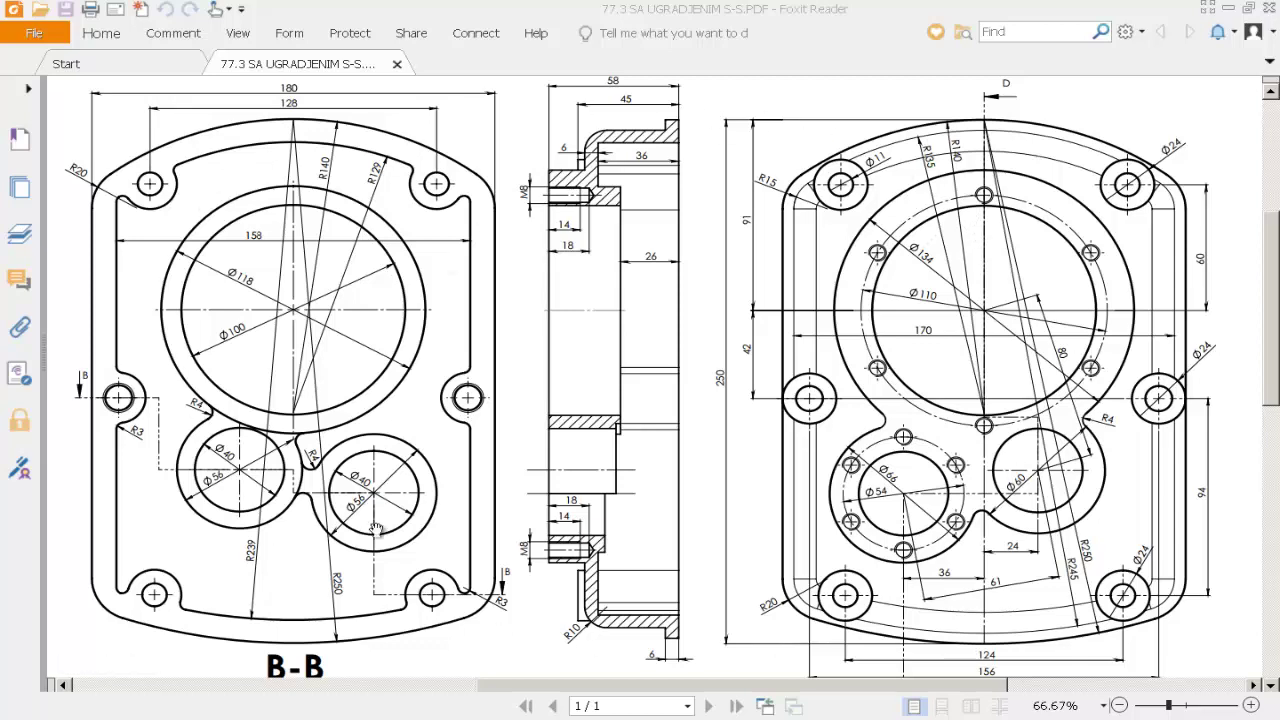
# - Pan and zoom the PDF drawing to study the D-D and B-B section views
pyautogui.moveTo(376, 530); pyautogui.dragTo(633, 405)
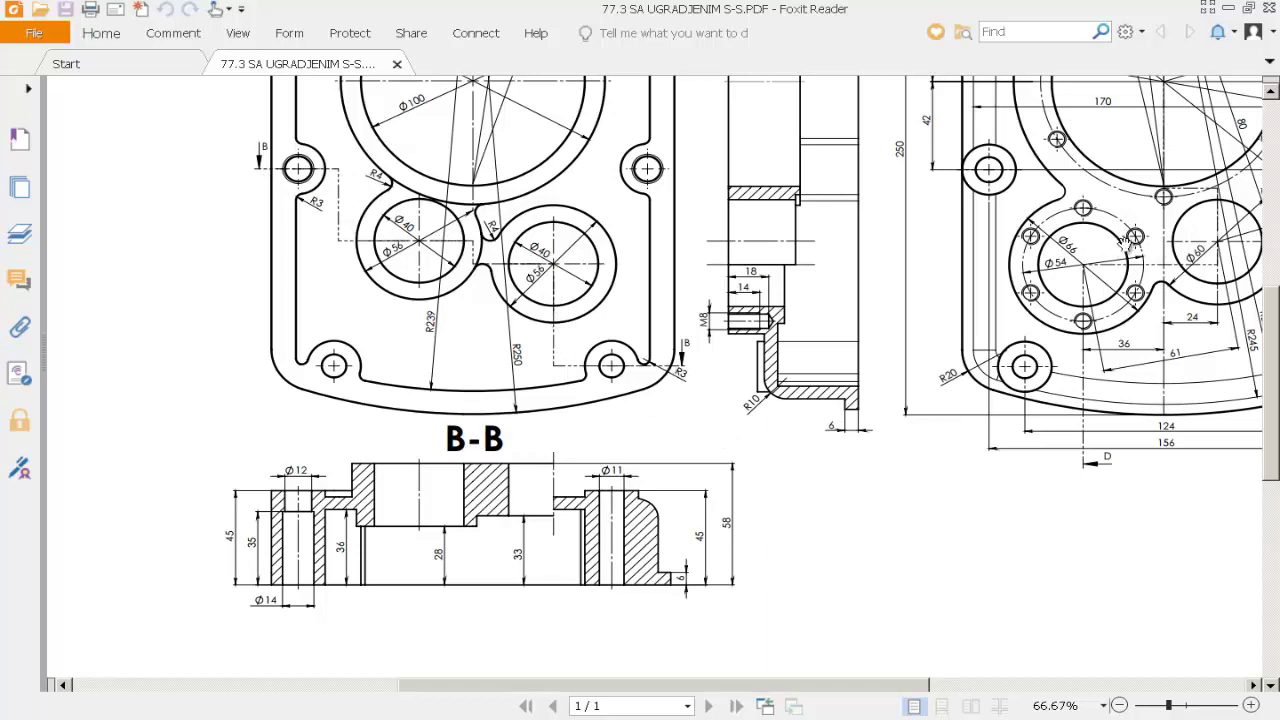
pyautogui.moveTo(1125, 240); pyautogui.dragTo(757, 512)
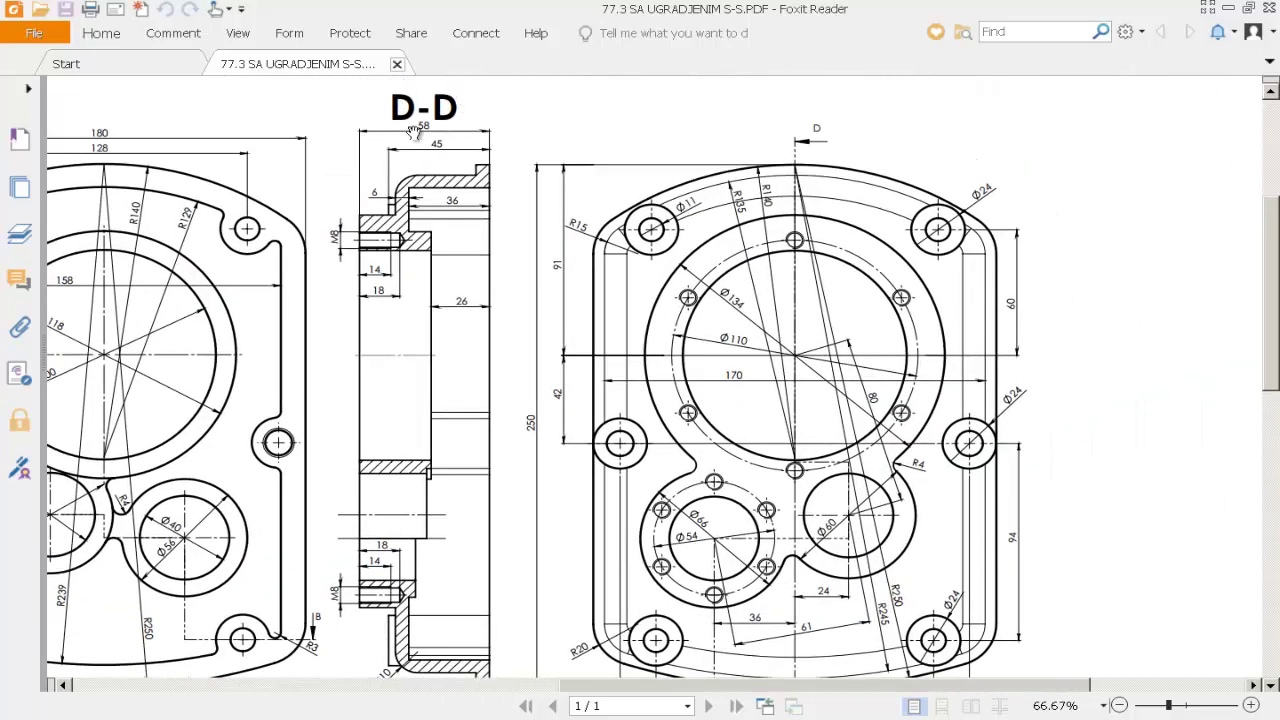
pyautogui.moveTo(823, 246); pyautogui.dragTo(748, 202)
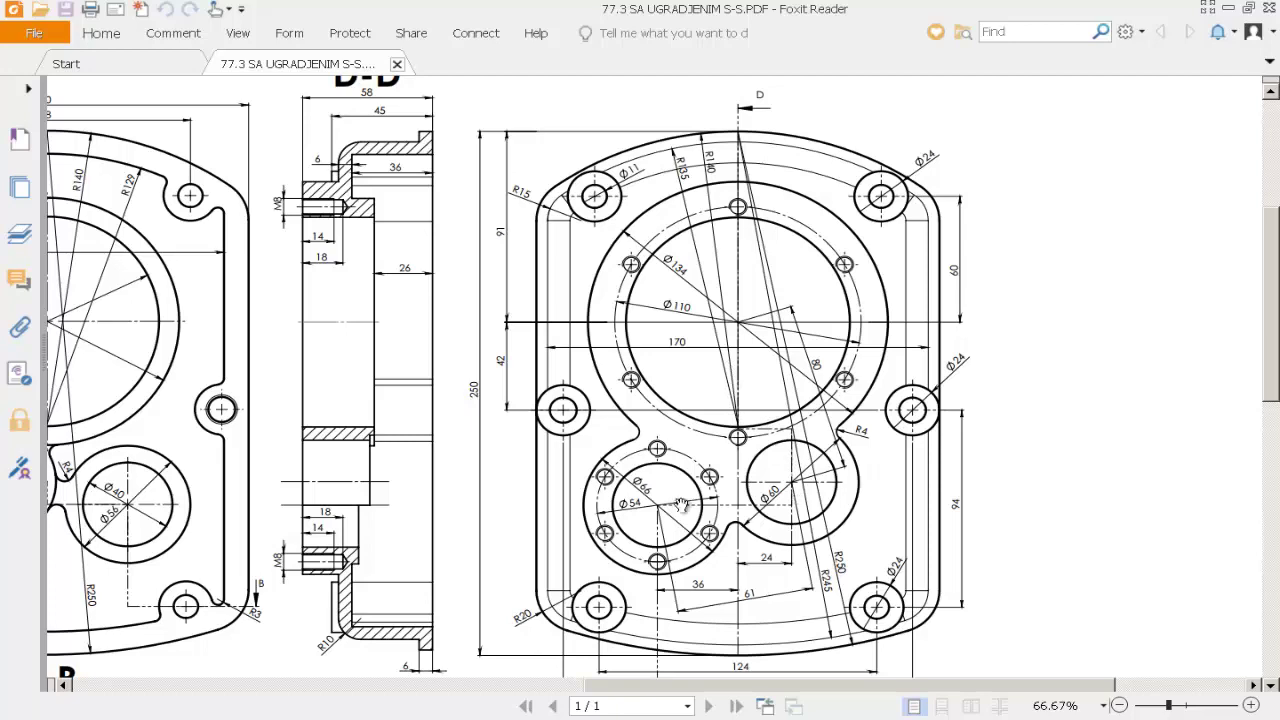
pyautogui.scroll(-3, 677, 657)
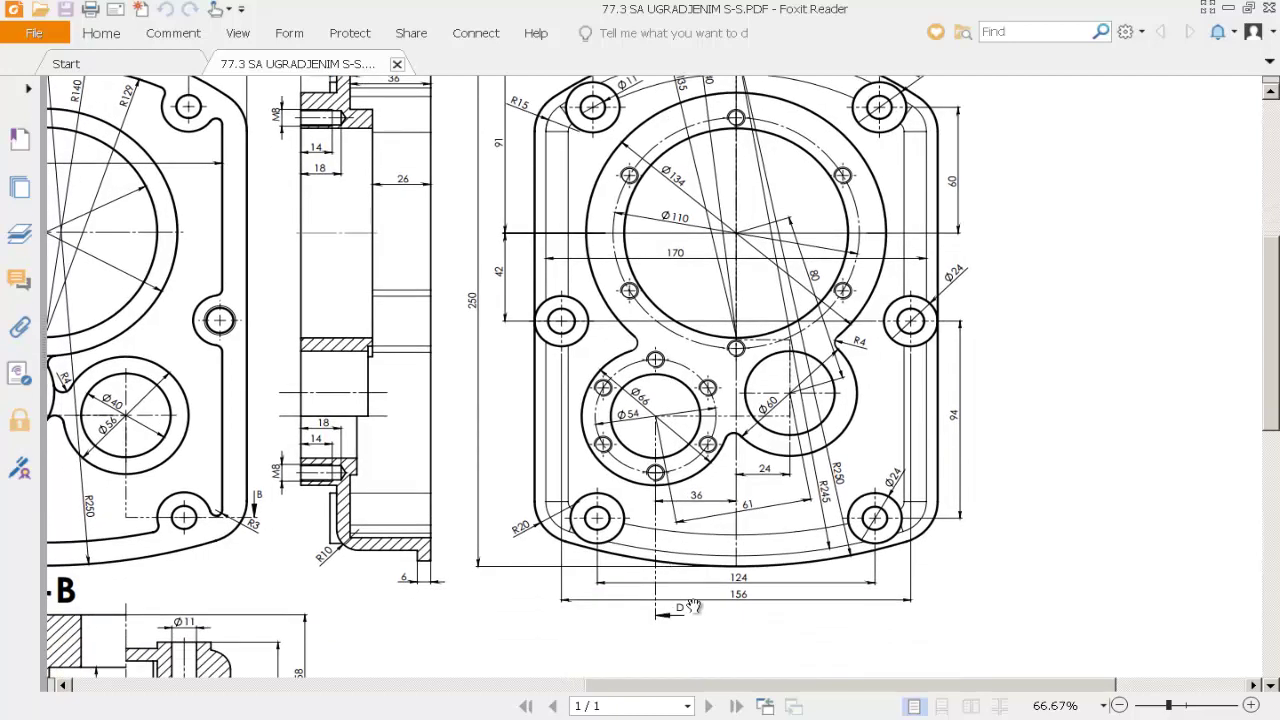
pyautogui.moveTo(508, 366); pyautogui.dragTo(586, 492)
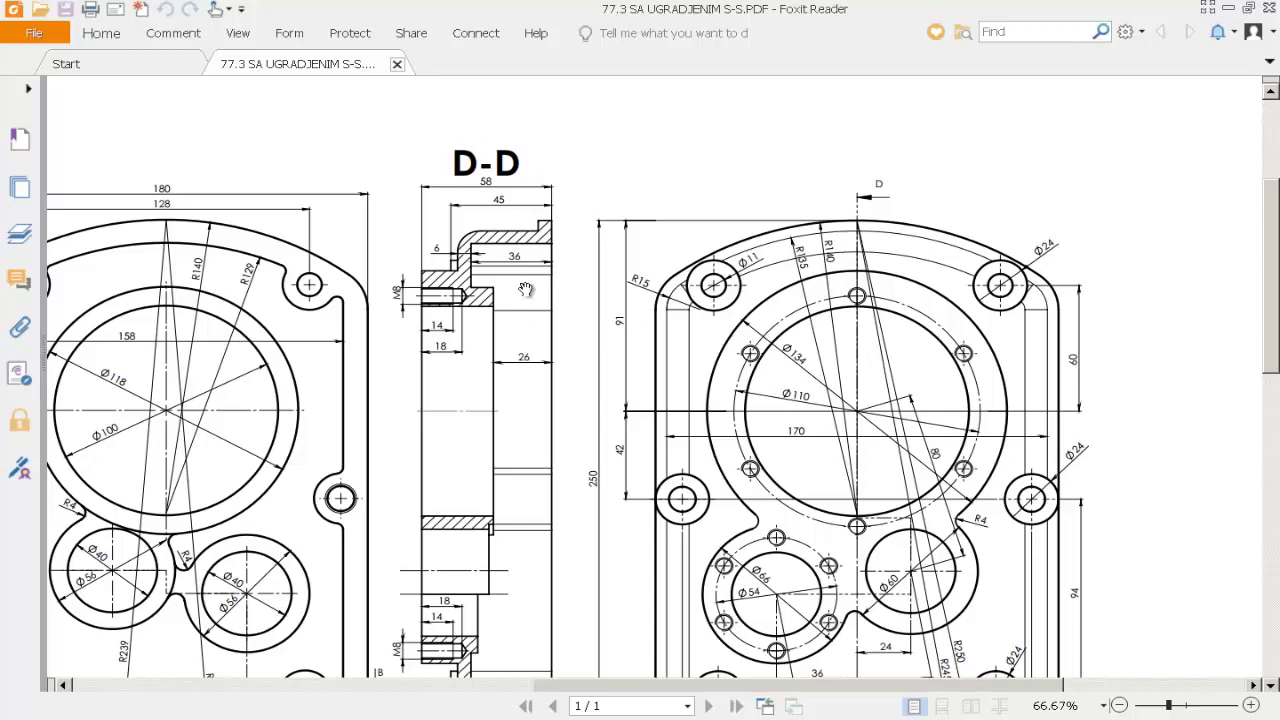
pyautogui.scroll(-3, 567, 365)
pyautogui.moveTo(466, 503); pyautogui.dragTo(555, 380)
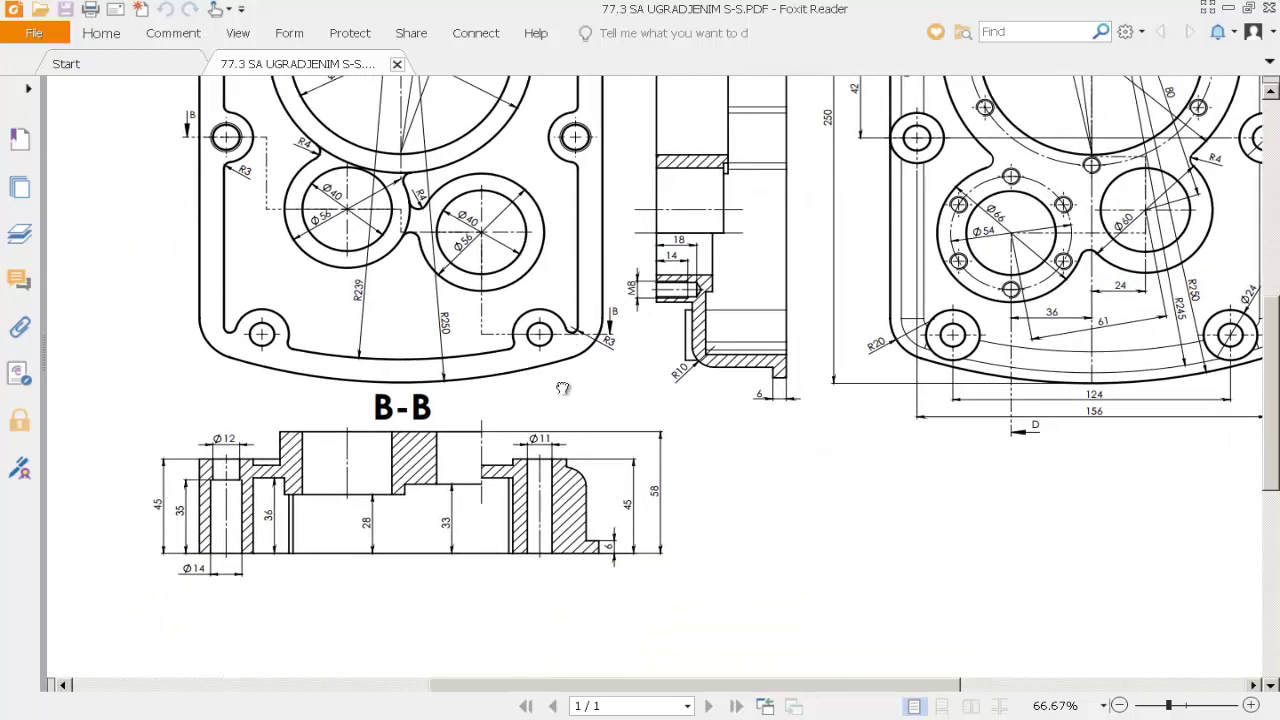
pyautogui.moveTo(524, 470); pyautogui.dragTo(548, 590)
pyautogui.moveTo(843, 372)
pyautogui.mouseDown()
pyautogui.moveTo(636, 435)
pyautogui.moveTo(821, 248)
pyautogui.mouseUp()
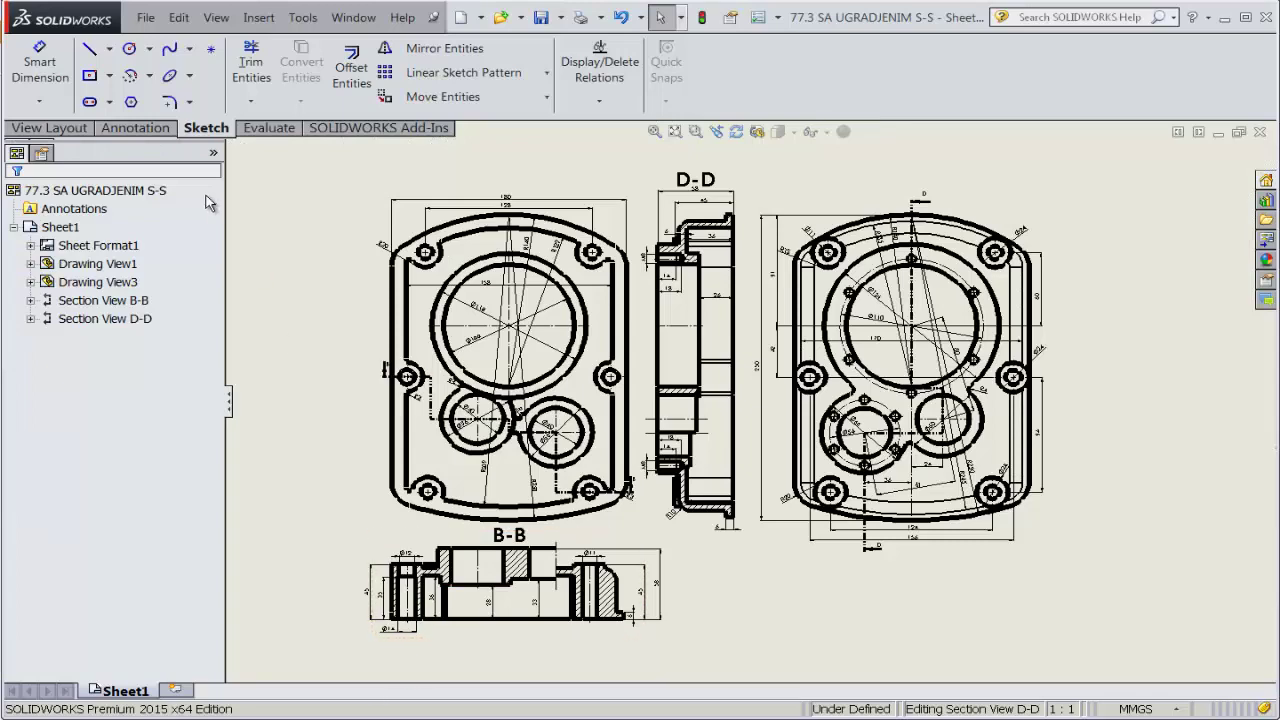
# - Create a new blank part, Part1, and start a sketch awaiting a plane
pyautogui.click(146, 17)
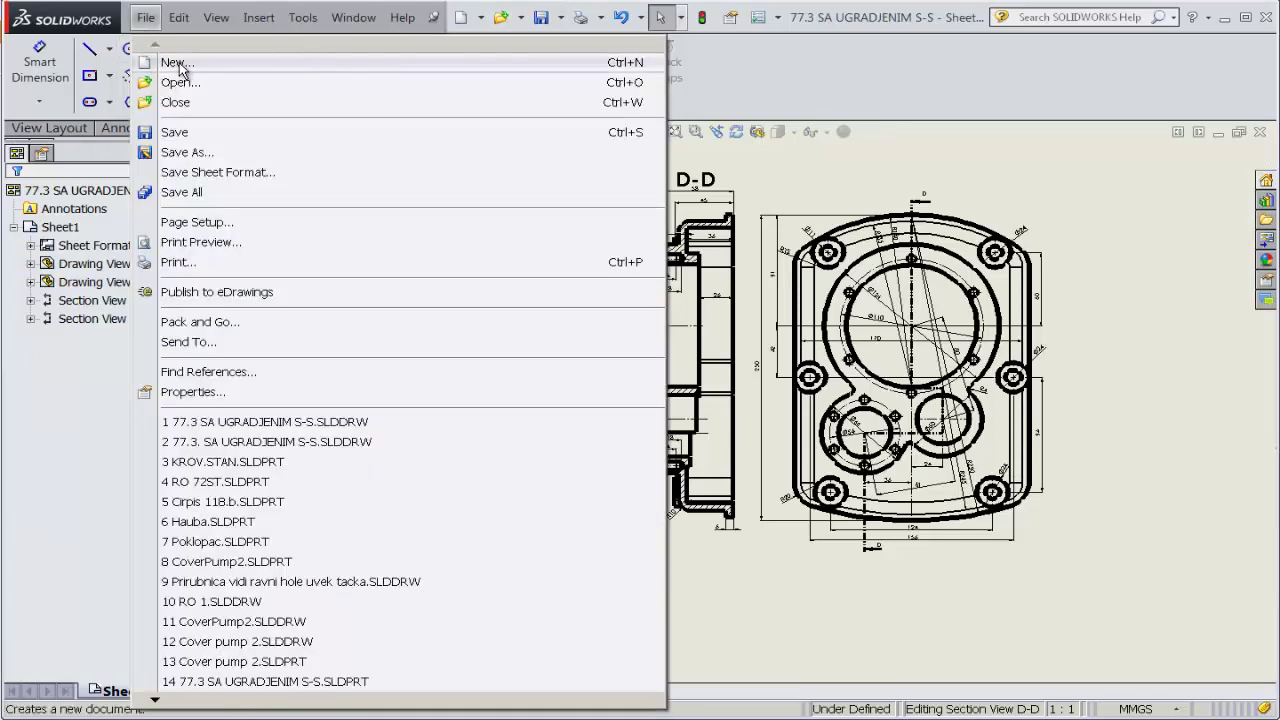
pyautogui.click(179, 63)
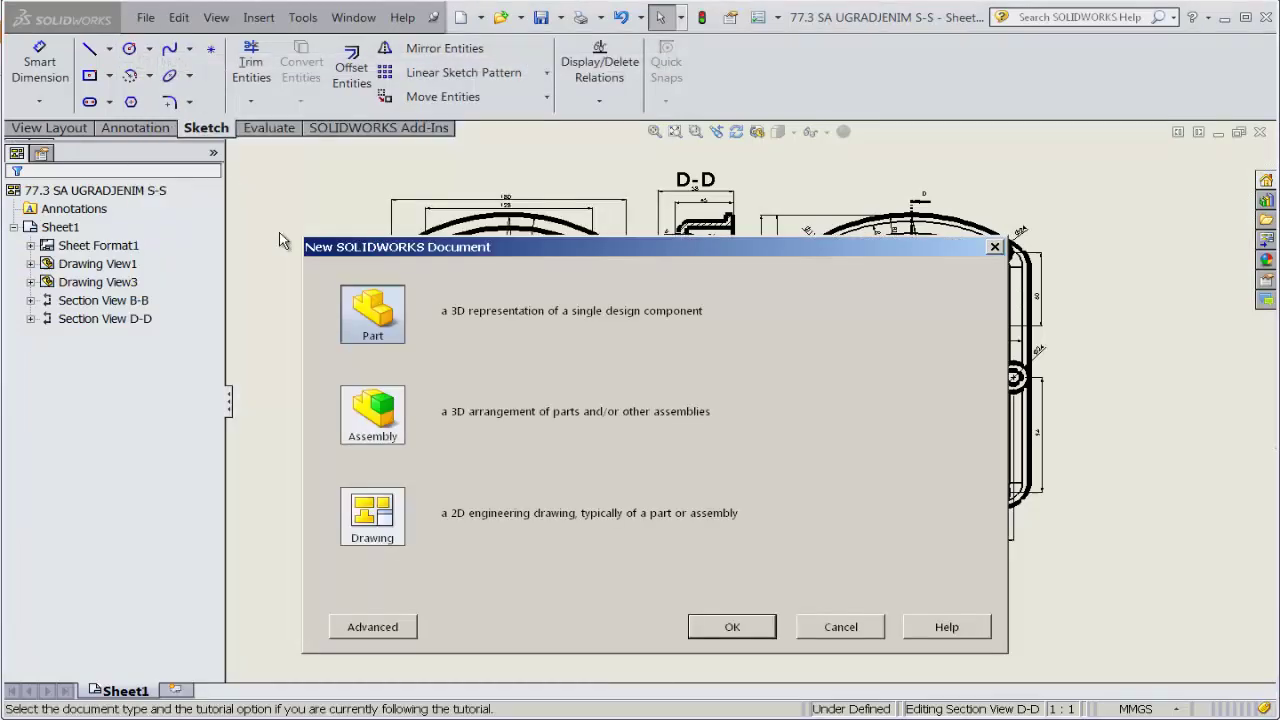
pyautogui.click(733, 627)
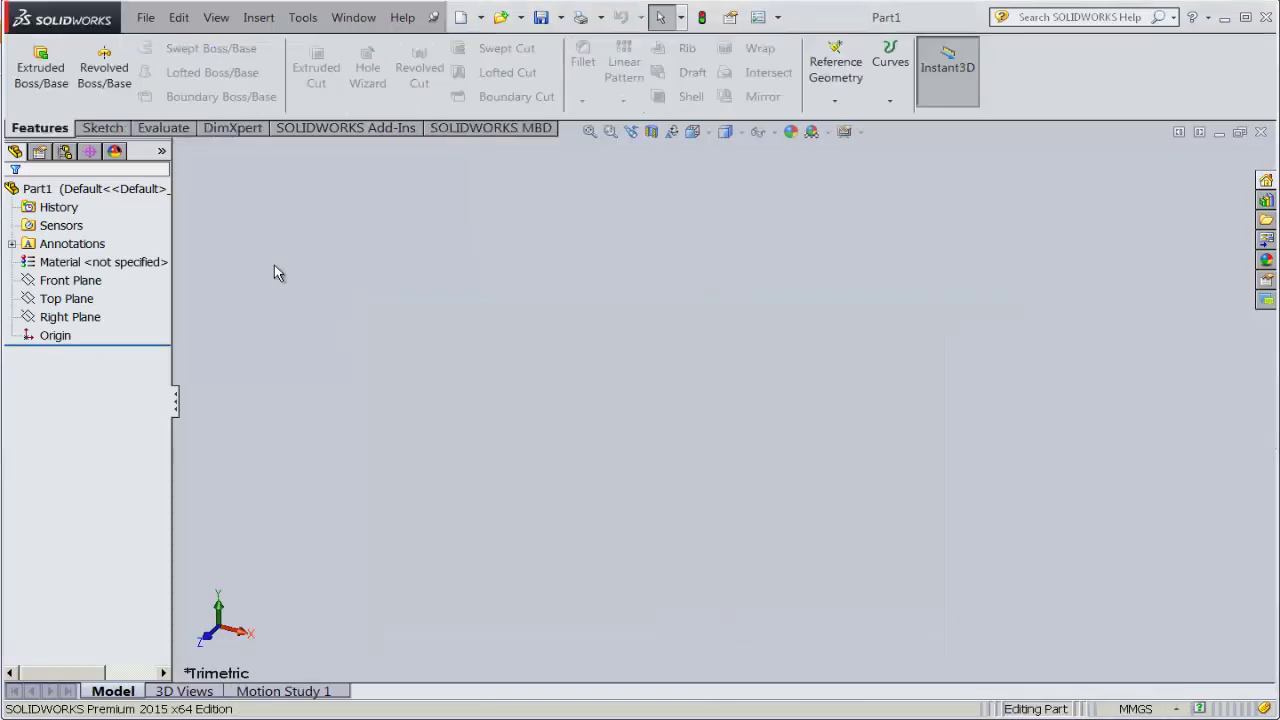
pyautogui.click(102, 128)
pyautogui.click(31, 60)
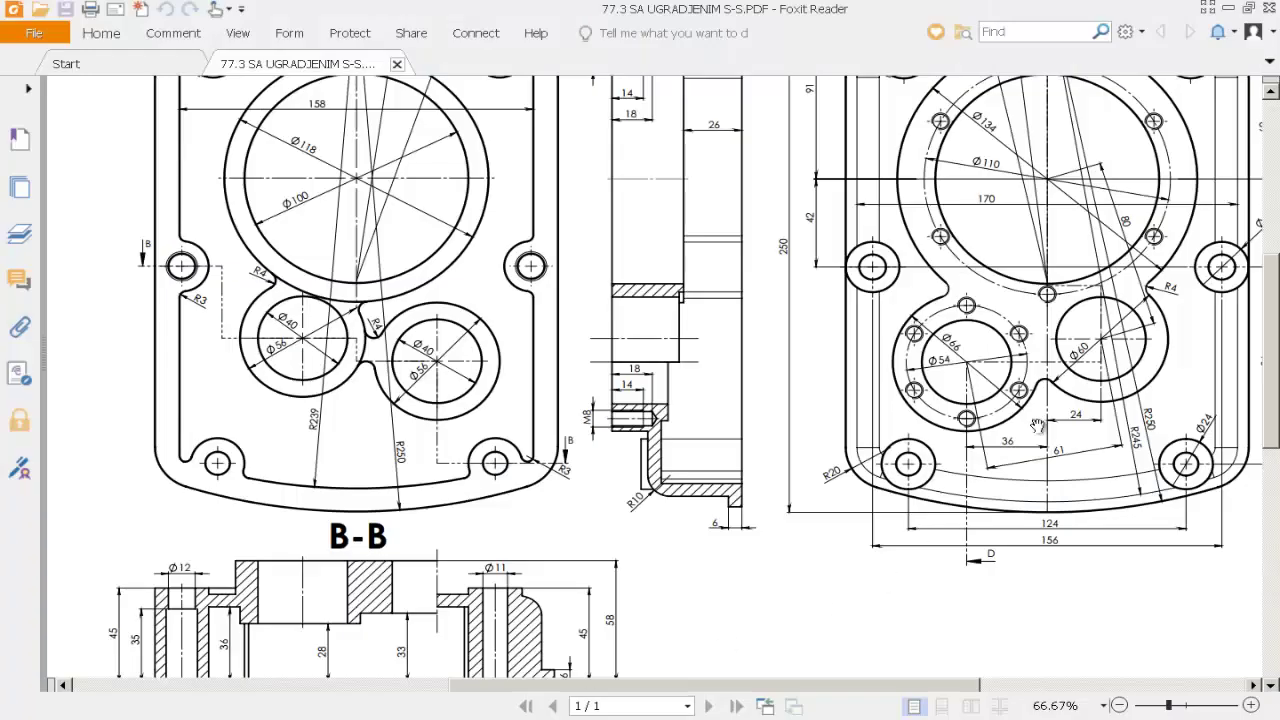
pyautogui.moveTo(1099, 316); pyautogui.dragTo(731, 450)
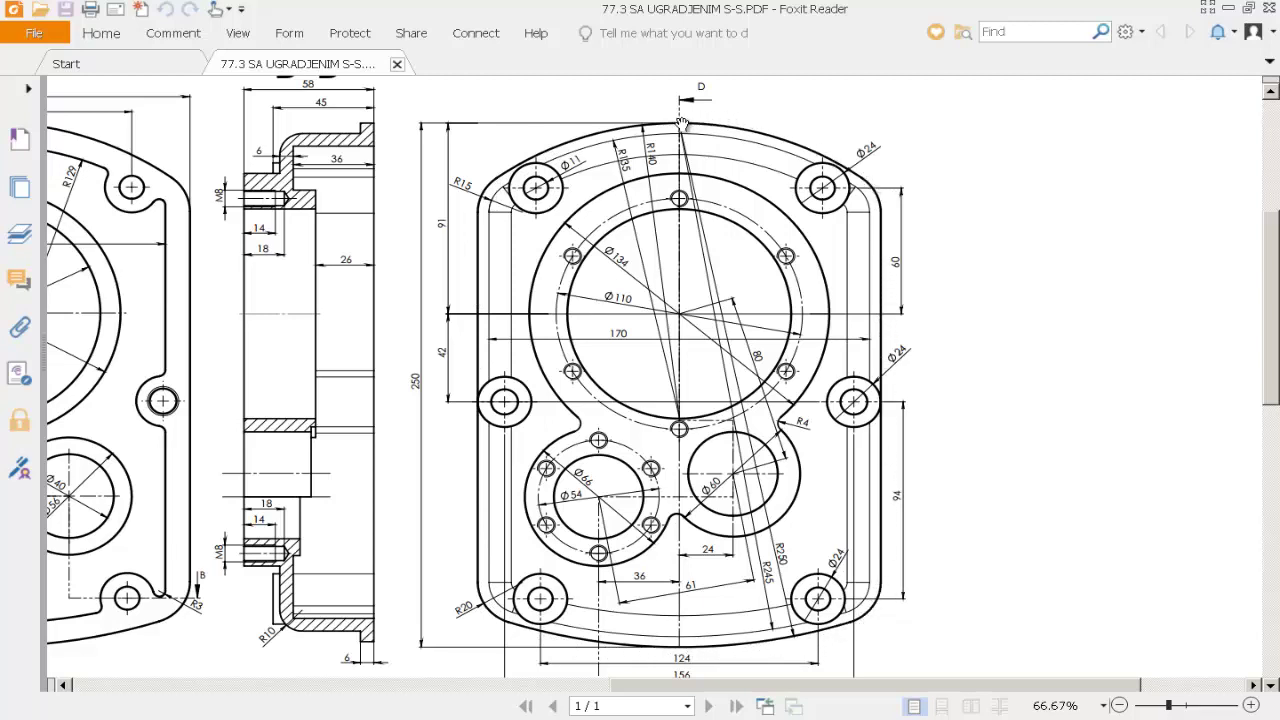
pyautogui.click(1100, 706)
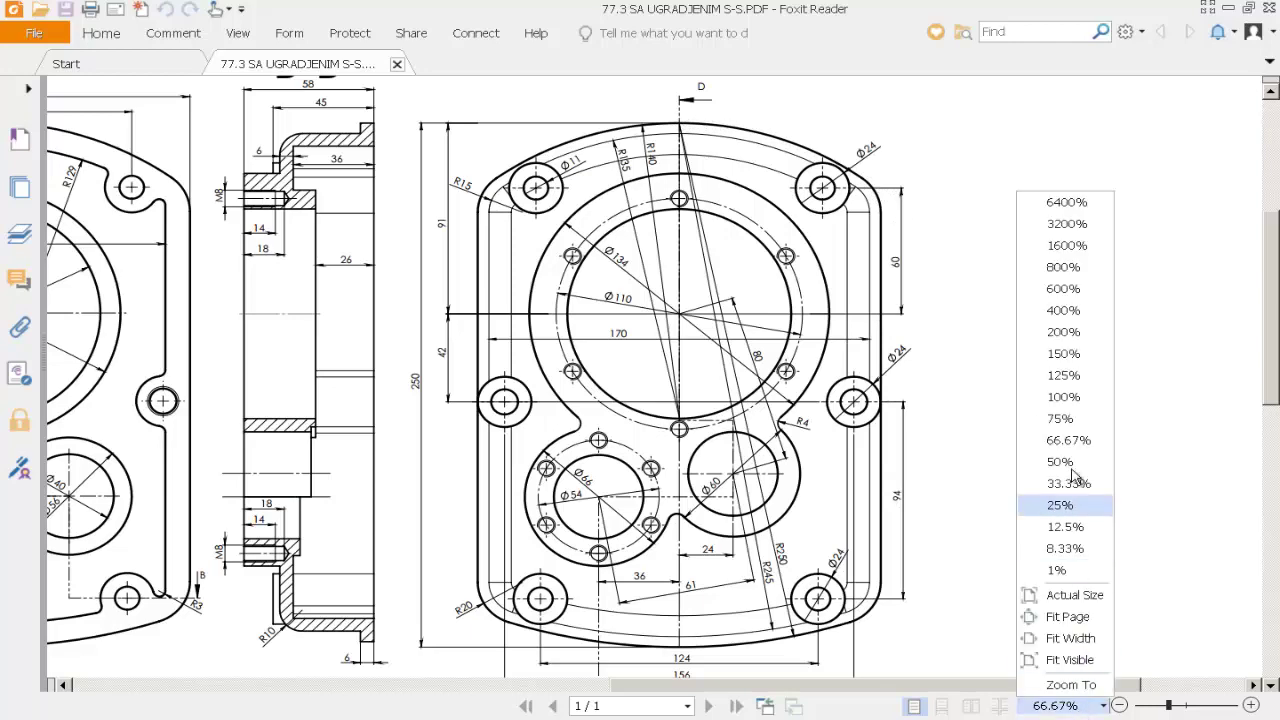
pyautogui.click(1063, 376)
pyautogui.moveTo(1040, 488); pyautogui.dragTo(446, 500)
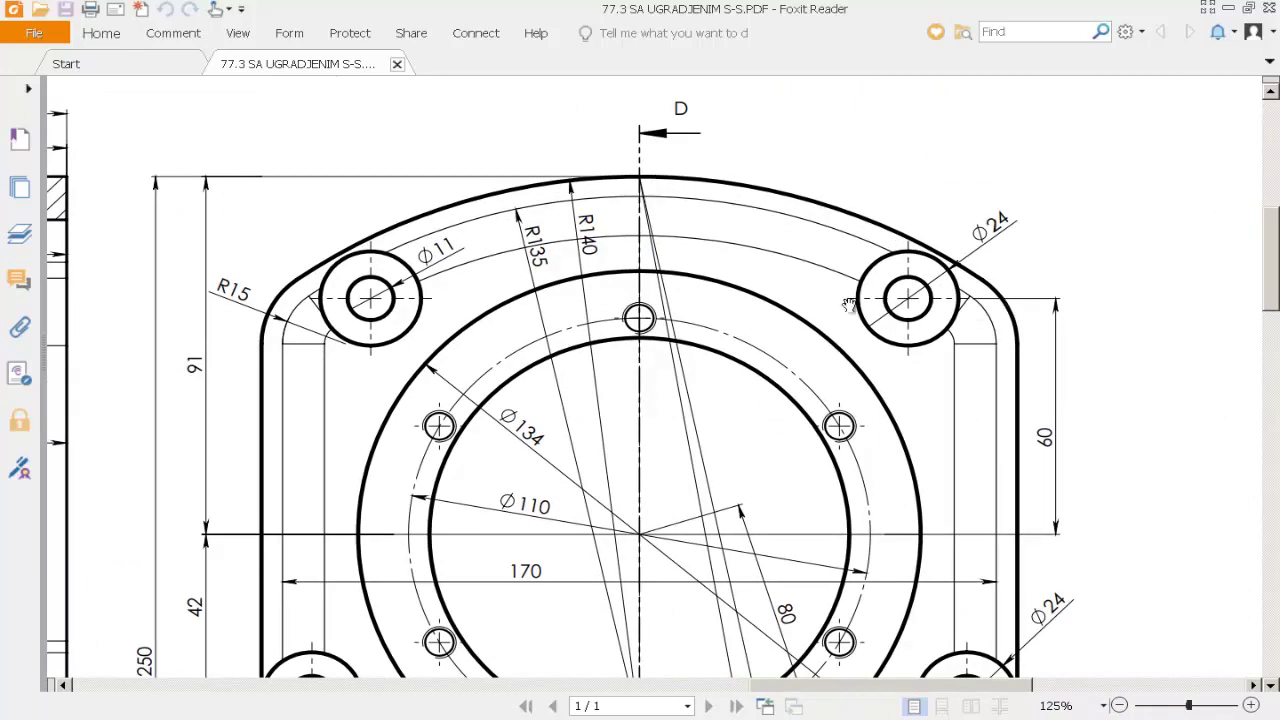
pyautogui.scroll(-4, 659, 414)
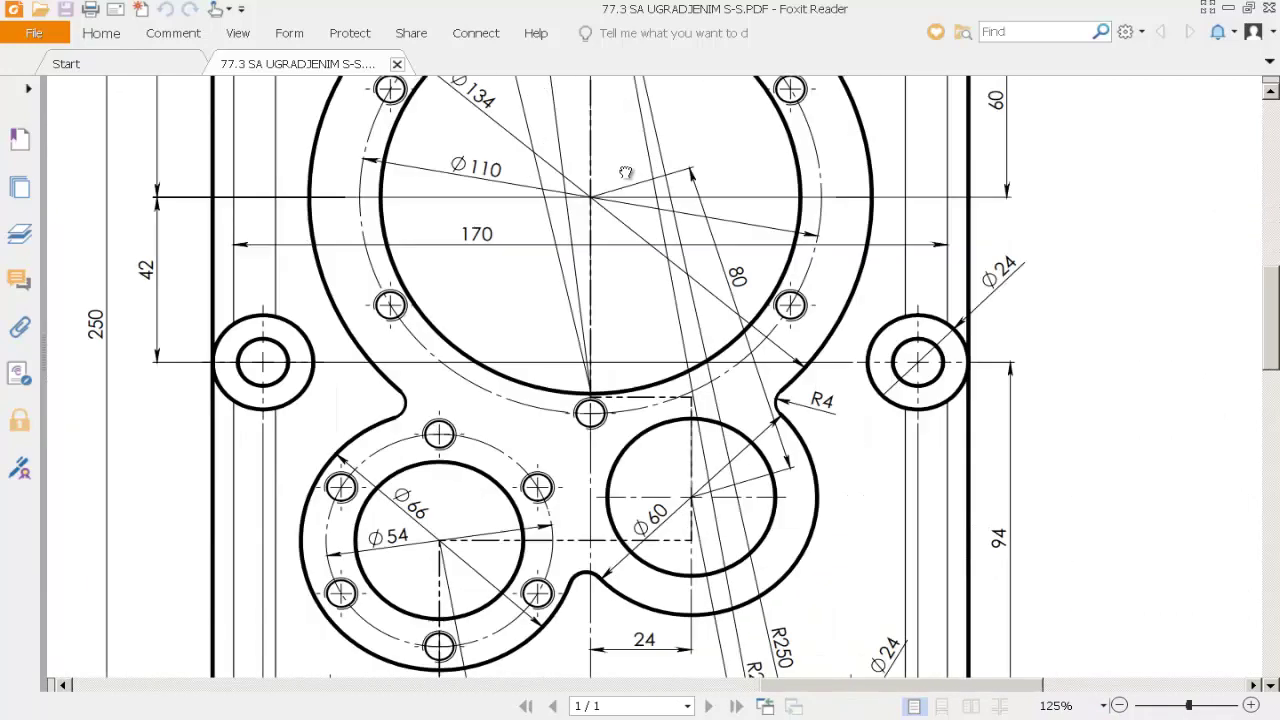
pyautogui.scroll(-1, 668, 404)
pyautogui.scroll(-2, 676, 394)
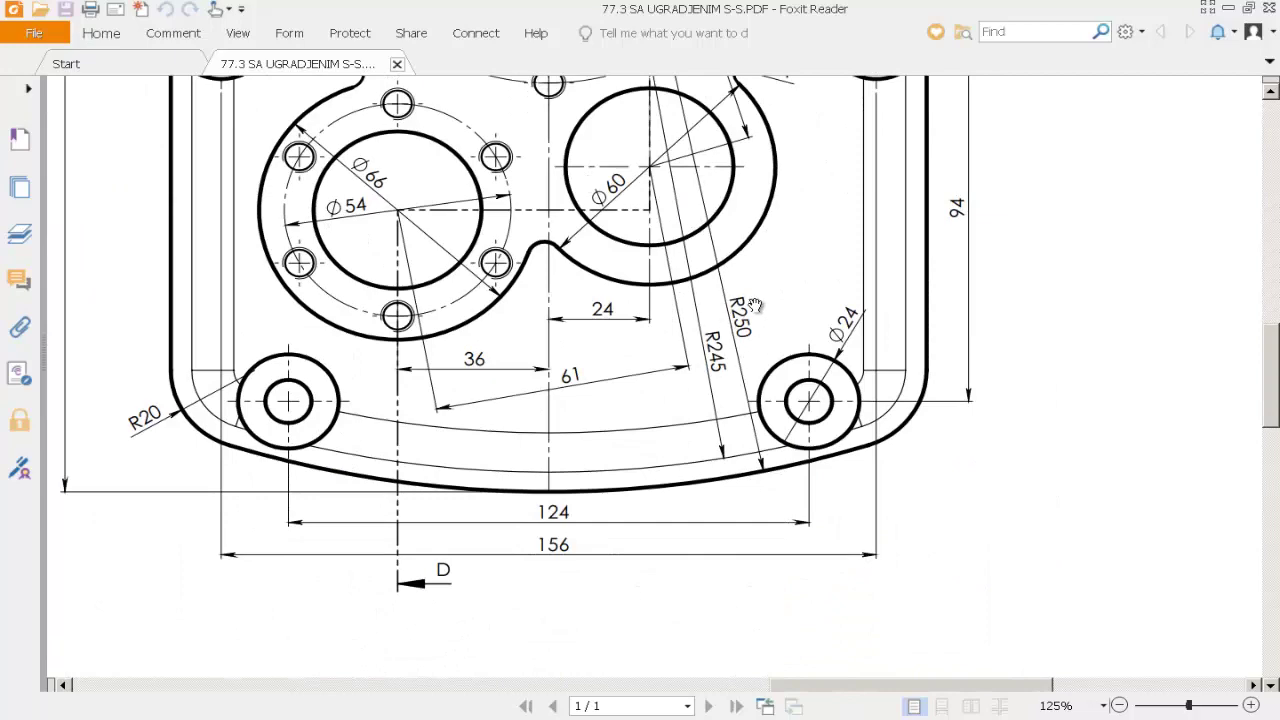
pyautogui.scroll(1, 382, 384)
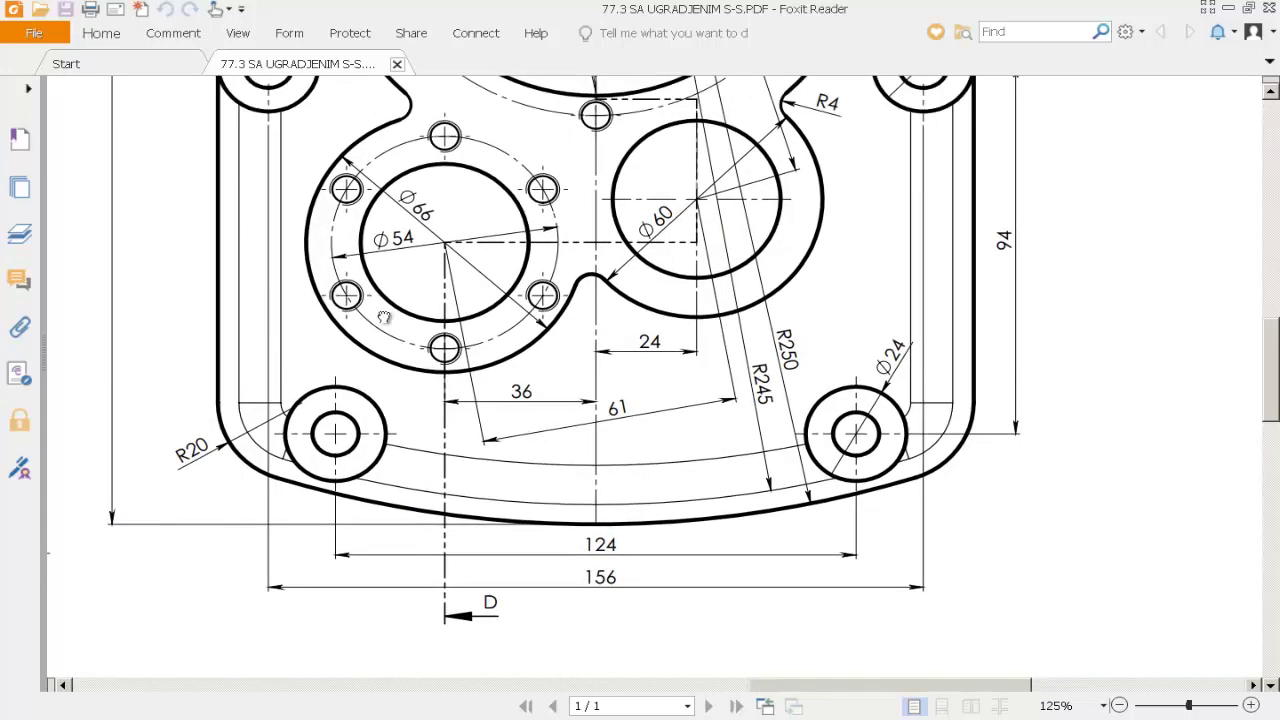
pyautogui.moveTo(224, 342); pyautogui.dragTo(660, 422)
pyautogui.click(1078, 708)
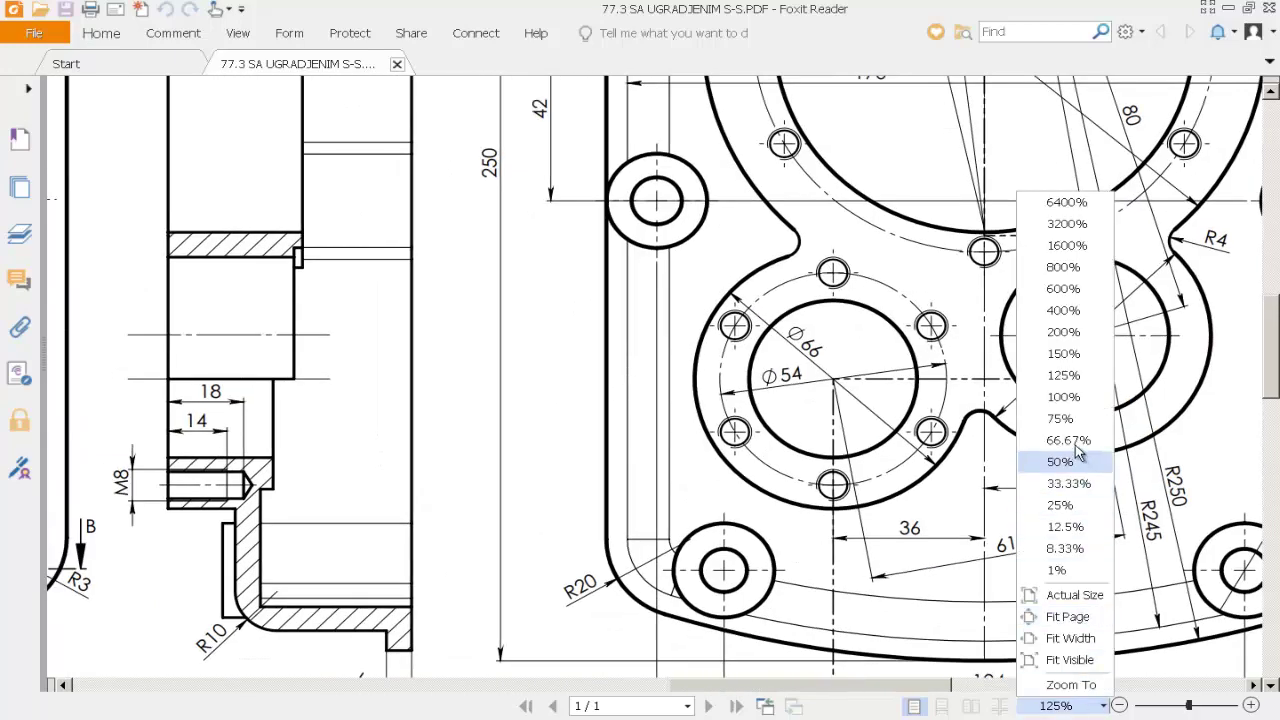
pyautogui.click(1057, 449)
pyautogui.moveTo(673, 224); pyautogui.dragTo(784, 497)
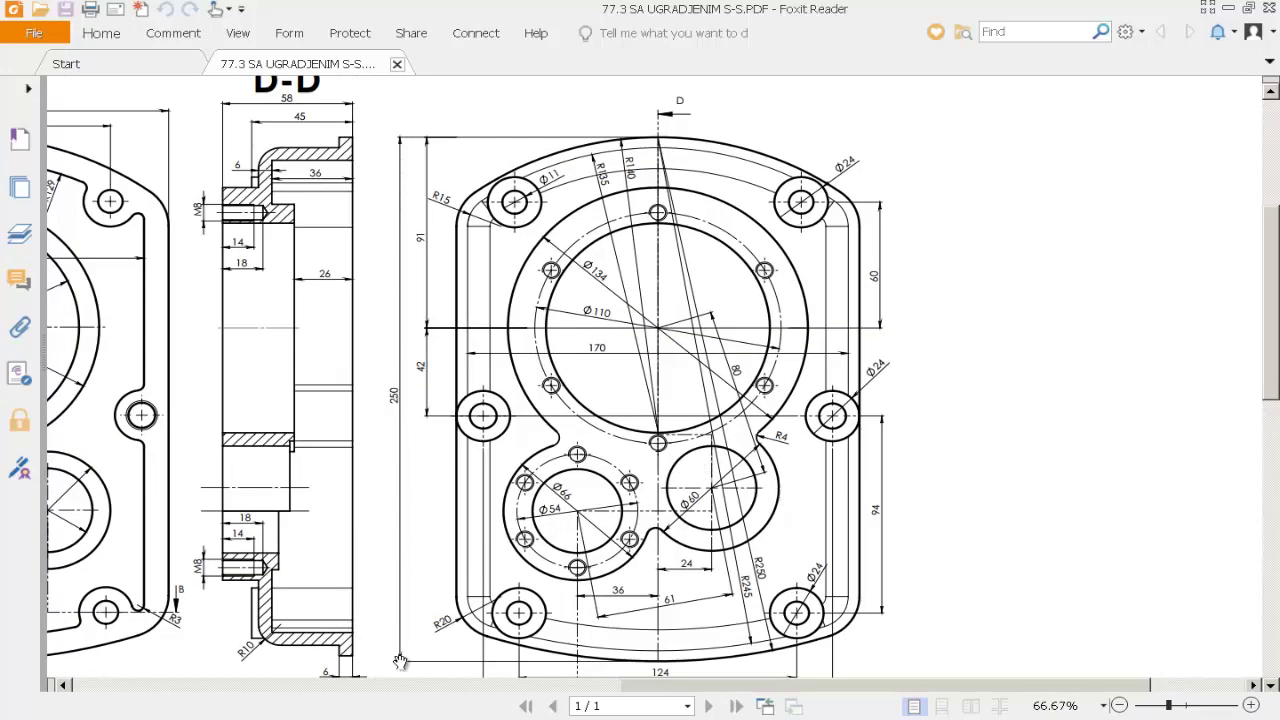
pyautogui.moveTo(244, 347); pyautogui.dragTo(690, 460)
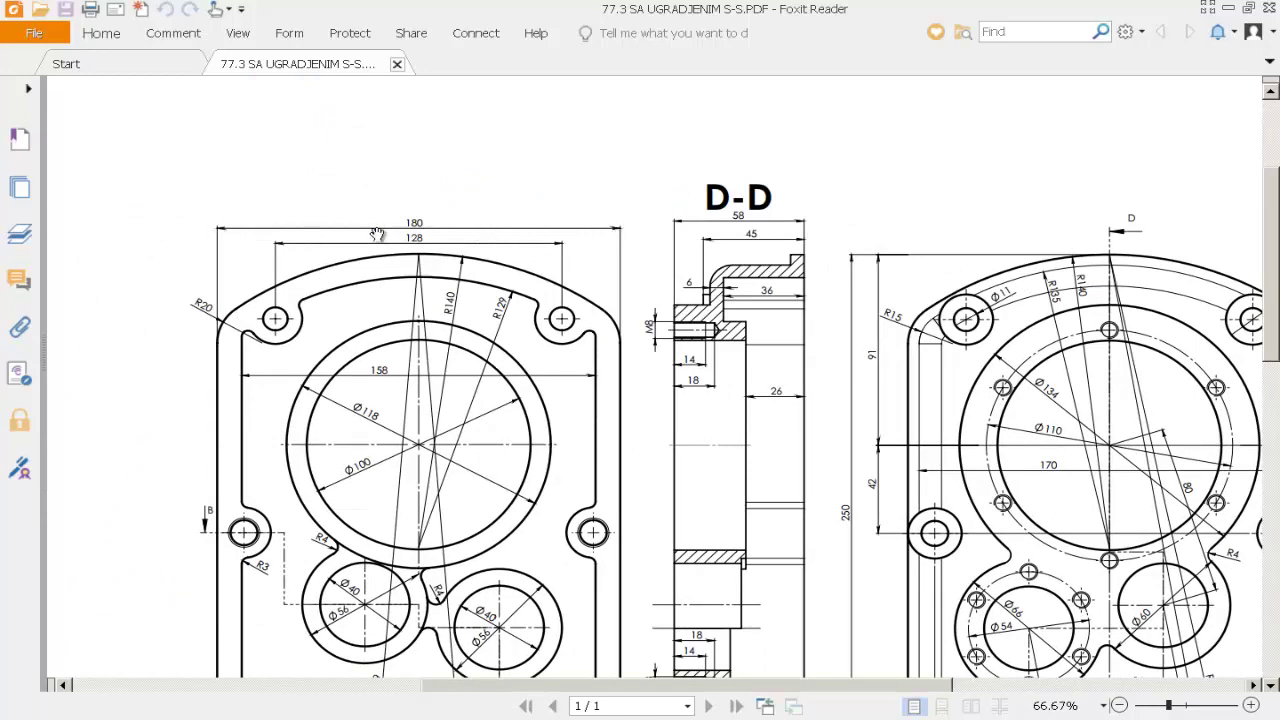
pyautogui.moveTo(967, 483); pyautogui.dragTo(525, 330)
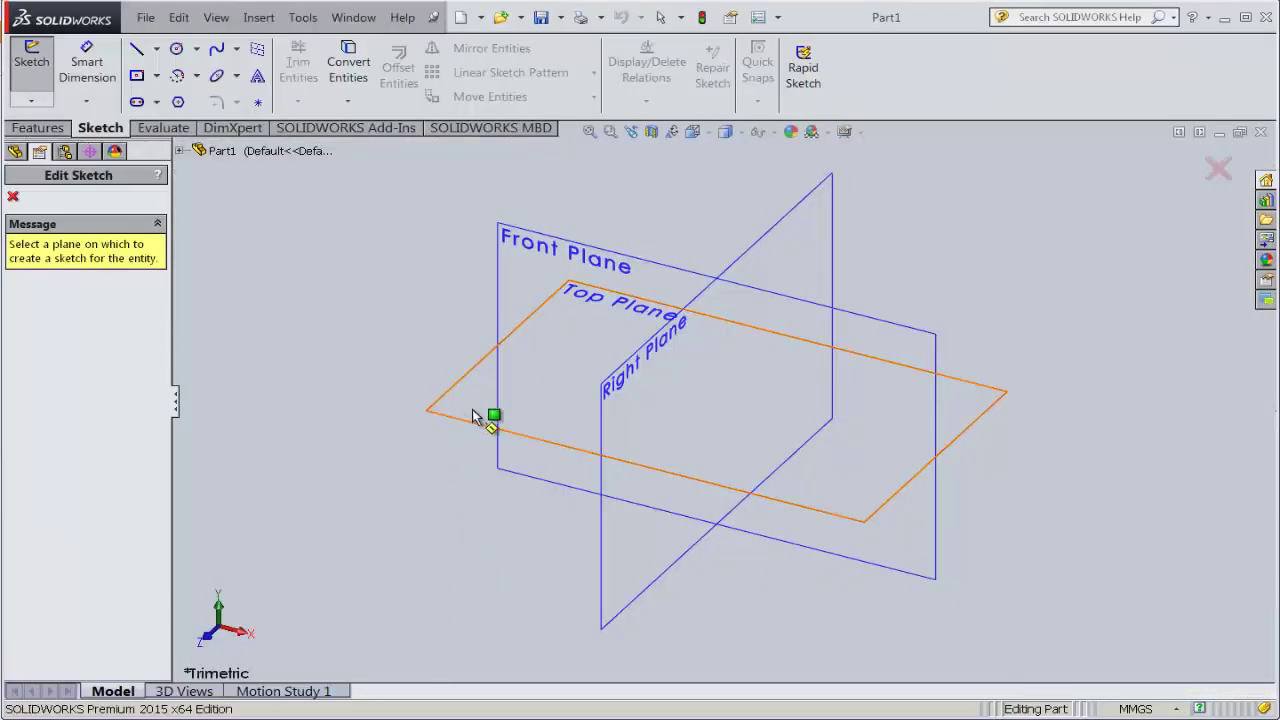
# - On the Top Plane, draw a centre rectangle at the origin with construction diagonals
pyautogui.click(466, 411)
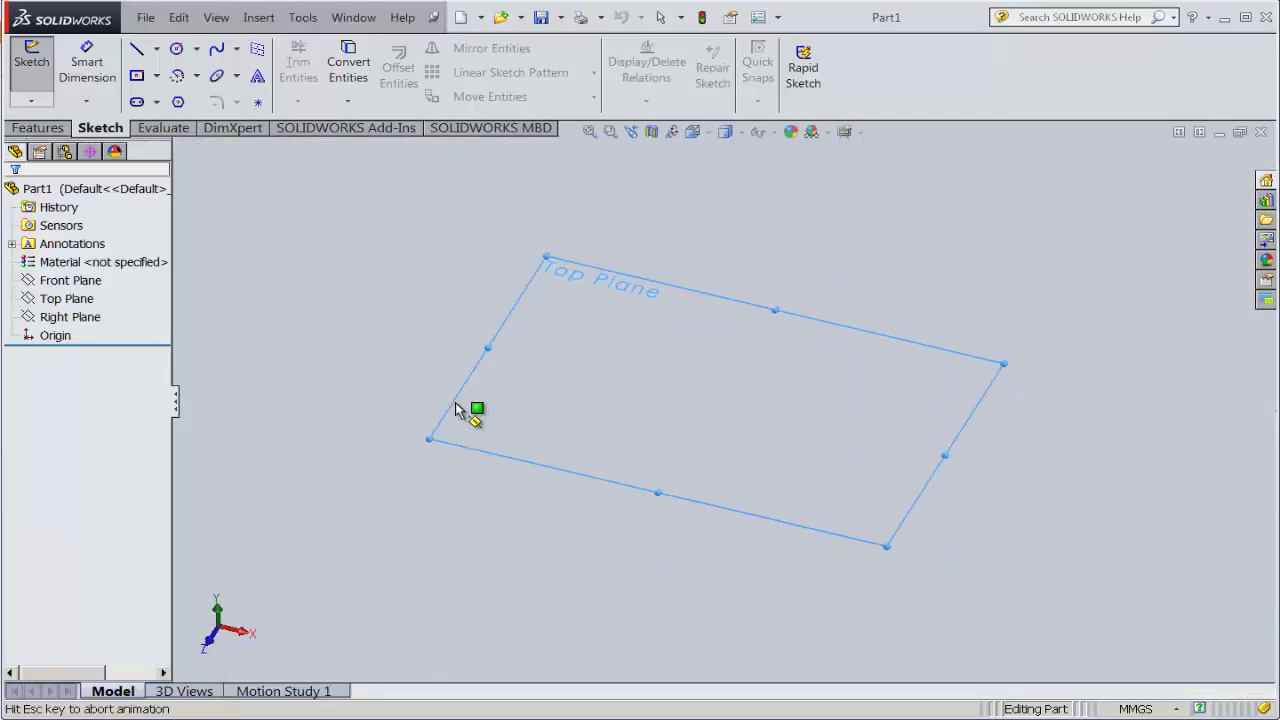
pyautogui.click(157, 76)
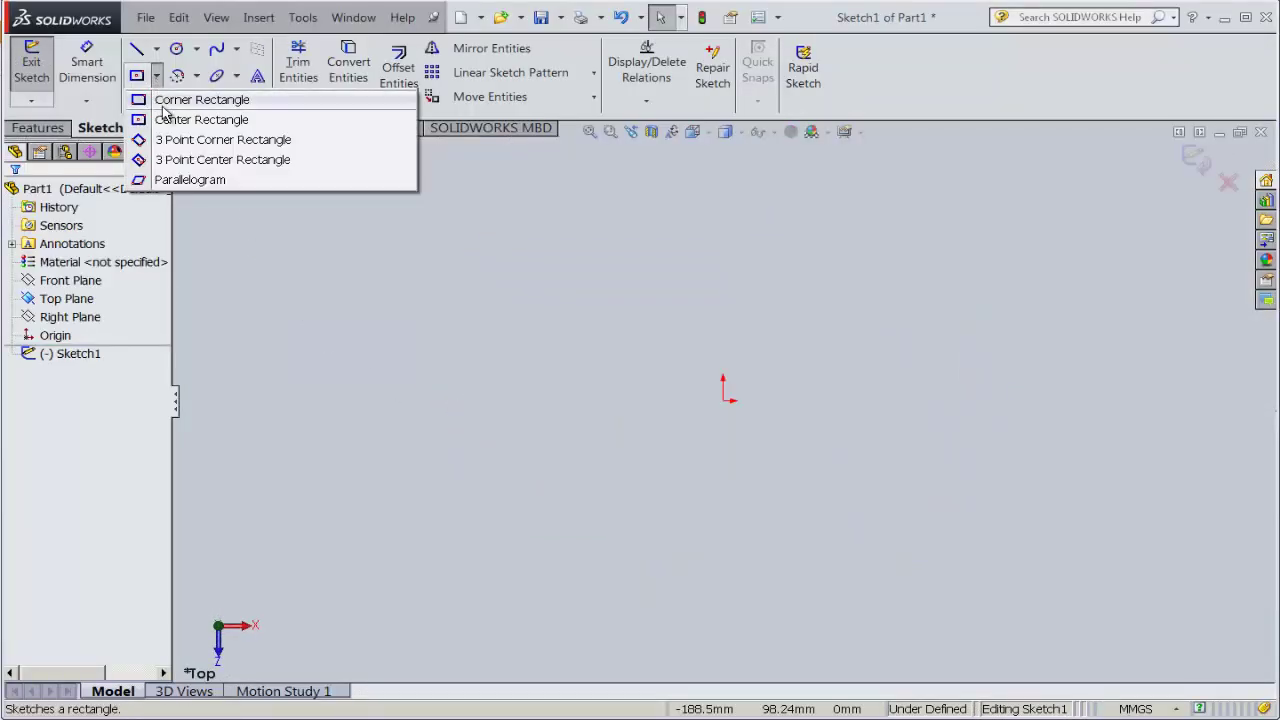
pyautogui.click(266, 120)
pyautogui.click(724, 399)
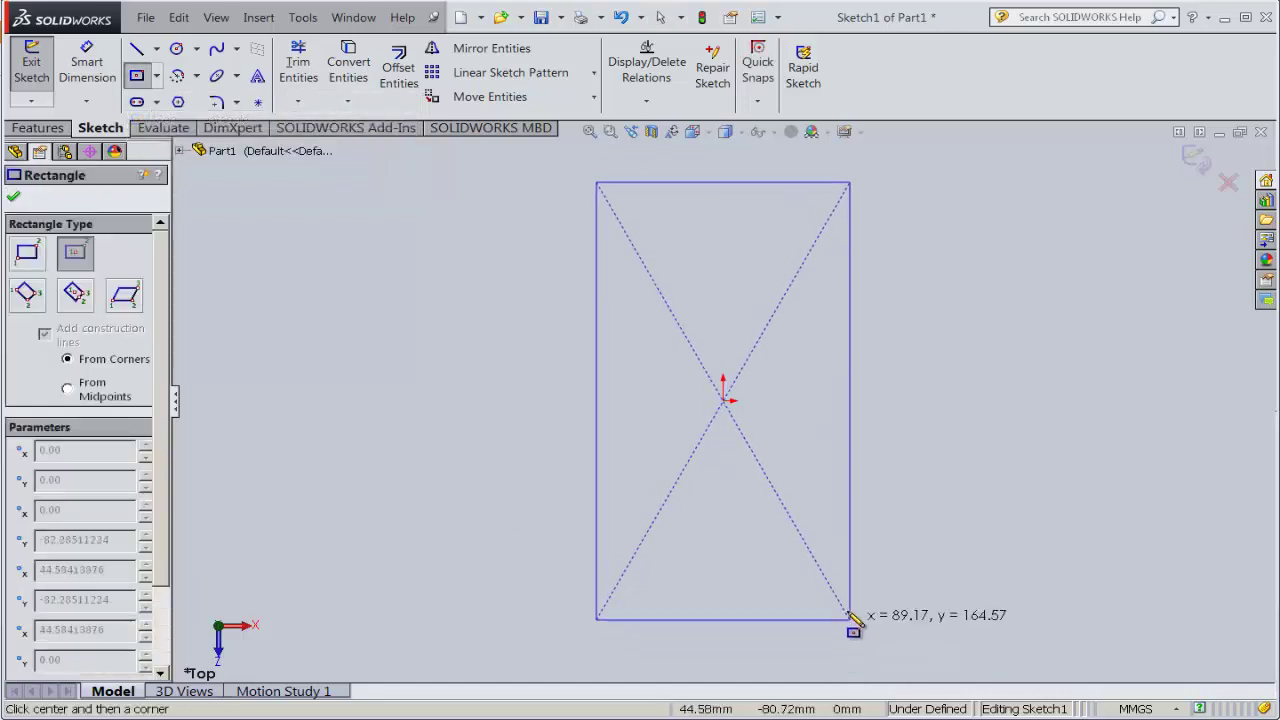
pyautogui.click(834, 581)
pyautogui.rightClick(831, 576)
pyautogui.click(865, 515)
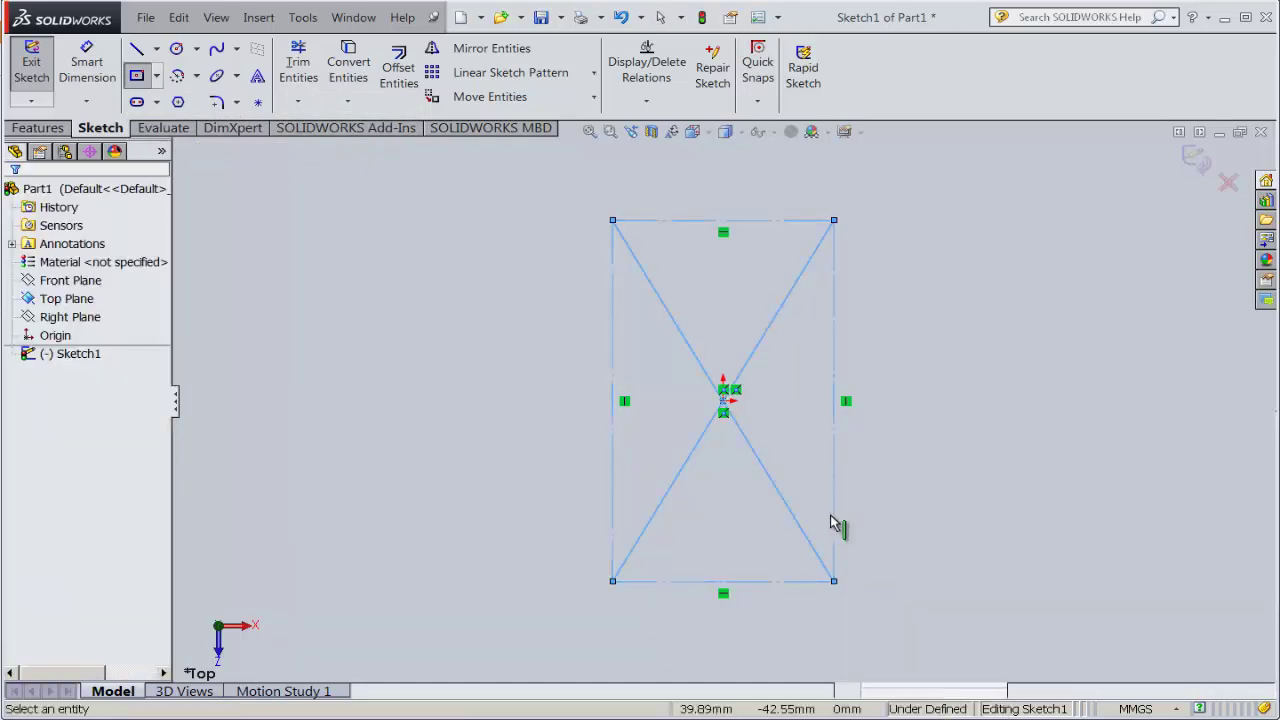
pyautogui.click(799, 523)
pyautogui.click(848, 460)
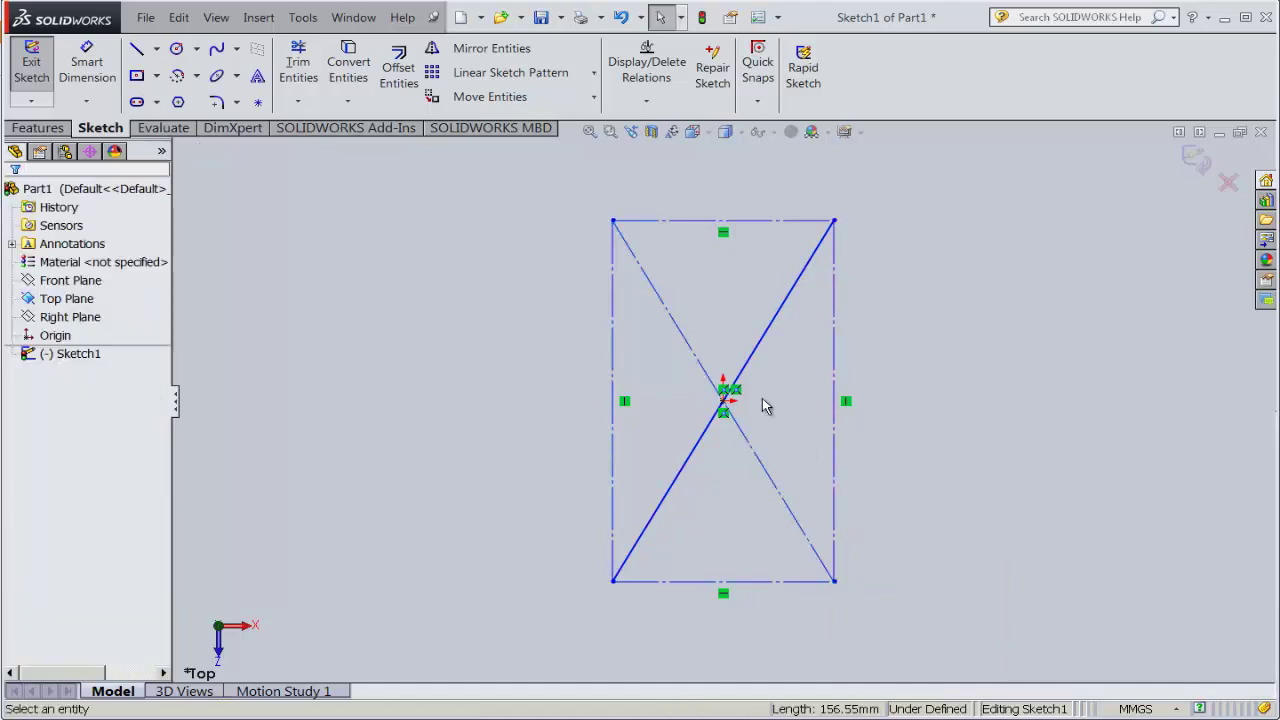
pyautogui.click(734, 381)
pyautogui.click(800, 322)
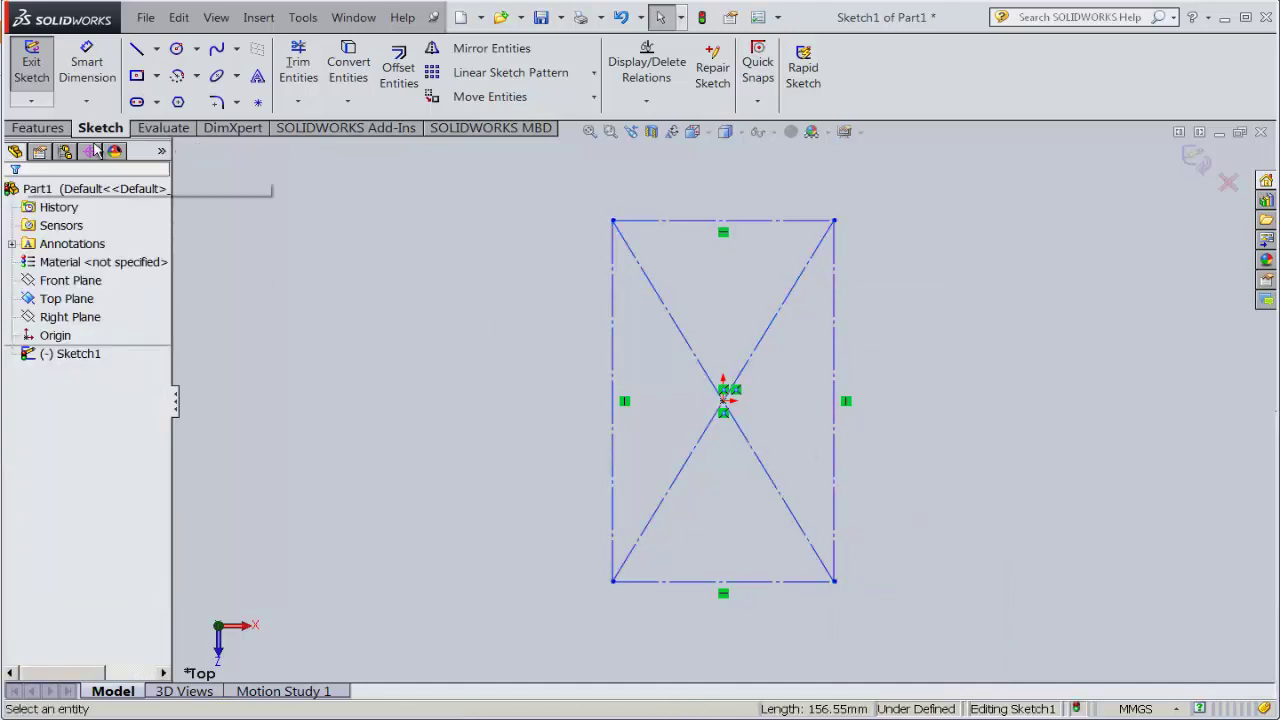
# - Dimension the rectangle to 250 high and 180 wide
pyautogui.click(87, 62)
pyautogui.click(614, 387)
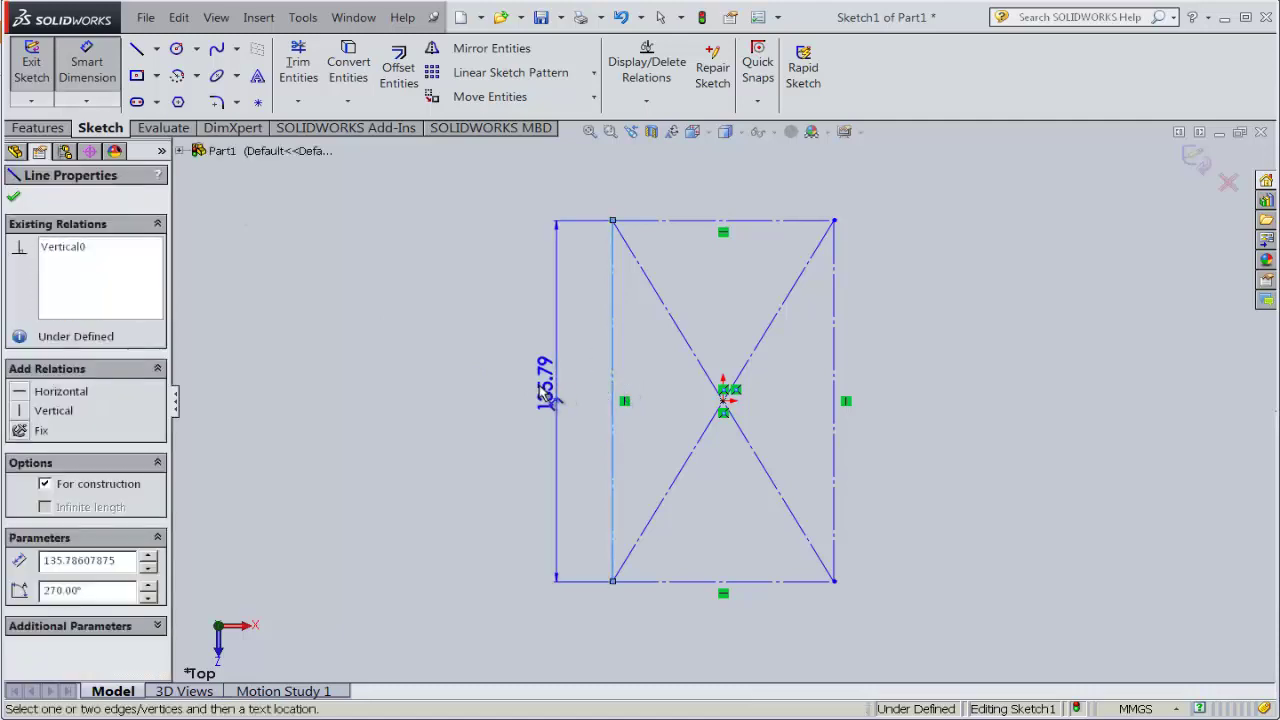
pyautogui.click(541, 394)
pyautogui.write('2')
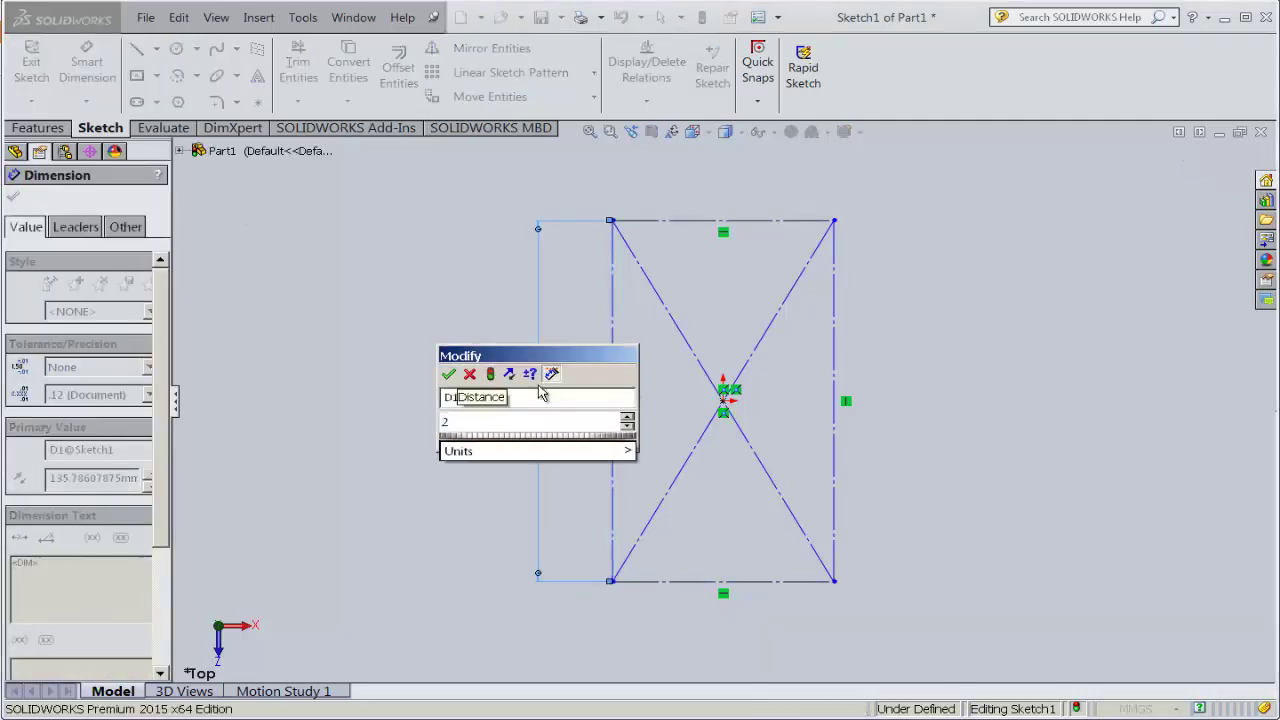
pyautogui.write('50')
pyautogui.press('Return')
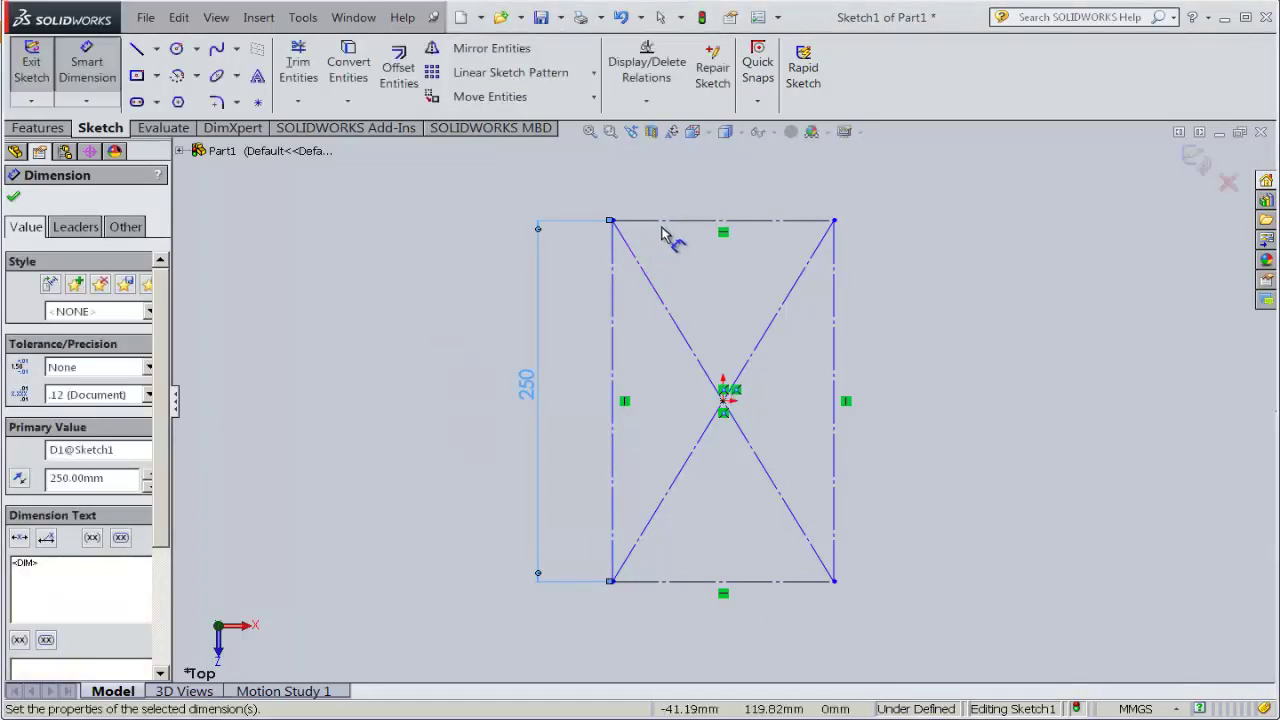
pyautogui.click(670, 220)
pyautogui.click(683, 195)
pyautogui.write('1')
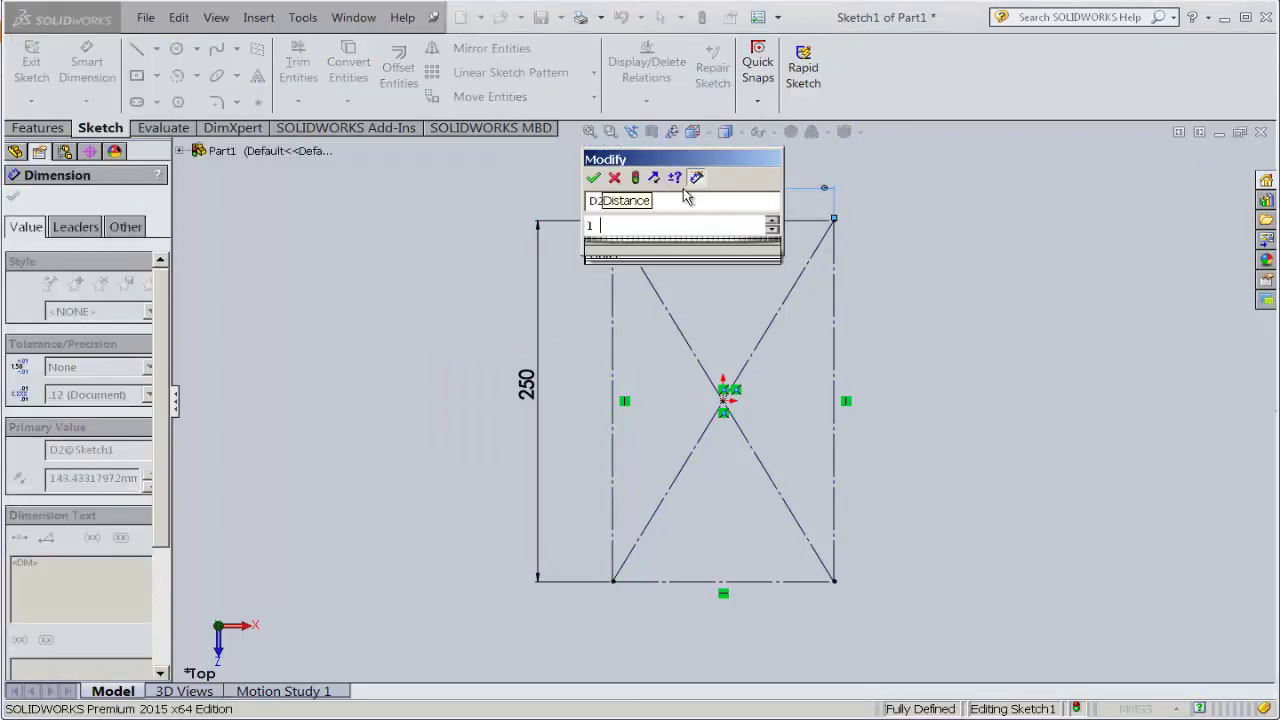
pyautogui.write('80')
pyautogui.click(594, 179)
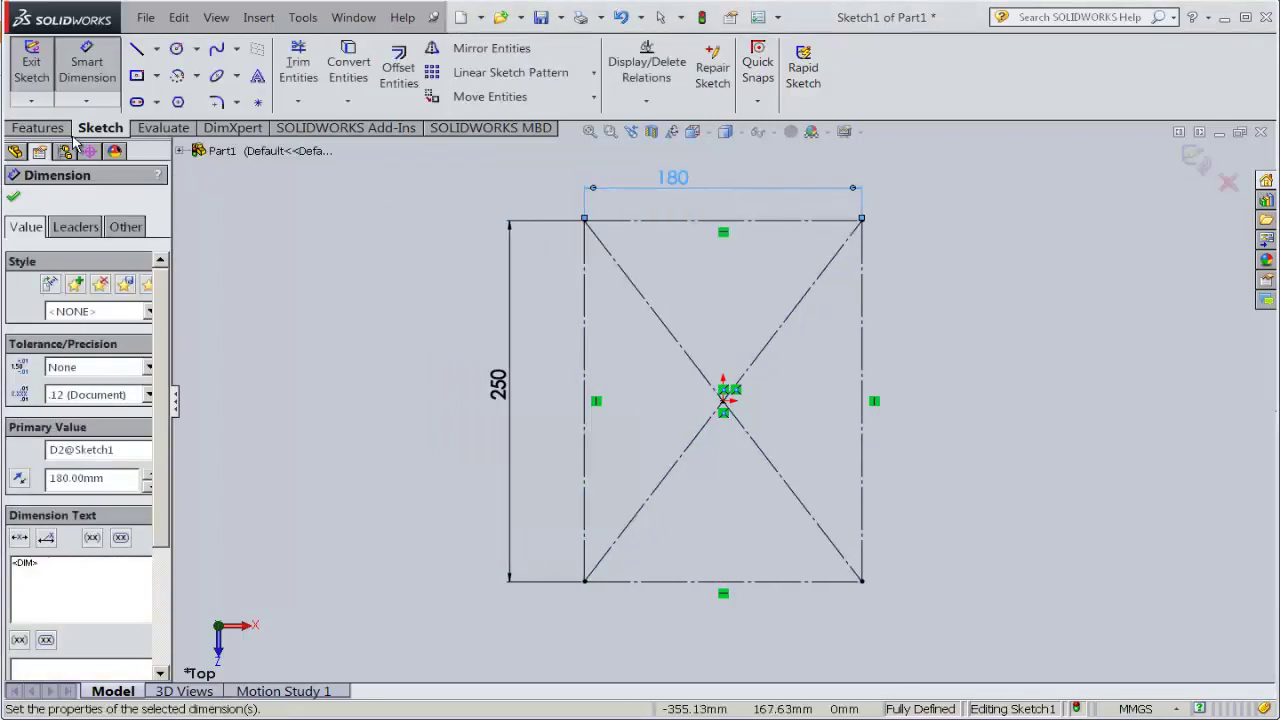
# - Draw a vertical centreline between the top and bottom edge midpoints
pyautogui.click(157, 49)
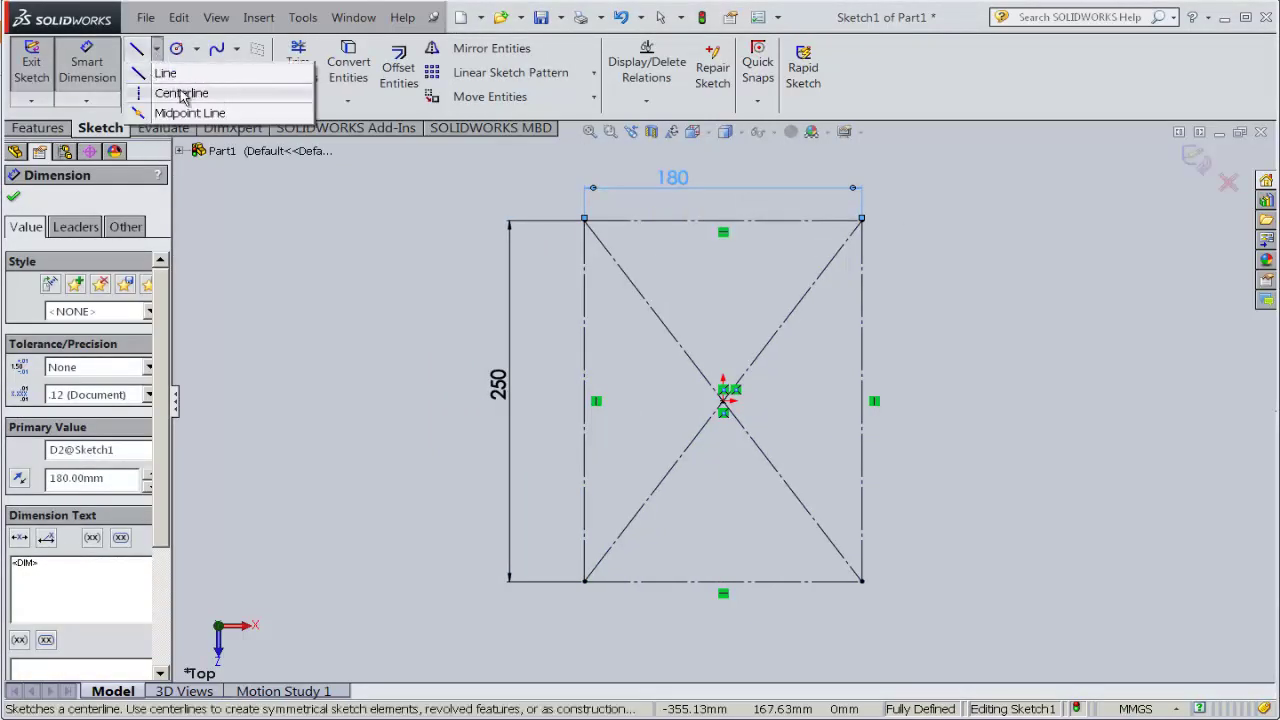
pyautogui.click(185, 91)
pyautogui.click(723, 220)
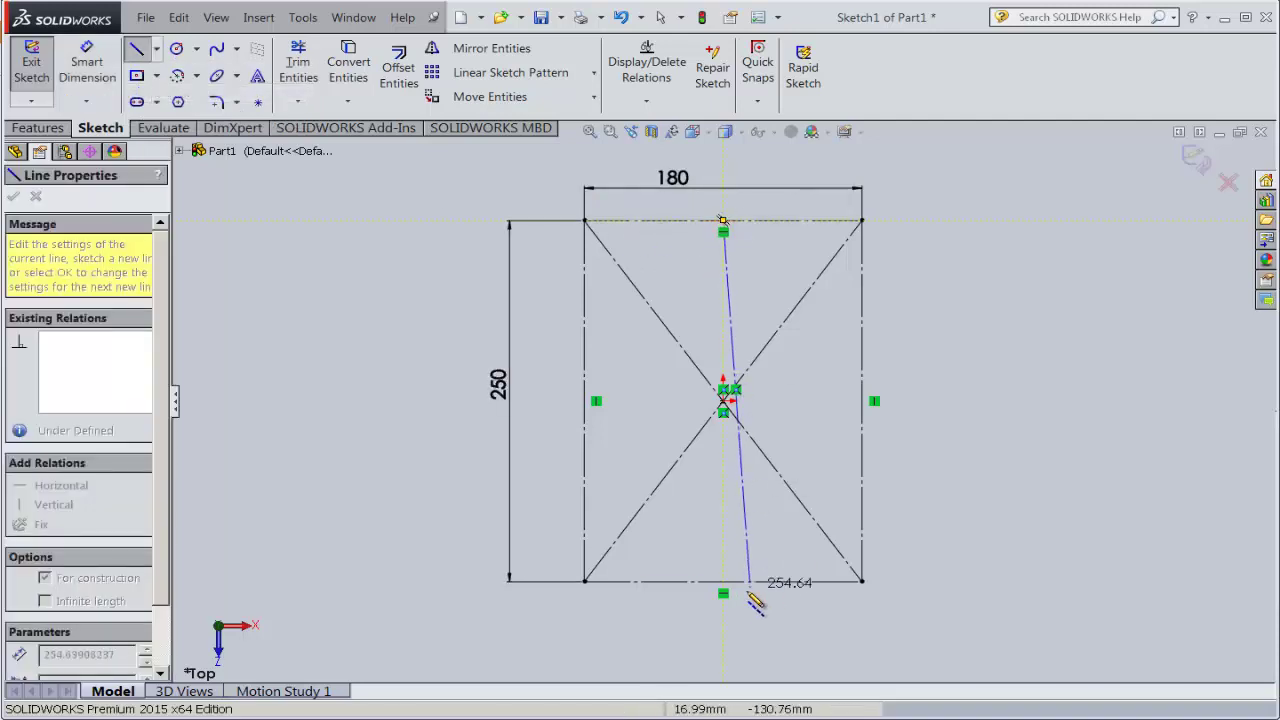
pyautogui.click(723, 581)
pyautogui.rightClick(727, 592)
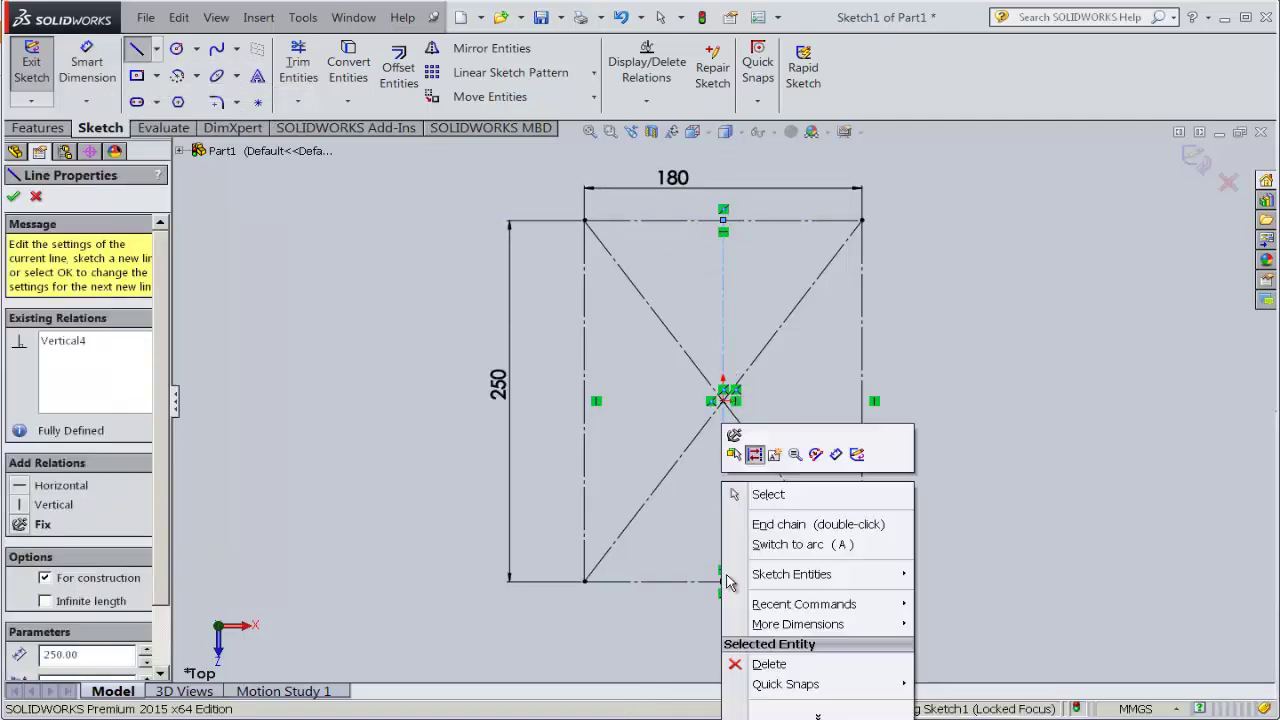
pyautogui.click(755, 495)
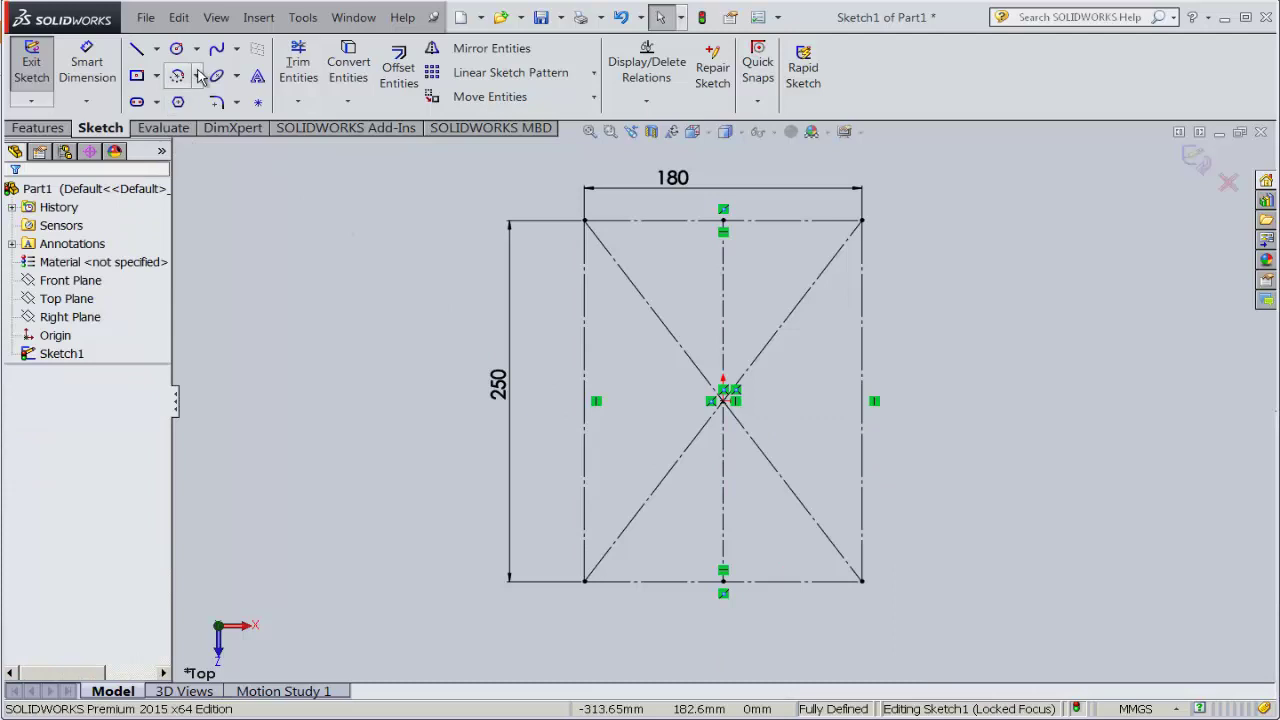
# - Draw an upper centrepoint arc spanning from the left side to the right side
pyautogui.click(196, 76)
pyautogui.click(240, 104)
pyautogui.scroll(-2, 740, 300)
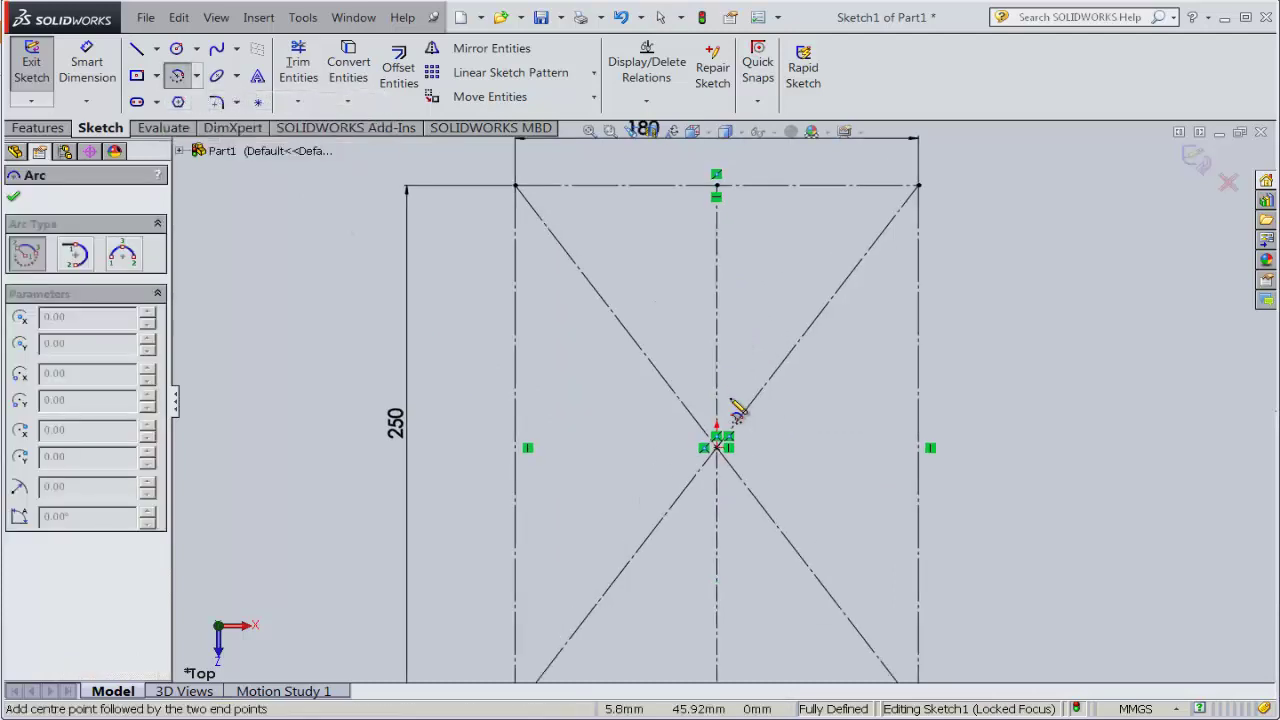
pyautogui.click(717, 540)
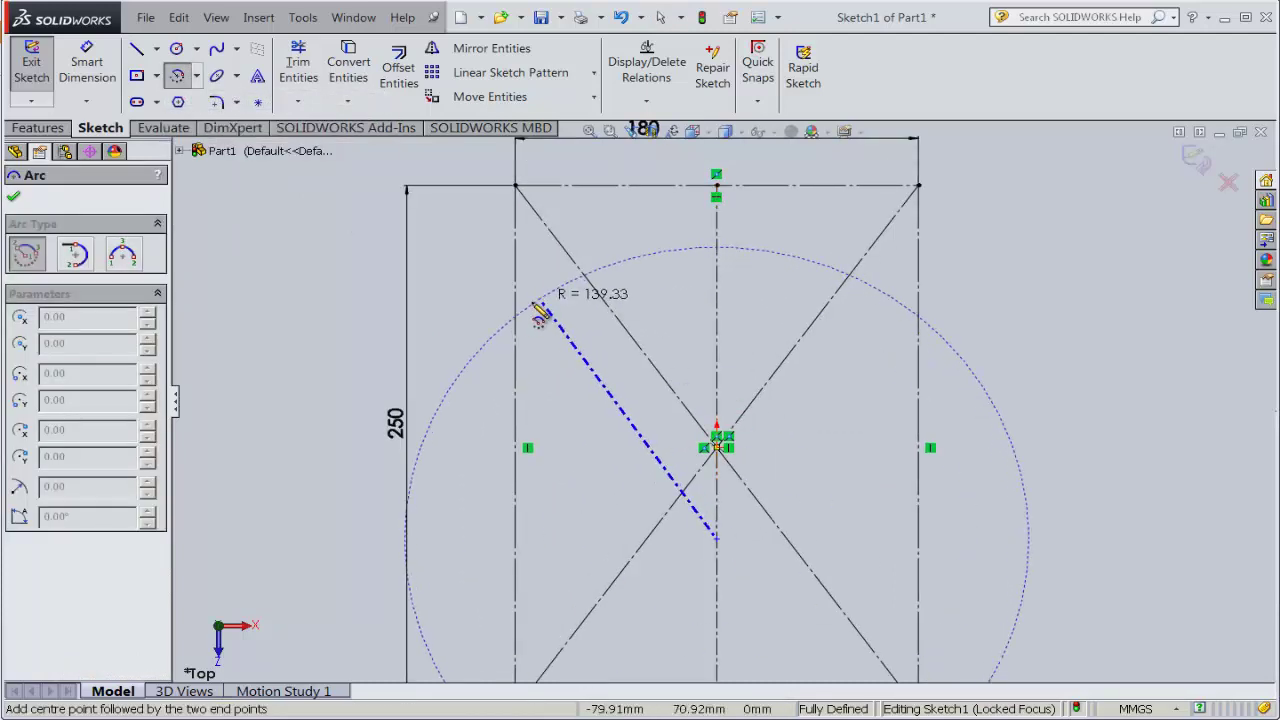
pyautogui.click(515, 305)
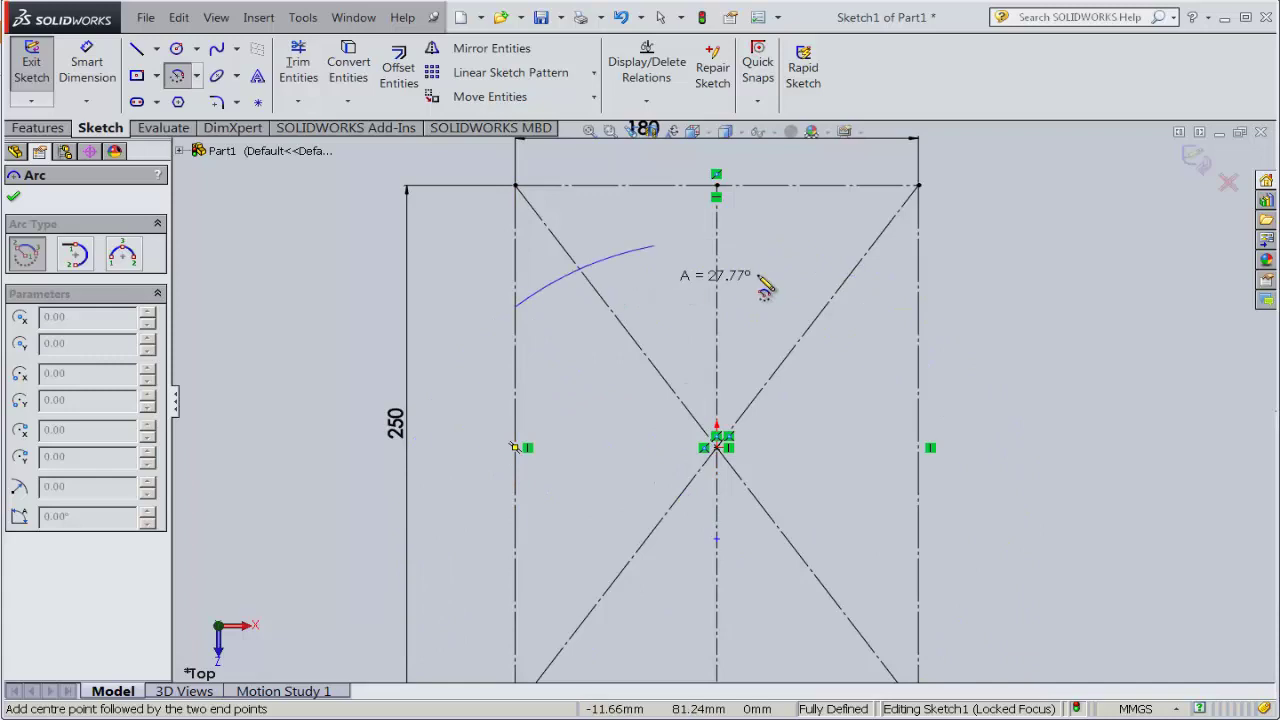
pyautogui.click(920, 310)
# - Draw the lower centrepoint arc across the sides and make it coincident with the bottom midpoint
pyautogui.scroll(2, 794, 366)
pyautogui.scroll(-2, 760, 420)
pyautogui.scroll(2, 745, 480)
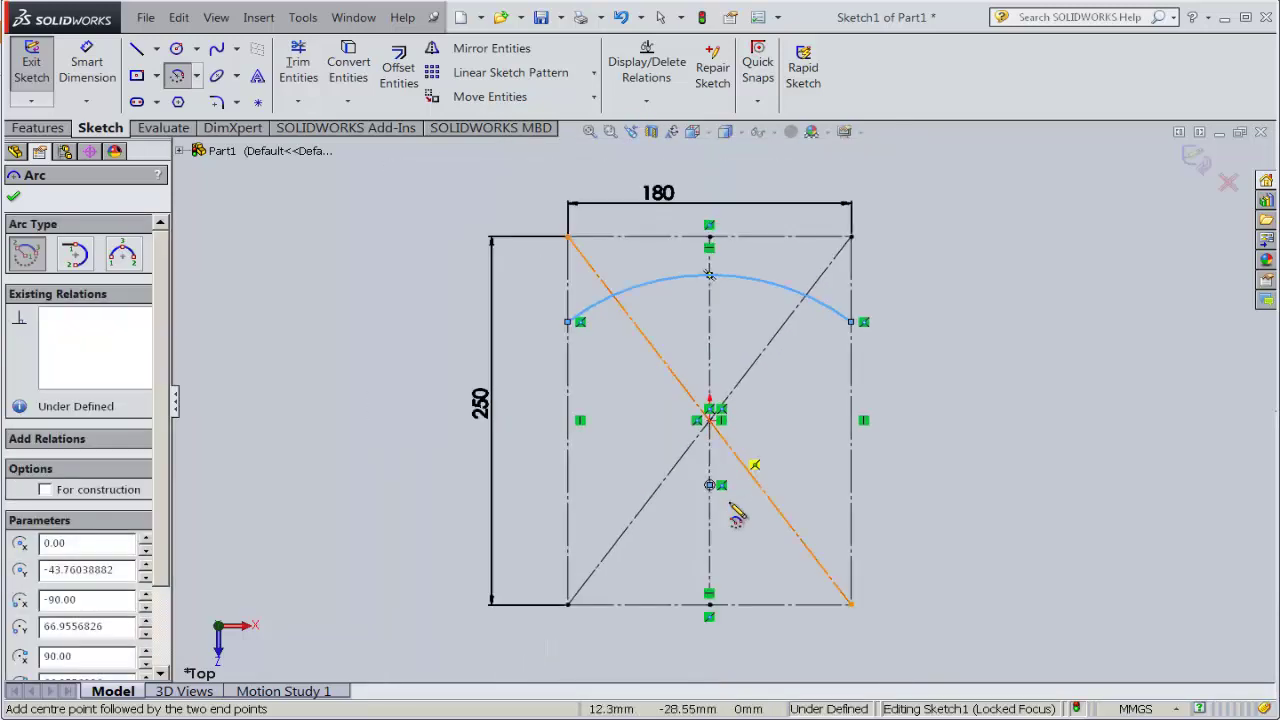
pyautogui.scroll(-2, 725, 540)
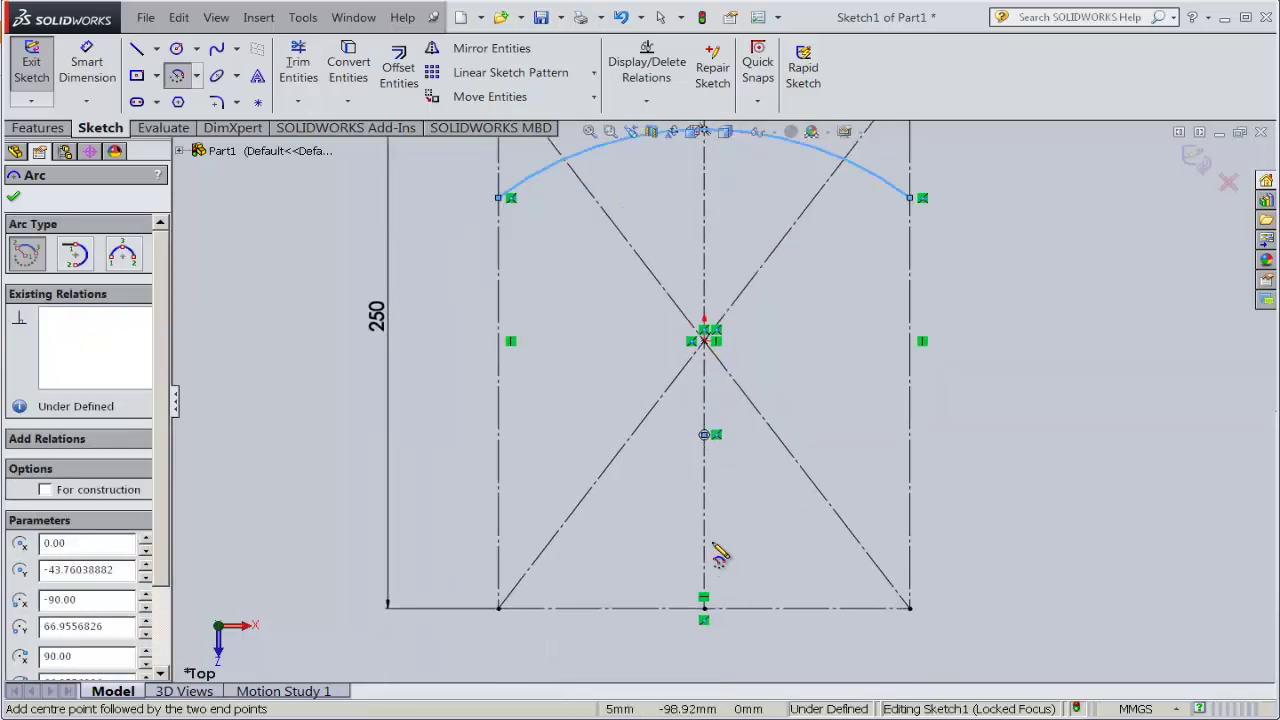
pyautogui.click(705, 241)
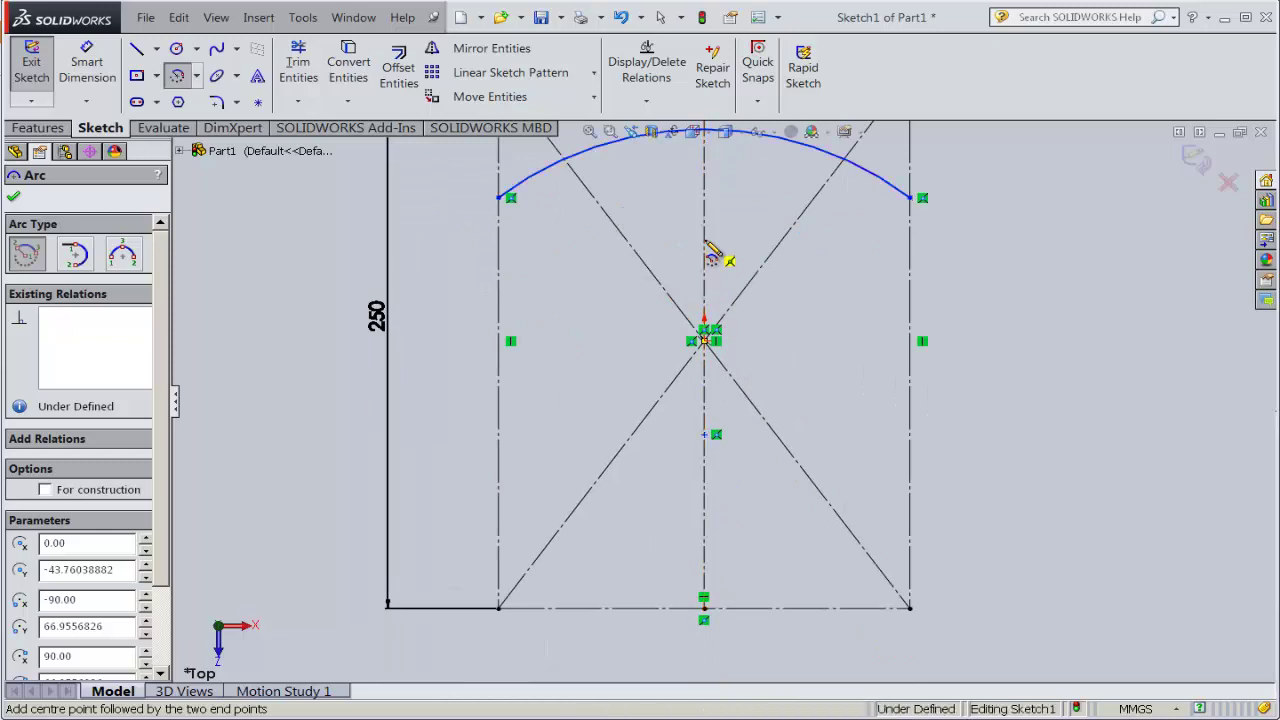
pyautogui.click(499, 518)
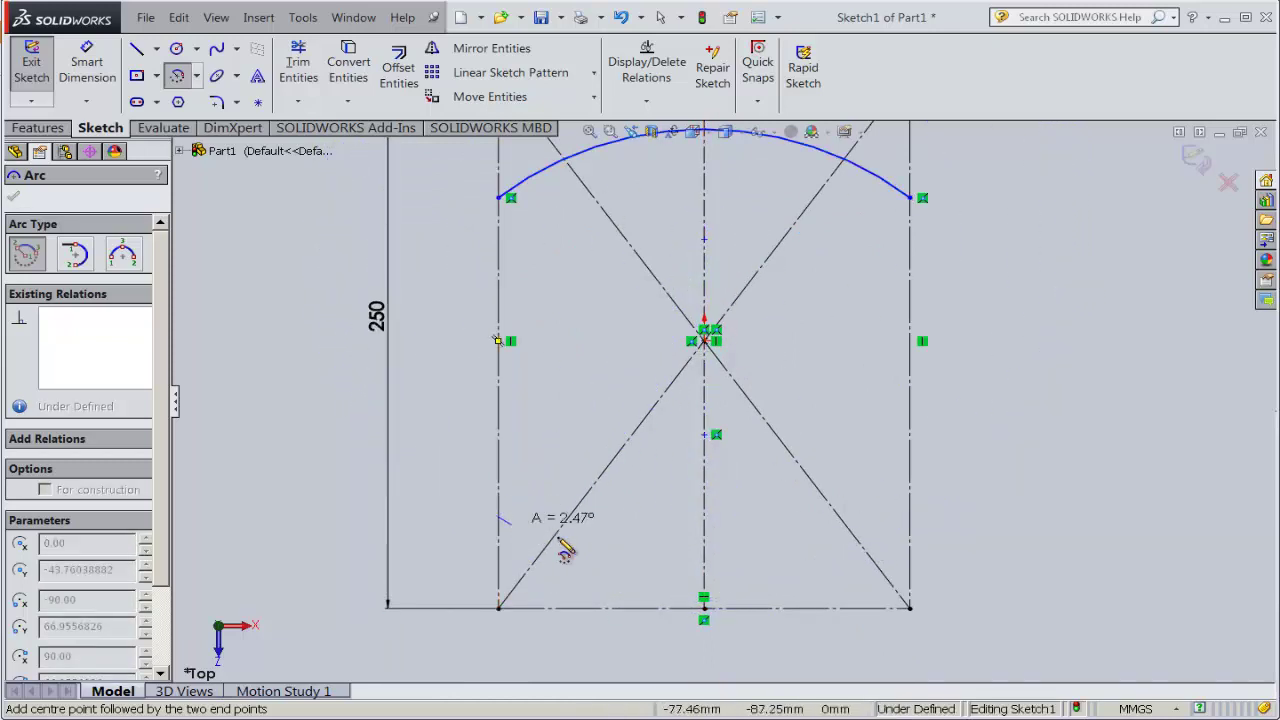
pyautogui.click(911, 518)
pyautogui.rightClick(912, 518)
pyautogui.click(945, 529)
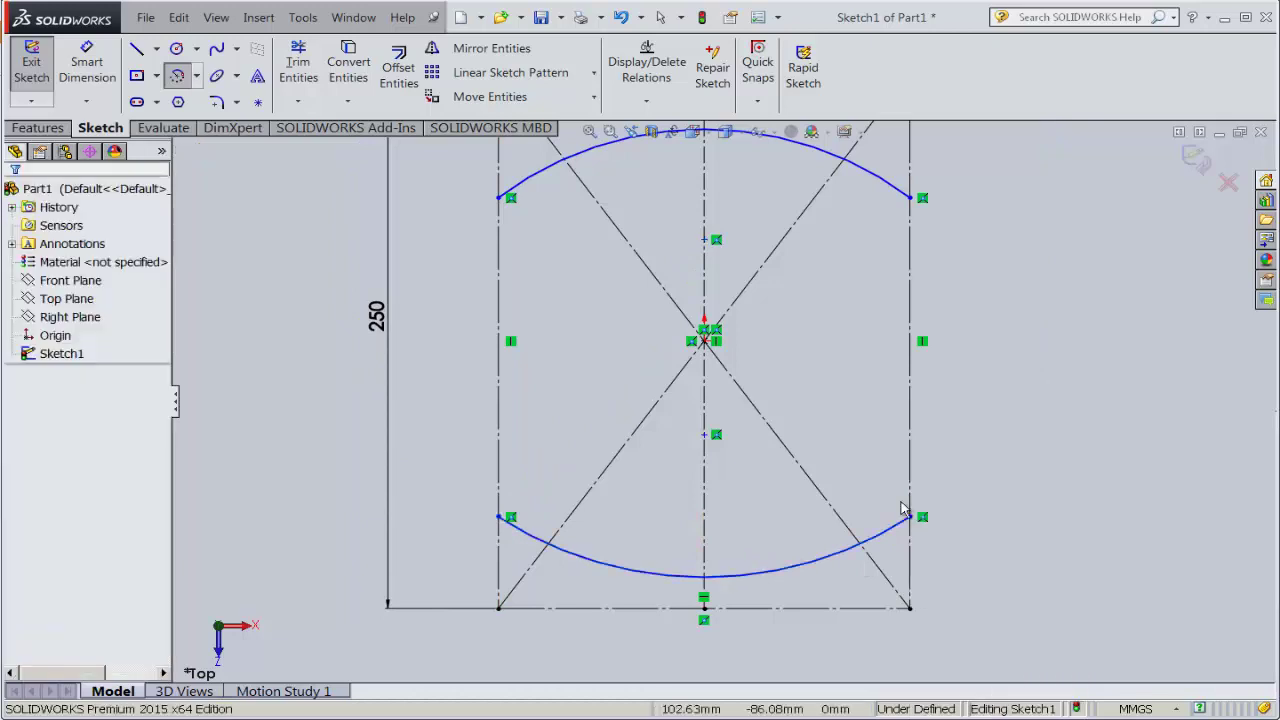
pyautogui.click(705, 607)
pyautogui.keyDown('ctrl'); pyautogui.click(727, 579); pyautogui.keyUp('ctrl')
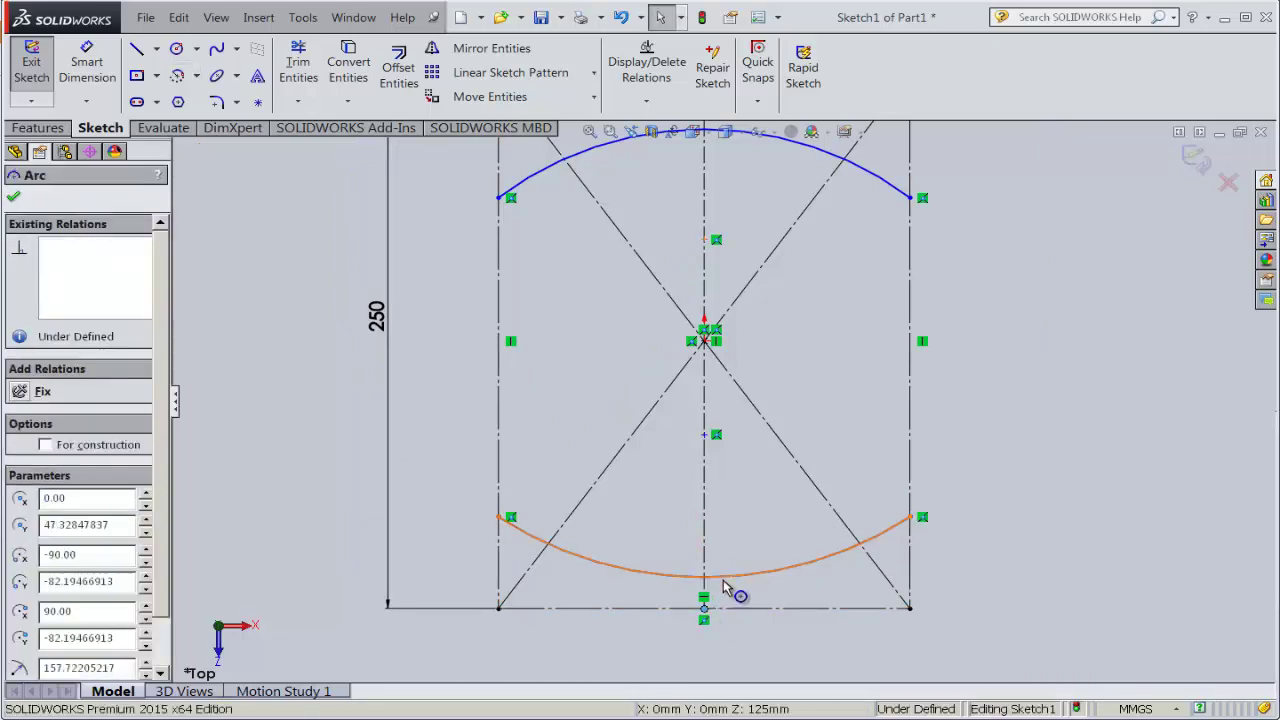
pyautogui.click(811, 510)
# - Make the upper arc coincident with the top edge midpoint
pyautogui.scroll(5, 808, 520)
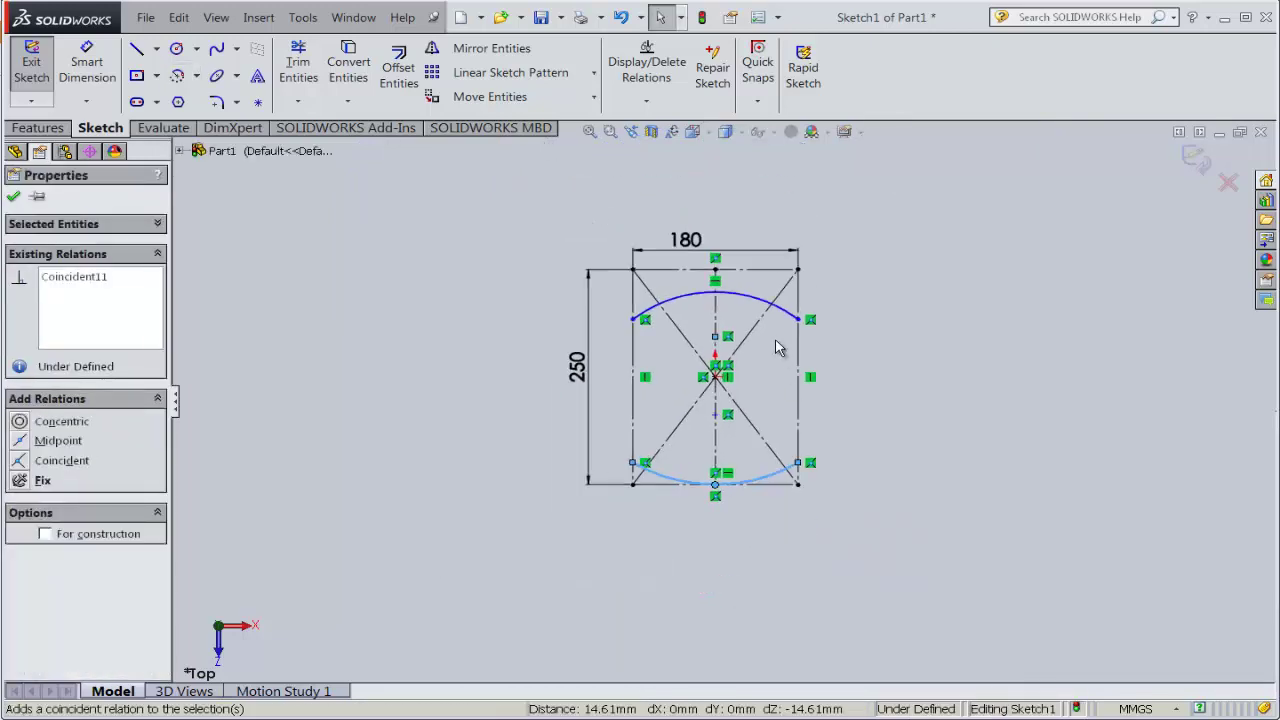
pyautogui.scroll(-3, 705, 262)
pyautogui.scroll(-2, 705, 262)
pyautogui.click(685, 288)
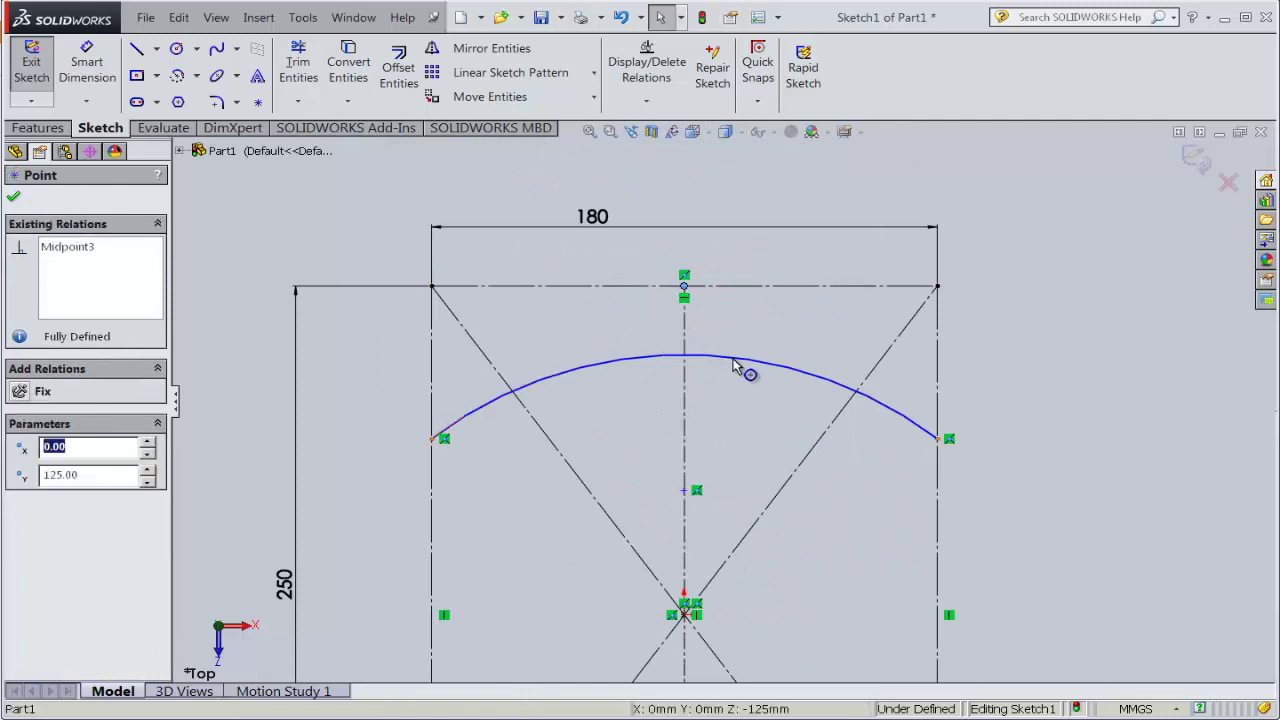
pyautogui.click(743, 357)
pyautogui.click(821, 293)
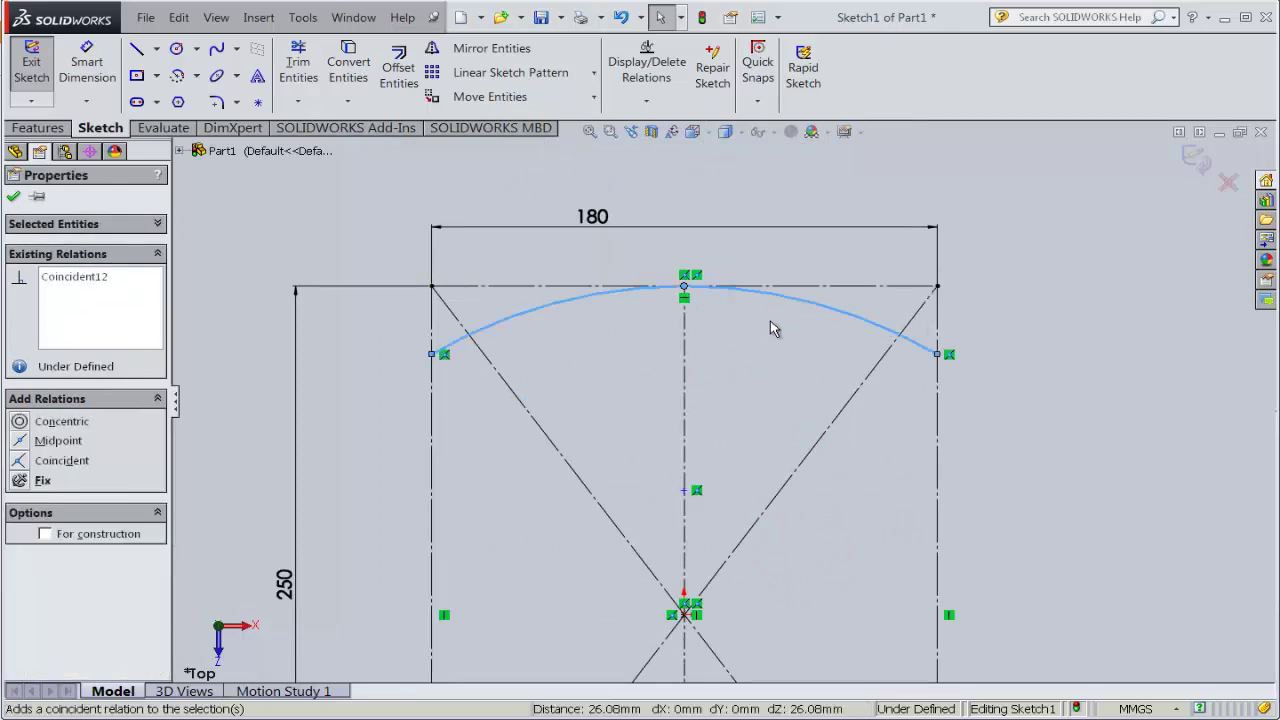
pyautogui.scroll(2, 665, 360)
pyautogui.scroll(2, 665, 360)
pyautogui.scroll(-2, 748, 668)
pyautogui.scroll(2, 748, 586)
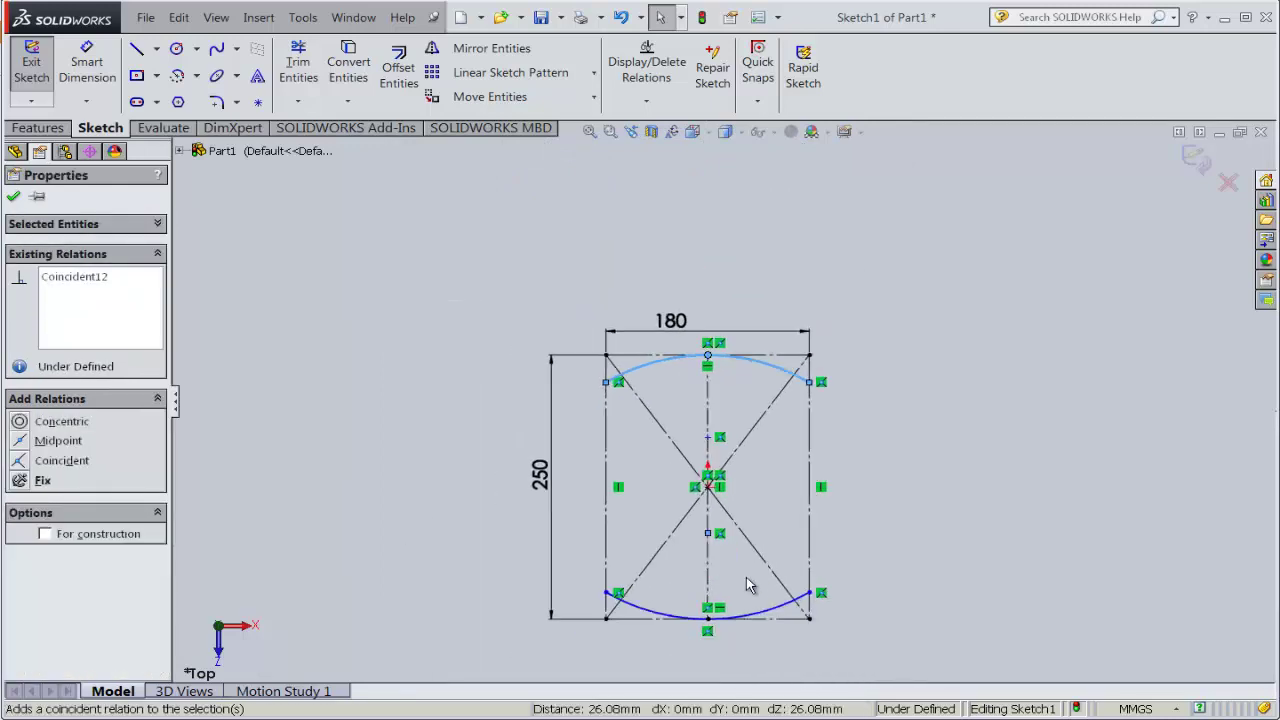
pyautogui.scroll(-1, 750, 590)
pyautogui.scroll(-1, 753, 289)
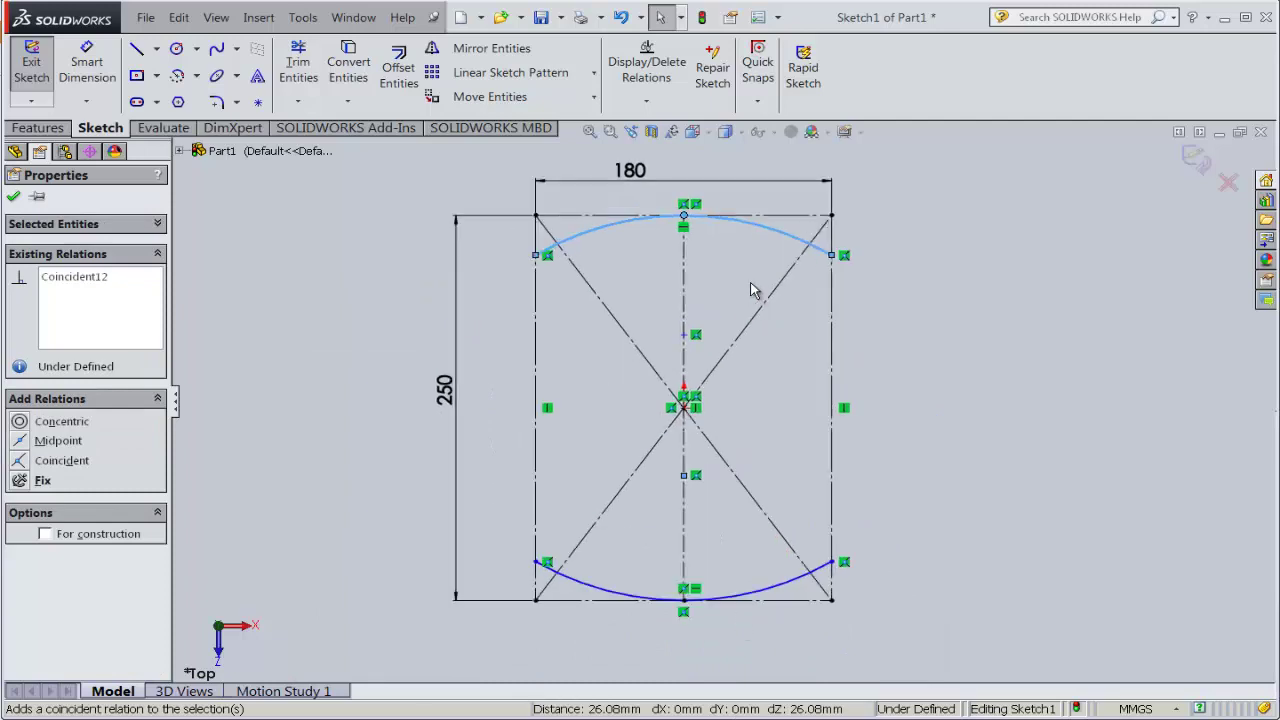
pyautogui.click(14, 197)
# - Draw vertical lines joining the arc ends on the left and right sides
pyautogui.click(137, 48)
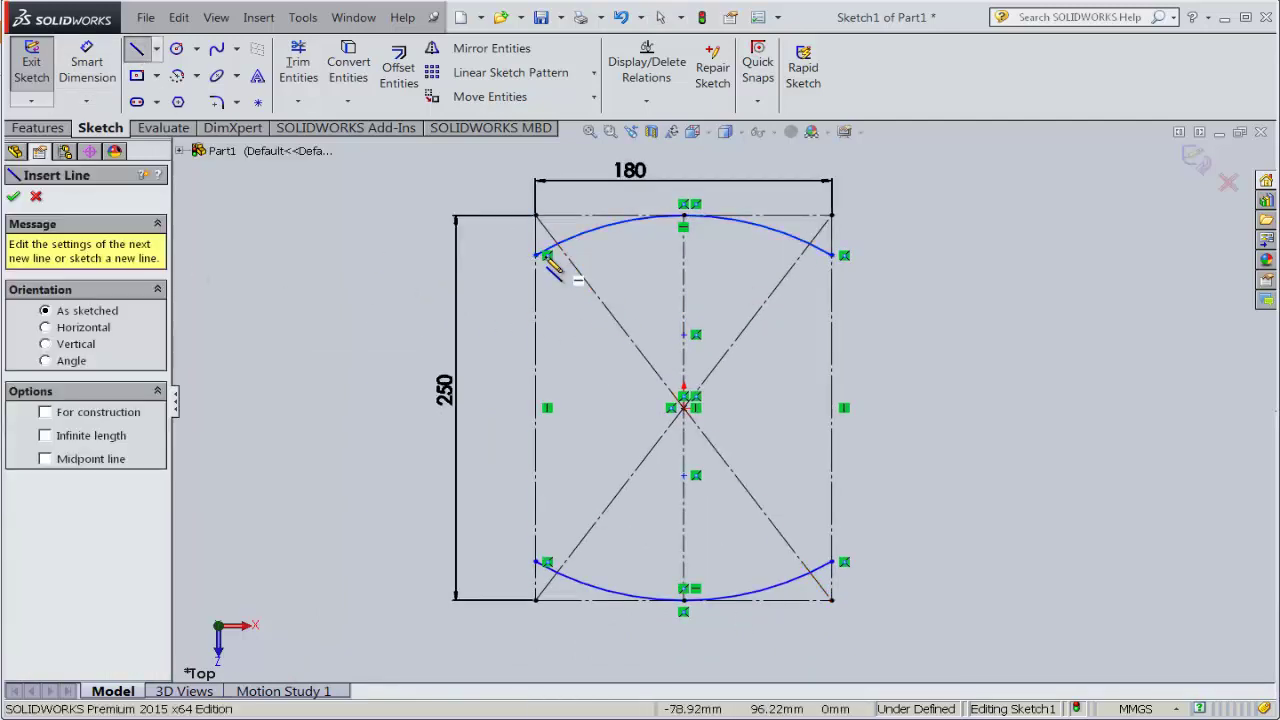
pyautogui.click(537, 256)
pyautogui.click(537, 562)
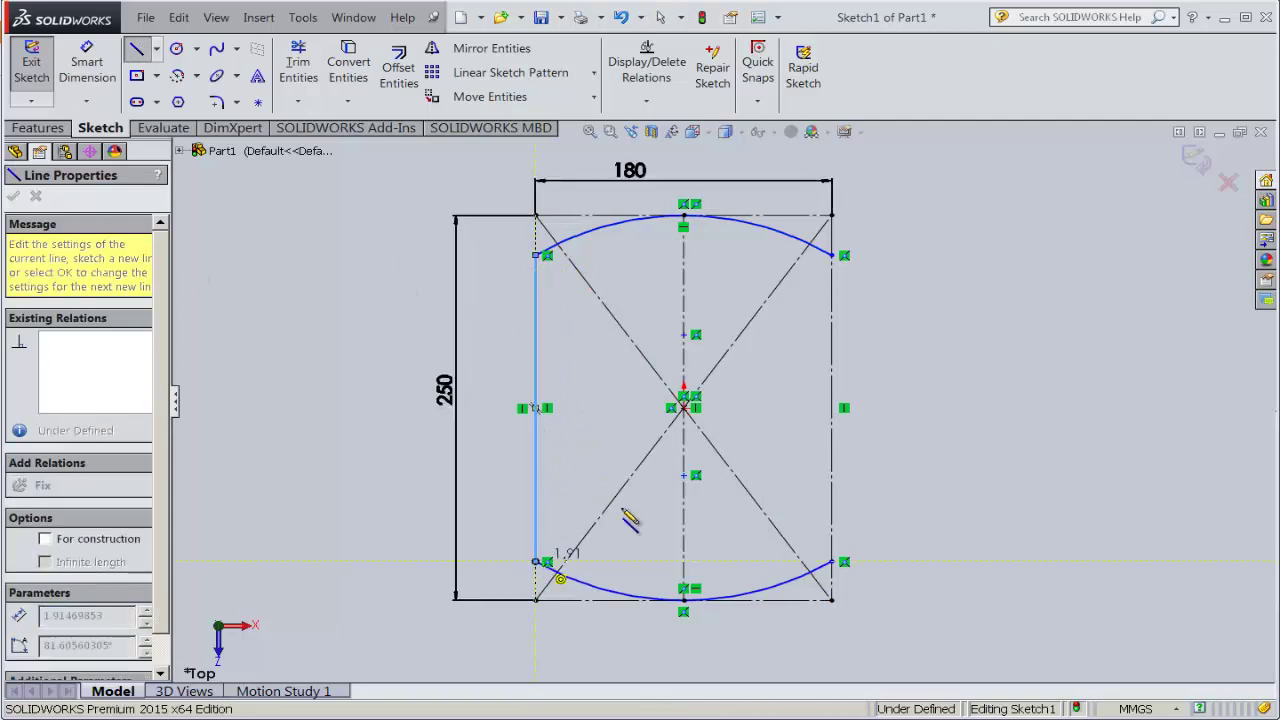
pyautogui.press('Escape')
pyautogui.click(834, 256)
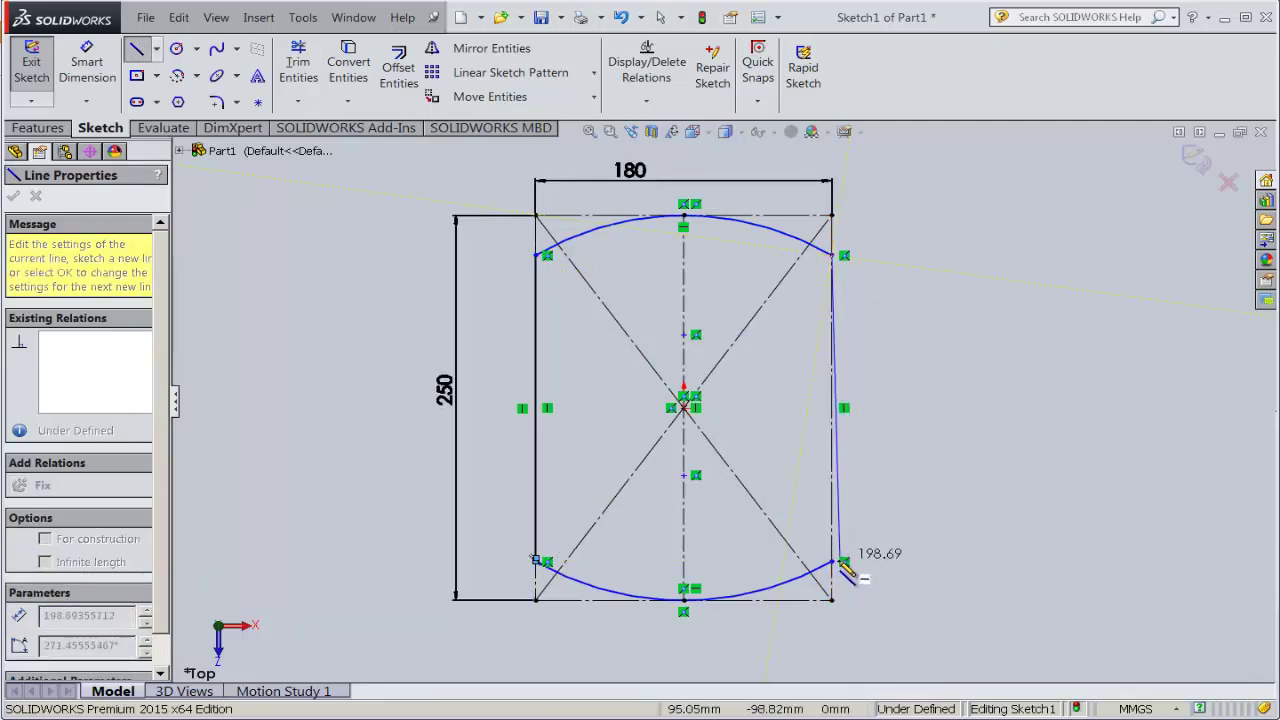
pyautogui.click(843, 563)
pyautogui.rightClick(843, 565)
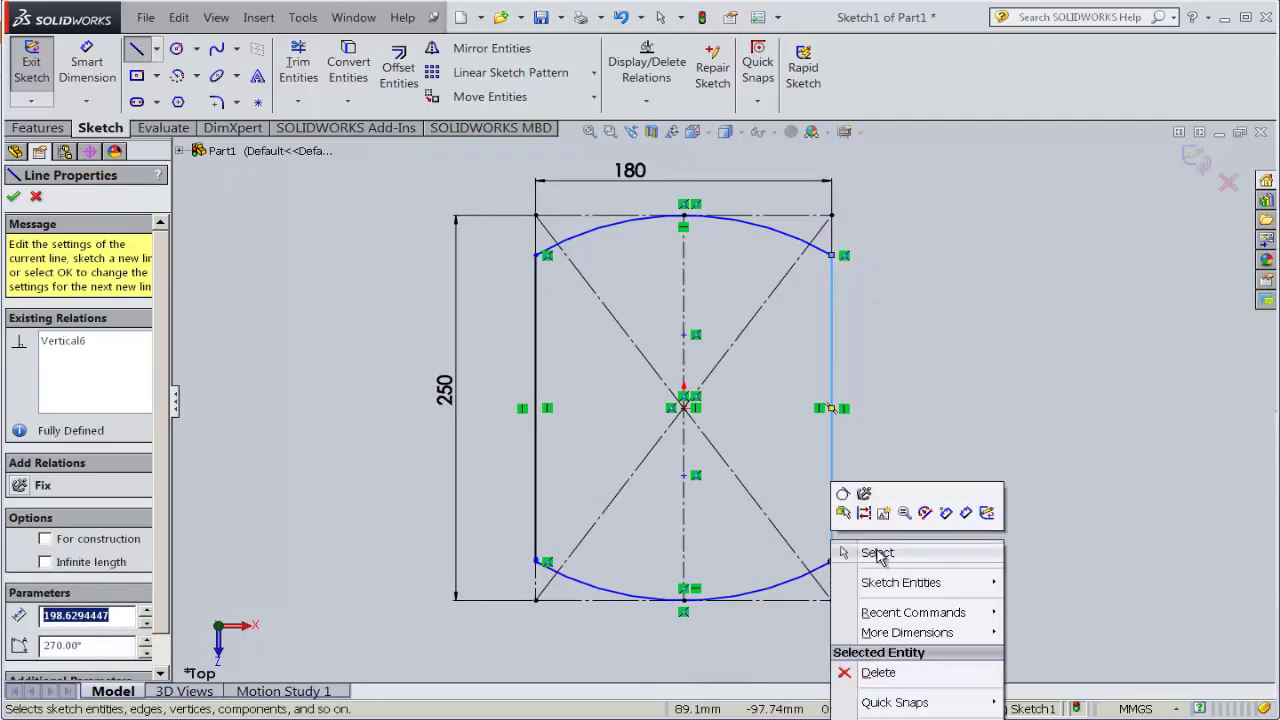
pyautogui.click(877, 554)
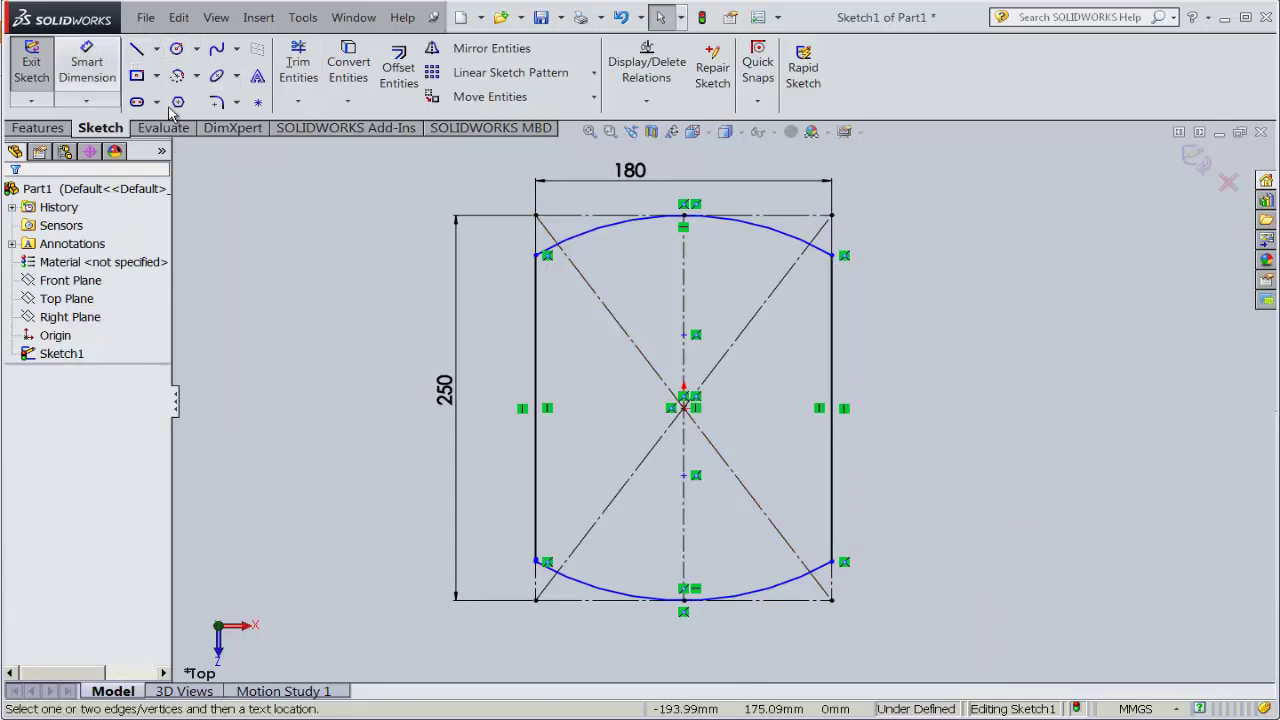
# - Dimension the upper arc to R140 and the lower arc to R250
pyautogui.click(615, 226)
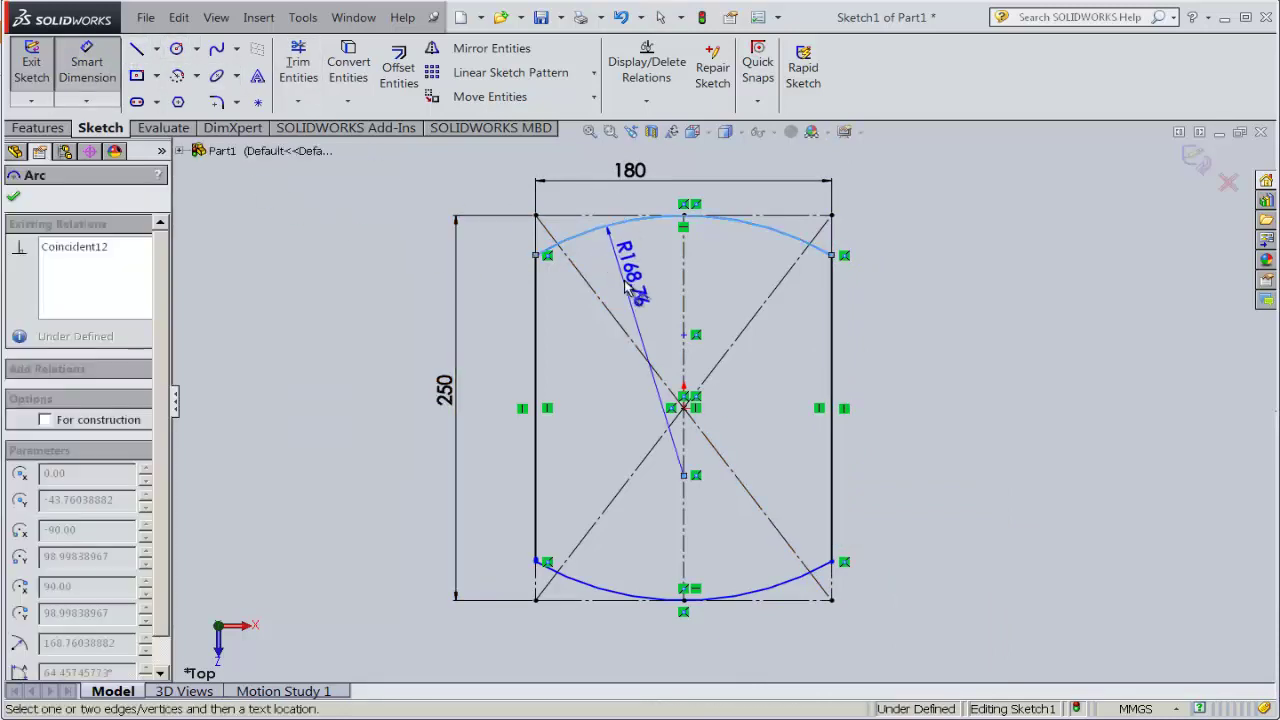
pyautogui.click(629, 285)
pyautogui.write('140')
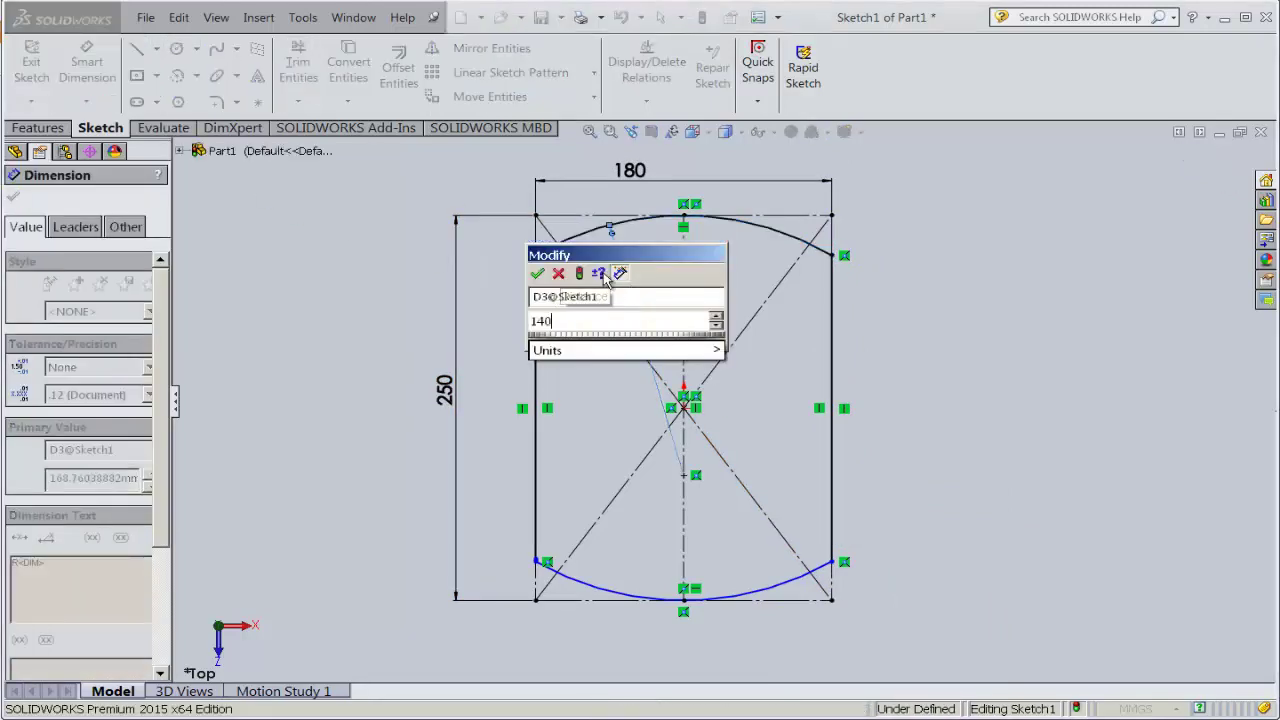
pyautogui.click(538, 274)
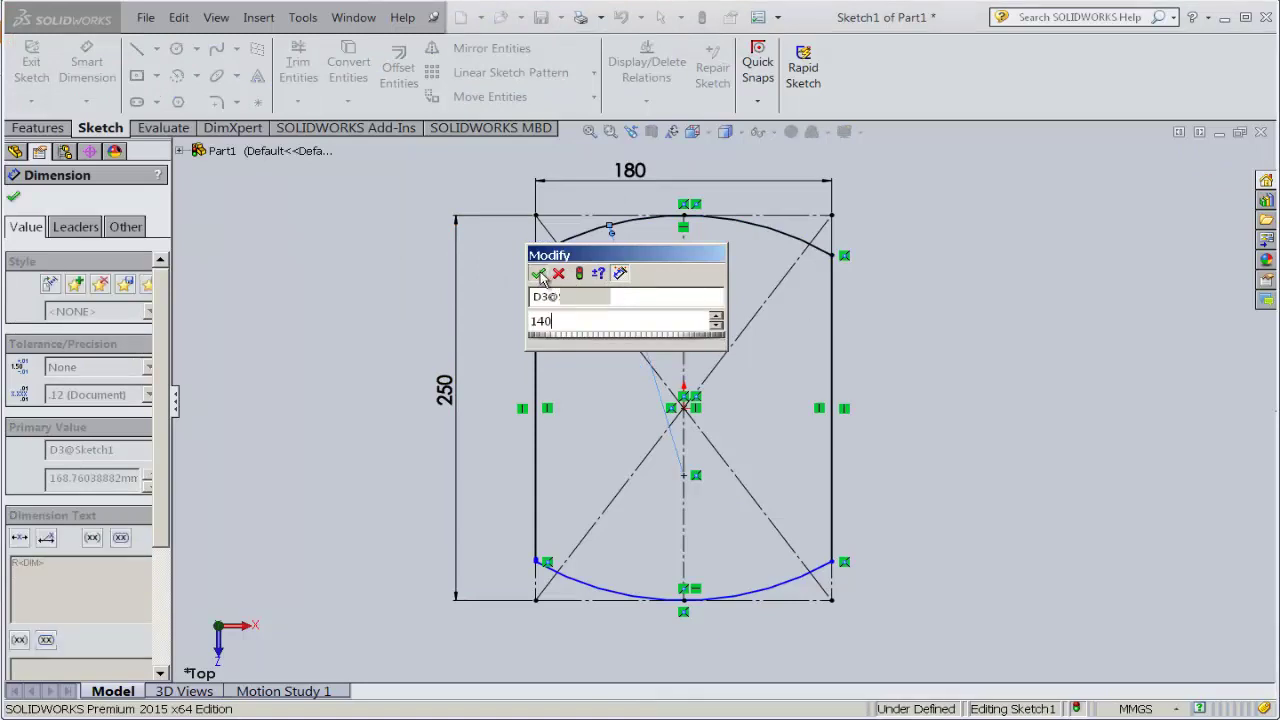
pyautogui.click(638, 592)
pyautogui.click(652, 530)
pyautogui.write('25')
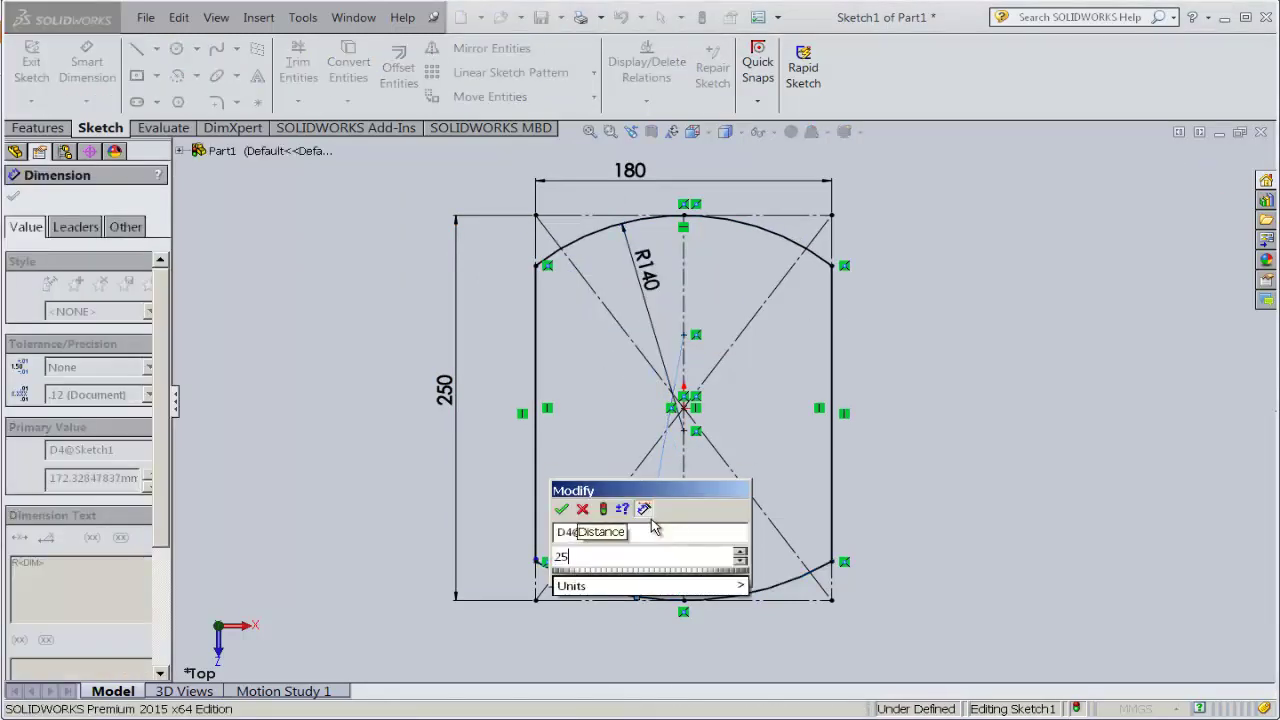
pyautogui.write('0')
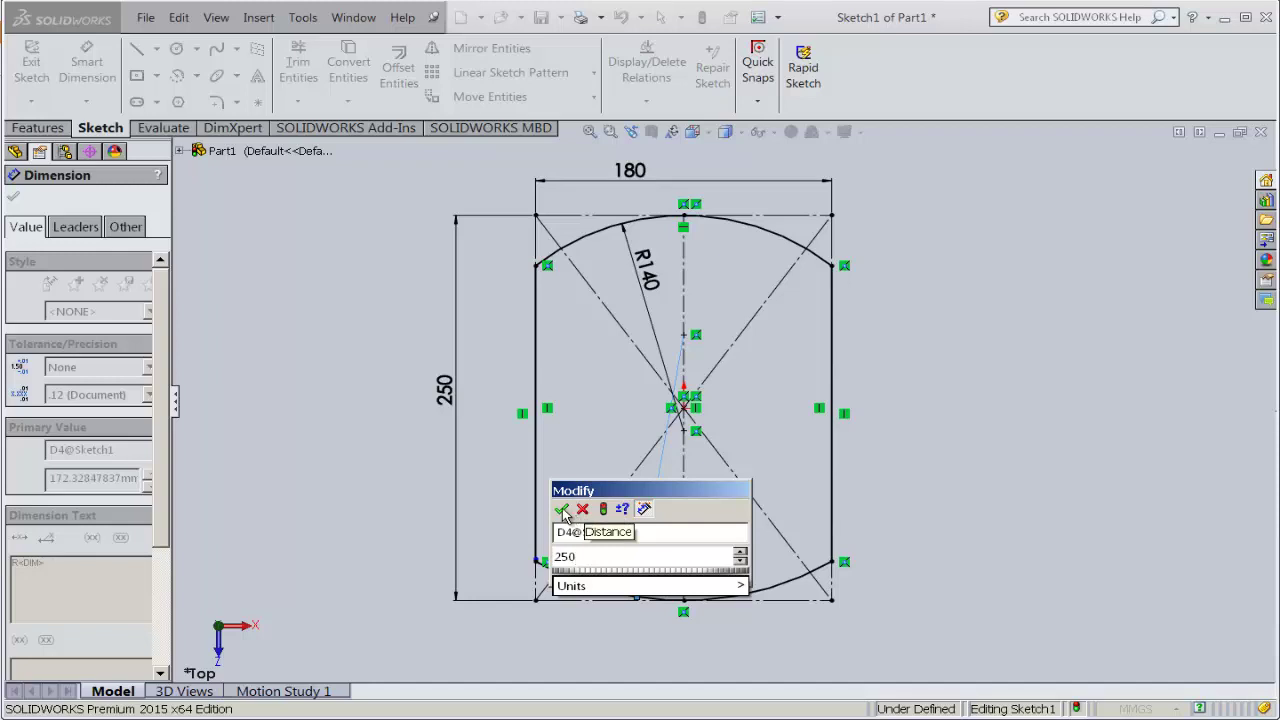
pyautogui.click(563, 511)
pyautogui.click(13, 196)
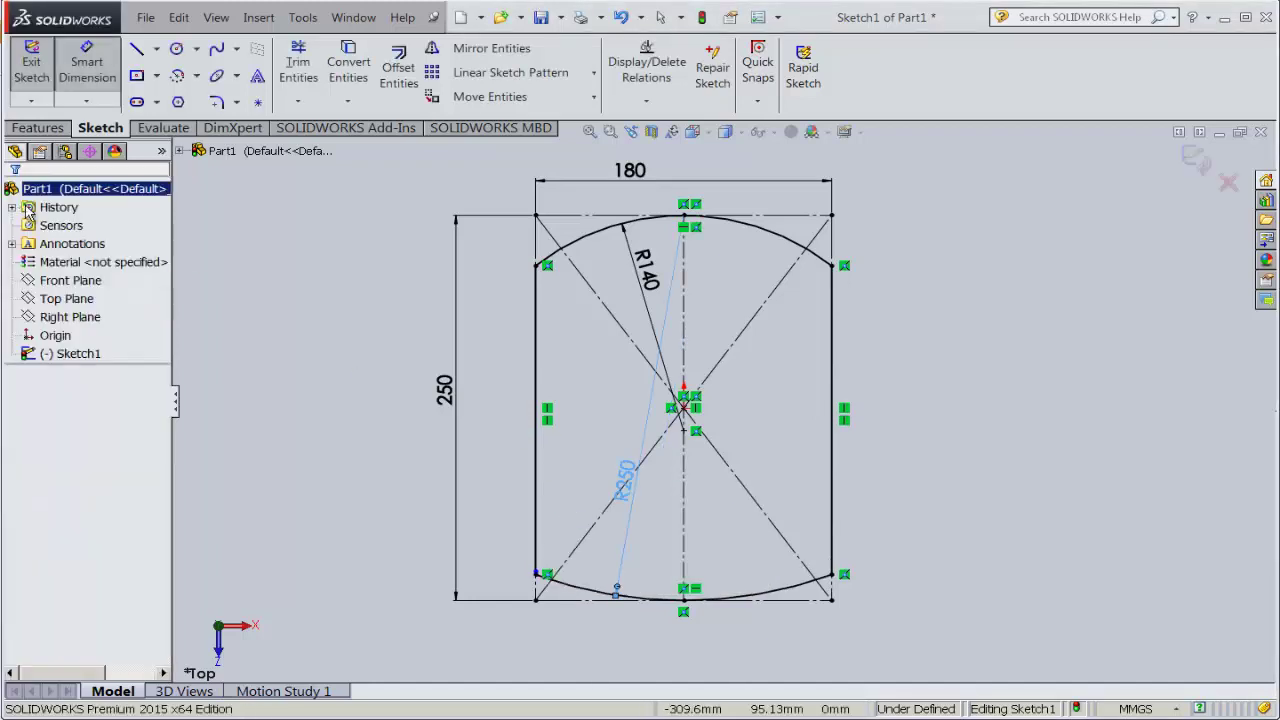
pyautogui.press('Escape')
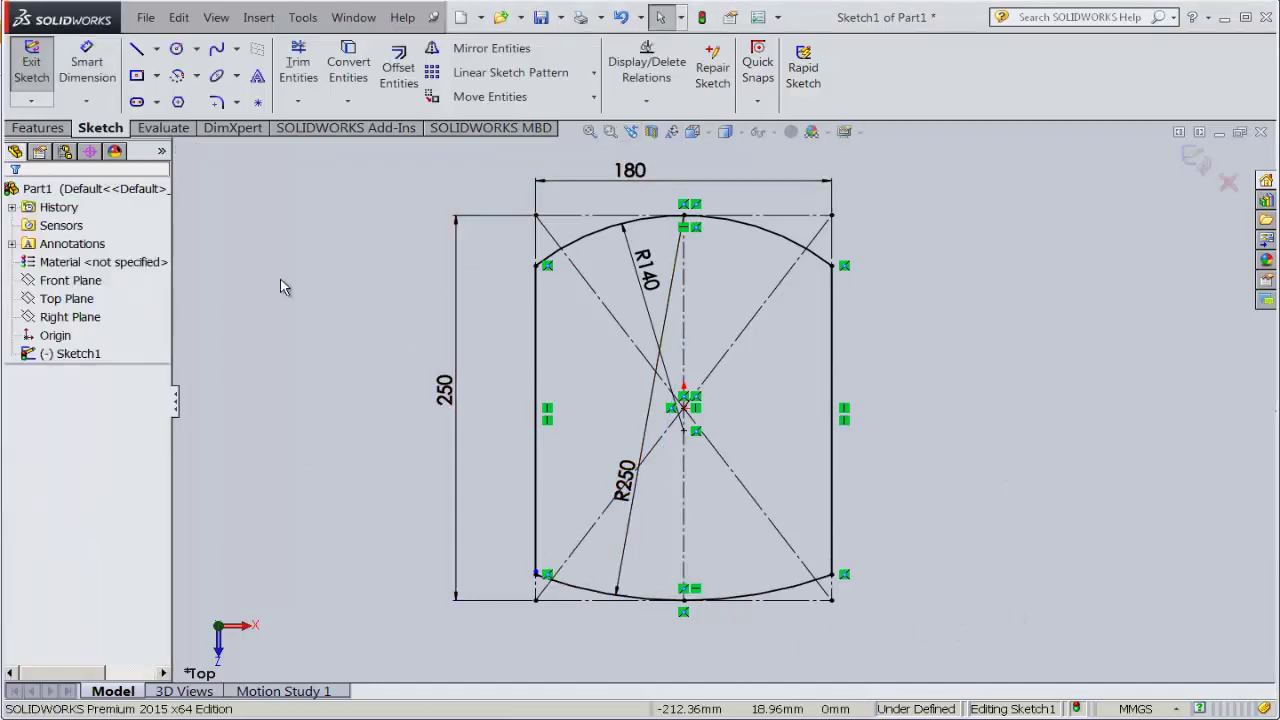
pyautogui.click(38, 127)
# - Set the PDF drawing to 100% zoom and pan to the lower views with R250, 124 and 156
pyautogui.click(42, 70)
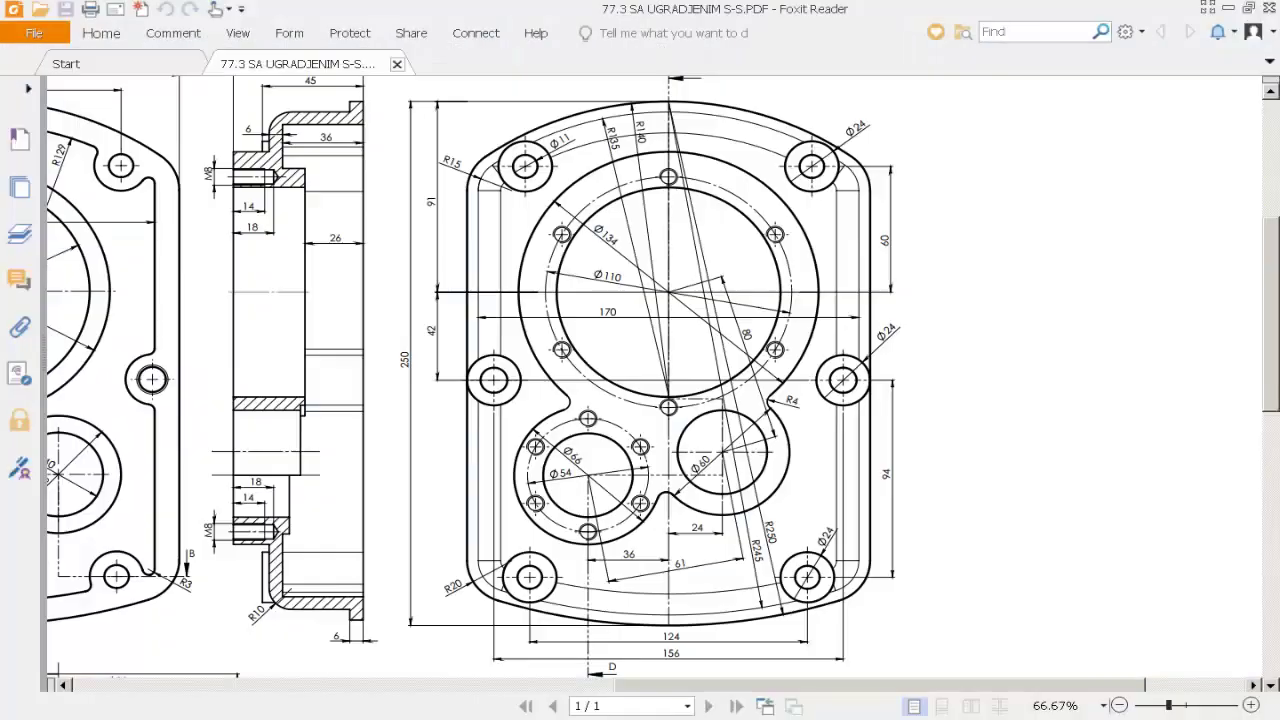
pyautogui.moveTo(385, 89); pyautogui.dragTo(572, 327)
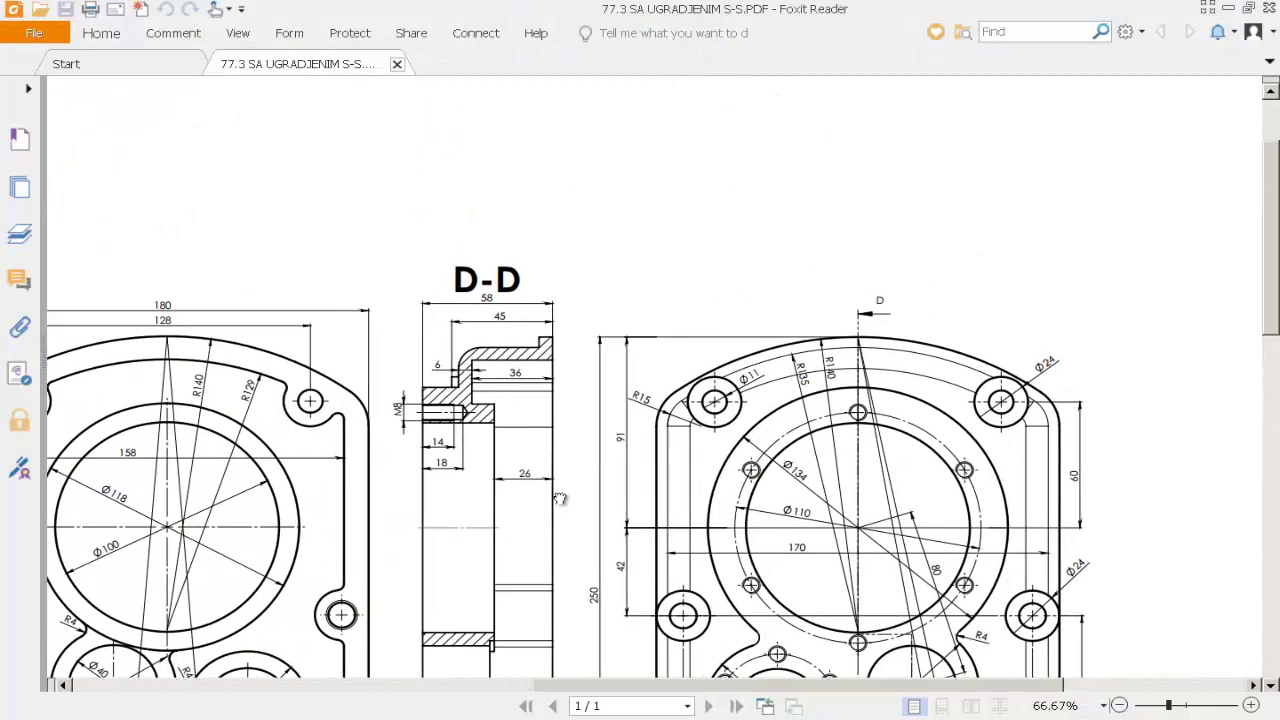
pyautogui.click(1103, 706)
pyautogui.click(1065, 399)
pyautogui.moveTo(890, 521); pyautogui.dragTo(676, 338)
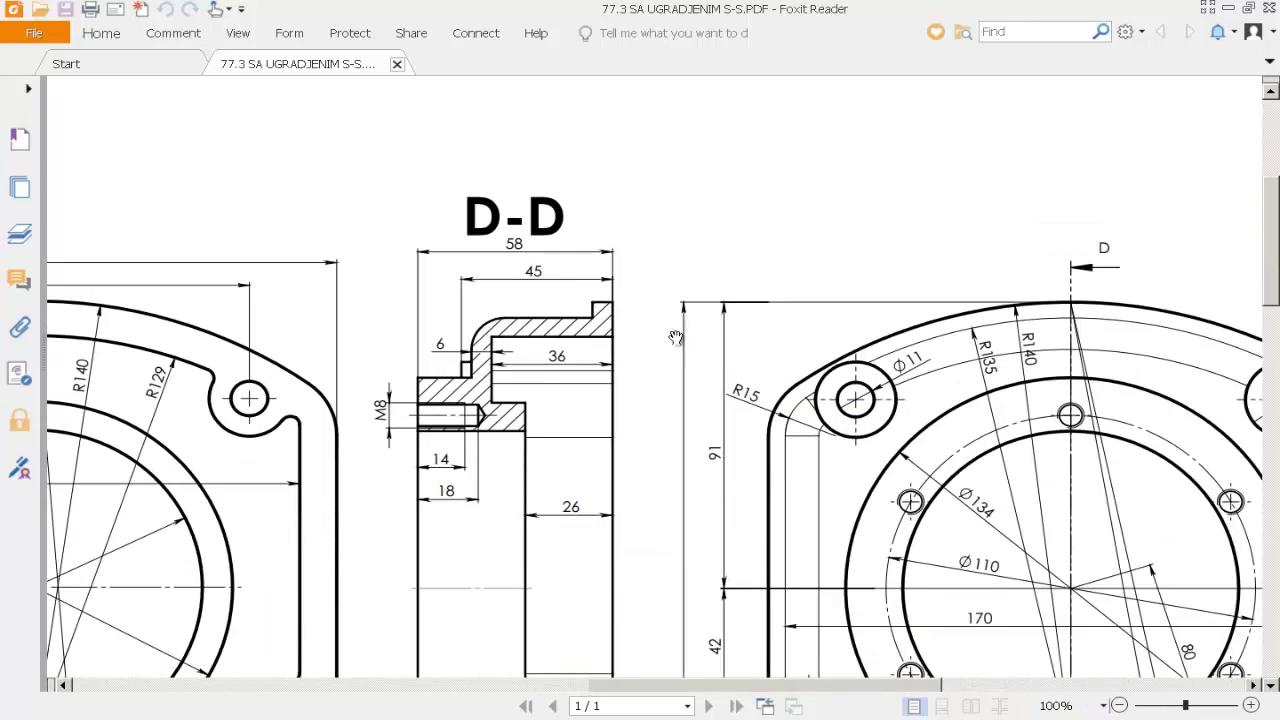
pyautogui.moveTo(663, 579); pyautogui.dragTo(584, 535)
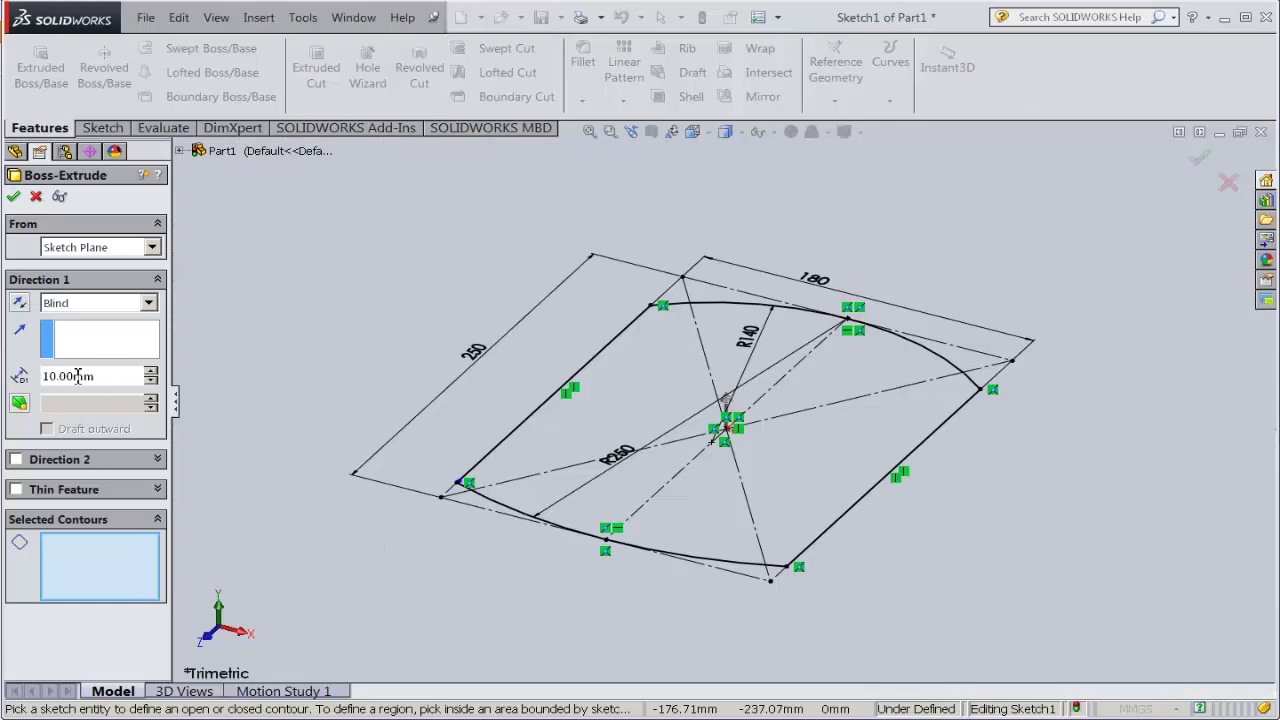
# - Try a 6 mm extrusion depth, inspect the sketch, then cancel the extrusion
pyautogui.doubleClick(78, 375)
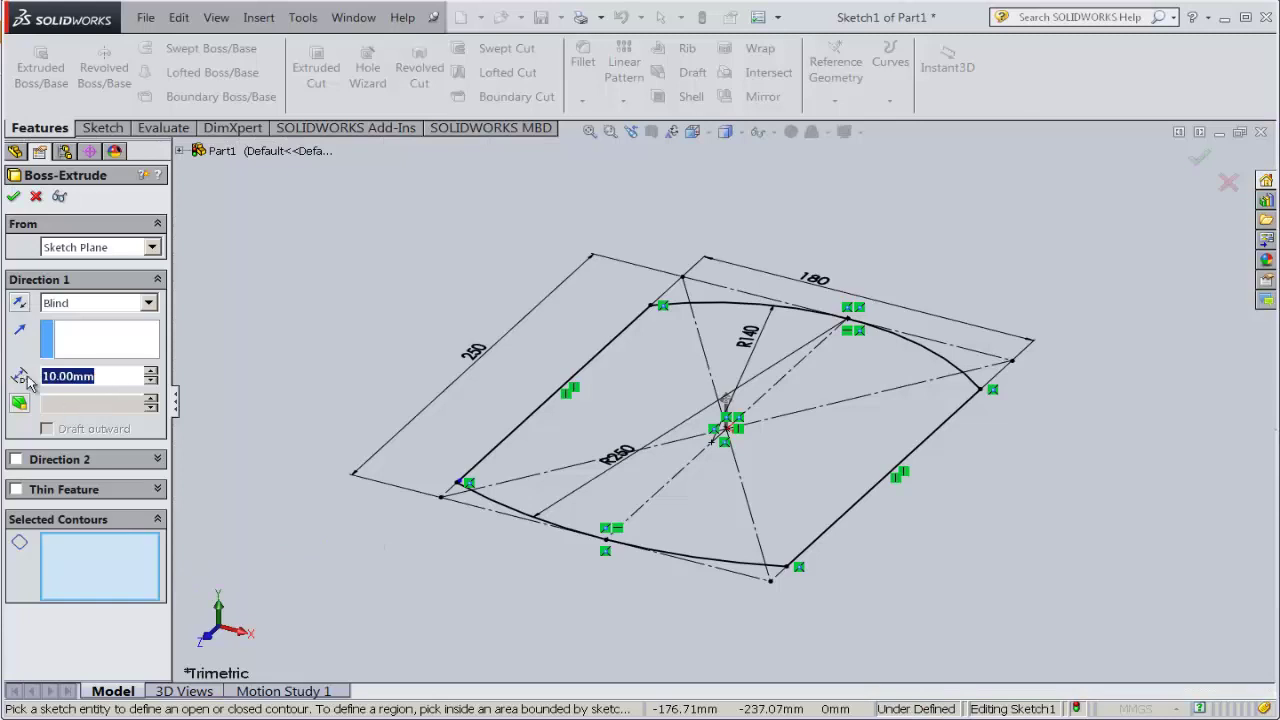
pyautogui.write('6')
pyautogui.click(88, 340)
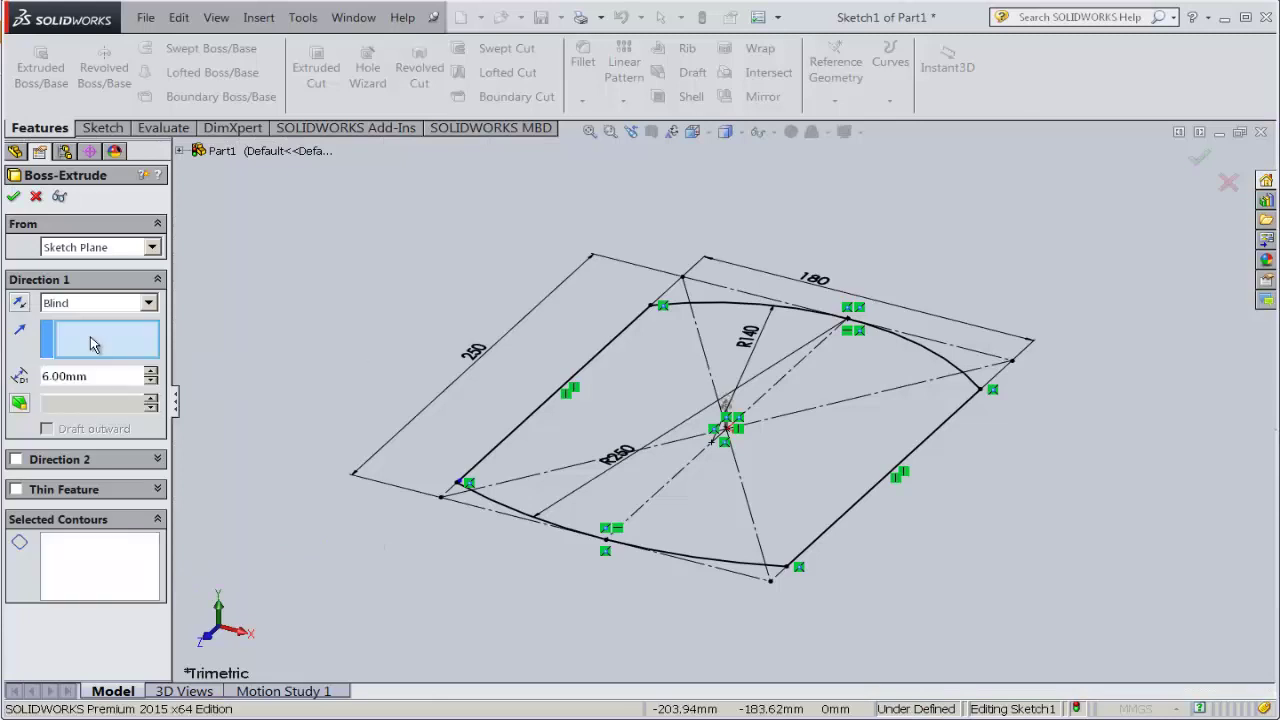
pyautogui.moveTo(341, 348)
pyautogui.mouseDown(button='middle')
pyautogui.moveTo(400, 243)
pyautogui.moveTo(349, 409)
pyautogui.mouseUp(button='middle')
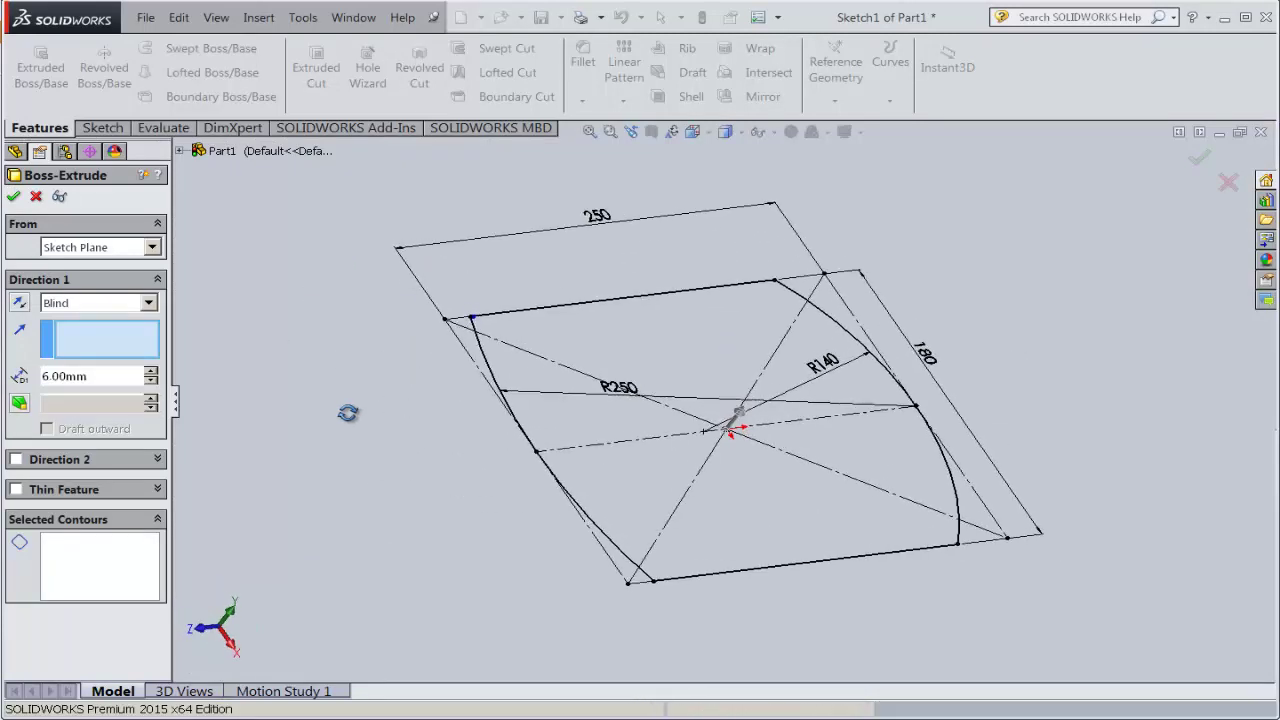
pyautogui.scroll(-3, 455, 330)
pyautogui.scroll(-3, 455, 330)
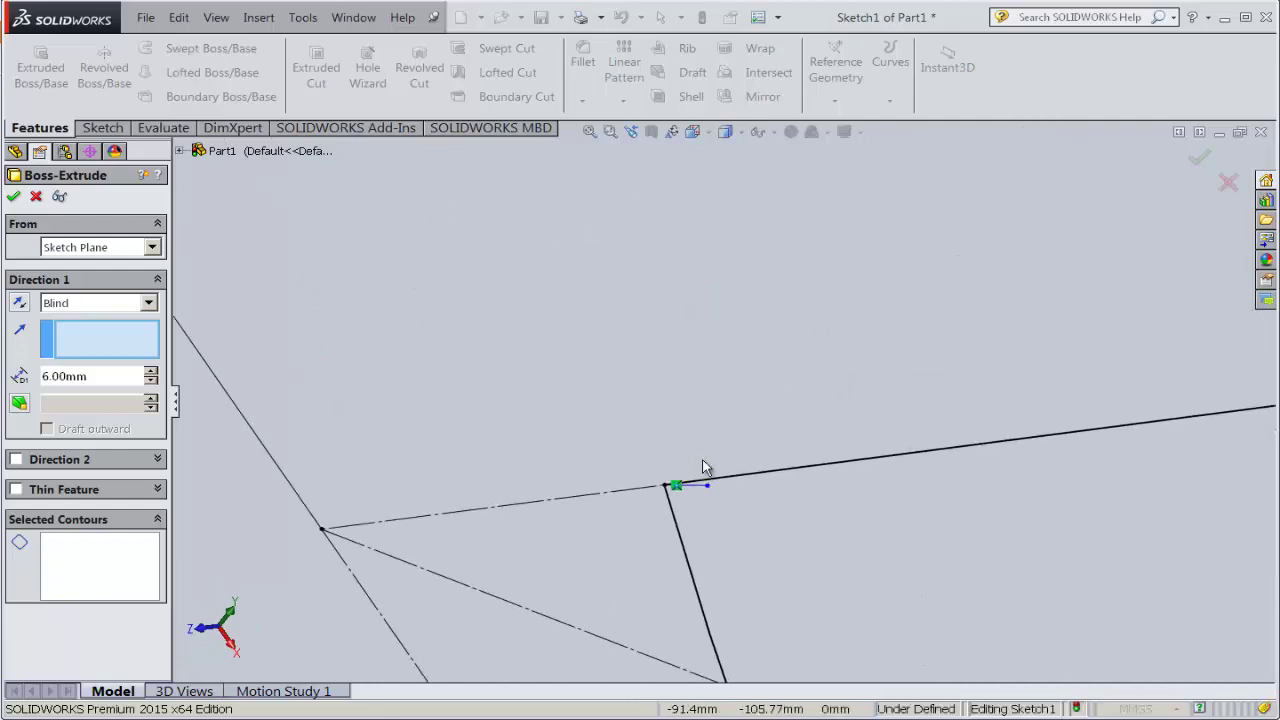
pyautogui.scroll(-3, 690, 470)
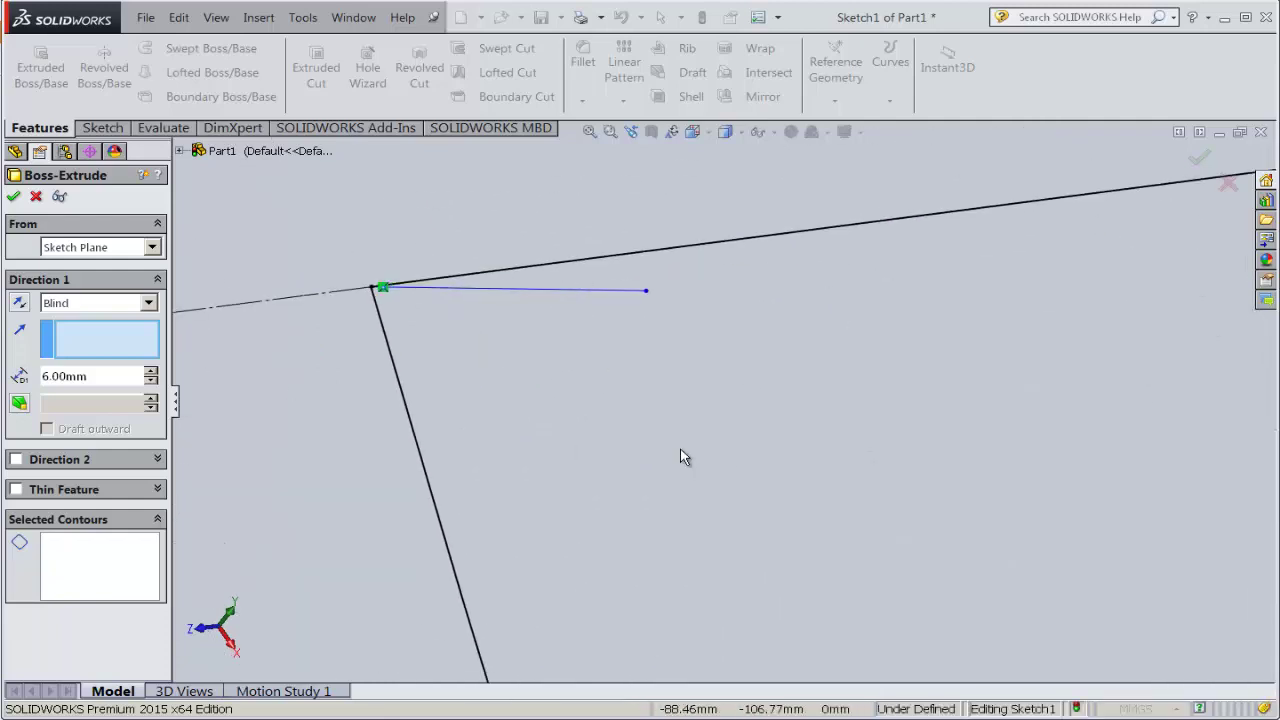
pyautogui.rightClick(548, 291)
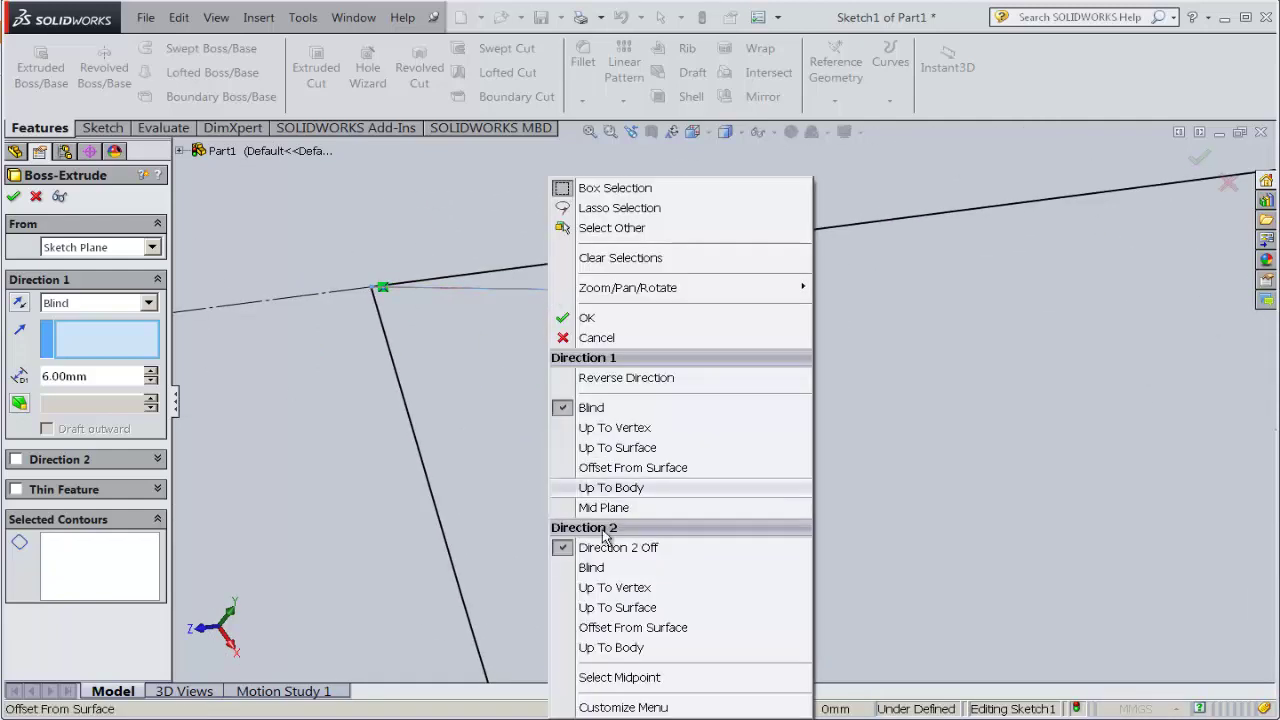
pyautogui.click(600, 337)
# - Delete the stray short horizontal line at the sketch corner and zoom to fit
pyautogui.click(578, 298)
pyautogui.rightClick(578, 298)
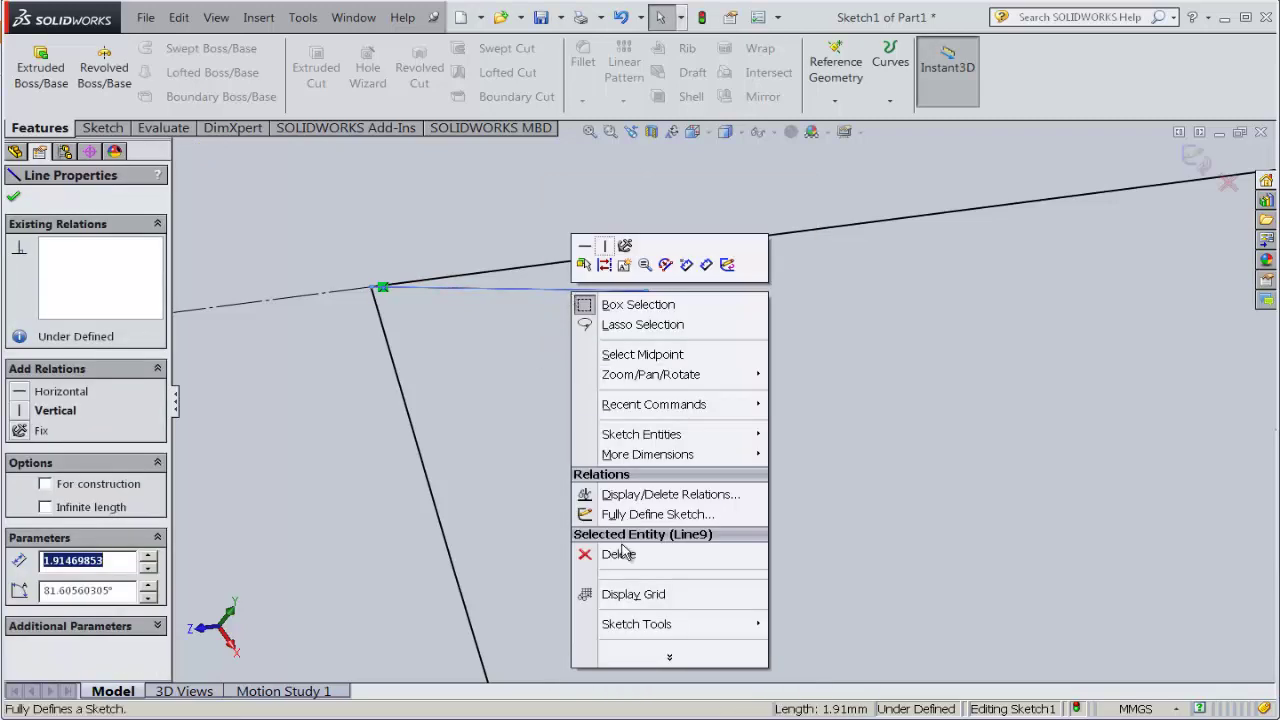
pyautogui.click(606, 551)
pyautogui.press('f')
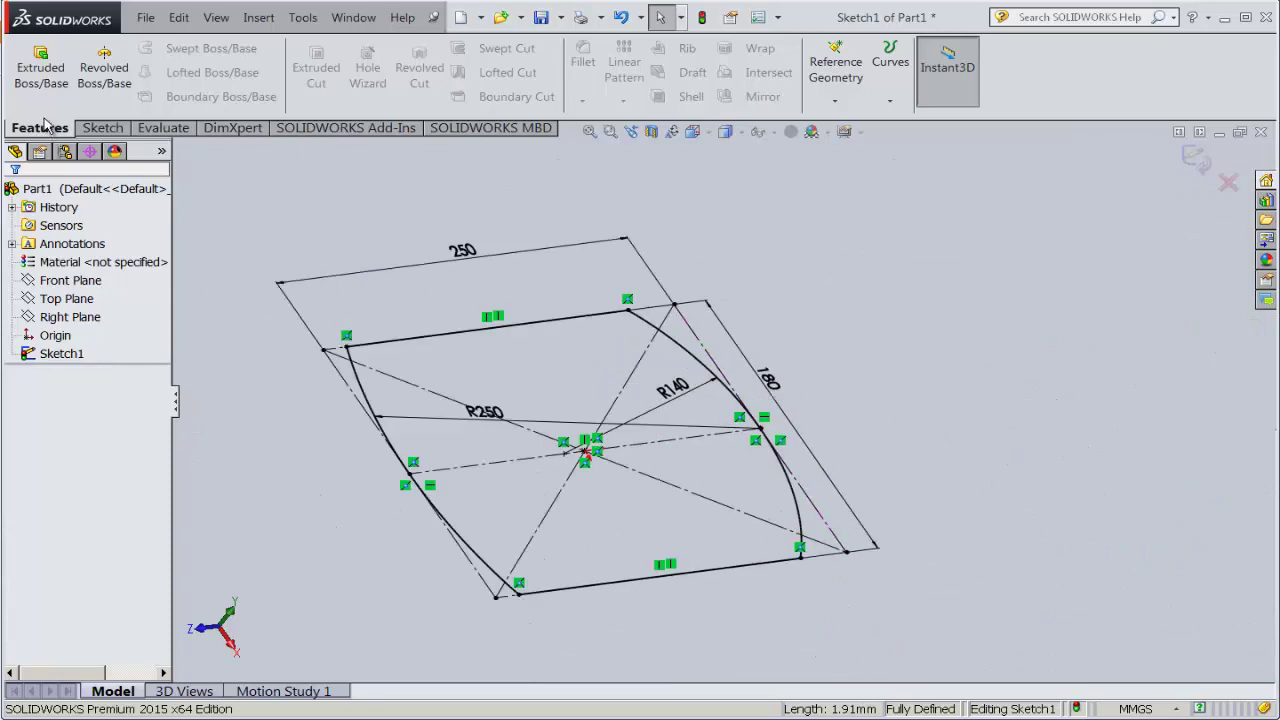
# - Extrude Sketch1 to a 6 mm Blind plate, Boss-Extrude1, and orbit to view it
pyautogui.click(41, 67)
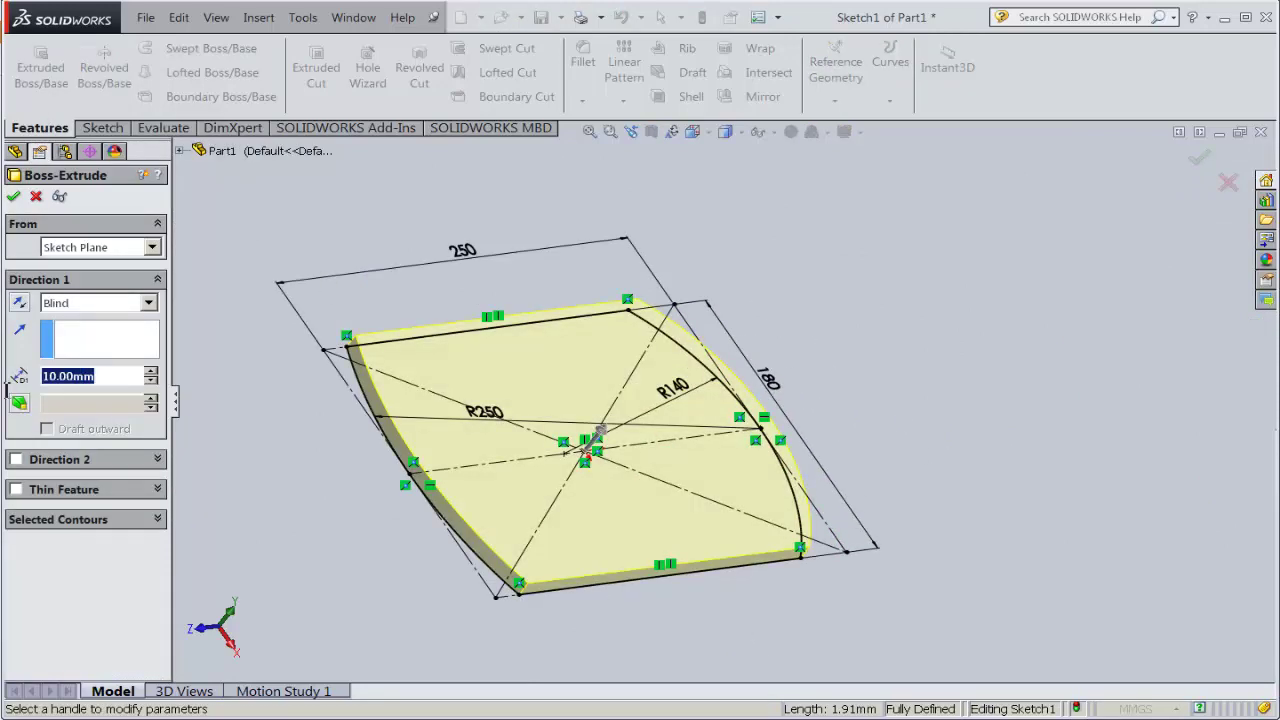
pyautogui.write('6')
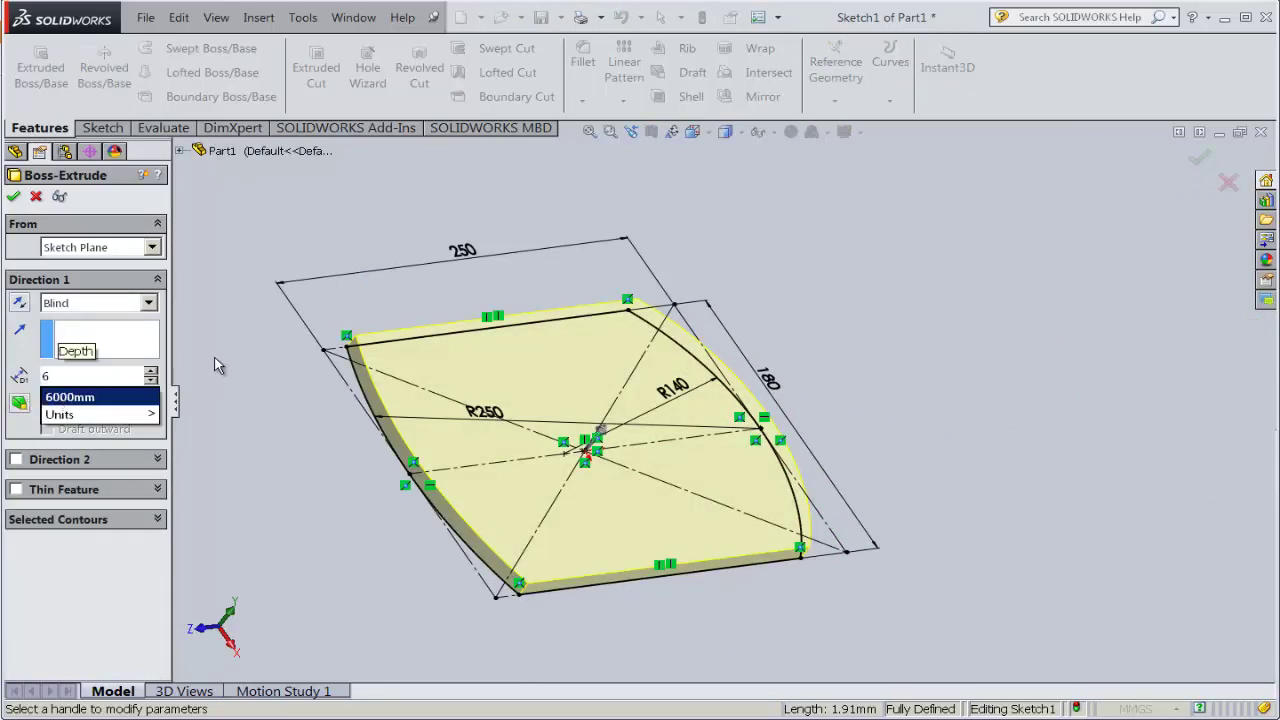
pyautogui.press('Return')
pyautogui.click(13, 196)
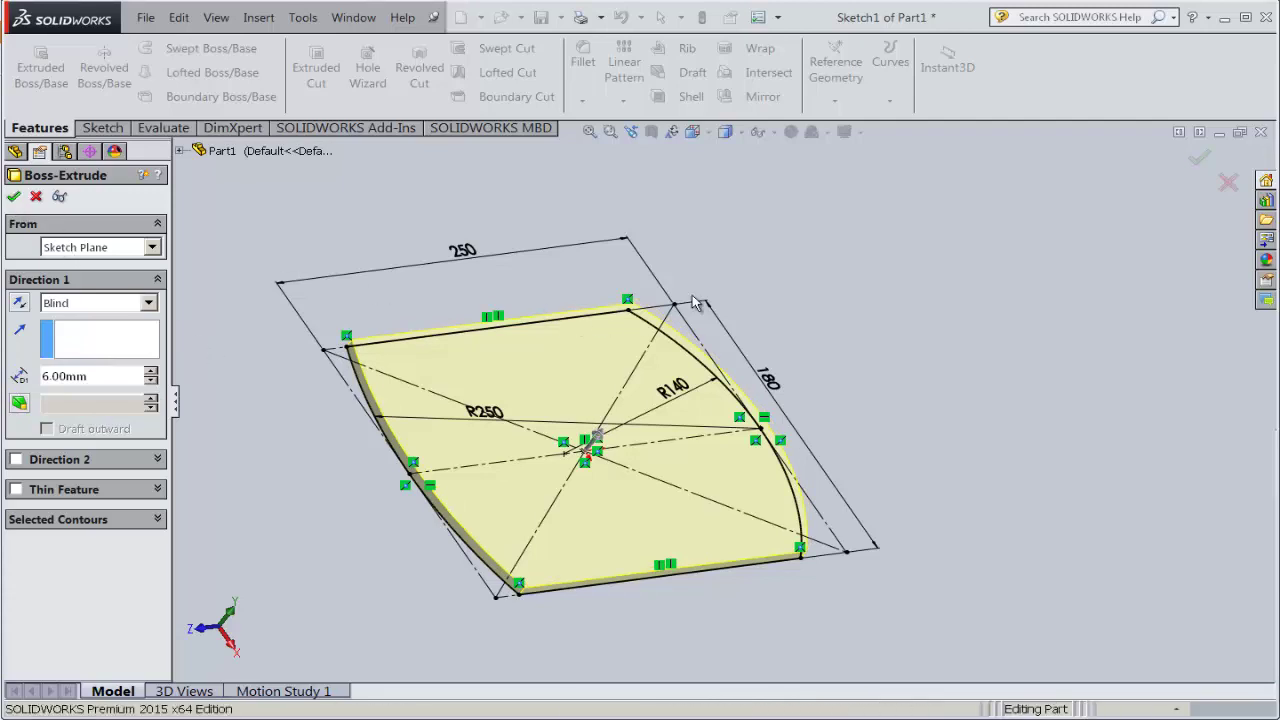
pyautogui.click(809, 352)
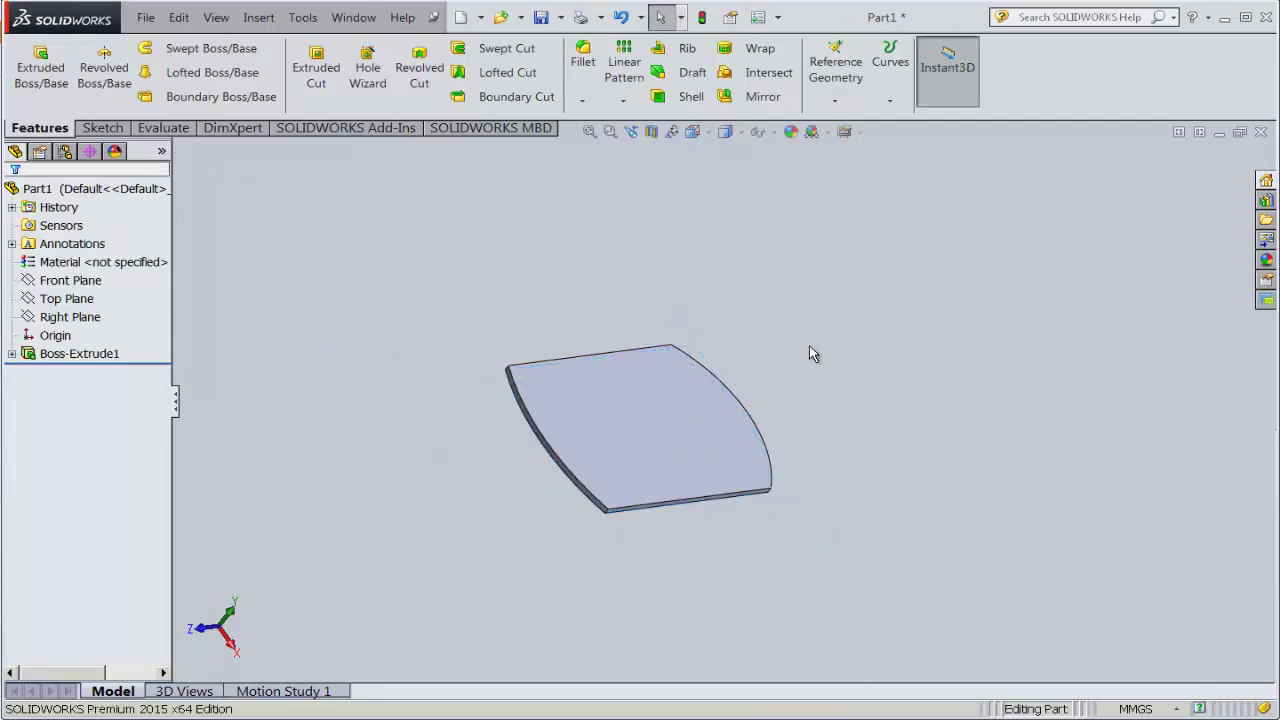
pyautogui.moveTo(785, 320)
pyautogui.mouseDown(button='middle')
pyautogui.moveTo(467, 288)
pyautogui.moveTo(654, 409)
pyautogui.moveTo(746, 537)
pyautogui.mouseUp(button='middle')
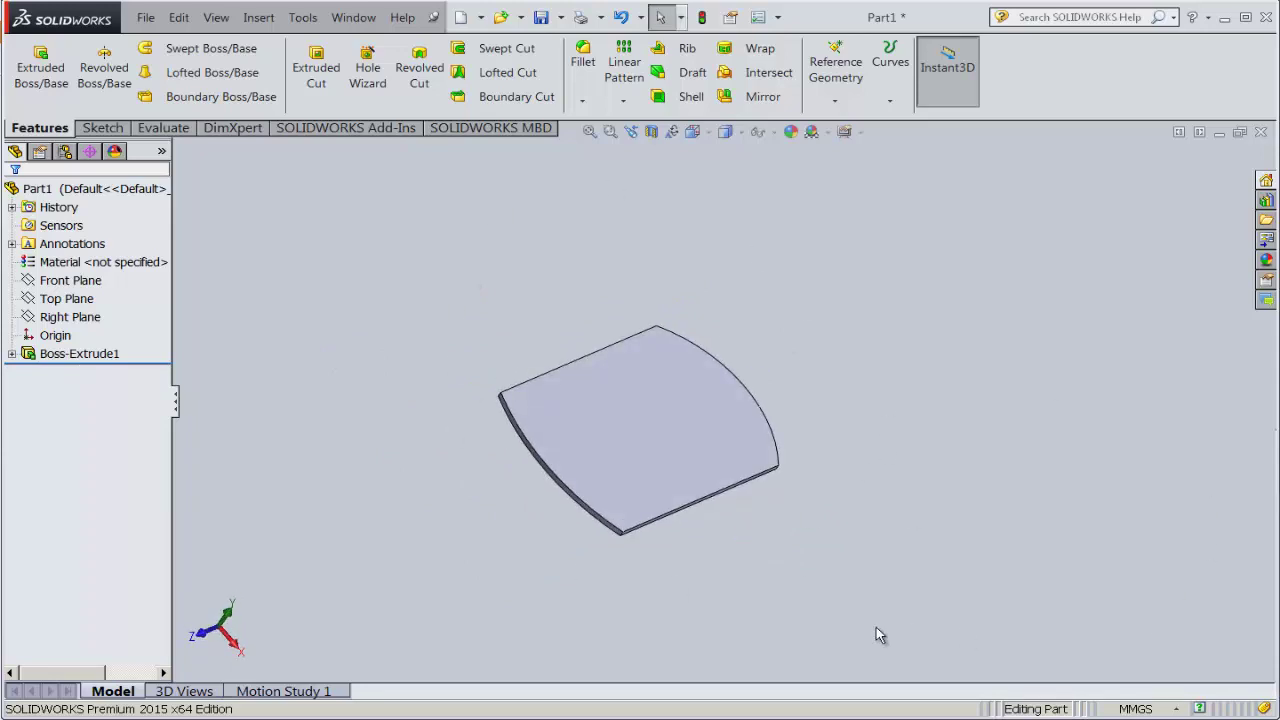
pyautogui.hotkey('alt', 'Tab')
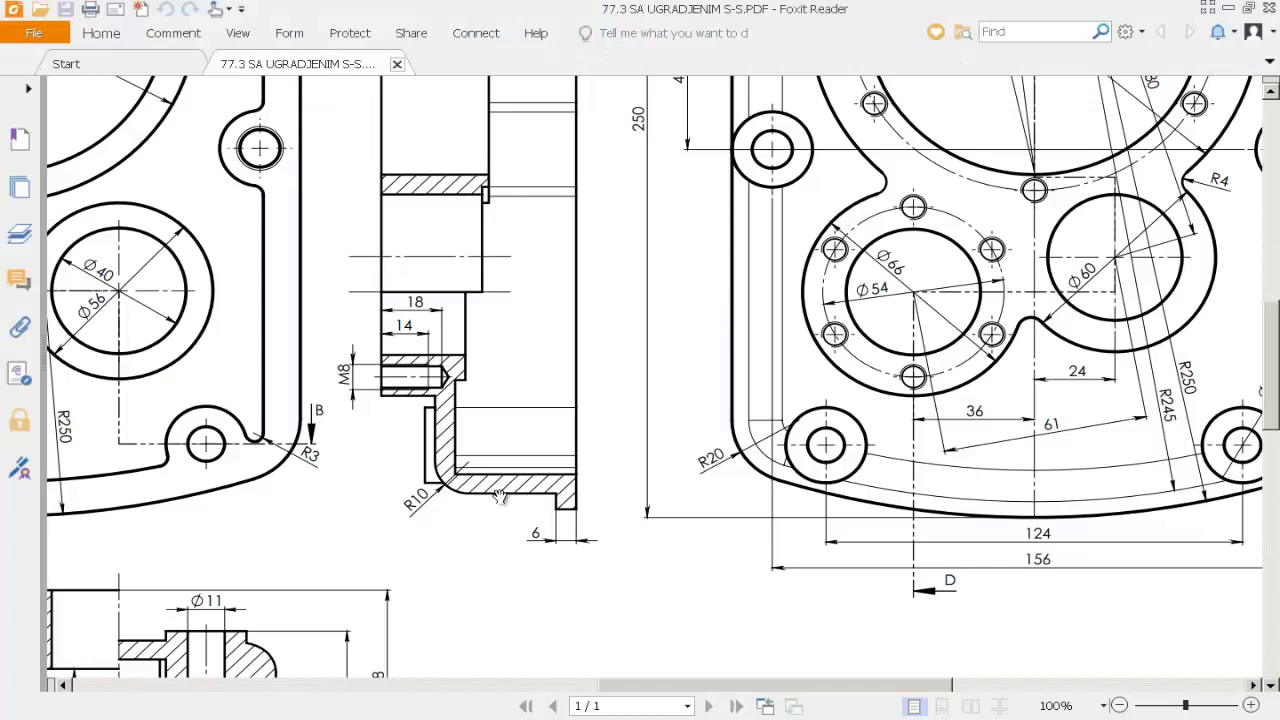
# - Pan the PDF drawing to bring the D-D section and flange view into view
pyautogui.moveTo(949, 461); pyautogui.dragTo(663, 476)
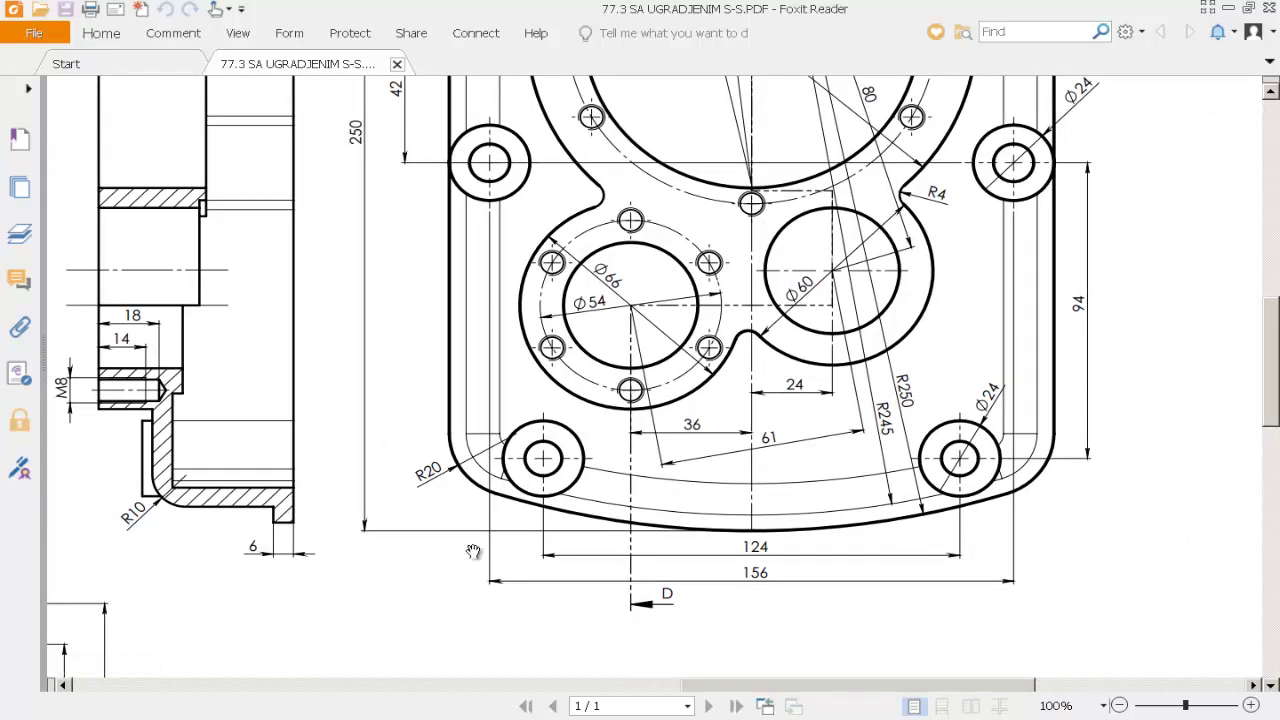
pyautogui.moveTo(834, 502); pyautogui.dragTo(770, 560)
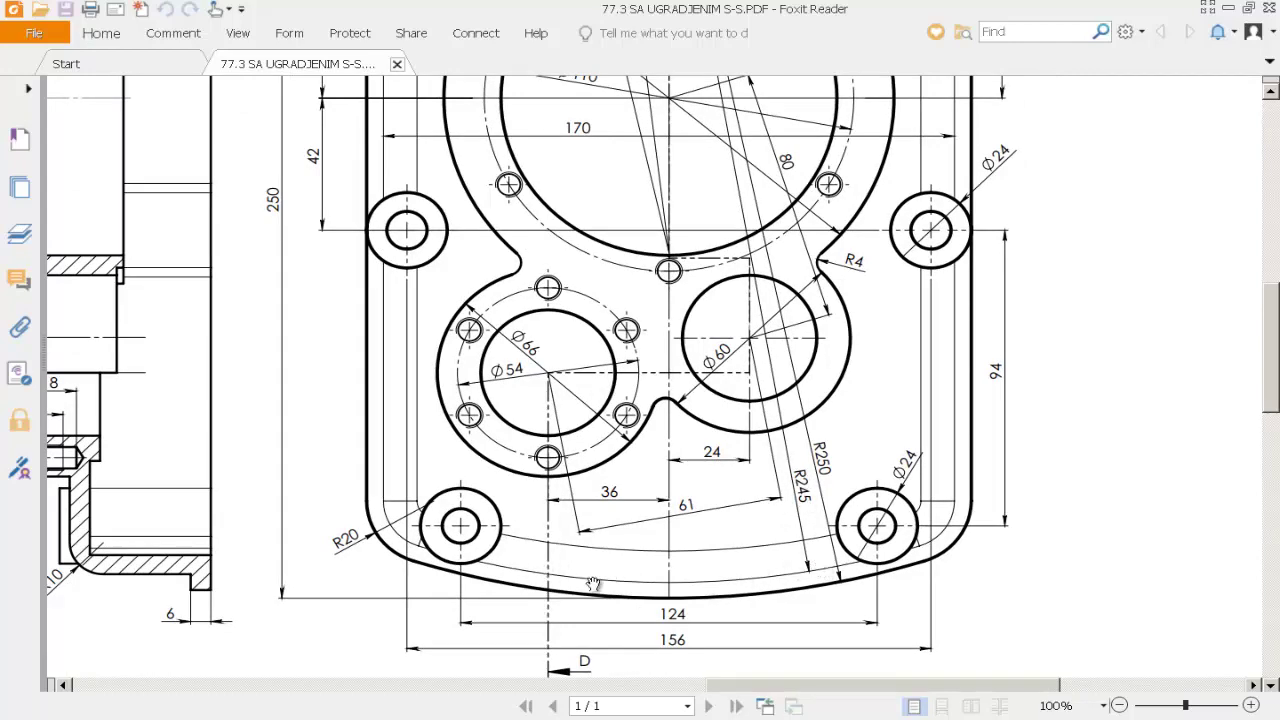
pyautogui.scroll(5, 594, 142)
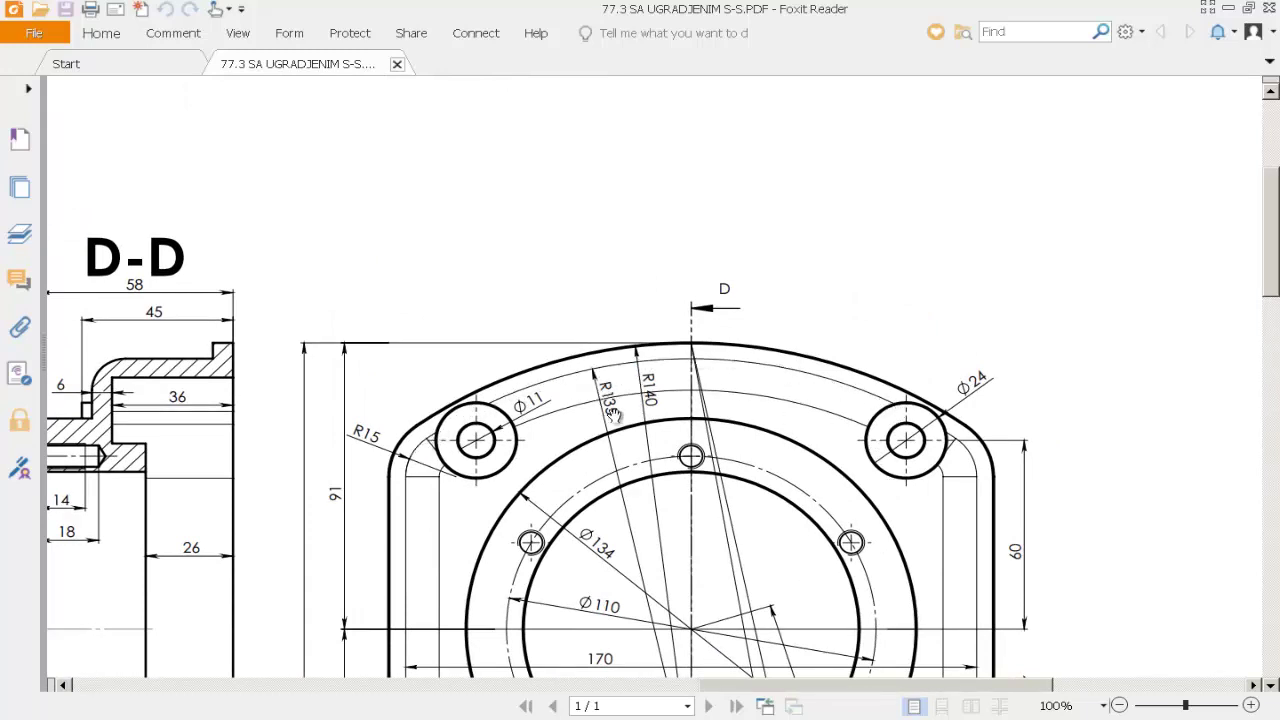
pyautogui.moveTo(397, 615); pyautogui.dragTo(703, 497)
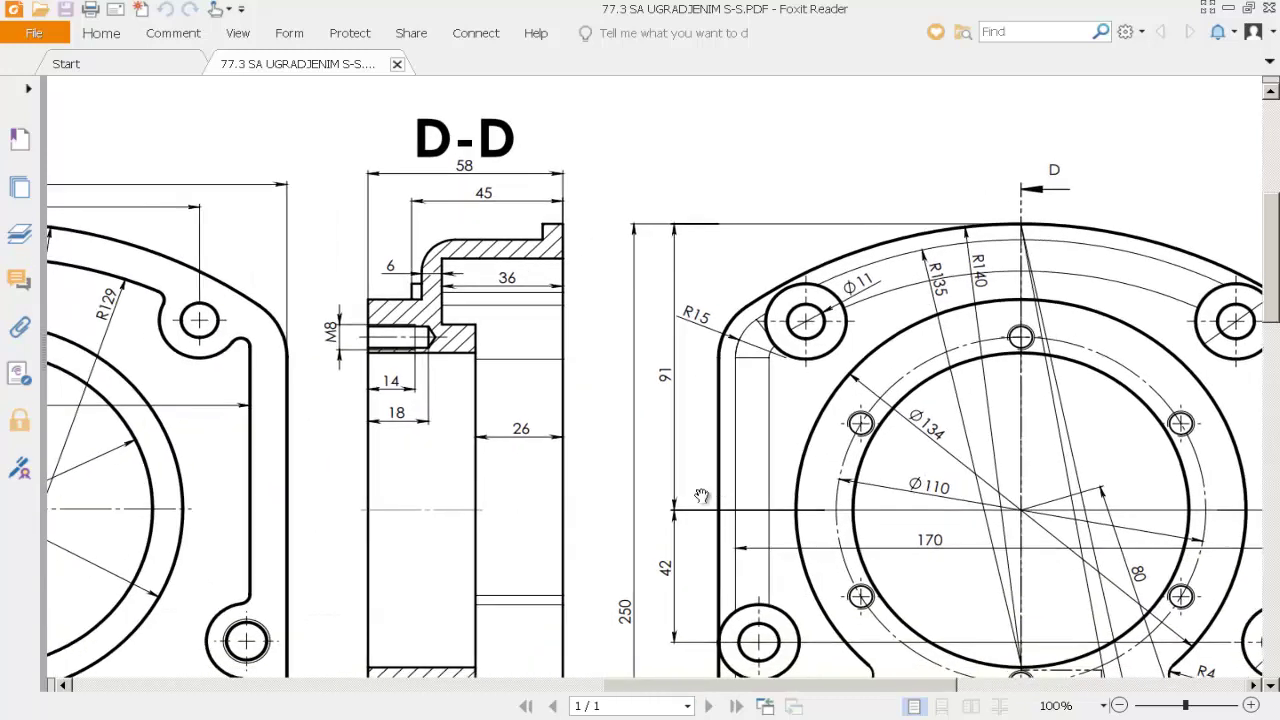
pyautogui.moveTo(290, 520); pyautogui.dragTo(583, 483)
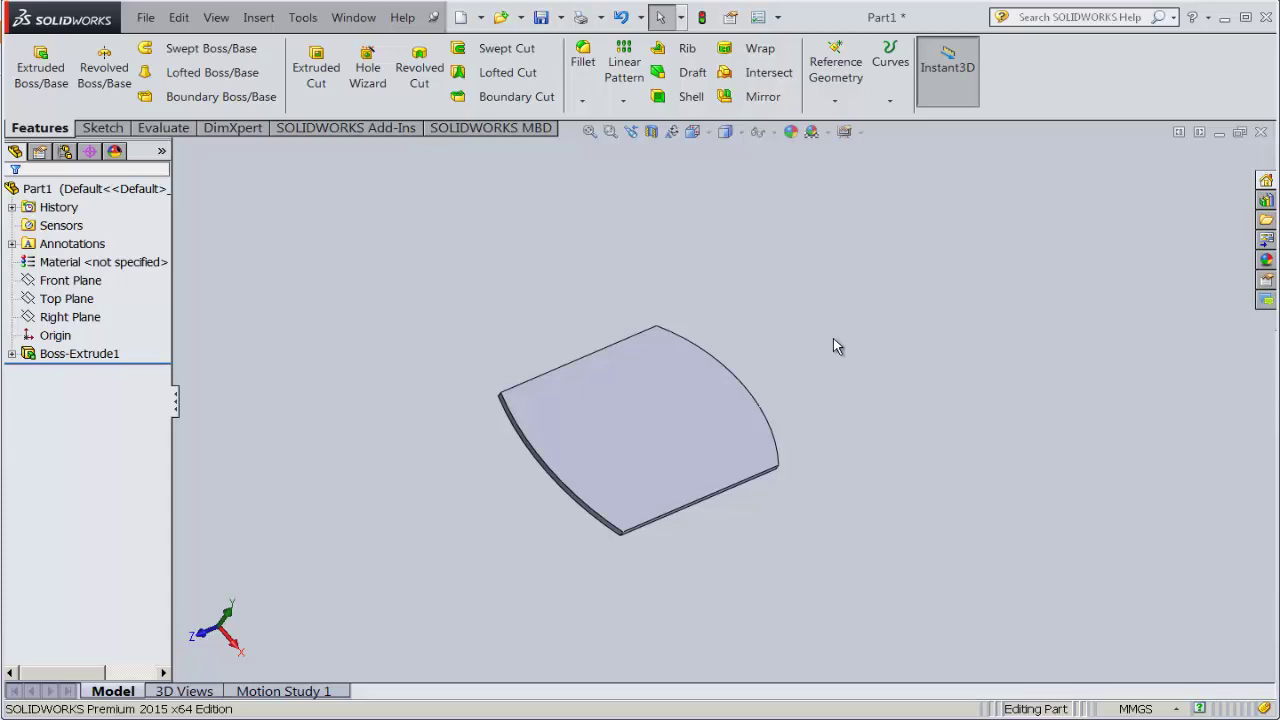
# - Start a new sketch, Sketch2, on the plate's top face
pyautogui.moveTo(837, 346); pyautogui.dragTo(811, 346, button='middle')
pyautogui.click(657, 433)
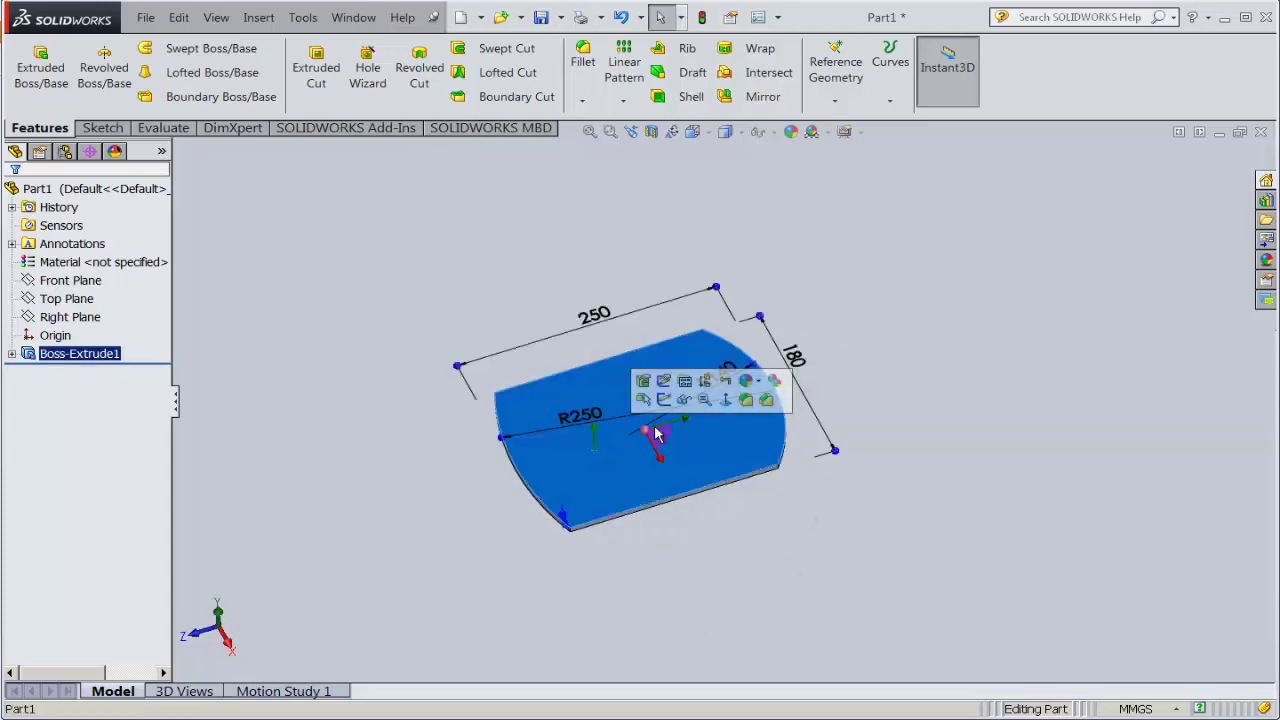
pyautogui.click(663, 401)
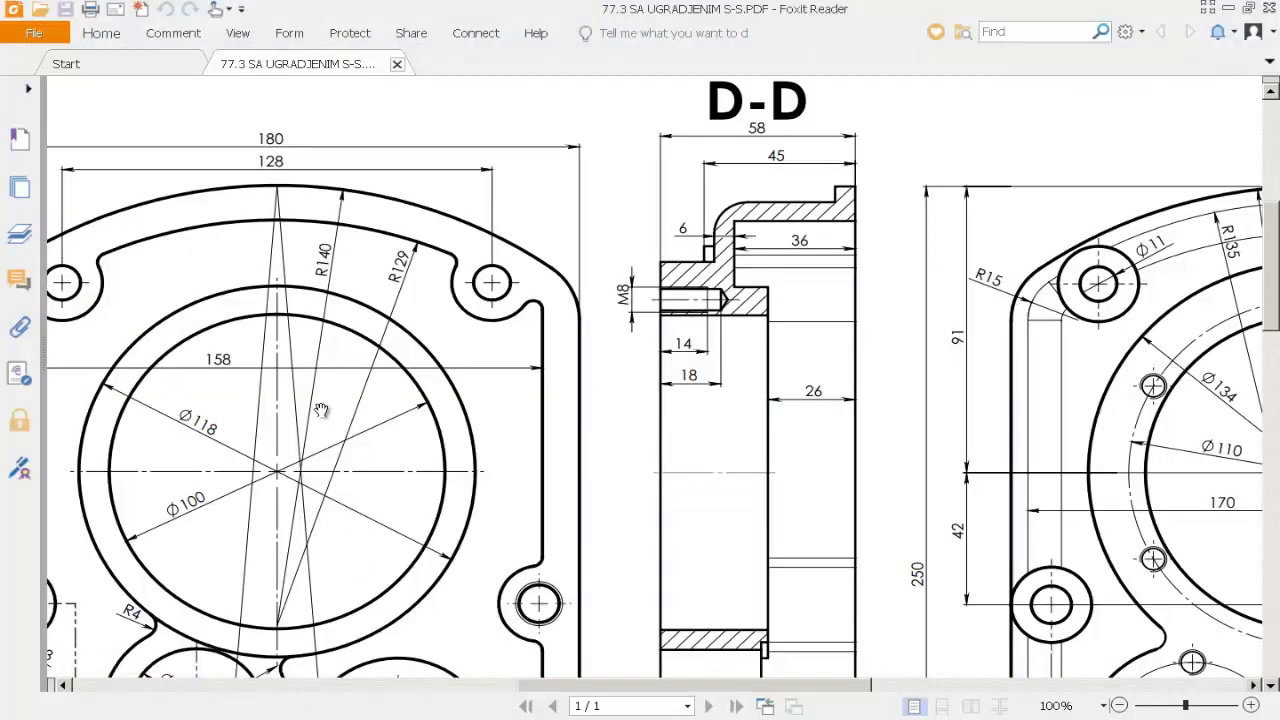
# - Pan the PDF to centre the right-hand front view with the Ø134 and Ø110 circles
pyautogui.moveTo(876, 478); pyautogui.dragTo(563, 393)
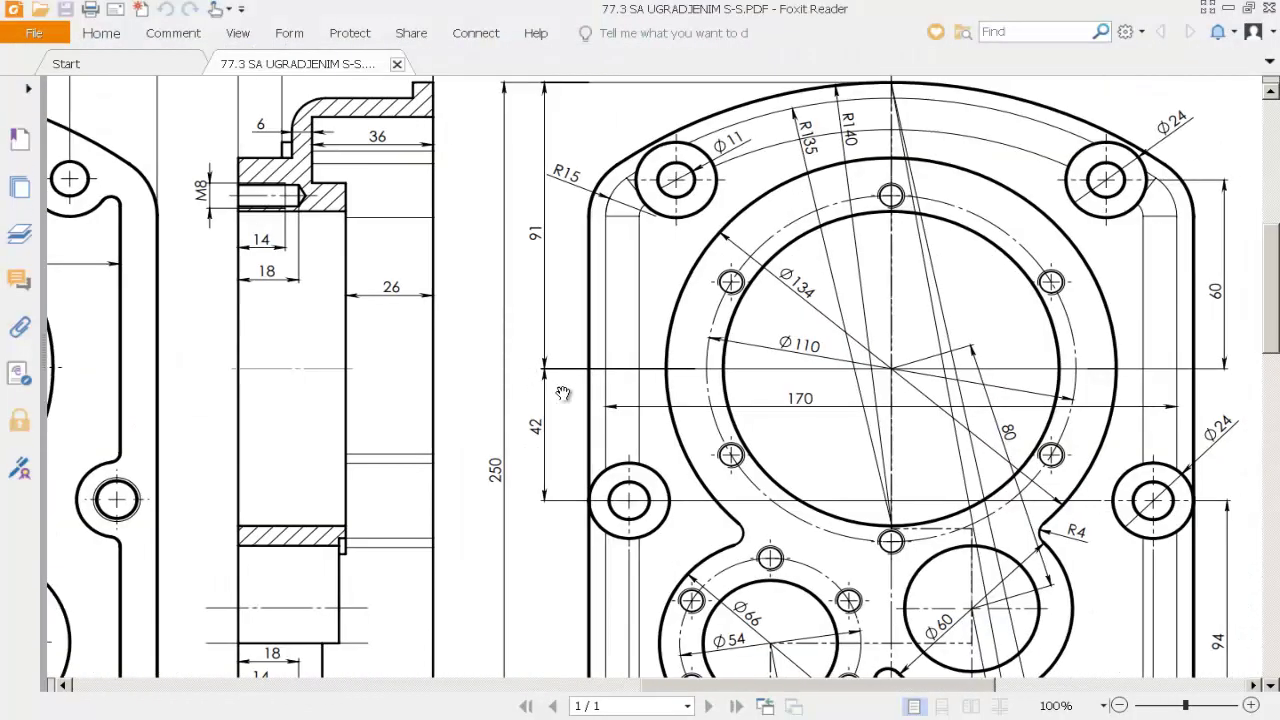
pyautogui.moveTo(842, 431); pyautogui.dragTo(702, 439)
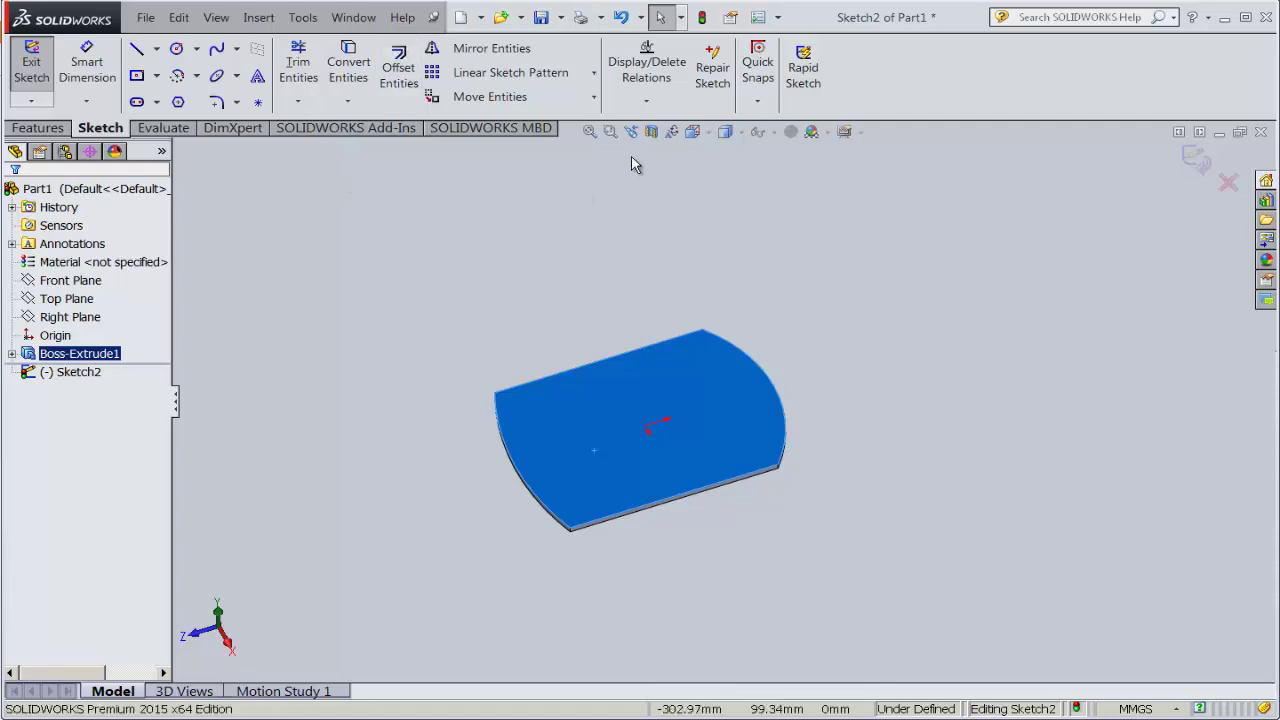
# - From the Top view, offset the plate outline 5 mm inward (10/2) with Reverse checked
pyautogui.click(692, 132)
pyautogui.click(725, 180)
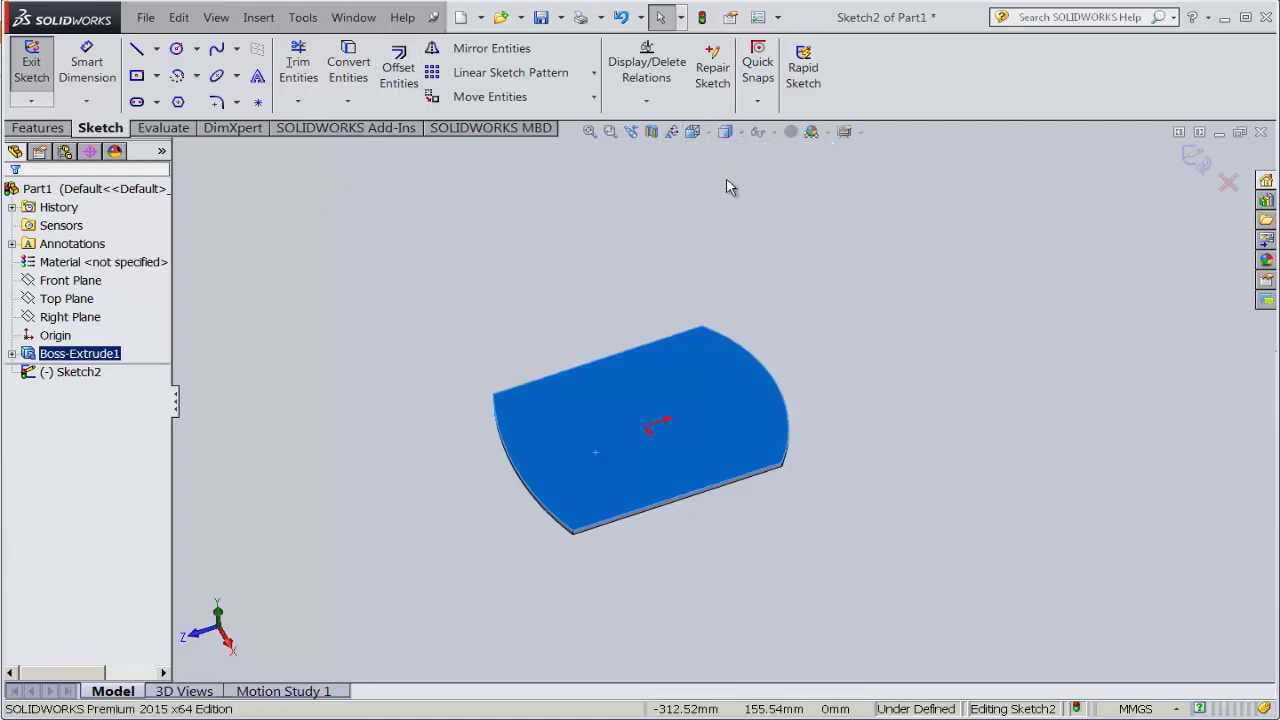
pyautogui.click(398, 68)
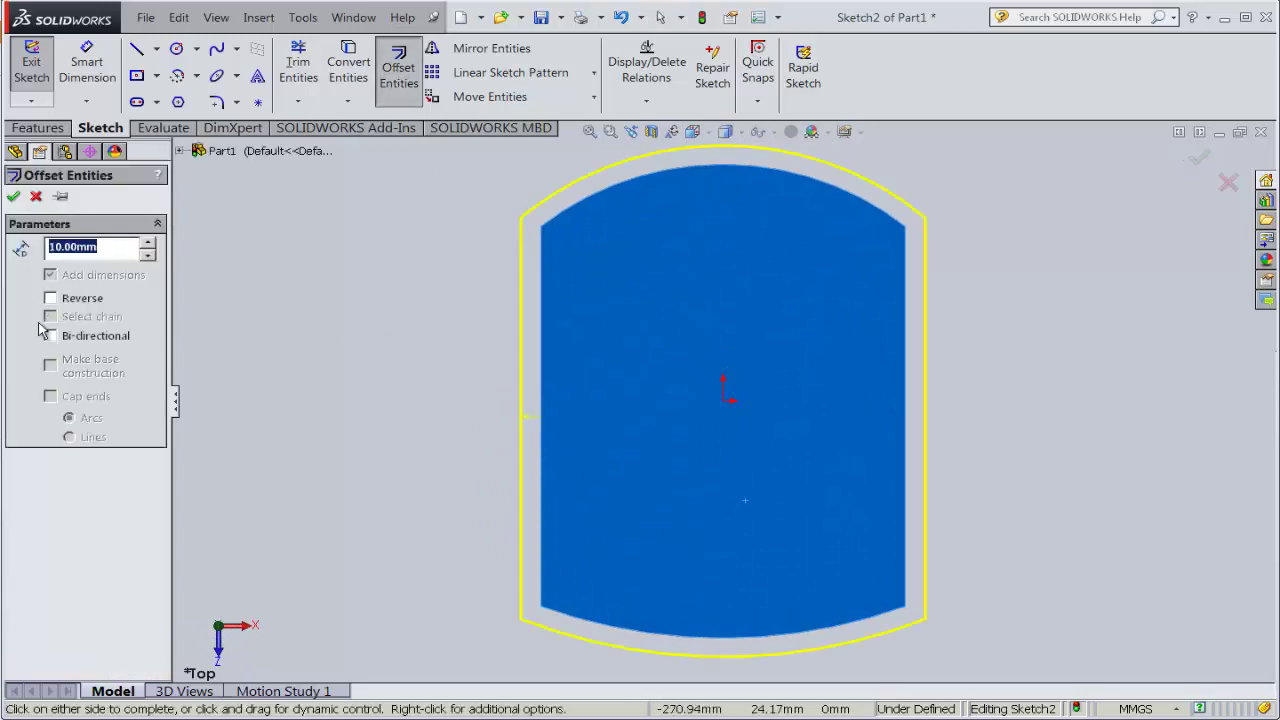
pyautogui.click(51, 299)
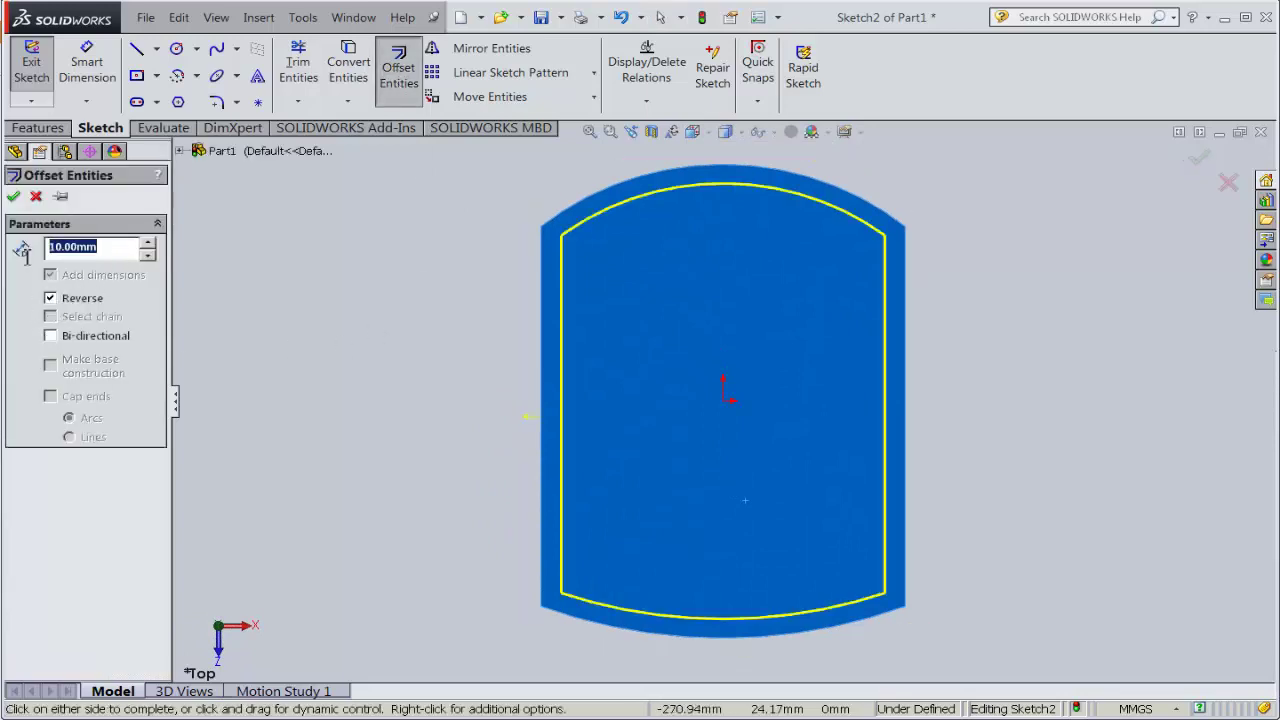
pyautogui.write('180')
pyautogui.moveTo(22, 250)
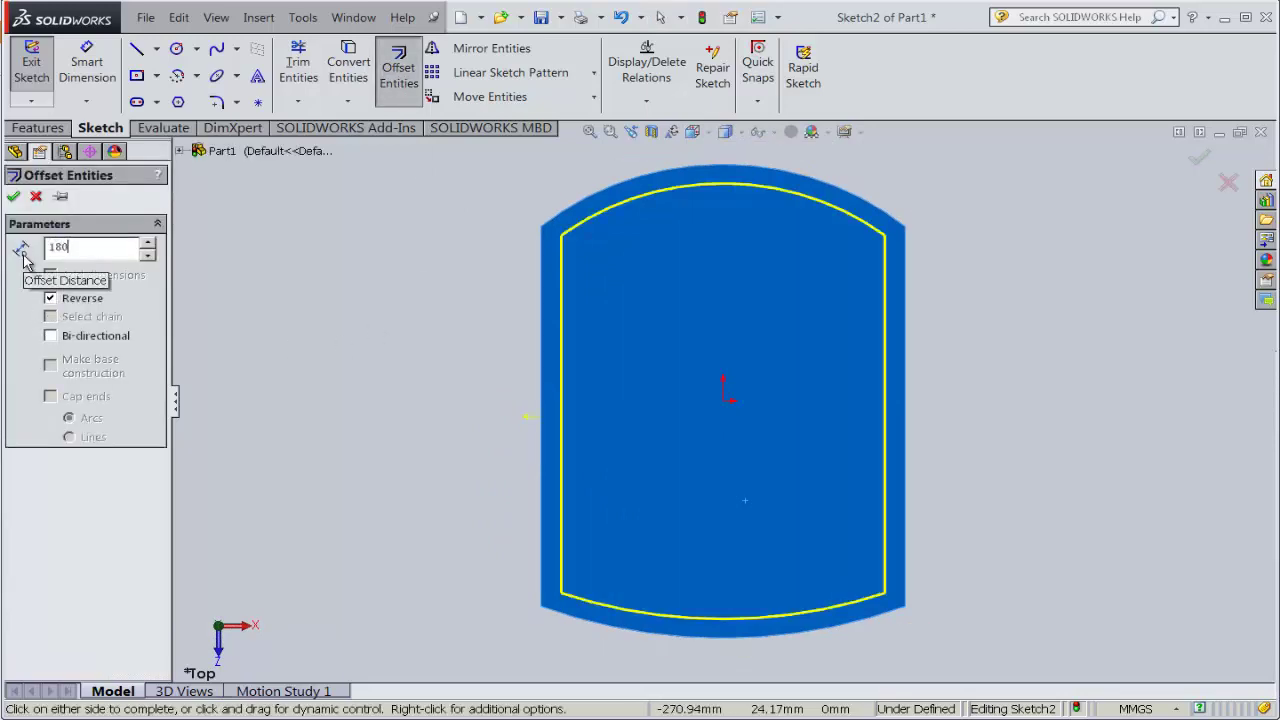
pyautogui.write('-170')
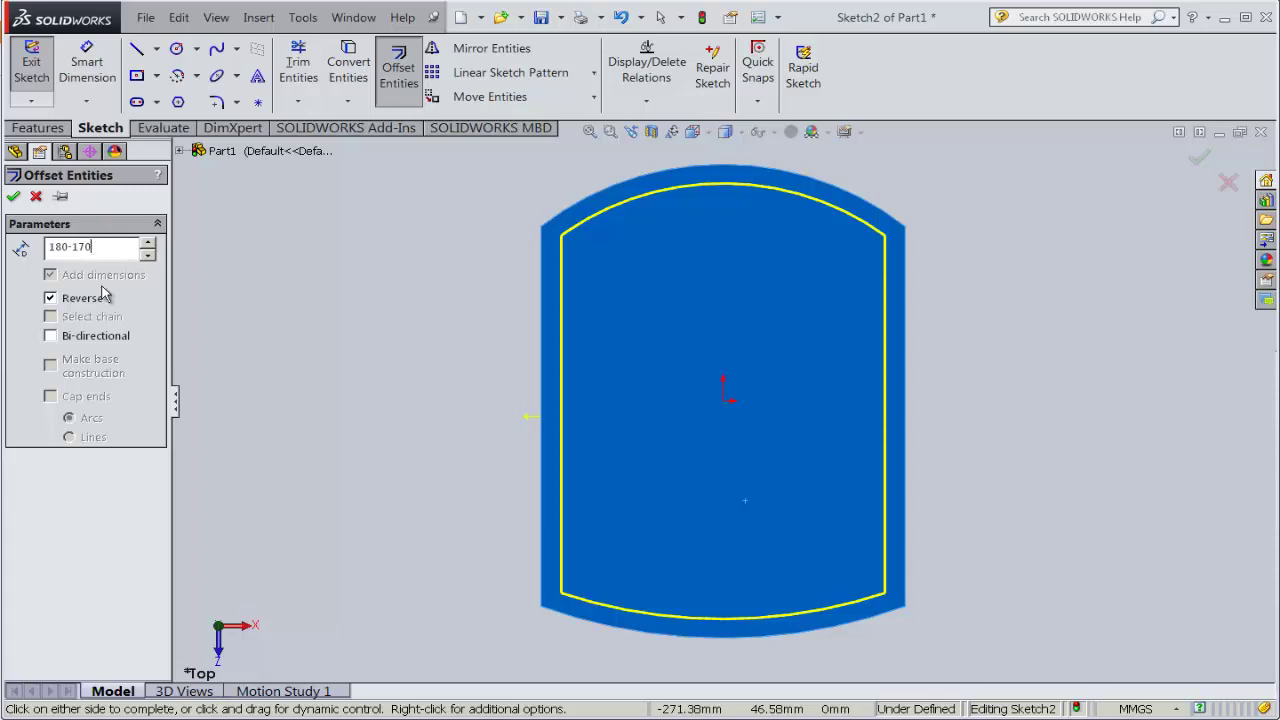
pyautogui.press('Return')
pyautogui.click(110, 252)
pyautogui.press('Return')
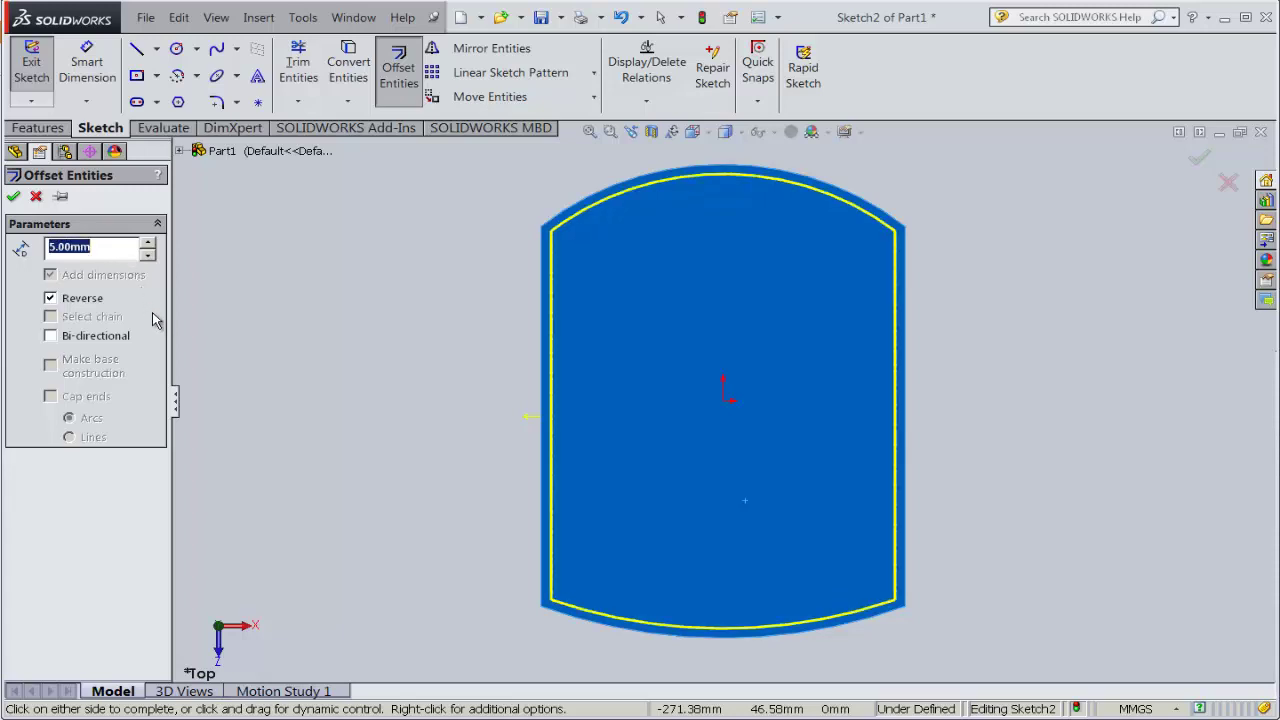
pyautogui.click(13, 196)
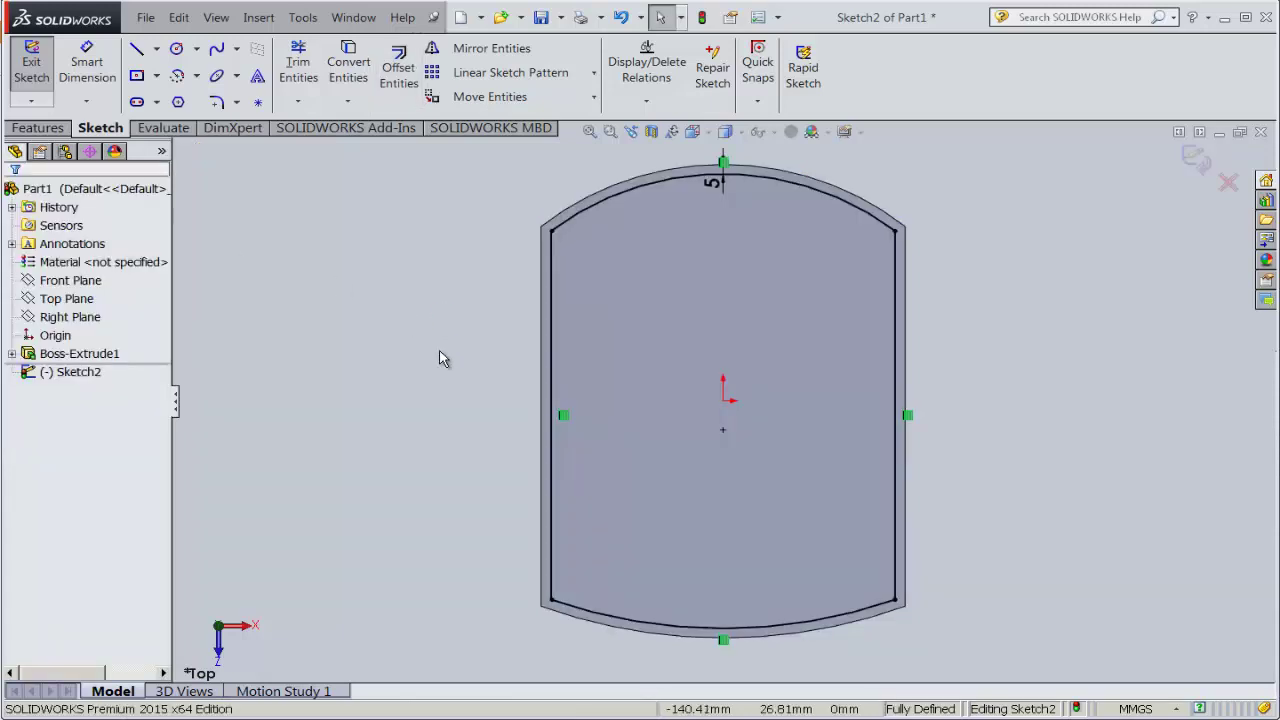
# - Measure the 140 mm distance between the arc centres and discard the redundant dimension
pyautogui.moveTo(440, 357)
pyautogui.mouseDown(button='middle')
pyautogui.moveTo(358, 148)
pyautogui.moveTo(420, 238)
pyautogui.mouseUp(button='middle')
pyautogui.scroll(-3, 873, 176)
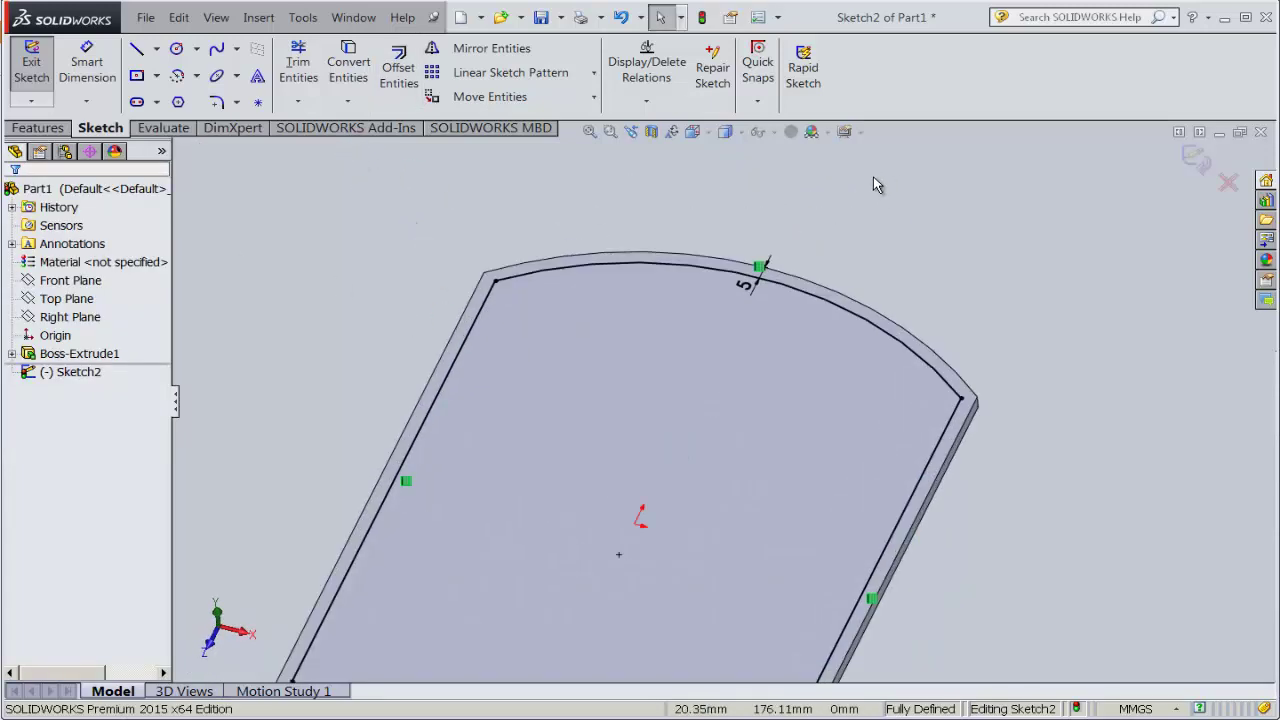
pyautogui.click(87, 62)
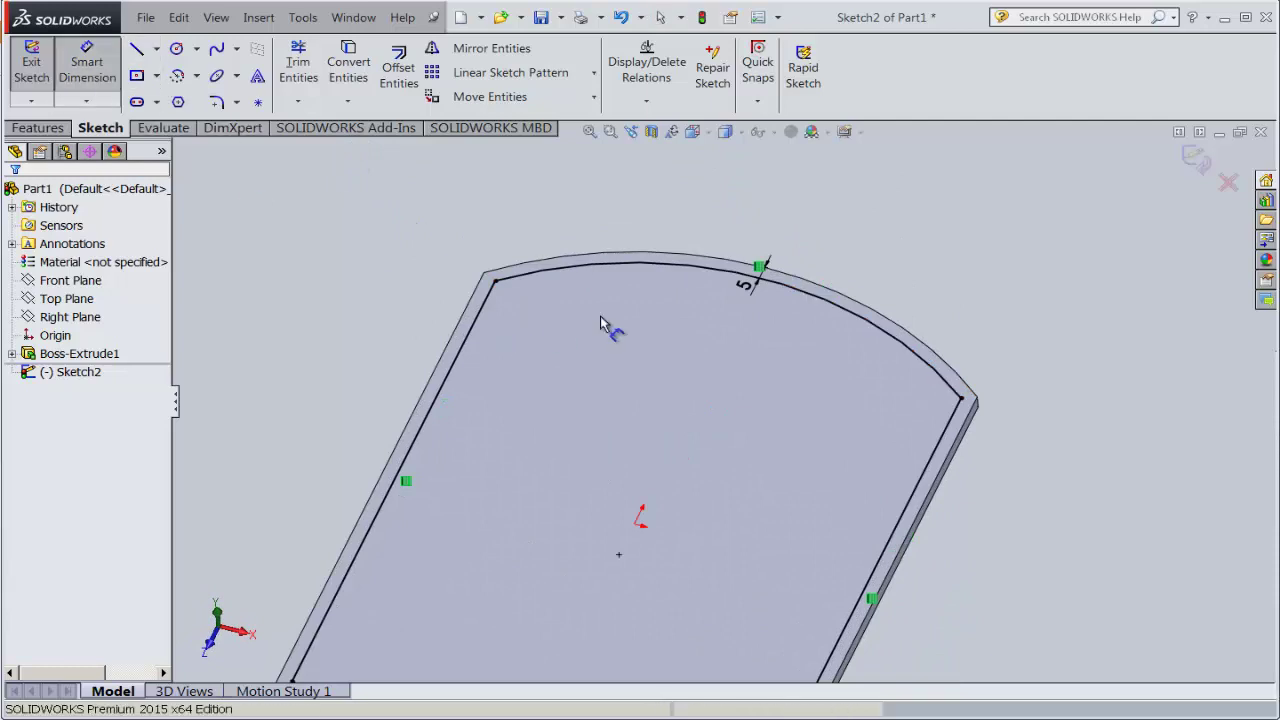
pyautogui.click(631, 273)
pyautogui.scroll(3, 660, 370)
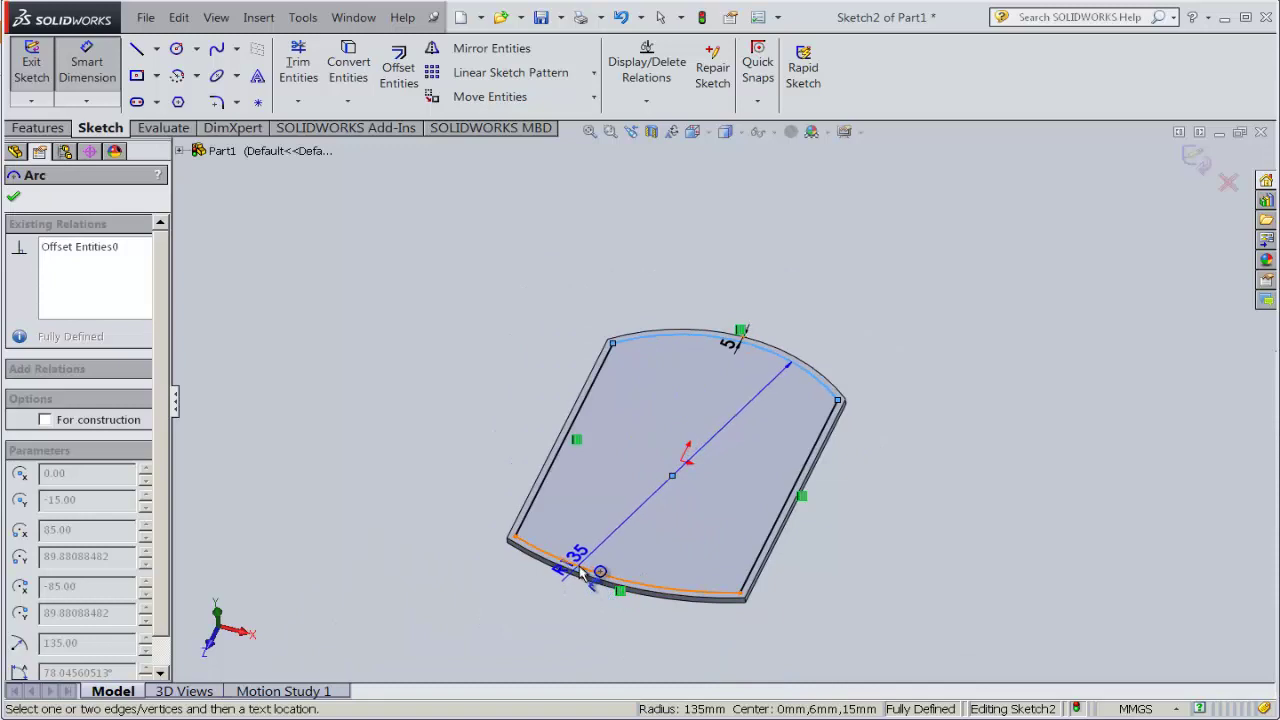
pyautogui.click(605, 573)
pyautogui.click(943, 557)
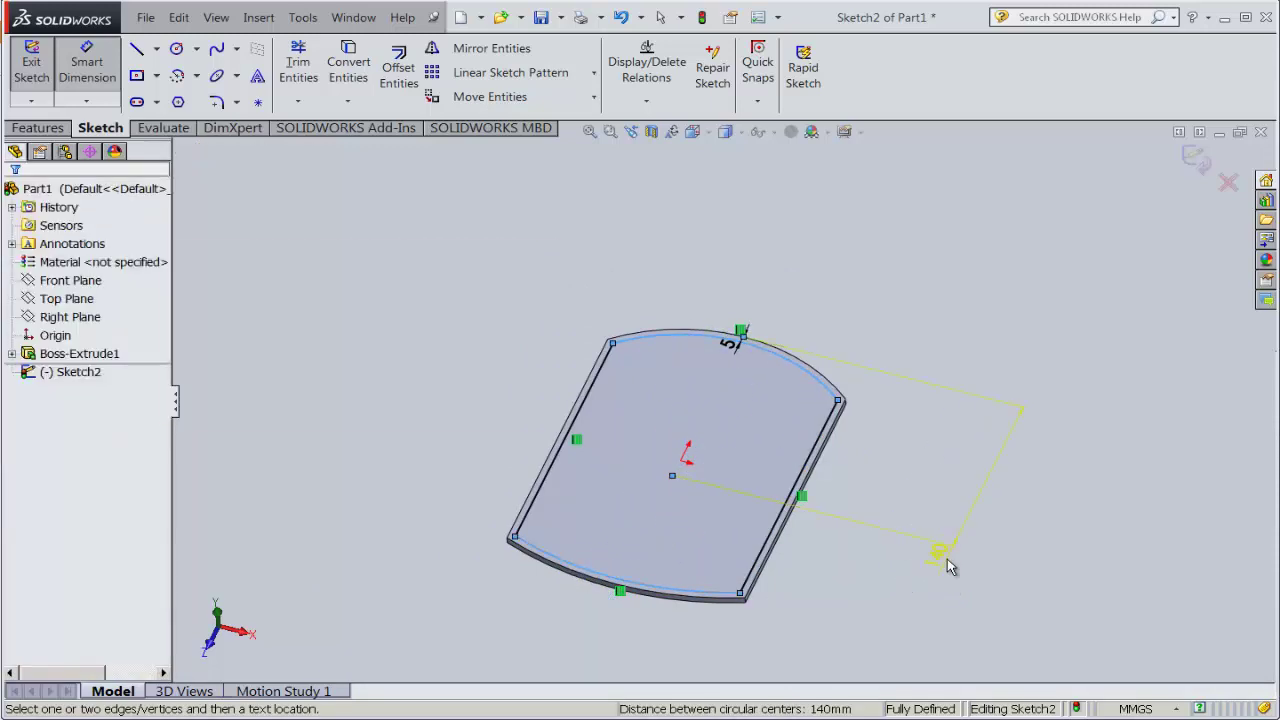
pyautogui.click(503, 366)
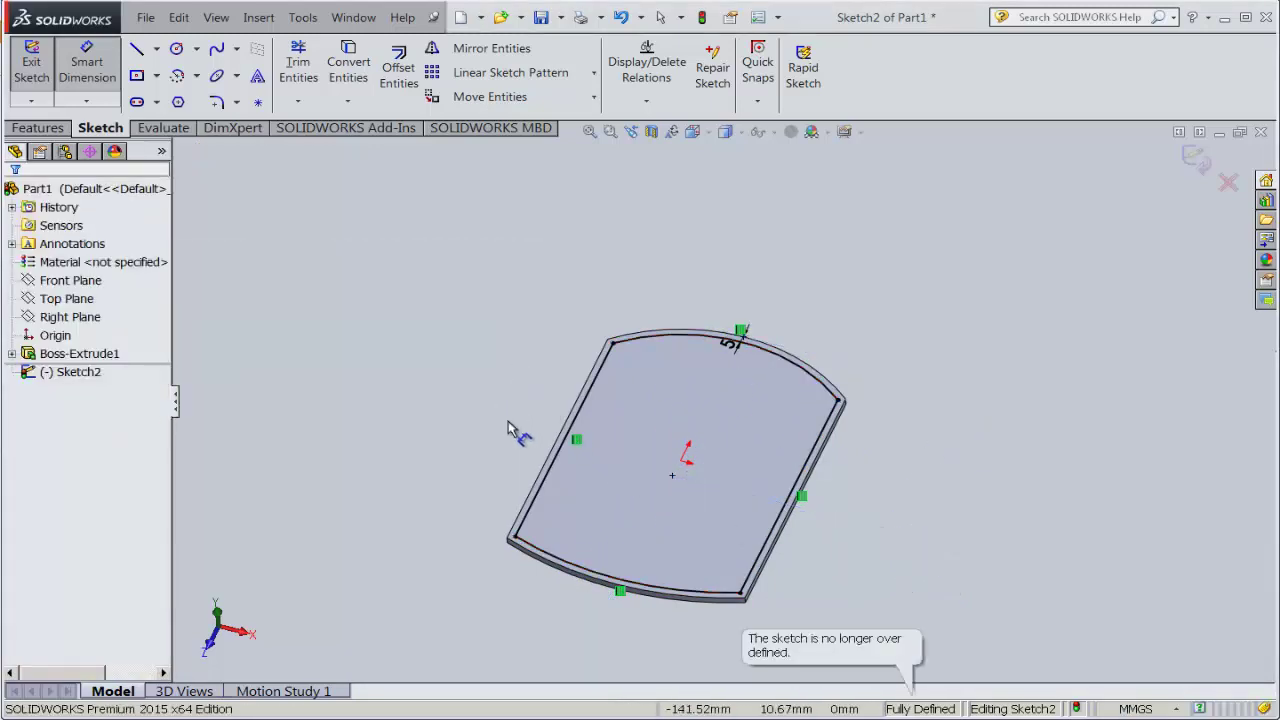
# - Check the R245 arc radius and 170 mm side-line width without keeping them, then start Extruded Boss/Base
pyautogui.click(561, 561)
pyautogui.click(576, 508)
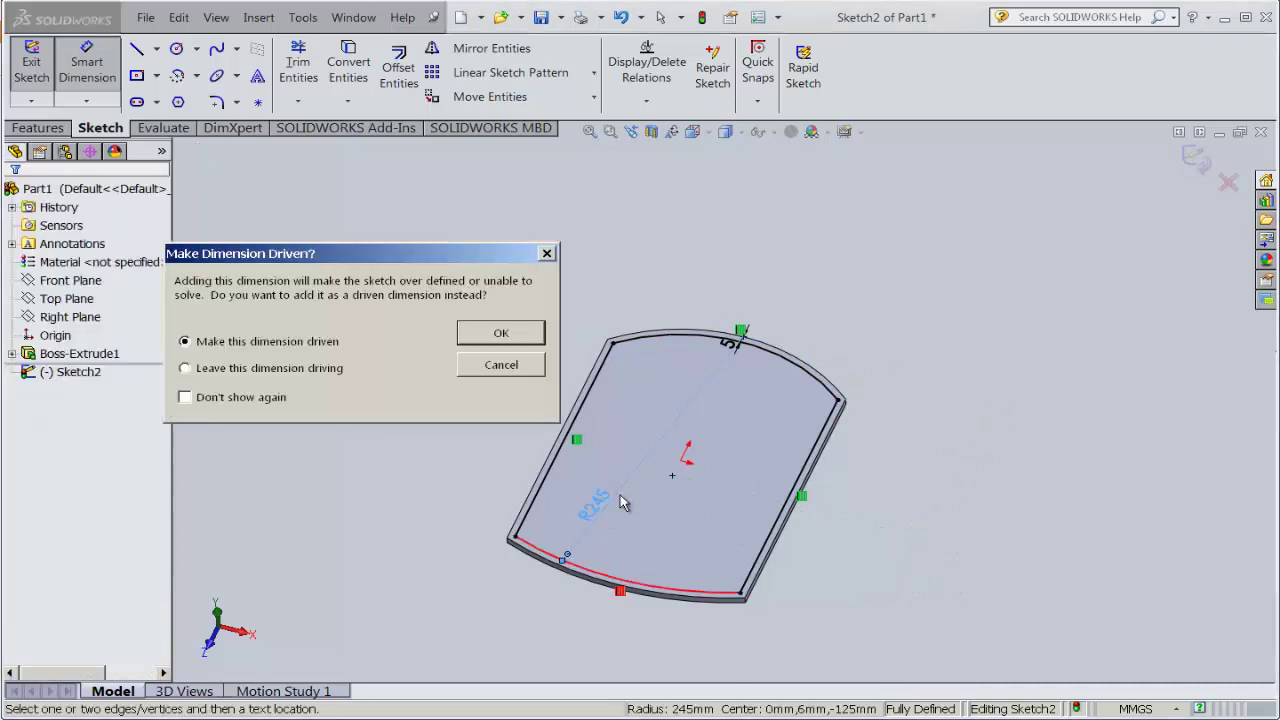
pyautogui.click(516, 368)
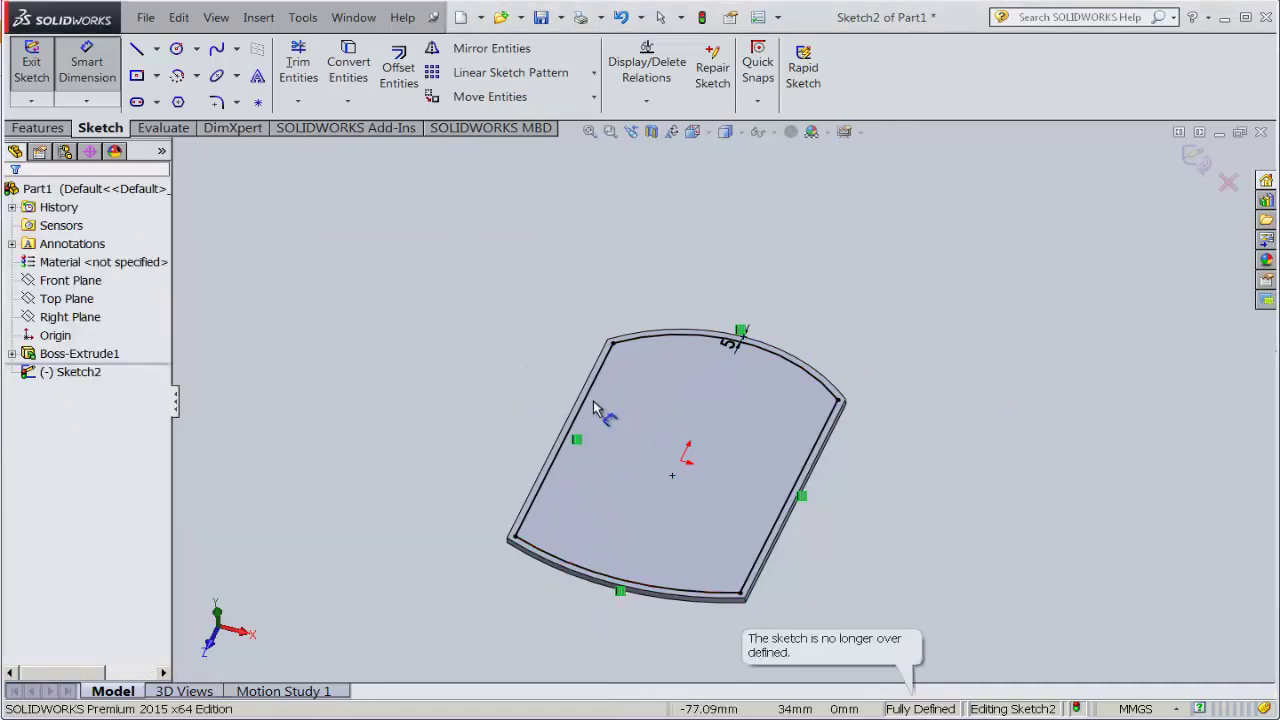
pyautogui.click(585, 405)
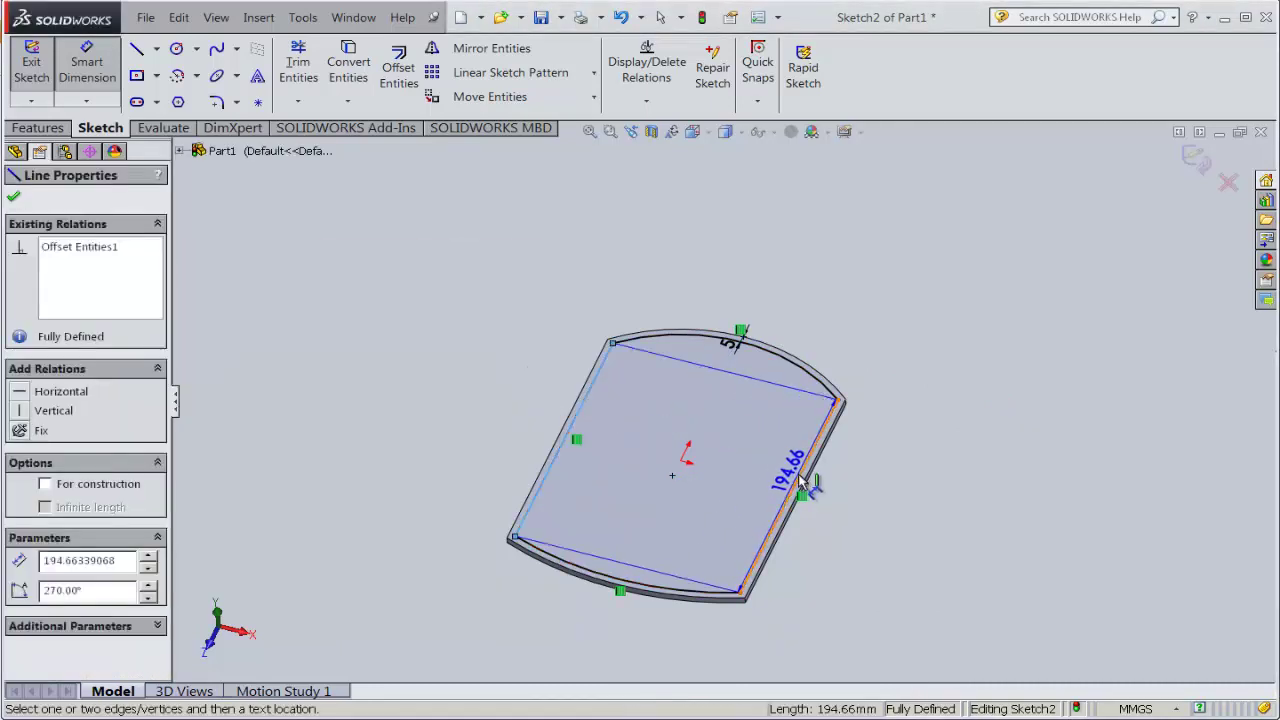
pyautogui.click(800, 485)
pyautogui.click(714, 427)
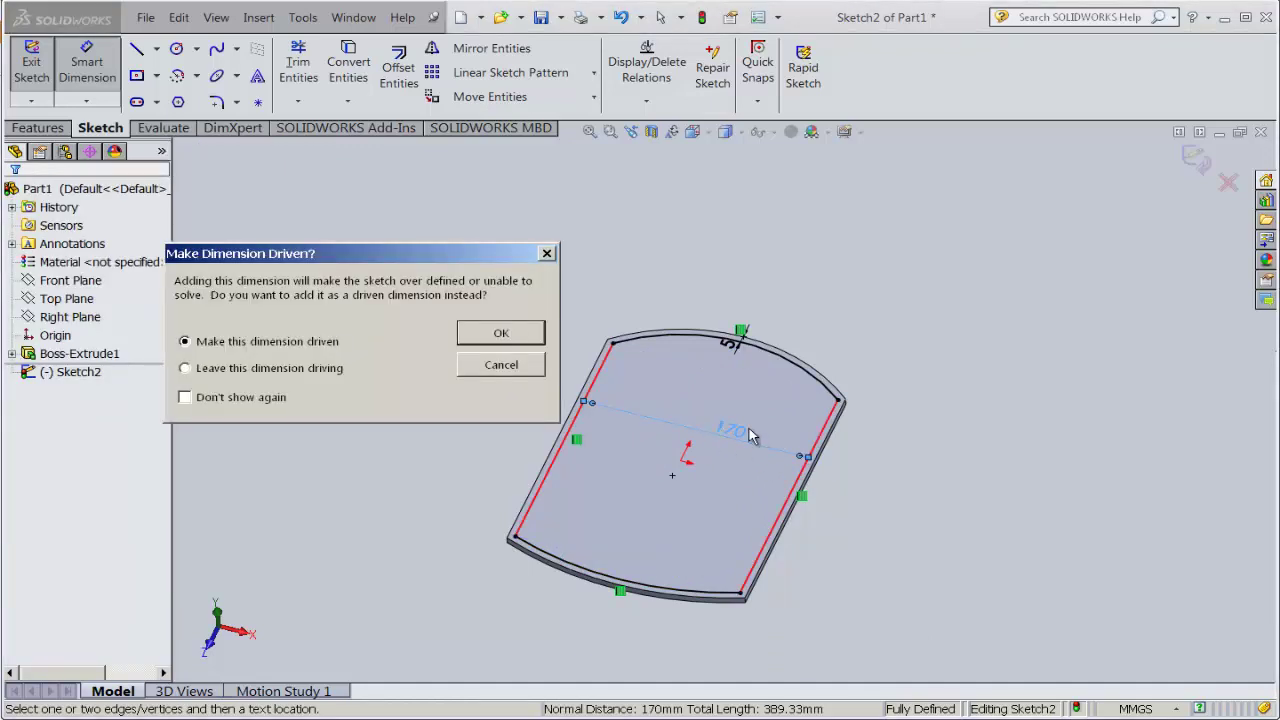
pyautogui.click(527, 372)
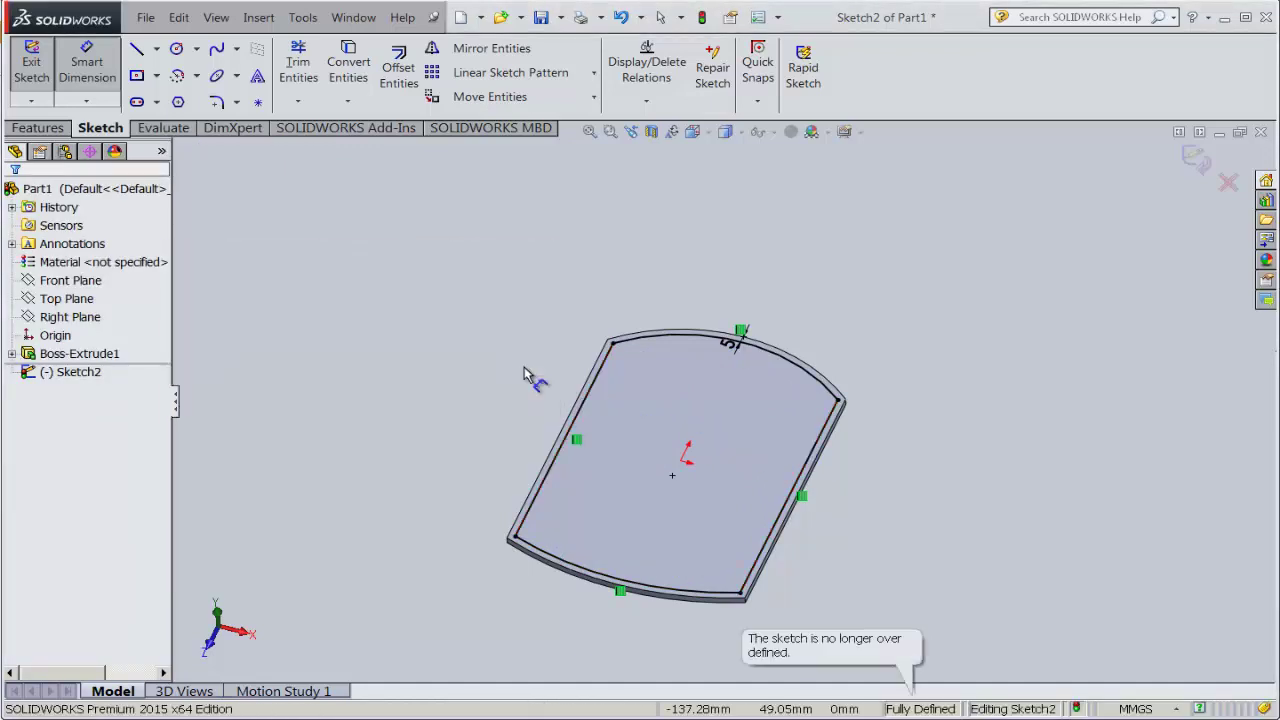
pyautogui.click(45, 128)
pyautogui.click(40, 65)
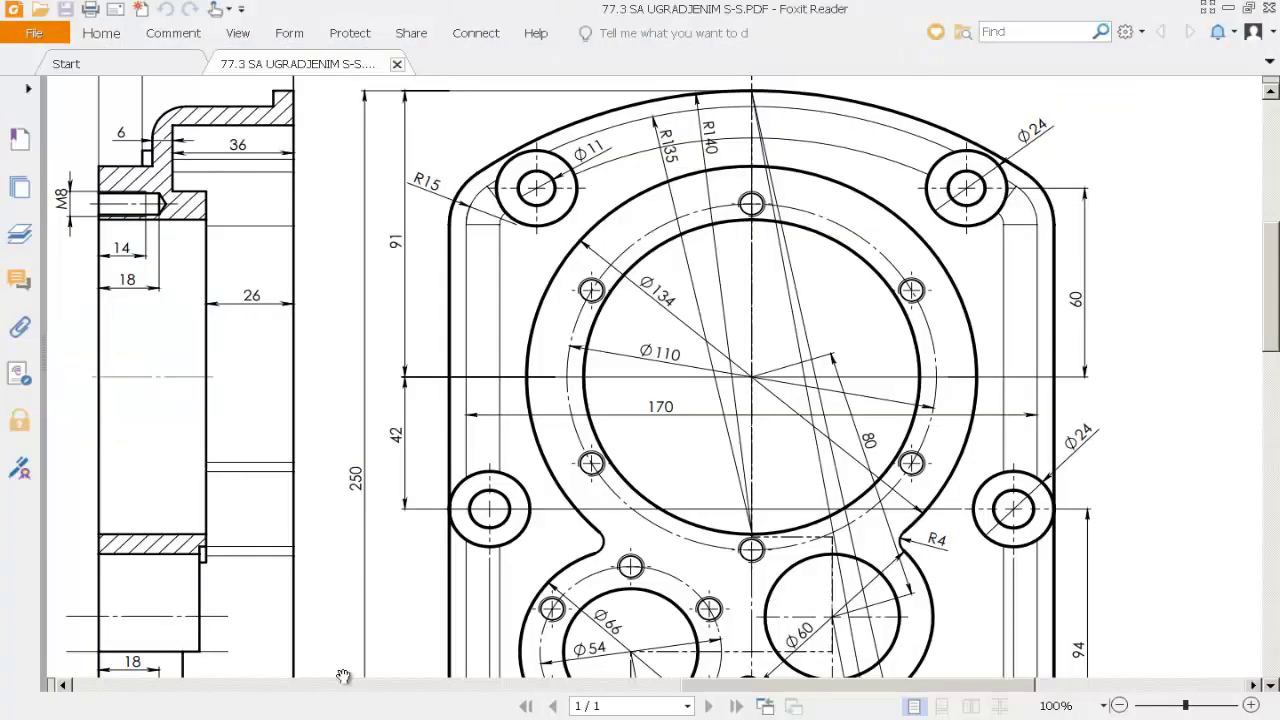
# - Pan and scroll the PDF to read the D-D section view's height dimensions
pyautogui.moveTo(416, 281); pyautogui.dragTo(675, 513)
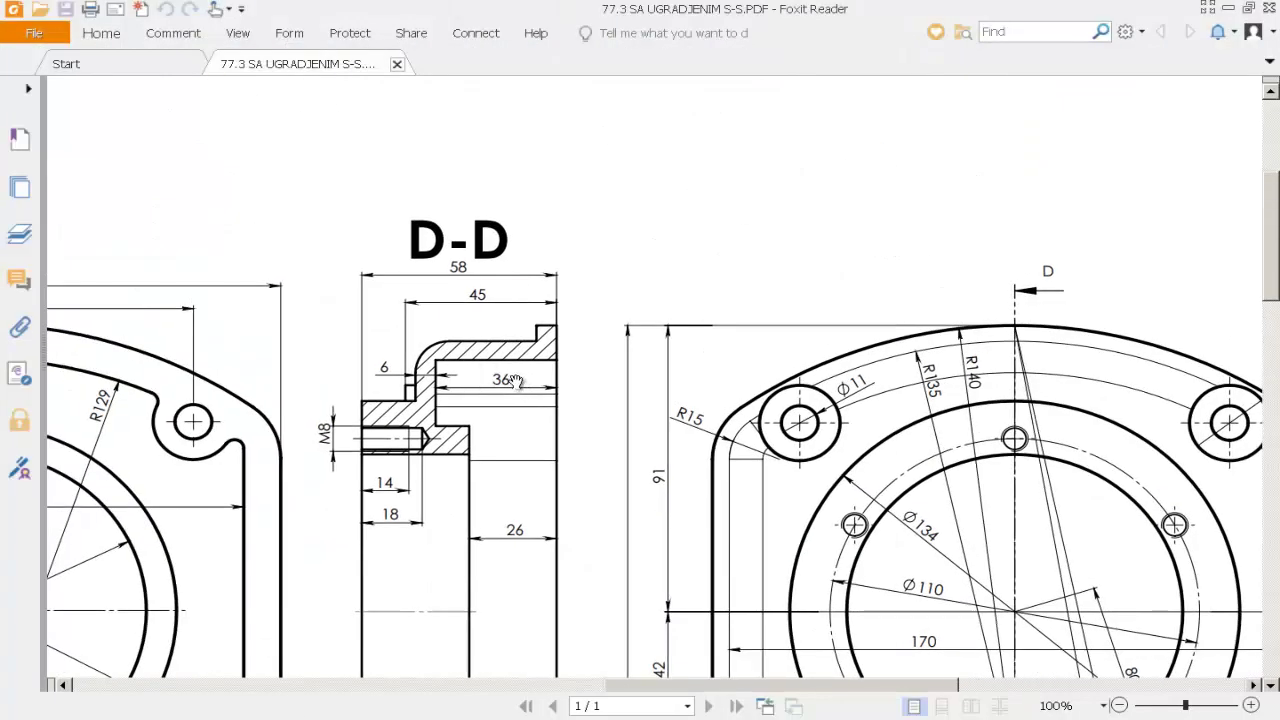
pyautogui.scroll(-5, 445, 432)
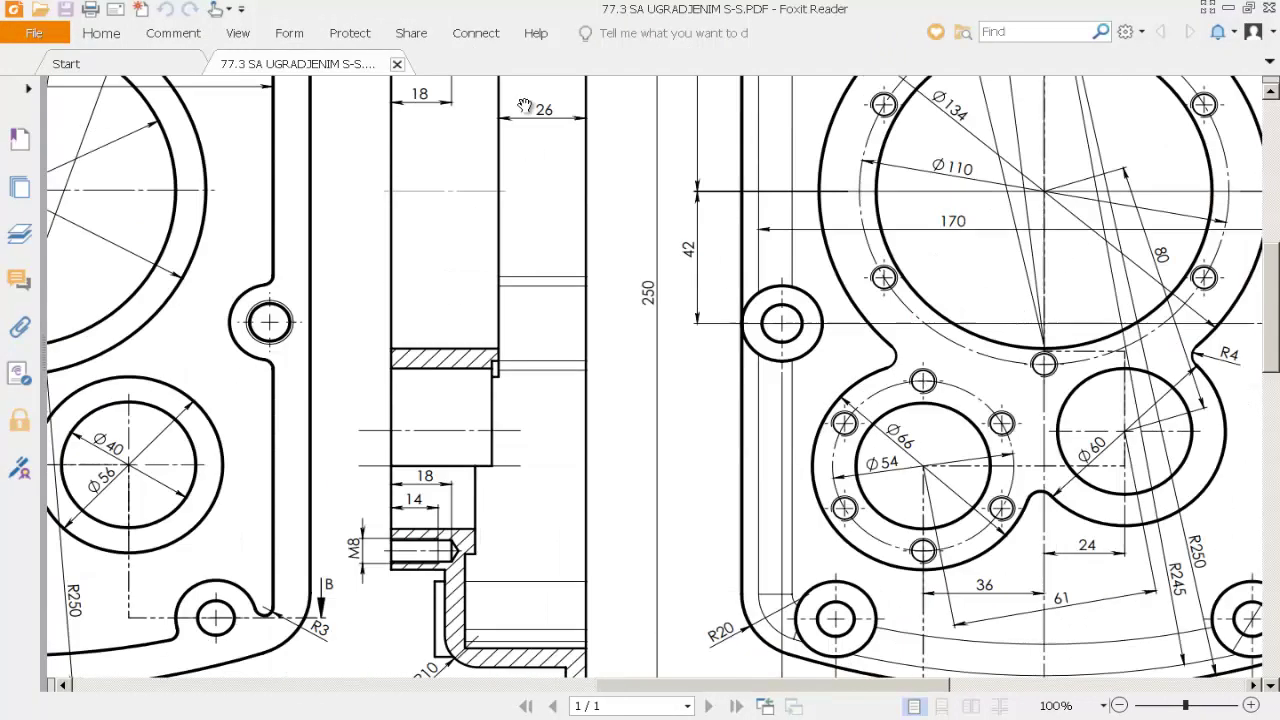
pyautogui.scroll(-3, 470, 450)
pyautogui.scroll(-2, 492, 468)
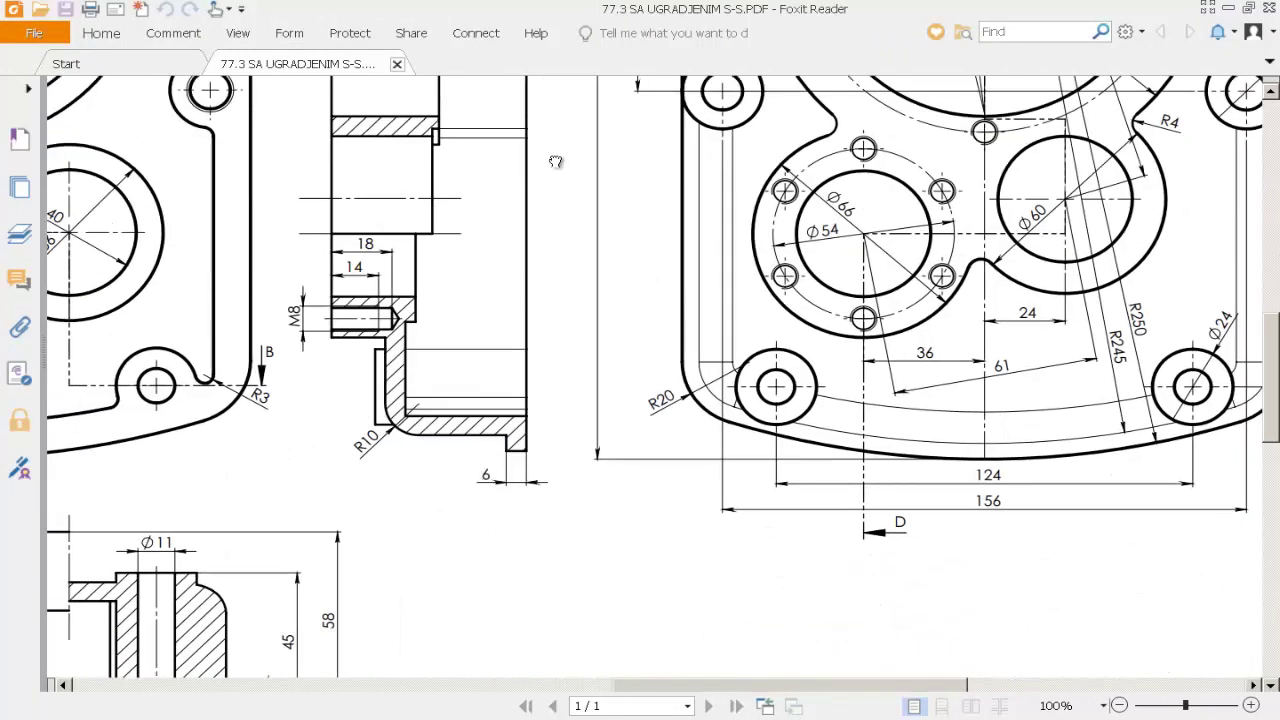
pyautogui.scroll(10, 495, 560)
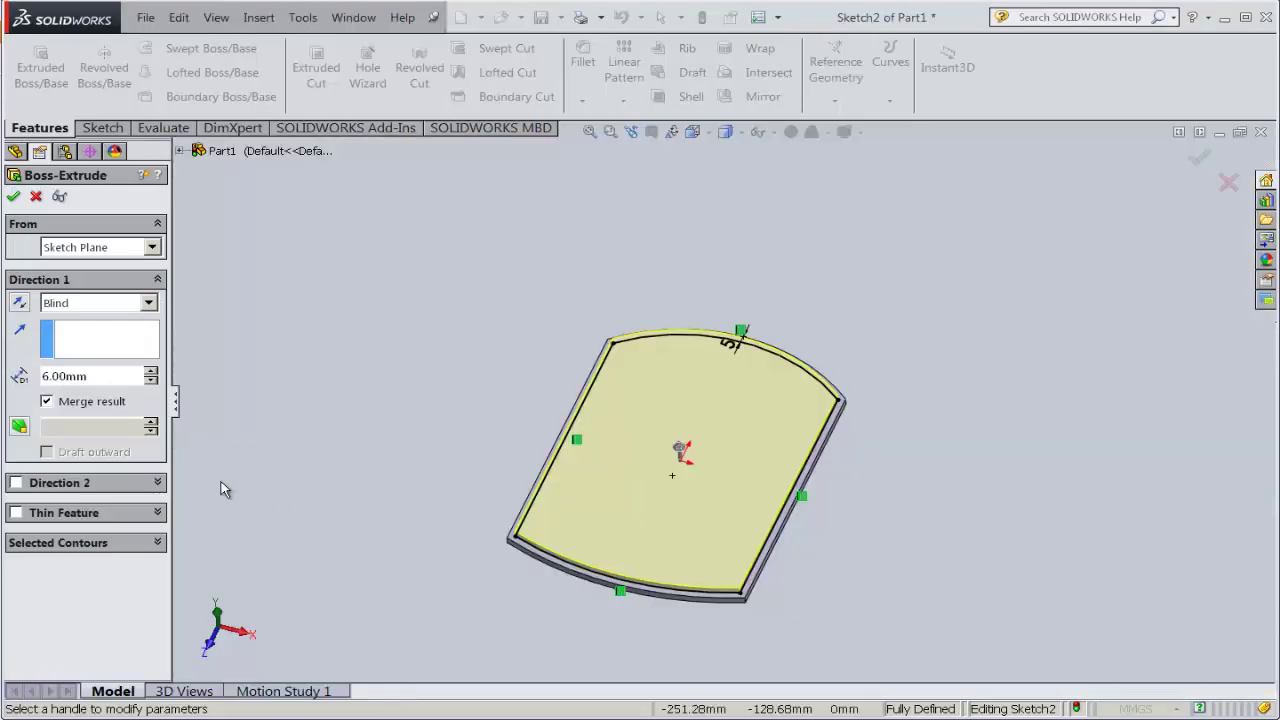
# - Extrude the offset outline 36 mm (36+6-6) as Boss-Extrude2 and view it isometrically
pyautogui.doubleClick(90, 376)
pyautogui.write('3')
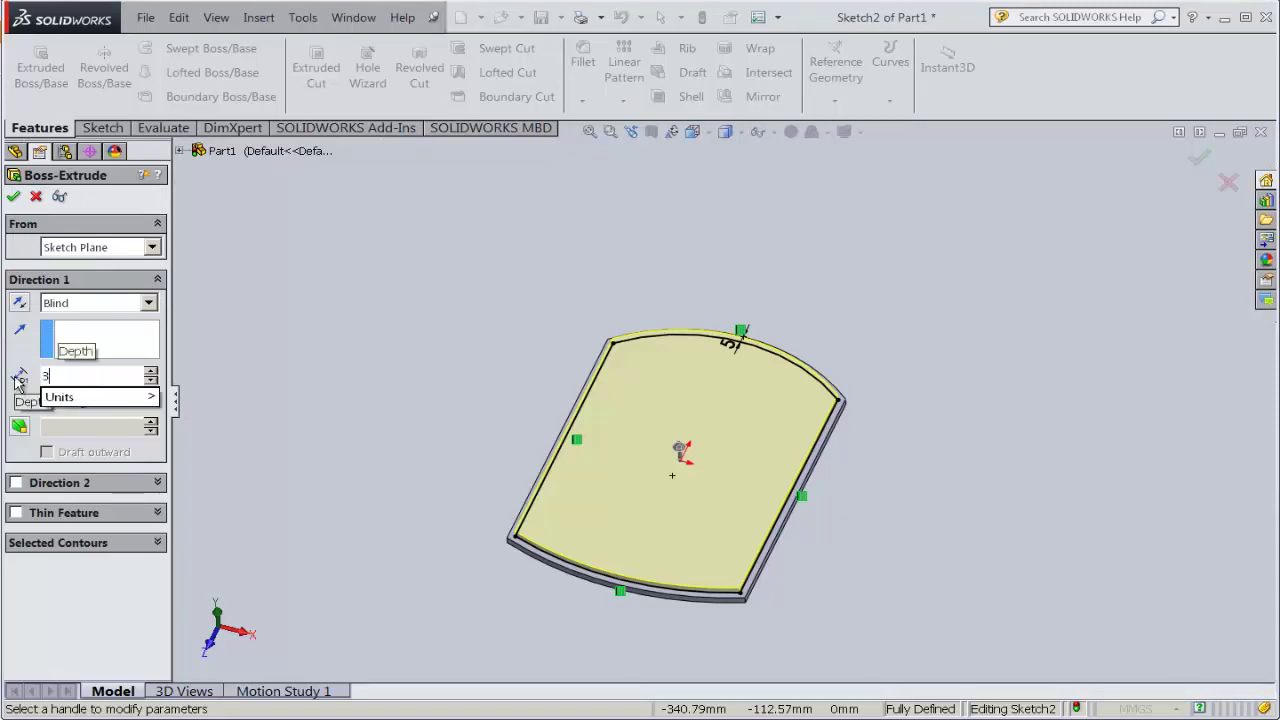
pyautogui.write('6+6-')
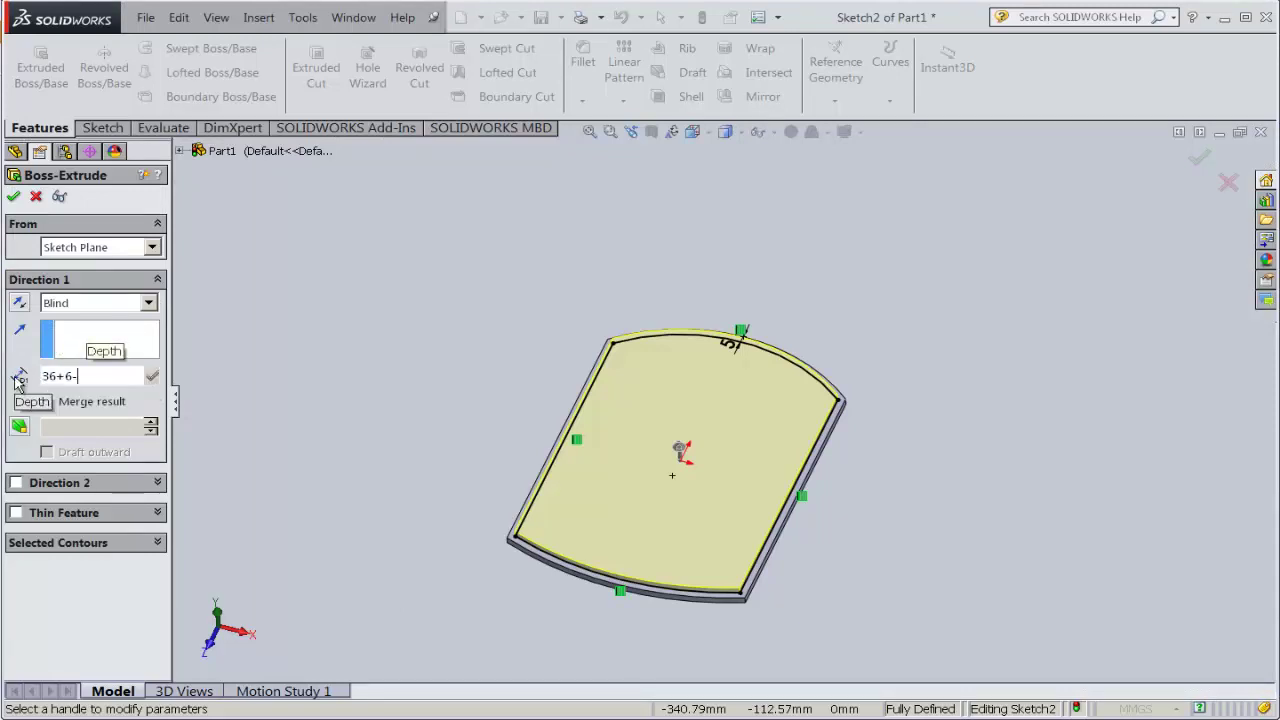
pyautogui.write('6')
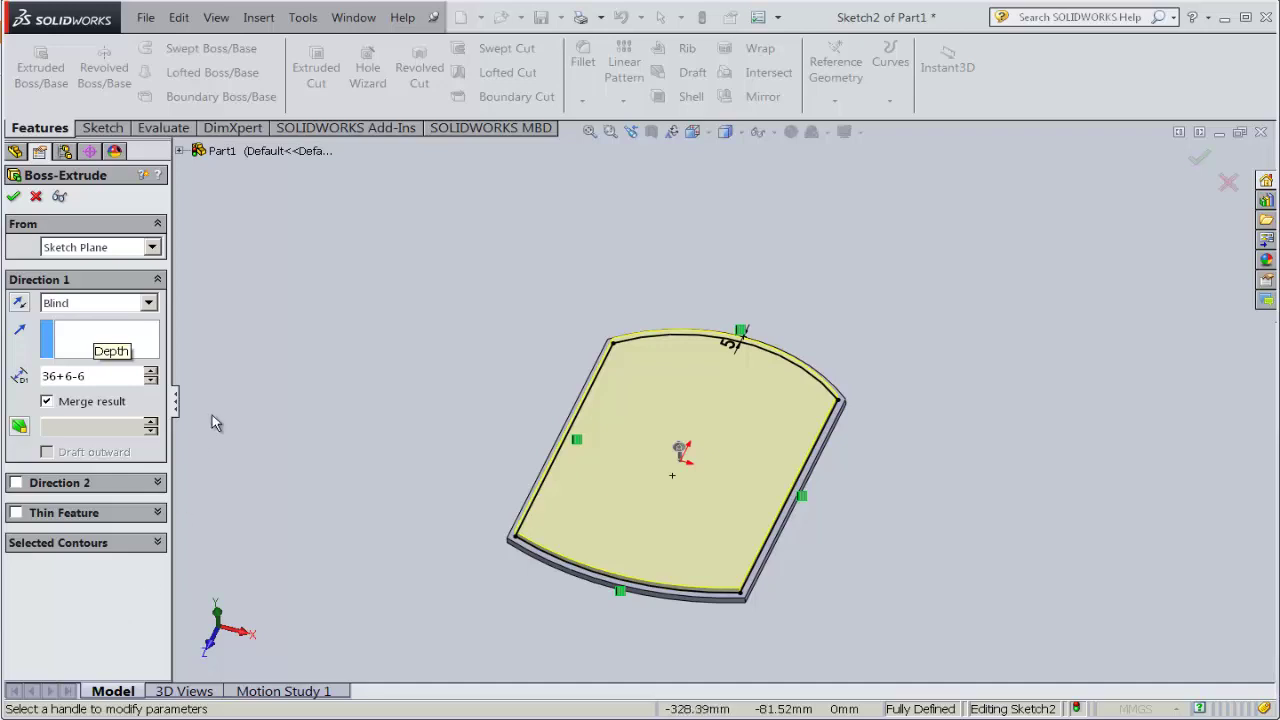
pyautogui.press('Return')
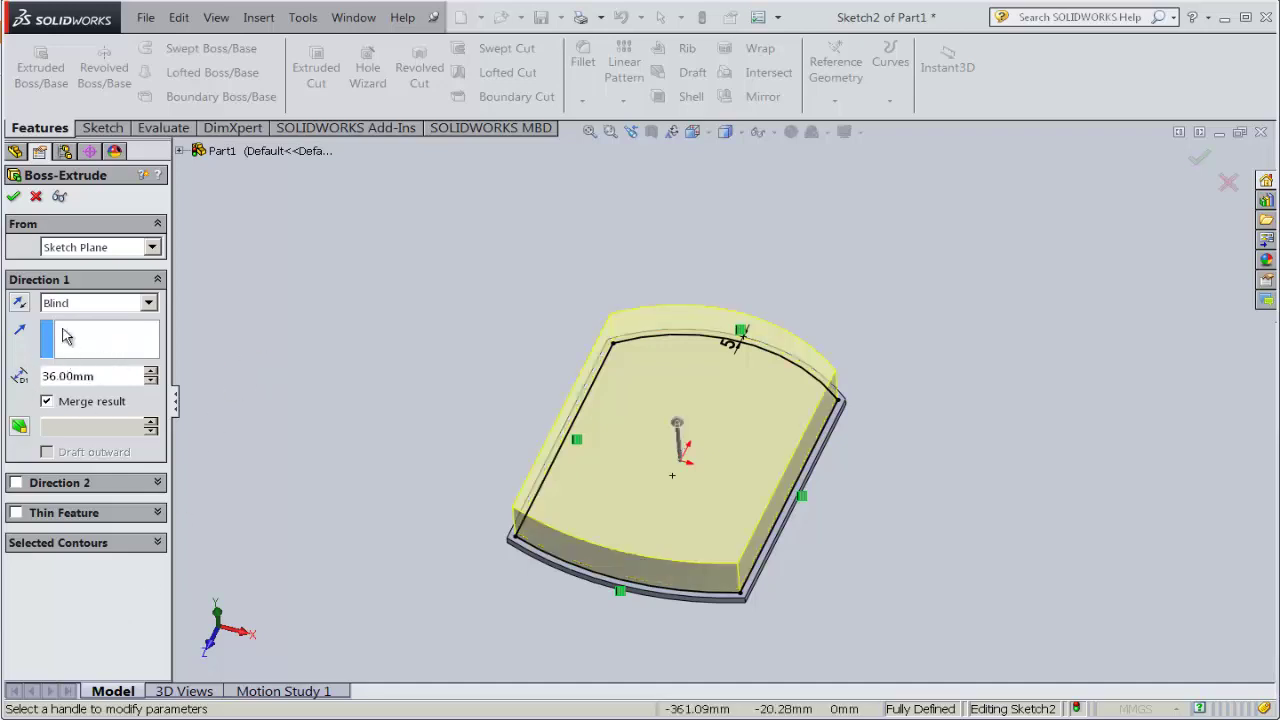
pyautogui.press('Return')
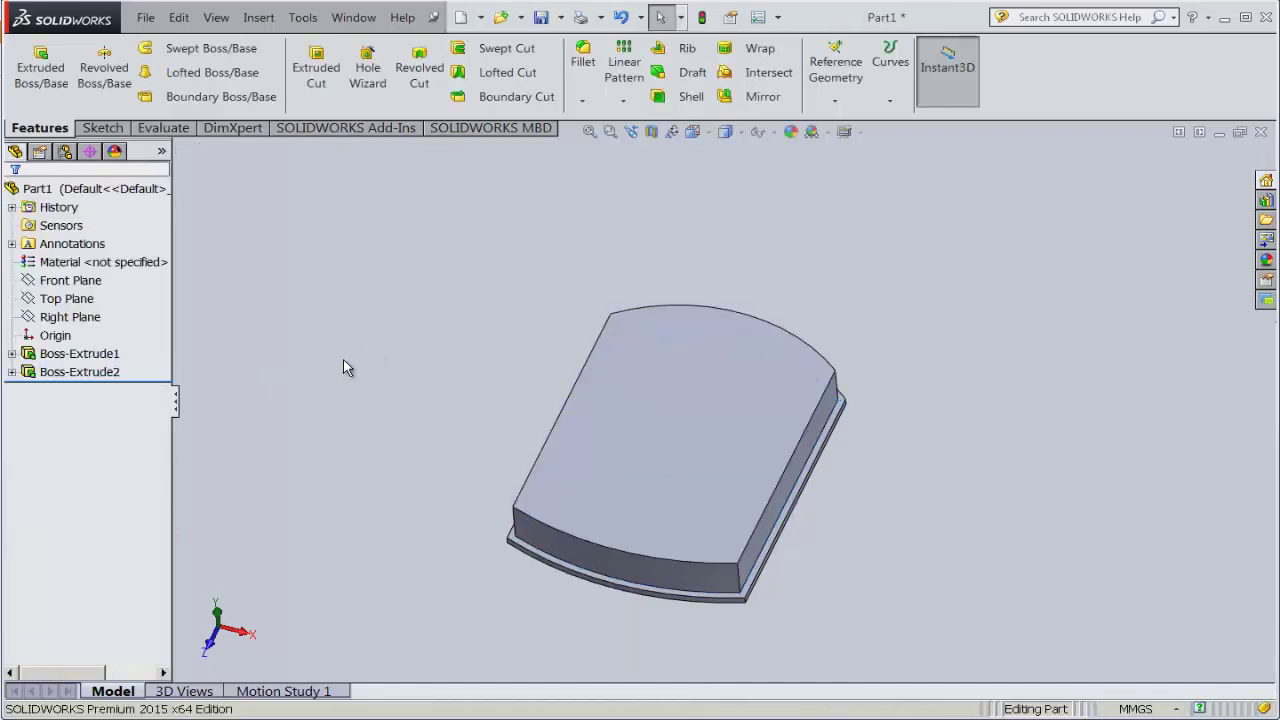
pyautogui.moveTo(346, 366)
pyautogui.mouseDown(button='middle')
pyautogui.moveTo(377, 220)
pyautogui.moveTo(408, 366)
pyautogui.moveTo(717, 460)
pyautogui.moveTo(517, 257)
pyautogui.moveTo(538, 287)
pyautogui.moveTo(920, 289)
pyautogui.moveTo(1006, 257)
pyautogui.mouseUp(button='middle')
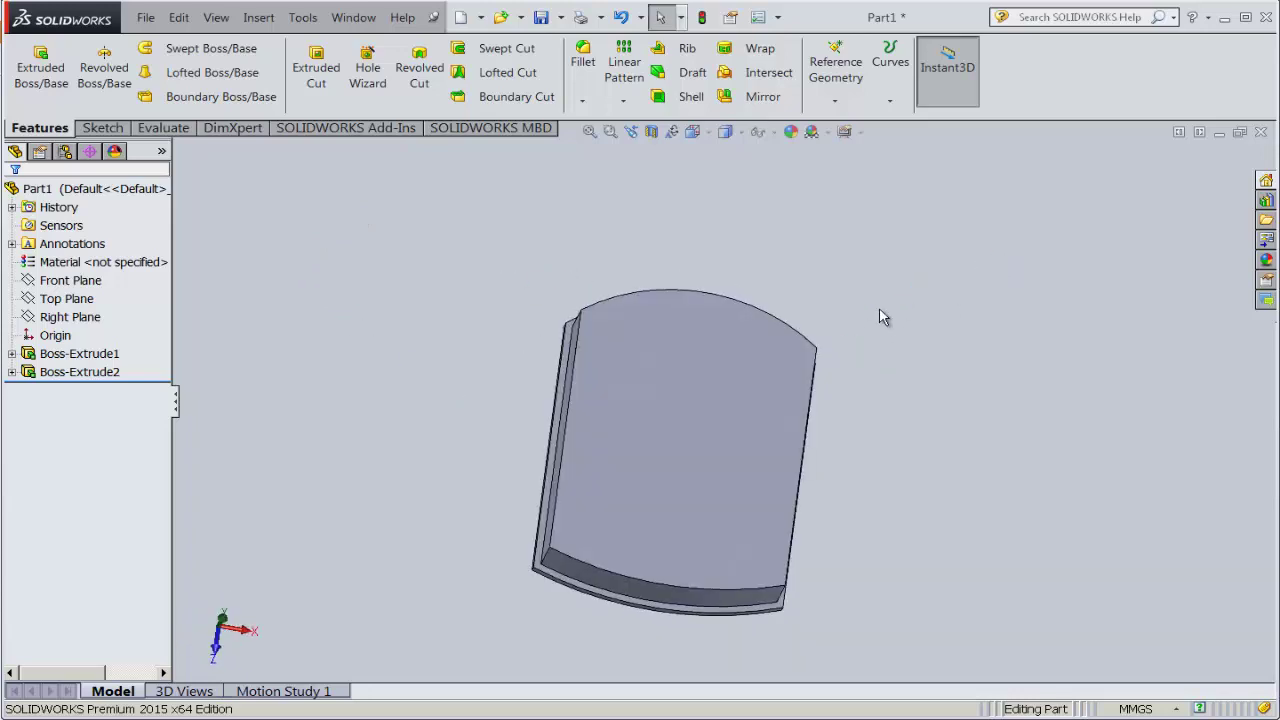
pyautogui.click(693, 132)
pyautogui.click(808, 188)
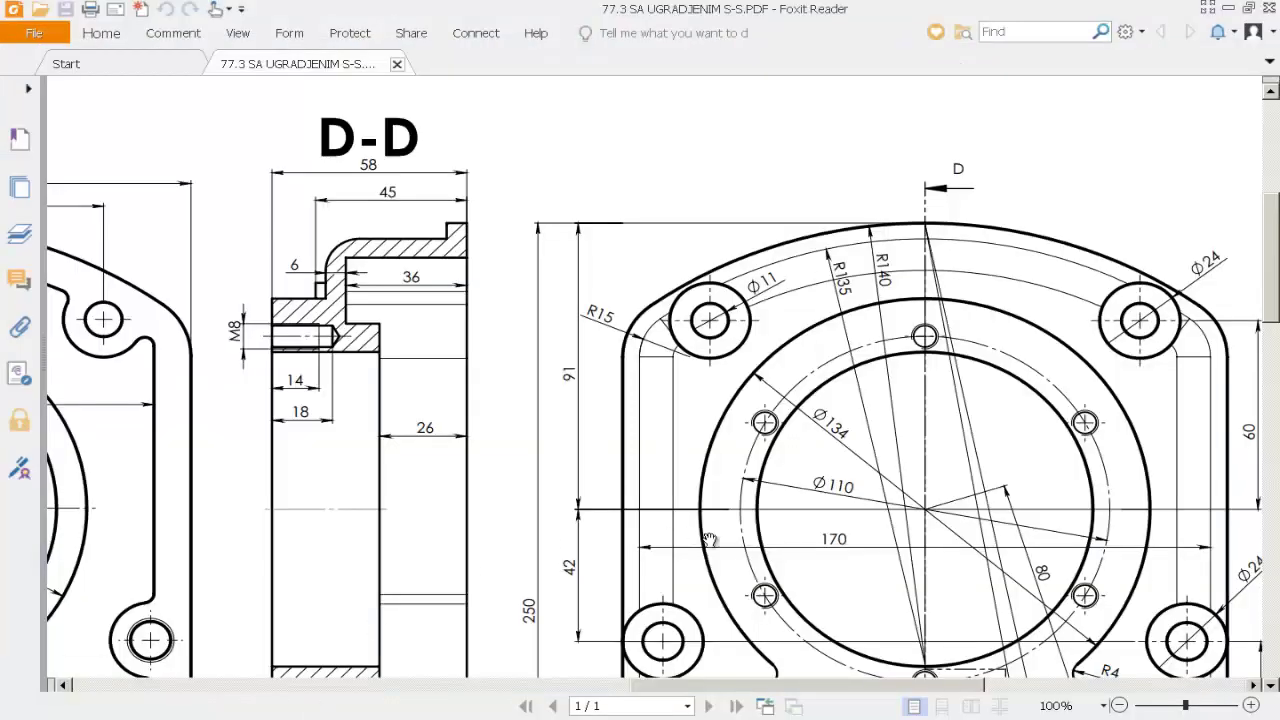
# - Set the PDF zoom to 75% and scroll over the lower top view and side section
pyautogui.moveTo(708, 540); pyautogui.dragTo(991, 585)
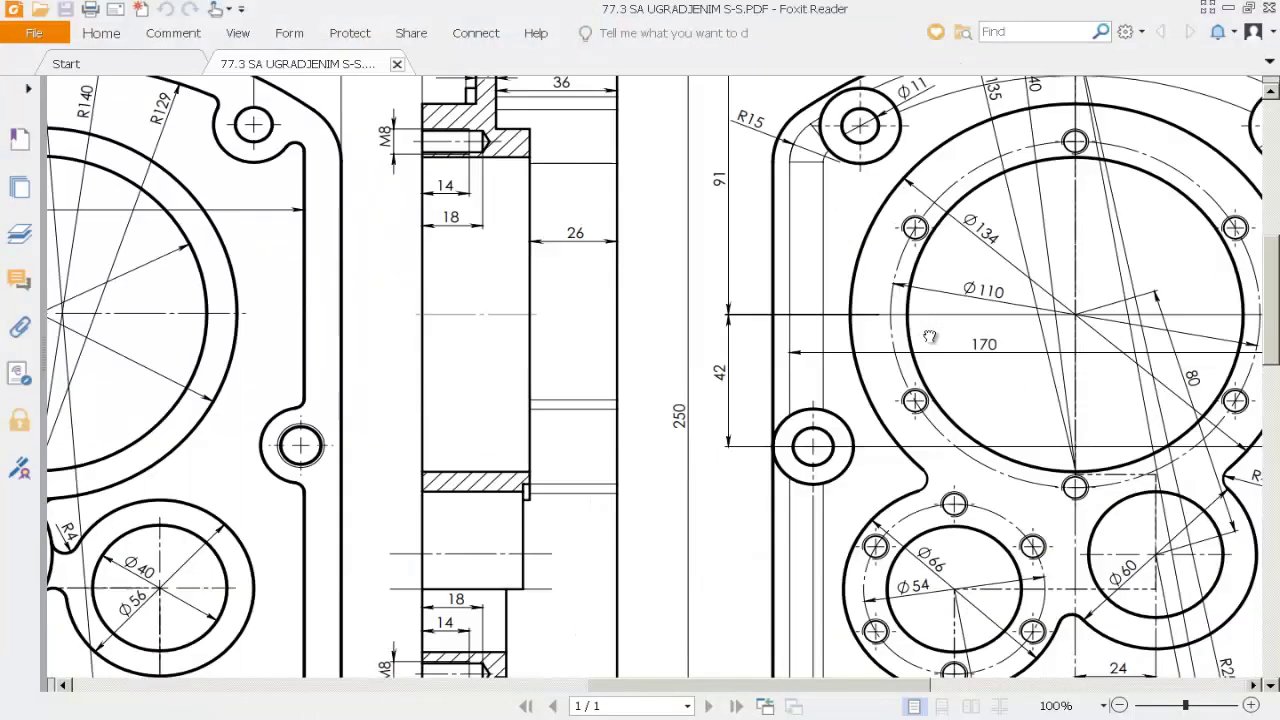
pyautogui.click(1104, 705)
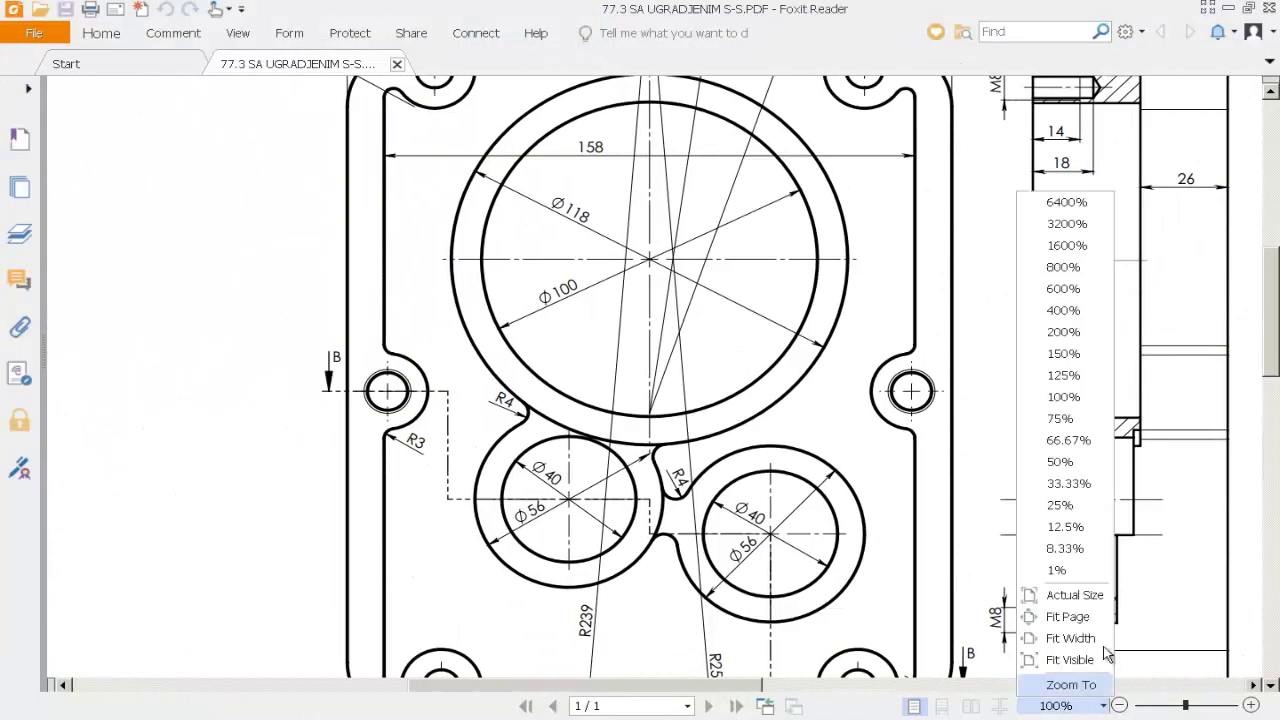
pyautogui.click(1023, 417)
pyautogui.scroll(1, 614, 421)
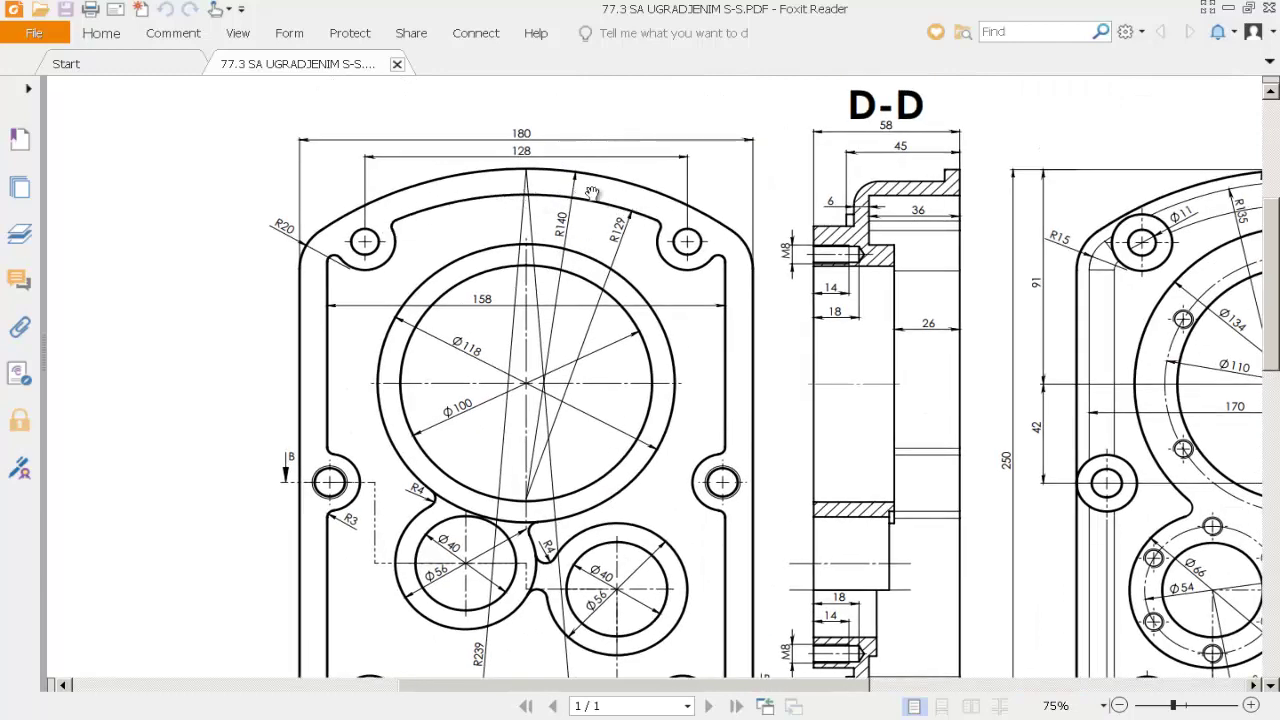
pyautogui.scroll(1, 735, 421)
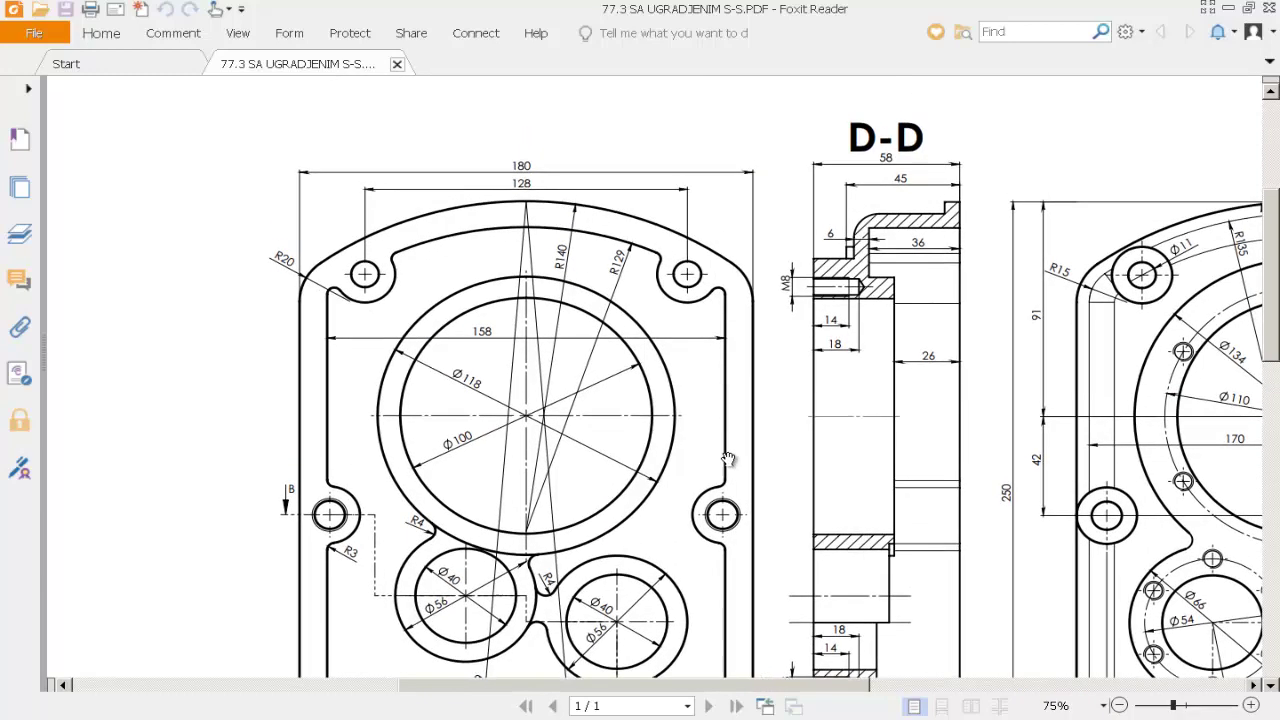
pyautogui.scroll(-2, 728, 470)
pyautogui.scroll(-5, 718, 405)
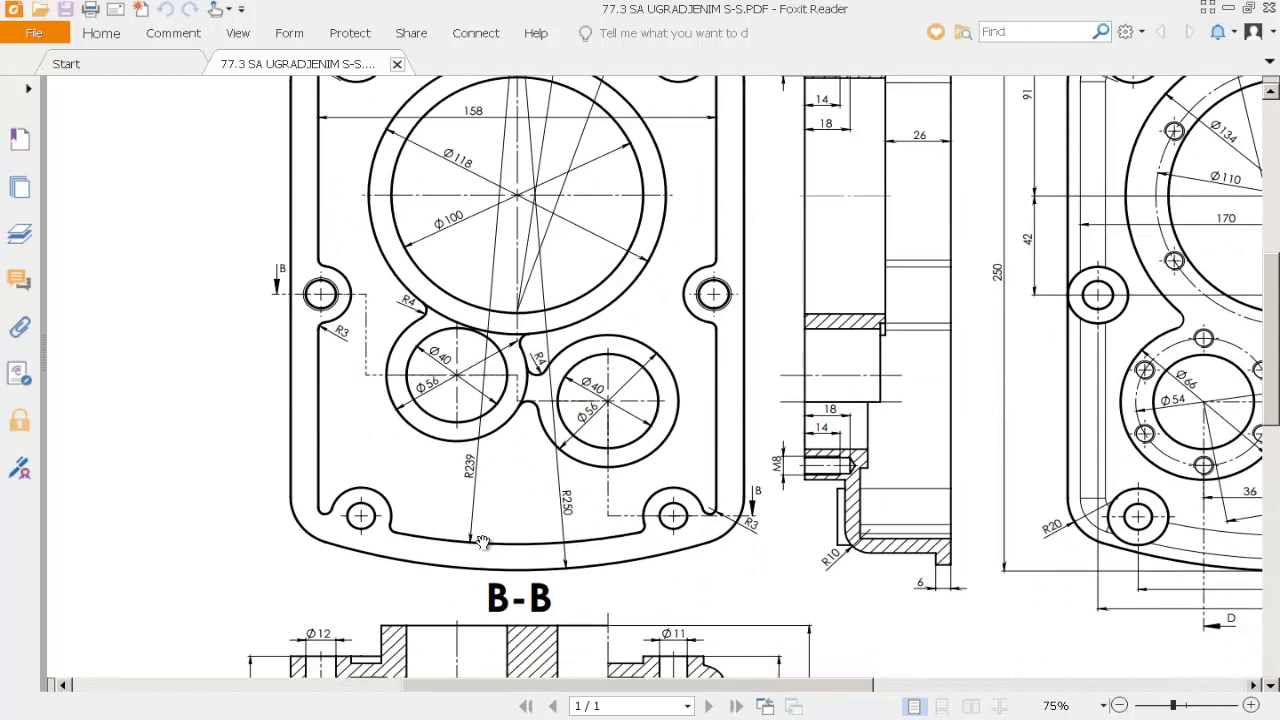
# - Zoom the drawing to 85.79% and pan across the D-D, front and B-B views
pyautogui.moveTo(317, 130); pyautogui.dragTo(278, 362)
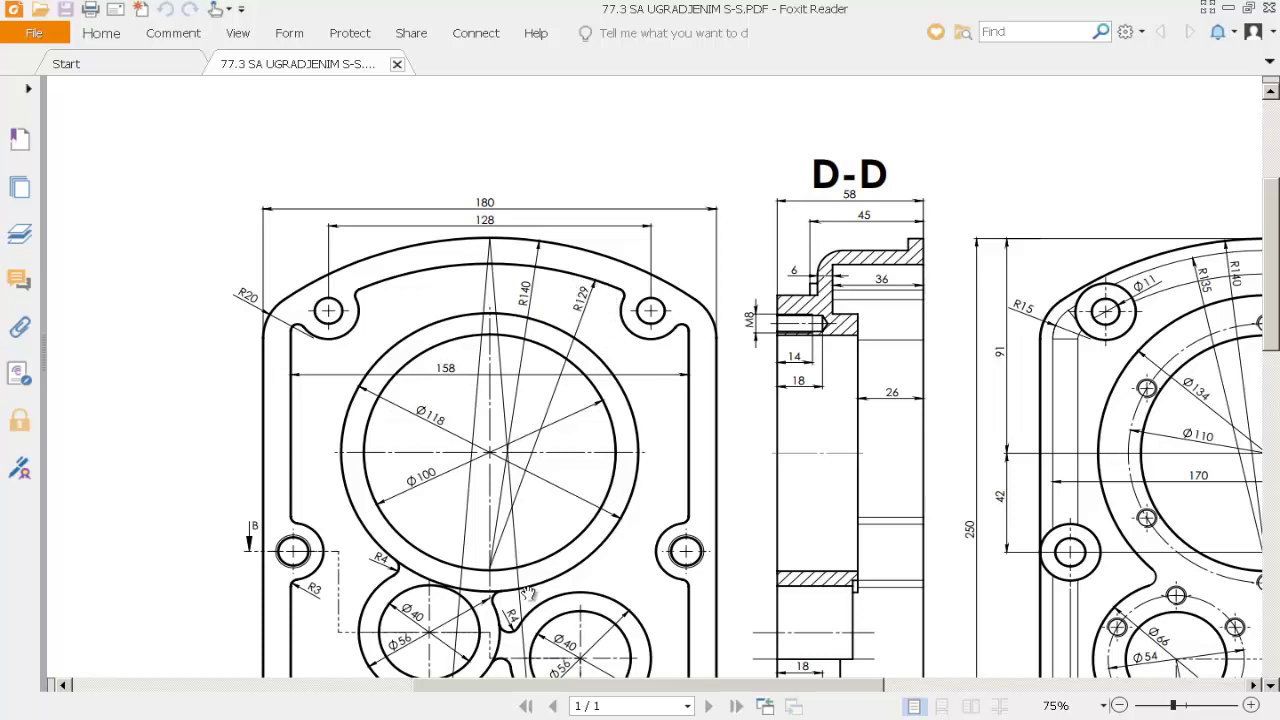
pyautogui.moveTo(527, 594); pyautogui.dragTo(536, 322)
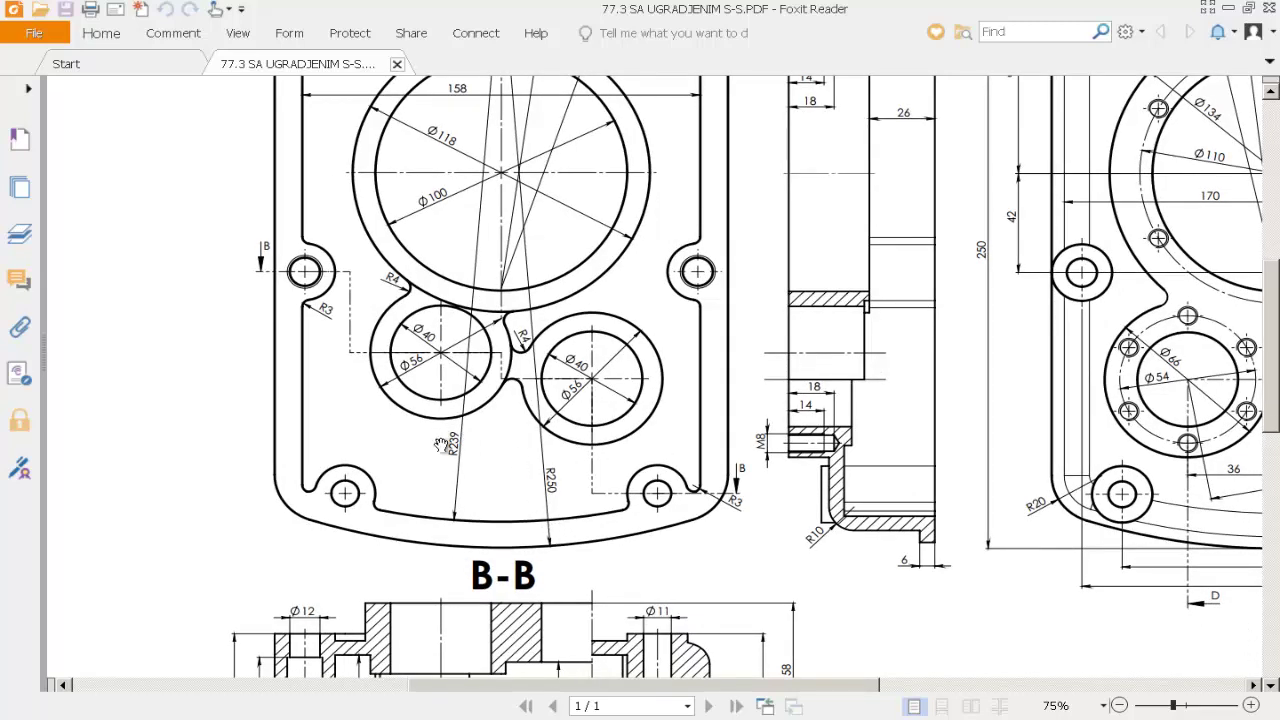
pyautogui.moveTo(508, 392); pyautogui.dragTo(457, 474)
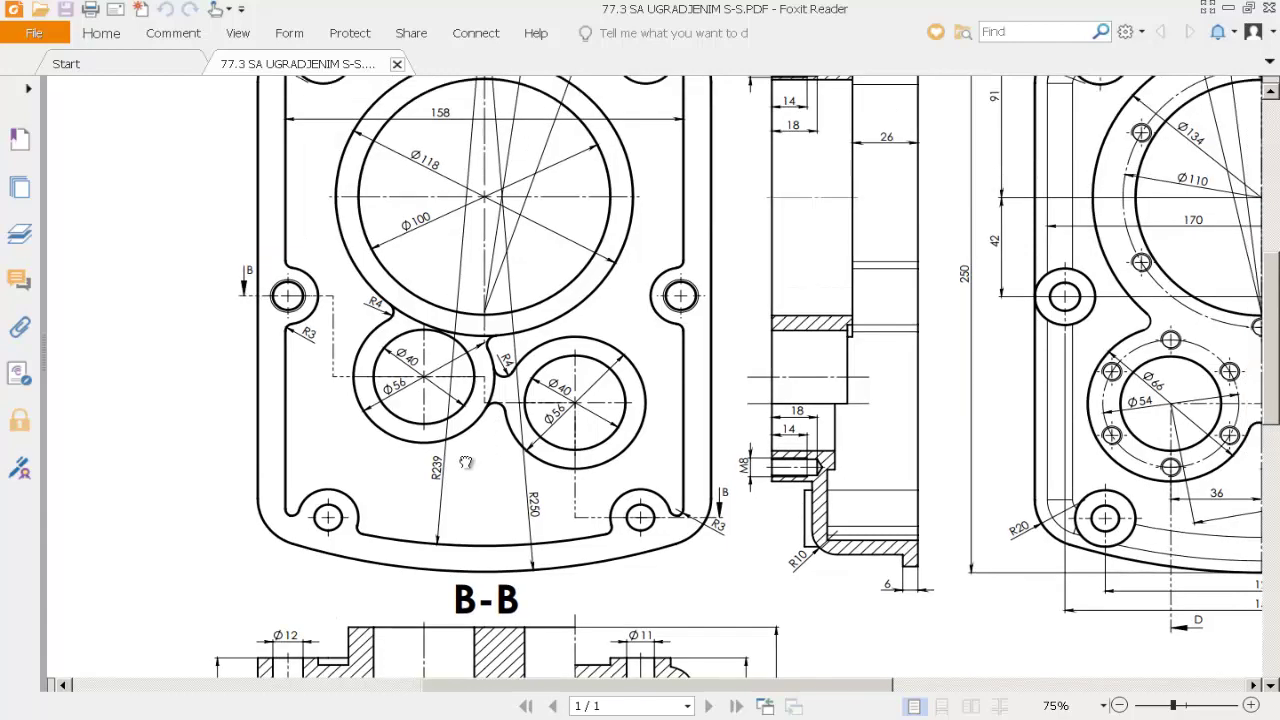
pyautogui.moveTo(1172, 706); pyautogui.dragTo(1182, 706)
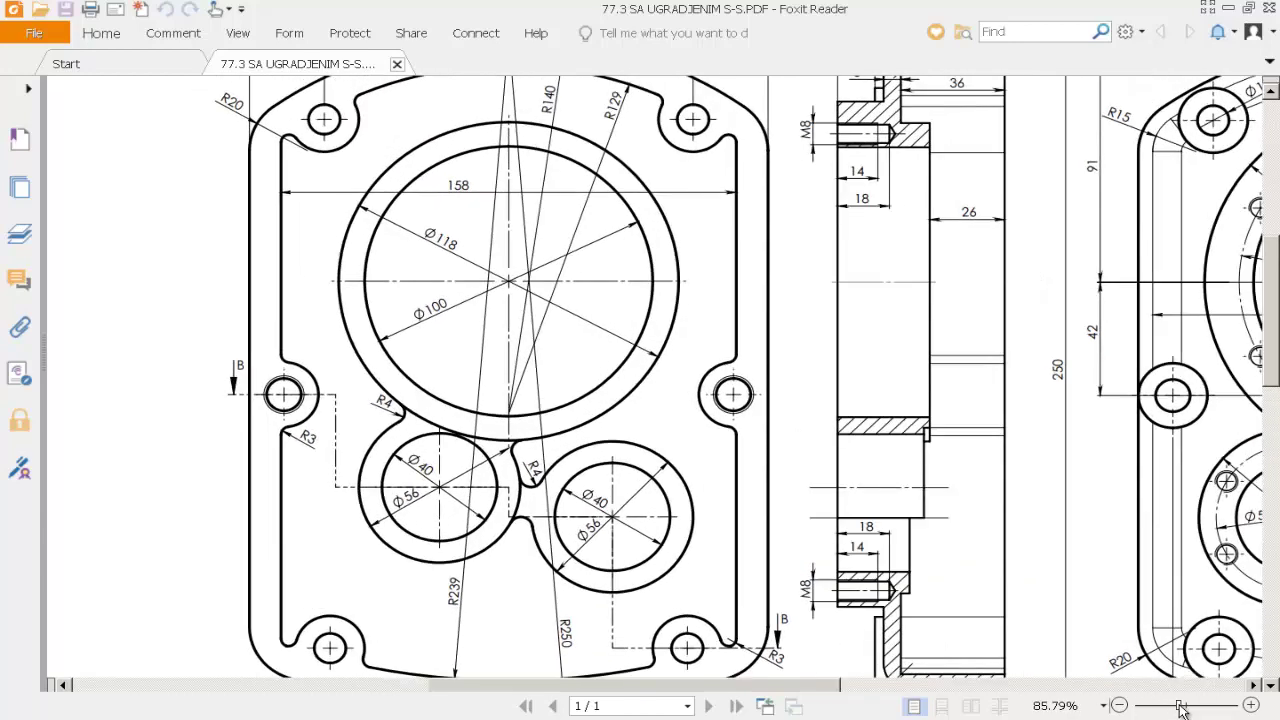
pyautogui.moveTo(643, 277); pyautogui.dragTo(600, 388)
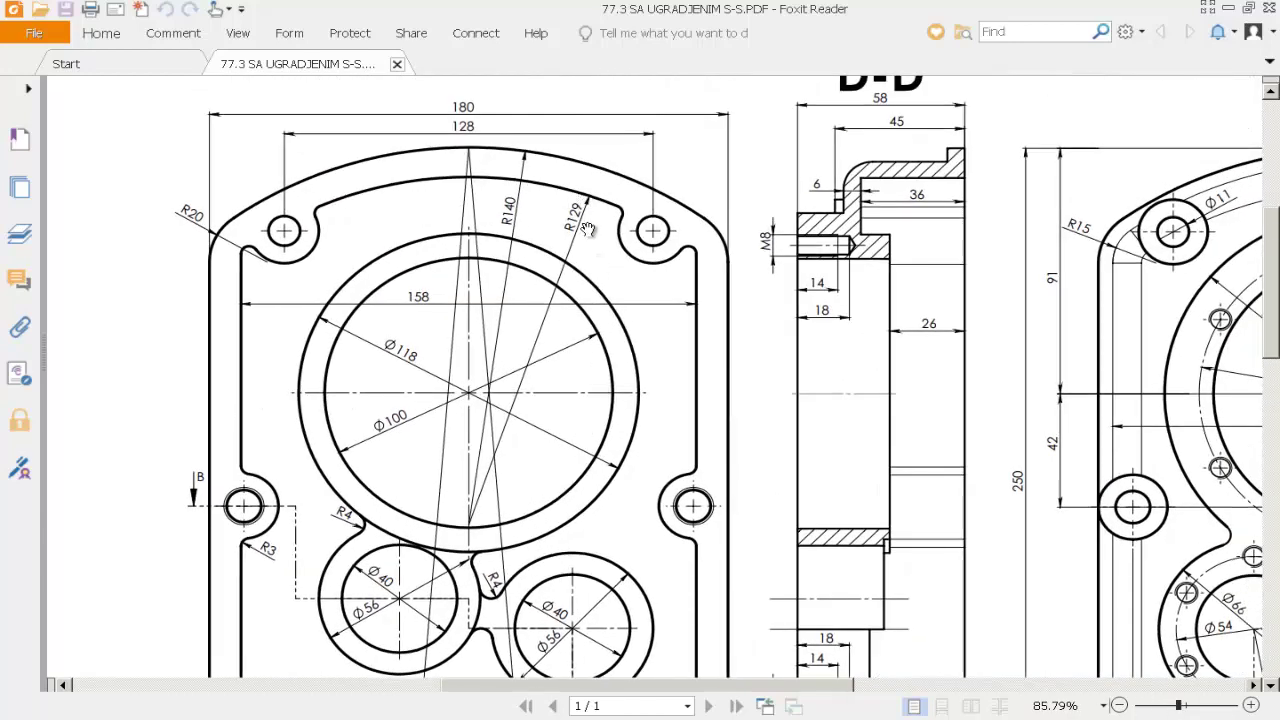
pyautogui.moveTo(481, 557); pyautogui.dragTo(391, 362)
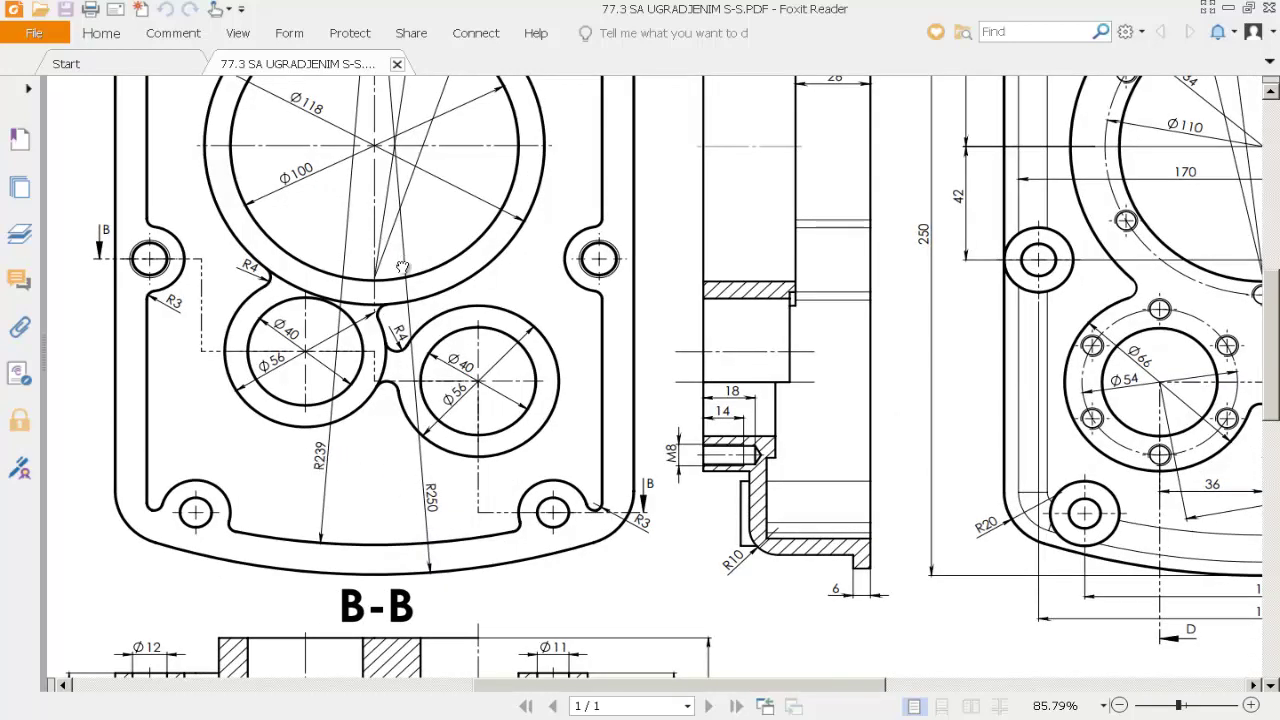
pyautogui.moveTo(404, 268); pyautogui.dragTo(400, 488)
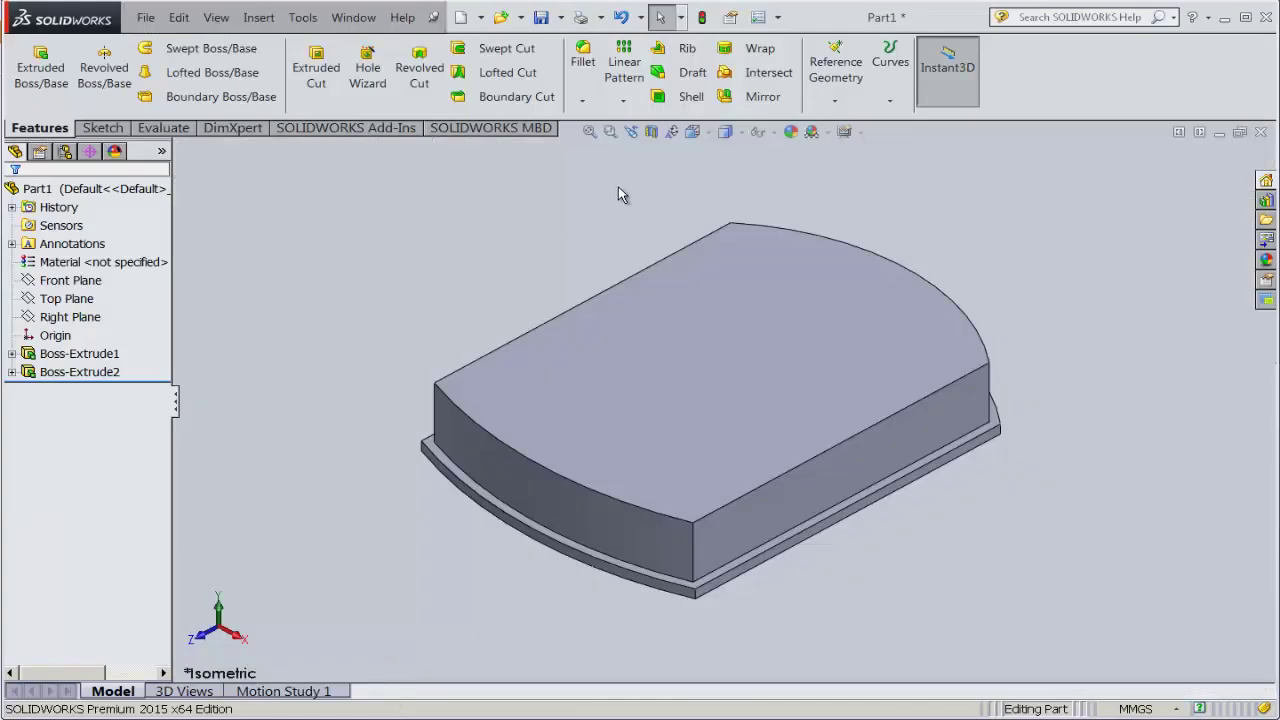
# - Shell the part 6 mm thick (12/2) with its top face removed, previewing the walls
pyautogui.moveTo(618, 187); pyautogui.dragTo(691, 513, button='middle')
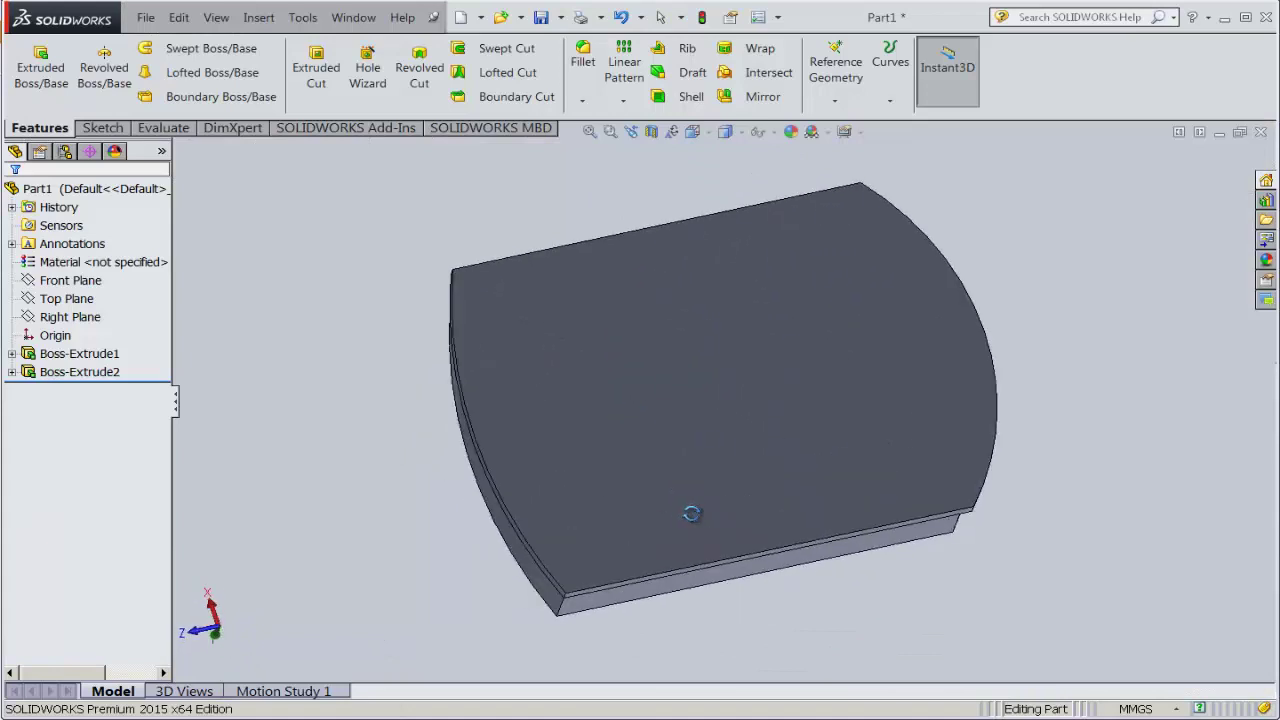
pyautogui.click(670, 101)
pyautogui.click(694, 377)
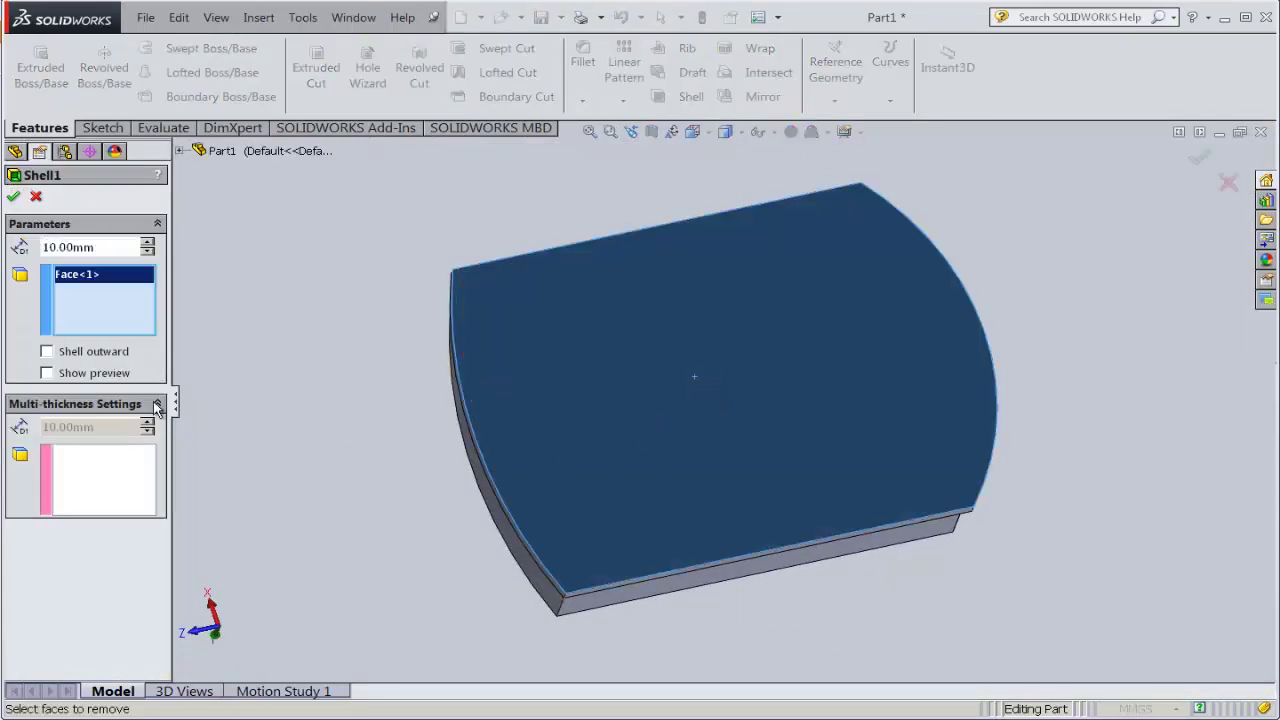
pyautogui.moveTo(101, 250); pyautogui.dragTo(14, 254)
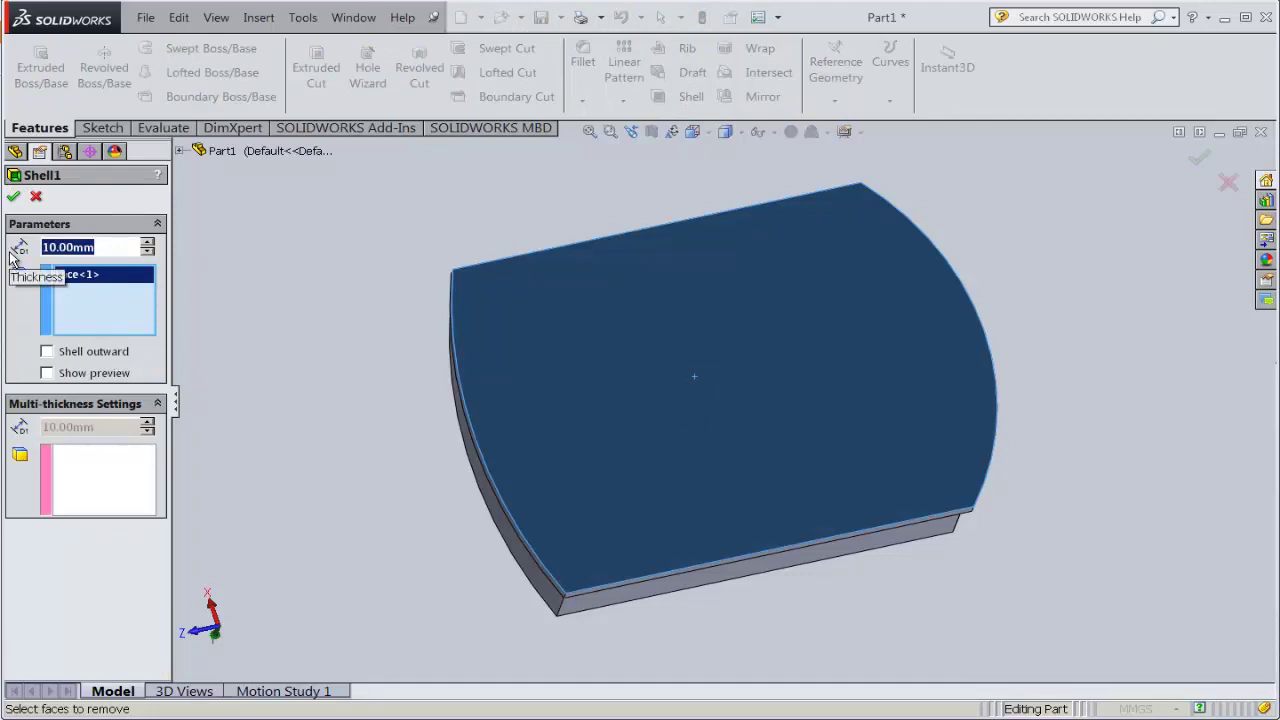
pyautogui.write('17')
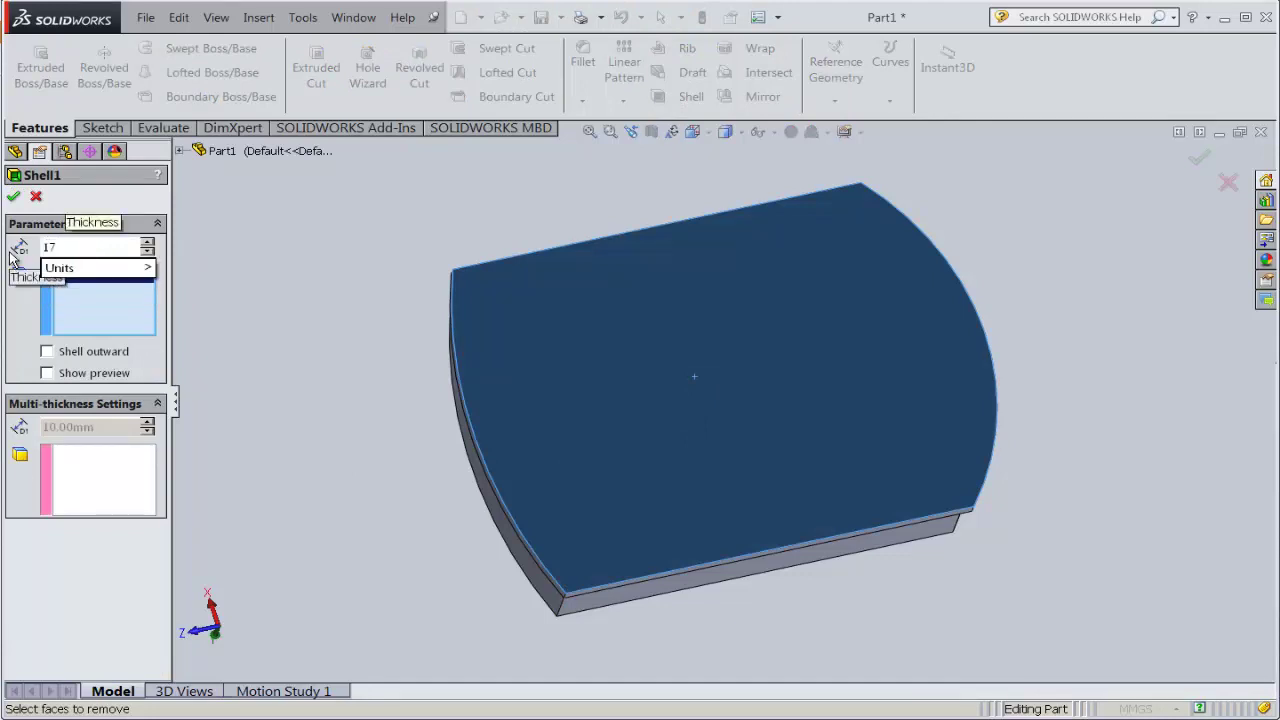
pyautogui.write('0-')
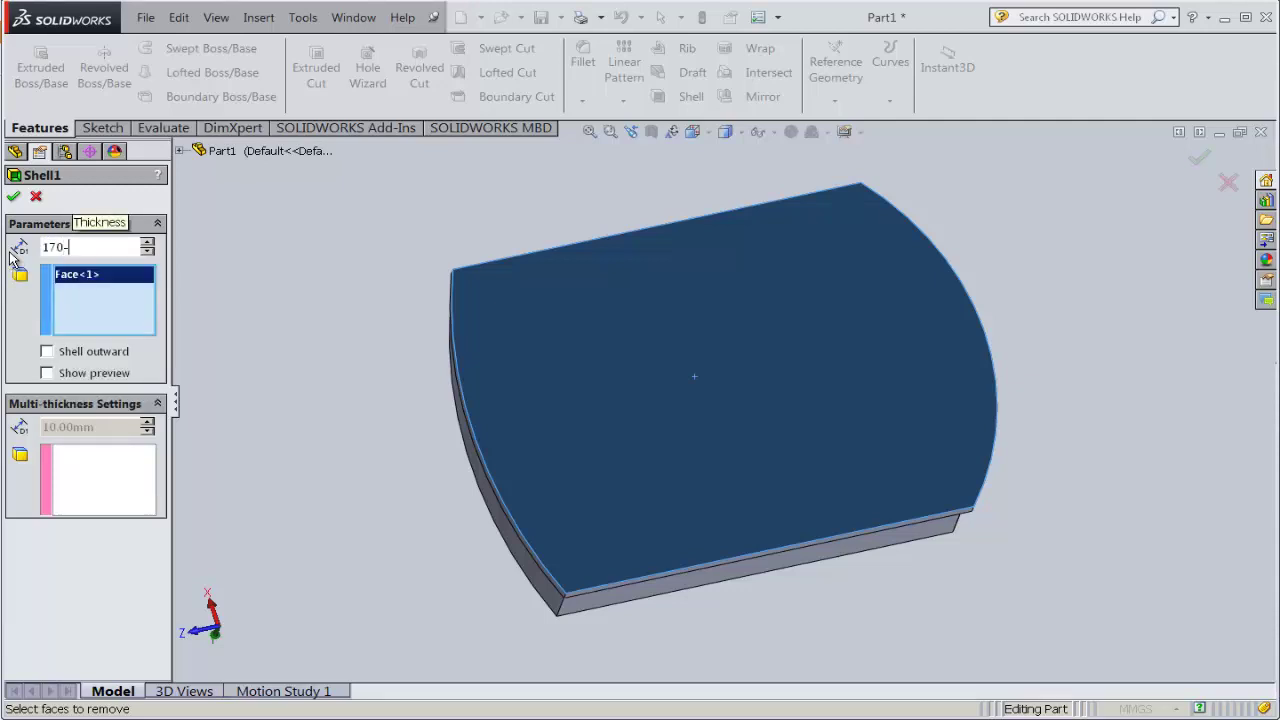
pyautogui.write('15')
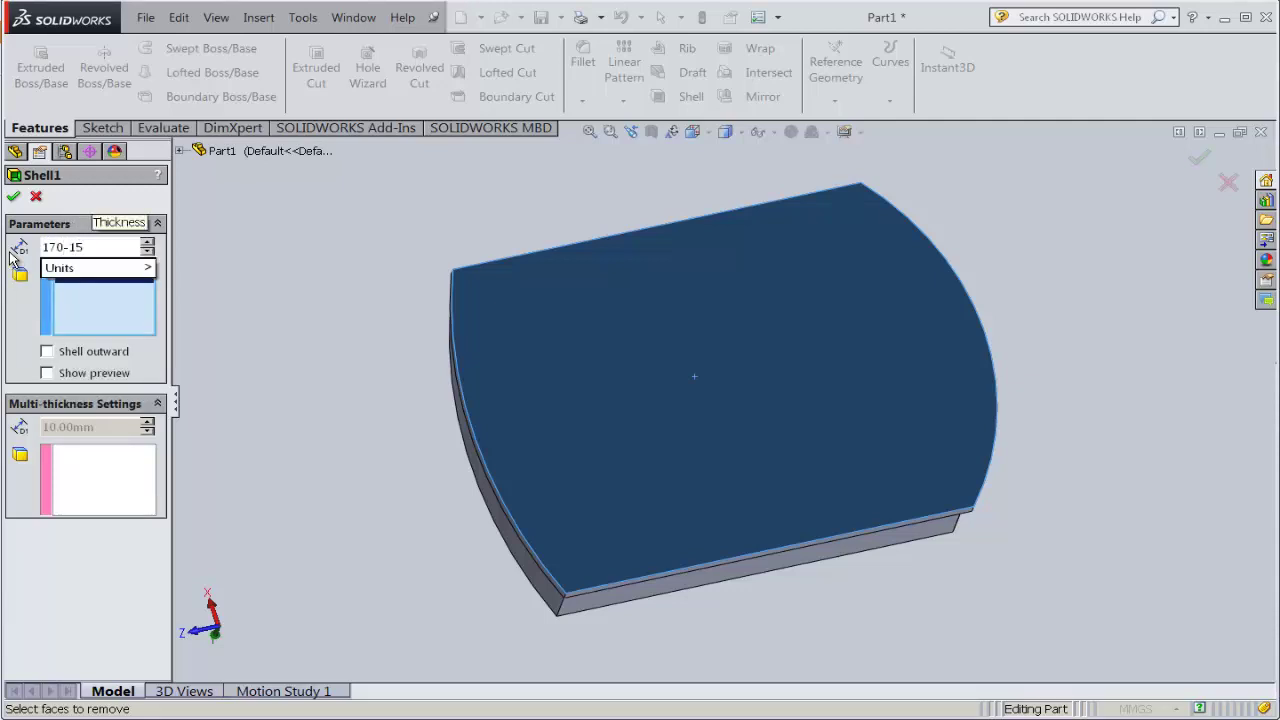
pyautogui.write('8')
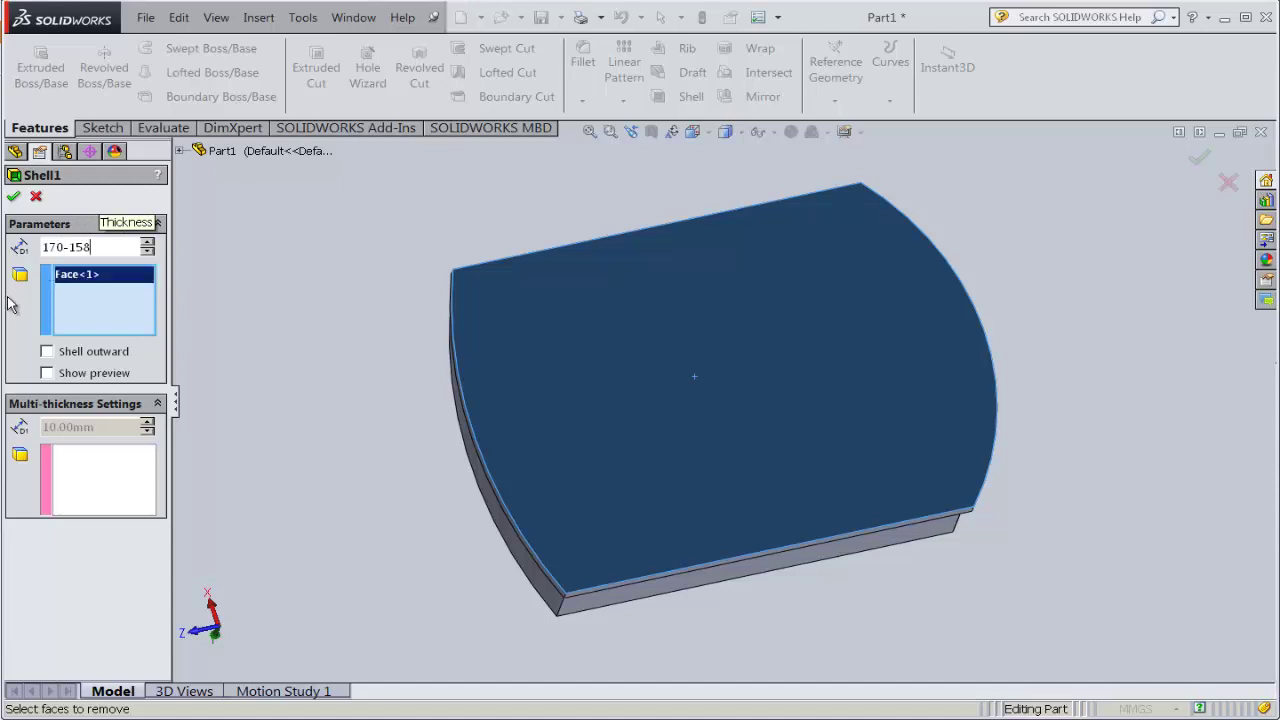
pyautogui.press('Return')
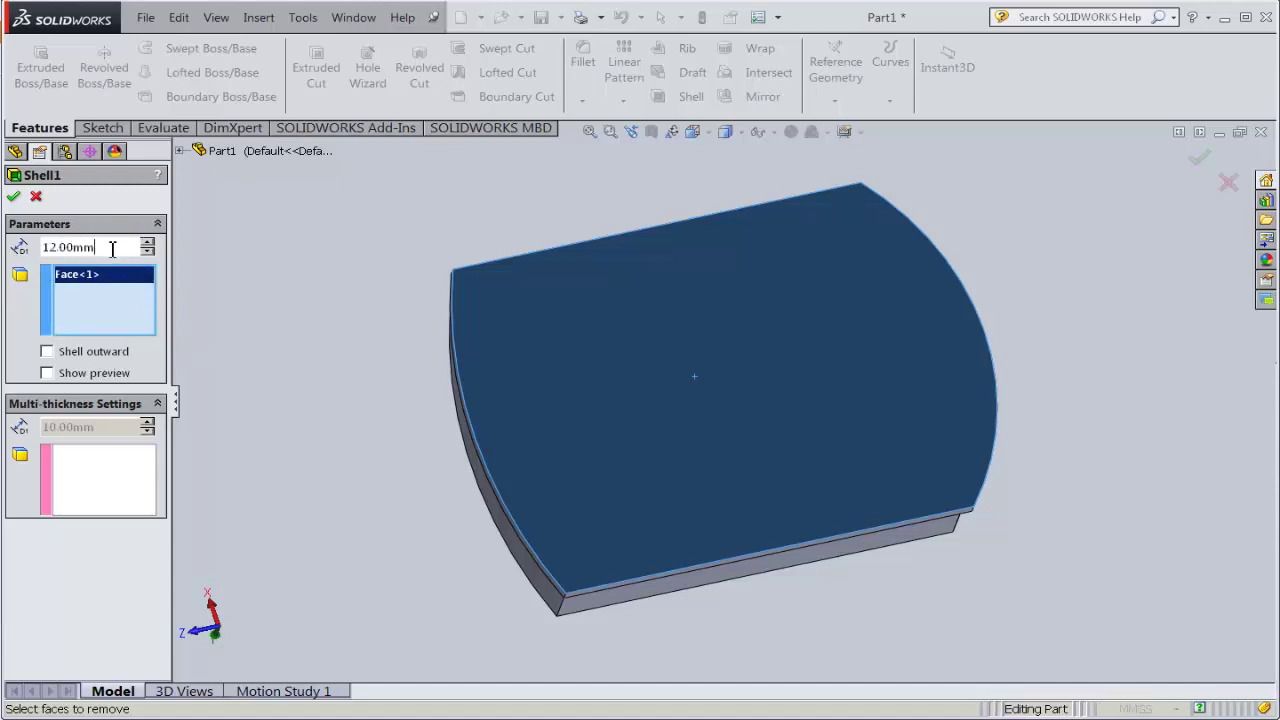
pyautogui.press('BackSpace')
pyautogui.press('BackSpace')
pyautogui.press('BackSpace')
pyautogui.press('BackSpace')
pyautogui.press('BackSpace')
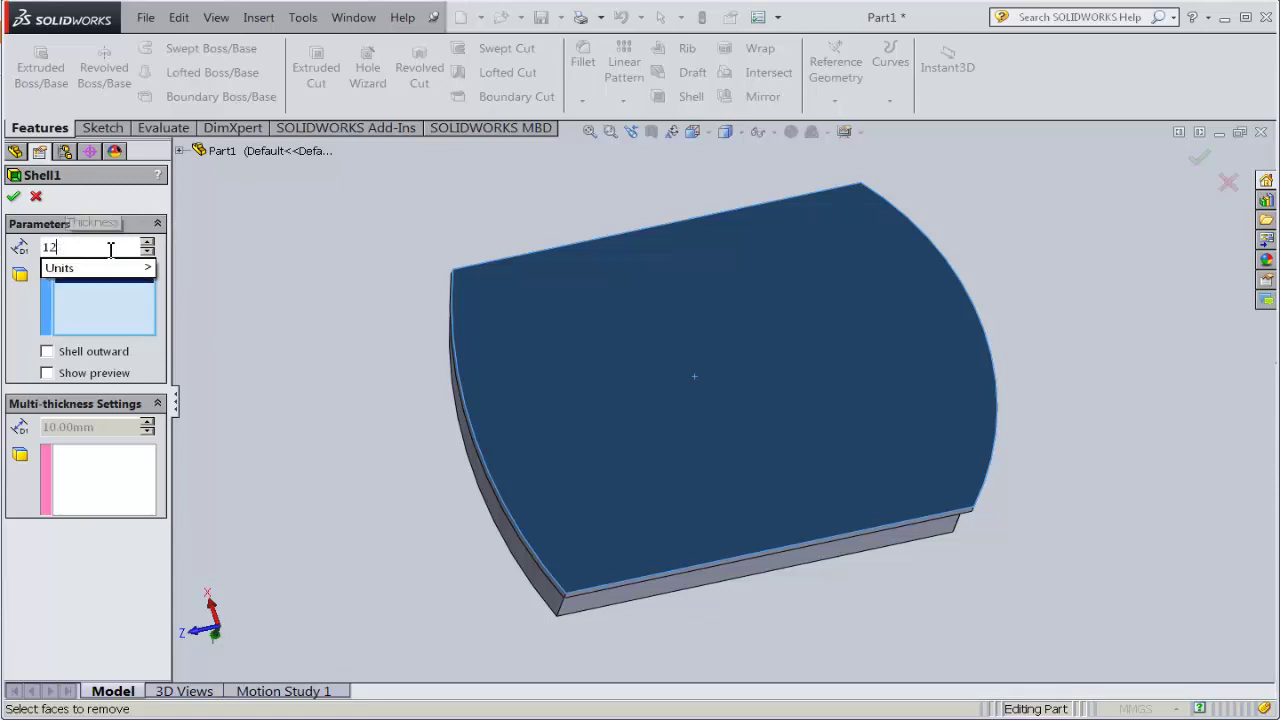
pyautogui.write('/2')
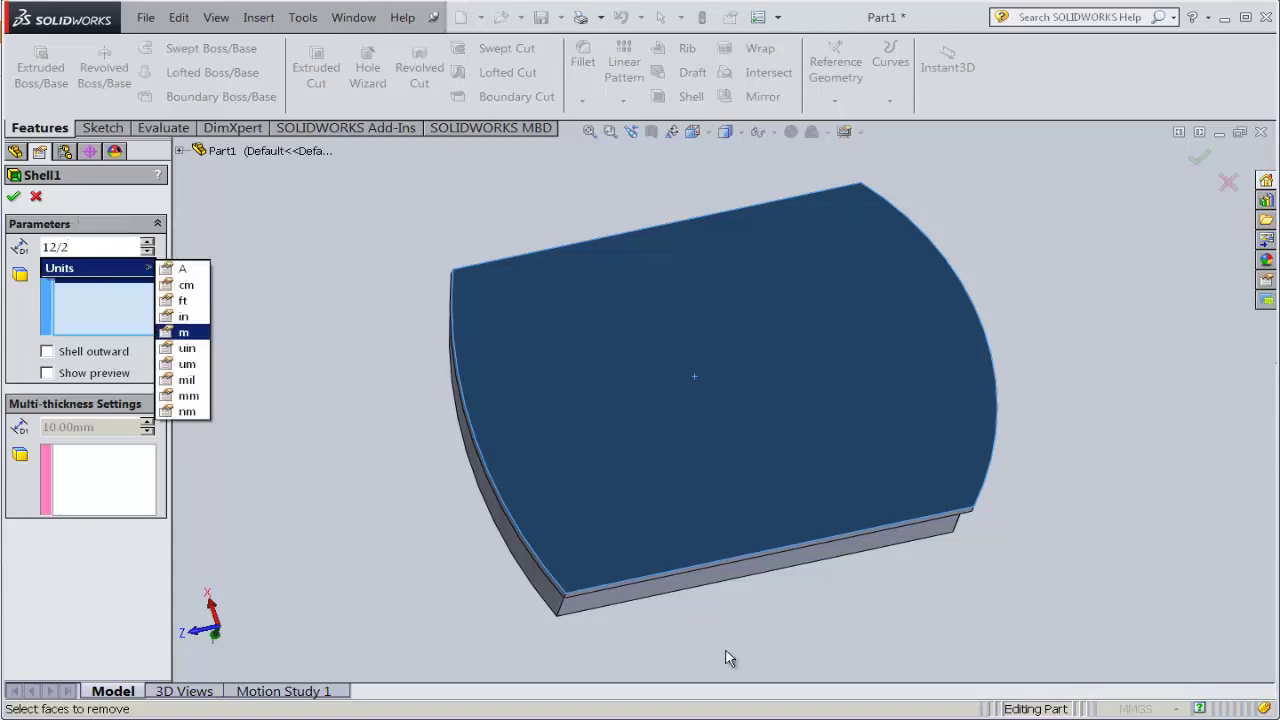
pyautogui.click(31, 313)
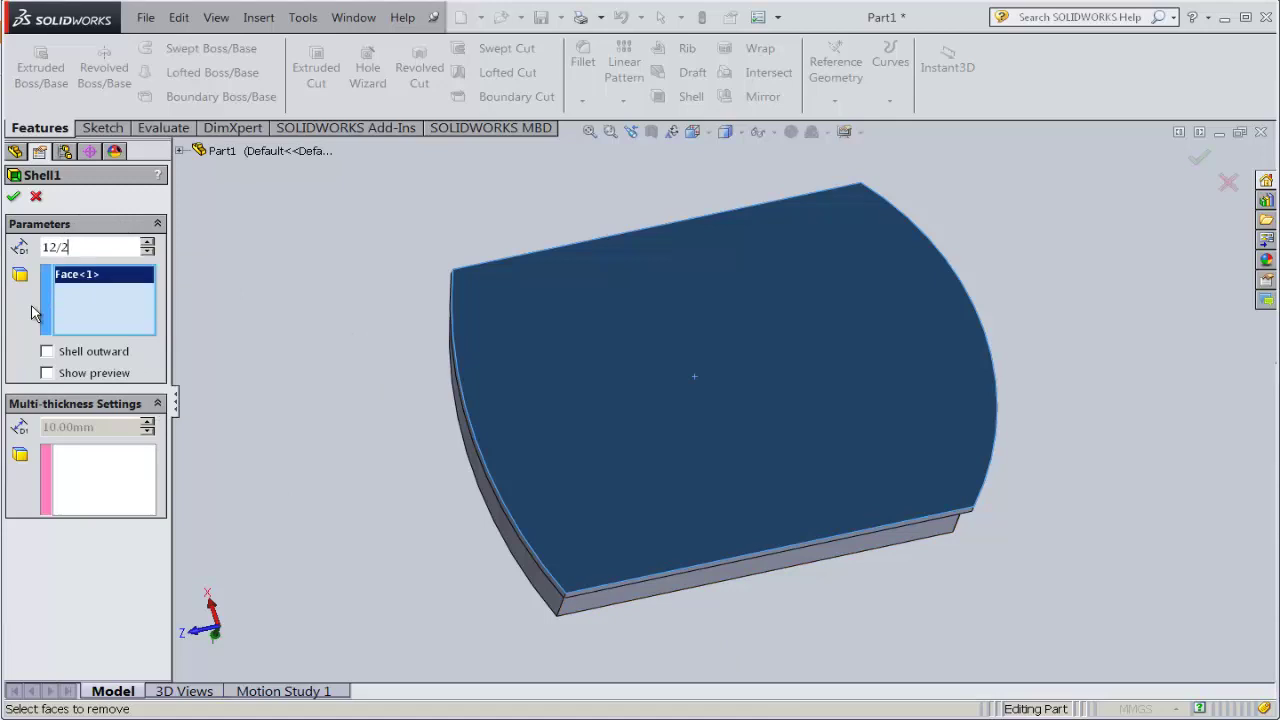
pyautogui.click(46, 373)
pyautogui.moveTo(297, 280)
pyautogui.mouseDown(button='middle')
pyautogui.moveTo(342, 334)
pyautogui.moveTo(329, 346)
pyautogui.mouseUp(button='middle')
pyautogui.moveTo(332, 346); pyautogui.dragTo(335, 347, button='middle')
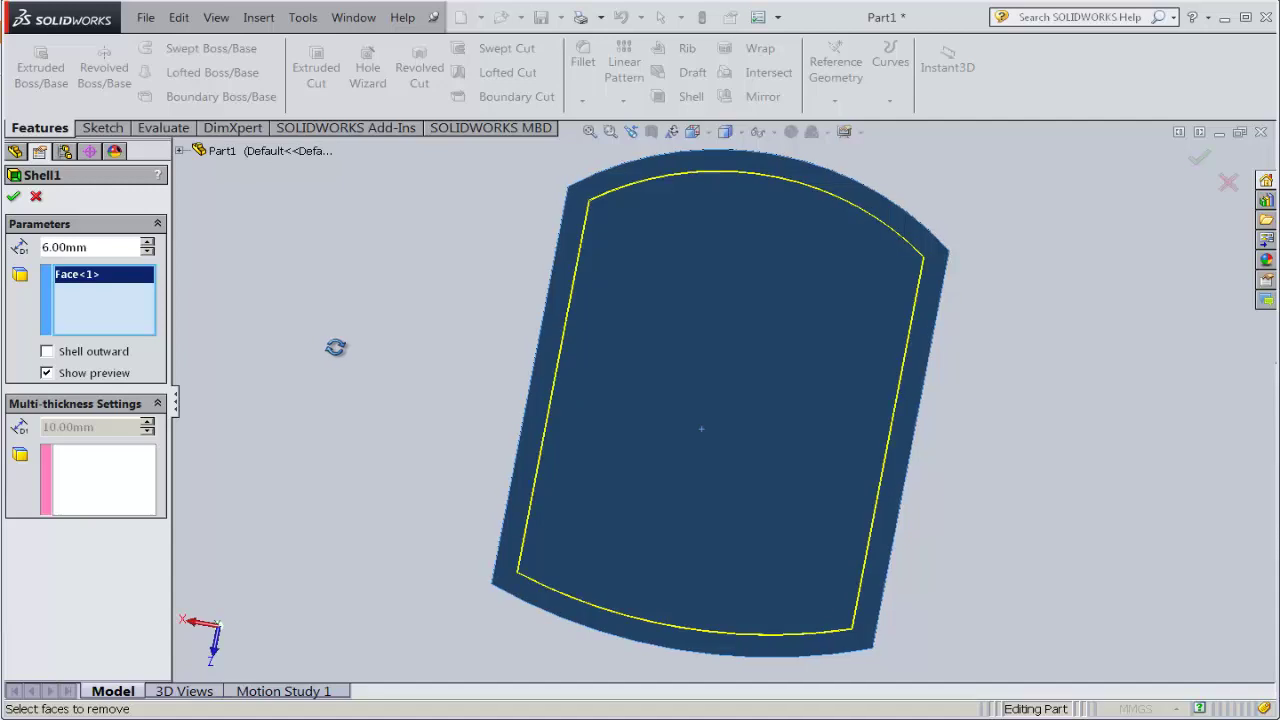
# - Confirm the 6 mm shell and view the shelled part from the Top
pyautogui.press('Return')
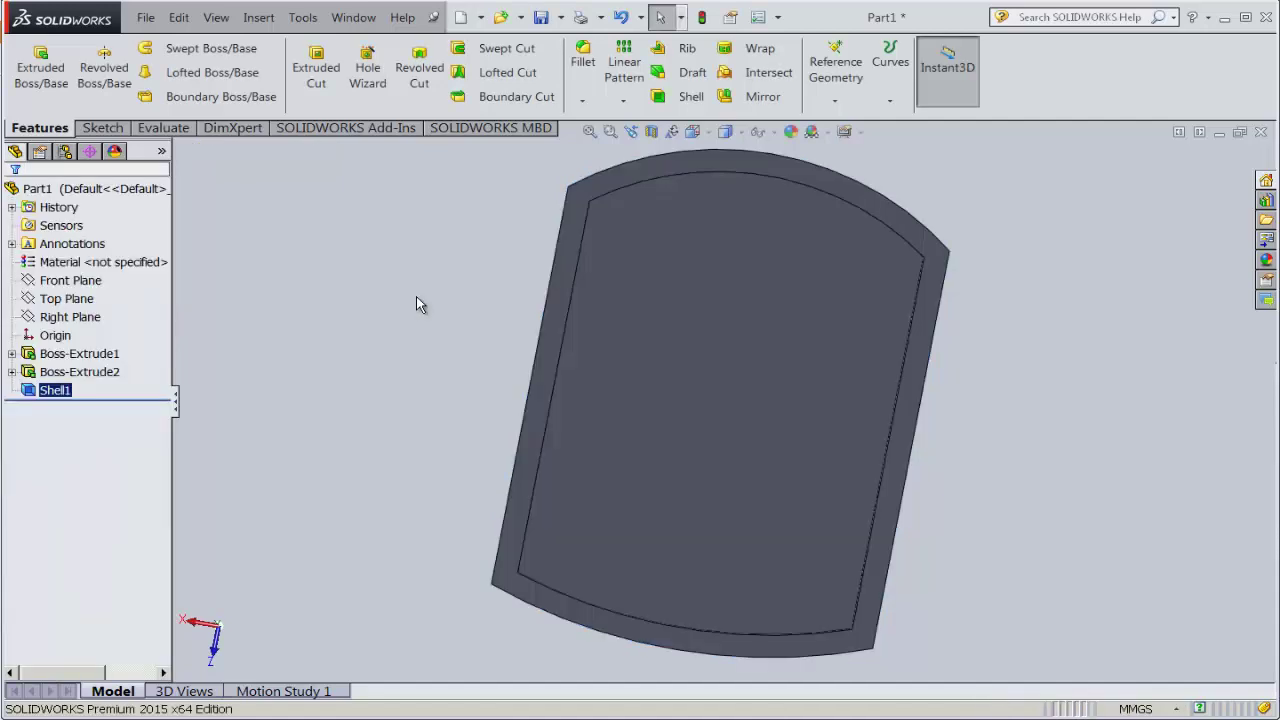
pyautogui.moveTo(406, 283)
pyautogui.mouseDown(button='middle')
pyautogui.moveTo(837, 400)
pyautogui.moveTo(657, 337)
pyautogui.moveTo(634, 294)
pyautogui.moveTo(931, 343)
pyautogui.moveTo(897, 279)
pyautogui.moveTo(649, 189)
pyautogui.moveTo(543, 180)
pyautogui.mouseUp(button='middle')
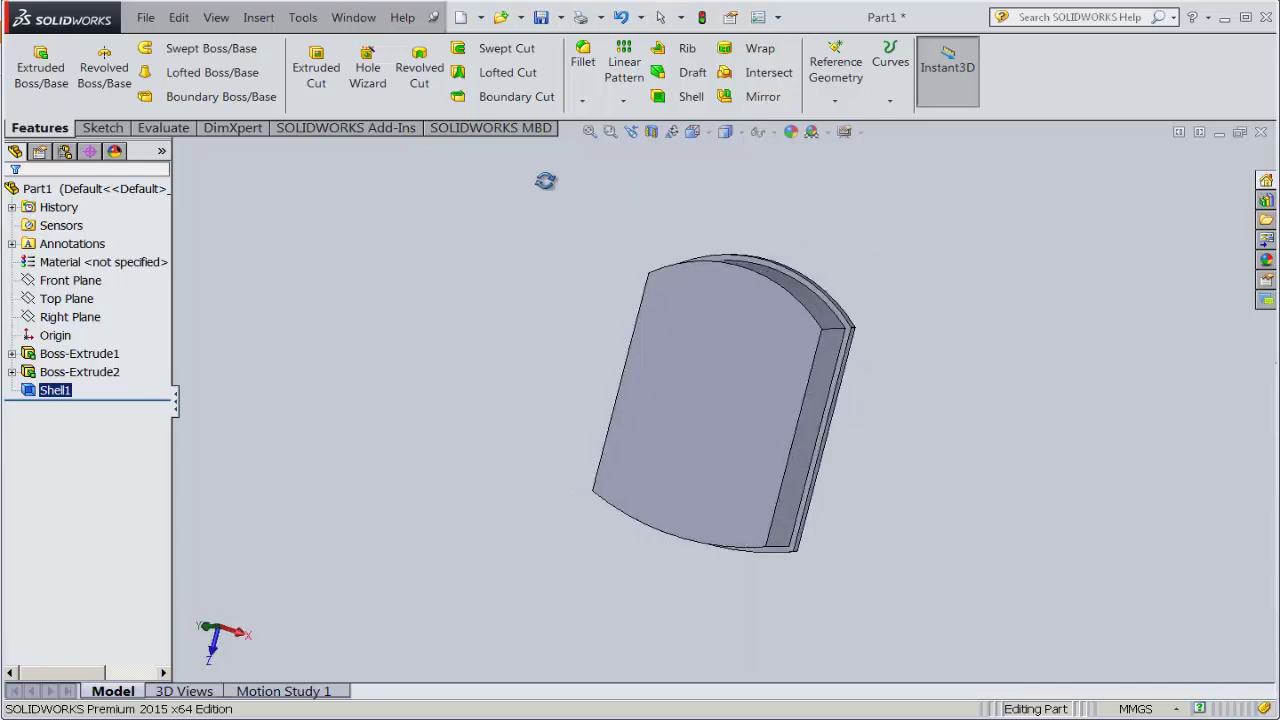
pyautogui.click(725, 132)
pyautogui.click(723, 180)
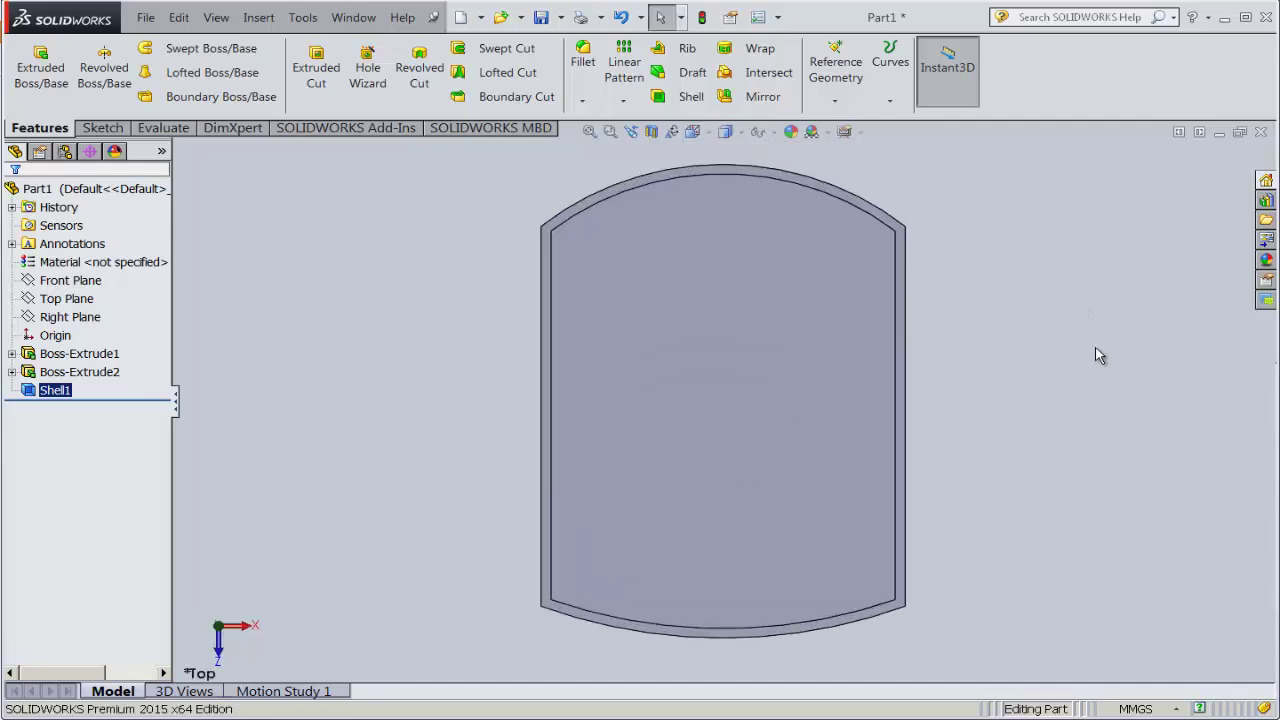
# - From the Bottom view, read the inner arc edge's 129 mm radius and switch to the PDF
pyautogui.click(692, 132)
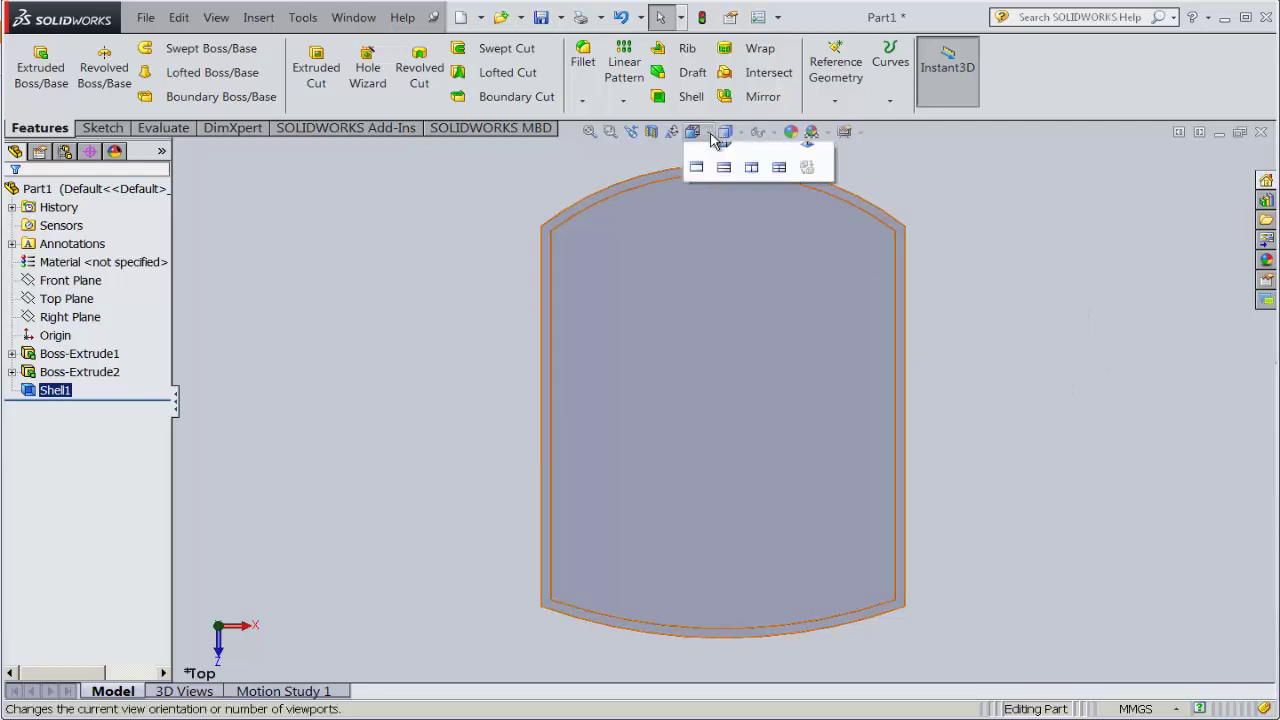
pyautogui.click(725, 243)
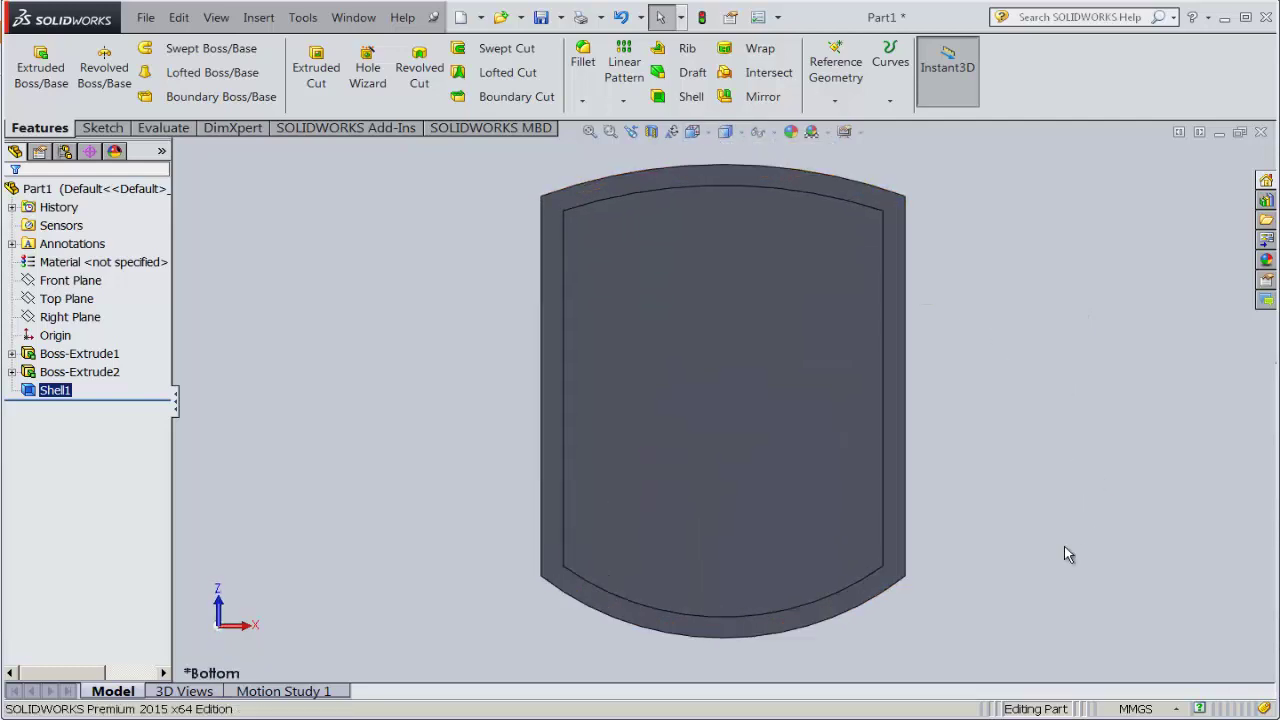
pyautogui.click(793, 614)
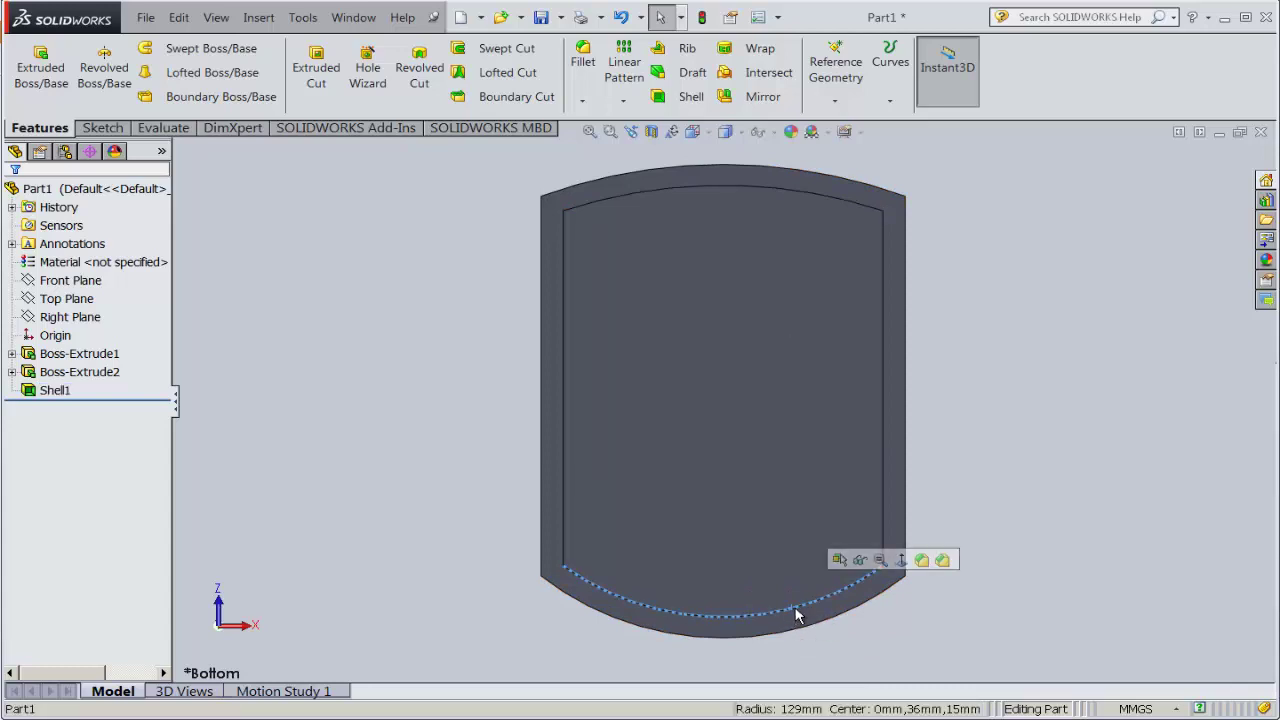
pyautogui.hotkey('alt', 'Tab')
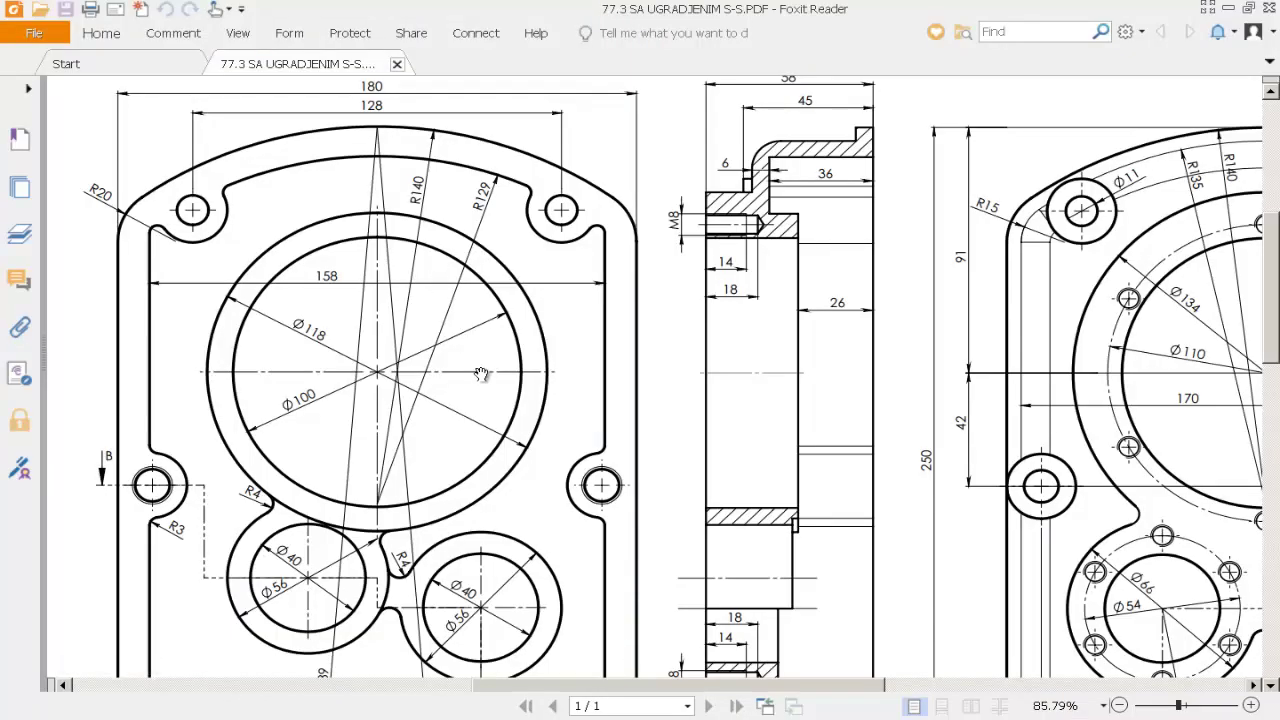
# - Center the front view and set the PDF zoom to 75%
pyautogui.moveTo(481, 374); pyautogui.dragTo(597, 325)
pyautogui.click(1103, 705)
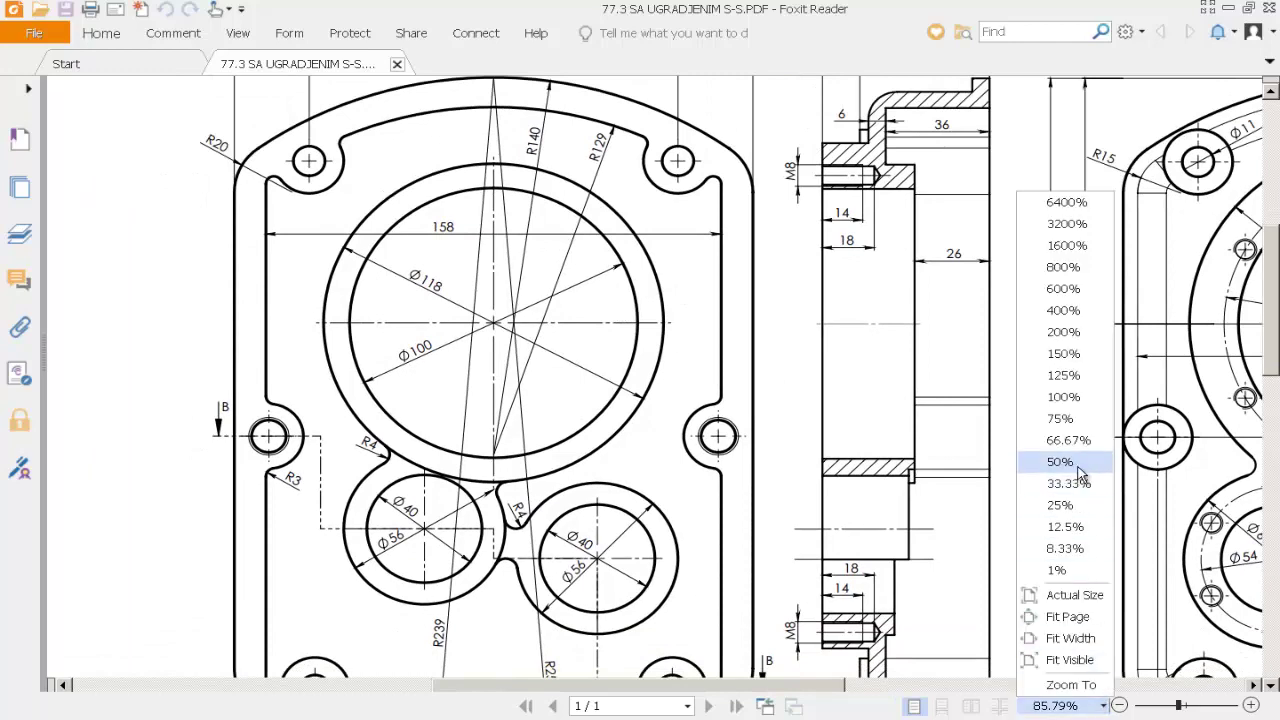
pyautogui.click(1060, 418)
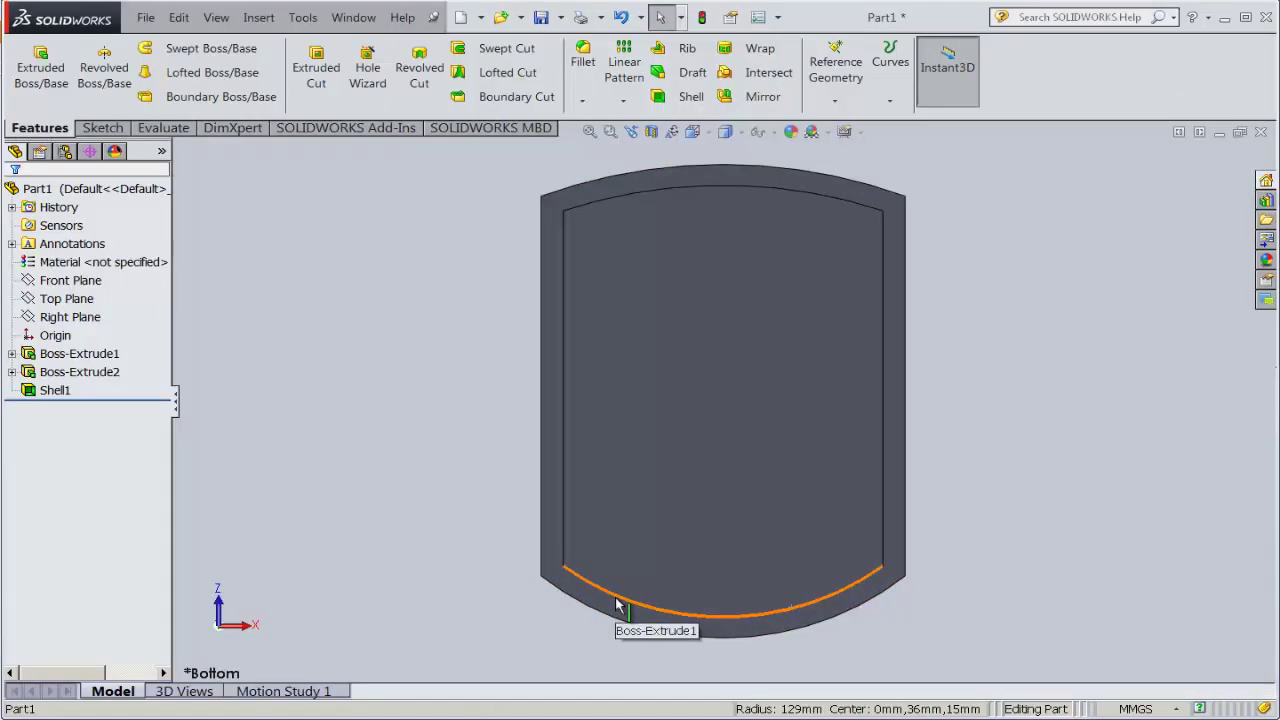
# - Orbit the shelled part and select its lower and top inner arc edges to check their radii
pyautogui.click(617, 605)
pyautogui.moveTo(437, 346)
pyautogui.mouseDown(button='middle')
pyautogui.moveTo(673, 655)
pyautogui.moveTo(543, 674)
pyautogui.mouseUp(button='middle')
pyautogui.moveTo(606, 206)
pyautogui.mouseDown(button='middle')
pyautogui.moveTo(543, 503)
pyautogui.moveTo(565, 589)
pyautogui.moveTo(564, 551)
pyautogui.mouseUp(button='middle')
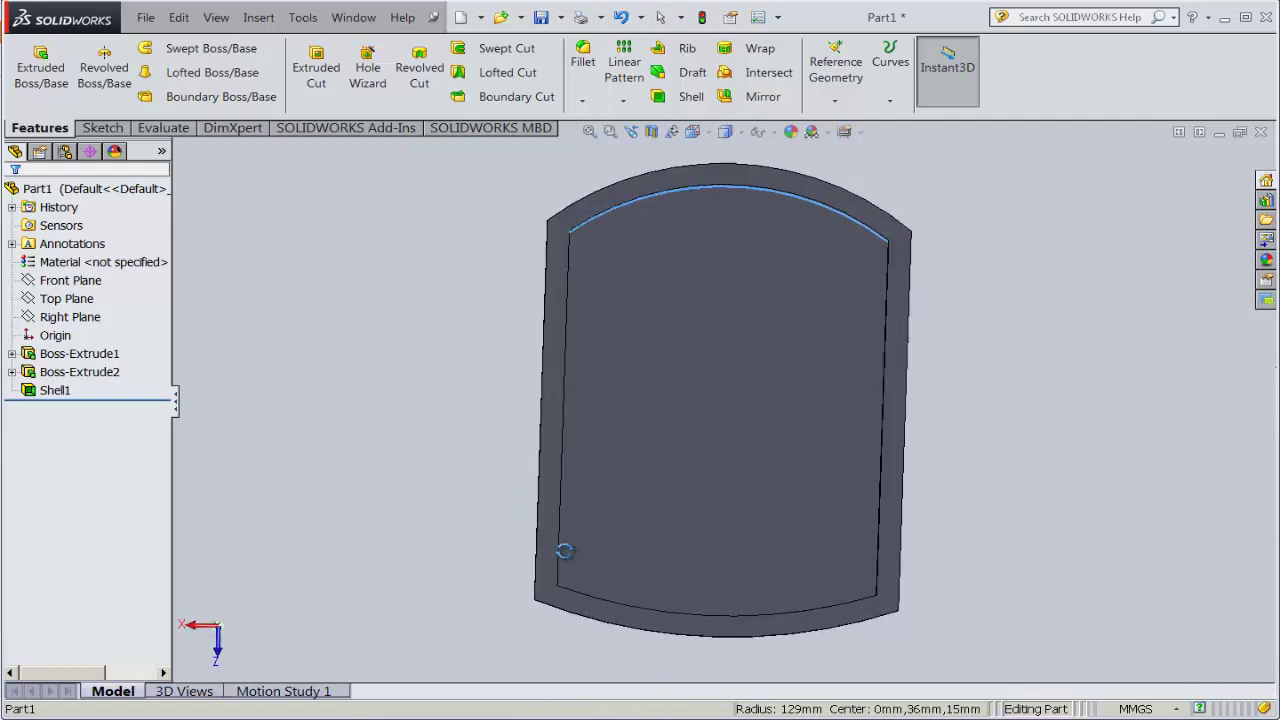
pyautogui.click(443, 386)
pyautogui.moveTo(401, 378); pyautogui.dragTo(408, 297, button='middle')
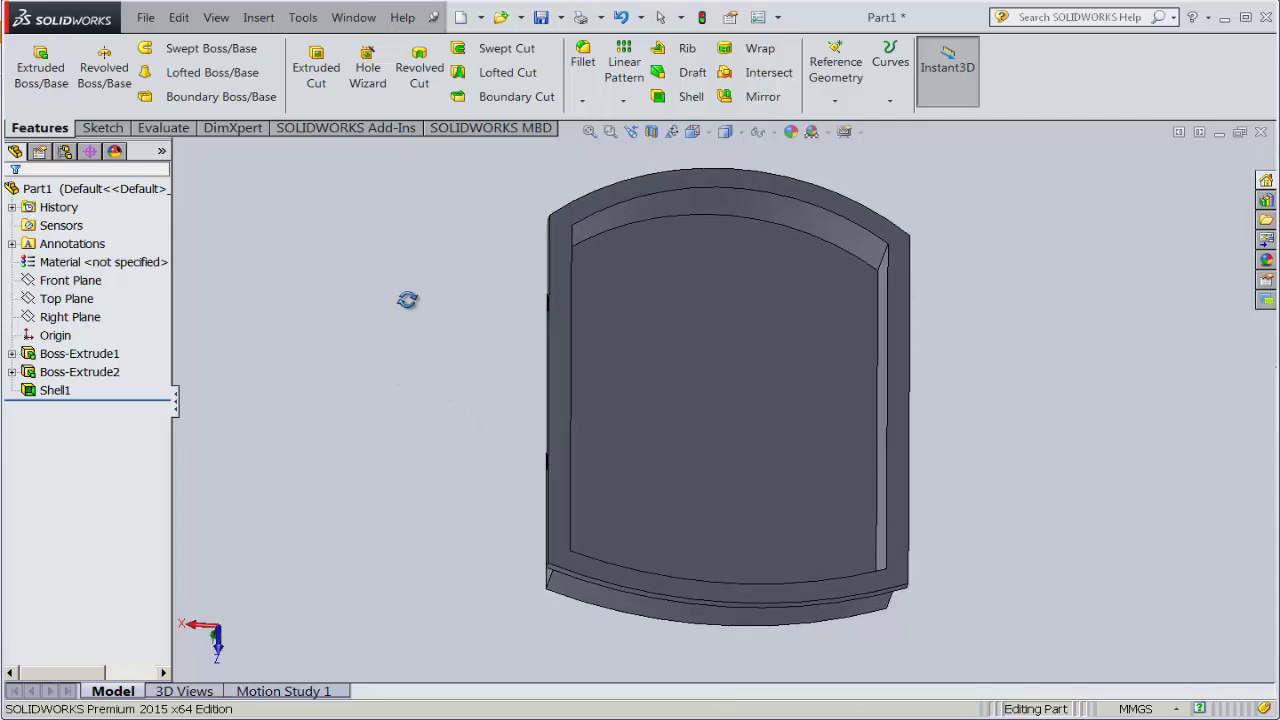
pyautogui.click(774, 204)
pyautogui.moveTo(963, 171)
pyautogui.mouseDown(button='middle')
pyautogui.moveTo(920, 284)
pyautogui.moveTo(800, 222)
pyautogui.moveTo(991, 383)
pyautogui.mouseUp(button='middle')
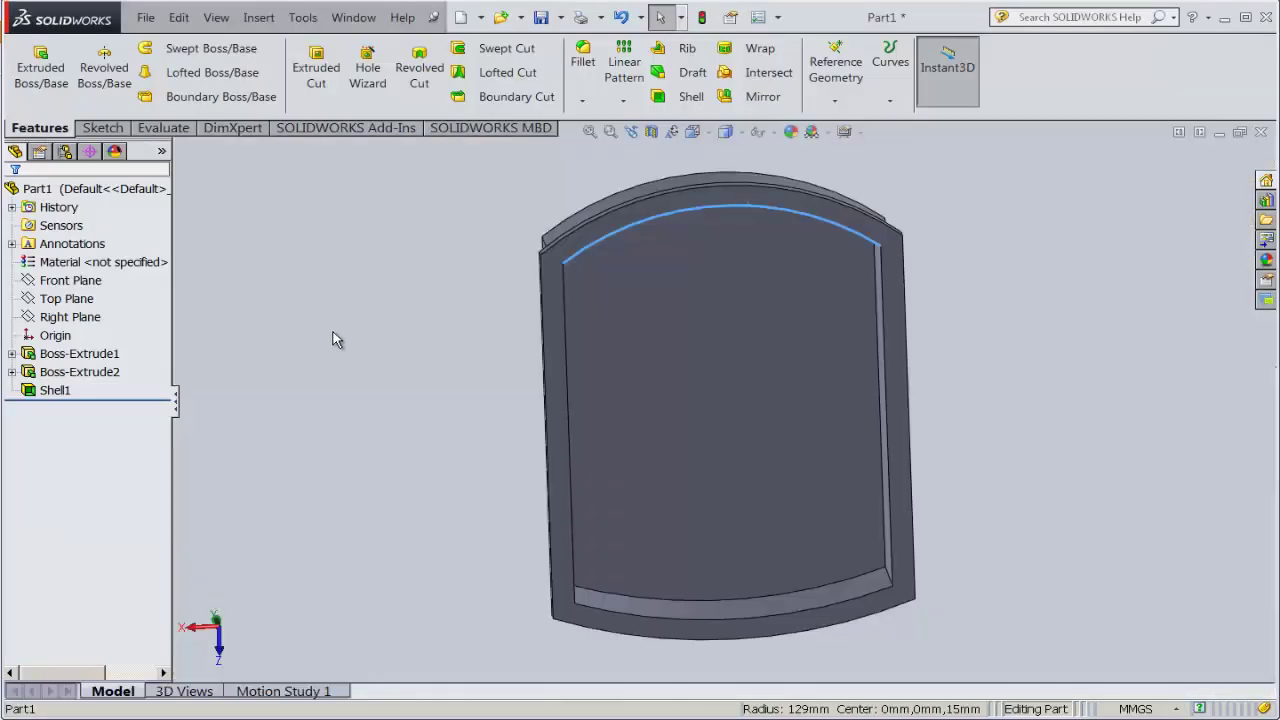
pyautogui.moveTo(334, 340)
pyautogui.mouseDown(button='middle')
pyautogui.moveTo(380, 271)
pyautogui.moveTo(359, 292)
pyautogui.moveTo(386, 291)
pyautogui.moveTo(410, 313)
pyautogui.mouseUp(button='middle')
pyautogui.click(410, 313)
# - Snap to the Top view, orbit away, and bring up the View Selector cube
pyautogui.click(724, 131)
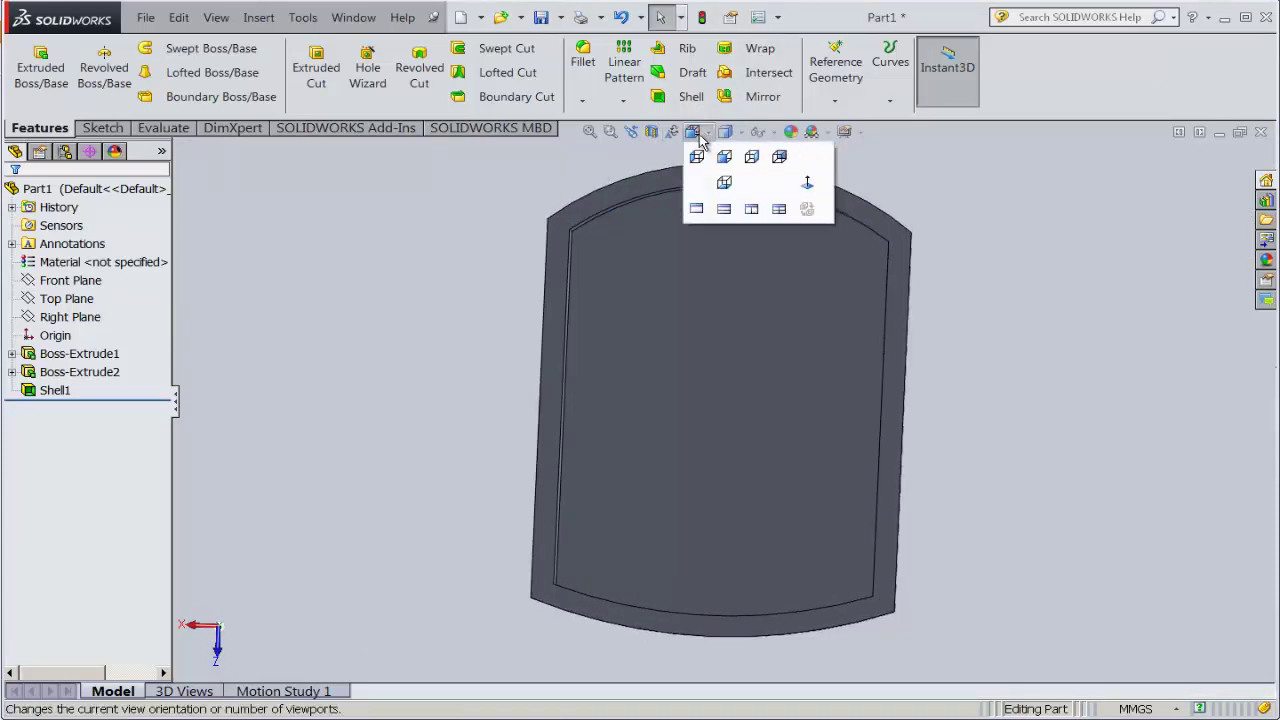
pyautogui.click(719, 171)
pyautogui.moveTo(882, 318)
pyautogui.mouseDown(button='middle')
pyautogui.moveTo(914, 346)
pyautogui.moveTo(668, 337)
pyautogui.mouseUp(button='middle')
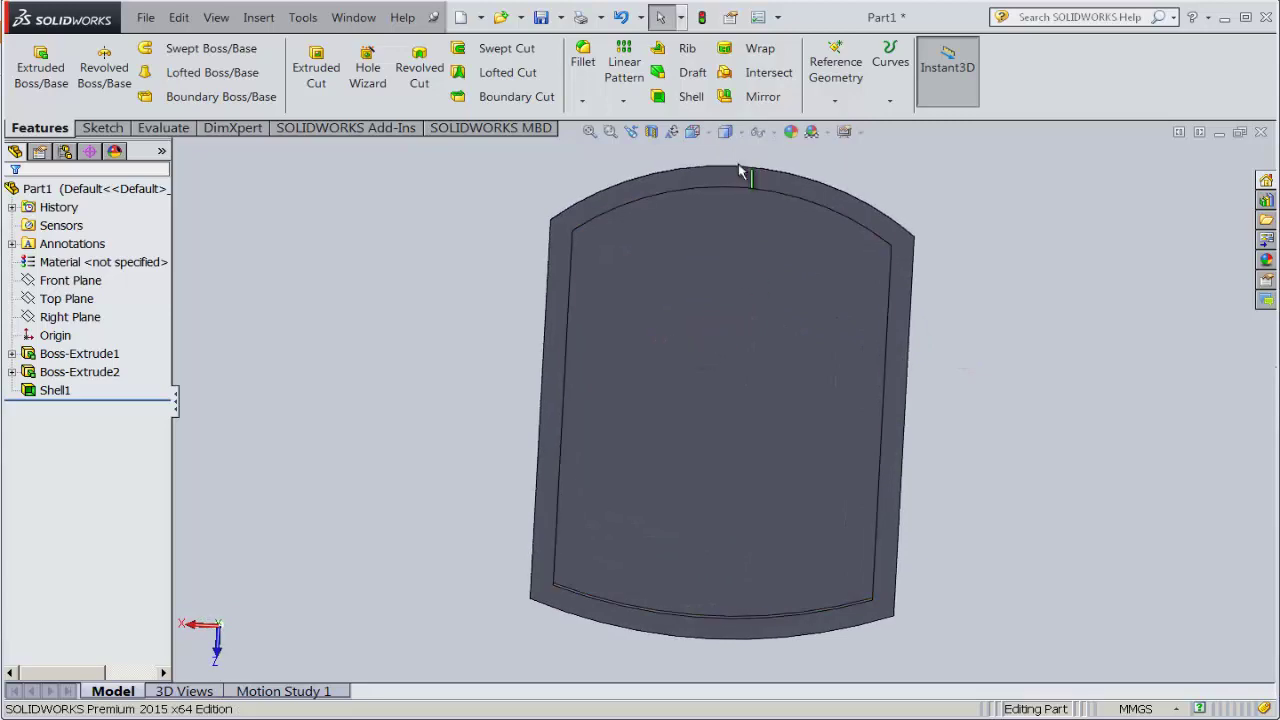
pyautogui.click(707, 134)
pyautogui.moveTo(692, 132)
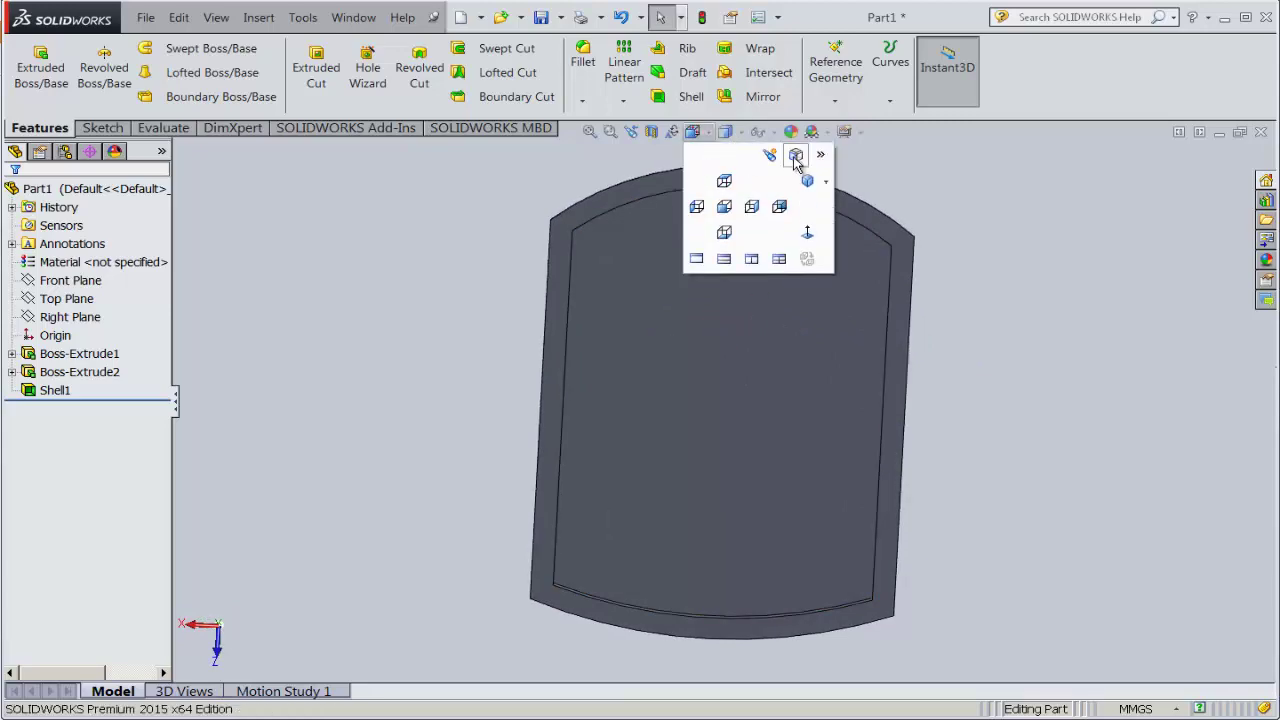
pyautogui.click(795, 158)
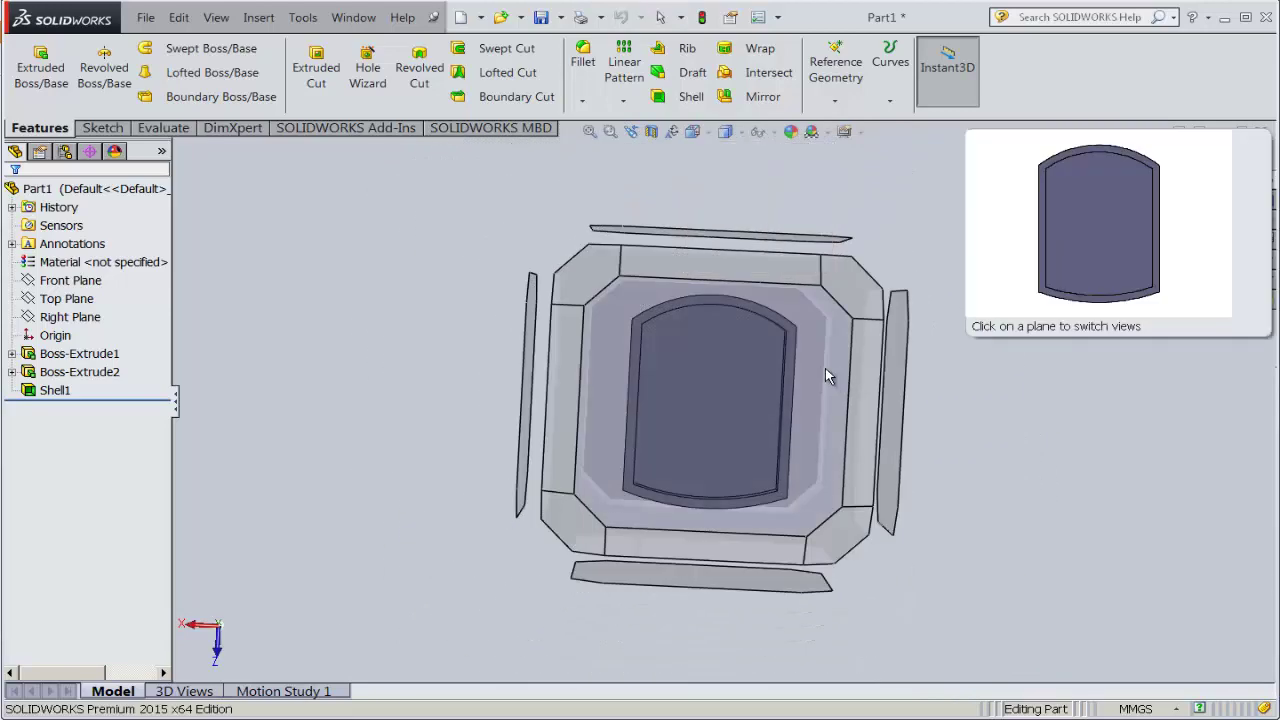
# - Turn the view normal to the part's face and save it as named view 'I View'
pyautogui.click(825, 368)
pyautogui.click(709, 138)
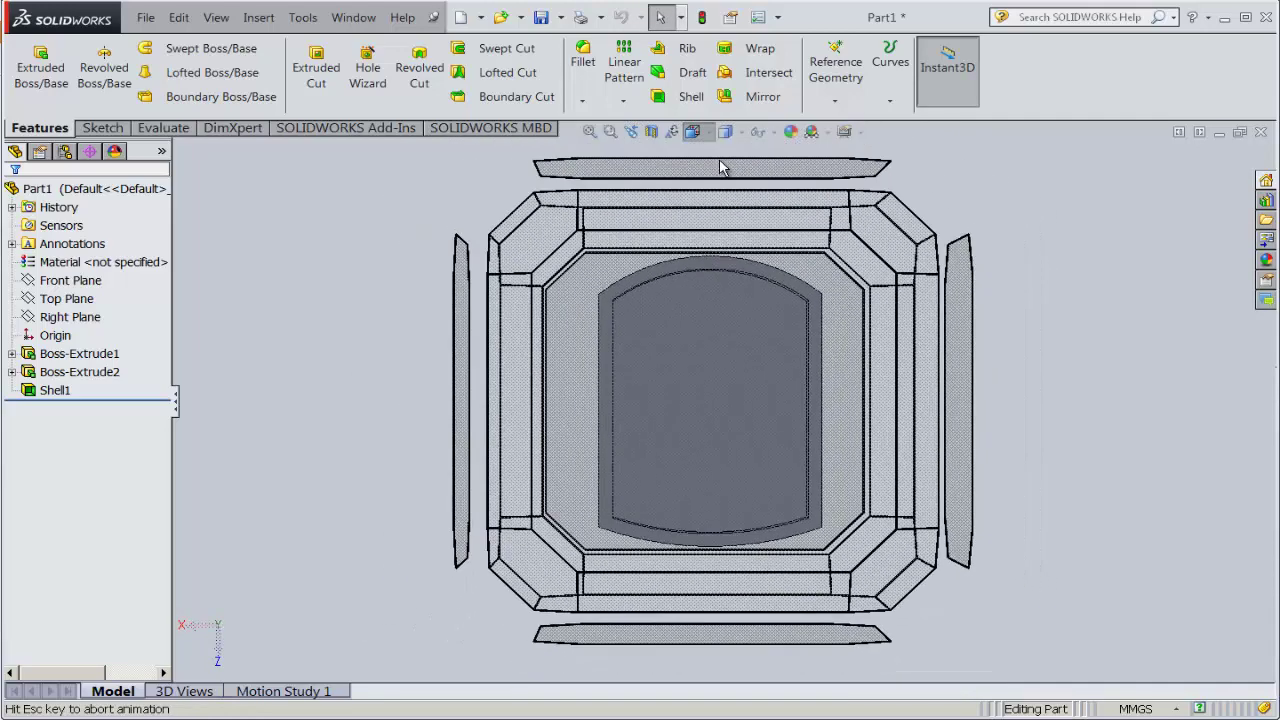
pyautogui.click(762, 158)
pyautogui.write('I View')
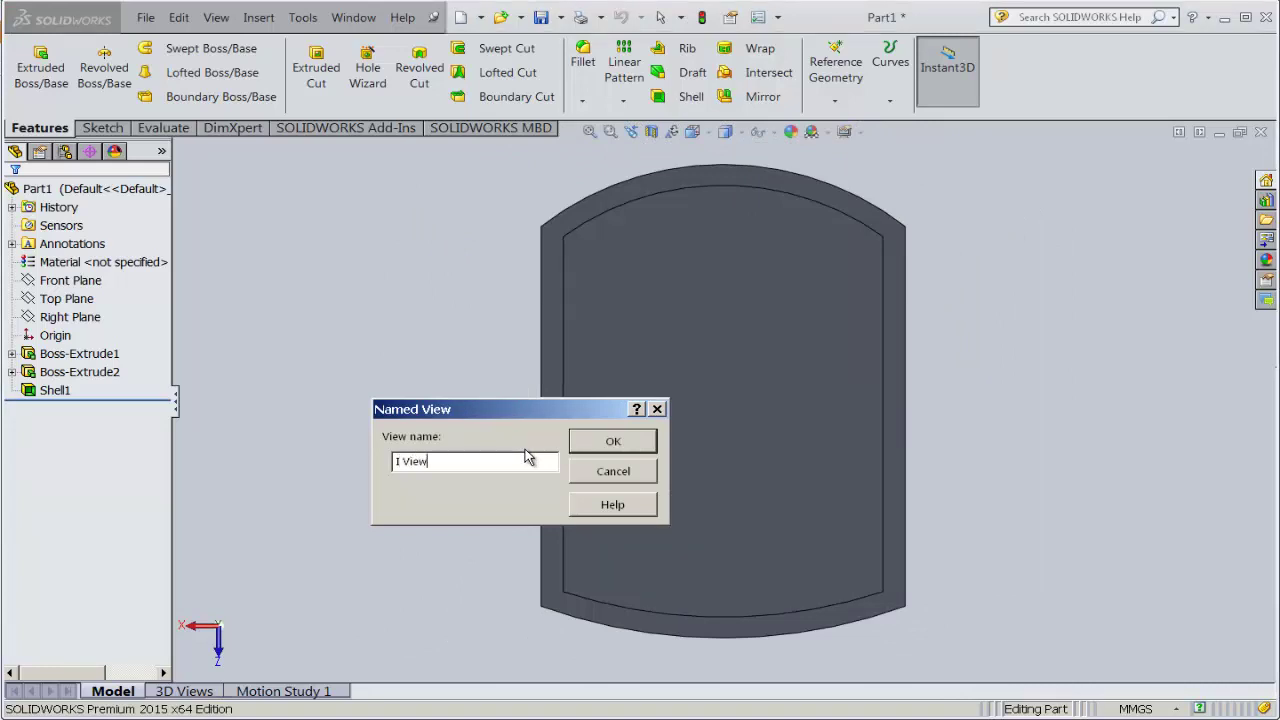
pyautogui.click(625, 443)
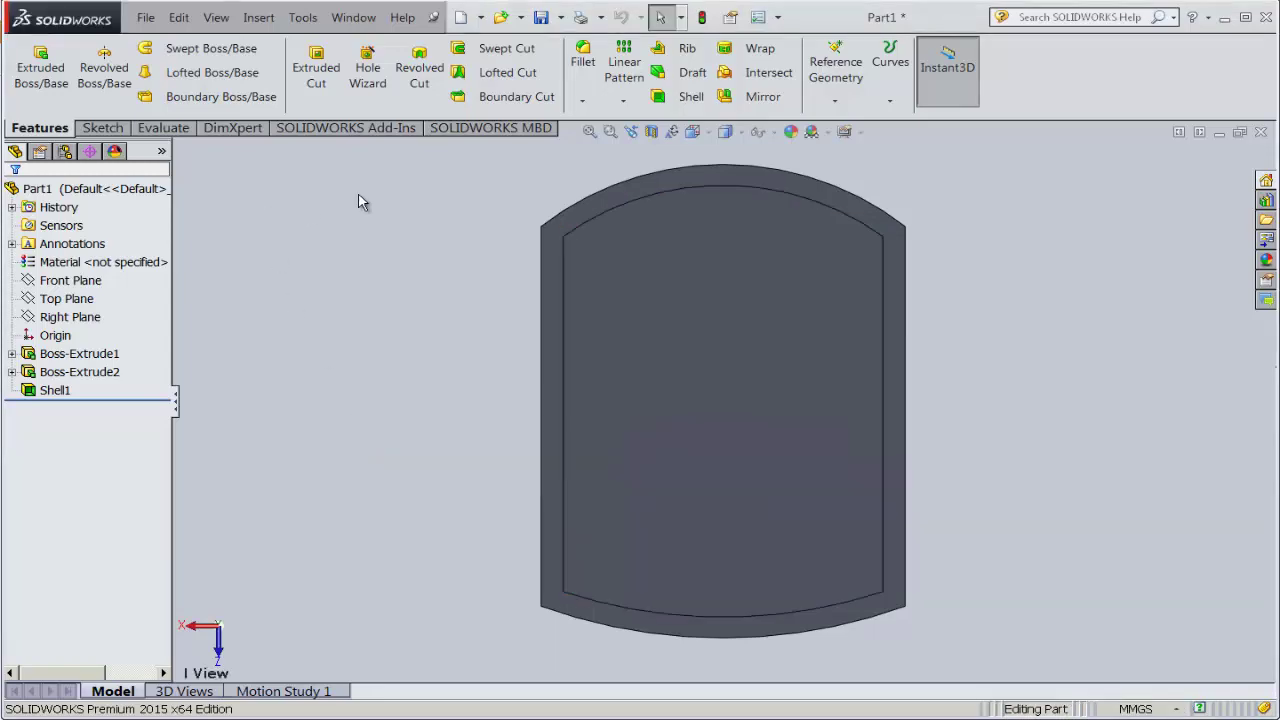
# - Switch between a standard face-on view and a tilted 3D orbit of the part
pyautogui.click(693, 132)
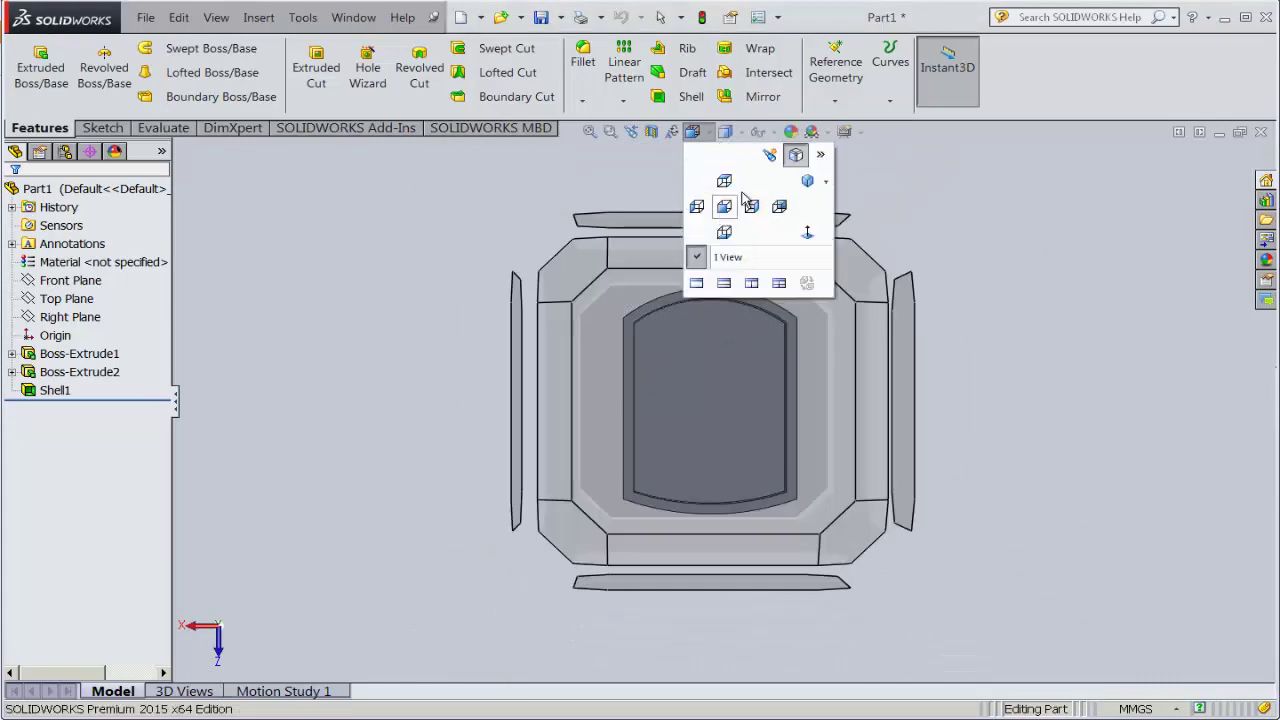
pyautogui.click(795, 158)
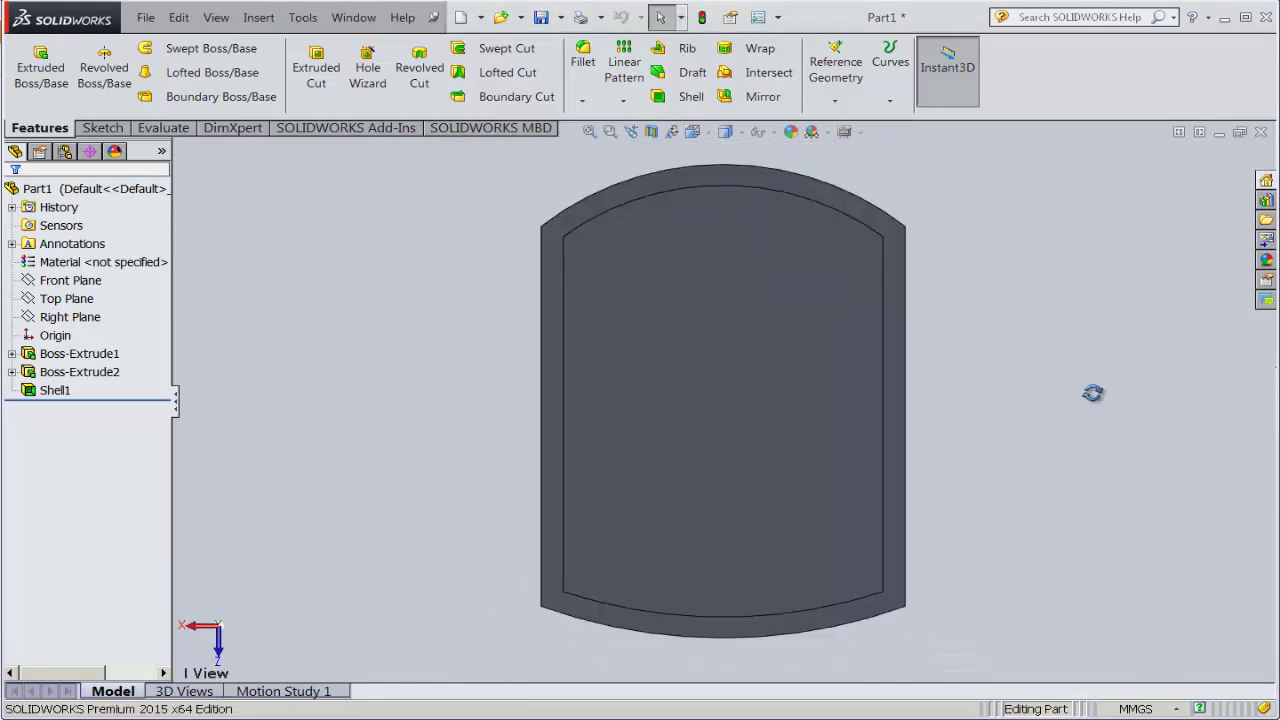
pyautogui.moveTo(1093, 393)
pyautogui.mouseDown(button='middle')
pyautogui.moveTo(702, 409)
pyautogui.moveTo(608, 457)
pyautogui.moveTo(657, 180)
pyautogui.mouseUp(button='middle')
pyautogui.click(693, 132)
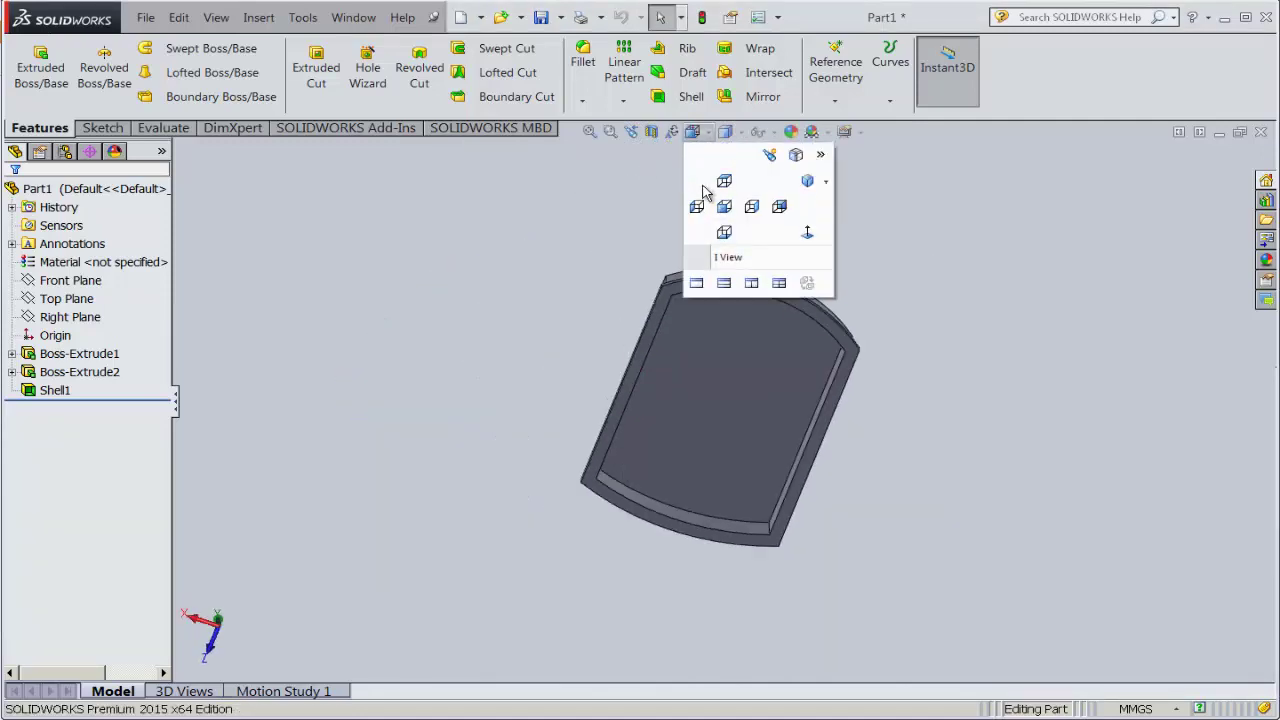
pyautogui.click(771, 259)
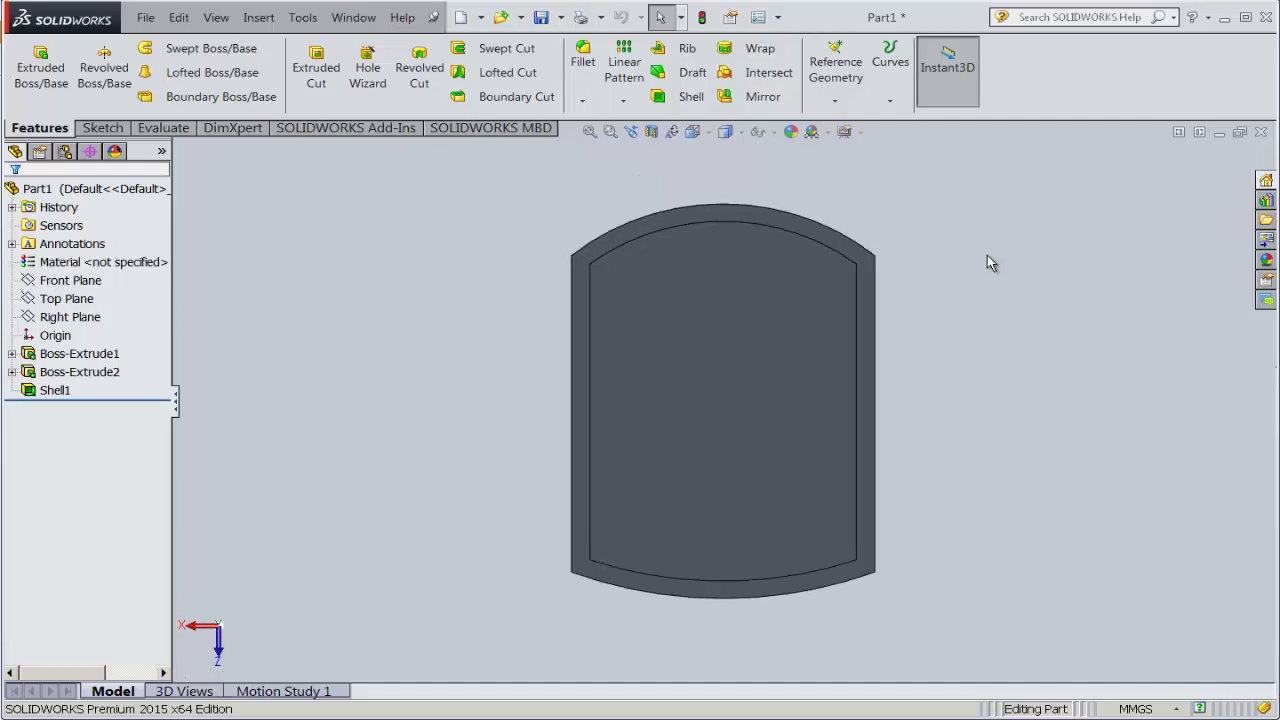
# - Check the PDF drawing again, orbit into the shelled cavity, and open the Reference Geometry list
pyautogui.moveTo(987, 255)
pyautogui.mouseDown(button='middle')
pyautogui.moveTo(907, 366)
pyautogui.moveTo(508, 280)
pyautogui.moveTo(691, 394)
pyautogui.moveTo(658, 289)
pyautogui.mouseUp(button='middle')
pyautogui.hotkey('alt', 'Tab')
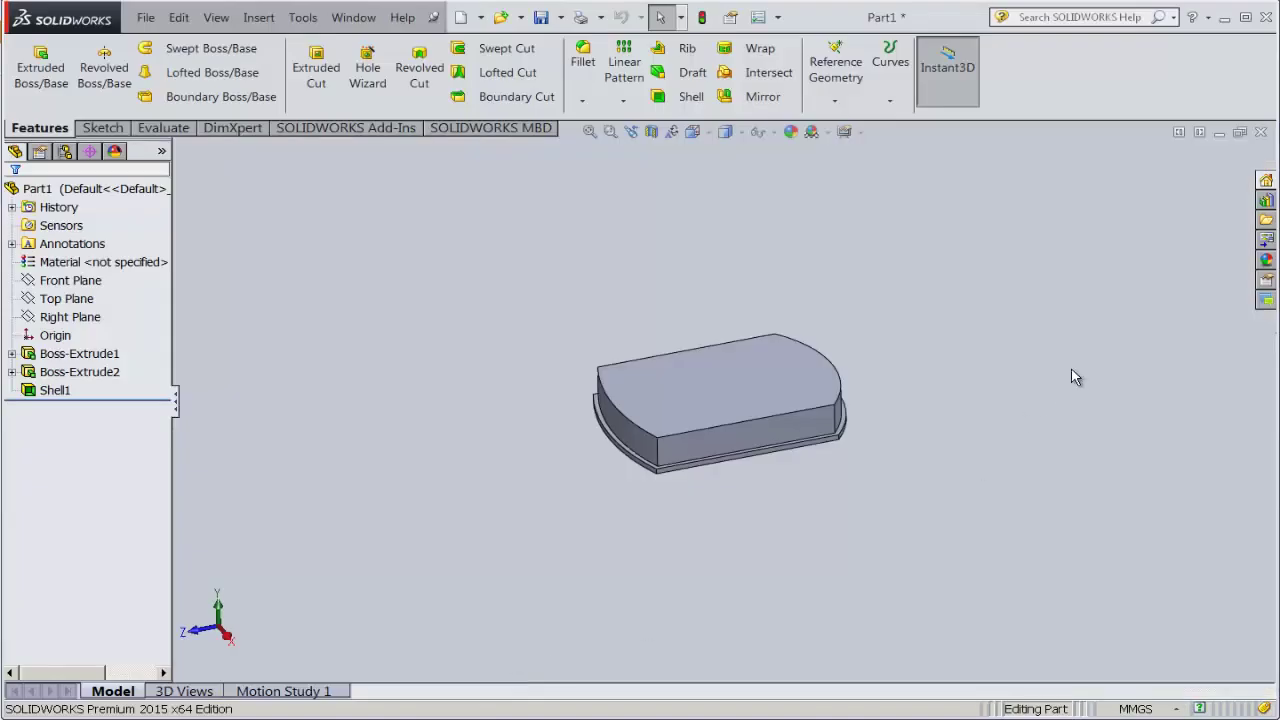
pyautogui.moveTo(831, 481); pyautogui.dragTo(777, 252, button='middle')
pyautogui.scroll(-5, 795, 283)
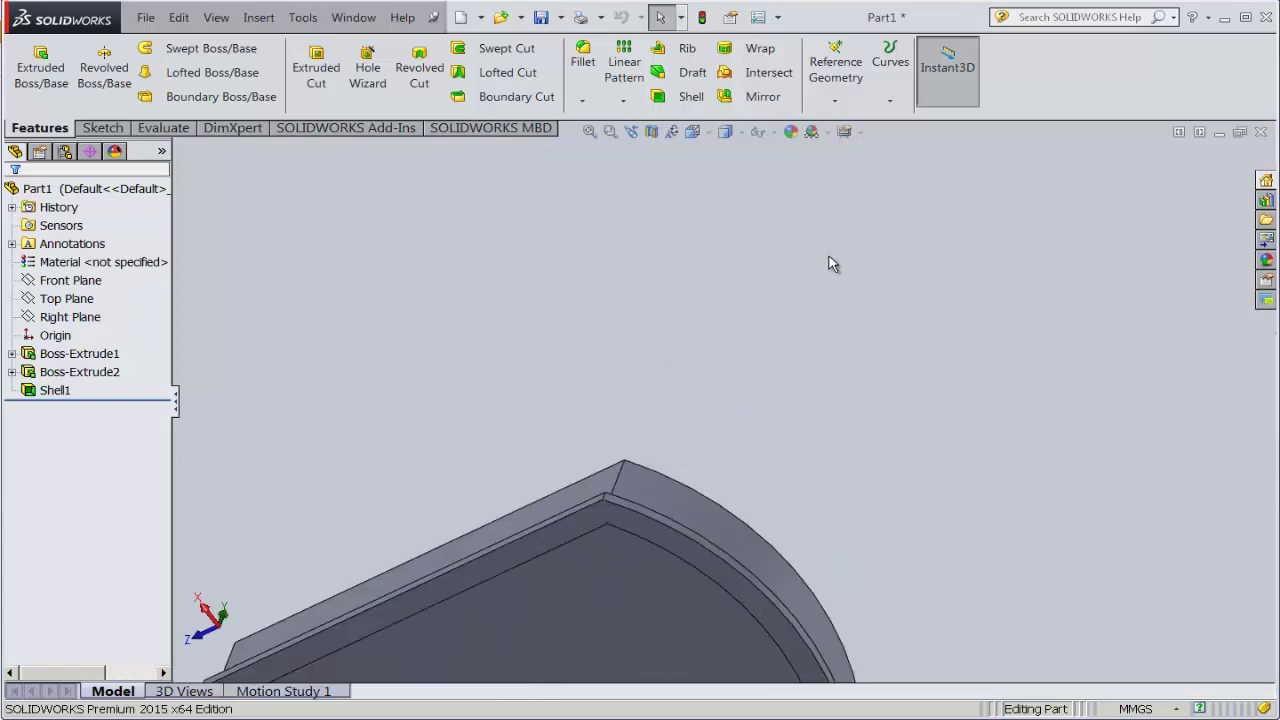
pyautogui.click(836, 101)
# - Start a new reference plane using the shell's face as the first reference
pyautogui.click(848, 119)
pyautogui.scroll(3, 857, 284)
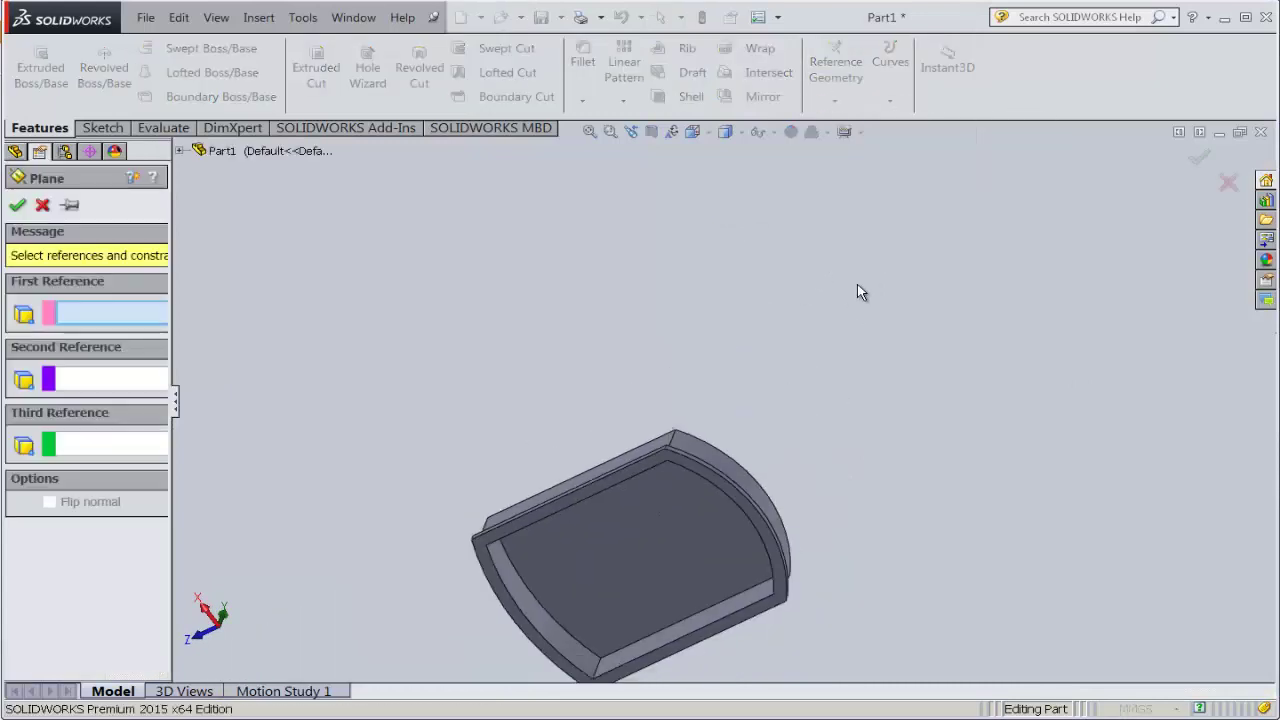
pyautogui.scroll(2, 716, 501)
pyautogui.scroll(-3, 686, 408)
pyautogui.scroll(-2, 700, 355)
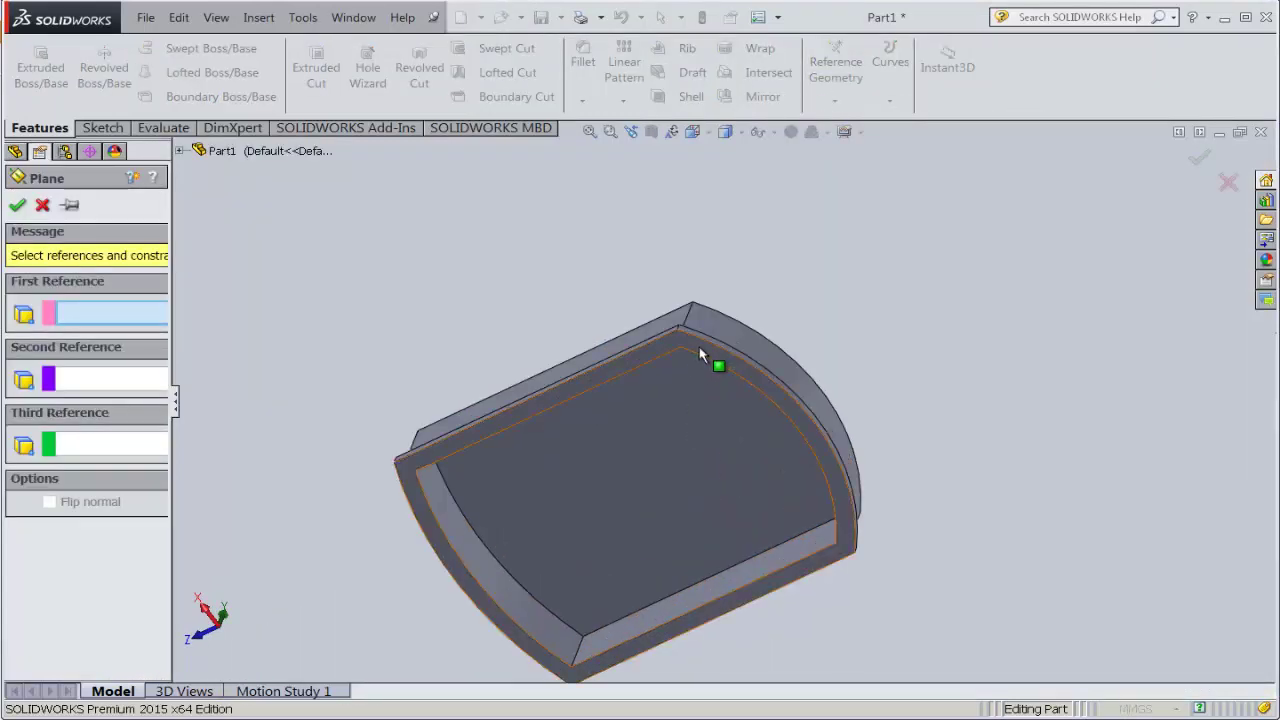
pyautogui.click(700, 355)
pyautogui.scroll(3, 366, 246)
pyautogui.moveTo(366, 246)
pyautogui.mouseDown(button='middle')
pyautogui.moveTo(569, 360)
pyautogui.moveTo(526, 425)
pyautogui.moveTo(514, 405)
pyautogui.mouseUp(button='middle')
pyautogui.scroll(-4, 997, 517)
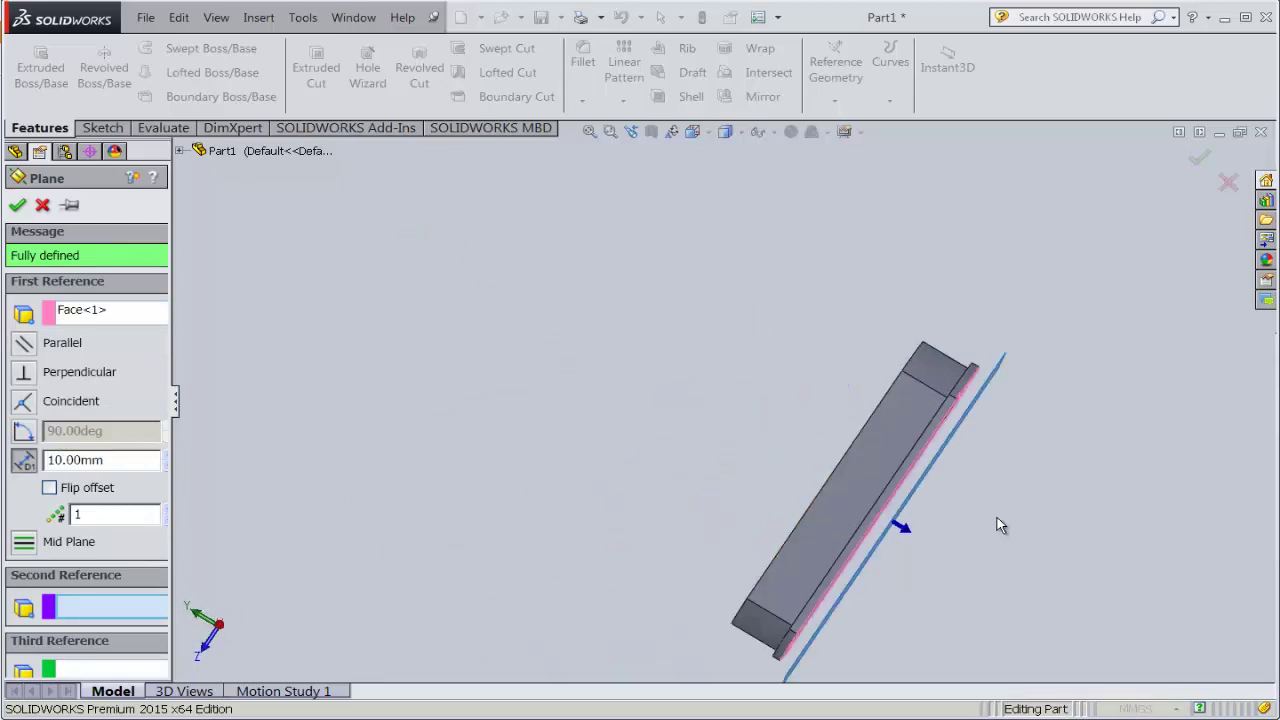
pyautogui.scroll(-1, 997, 517)
# - Set the plane offset to 58 mm on the flipped side and confirm Plane1
pyautogui.moveTo(138, 460); pyautogui.dragTo(43, 467)
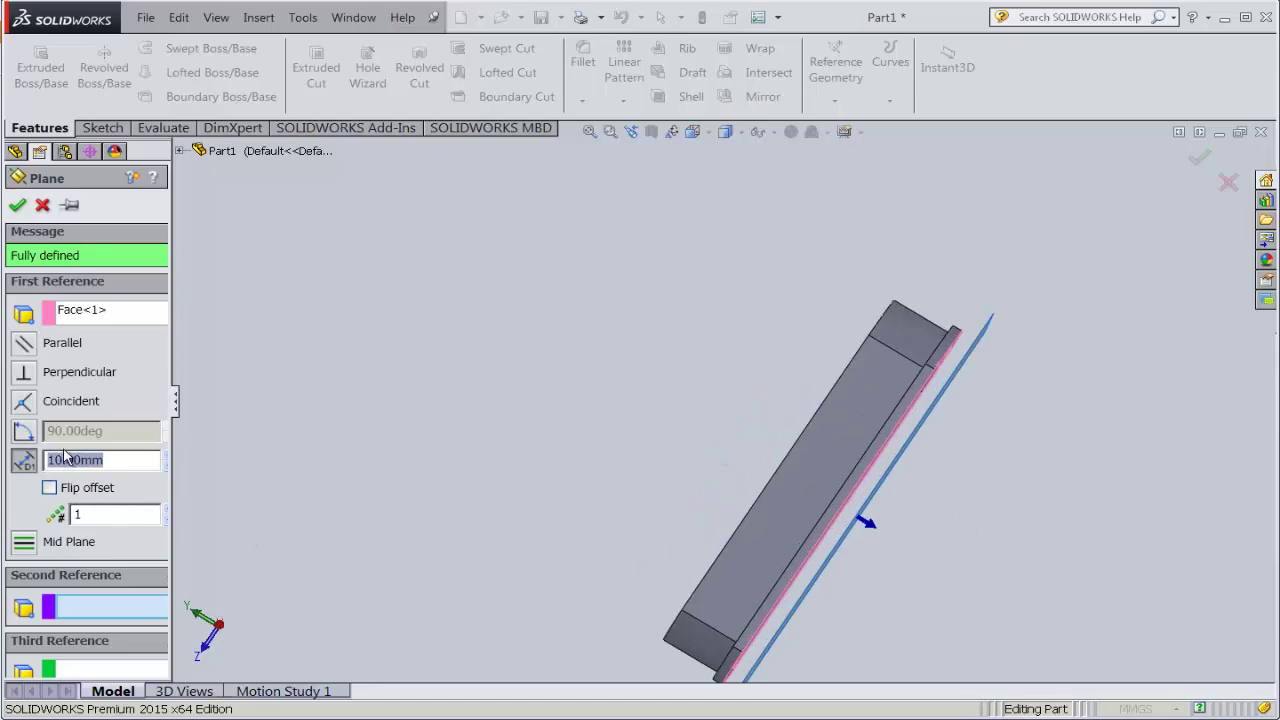
pyautogui.write('58')
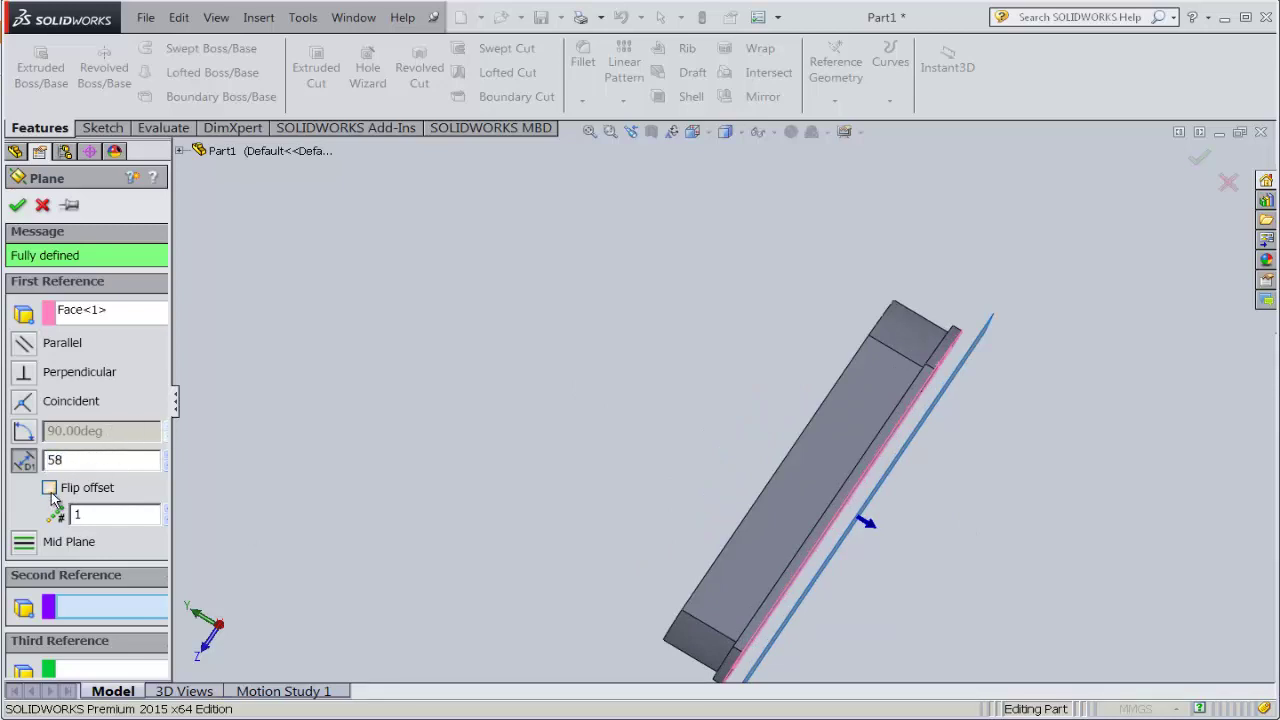
pyautogui.click(49, 488)
pyautogui.scroll(3, 500, 403)
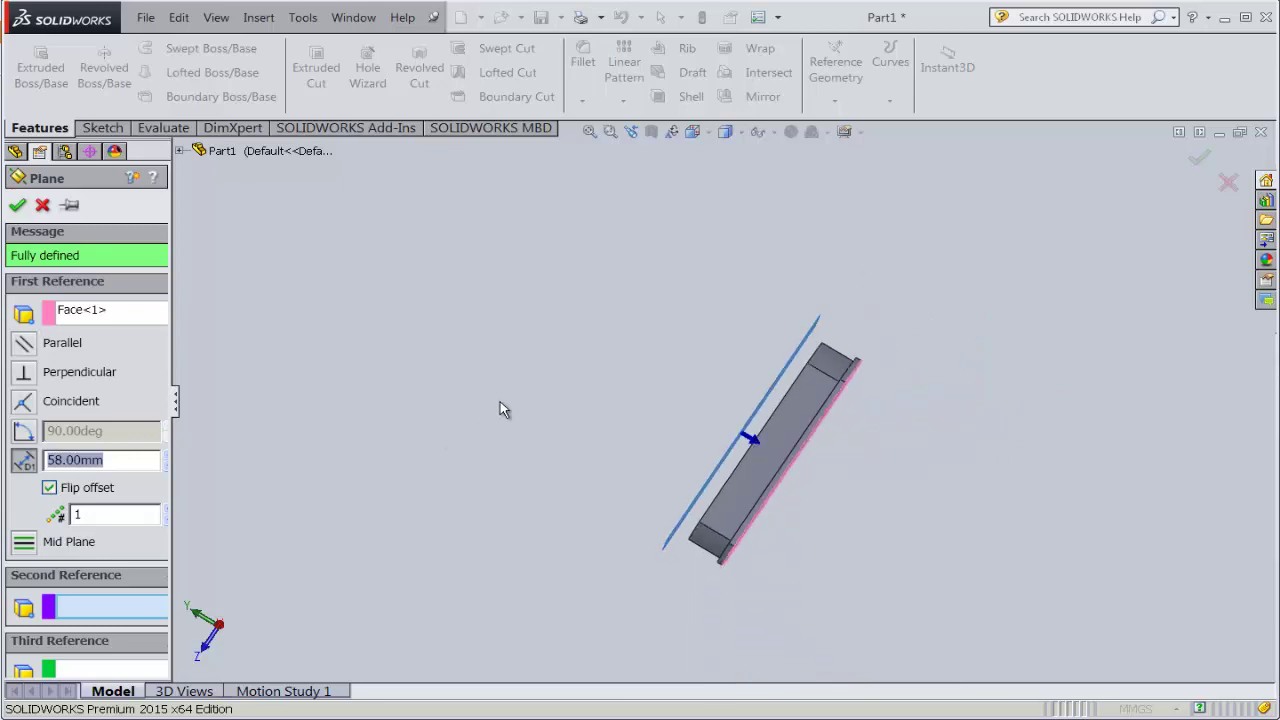
pyautogui.moveTo(503, 410)
pyautogui.mouseDown(button='middle')
pyautogui.moveTo(606, 346)
pyautogui.moveTo(571, 386)
pyautogui.moveTo(600, 366)
pyautogui.moveTo(604, 376)
pyautogui.mouseUp(button='middle')
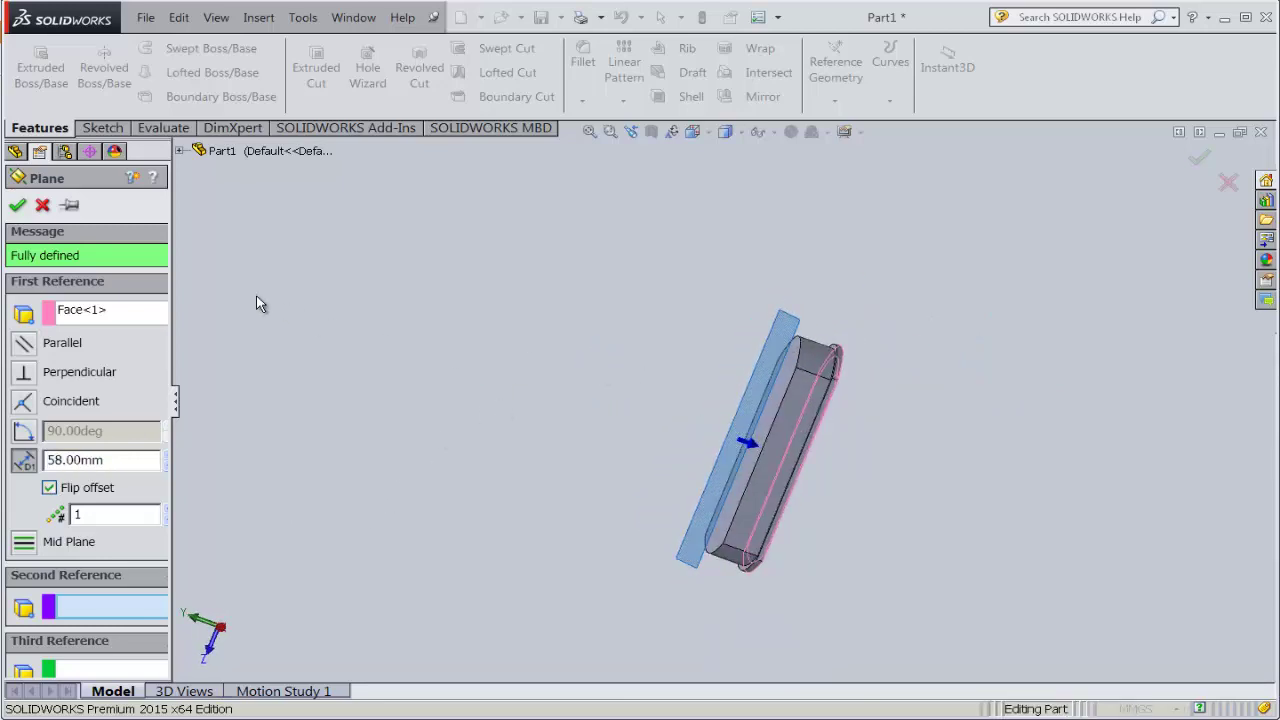
pyautogui.click(17, 205)
pyautogui.moveTo(516, 311)
pyautogui.mouseDown(button='middle')
pyautogui.moveTo(534, 300)
pyautogui.moveTo(660, 378)
pyautogui.moveTo(600, 329)
pyautogui.moveTo(669, 394)
pyautogui.mouseUp(button='middle')
pyautogui.scroll(-3, 740, 386)
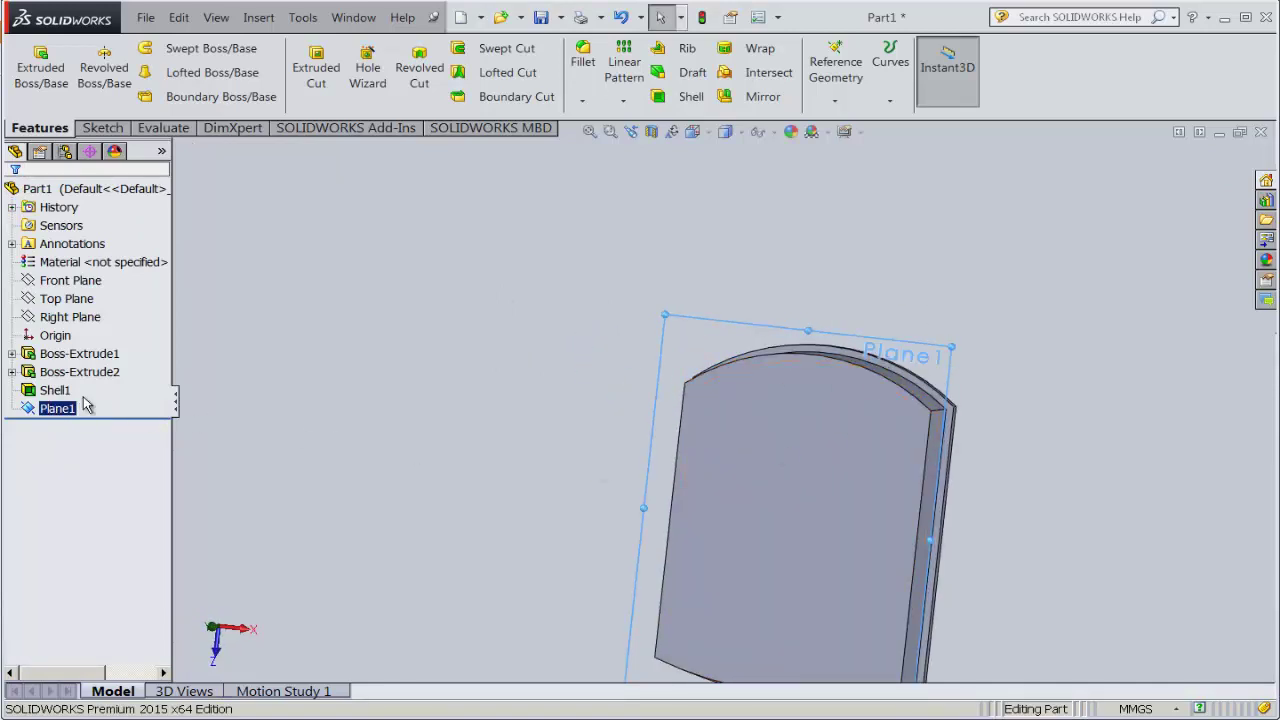
# - Start a new sketch on Plane1 and hide Plane1
pyautogui.click(102, 128)
pyautogui.click(31, 62)
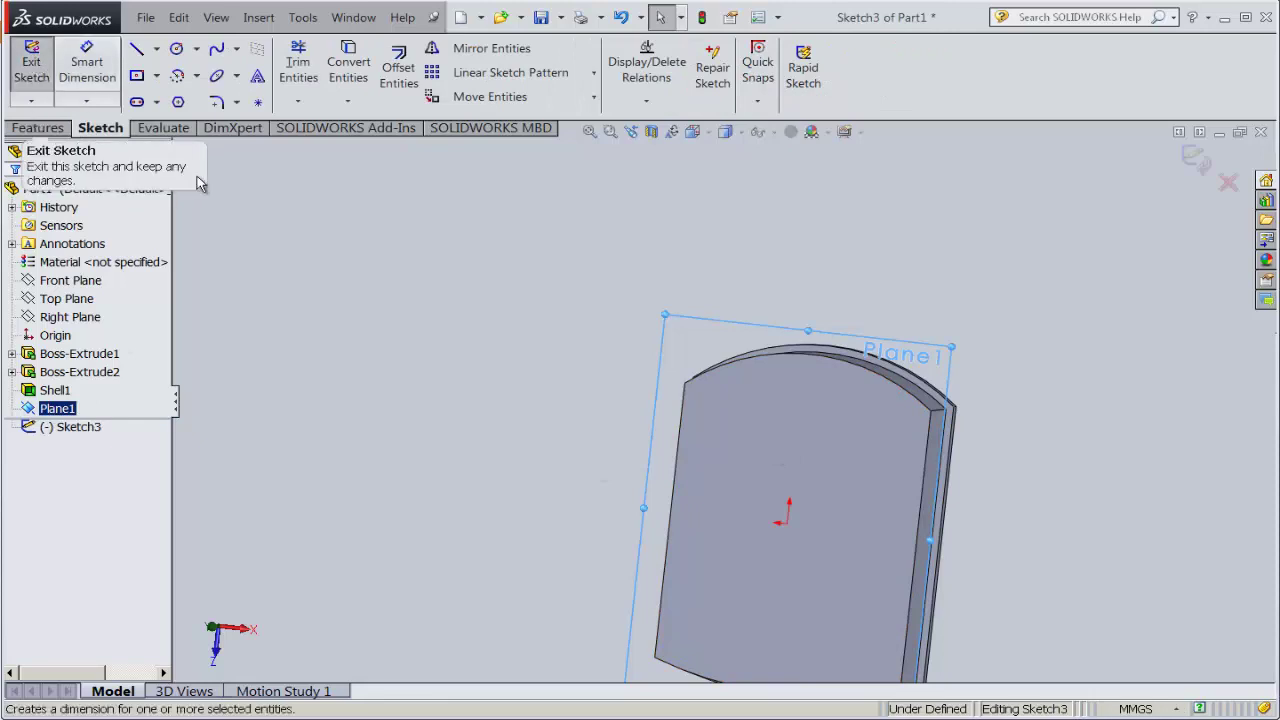
pyautogui.rightClick(53, 412)
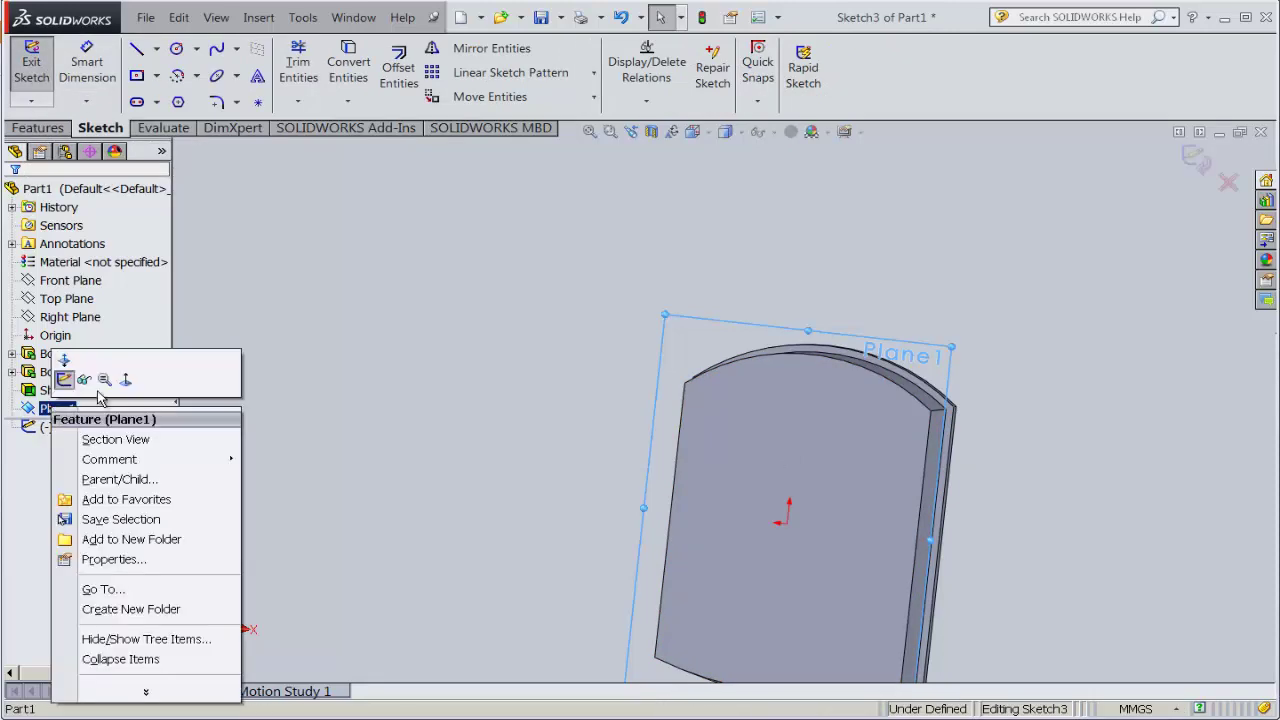
pyautogui.click(63, 372)
pyautogui.scroll(-2, 547, 302)
pyautogui.scroll(-2, 547, 302)
# - In Top view, draw a vertical centerline between the top and bottom arc midpoints
pyautogui.click(692, 131)
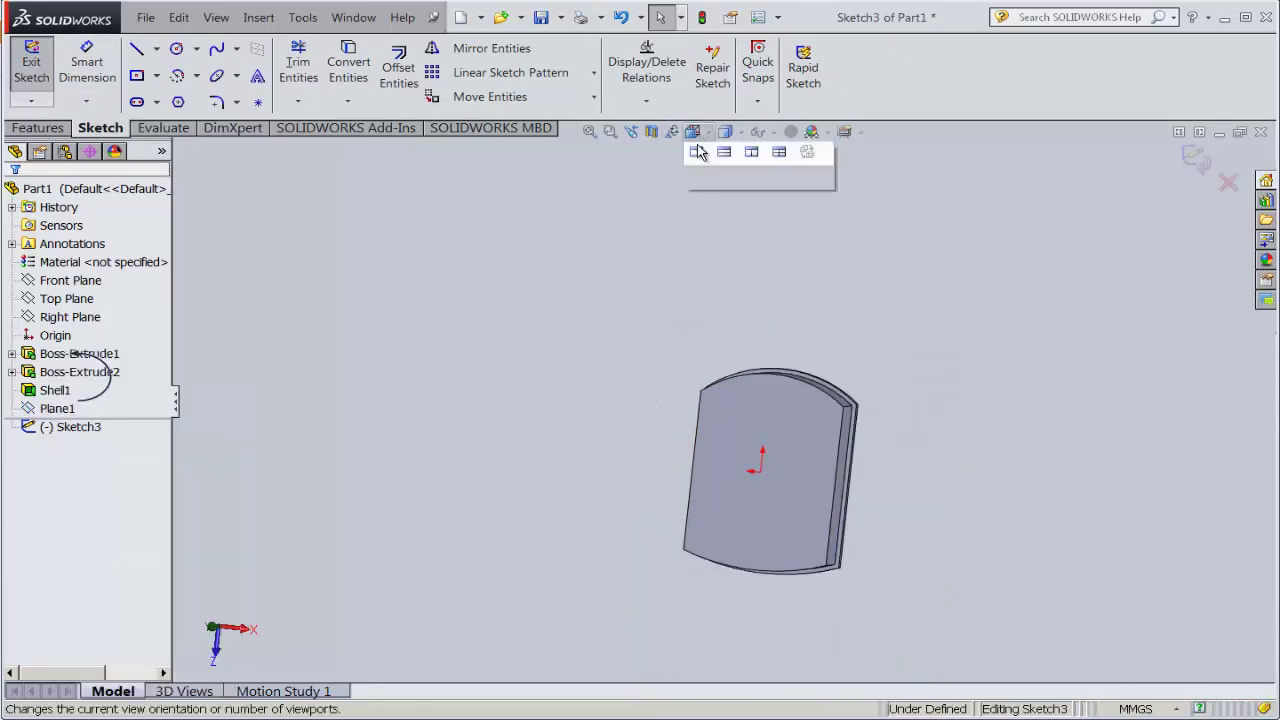
pyautogui.click(724, 181)
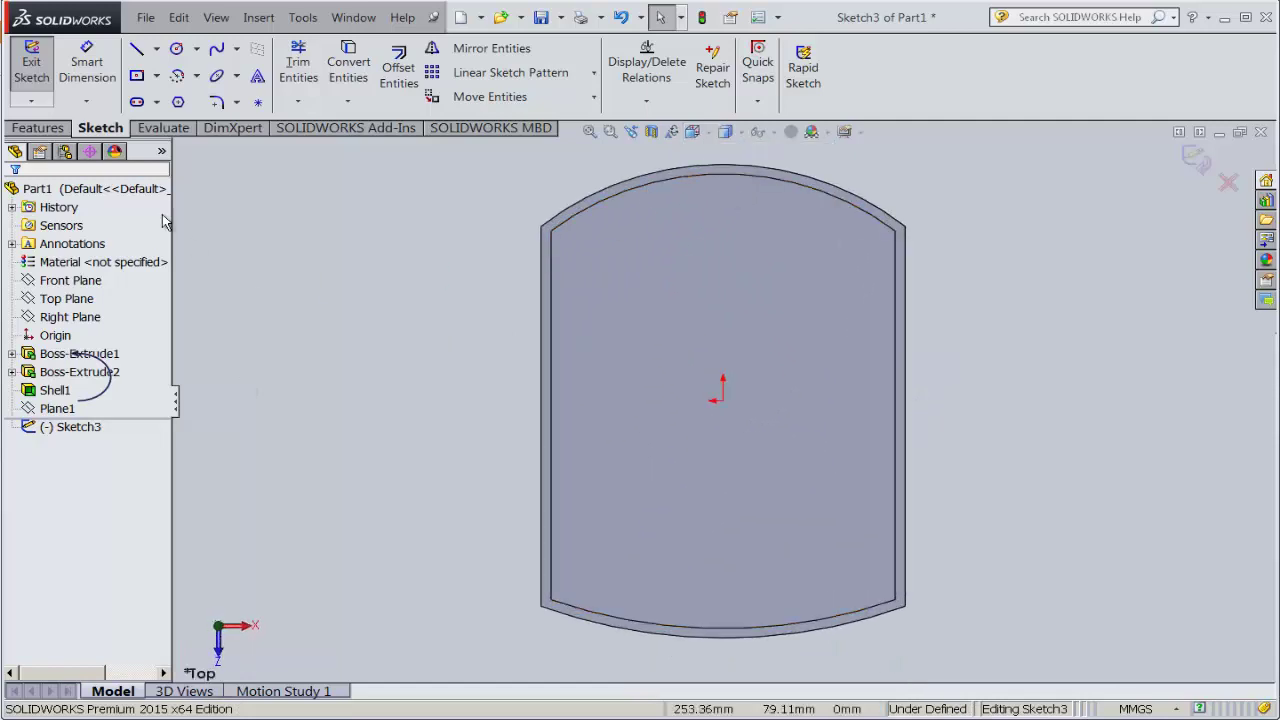
pyautogui.click(157, 48)
pyautogui.click(206, 94)
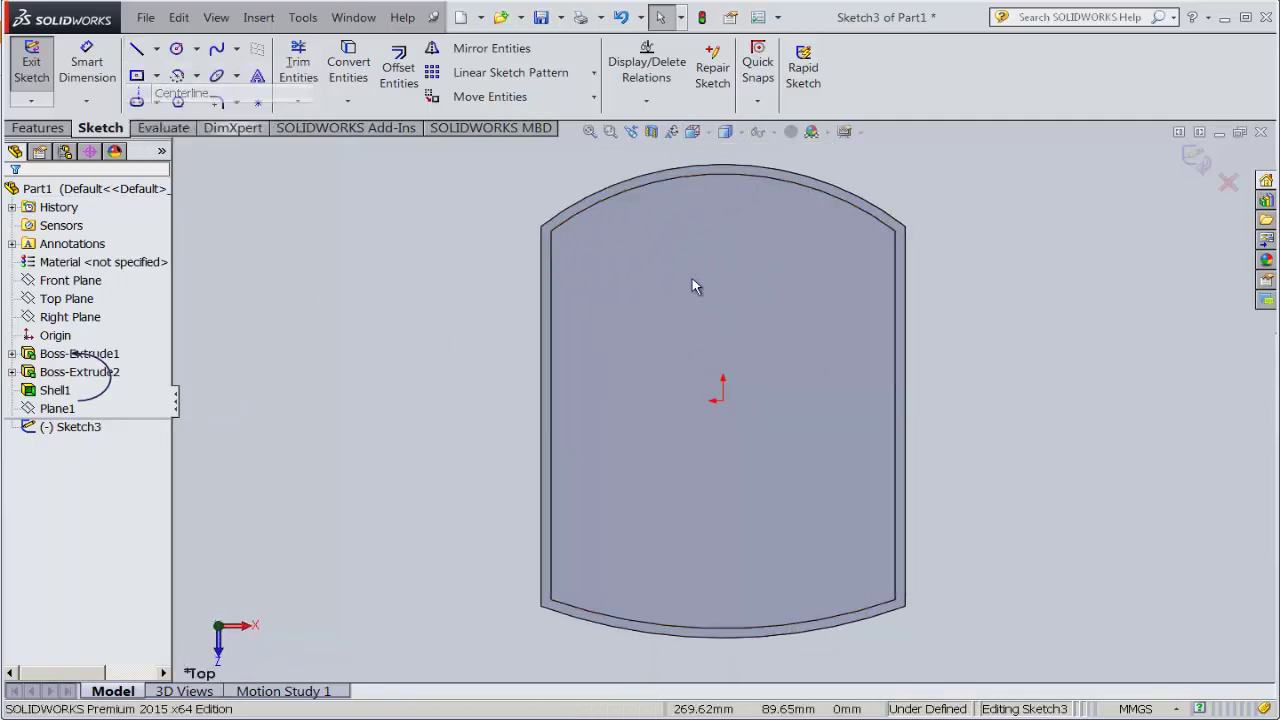
pyautogui.click(722, 164)
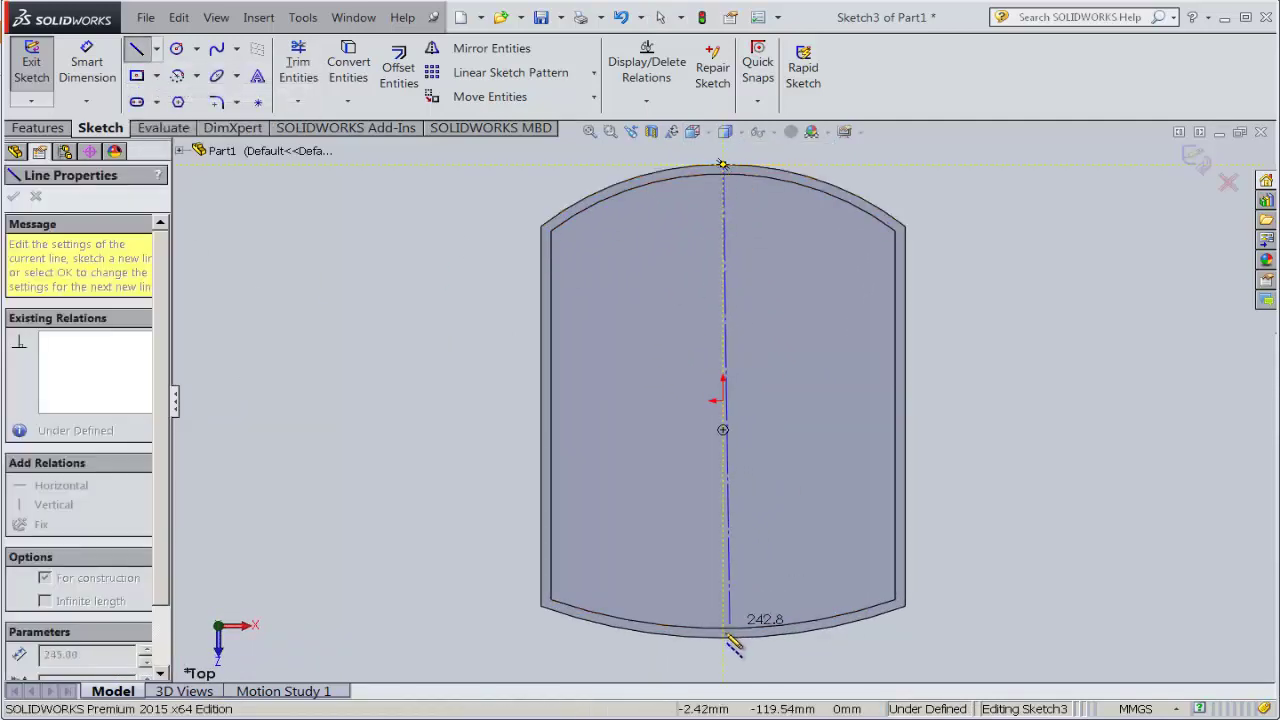
pyautogui.click(722, 636)
pyautogui.rightClick(724, 425)
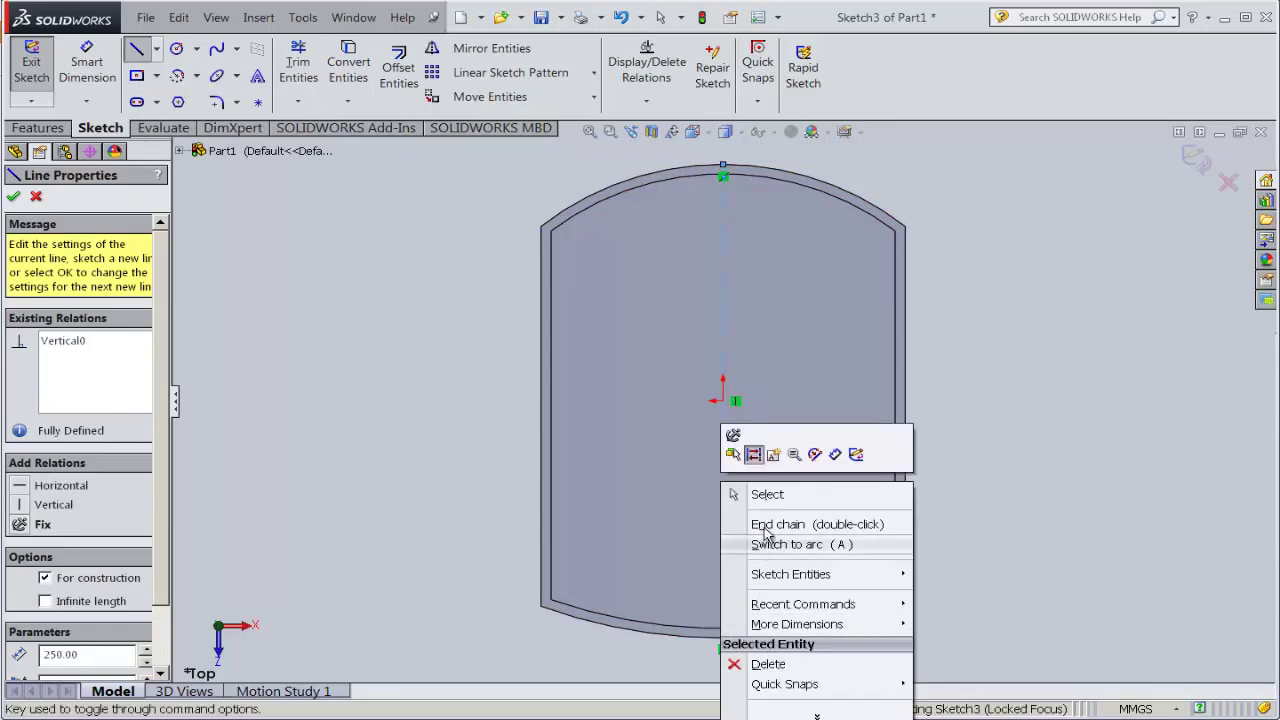
pyautogui.click(749, 494)
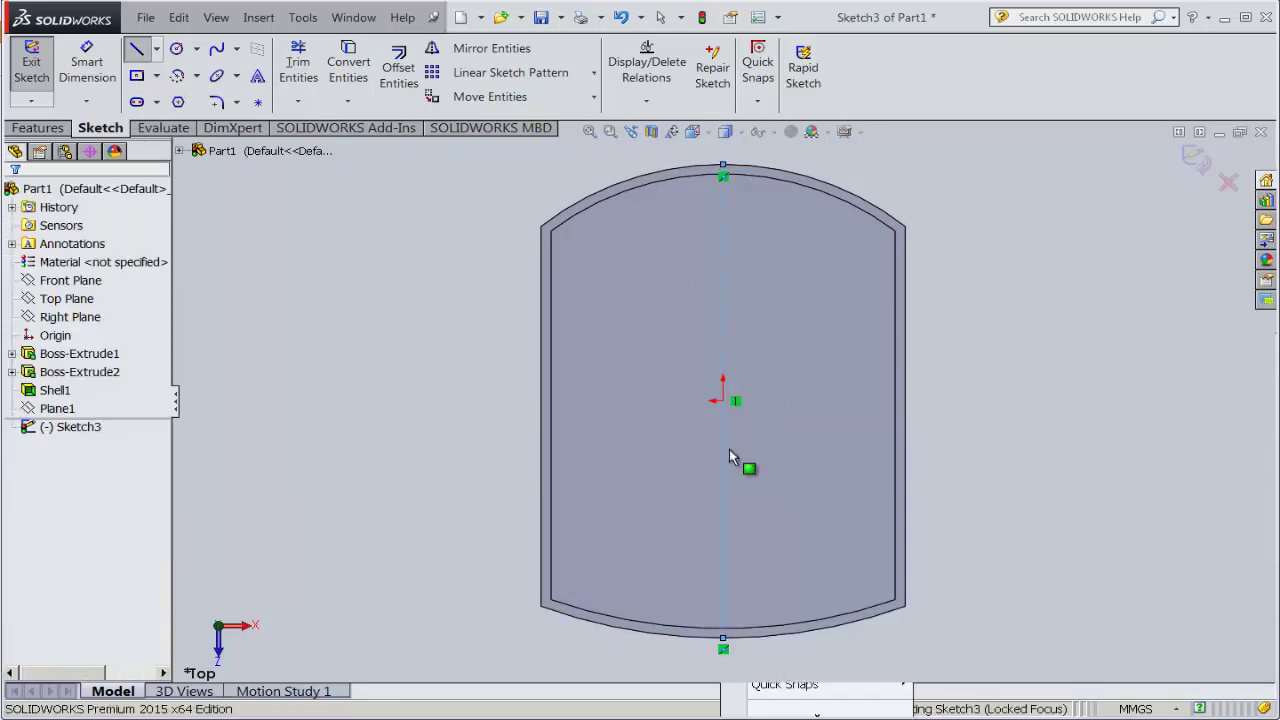
# - Draw a large circle centred on the vertical centerline
pyautogui.click(197, 48)
pyautogui.click(230, 77)
pyautogui.scroll(-2, 743, 286)
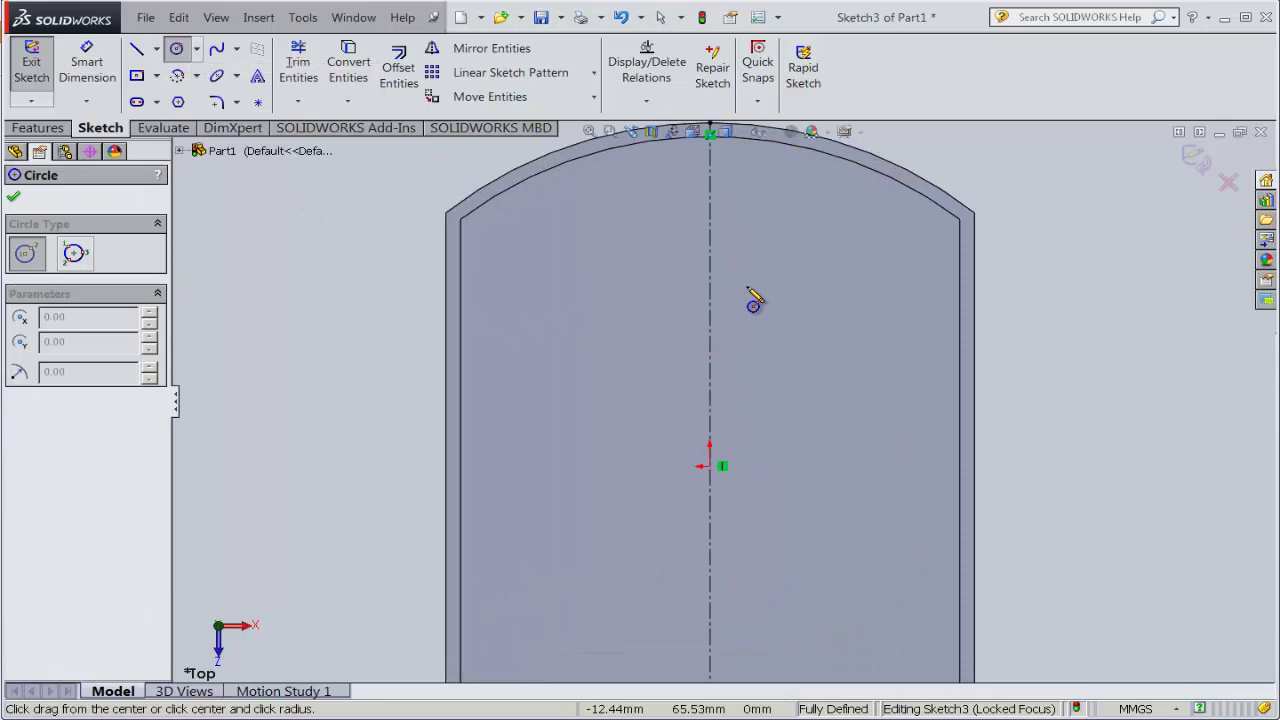
pyautogui.click(712, 384)
pyautogui.click(860, 498)
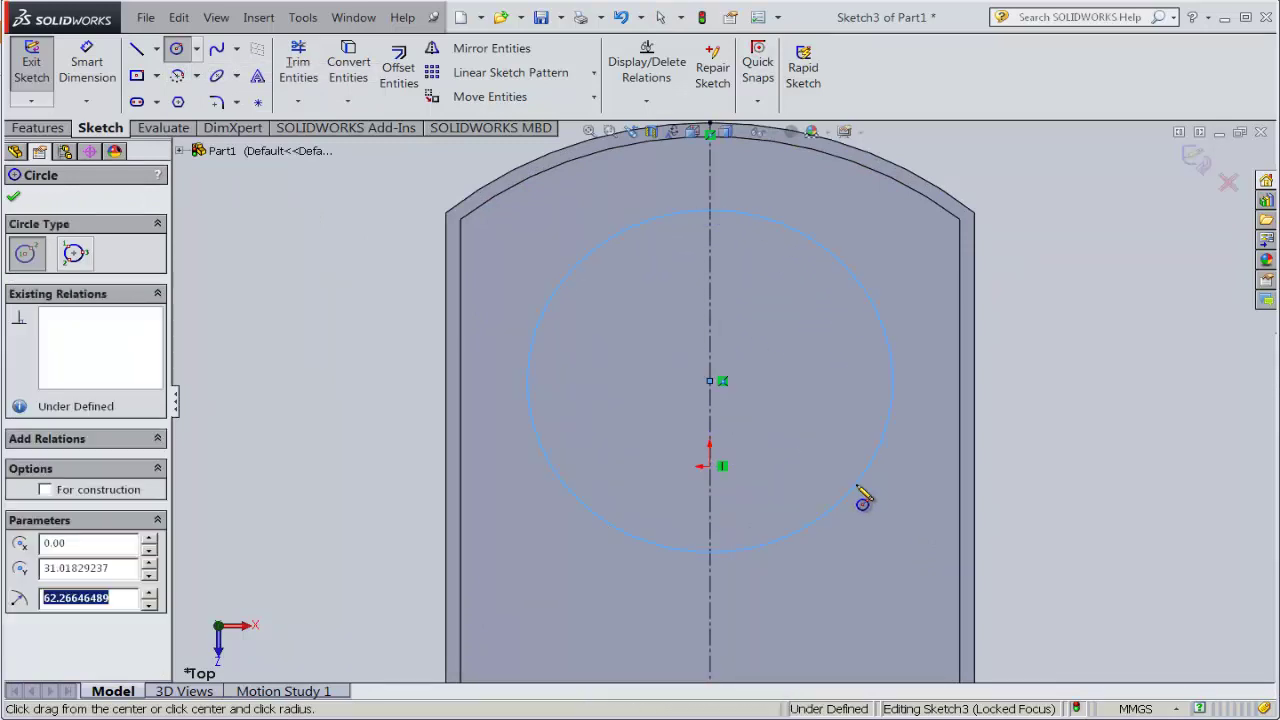
pyautogui.scroll(3, 694, 538)
pyautogui.scroll(-2, 694, 541)
# - Add two smaller circles at the lower left and lower right
pyautogui.click(668, 531)
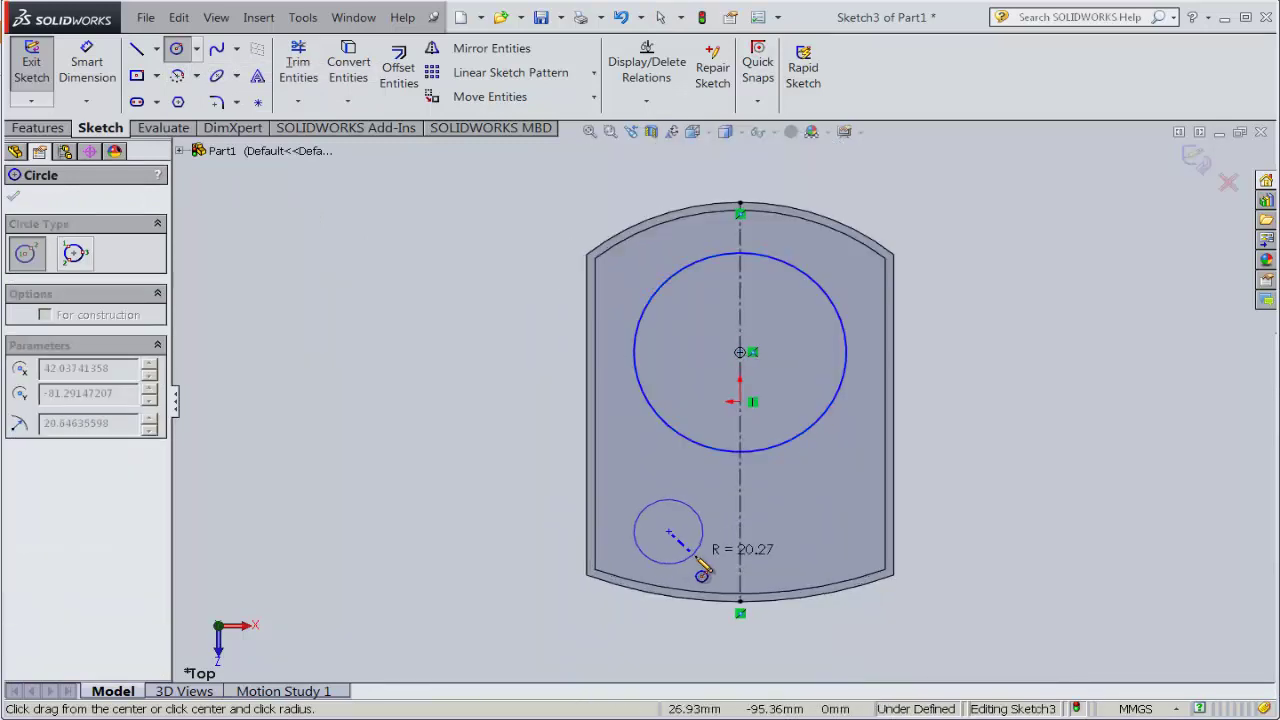
pyautogui.click(698, 560)
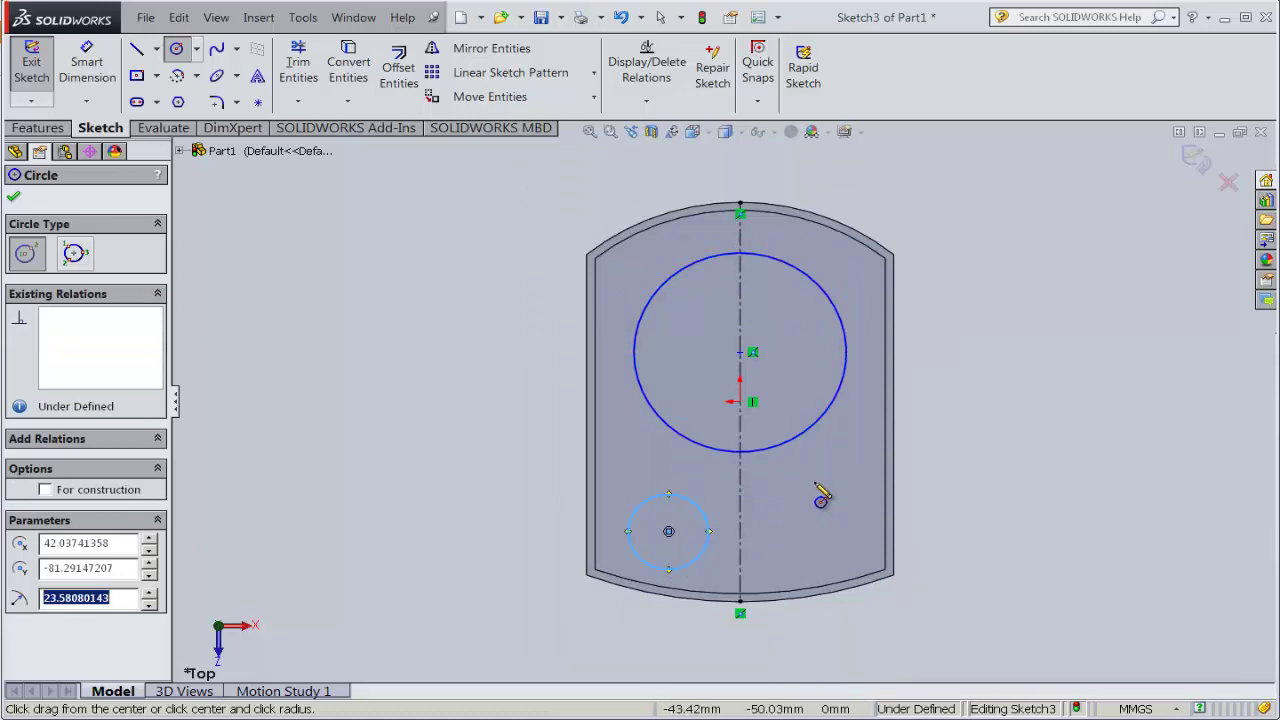
pyautogui.click(814, 481)
pyautogui.click(845, 512)
pyautogui.rightClick(849, 516)
pyautogui.click(900, 514)
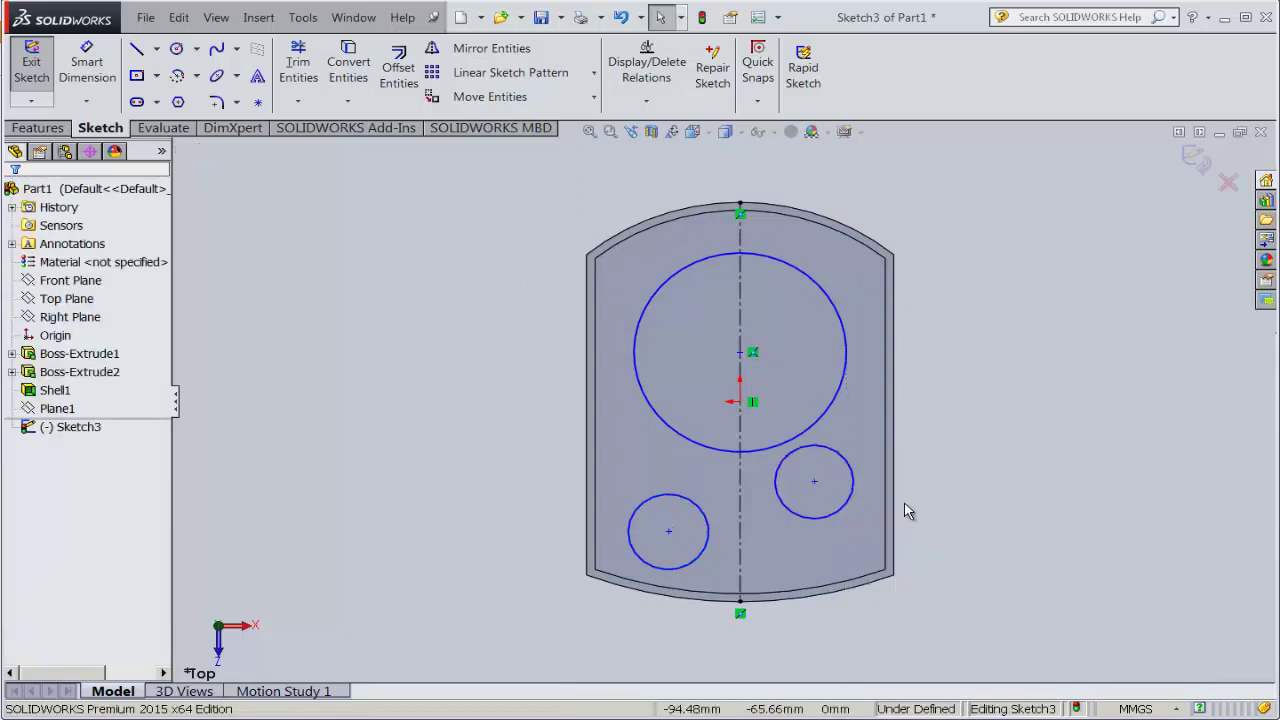
pyautogui.scroll(-1, 1042, 338)
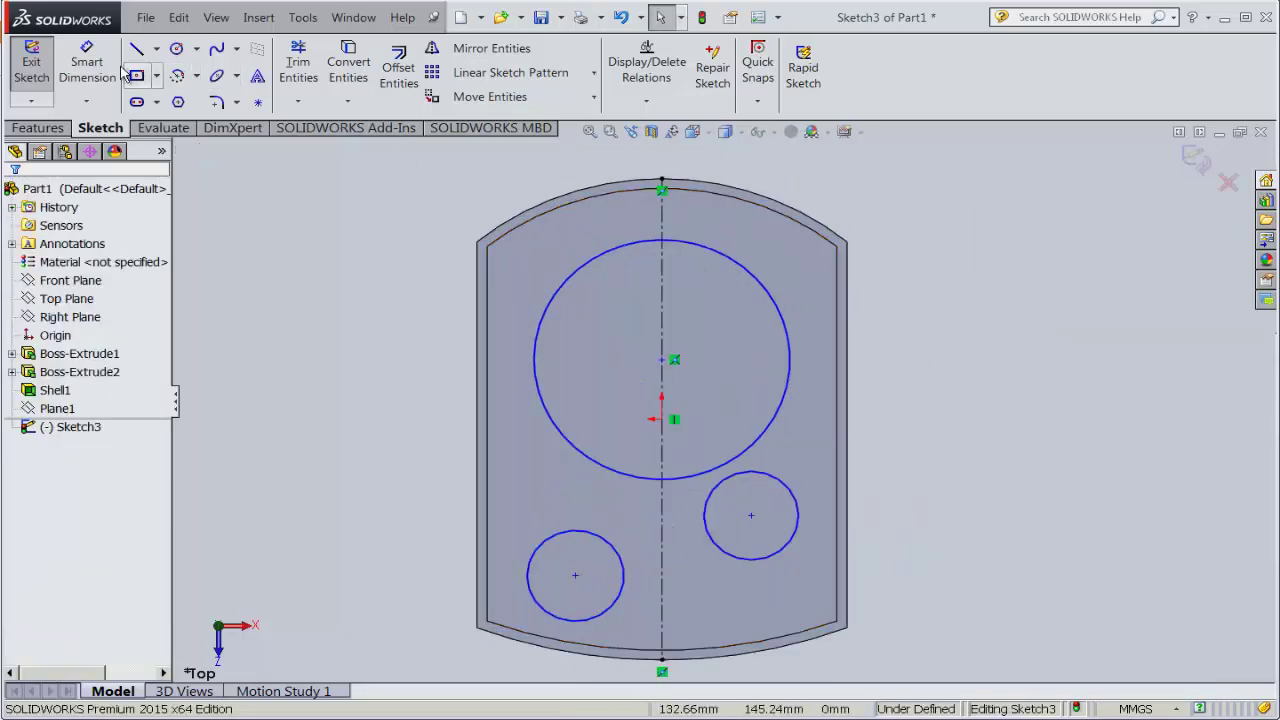
# - Dimension the large circle's diameter as 134 mm
pyautogui.click(87, 62)
pyautogui.click(556, 300)
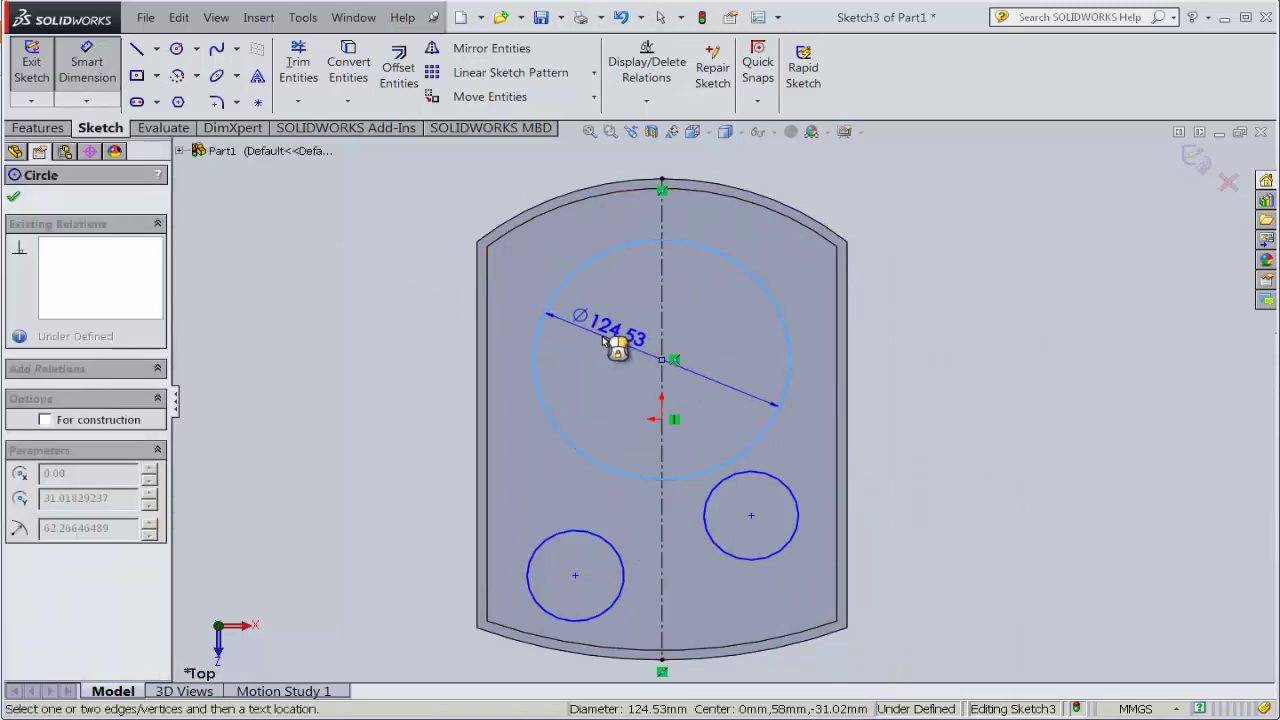
pyautogui.click(607, 340)
pyautogui.write('134')
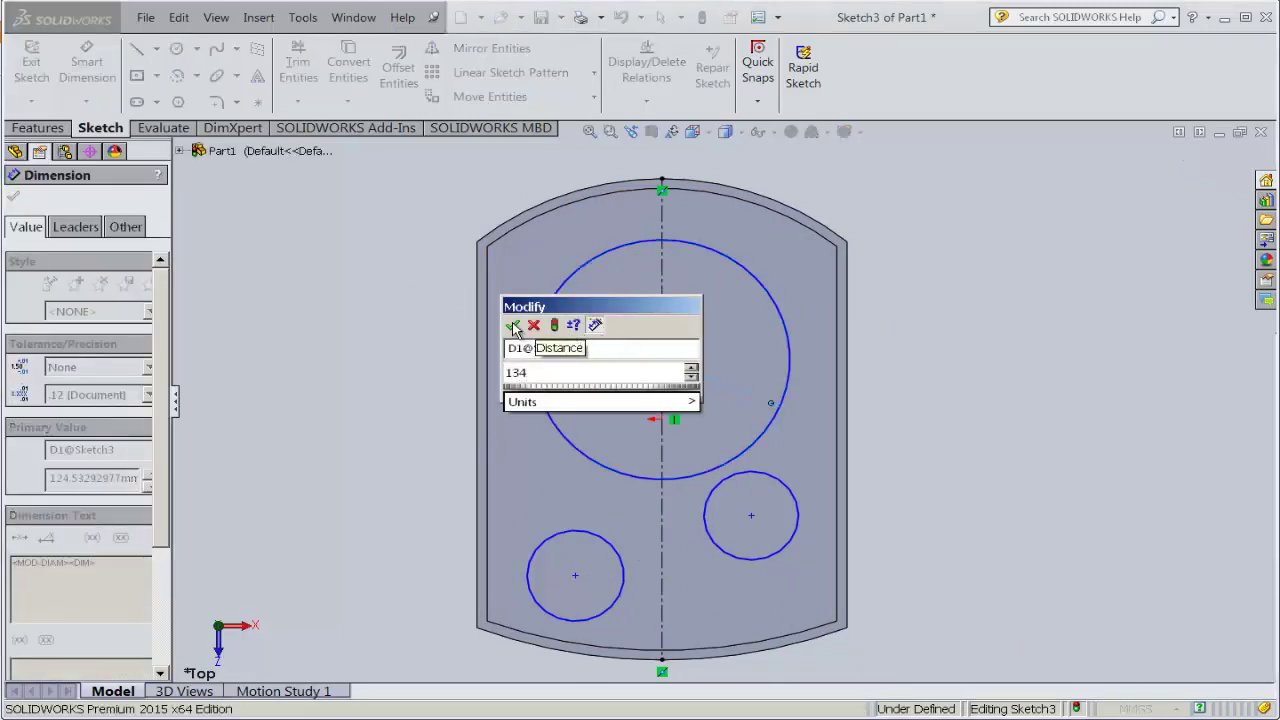
pyautogui.click(513, 326)
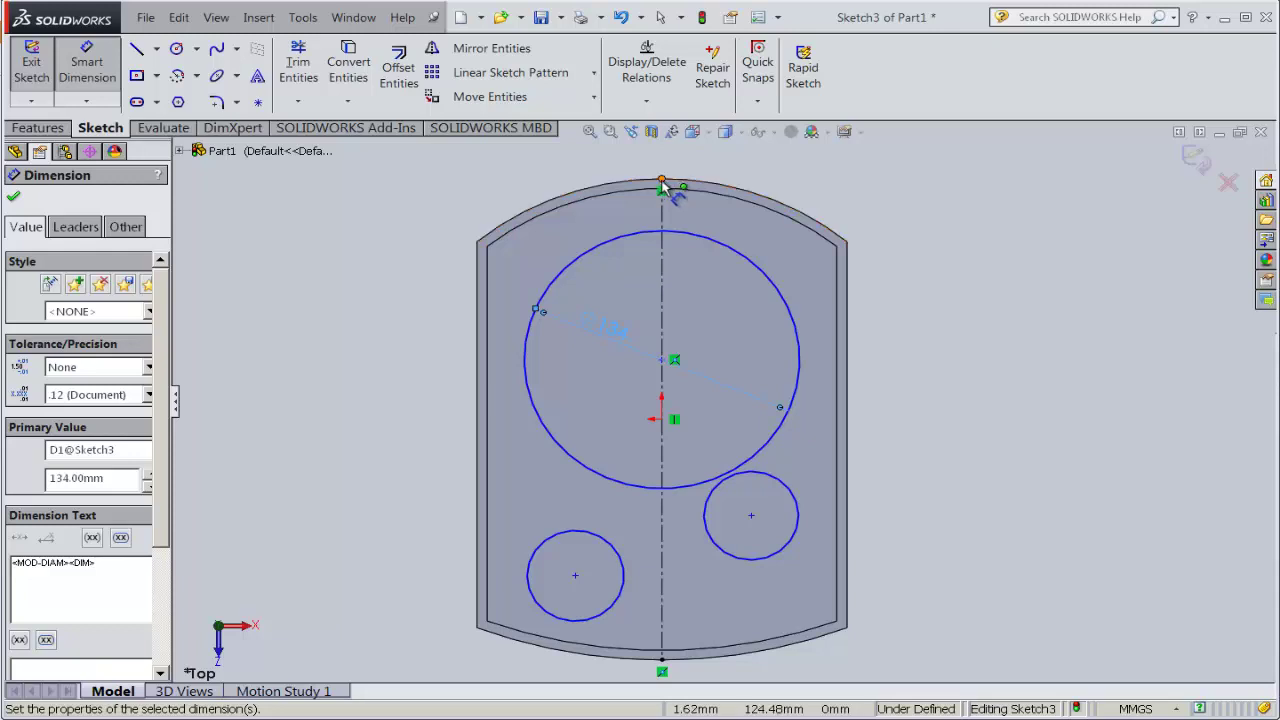
# - Place the Ø134 circle's centre 91 mm below the top point of the base outline
pyautogui.click(662, 183)
pyautogui.click(523, 362)
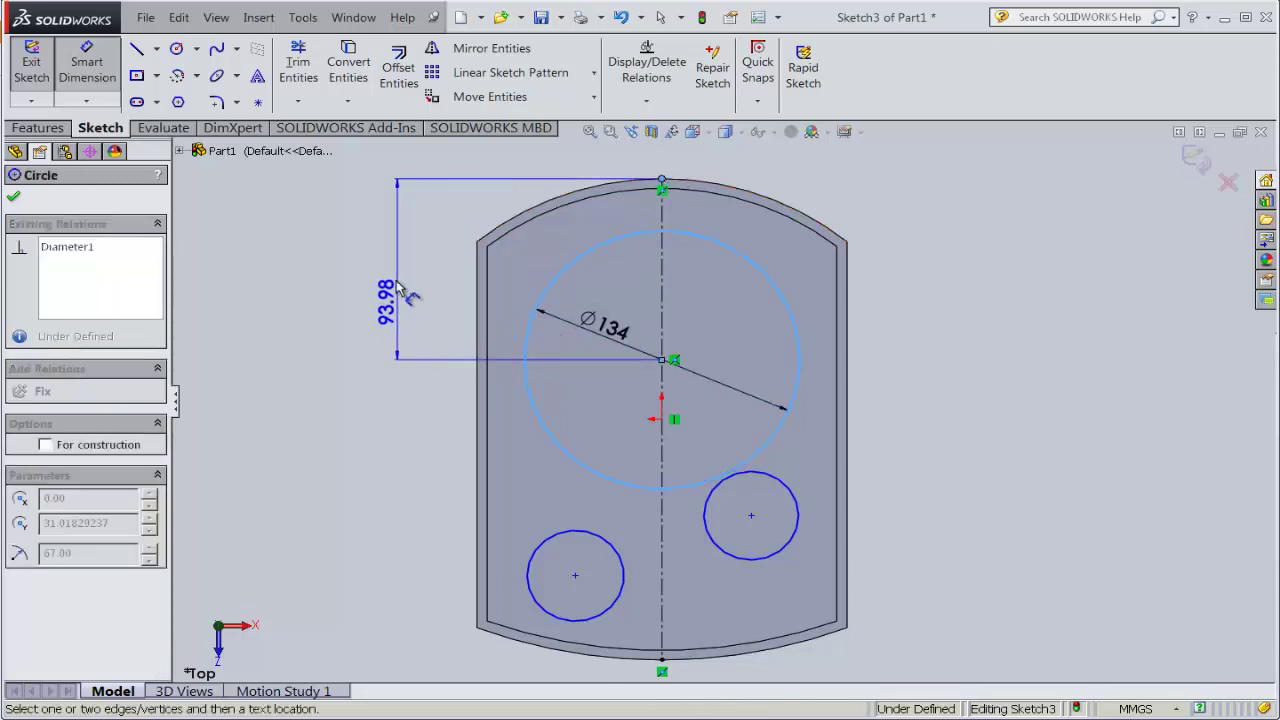
pyautogui.click(400, 290)
pyautogui.write('91')
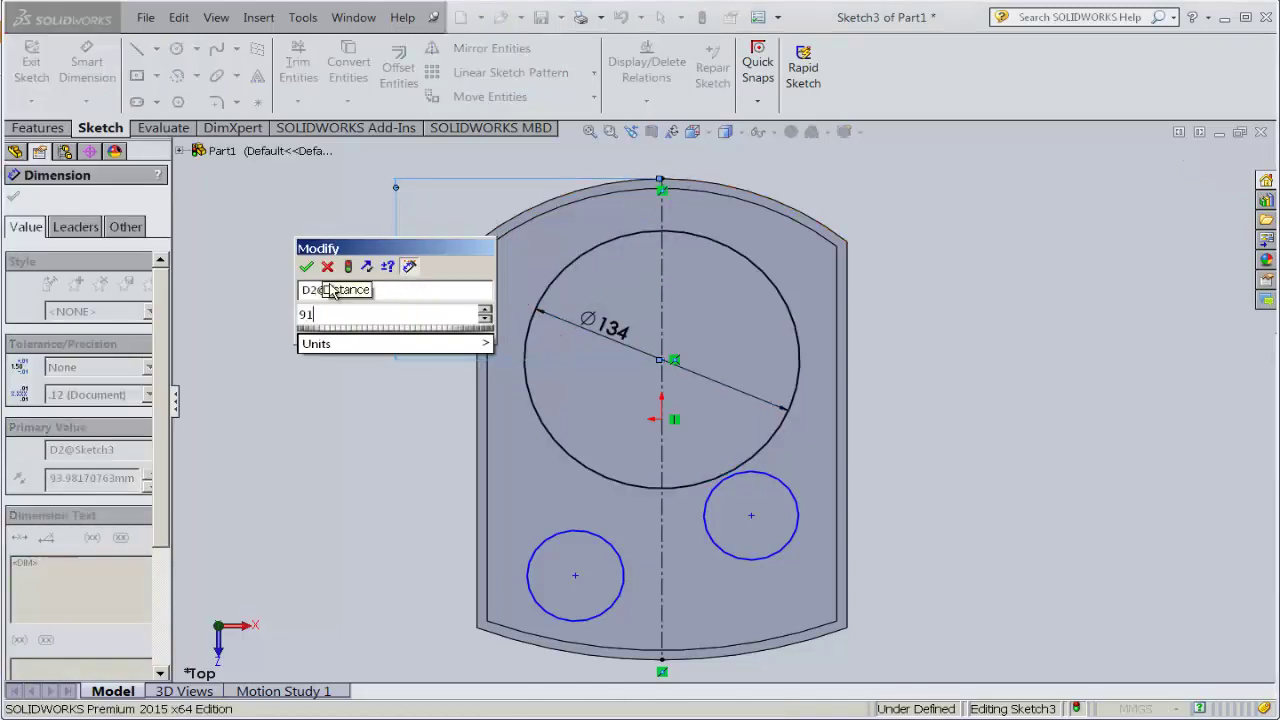
pyautogui.click(306, 266)
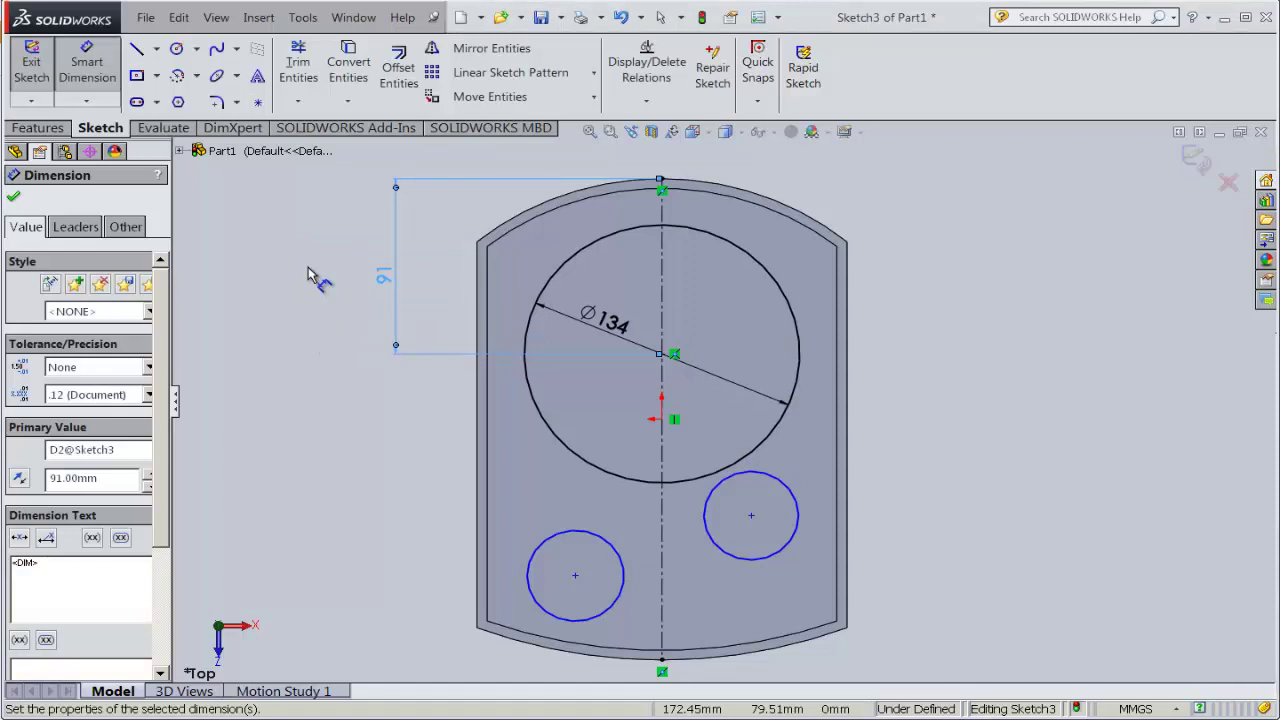
# - Start a diameter dimension on the lower-left circle and read its size from the PDF drawing
pyautogui.click(525, 560)
pyautogui.click(368, 445)
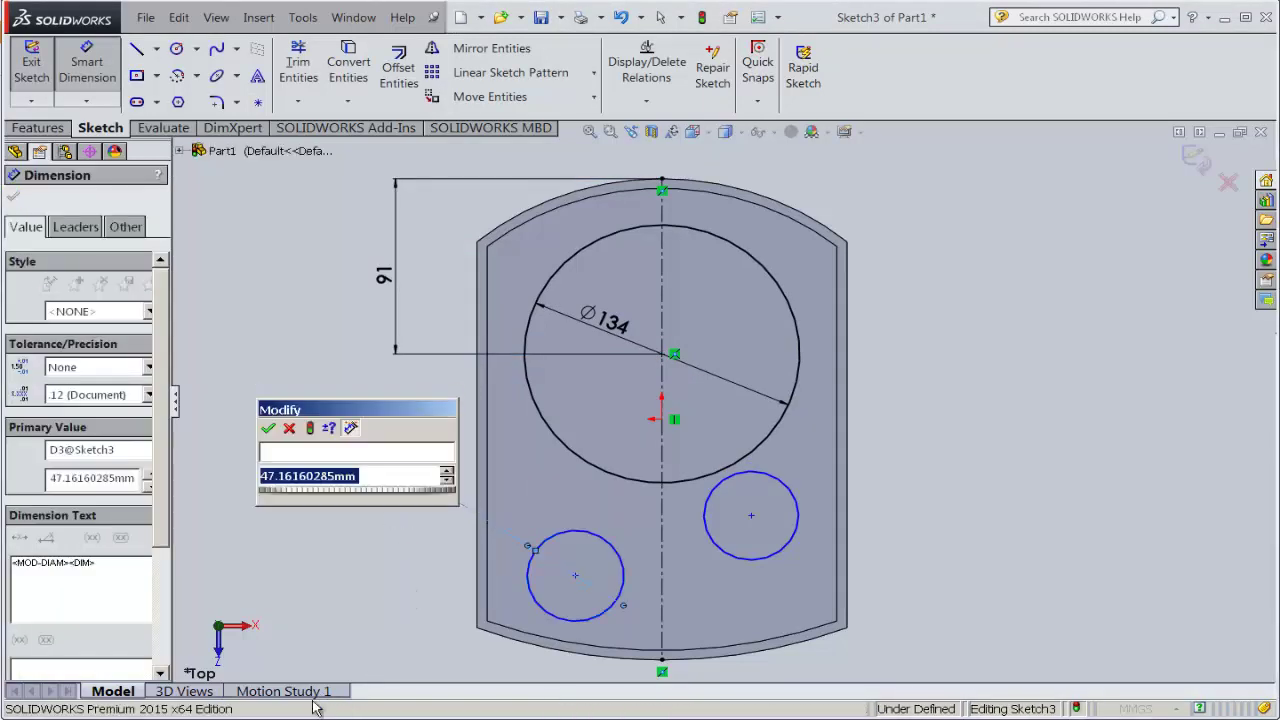
pyautogui.hotkey('alt', 'Tab')
pyautogui.moveTo(816, 617); pyautogui.dragTo(470, 403)
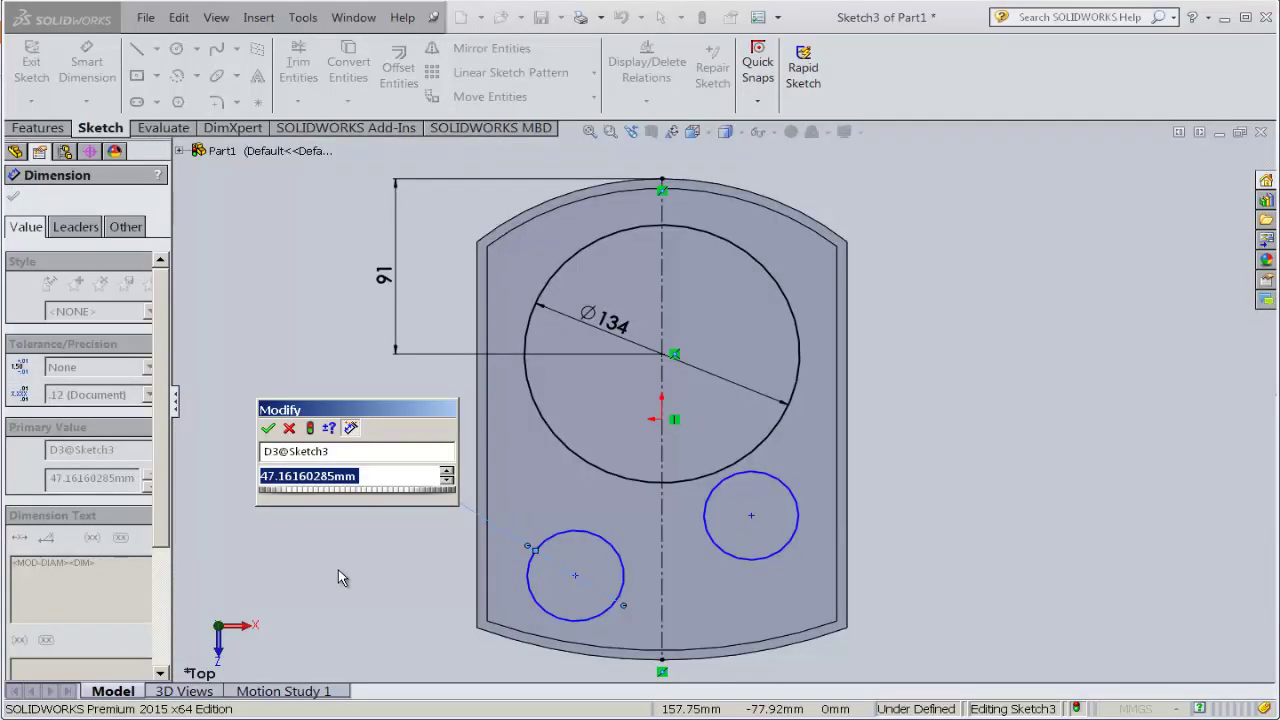
# - Give the lower-left circle Ø66, its centre 36 mm from the centreline
pyautogui.write('66')
pyautogui.click(268, 428)
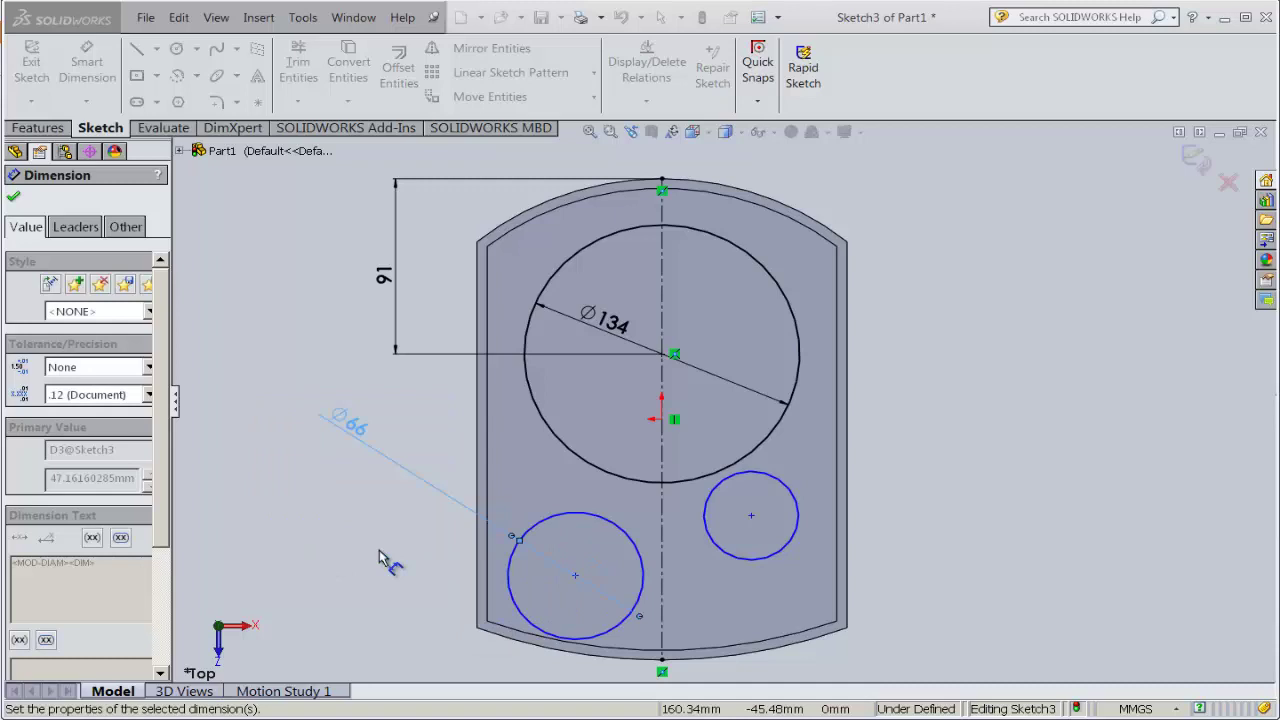
pyautogui.click(655, 574)
pyautogui.click(661, 572)
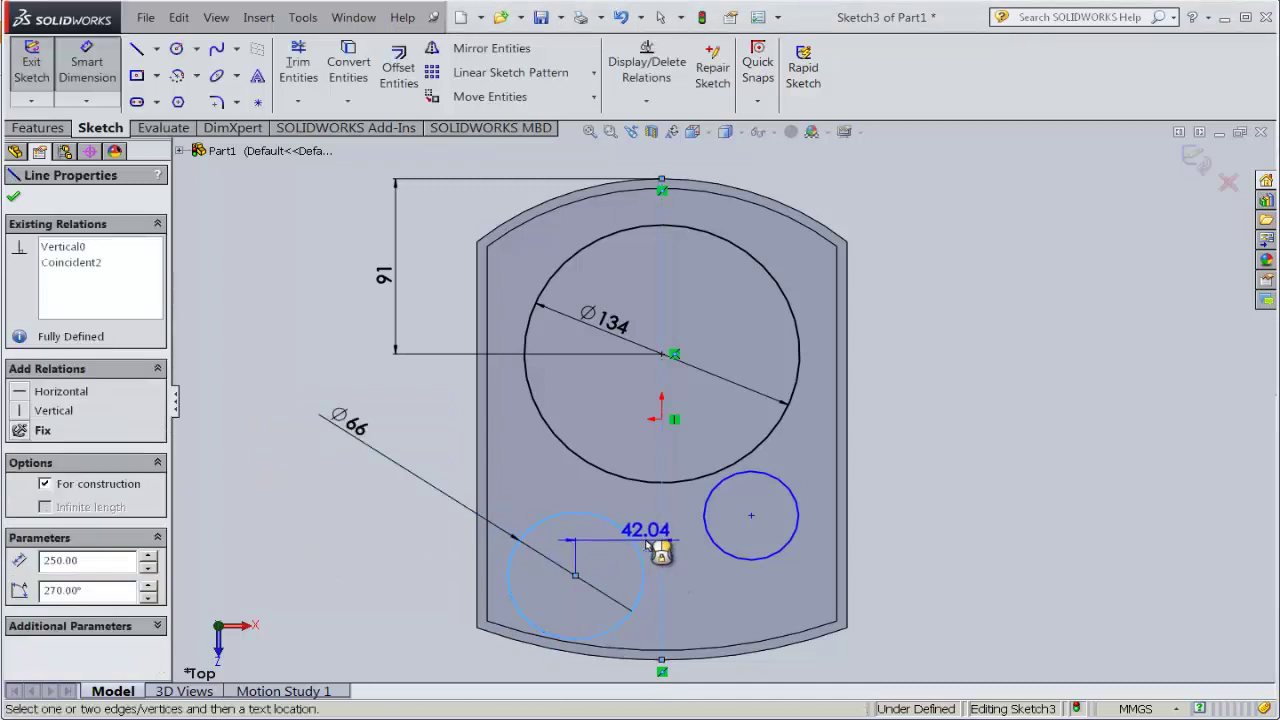
pyautogui.click(614, 565)
pyautogui.write('36')
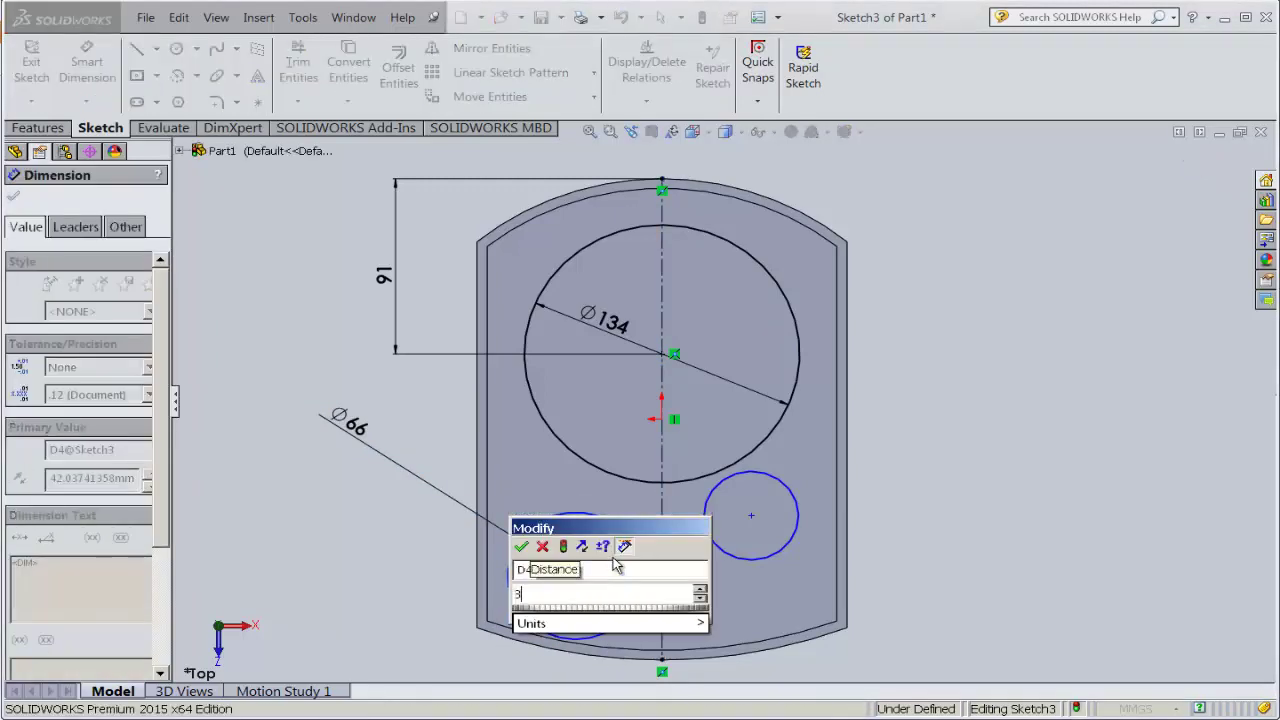
pyautogui.click(522, 547)
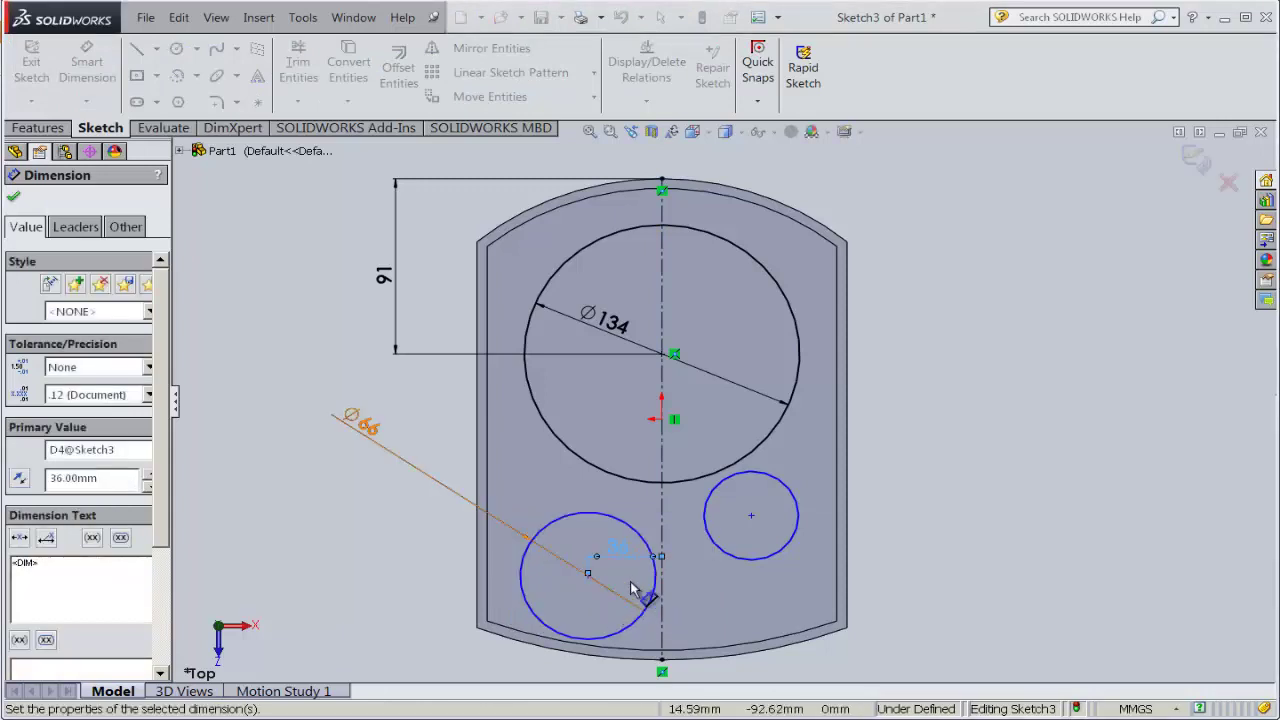
# - Give the right circle Ø60, its centre 24 mm from the centreline
pyautogui.click(955, 465)
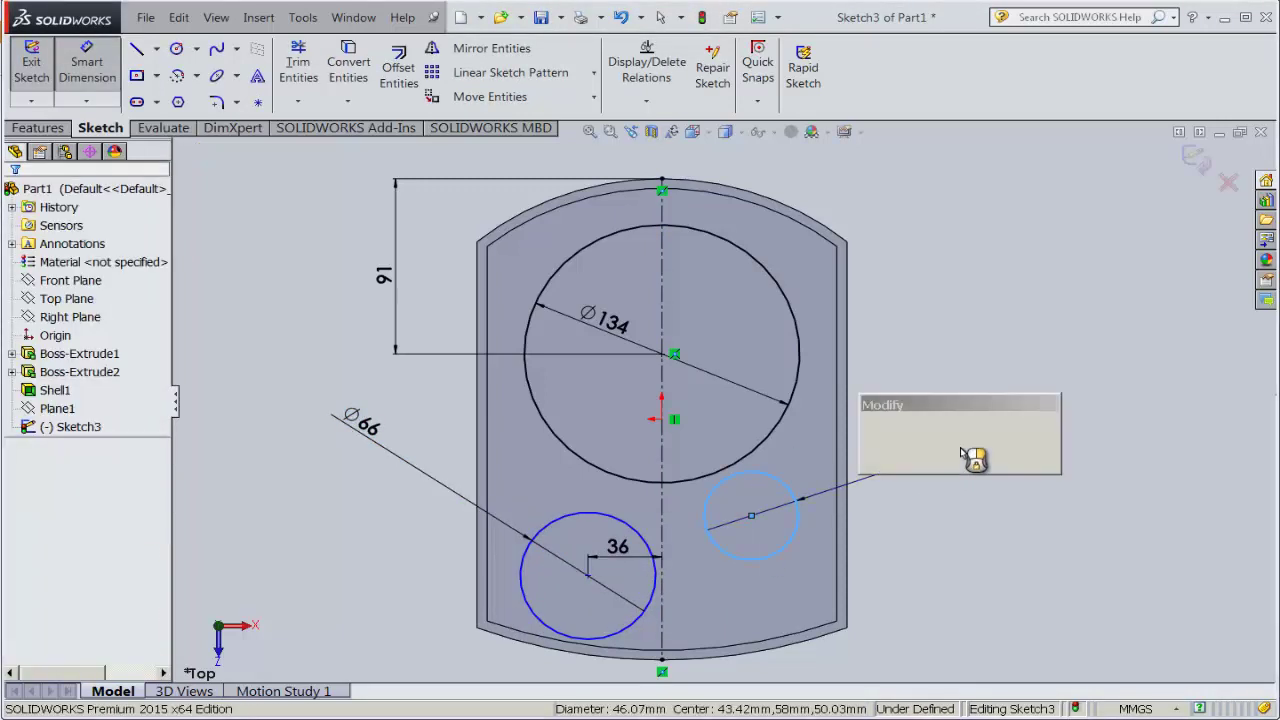
pyautogui.write('60')
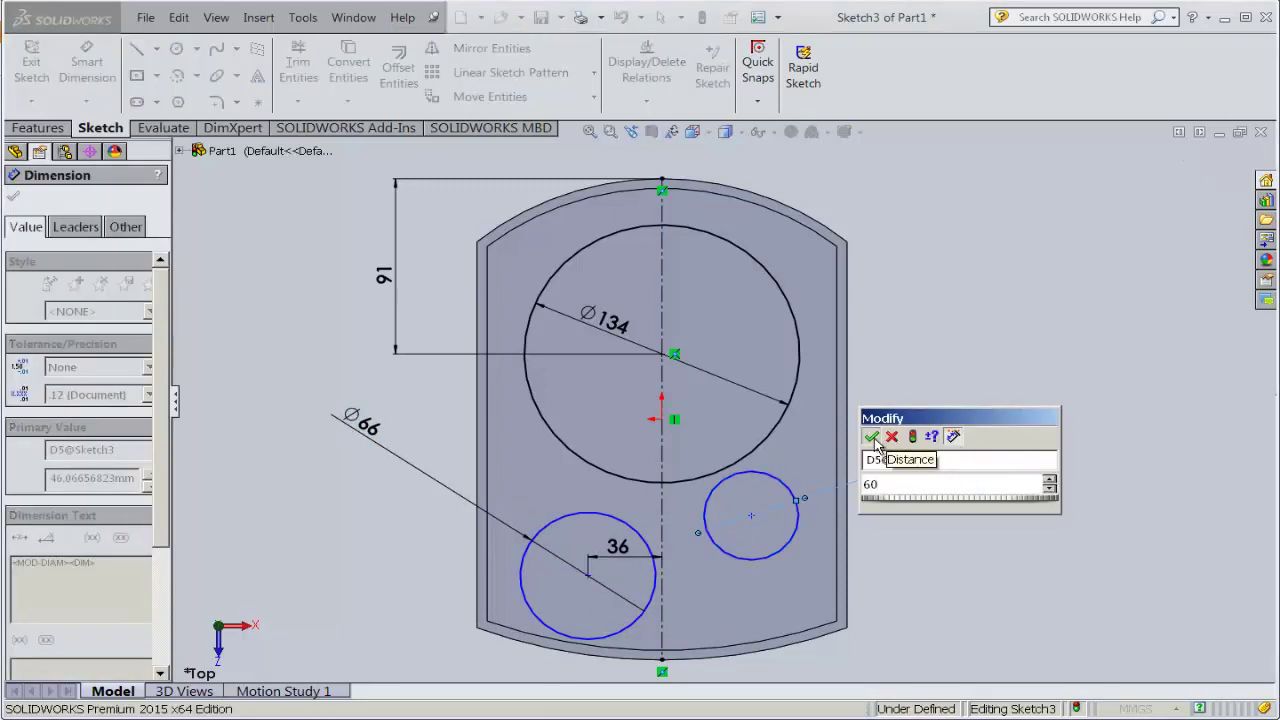
pyautogui.click(870, 437)
pyautogui.click(662, 525)
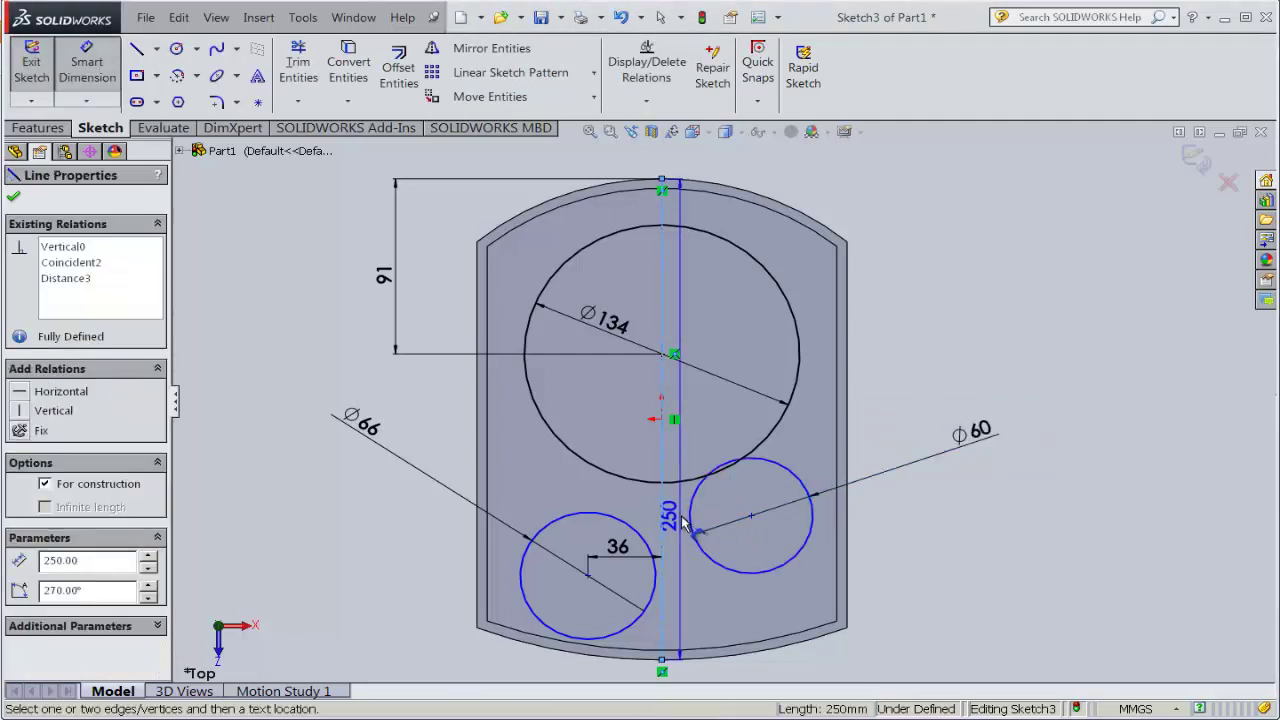
pyautogui.click(694, 520)
pyautogui.click(713, 622)
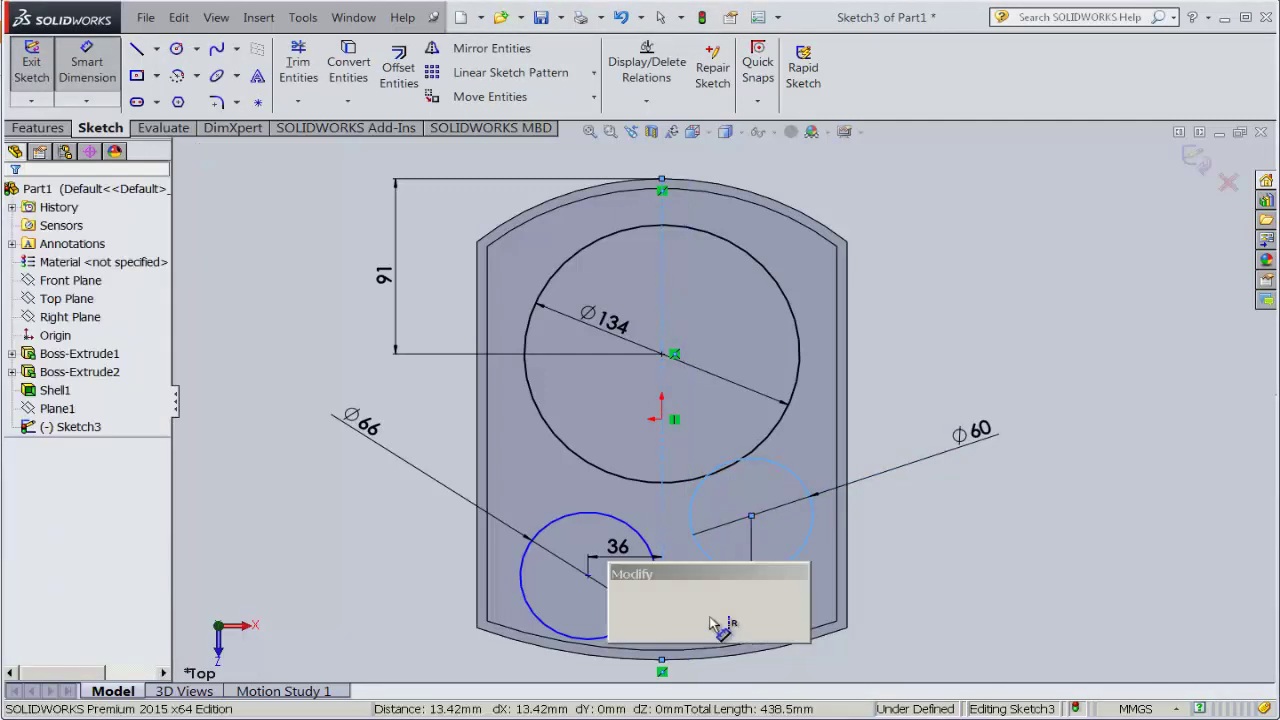
pyautogui.write('=')
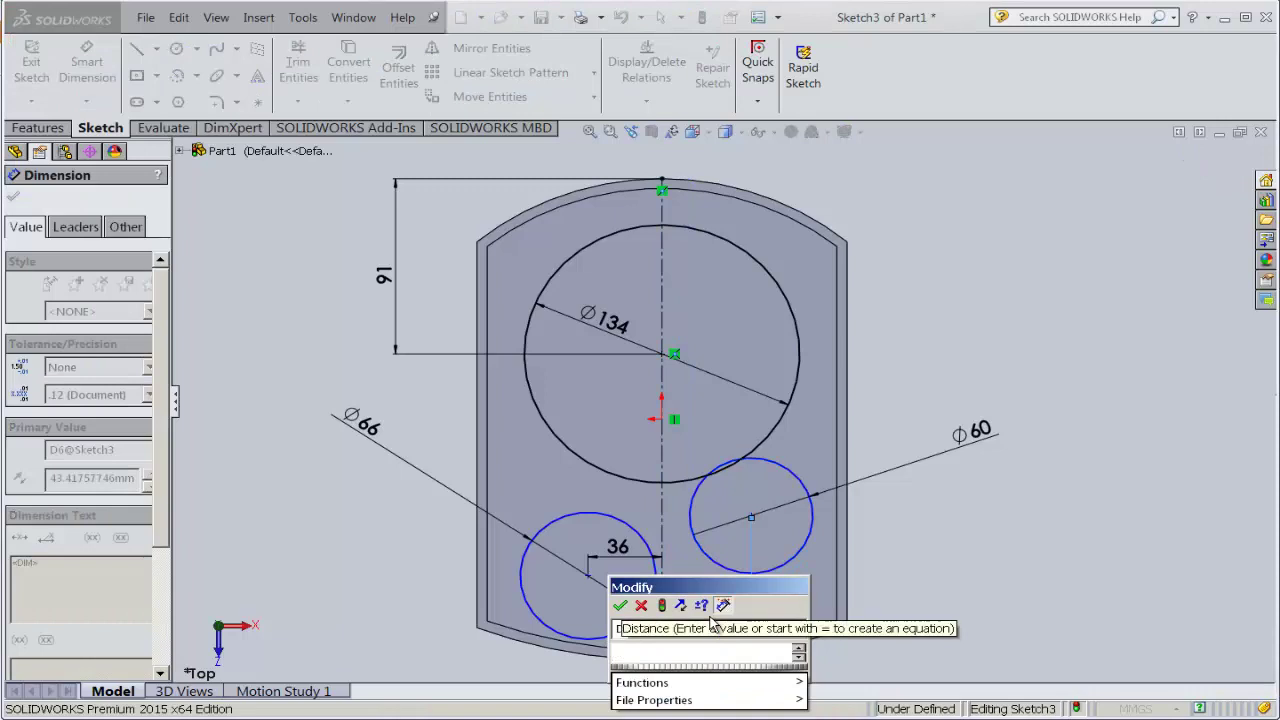
pyautogui.write('24')
pyautogui.click(620, 606)
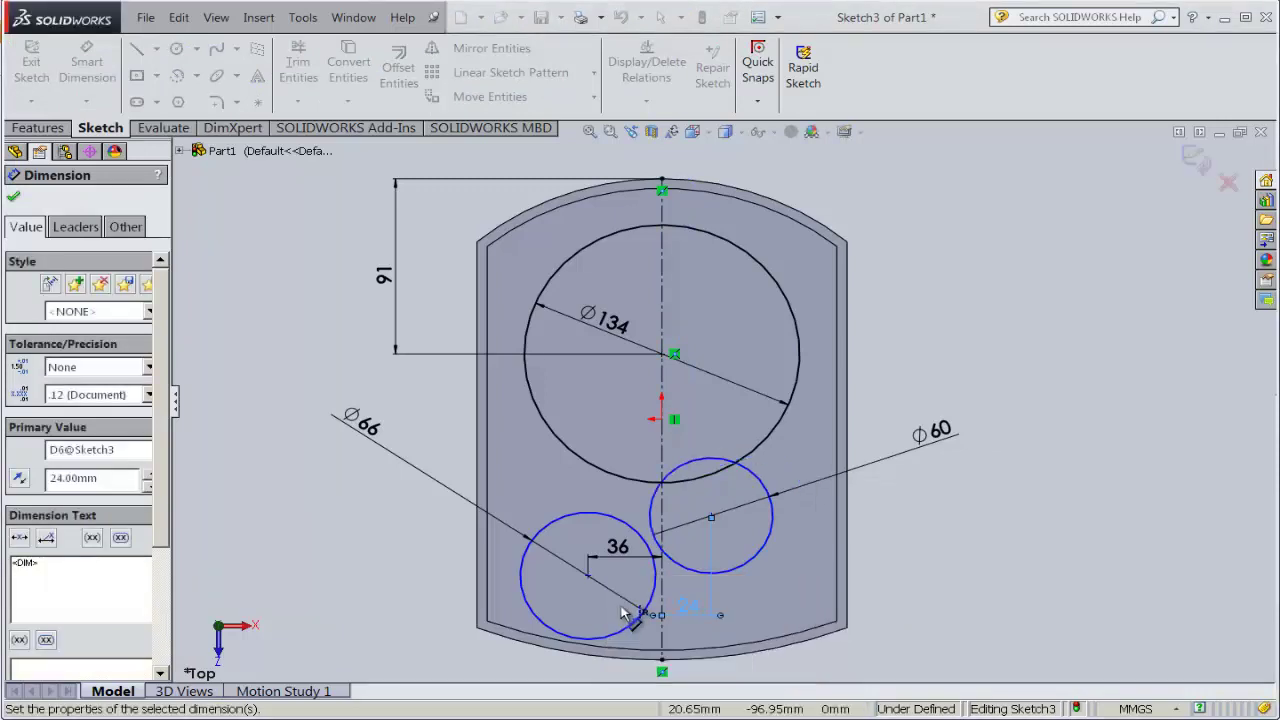
# - Set 61 mm between the two small circle centres
pyautogui.scroll(-2, 652, 590)
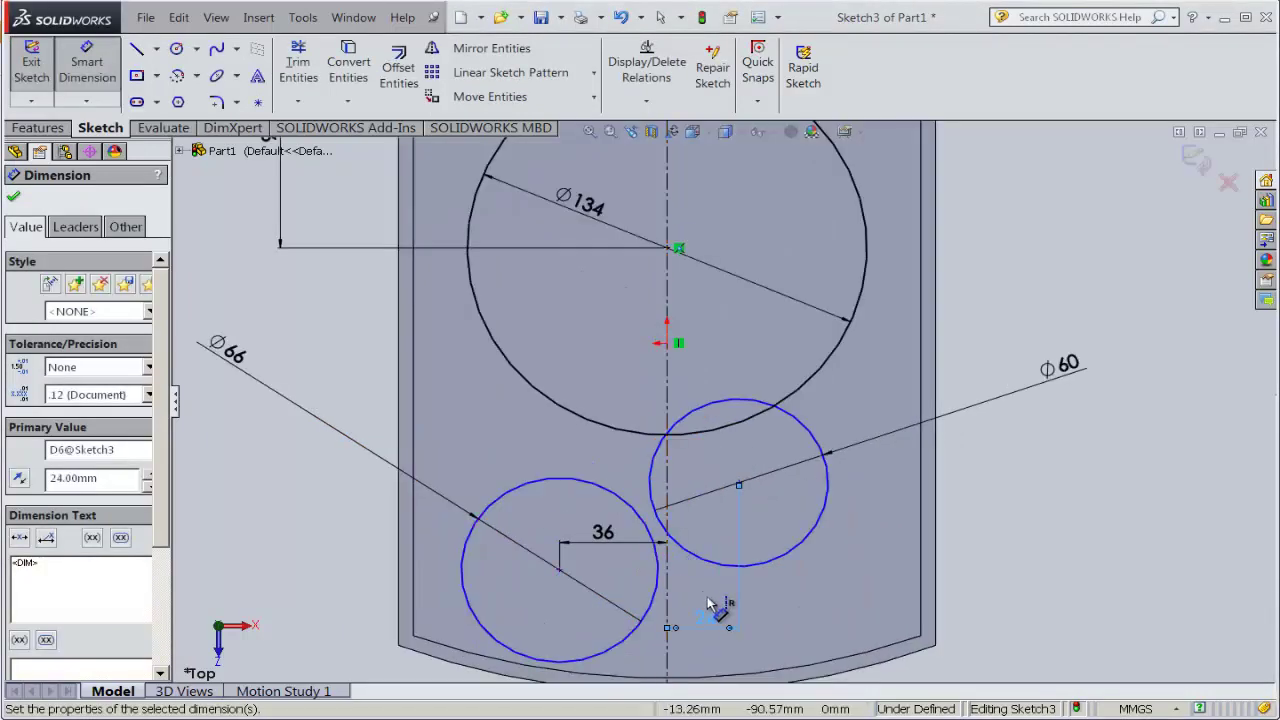
pyautogui.click(734, 566)
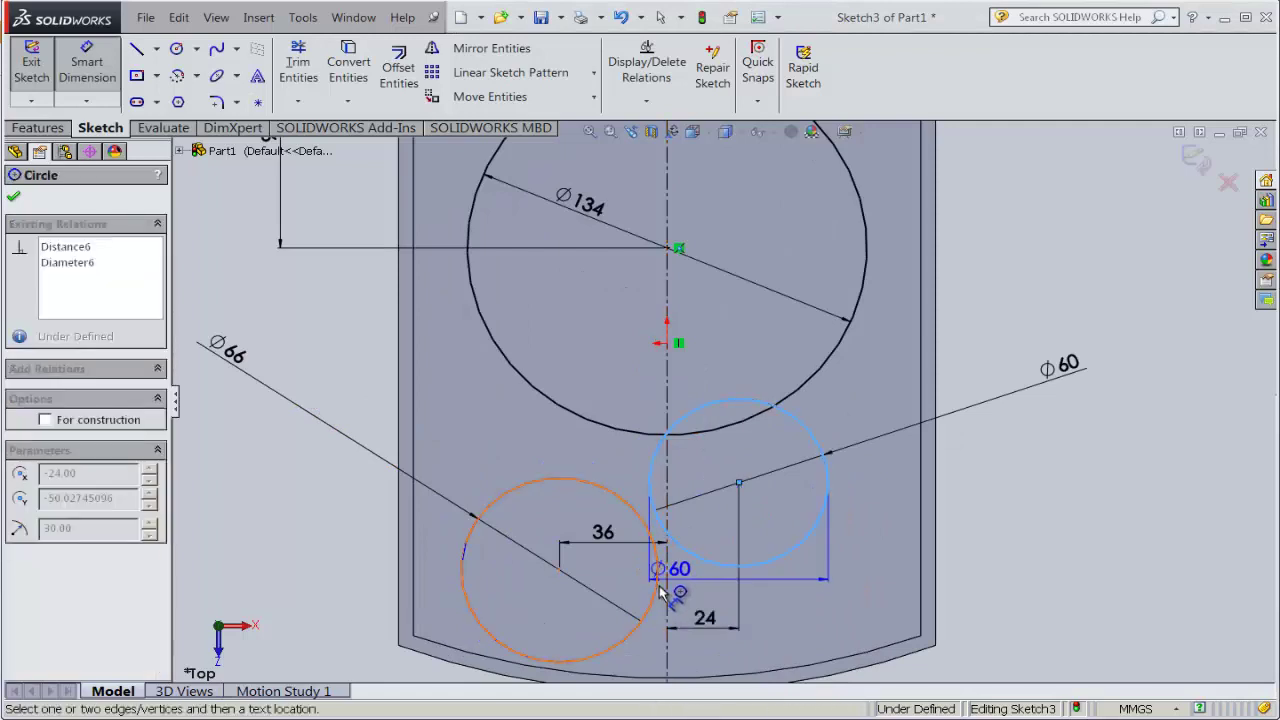
pyautogui.click(658, 598)
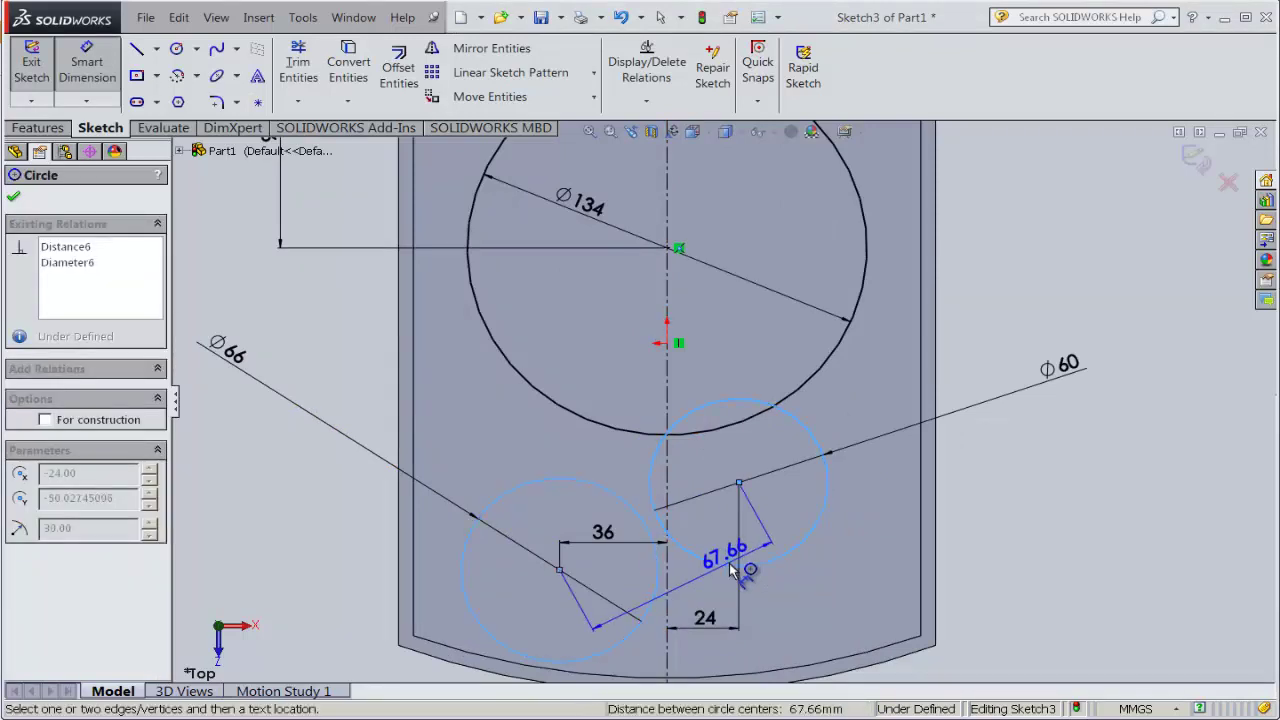
pyautogui.click(770, 597)
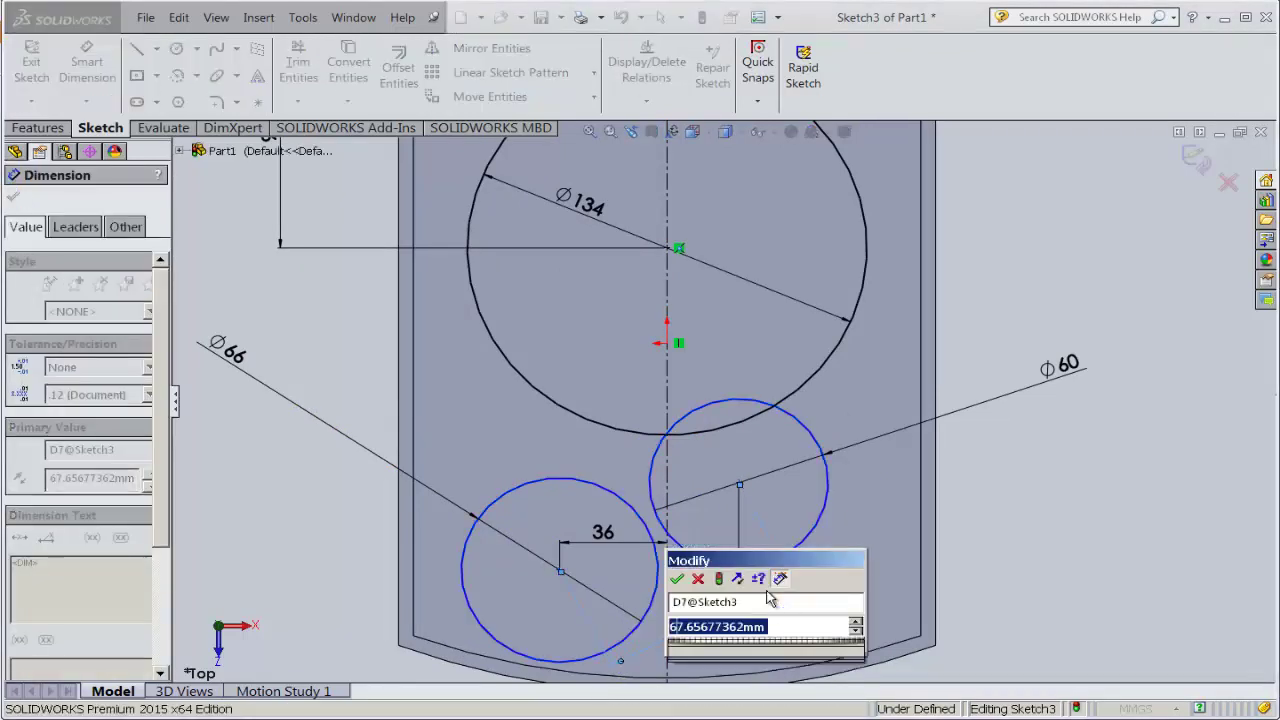
pyautogui.write('61')
pyautogui.click(679, 581)
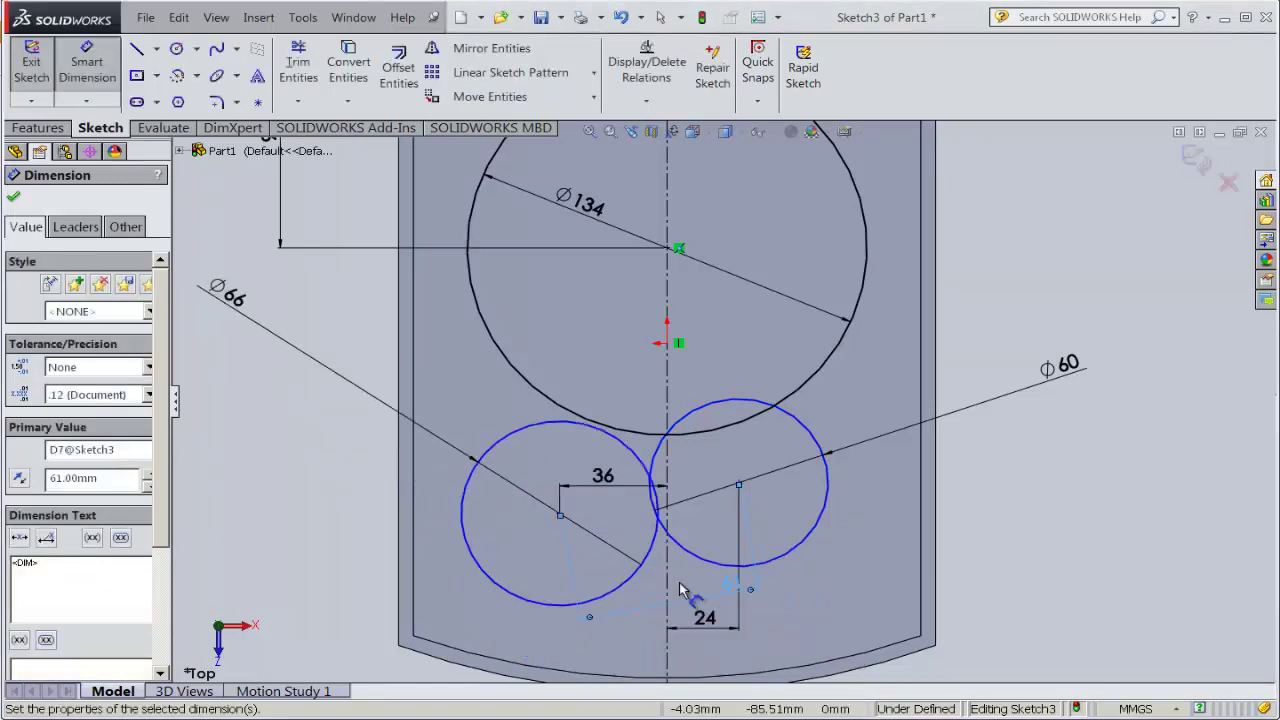
# - Set 80 mm between the Ø60 and Ø134 circle centres, then zoom to fit
pyautogui.scroll(3, 823, 291)
pyautogui.scroll(-3, 784, 354)
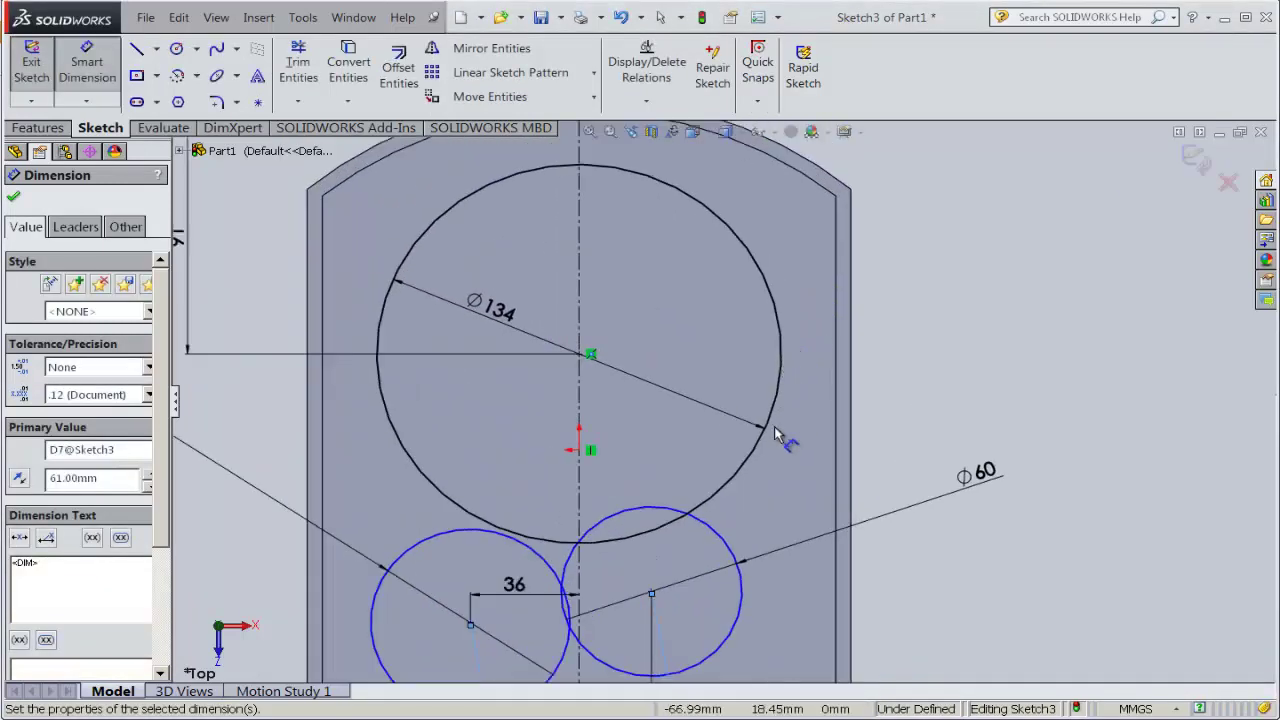
pyautogui.click(720, 524)
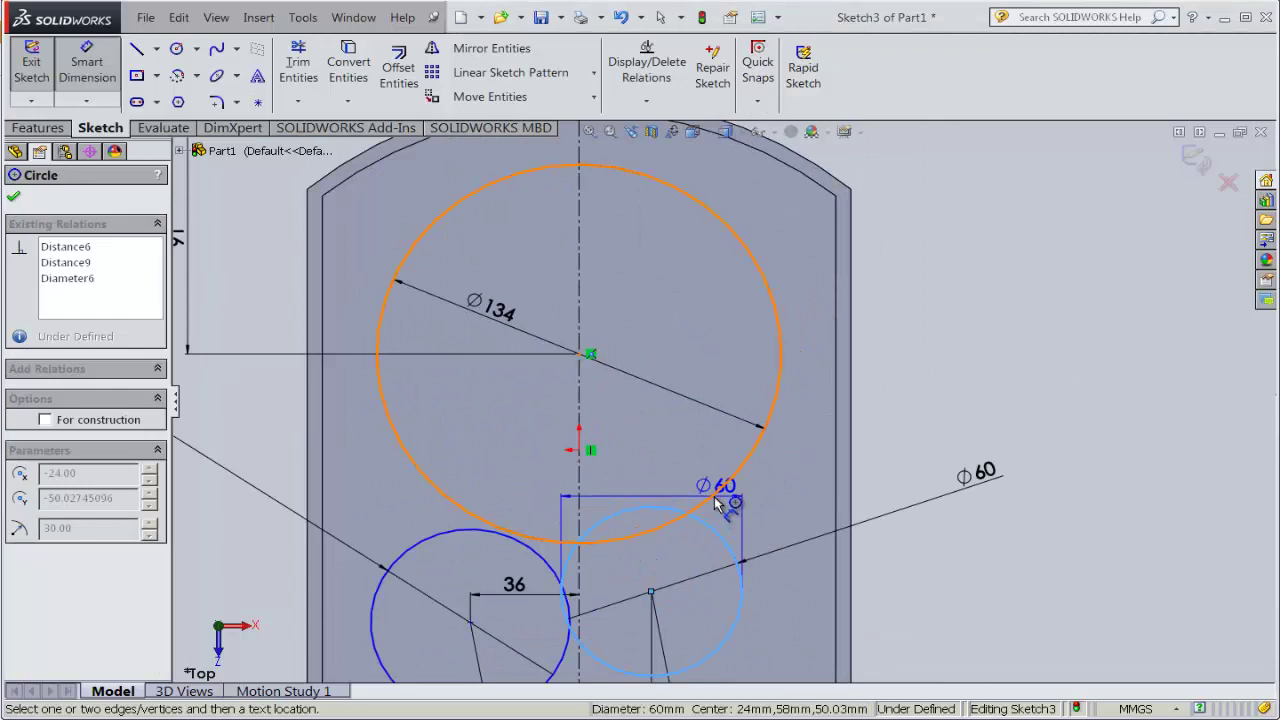
pyautogui.click(716, 503)
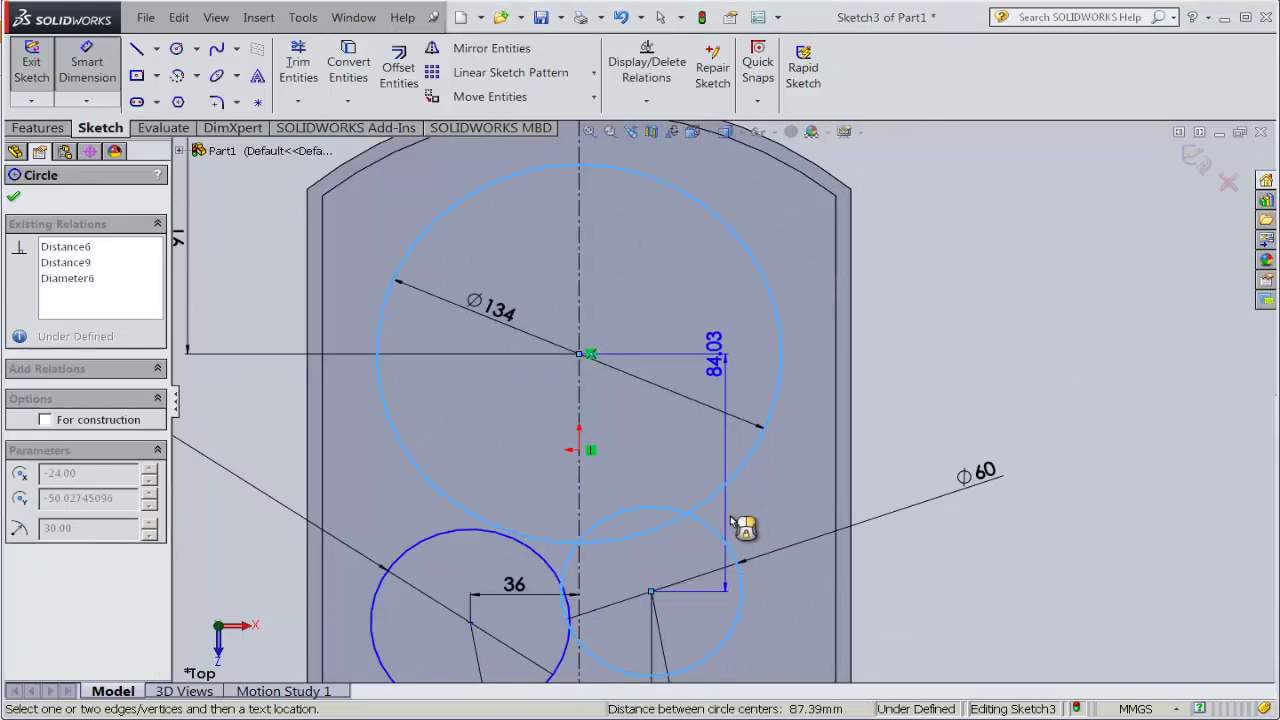
pyautogui.click(636, 413)
pyautogui.write('80')
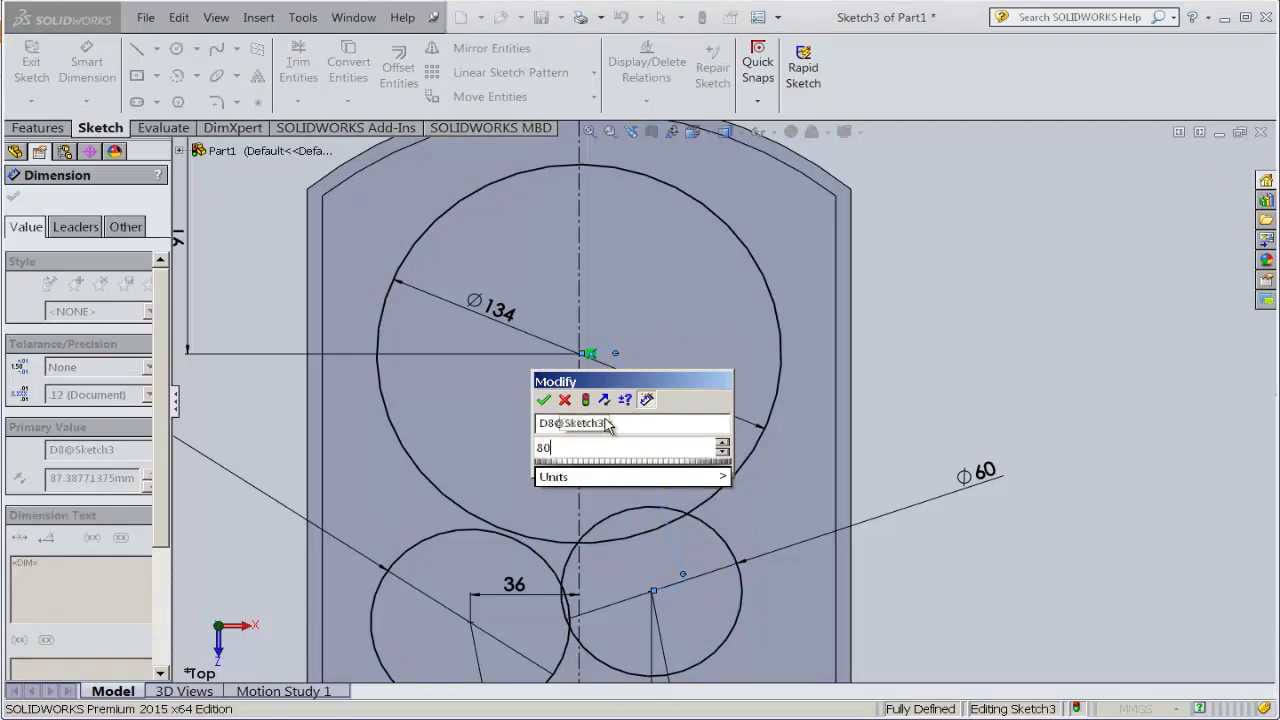
pyautogui.click(544, 401)
pyautogui.press('f')
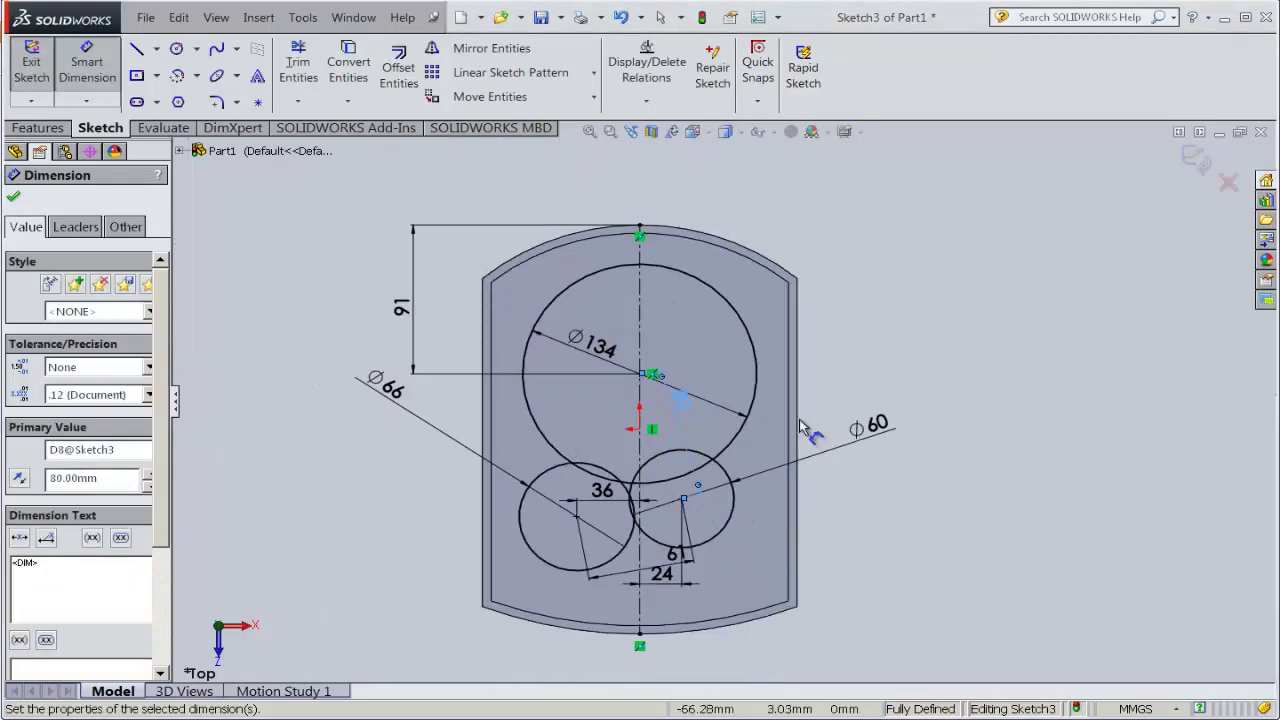
# - Convert the Ø134, Ø60 and Ø66 circles to construction geometry
pyautogui.click(13, 198)
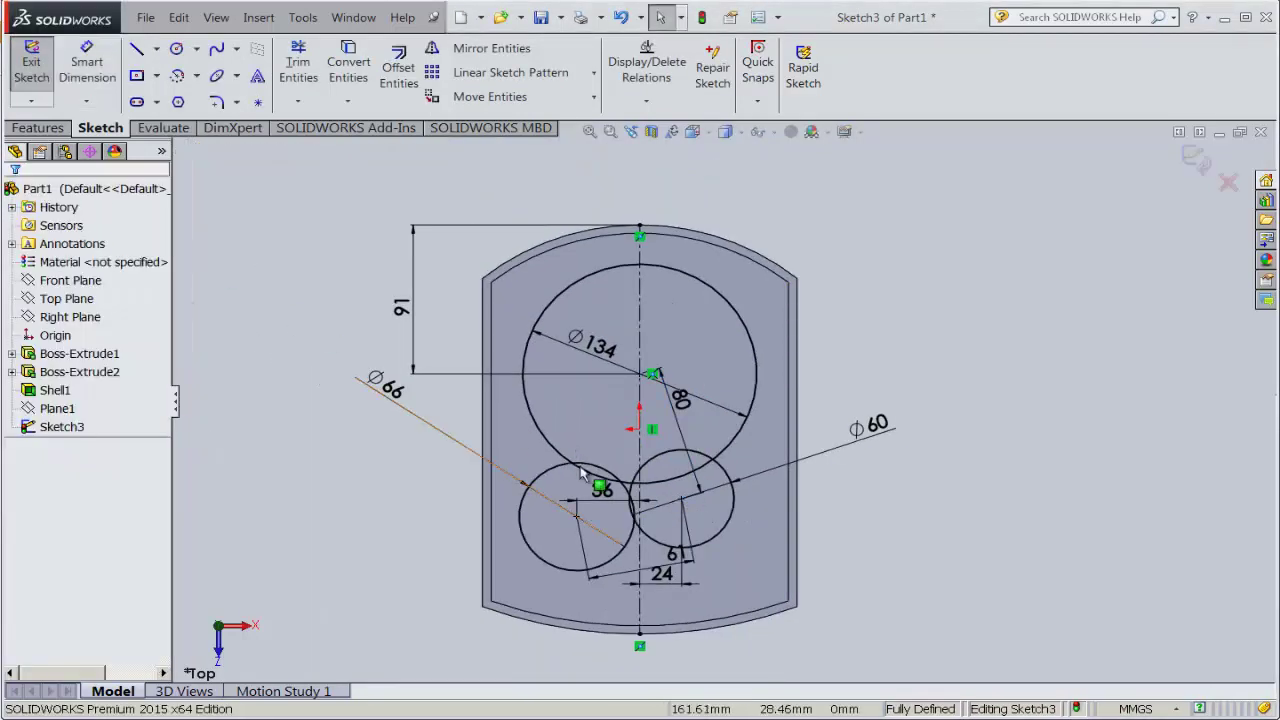
pyautogui.scroll(-3, 660, 482)
pyautogui.scroll(2, 716, 354)
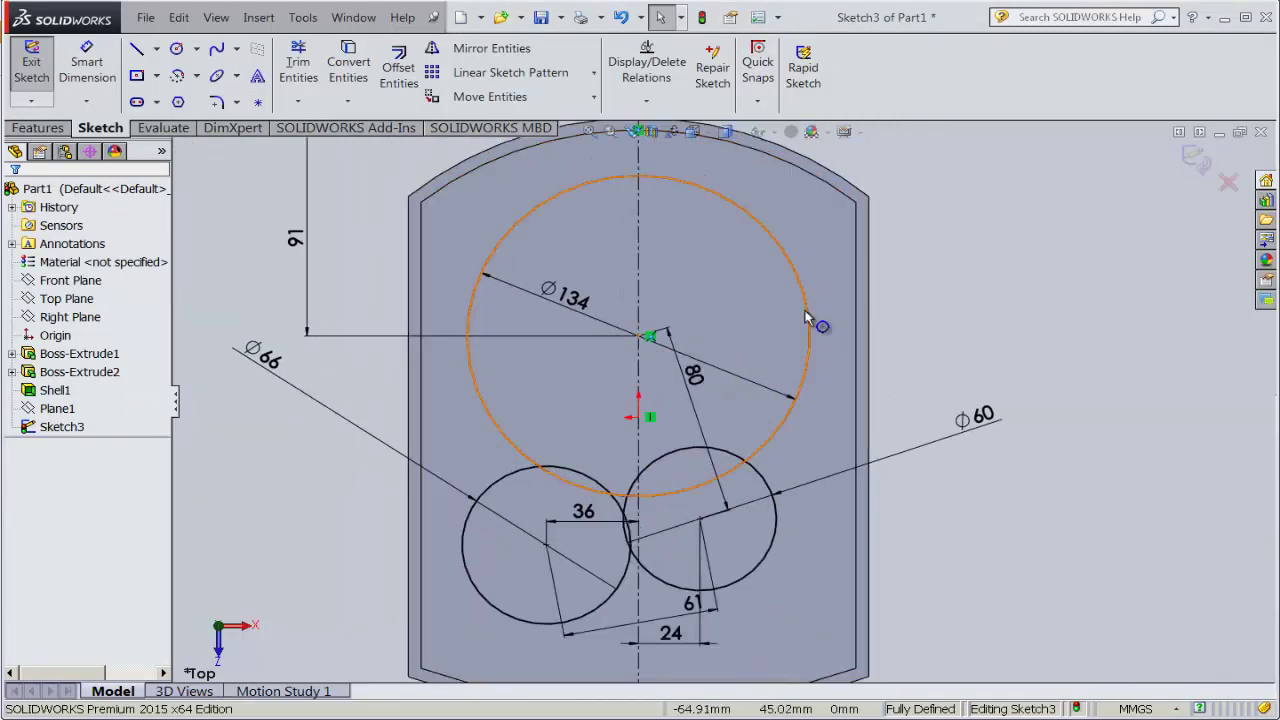
pyautogui.click(806, 312)
pyautogui.click(852, 257)
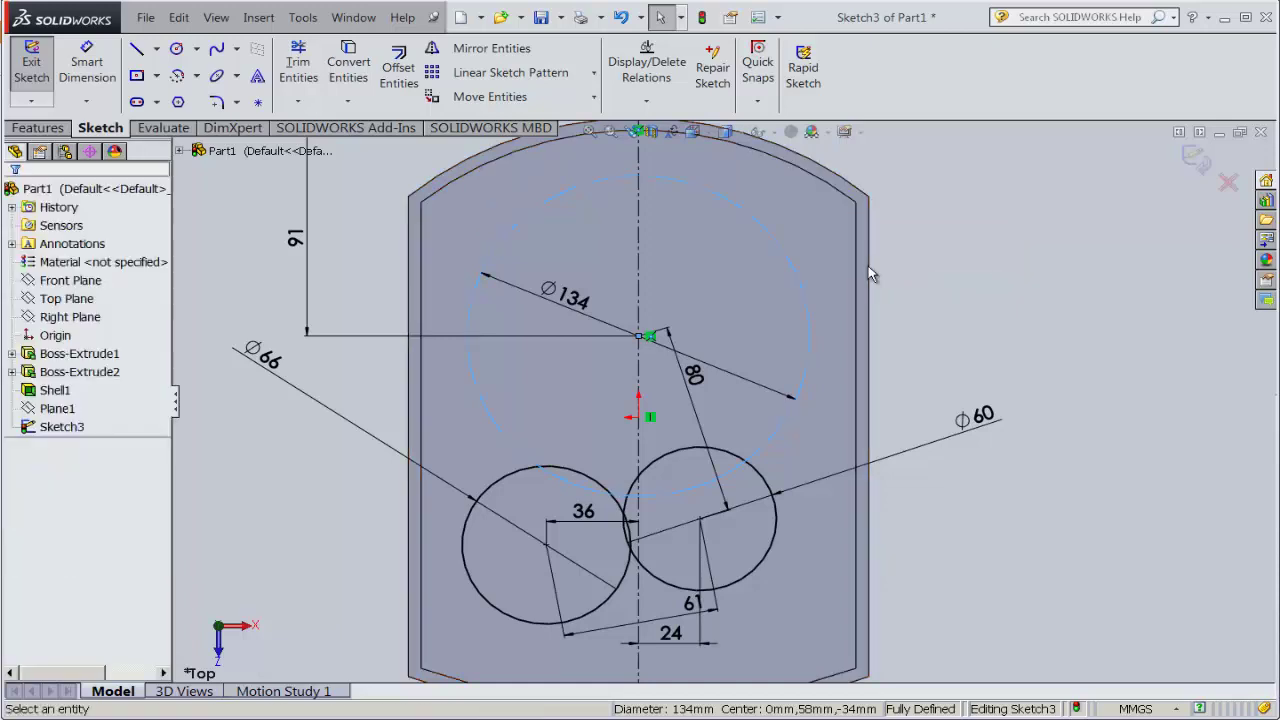
pyautogui.click(771, 477)
pyautogui.click(836, 425)
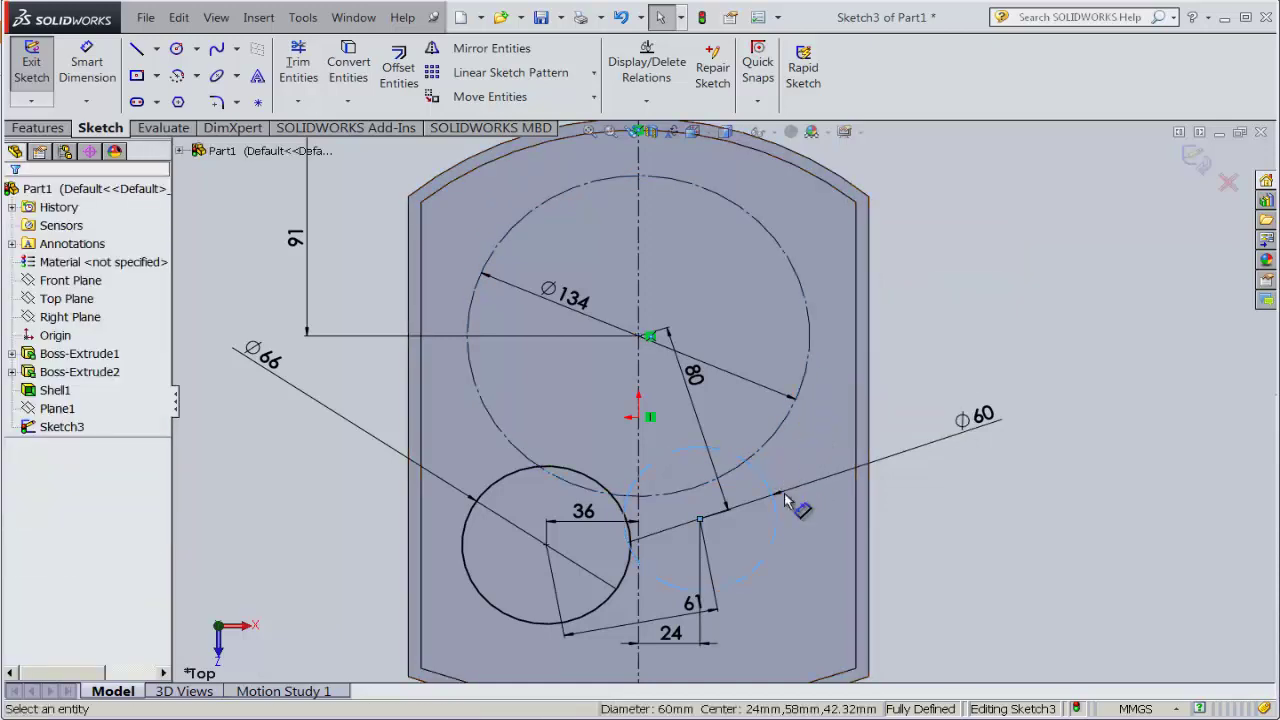
pyautogui.click(618, 508)
pyautogui.click(690, 446)
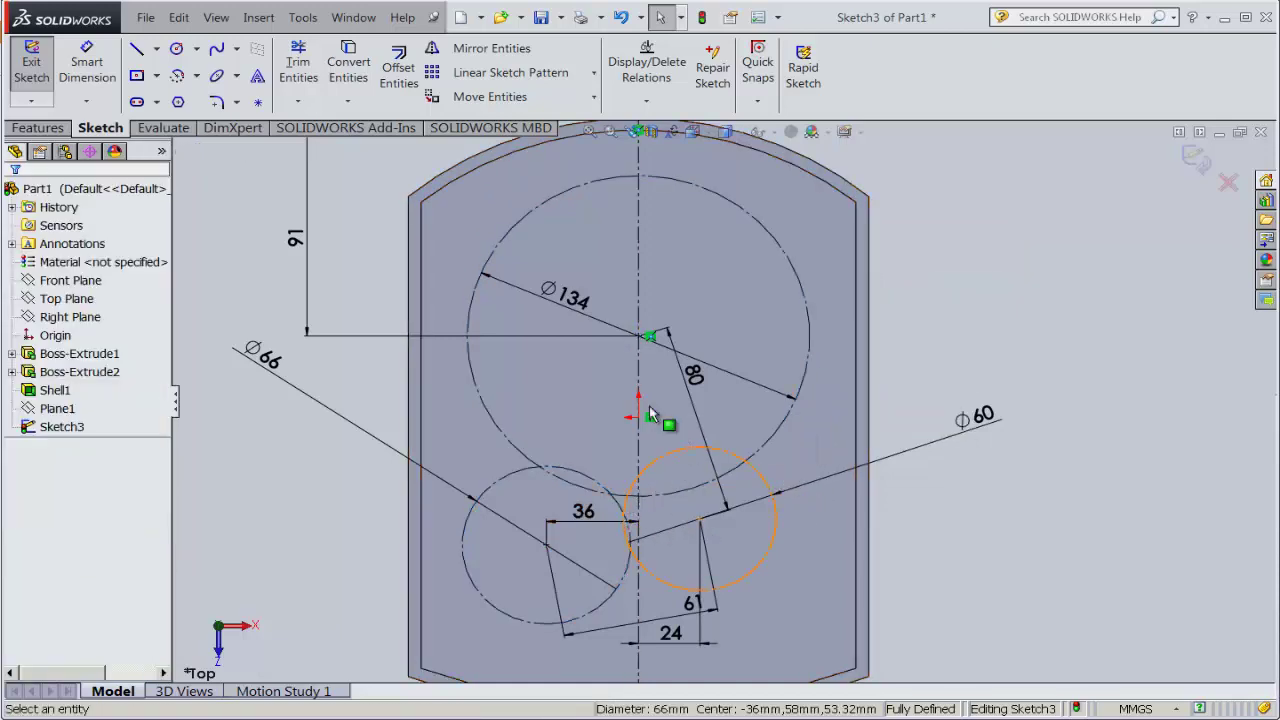
# - Trace a centrepoint arc along the outer part of the Ø134 circle
pyautogui.click(197, 80)
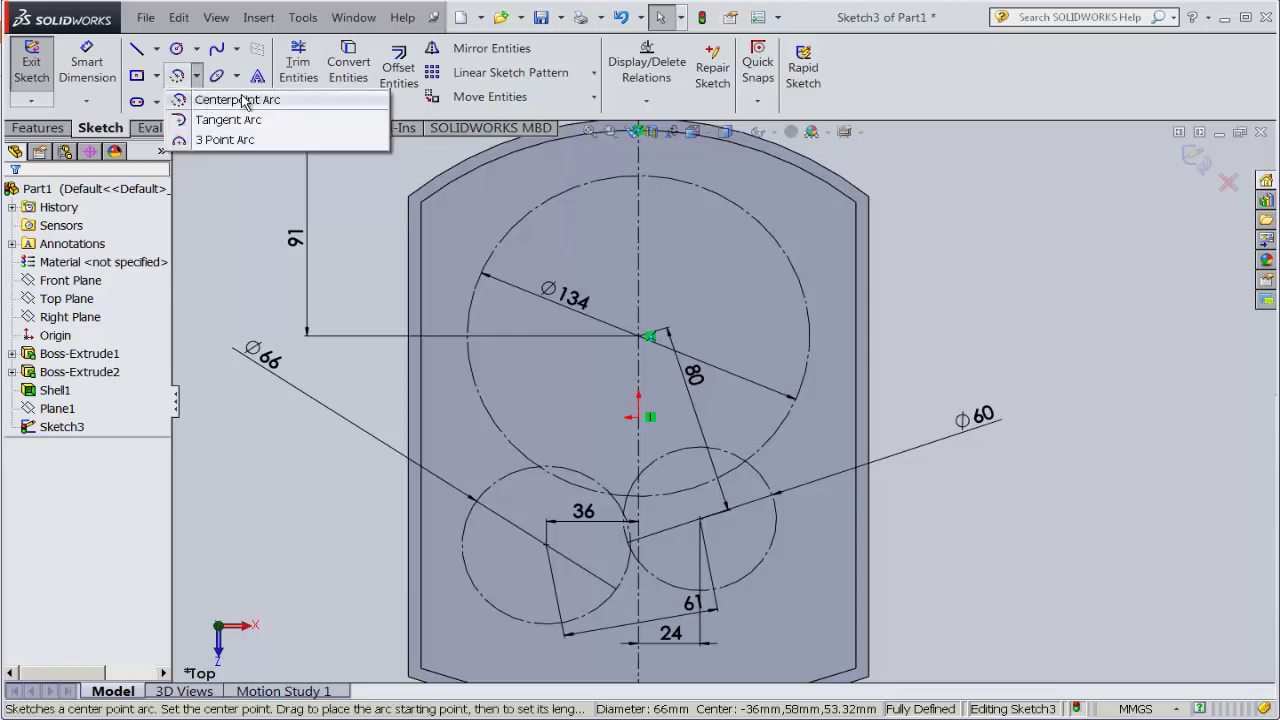
pyautogui.click(242, 100)
pyautogui.scroll(-2, 575, 244)
pyautogui.click(680, 375)
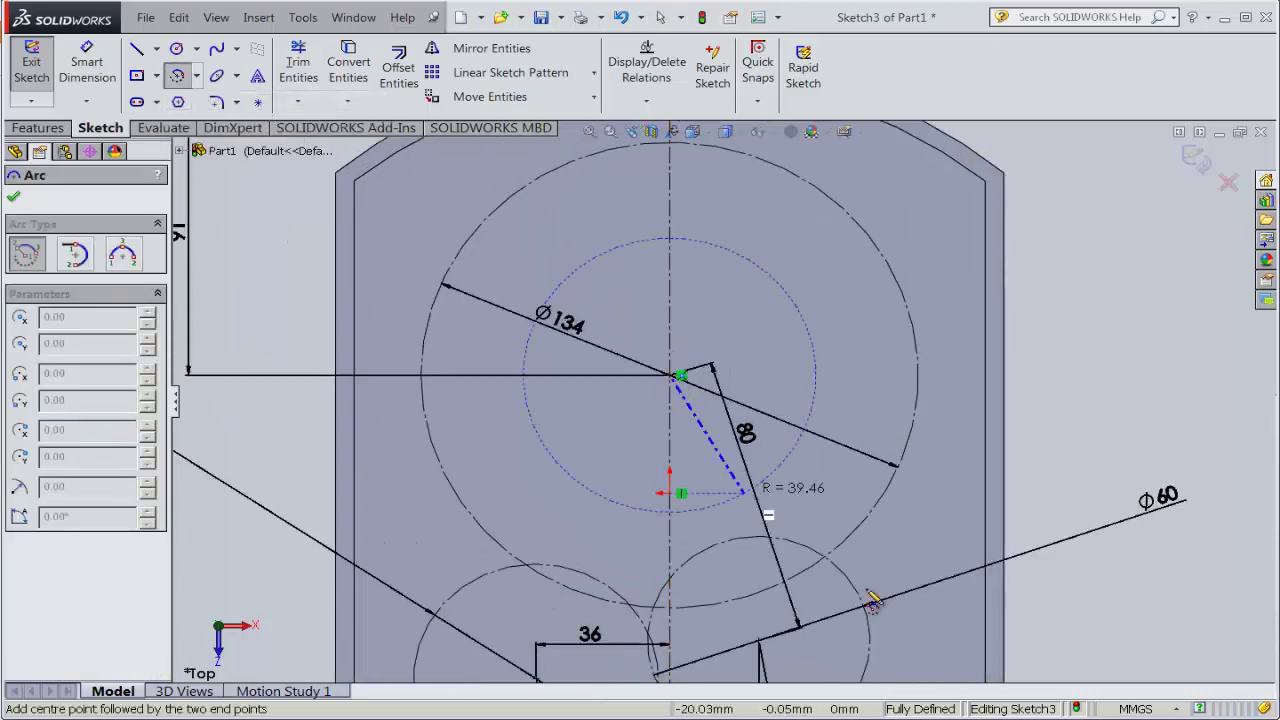
pyautogui.click(833, 560)
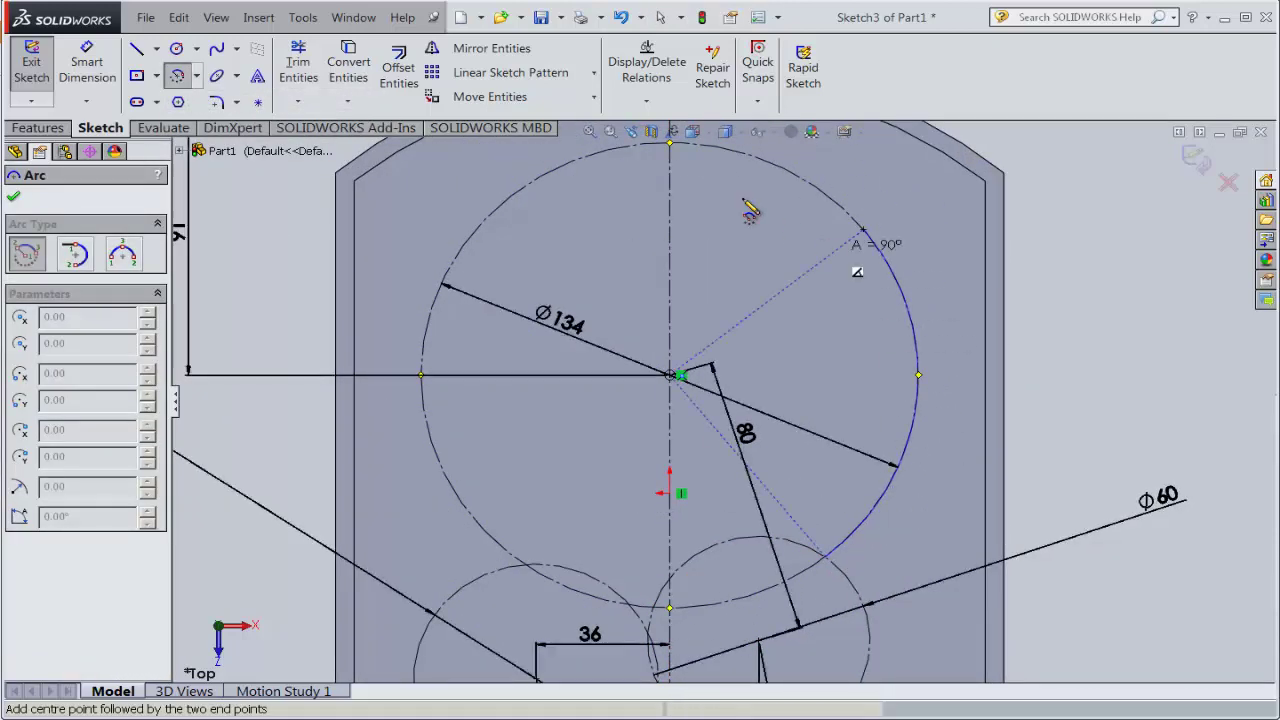
pyautogui.click(531, 577)
pyautogui.scroll(3, 600, 580)
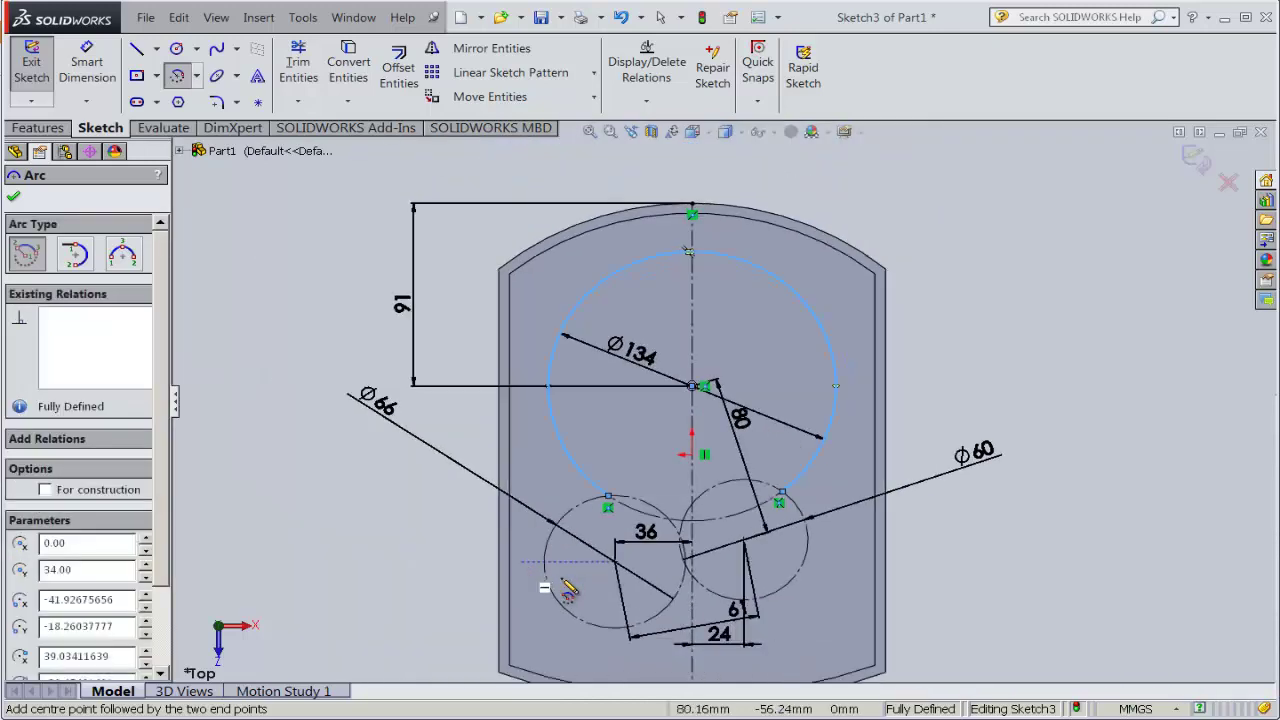
pyautogui.scroll(-2, 663, 555)
# - Trace centrepoint arcs along the Ø66 and Ø60 circles to complete the three lobes
pyautogui.click(647, 545)
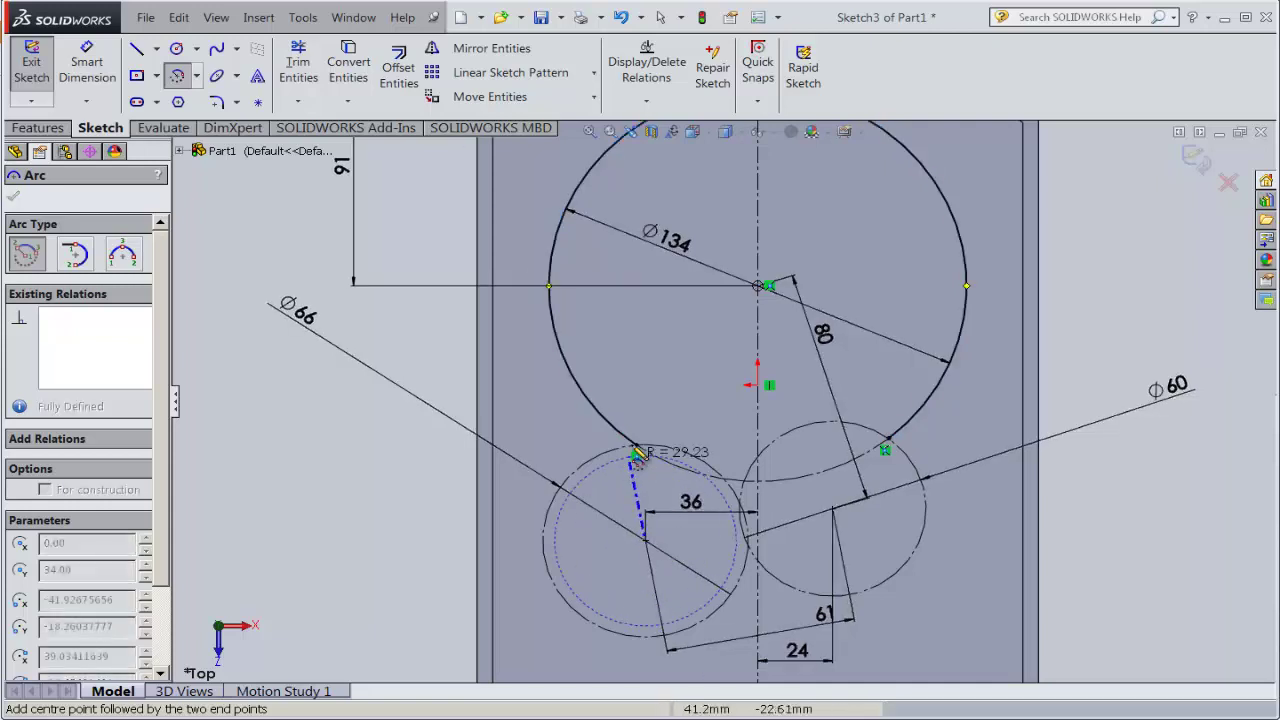
pyautogui.click(637, 447)
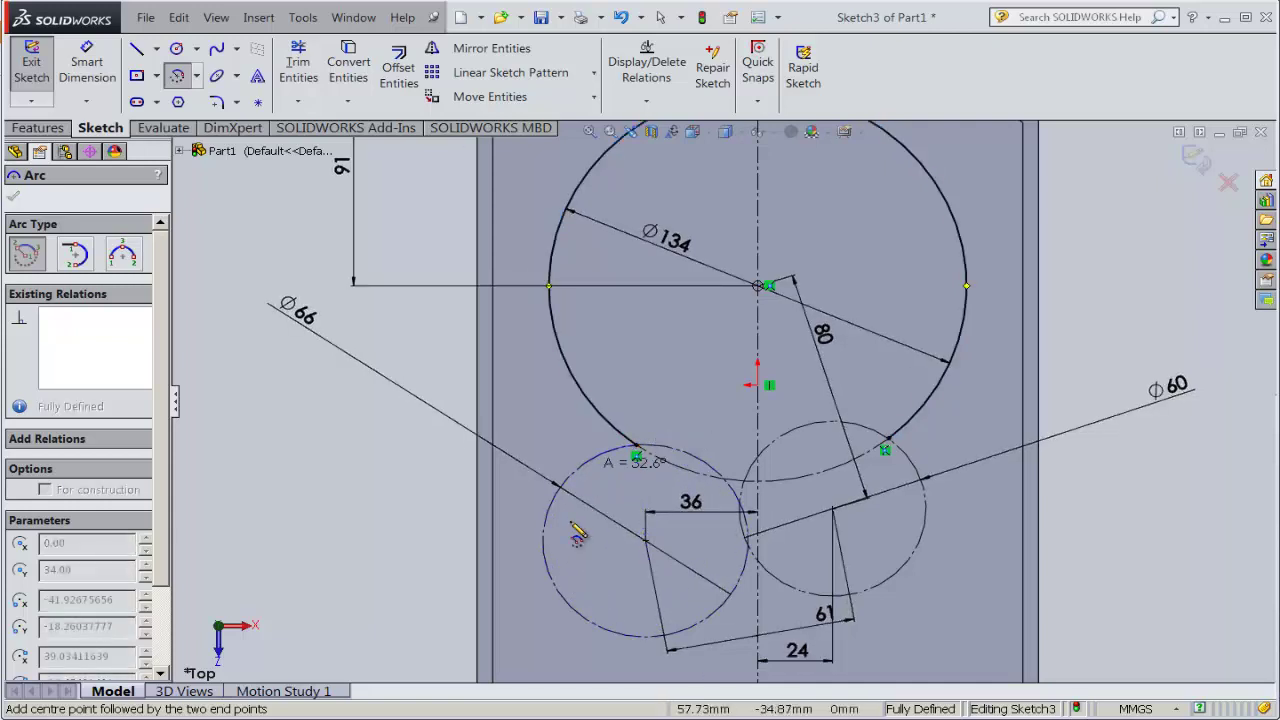
pyautogui.click(750, 550)
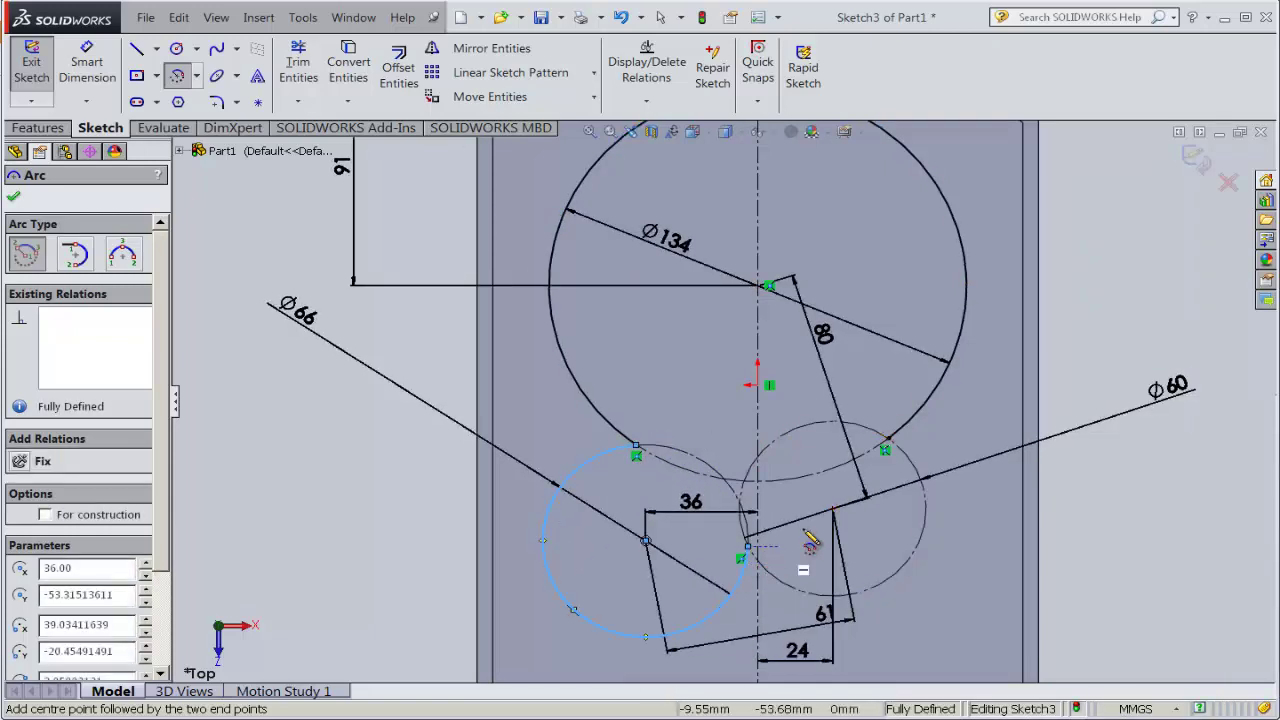
pyautogui.click(833, 512)
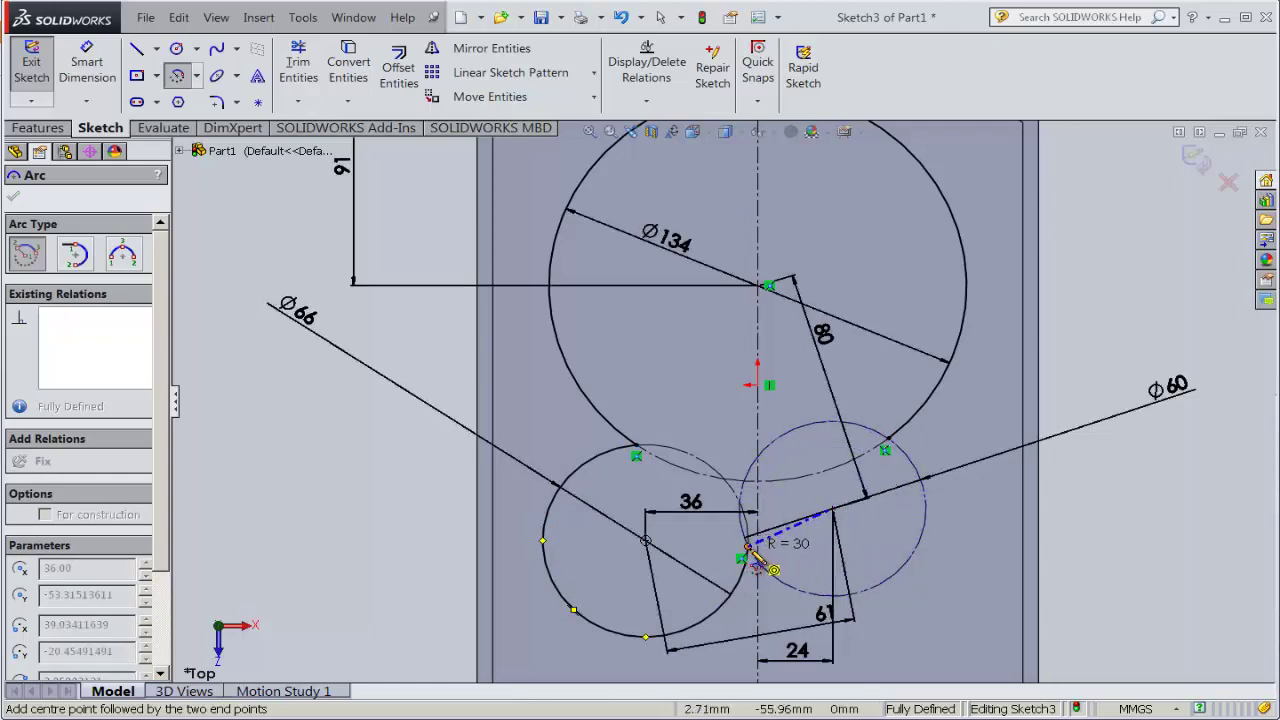
pyautogui.click(749, 548)
pyautogui.scroll(-2, 910, 500)
pyautogui.scroll(-2, 880, 445)
pyautogui.scroll(-1, 800, 470)
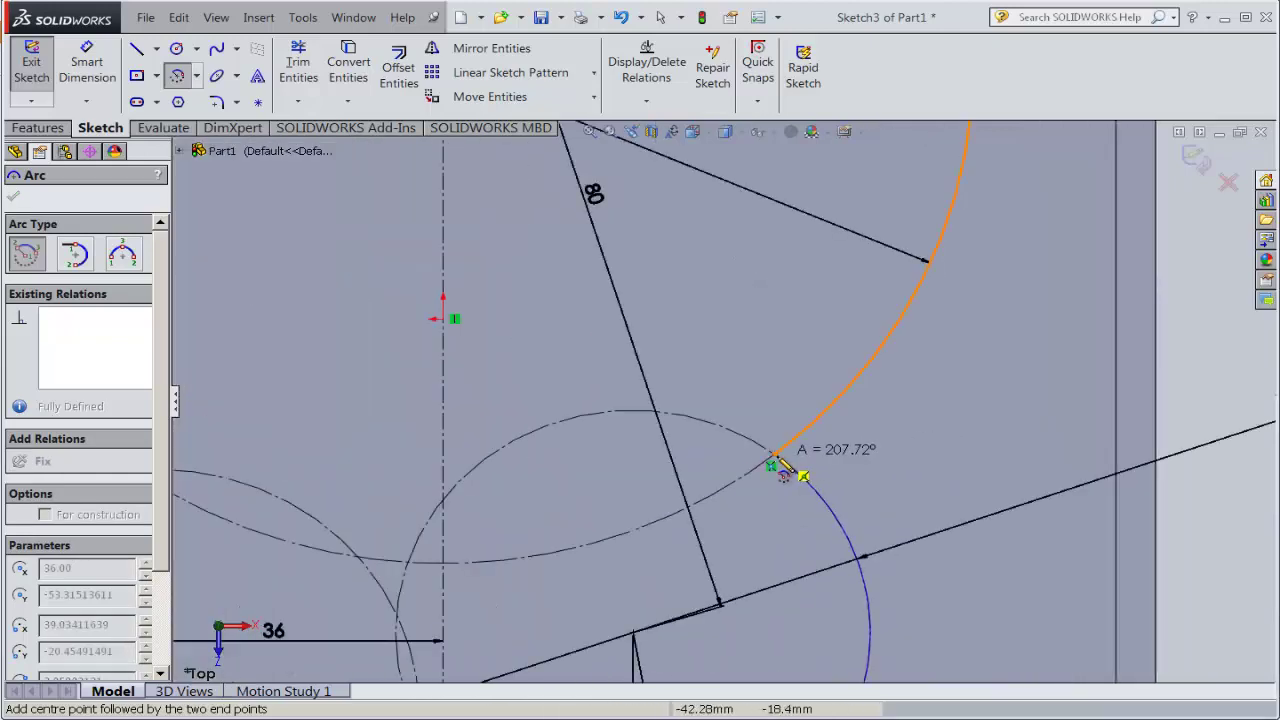
pyautogui.click(783, 468)
pyautogui.scroll(3, 785, 467)
pyautogui.scroll(2, 790, 465)
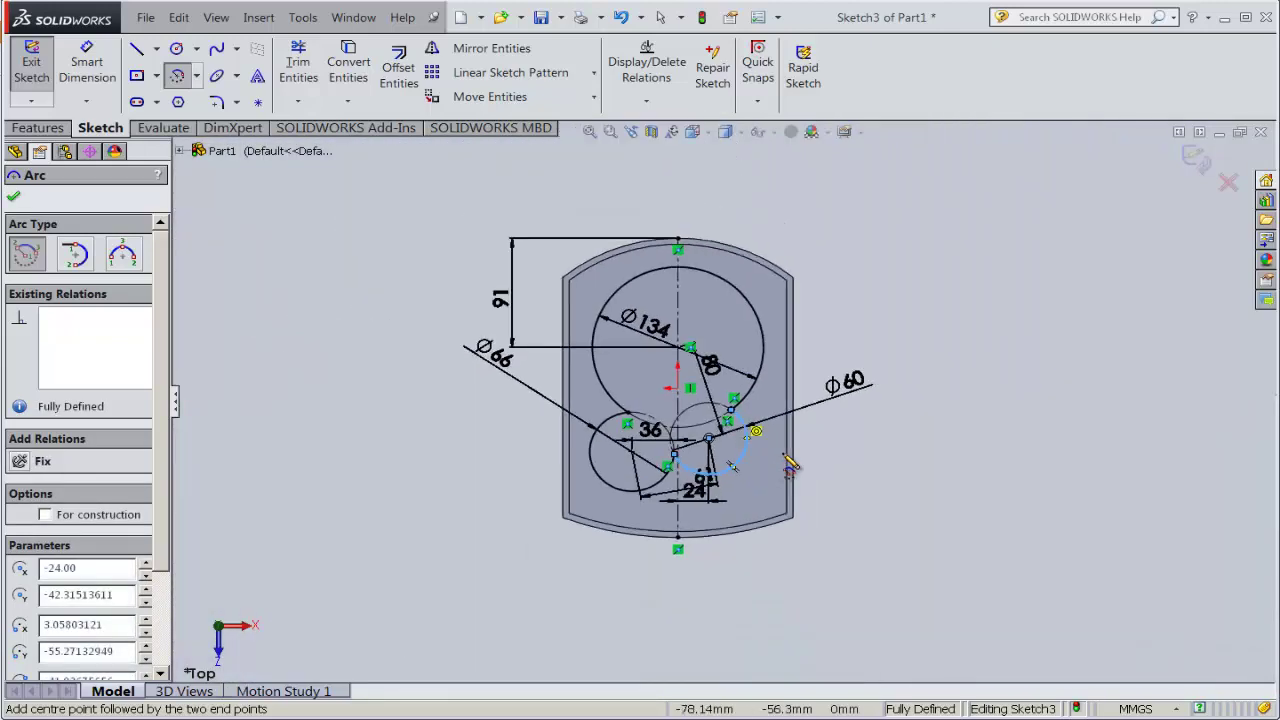
pyautogui.click(15, 198)
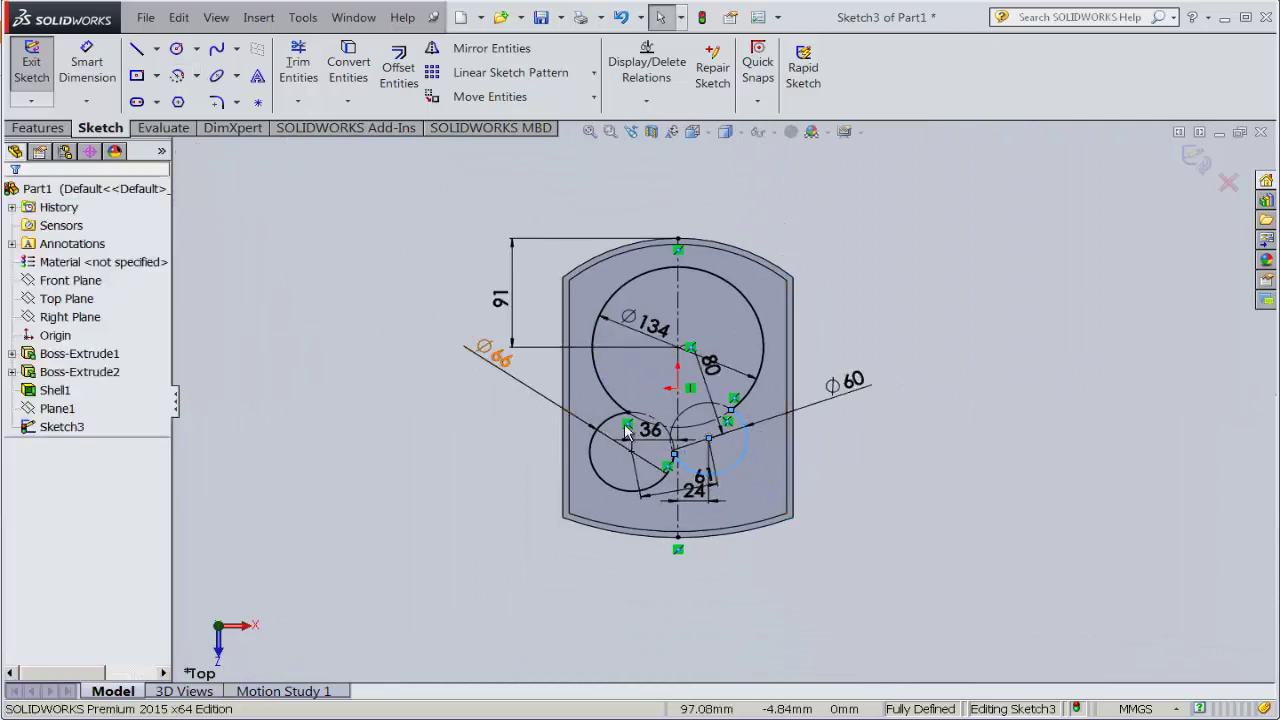
pyautogui.scroll(-1, 815, 474)
pyautogui.scroll(-3, 700, 400)
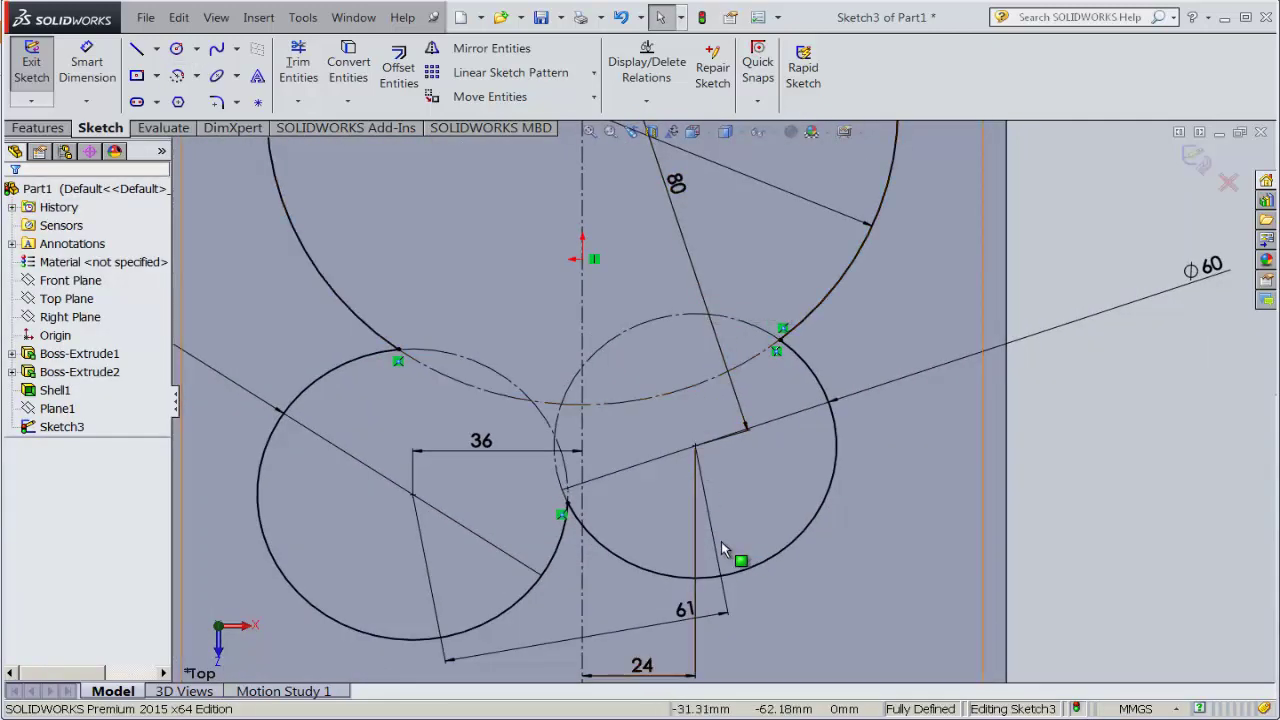
pyautogui.click(297, 101)
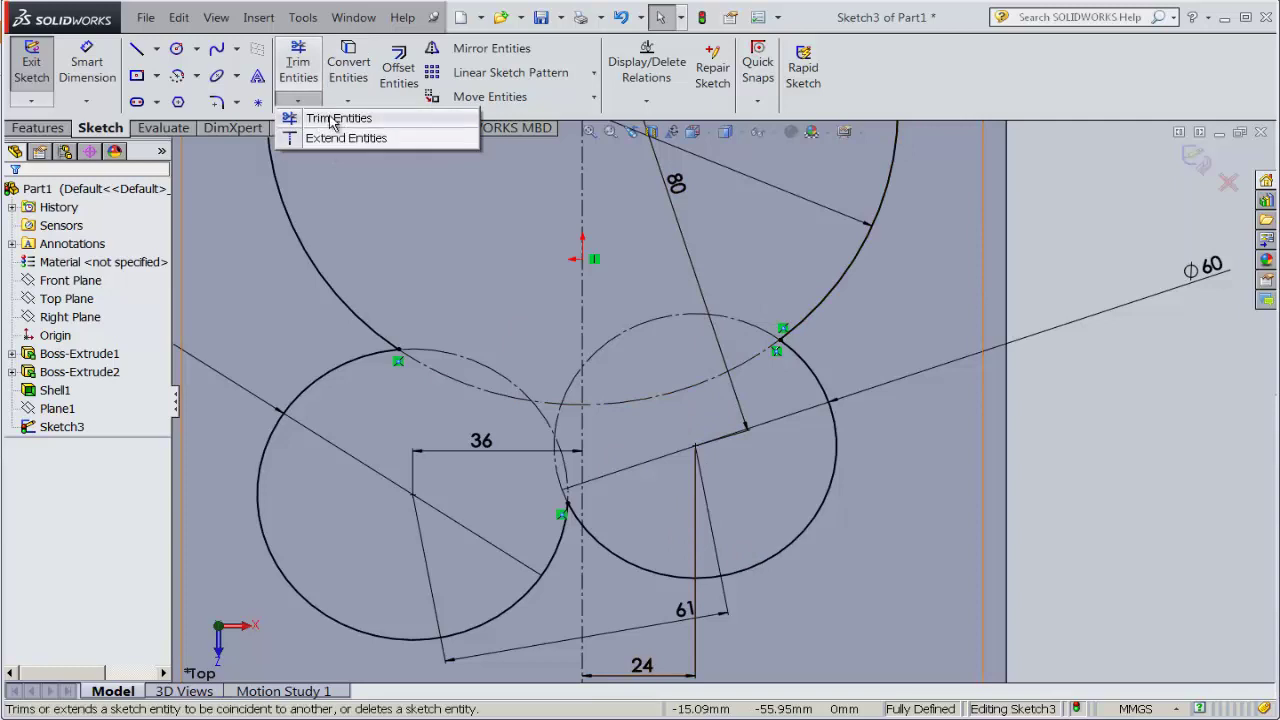
# - Power-trim the leftover arc pieces between the lobes into one closed outline, then zoom to fit
pyautogui.click(338, 118)
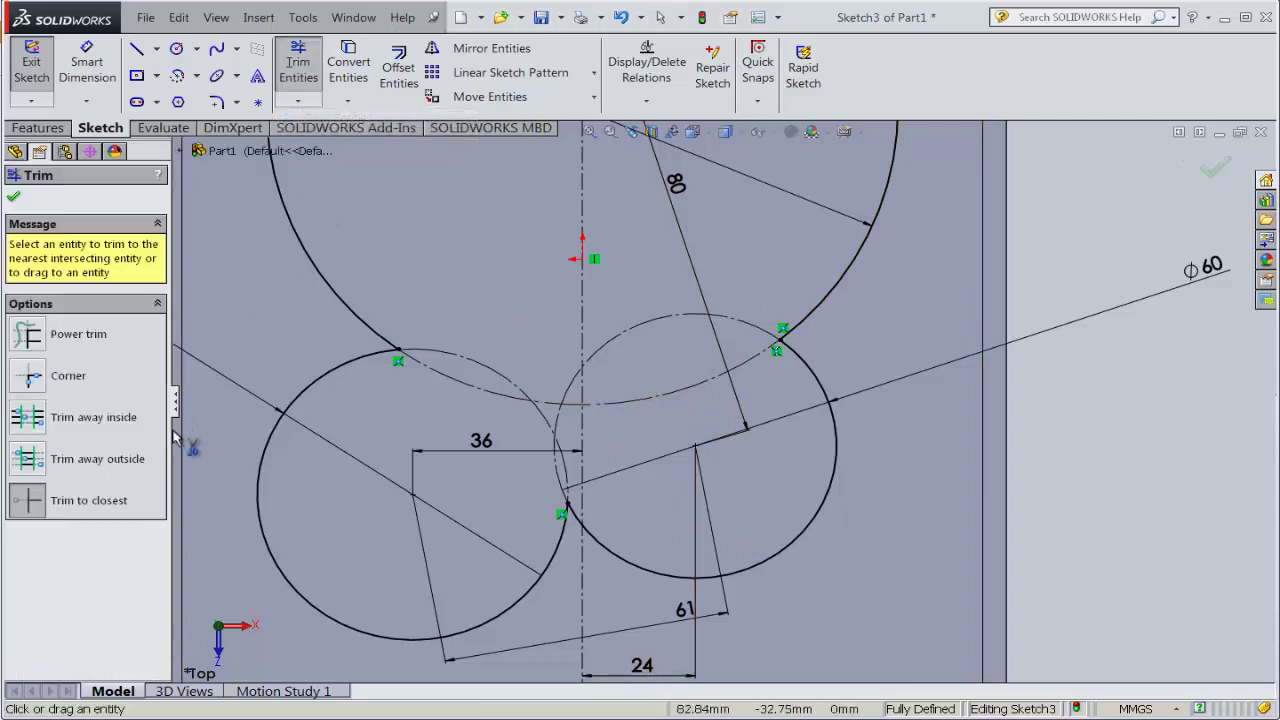
pyautogui.click(507, 393)
pyautogui.moveTo(531, 400); pyautogui.dragTo(540, 424)
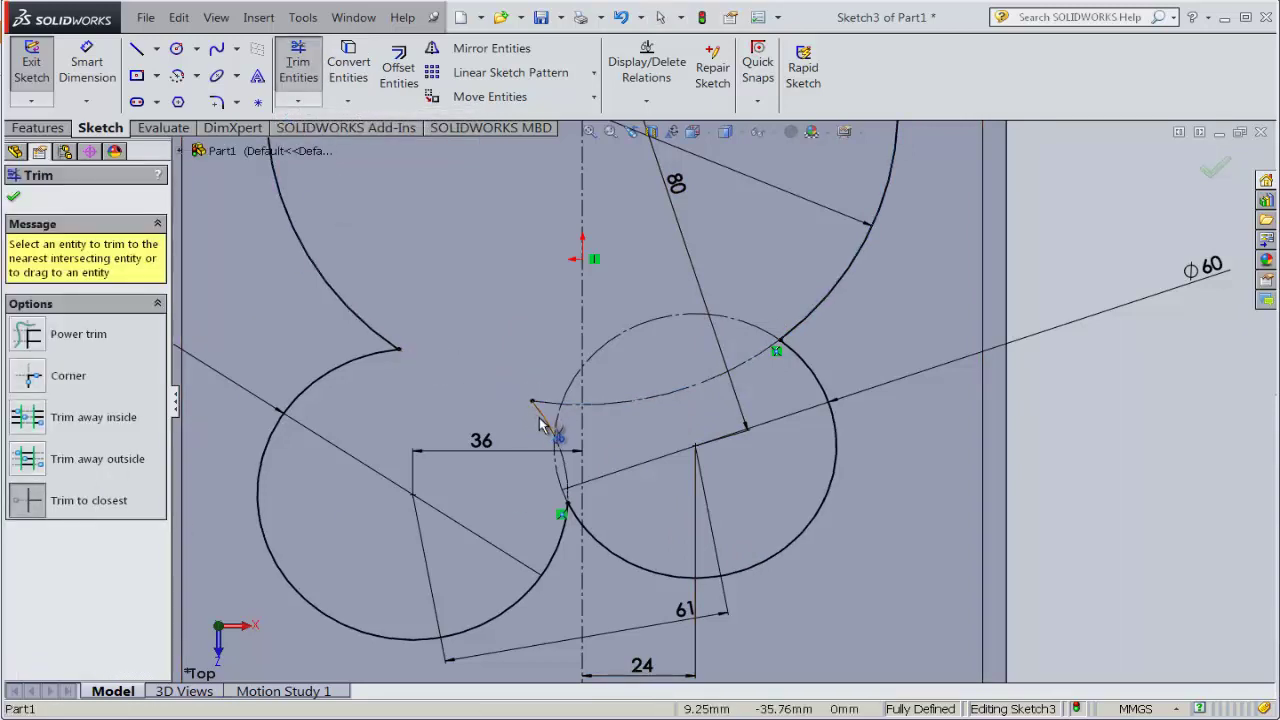
pyautogui.scroll(-2, 560, 466)
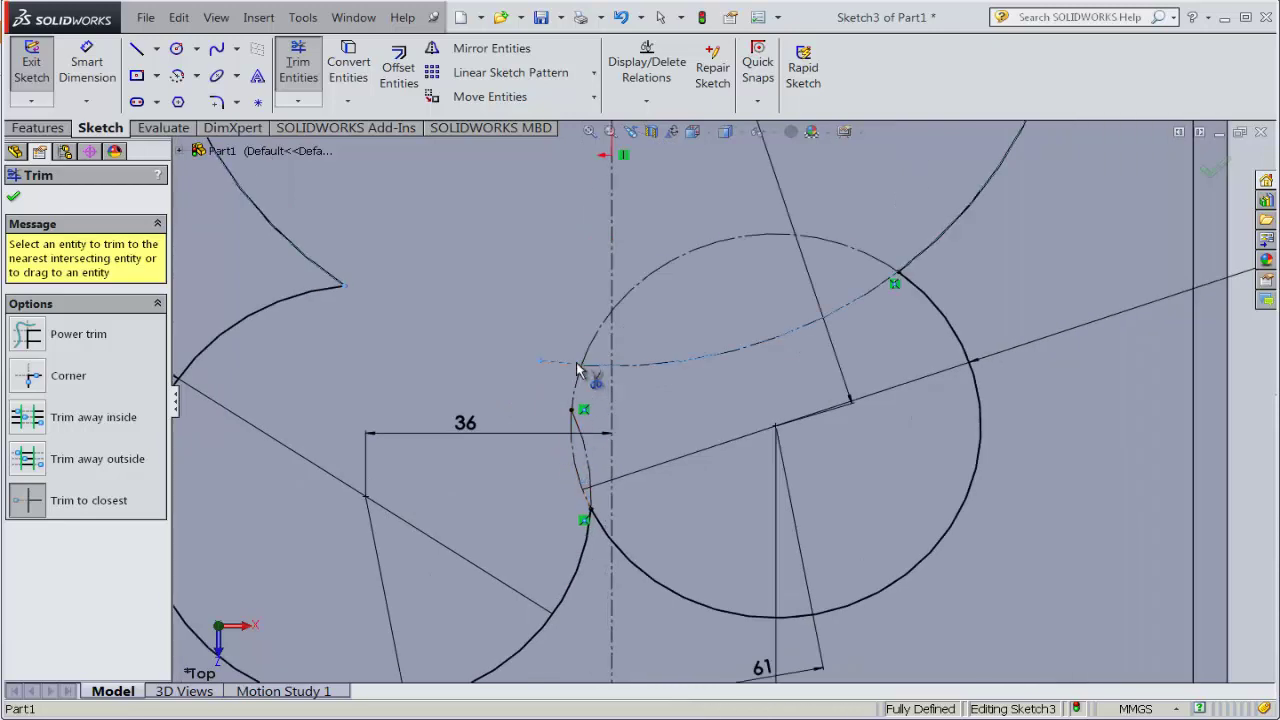
pyautogui.moveTo(582, 367)
pyautogui.mouseDown()
pyautogui.moveTo(652, 372)
pyautogui.moveTo(628, 370)
pyautogui.mouseUp()
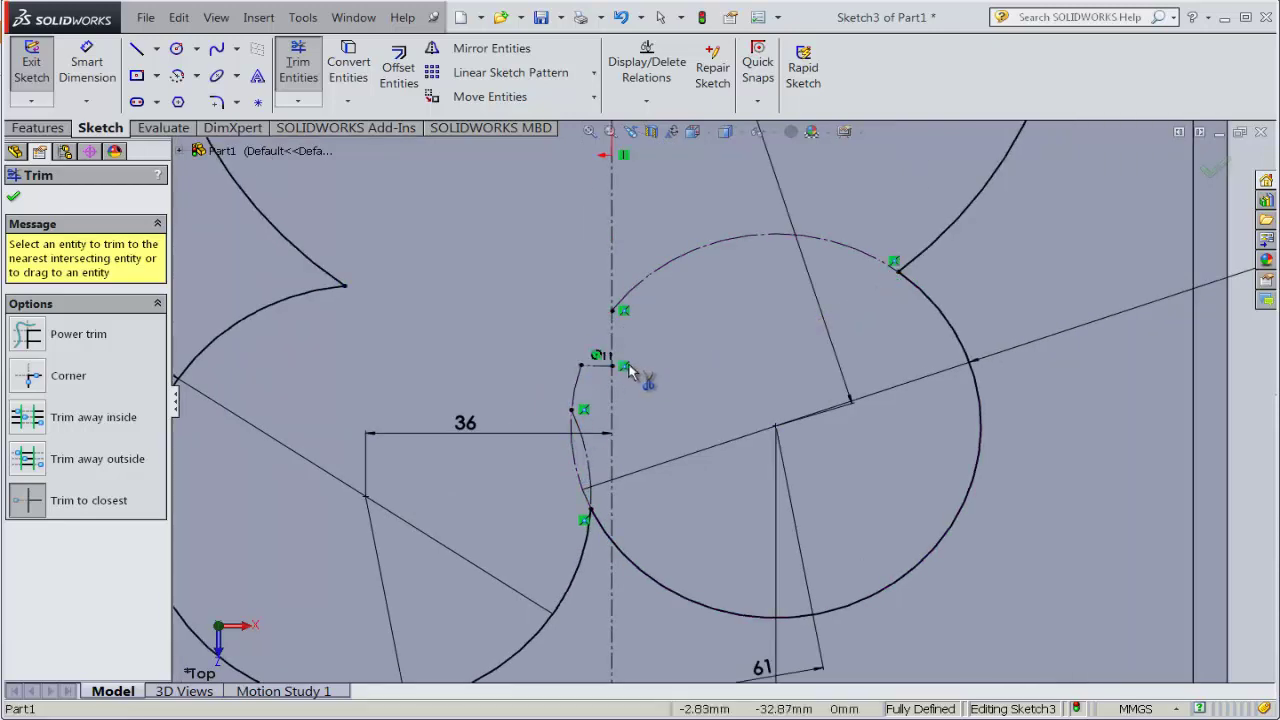
pyautogui.click(645, 288)
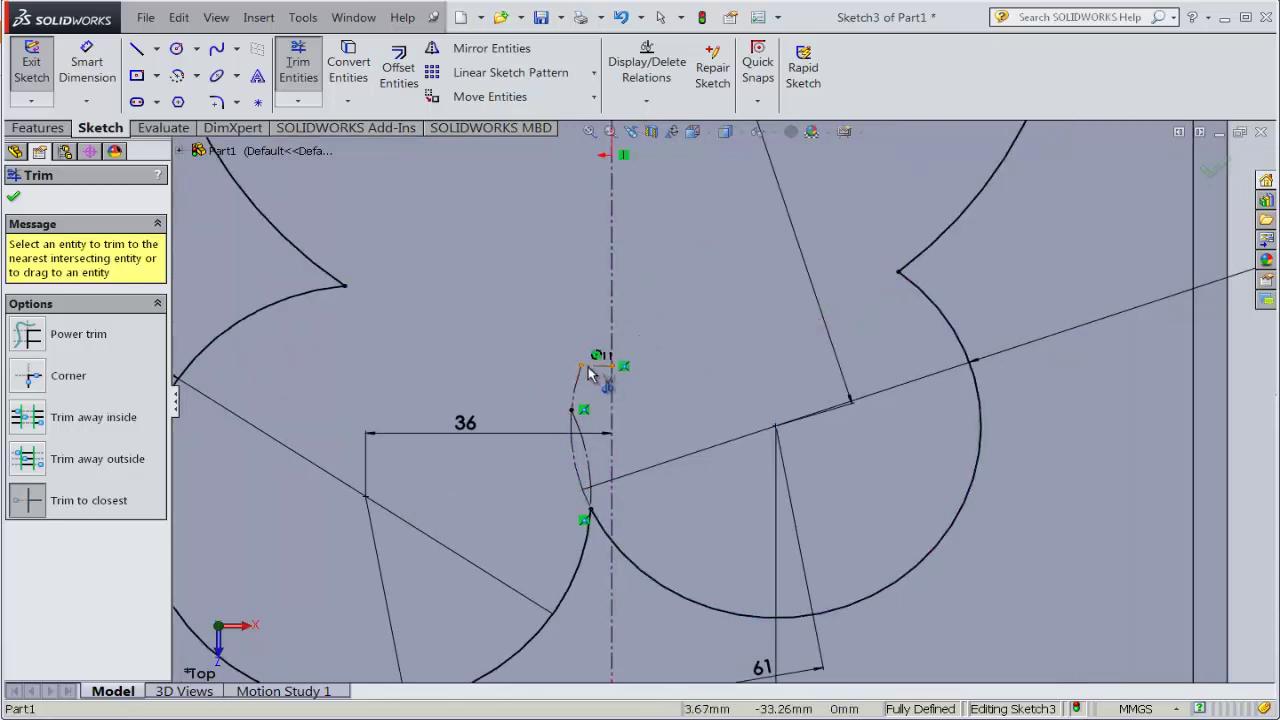
pyautogui.moveTo(580, 391); pyautogui.dragTo(580, 434)
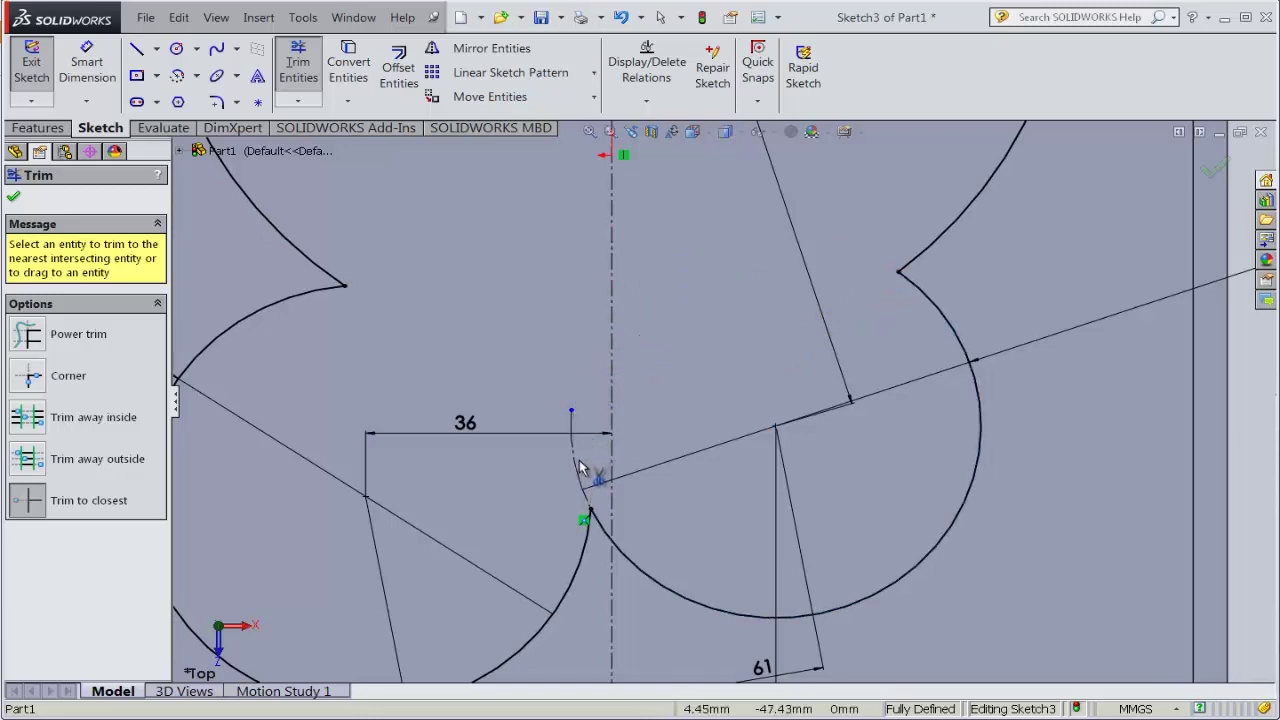
pyautogui.press('f')
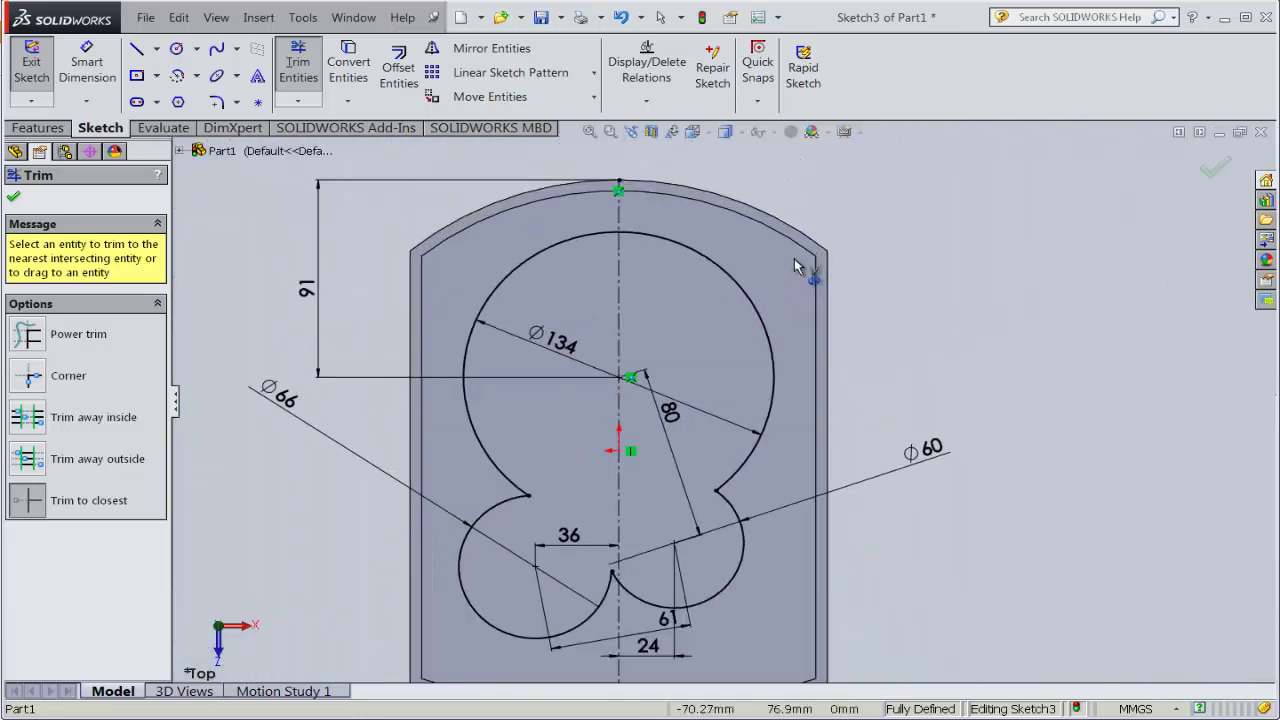
pyautogui.click(38, 128)
# - Extrude the three-lobe sketch with end condition Up To Next, creating Boss-Extrude3
pyautogui.click(40, 70)
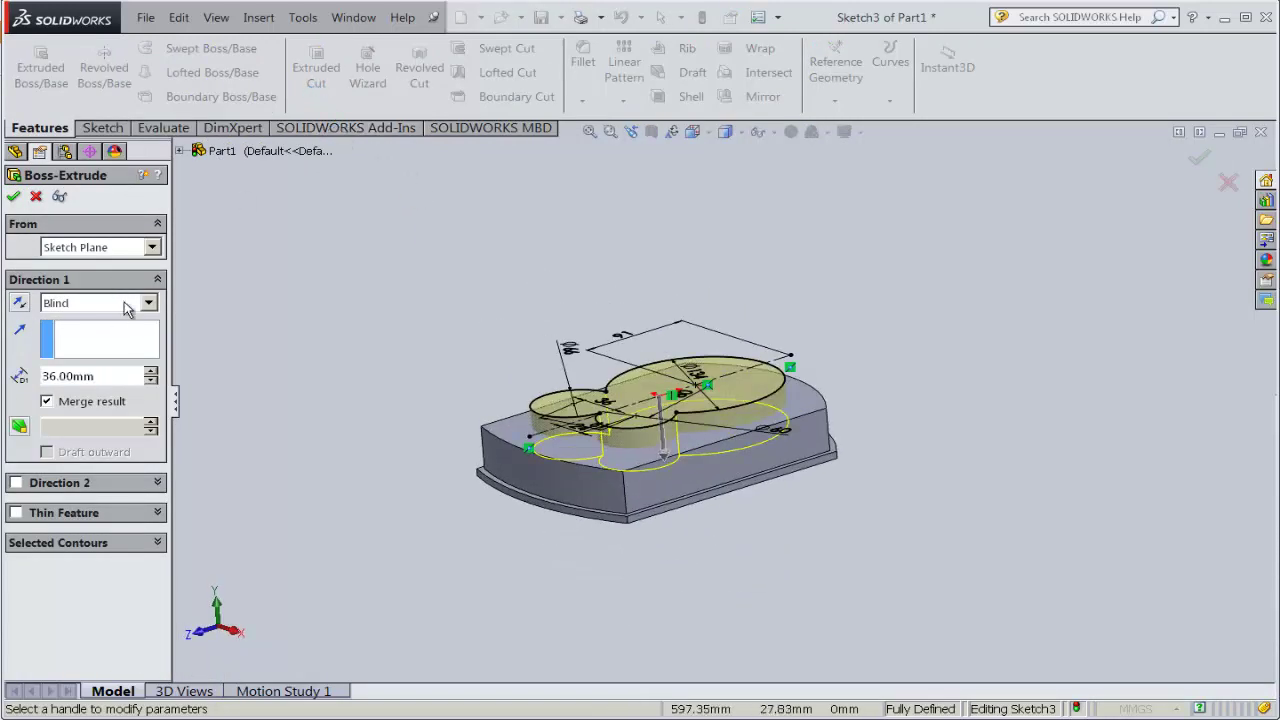
pyautogui.click(127, 303)
pyautogui.click(100, 346)
pyautogui.moveTo(363, 366)
pyautogui.mouseDown(button='middle')
pyautogui.moveTo(484, 356)
pyautogui.moveTo(279, 394)
pyautogui.mouseUp(button='middle')
pyautogui.click(12, 196)
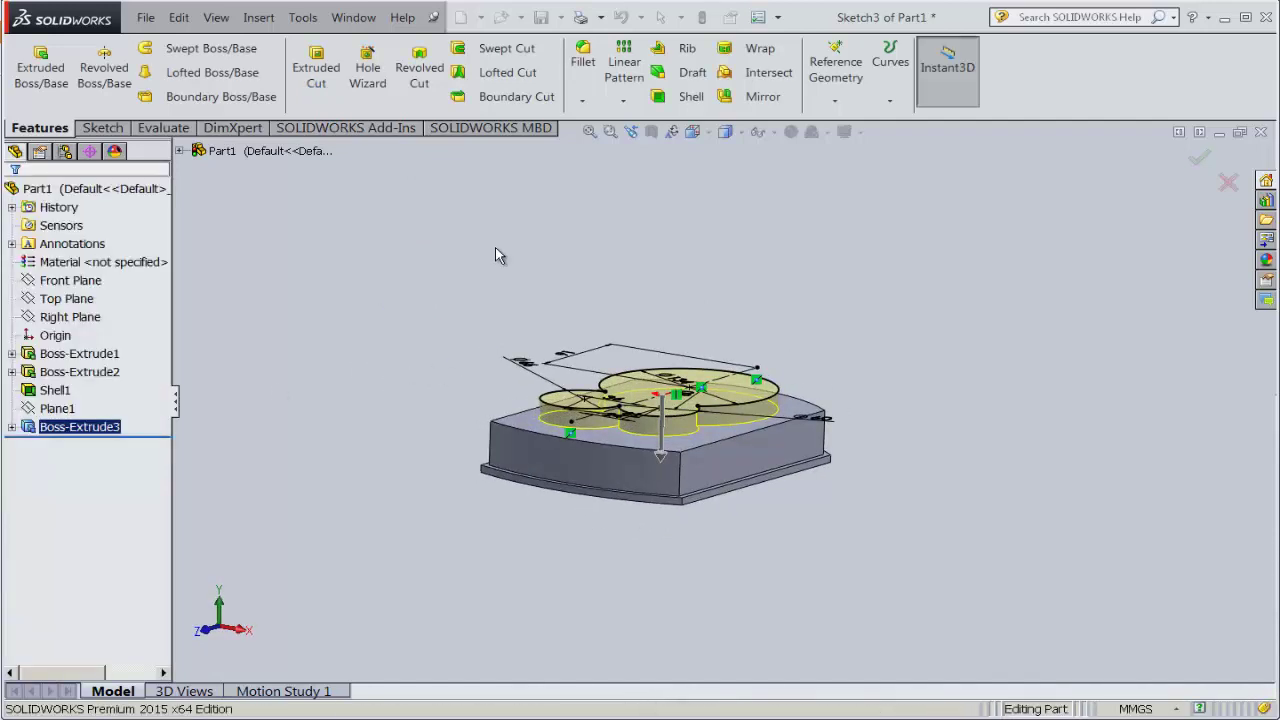
pyautogui.moveTo(757, 297)
pyautogui.mouseDown(button='middle')
pyautogui.moveTo(711, 416)
pyautogui.moveTo(1014, 569)
pyautogui.moveTo(951, 537)
pyautogui.moveTo(671, 194)
pyautogui.moveTo(787, 236)
pyautogui.mouseUp(button='middle')
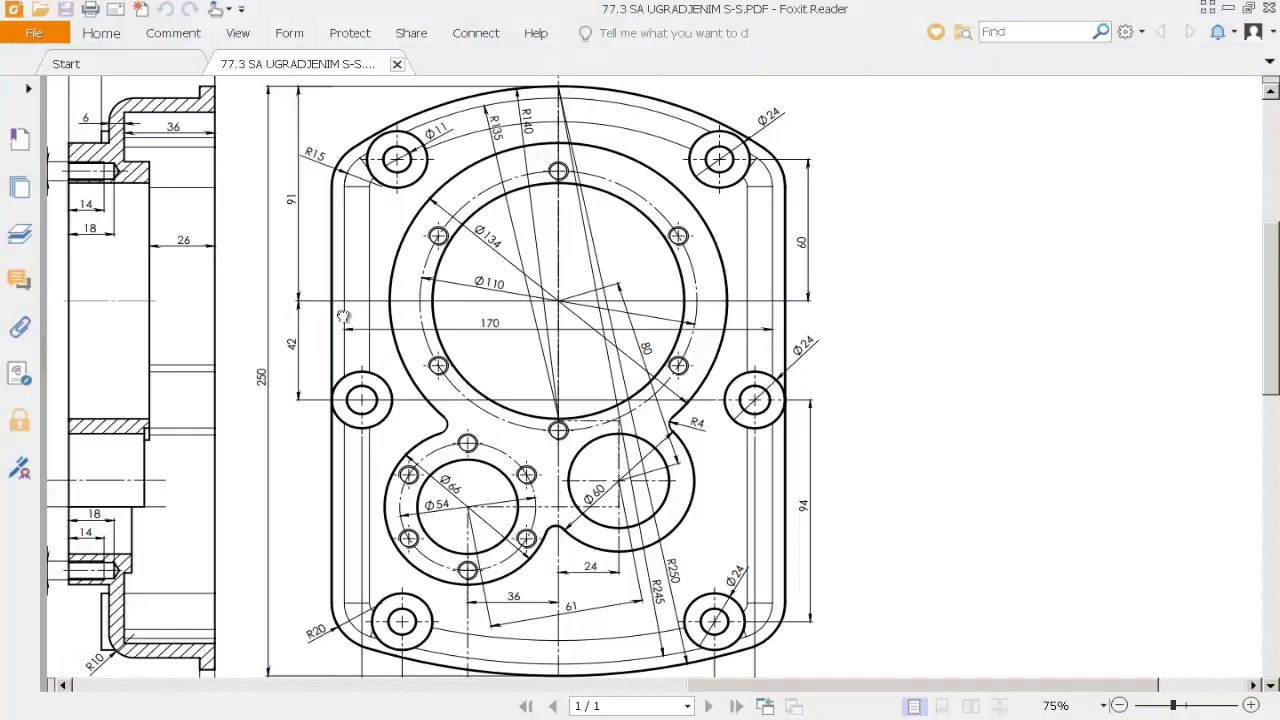
# - Pan across the pump cover PDF to review its front view, then the section and right-hand views
pyautogui.moveTo(342, 316); pyautogui.dragTo(843, 330)
pyautogui.moveTo(444, 552); pyautogui.dragTo(572, 523)
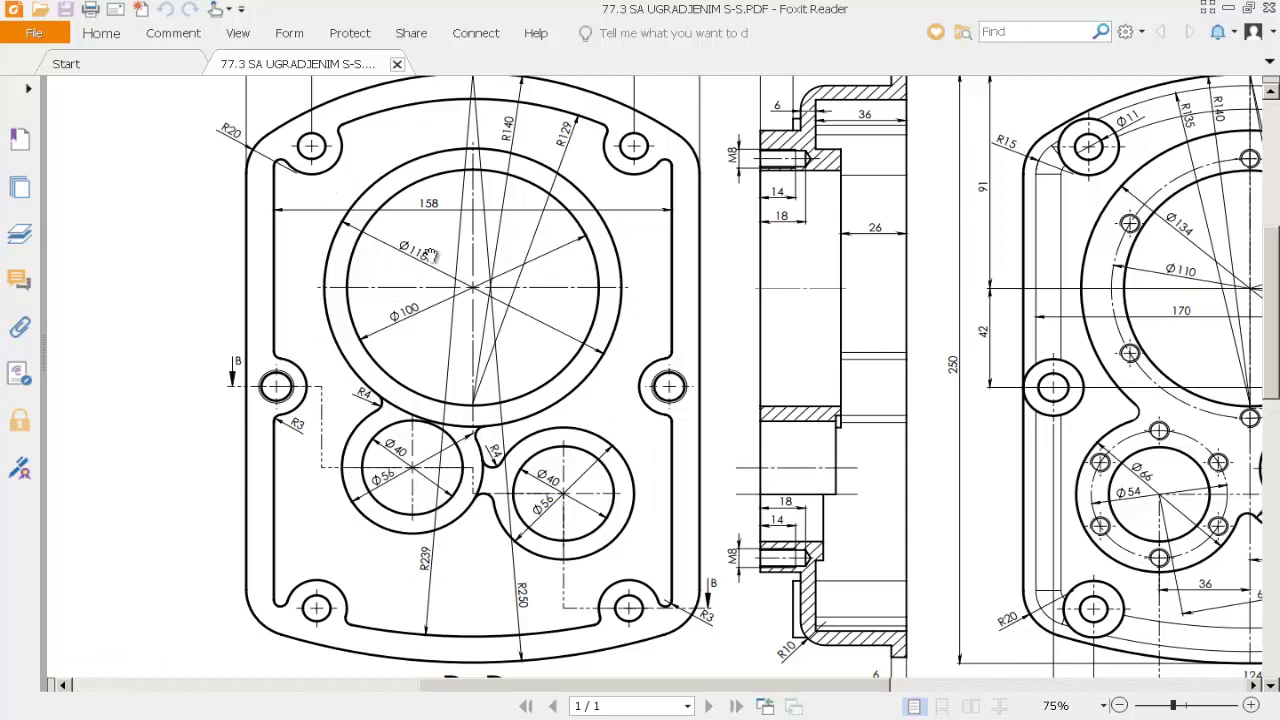
pyautogui.moveTo(636, 344); pyautogui.dragTo(385, 365)
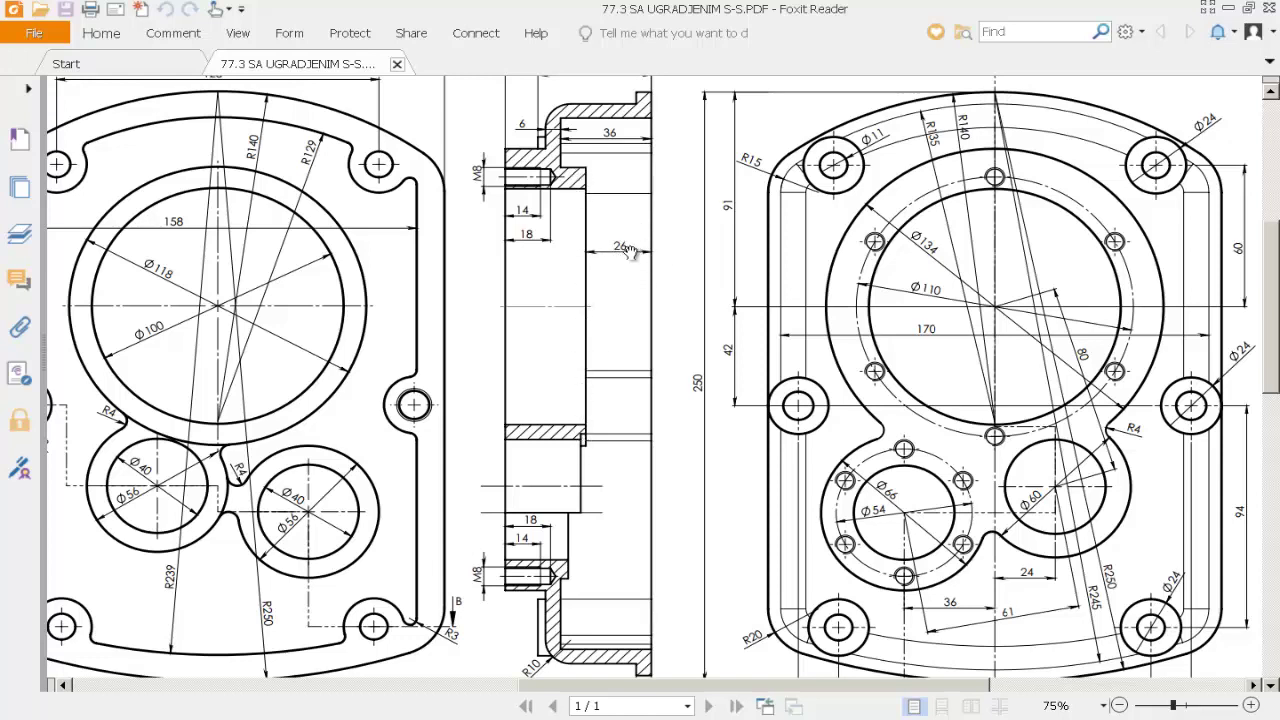
pyautogui.hscroll(-2, 602, 311)
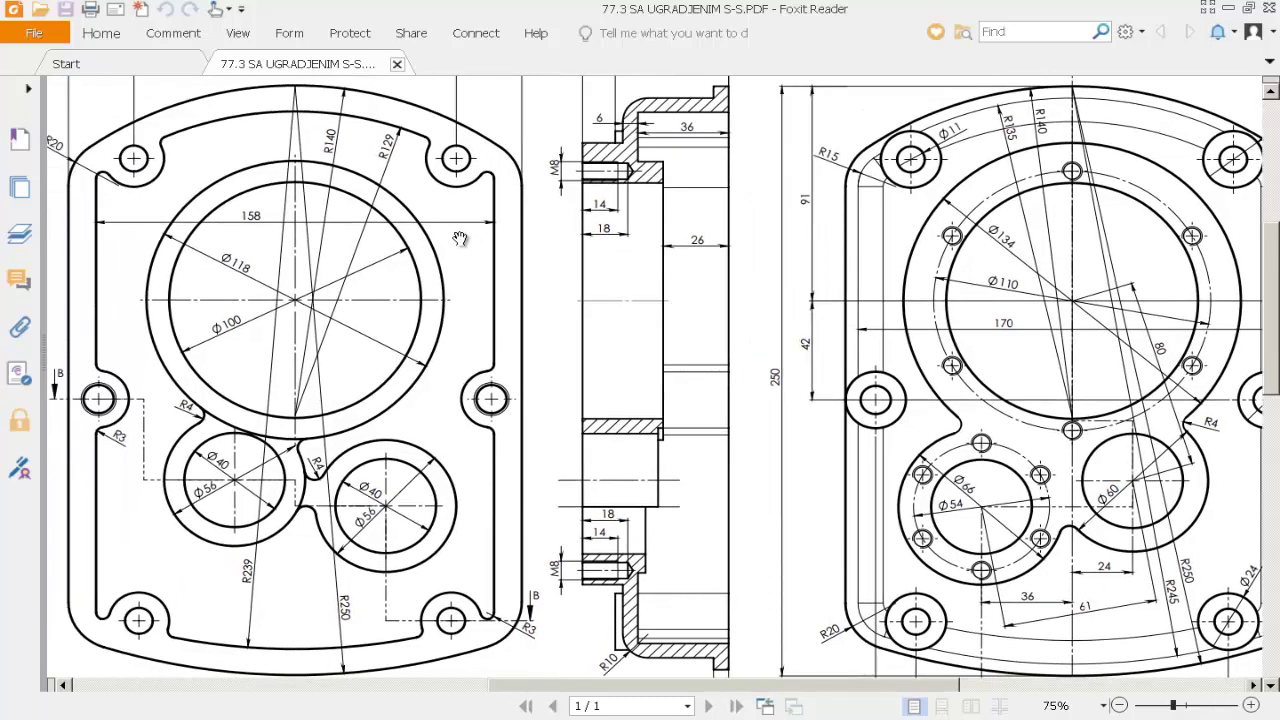
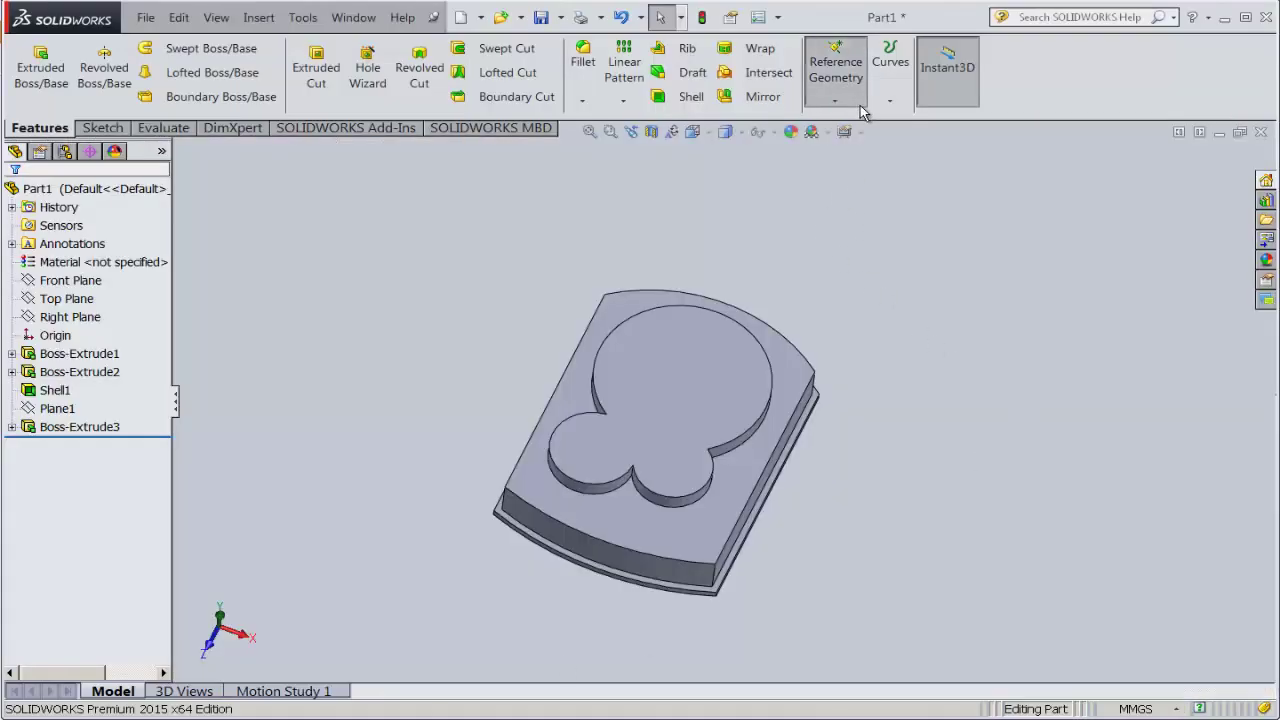
# - Create Plane2 offset 26 mm from the shell's rim face, with the offset flipped
pyautogui.click(836, 65)
pyautogui.click(843, 114)
pyautogui.moveTo(983, 417); pyautogui.dragTo(819, 232, button='middle')
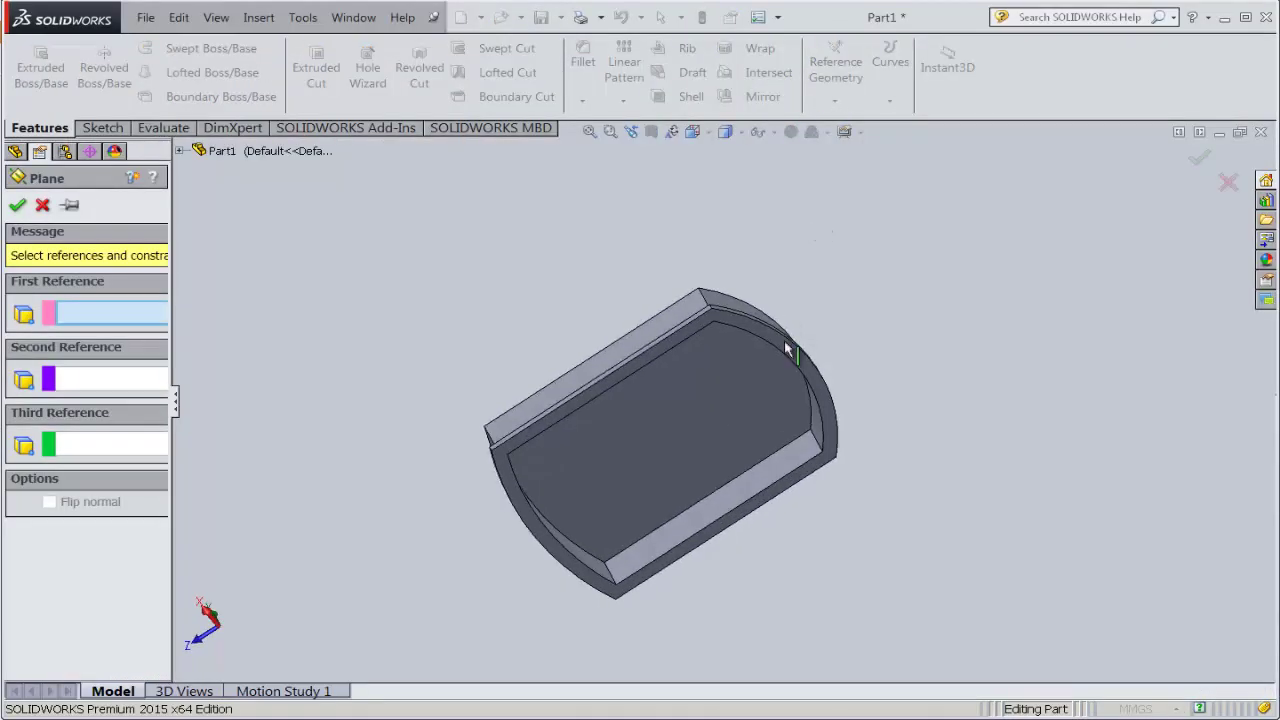
pyautogui.click(741, 331)
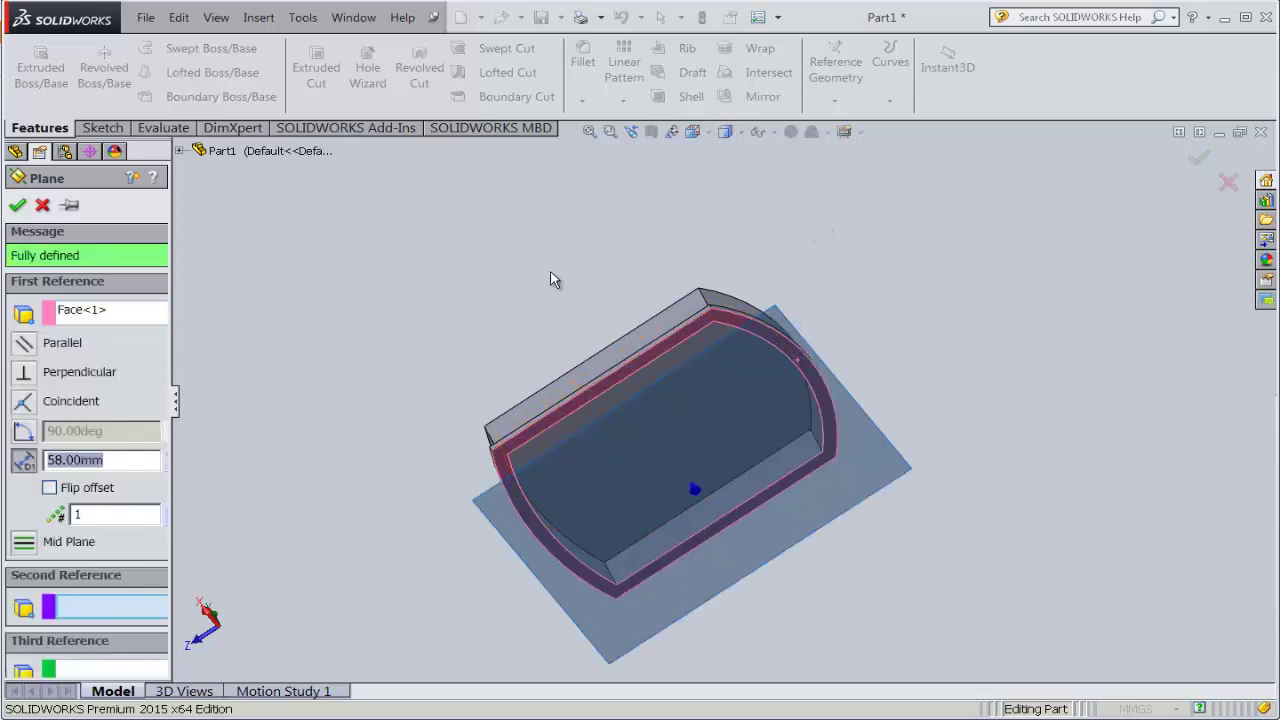
pyautogui.moveTo(555, 279)
pyautogui.mouseDown(button='middle')
pyautogui.moveTo(617, 331)
pyautogui.moveTo(581, 319)
pyautogui.moveTo(615, 402)
pyautogui.moveTo(601, 414)
pyautogui.mouseUp(button='middle')
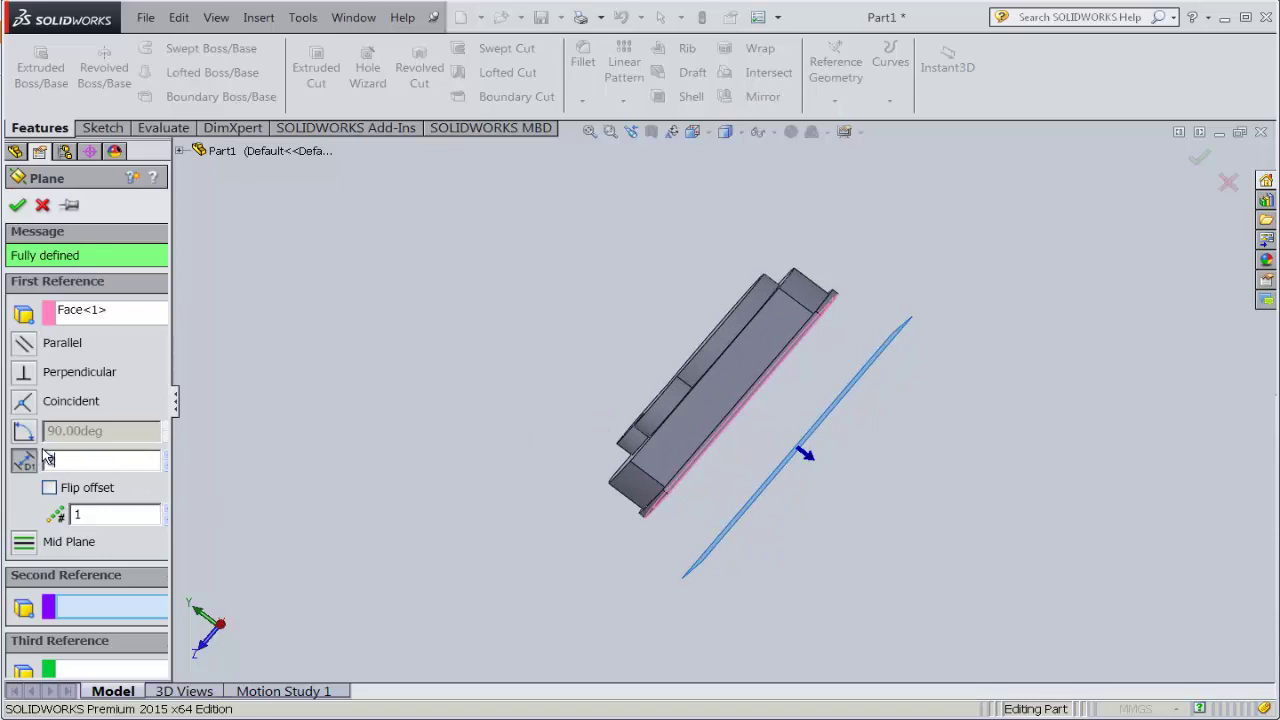
pyautogui.press('Return')
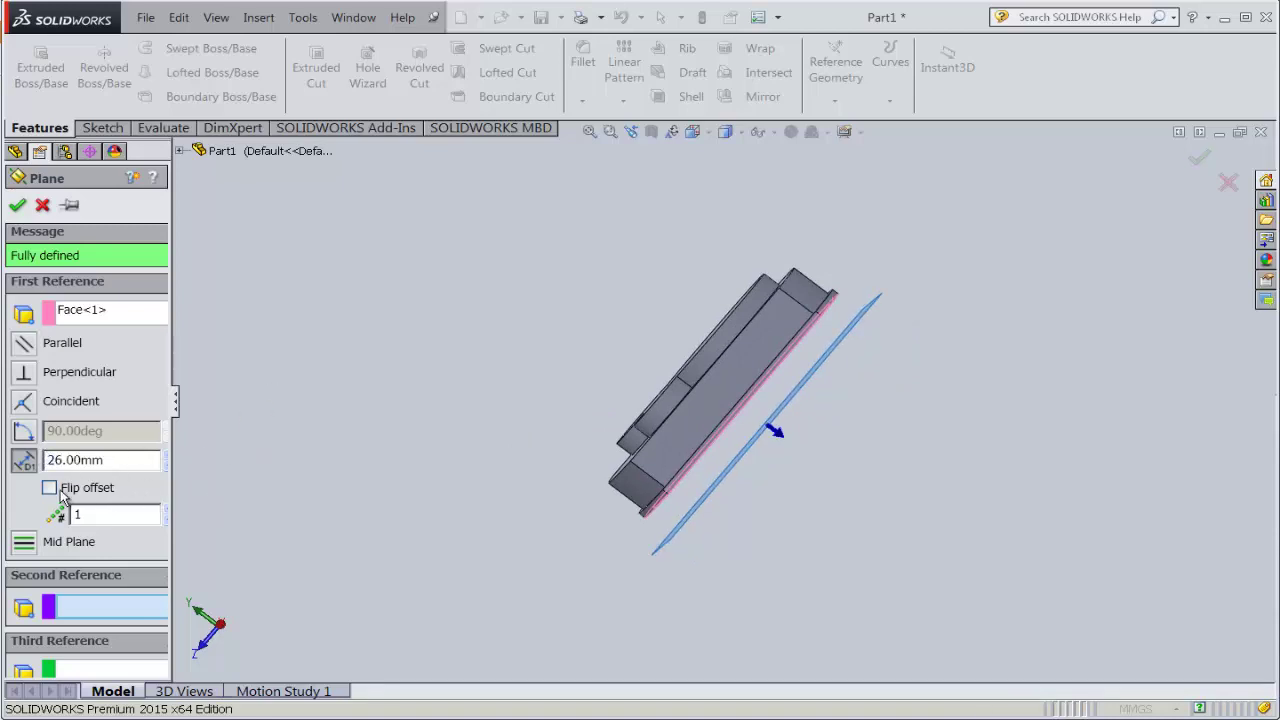
pyautogui.click(49, 488)
pyautogui.moveTo(308, 309); pyautogui.dragTo(418, 359, button='middle')
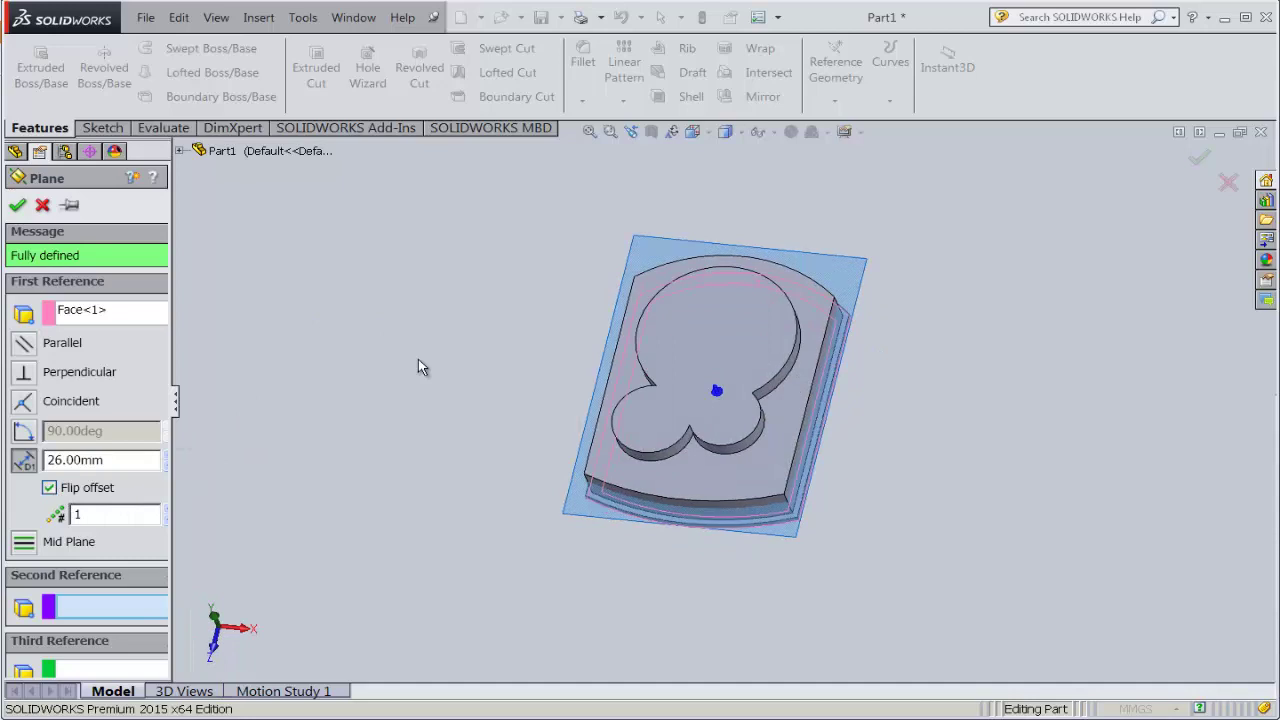
pyautogui.click(16, 207)
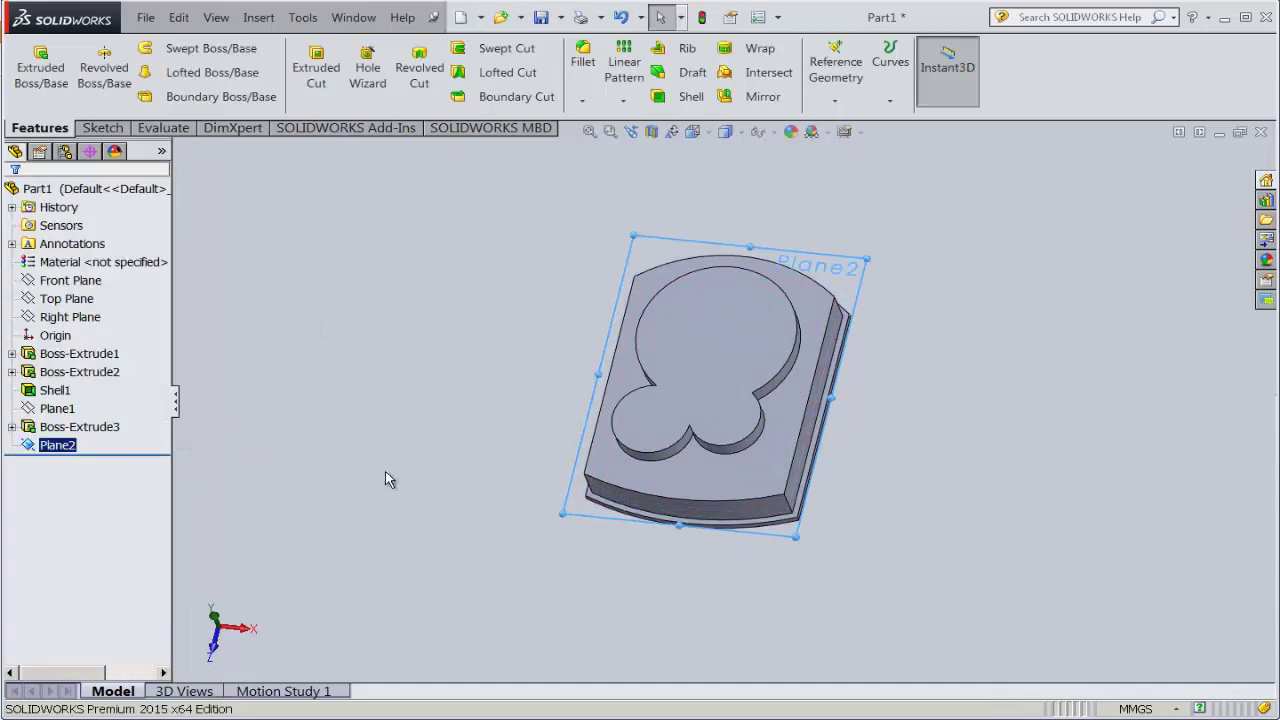
# - Open a sketch on Plane2, hide the plane, show hidden lines, and view it face-on
pyautogui.click(101, 128)
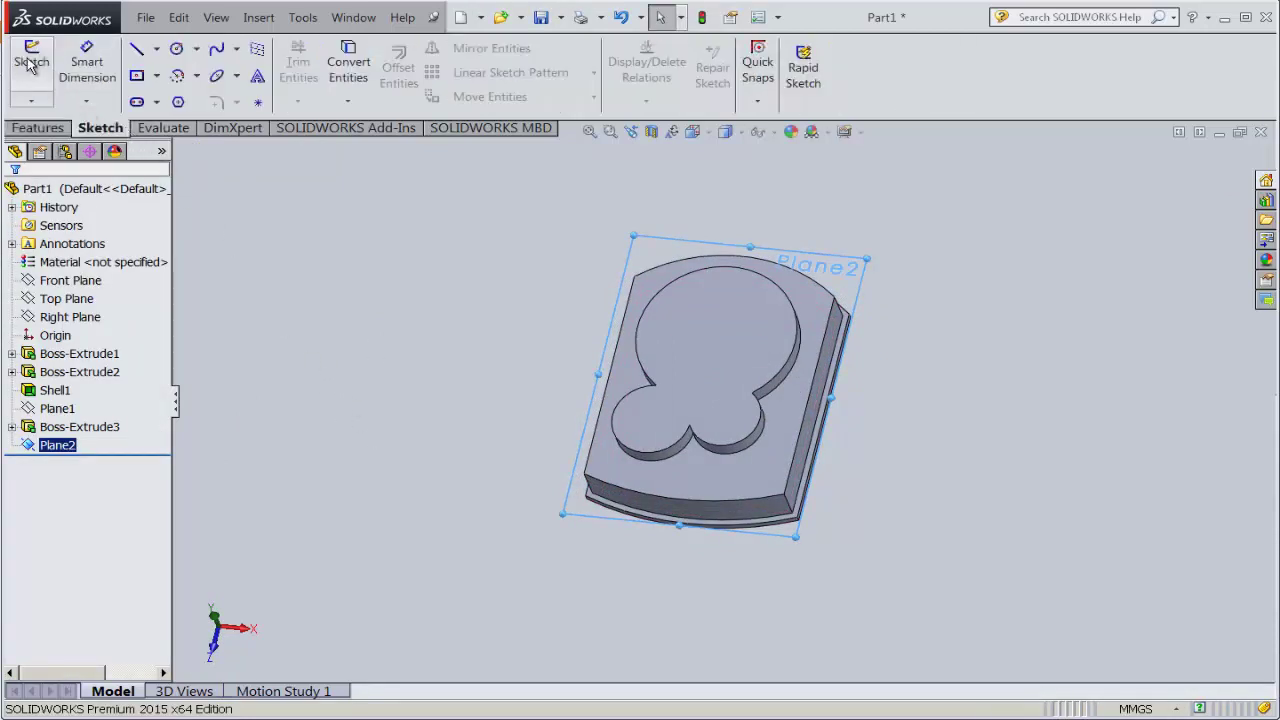
pyautogui.click(30, 64)
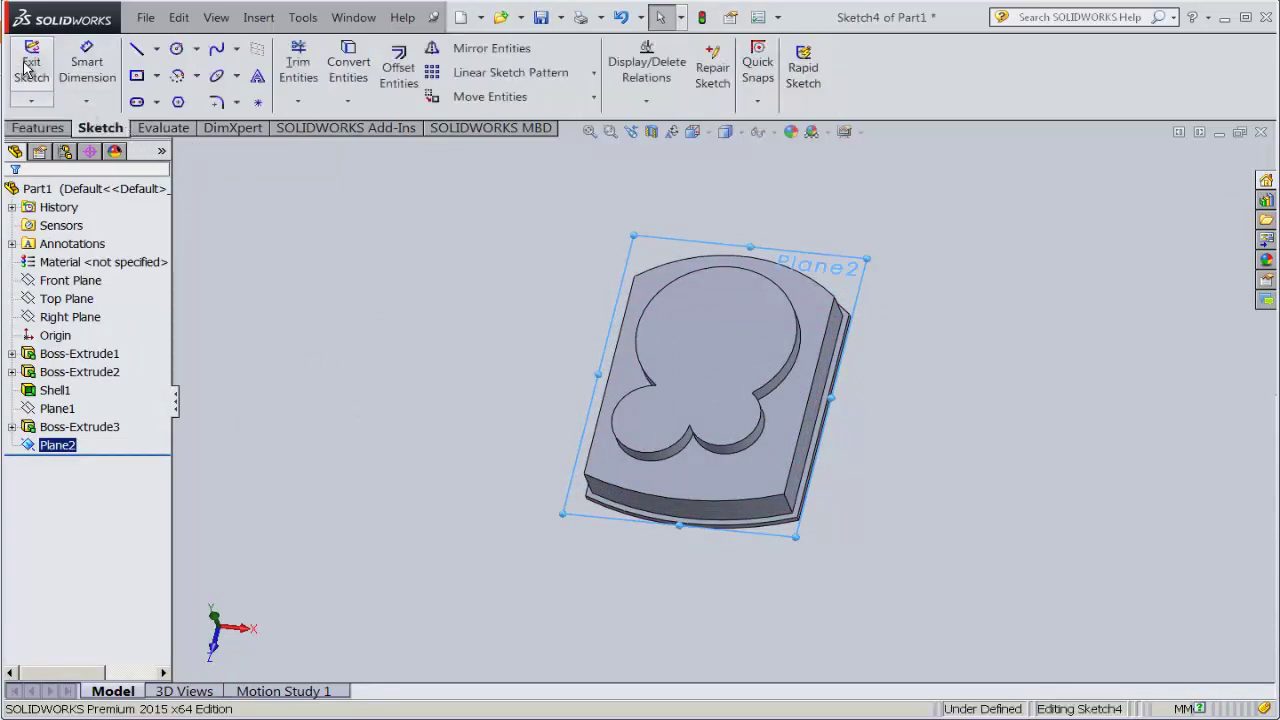
pyautogui.rightClick(72, 446)
pyautogui.click(84, 412)
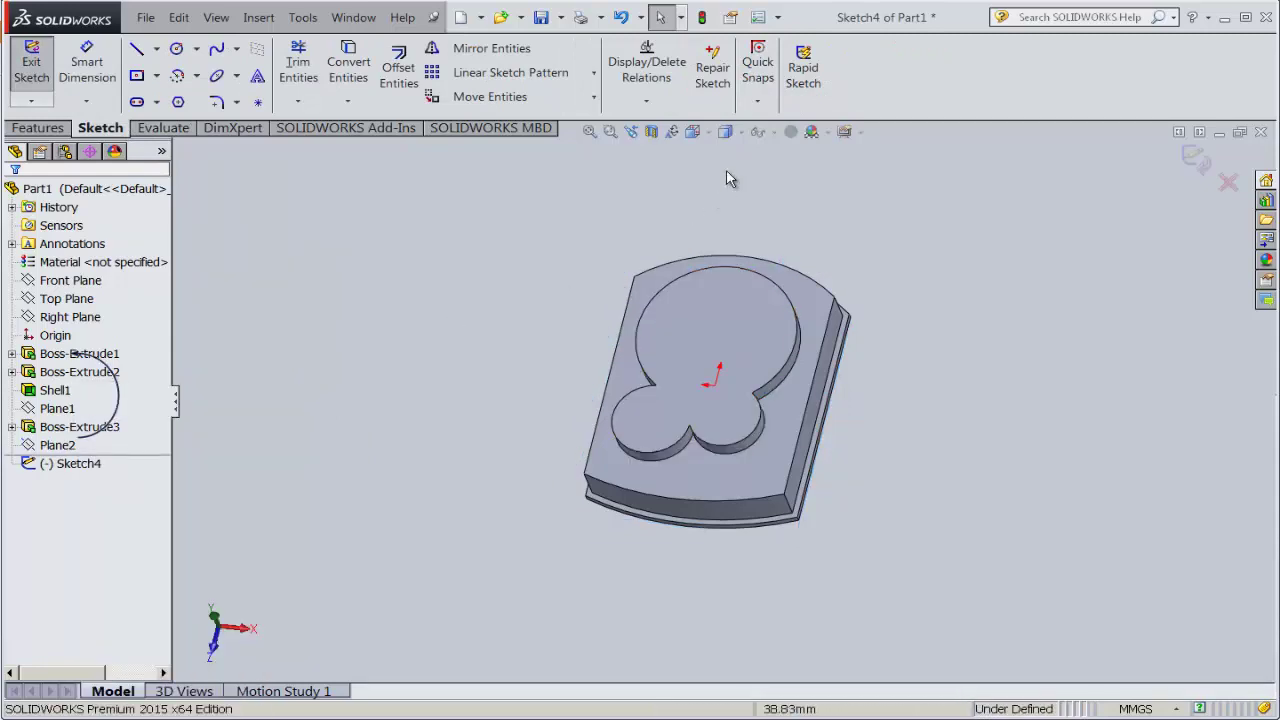
pyautogui.click(725, 131)
pyautogui.click(735, 243)
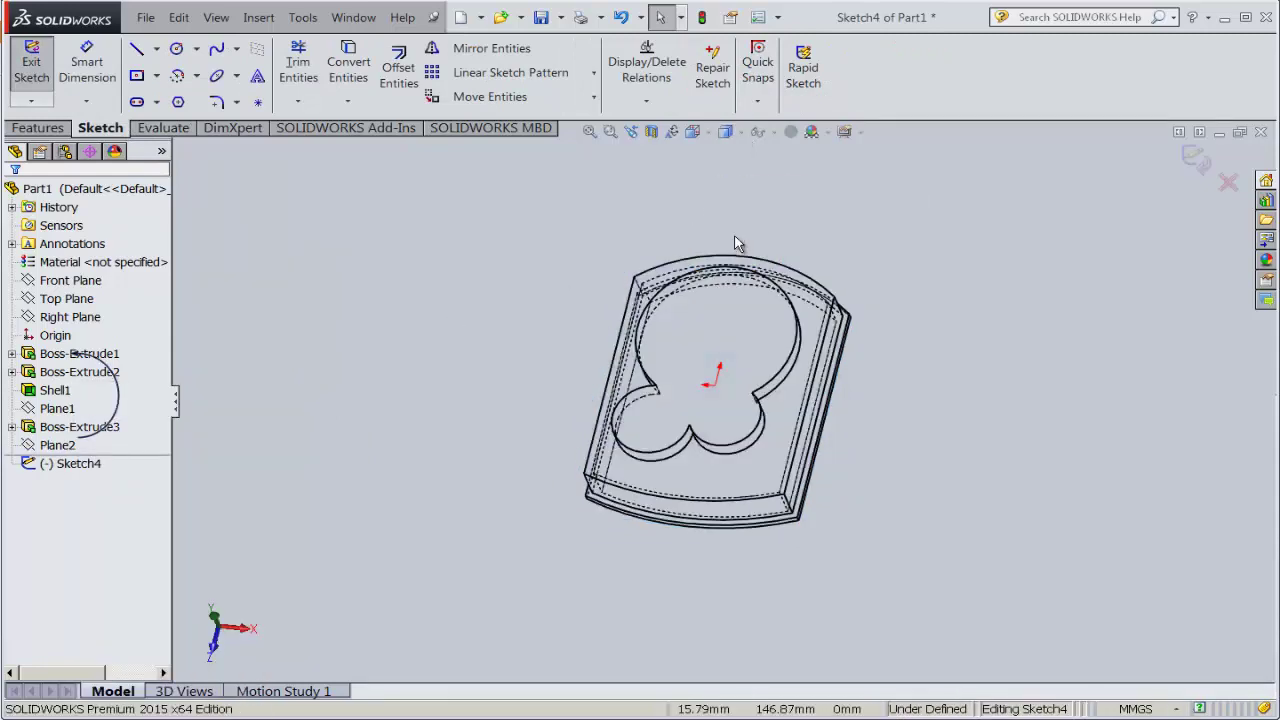
pyautogui.click(707, 131)
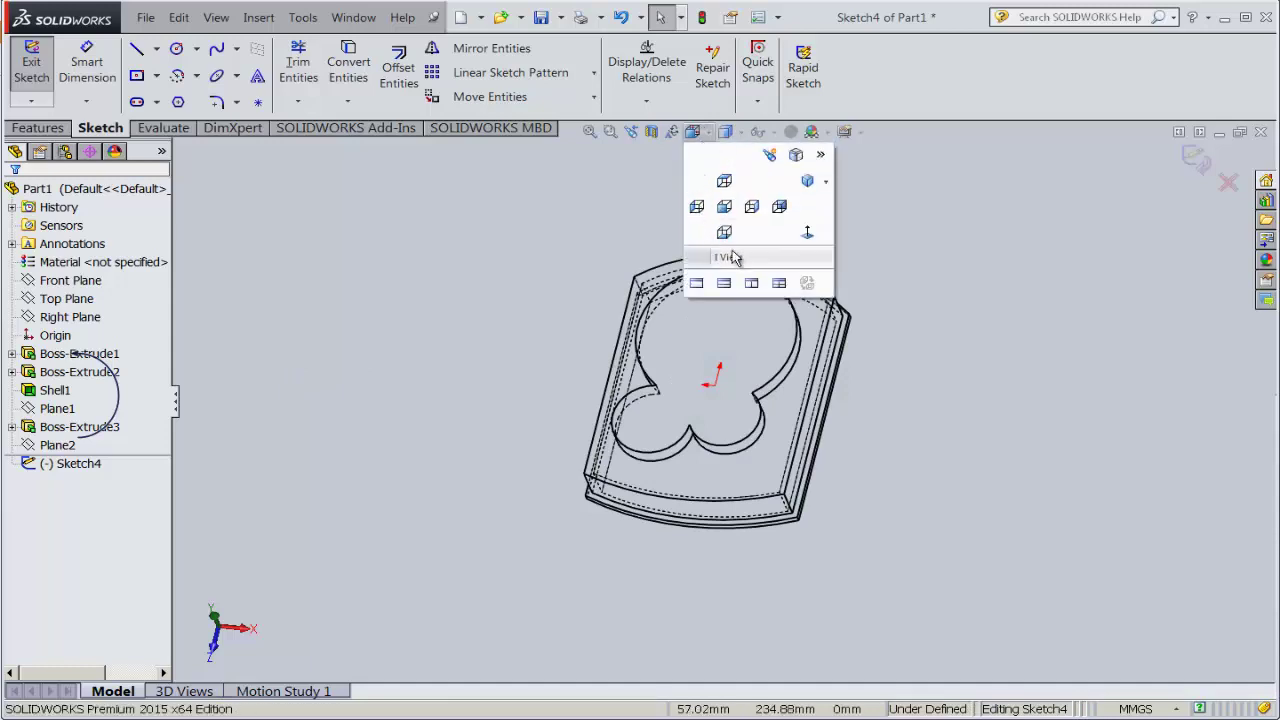
pyautogui.click(745, 258)
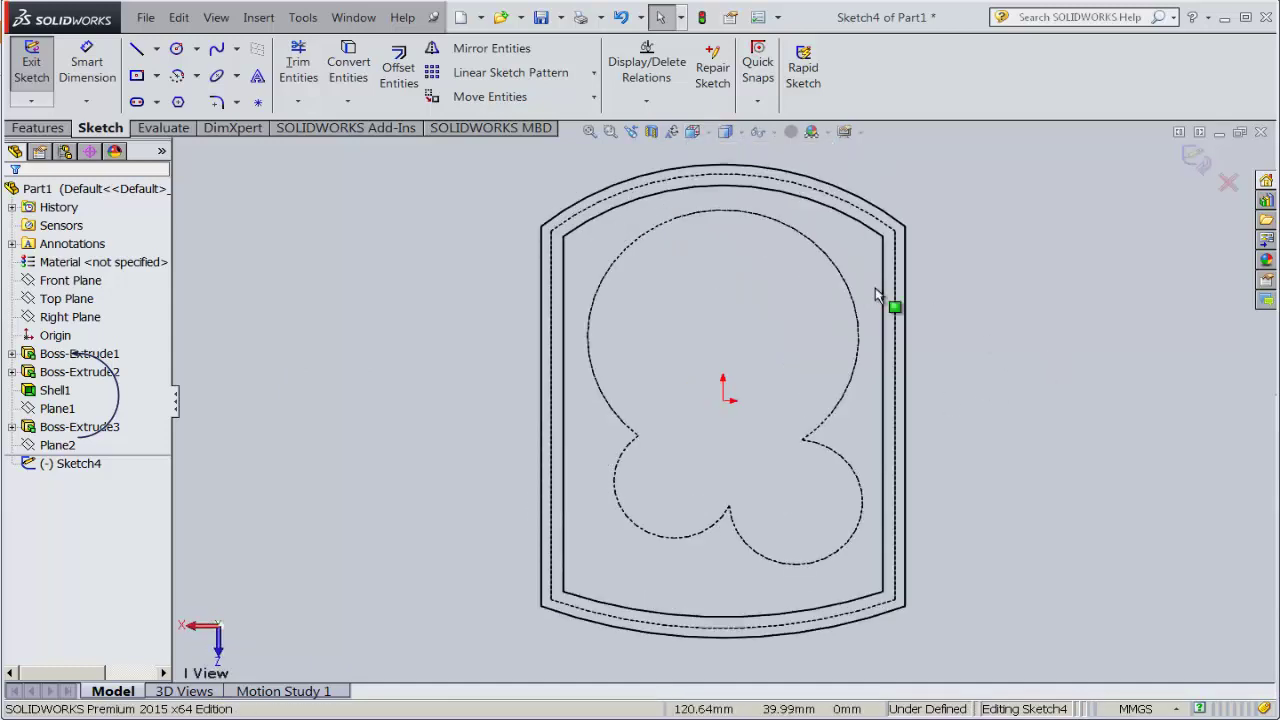
# - Draw a centre circle at the origin and add a diameter dimension to it
pyautogui.click(196, 49)
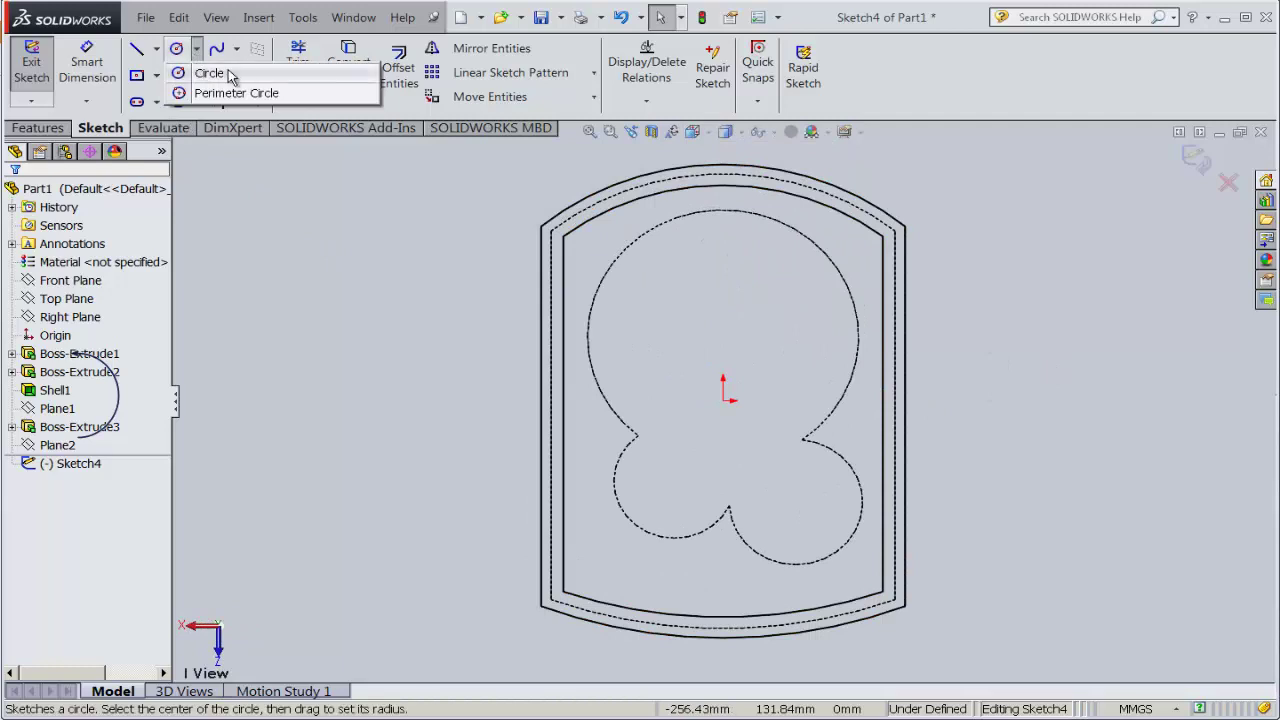
pyautogui.click(215, 71)
pyautogui.scroll(-3, 670, 485)
pyautogui.scroll(3, 645, 465)
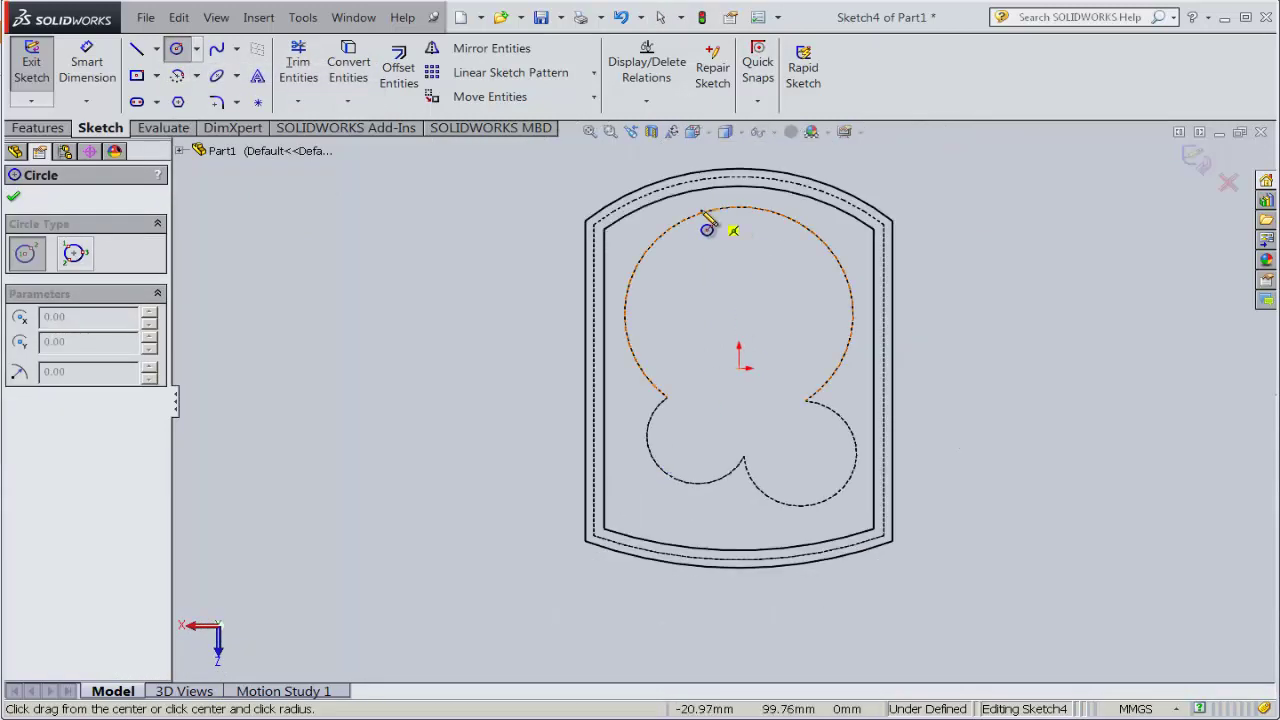
pyautogui.click(740, 316)
pyautogui.click(828, 396)
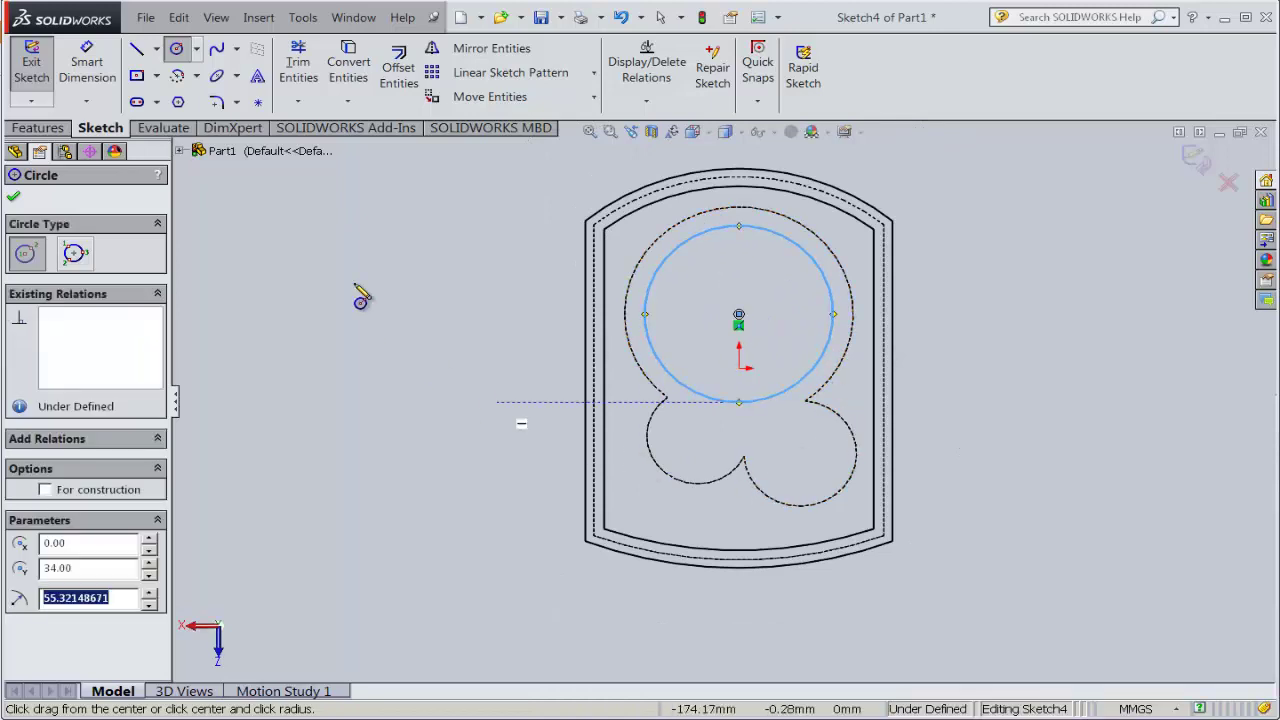
pyautogui.click(87, 62)
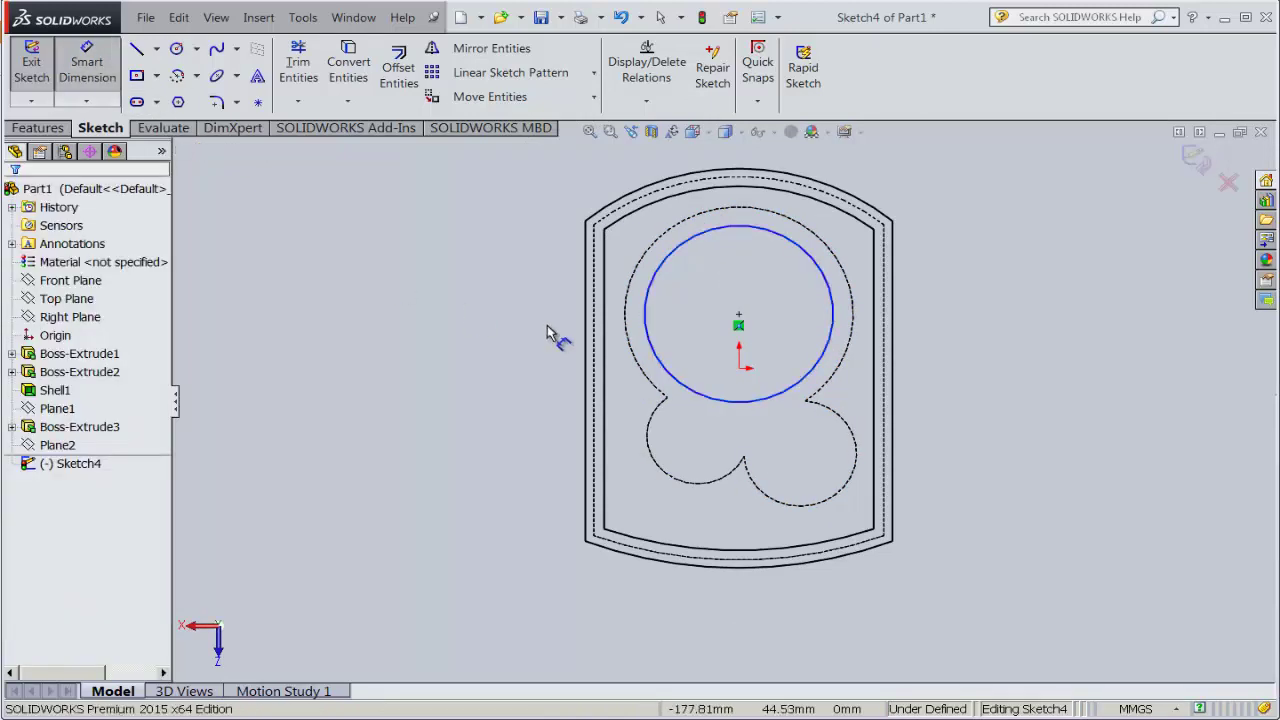
pyautogui.click(652, 296)
pyautogui.click(506, 222)
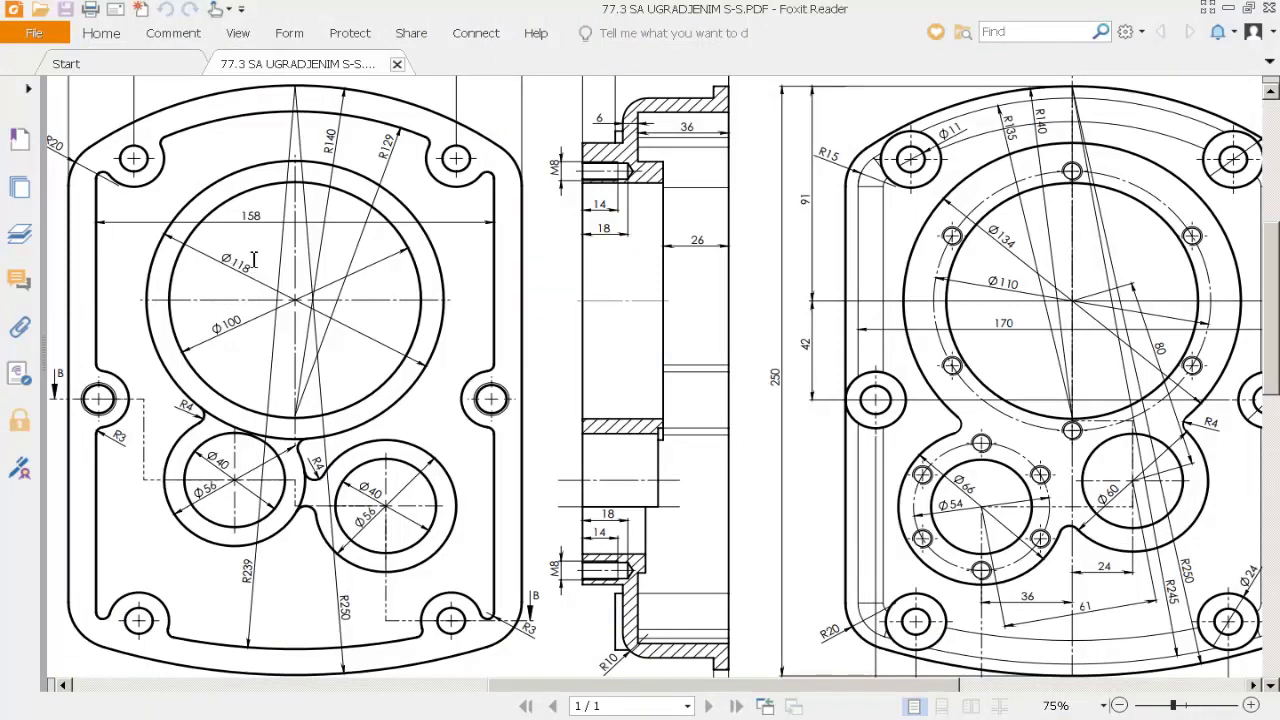
# - Set the sketch circle's diameter to 118 mm
pyautogui.hotkey('alt', 'Tab')
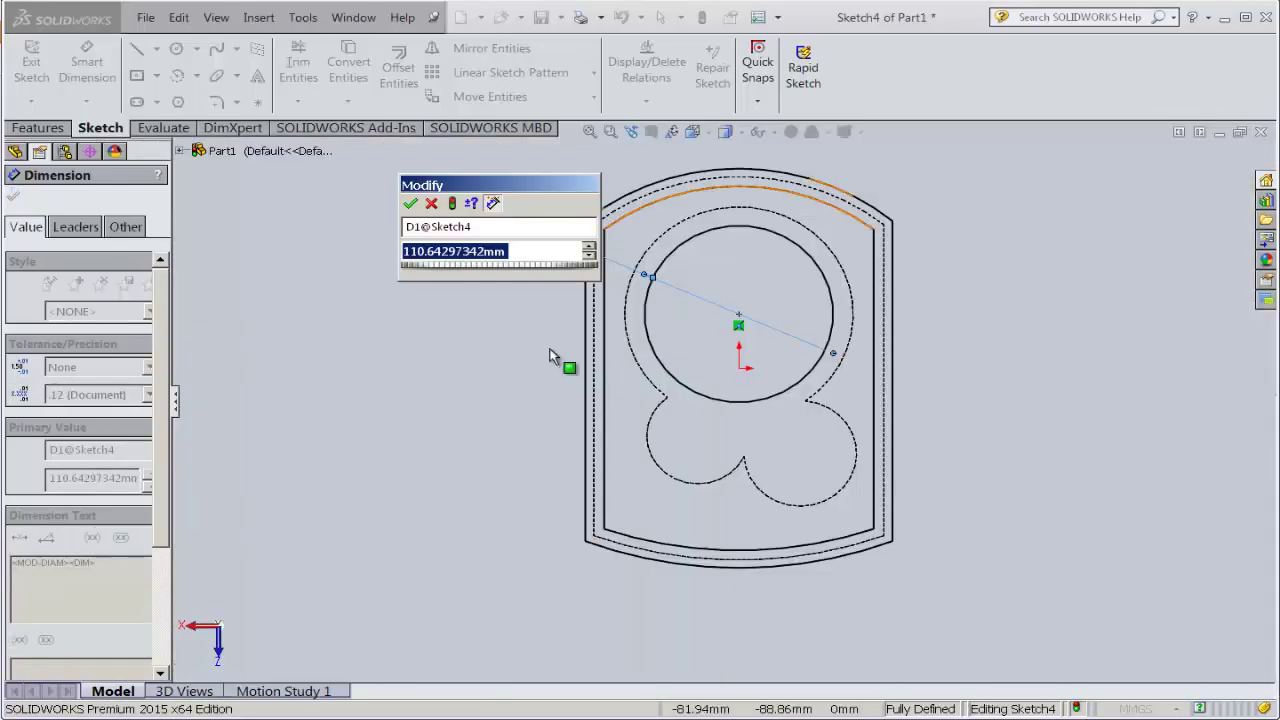
pyautogui.write('118')
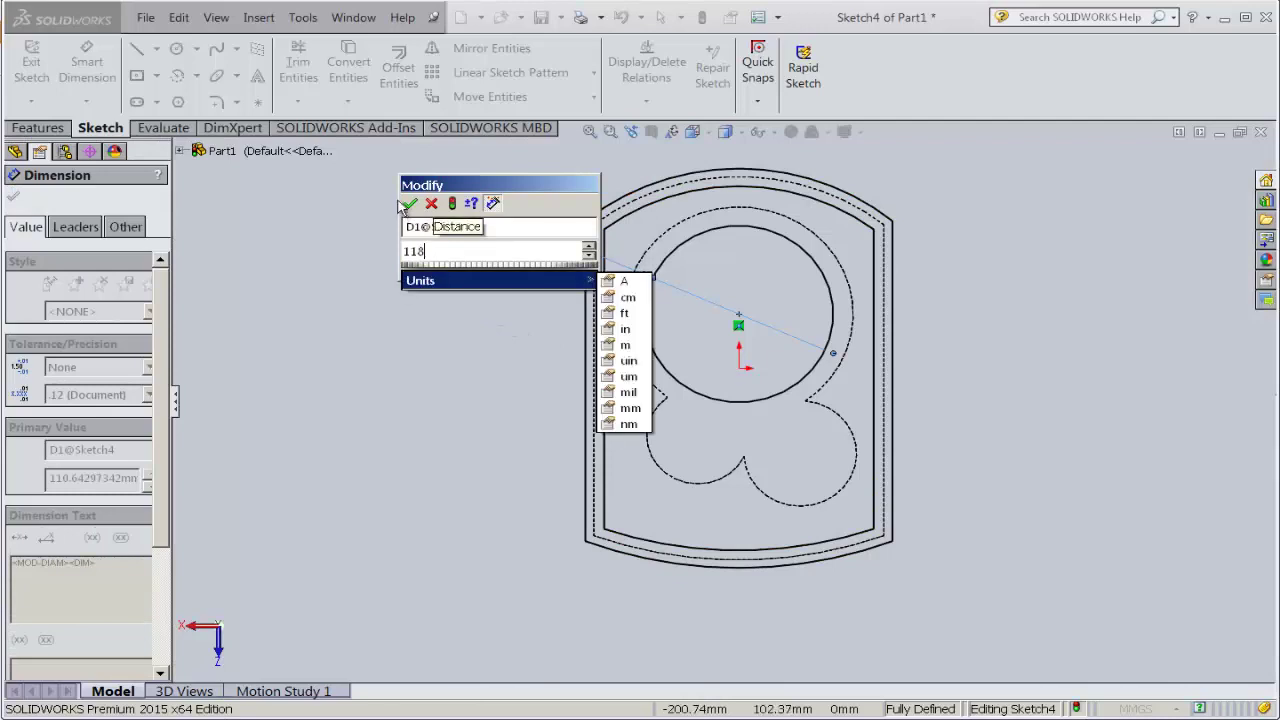
pyautogui.press('Return')
pyautogui.press('z')
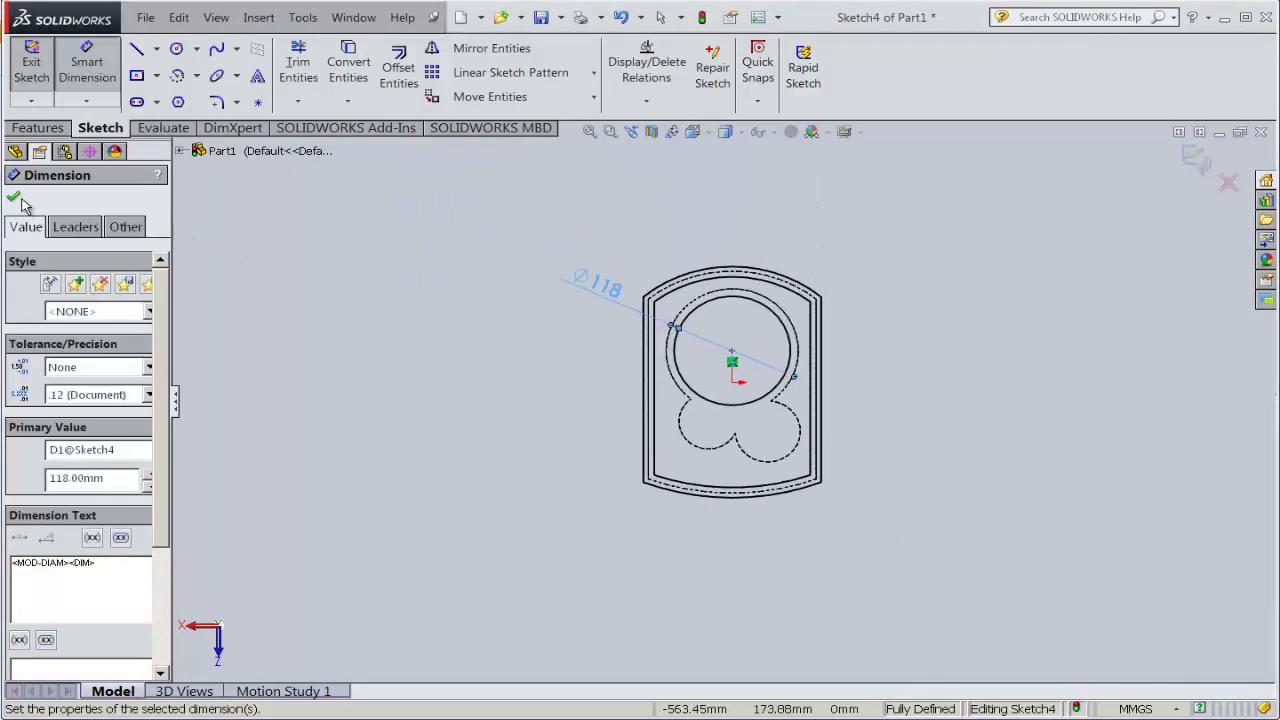
pyautogui.click(15, 198)
# - Return the part to shaded display and orbit to a tilted 3D view
pyautogui.click(740, 132)
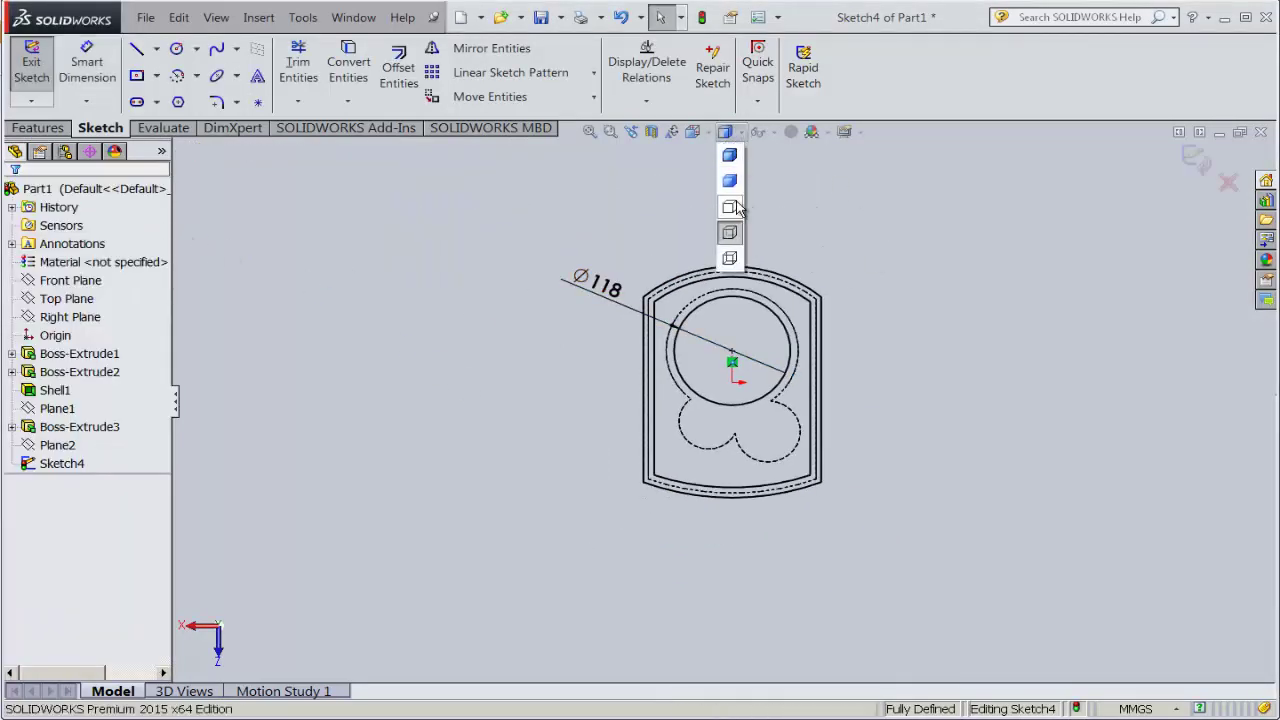
pyautogui.click(736, 162)
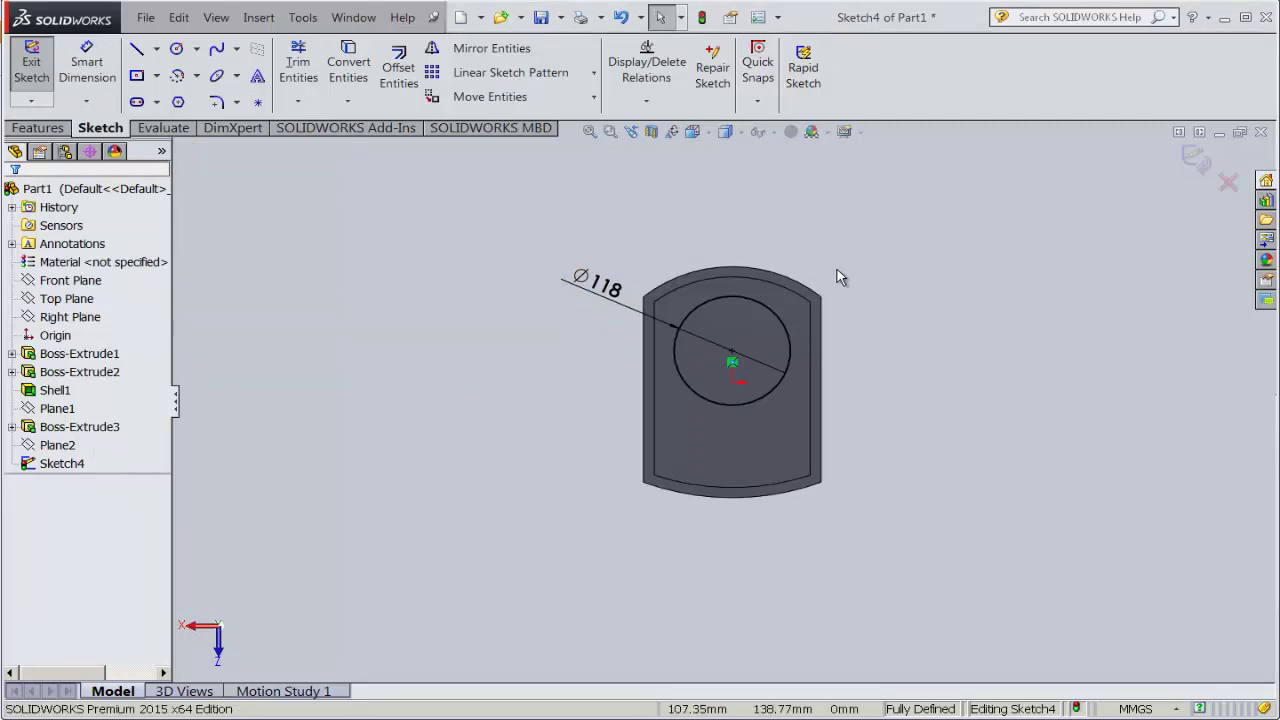
pyautogui.scroll(-2, 837, 269)
pyautogui.moveTo(834, 301); pyautogui.dragTo(751, 386, button='middle')
pyautogui.scroll(-2, 694, 377)
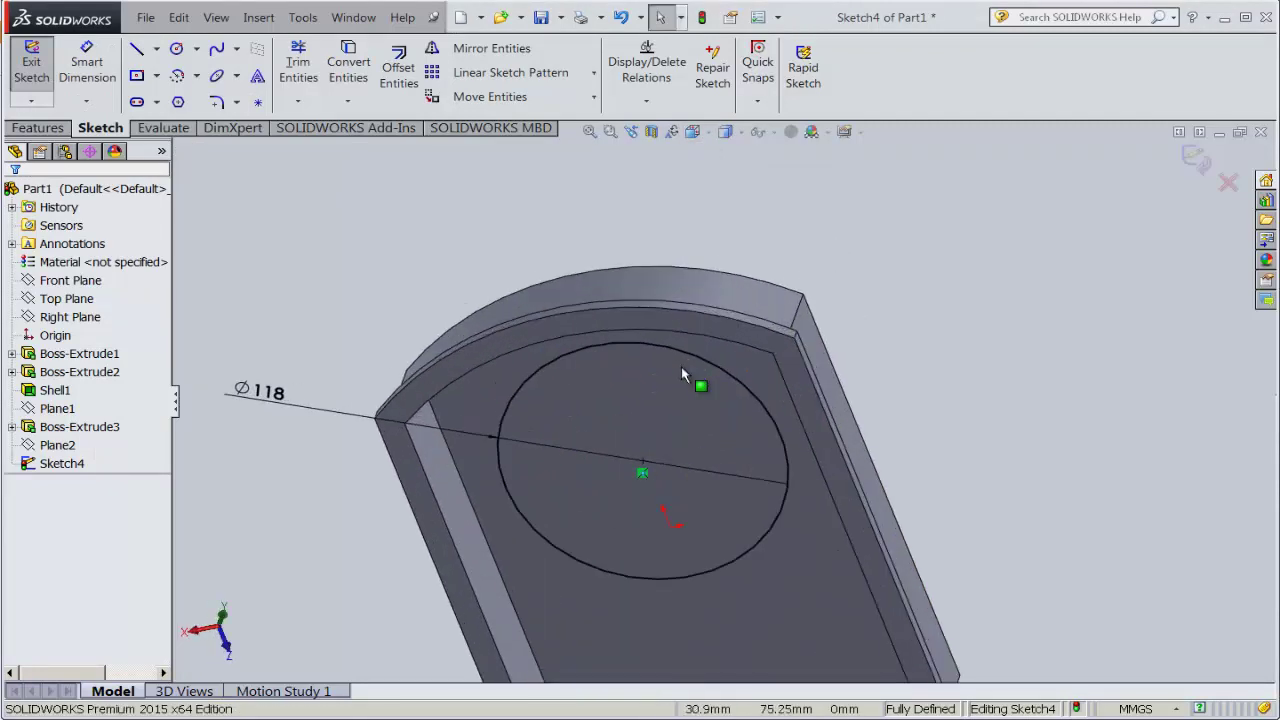
pyautogui.click(52, 128)
pyautogui.click(42, 72)
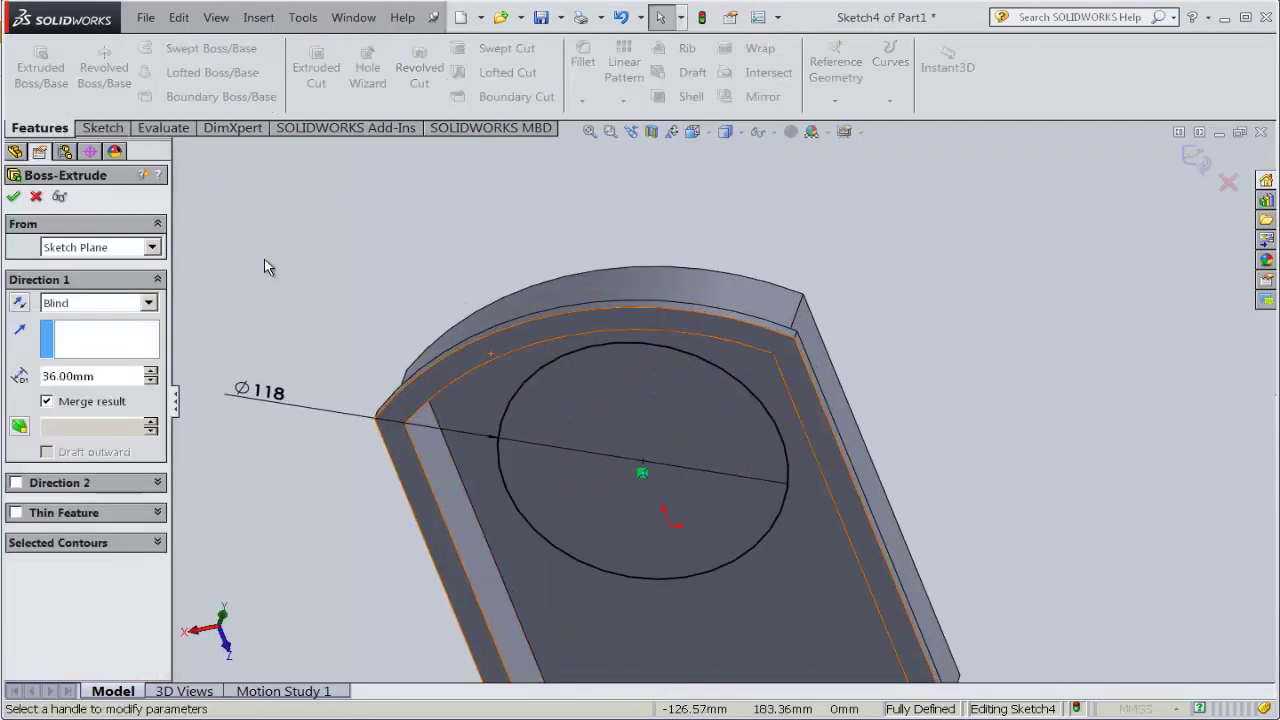
pyautogui.click(14, 305)
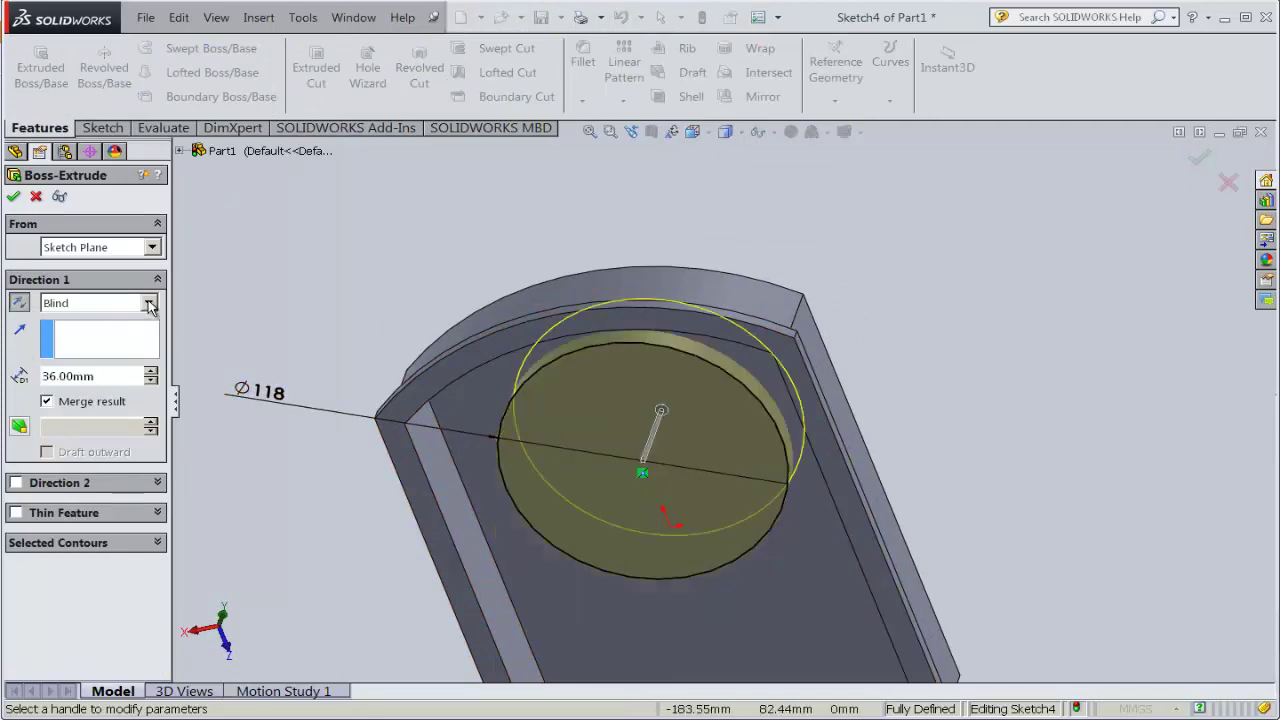
pyautogui.click(148, 305)
pyautogui.click(90, 348)
pyautogui.press('z')
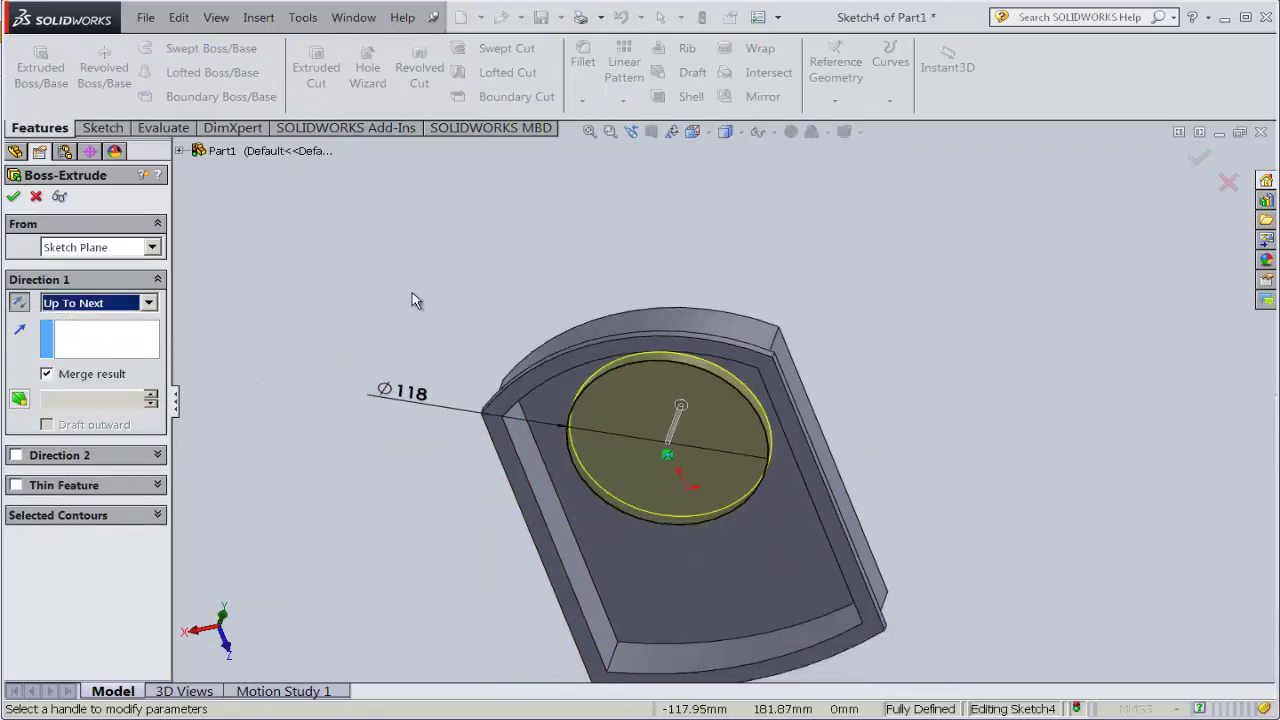
pyautogui.moveTo(412, 300)
pyautogui.mouseDown(button='middle')
pyautogui.moveTo(409, 171)
pyautogui.moveTo(442, 270)
pyautogui.mouseUp(button='middle')
pyautogui.moveTo(541, 279); pyautogui.dragTo(503, 251, button='middle')
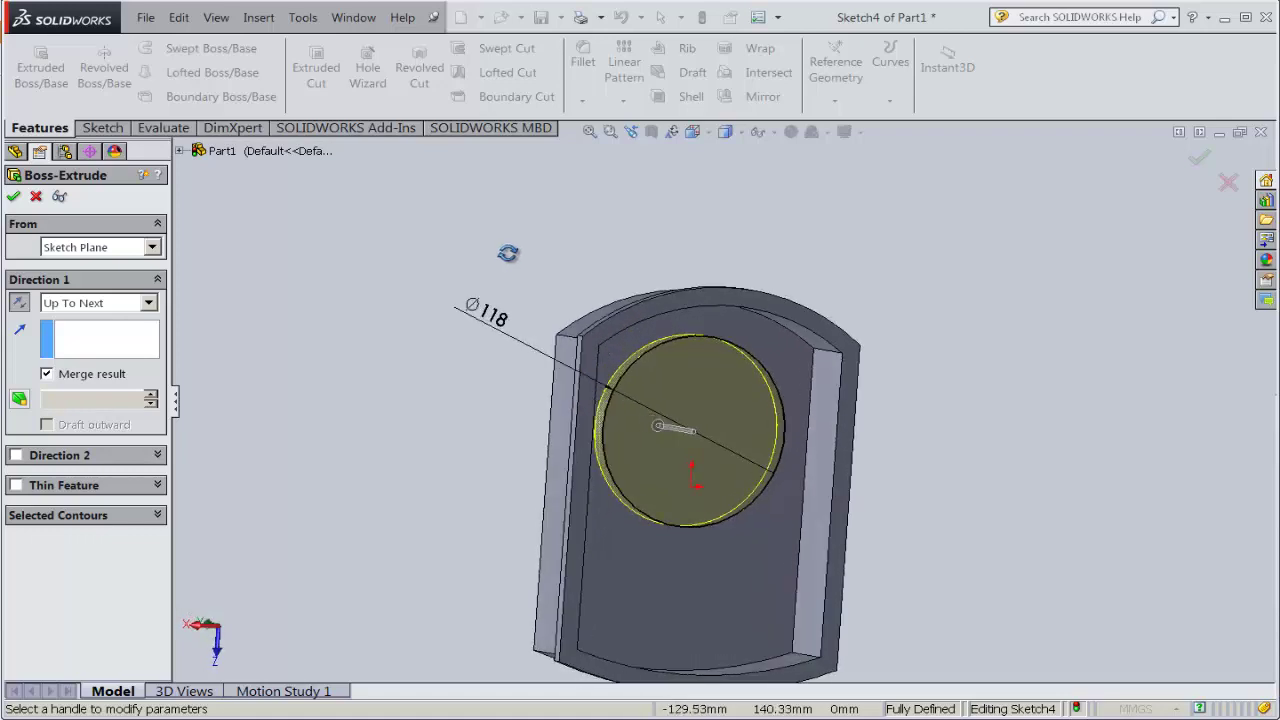
pyautogui.scroll(-2, 799, 395)
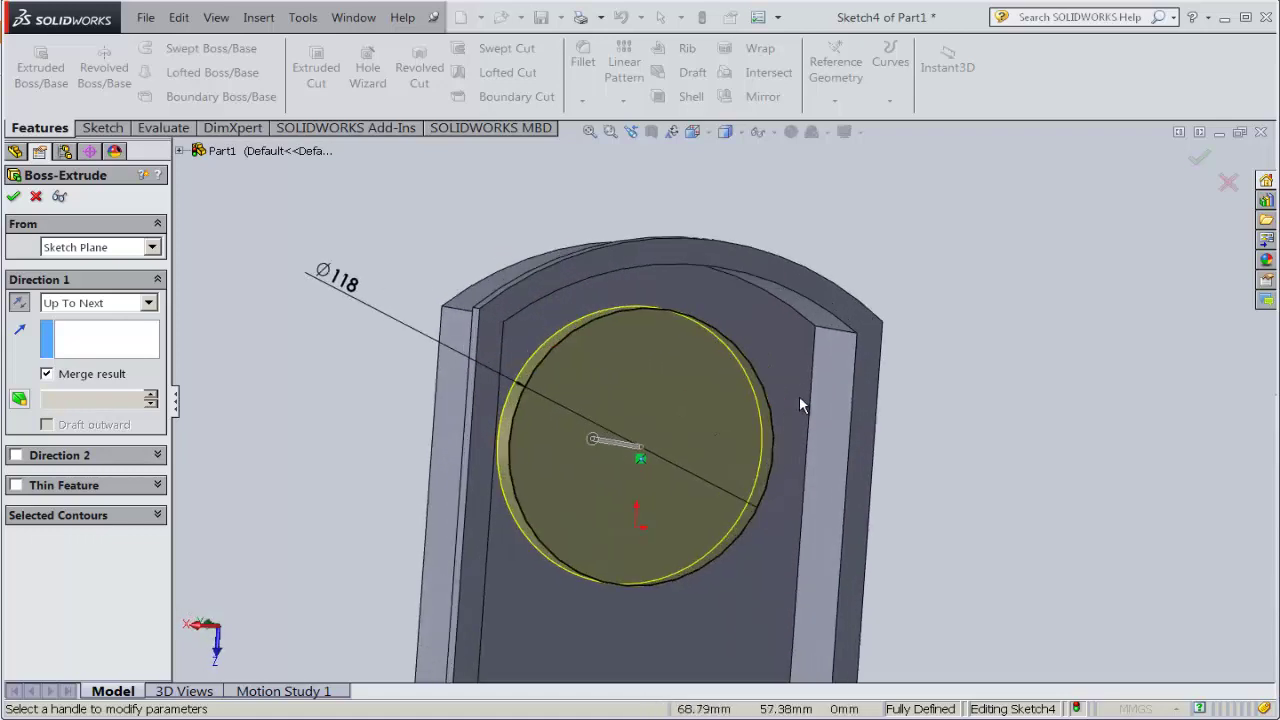
pyautogui.click(14, 197)
pyautogui.scroll(2, 693, 320)
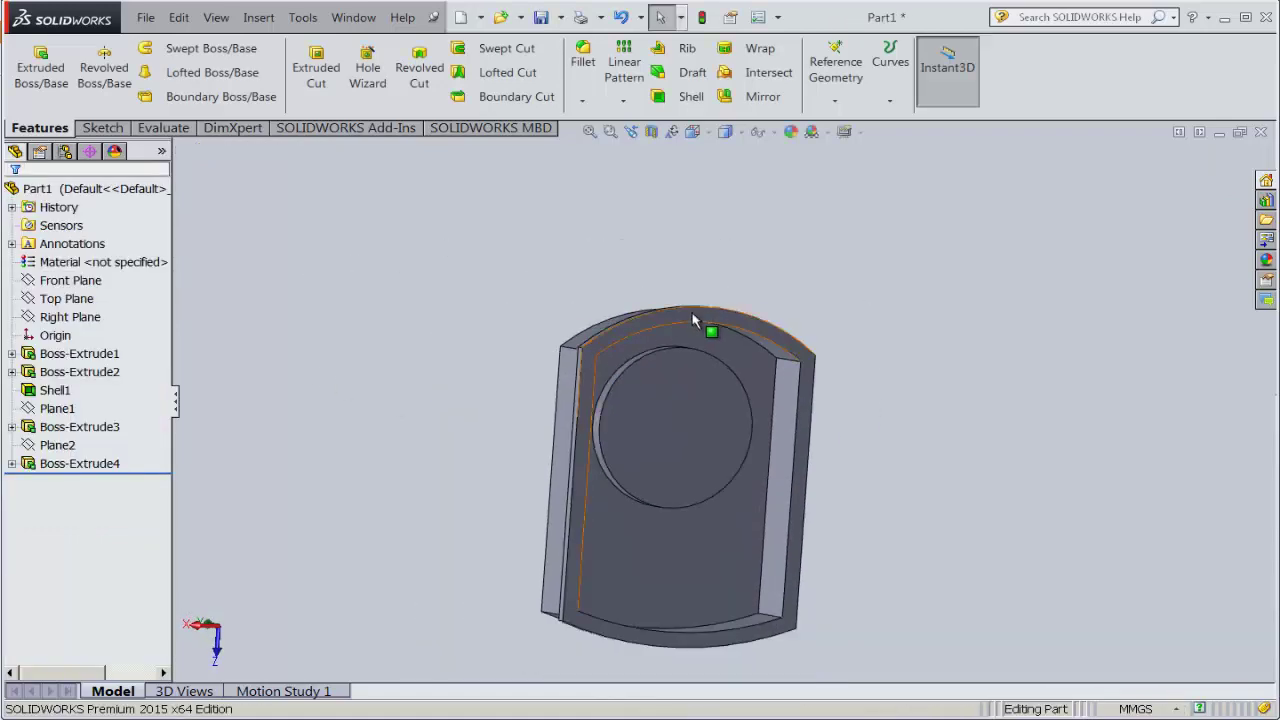
pyautogui.moveTo(693, 320)
pyautogui.mouseDown(button='middle')
pyautogui.moveTo(563, 271)
pyautogui.moveTo(703, 366)
pyautogui.moveTo(874, 514)
pyautogui.moveTo(638, 274)
pyautogui.mouseUp(button='middle')
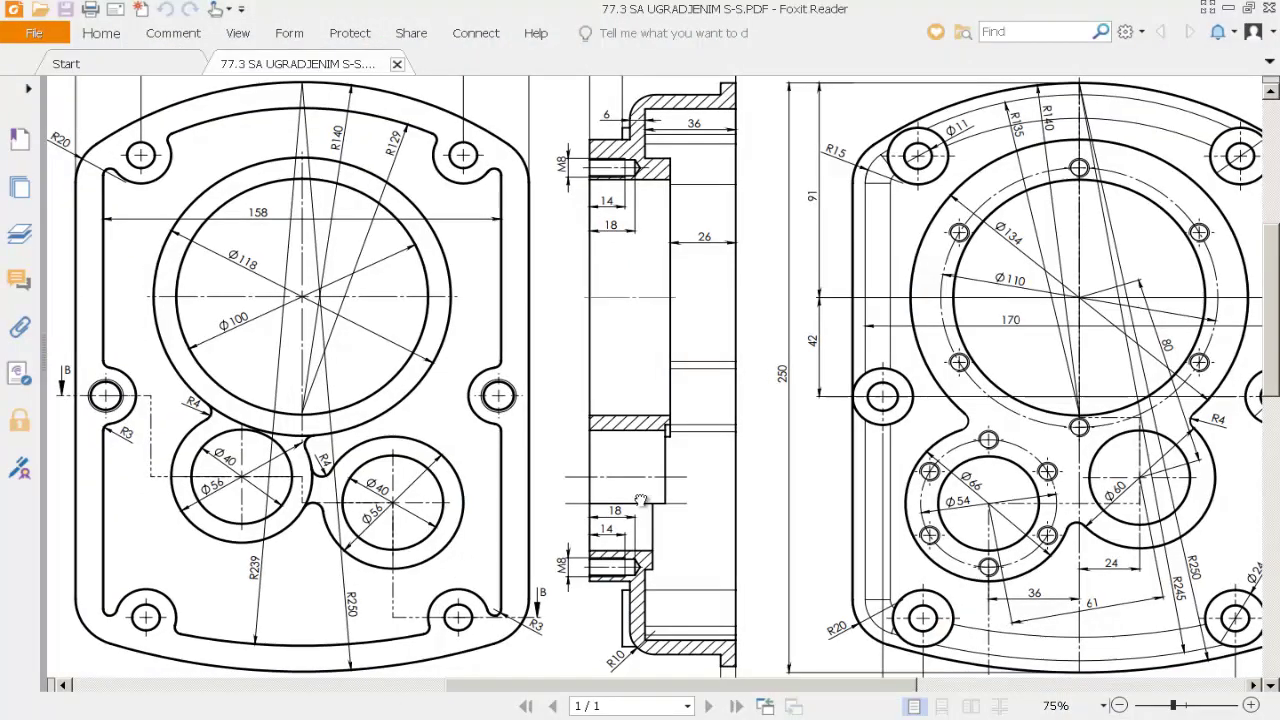
# - Zoom the PDF drawing to 100% and pan to the plan view's bolt holes and section B-B
pyautogui.moveTo(640, 500); pyautogui.dragTo(659, 328)
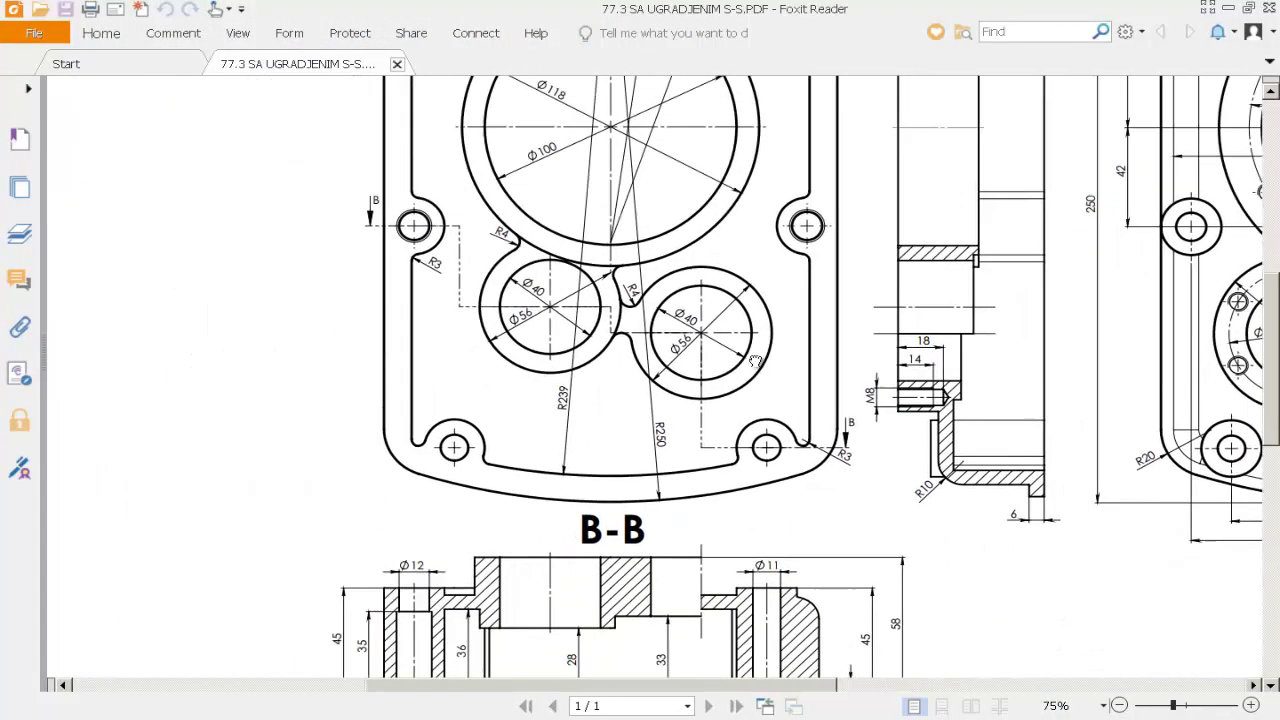
pyautogui.click(1060, 706)
pyautogui.click(1064, 397)
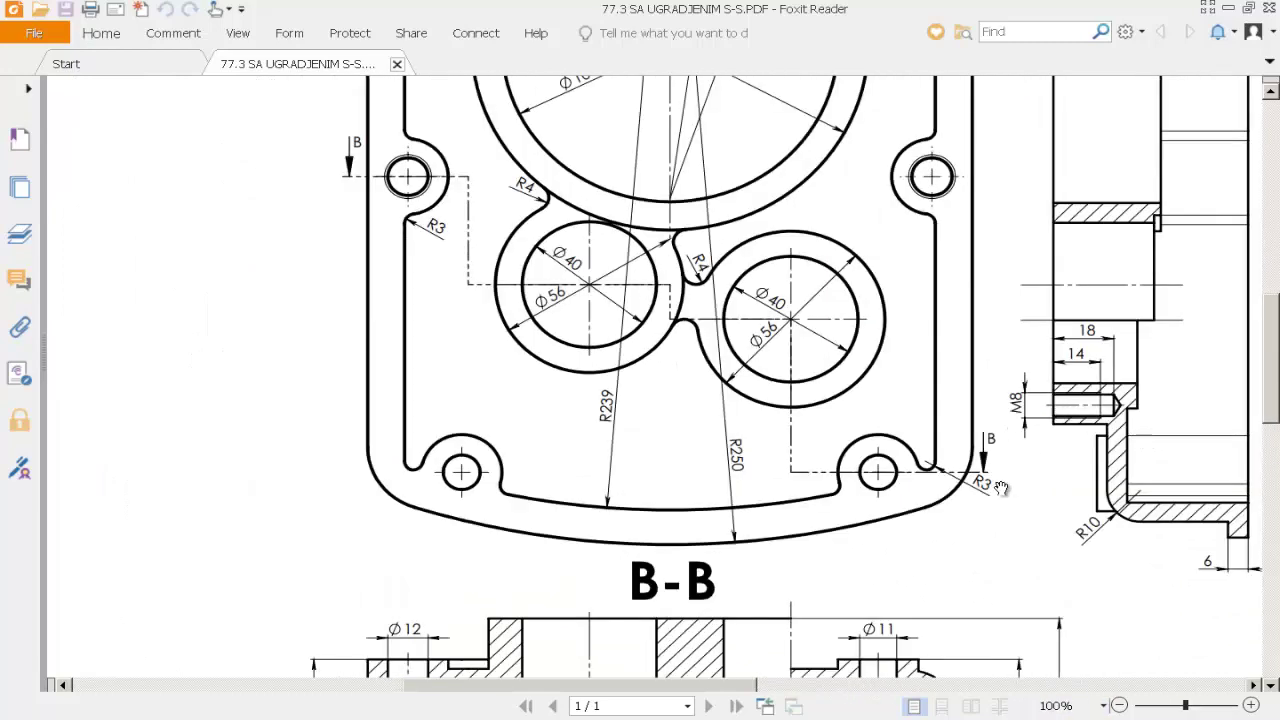
pyautogui.moveTo(641, 120); pyautogui.dragTo(668, 230)
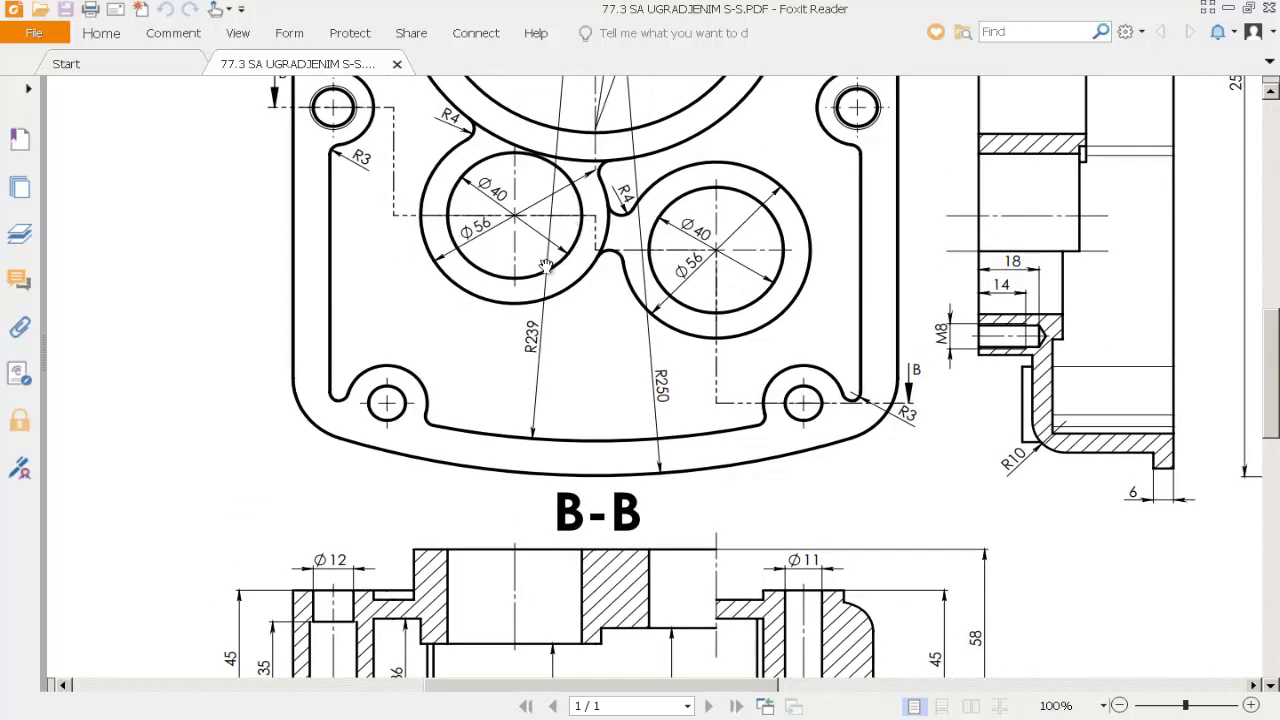
pyautogui.moveTo(524, 332); pyautogui.dragTo(497, 257)
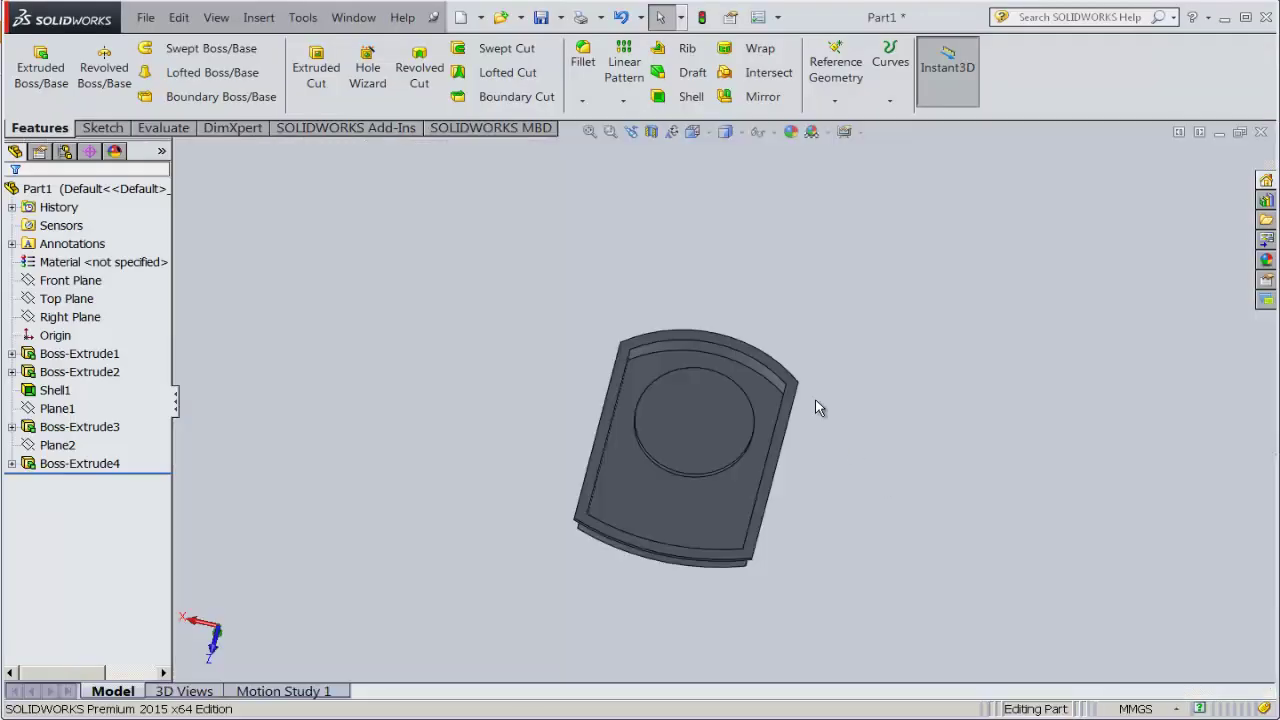
# - Create Plane3 offset 28 mm from the part's face, with the offset flipped
pyautogui.click(835, 70)
pyautogui.click(852, 118)
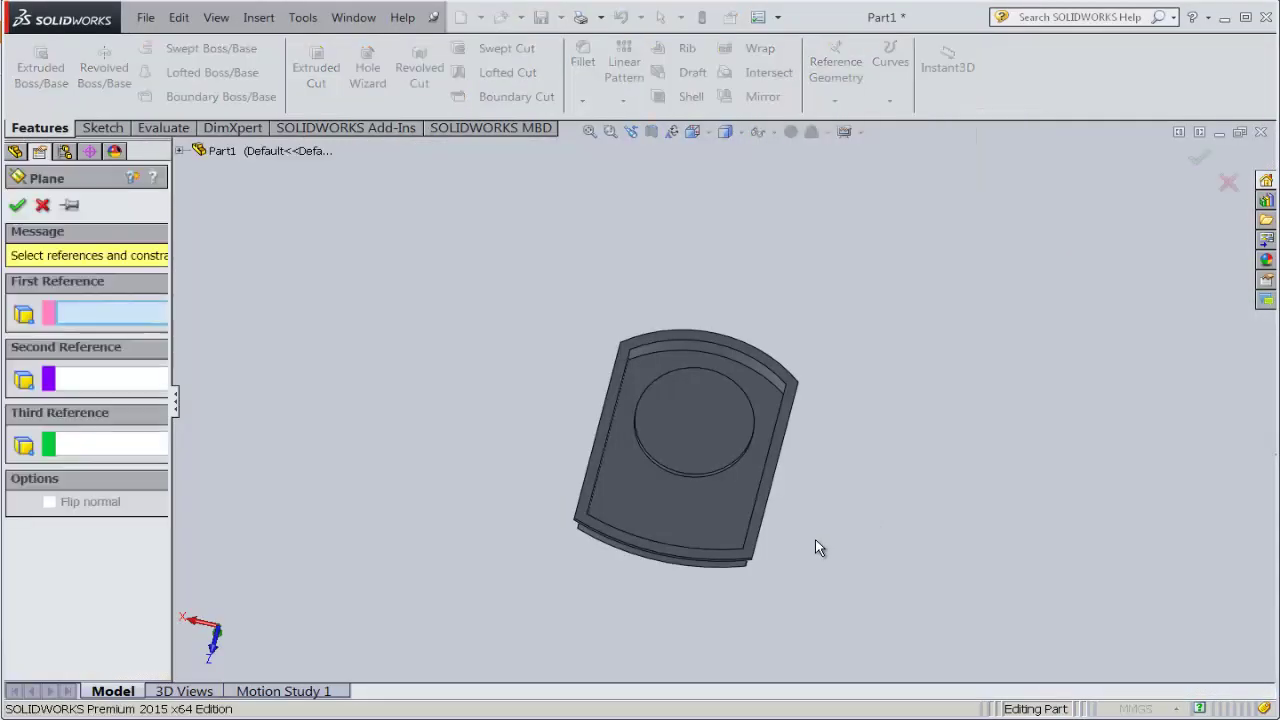
pyautogui.scroll(-3, 815, 547)
pyautogui.click(706, 486)
pyautogui.scroll(3, 714, 486)
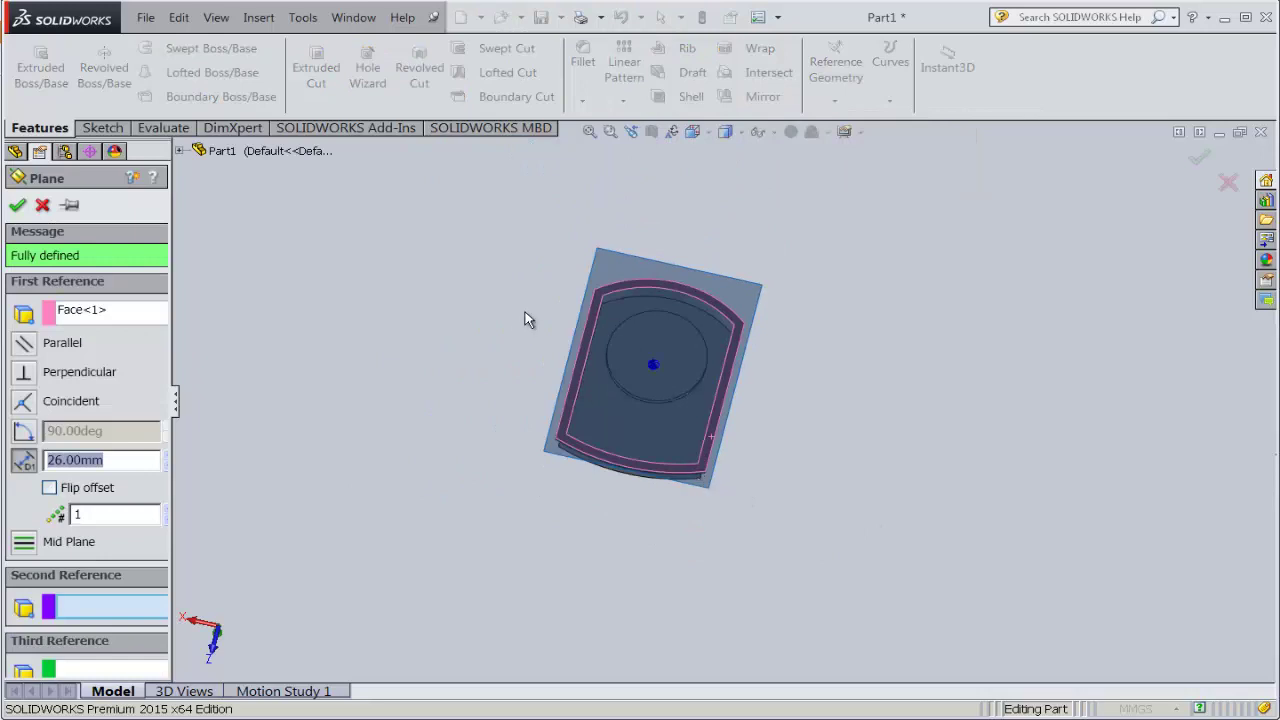
pyautogui.moveTo(529, 319); pyautogui.dragTo(668, 369, button='middle')
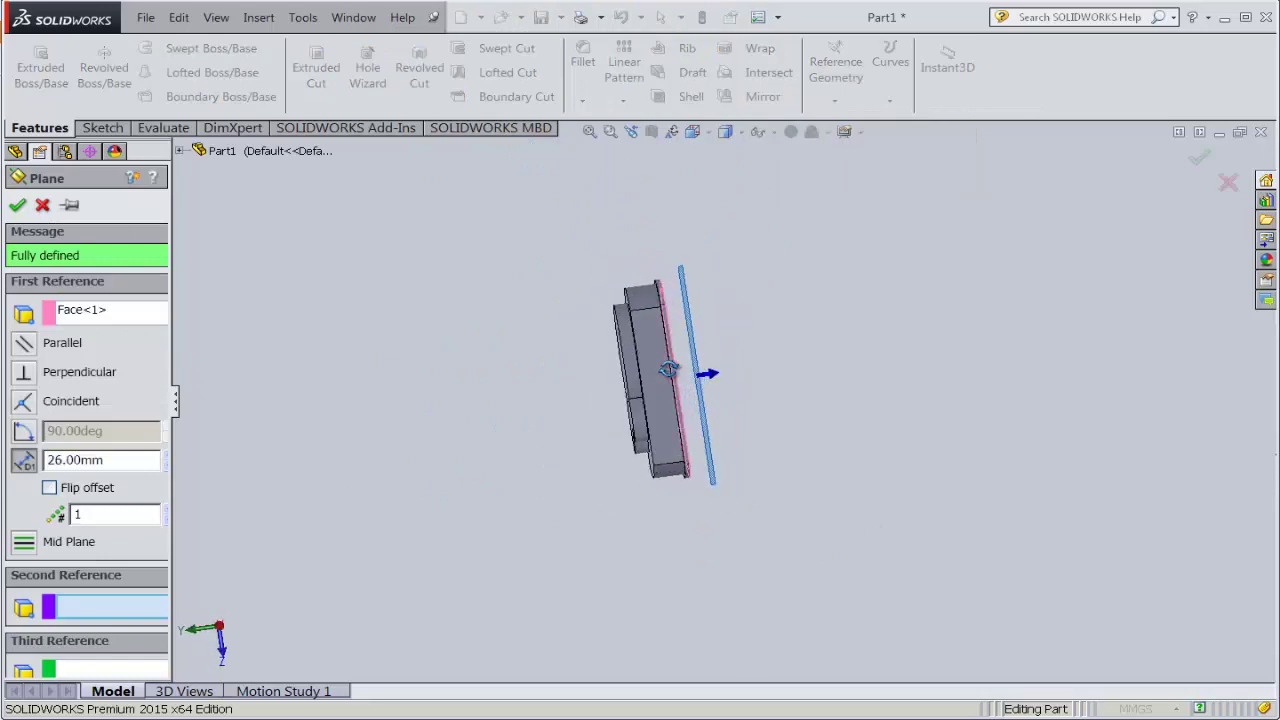
pyautogui.moveTo(127, 466); pyautogui.dragTo(18, 462)
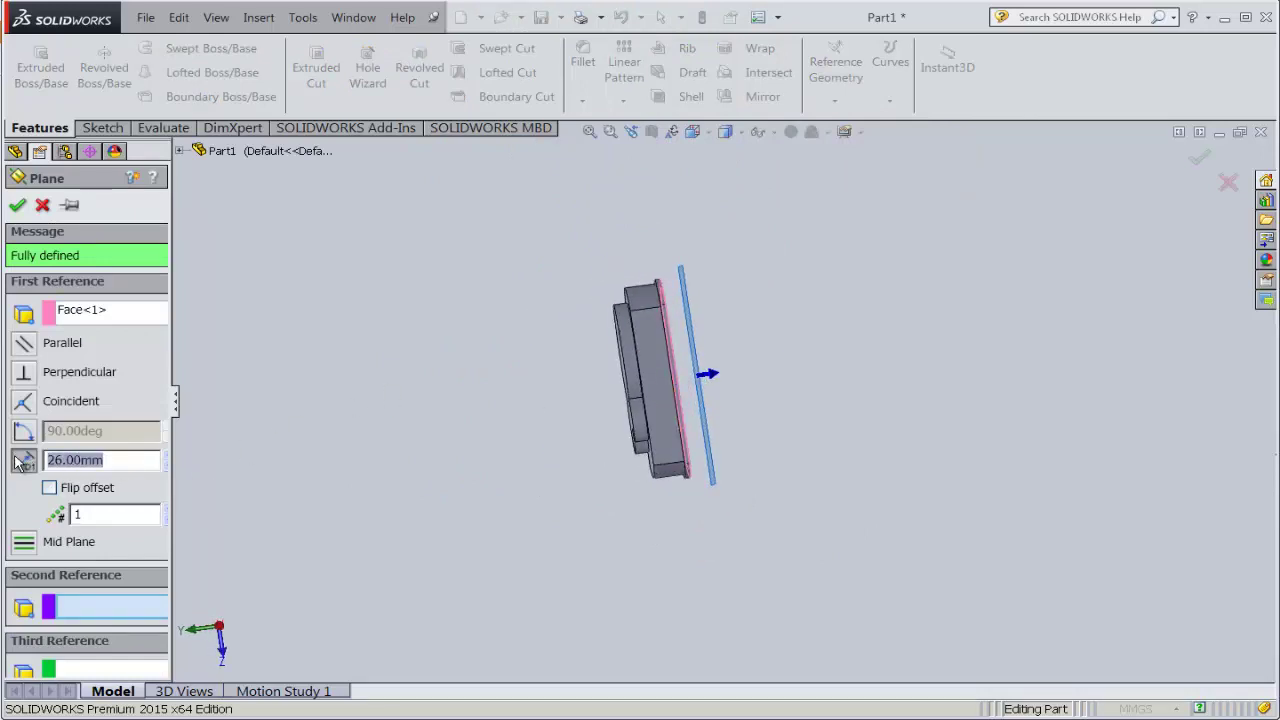
pyautogui.write('28')
pyautogui.press('Return')
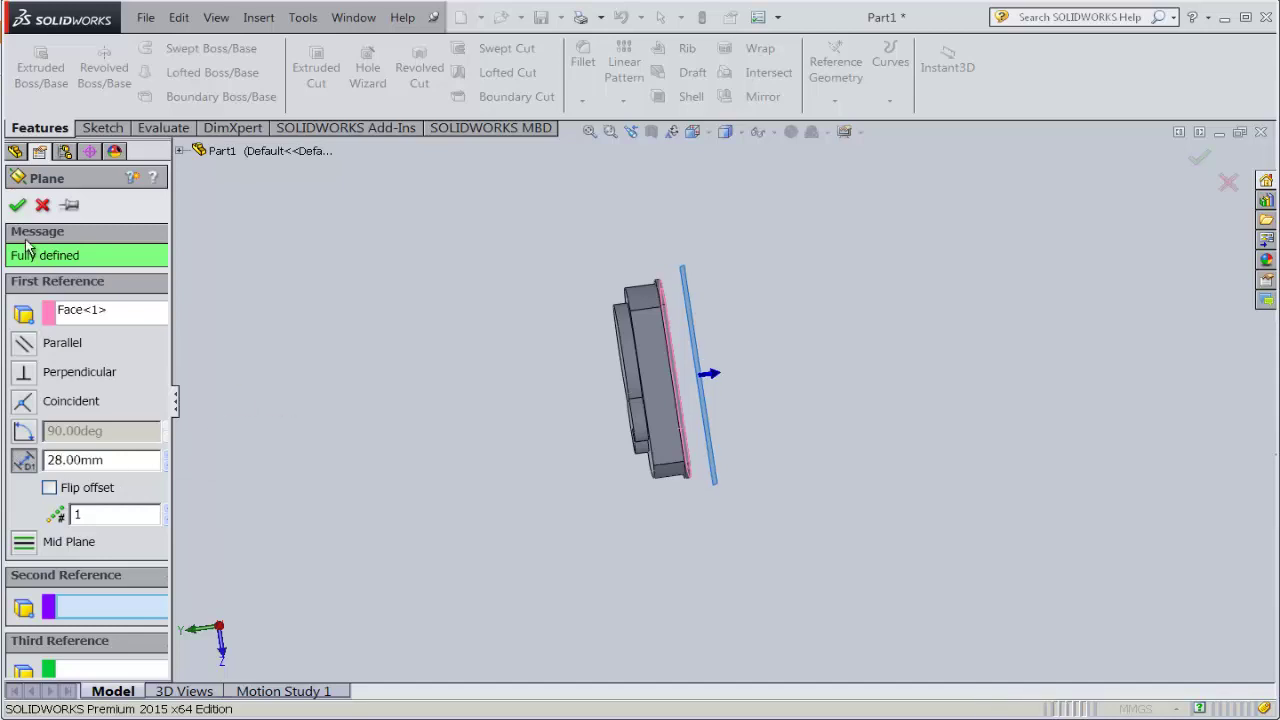
pyautogui.click(50, 488)
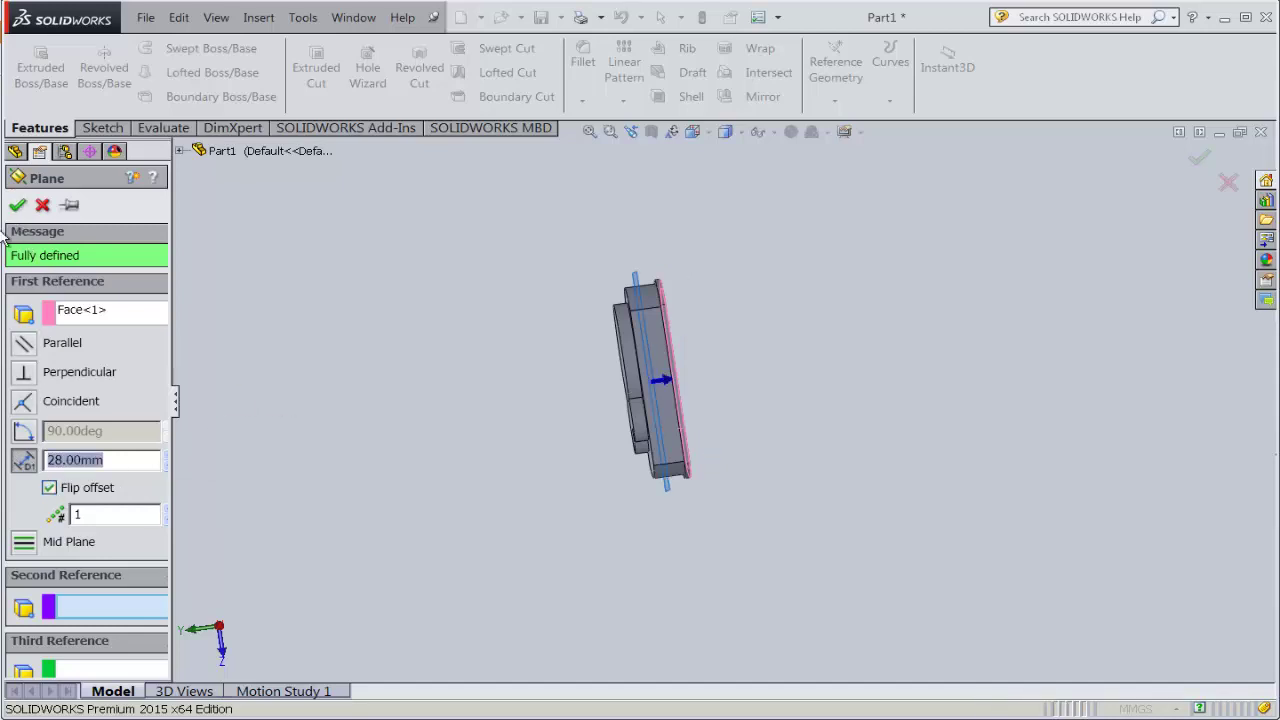
pyautogui.click(16, 205)
# - Open a sketch on Plane3 viewed face-on with hidden lines shown dashed
pyautogui.moveTo(830, 395); pyautogui.dragTo(592, 379, button='middle')
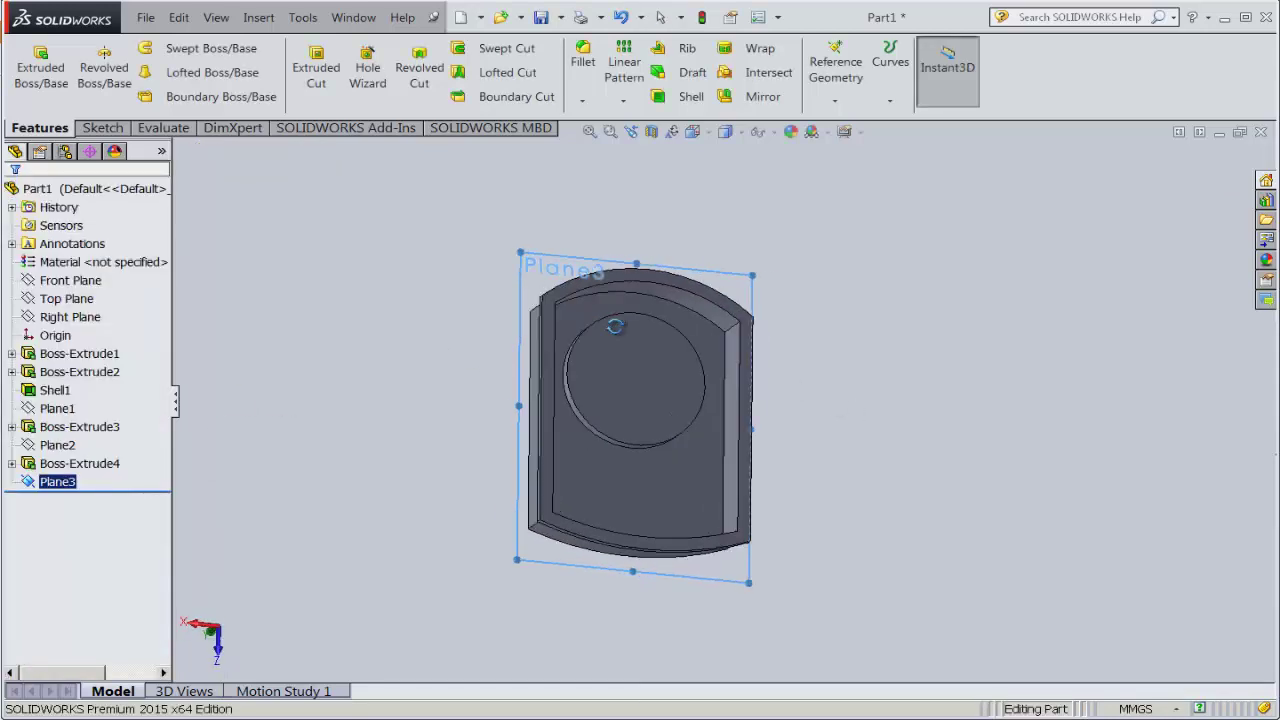
pyautogui.click(118, 129)
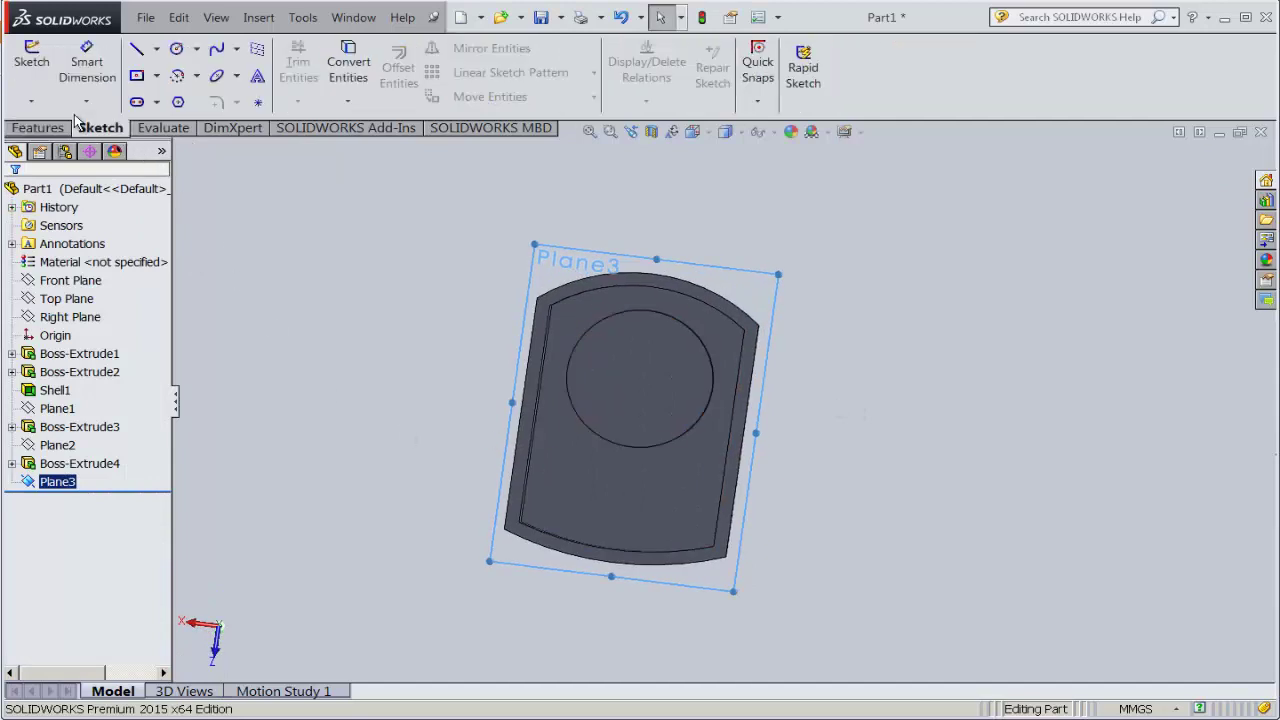
pyautogui.click(31, 62)
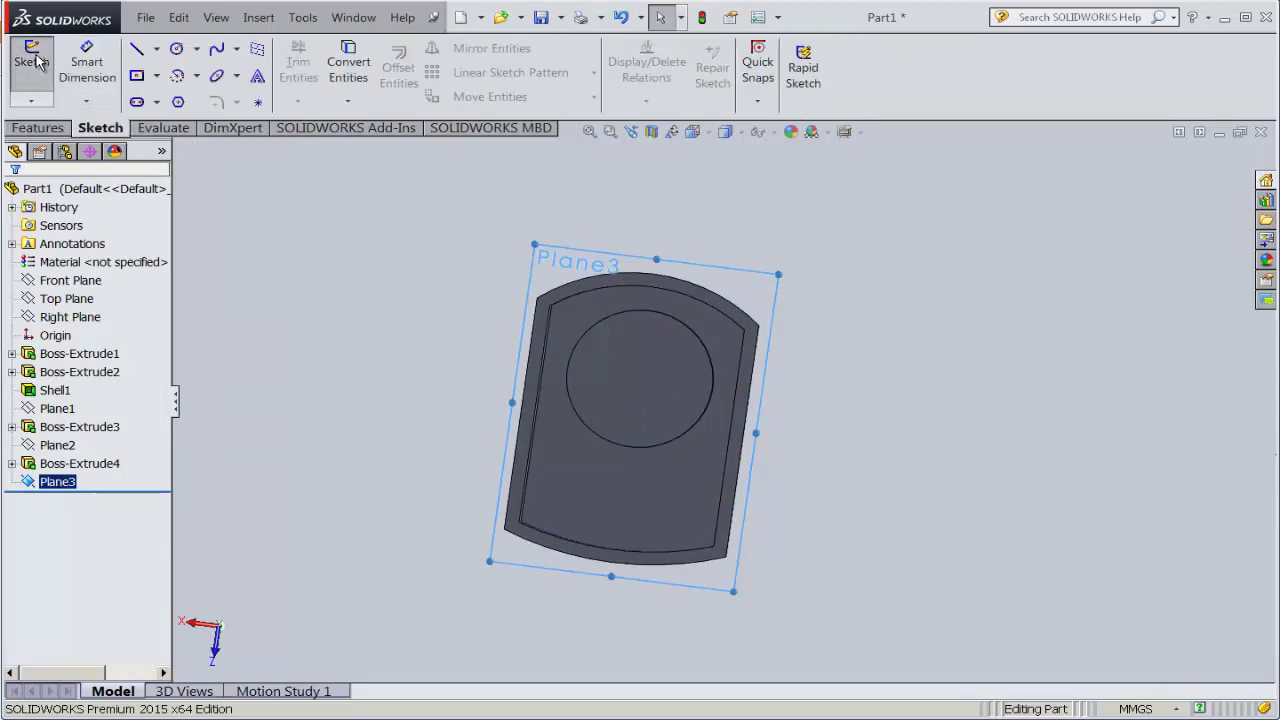
pyautogui.rightClick(55, 482)
pyautogui.click(338, 313)
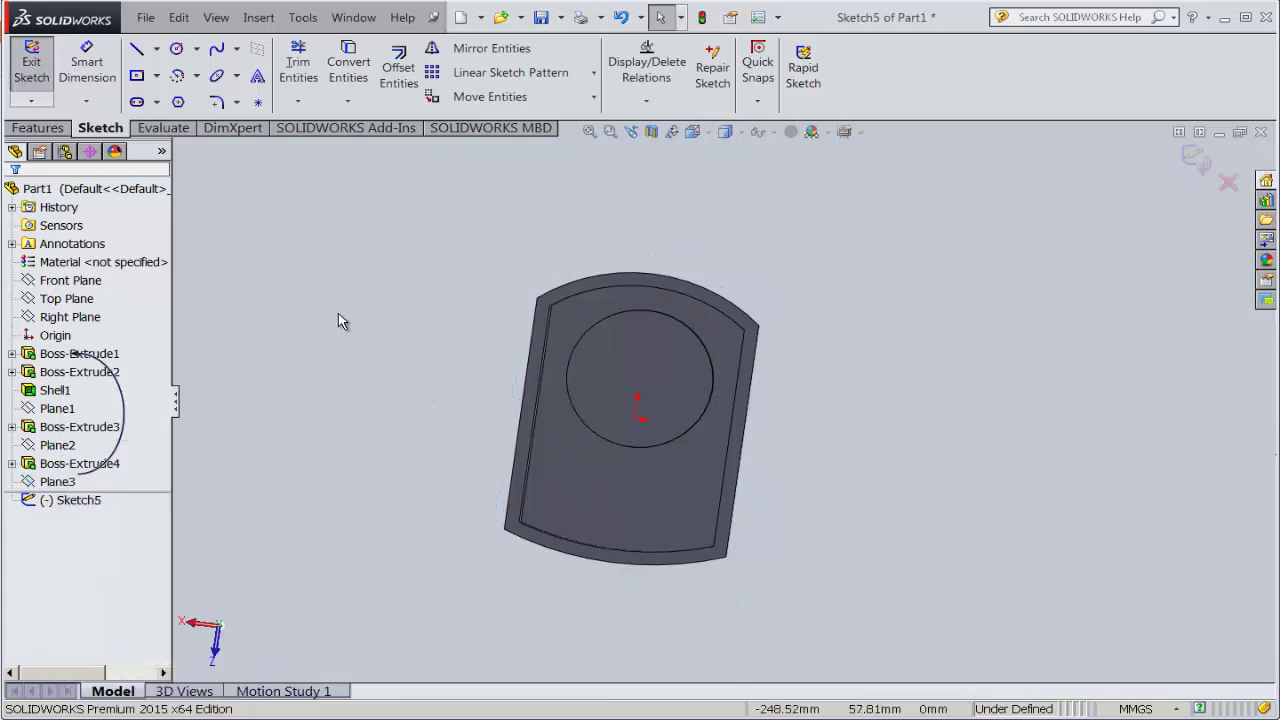
pyautogui.click(692, 131)
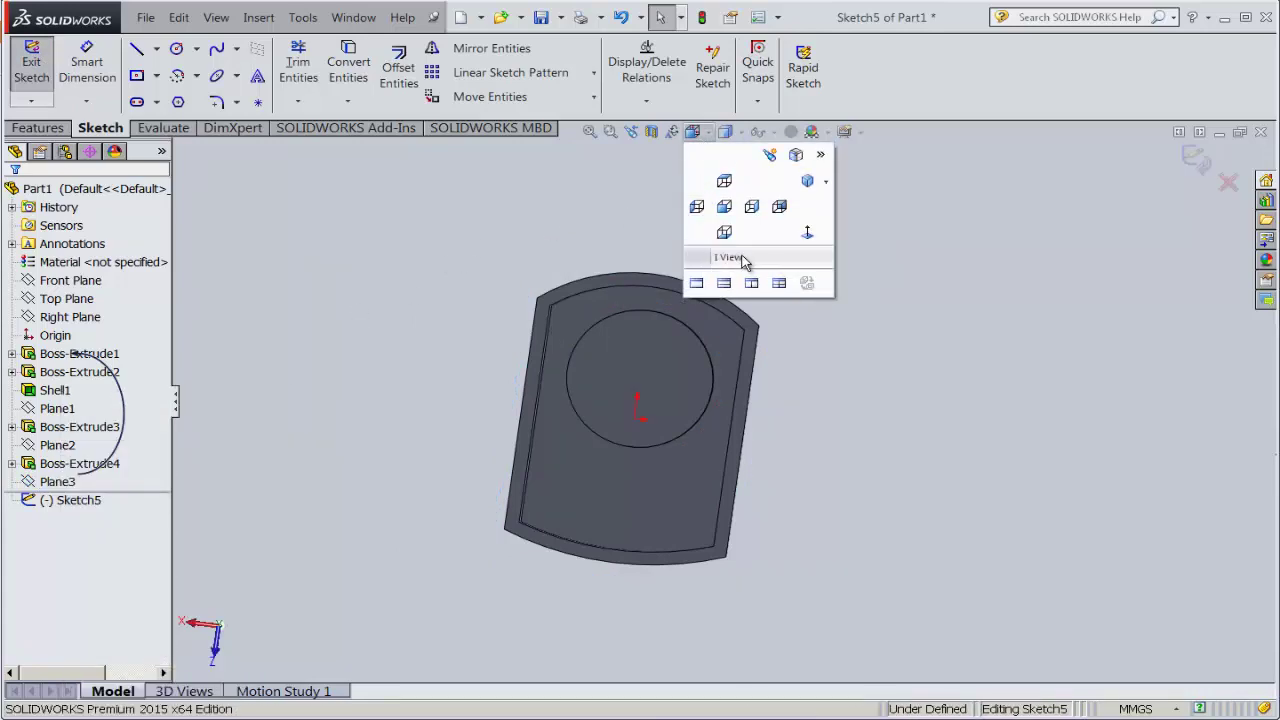
pyautogui.click(741, 133)
pyautogui.click(729, 234)
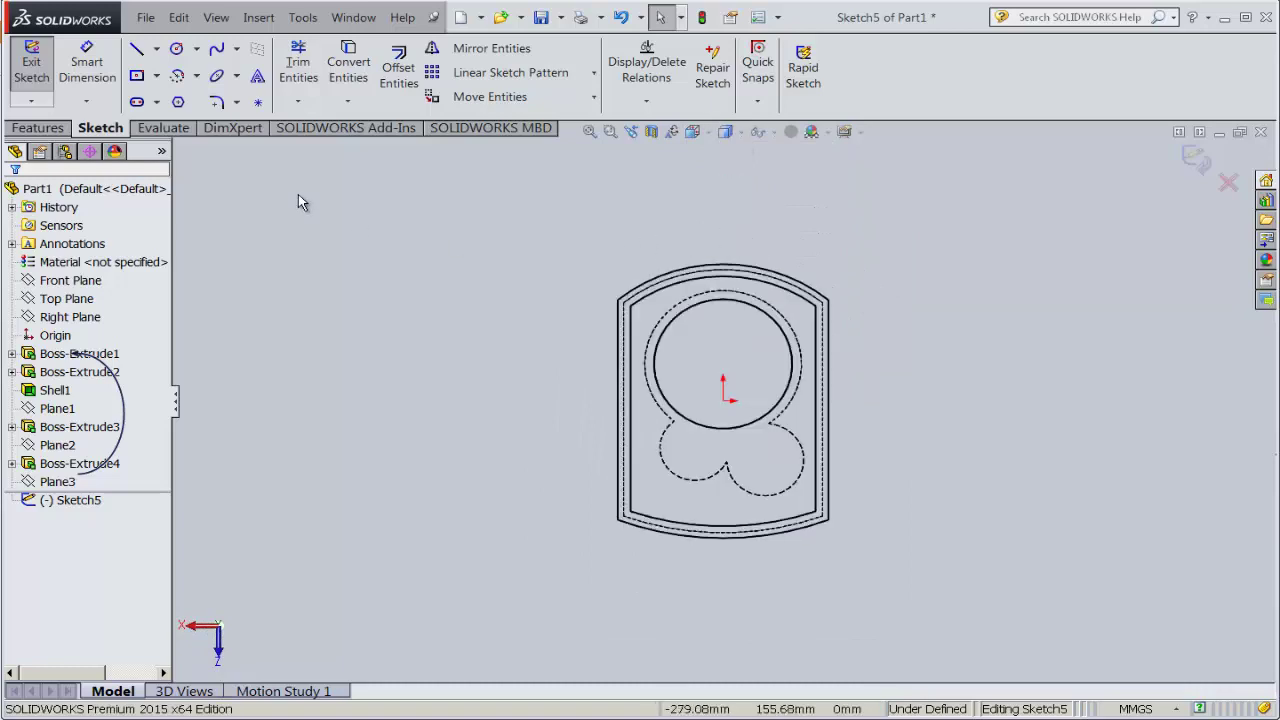
pyautogui.click(197, 48)
pyautogui.click(214, 74)
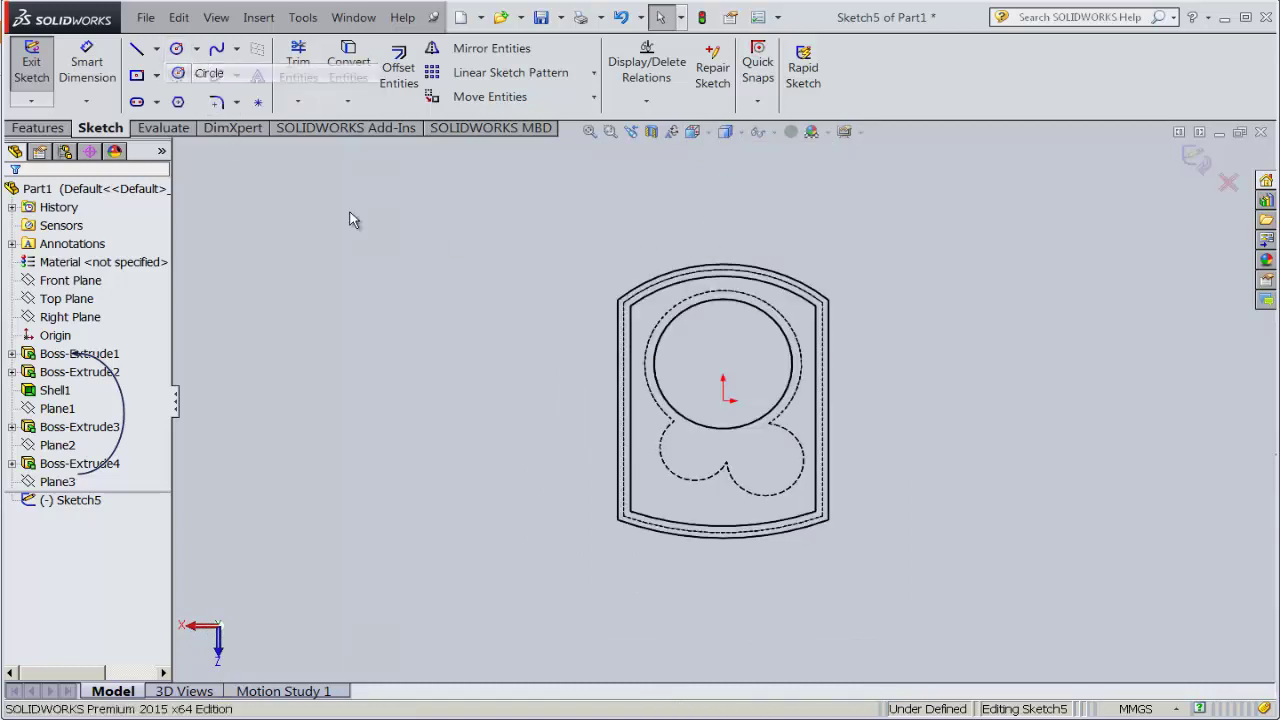
pyautogui.press('f')
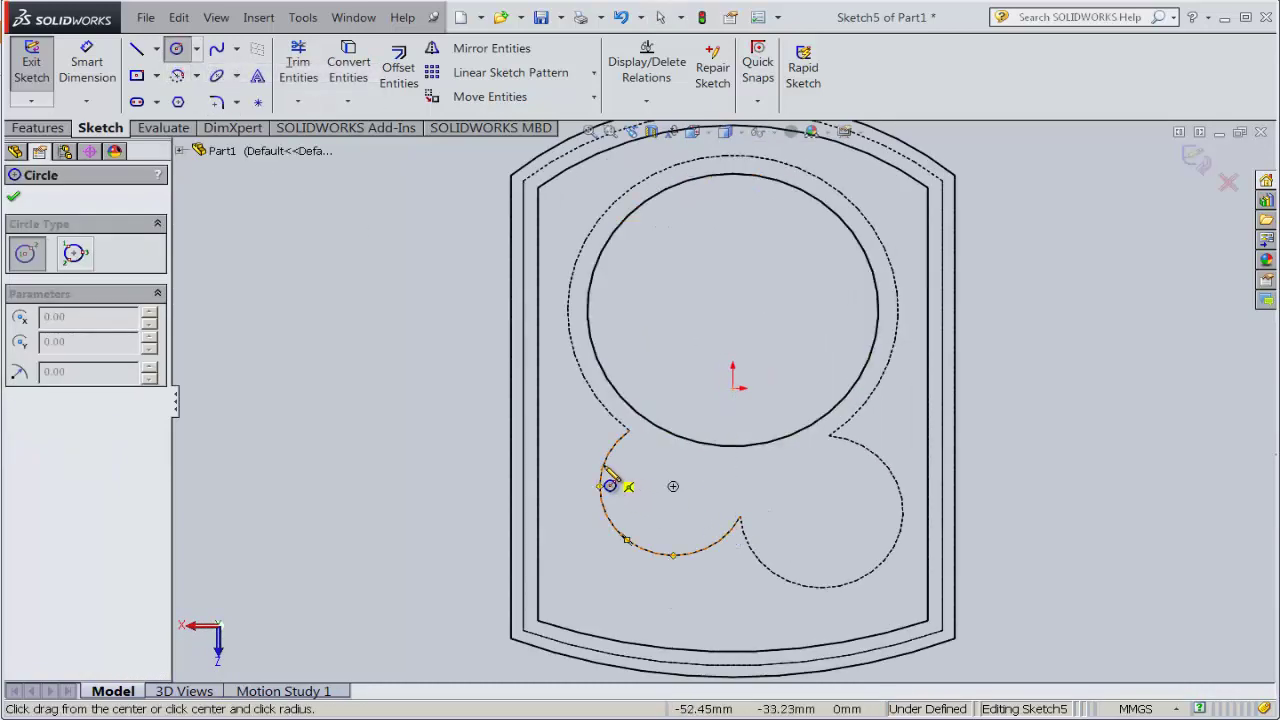
# - Draw a circle over the lower-left lobe and check its size in the PDF drawing
pyautogui.click(673, 487)
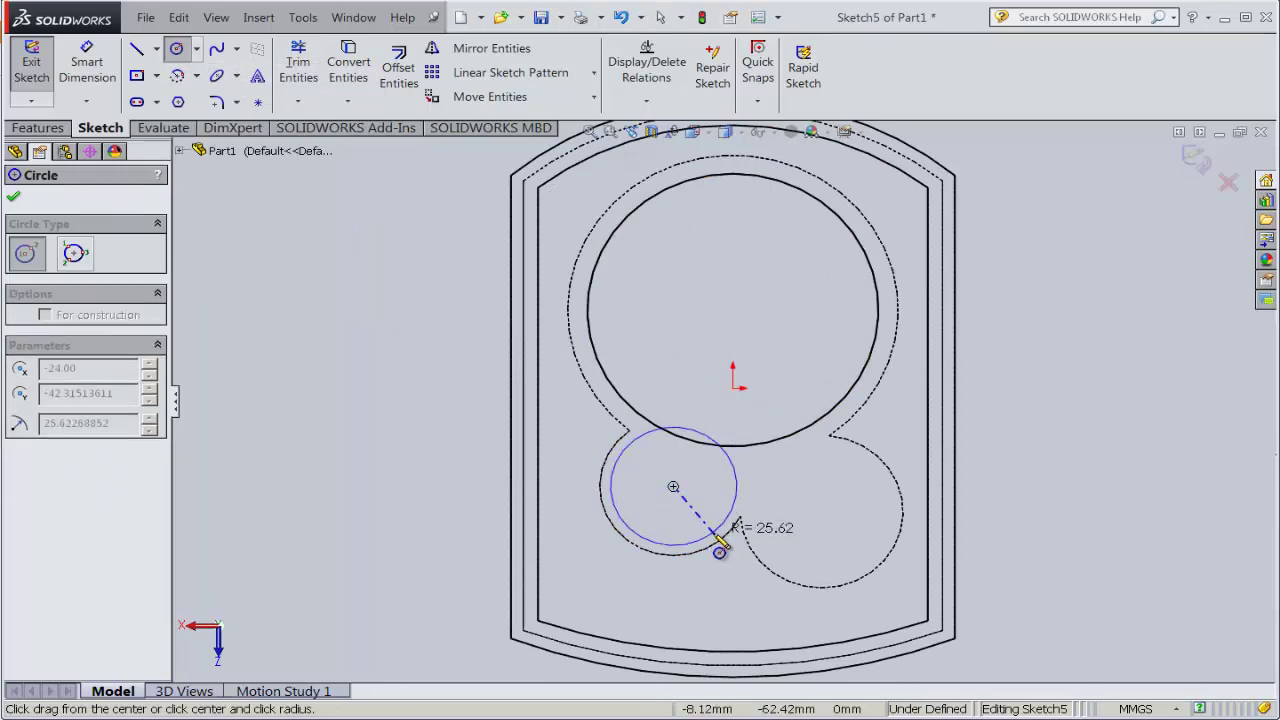
pyautogui.click(713, 533)
pyautogui.hotkey('alt', 'Tab')
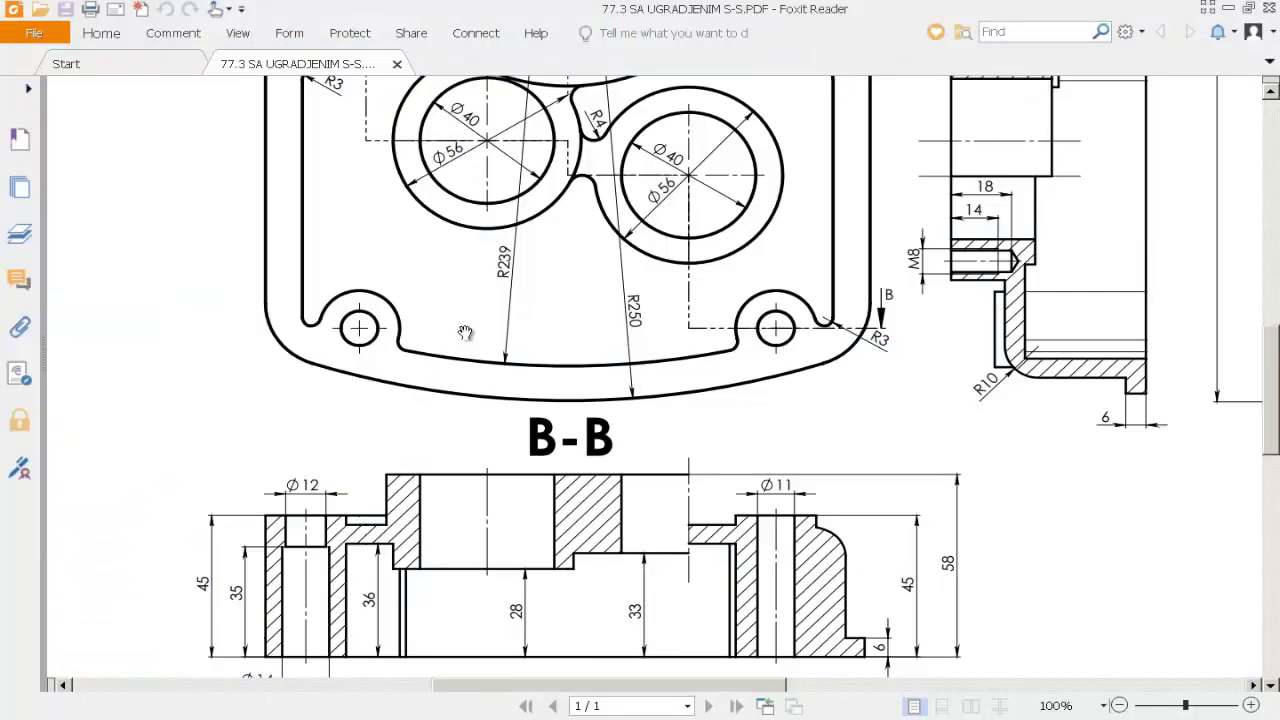
pyautogui.scroll(1, 460, 332)
pyautogui.scroll(2, 445, 330)
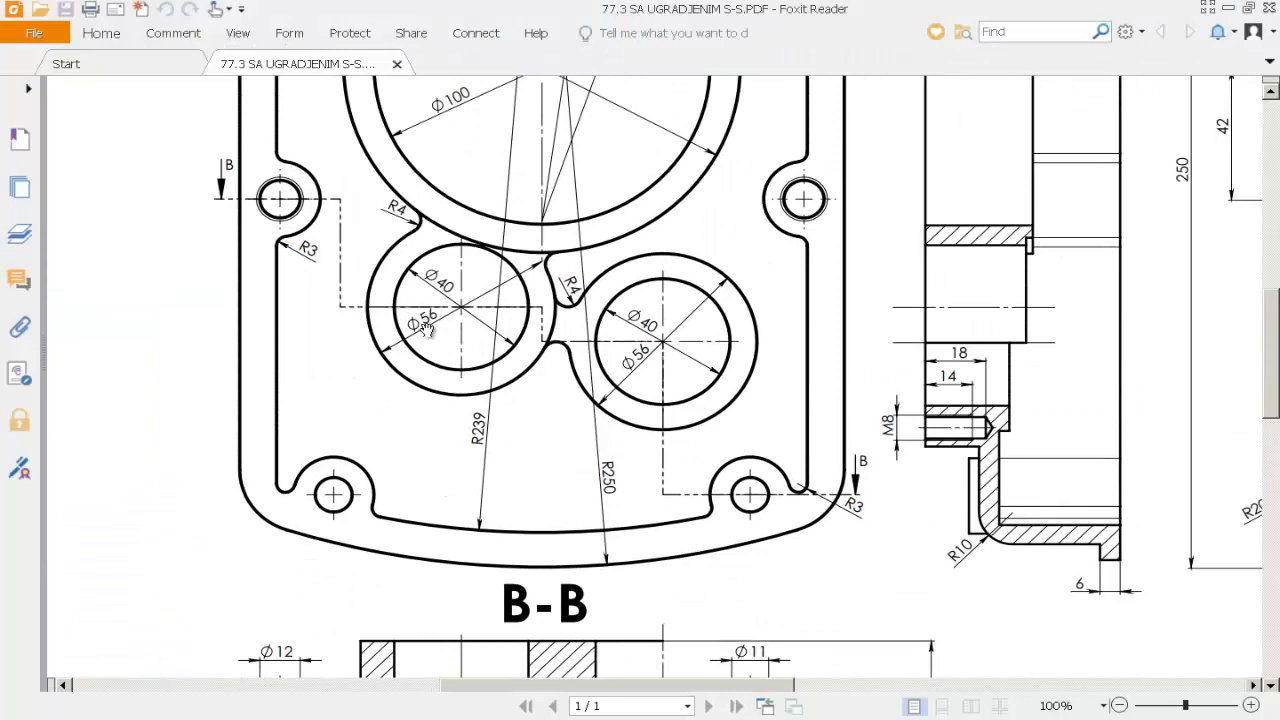
pyautogui.hotkey('alt', 'Tab')
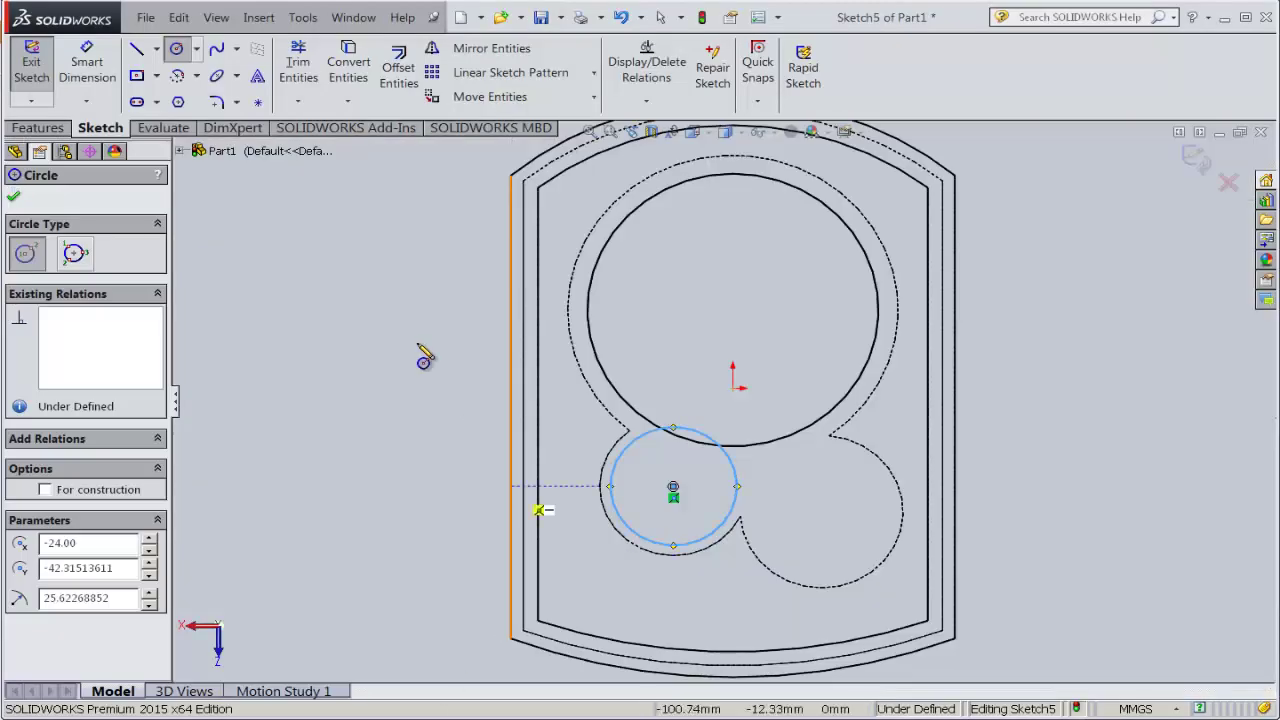
# - Dimension the circle's diameter to 56 mm
pyautogui.click(87, 62)
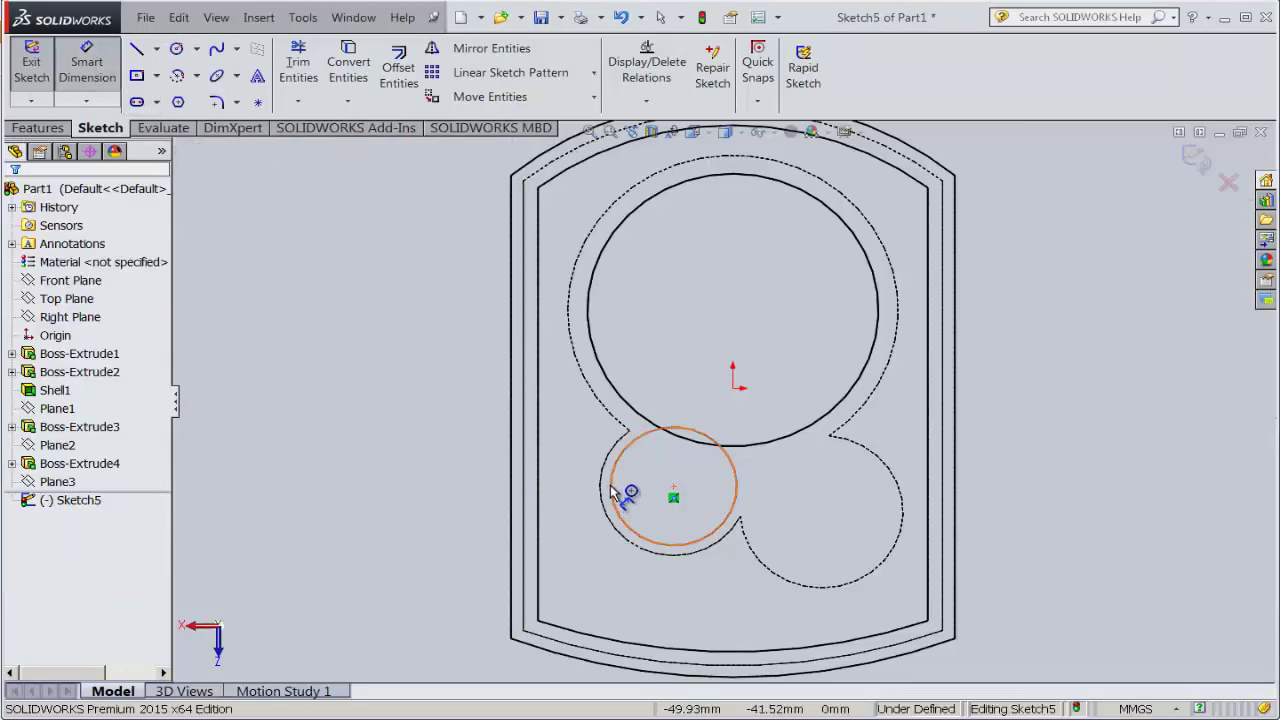
pyautogui.click(613, 490)
pyautogui.click(441, 355)
pyautogui.write('5')
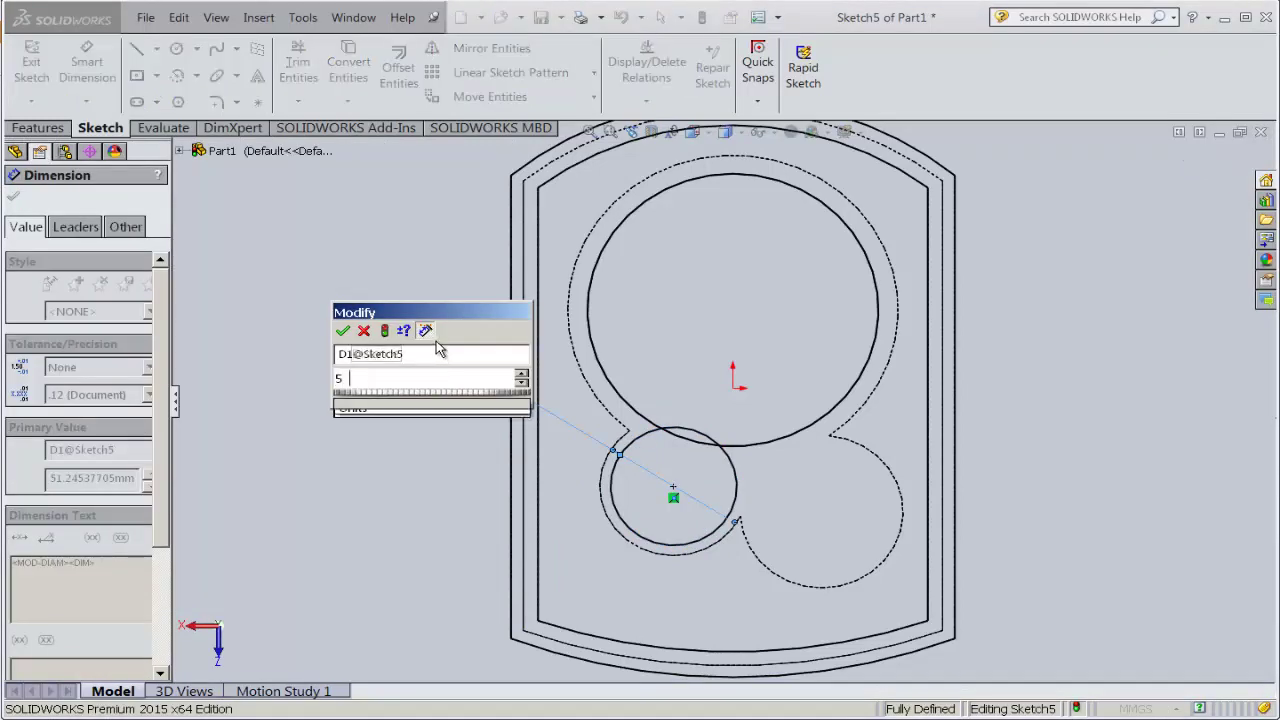
pyautogui.write('6')
pyautogui.click(340, 336)
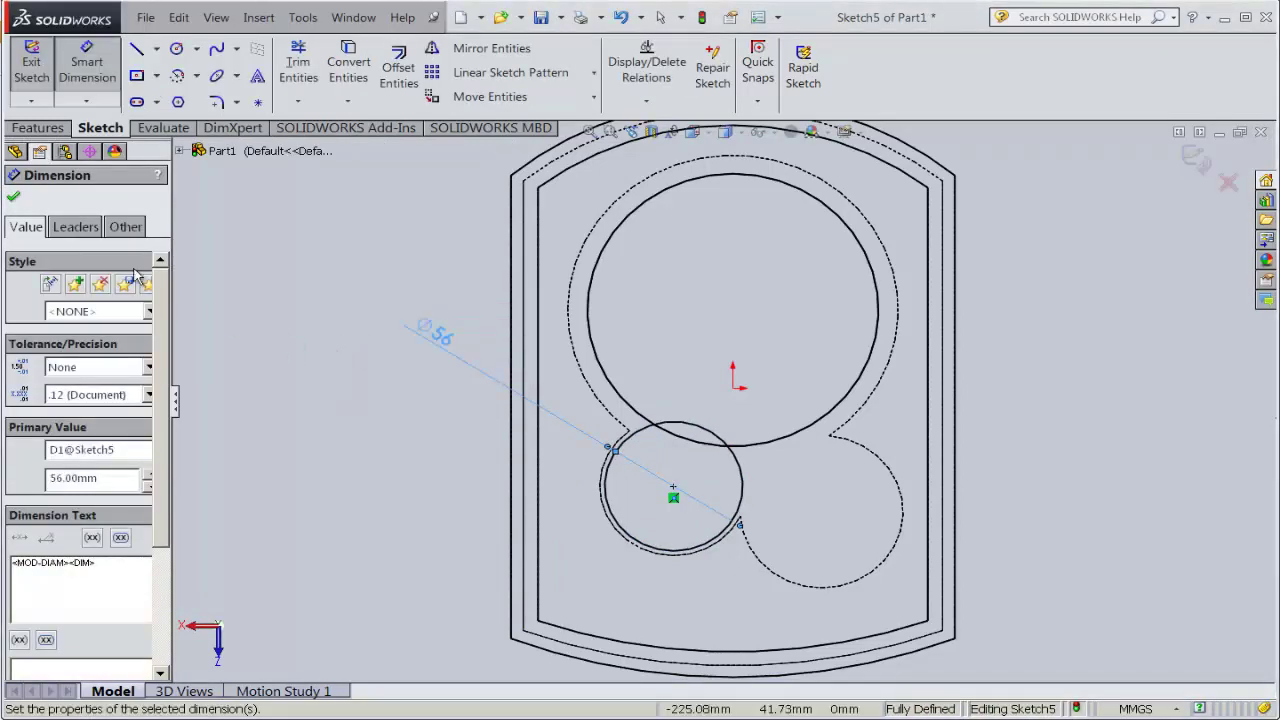
pyautogui.click(15, 200)
# - Try a Blind extrude of Sketch5, cancel it, and exit the sketch
pyautogui.click(42, 128)
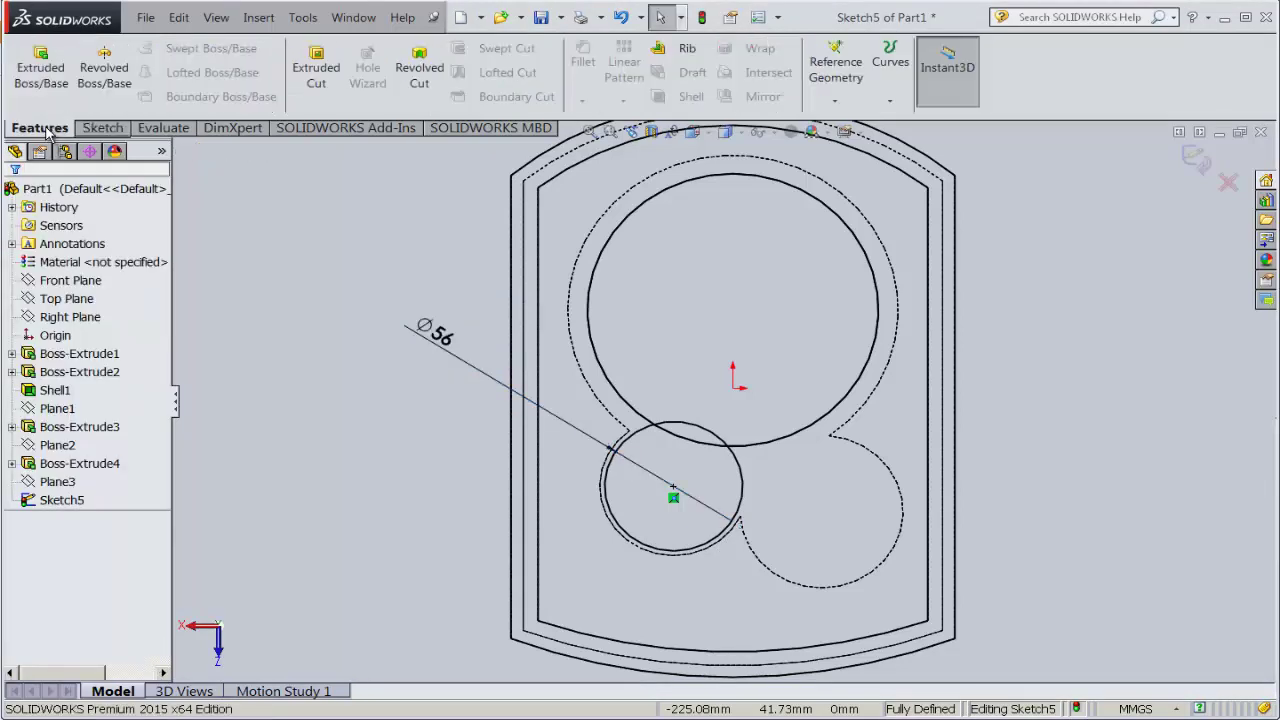
pyautogui.click(30, 80)
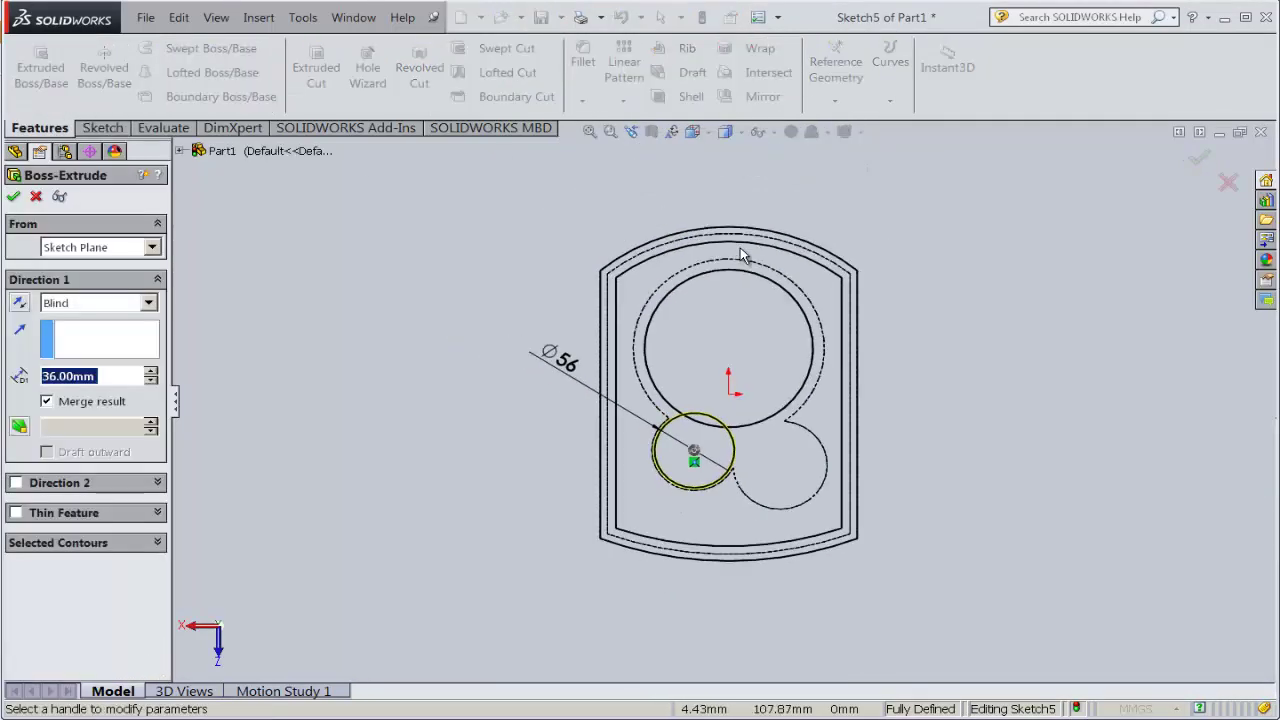
pyautogui.click(744, 137)
pyautogui.click(736, 159)
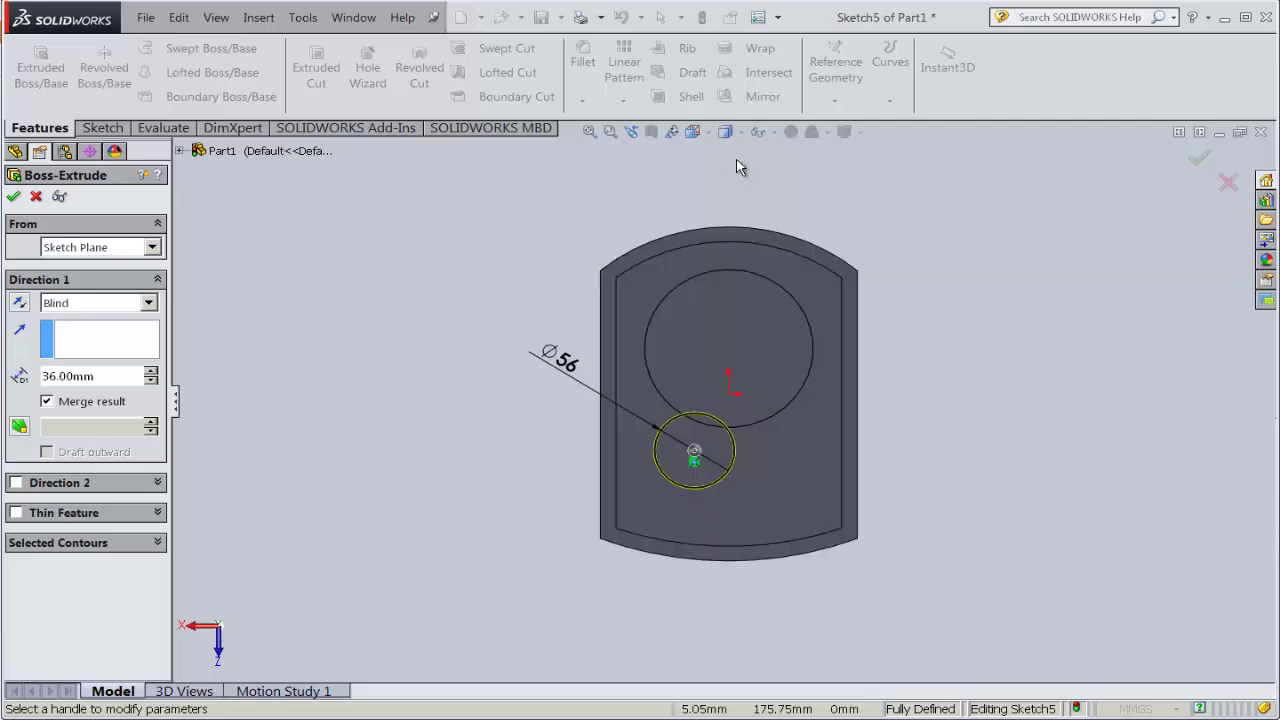
pyautogui.moveTo(760, 297); pyautogui.dragTo(733, 478, button='middle')
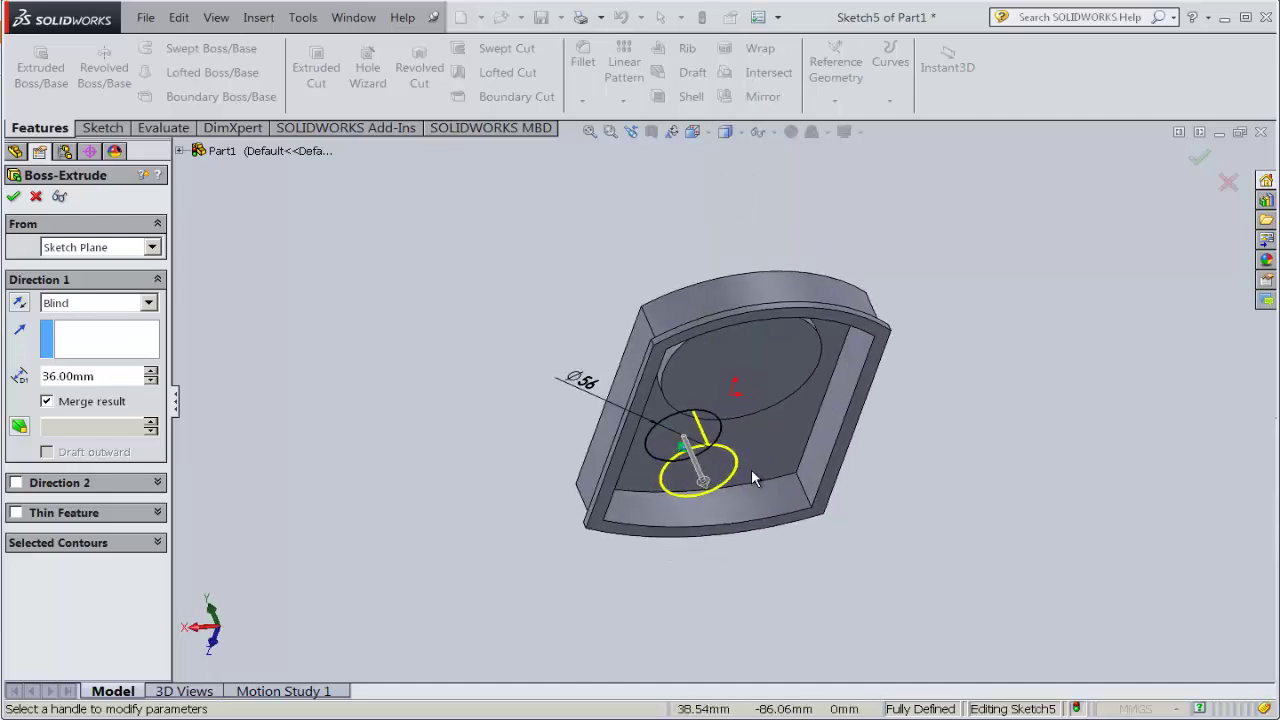
pyautogui.click(148, 304)
pyautogui.click(249, 295)
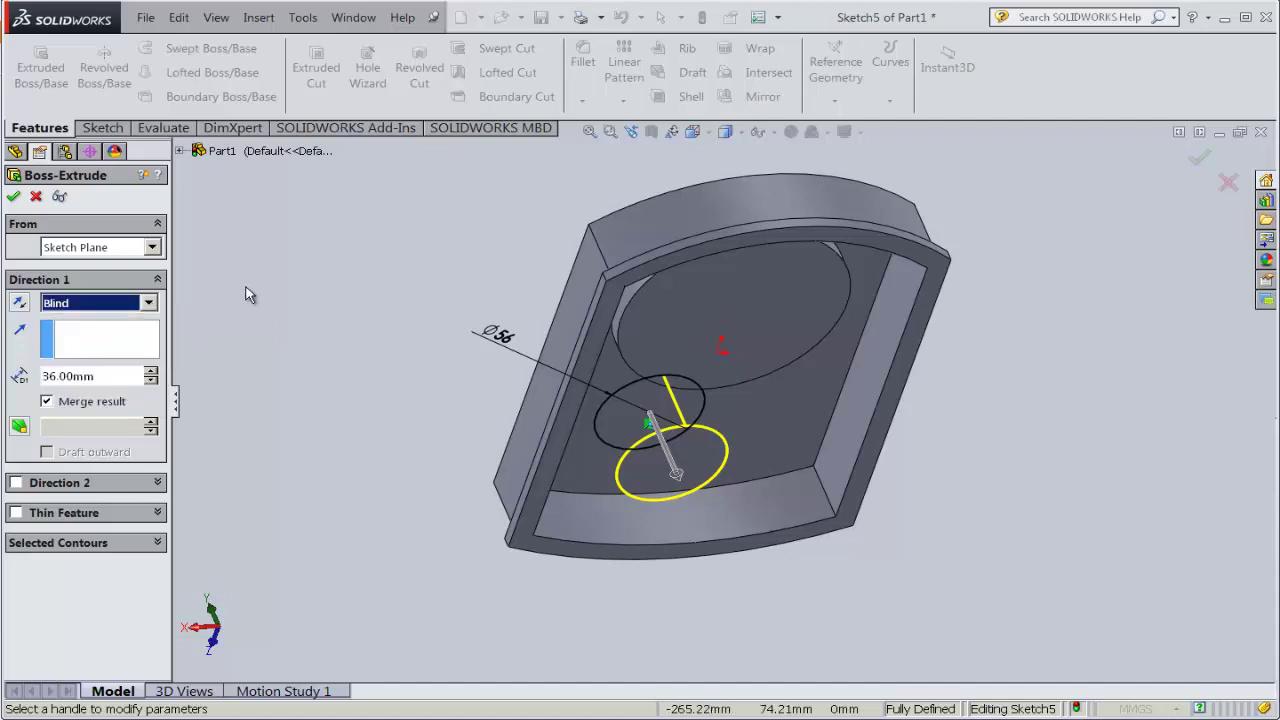
pyautogui.click(36, 198)
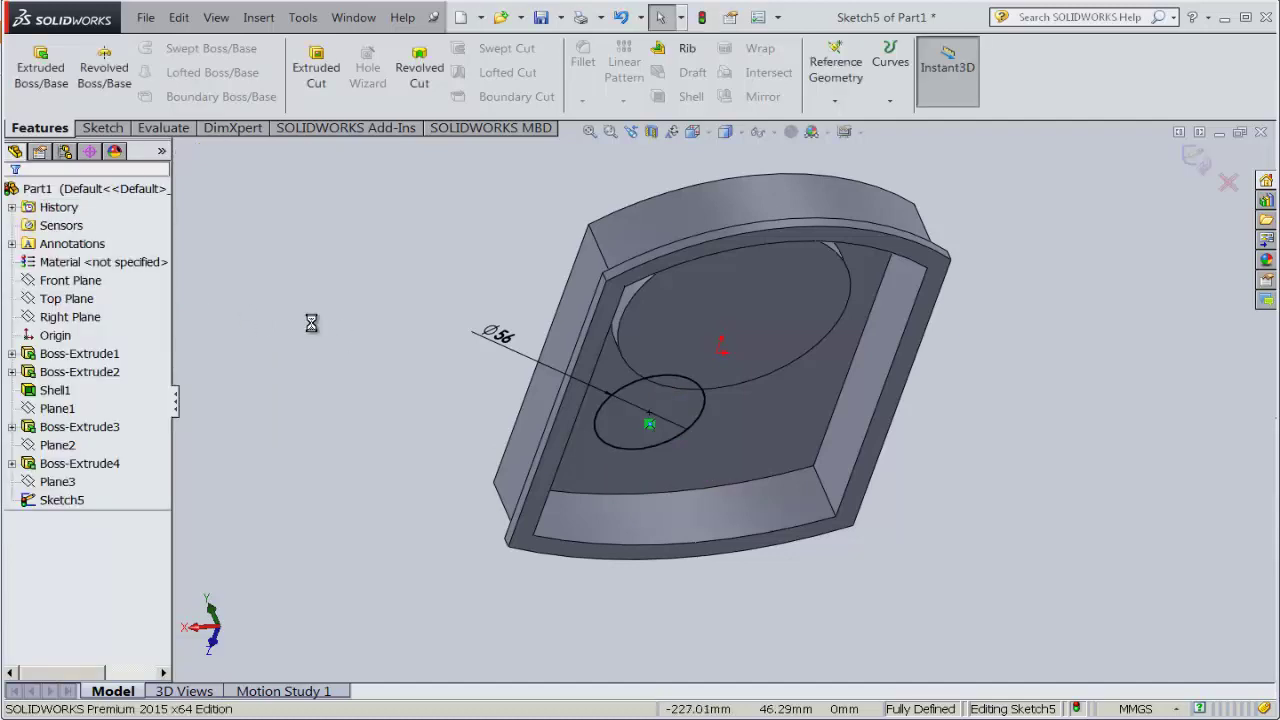
pyautogui.click(62, 500)
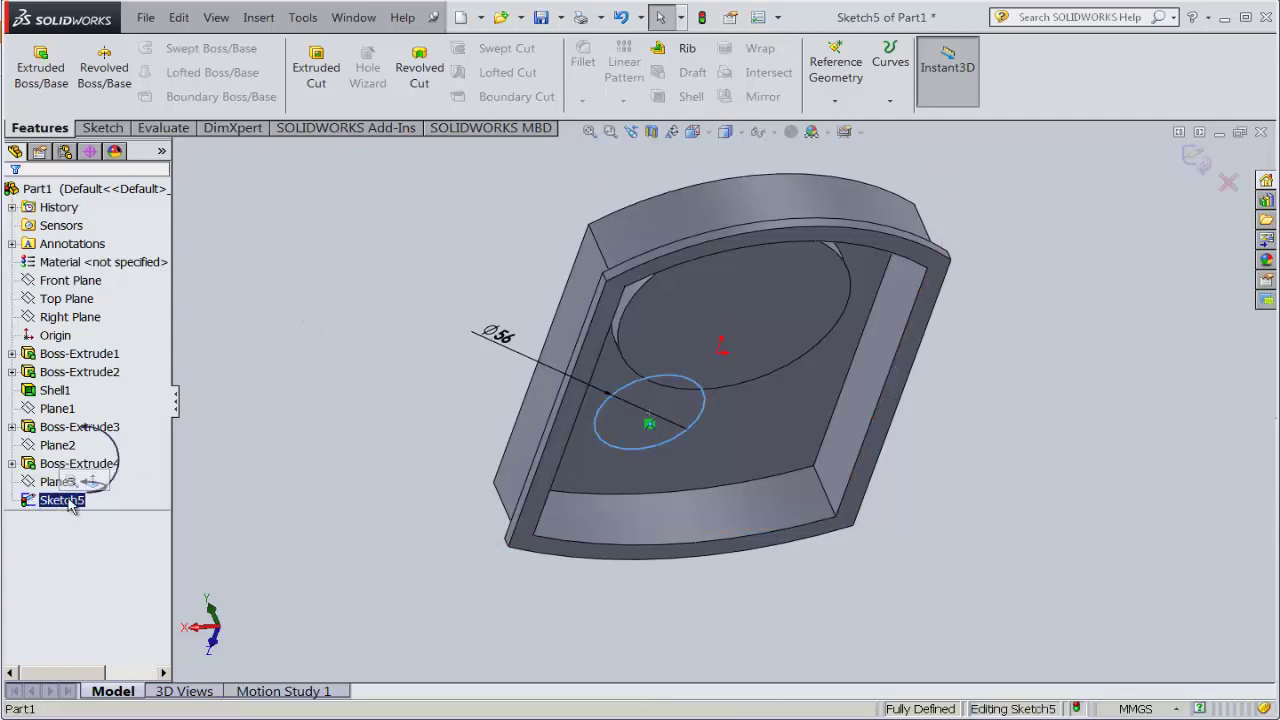
pyautogui.click(703, 18)
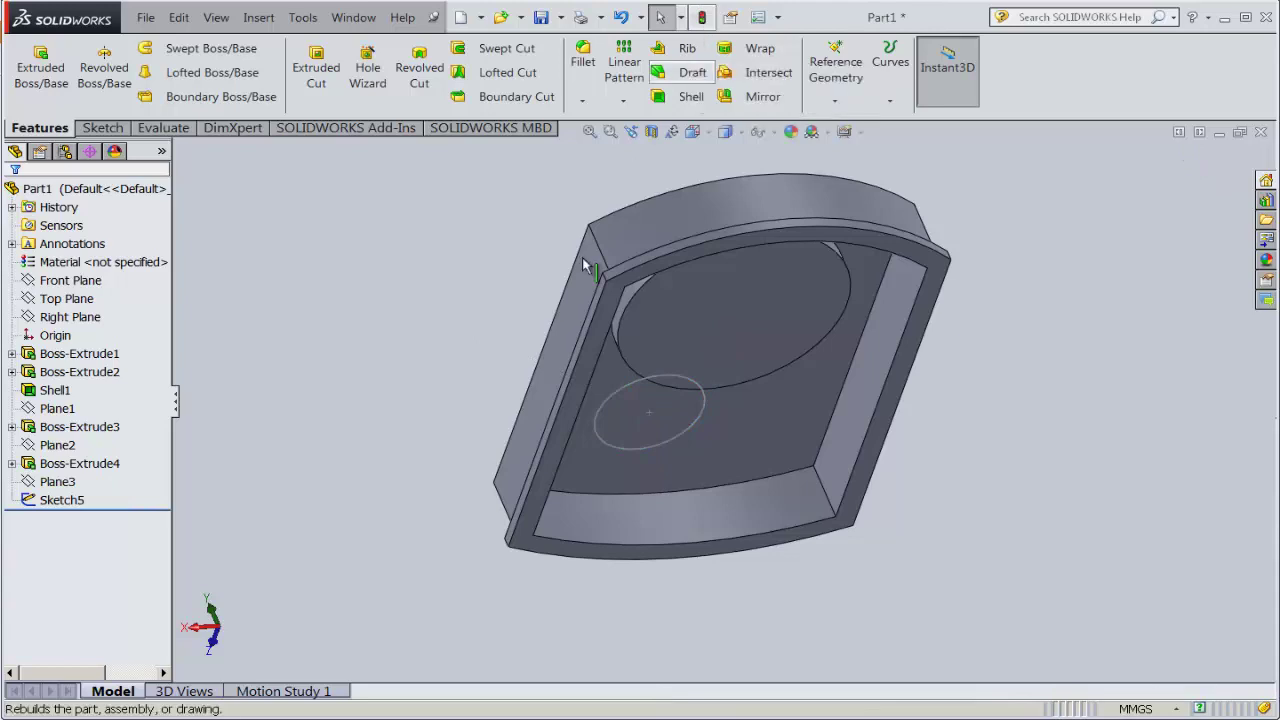
pyautogui.click(72, 500)
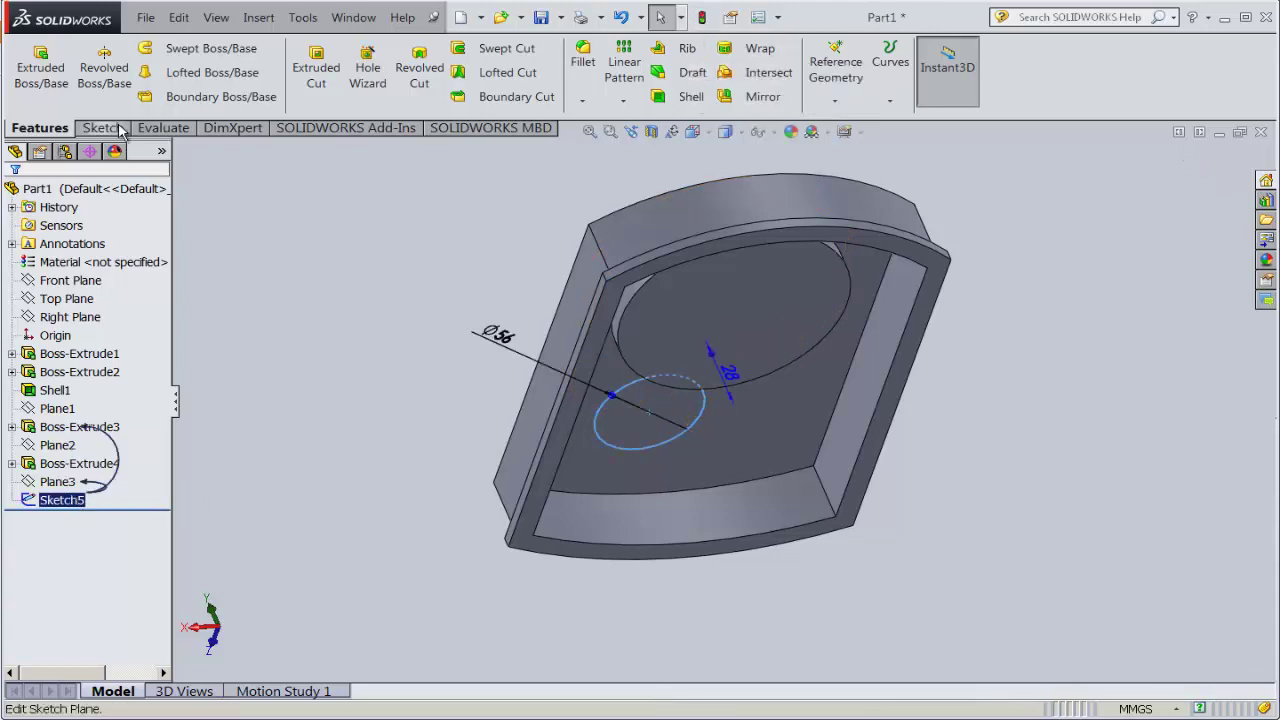
# - Extrude the Ø56 circle as a reversed boss ending Up To Next
pyautogui.click(40, 66)
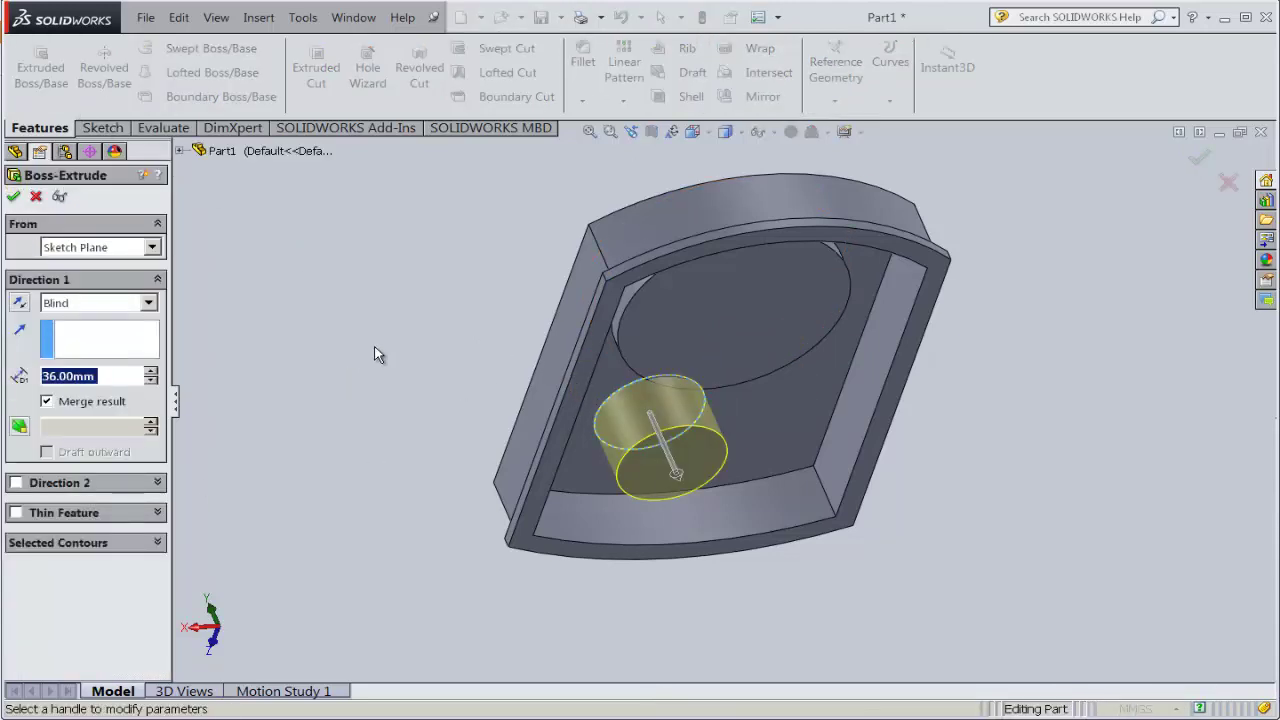
pyautogui.moveTo(371, 354)
pyautogui.mouseDown(button='middle')
pyautogui.moveTo(397, 306)
pyautogui.moveTo(409, 309)
pyautogui.mouseUp(button='middle')
pyautogui.click(147, 303)
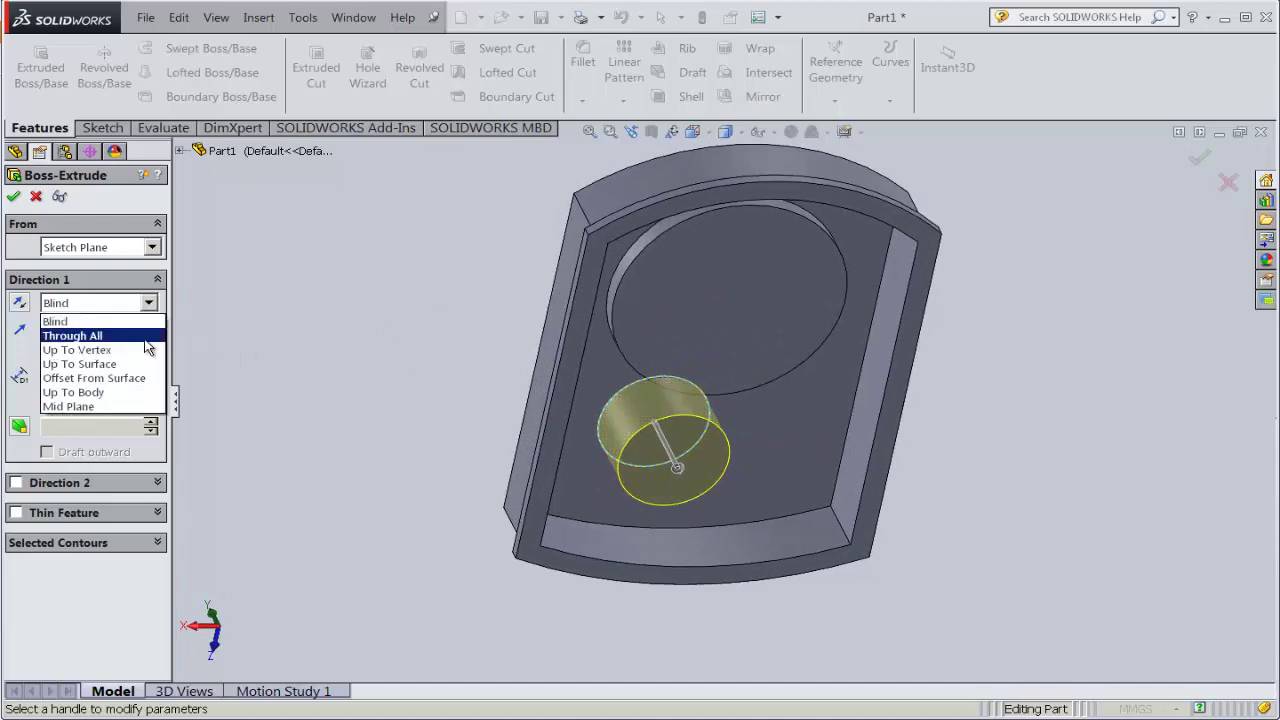
pyautogui.click(280, 355)
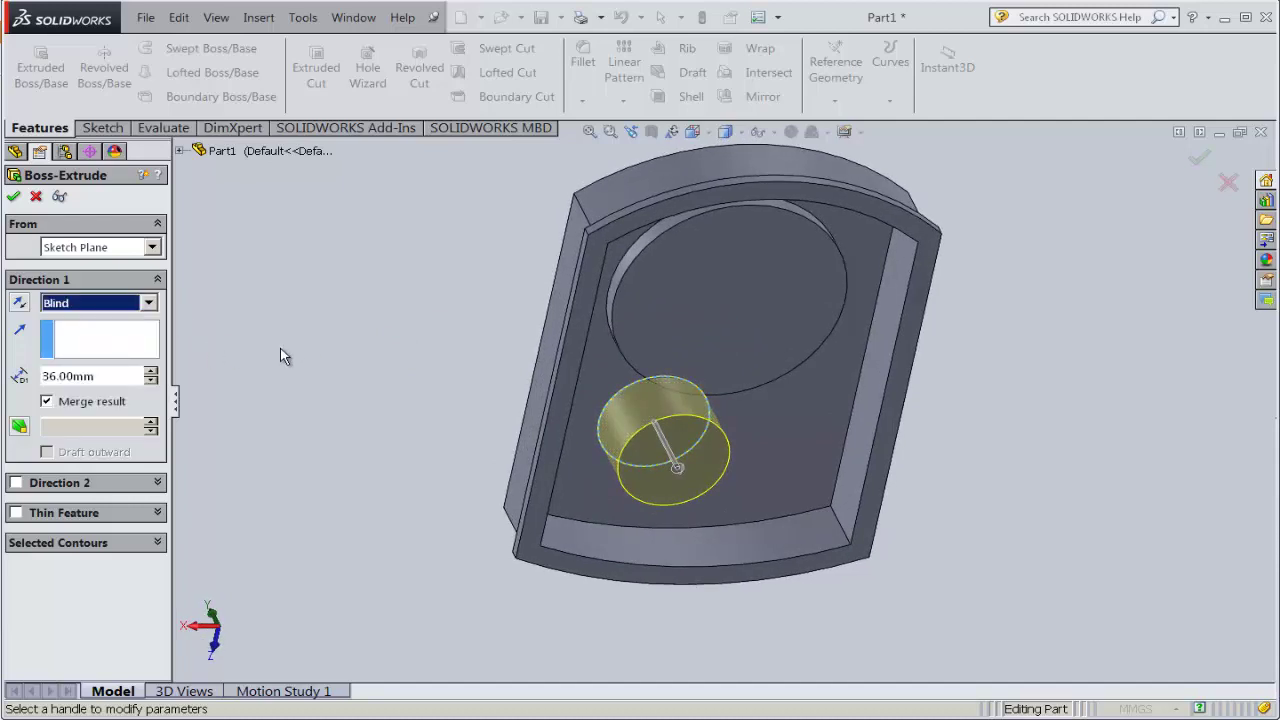
pyautogui.click(22, 305)
pyautogui.click(140, 304)
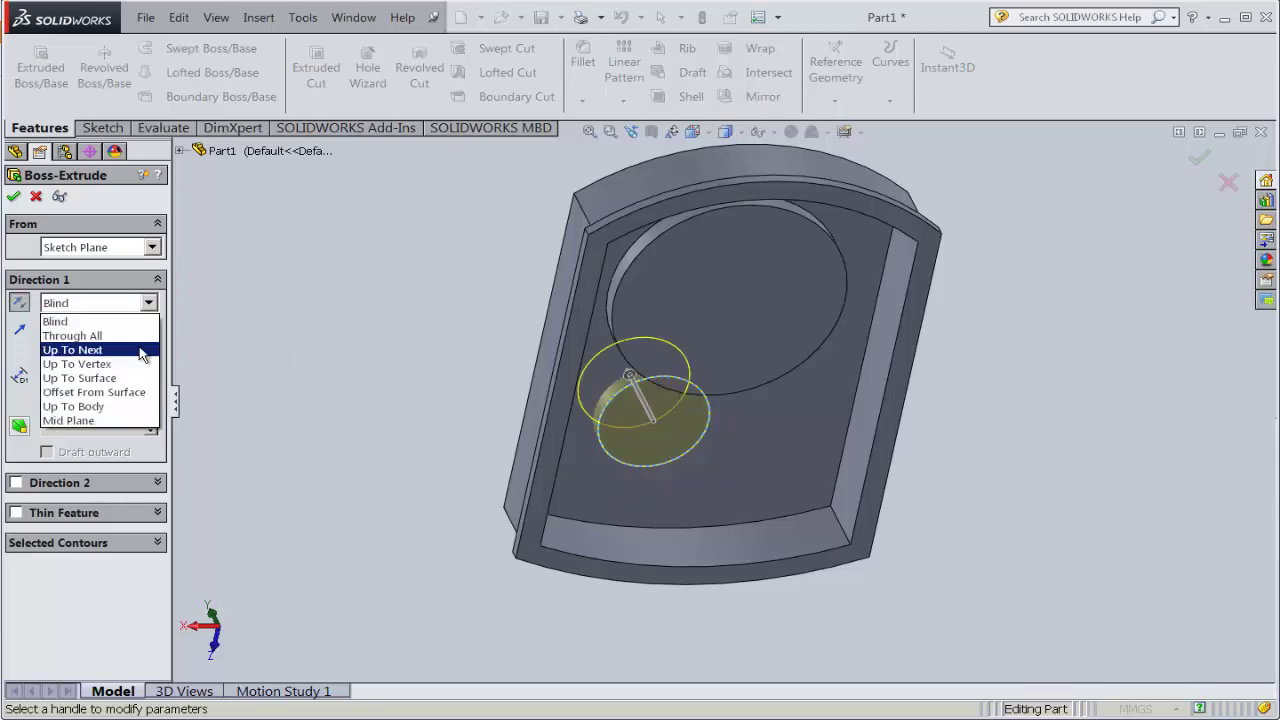
pyautogui.click(128, 352)
pyautogui.scroll(-3, 624, 452)
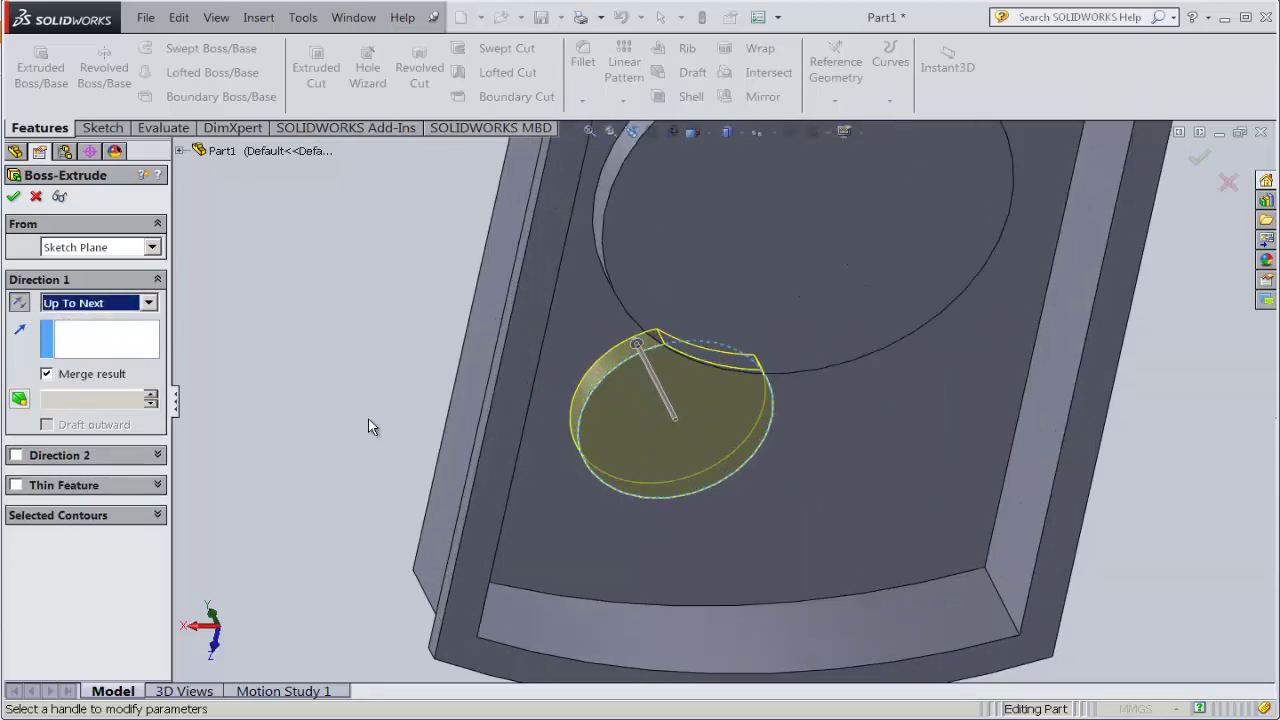
pyautogui.moveTo(369, 426); pyautogui.dragTo(365, 180, button='middle')
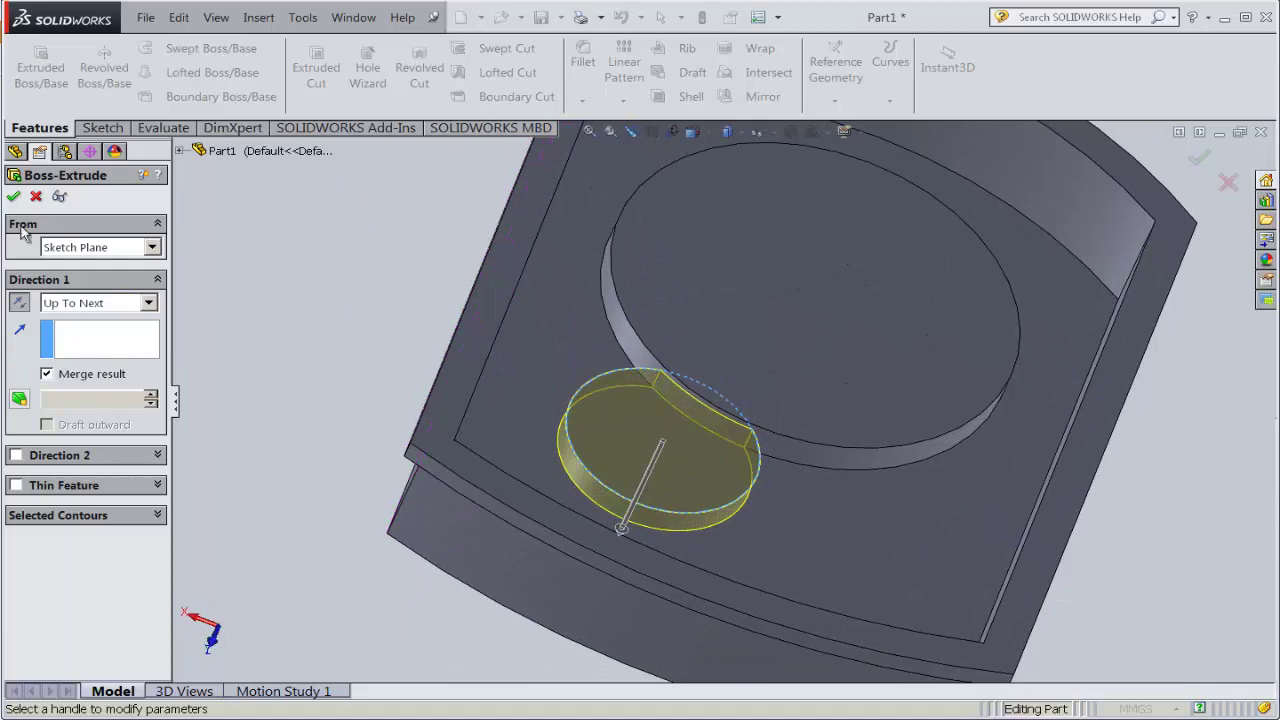
pyautogui.click(15, 198)
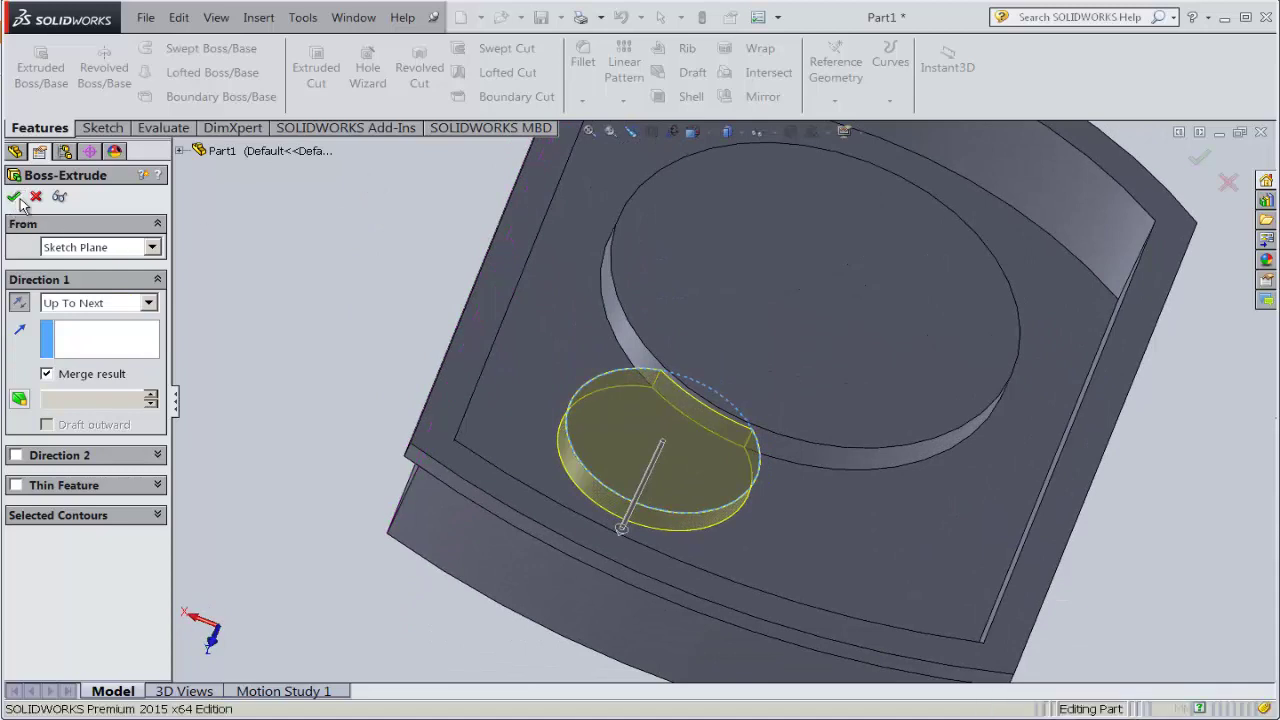
# - Turn the part to a face-on view to inspect the new boss
pyautogui.click(392, 294)
pyautogui.scroll(3, 390, 294)
pyautogui.moveTo(449, 294); pyautogui.dragTo(474, 400, button='middle')
pyautogui.scroll(2, 482, 388)
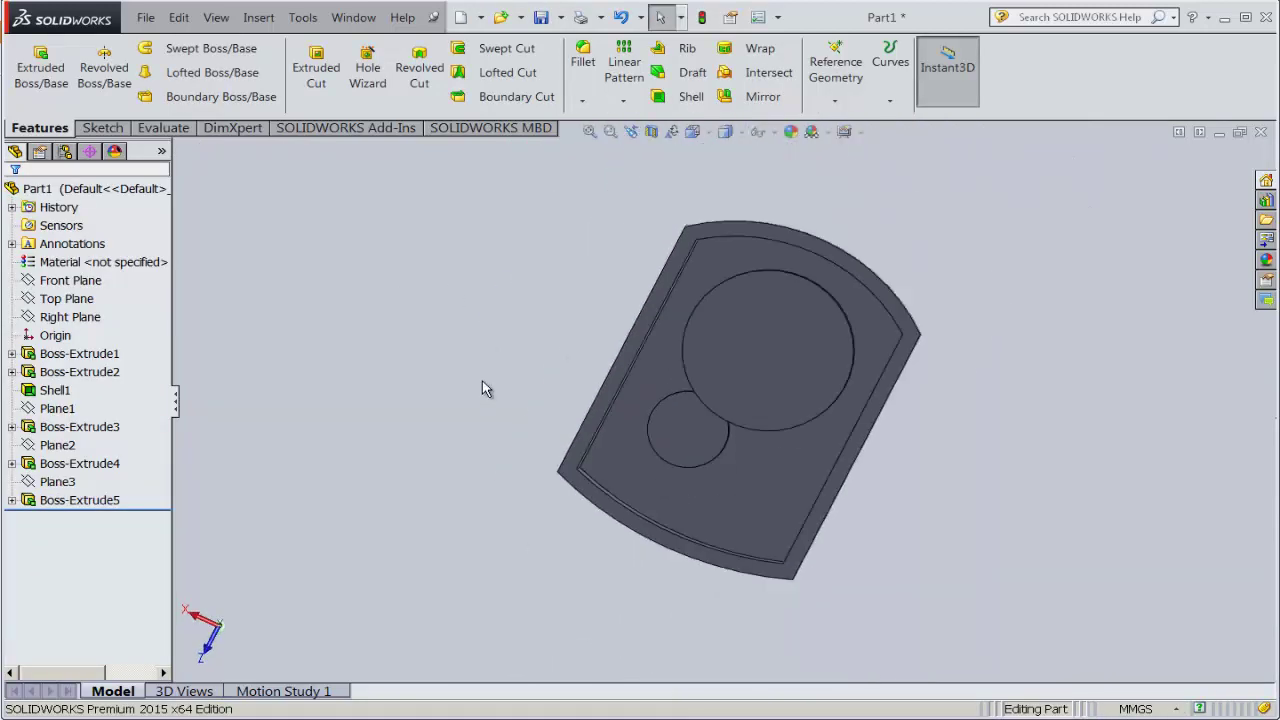
pyautogui.click(693, 132)
pyautogui.click(724, 232)
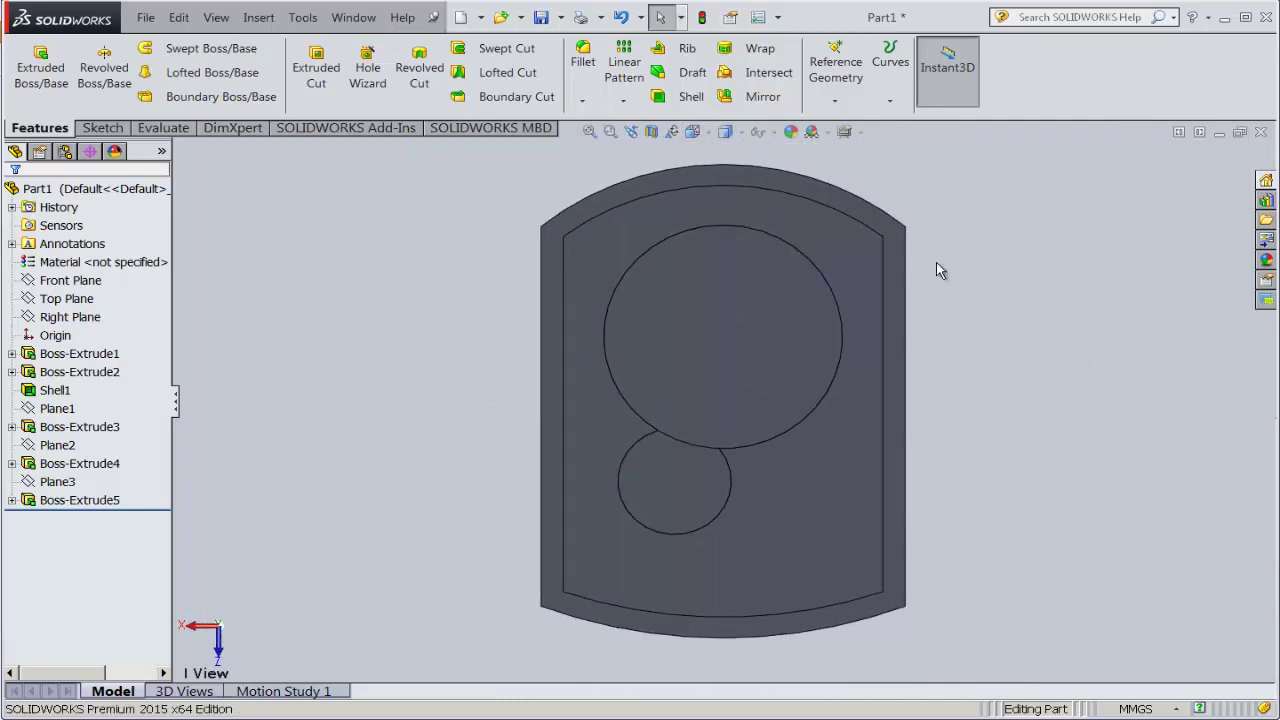
# - Read section B-B in the PDF drawing, then orbit the part to a tilted 3D view
pyautogui.hotkey('alt', 'Tab')
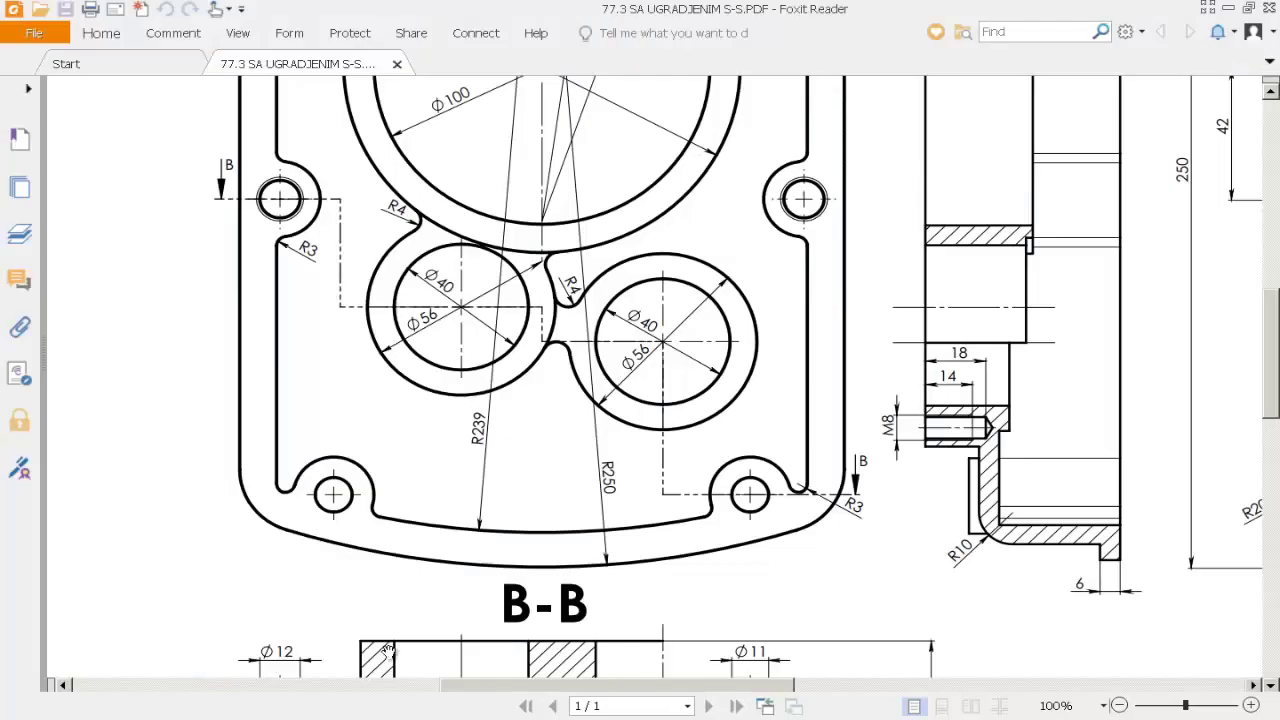
pyautogui.moveTo(601, 470); pyautogui.dragTo(467, 418)
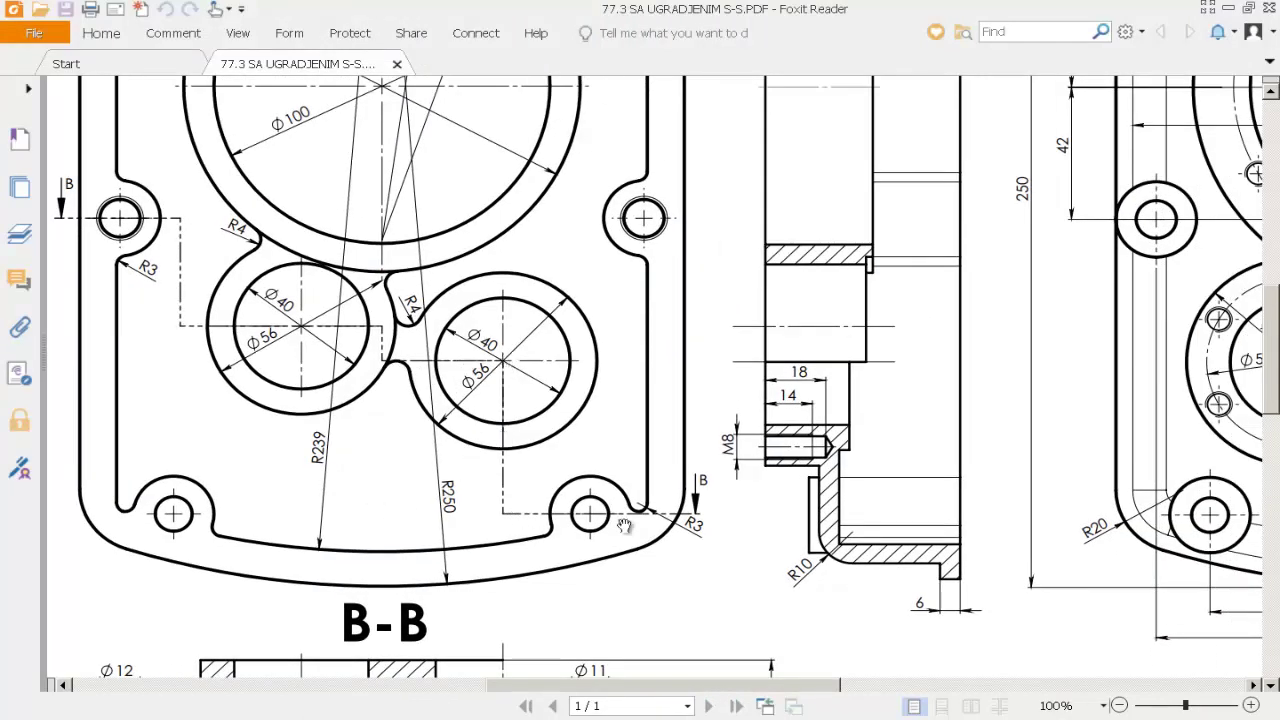
pyautogui.moveTo(538, 578); pyautogui.dragTo(452, 494)
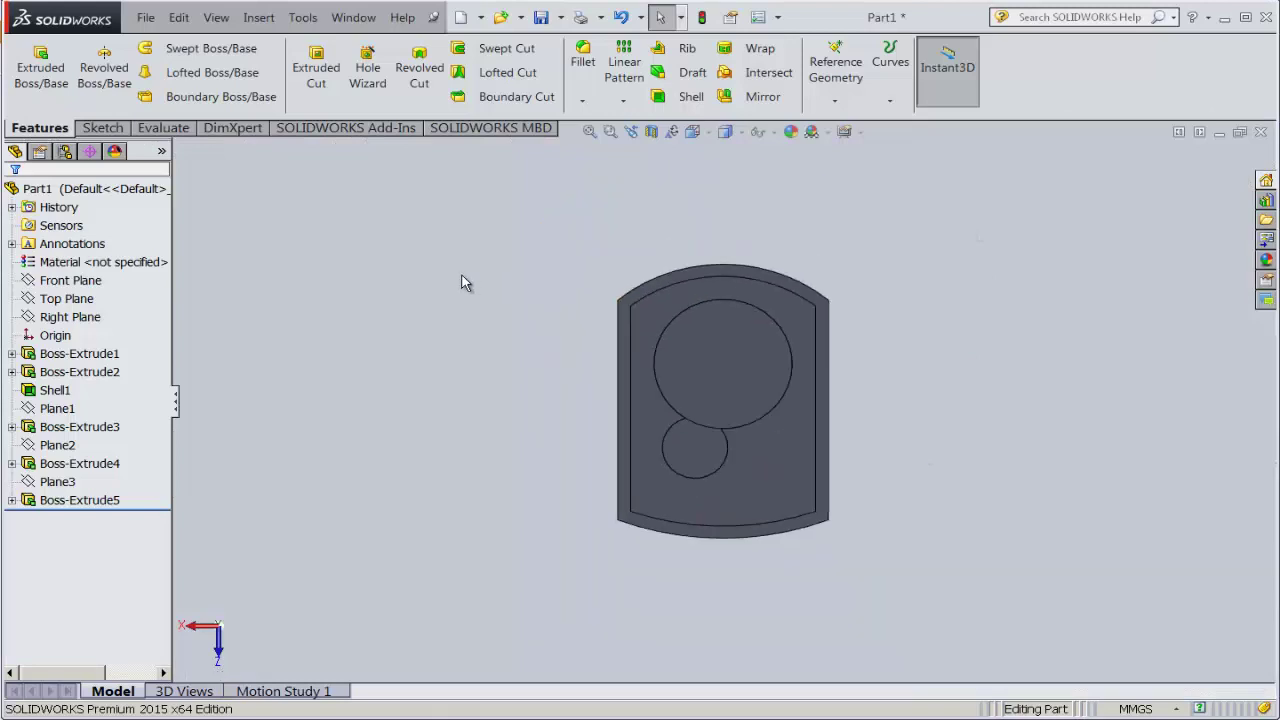
pyautogui.moveTo(462, 283)
pyautogui.mouseDown(button='middle')
pyautogui.moveTo(749, 360)
pyautogui.moveTo(714, 194)
pyautogui.moveTo(580, 328)
pyautogui.moveTo(563, 277)
pyautogui.mouseUp(button='middle')
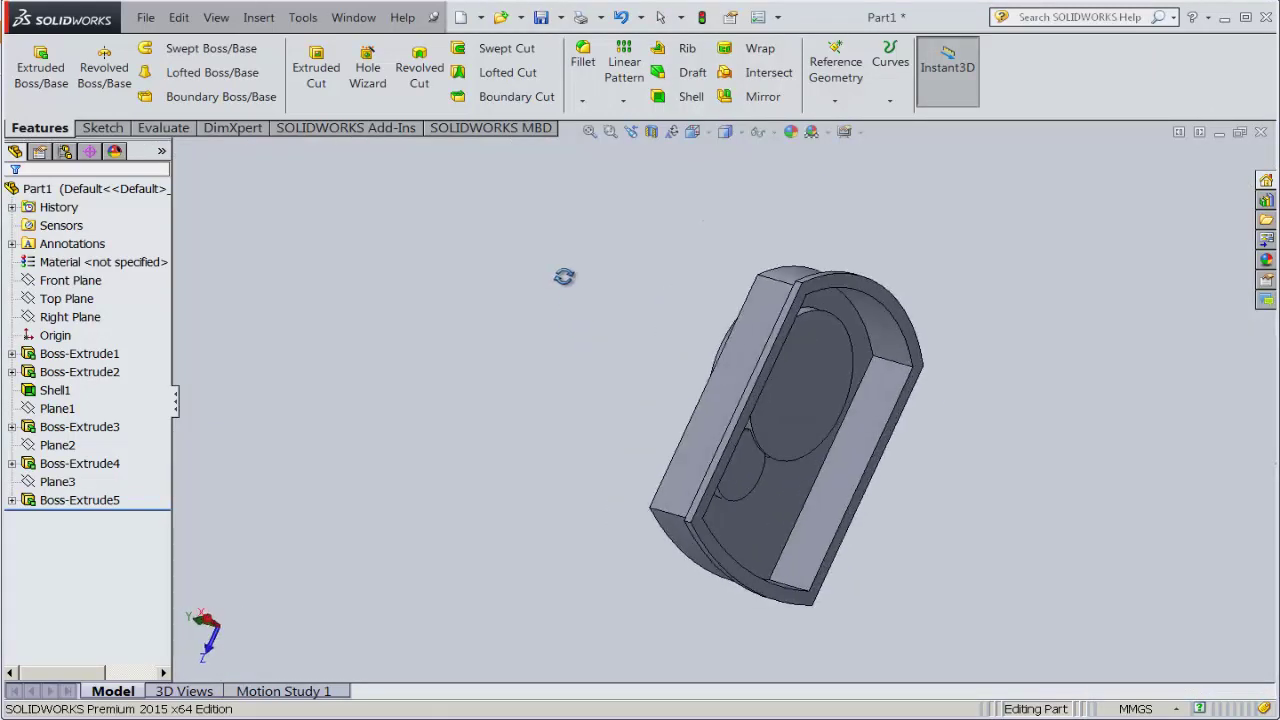
# - Create Plane4 offset 33 mm from the rim face, flipped to the other side
pyautogui.click(832, 102)
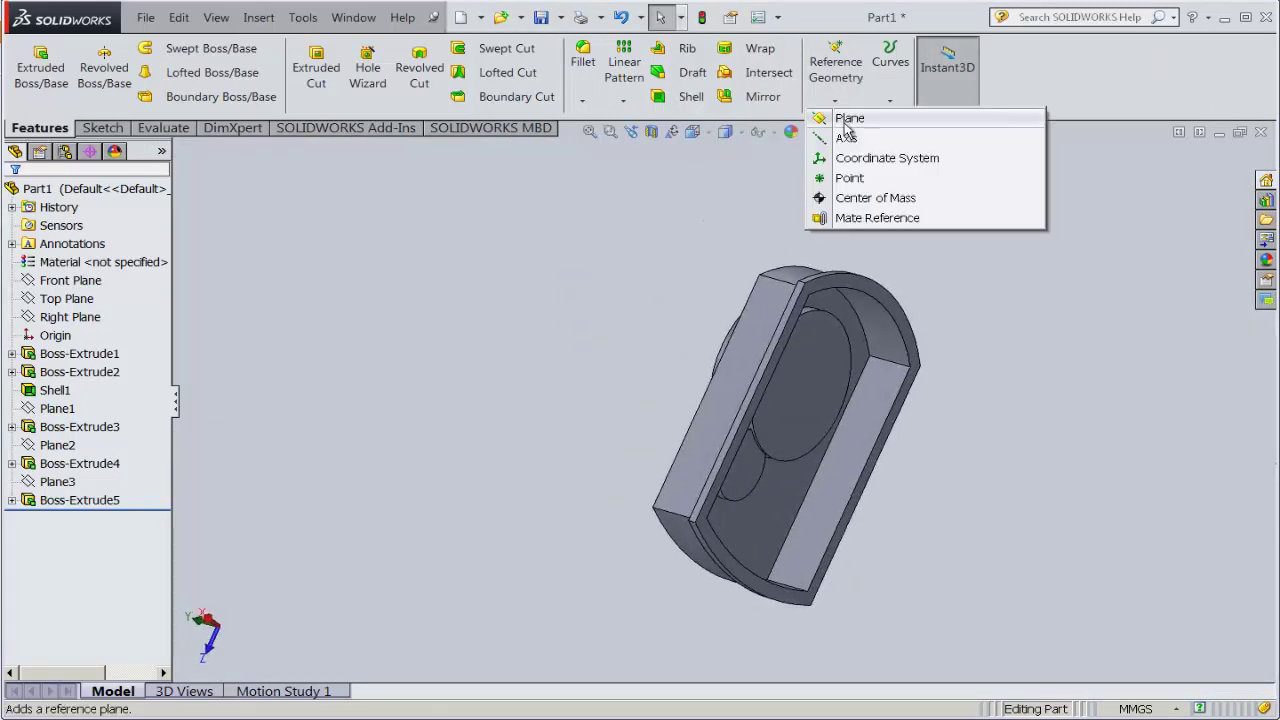
pyautogui.click(849, 119)
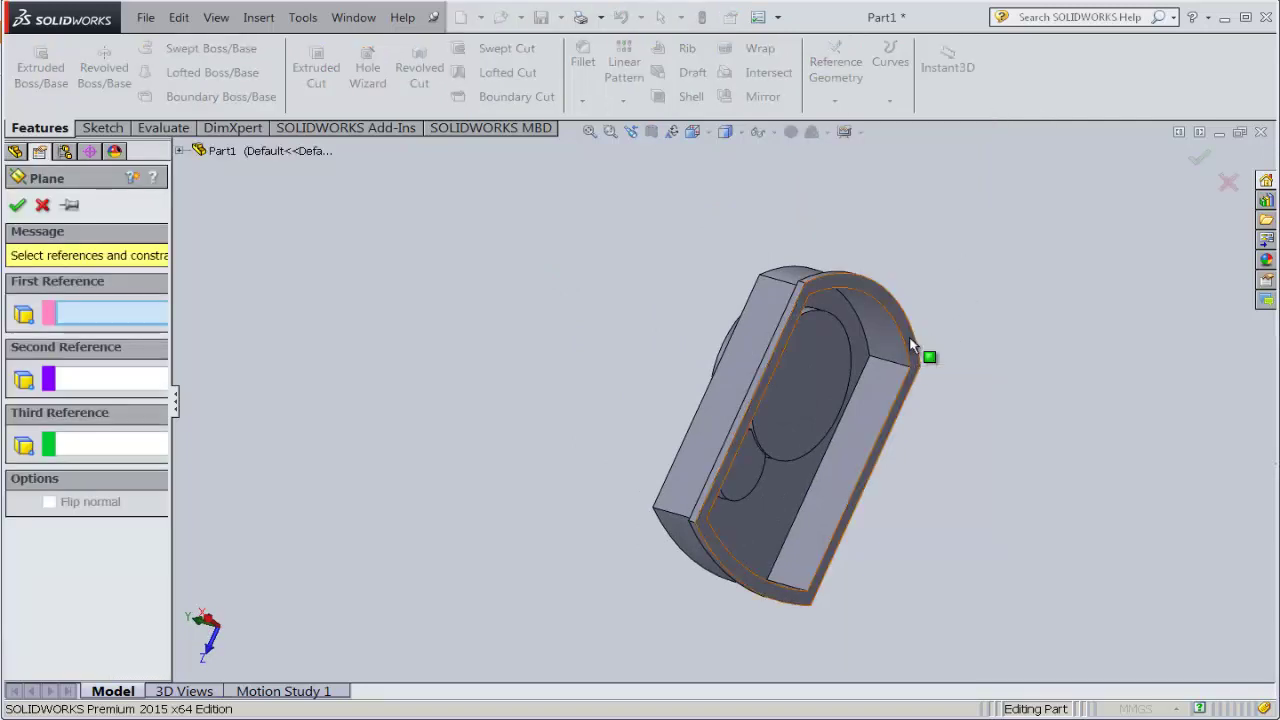
pyautogui.click(919, 353)
pyautogui.write('33')
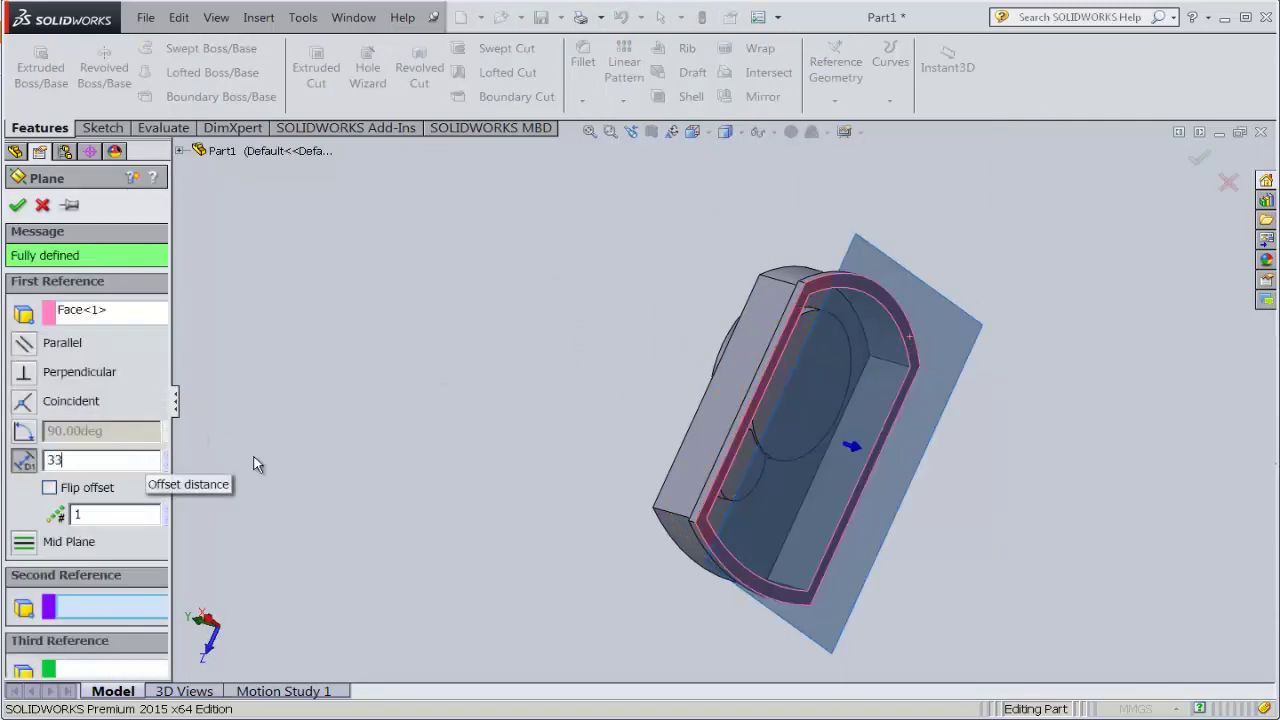
pyautogui.press('Return')
pyautogui.moveTo(429, 400)
pyautogui.mouseDown(button='middle')
pyautogui.moveTo(531, 368)
pyautogui.moveTo(568, 434)
pyautogui.moveTo(519, 424)
pyautogui.mouseUp(button='middle')
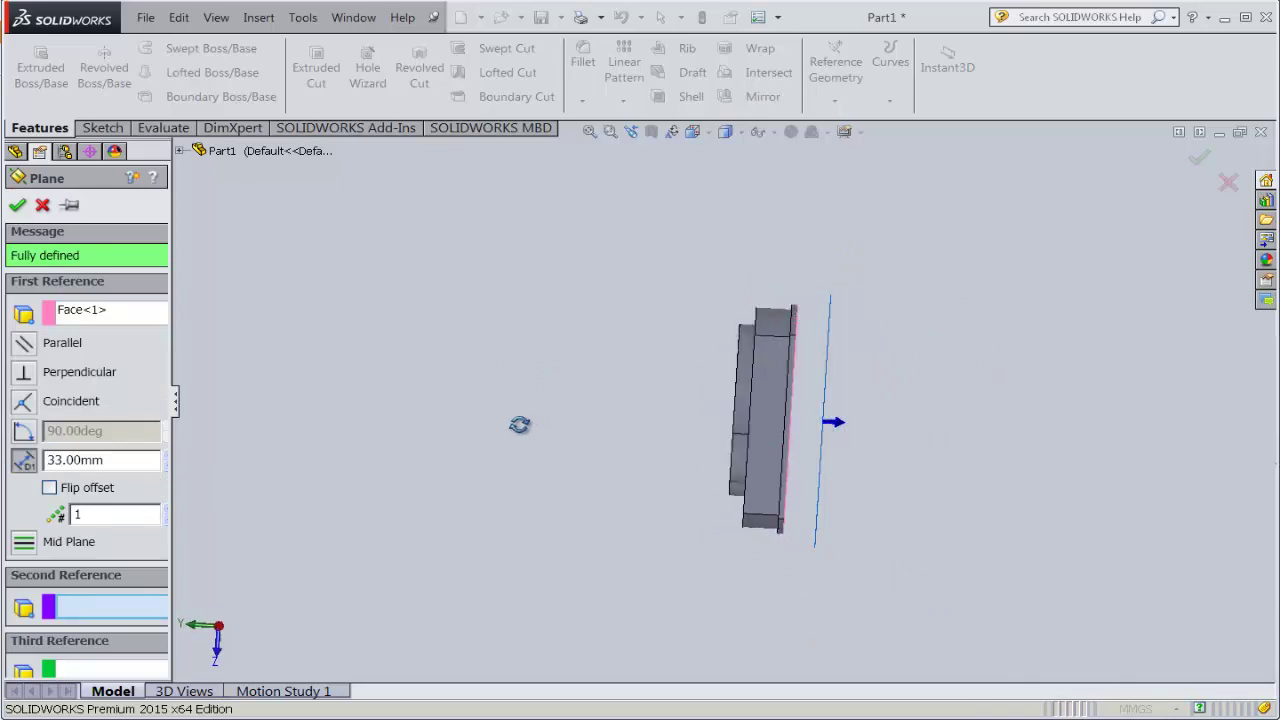
pyautogui.click(49, 489)
pyautogui.click(16, 205)
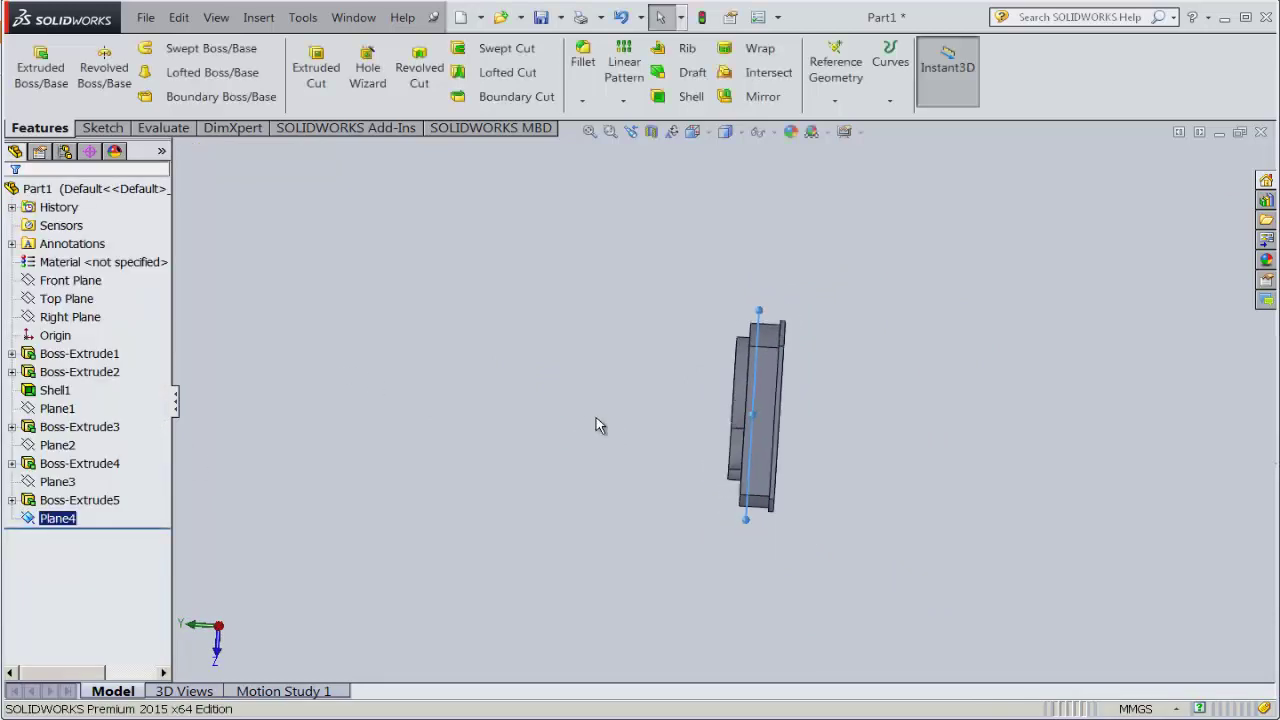
# - Start a sketch on Plane4, checking top, bottom and tilted standard views
pyautogui.moveTo(596, 417); pyautogui.dragTo(469, 371, button='middle')
pyautogui.scroll(-3, 798, 302)
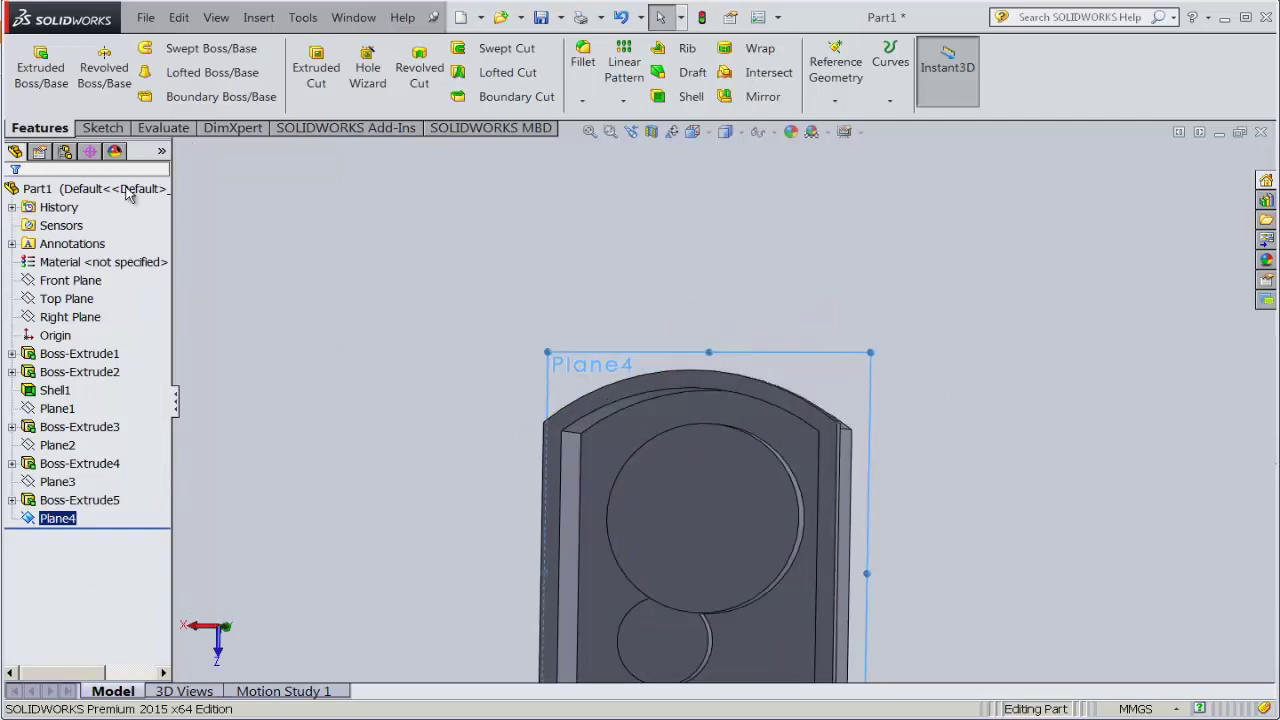
pyautogui.click(108, 128)
pyautogui.click(22, 60)
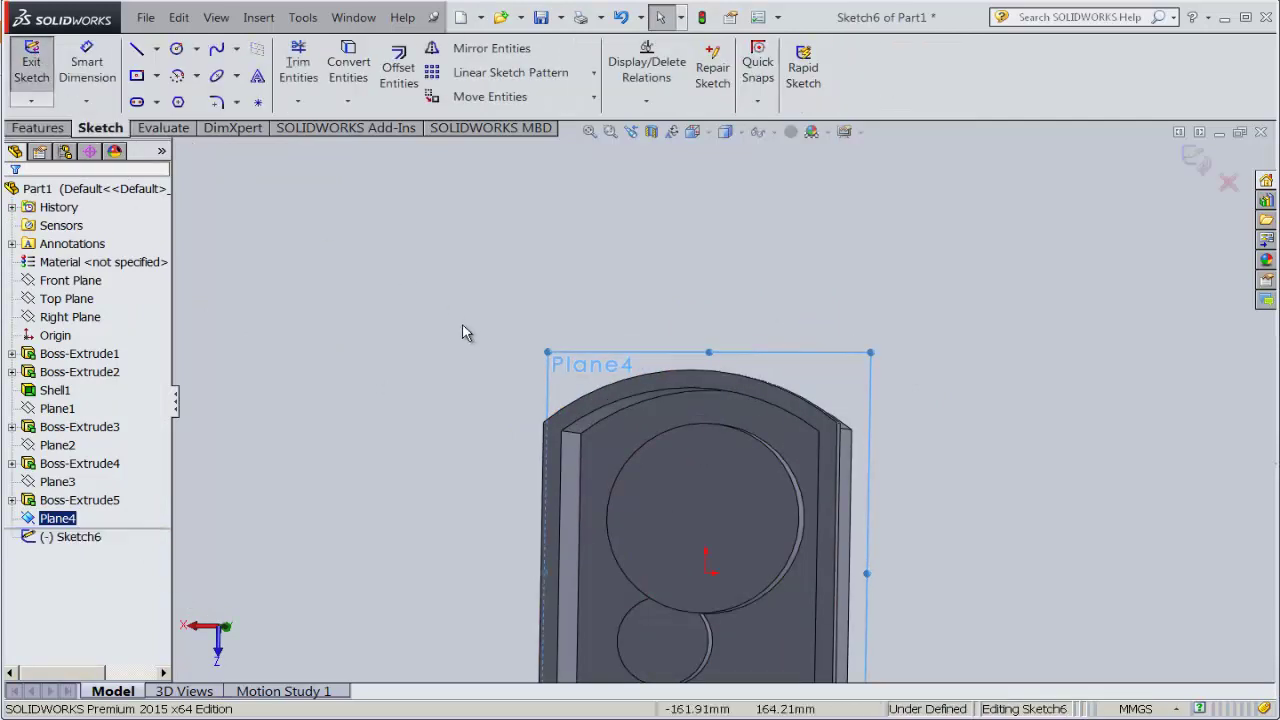
pyautogui.click(722, 131)
pyautogui.click(731, 186)
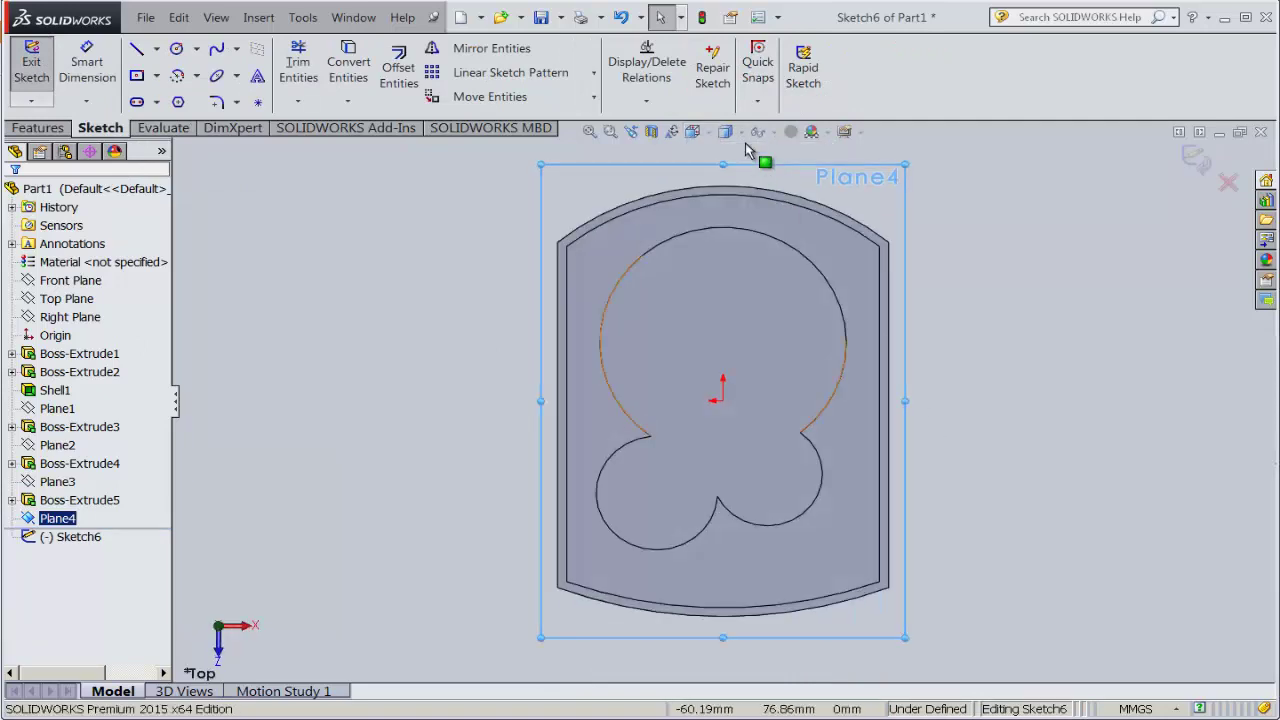
pyautogui.click(692, 131)
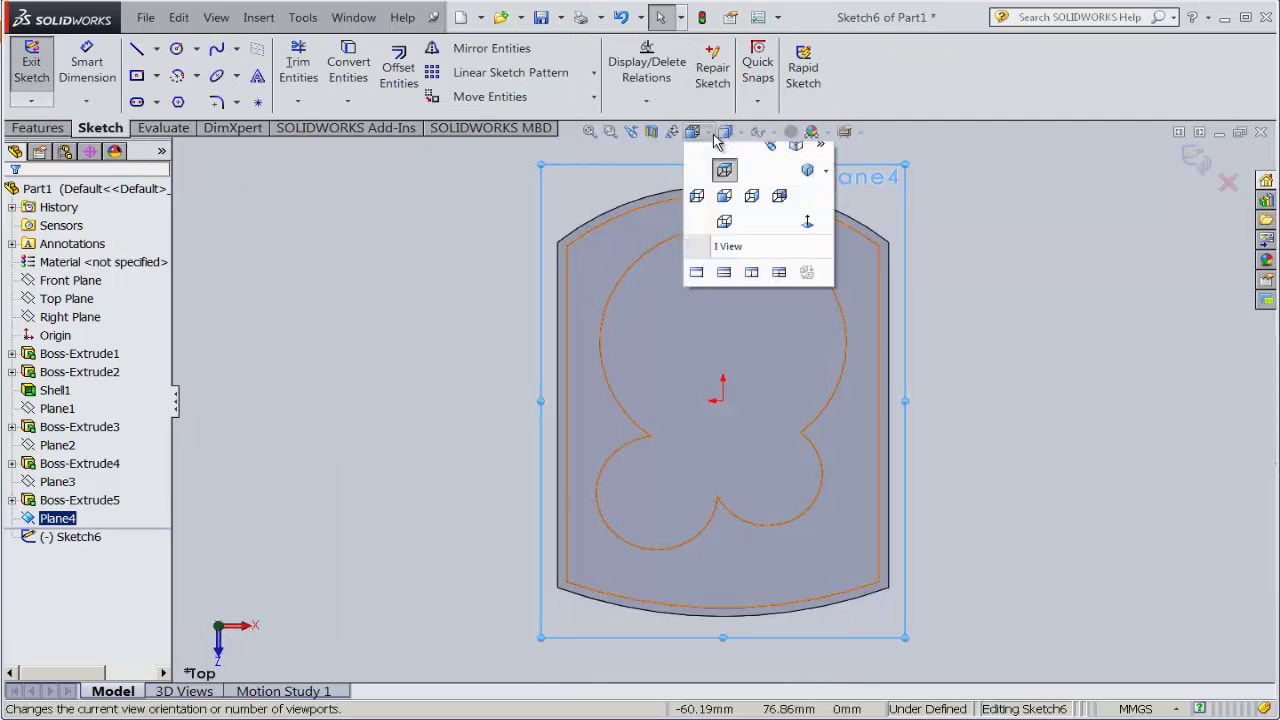
pyautogui.click(724, 233)
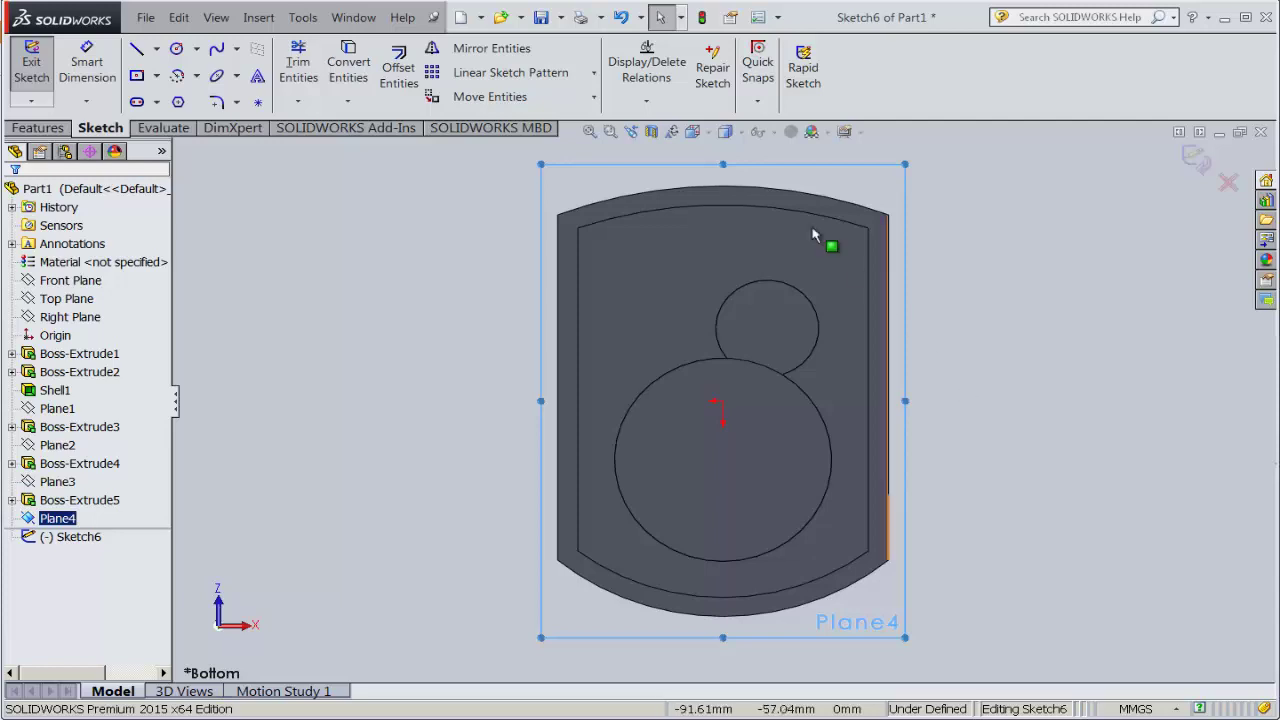
pyautogui.click(722, 131)
pyautogui.click(717, 262)
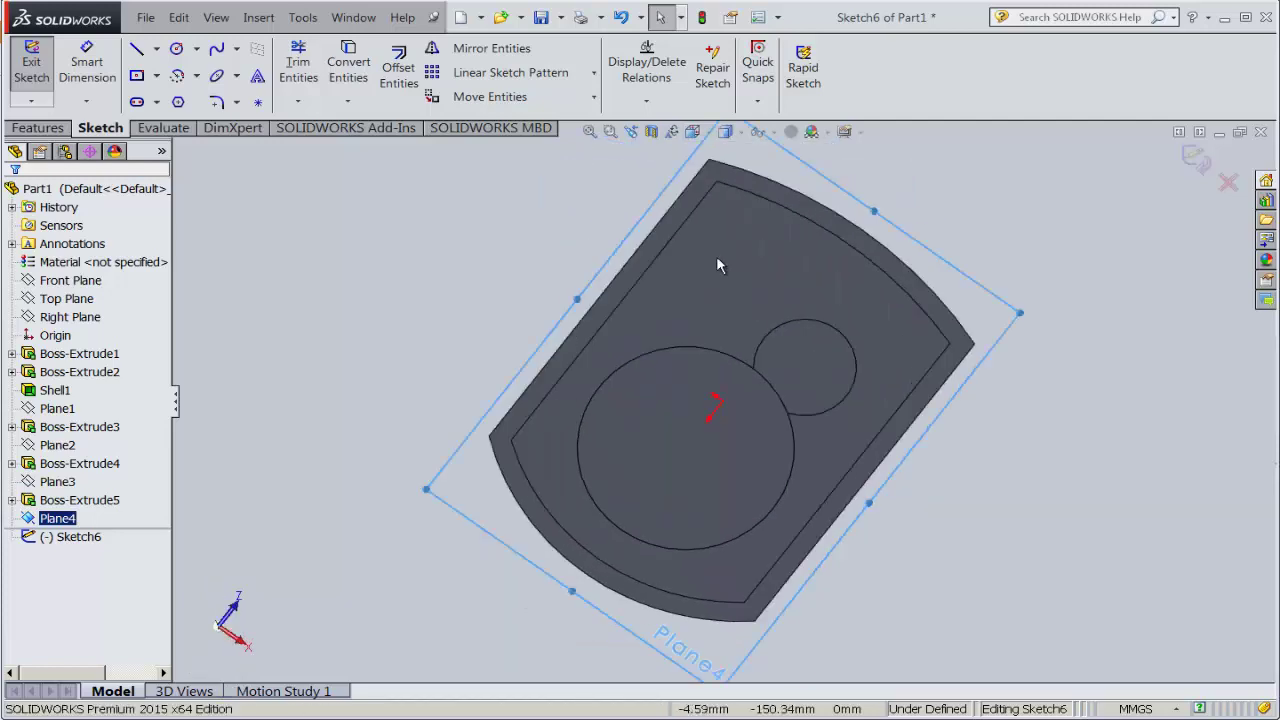
# - Hide Plane4 and show hidden edges as dashed lines
pyautogui.rightClick(72, 522)
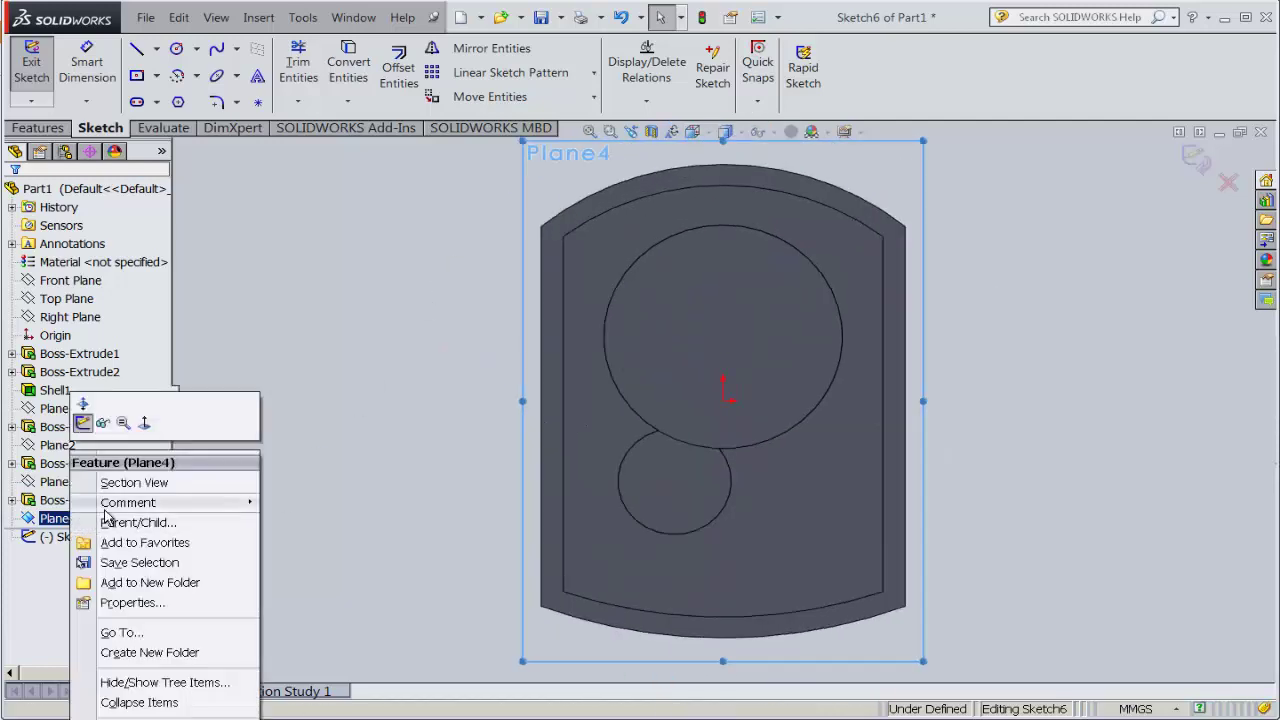
pyautogui.click(101, 425)
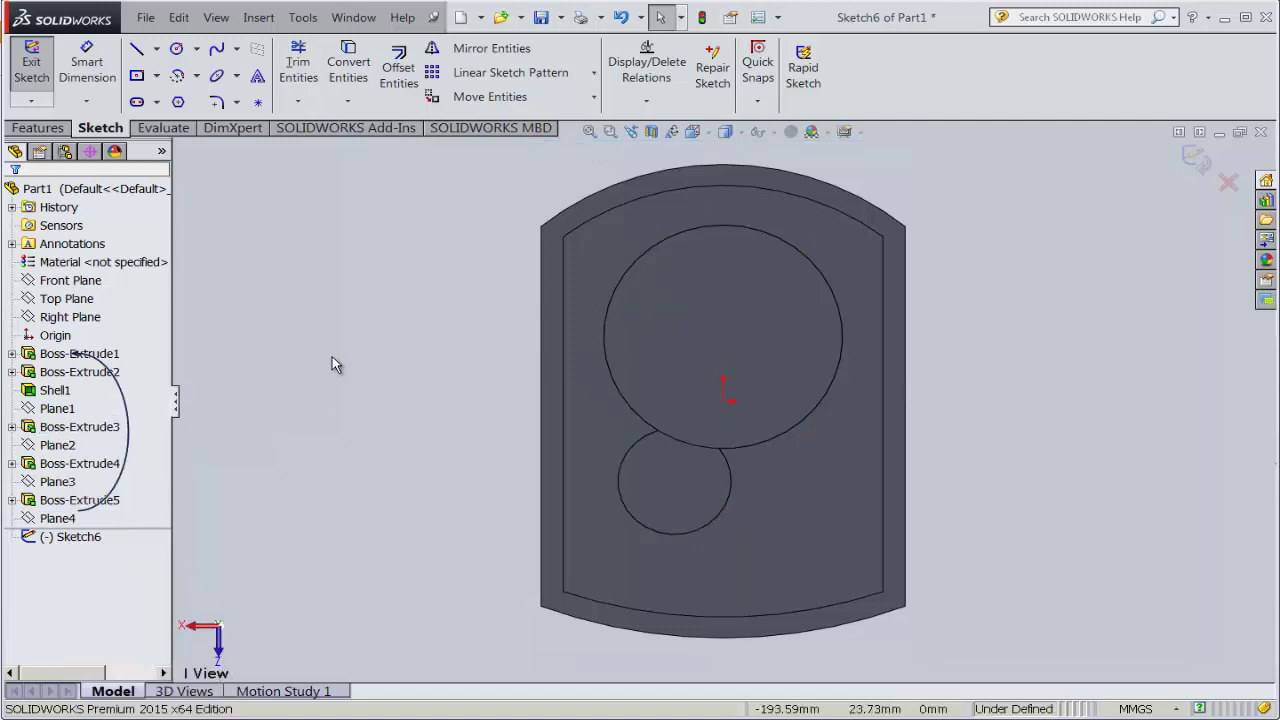
pyautogui.click(726, 132)
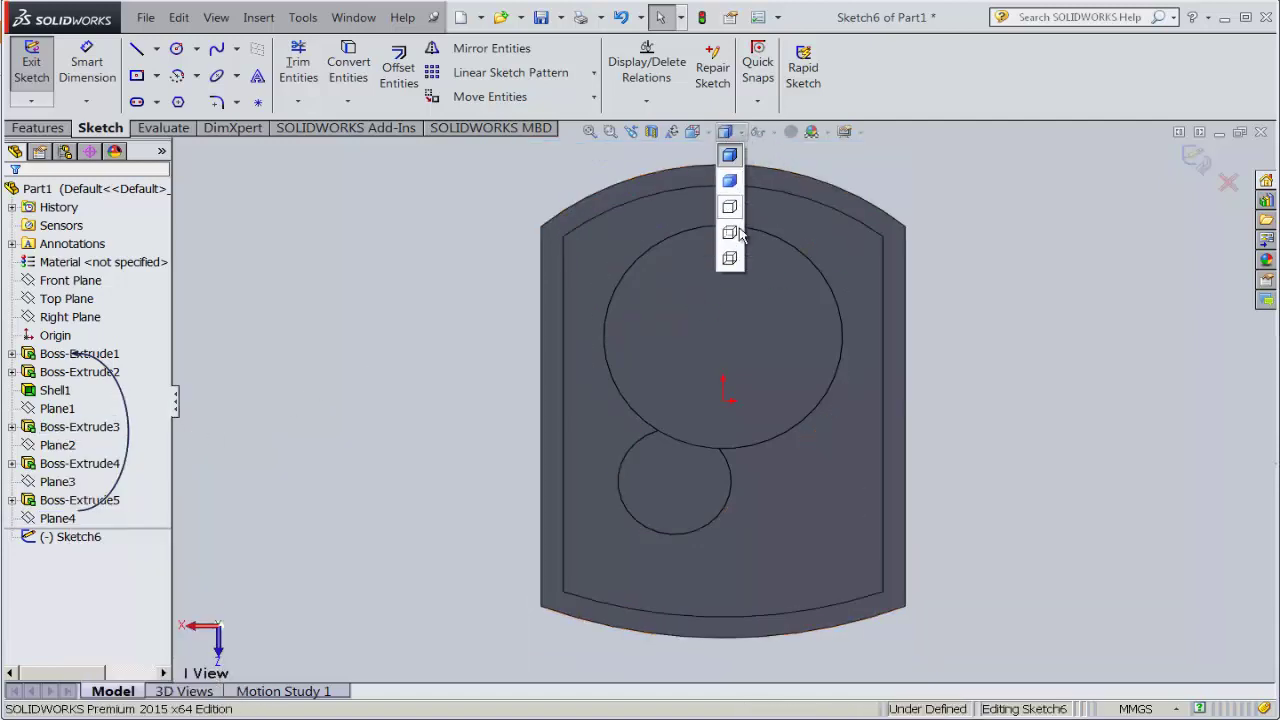
pyautogui.click(731, 234)
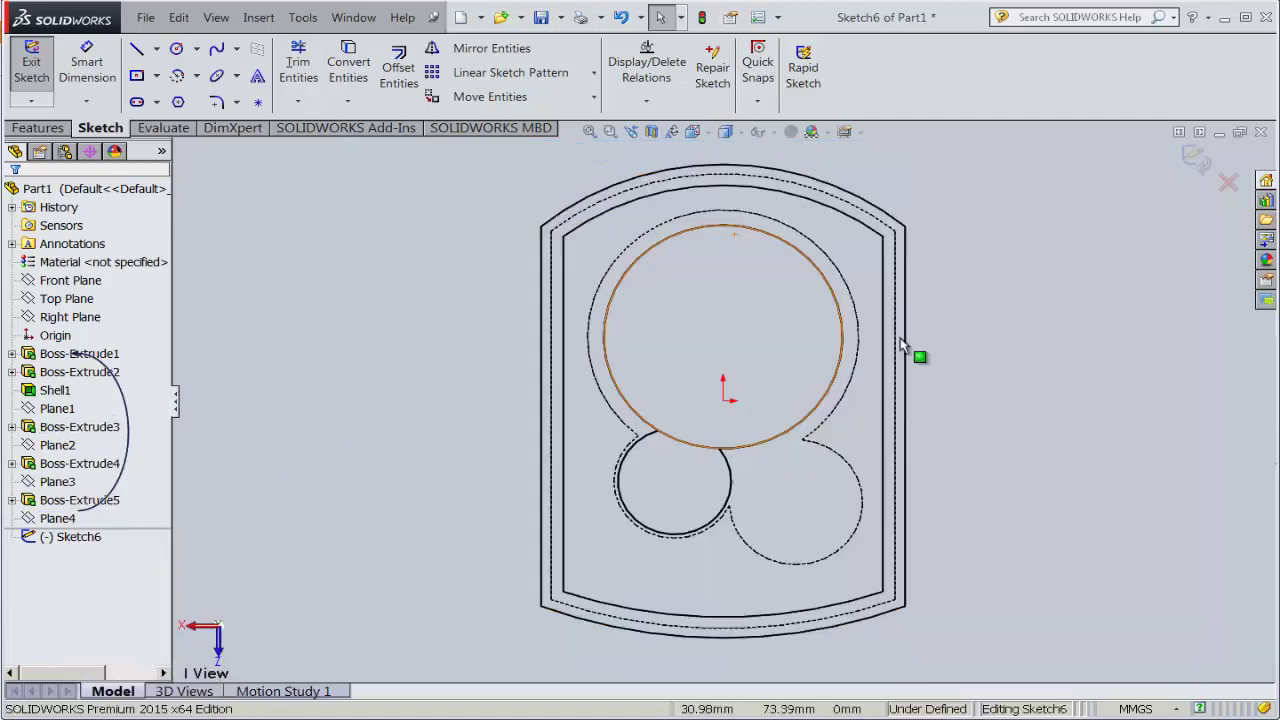
# - Draw a circle centred on the lower-right arc and check its size in the PDF
pyautogui.click(197, 50)
pyautogui.click(210, 69)
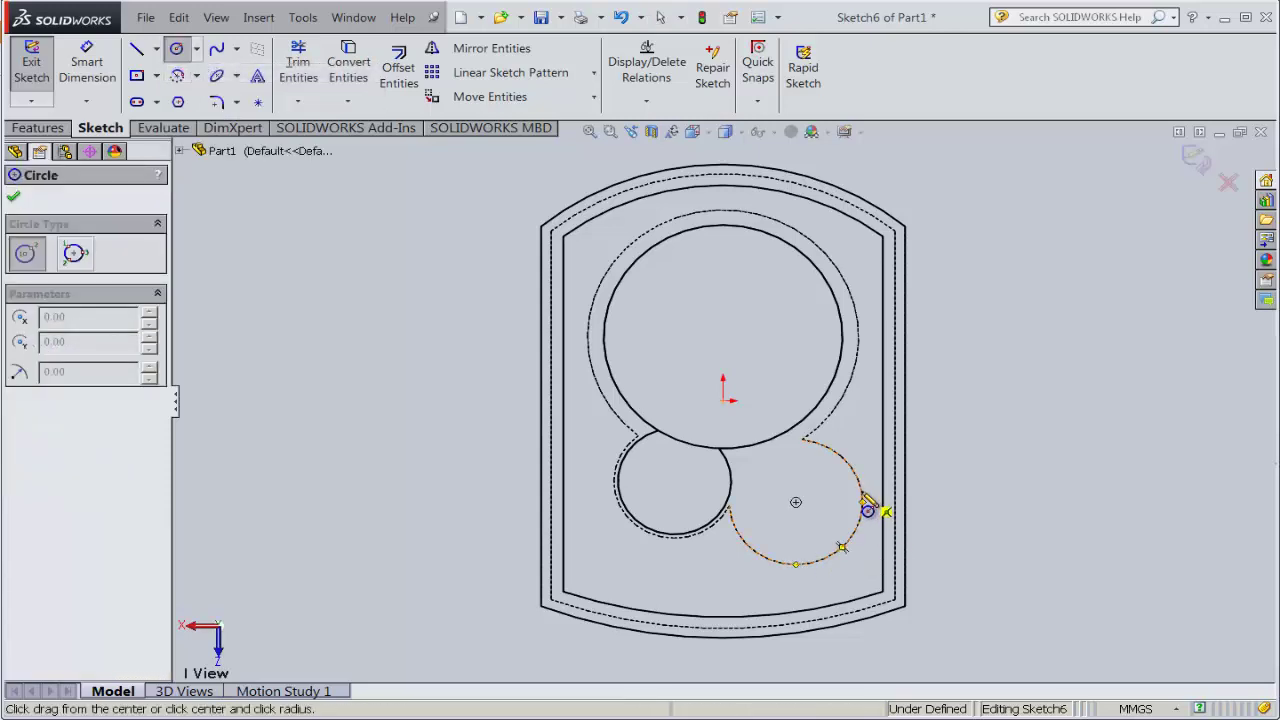
pyautogui.click(795, 502)
pyautogui.click(830, 537)
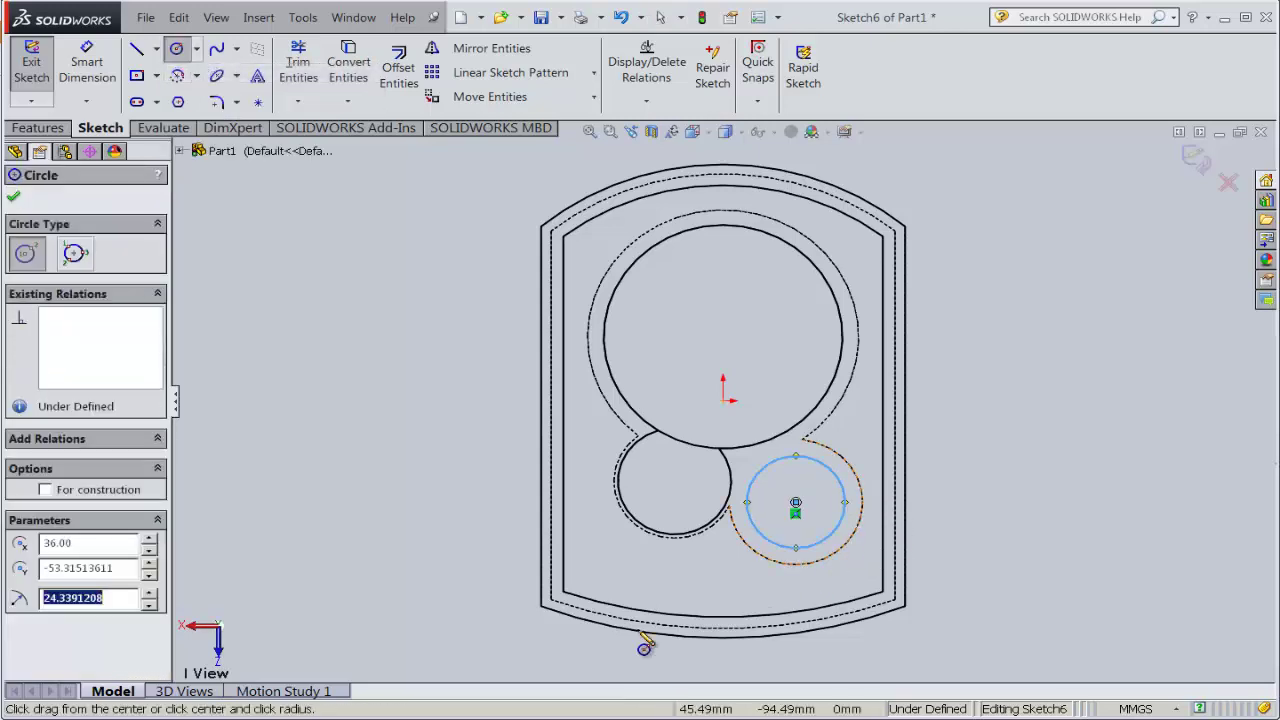
pyautogui.hotkey('alt', 'Tab')
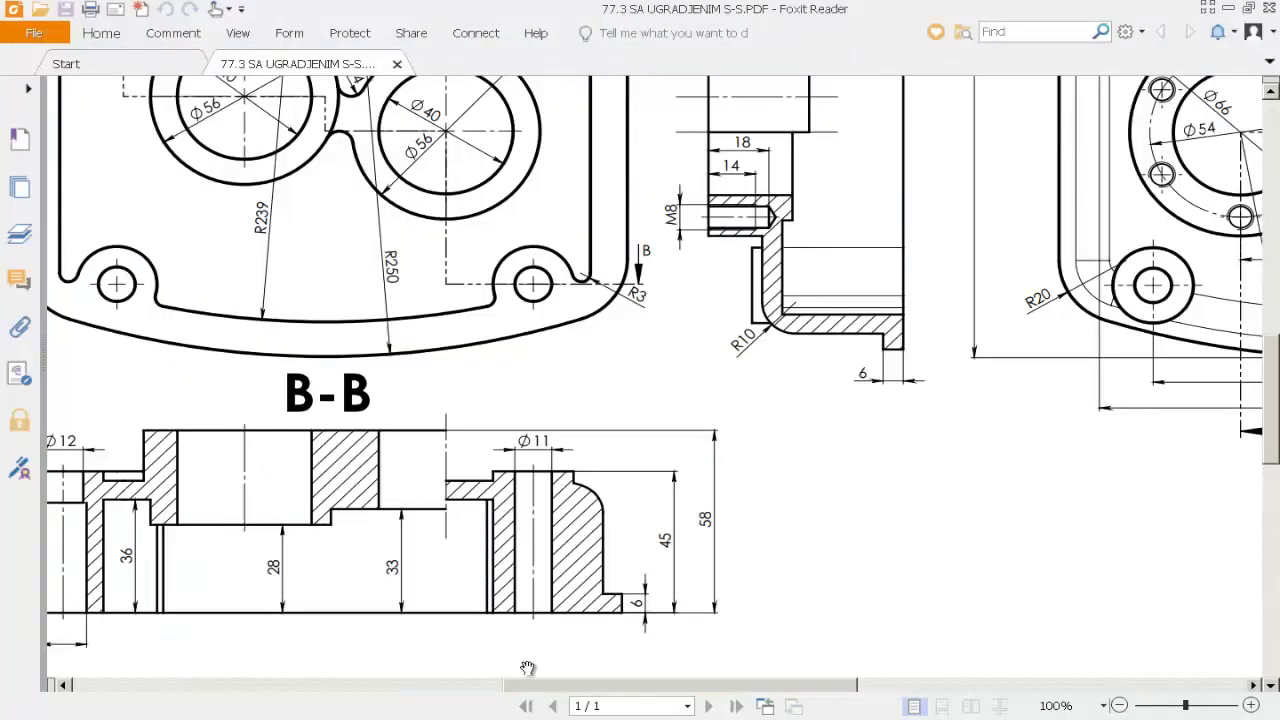
pyautogui.moveTo(469, 165); pyautogui.dragTo(551, 287)
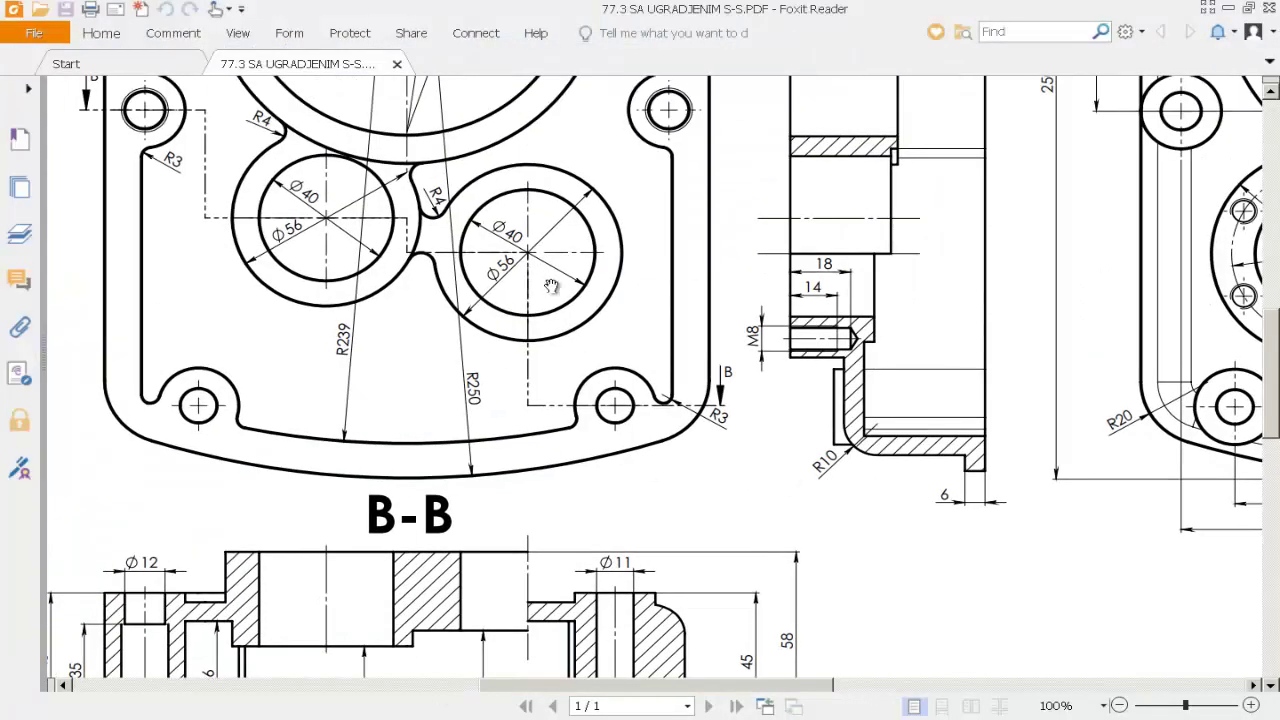
pyautogui.hotkey('alt', 'Tab')
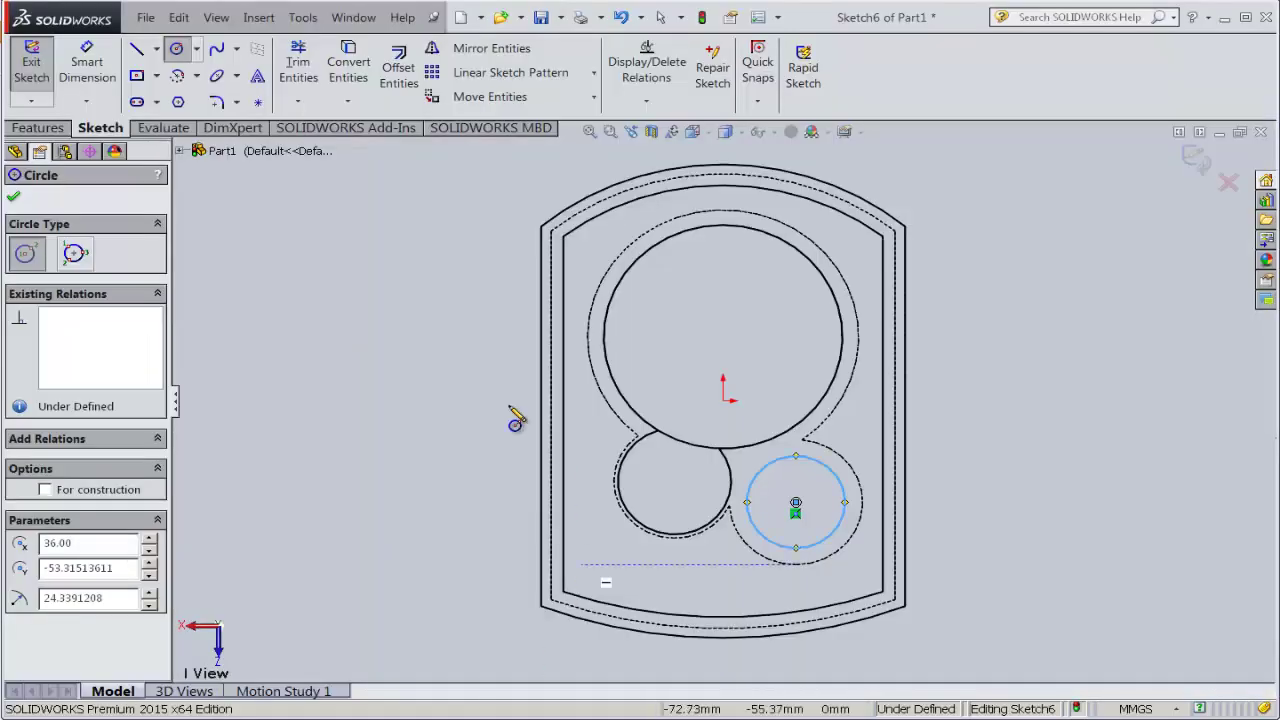
# - Dimension the new lower-right circle at Ø56, fully defining Sketch6
pyautogui.click(87, 72)
pyautogui.click(829, 466)
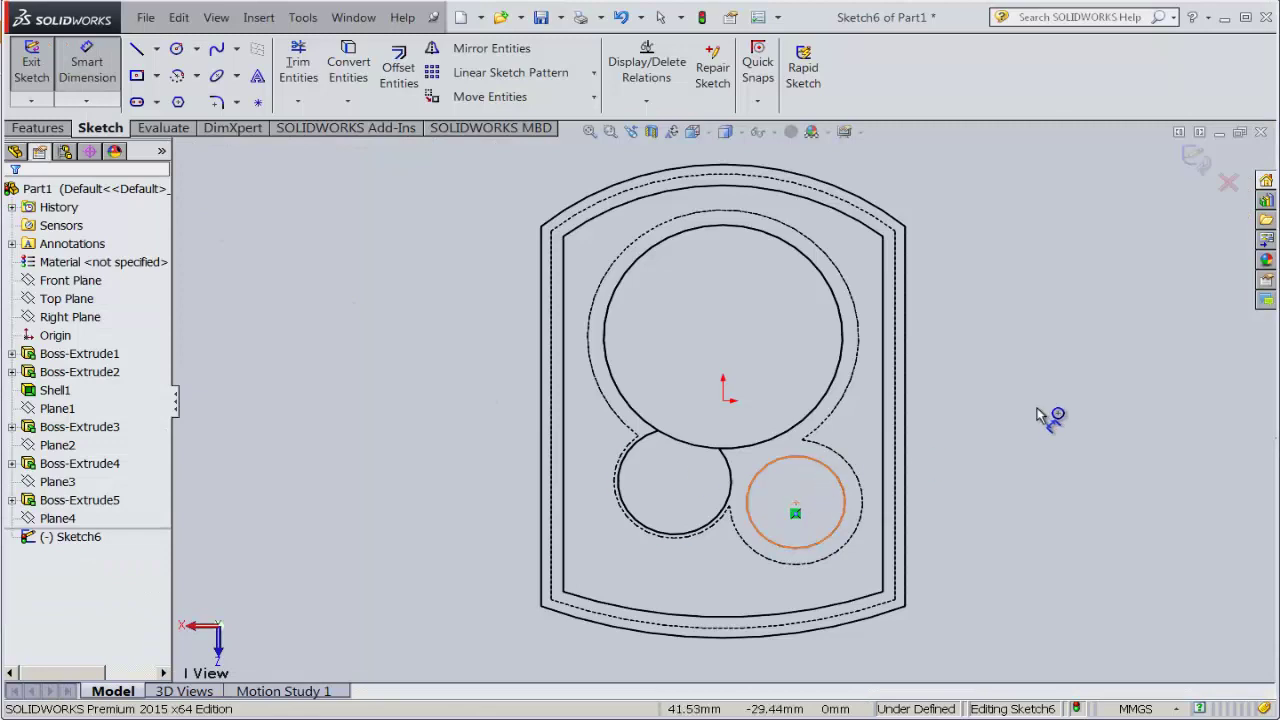
pyautogui.click(1058, 401)
pyautogui.write('56')
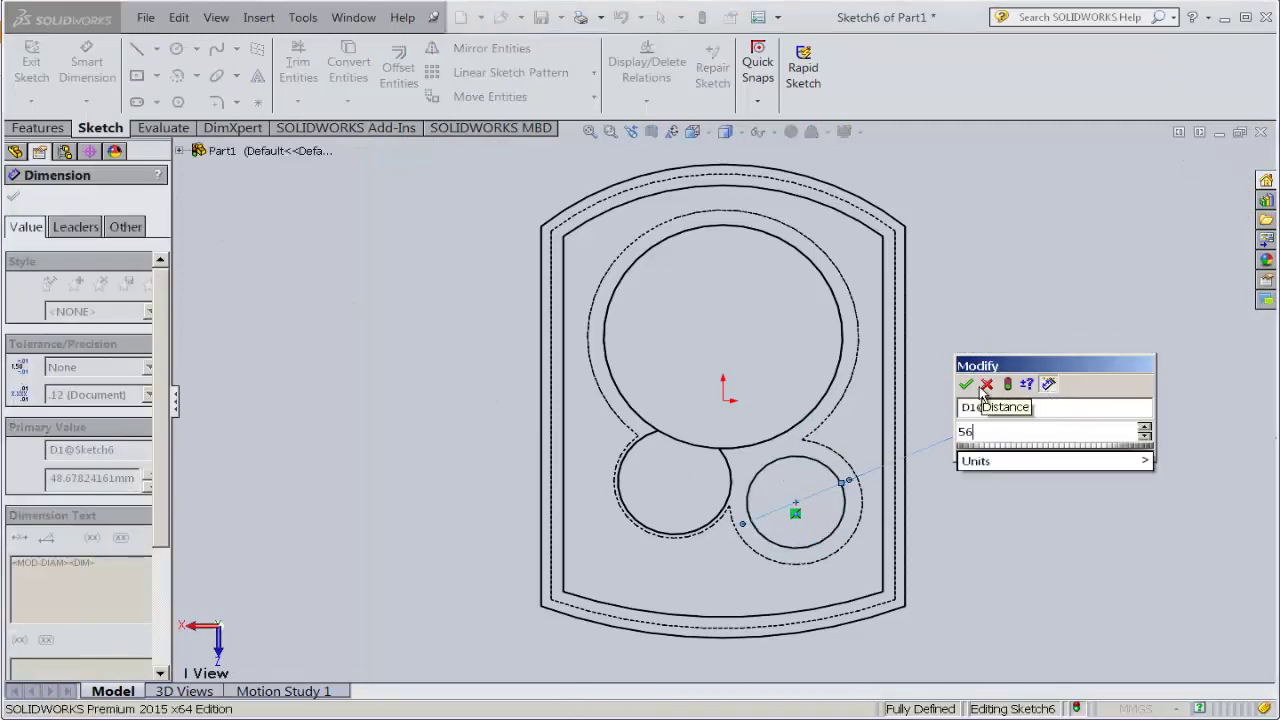
pyautogui.press('Return')
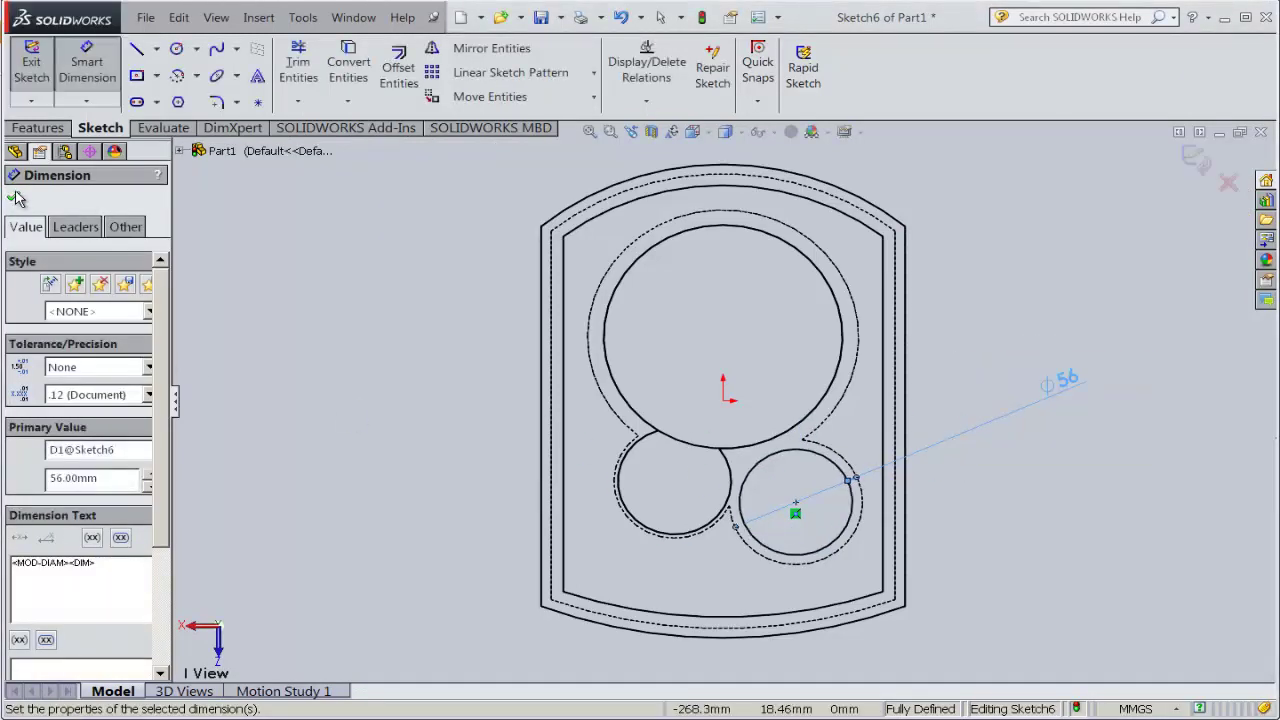
pyautogui.click(15, 198)
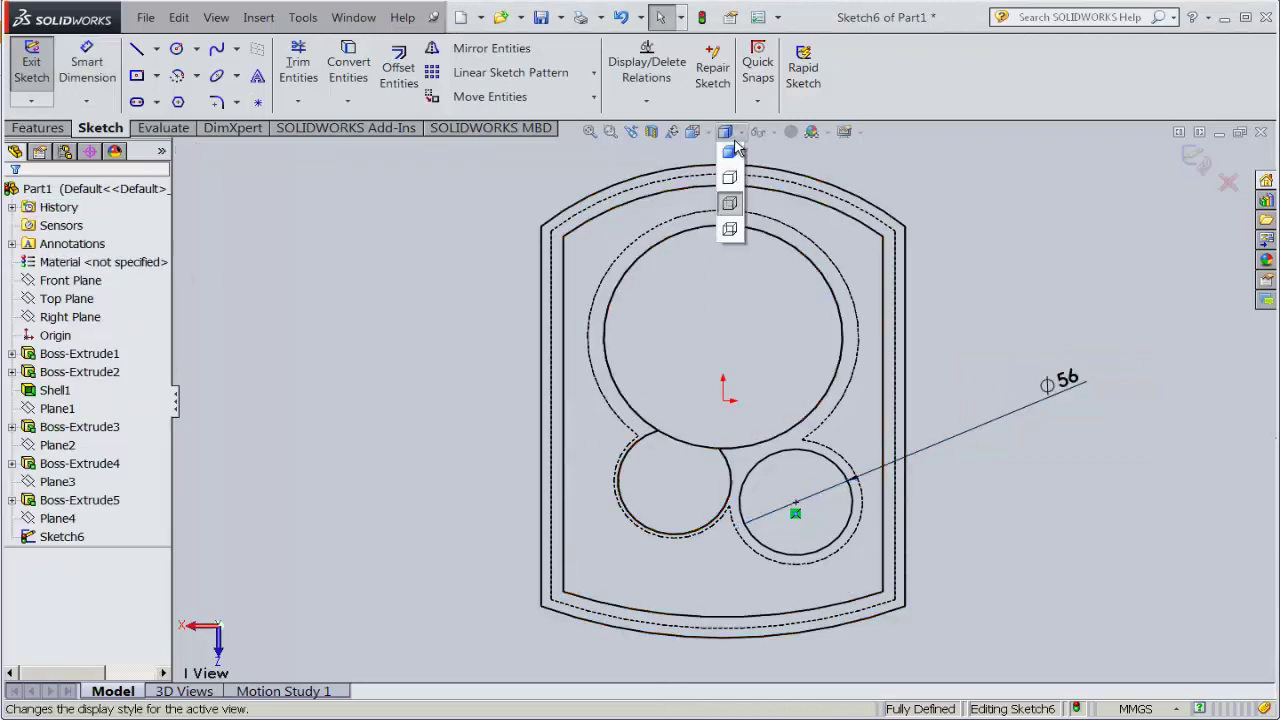
# - Return the part to Shaded with Edges and orbit to a tilted 3D view
pyautogui.click(733, 166)
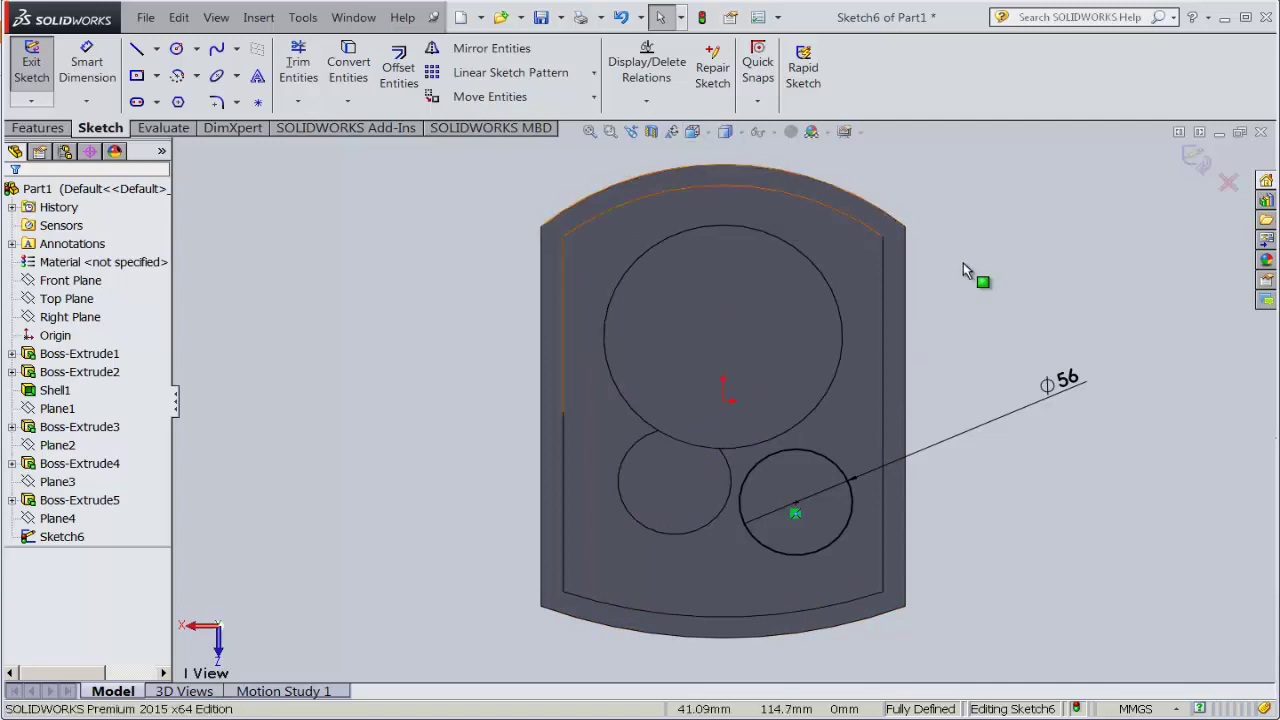
pyautogui.moveTo(980, 277)
pyautogui.mouseDown(button='middle')
pyautogui.moveTo(1000, 349)
pyautogui.moveTo(977, 429)
pyautogui.moveTo(949, 368)
pyautogui.moveTo(845, 470)
pyautogui.mouseUp(button='middle')
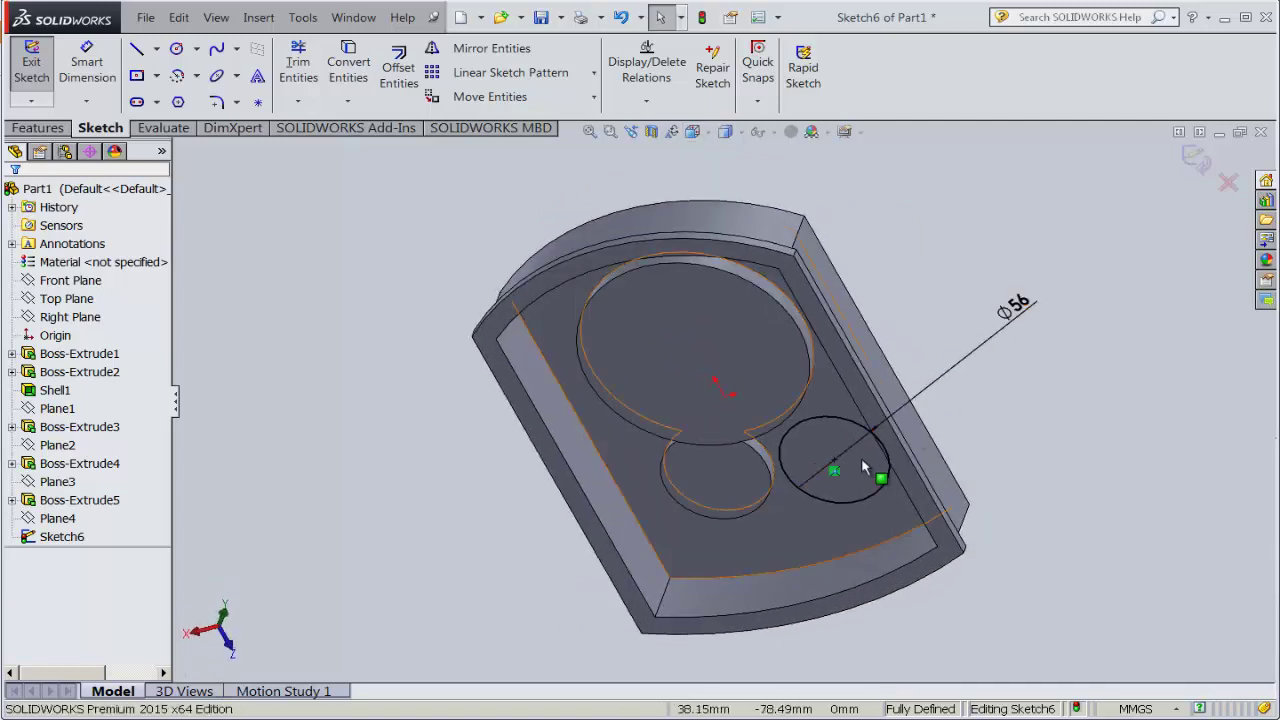
pyautogui.scroll(3, 870, 470)
# - Extrude the Ø56 circle Up To Next as Boss-Extrude6
pyautogui.click(38, 130)
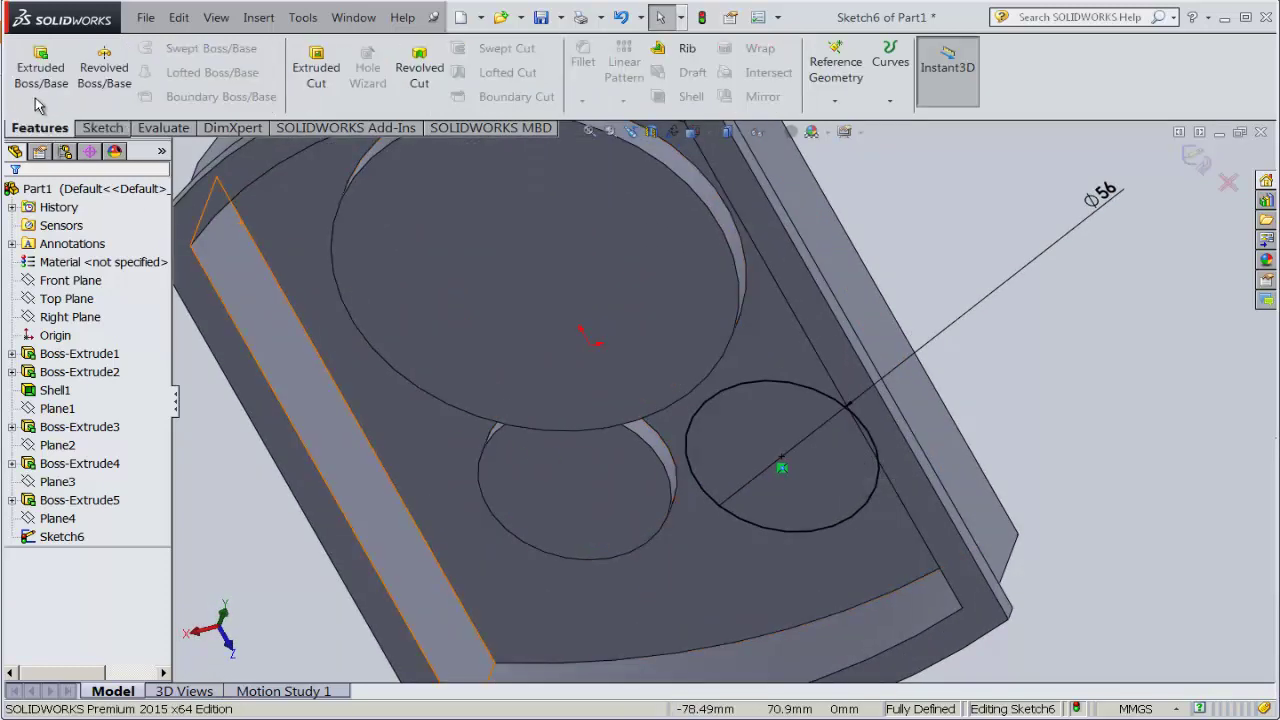
pyautogui.click(40, 65)
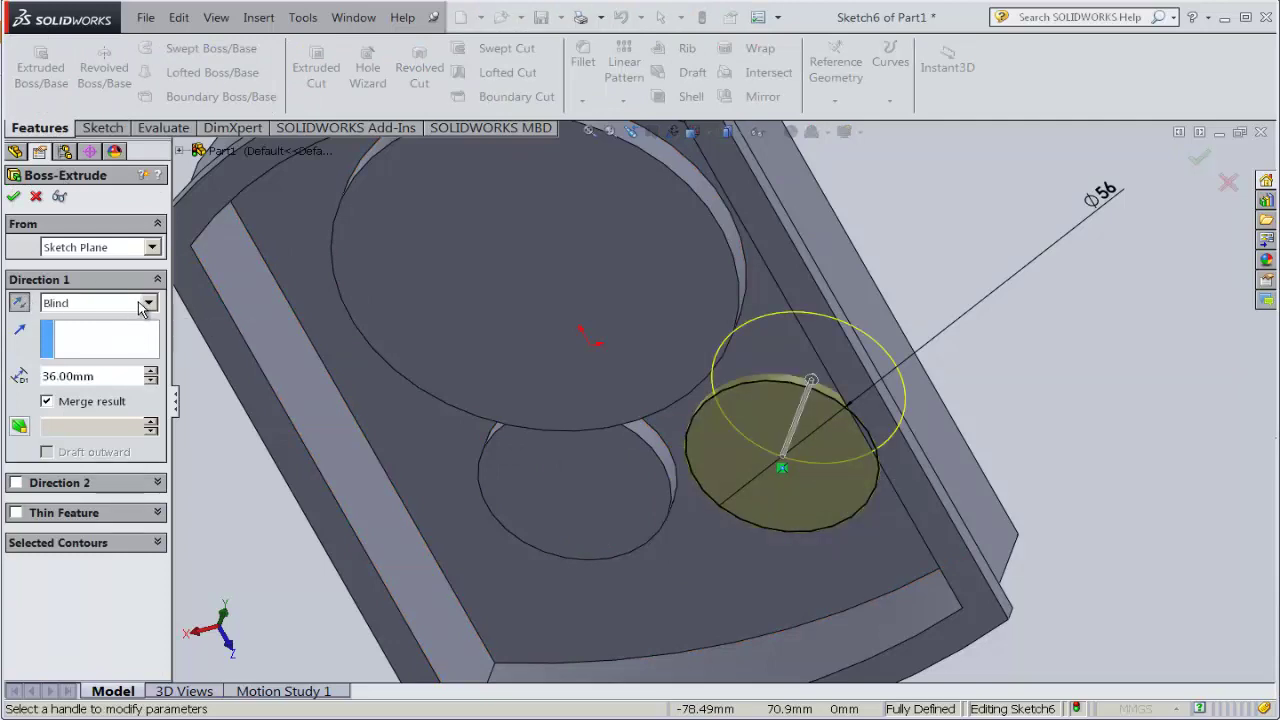
pyautogui.click(146, 303)
pyautogui.click(130, 350)
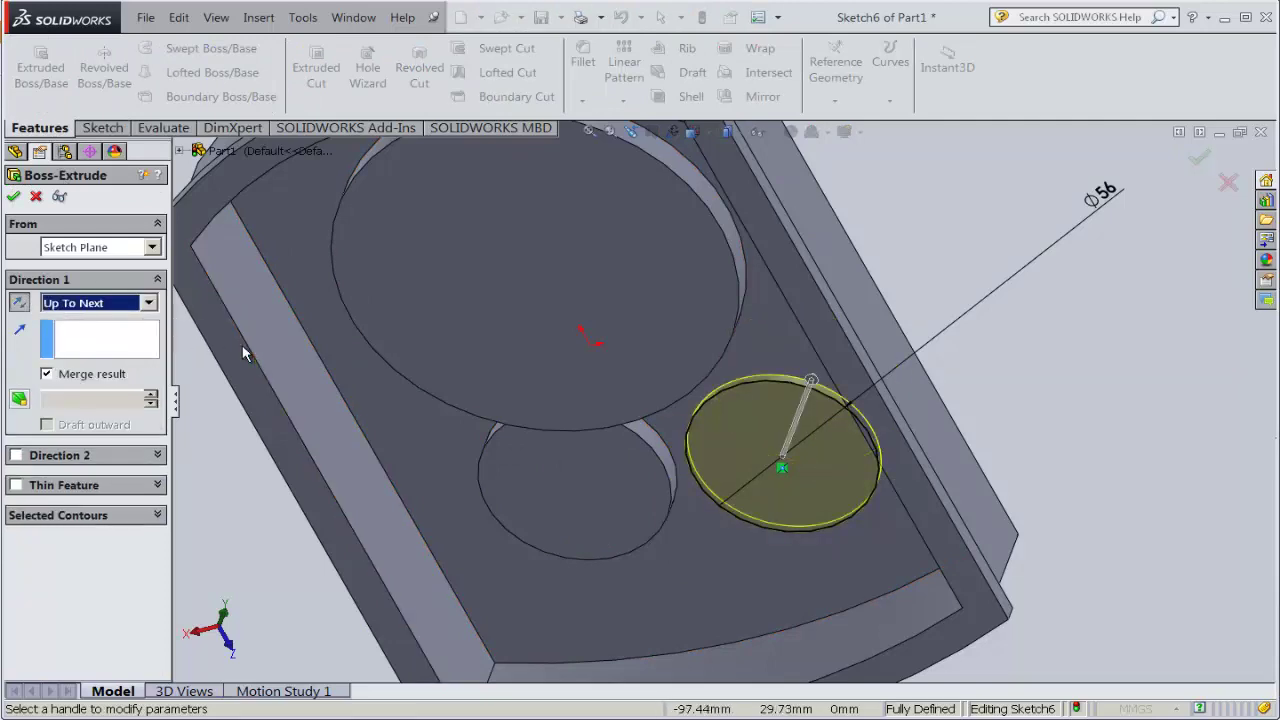
pyautogui.click(13, 197)
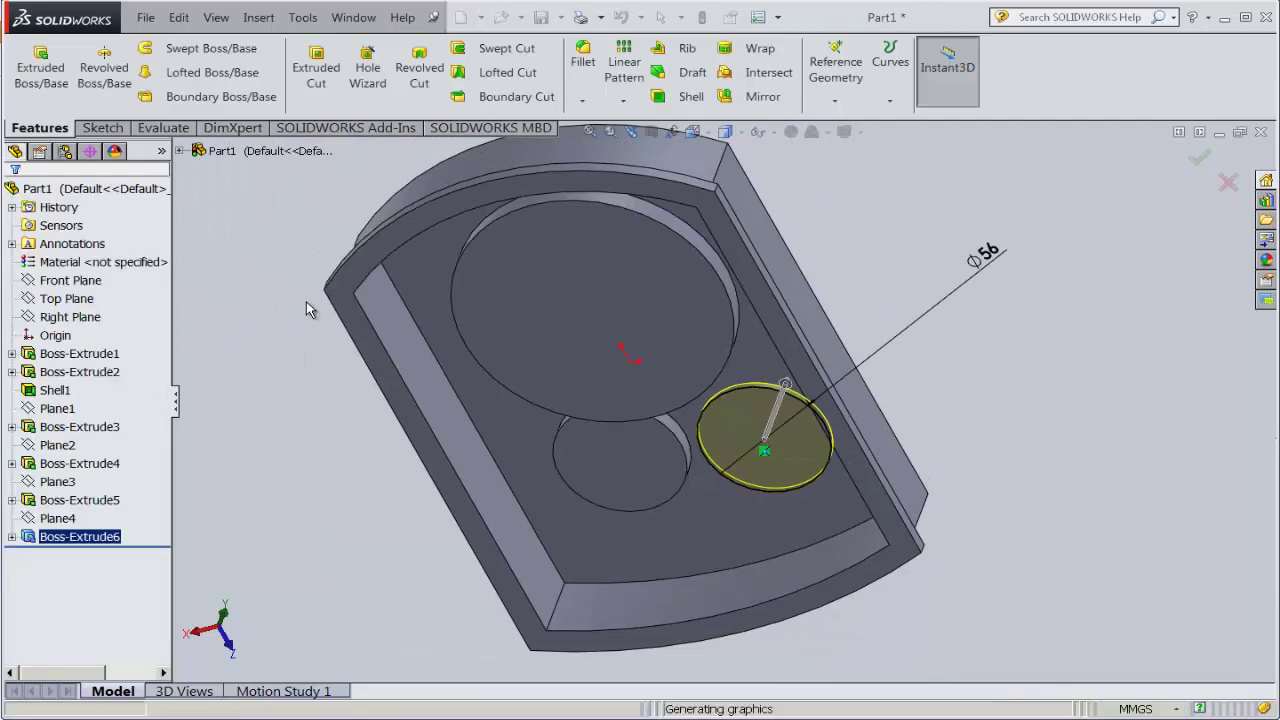
# - View the part face-on with Normal To, then orbit to an angled 3D view
pyautogui.moveTo(317, 420)
pyautogui.mouseDown(button='middle')
pyautogui.moveTo(400, 386)
pyautogui.moveTo(386, 229)
pyautogui.moveTo(383, 268)
pyautogui.mouseUp(button='middle')
pyautogui.click(740, 136)
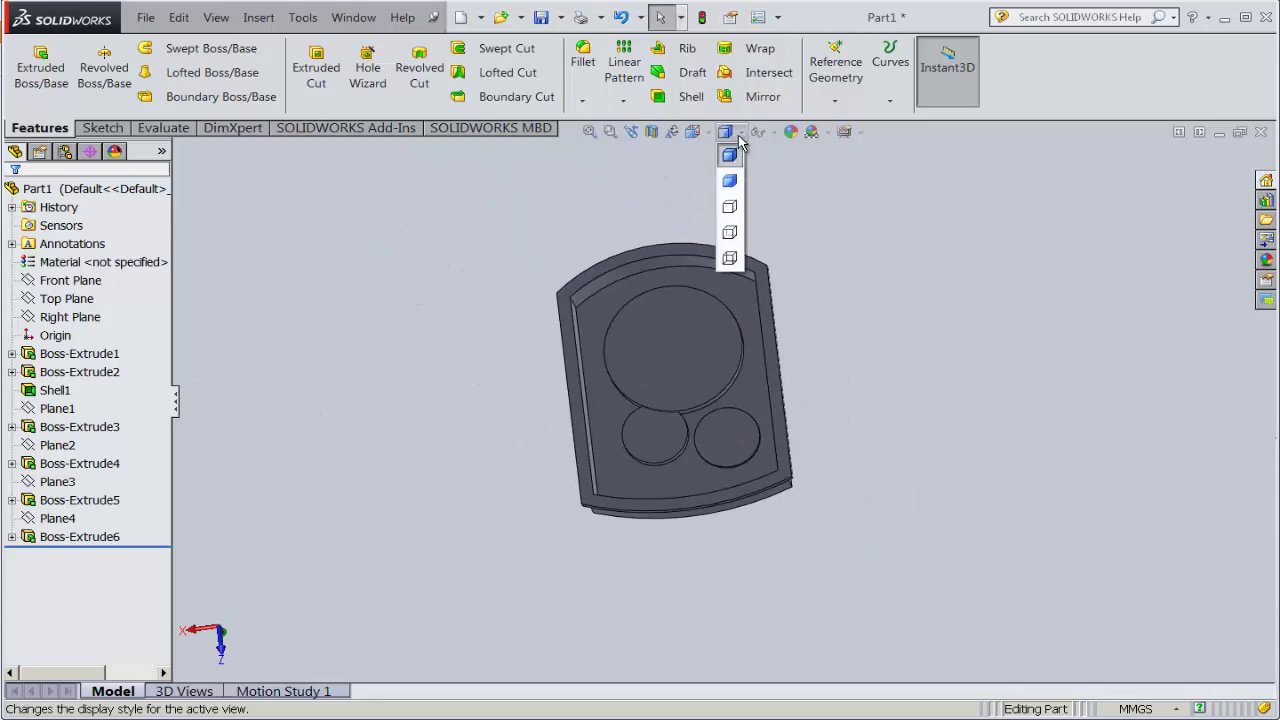
pyautogui.click(692, 132)
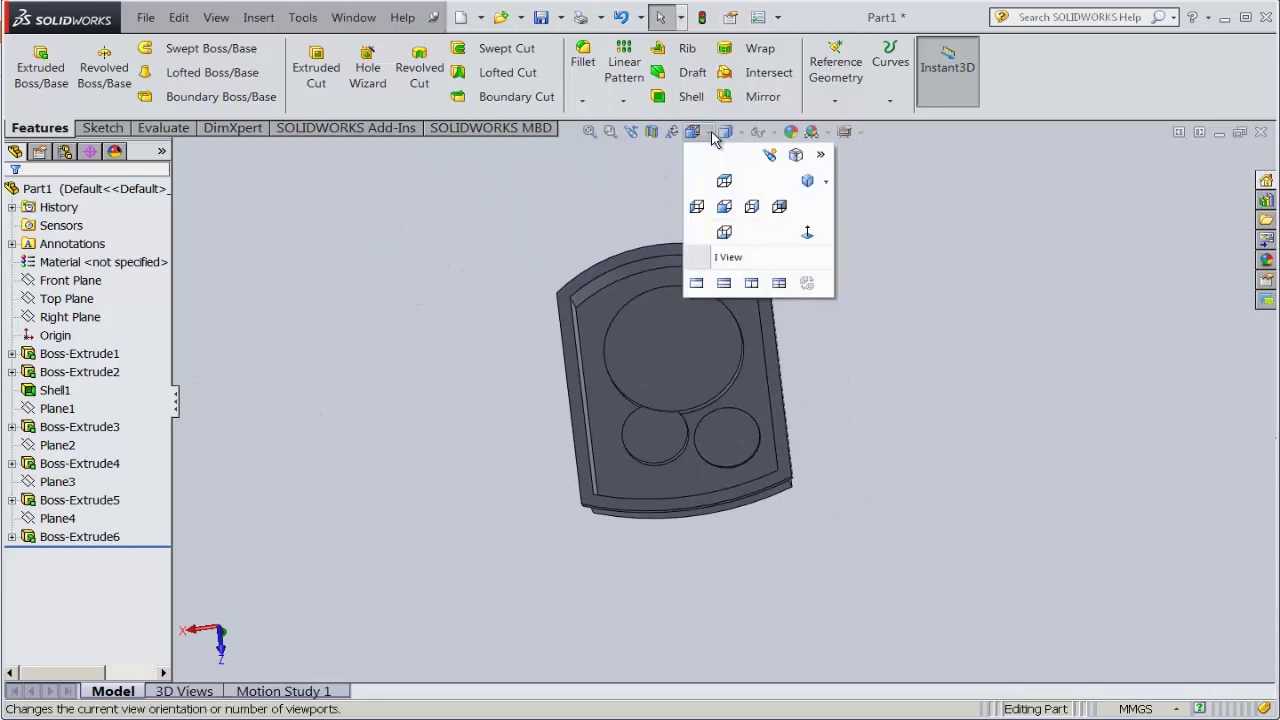
pyautogui.click(814, 232)
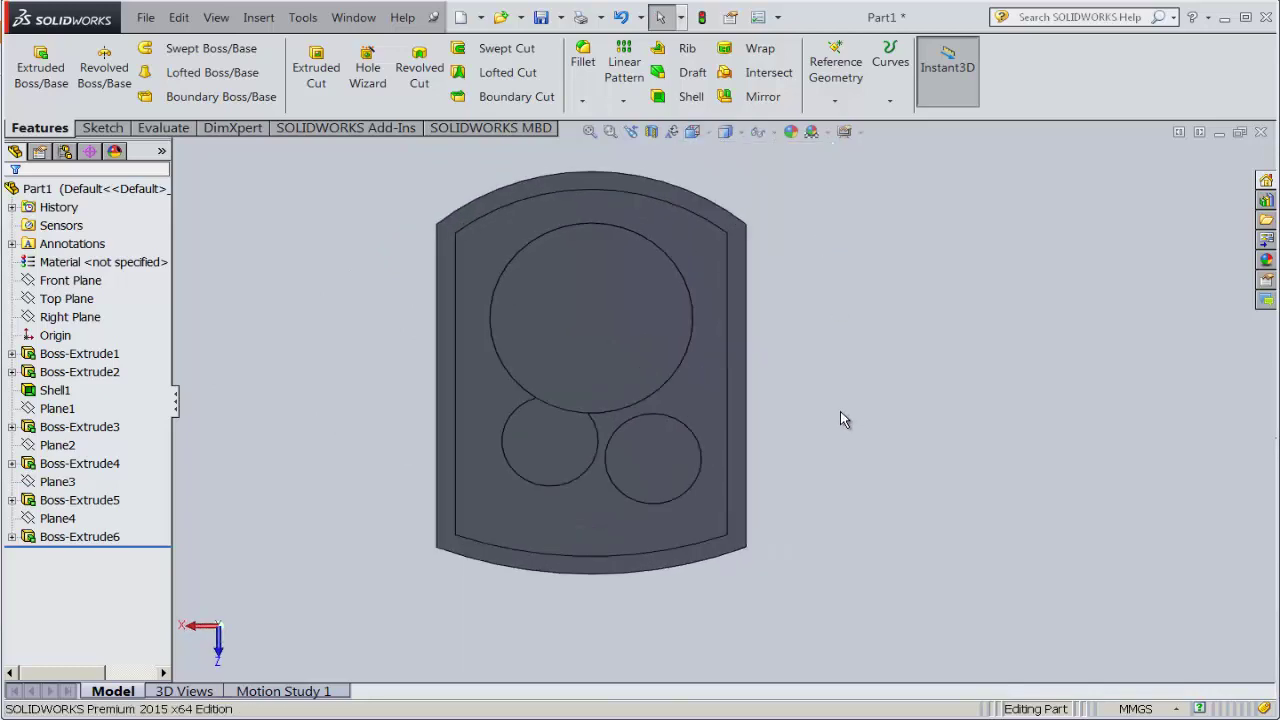
pyautogui.scroll(-2, 767, 380)
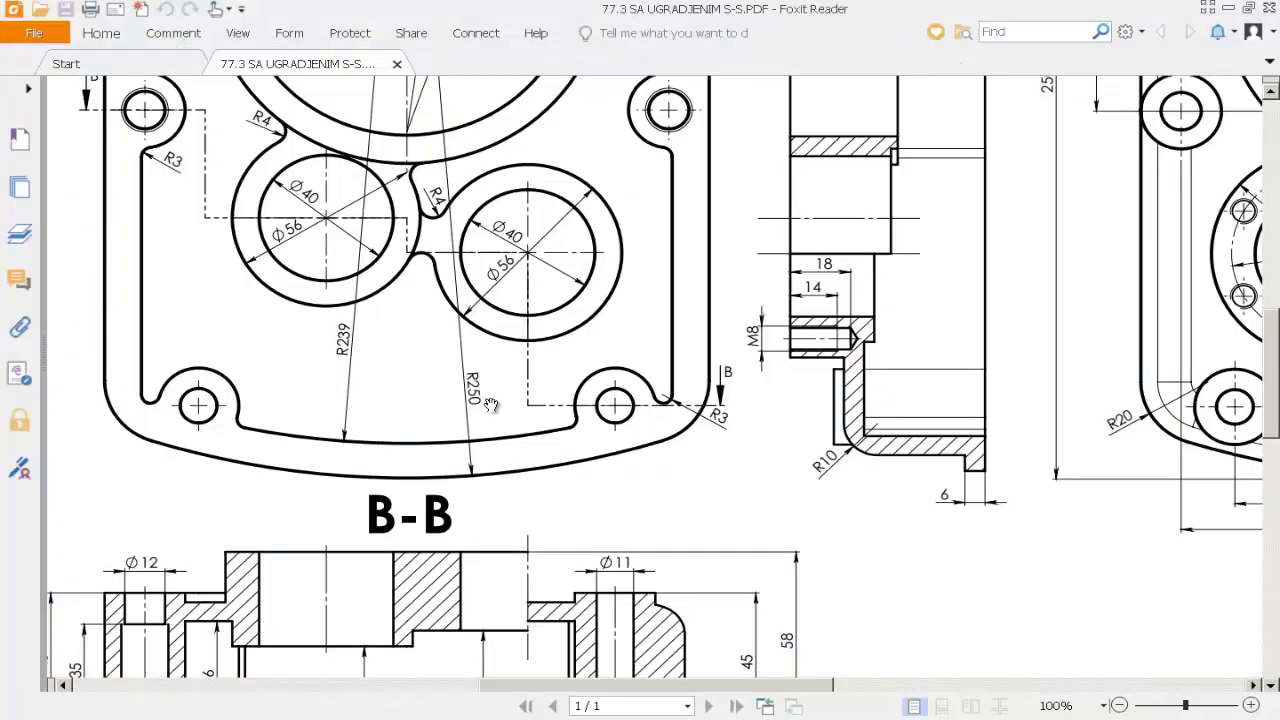
pyautogui.moveTo(475, 356); pyautogui.dragTo(553, 525)
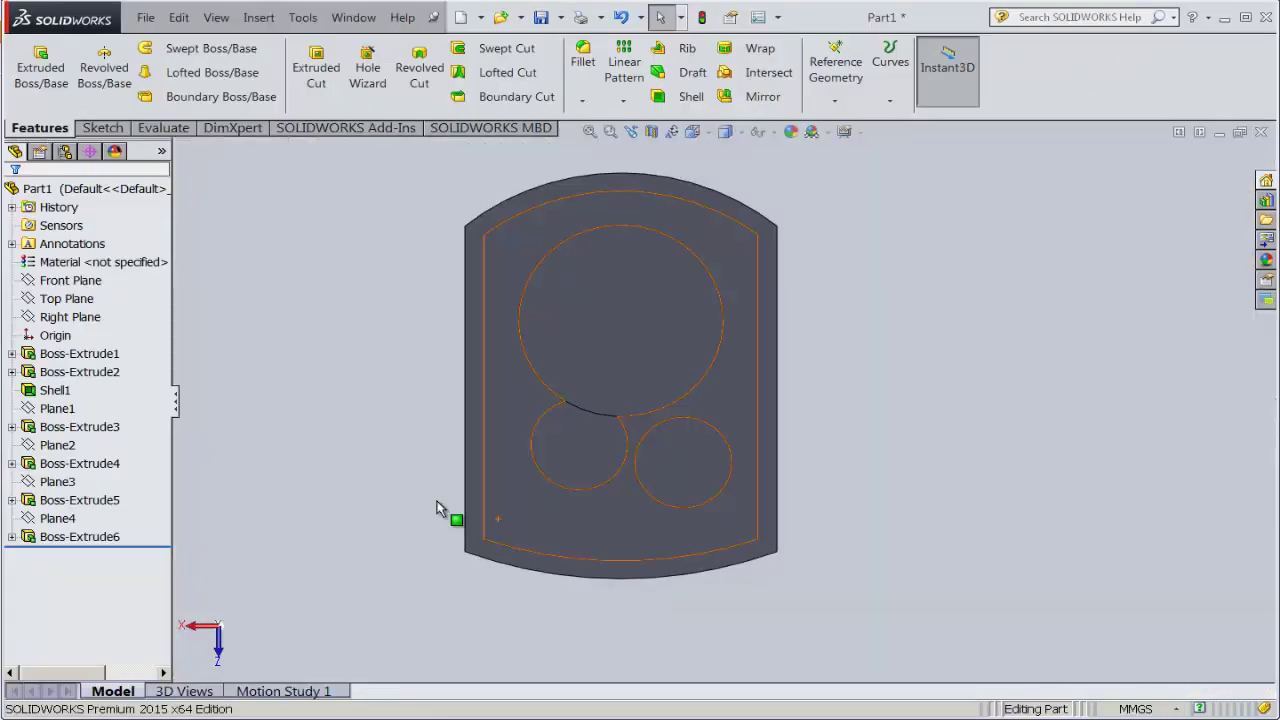
pyautogui.moveTo(449, 514)
pyautogui.mouseDown(button='middle')
pyautogui.moveTo(575, 314)
pyautogui.moveTo(452, 247)
pyautogui.mouseUp(button='middle')
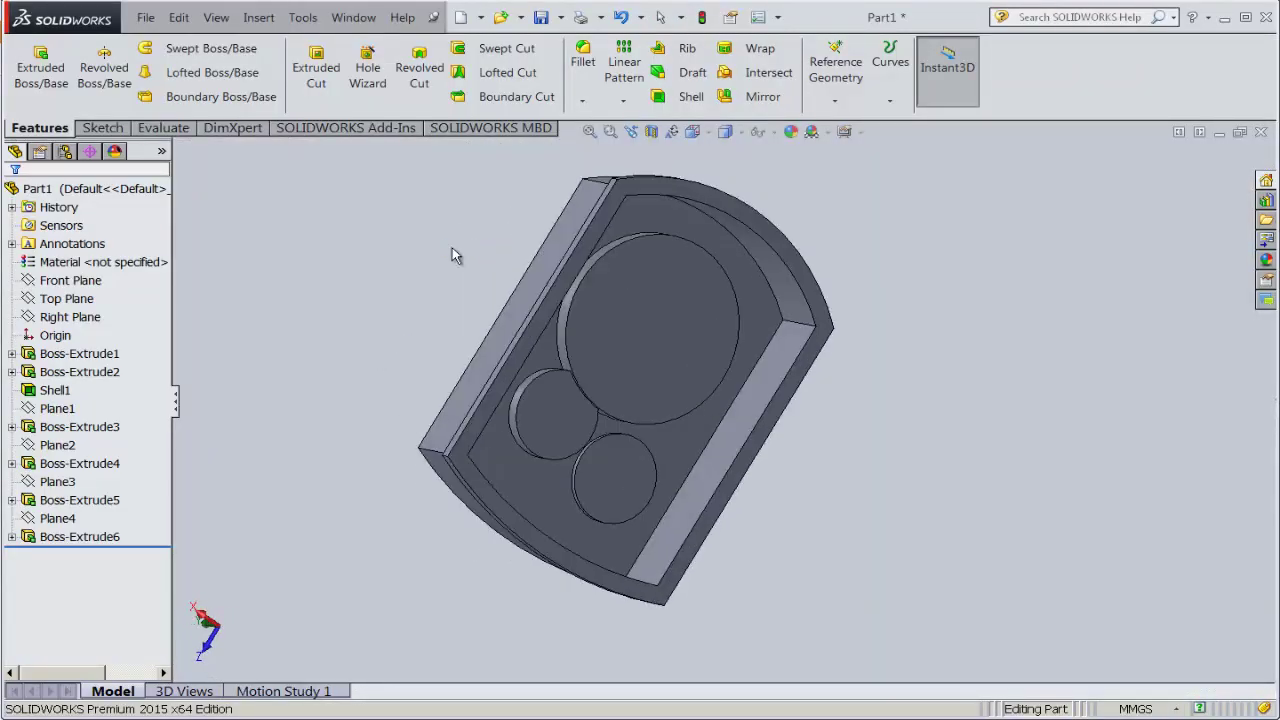
# - Start Sketch7 on the inner shell face and view it Normal To
pyautogui.click(681, 447)
pyautogui.click(752, 395)
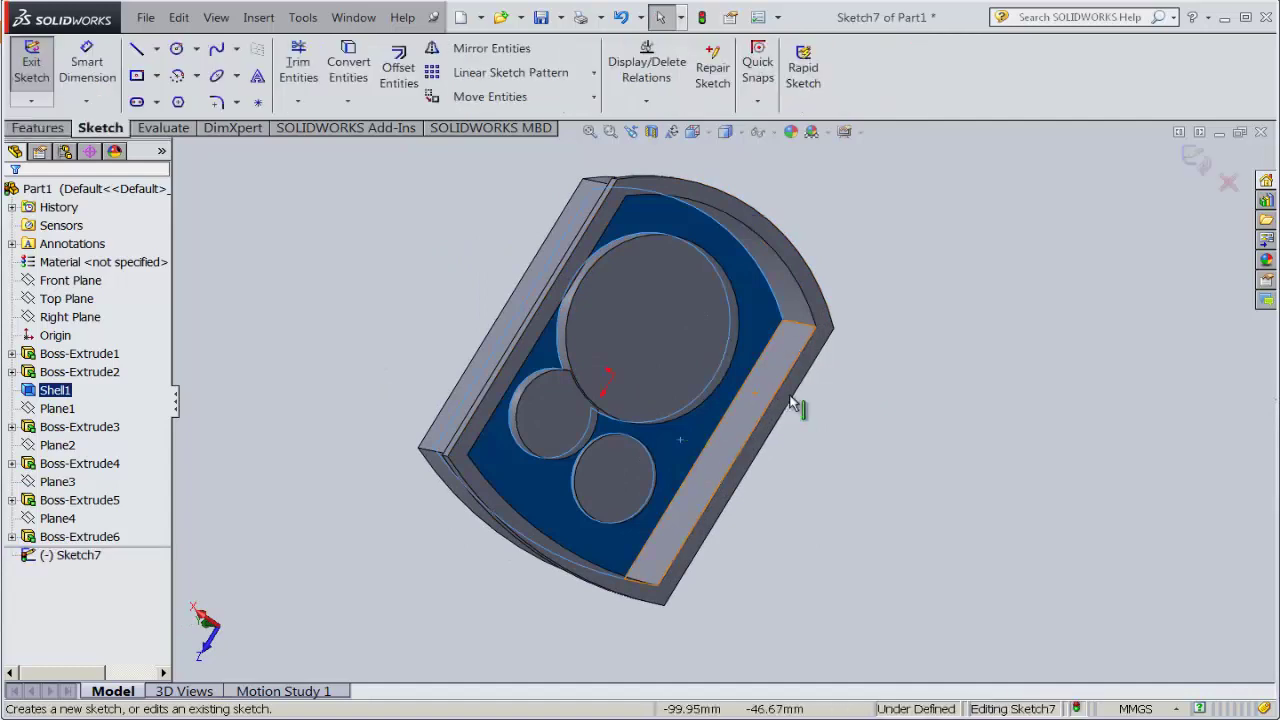
pyautogui.click(692, 131)
pyautogui.click(722, 254)
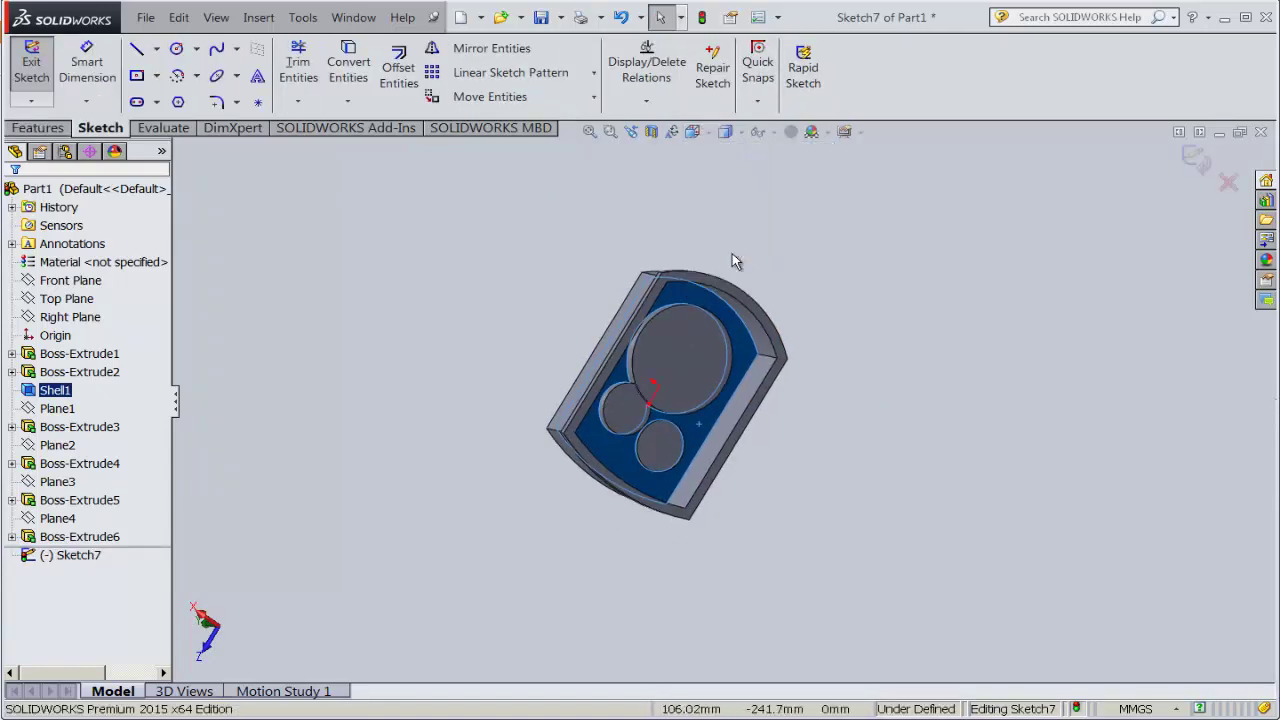
pyautogui.click(980, 465)
pyautogui.scroll(-2, 831, 531)
pyautogui.moveTo(831, 531); pyautogui.dragTo(843, 410, button='middle')
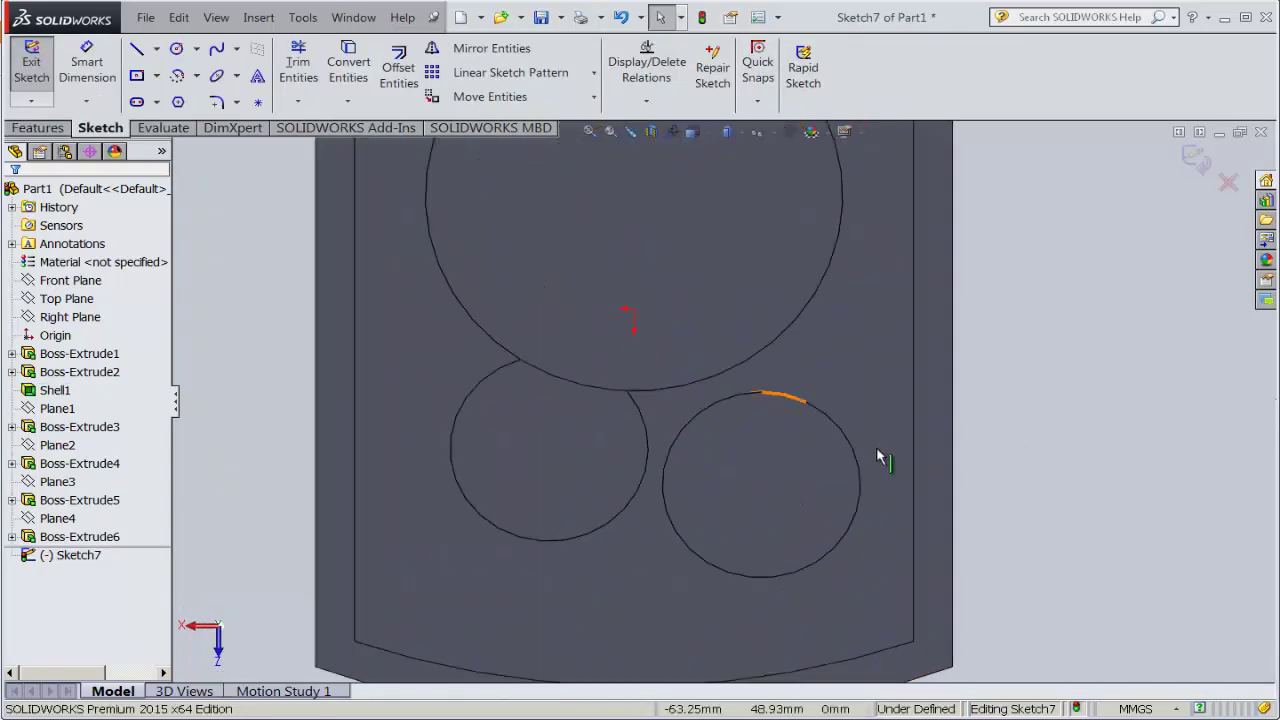
pyautogui.scroll(-3, 690, 425)
pyautogui.scroll(-1, 645, 450)
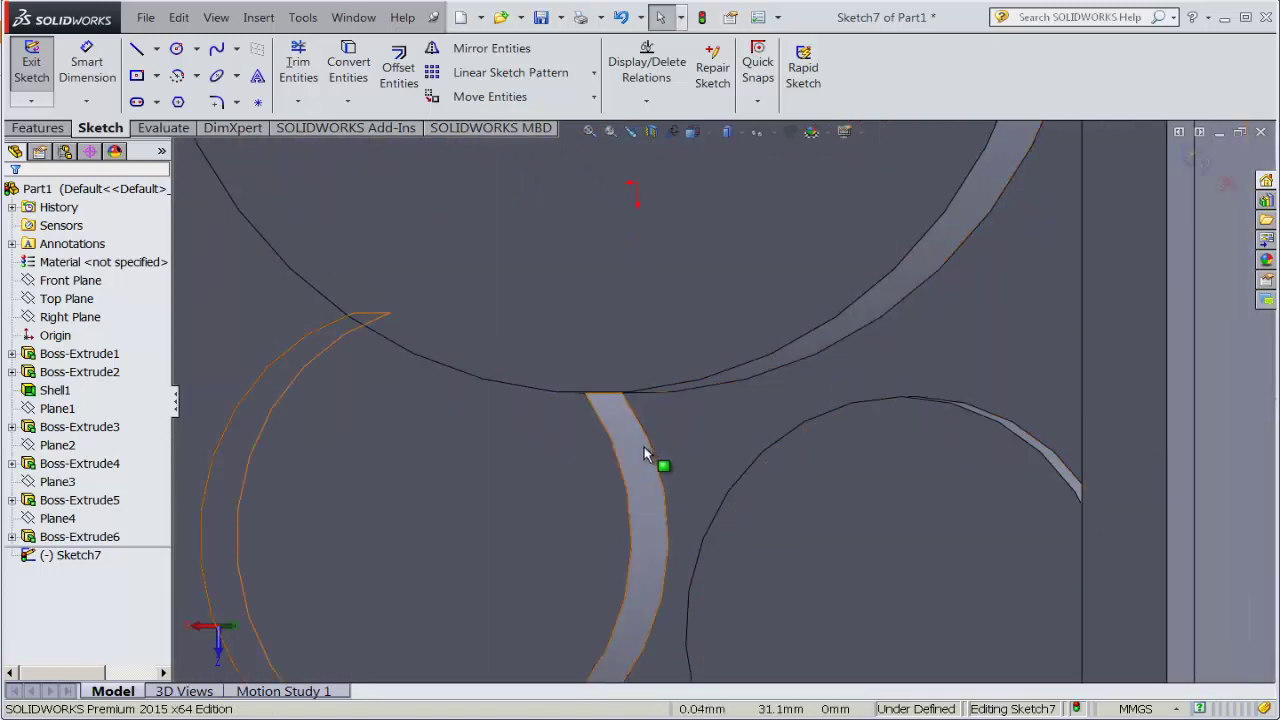
# - Convert the right boss's circular edge into Sketch7 and review the sketch face-on
pyautogui.click(656, 462)
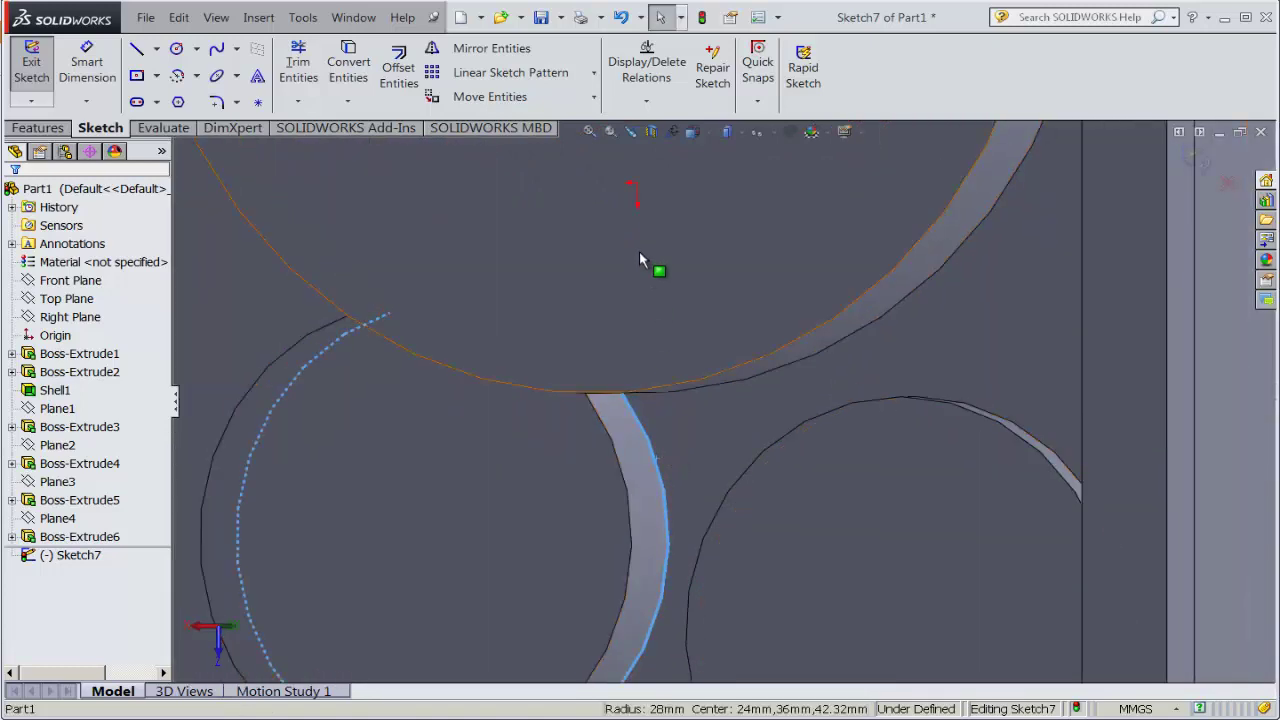
pyautogui.click(348, 62)
pyautogui.scroll(4, 491, 241)
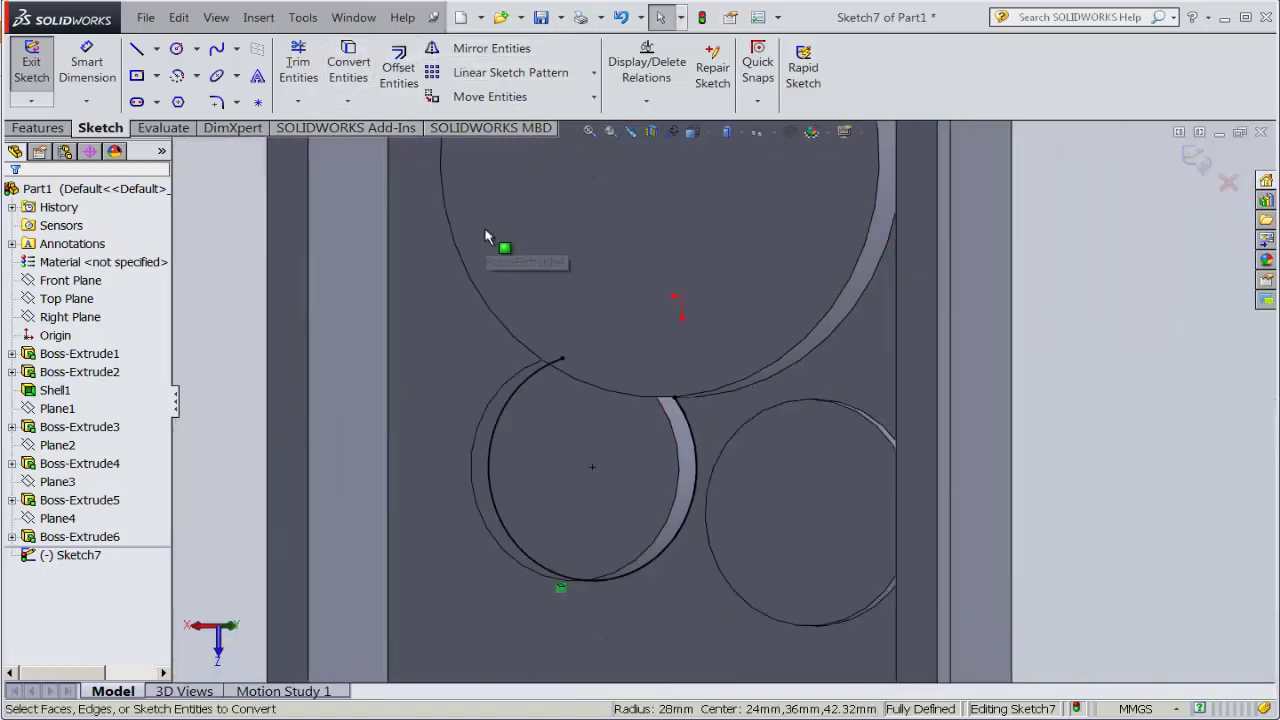
pyautogui.scroll(1, 430, 337)
pyautogui.moveTo(427, 337)
pyautogui.mouseDown(button='middle')
pyautogui.moveTo(371, 286)
pyautogui.moveTo(471, 294)
pyautogui.moveTo(443, 334)
pyautogui.mouseUp(button='middle')
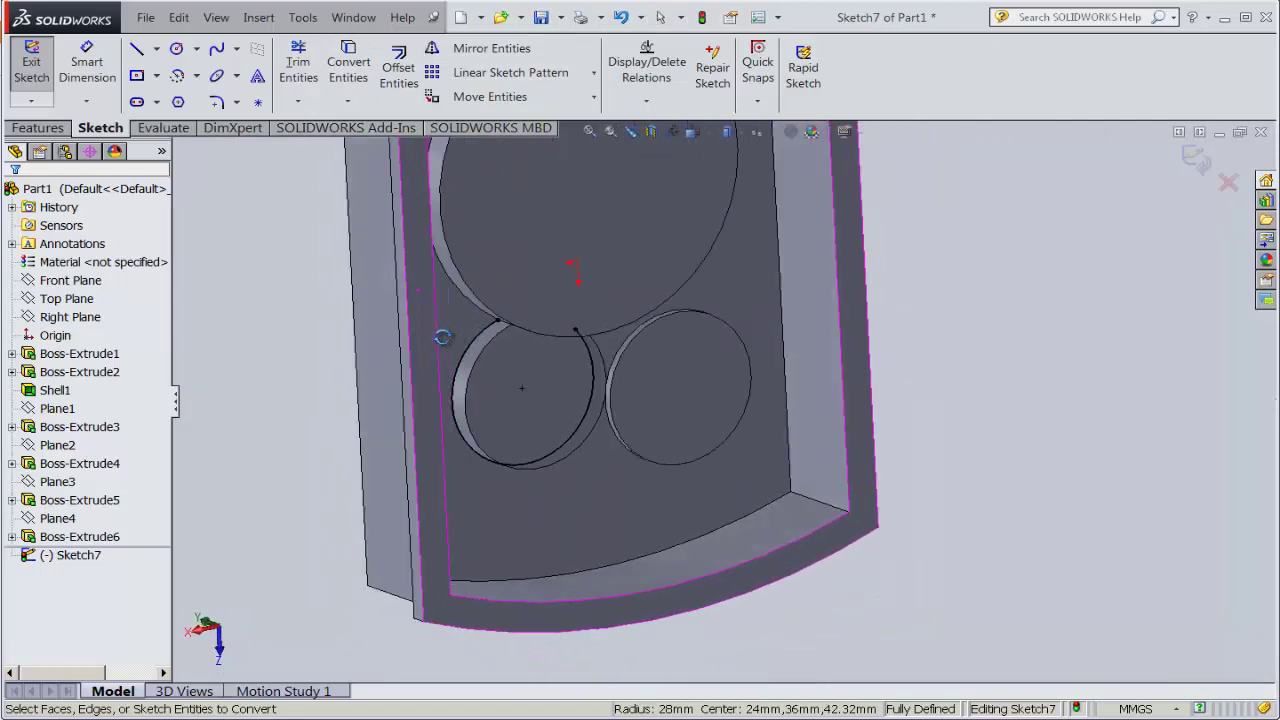
pyautogui.scroll(-3, 632, 349)
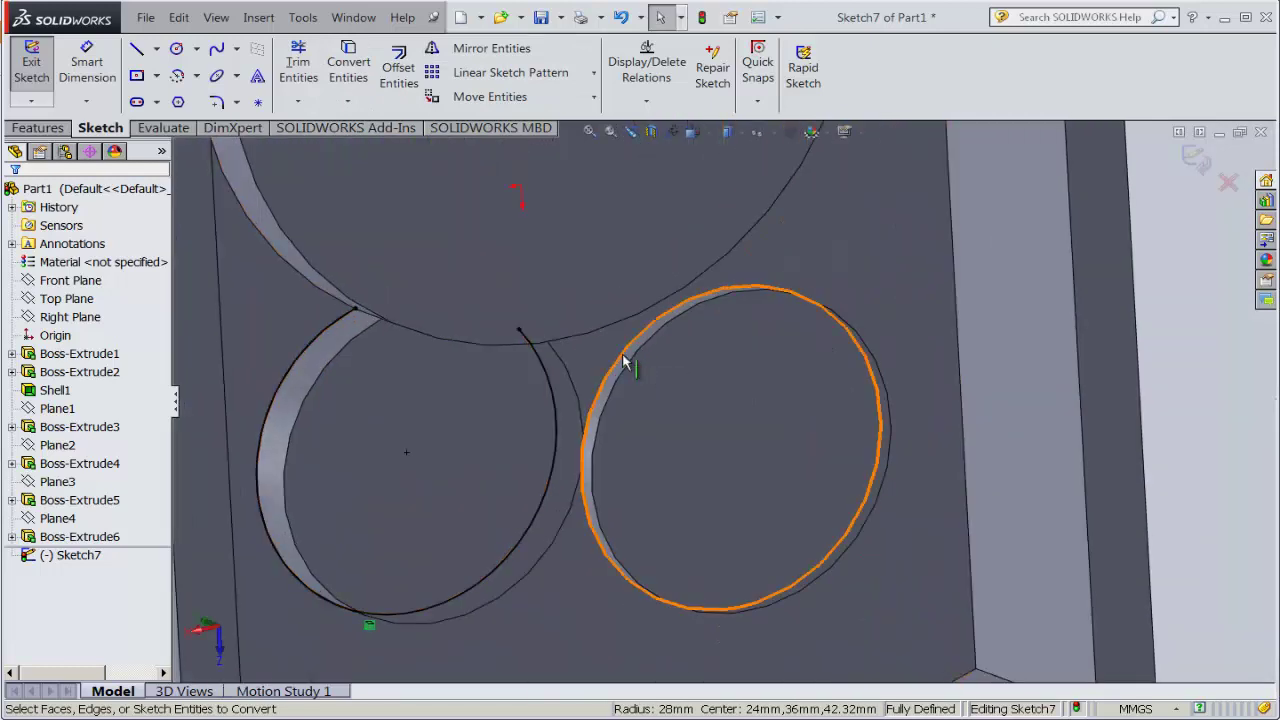
pyautogui.scroll(3, 622, 360)
pyautogui.scroll(2, 623, 363)
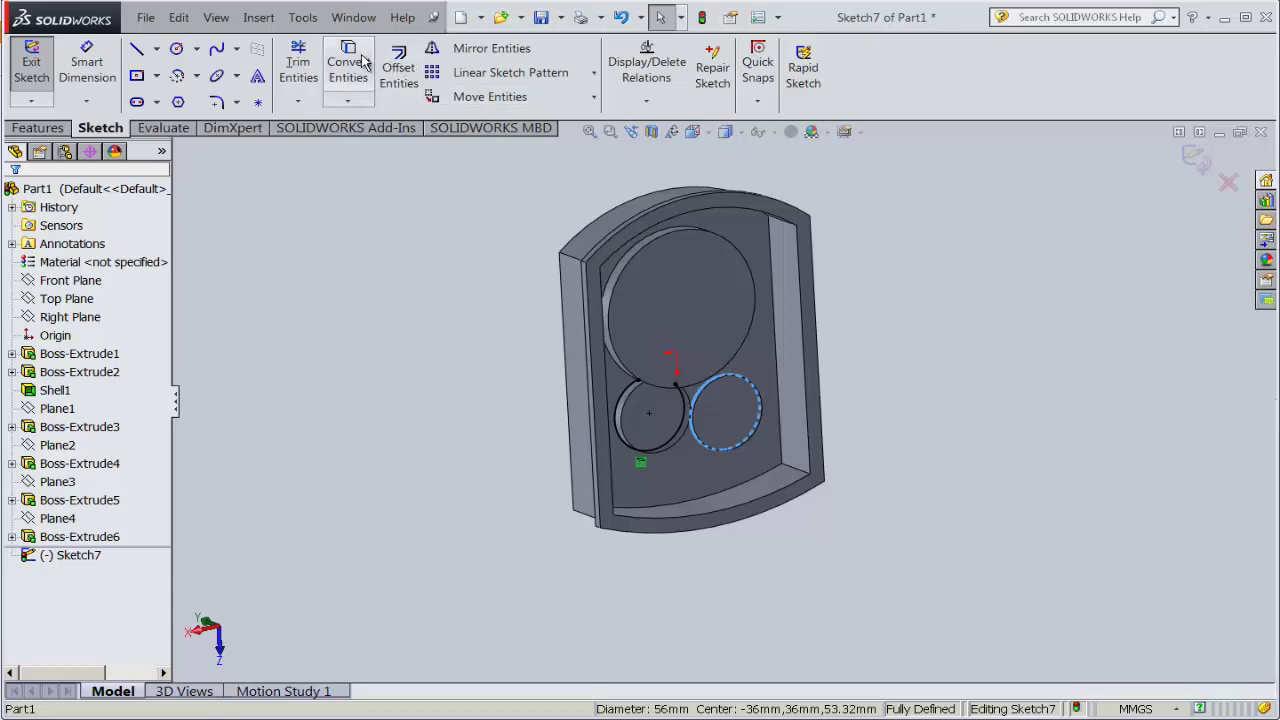
pyautogui.click(724, 132)
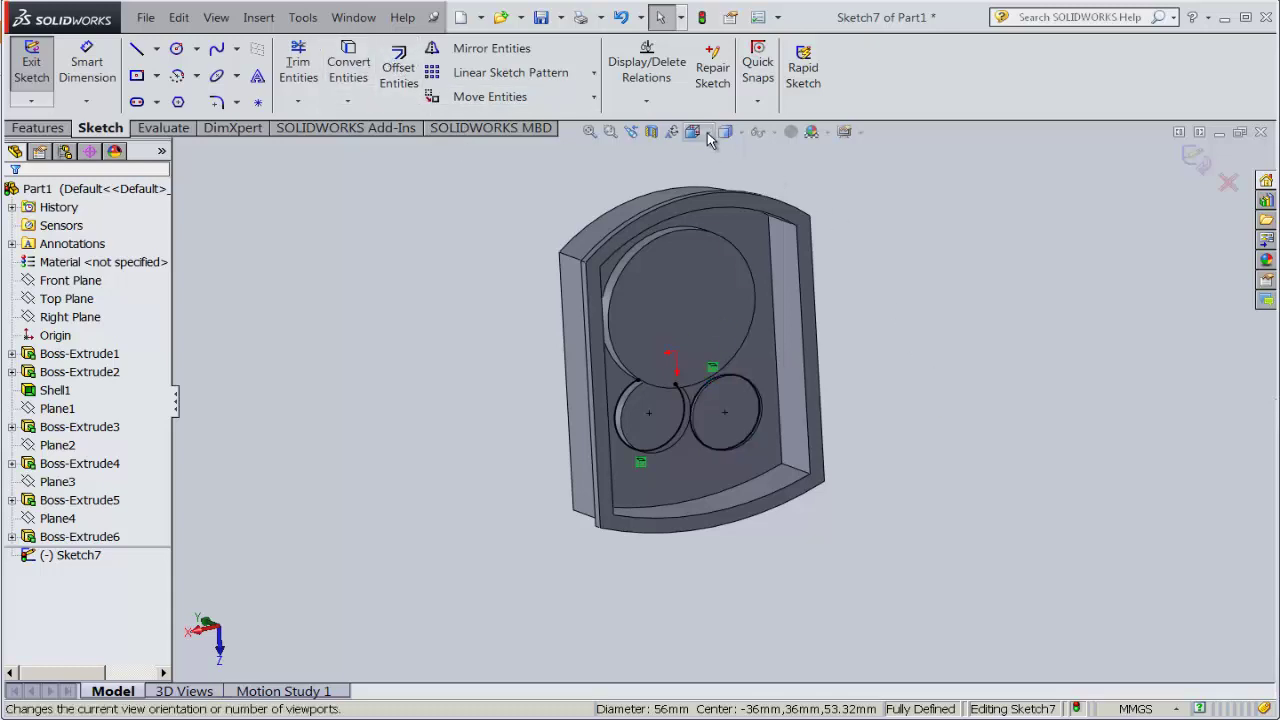
pyautogui.click(729, 252)
pyautogui.scroll(-1, 805, 440)
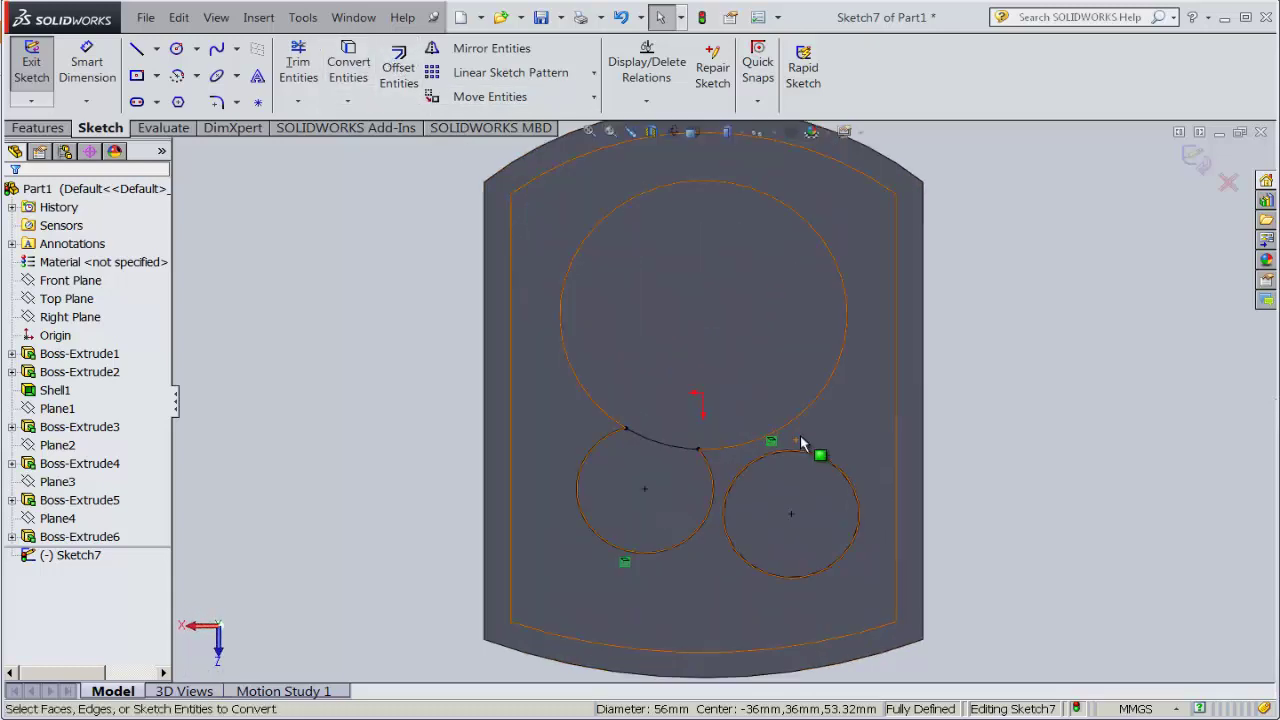
pyautogui.scroll(-1, 805, 440)
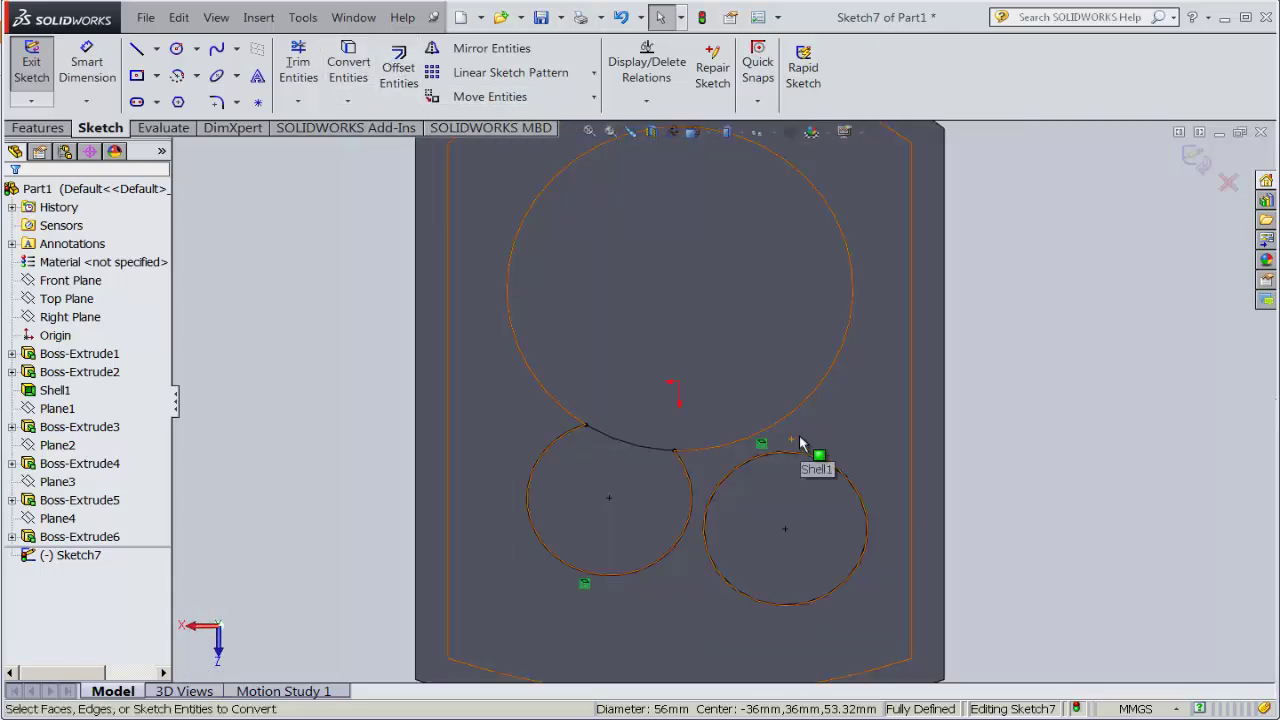
# - Sketch a small centre-point circle in the upper gap, touching the right circle
pyautogui.click(196, 48)
pyautogui.click(228, 79)
pyautogui.scroll(-1, 735, 503)
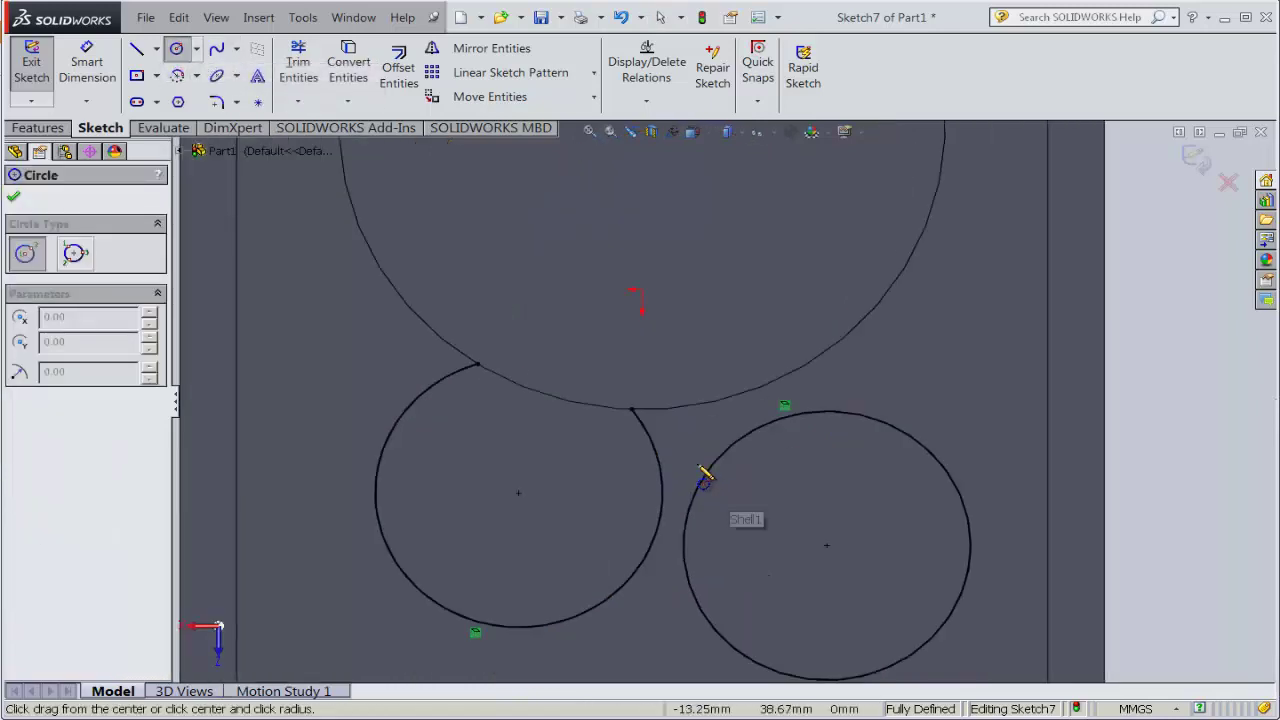
pyautogui.scroll(-1, 690, 468)
pyautogui.click(680, 425)
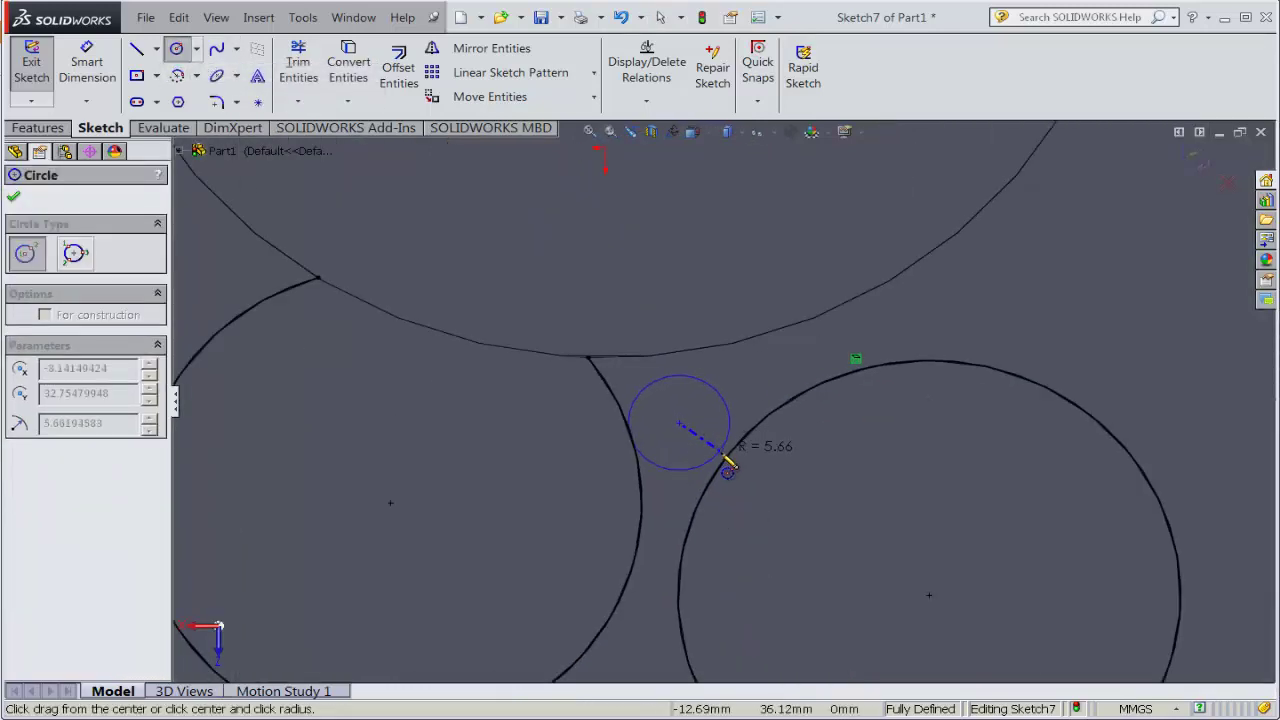
pyautogui.click(735, 477)
pyautogui.scroll(-2, 740, 440)
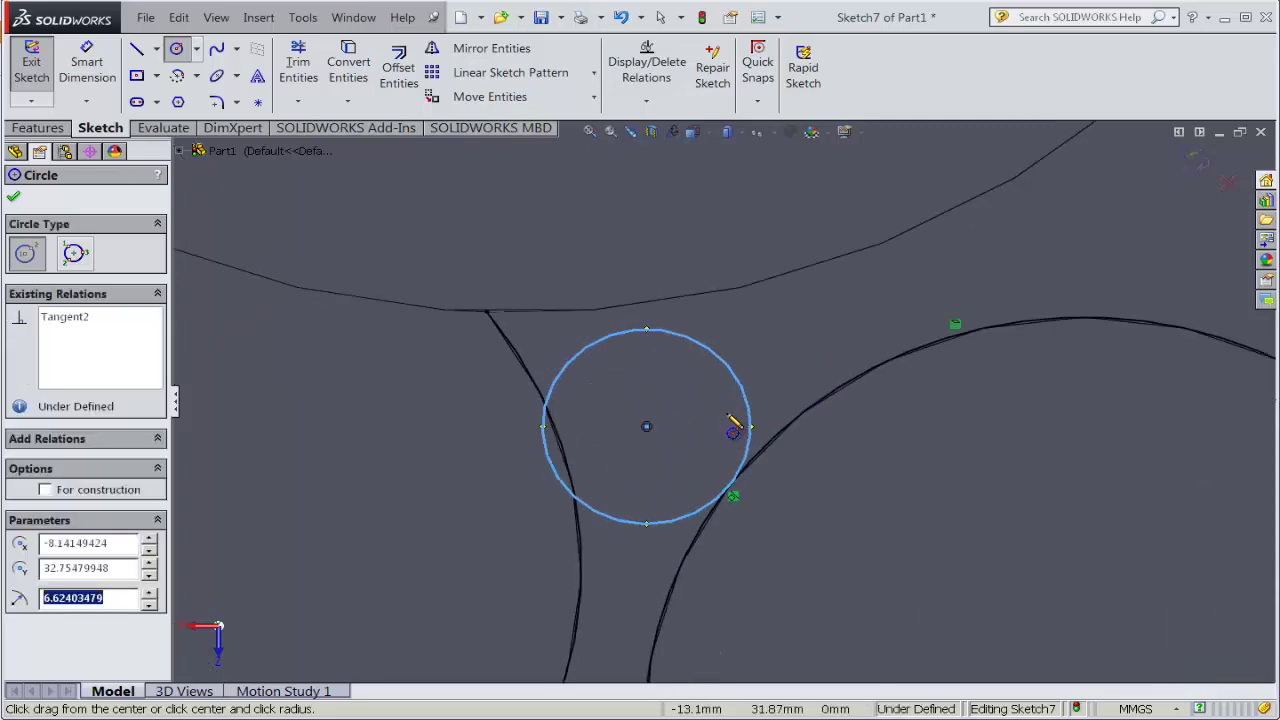
pyautogui.moveTo(737, 429)
pyautogui.mouseDown(button='middle')
pyautogui.moveTo(686, 420)
pyautogui.moveTo(672, 438)
pyautogui.mouseUp(button='middle')
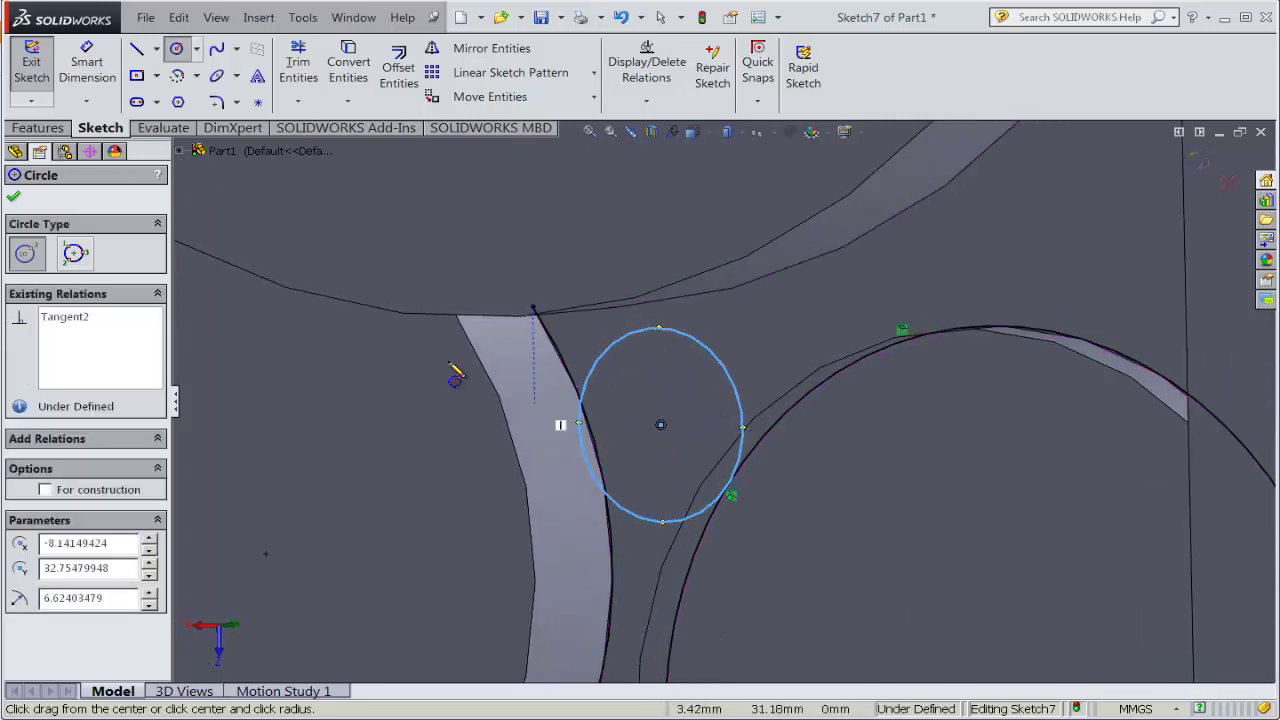
pyautogui.click(15, 199)
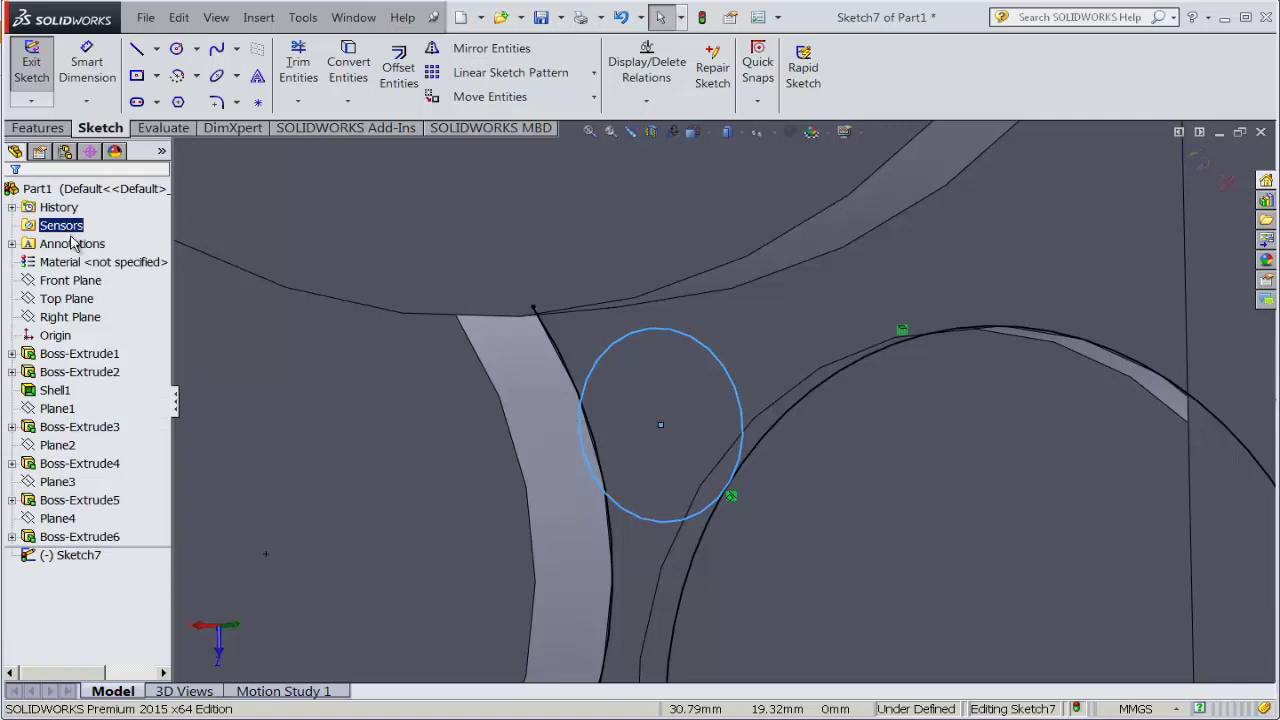
# - Make the small circle tangent to the left circle's arc, then view the sketch face-on
pyautogui.click(571, 371)
pyautogui.keyDown('ctrl'); pyautogui.click(598, 370); pyautogui.keyUp('ctrl')
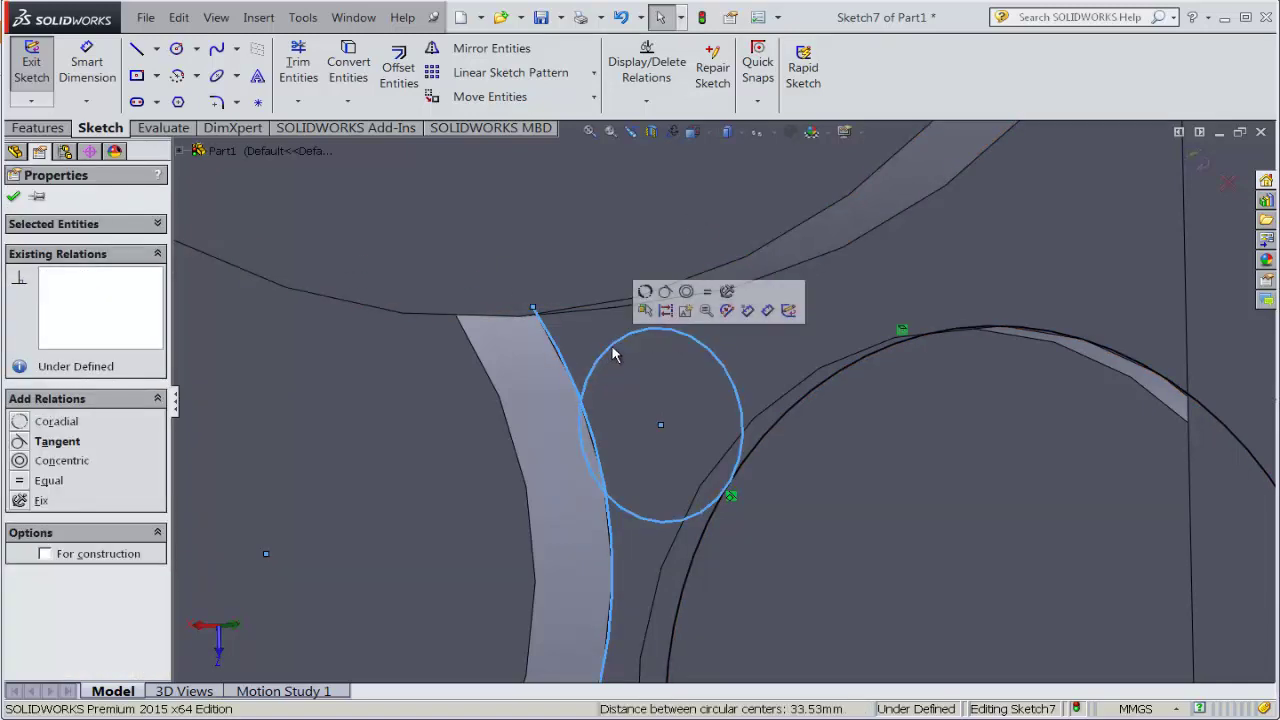
pyautogui.click(667, 300)
pyautogui.scroll(3, 667, 300)
pyautogui.scroll(2, 665, 300)
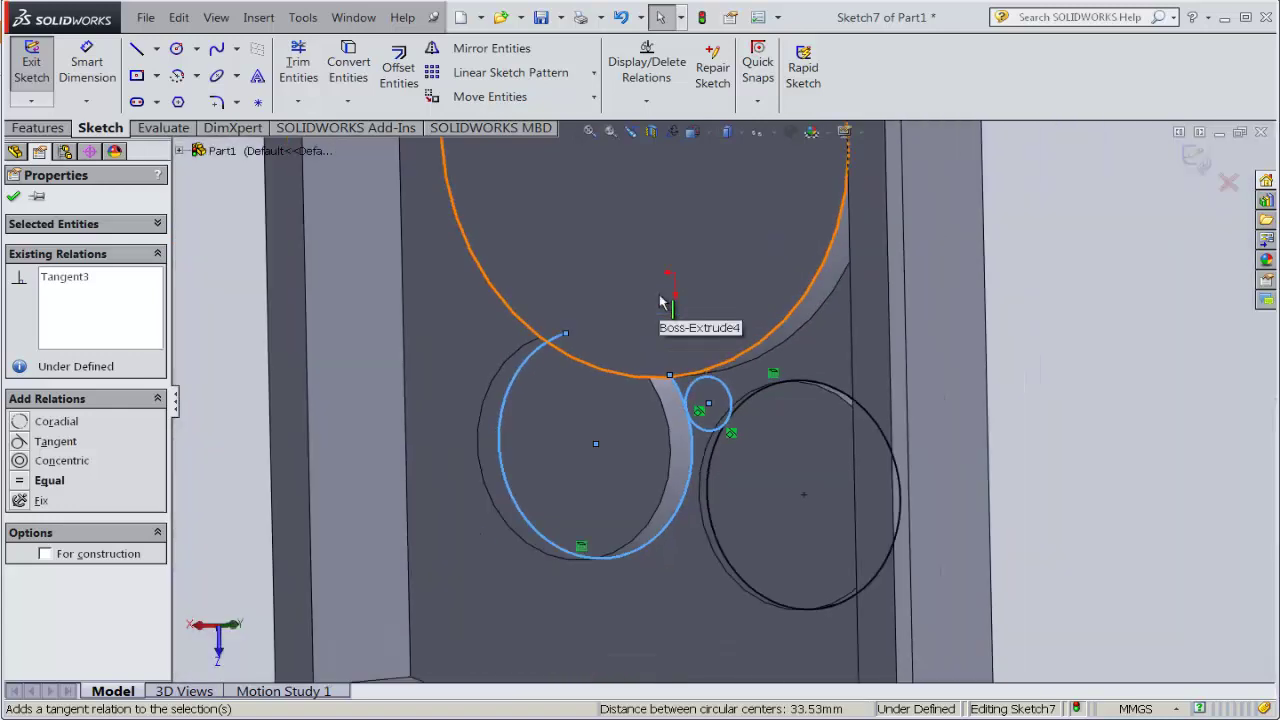
pyautogui.click(16, 199)
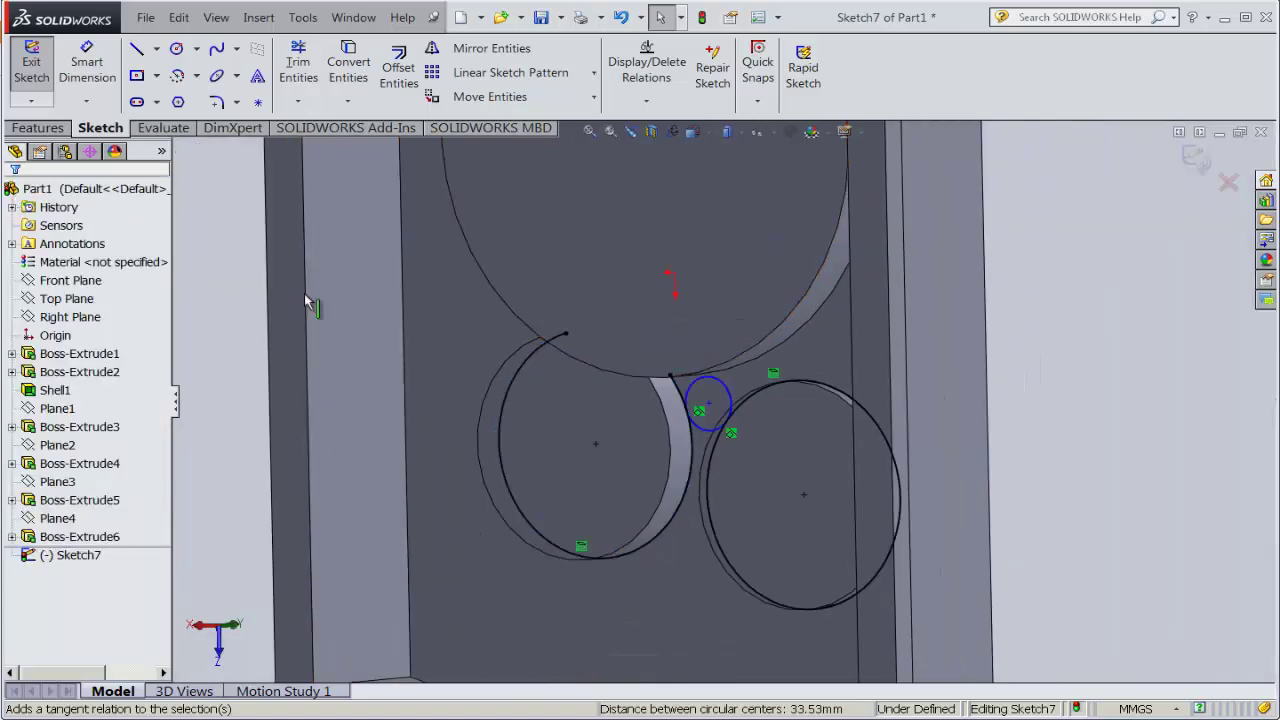
pyautogui.click(691, 132)
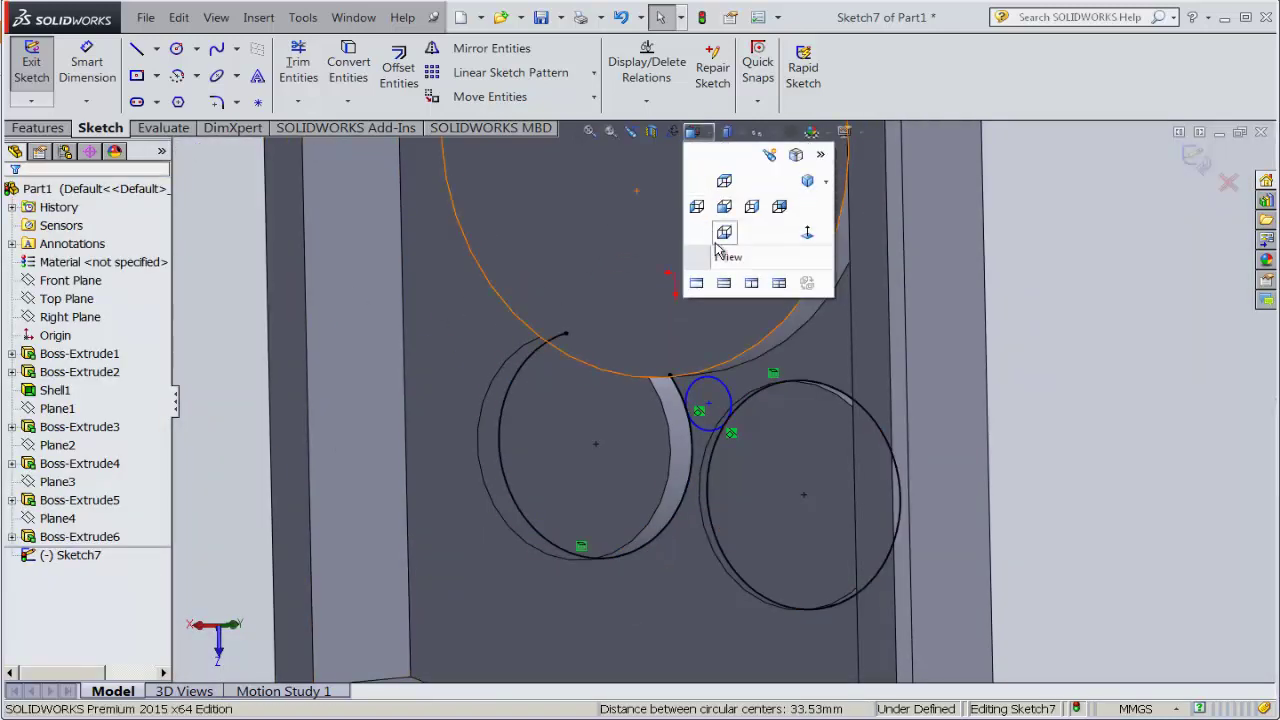
pyautogui.click(724, 243)
pyautogui.scroll(-3, 793, 510)
pyautogui.scroll(-2, 766, 486)
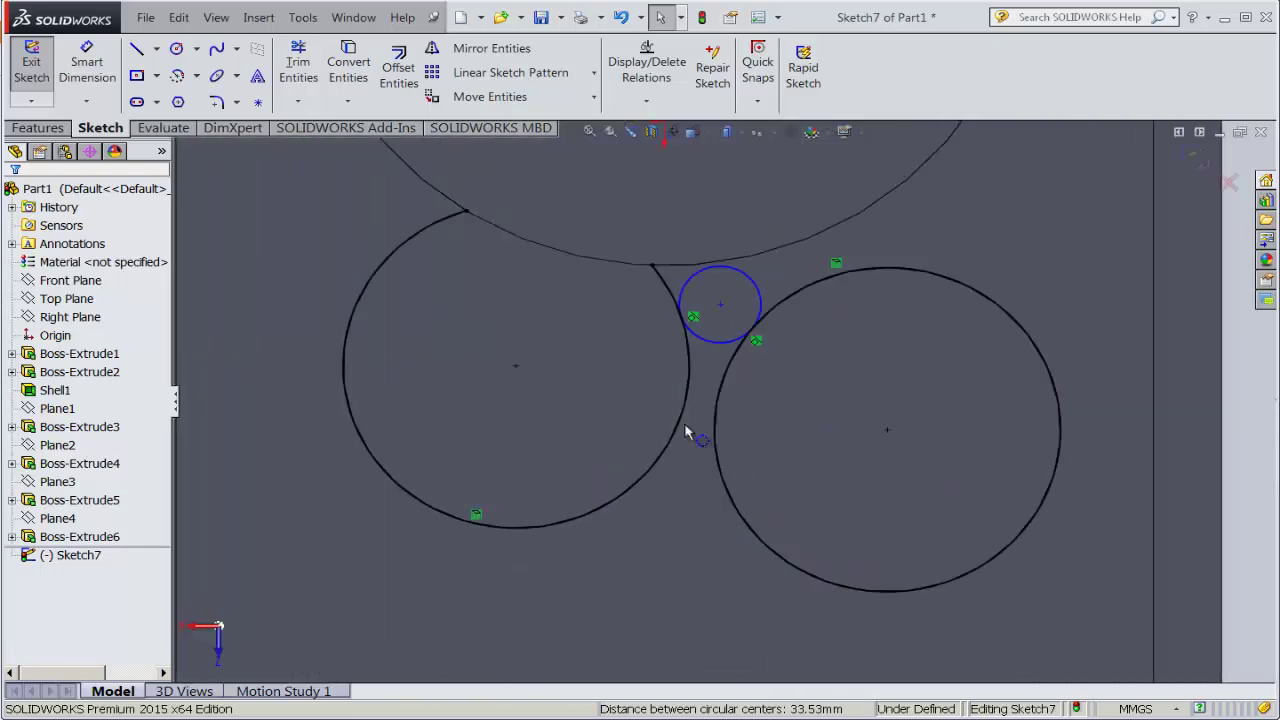
# - Sketch a second small circle in the lower gap between the two lower circles
pyautogui.click(196, 48)
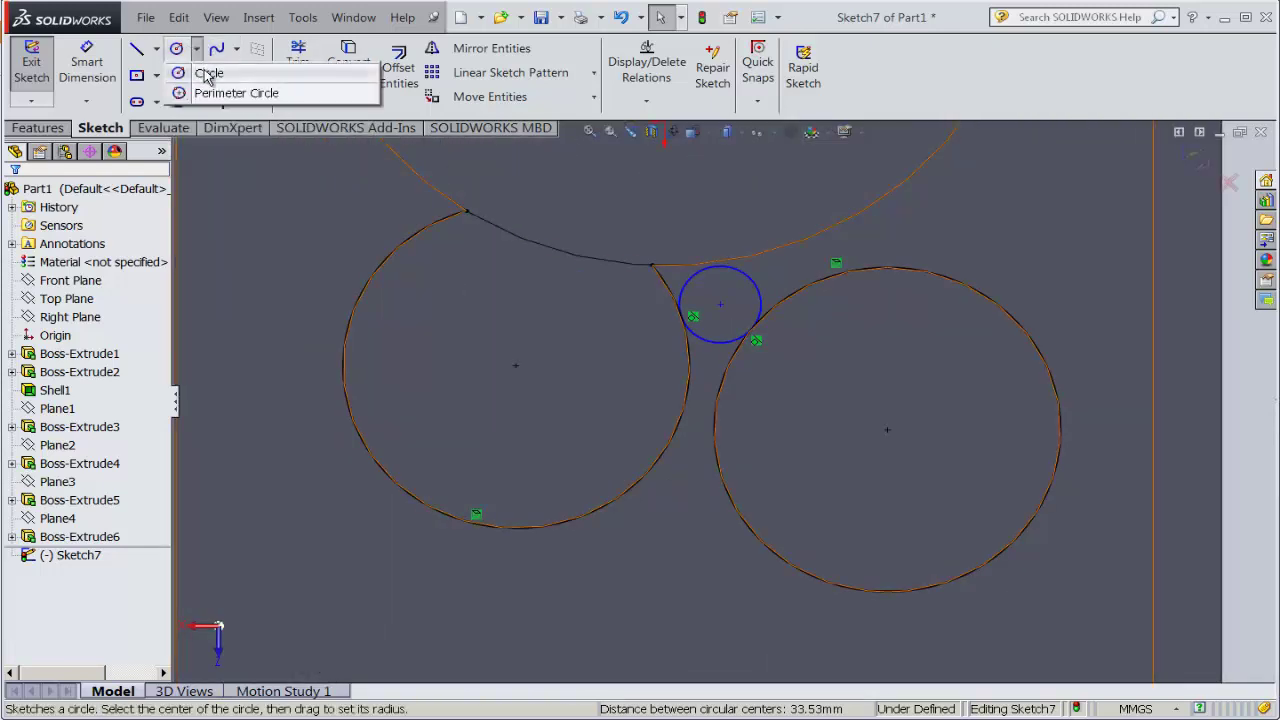
pyautogui.click(208, 78)
pyautogui.click(679, 509)
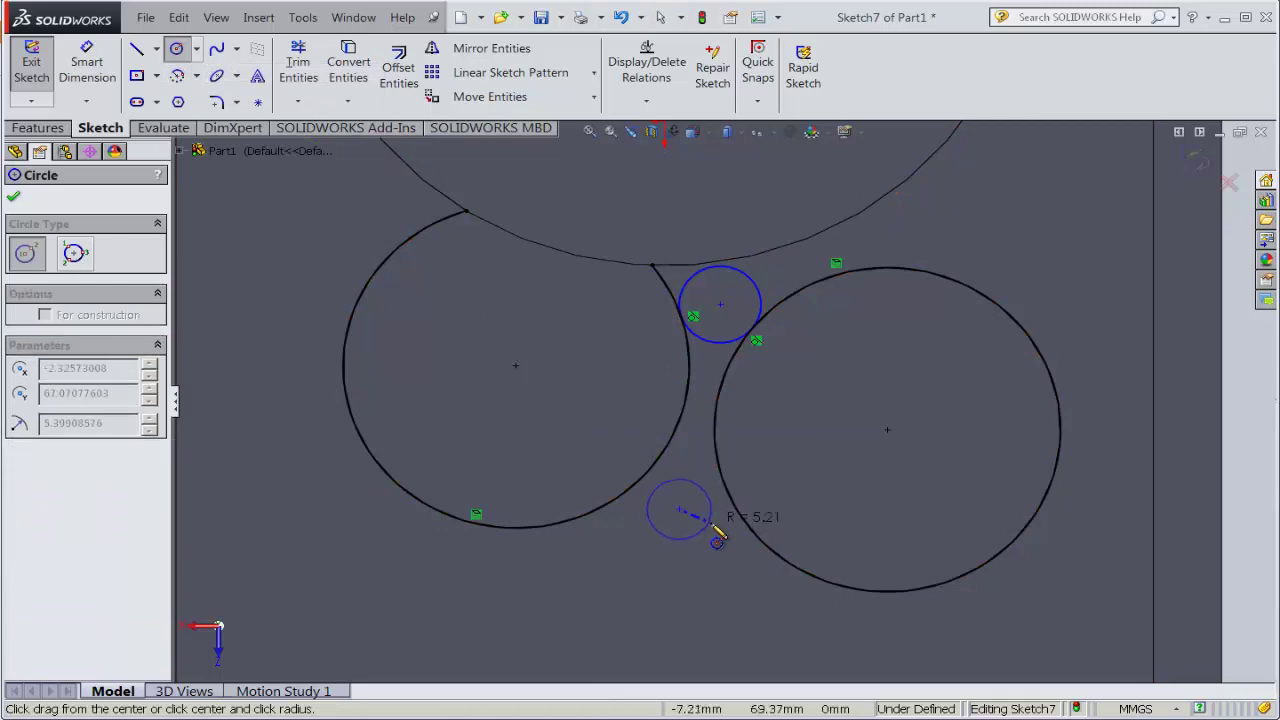
pyautogui.scroll(-2, 703, 470)
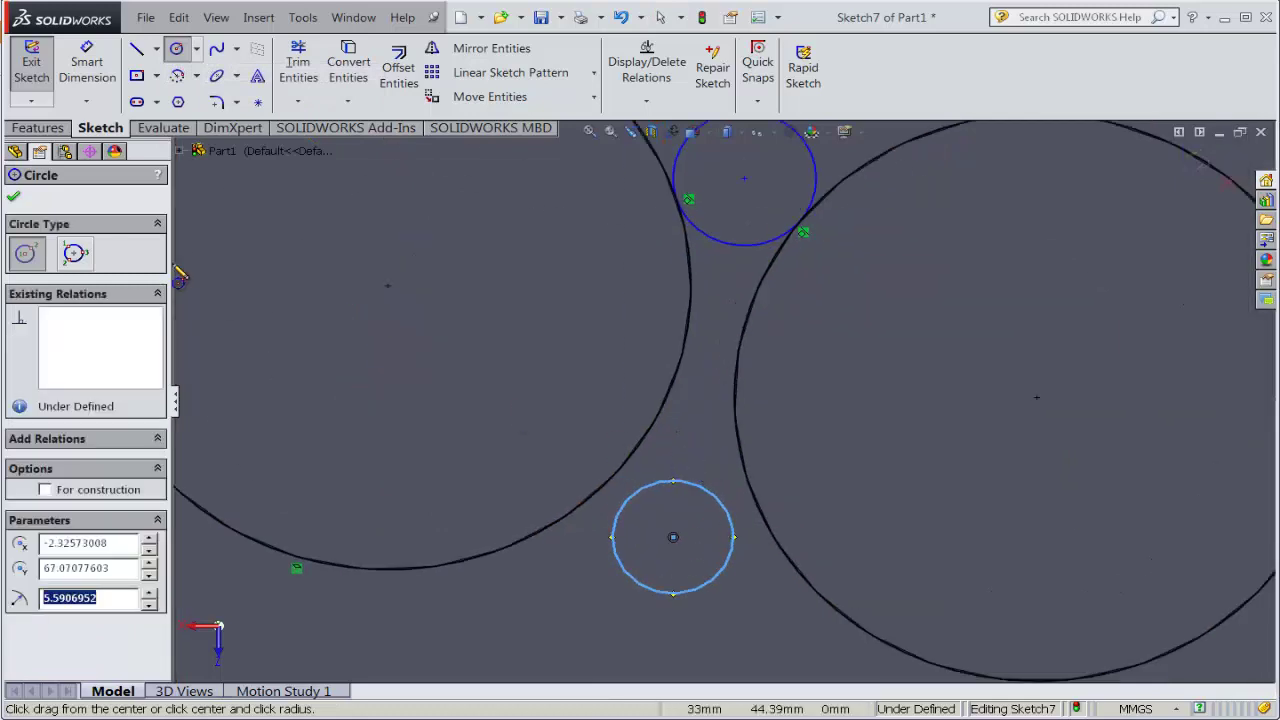
pyautogui.press('Escape')
pyautogui.moveTo(343, 340)
pyautogui.mouseDown(button='middle')
pyautogui.moveTo(540, 363)
pyautogui.moveTo(470, 360)
pyautogui.moveTo(549, 448)
pyautogui.mouseUp(button='middle')
pyautogui.scroll(-2, 648, 480)
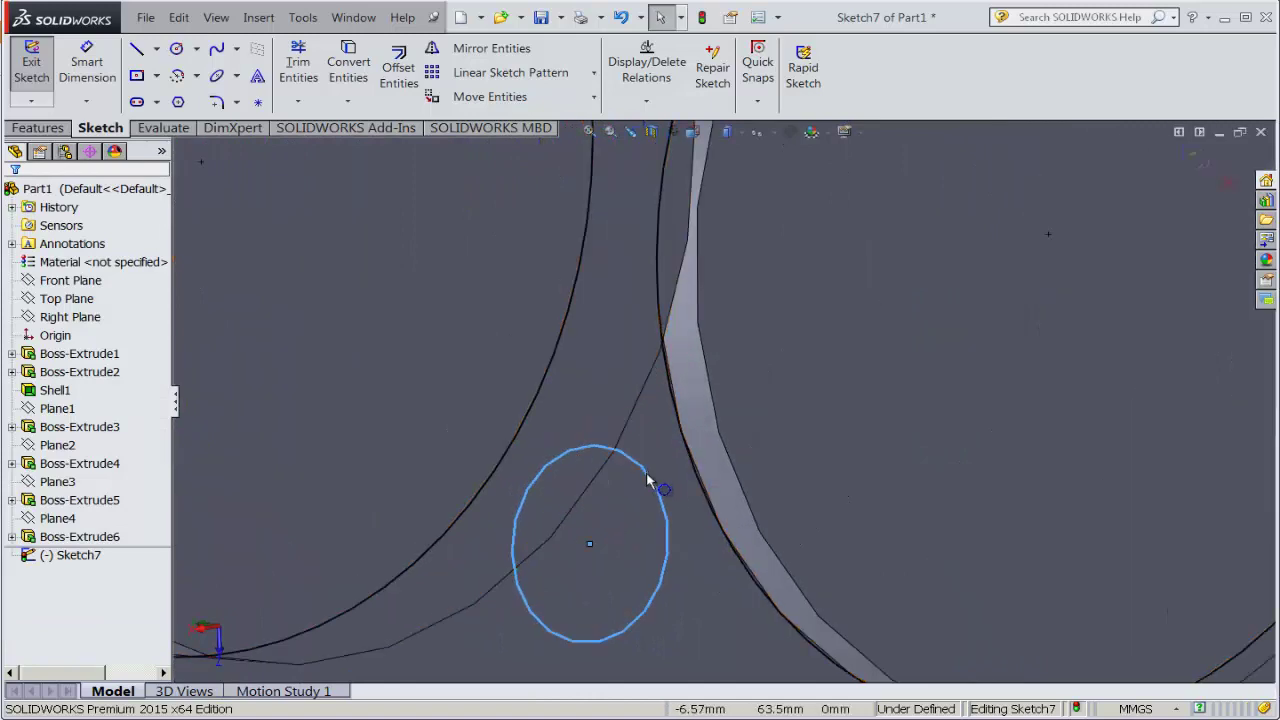
# - Make the lower small circle tangent to the right circle
pyautogui.click(660, 486)
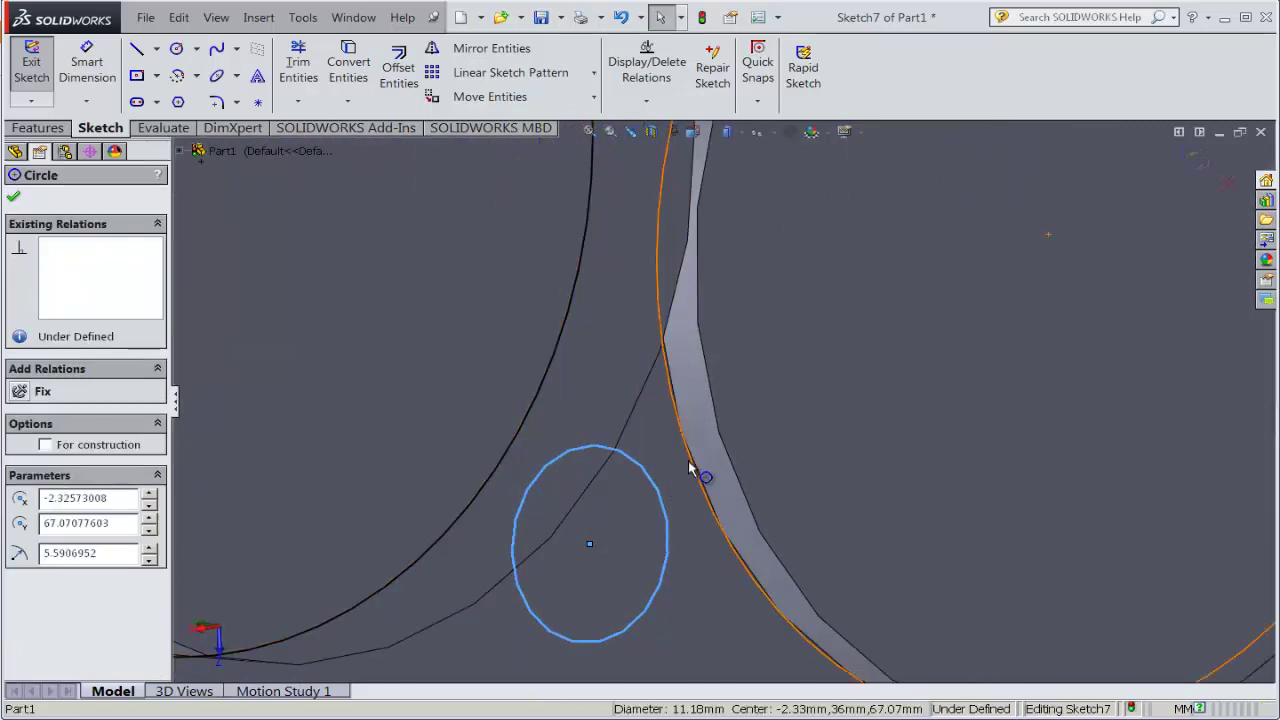
pyautogui.keyDown('ctrl'); pyautogui.click(690, 468); pyautogui.keyUp('ctrl')
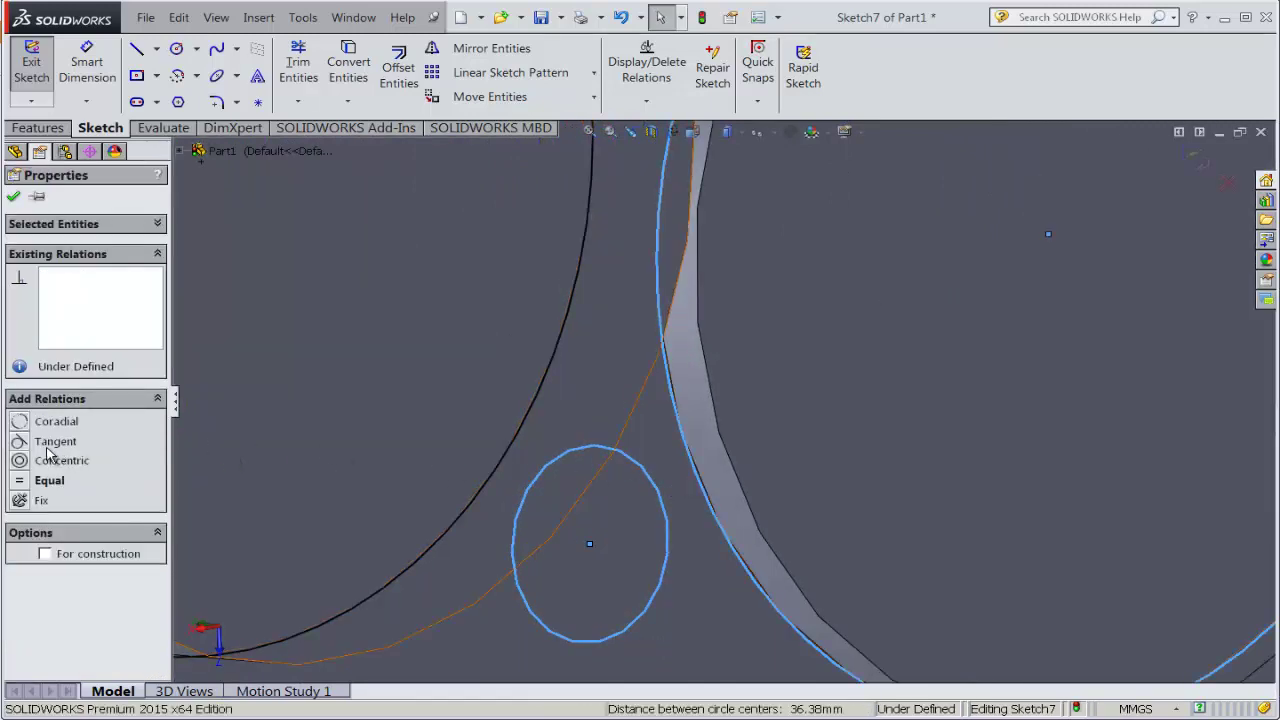
pyautogui.click(57, 442)
pyautogui.scroll(2, 366, 286)
pyautogui.scroll(2, 366, 286)
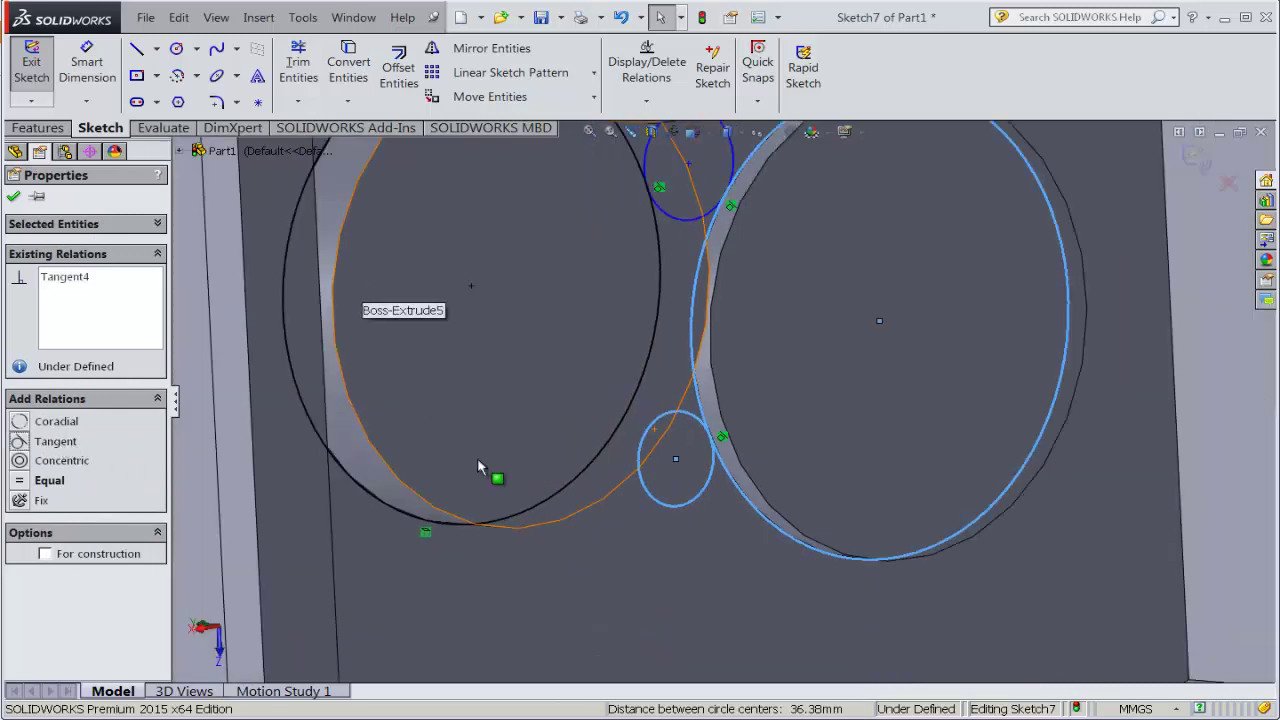
pyautogui.moveTo(745, 541); pyautogui.dragTo(451, 434, button='middle')
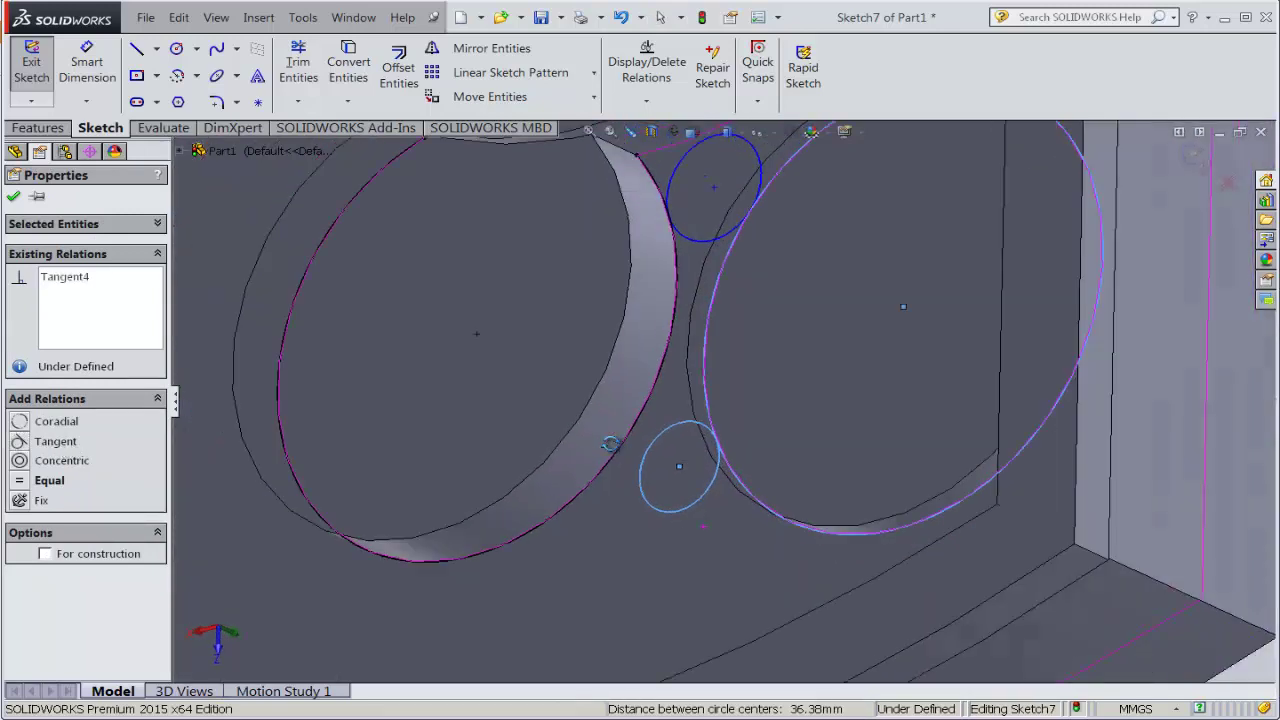
pyautogui.click(13, 197)
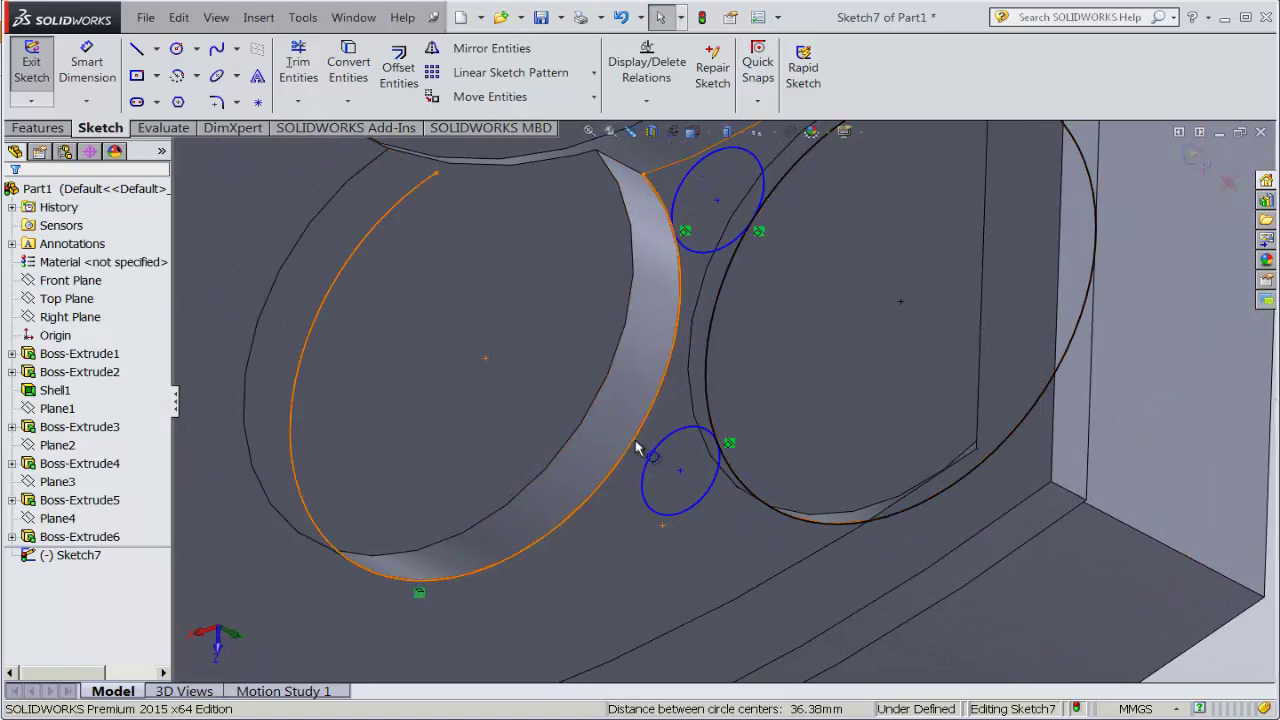
# - Make the lower small circle tangent to the left arc and view the sketch face-on
pyautogui.click(660, 460)
pyautogui.click(663, 457)
pyautogui.keyDown('ctrl'); pyautogui.click(292, 430); pyautogui.keyUp('ctrl')
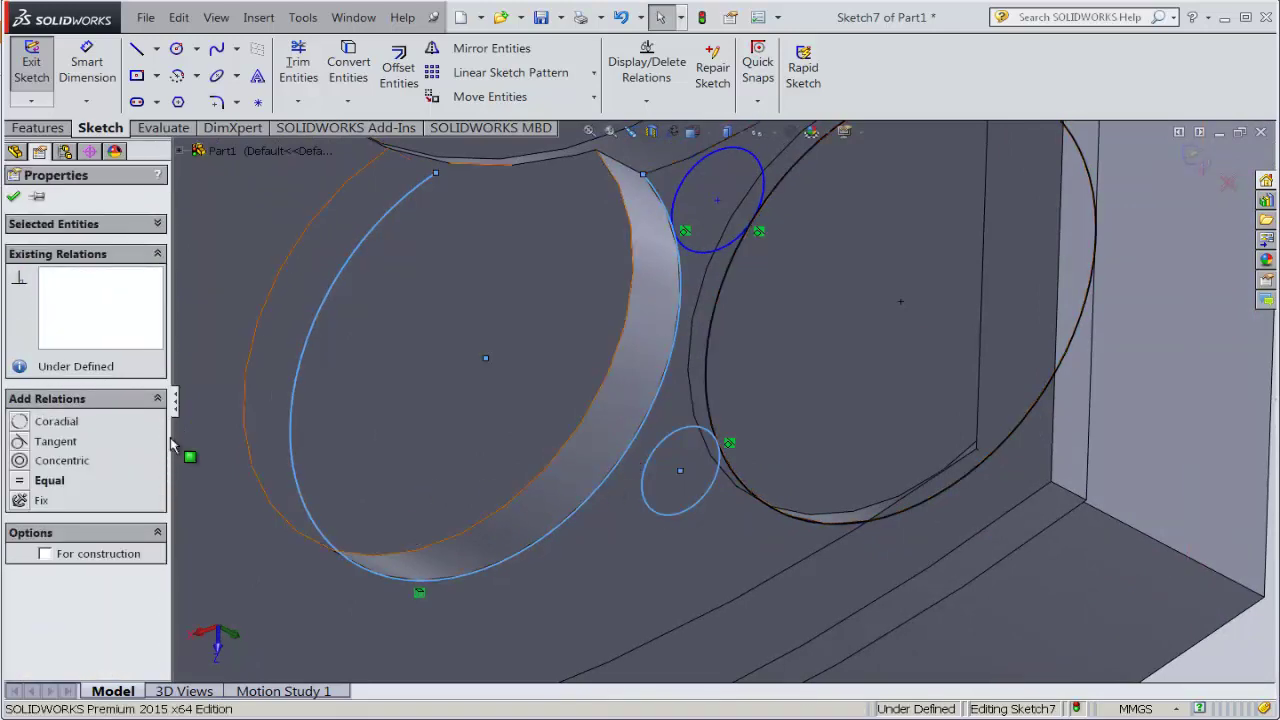
pyautogui.click(55, 441)
pyautogui.click(13, 197)
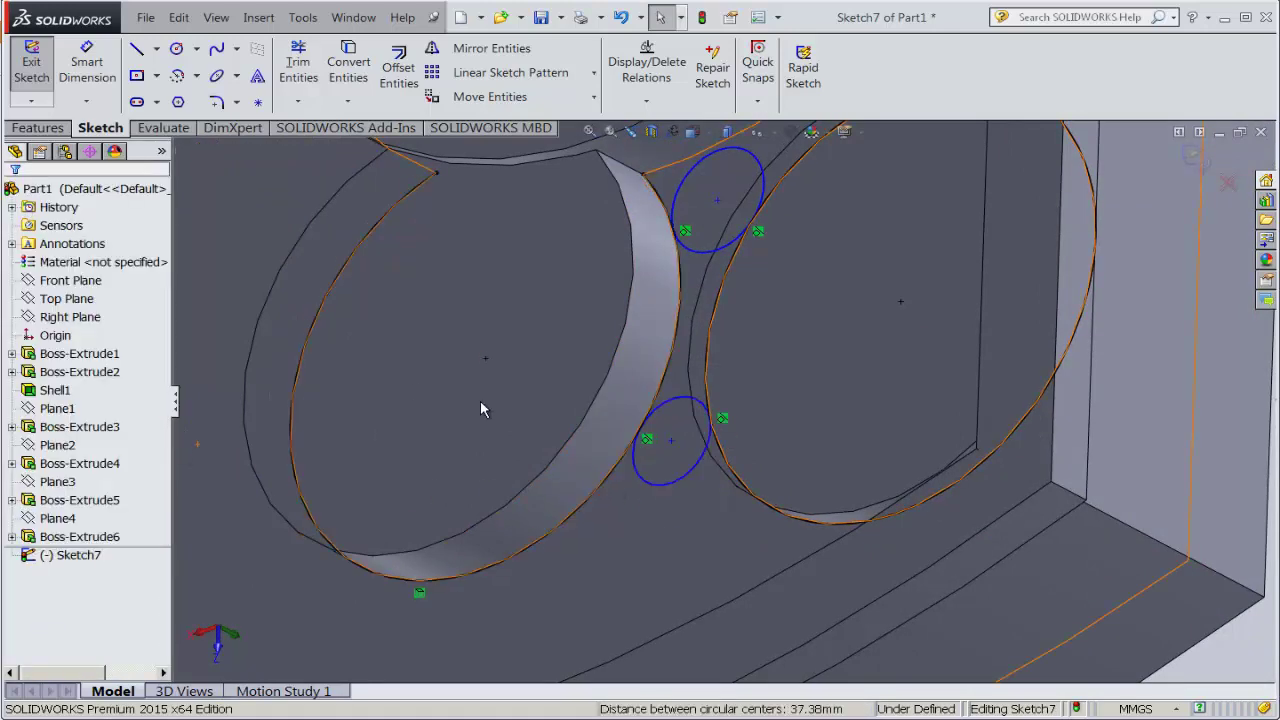
pyautogui.scroll(3, 539, 416)
pyautogui.scroll(3, 540, 418)
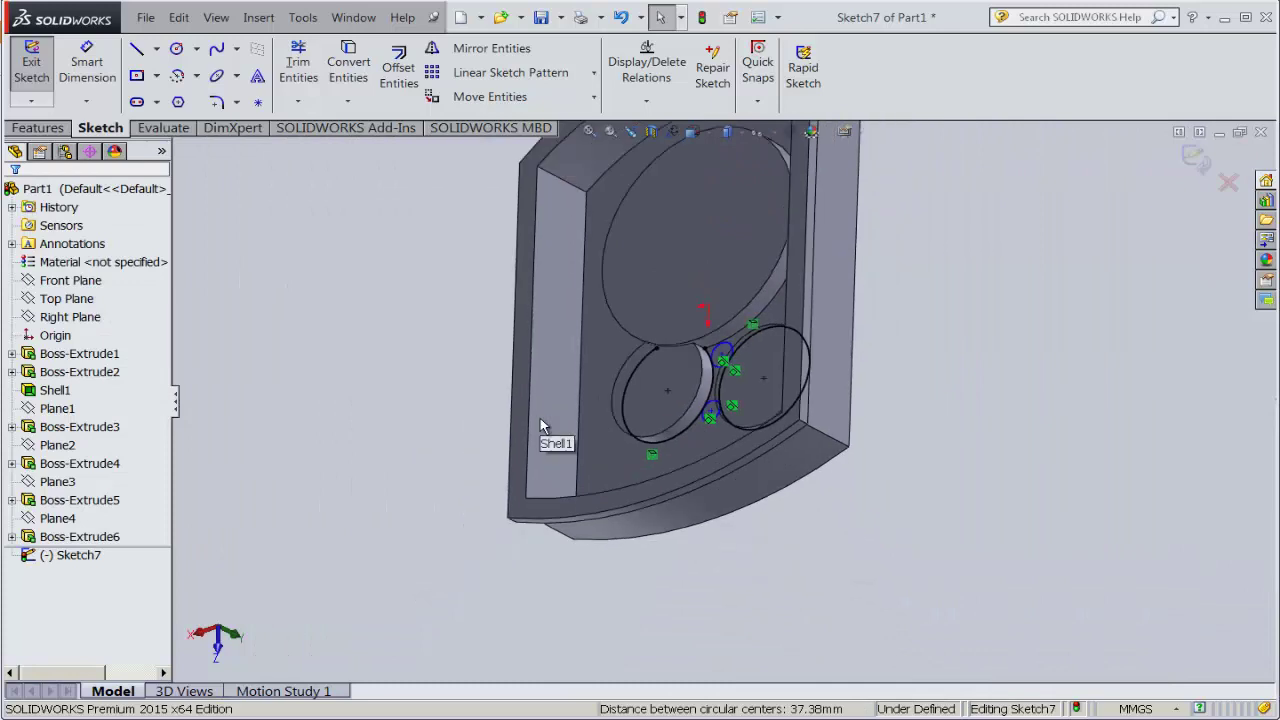
pyautogui.click(692, 131)
pyautogui.click(807, 232)
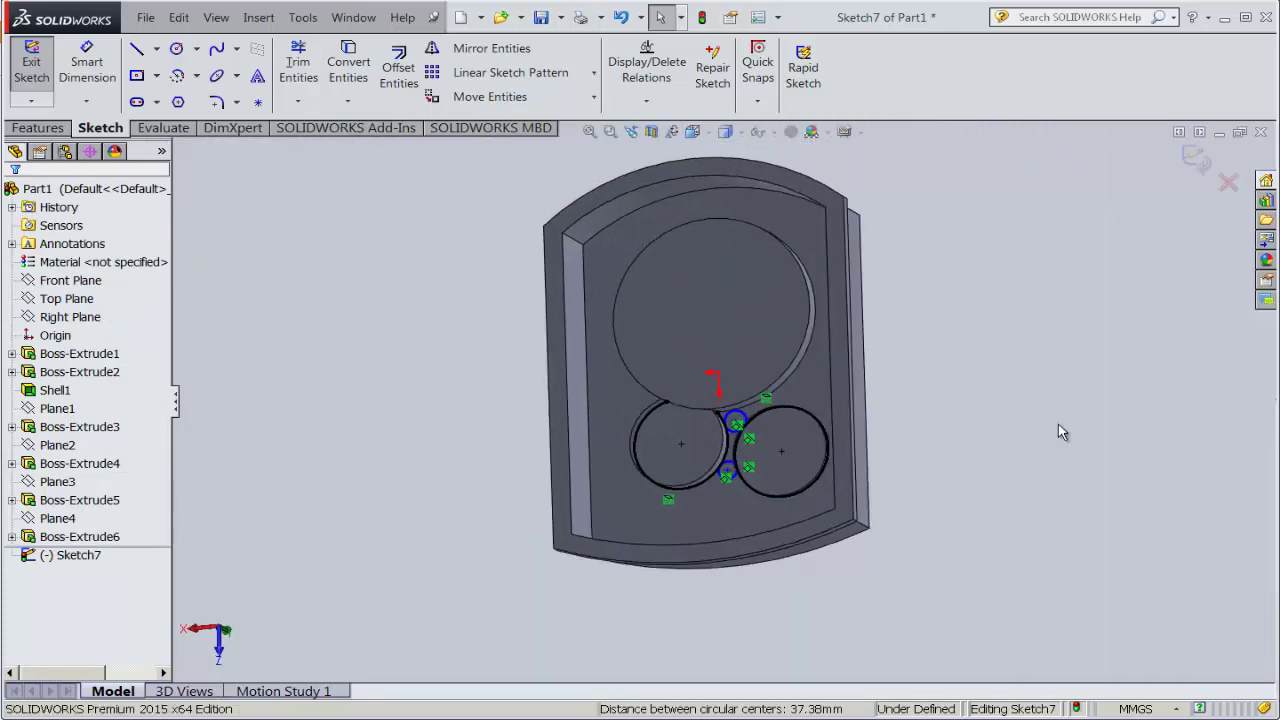
pyautogui.scroll(-2, 777, 480)
# - Dimension the upper small circle at Ø8 mm, checking the size against the PDF drawing
pyautogui.scroll(-1, 775, 480)
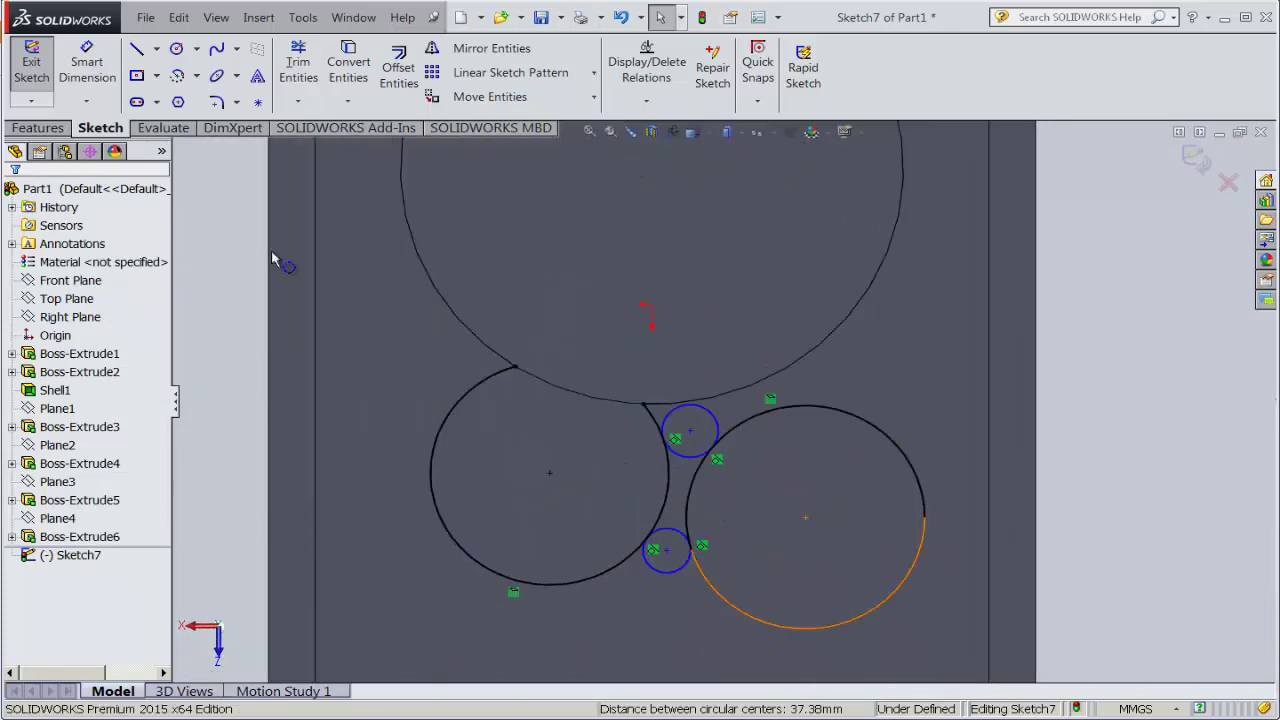
pyautogui.press('d')
pyautogui.click(716, 420)
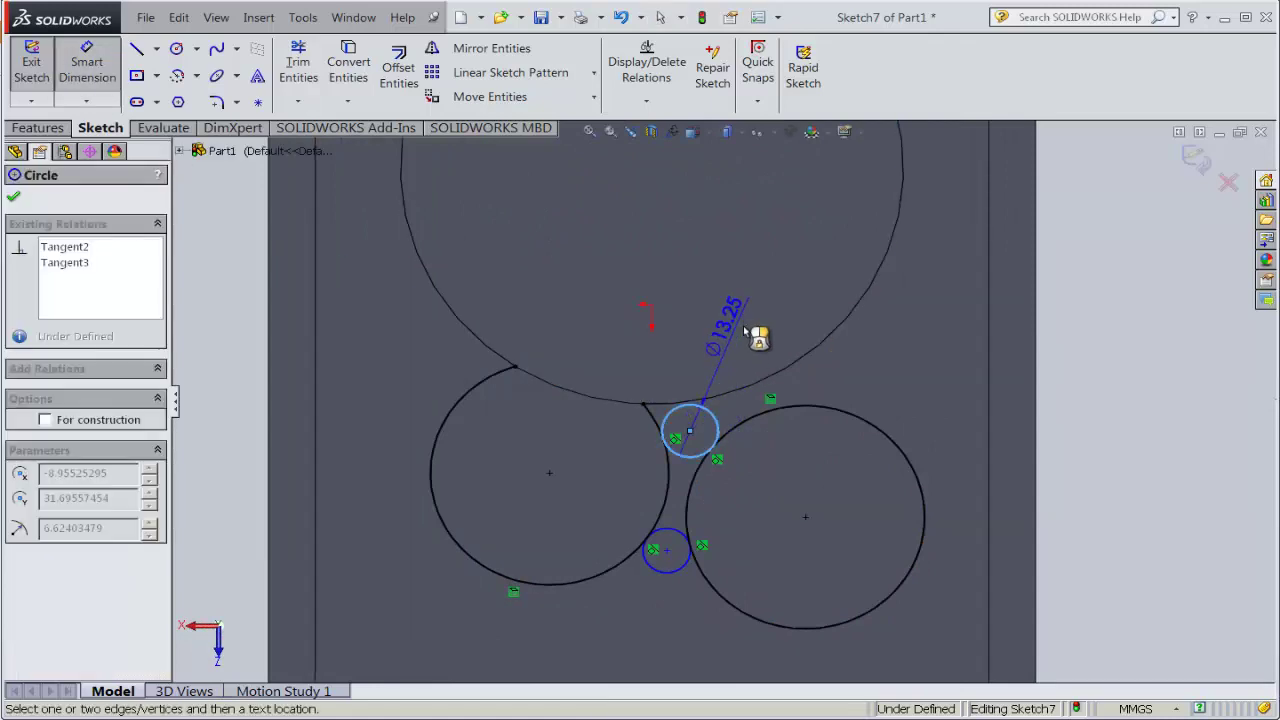
pyautogui.click(752, 335)
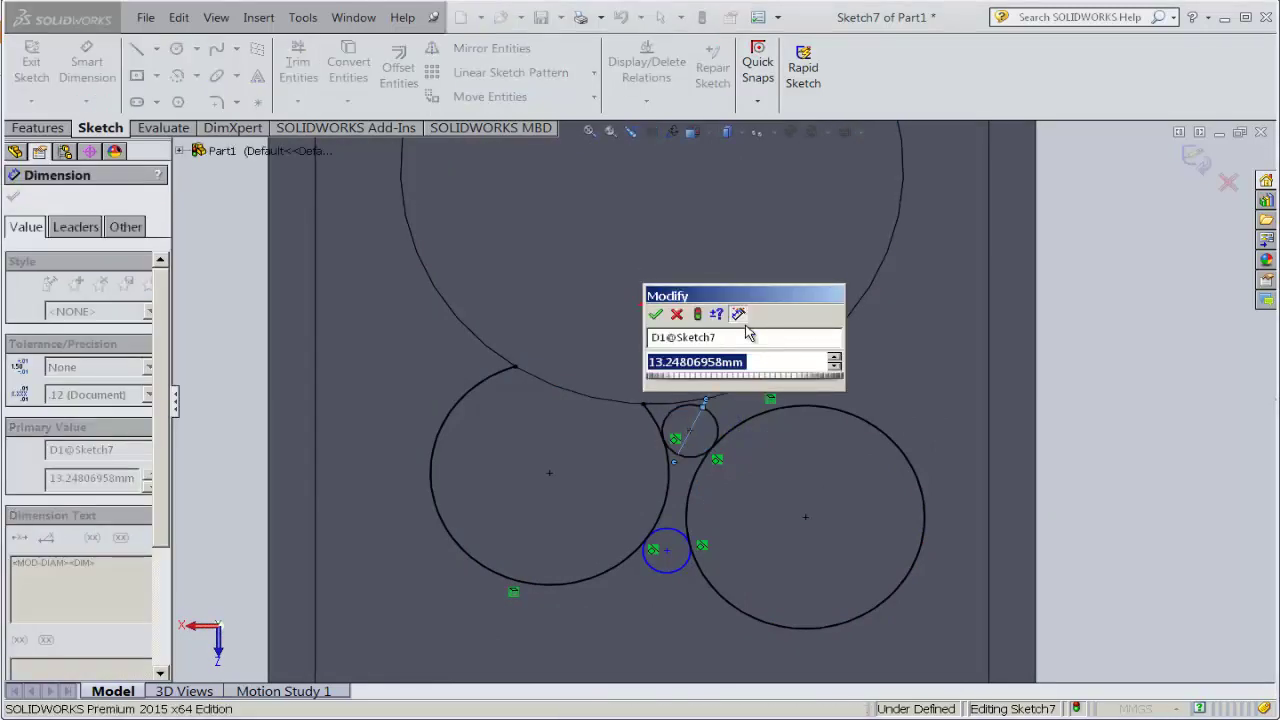
pyautogui.write('7')
pyautogui.press('BackSpace')
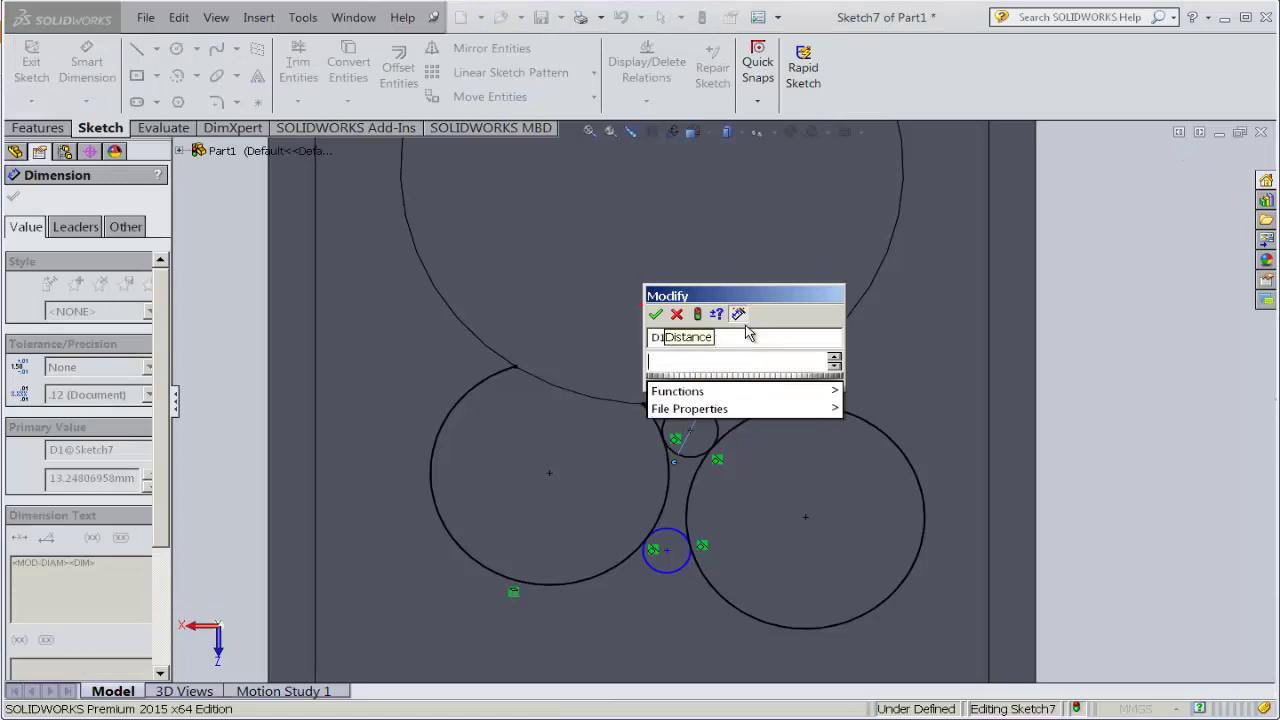
pyautogui.write('8')
pyautogui.click(655, 316)
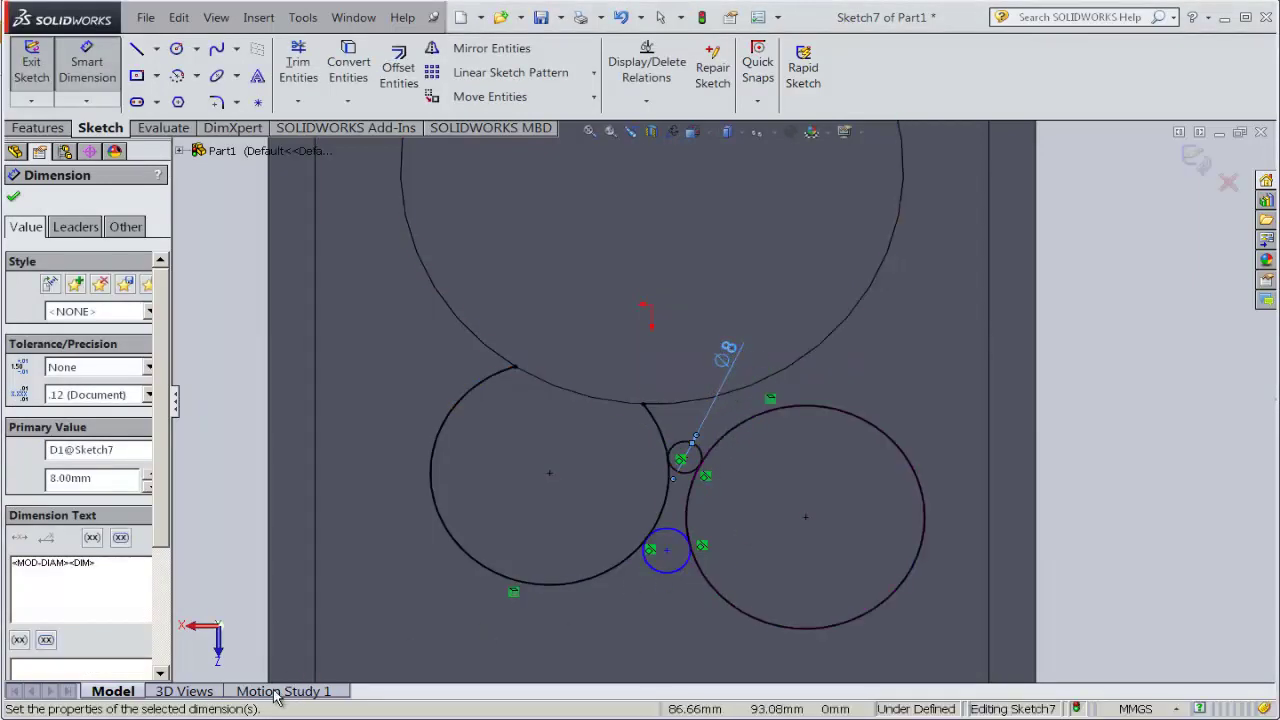
pyautogui.click(305, 716)
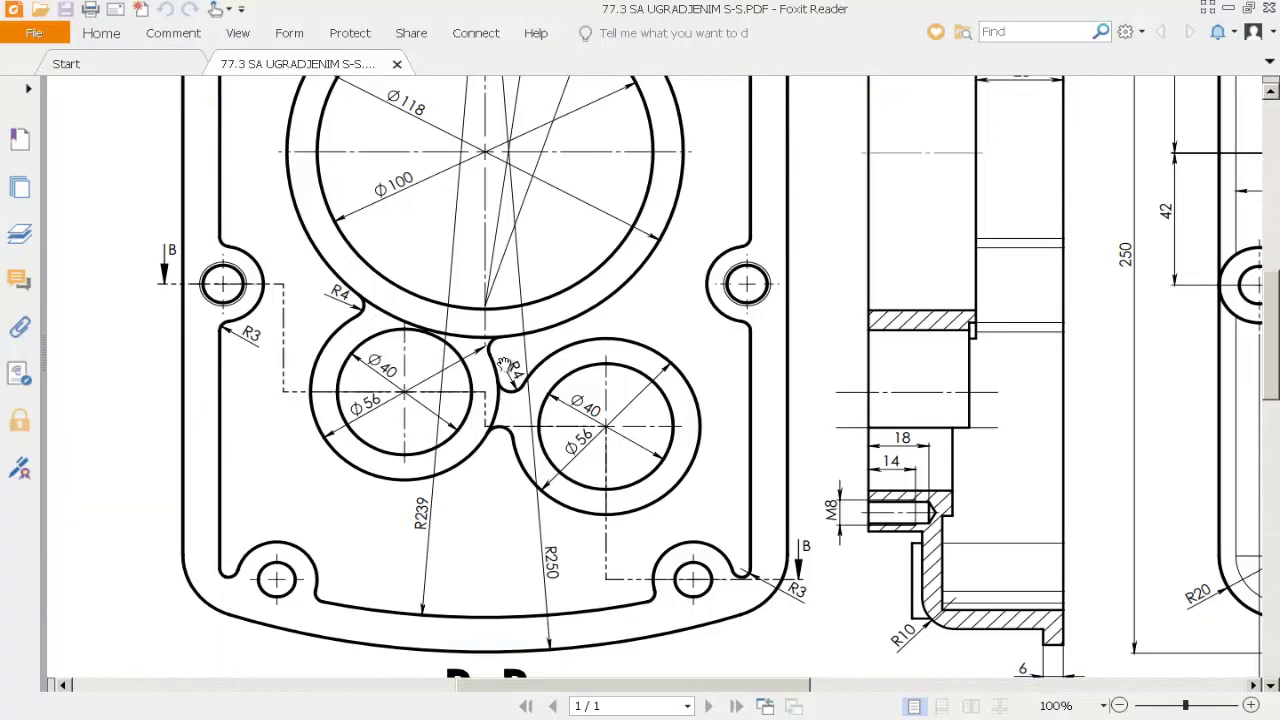
pyautogui.click(420, 716)
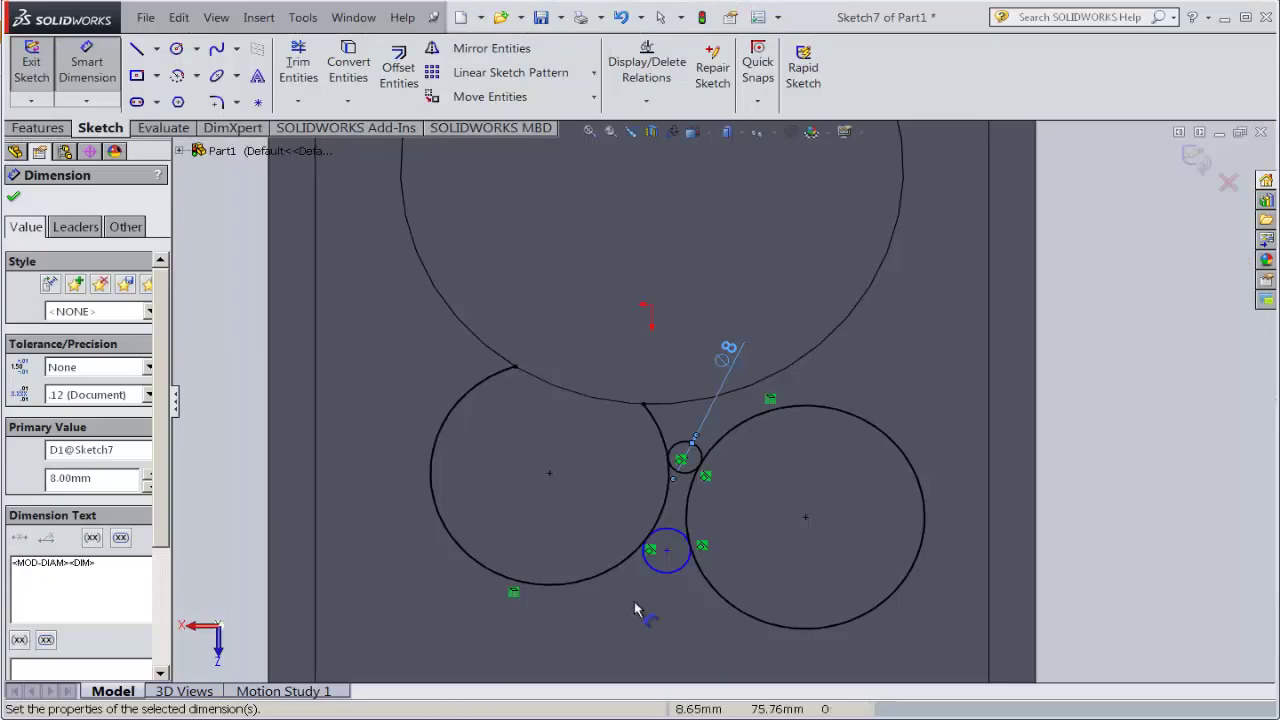
# - Dimension the lower small circle between the lobes at Ø8, fully defining Sketch7
pyautogui.click(658, 574)
pyautogui.click(567, 620)
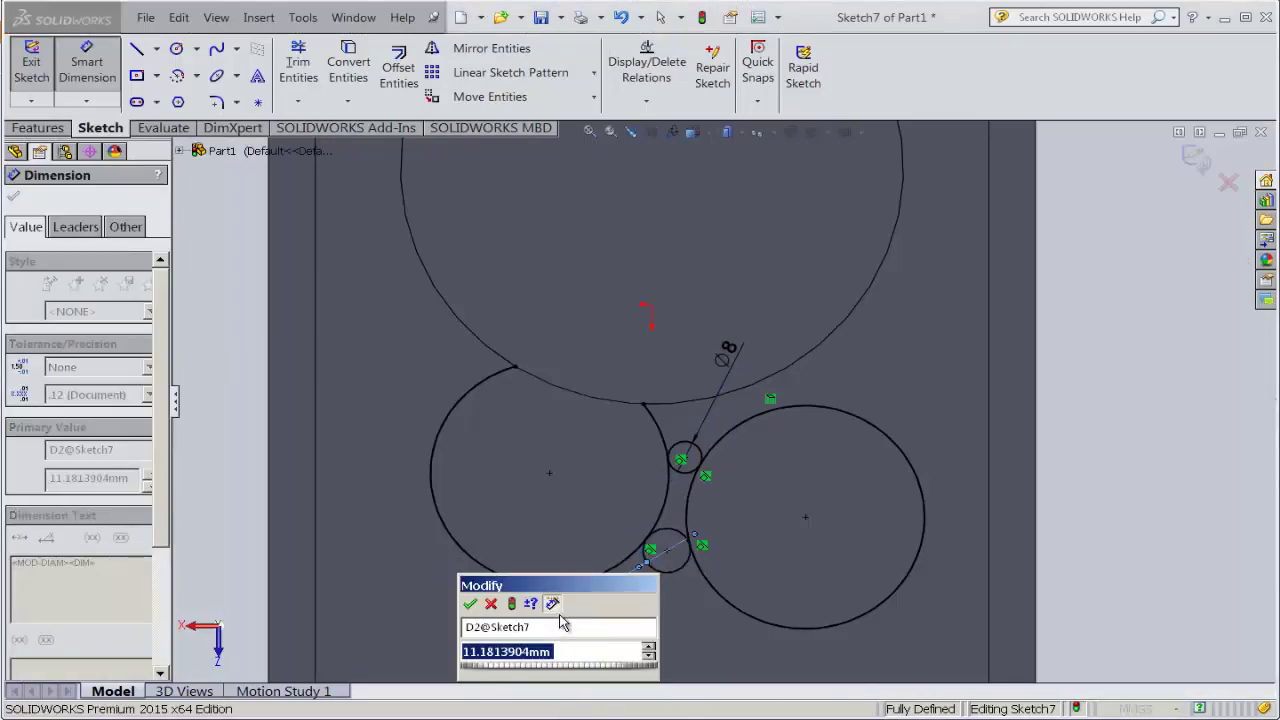
pyautogui.write('8')
pyautogui.press('Return')
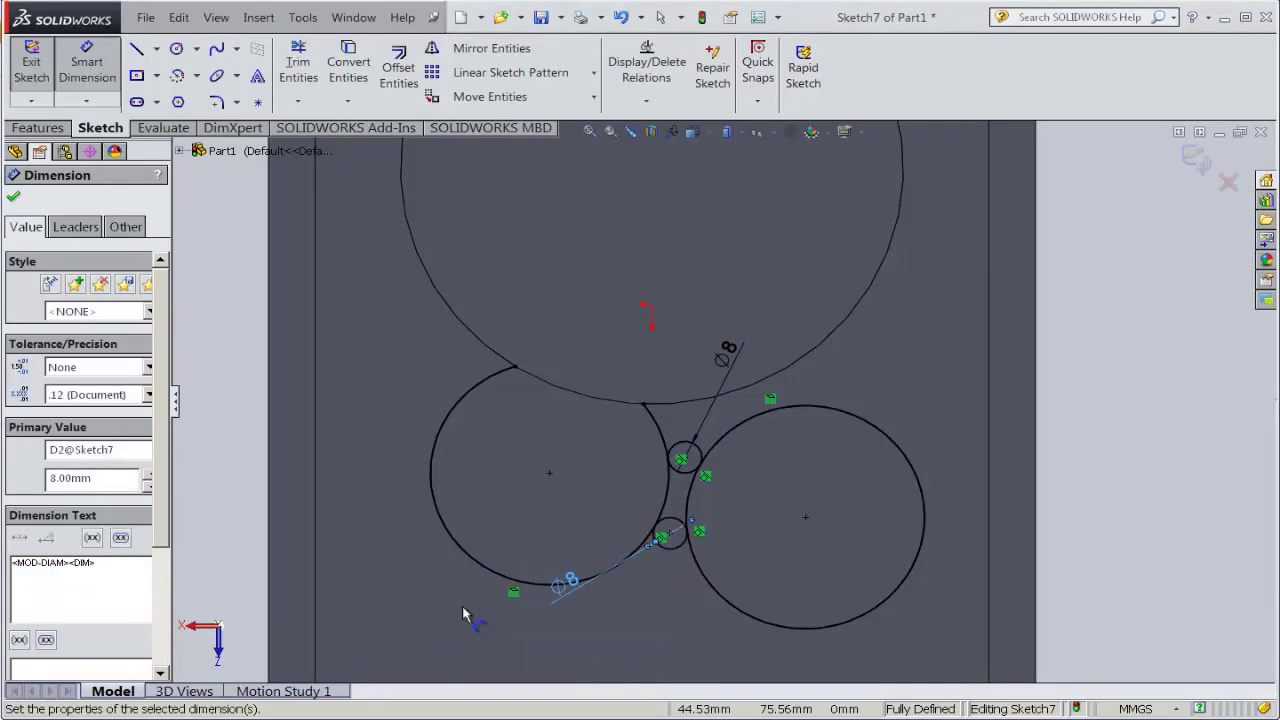
pyautogui.click(14, 200)
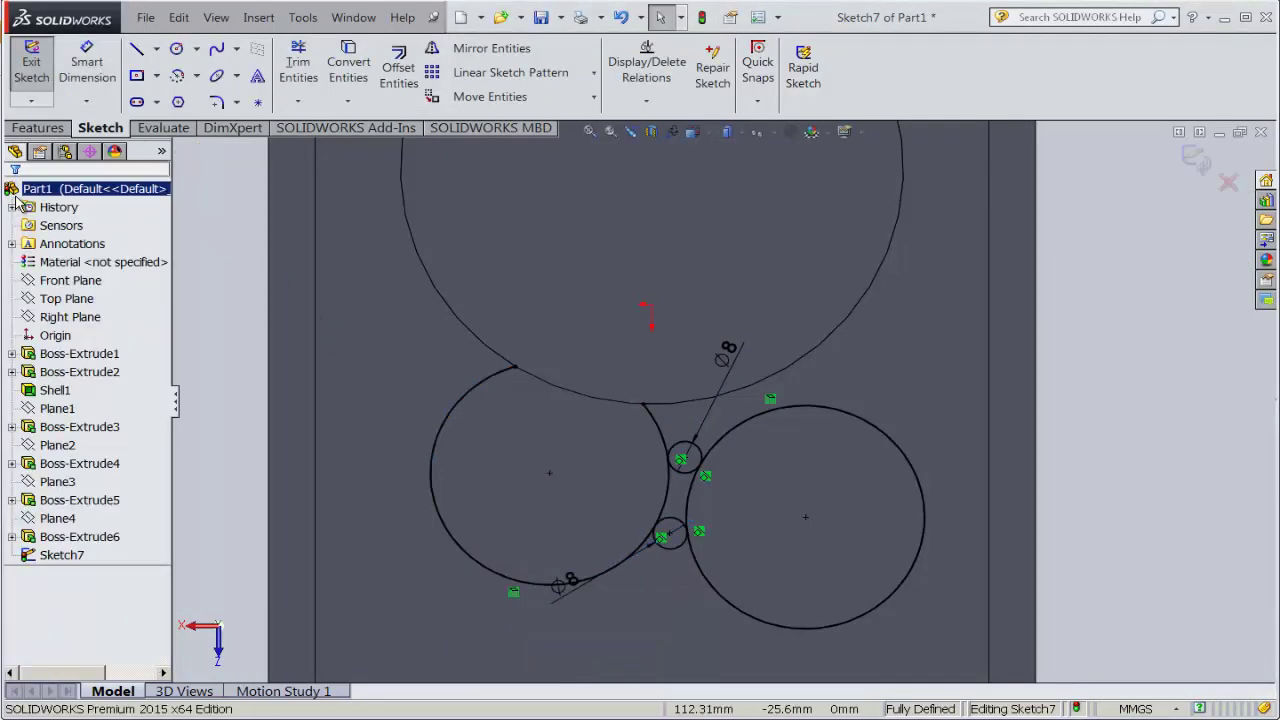
pyautogui.scroll(-2, 740, 545)
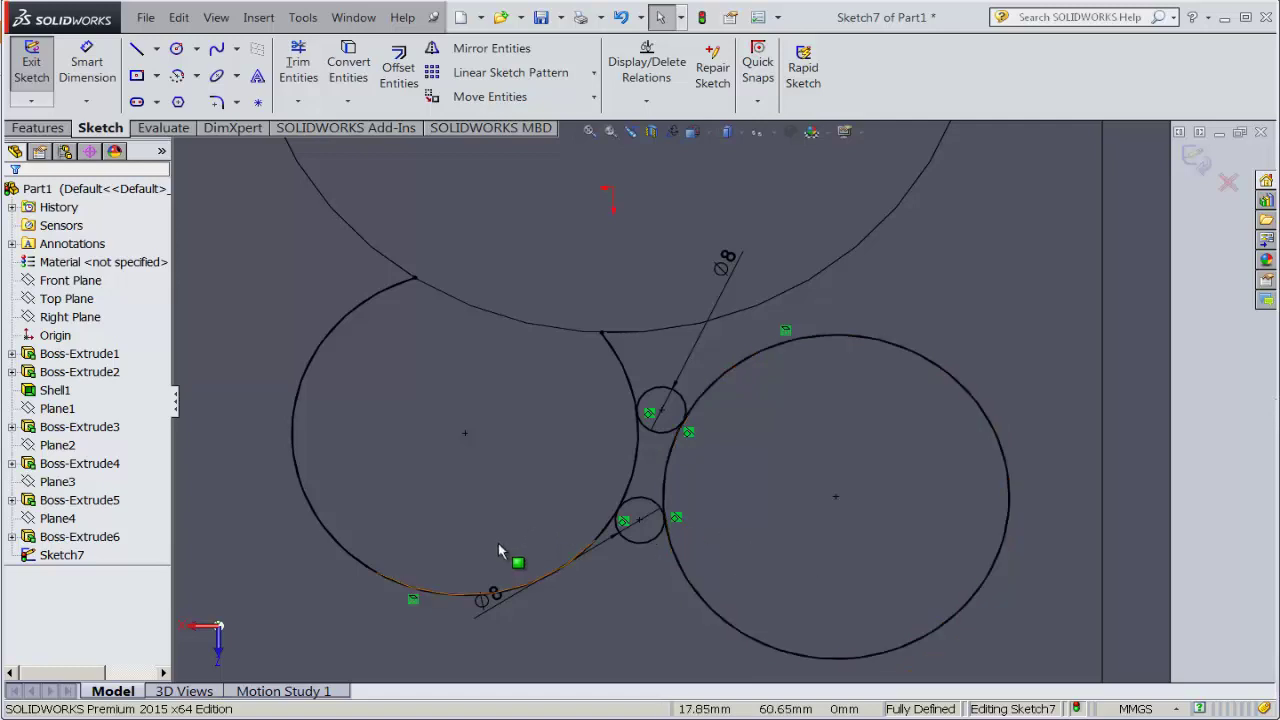
# - Trim the small circles into a closed sliver between the lobes and start a boss extrusion
pyautogui.click(295, 91)
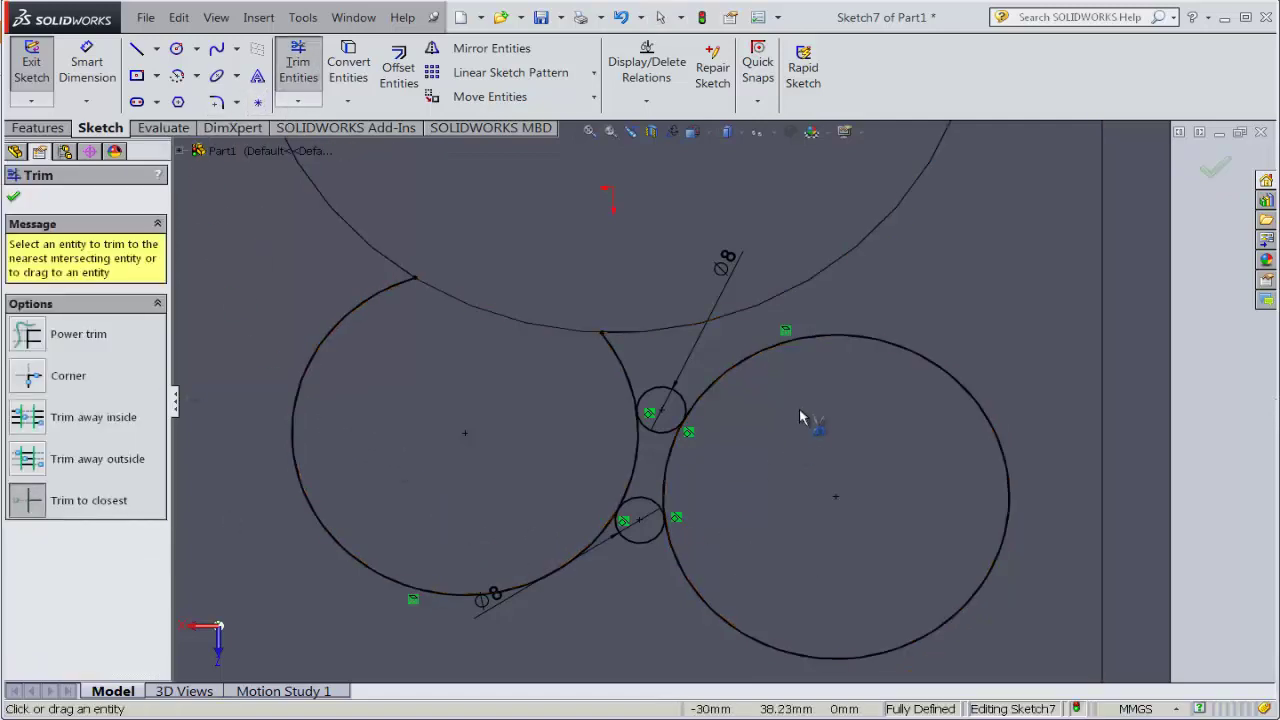
pyautogui.click(625, 375)
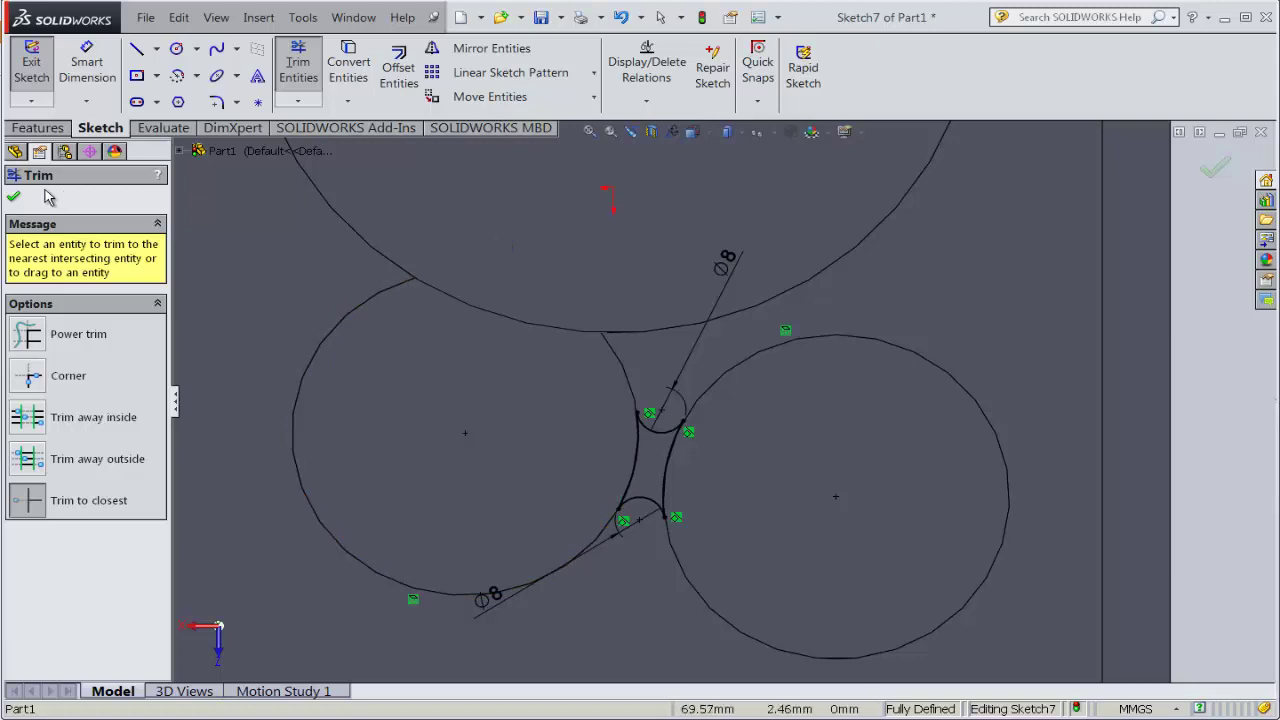
pyautogui.click(48, 130)
pyautogui.click(40, 65)
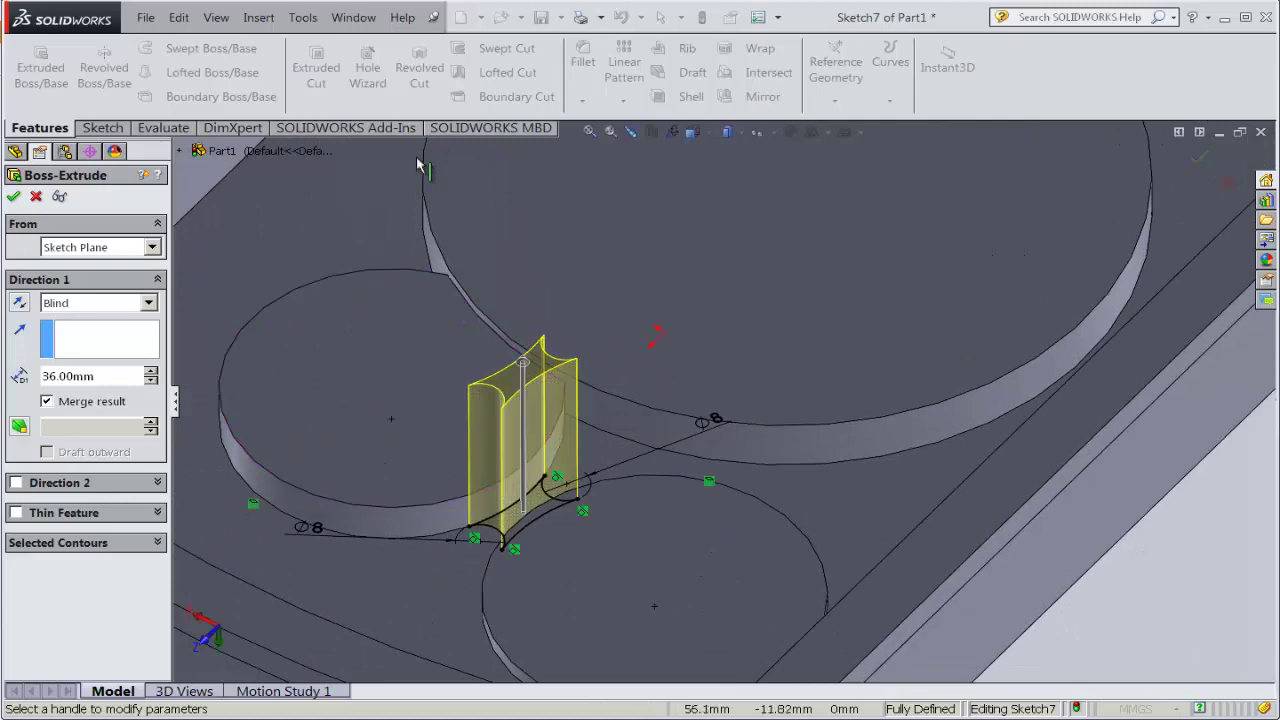
# - Extrude the trimmed sliver Up To Surface at the lobe's top face as Boss-Extrude7
pyautogui.click(147, 303)
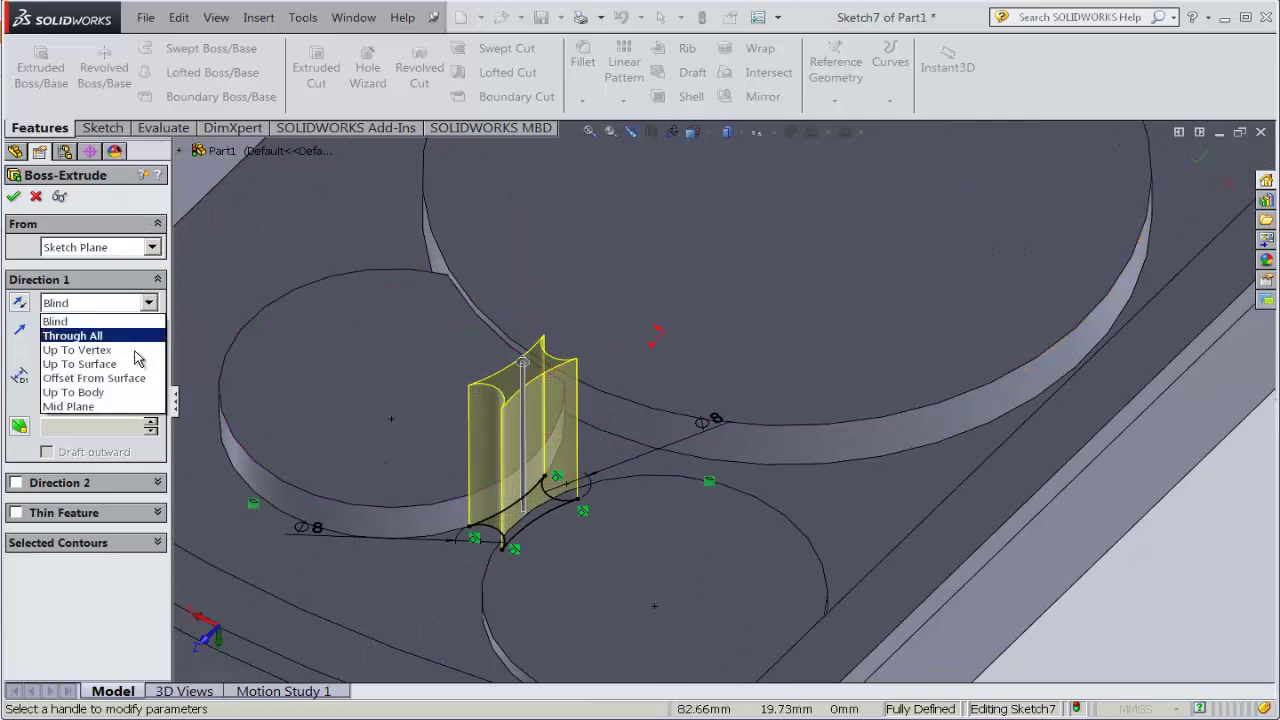
pyautogui.click(135, 352)
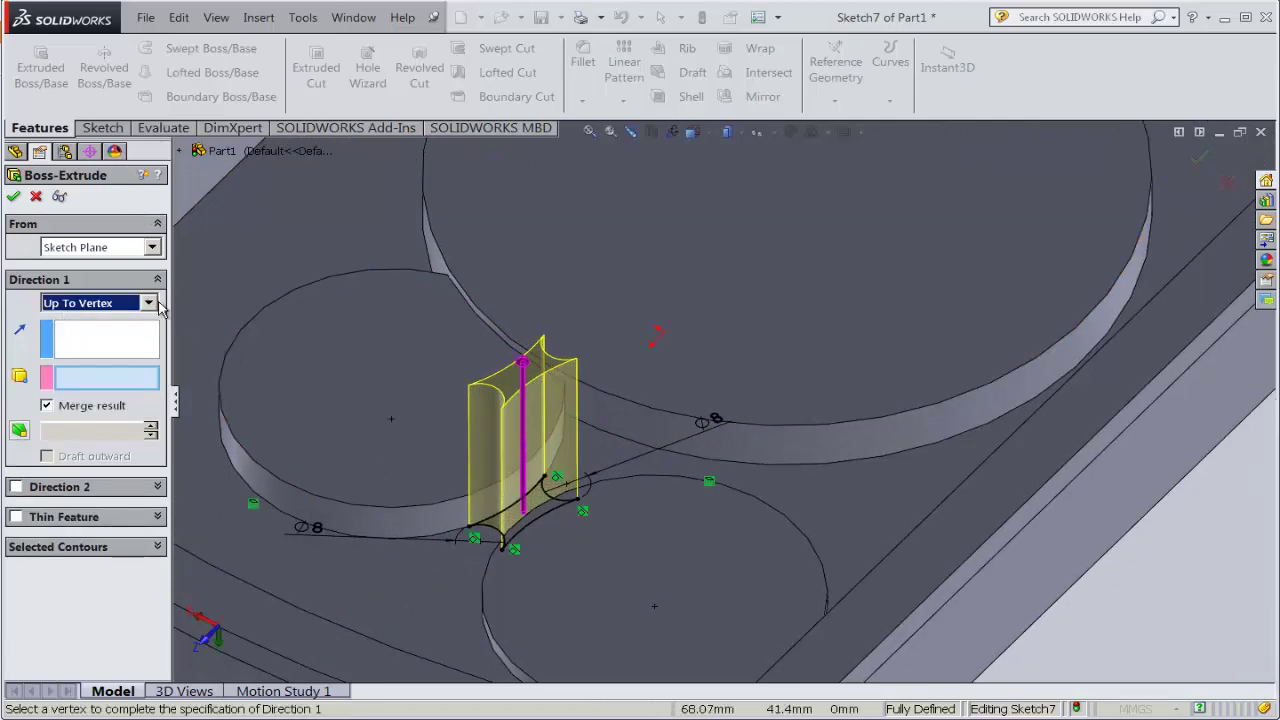
pyautogui.click(147, 303)
pyautogui.click(80, 367)
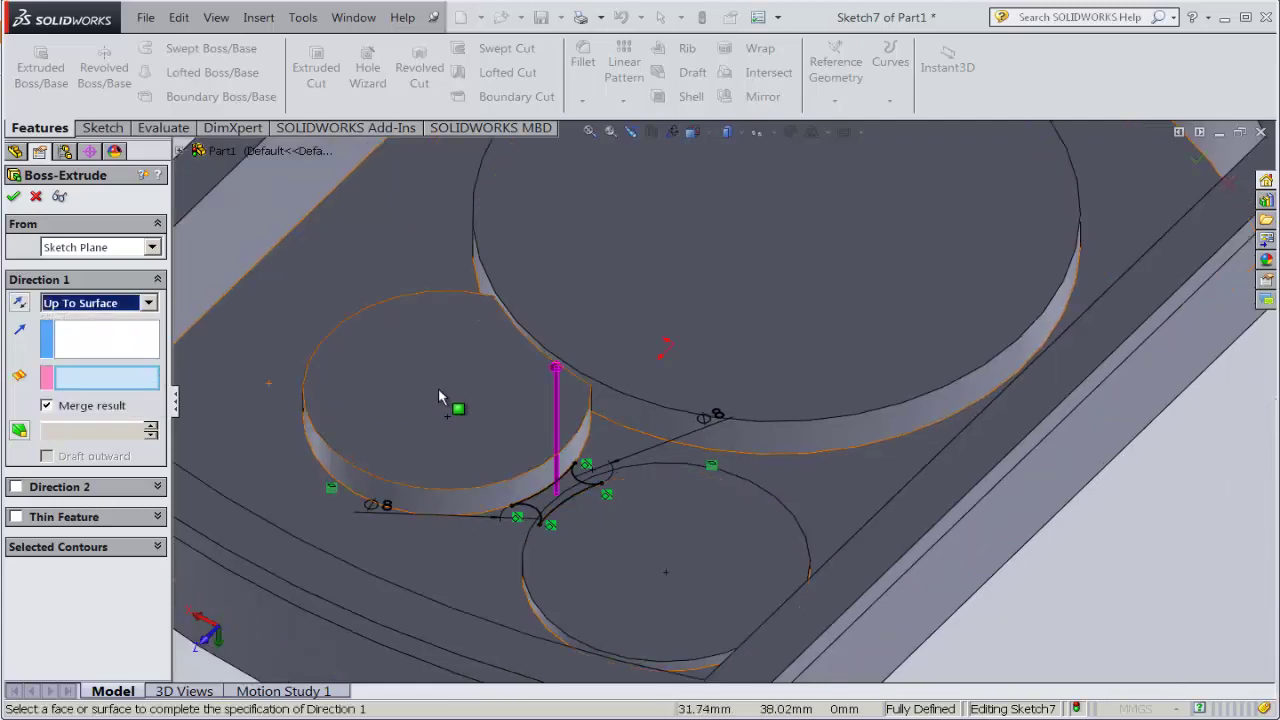
pyautogui.moveTo(443, 400); pyautogui.dragTo(586, 508, button='middle')
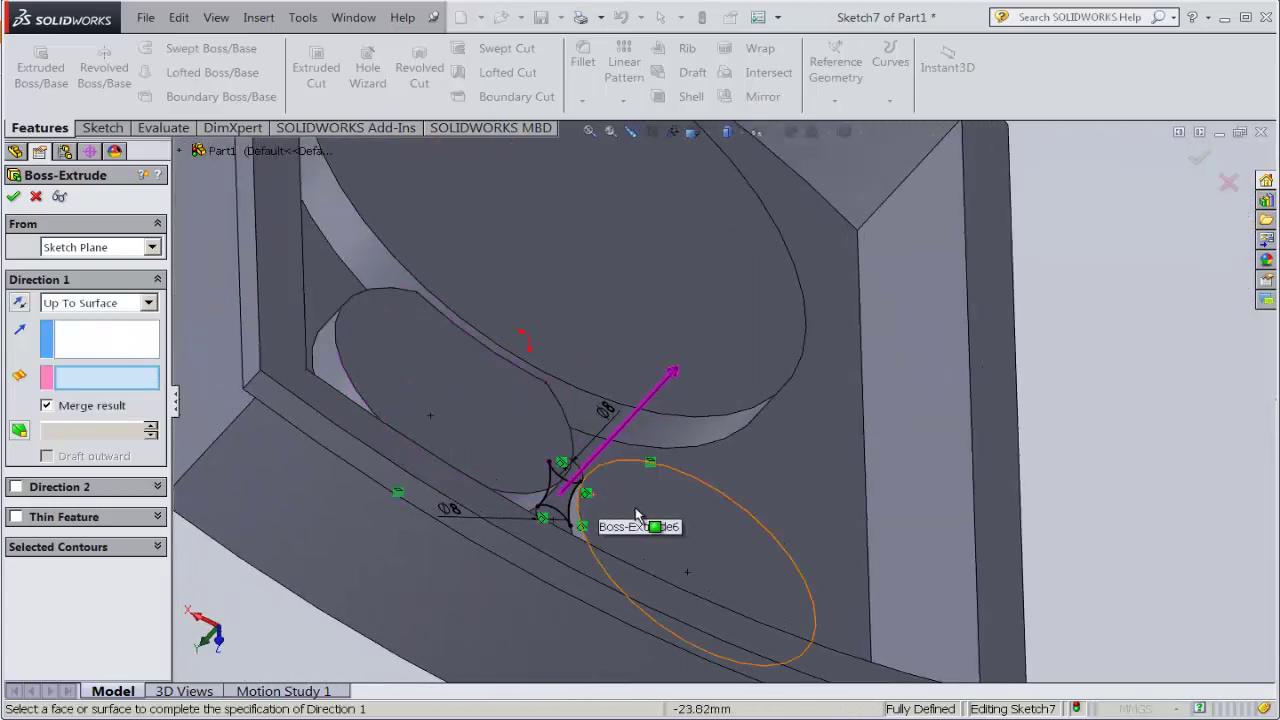
pyautogui.click(636, 512)
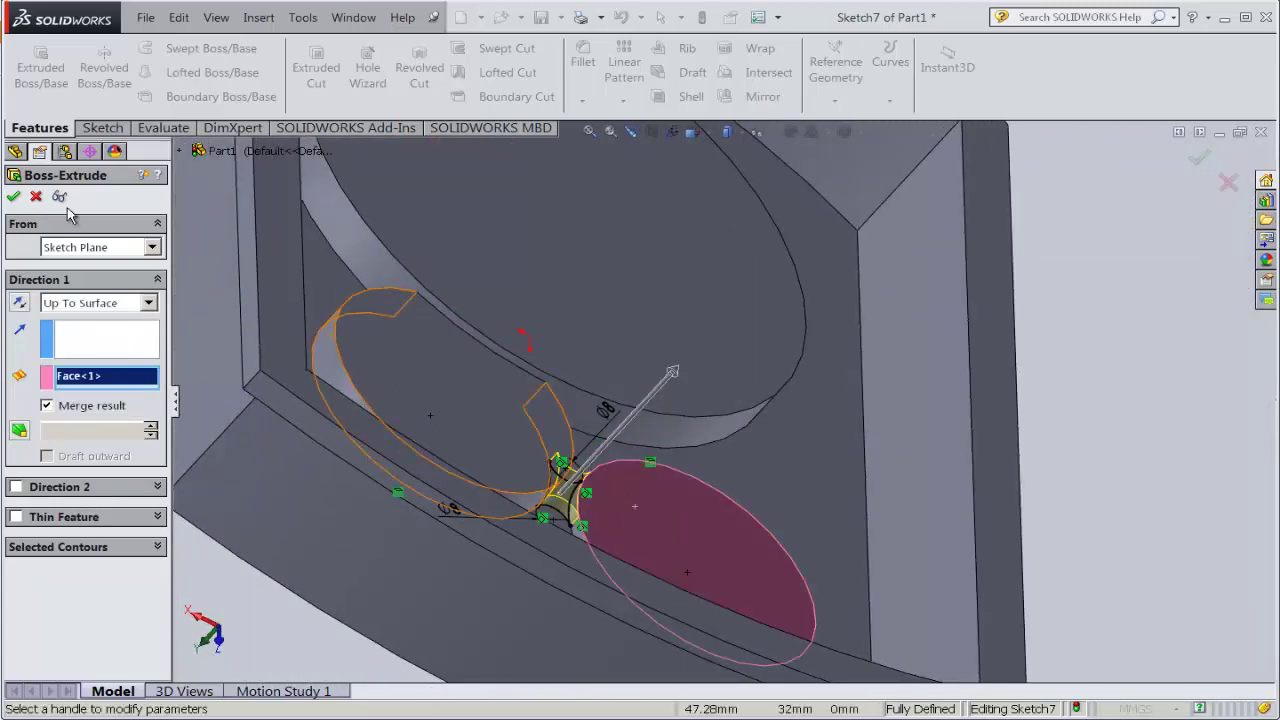
pyautogui.click(13, 197)
# - Deselect the extrusion, orbit the part, and set the Front view
pyautogui.scroll(-2, 853, 445)
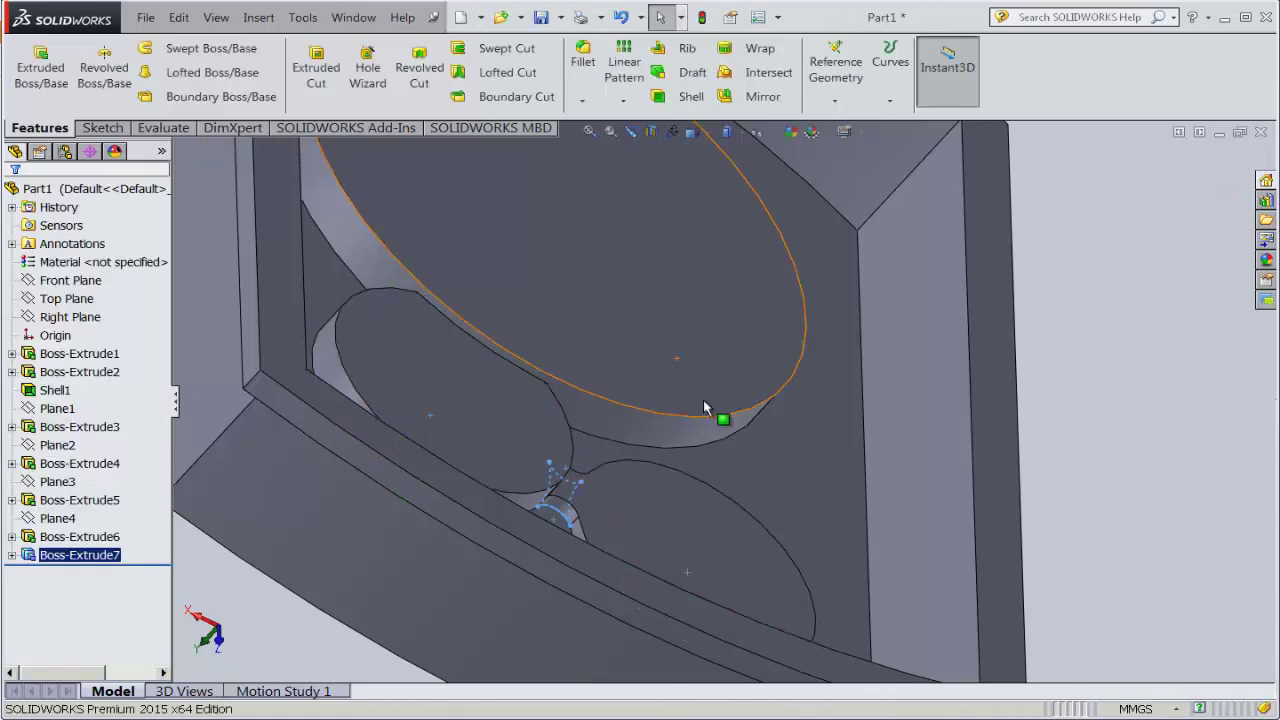
pyautogui.scroll(-3, 853, 445)
pyautogui.click(1000, 414)
pyautogui.moveTo(857, 343)
pyautogui.mouseDown(button='middle')
pyautogui.moveTo(786, 409)
pyautogui.moveTo(745, 395)
pyautogui.moveTo(739, 378)
pyautogui.mouseUp(button='middle')
pyautogui.scroll(-2, 739, 377)
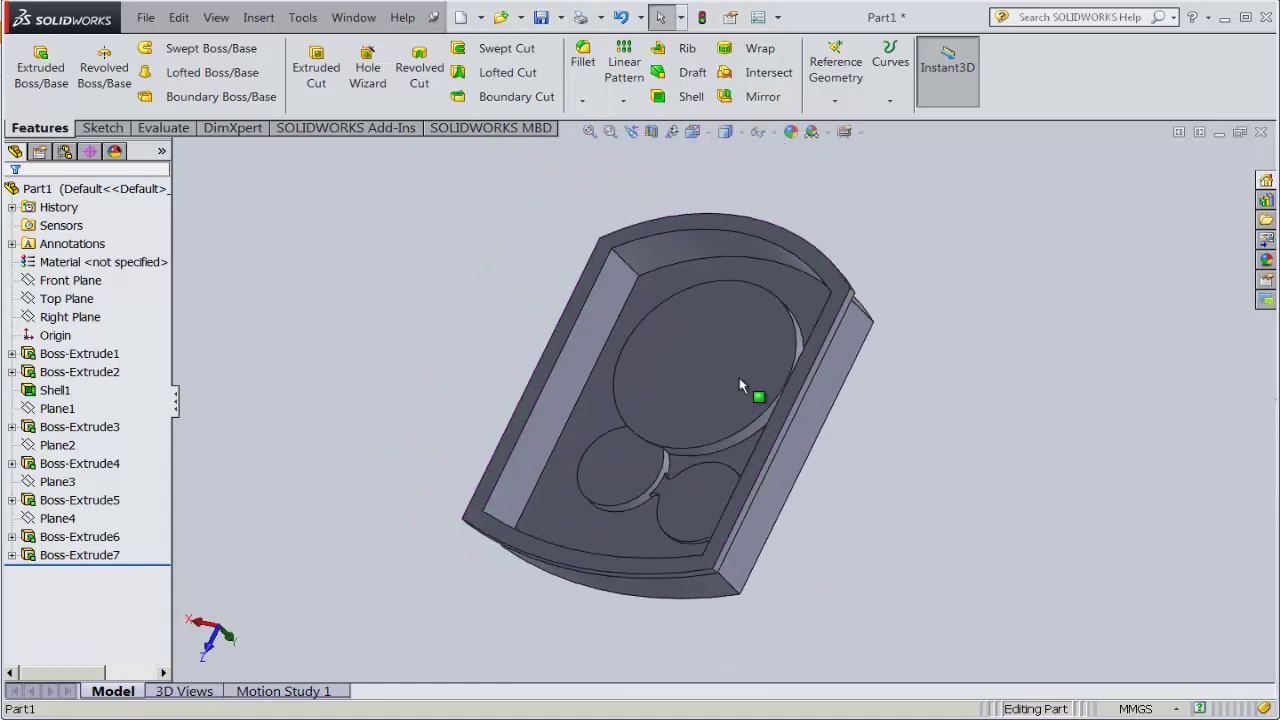
pyautogui.click(693, 131)
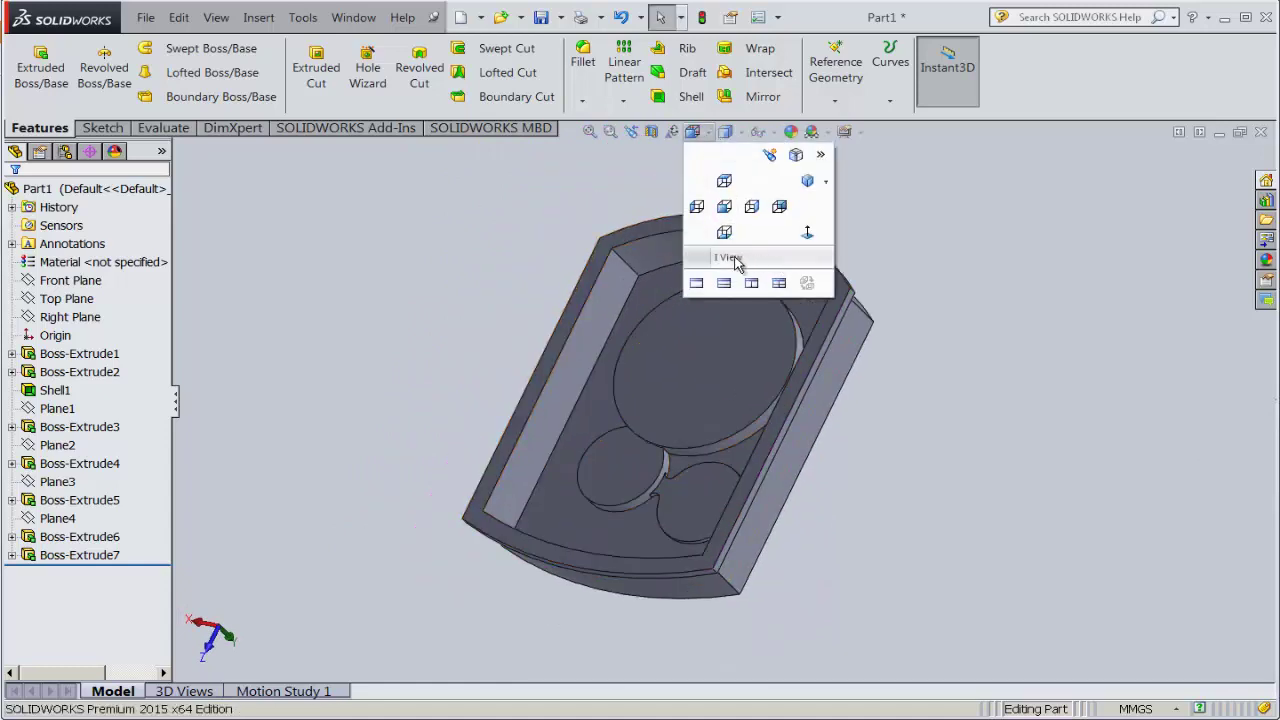
pyautogui.click(720, 206)
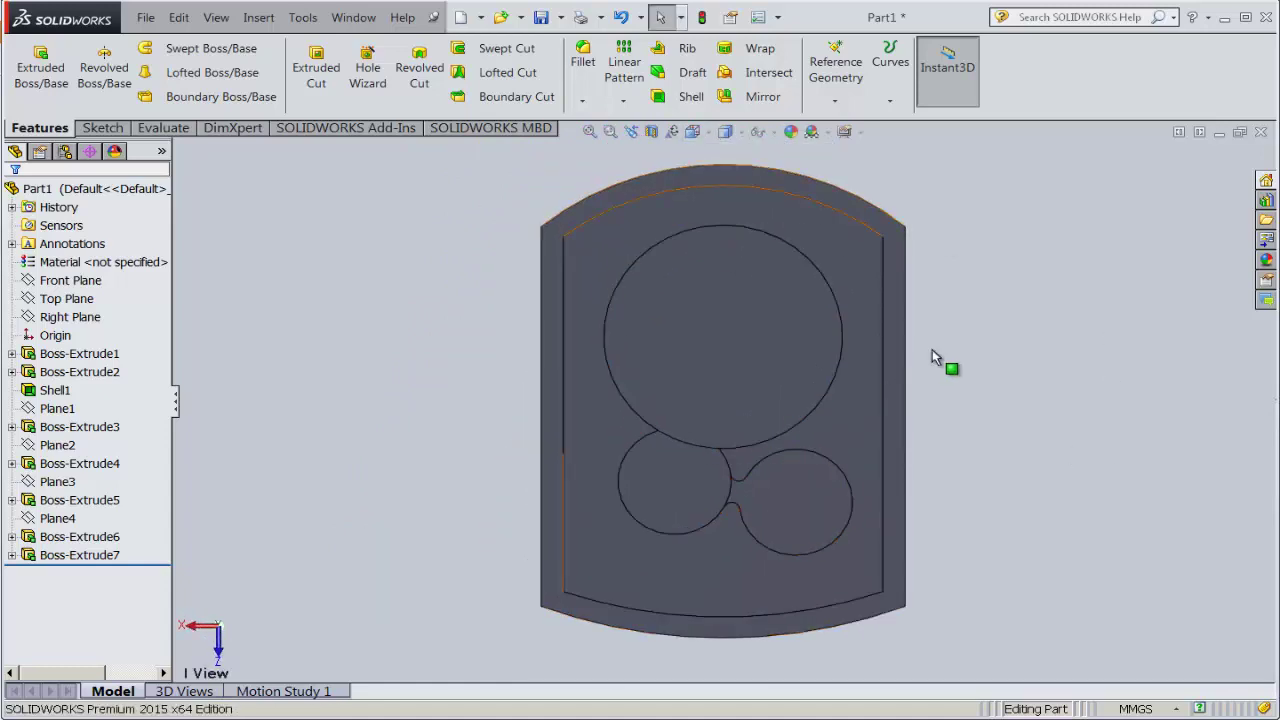
# - Pan the Foxit drawing up to the plan view showing the 158 width and Ø118 bore
pyautogui.hotkey('alt', 'Tab')
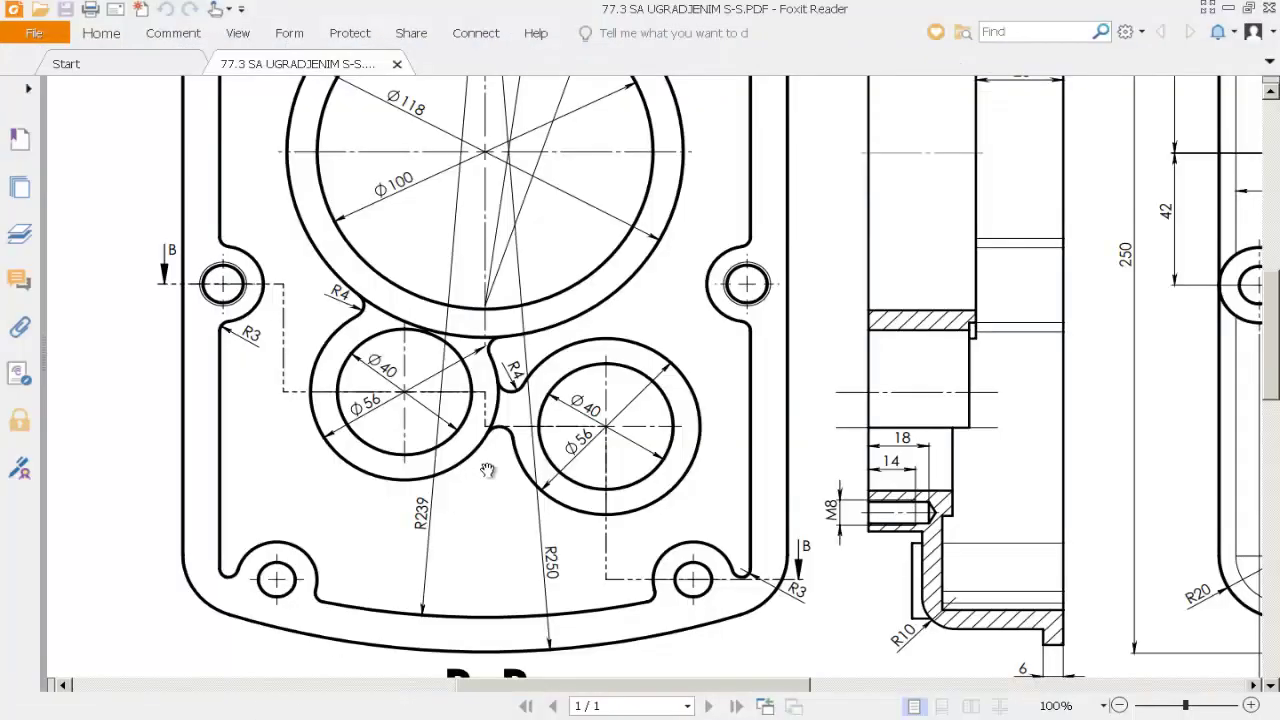
pyautogui.hotkey('alt', 'Tab')
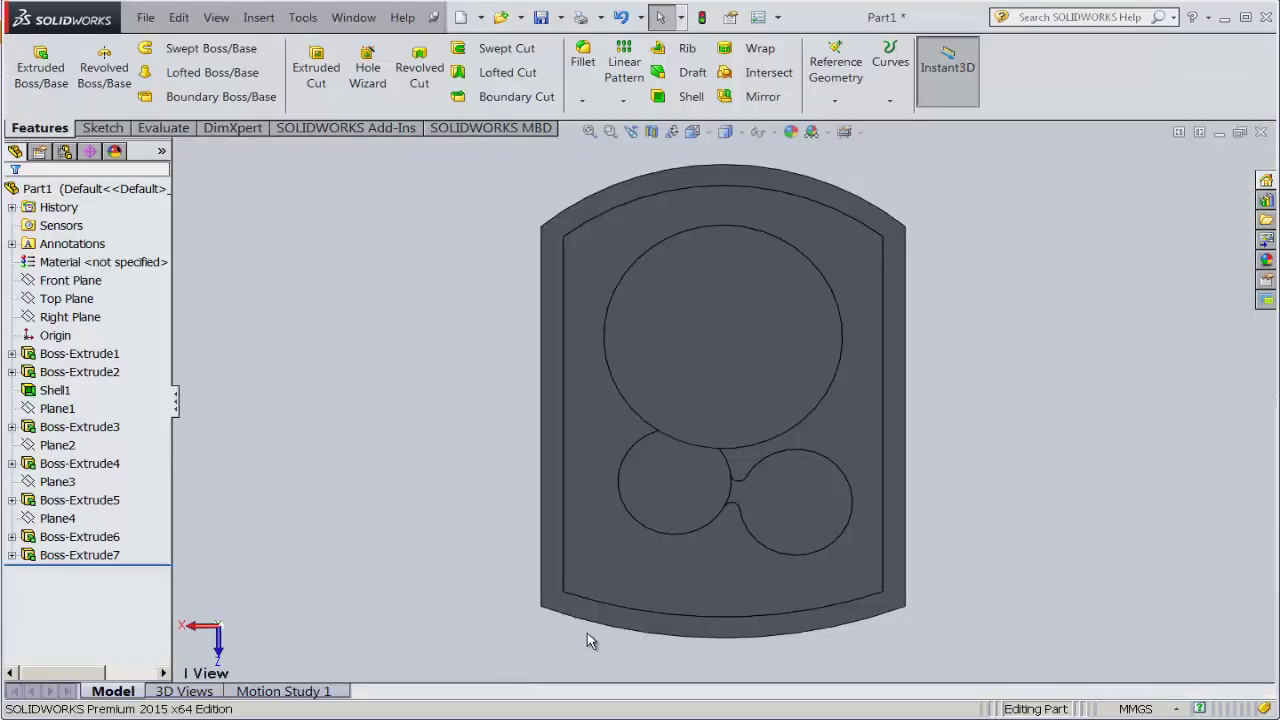
pyautogui.moveTo(939, 440)
pyautogui.mouseDown(button='middle')
pyautogui.moveTo(625, 246)
pyautogui.moveTo(688, 290)
pyautogui.mouseUp(button='middle')
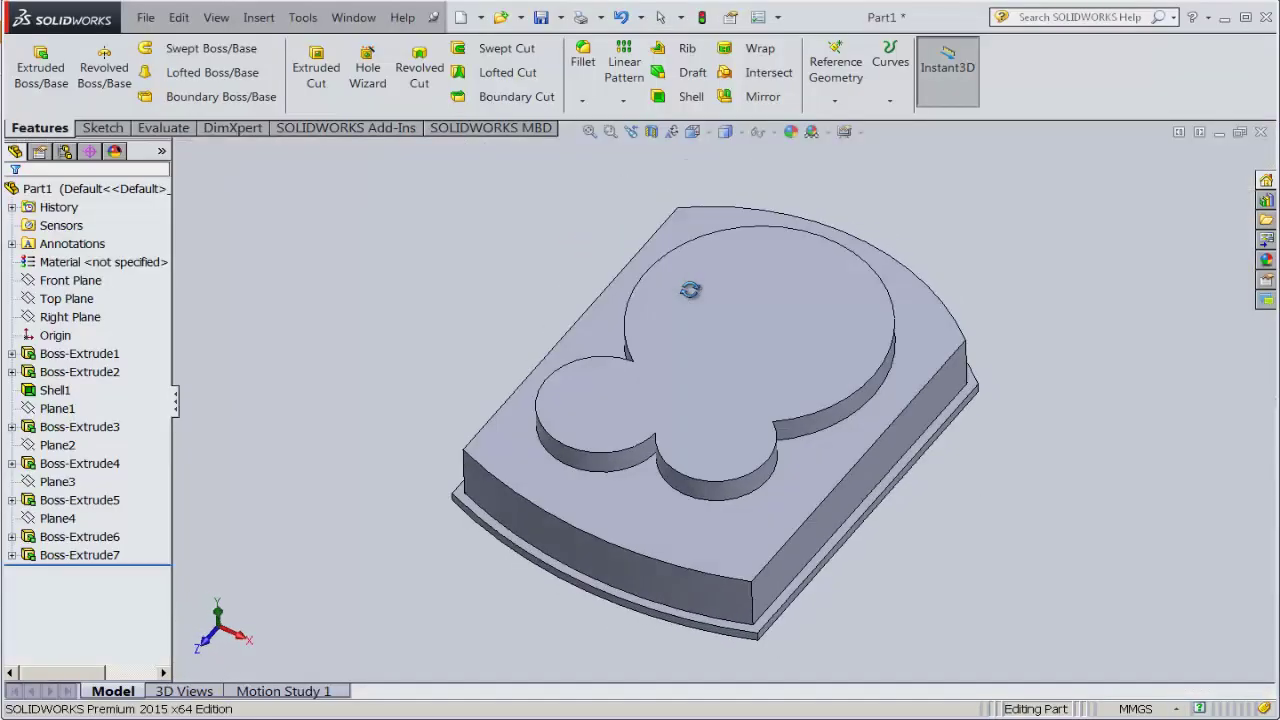
pyautogui.hotkey('alt', 'Tab')
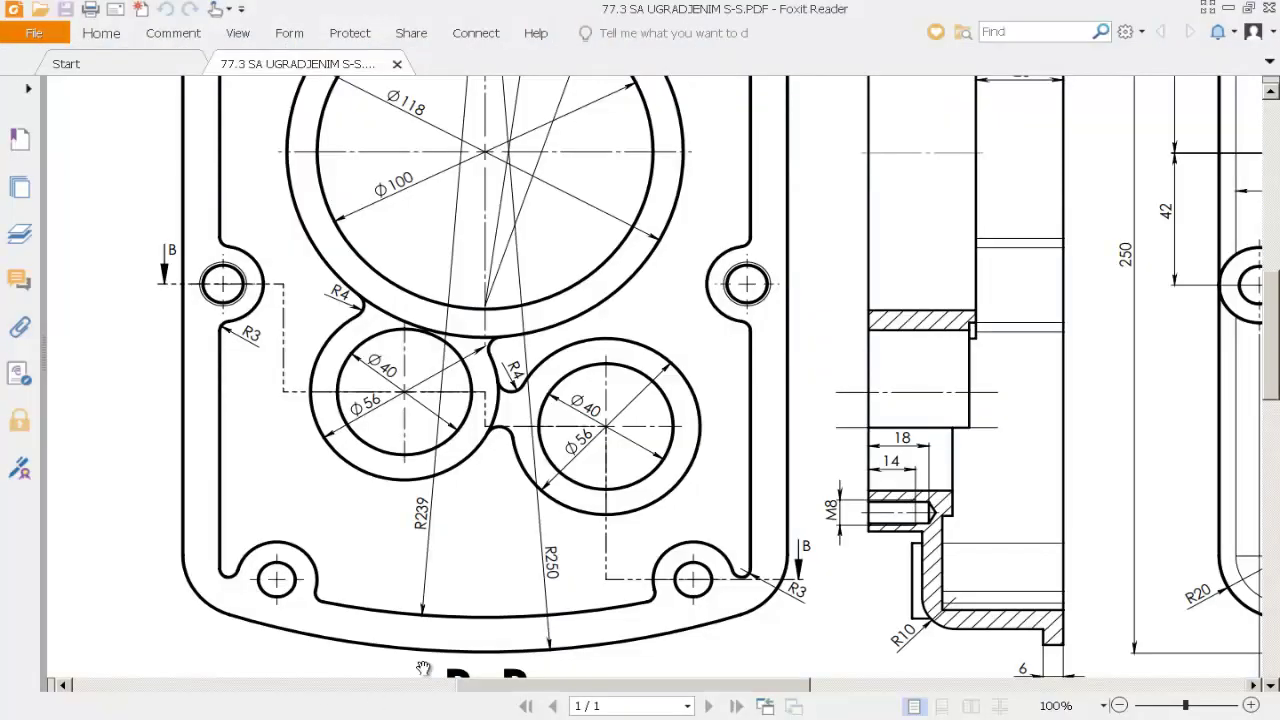
pyautogui.moveTo(698, 240); pyautogui.dragTo(773, 420)
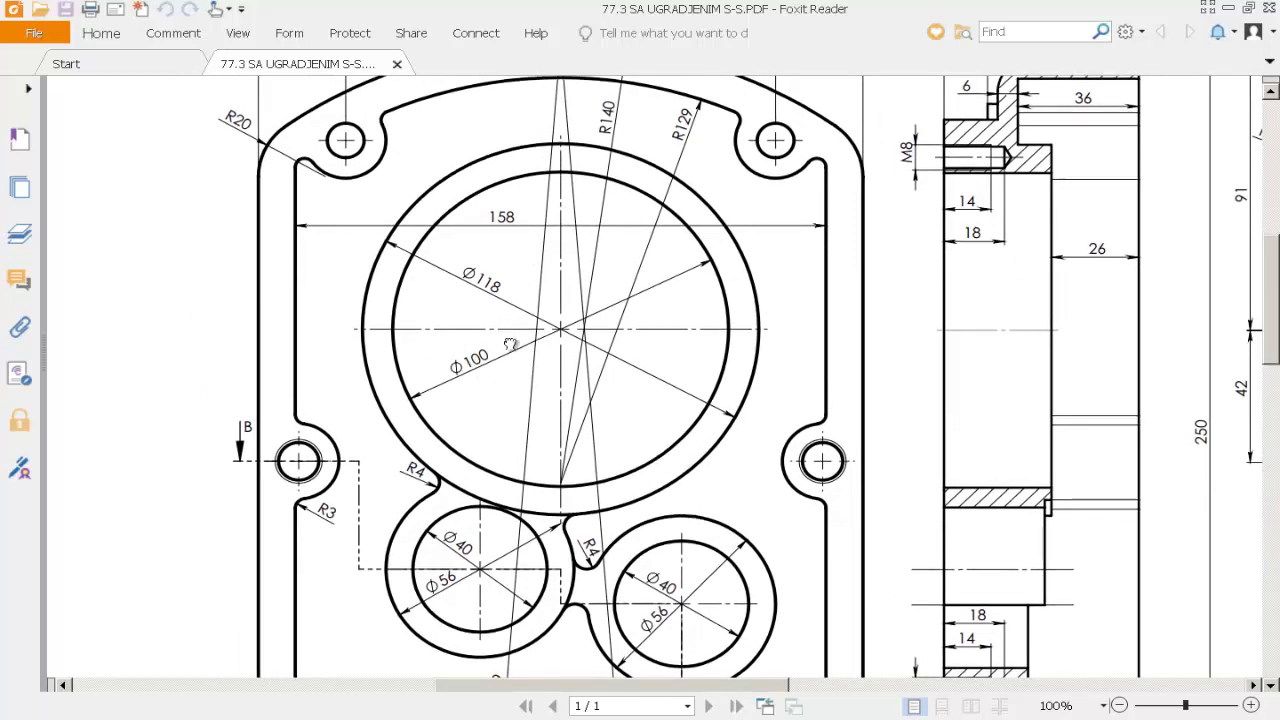
pyautogui.moveTo(458, 372); pyautogui.dragTo(440, 265)
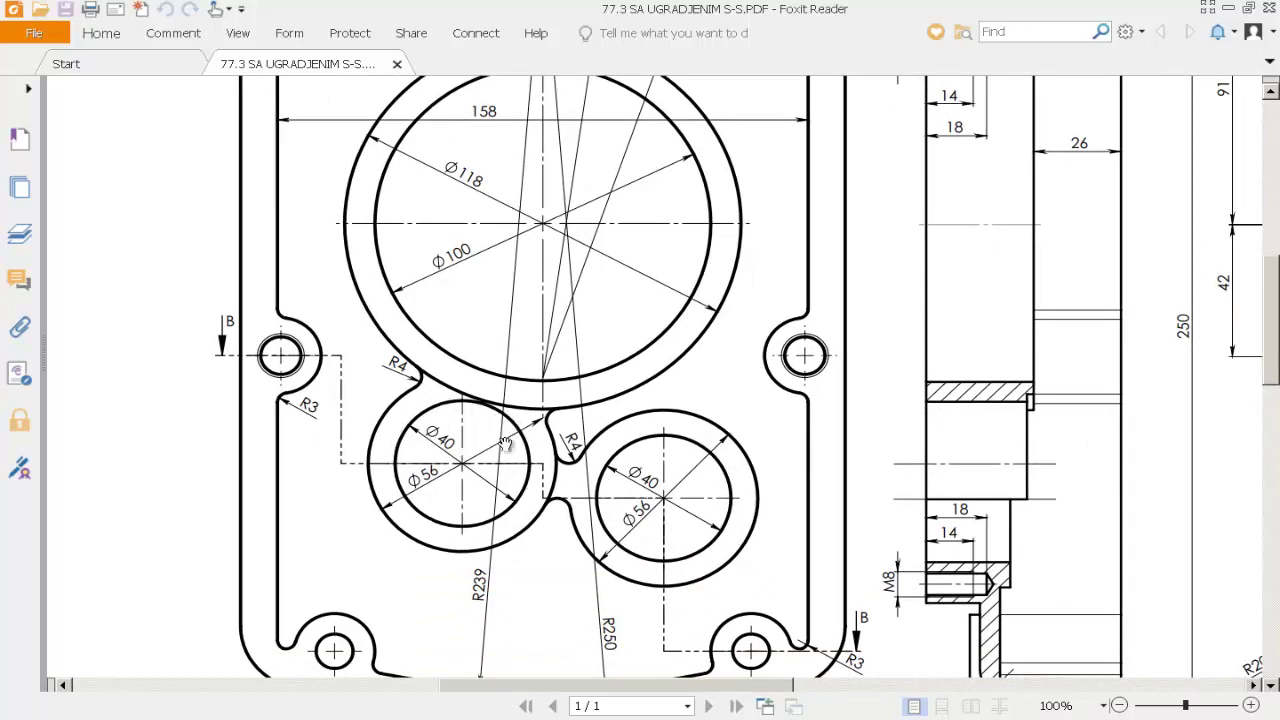
# - Start a sketch on the raised lobe top face and view it from the Top
pyautogui.click(422, 718)
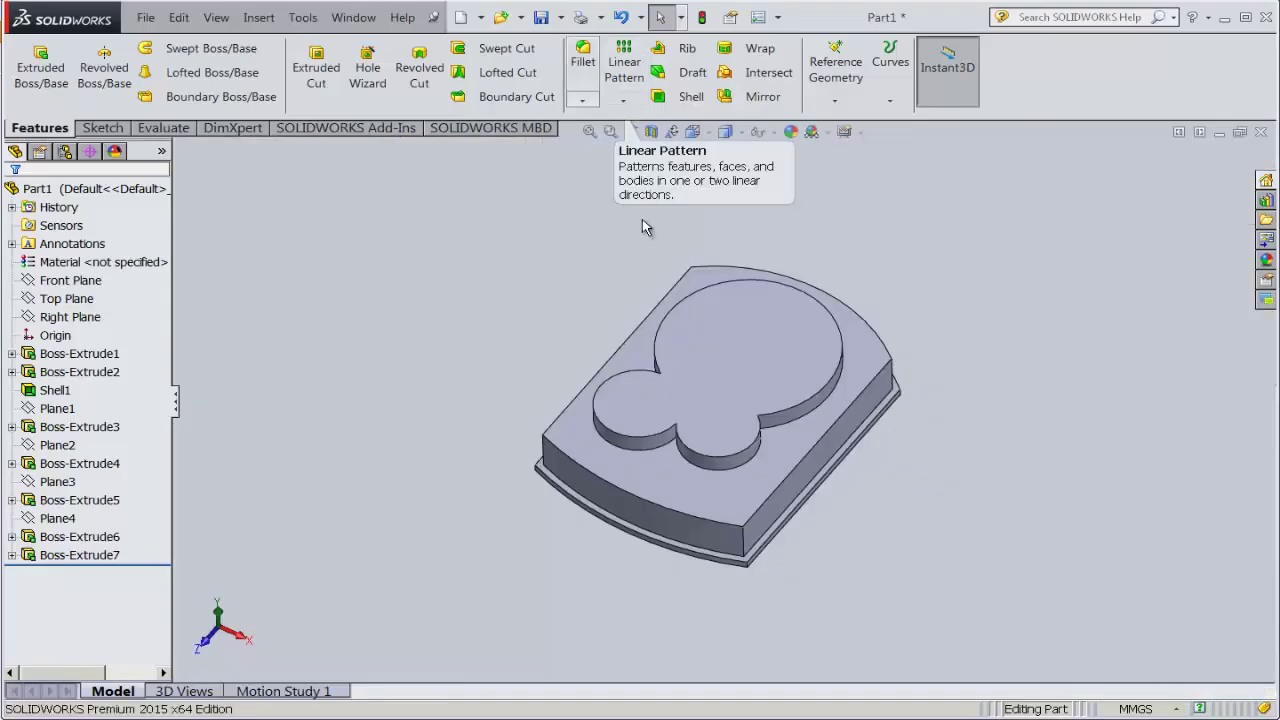
pyautogui.click(740, 370)
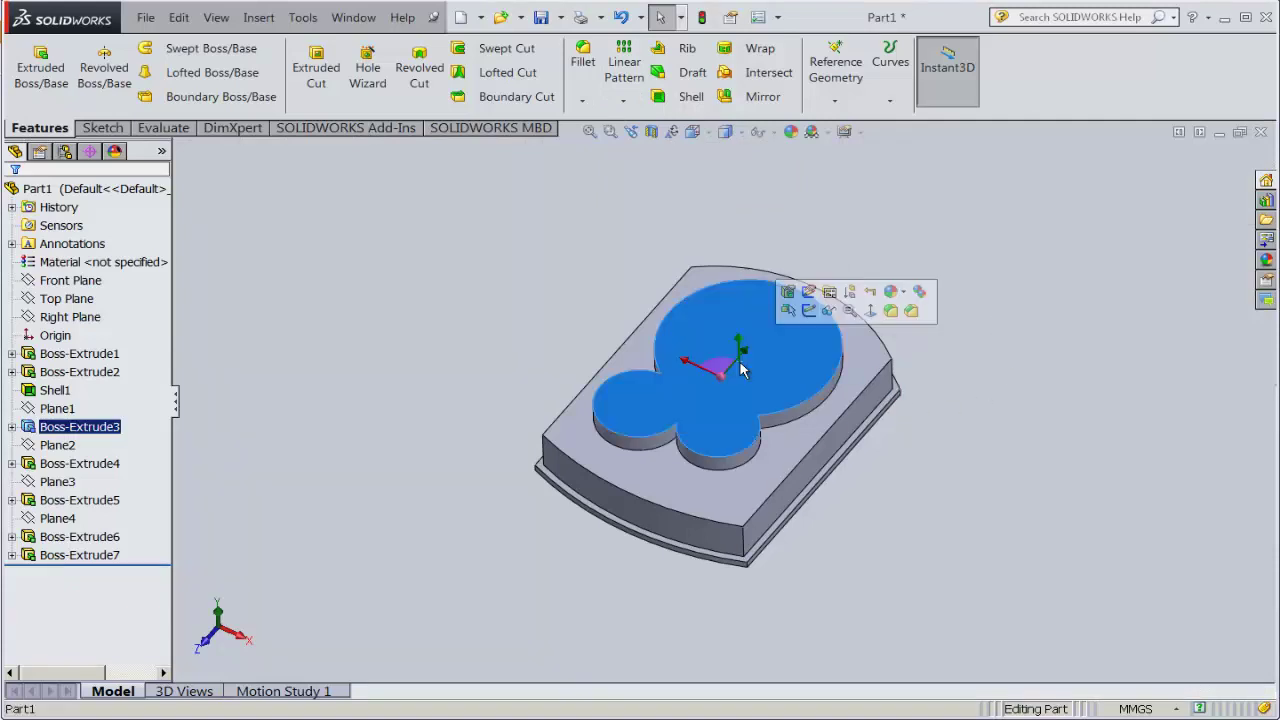
pyautogui.click(809, 310)
pyautogui.click(692, 132)
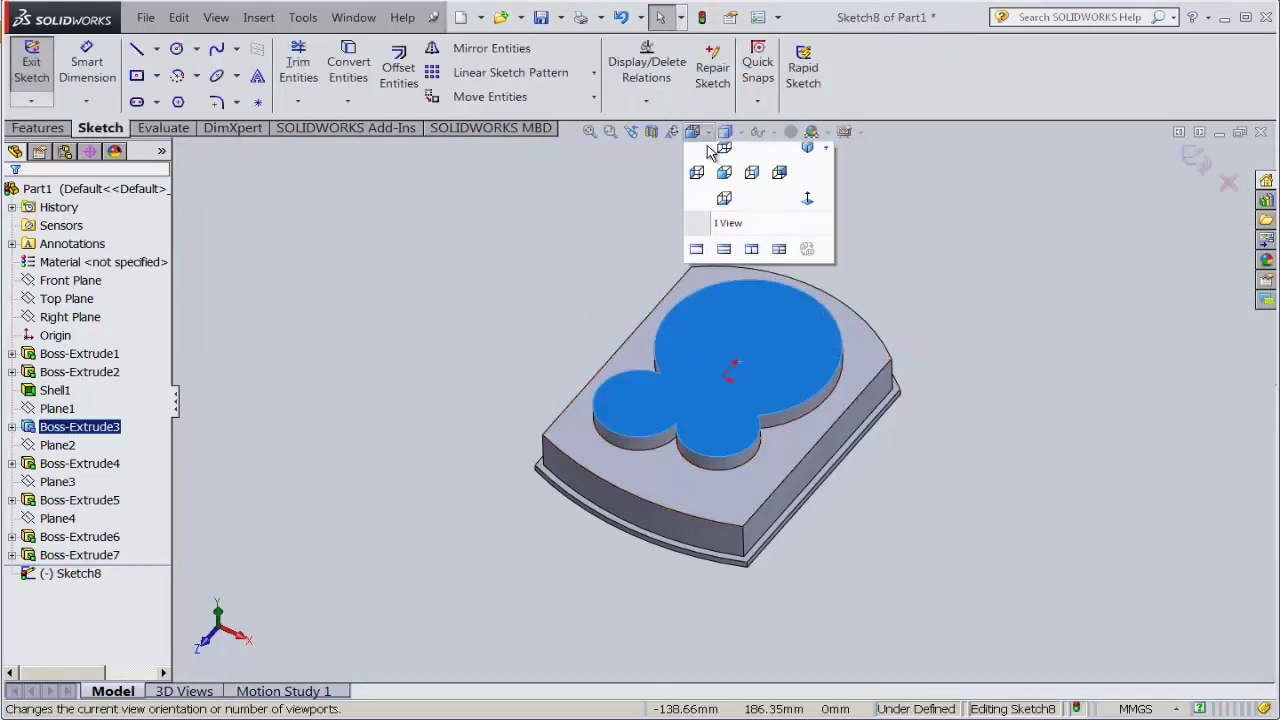
pyautogui.click(724, 185)
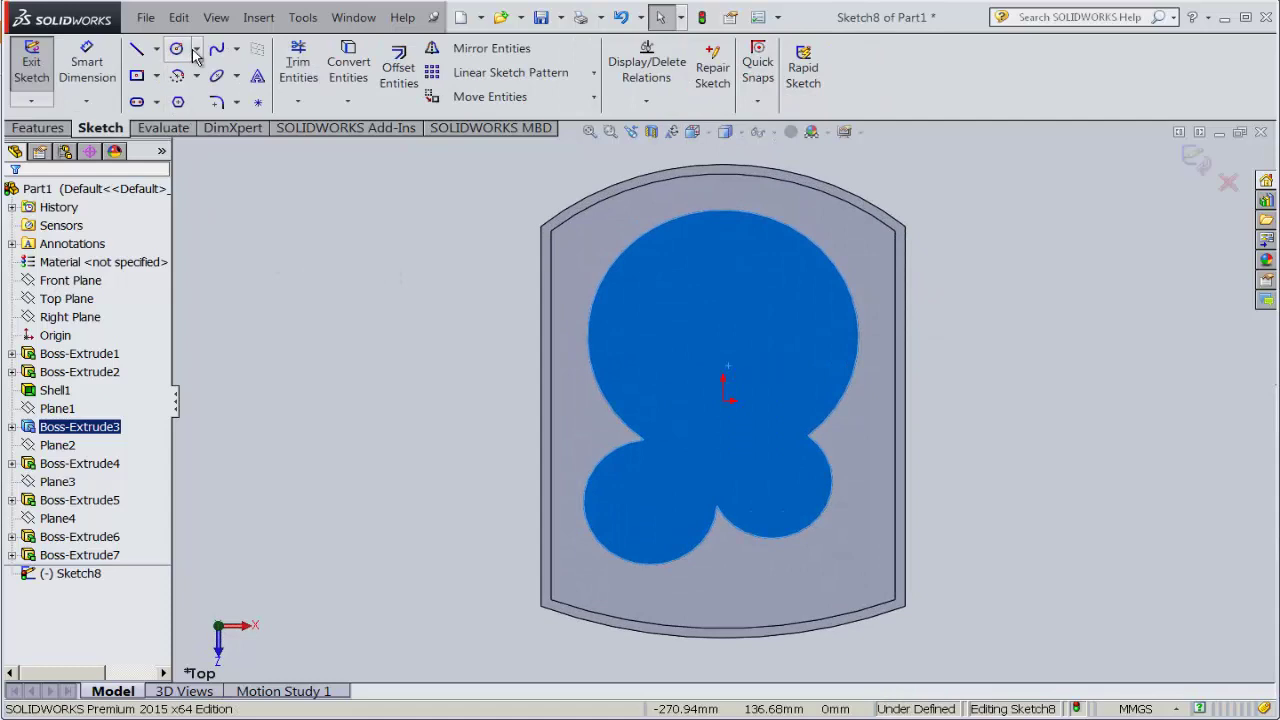
# - Draw a circle in the large lobe and one in each of the two small lobes
pyautogui.click(196, 49)
pyautogui.click(215, 72)
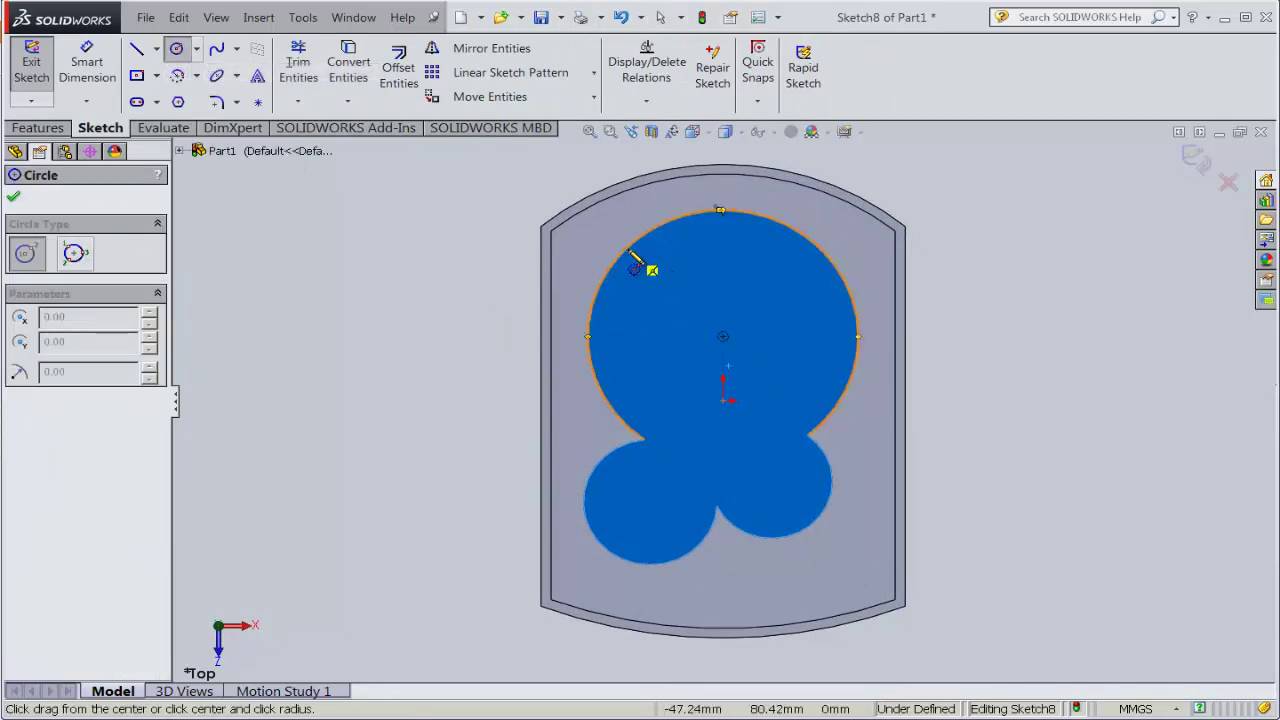
pyautogui.click(723, 337)
pyautogui.click(806, 410)
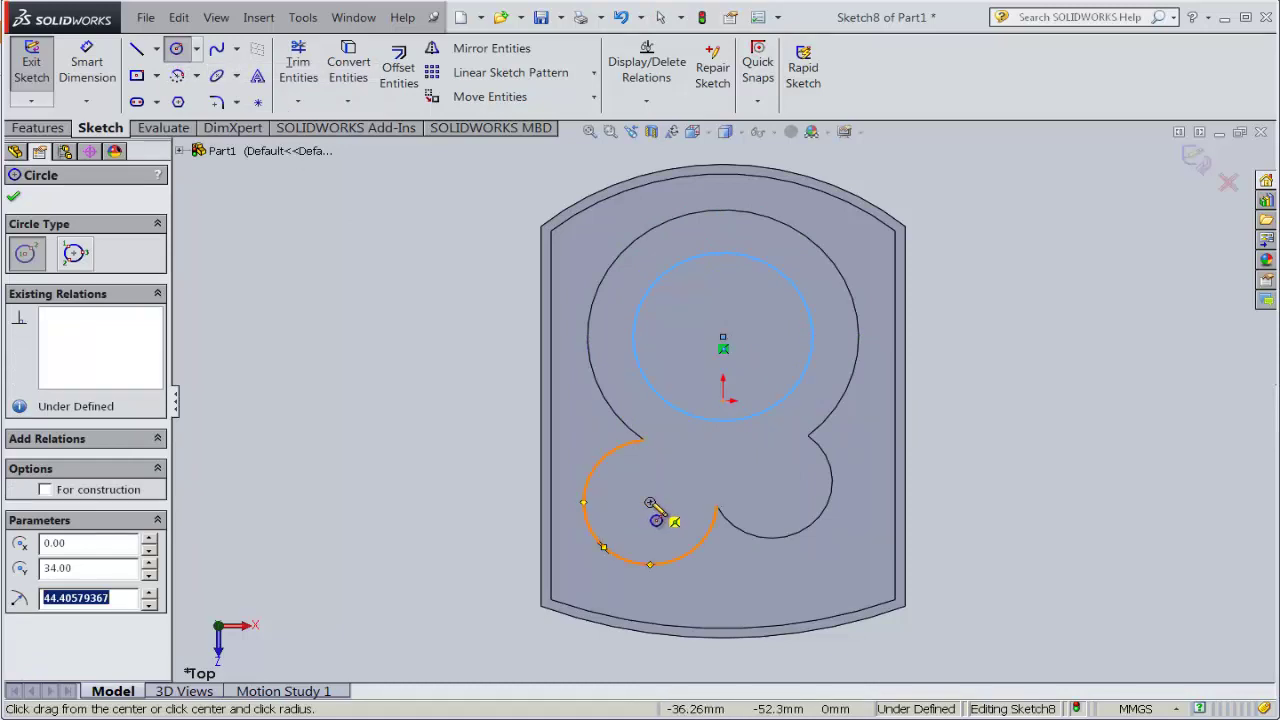
pyautogui.click(650, 503)
pyautogui.click(688, 530)
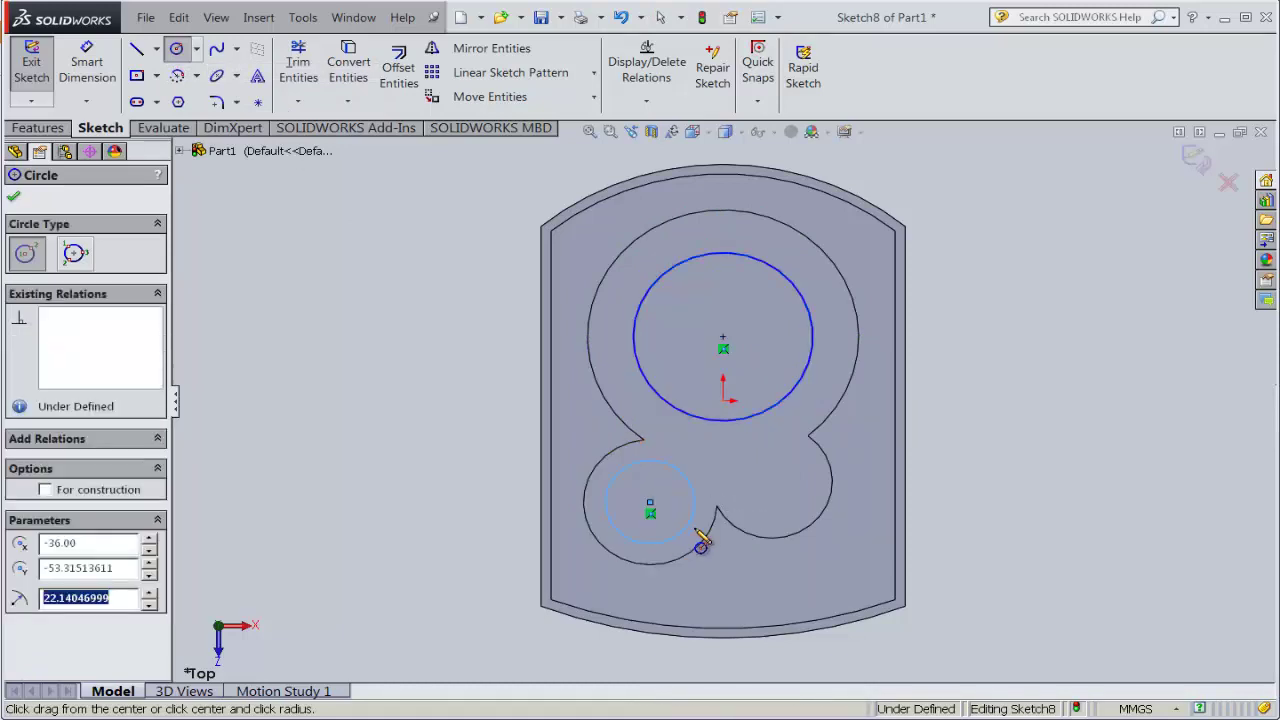
pyautogui.click(771, 491)
pyautogui.click(786, 528)
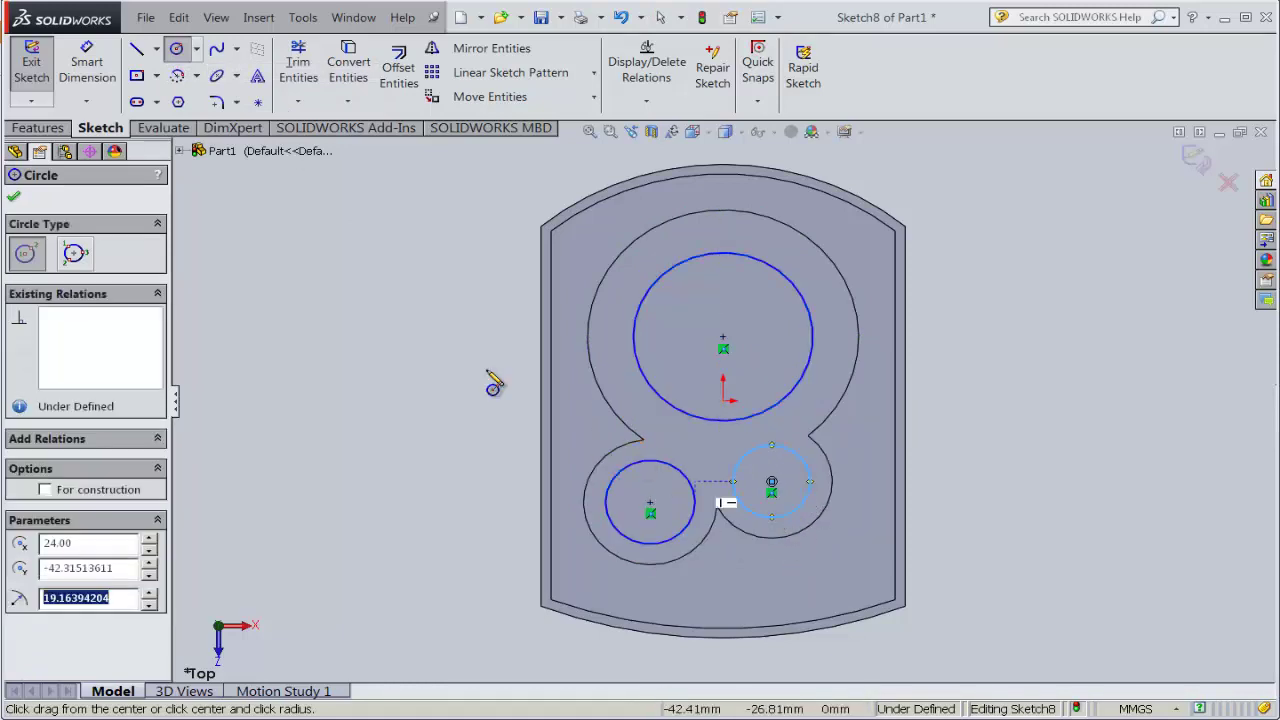
# - Dimension the large circle Ø100 and both small-lobe circles Ø40
pyautogui.click(87, 64)
pyautogui.click(663, 283)
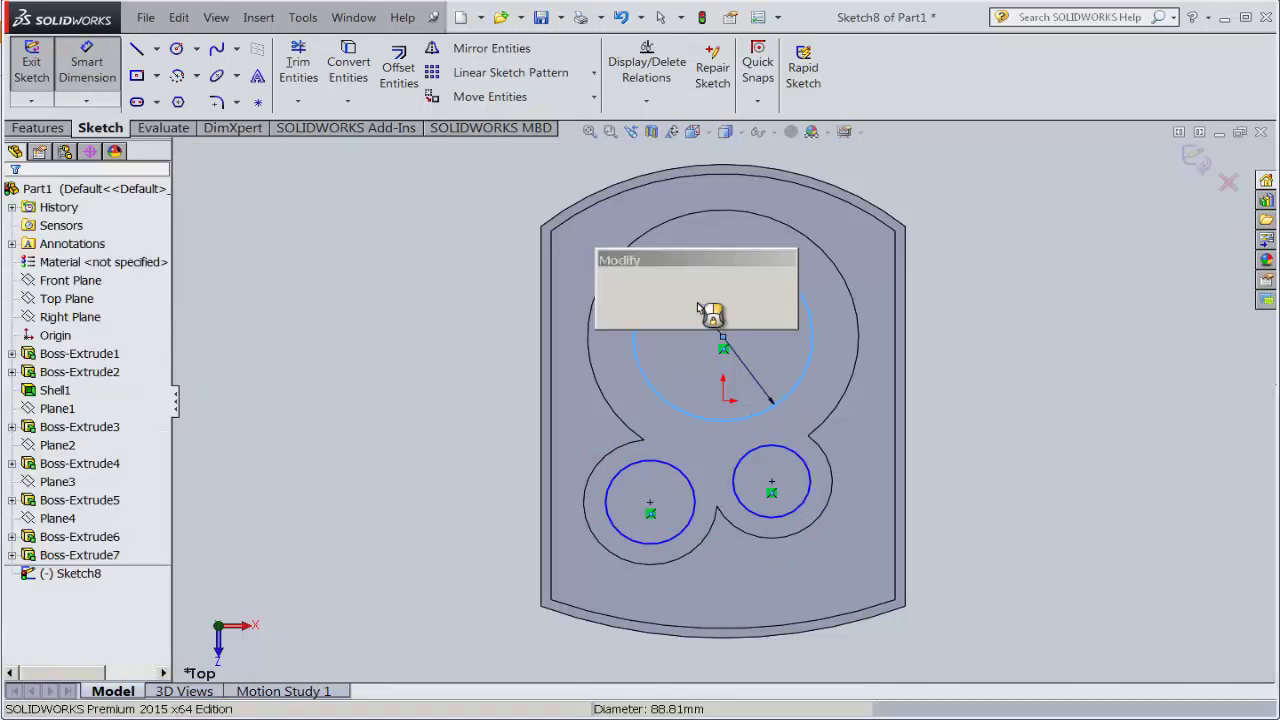
pyautogui.click(700, 308)
pyautogui.write('100')
pyautogui.click(607, 292)
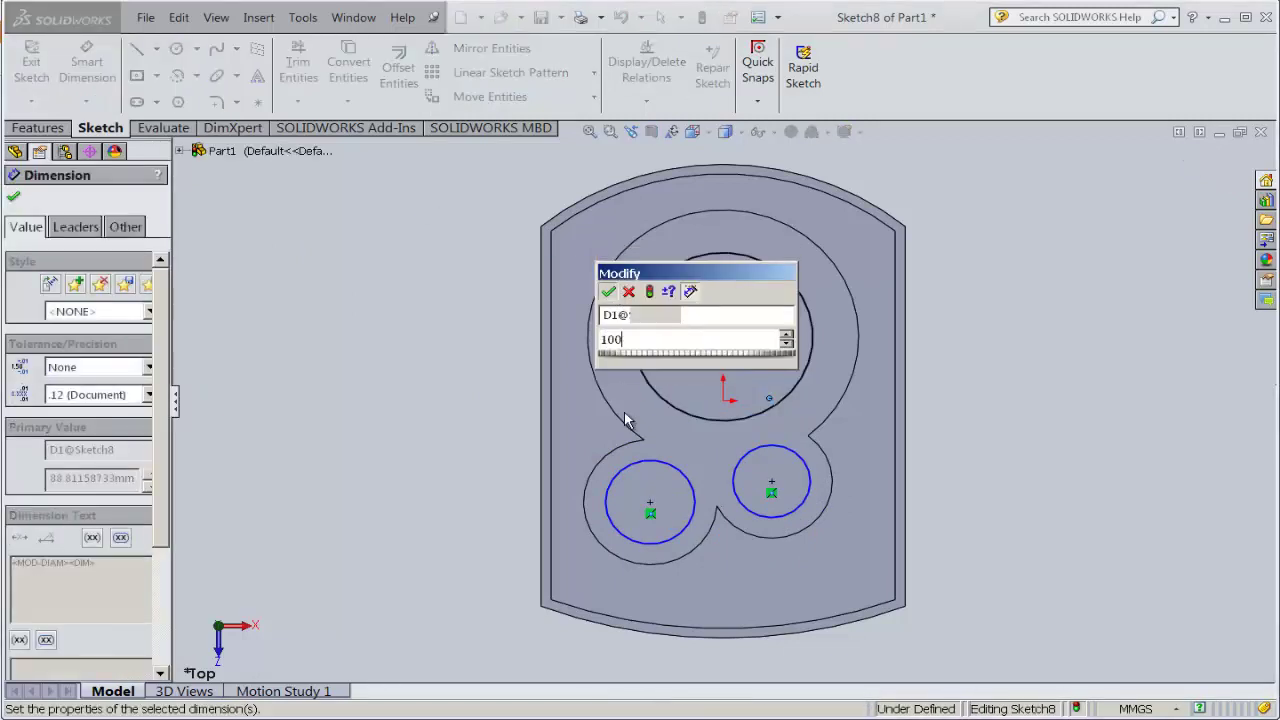
pyautogui.click(611, 484)
pyautogui.write('40')
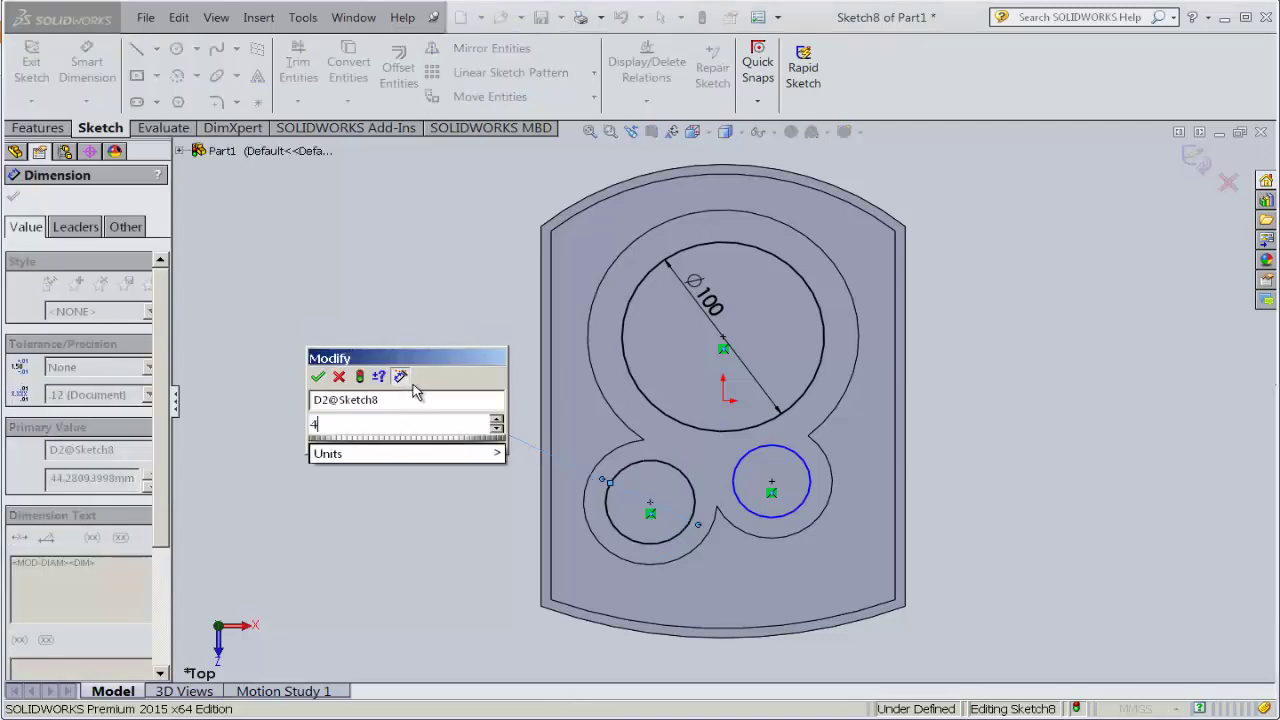
pyautogui.click(318, 378)
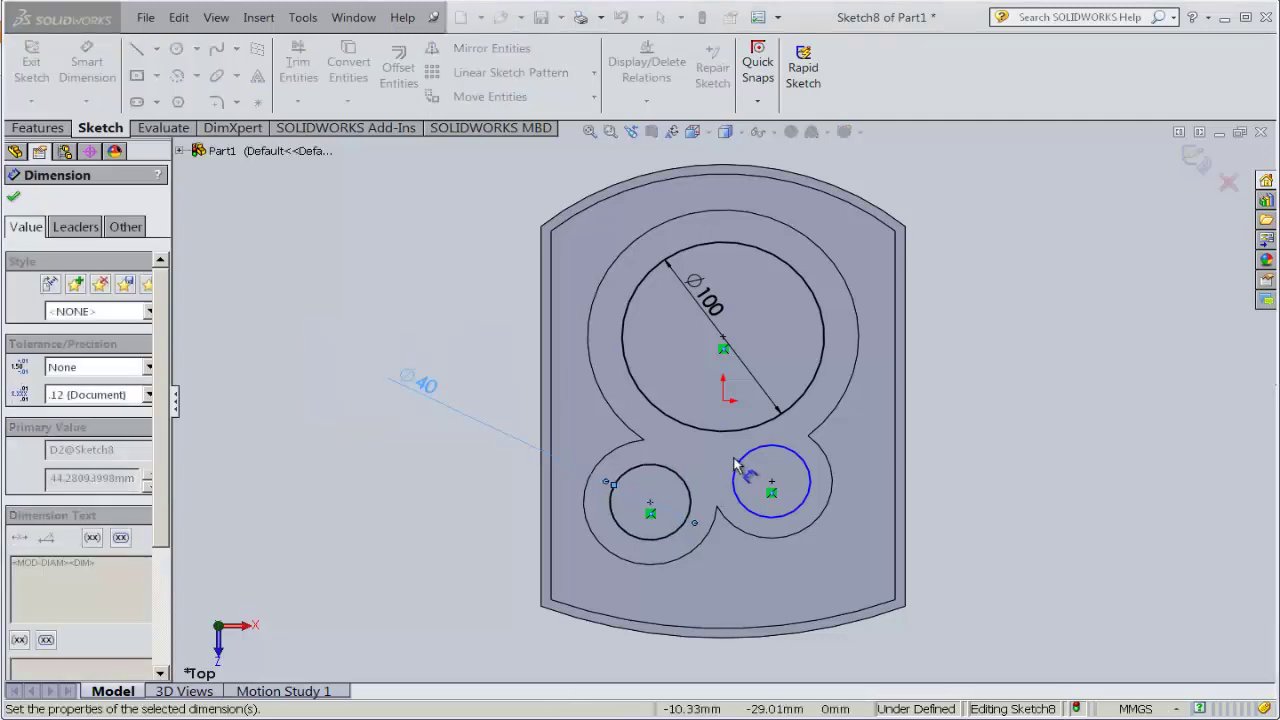
pyautogui.click(800, 457)
pyautogui.click(1022, 426)
pyautogui.write('4')
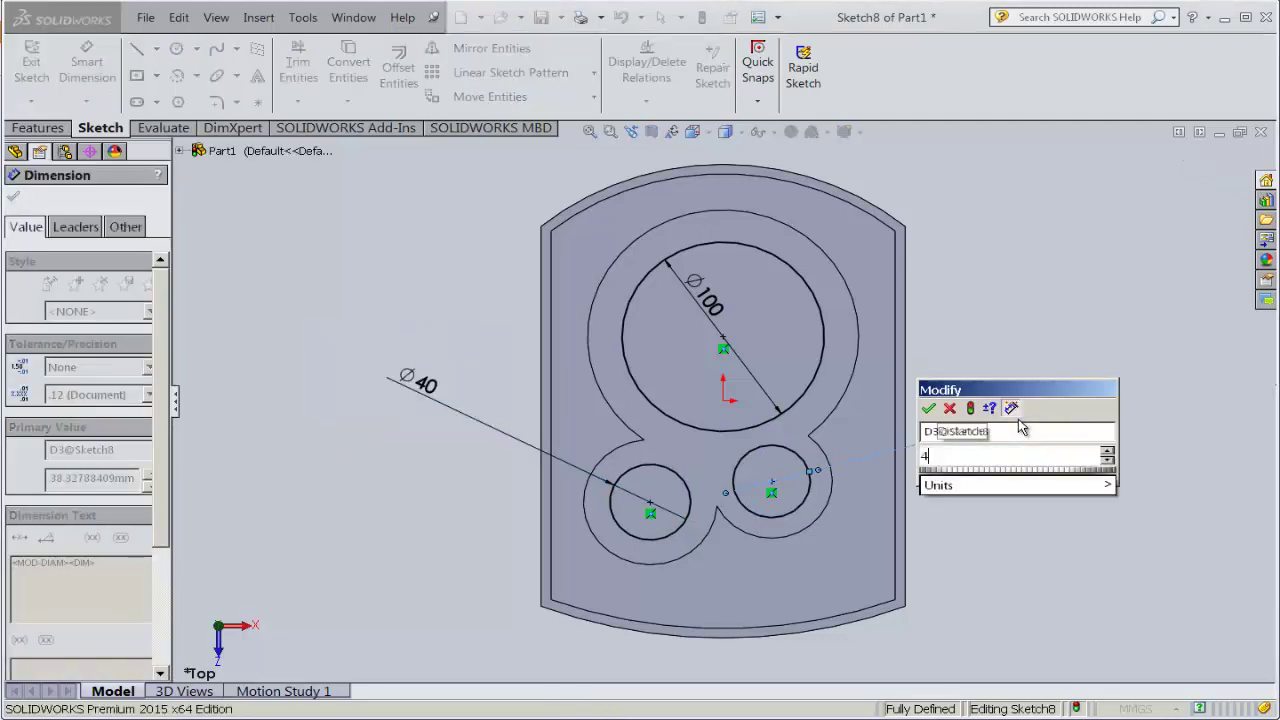
pyautogui.write('0')
pyautogui.click(929, 409)
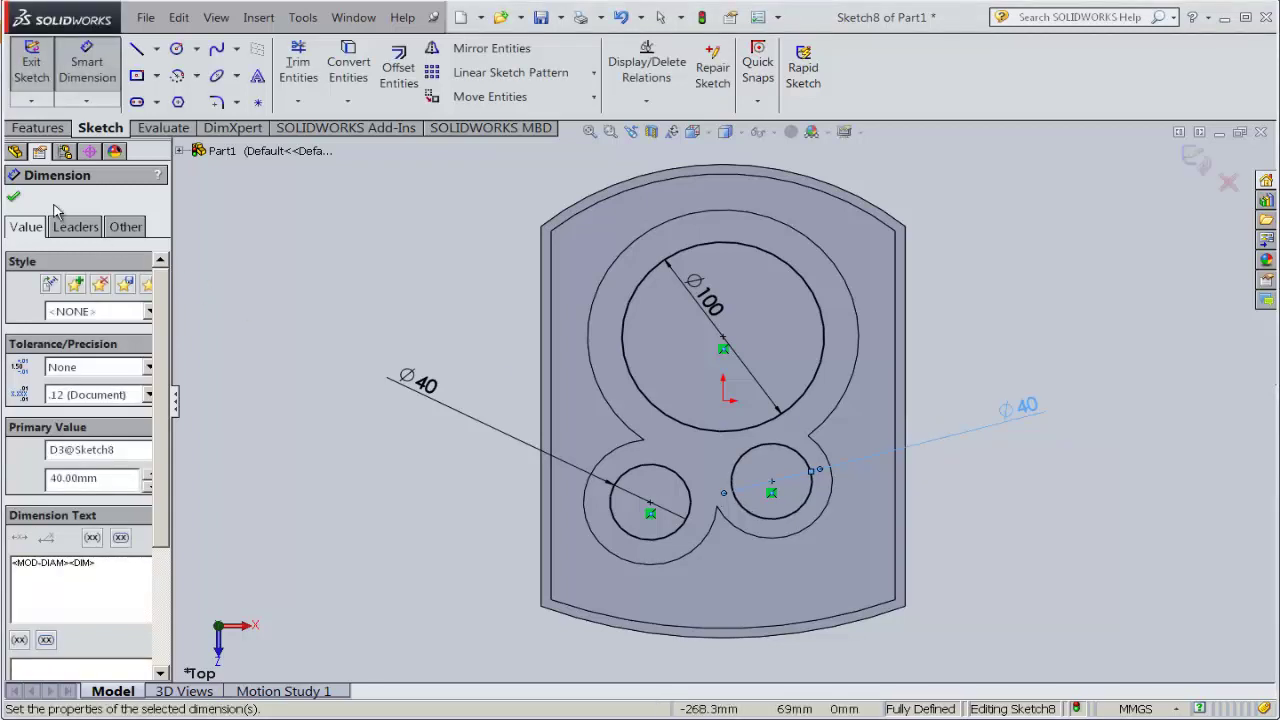
pyautogui.click(15, 201)
pyautogui.moveTo(403, 327)
pyautogui.mouseDown(button='middle')
pyautogui.moveTo(658, 362)
pyautogui.moveTo(557, 386)
pyautogui.moveTo(543, 340)
pyautogui.mouseUp(button='middle')
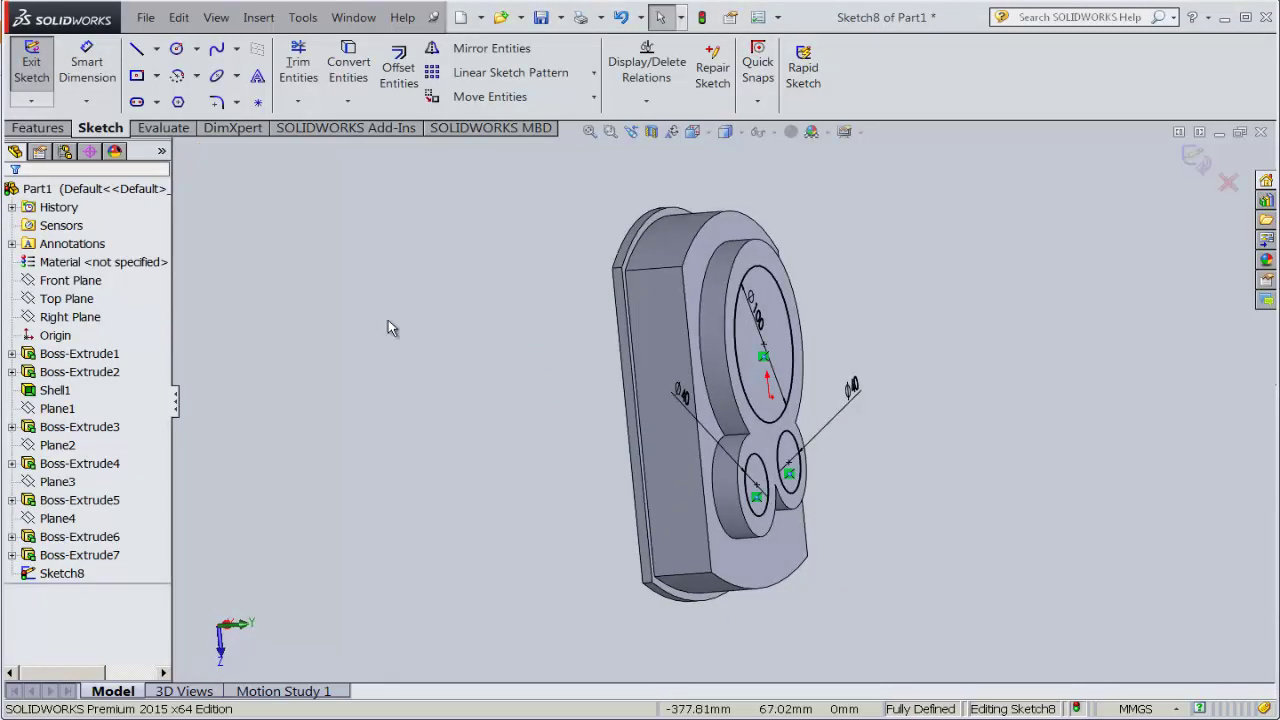
# - Extruded Cut the three circles with Direction 1 set to Up To Next
pyautogui.click(18, 131)
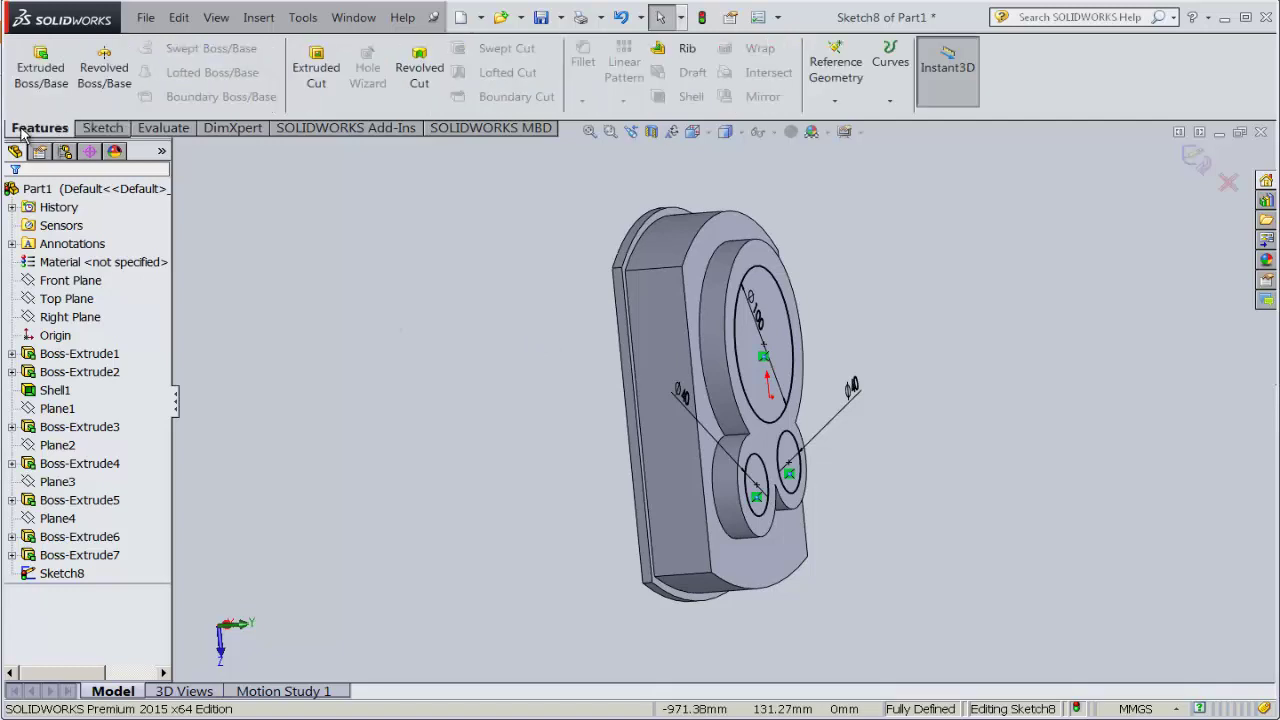
pyautogui.click(316, 70)
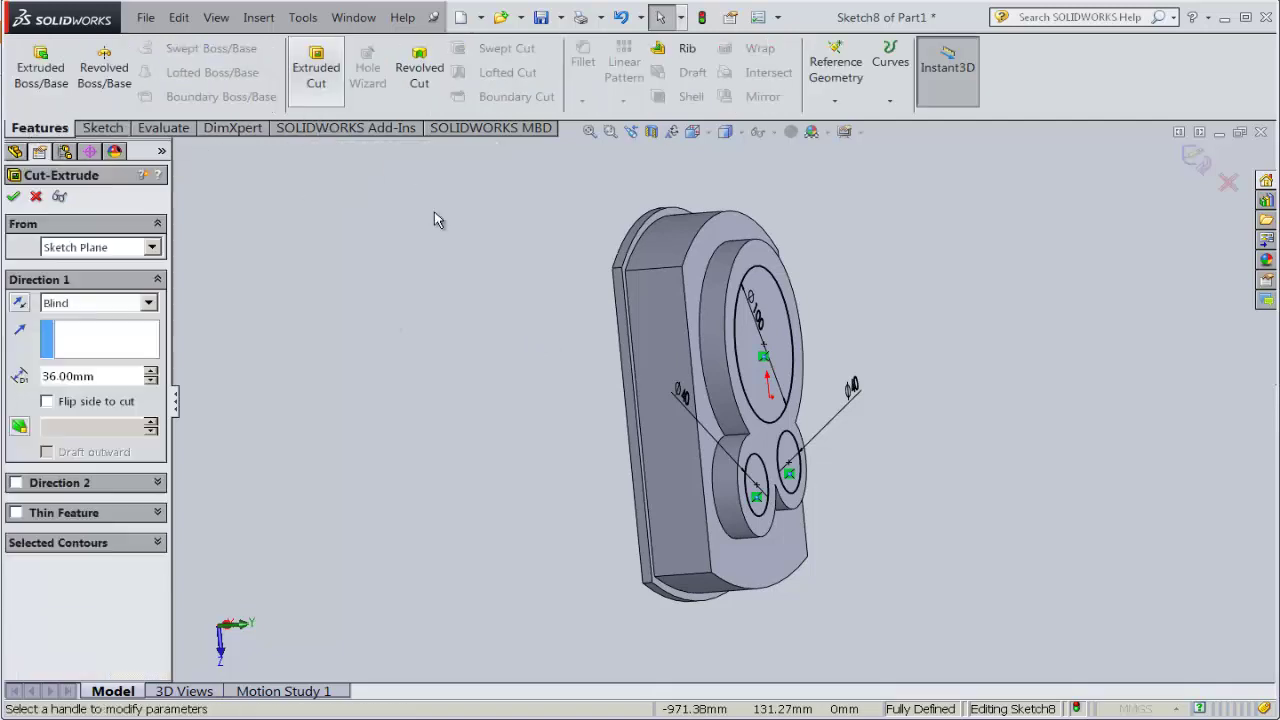
pyautogui.click(150, 303)
pyautogui.click(155, 362)
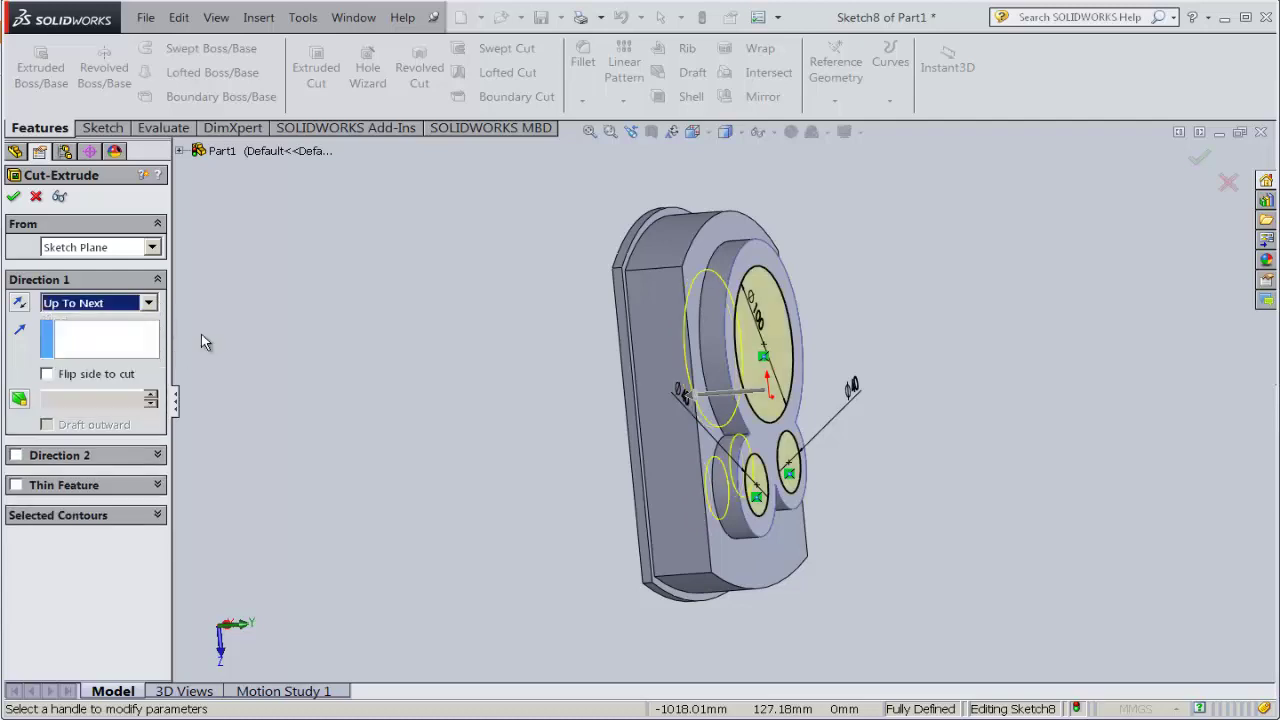
pyautogui.moveTo(203, 342)
pyautogui.mouseDown(button='middle')
pyautogui.moveTo(363, 314)
pyautogui.moveTo(331, 326)
pyautogui.mouseUp(button='middle')
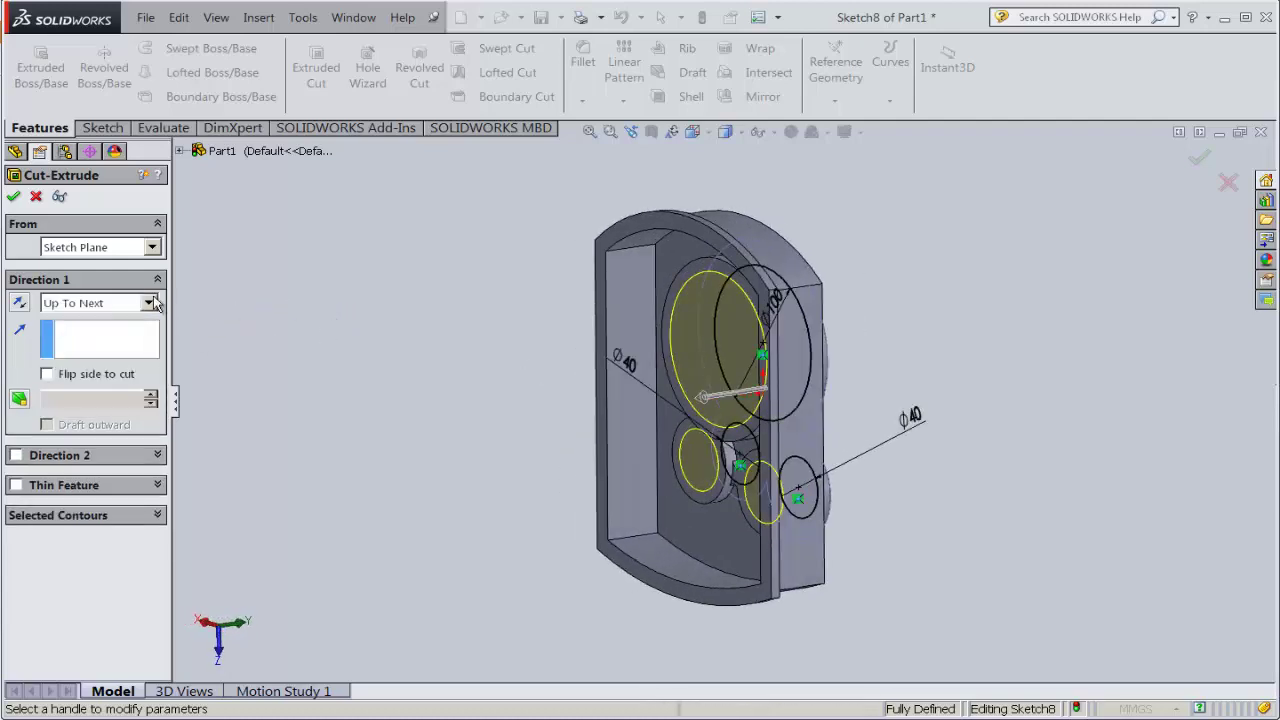
pyautogui.click(15, 198)
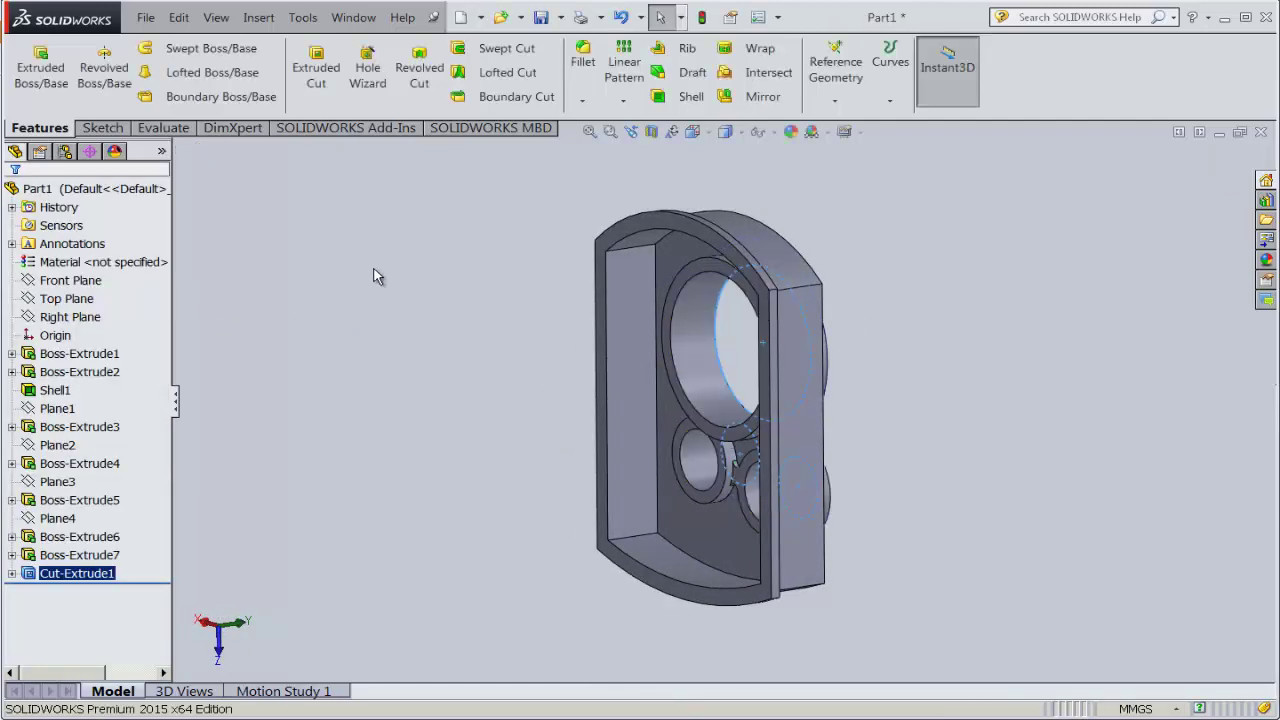
# - Inspect the new holes, then return the part to Isometric view
pyautogui.moveTo(400, 266)
pyautogui.mouseDown(button='middle')
pyautogui.moveTo(517, 254)
pyautogui.moveTo(508, 214)
pyautogui.moveTo(508, 234)
pyautogui.moveTo(286, 166)
pyautogui.mouseUp(button='middle')
pyautogui.moveTo(1003, 470)
pyautogui.mouseDown(button='middle')
pyautogui.moveTo(766, 286)
pyautogui.moveTo(909, 486)
pyautogui.moveTo(870, 585)
pyautogui.moveTo(895, 592)
pyautogui.moveTo(1251, 280)
pyautogui.moveTo(449, 277)
pyautogui.moveTo(614, 279)
pyautogui.moveTo(580, 408)
pyautogui.moveTo(600, 390)
pyautogui.mouseUp(button='middle')
pyautogui.click(703, 140)
pyautogui.click(810, 189)
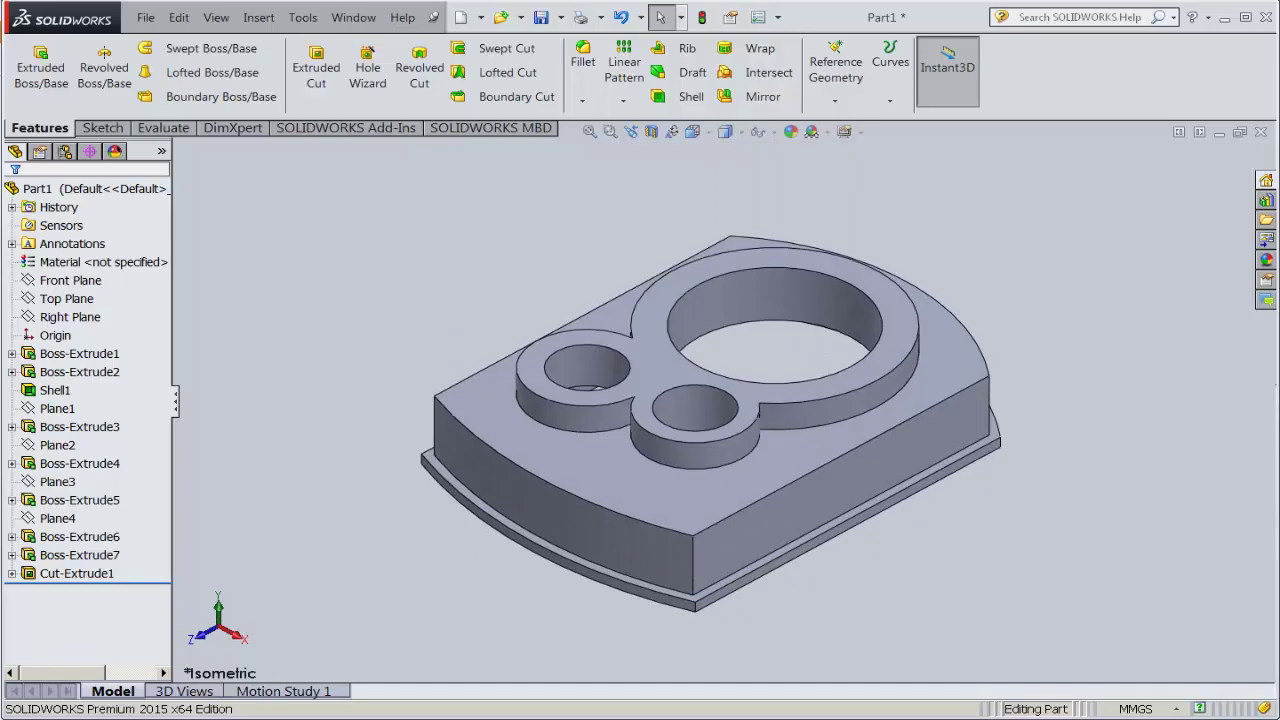
pyautogui.hotkey('alt', 'Tab')
# - Zoom the drawing to 66.67% and pan to the right-hand view with Ø24 bosses and D-D section
pyautogui.scroll(-3, 780, 350)
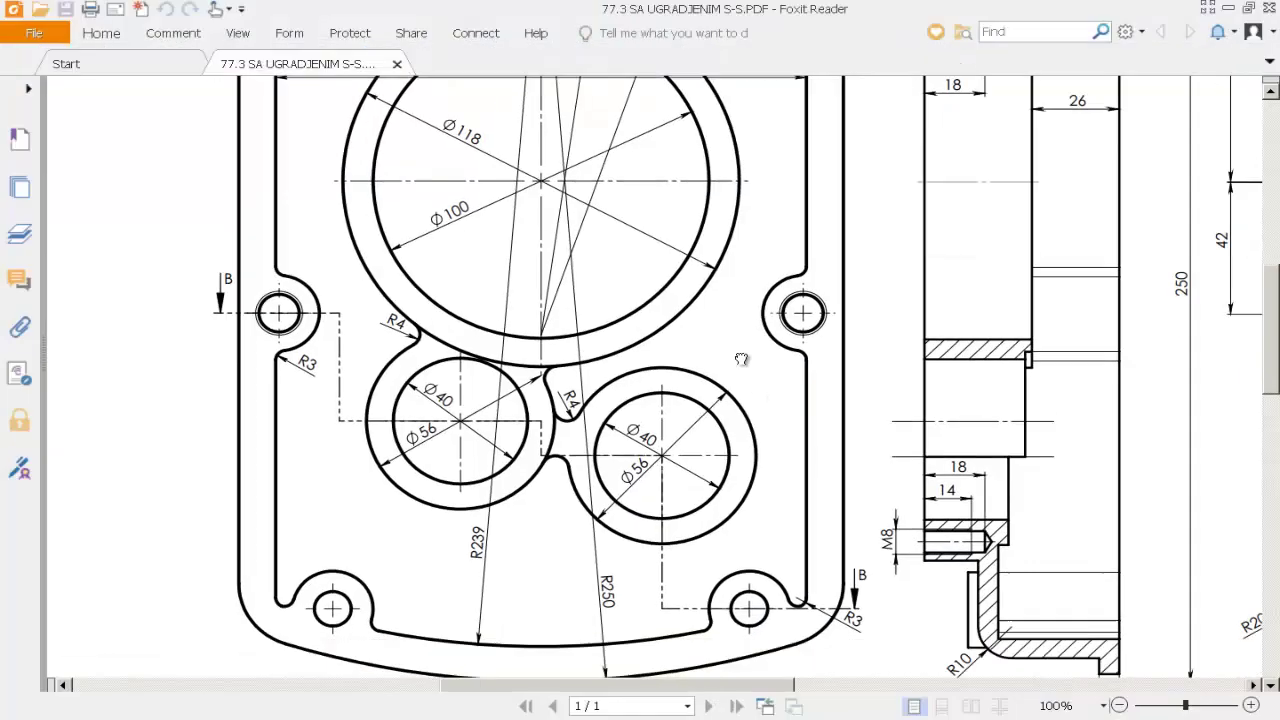
pyautogui.click(1104, 706)
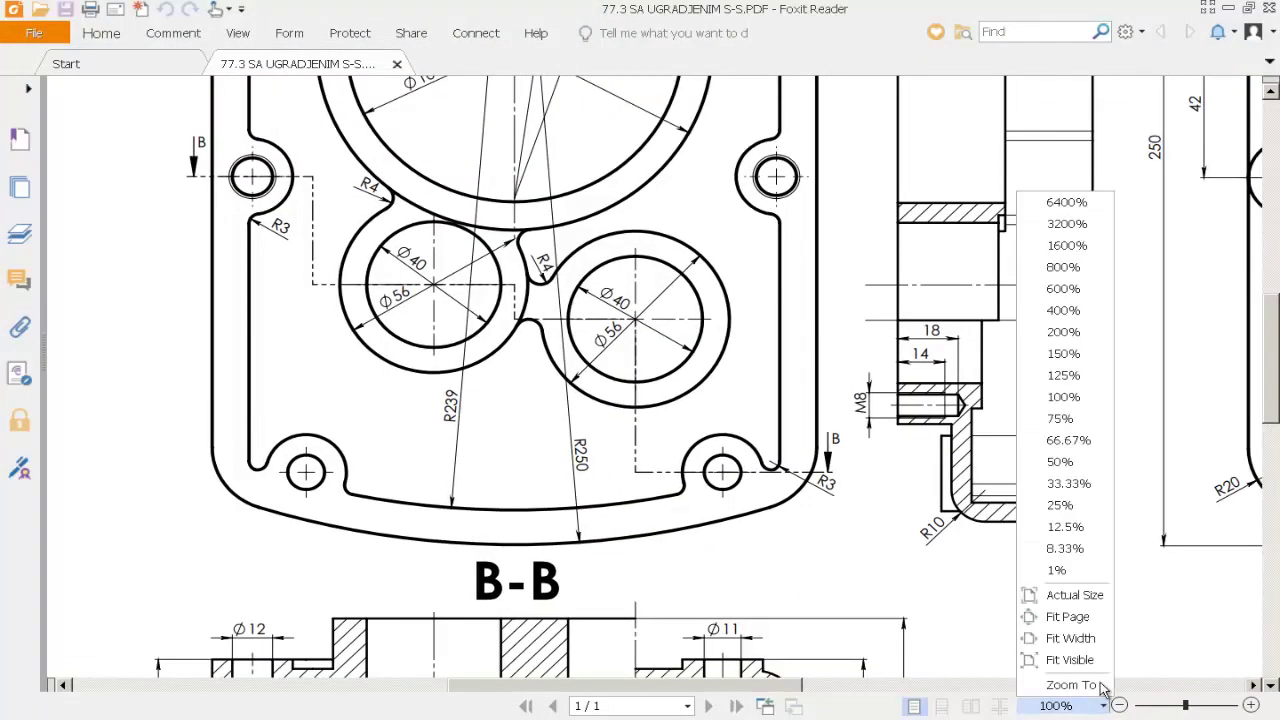
pyautogui.click(1087, 447)
pyautogui.moveTo(544, 217); pyautogui.dragTo(661, 310)
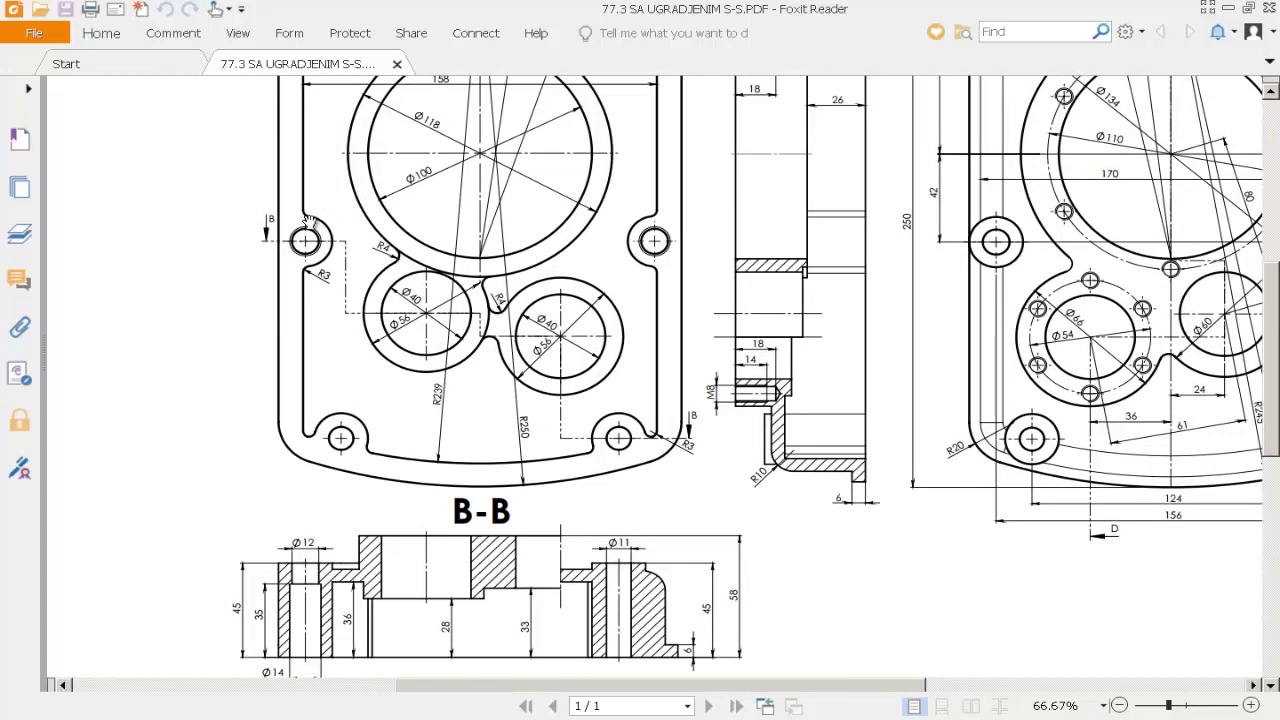
pyautogui.moveTo(329, 503); pyautogui.dragTo(333, 350)
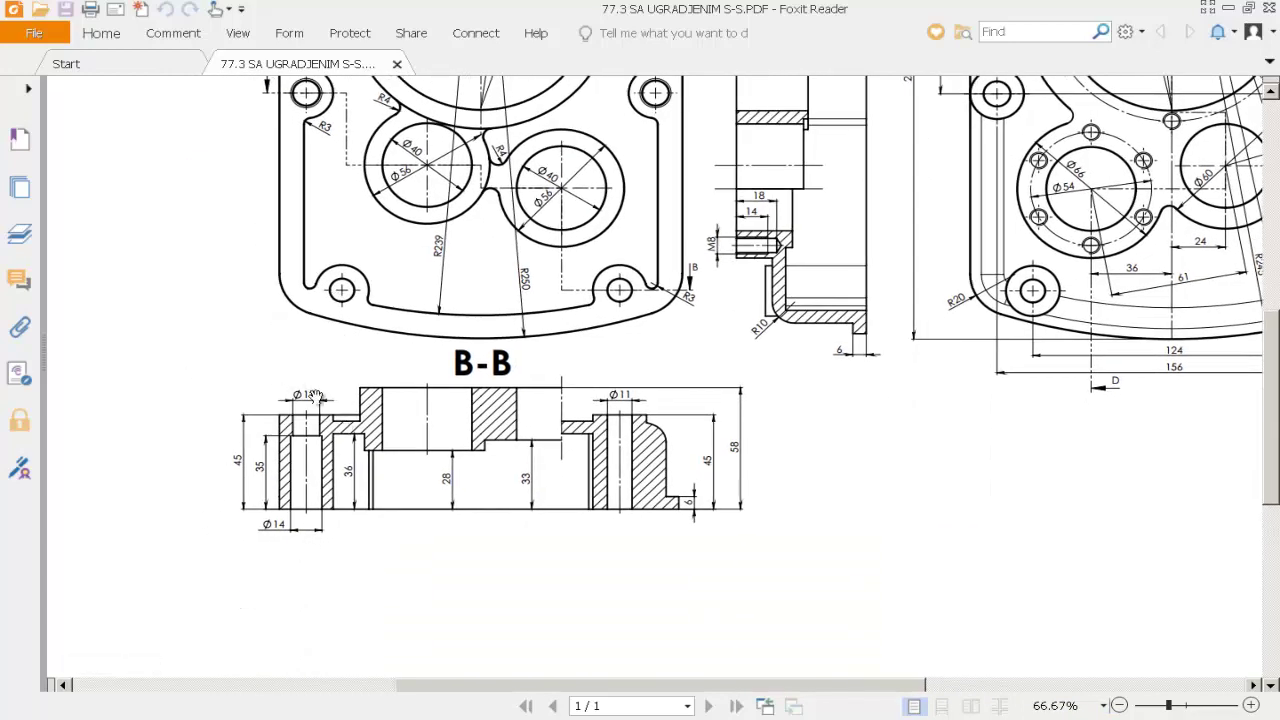
pyautogui.moveTo(368, 219); pyautogui.dragTo(340, 395)
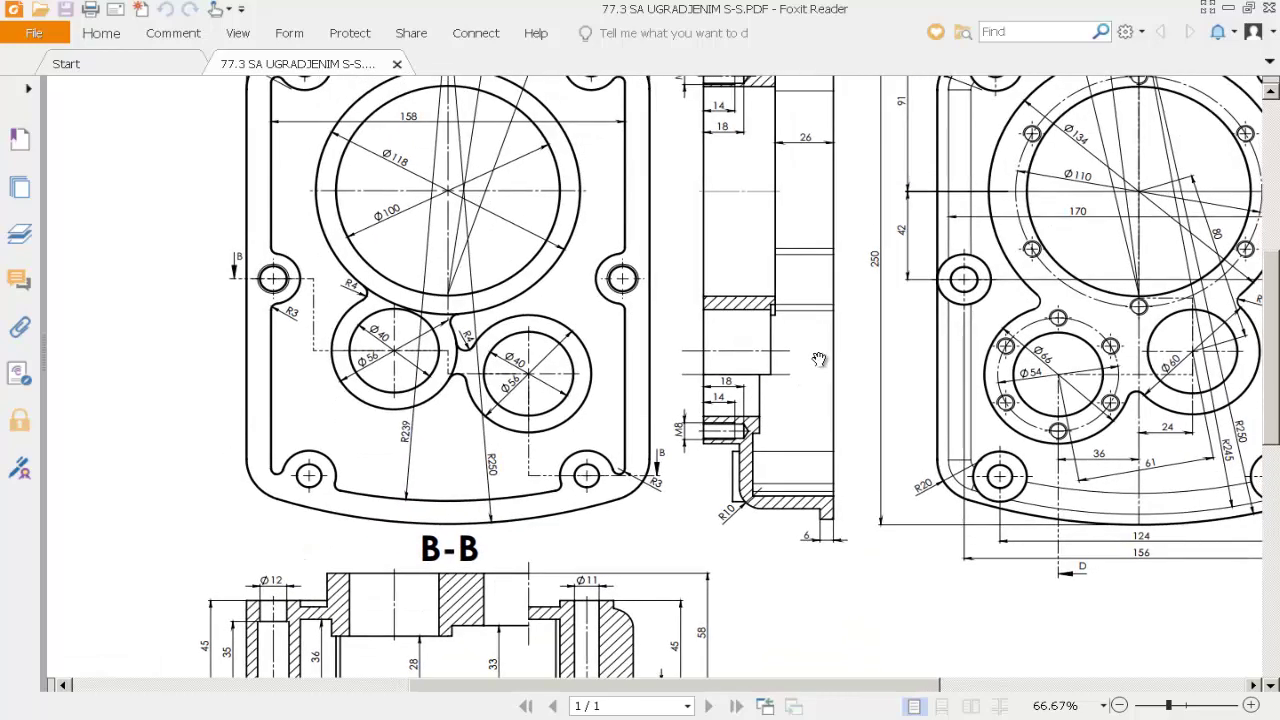
pyautogui.moveTo(818, 359); pyautogui.dragTo(447, 385)
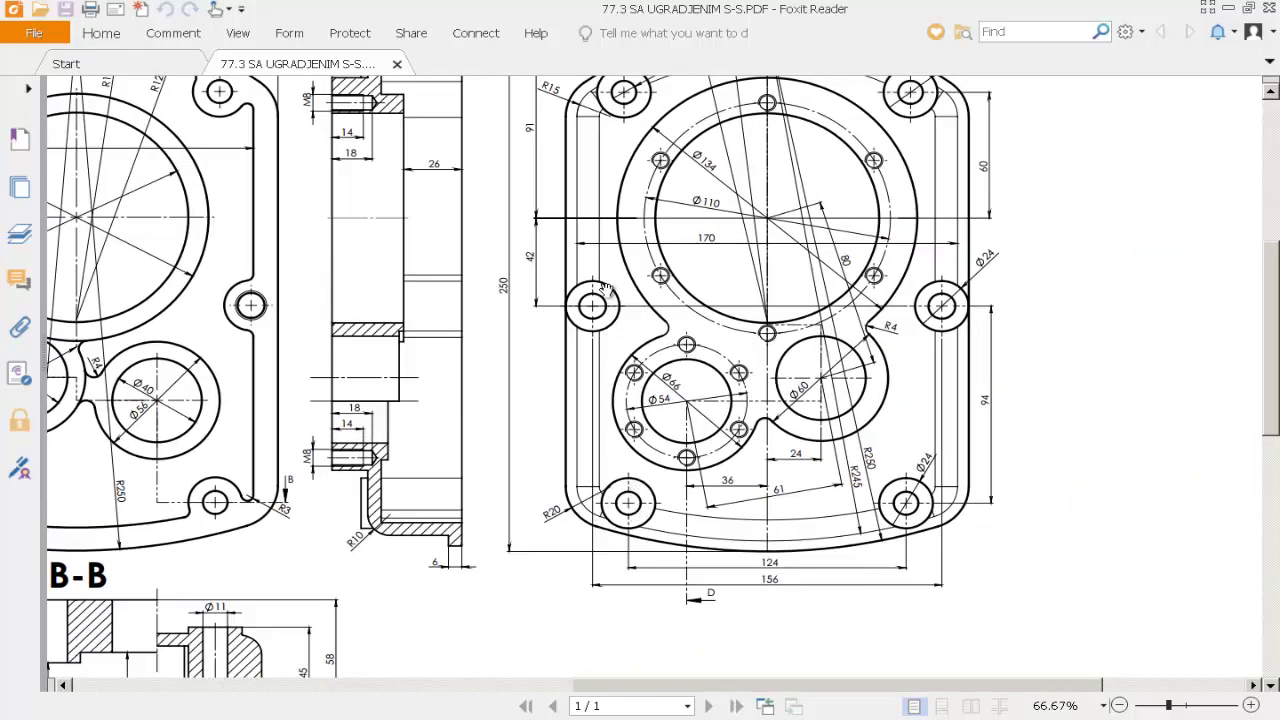
pyautogui.moveTo(613, 288); pyautogui.dragTo(592, 392)
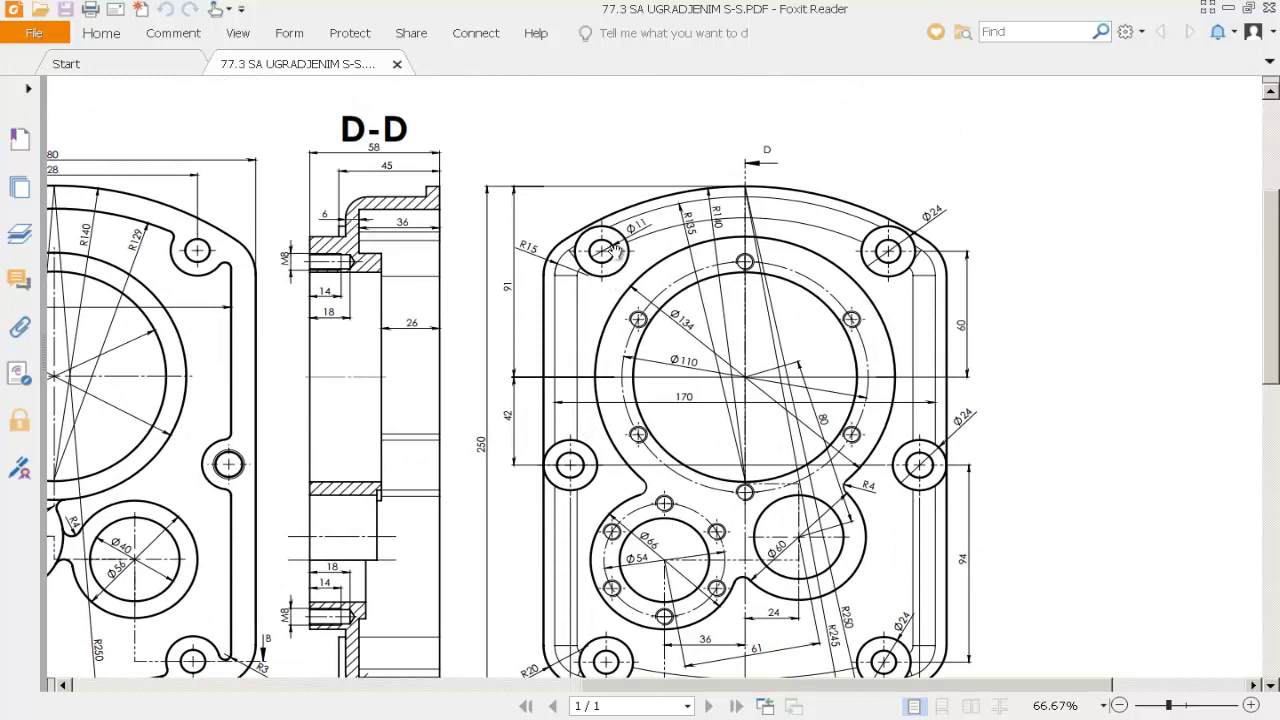
pyautogui.moveTo(916, 392); pyautogui.dragTo(889, 390)
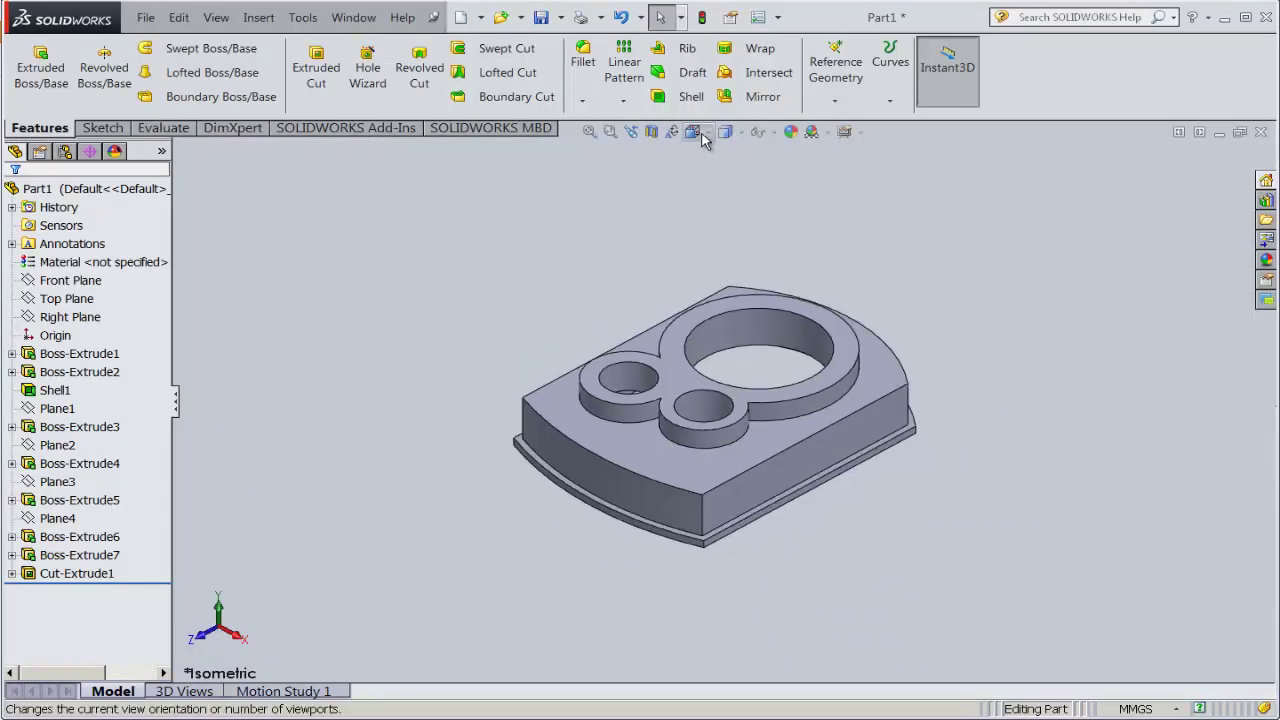
# - Start a sketch on the base flange face and draw a vertical centerline through the housing
pyautogui.click(692, 131)
pyautogui.click(757, 262)
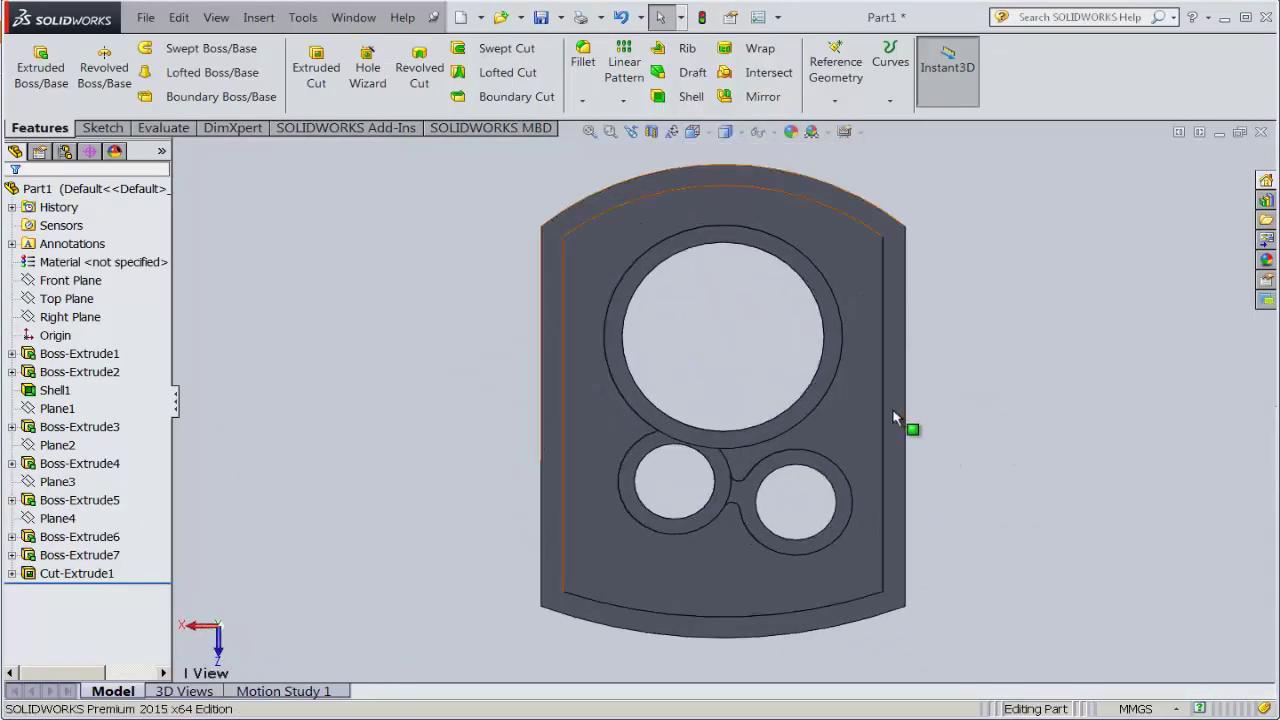
pyautogui.click(895, 430)
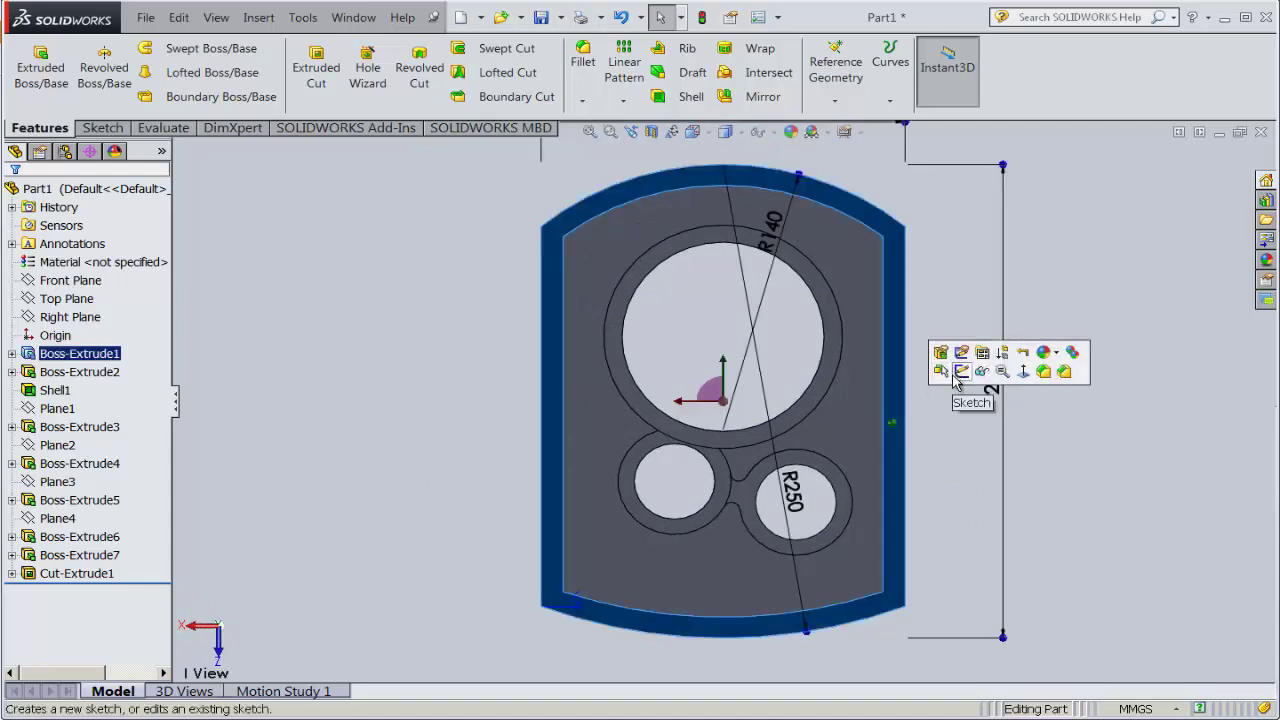
pyautogui.click(961, 372)
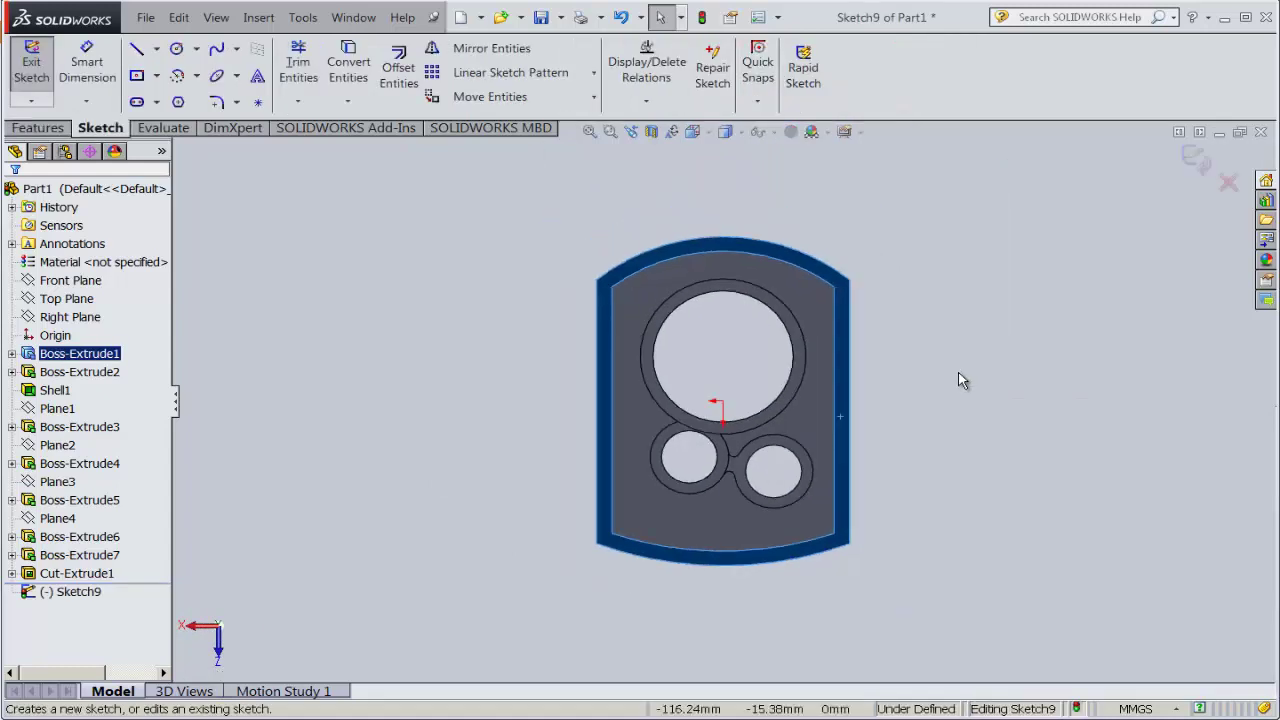
pyautogui.click(157, 49)
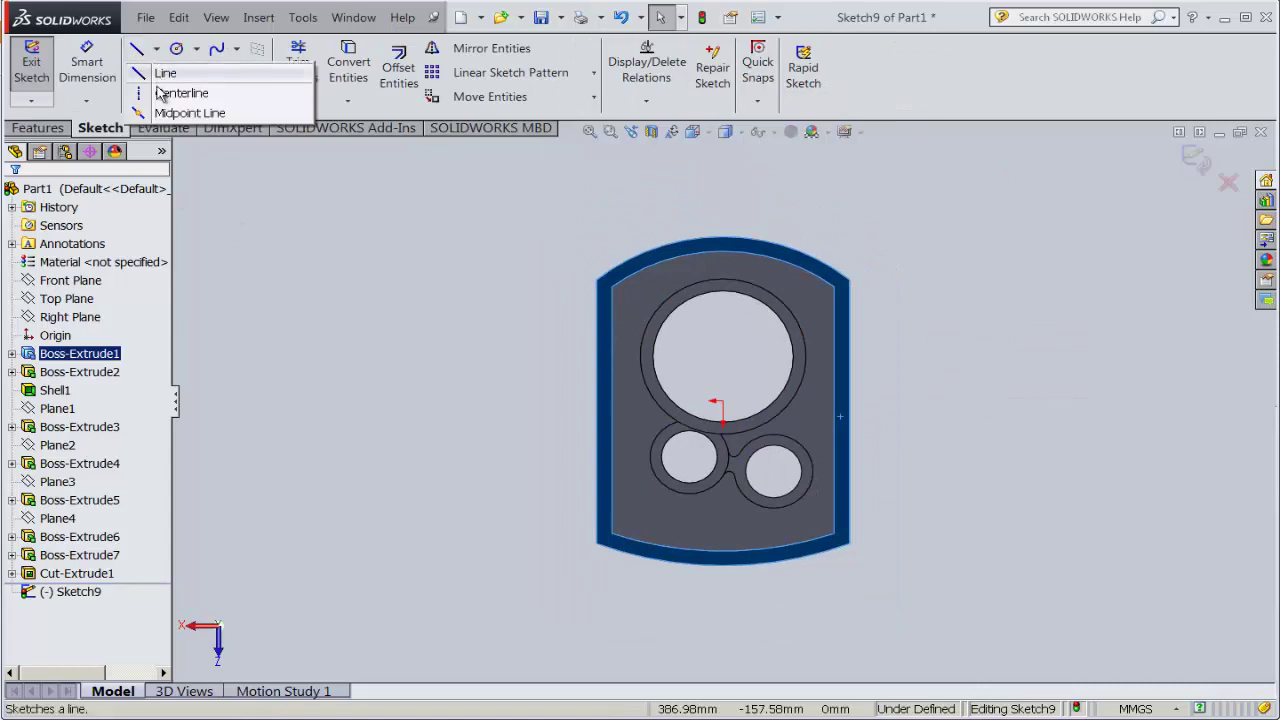
pyautogui.click(194, 91)
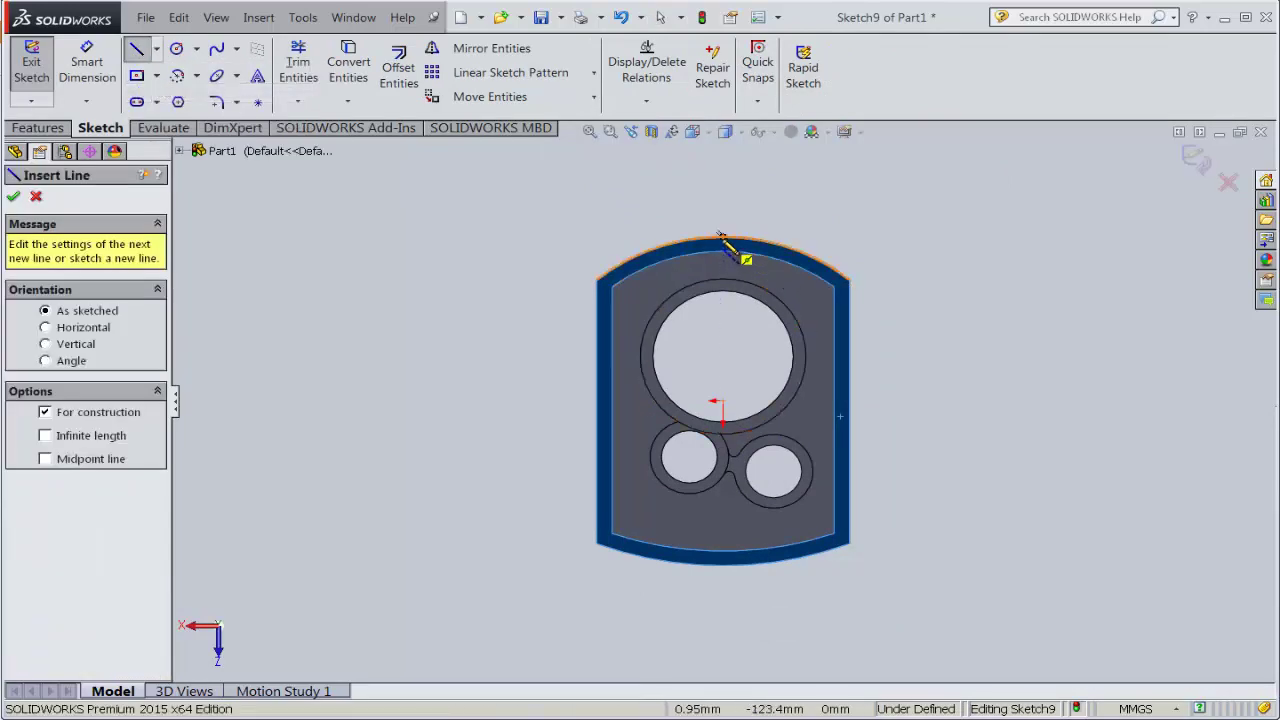
pyautogui.click(720, 236)
pyautogui.click(752, 572)
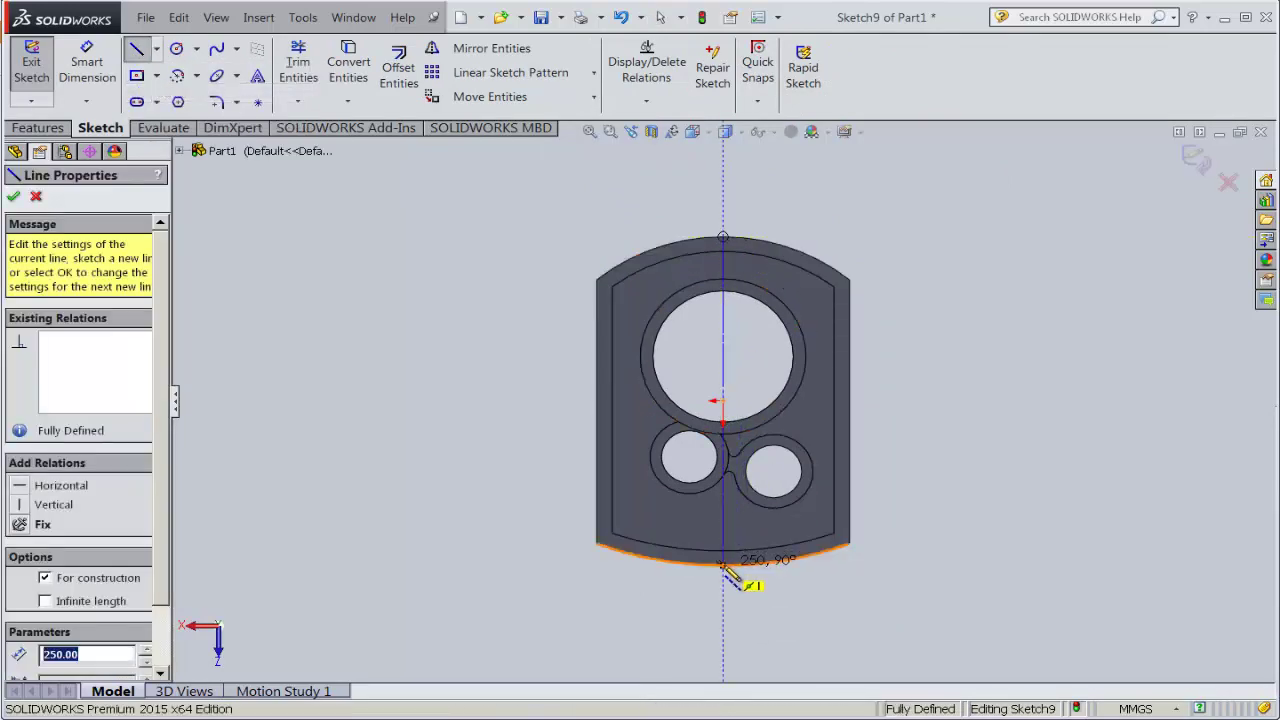
pyautogui.rightClick(757, 570)
pyautogui.click(745, 512)
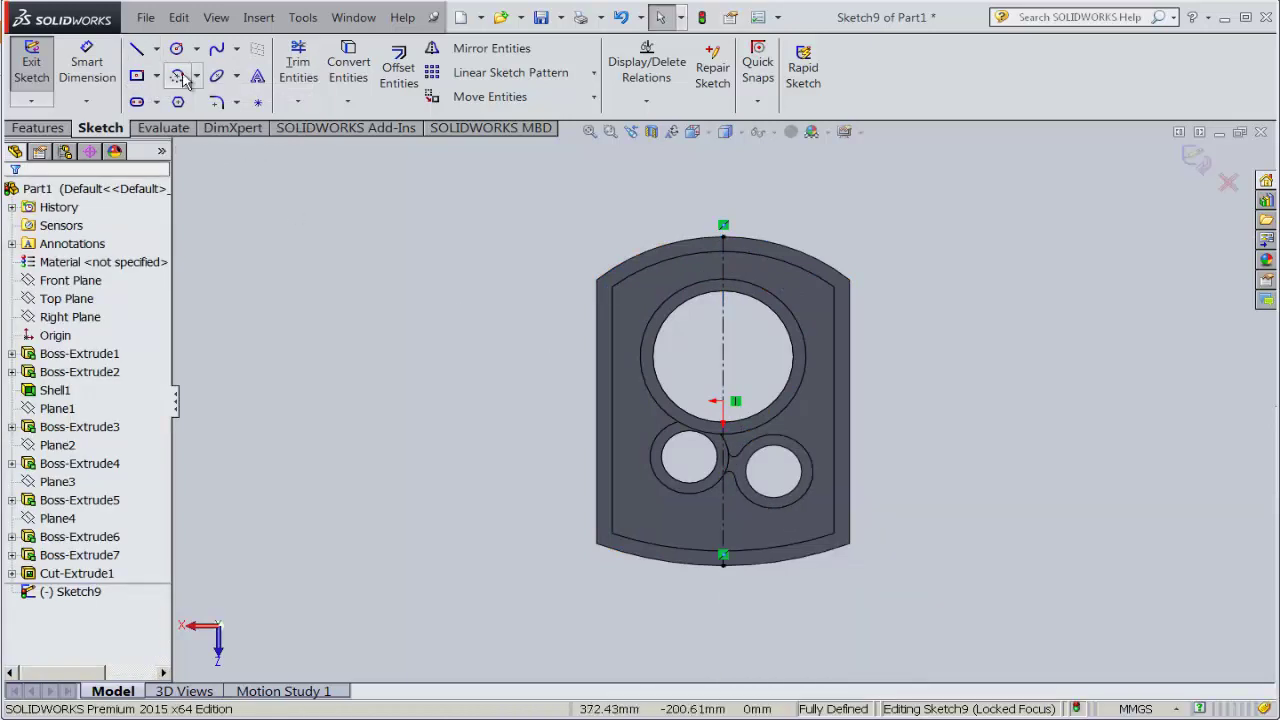
# - Draw a circle left of the housing and dimension it Ø24
pyautogui.click(197, 54)
pyautogui.click(206, 74)
pyautogui.click(404, 396)
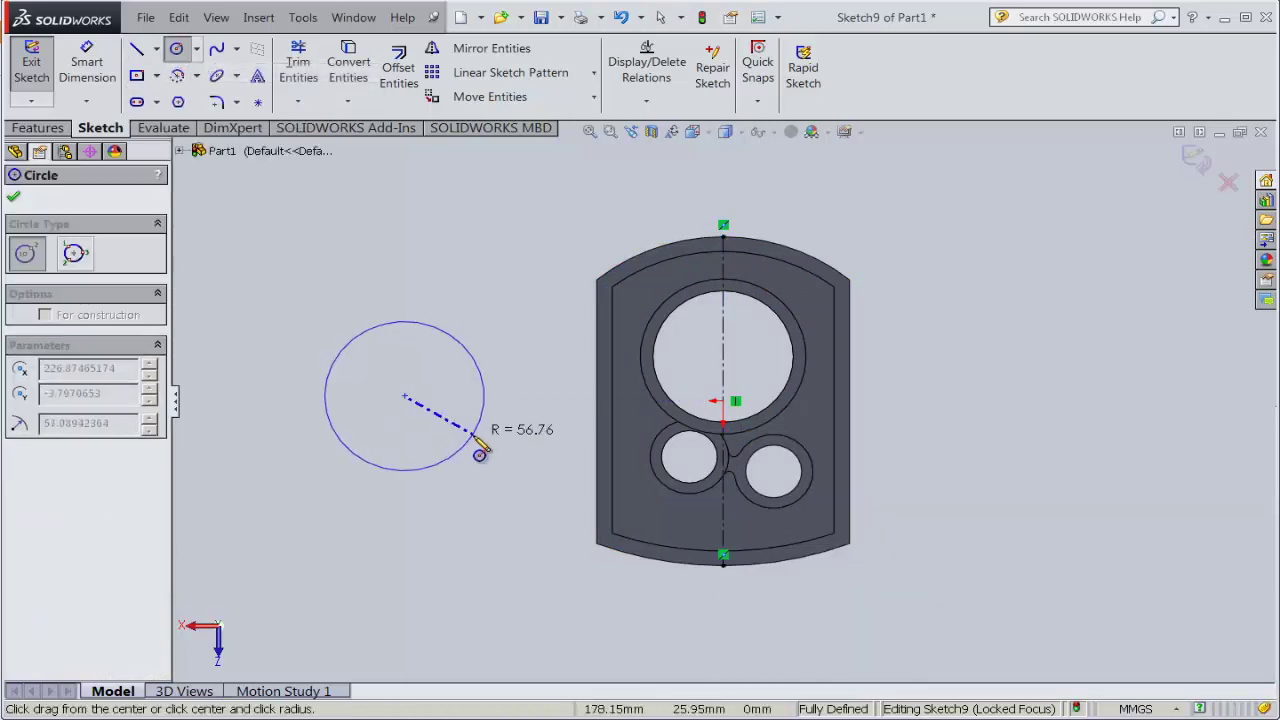
pyautogui.click(469, 443)
pyautogui.click(87, 62)
pyautogui.click(357, 330)
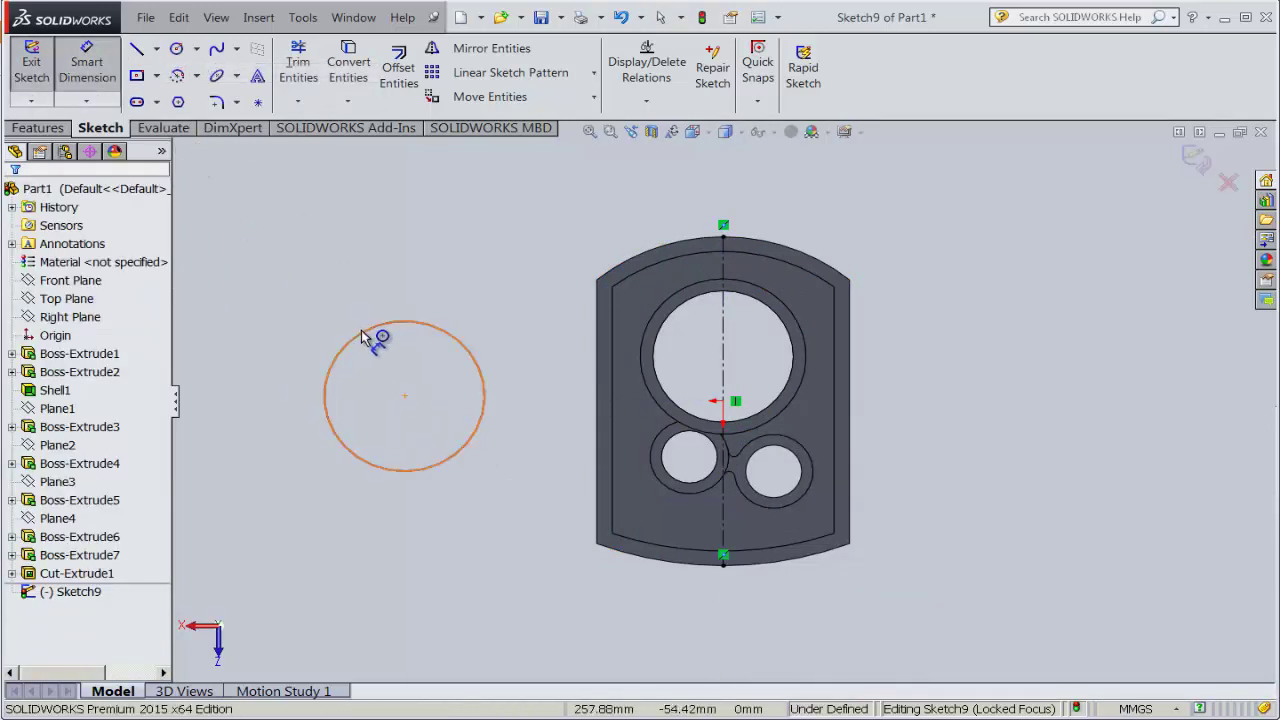
pyautogui.click(320, 283)
pyautogui.write('24')
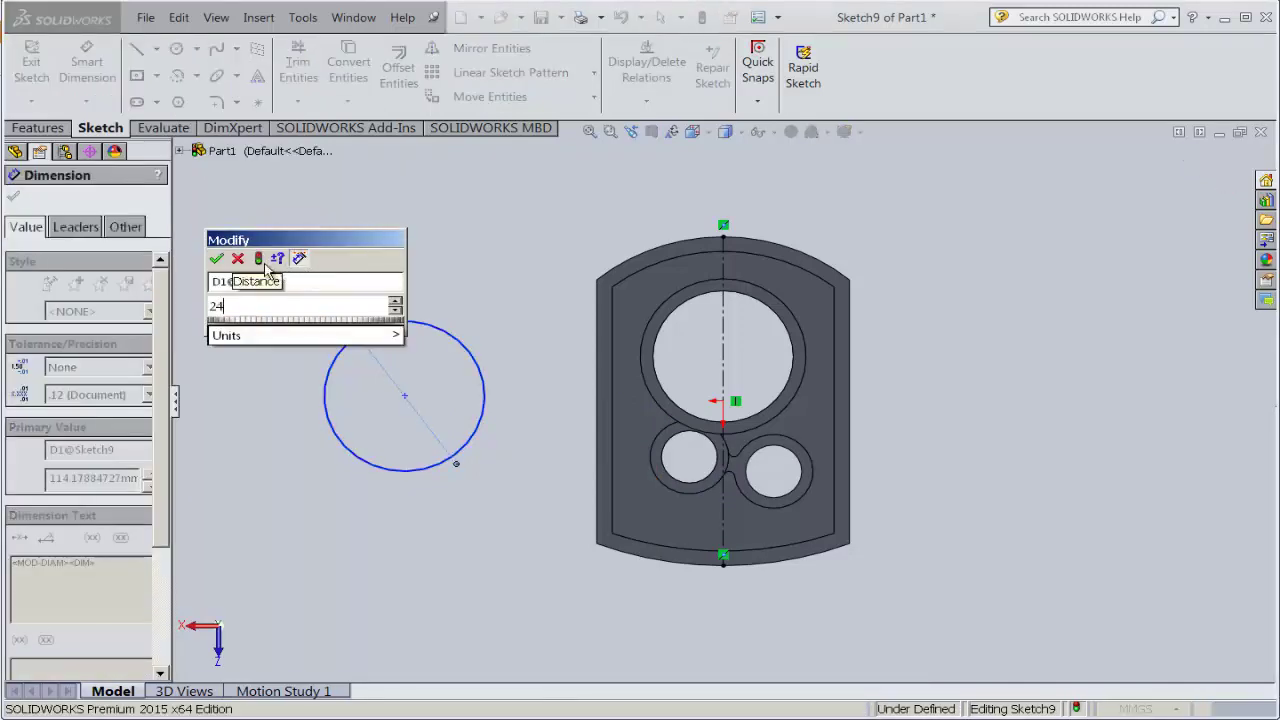
pyautogui.click(218, 261)
pyautogui.scroll(-2, 490, 360)
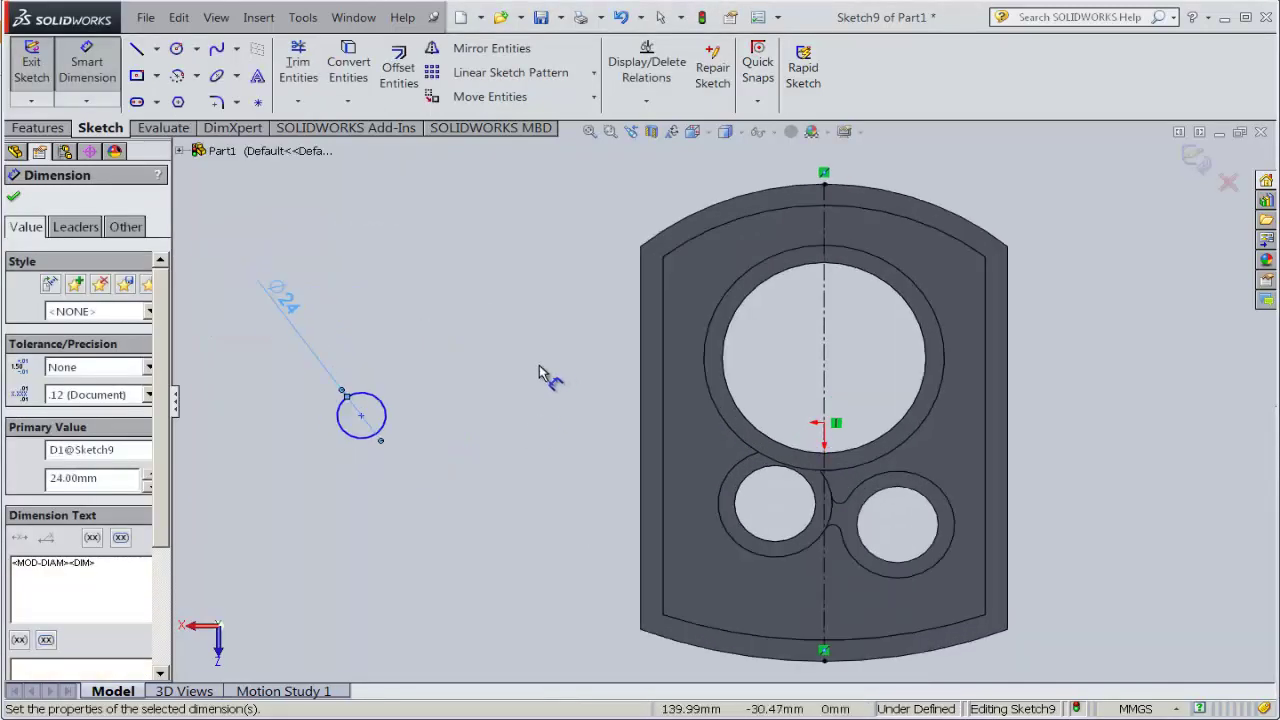
pyautogui.scroll(-2, 543, 371)
pyautogui.scroll(2, 397, 370)
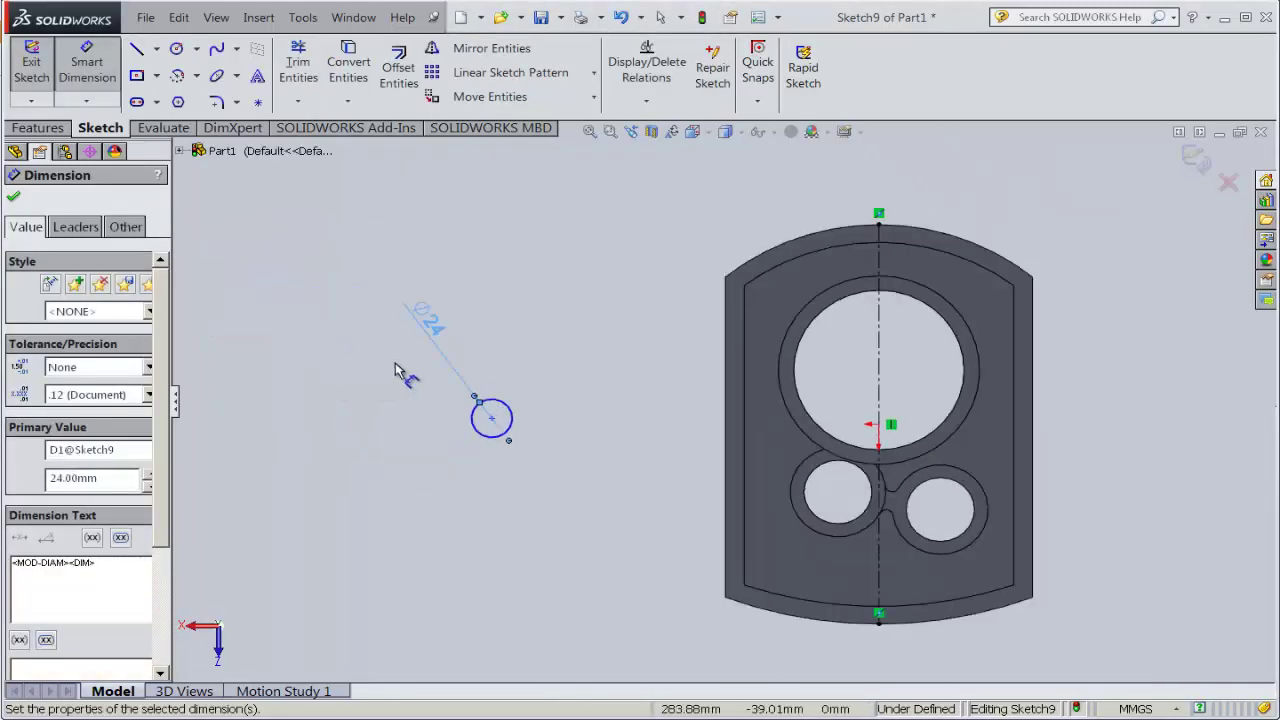
pyautogui.click(13, 201)
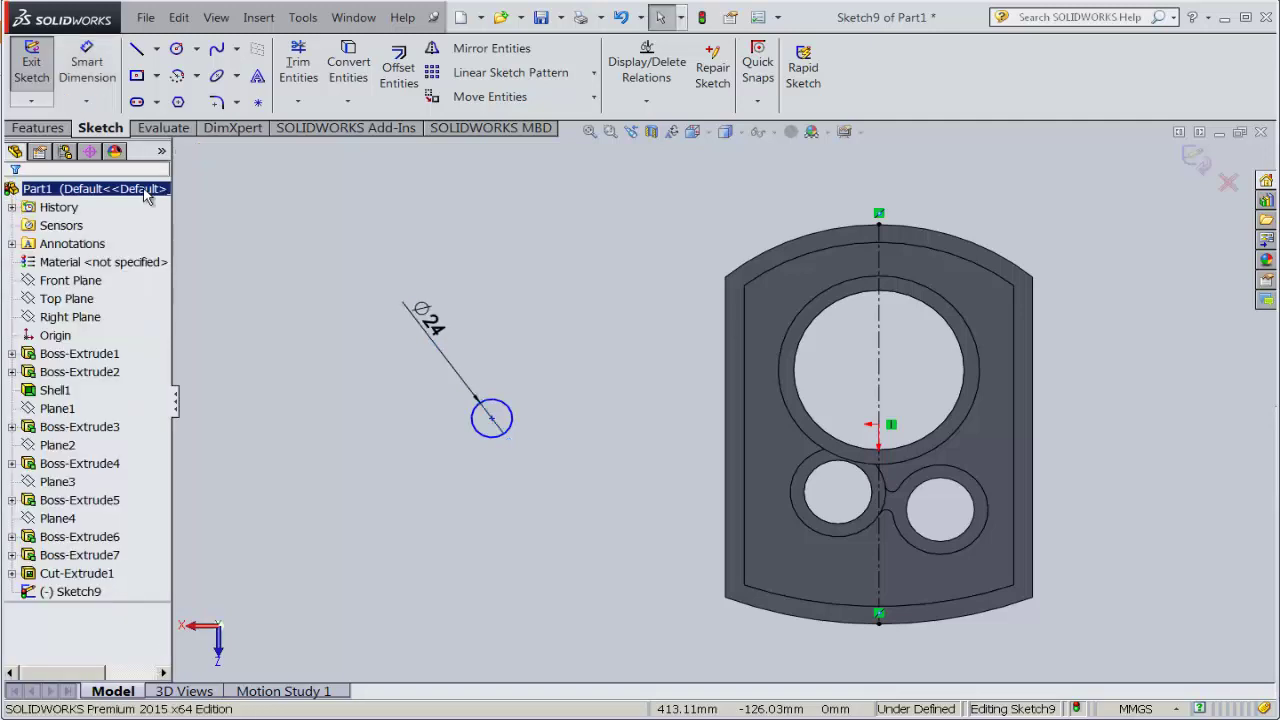
# - Mirror the Ø24 circle across the vertical centerline
pyautogui.click(503, 55)
pyautogui.click(484, 446)
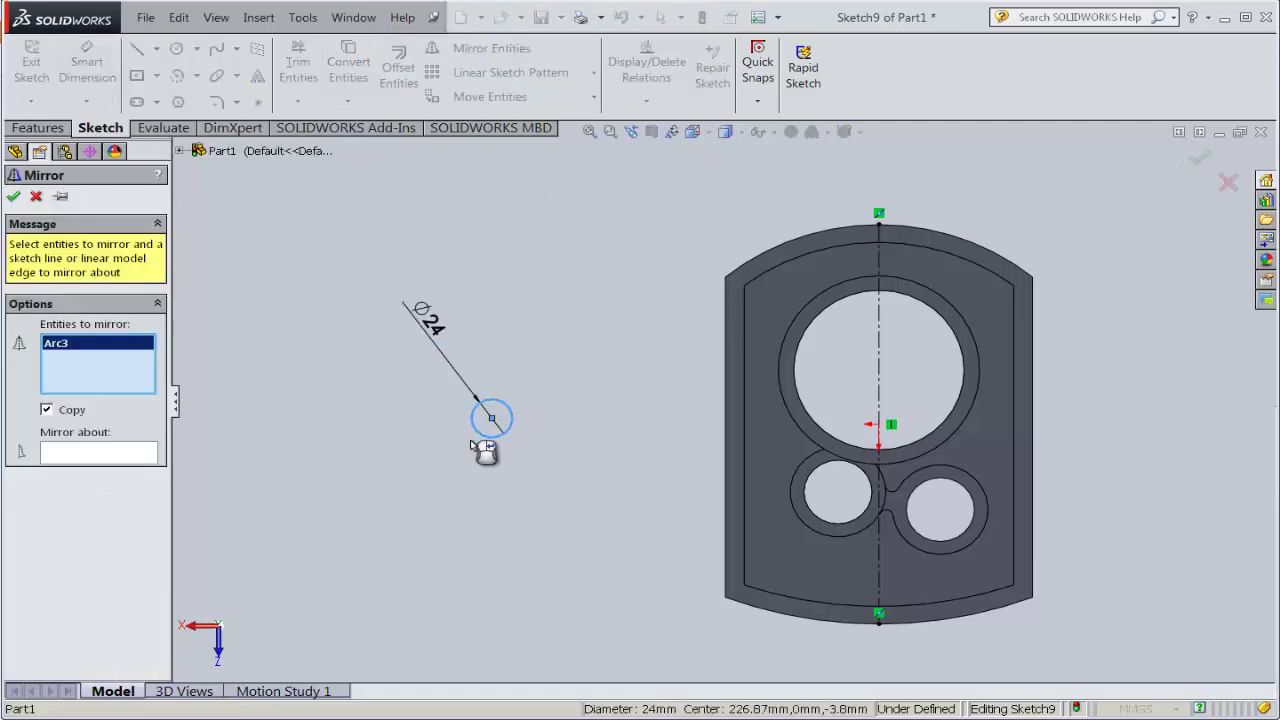
pyautogui.click(133, 456)
pyautogui.click(881, 377)
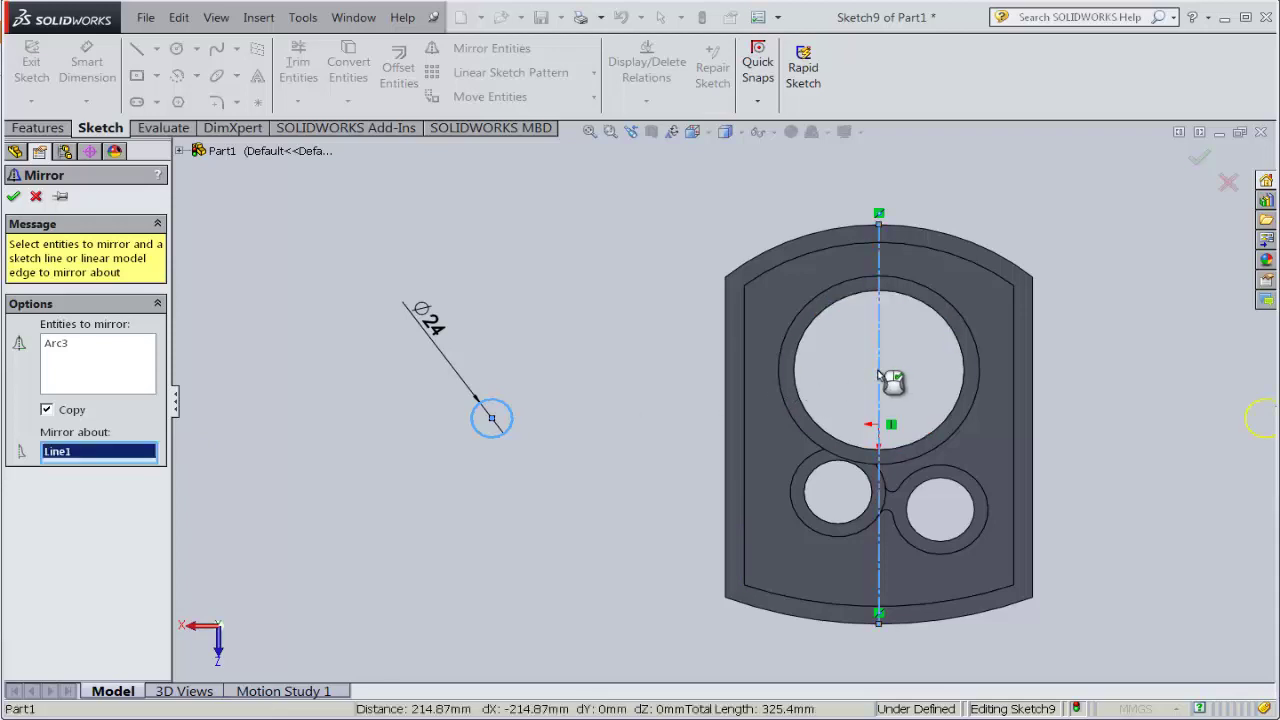
pyautogui.click(13, 196)
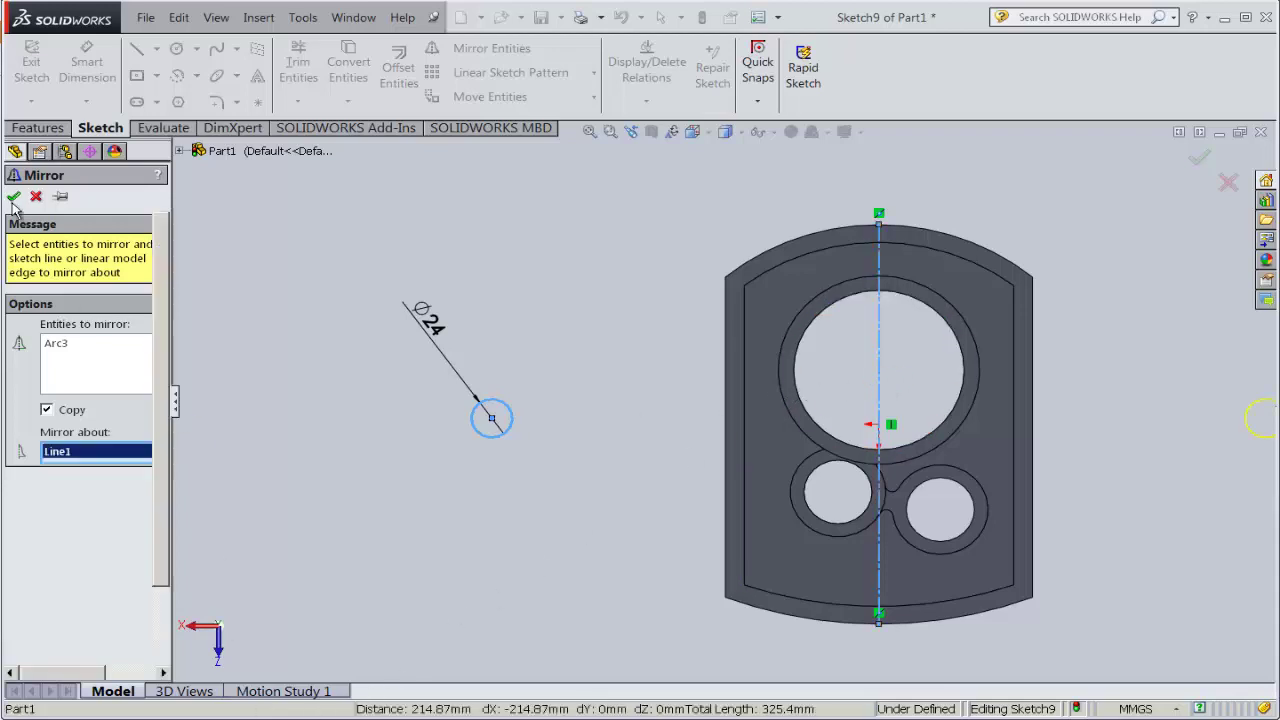
# - Add a centre-distance dimension between the two Ø24 circles below the part
pyautogui.press('f')
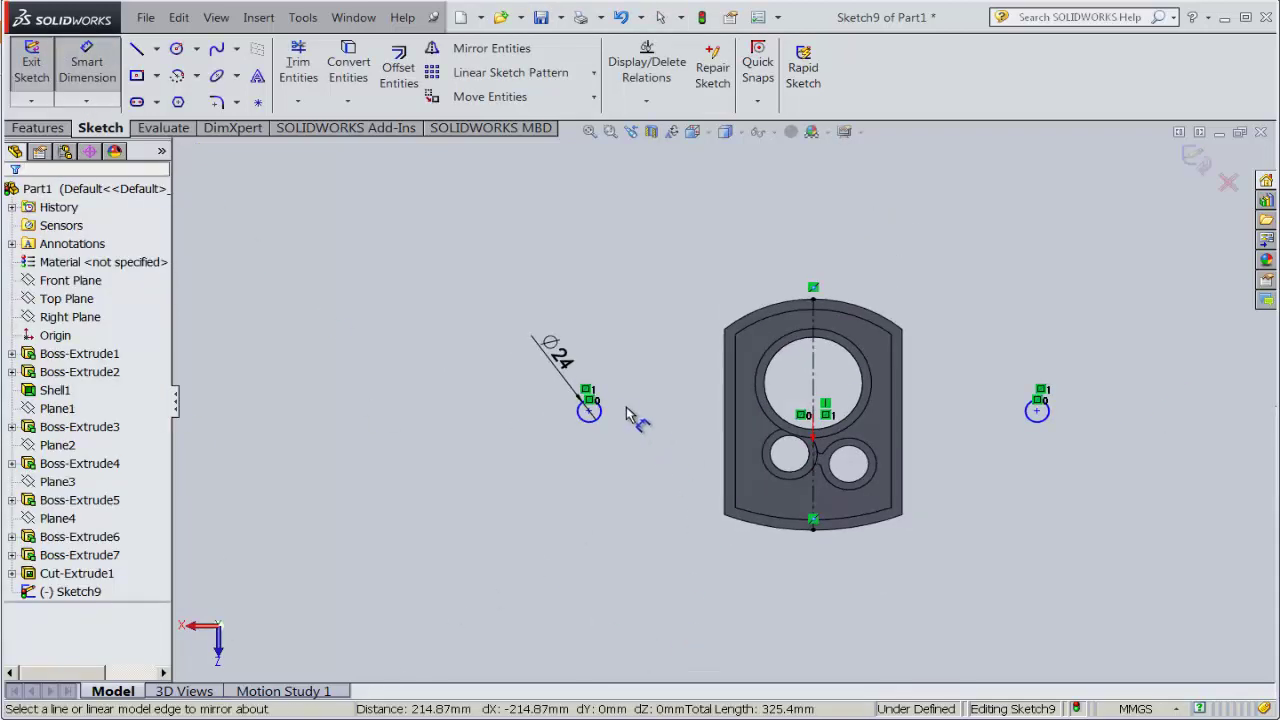
pyautogui.click(589, 410)
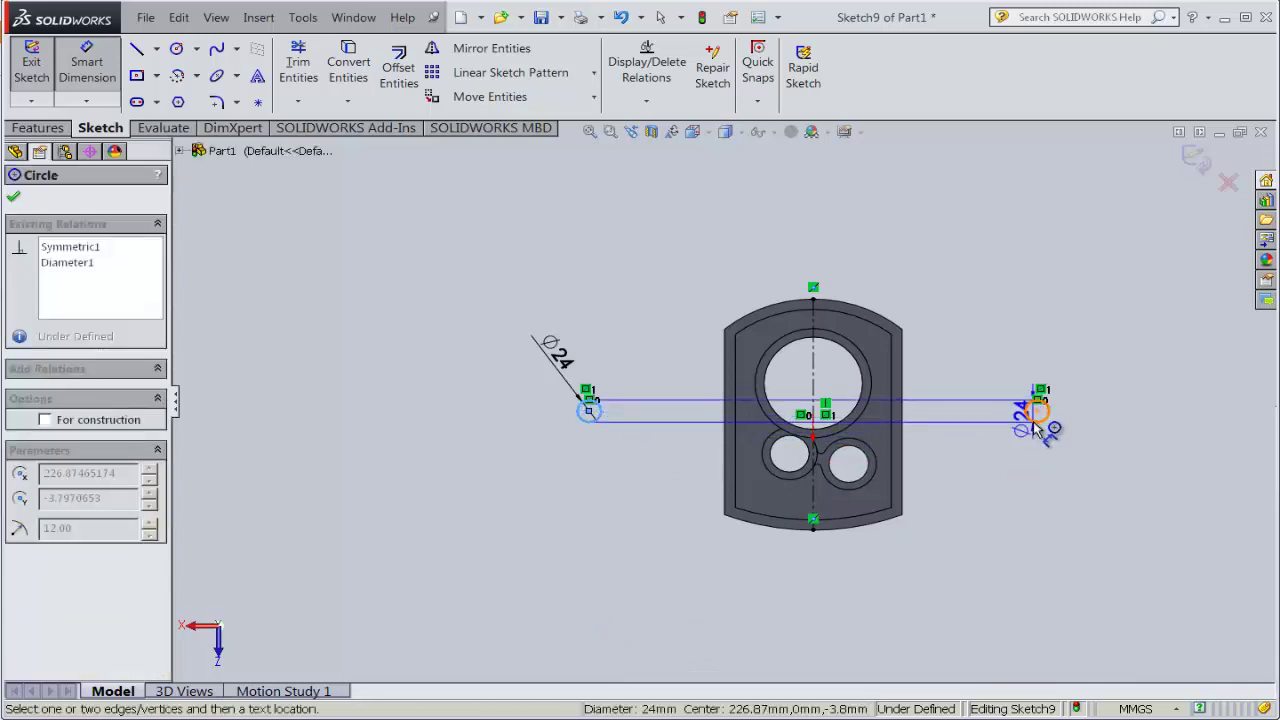
pyautogui.click(1037, 428)
pyautogui.click(823, 608)
pyautogui.hotkey('alt', 'Tab')
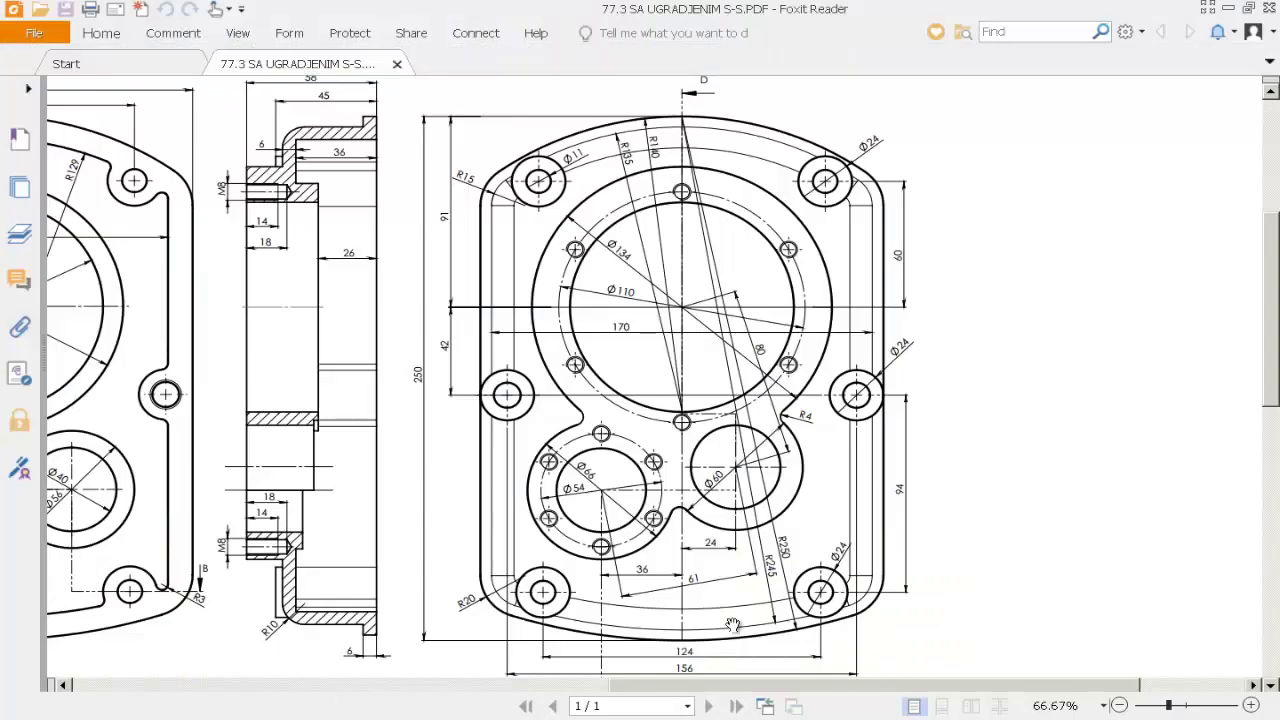
pyautogui.scroll(-3, 733, 625)
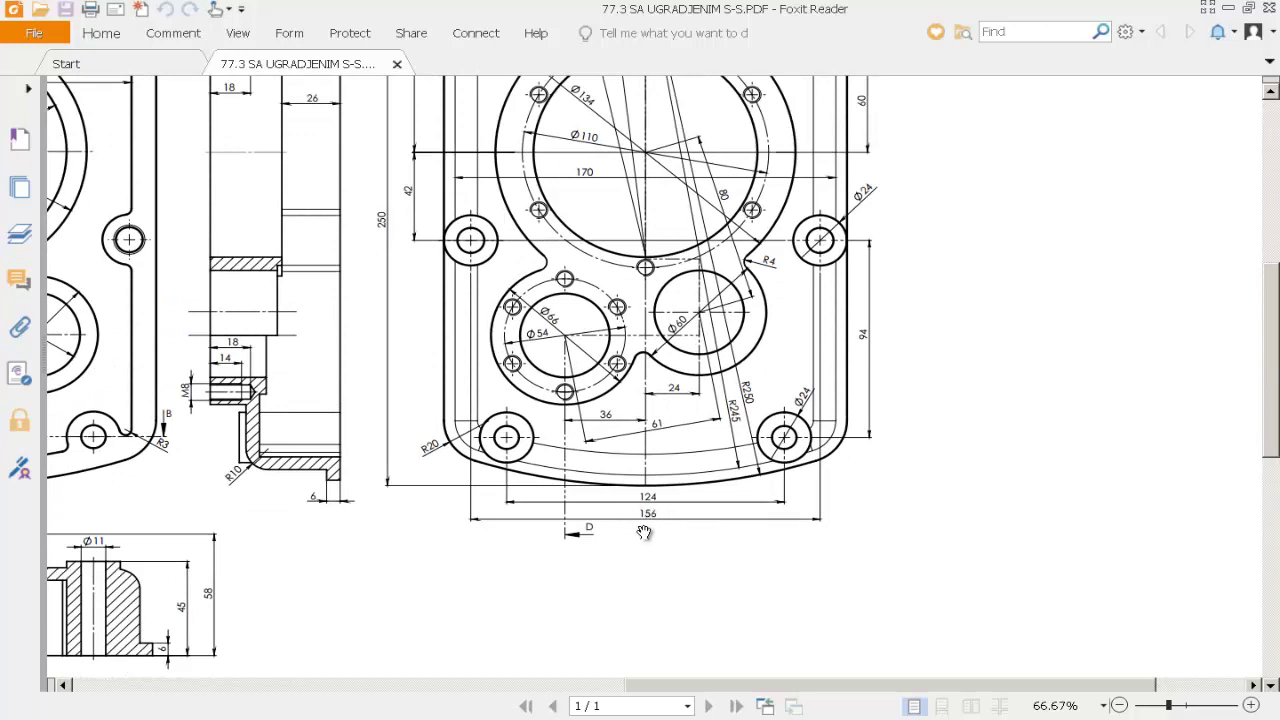
pyautogui.click(1187, 706)
pyautogui.moveTo(1112, 664); pyautogui.dragTo(733, 404)
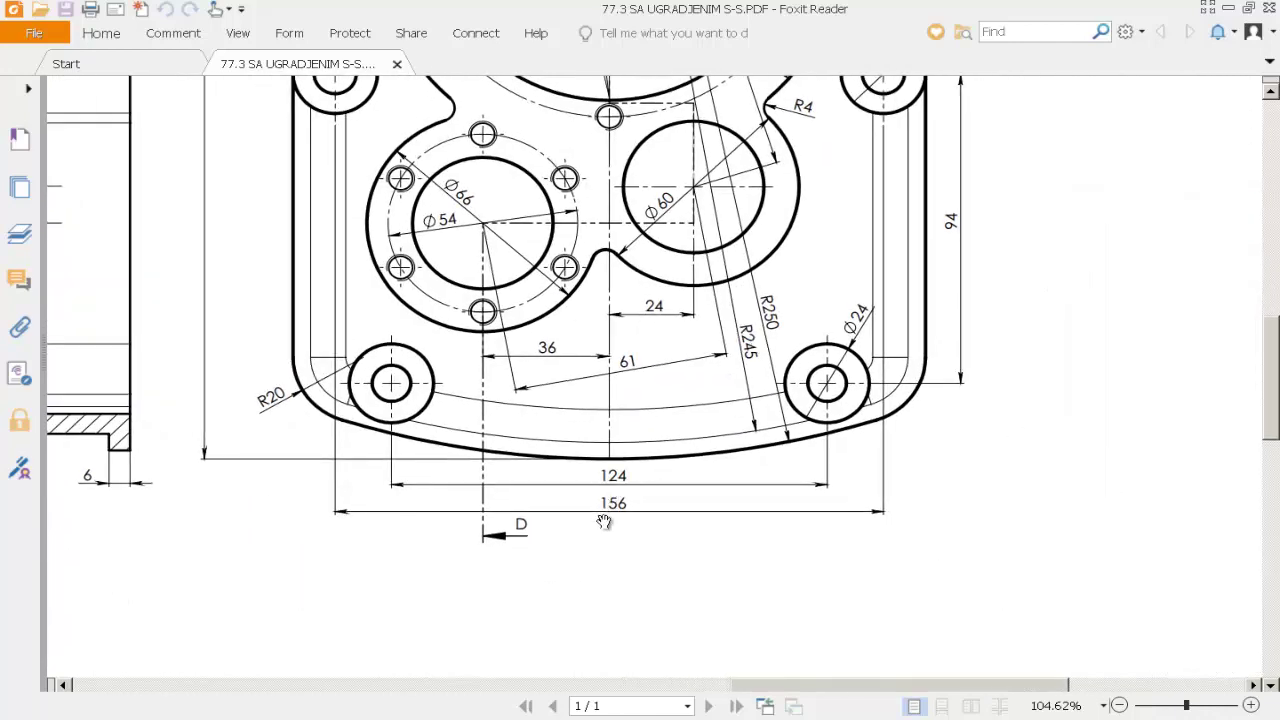
pyautogui.moveTo(705, 263); pyautogui.dragTo(681, 458)
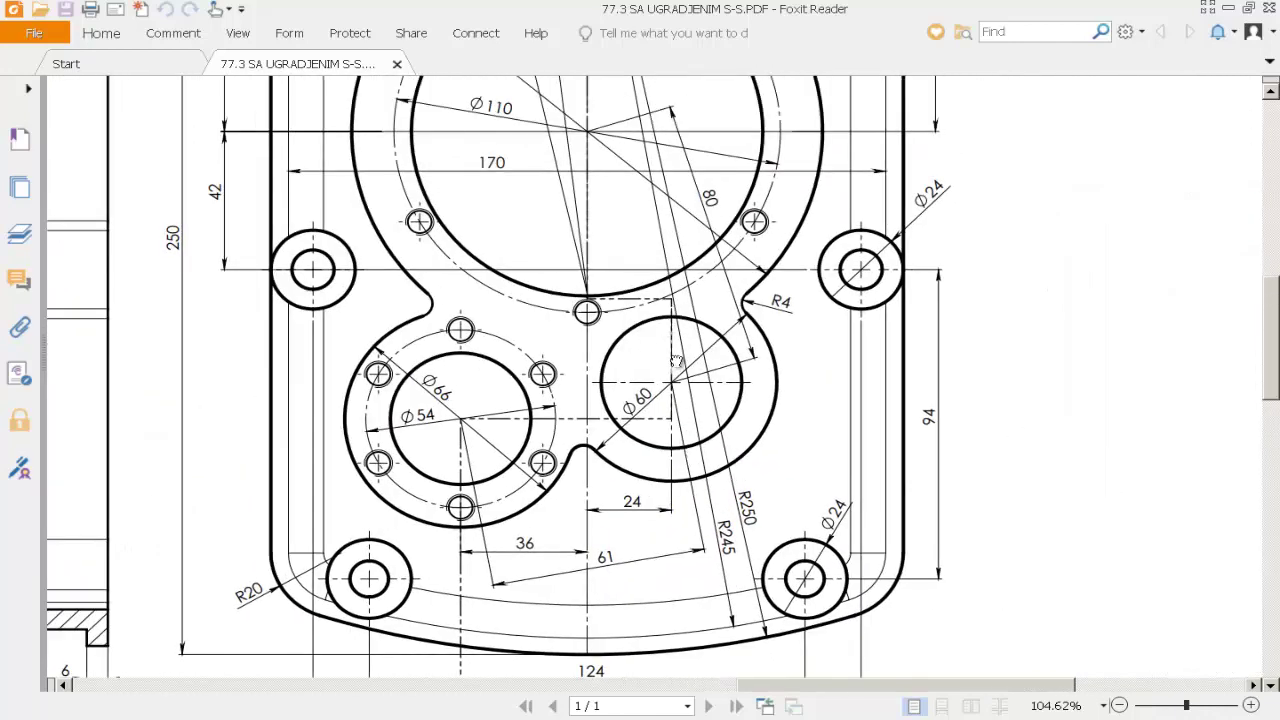
pyautogui.moveTo(292, 219); pyautogui.dragTo(341, 337)
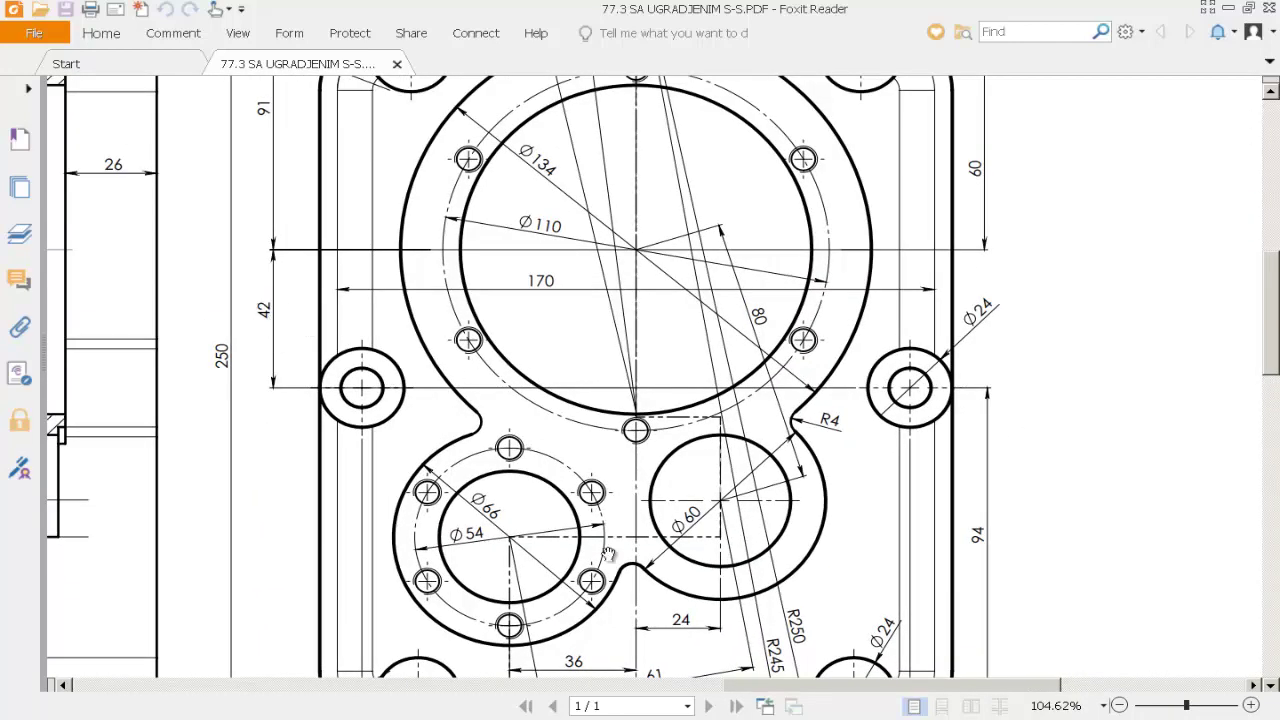
pyautogui.moveTo(607, 553); pyautogui.dragTo(630, 368)
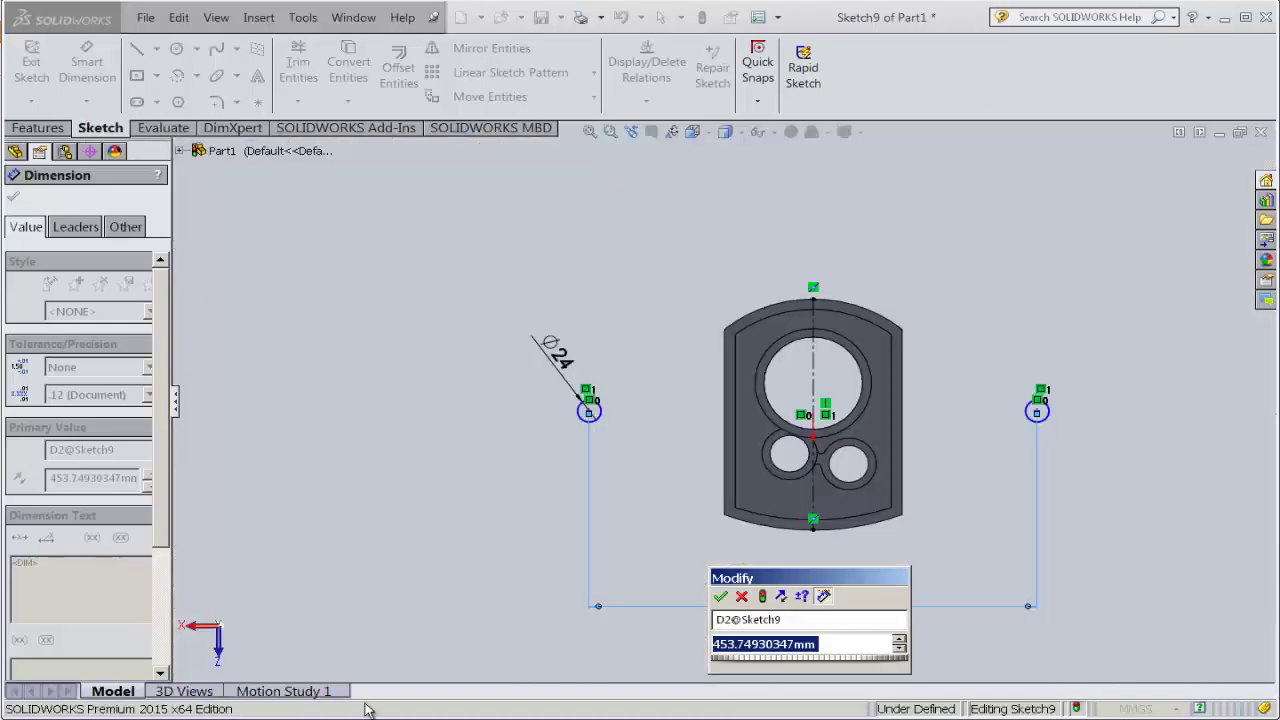
# - Set the Ø24 circles' centre spacing to 156
pyautogui.write('15')
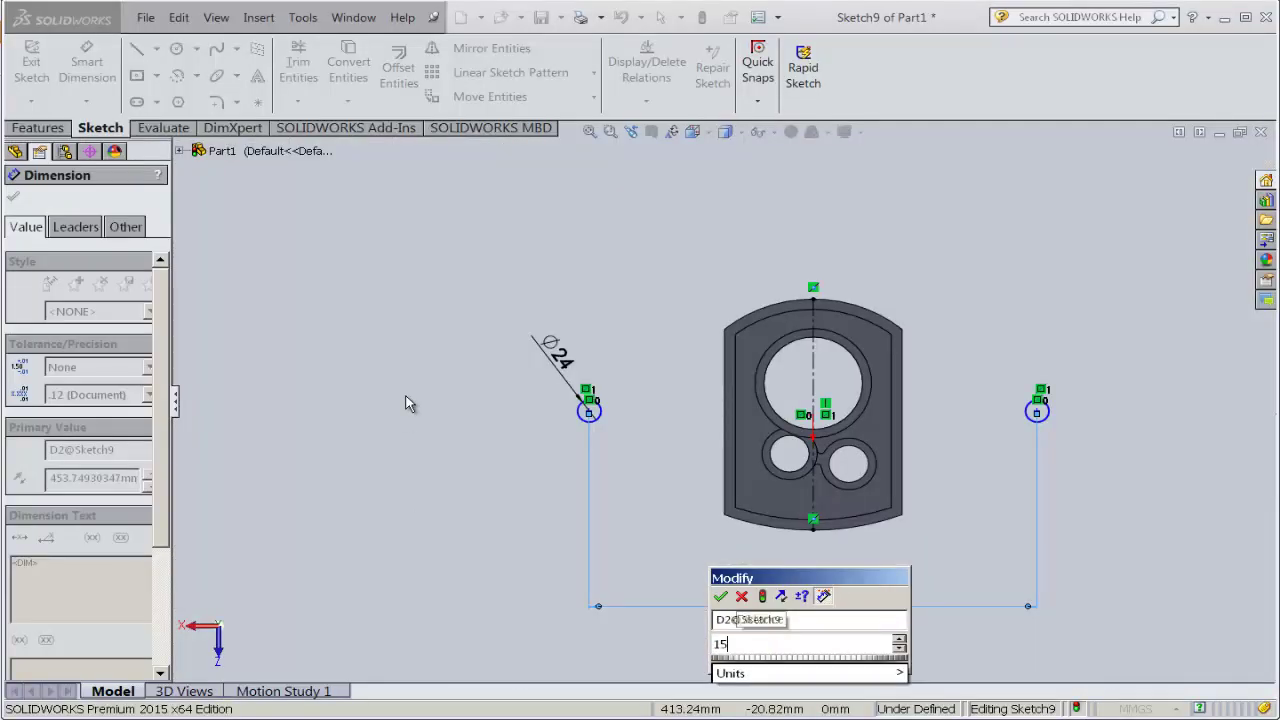
pyautogui.write('6')
pyautogui.press('Return')
pyautogui.scroll(3, 838, 354)
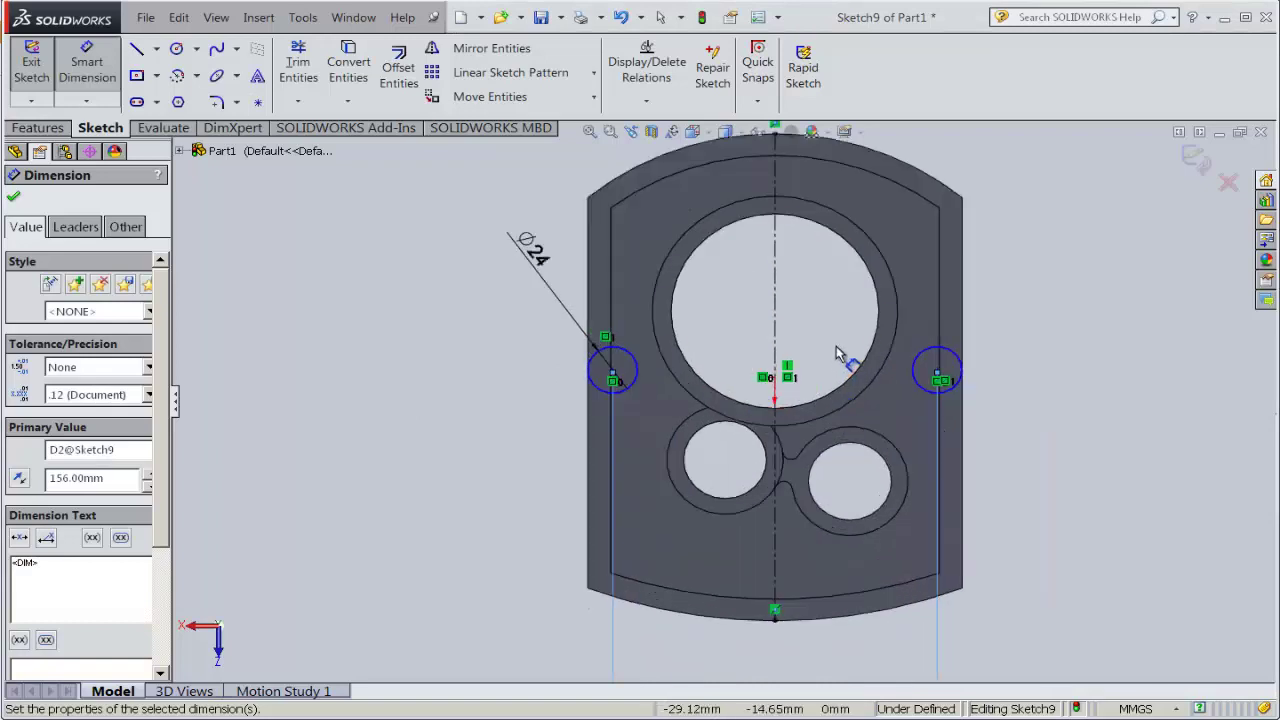
pyautogui.scroll(3, 838, 354)
pyautogui.scroll(-2, 673, 289)
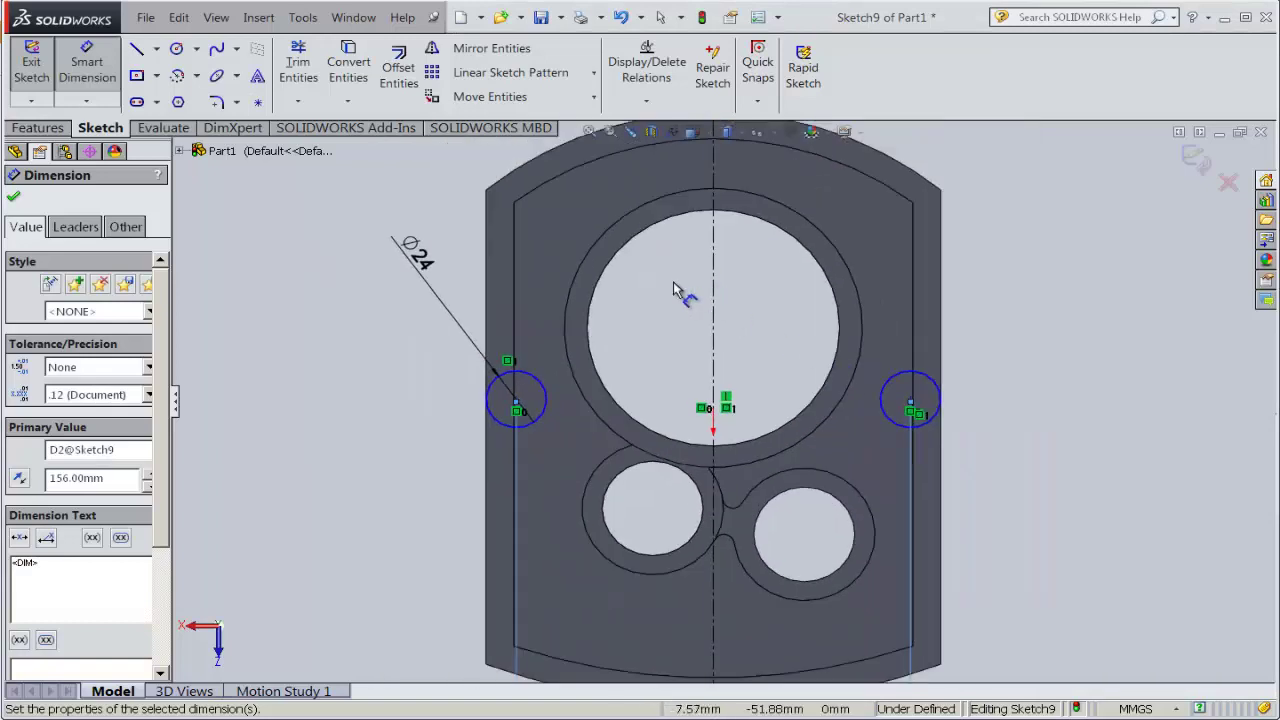
# - Dimension the left Ø24 circle 42 below the large bore's centre, fully defining the sketch
pyautogui.click(598, 300)
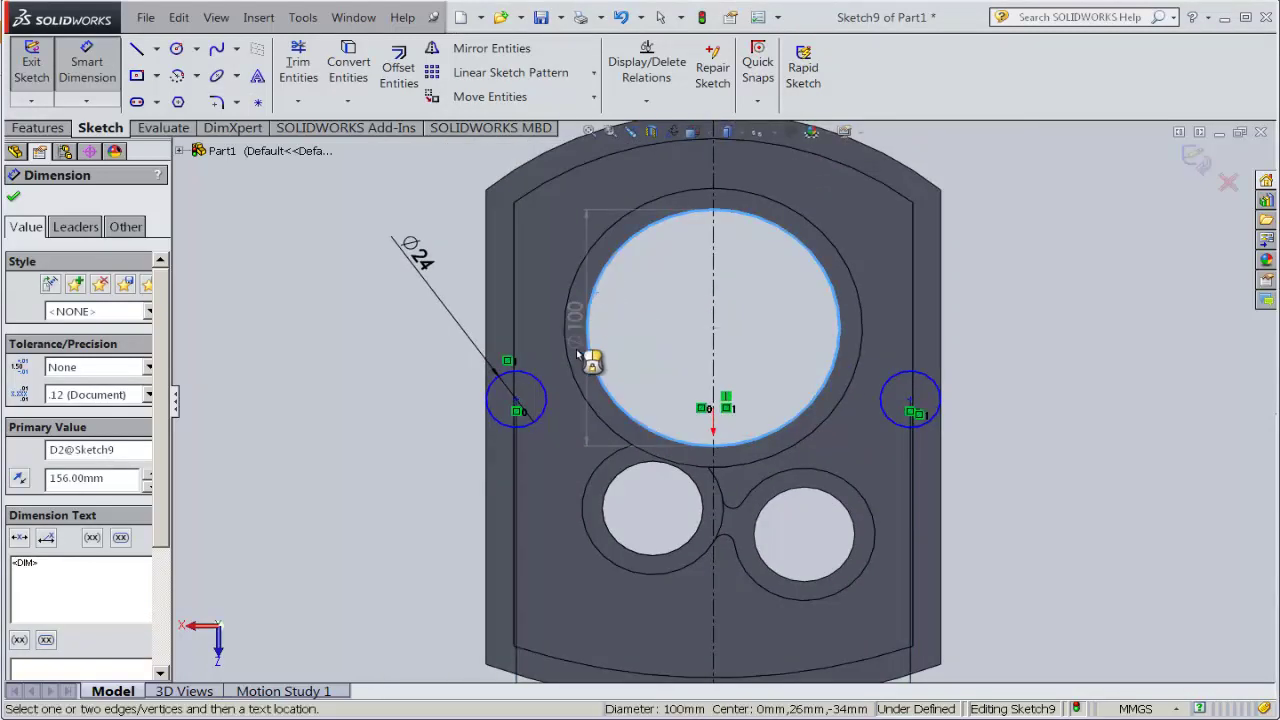
pyautogui.click(514, 391)
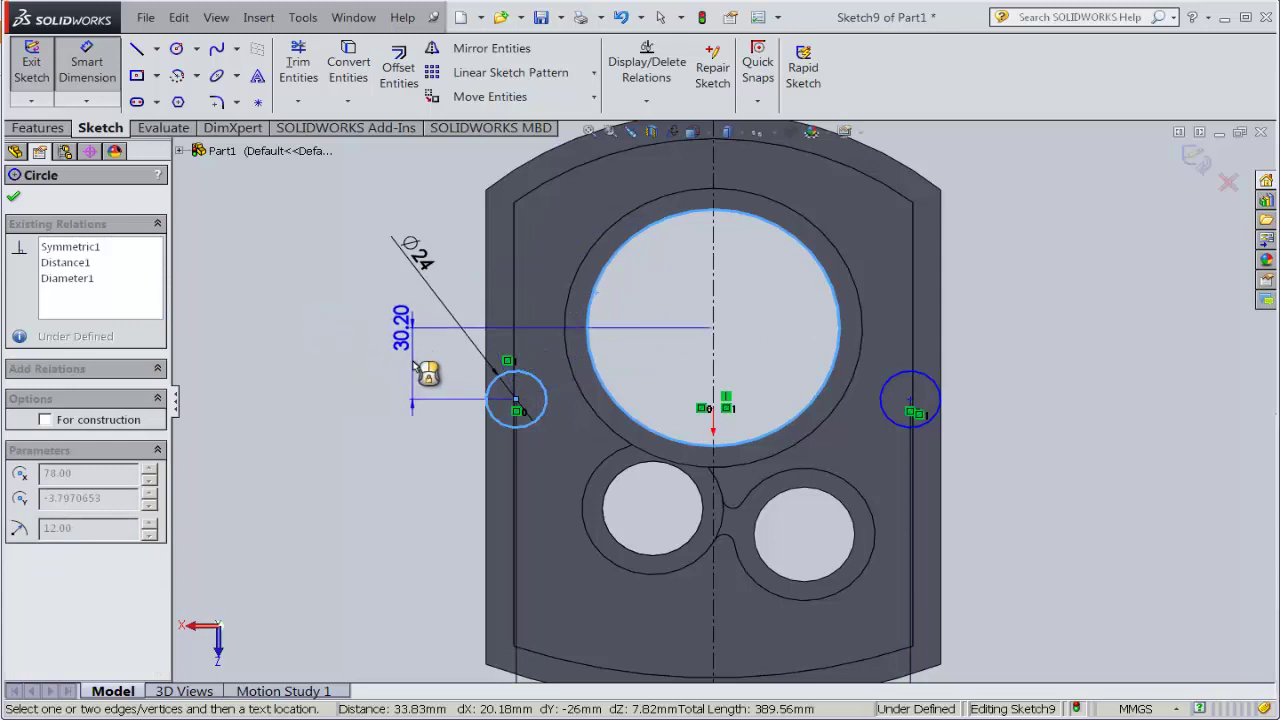
pyautogui.click(422, 371)
pyautogui.write('42')
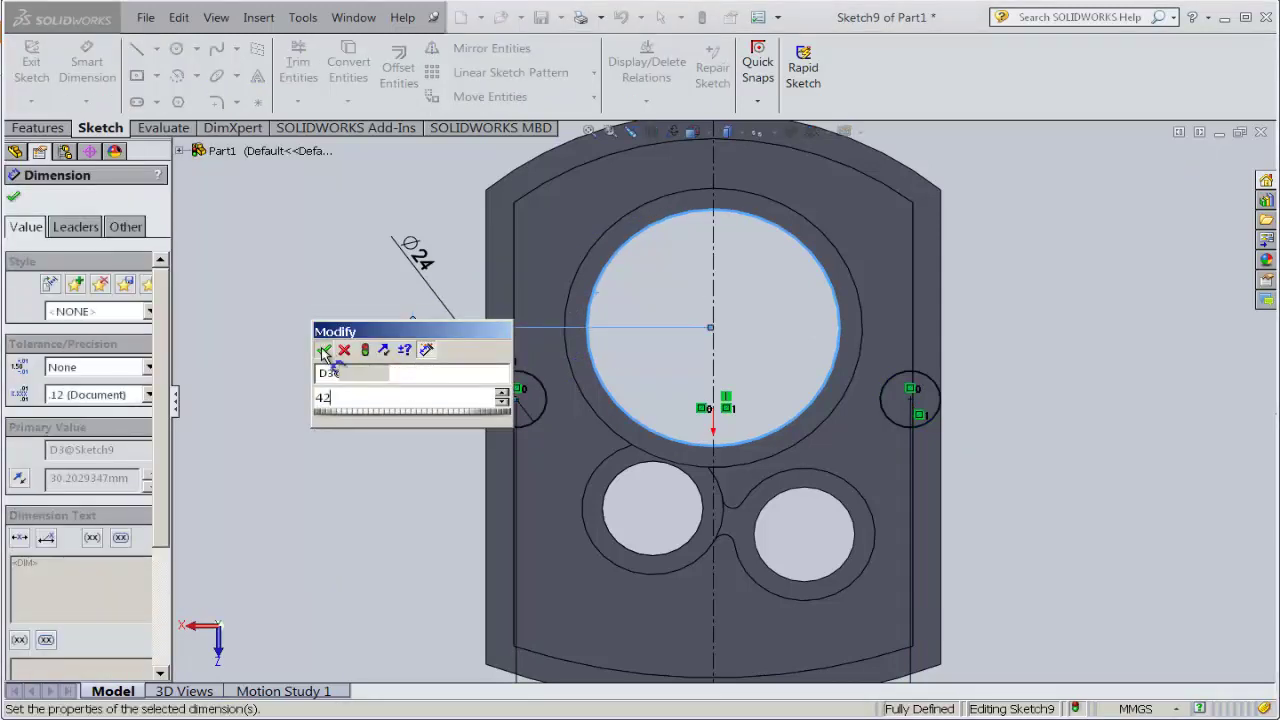
pyautogui.click(322, 350)
pyautogui.click(14, 198)
pyautogui.press('f')
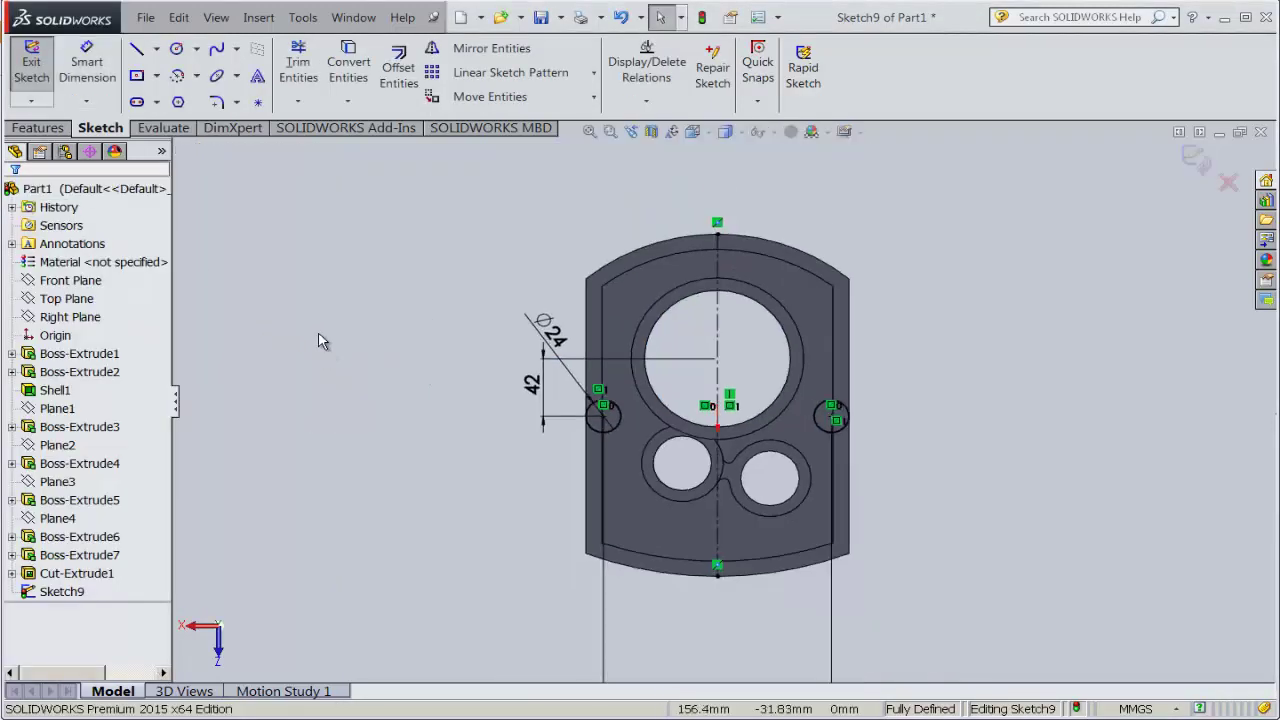
pyautogui.scroll(-1, 878, 453)
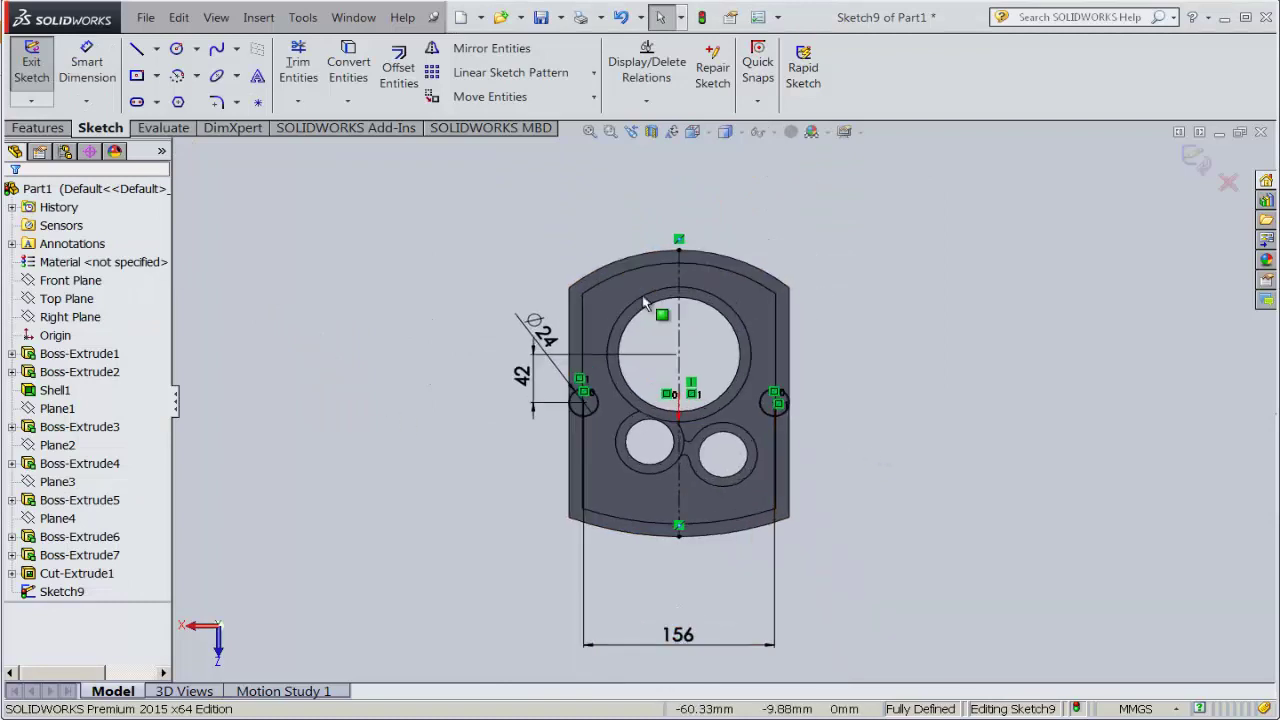
pyautogui.click(197, 48)
# - Draw a lower circle left of the part and dimension it Ø24
pyautogui.click(210, 72)
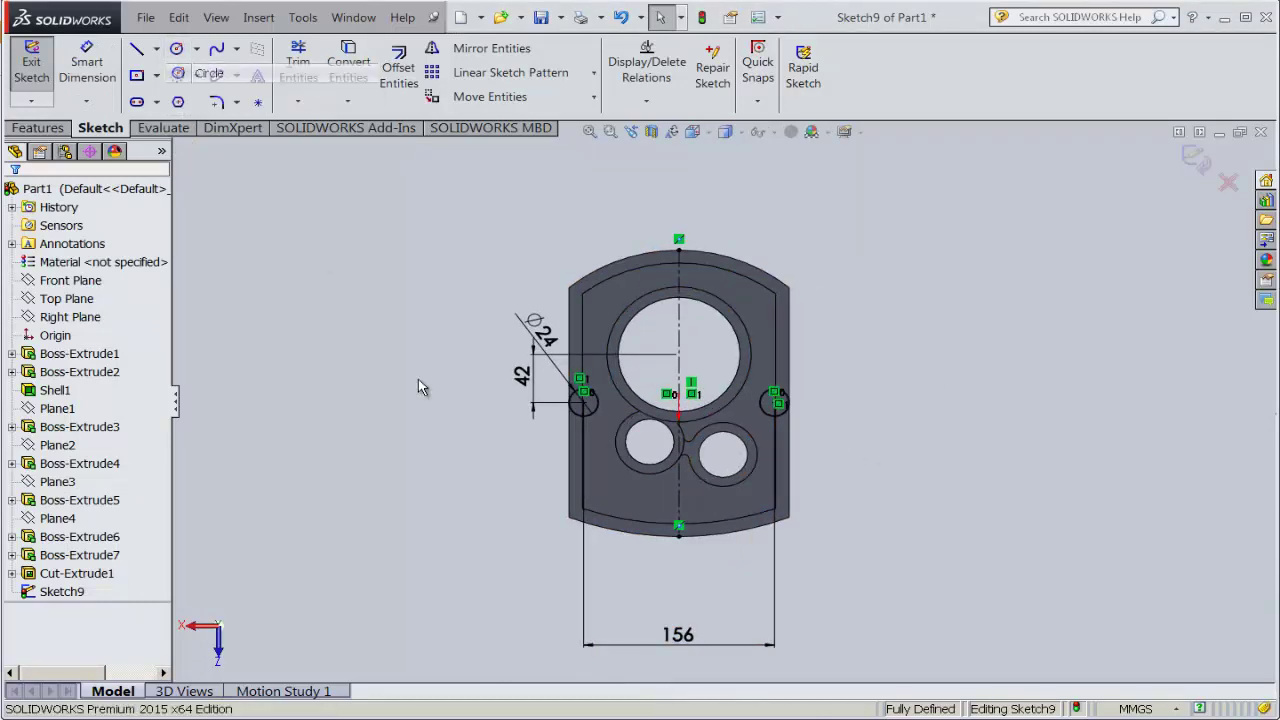
pyautogui.scroll(-2, 432, 466)
pyautogui.click(586, 488)
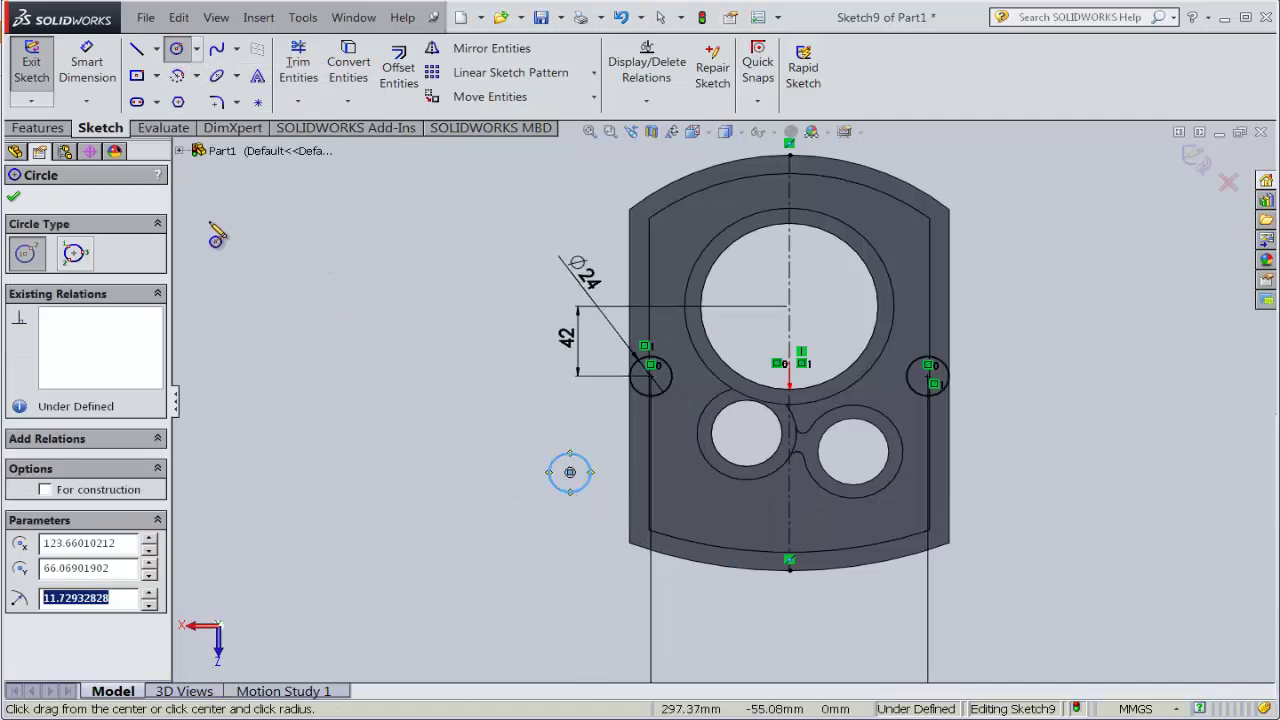
pyautogui.press('Escape')
pyautogui.press('d')
pyautogui.click(568, 468)
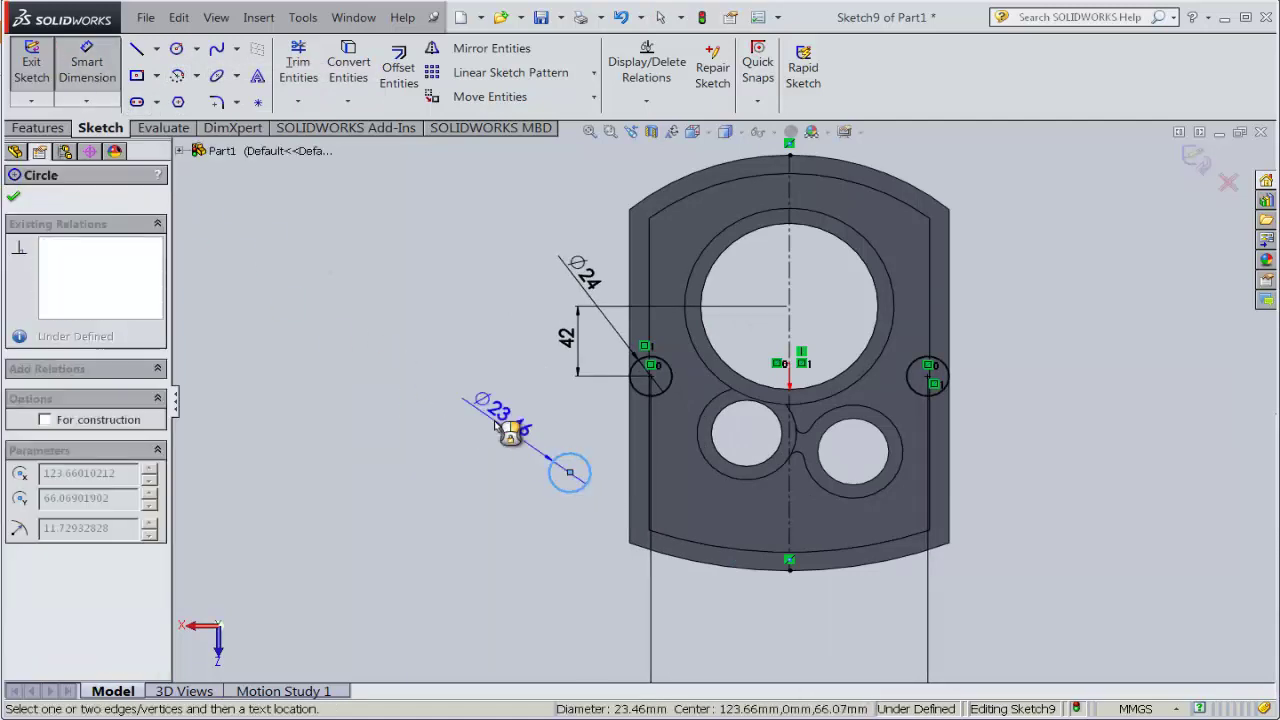
pyautogui.click(490, 428)
pyautogui.write('24')
pyautogui.click(406, 411)
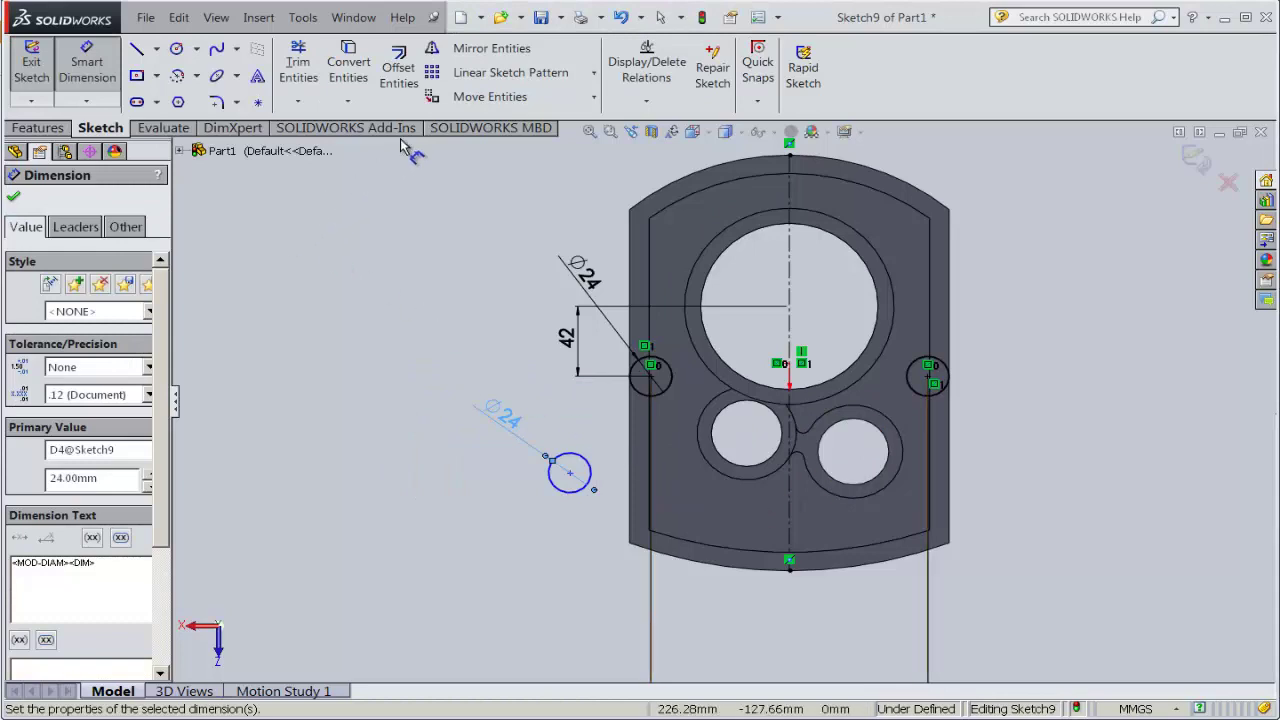
# - Mirror the lower Ø24 circle across the vertical centreline to the right side
pyautogui.click(500, 48)
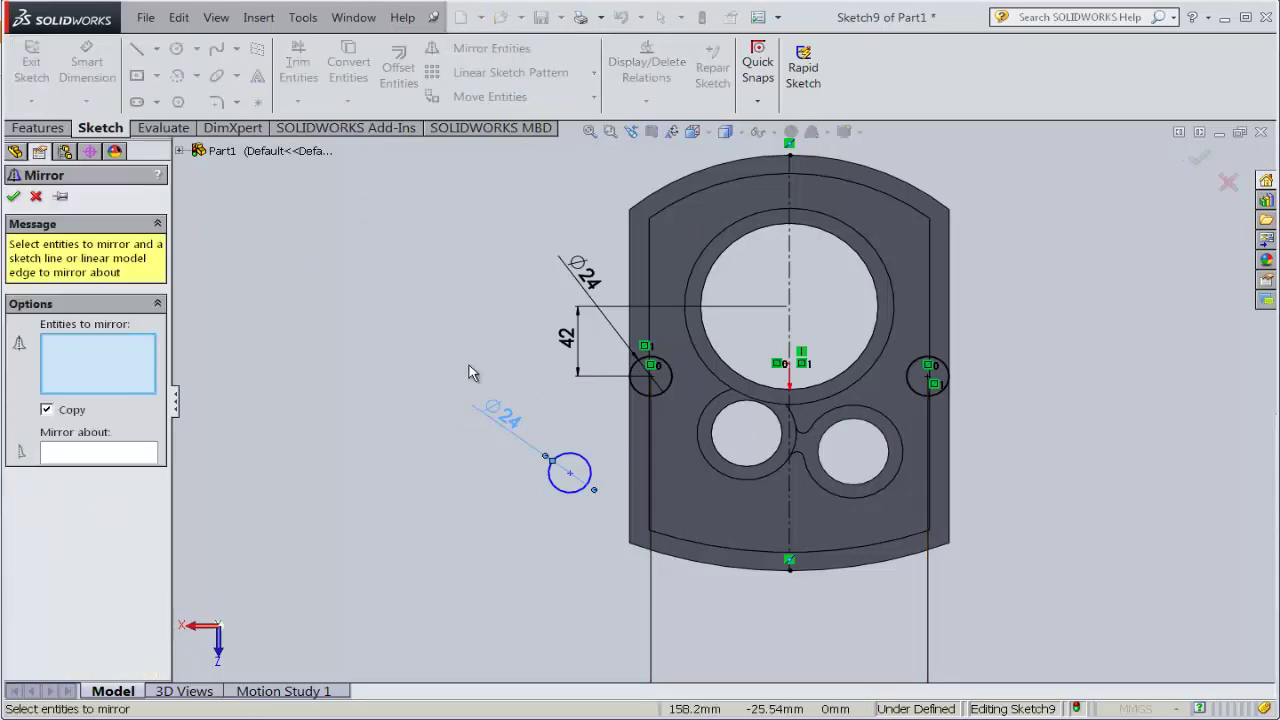
pyautogui.click(540, 502)
pyautogui.click(156, 456)
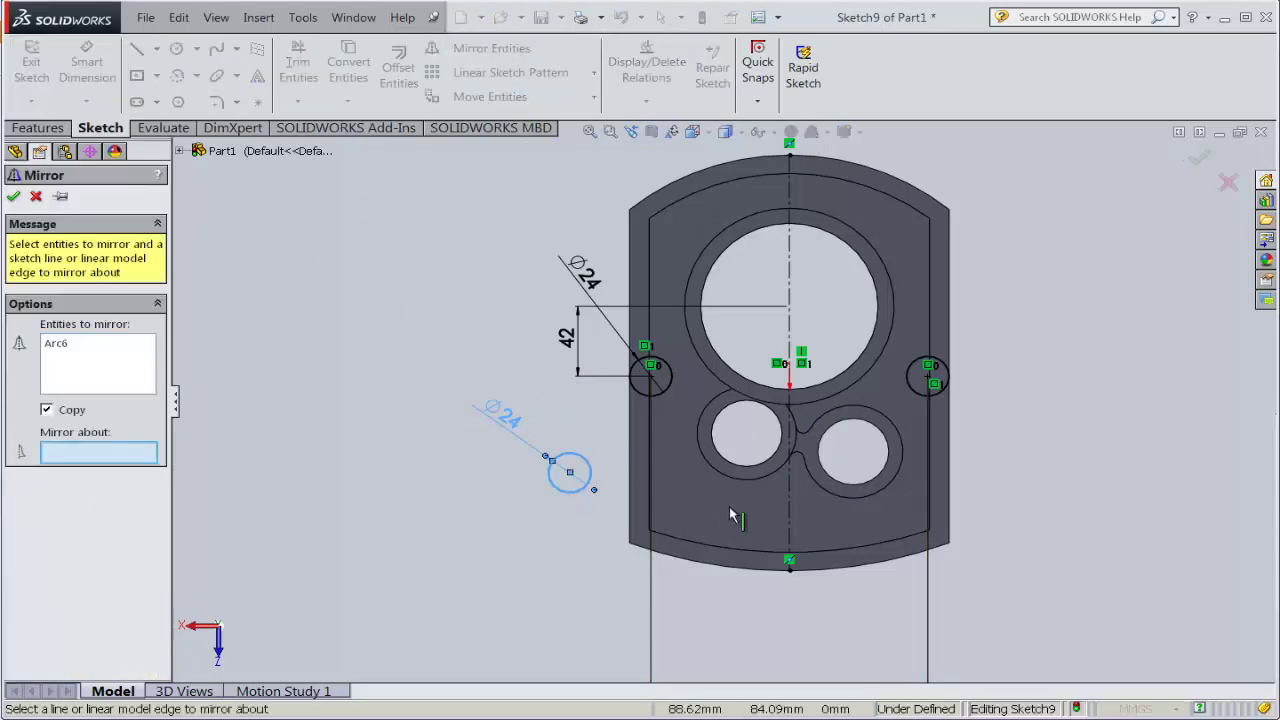
pyautogui.click(797, 297)
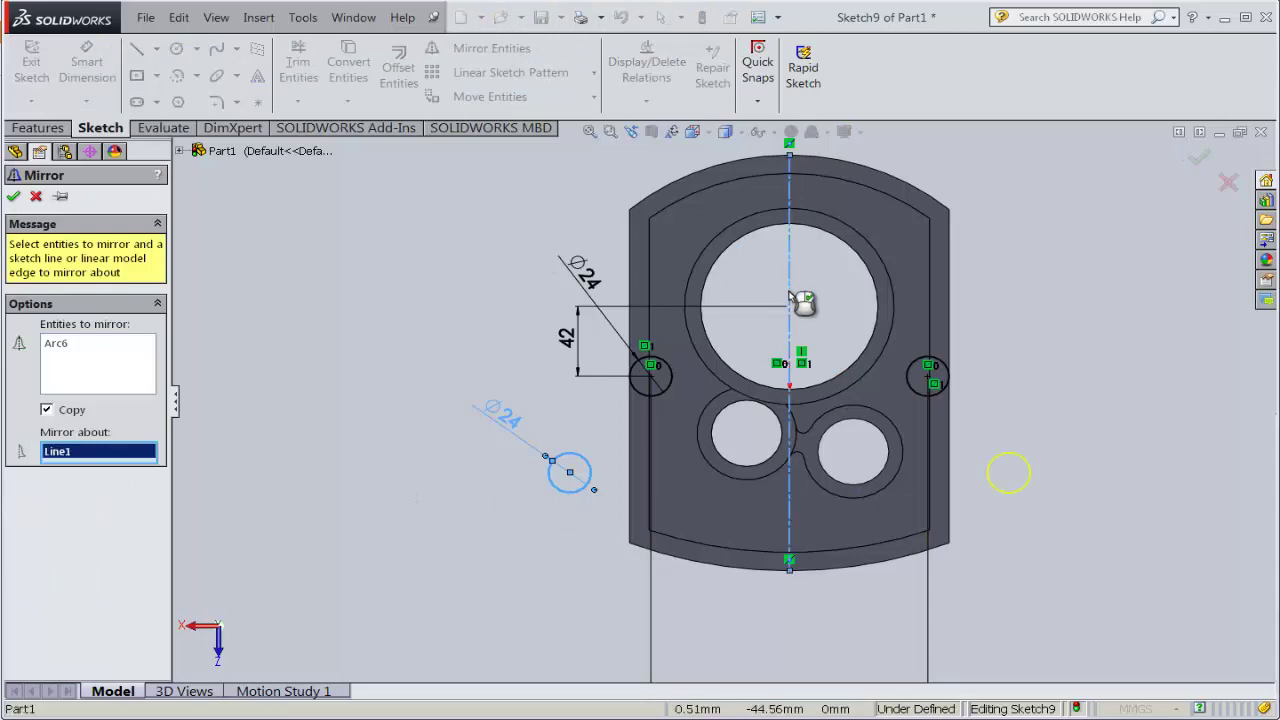
pyautogui.click(13, 196)
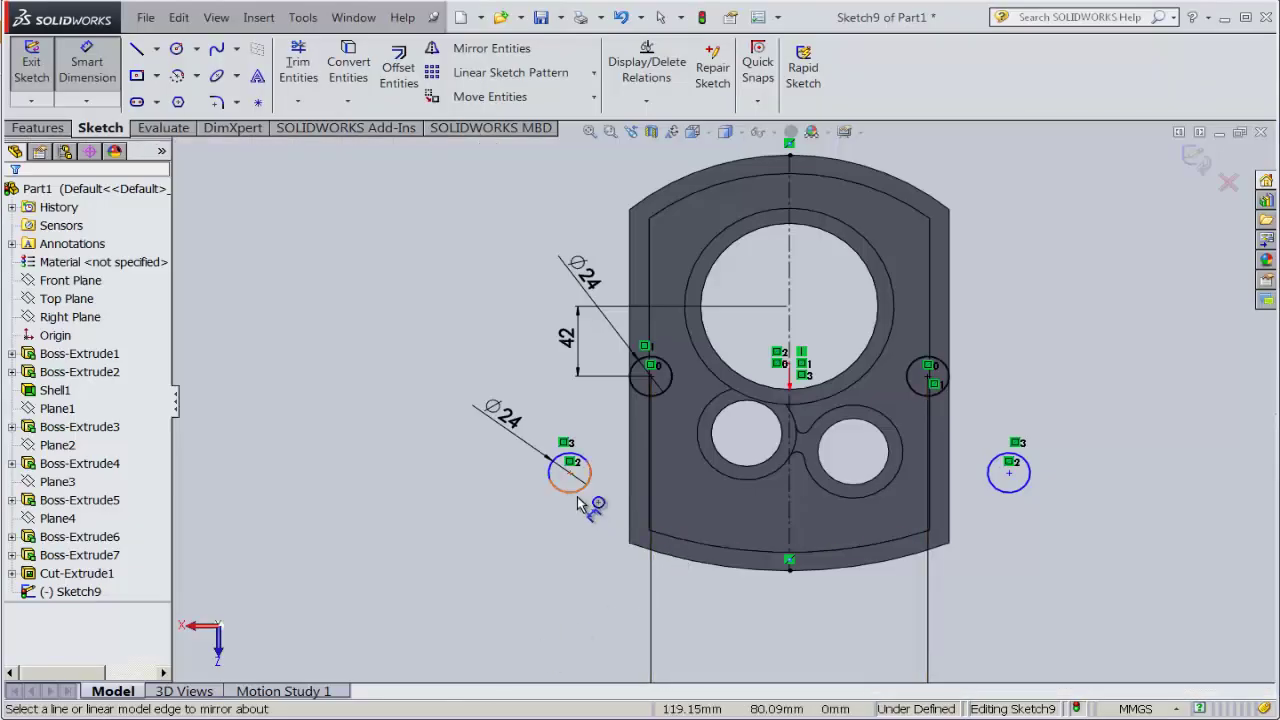
pyautogui.click(584, 487)
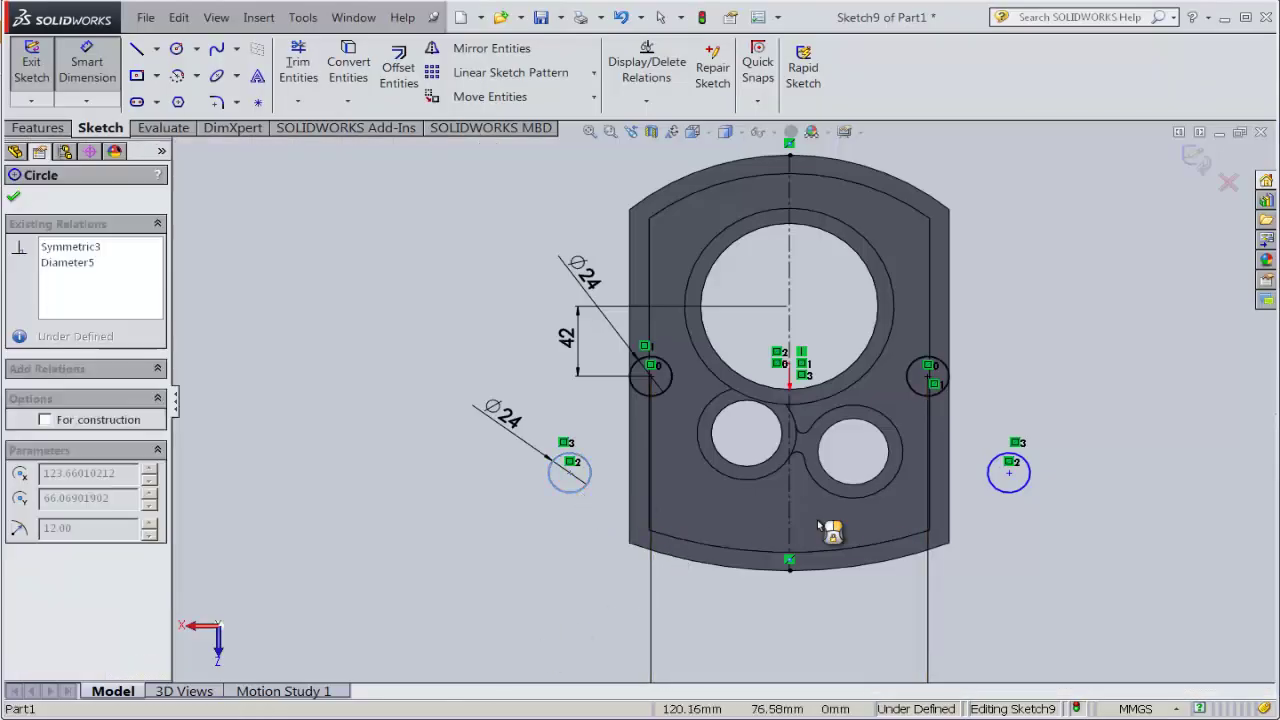
# - Set the lower Ø24 circles' centre spacing to 124
pyautogui.click(1005, 472)
pyautogui.click(800, 615)
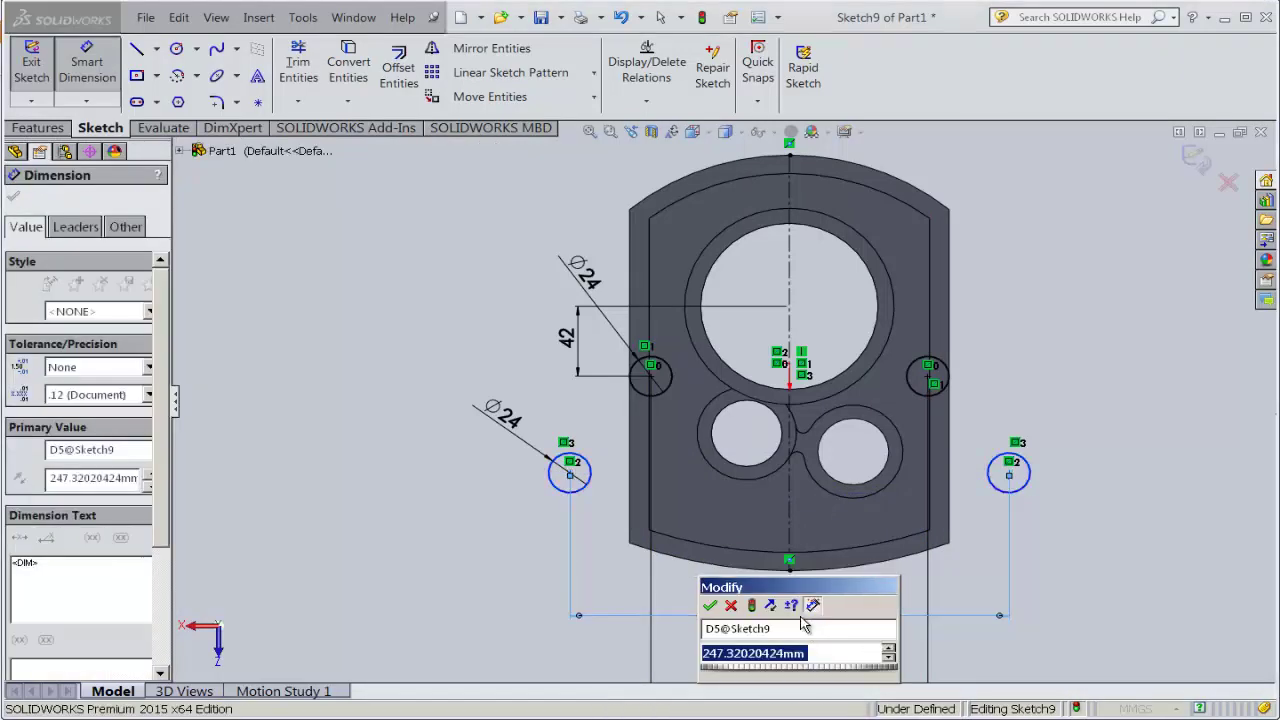
pyautogui.write('124')
pyautogui.press('Return')
pyautogui.press('f')
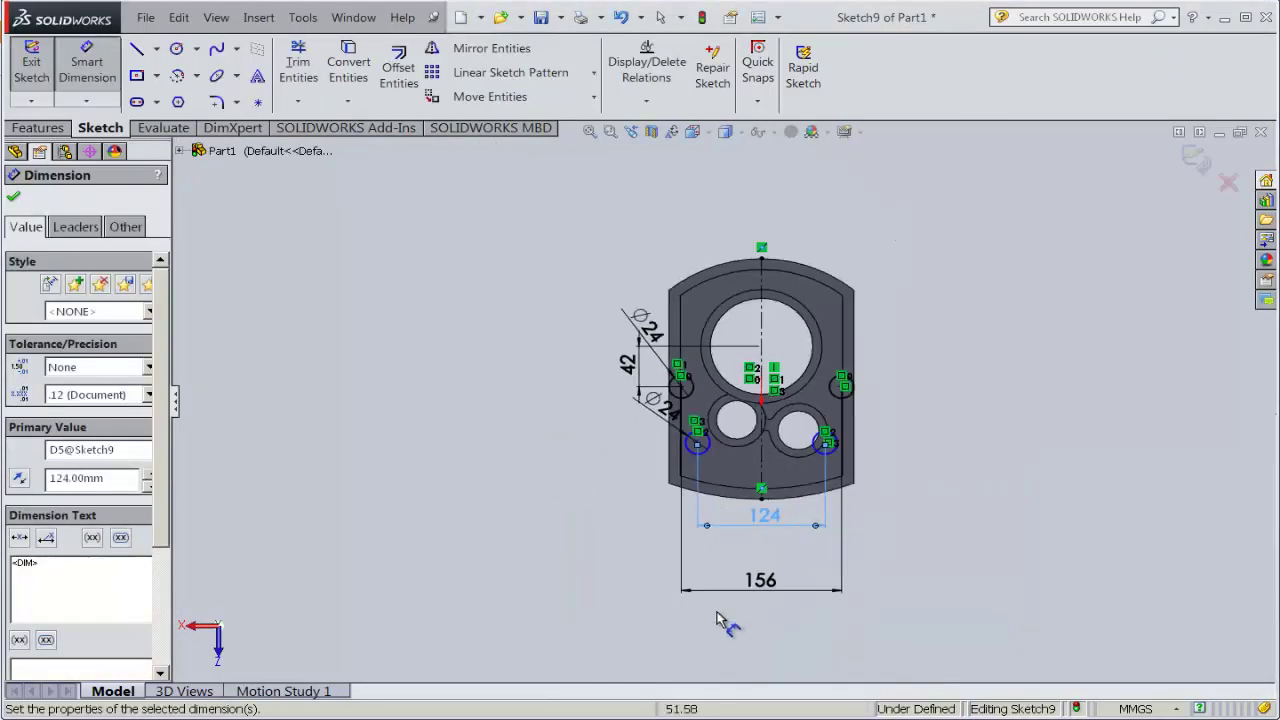
pyautogui.scroll(-2, 850, 460)
pyautogui.scroll(-1, 870, 540)
pyautogui.scroll(-3, 876, 385)
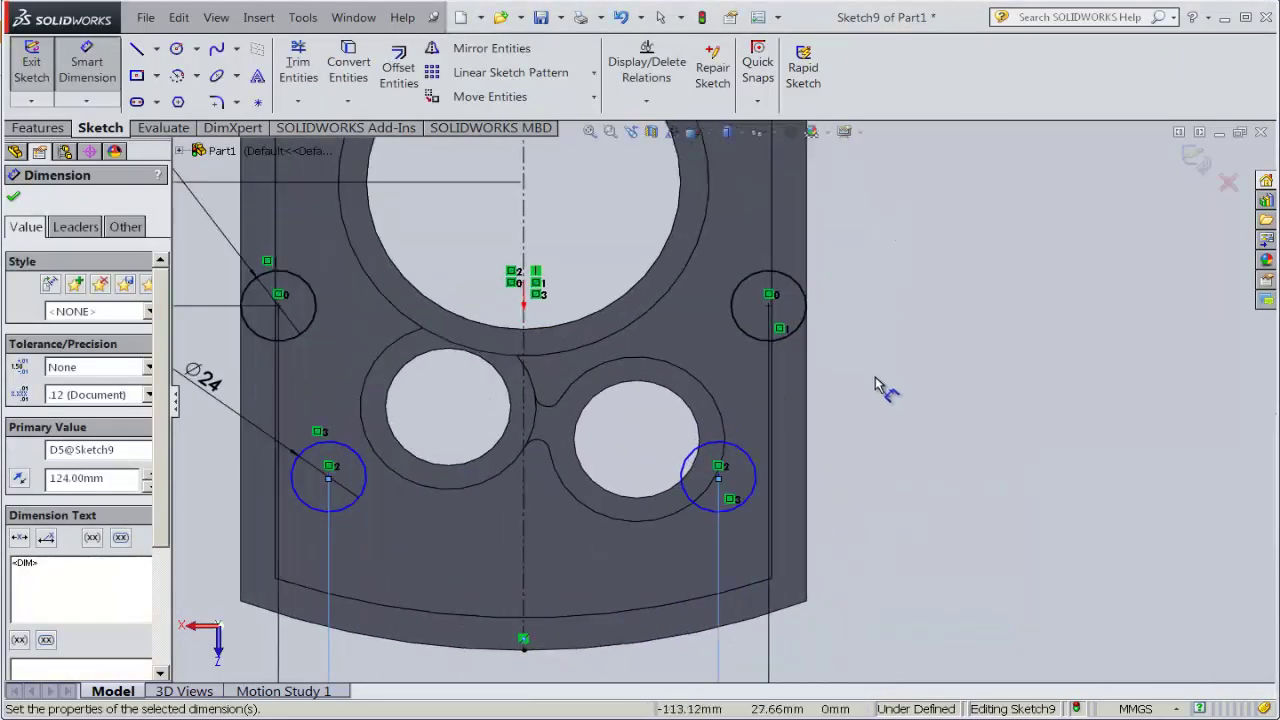
# - Dimension the lower circles 94 below the upper side circles
pyautogui.click(786, 338)
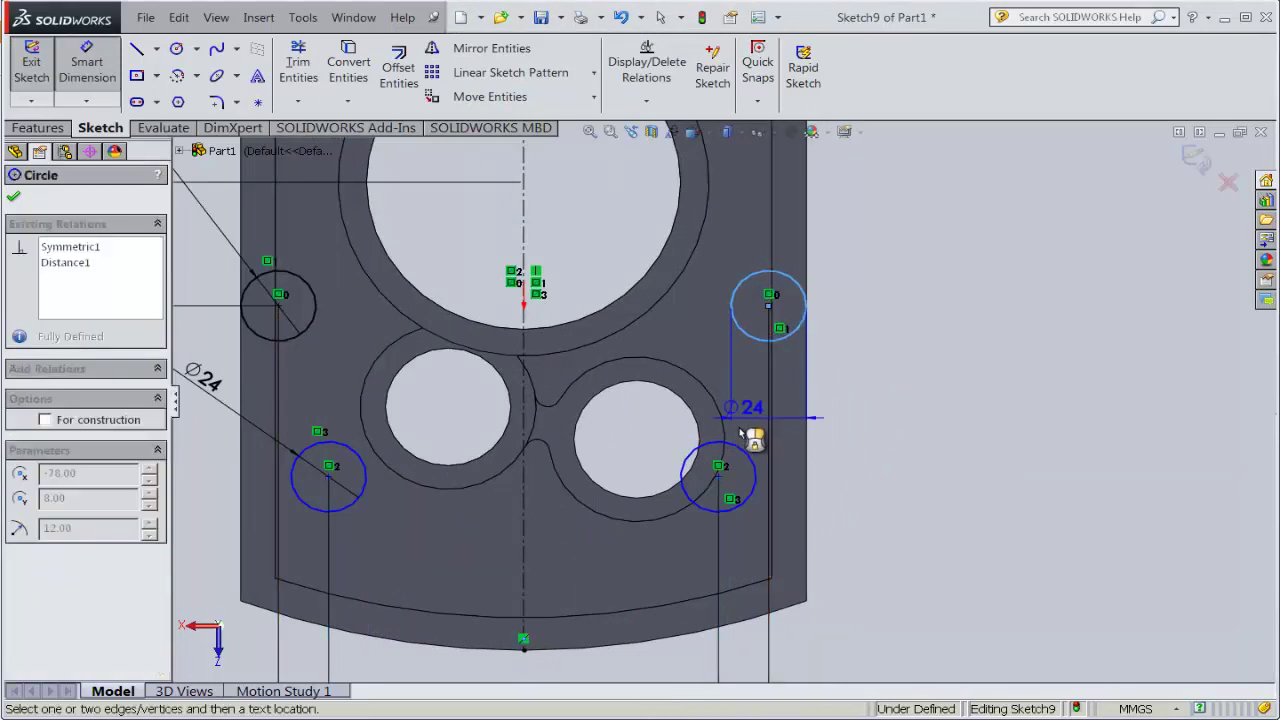
pyautogui.click(740, 453)
pyautogui.click(934, 437)
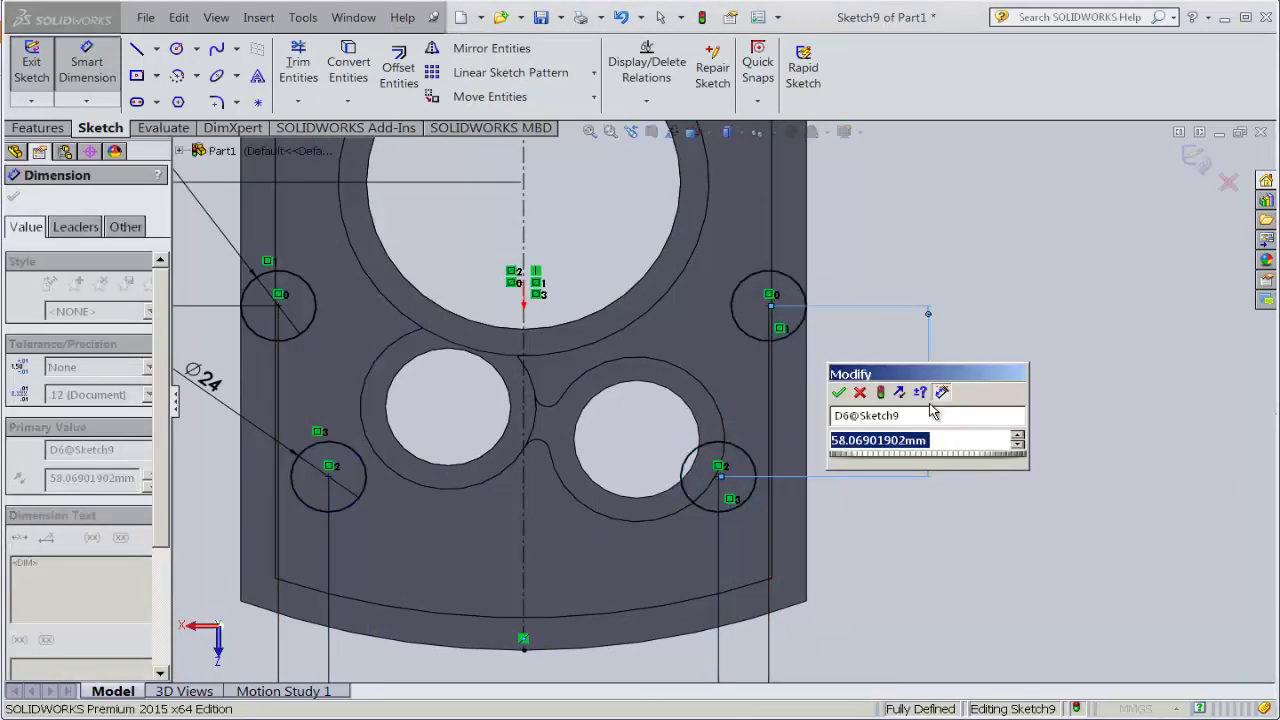
pyautogui.write('94')
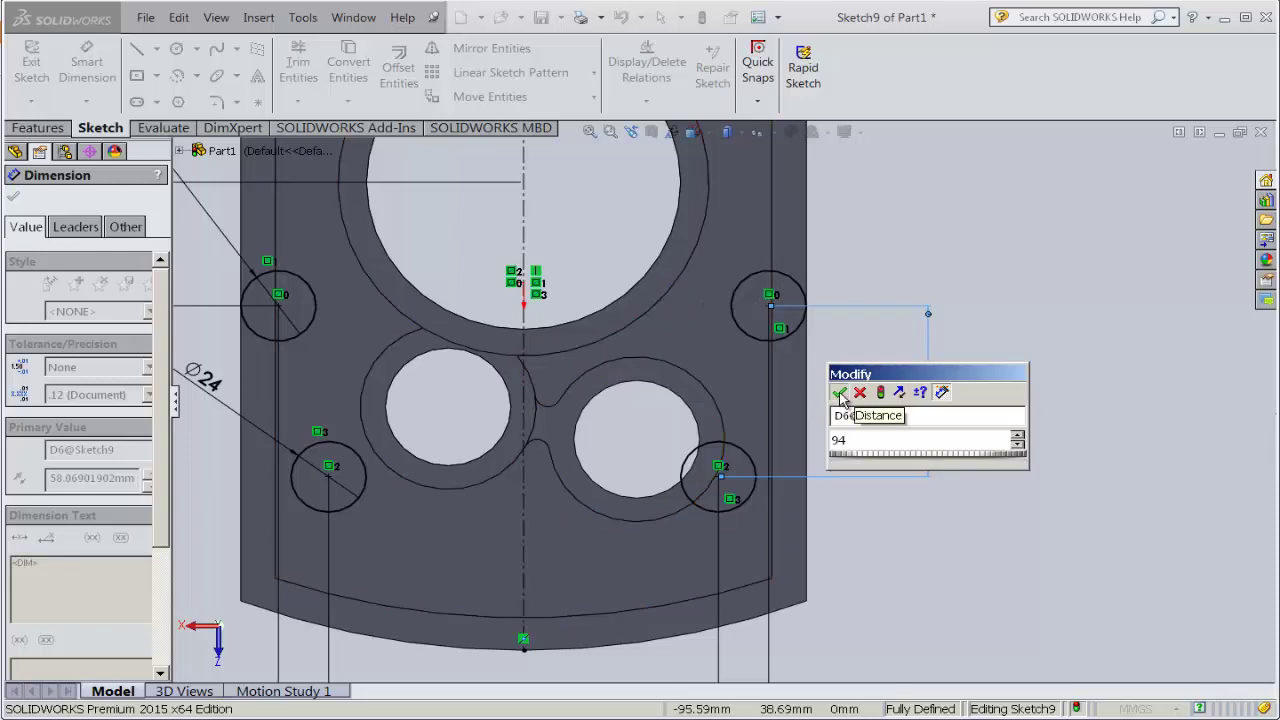
pyautogui.click(839, 392)
pyautogui.scroll(4, 838, 420)
pyautogui.click(812, 520)
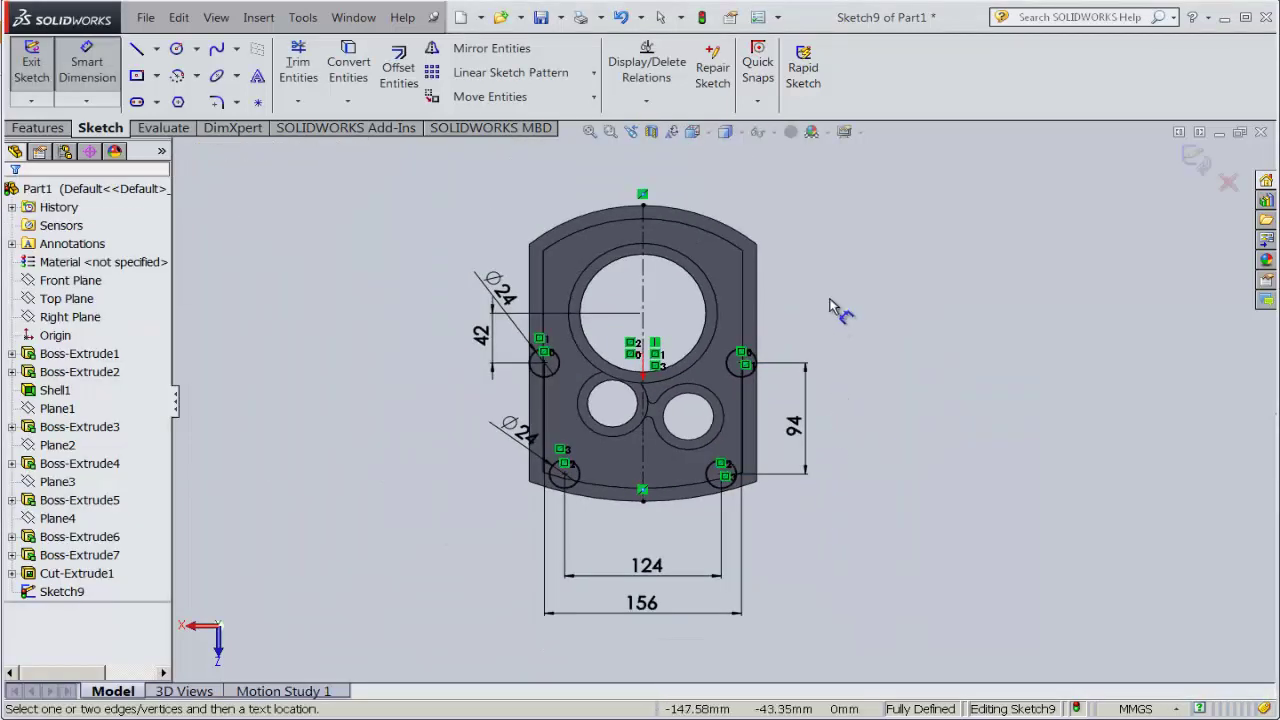
pyautogui.scroll(-3, 830, 305)
pyautogui.scroll(3, 720, 400)
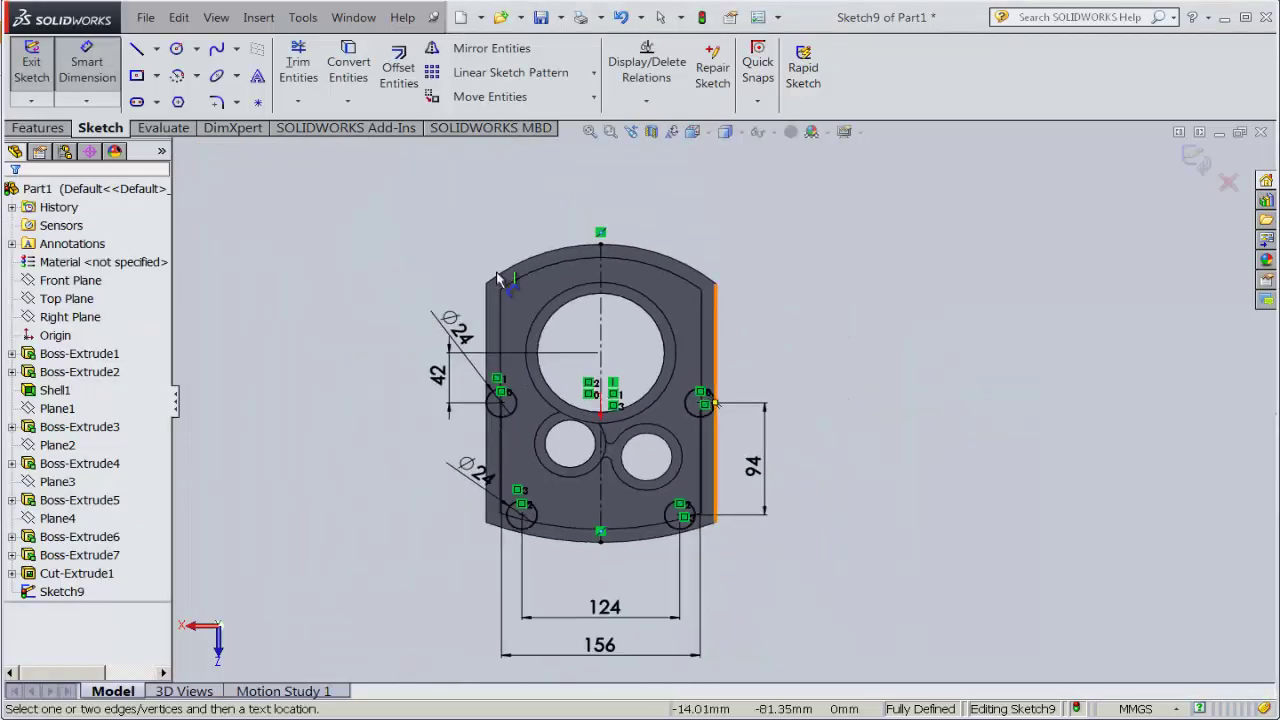
# - Draw another circle beside the part's top and place its diameter dimension
pyautogui.click(197, 50)
pyautogui.click(232, 88)
pyautogui.scroll(2, 400, 308)
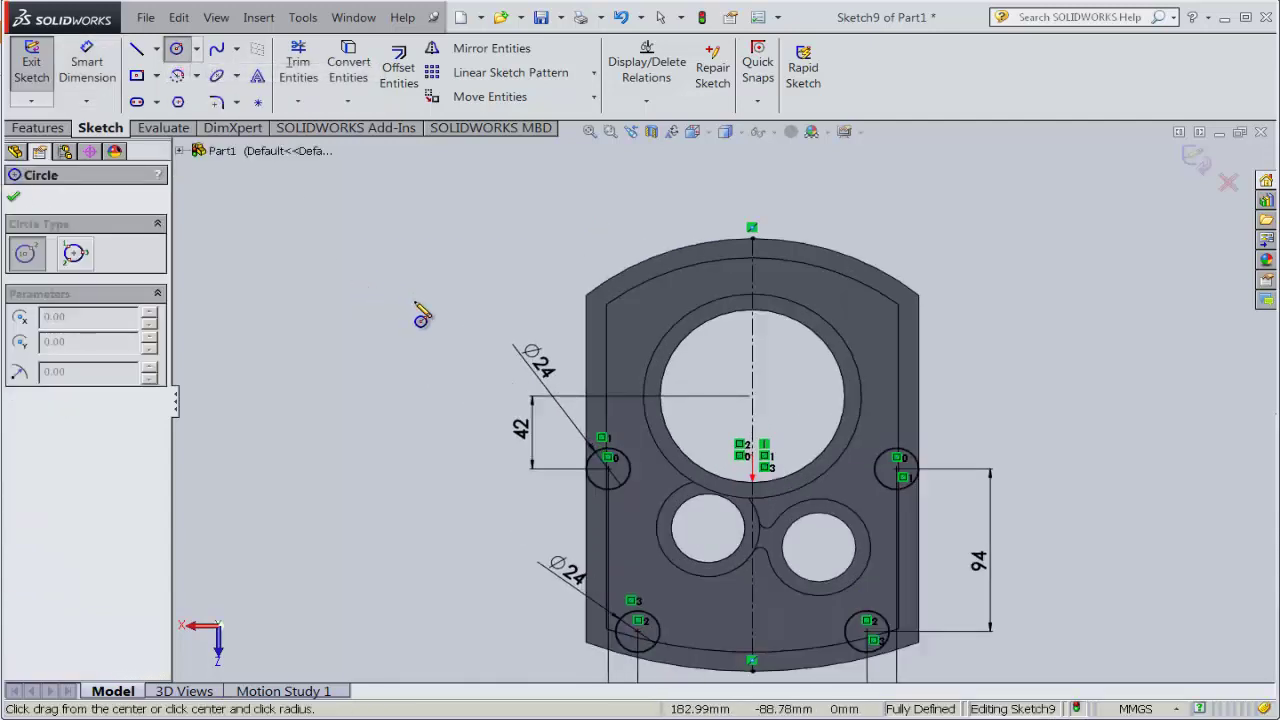
pyautogui.moveTo(415, 302); pyautogui.dragTo(445, 327)
pyautogui.click(86, 62)
pyautogui.click(379, 281)
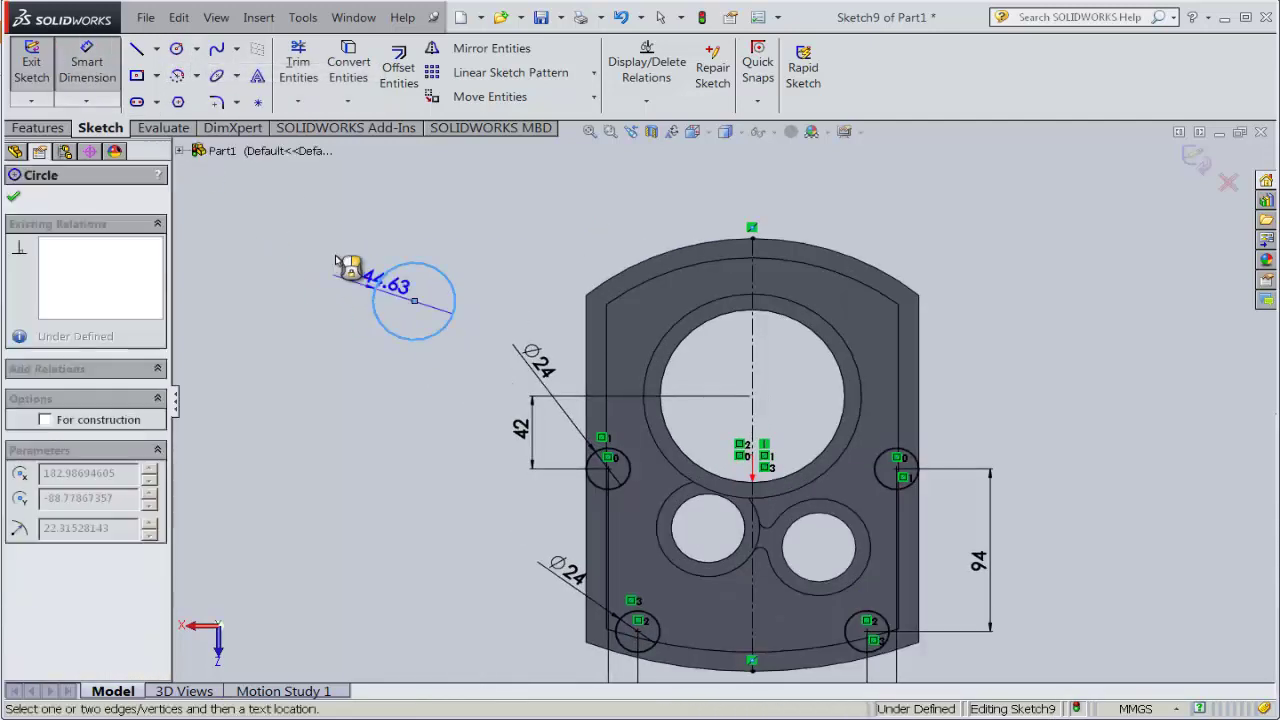
pyautogui.click(340, 262)
# - Set the new circle to Ø24 and mirror it about the vertical centreline
pyautogui.write('24')
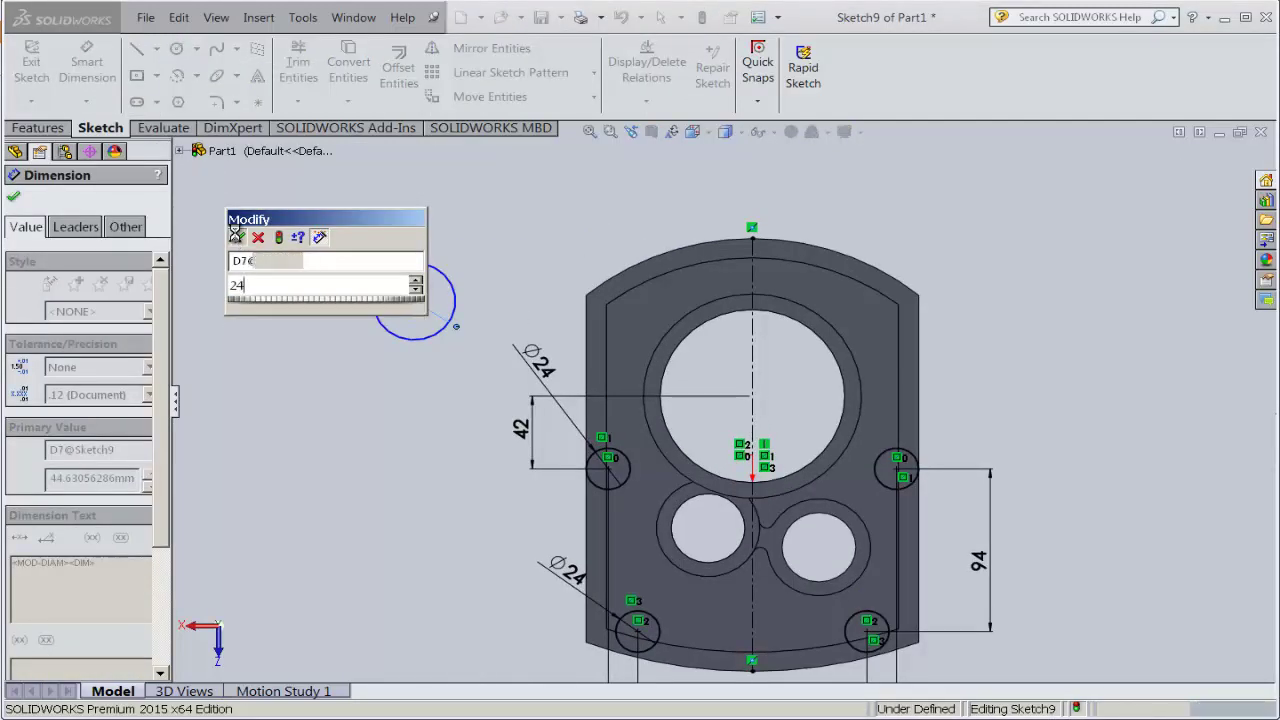
pyautogui.click(236, 236)
pyautogui.click(490, 47)
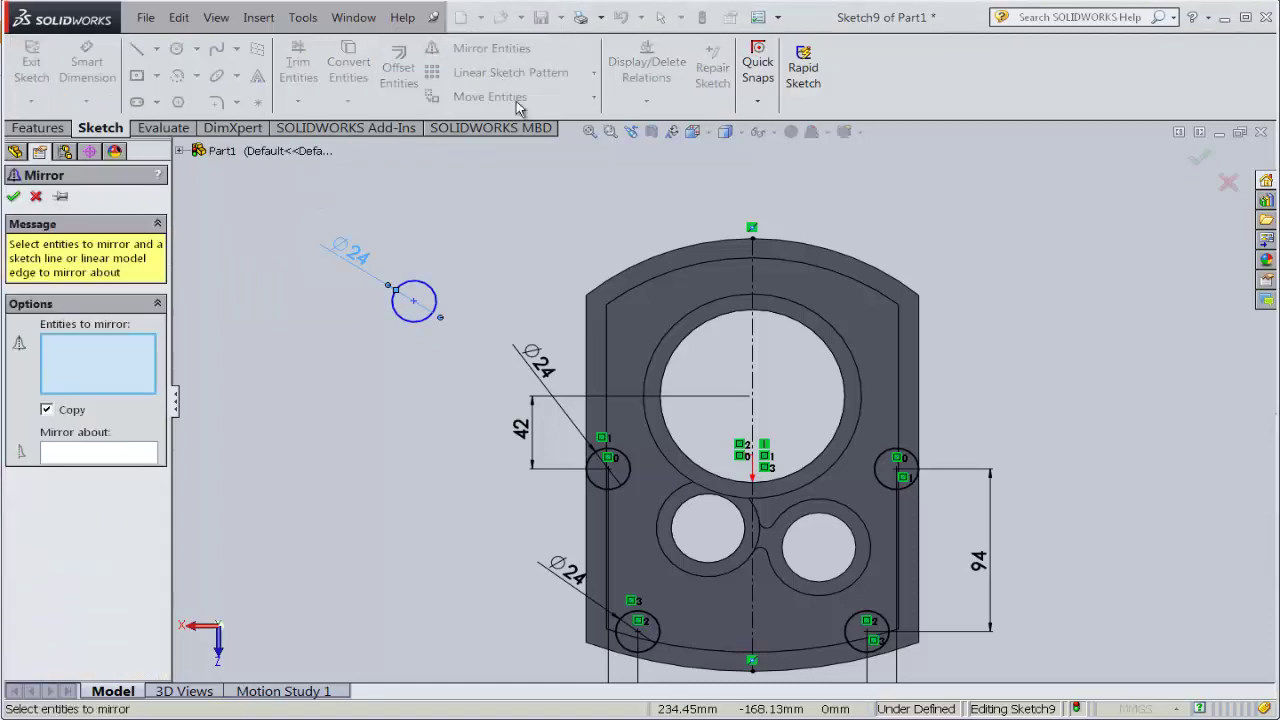
pyautogui.click(405, 320)
pyautogui.click(98, 452)
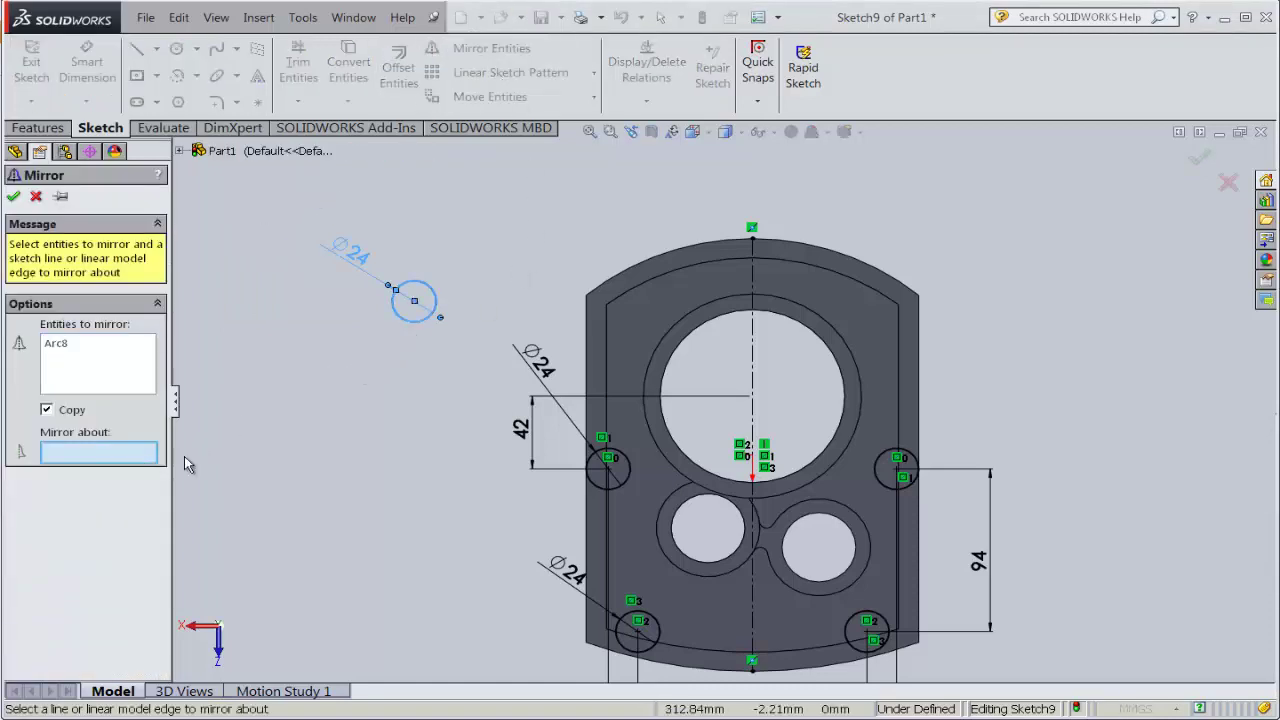
pyautogui.click(753, 370)
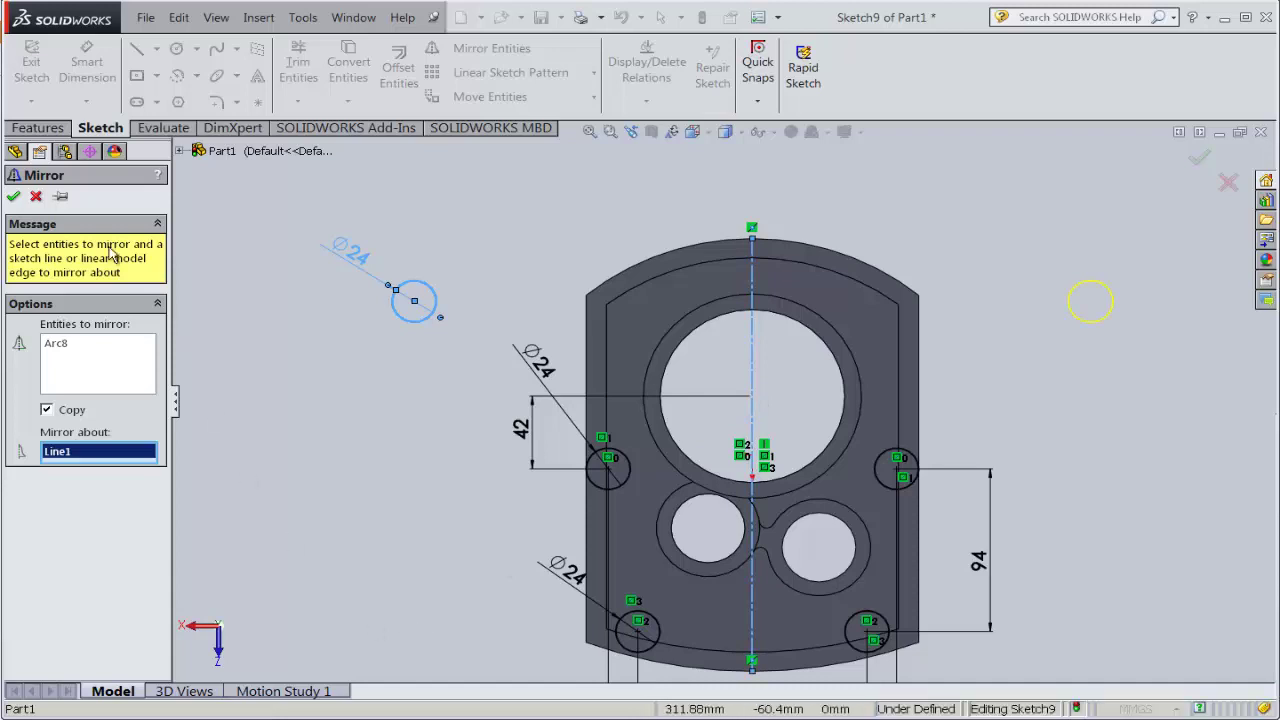
pyautogui.click(13, 196)
# - Dimension the distance between the two top circles and look up their spacing on the D-D section
pyautogui.click(87, 62)
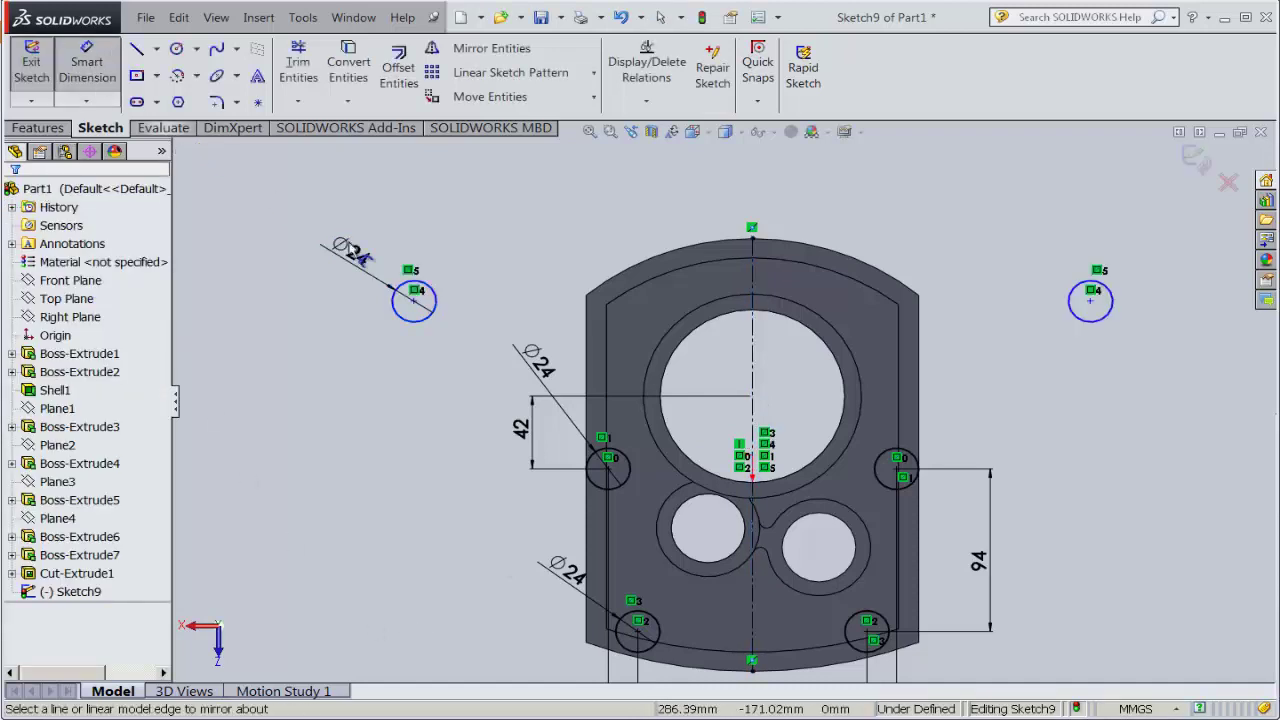
pyautogui.click(436, 302)
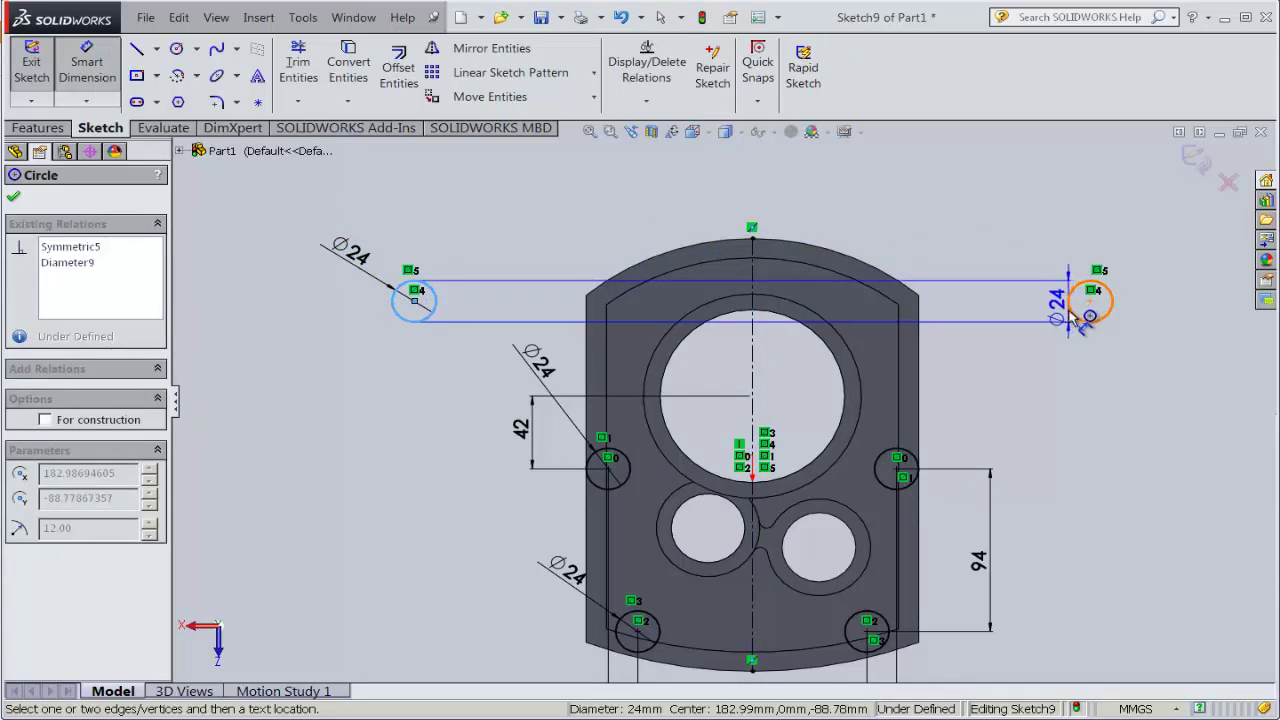
pyautogui.click(1102, 285)
pyautogui.click(775, 207)
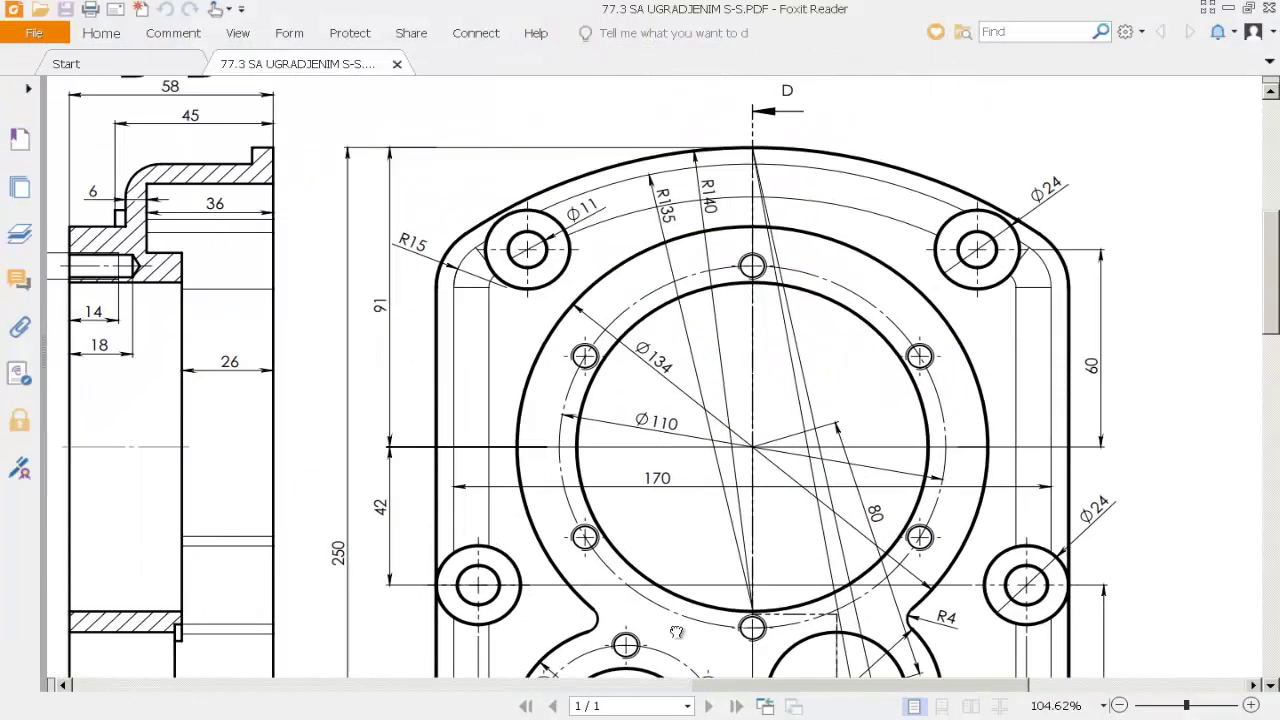
pyautogui.moveTo(530, 259); pyautogui.dragTo(825, 655)
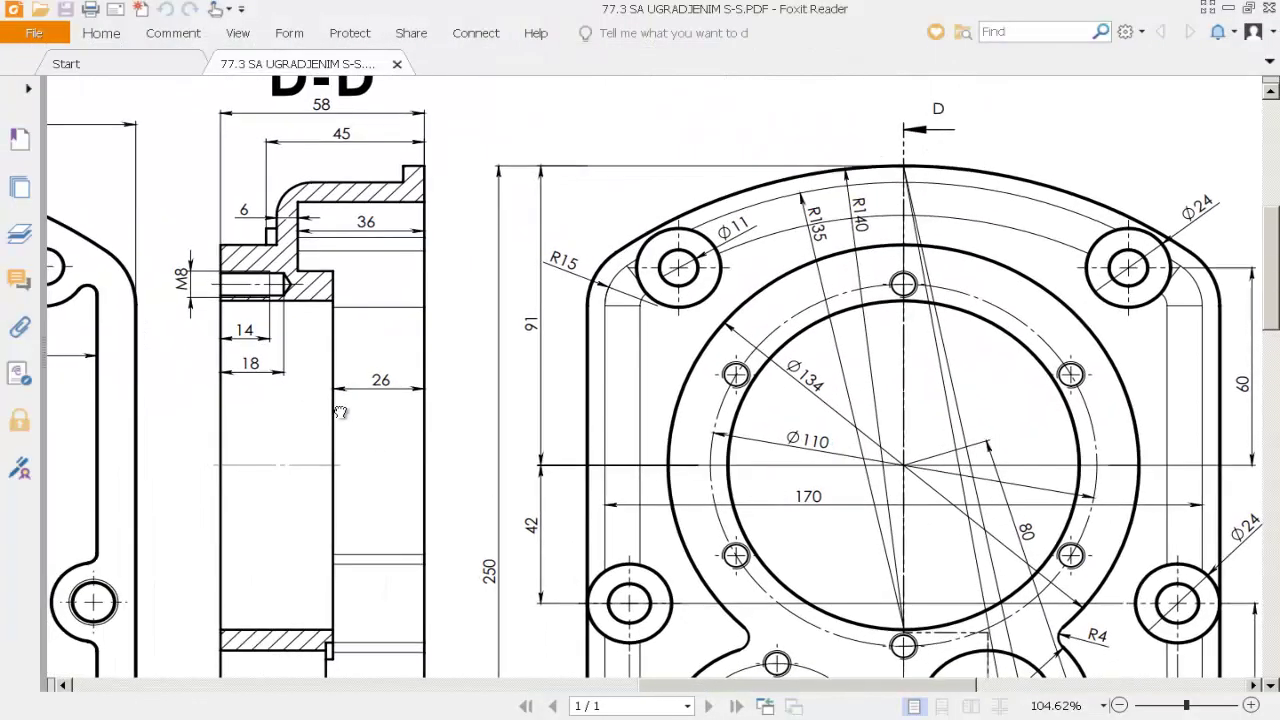
pyautogui.moveTo(258, 358)
pyautogui.mouseDown()
pyautogui.moveTo(737, 459)
pyautogui.moveTo(817, 452)
pyautogui.mouseUp()
pyautogui.moveTo(532, 400); pyautogui.dragTo(640, 404)
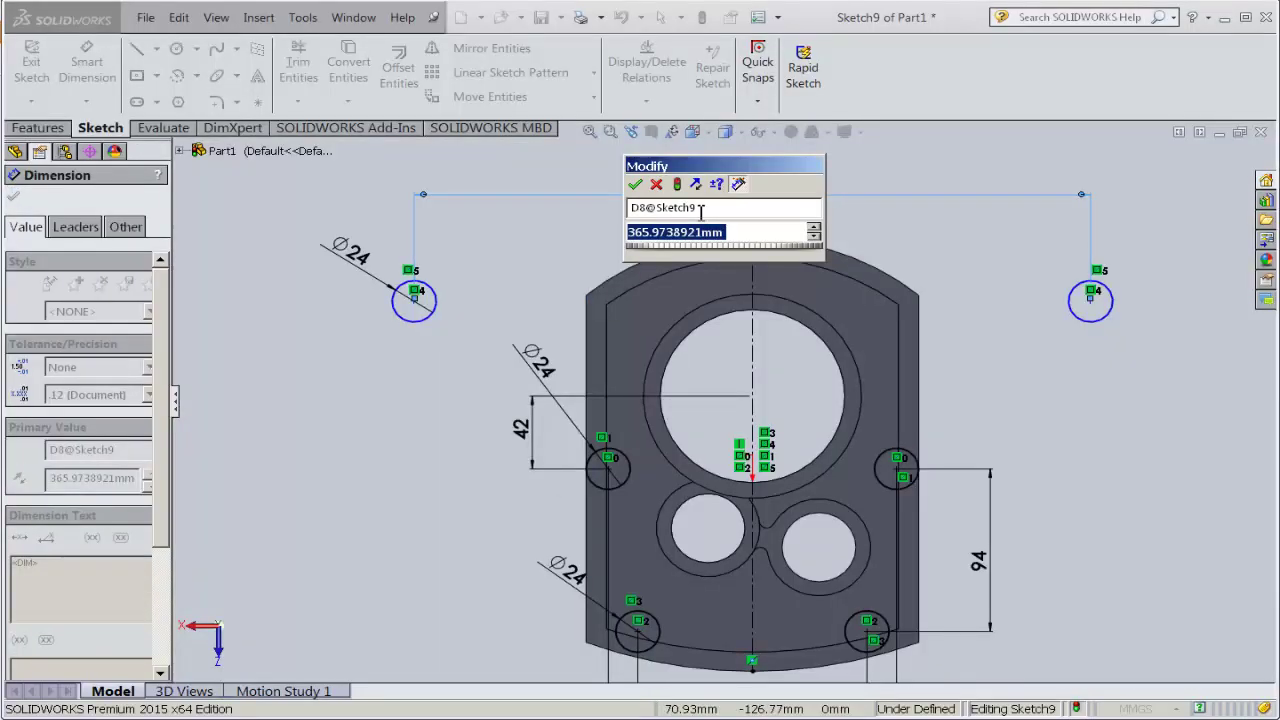
# - Set the spacing between the two top circles to 128 mm
pyautogui.write('128')
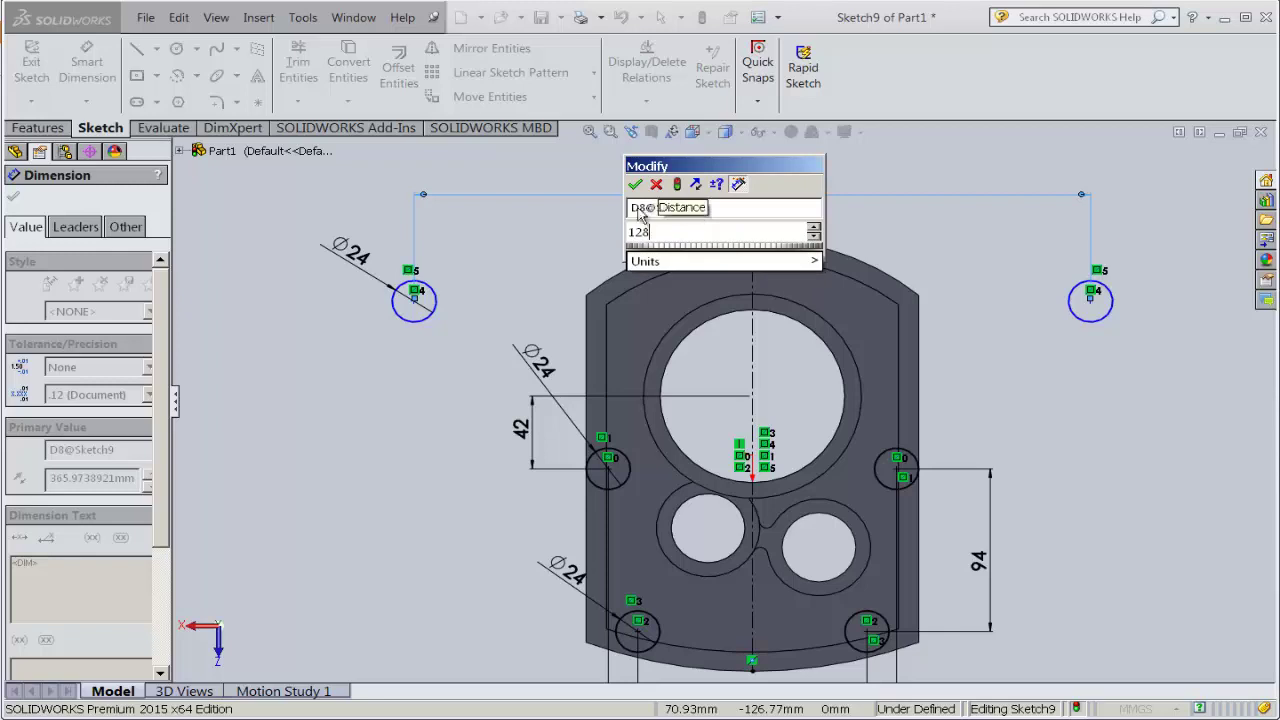
pyautogui.click(635, 184)
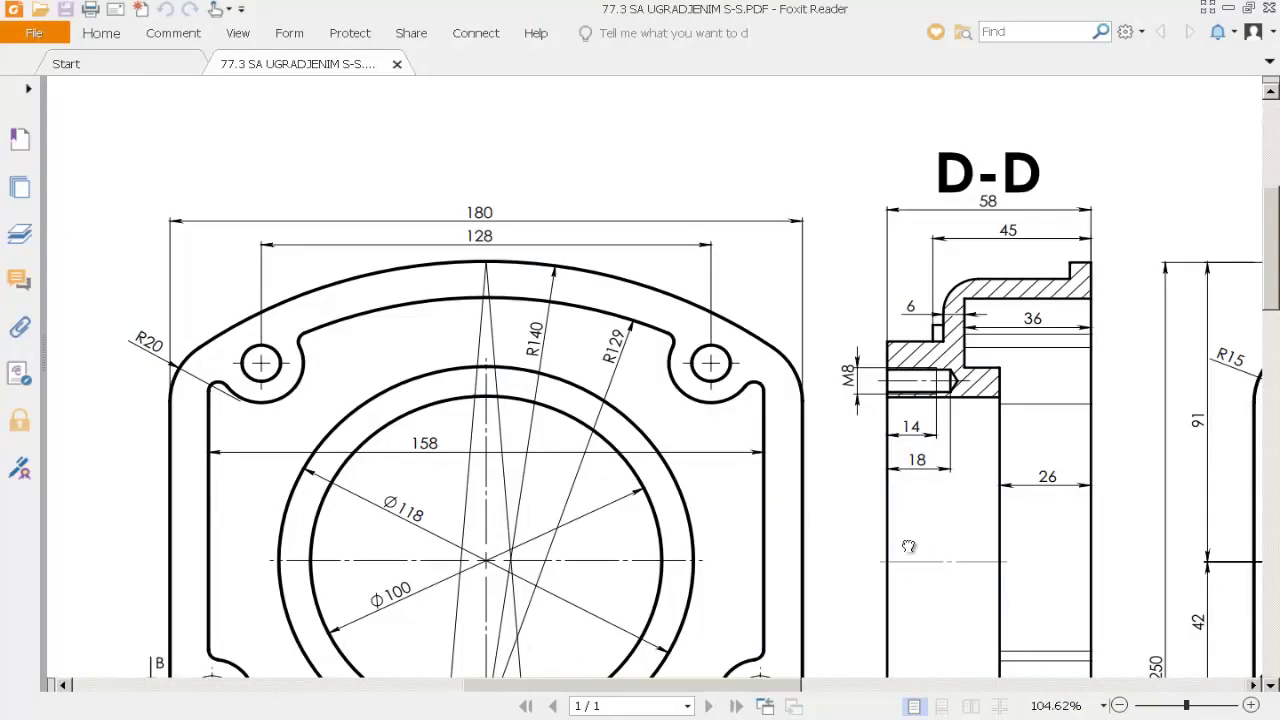
pyautogui.moveTo(908, 546)
pyautogui.mouseDown()
pyautogui.moveTo(670, 407)
pyautogui.moveTo(326, 357)
pyautogui.mouseUp()
pyautogui.moveTo(888, 277); pyautogui.dragTo(604, 321)
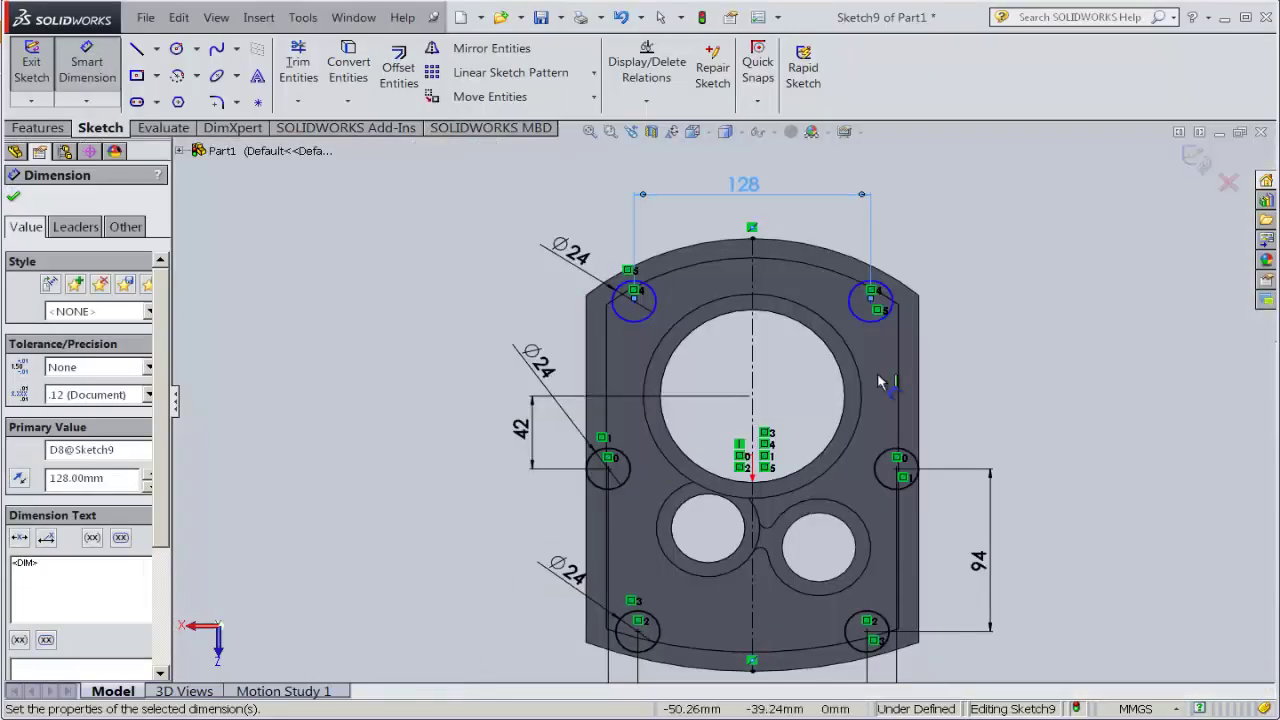
# - Dimension the top circles 60 mm above the large bore centre, then view the sketch tilted in 3D
pyautogui.click(862, 395)
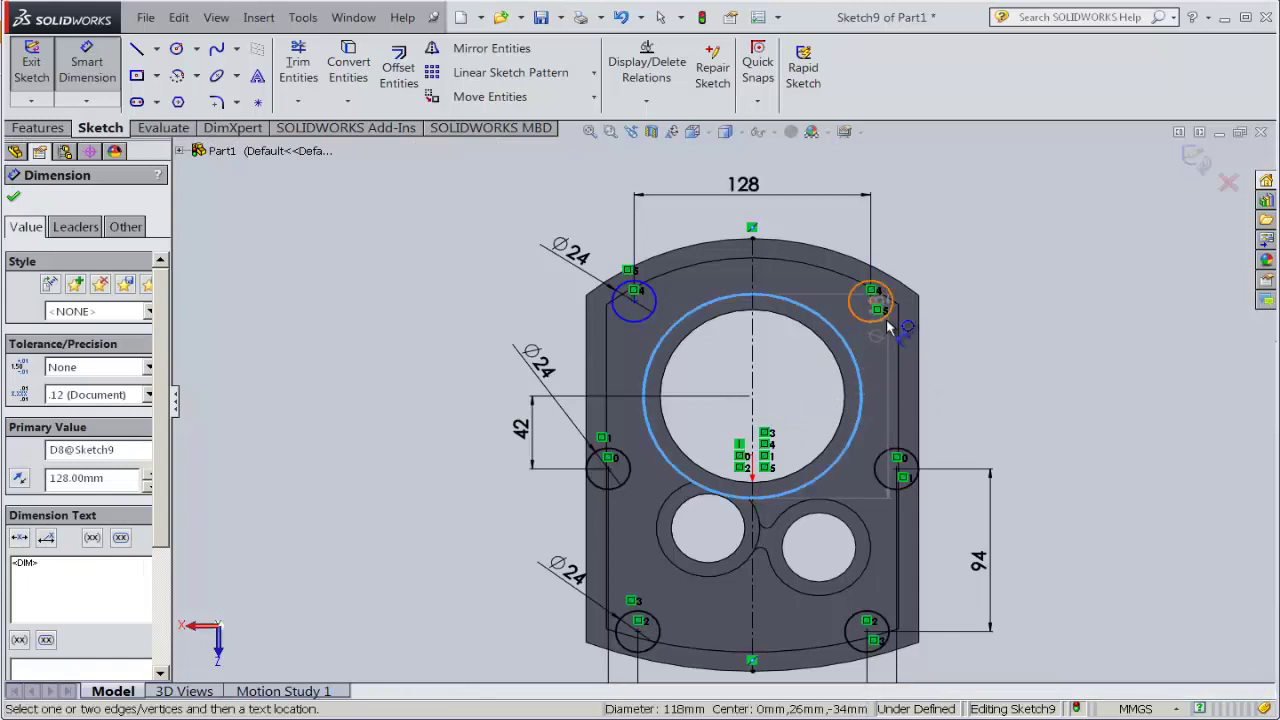
pyautogui.click(1020, 365)
pyautogui.write('6')
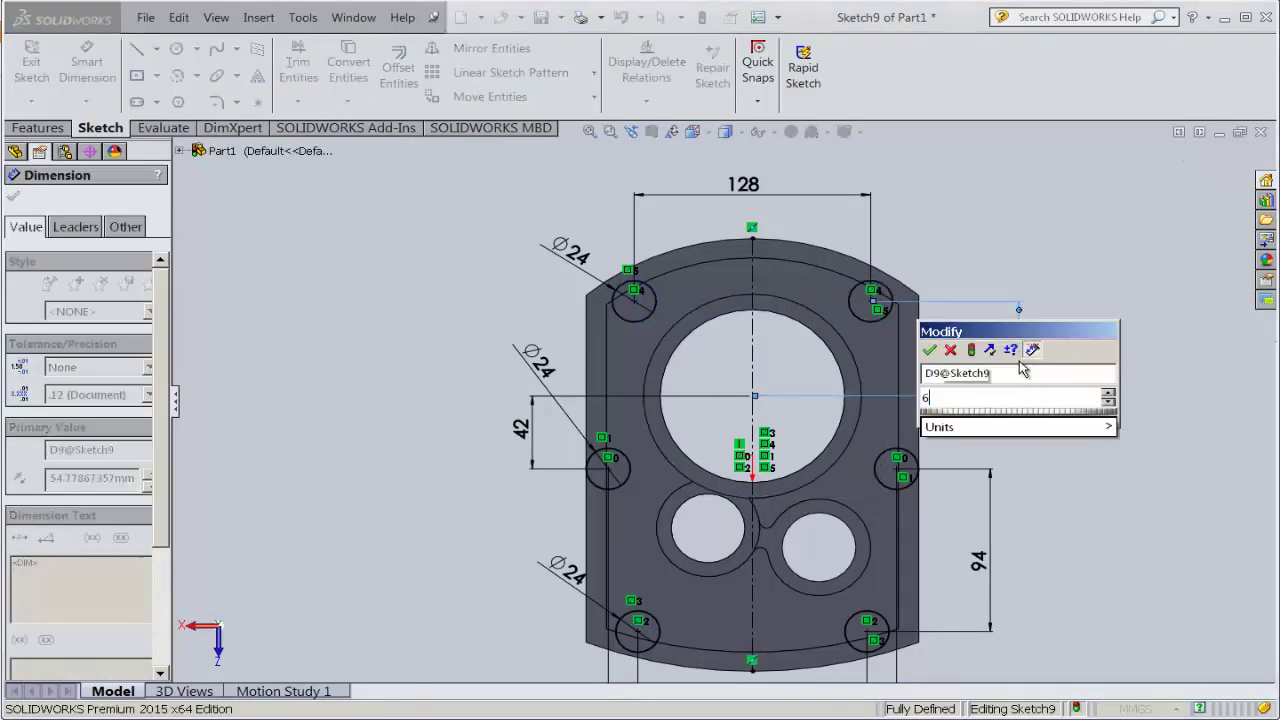
pyautogui.write('0')
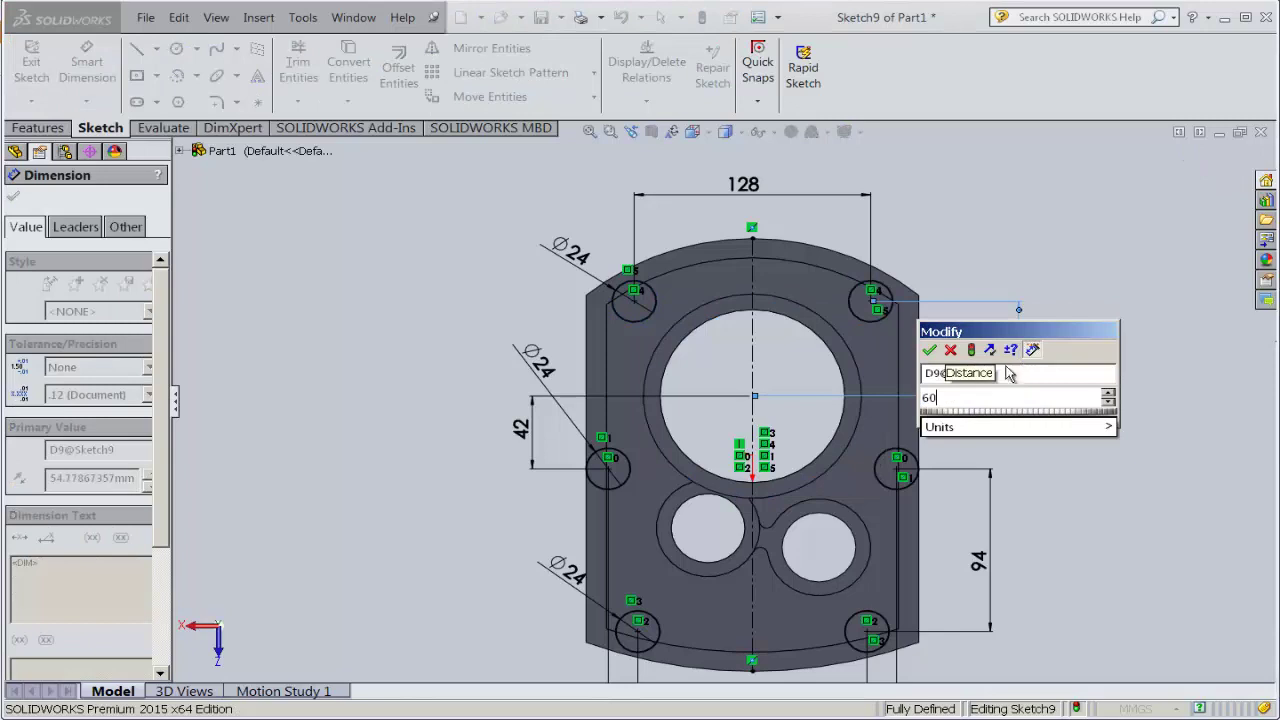
pyautogui.click(929, 352)
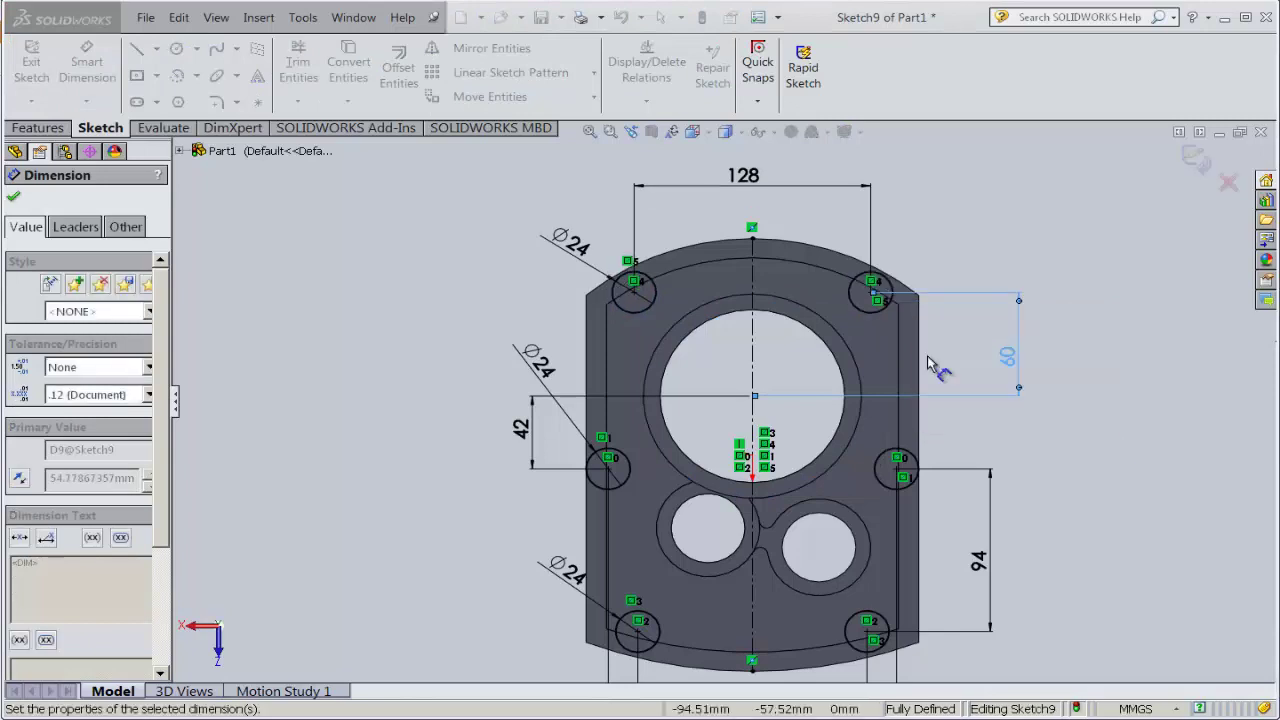
pyautogui.click(13, 196)
pyautogui.scroll(2, 500, 472)
pyautogui.scroll(2, 900, 340)
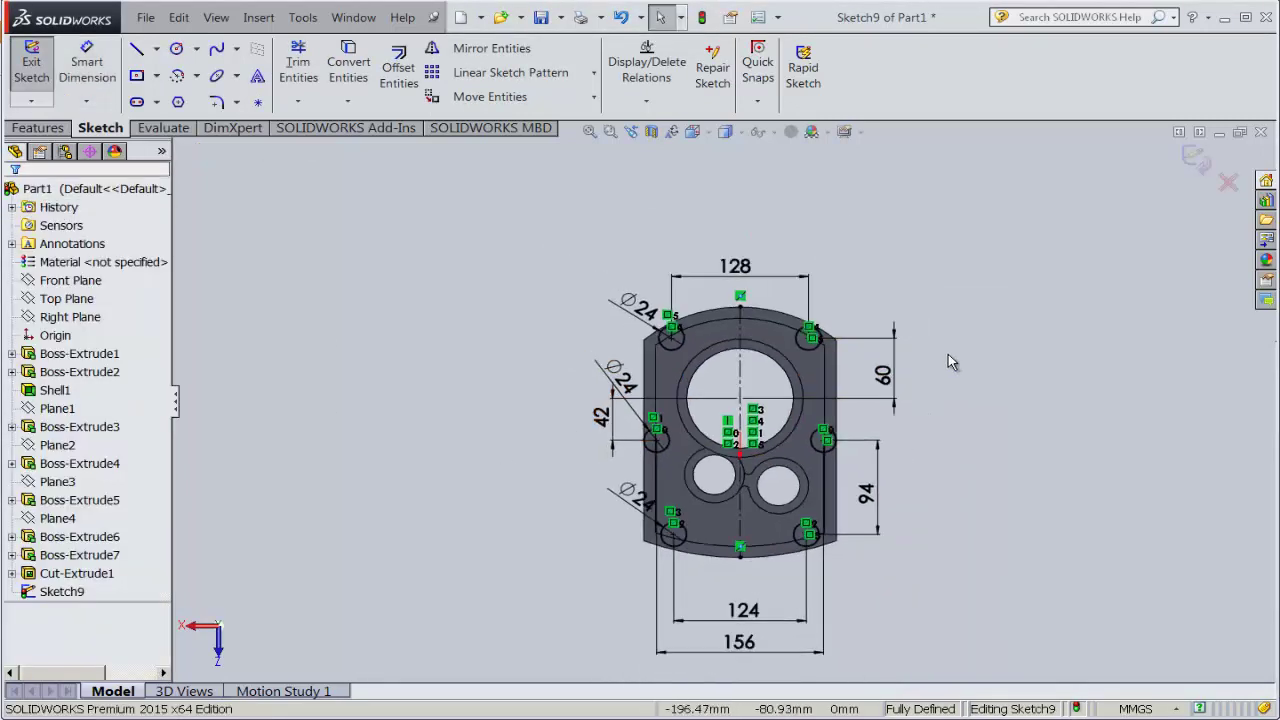
pyautogui.moveTo(983, 387)
pyautogui.mouseDown(button='middle')
pyautogui.moveTo(654, 671)
pyautogui.moveTo(763, 565)
pyautogui.moveTo(727, 541)
pyautogui.mouseUp(button='middle')
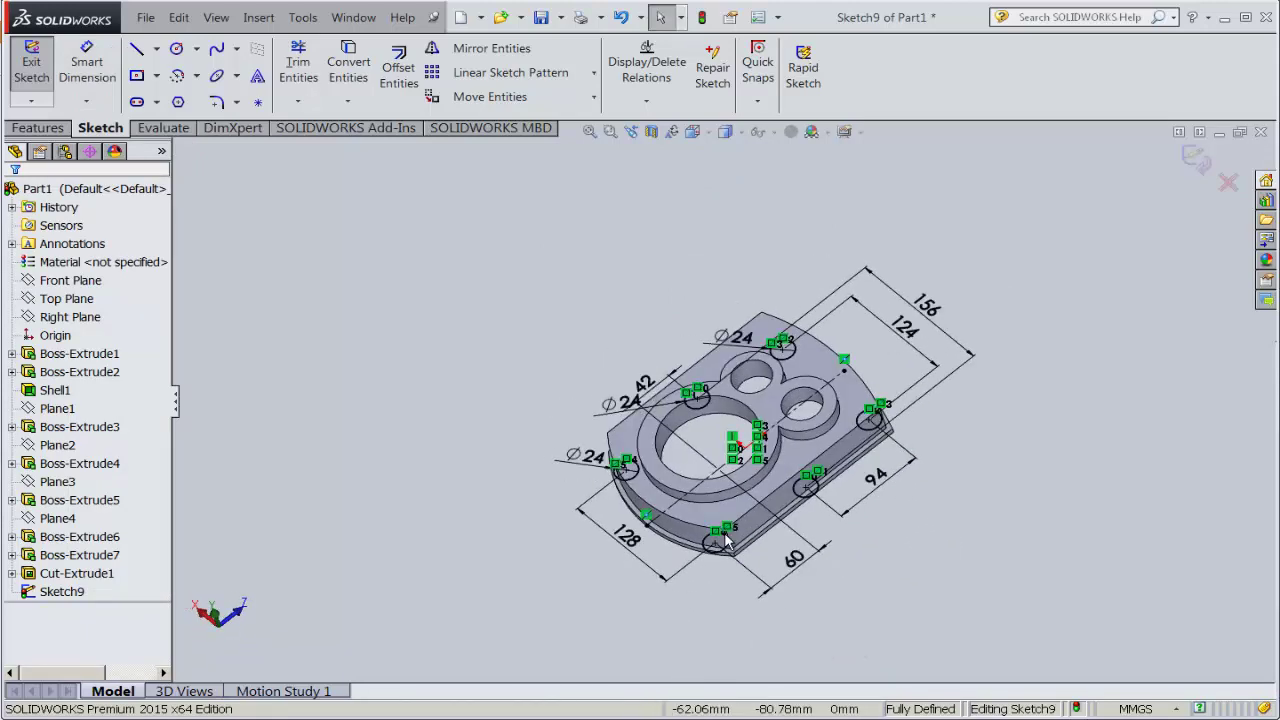
# - Start an Extruded Boss/Base on the Ø24 circles and reverse its direction
pyautogui.click(33, 128)
pyautogui.click(40, 68)
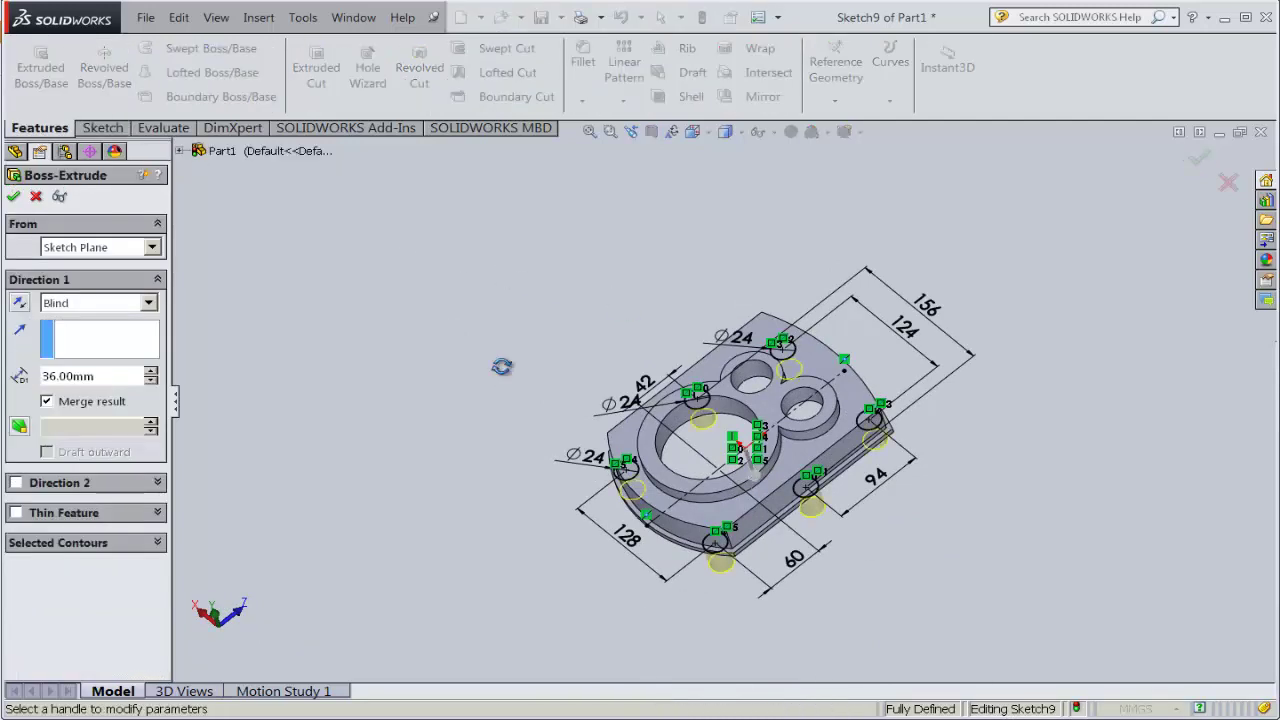
pyautogui.moveTo(501, 367); pyautogui.dragTo(516, 331, button='middle')
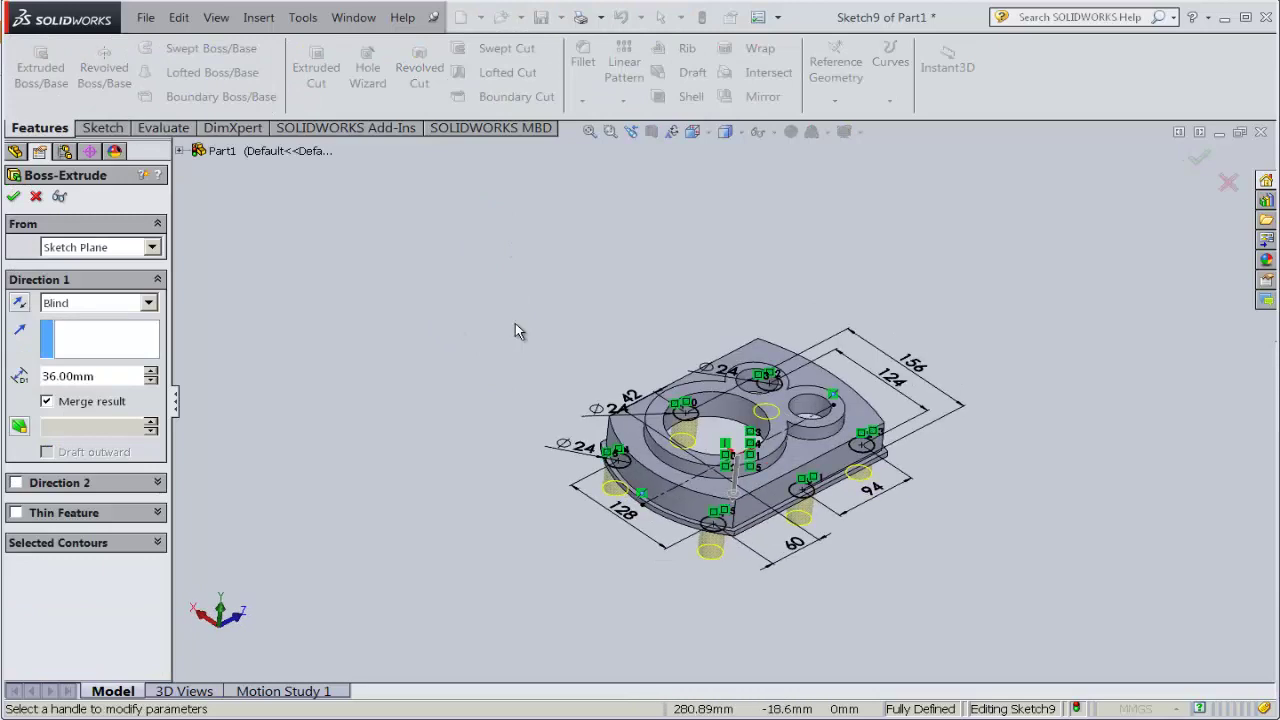
pyautogui.click(14, 305)
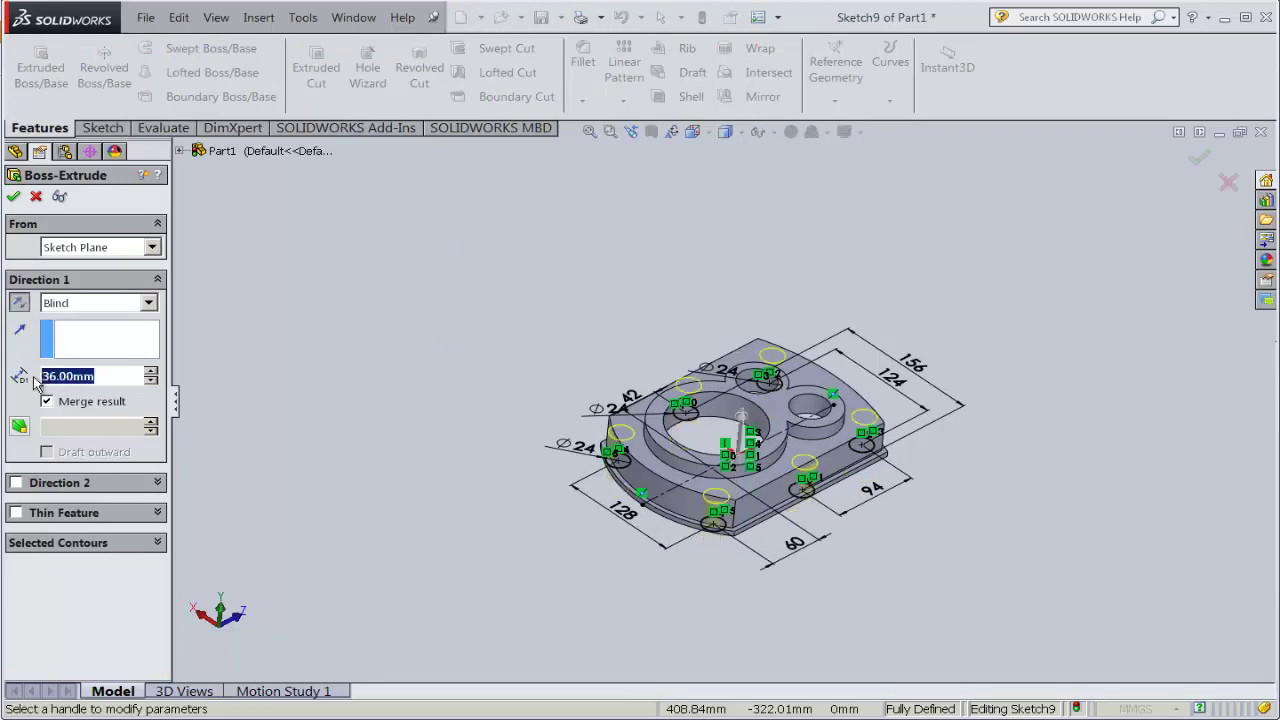
# - In the PDF drawing, set zoom to 75% and frame section B-B to read the 45 boss height
pyautogui.hotkey('alt', 'Tab')
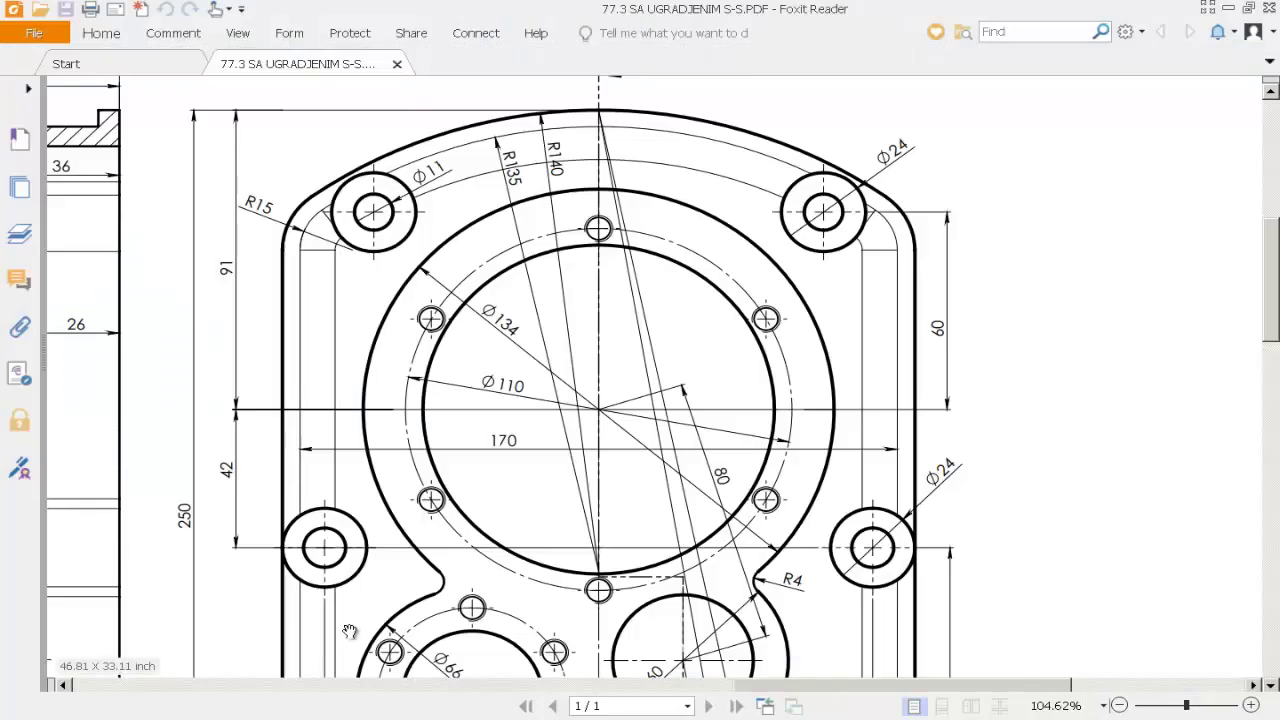
pyautogui.click(1095, 706)
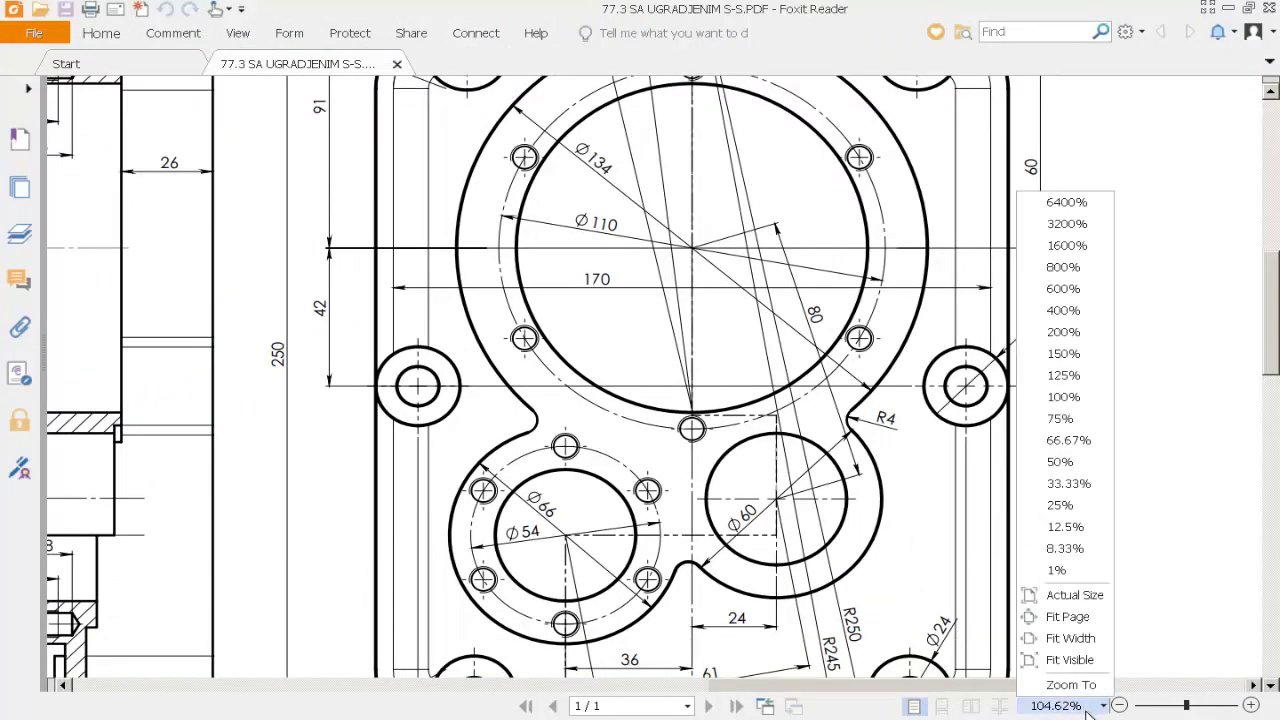
pyautogui.click(1065, 440)
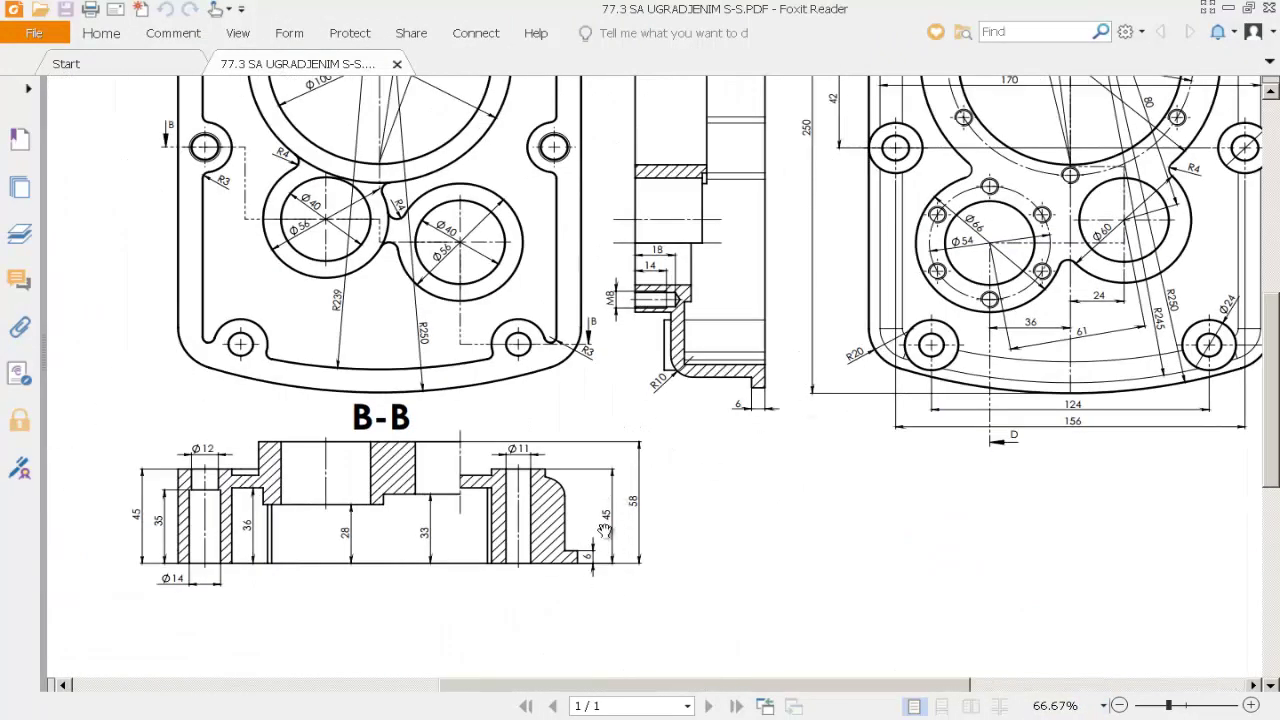
pyautogui.click(1060, 706)
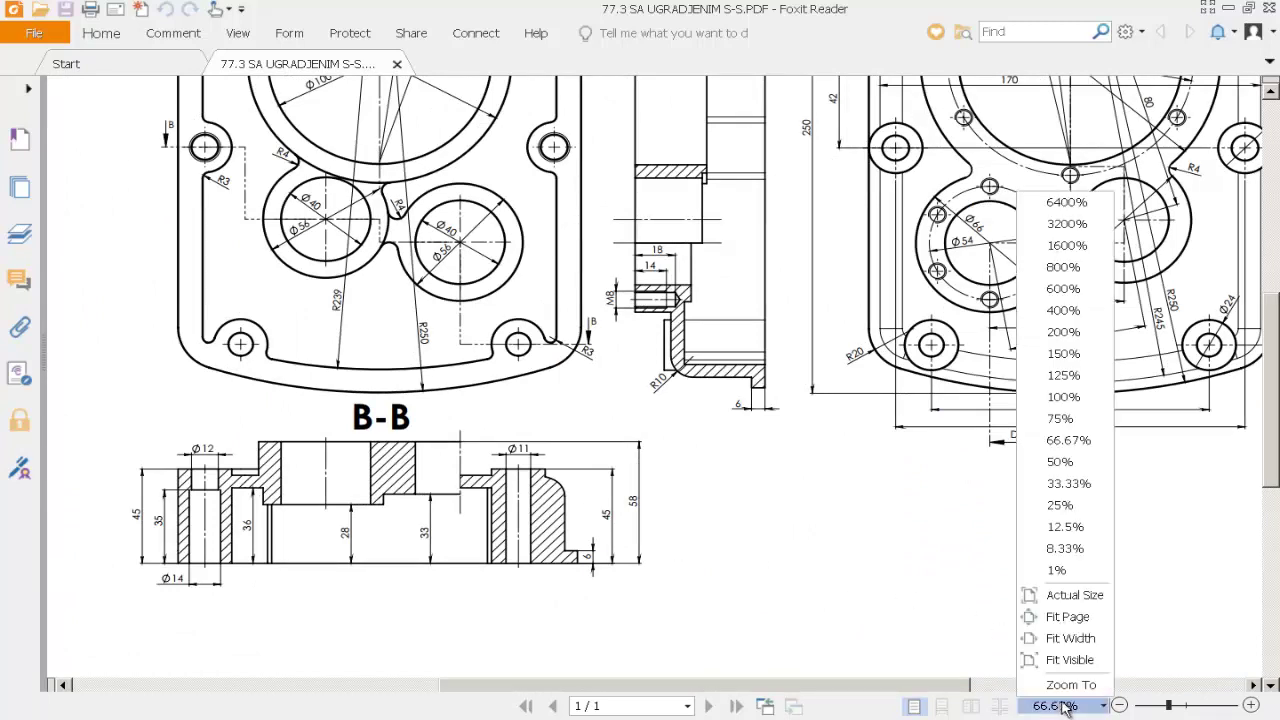
pyautogui.click(1048, 418)
pyautogui.moveTo(714, 545); pyautogui.dragTo(746, 593)
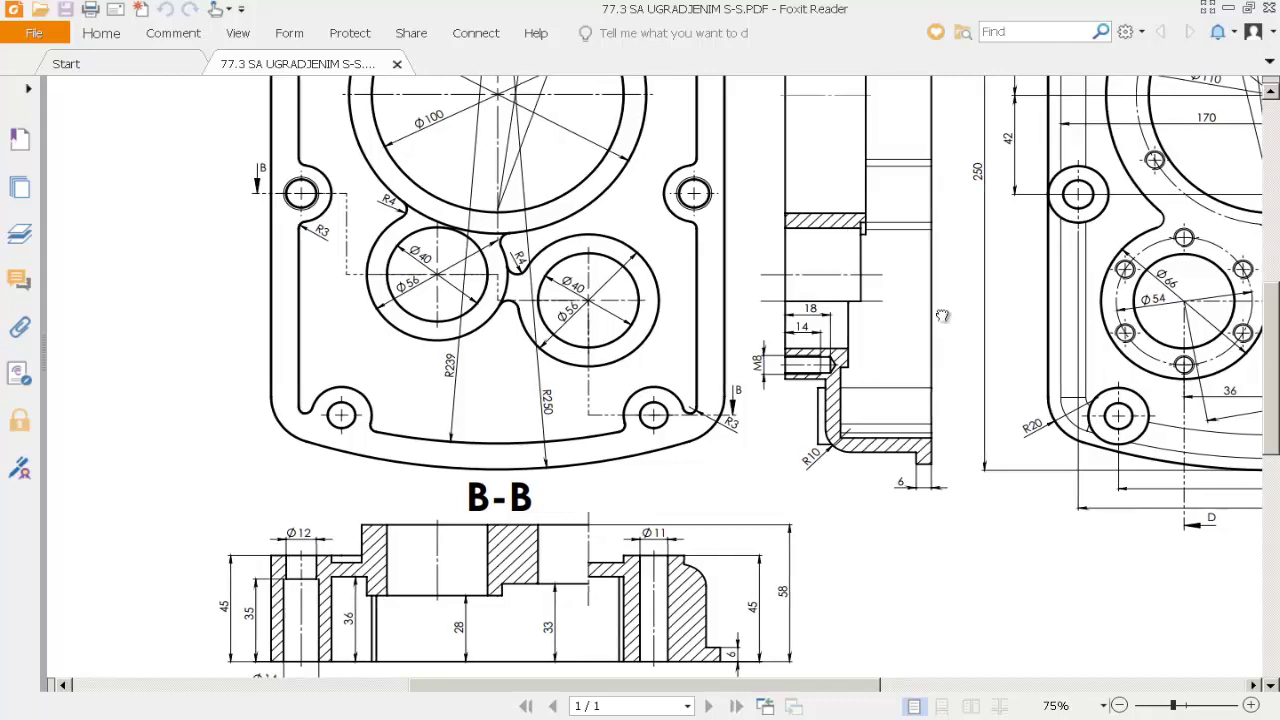
pyautogui.moveTo(948, 118); pyautogui.dragTo(742, 407)
pyautogui.moveTo(674, 272); pyautogui.dragTo(643, 373)
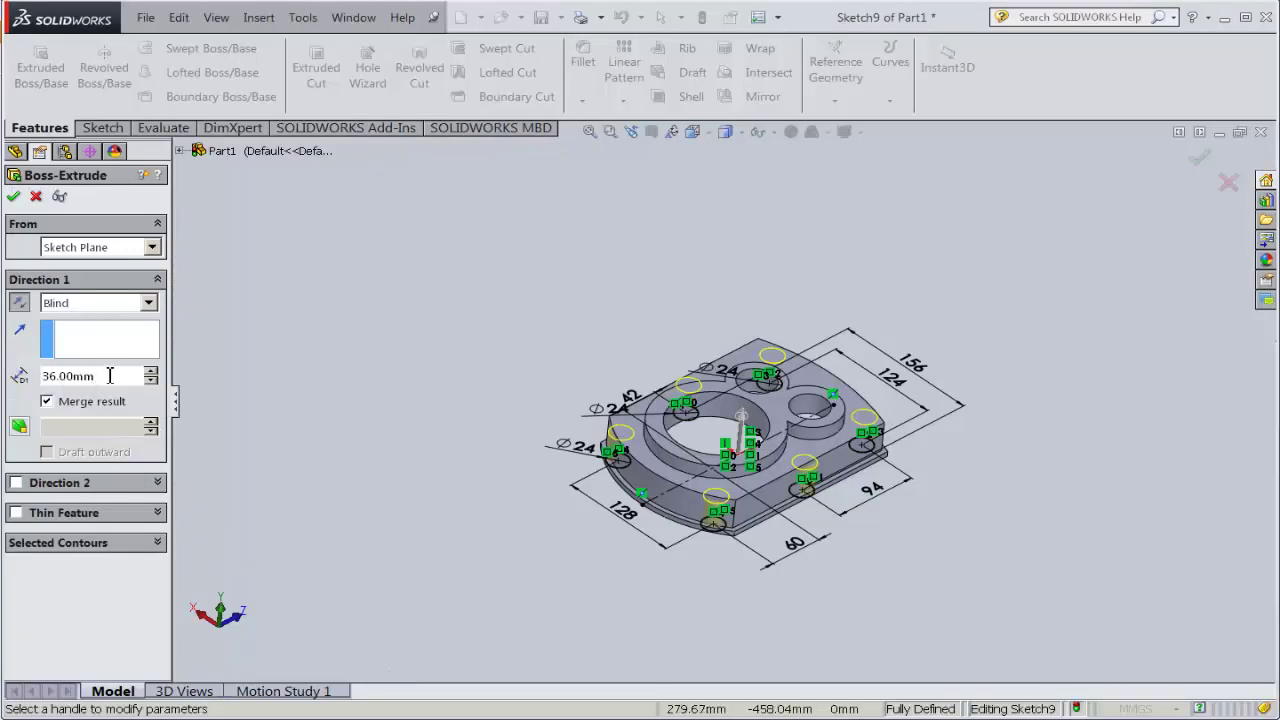
# - Set the boss extrusion depth to 45 mm and accept it as Boss-Extrude8
pyautogui.write('45')
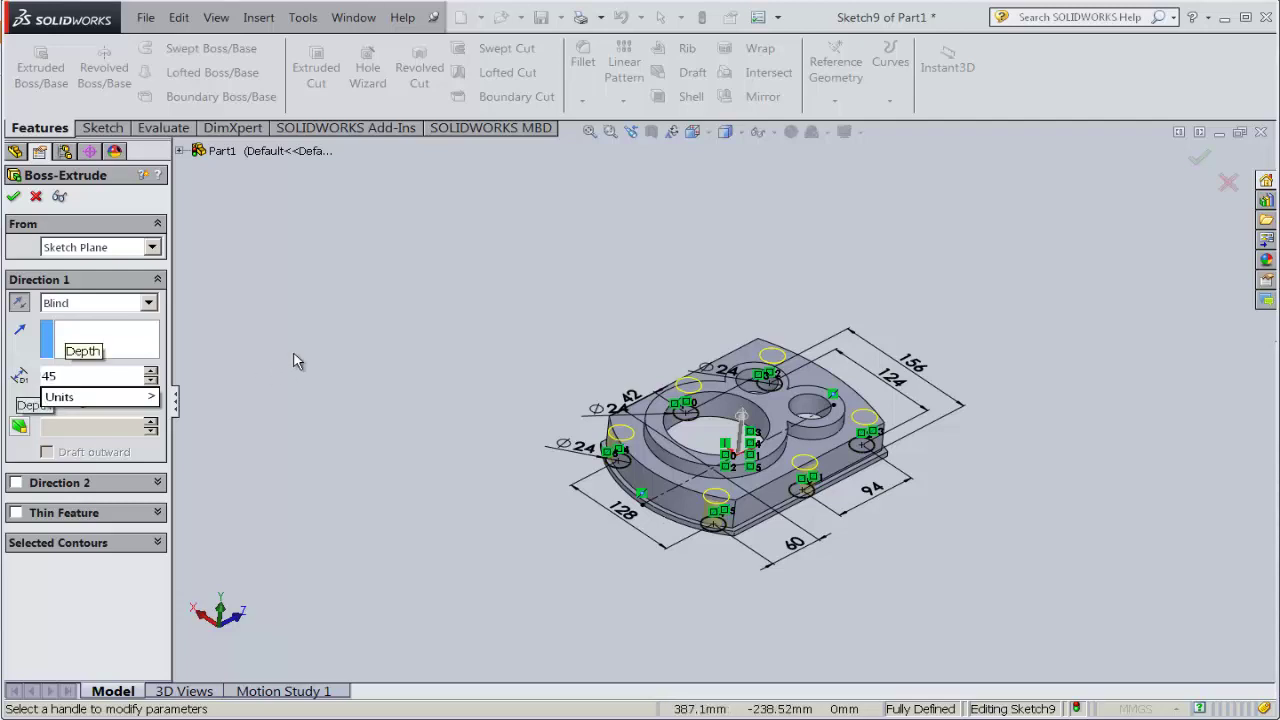
pyautogui.press('Return')
pyautogui.moveTo(602, 562)
pyautogui.mouseDown(button='middle')
pyautogui.moveTo(557, 443)
pyautogui.moveTo(643, 505)
pyautogui.mouseUp(button='middle')
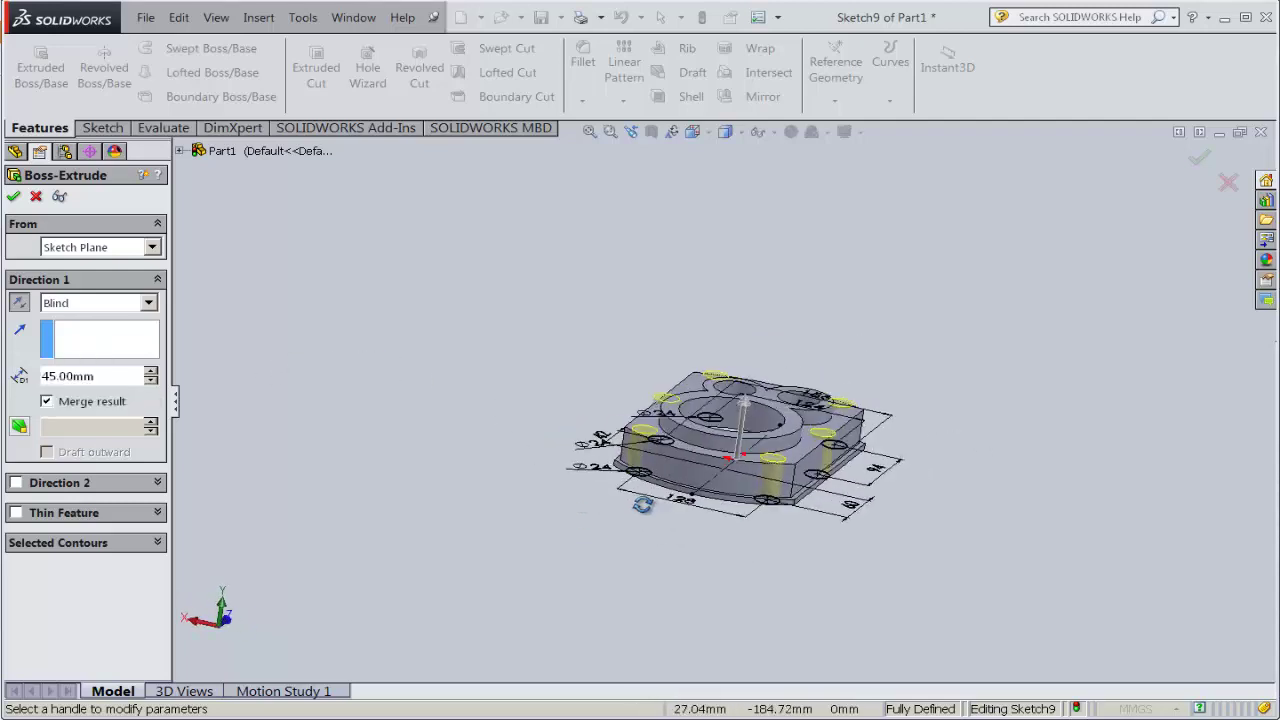
pyautogui.click(13, 197)
pyautogui.moveTo(775, 335)
pyautogui.mouseDown(button='middle')
pyautogui.moveTo(703, 435)
pyautogui.moveTo(857, 570)
pyautogui.moveTo(1011, 571)
pyautogui.moveTo(777, 490)
pyautogui.moveTo(765, 420)
pyautogui.moveTo(774, 294)
pyautogui.moveTo(735, 385)
pyautogui.mouseUp(button='middle')
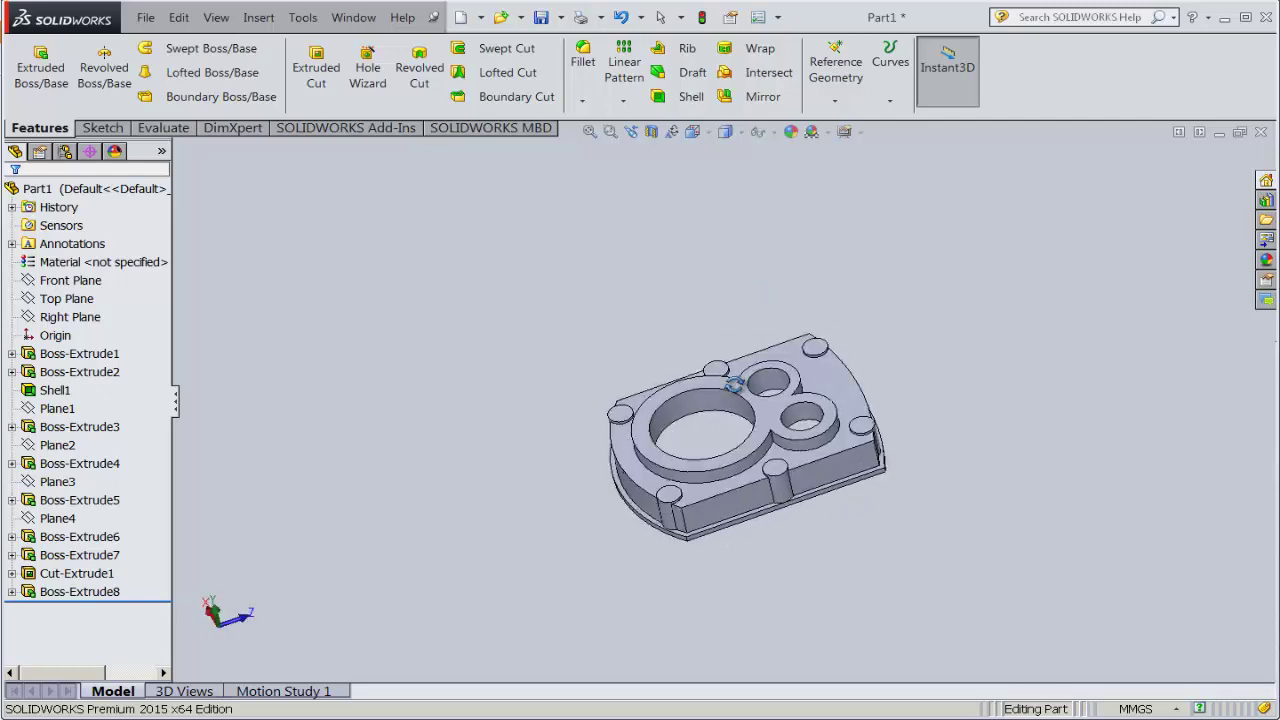
pyautogui.scroll(-1, 735, 385)
pyautogui.scroll(-2, 714, 391)
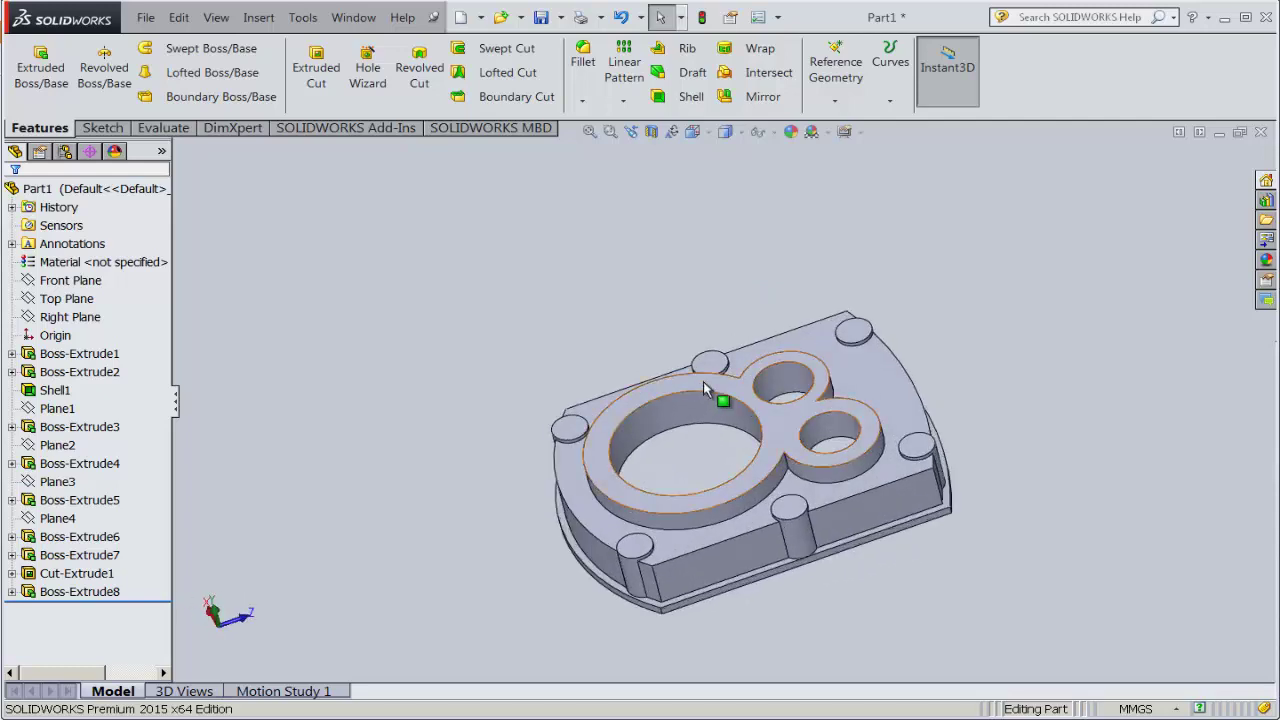
pyautogui.click(714, 133)
pyautogui.click(778, 205)
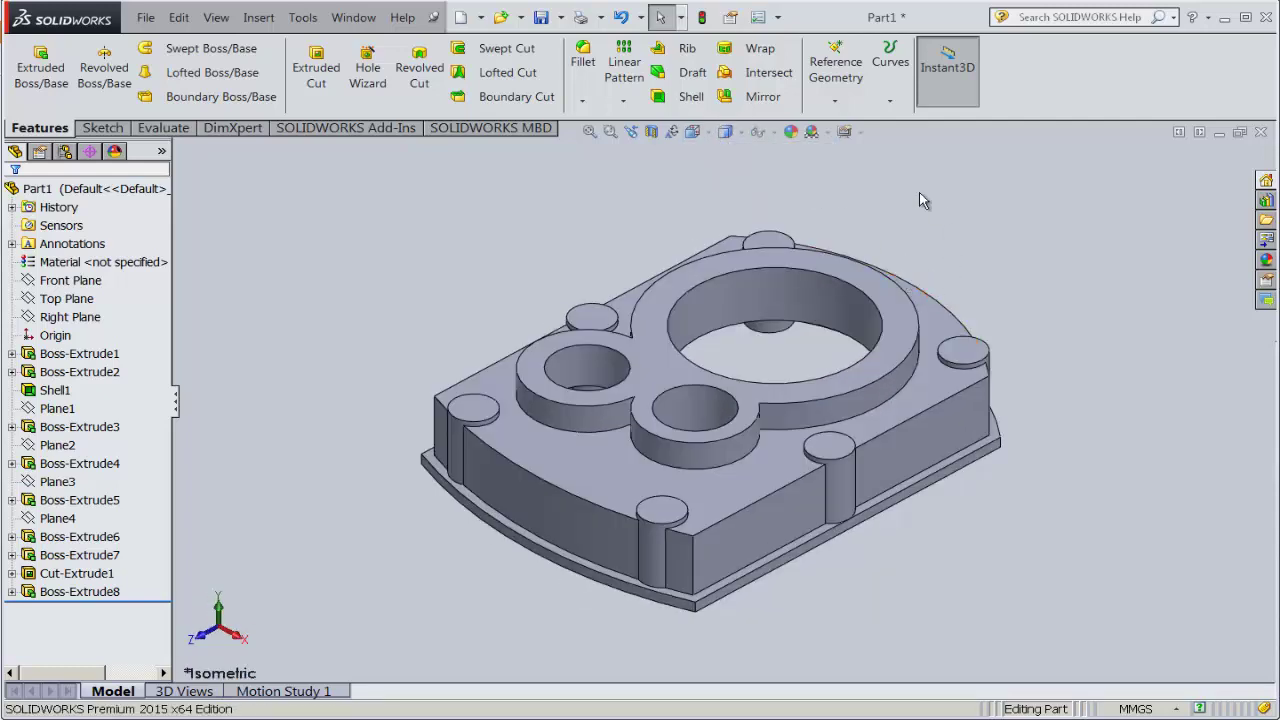
pyautogui.click(714, 133)
pyautogui.click(720, 221)
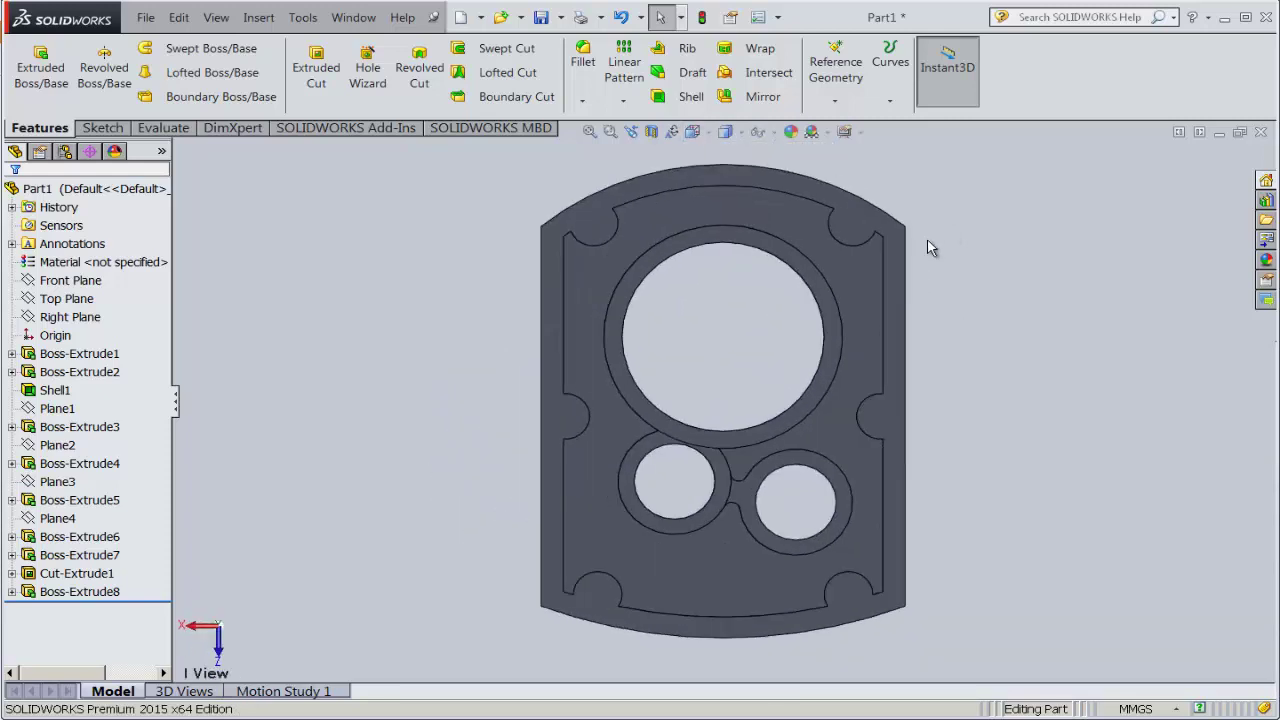
pyautogui.click(712, 134)
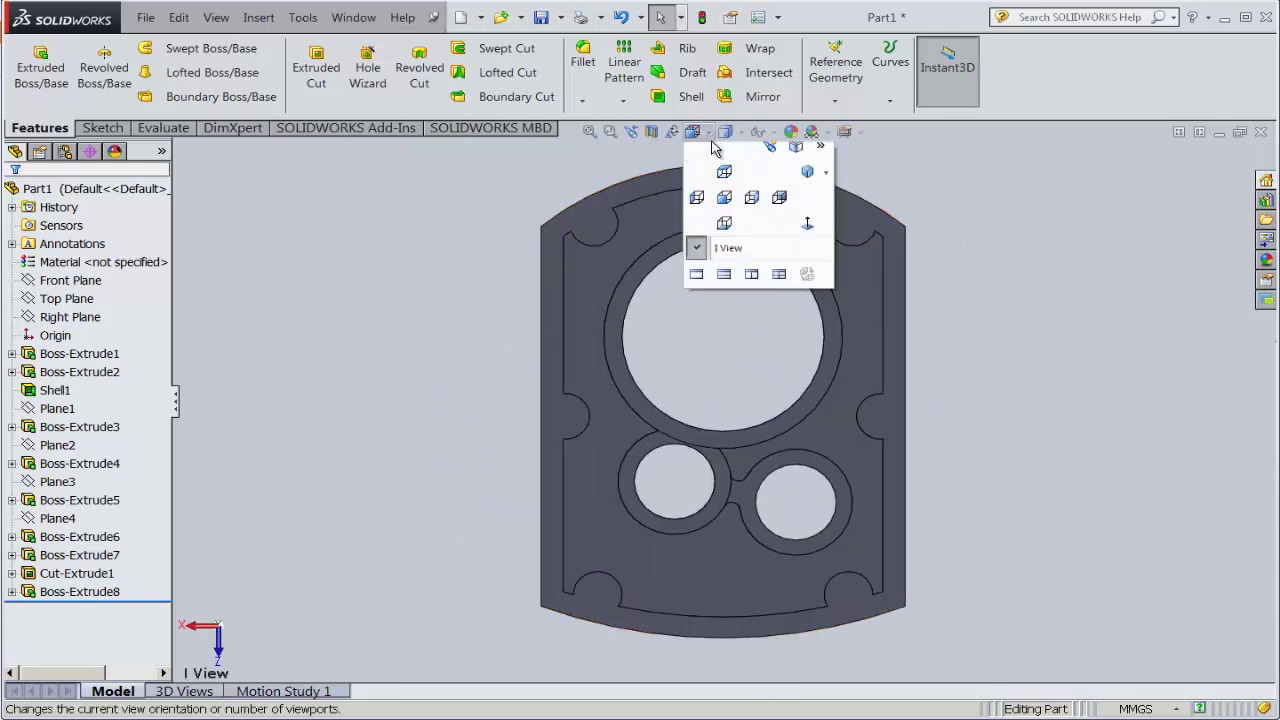
pyautogui.click(726, 182)
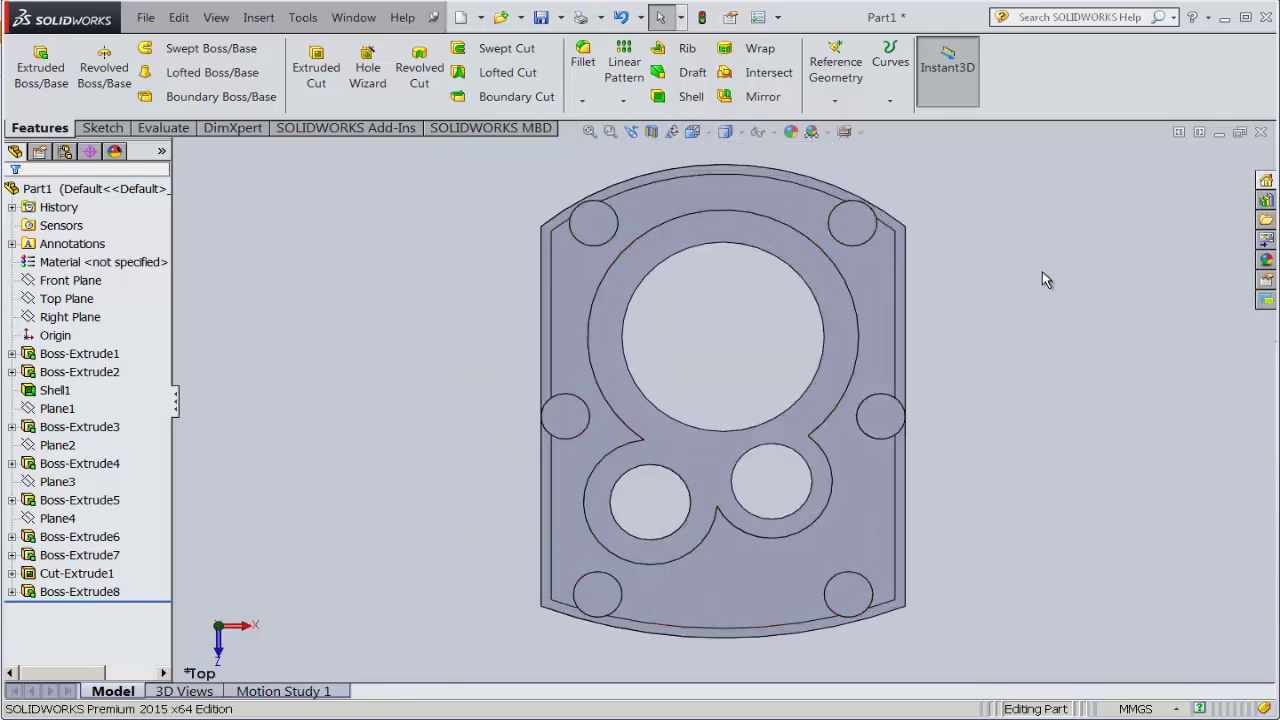
pyautogui.click(692, 132)
pyautogui.click(800, 188)
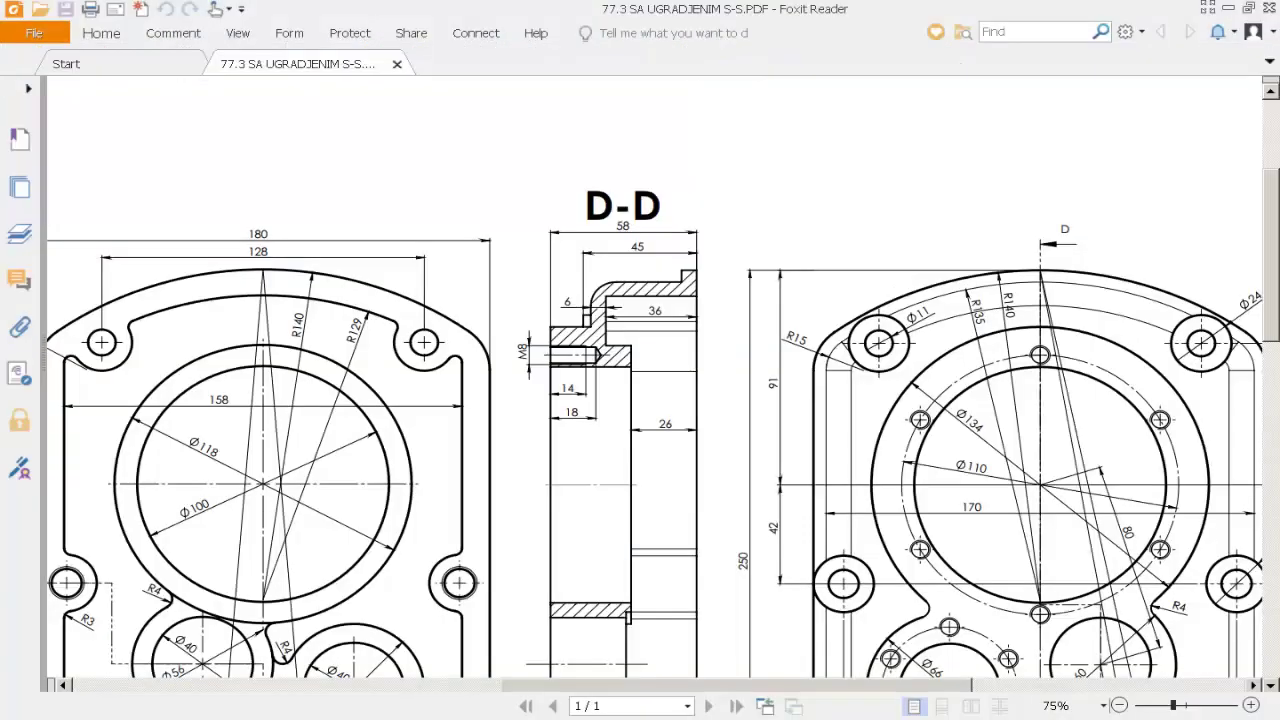
# - Pan the PDF drawing until section B-B below the plate view is fully visible
pyautogui.moveTo(232, 596)
pyautogui.mouseDown()
pyautogui.moveTo(490, 232)
pyautogui.moveTo(479, 202)
pyautogui.mouseUp()
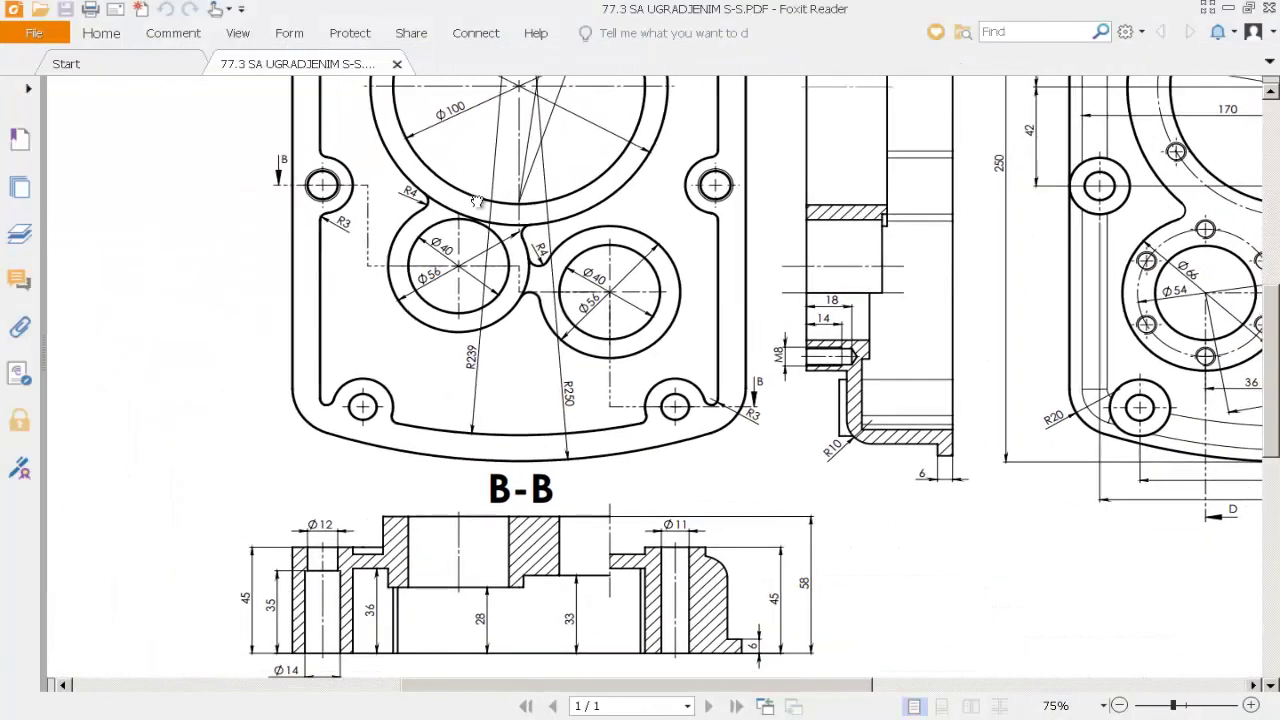
pyautogui.moveTo(389, 386); pyautogui.dragTo(381, 352)
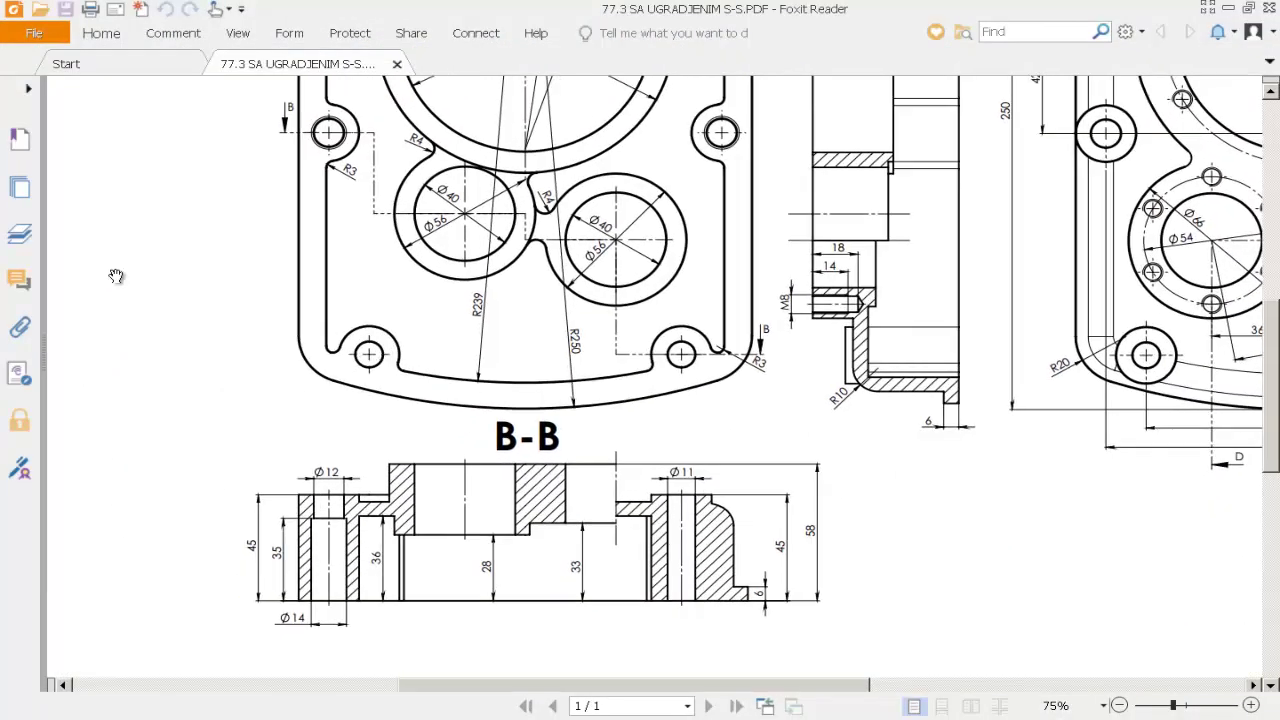
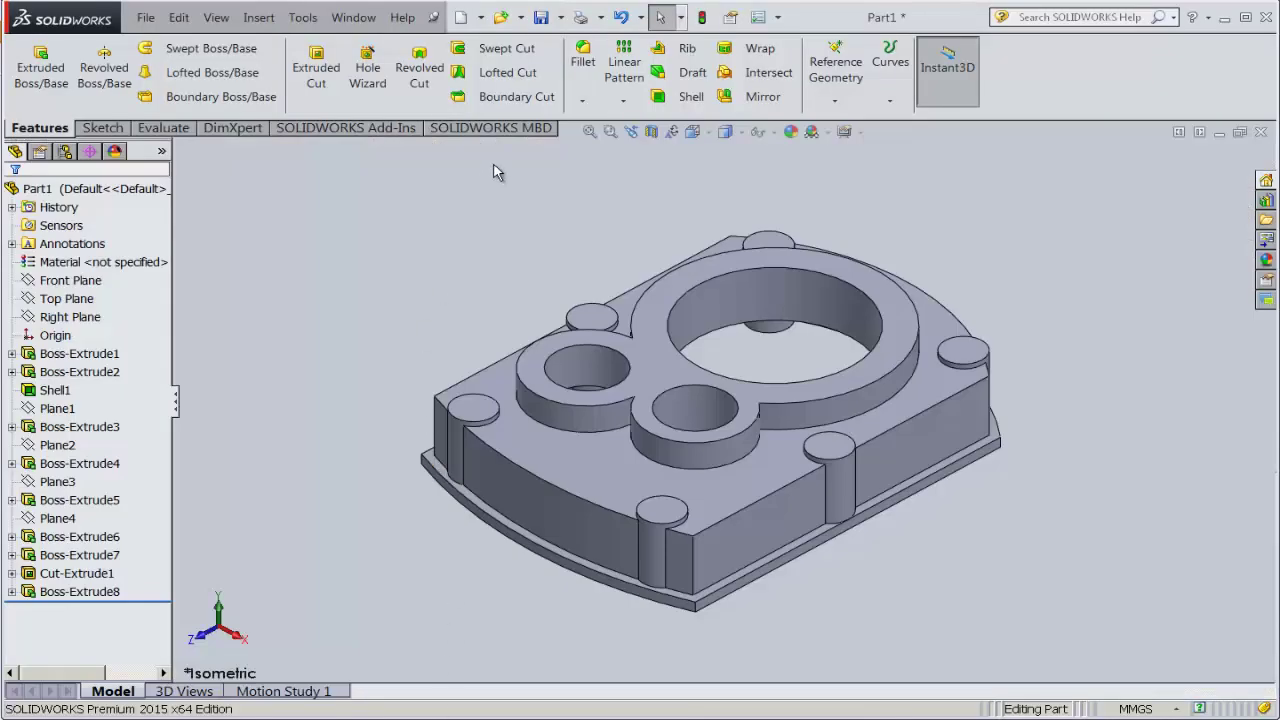
# - Start an ANSI Metric M5 hex-bolt counterbore hole, viewing the part from the top
pyautogui.click(368, 68)
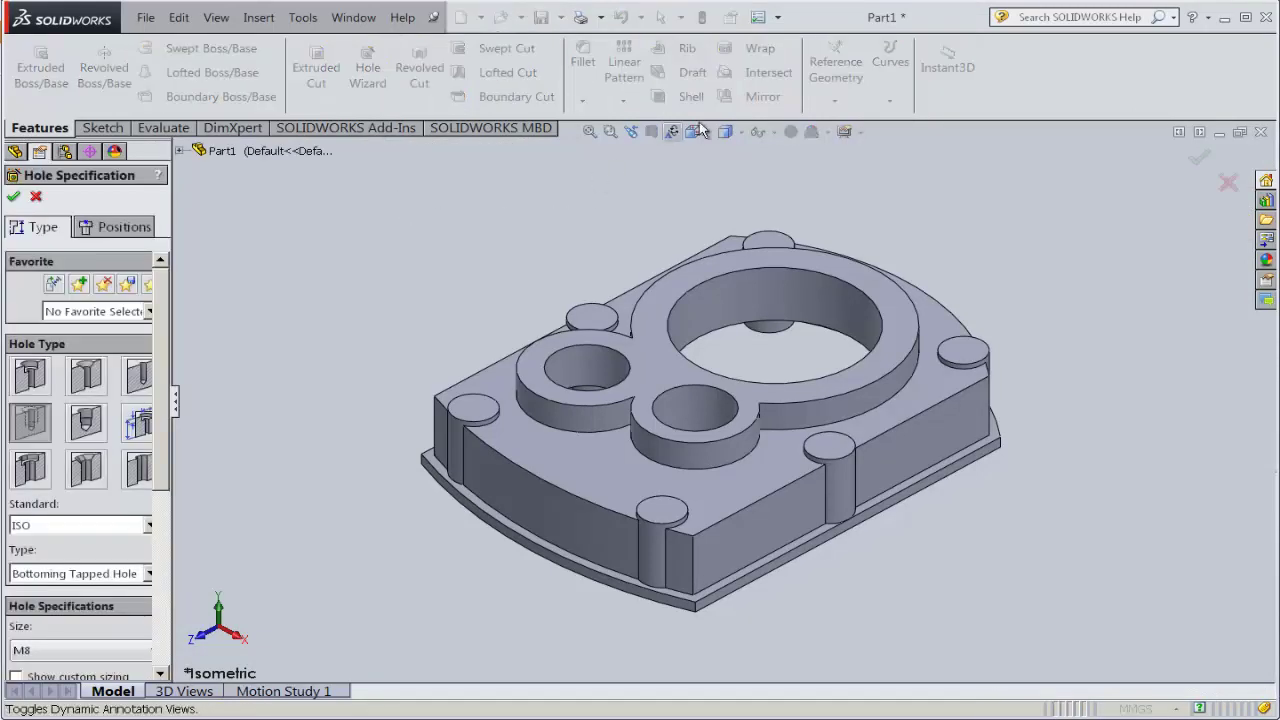
pyautogui.click(708, 132)
pyautogui.click(718, 184)
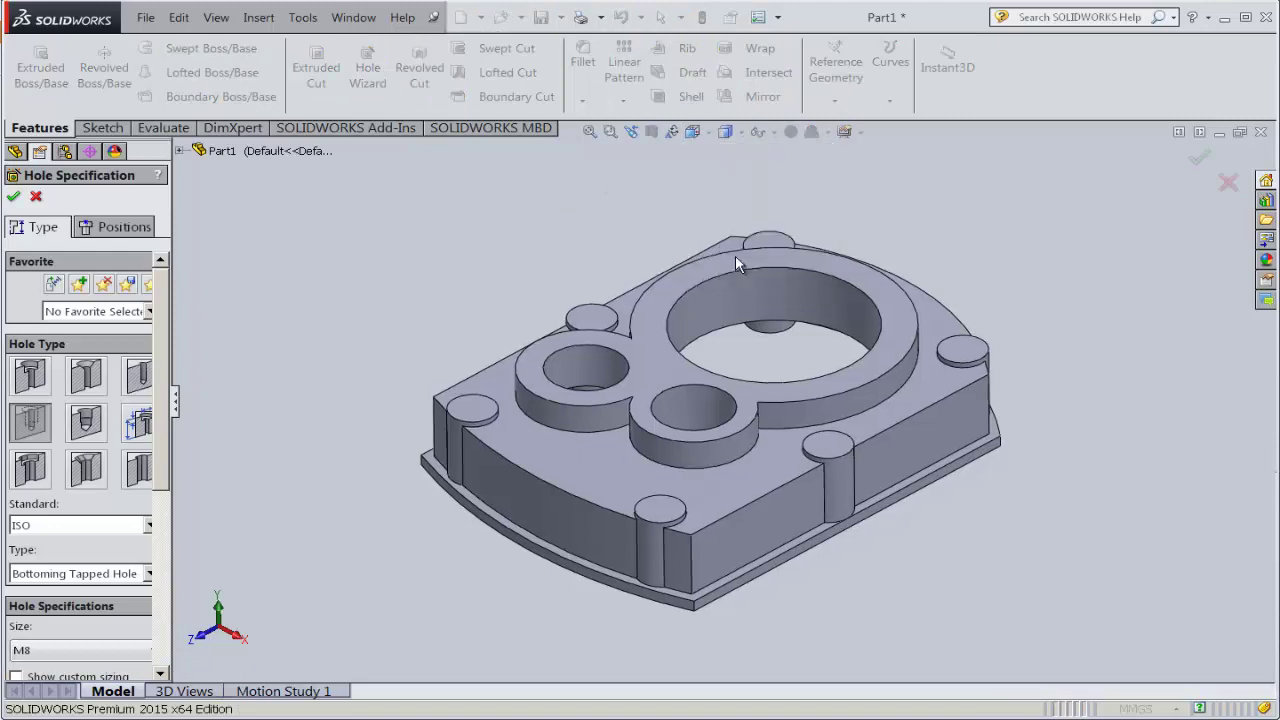
pyautogui.click(33, 378)
pyautogui.moveTo(174, 398); pyautogui.dragTo(212, 406)
pyautogui.moveTo(191, 466); pyautogui.dragTo(201, 626)
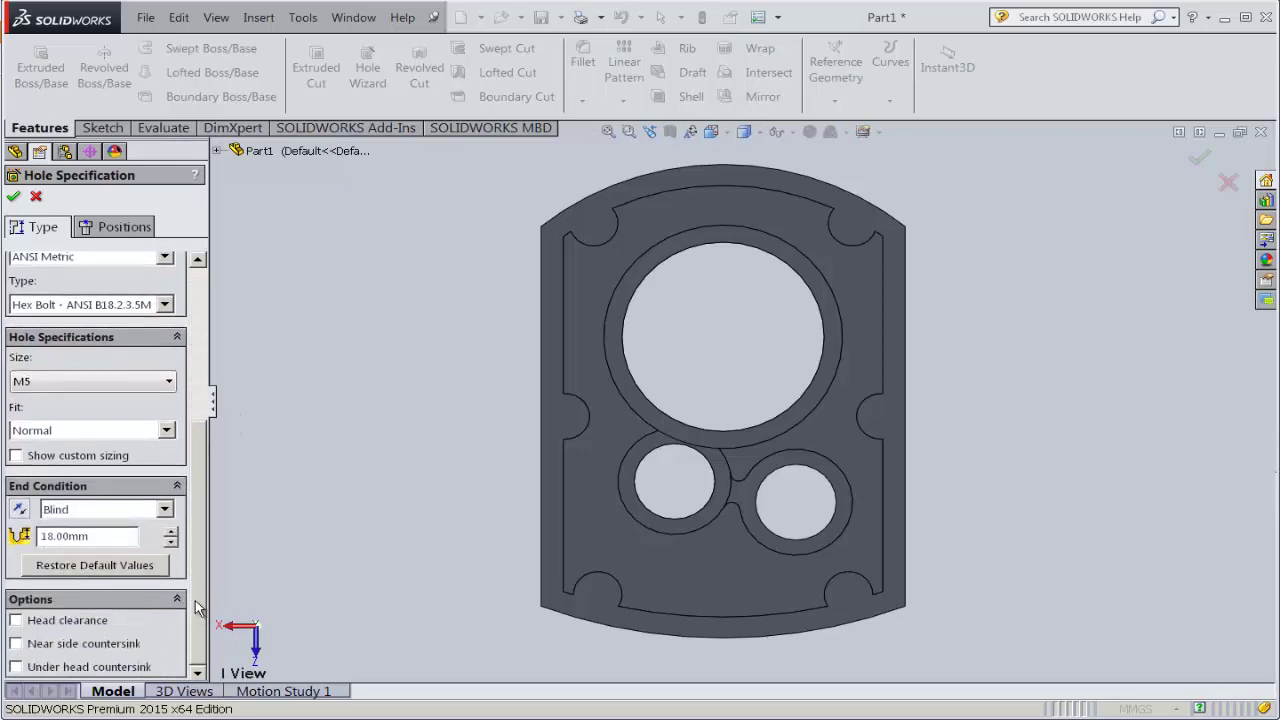
# - Make the counterbore Through All with custom sizes 12, 14 and 35 mm
pyautogui.click(165, 510)
pyautogui.click(155, 538)
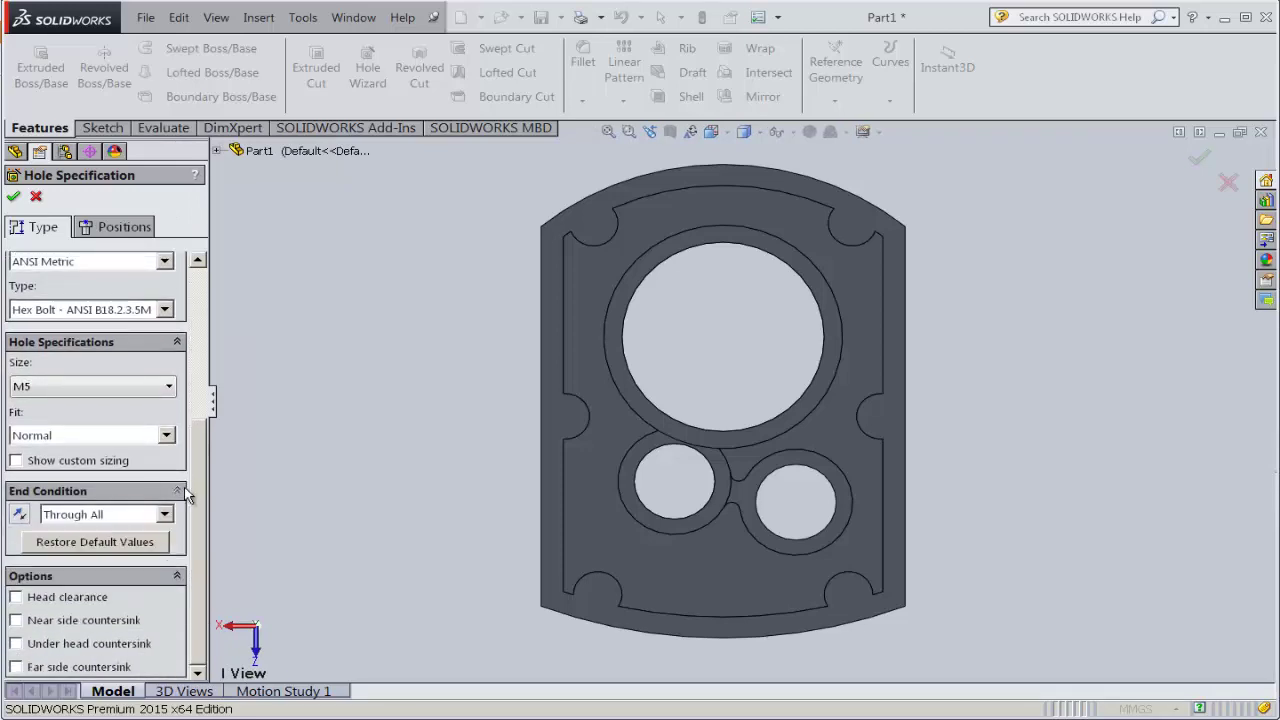
pyautogui.click(17, 461)
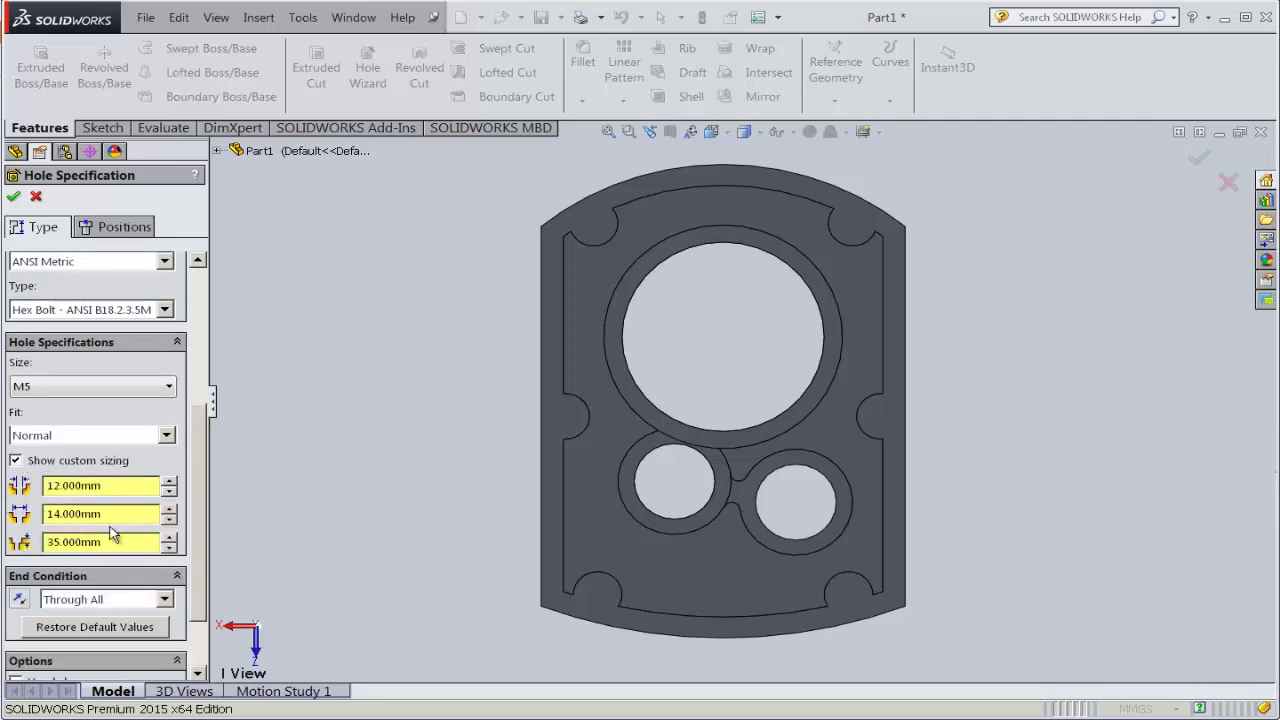
pyautogui.click(118, 232)
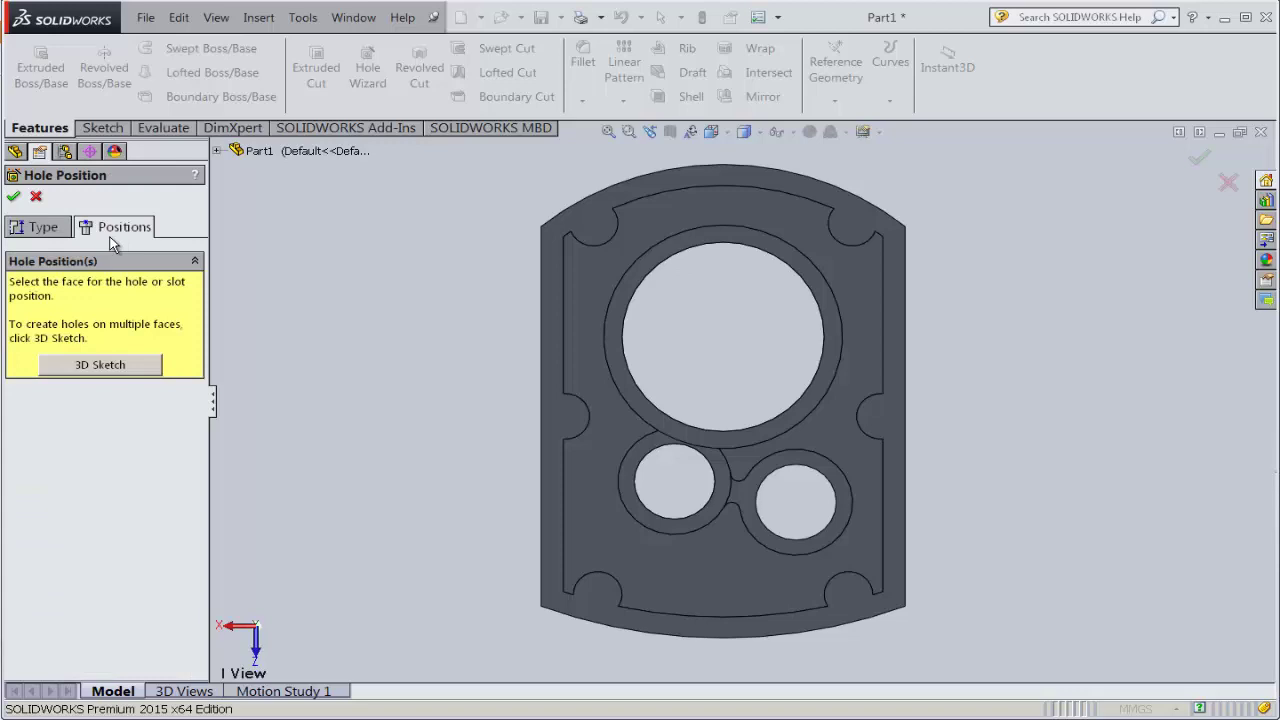
# - Place a counterbore centre point on the first boss end in a 3D sketch
pyautogui.click(103, 367)
pyautogui.moveTo(523, 337); pyautogui.dragTo(603, 389, button='middle')
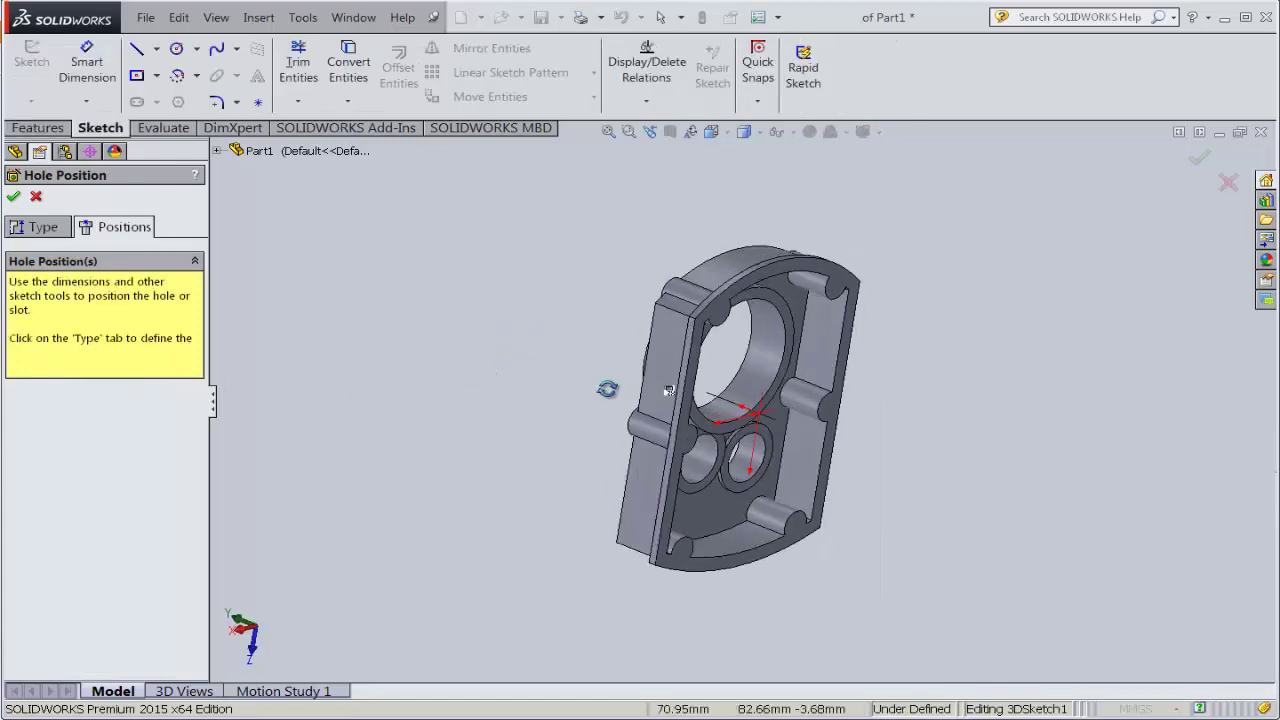
pyautogui.scroll(2, 640, 410)
pyautogui.scroll(3, 700, 437)
pyautogui.scroll(2, 690, 420)
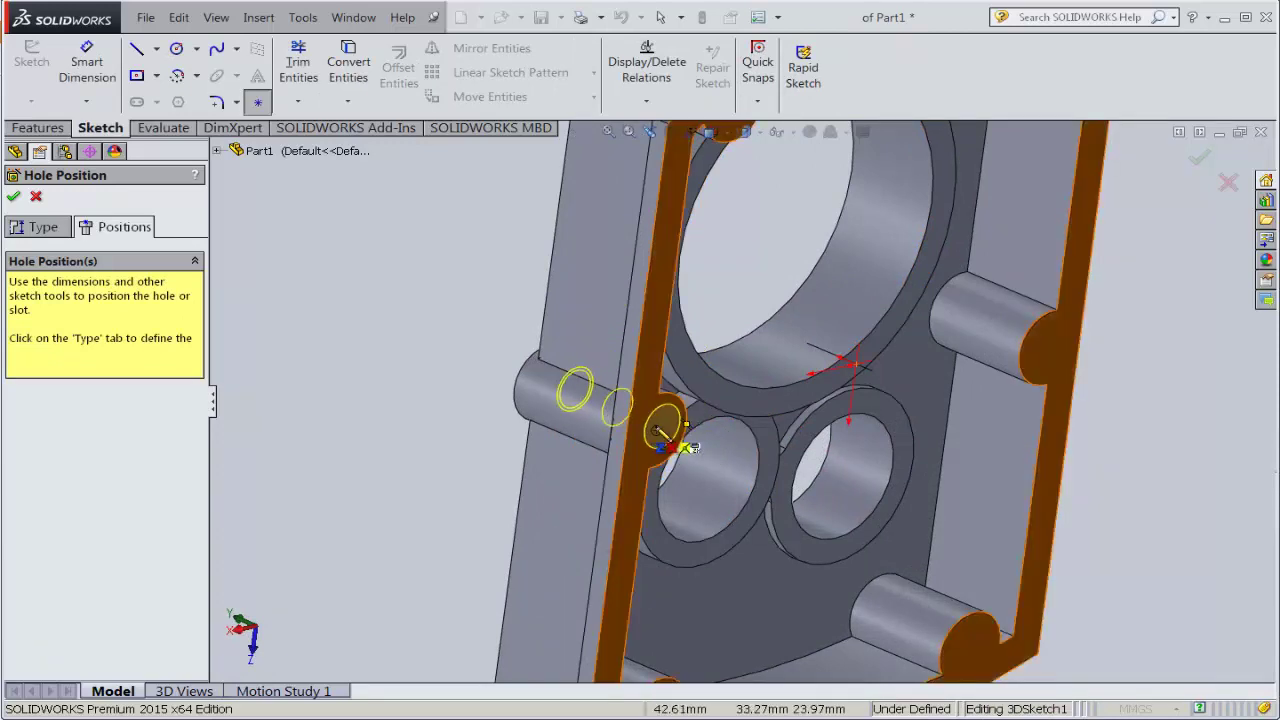
pyautogui.click(657, 431)
# - Confirm the boss-centre positions, creating the CBORE for M5 Hex Head Bolt1 feature
pyautogui.scroll(5, 670, 440)
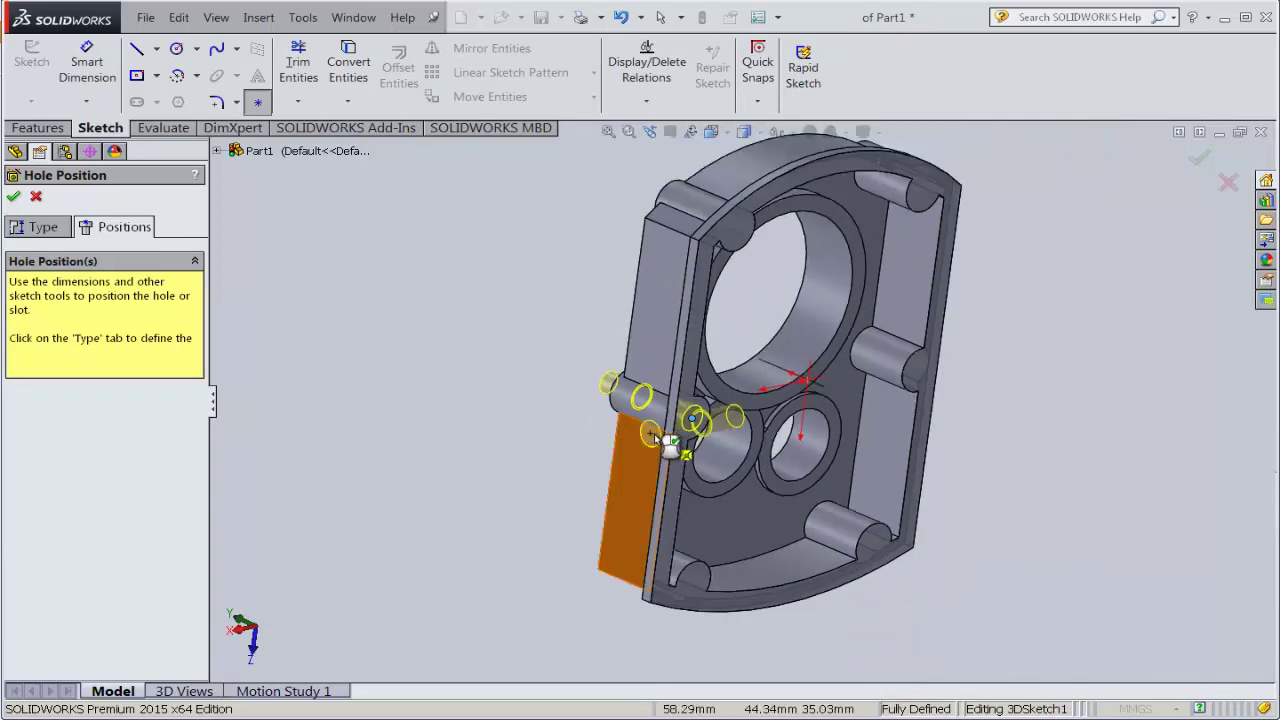
pyautogui.scroll(-10, 900, 370)
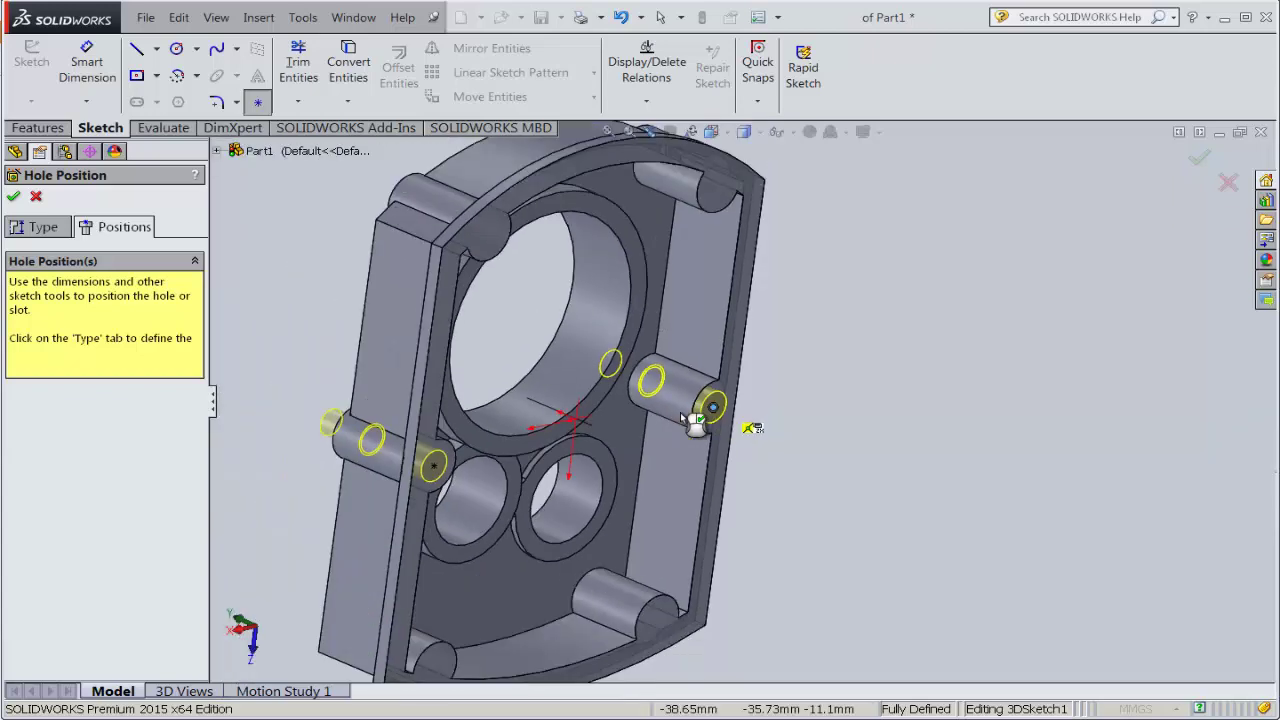
pyautogui.scroll(3, 697, 425)
pyautogui.scroll(3, 697, 425)
pyautogui.moveTo(622, 326)
pyautogui.mouseDown(button='middle')
pyautogui.moveTo(663, 506)
pyautogui.moveTo(851, 500)
pyautogui.moveTo(743, 486)
pyautogui.mouseUp(button='middle')
pyautogui.scroll(-2, 700, 330)
pyautogui.scroll(-2, 690, 318)
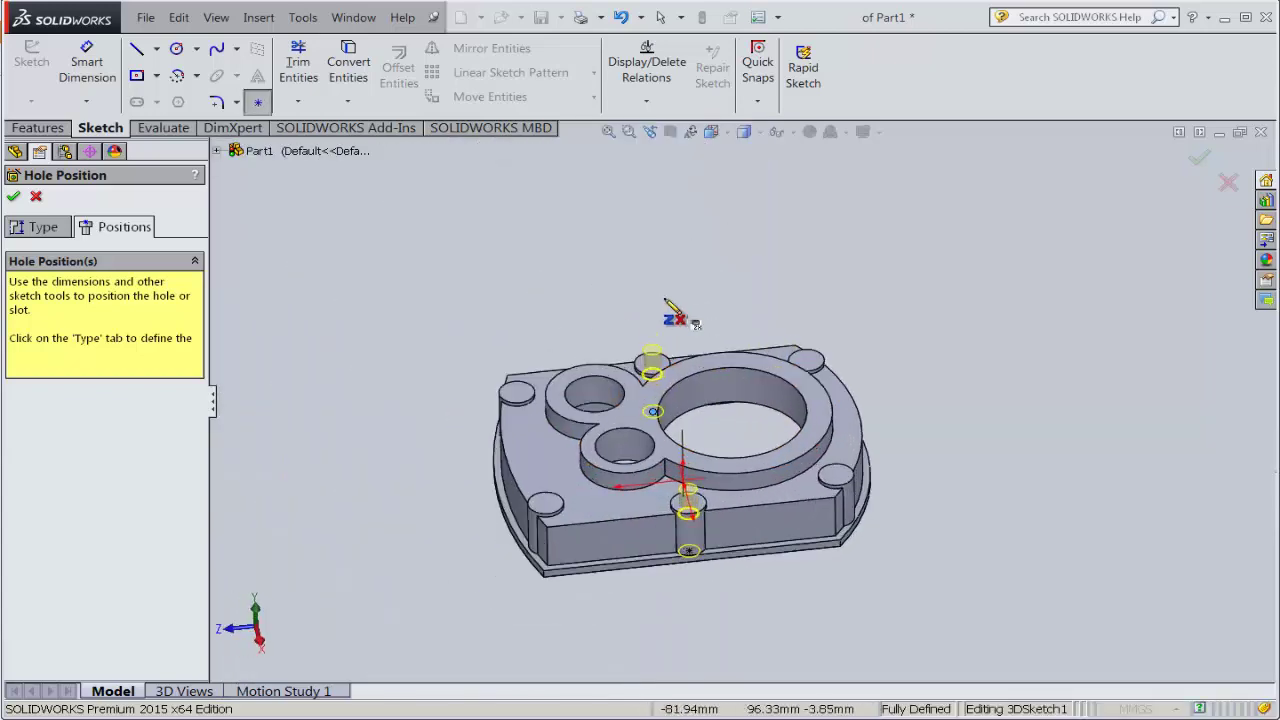
pyautogui.scroll(-2, 690, 318)
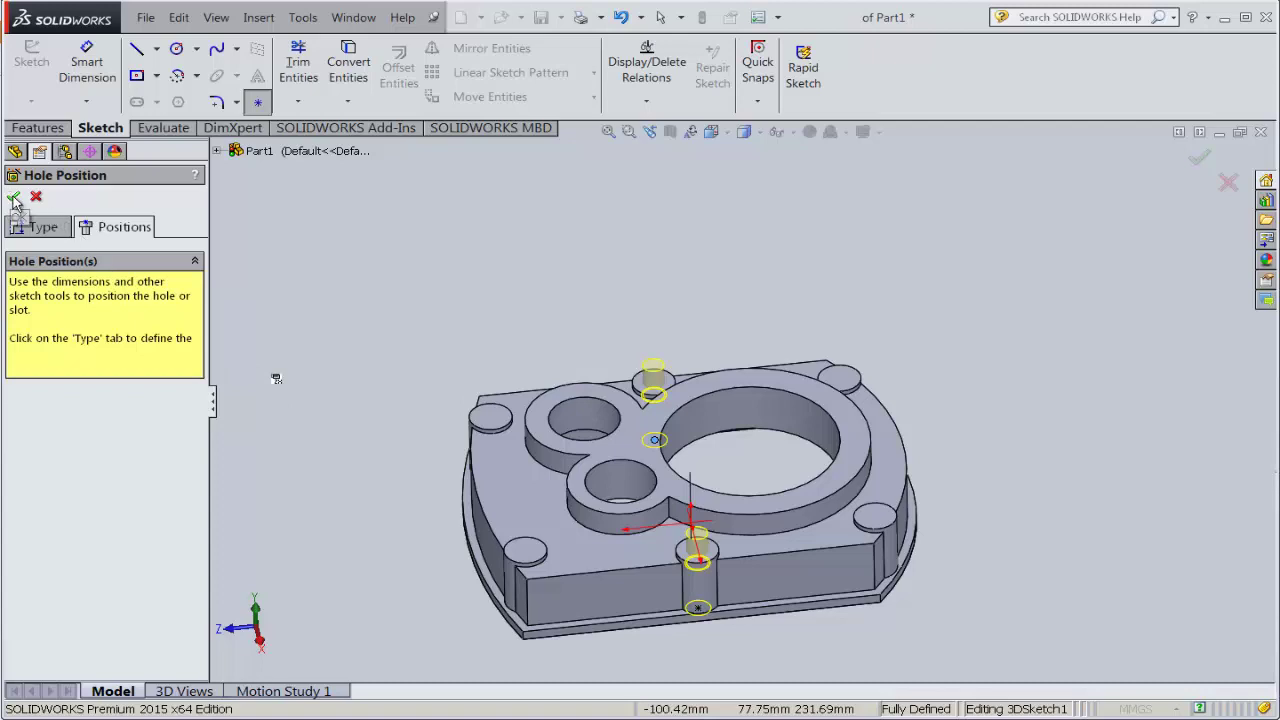
pyautogui.click(13, 197)
pyautogui.click(663, 303)
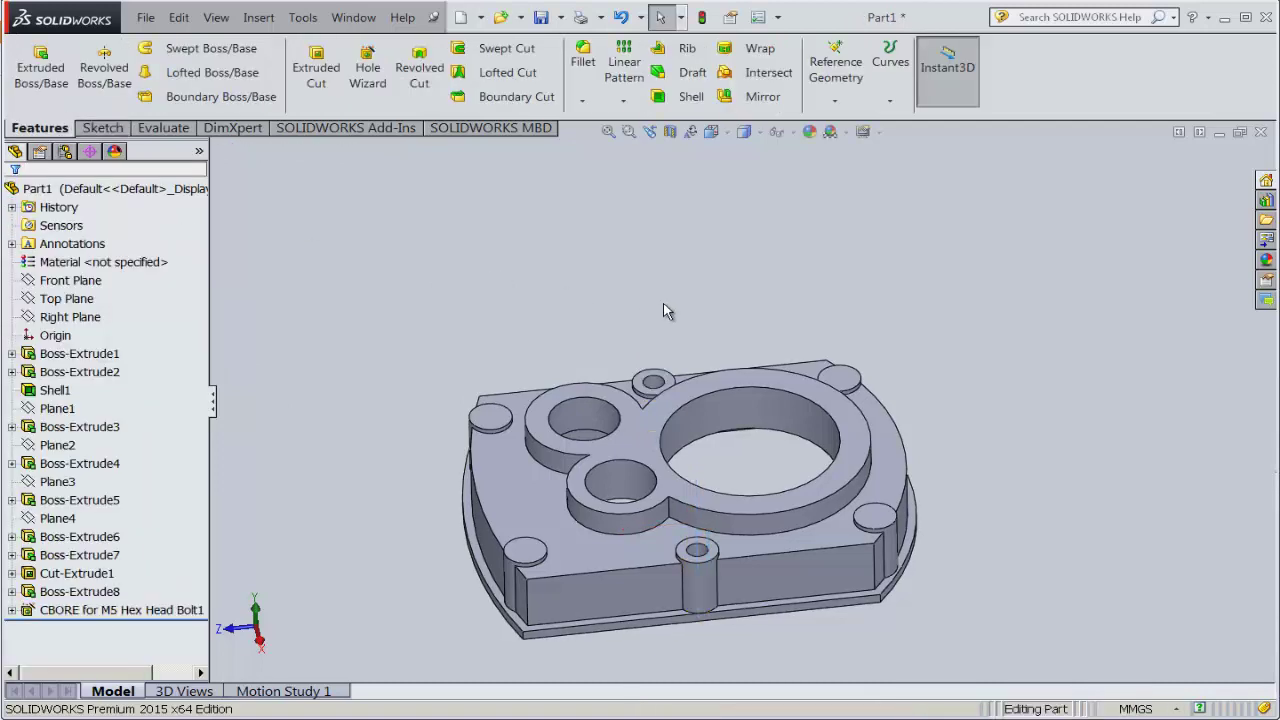
pyautogui.moveTo(663, 303); pyautogui.dragTo(680, 443, button='middle')
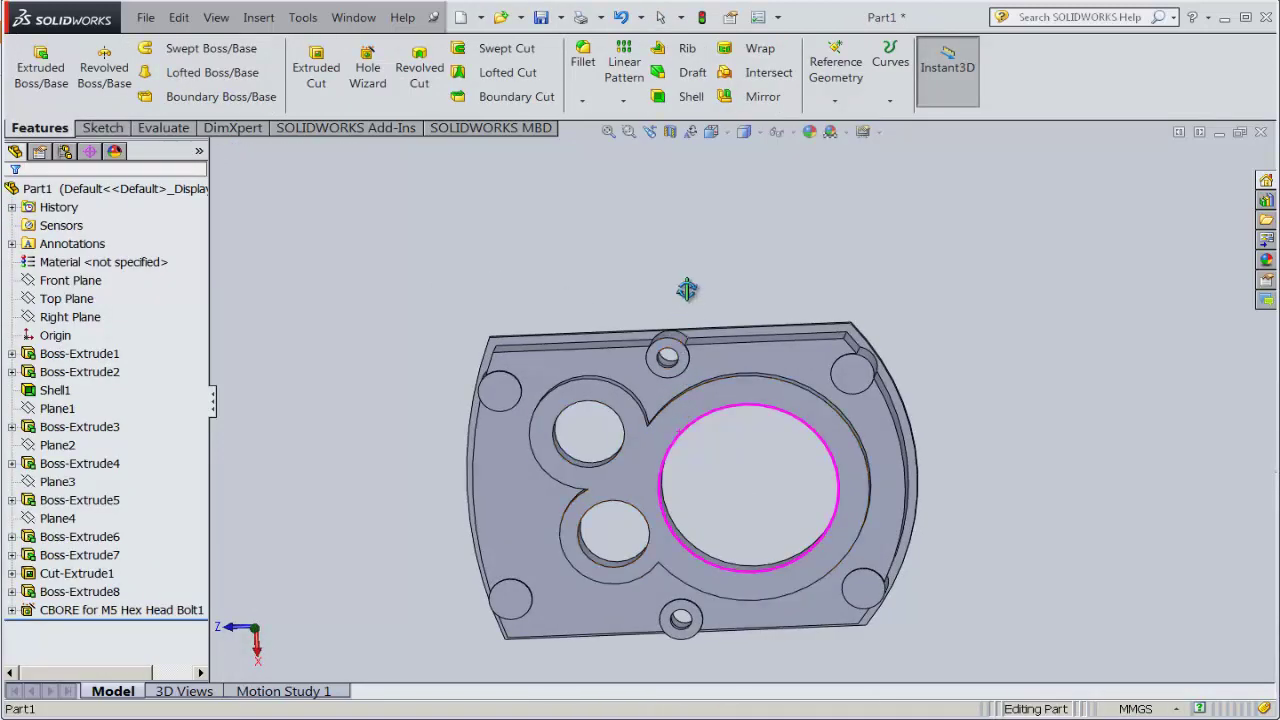
pyautogui.moveTo(686, 260); pyautogui.dragTo(686, 206, button='middle')
pyautogui.scroll(-3, 680, 340)
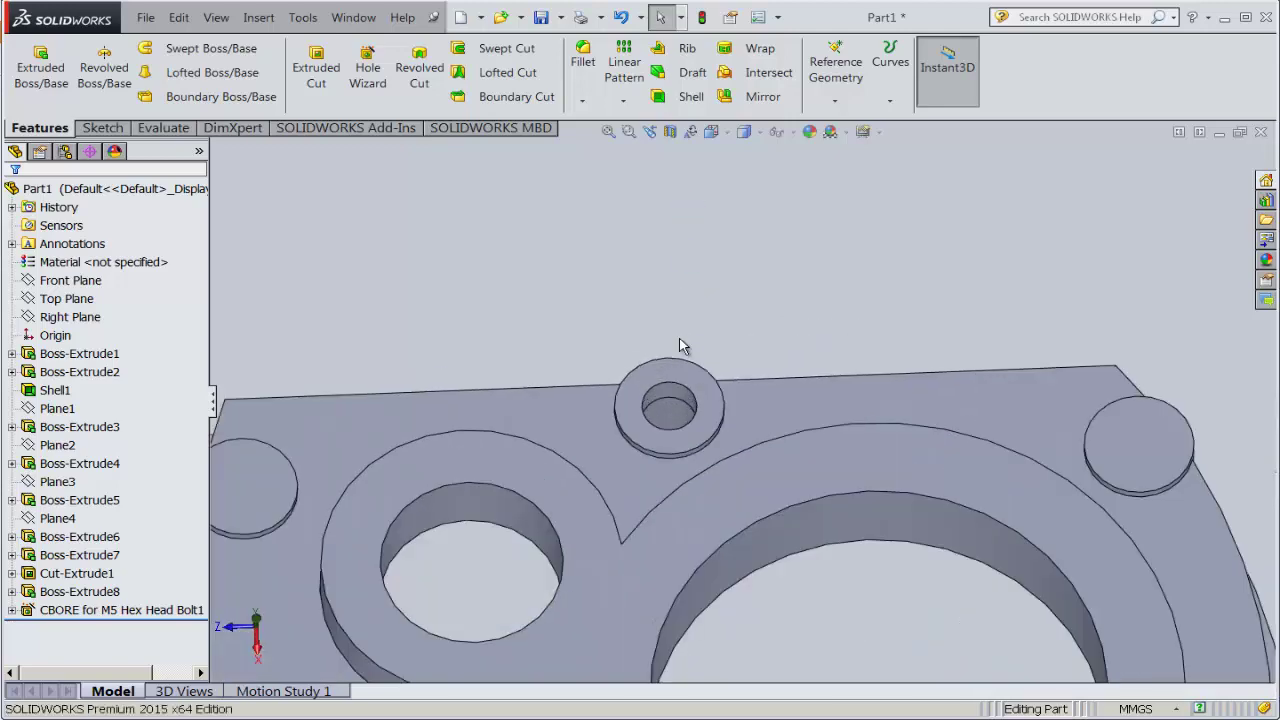
pyautogui.scroll(-3, 680, 340)
pyautogui.moveTo(700, 337)
pyautogui.mouseDown(button='middle')
pyautogui.moveTo(677, 423)
pyautogui.moveTo(743, 453)
pyautogui.moveTo(723, 334)
pyautogui.mouseUp(button='middle')
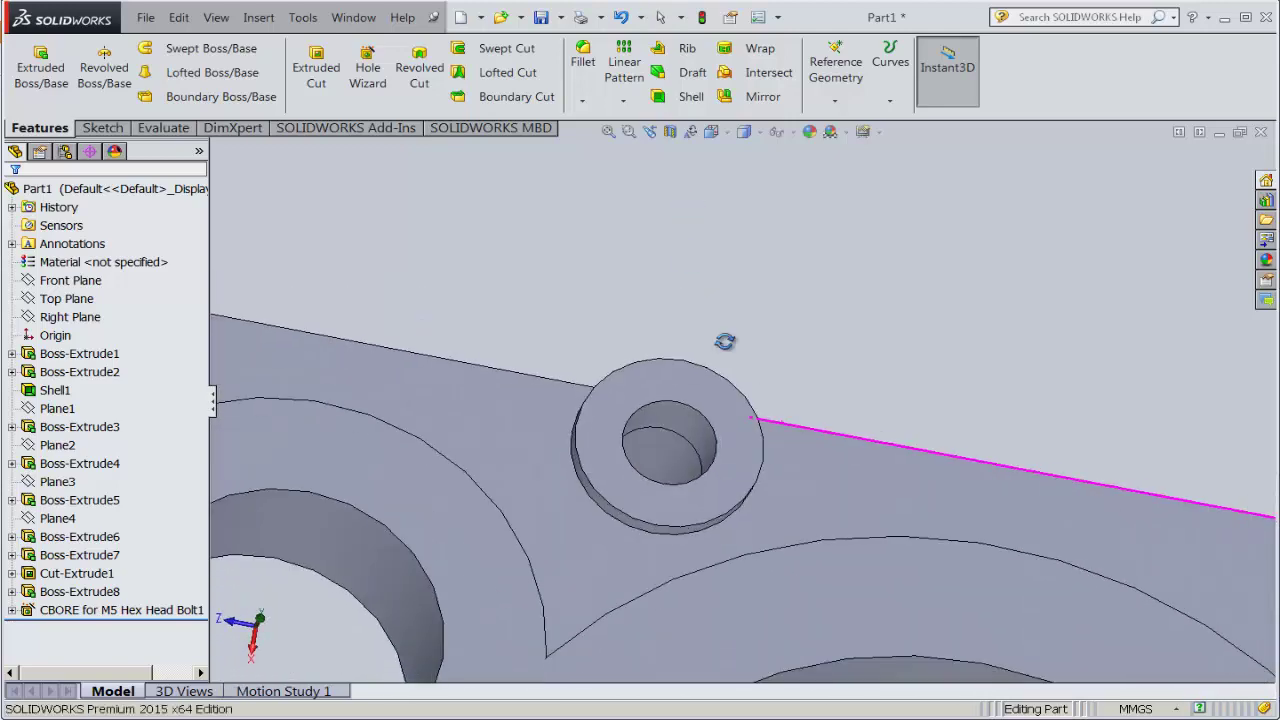
pyautogui.scroll(2, 726, 342)
pyautogui.scroll(3, 676, 373)
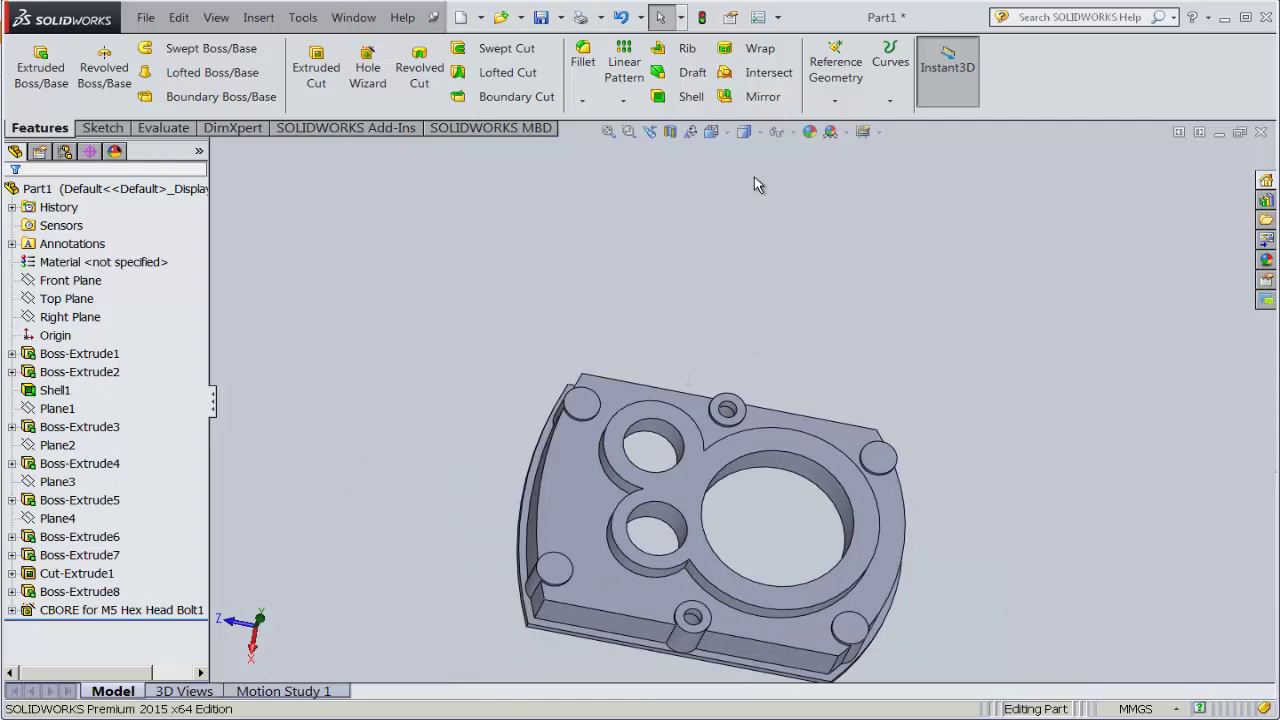
pyautogui.click(711, 131)
pyautogui.click(825, 180)
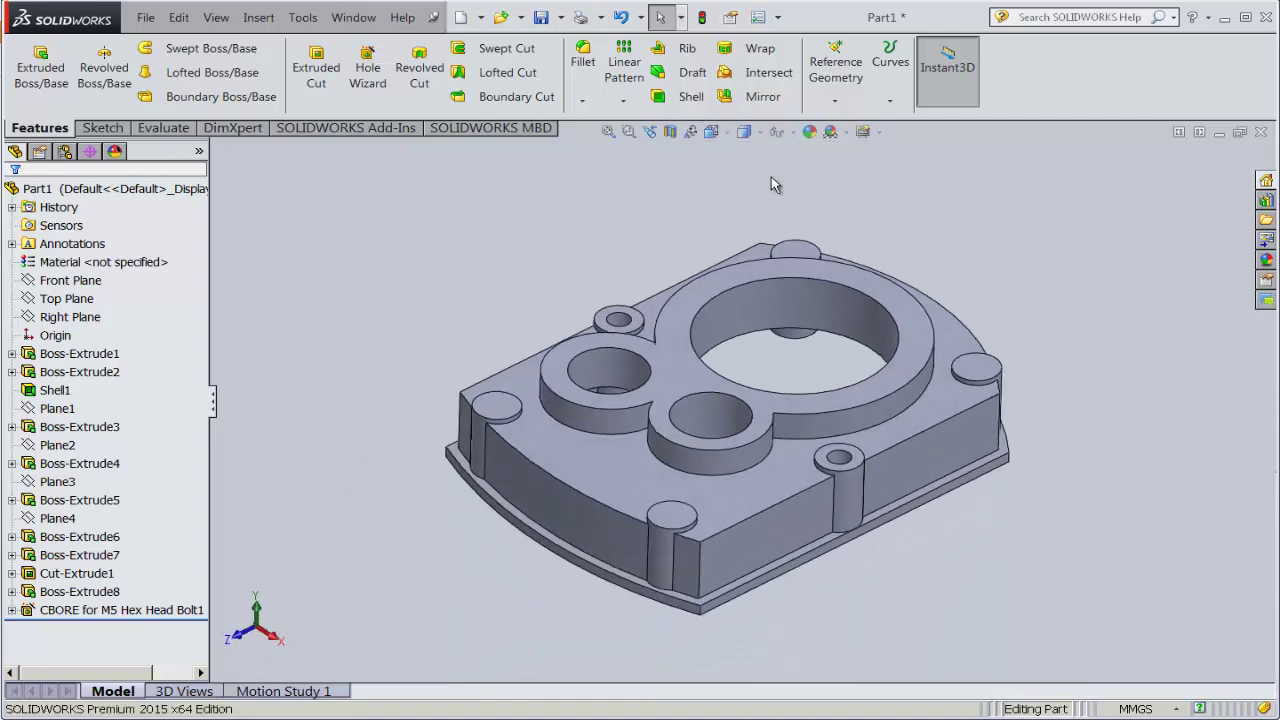
pyautogui.click(672, 134)
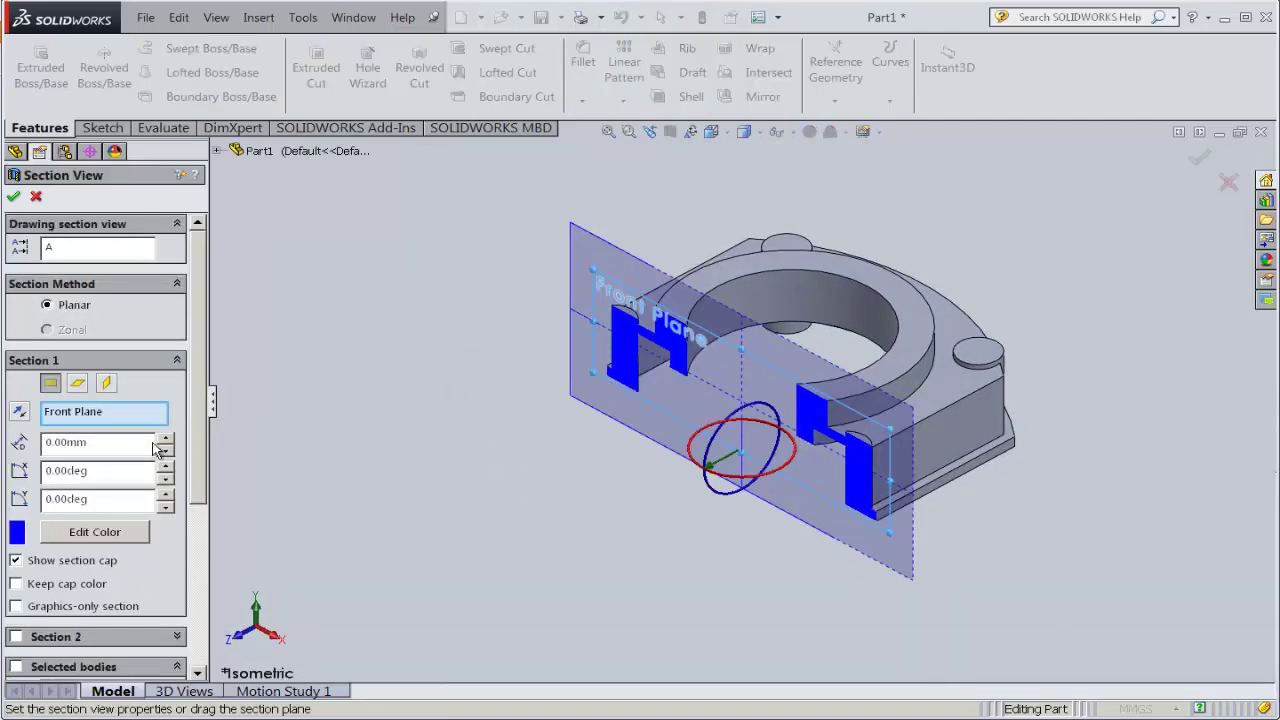
pyautogui.click(164, 449)
pyautogui.click(164, 437)
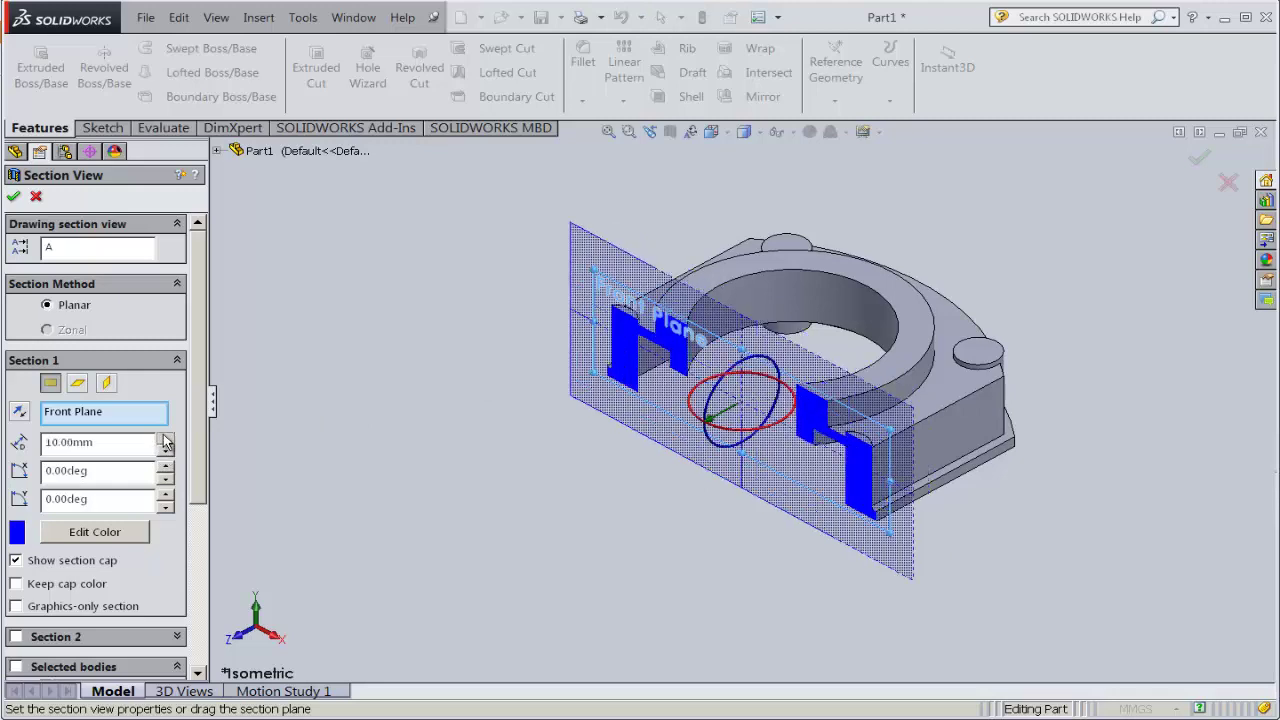
pyautogui.click(164, 437)
pyautogui.click(729, 130)
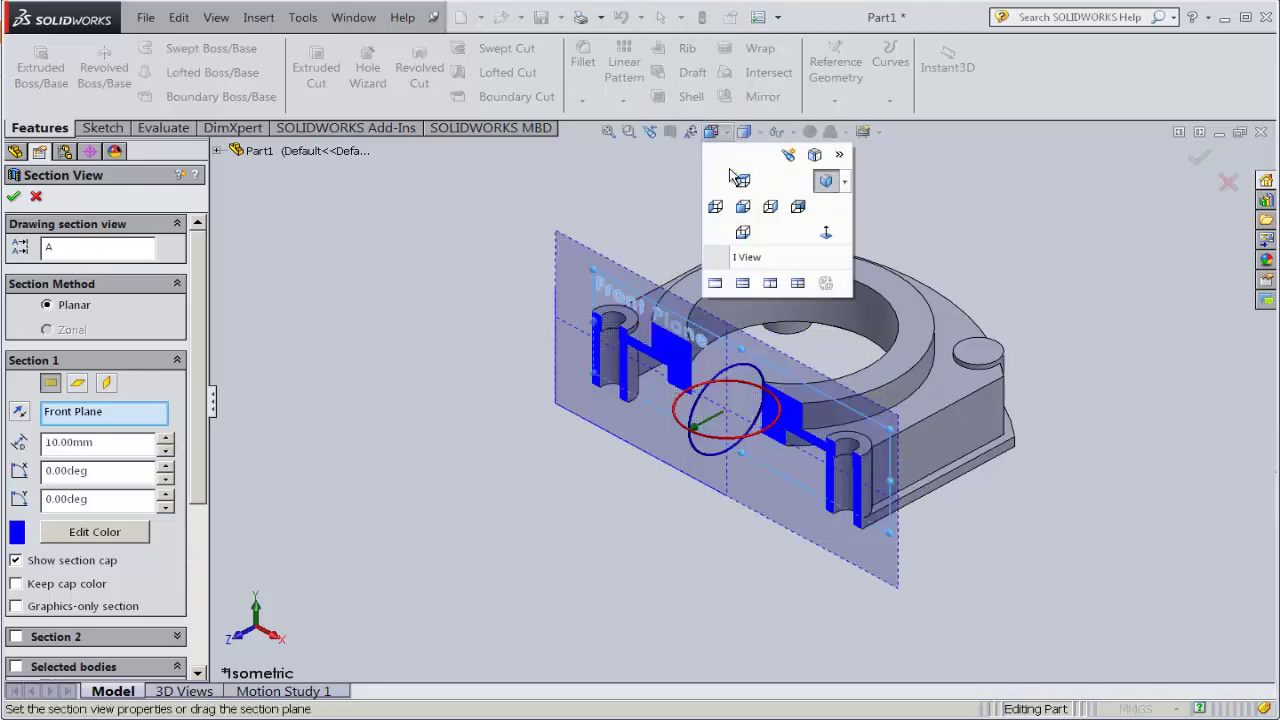
pyautogui.click(751, 203)
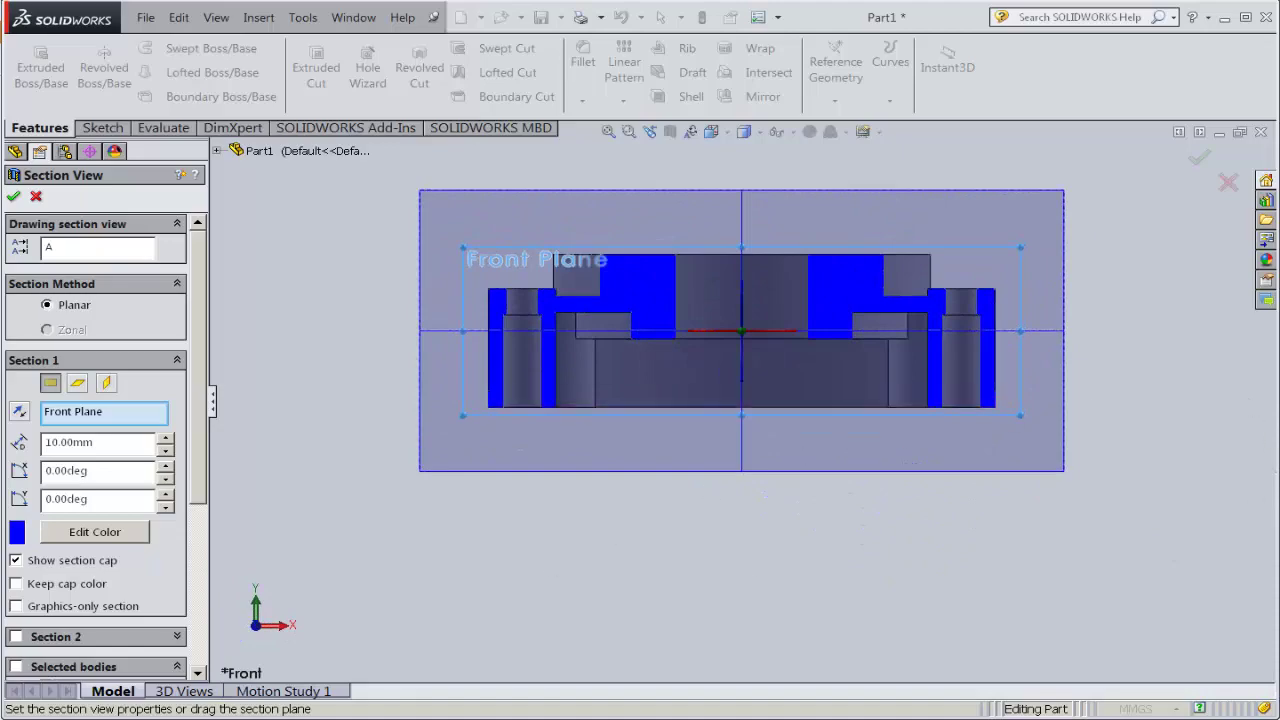
pyautogui.hotkey('alt', 'Tab')
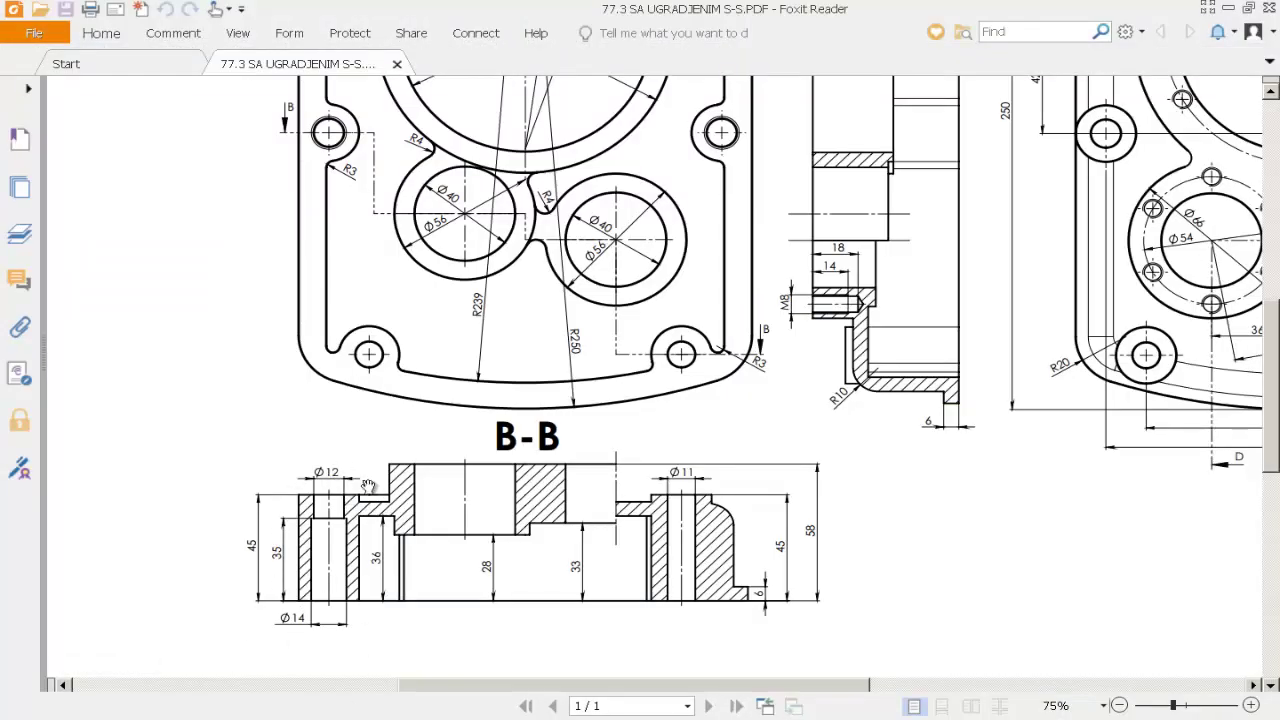
pyautogui.hotkey('alt', 'Tab')
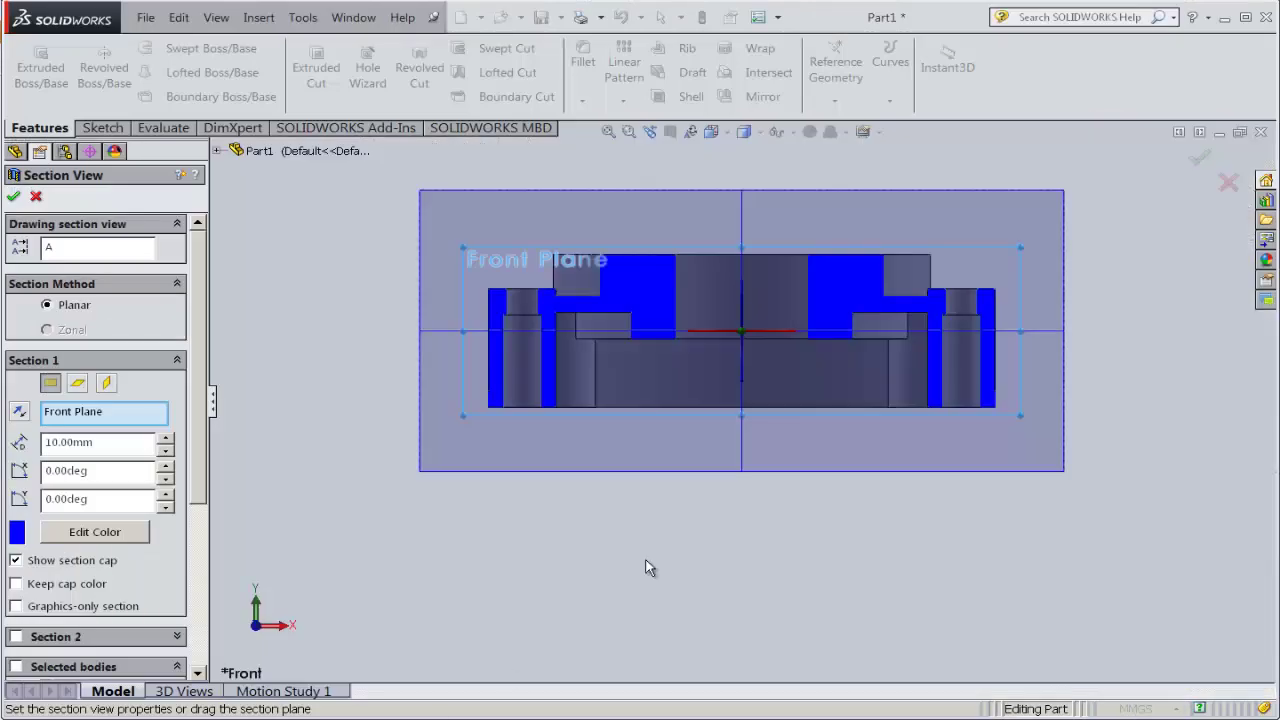
pyautogui.hotkey('ctrl', '7')
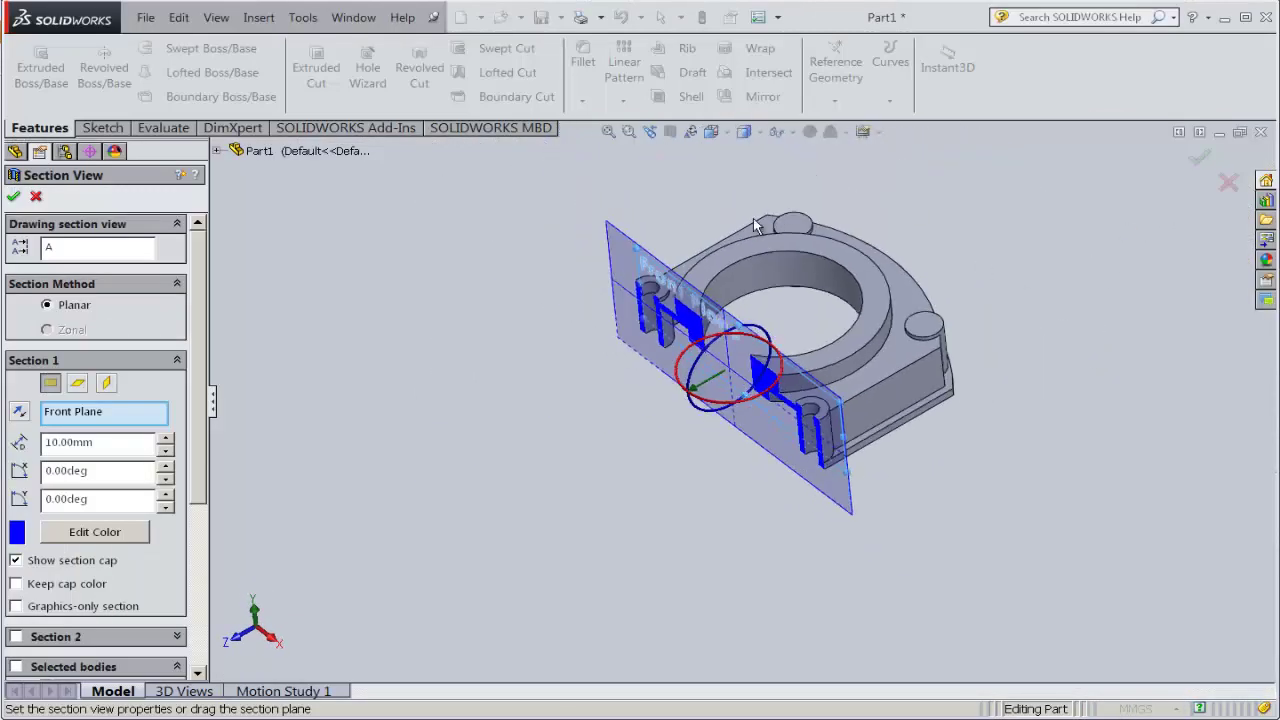
pyautogui.click(35, 199)
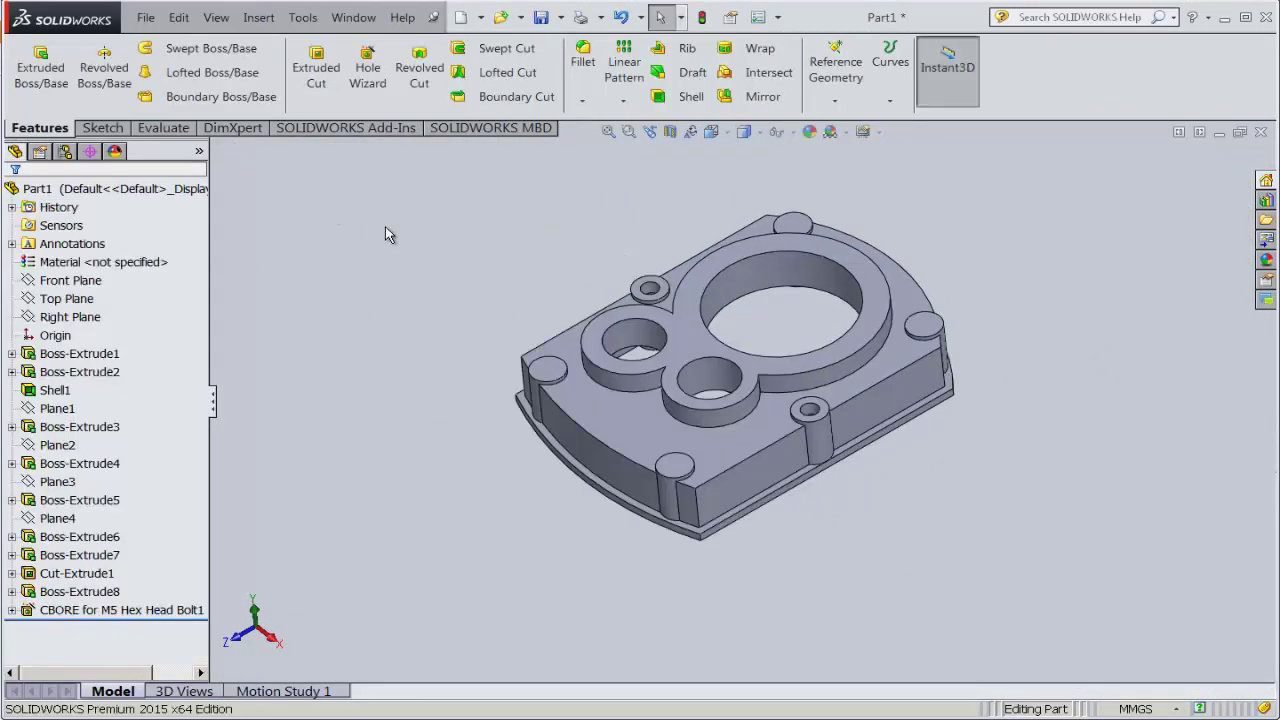
pyautogui.hotkey('alt', 'Tab')
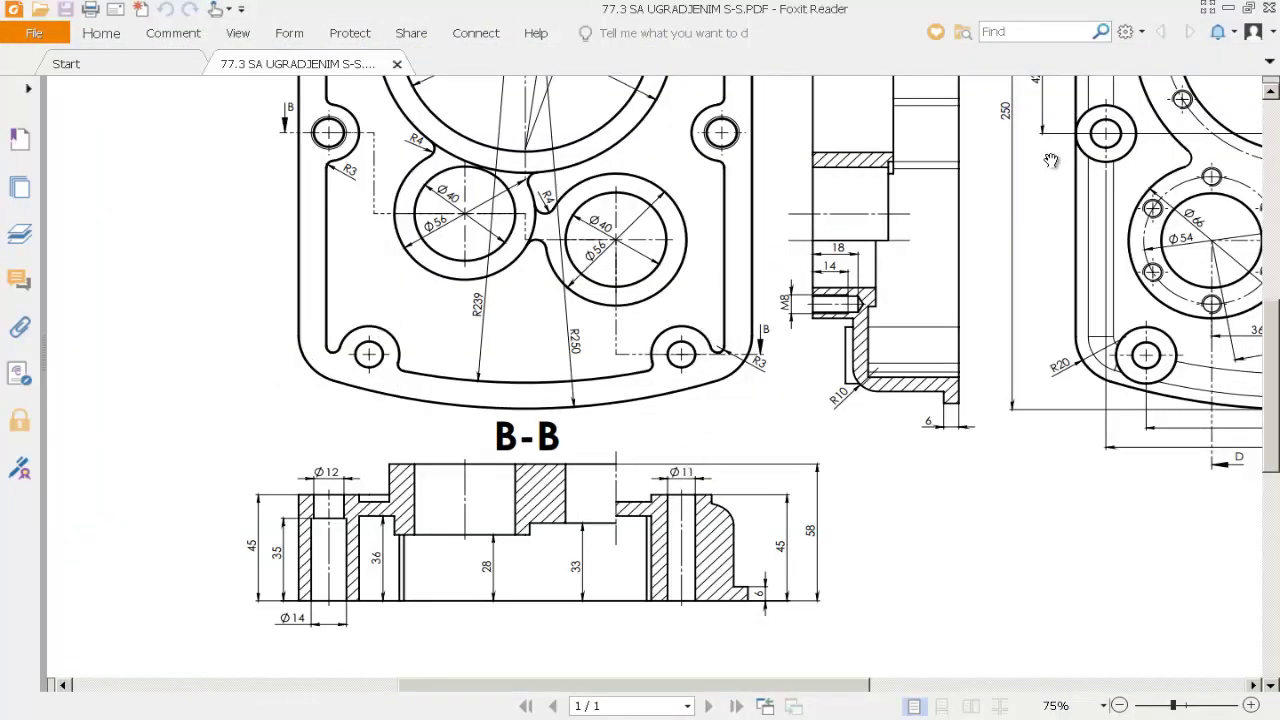
pyautogui.moveTo(1051, 161); pyautogui.dragTo(690, 642)
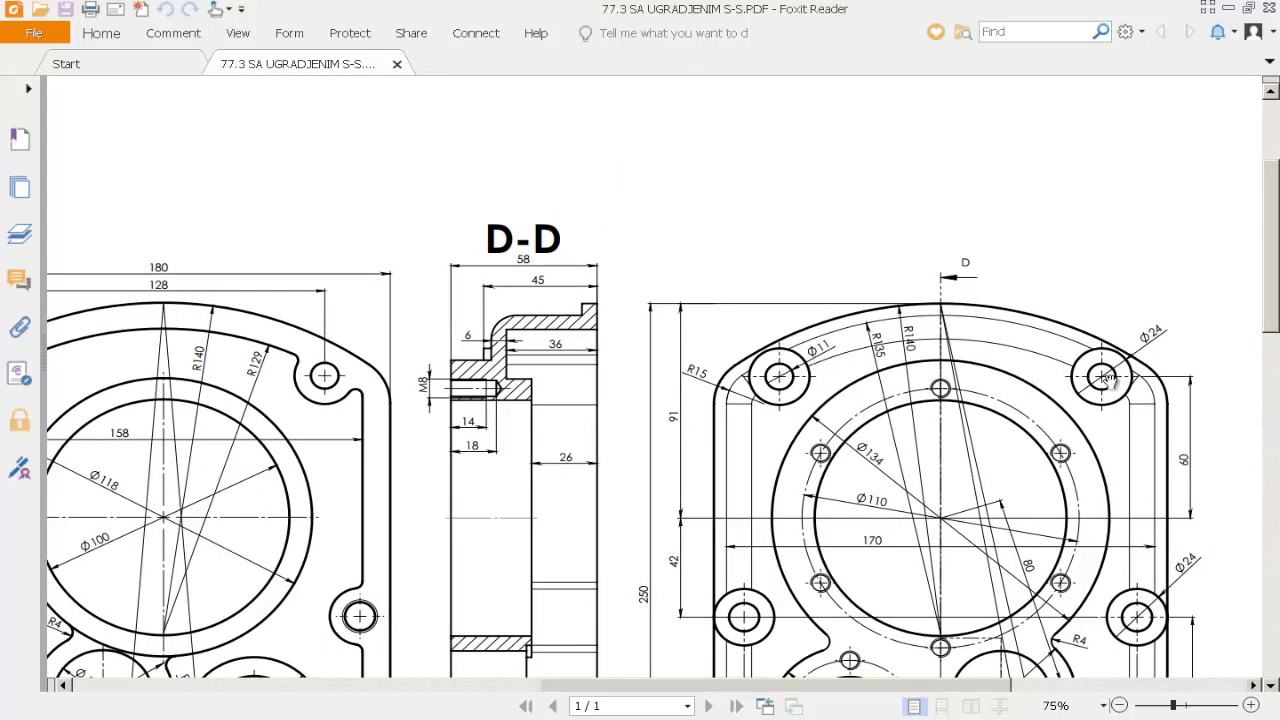
pyautogui.moveTo(444, 531); pyautogui.dragTo(801, 473)
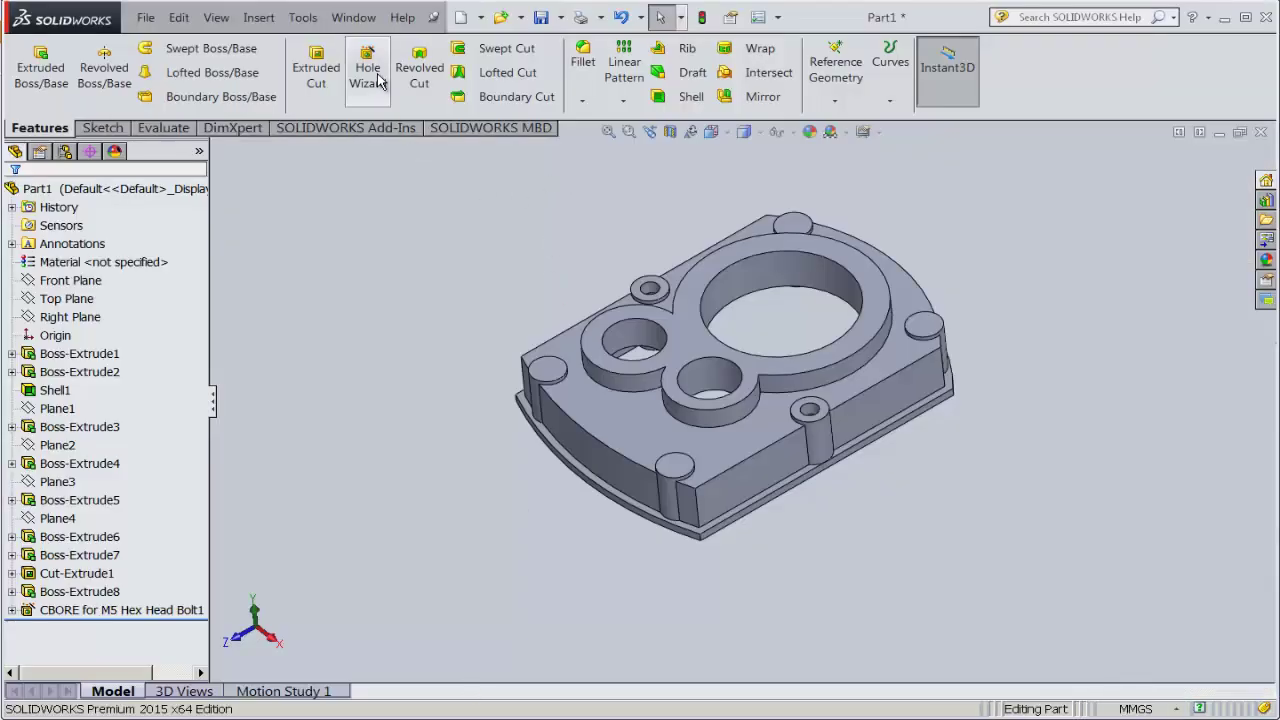
# - Start a plain drilled hole sized Ø11.0 with a Through All end condition
pyautogui.click(367, 67)
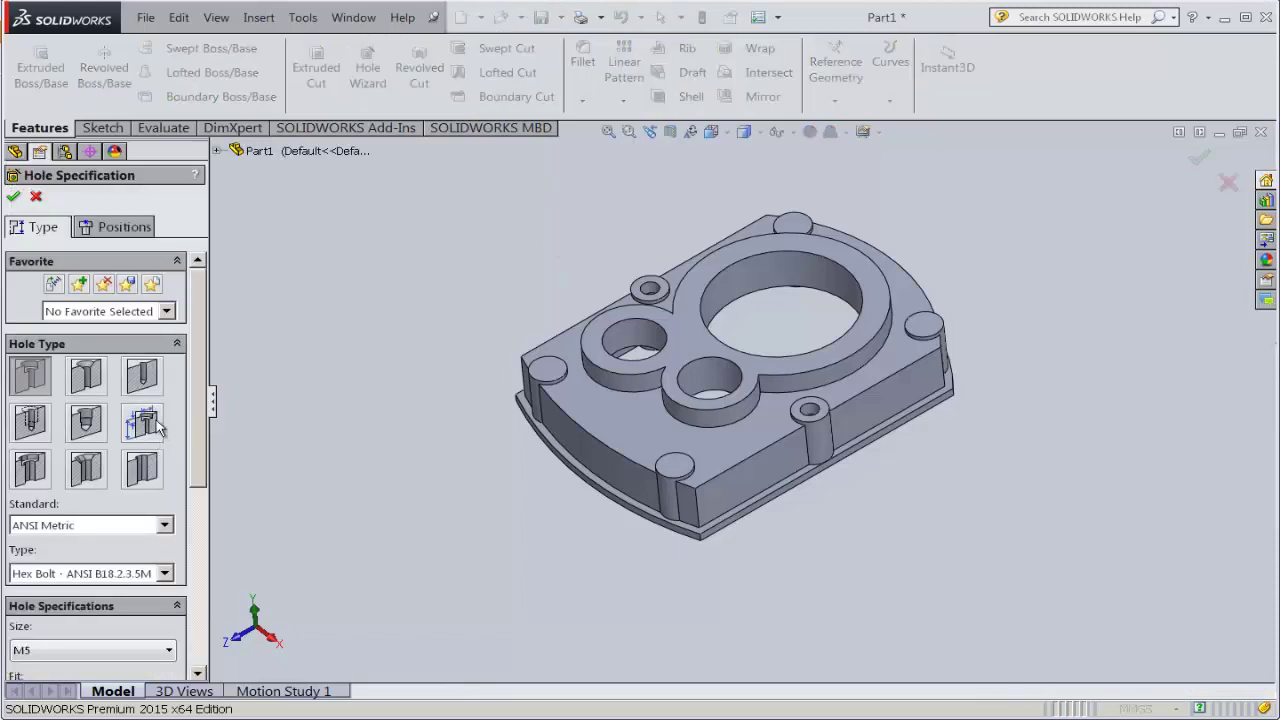
pyautogui.click(141, 375)
pyautogui.moveTo(198, 413); pyautogui.dragTo(183, 534)
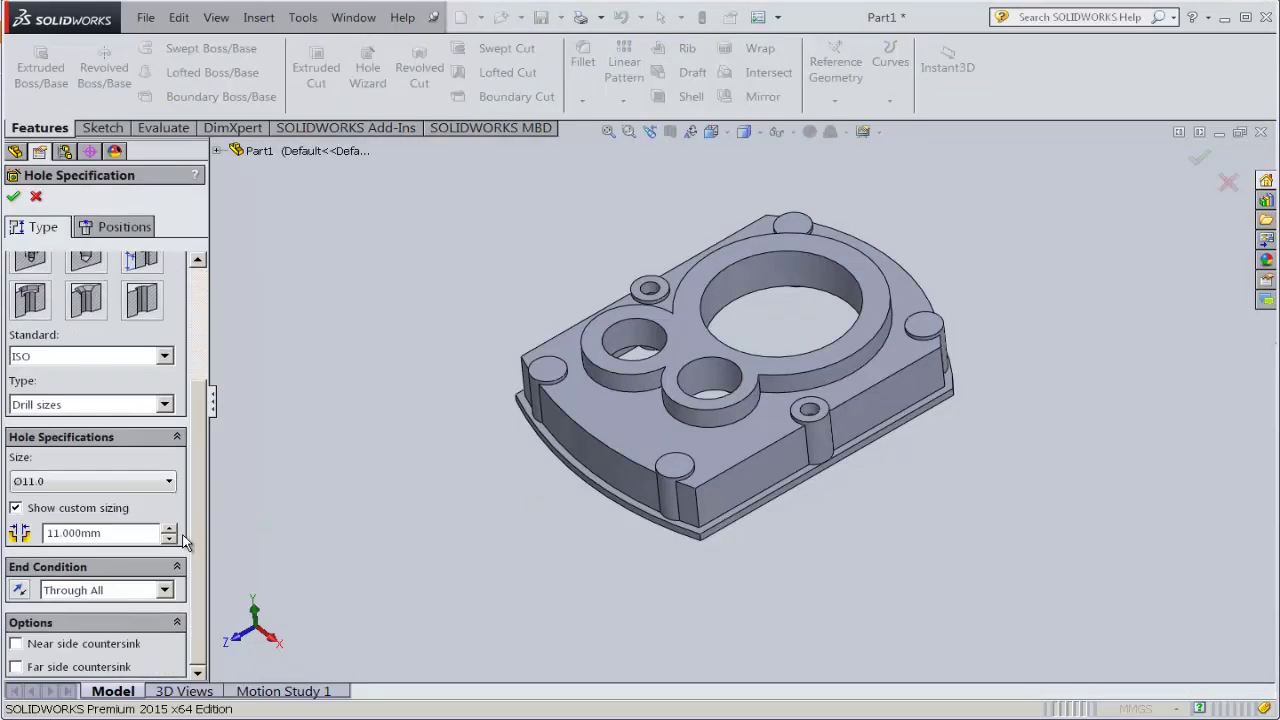
pyautogui.click(163, 484)
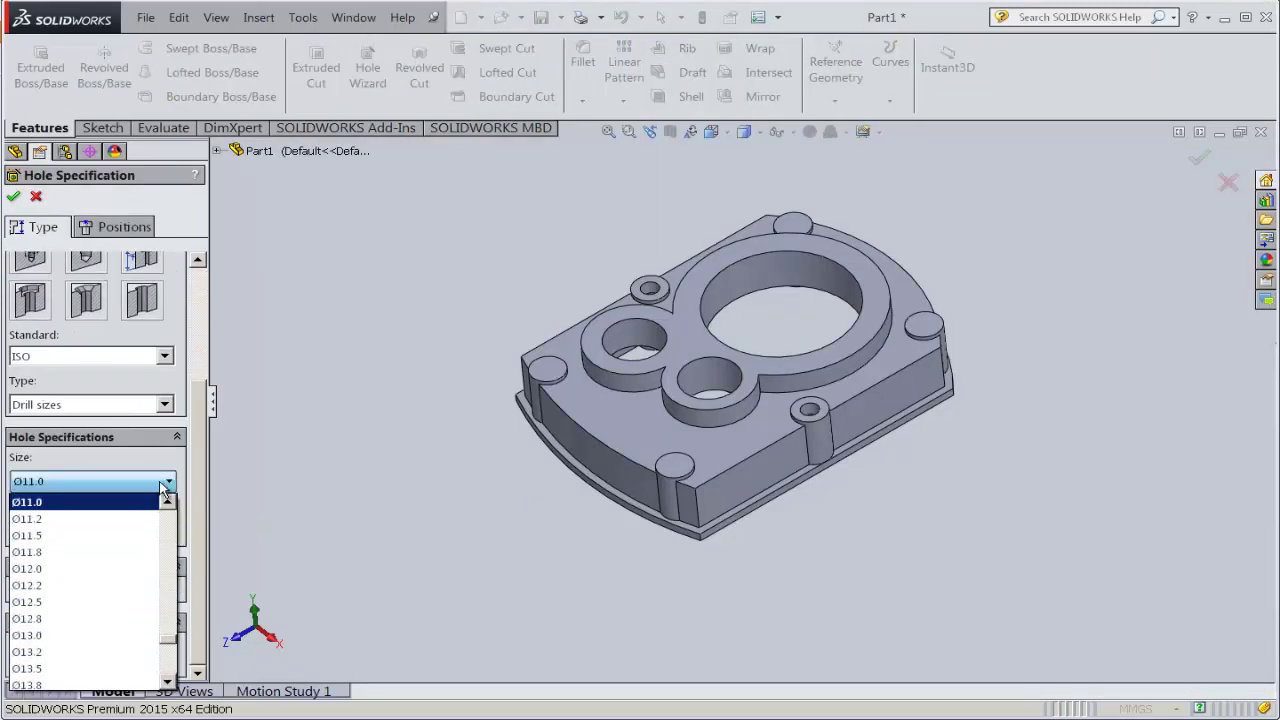
pyautogui.click(164, 486)
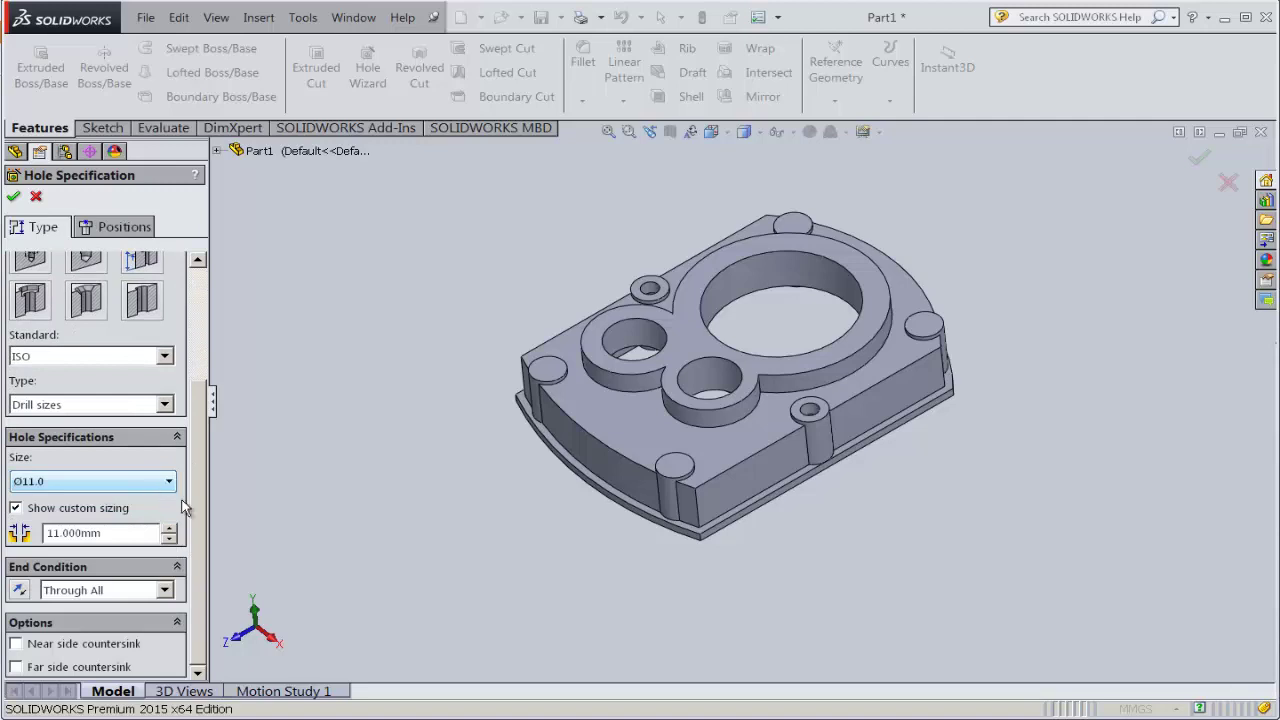
pyautogui.click(167, 592)
pyautogui.click(167, 592)
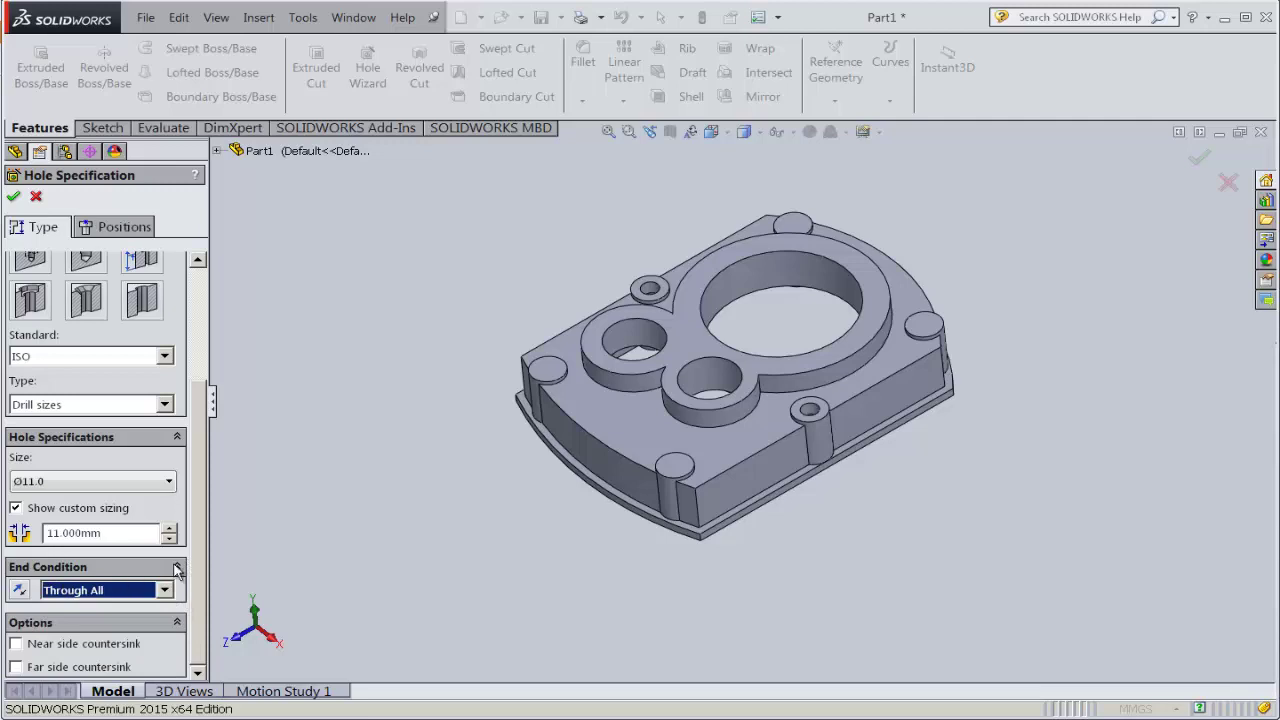
pyautogui.click(139, 232)
# - Place Ø11.0 hole points on the left, front and right boss centres, creating Ø11.0 (11) Diameter Hole1
pyautogui.click(100, 365)
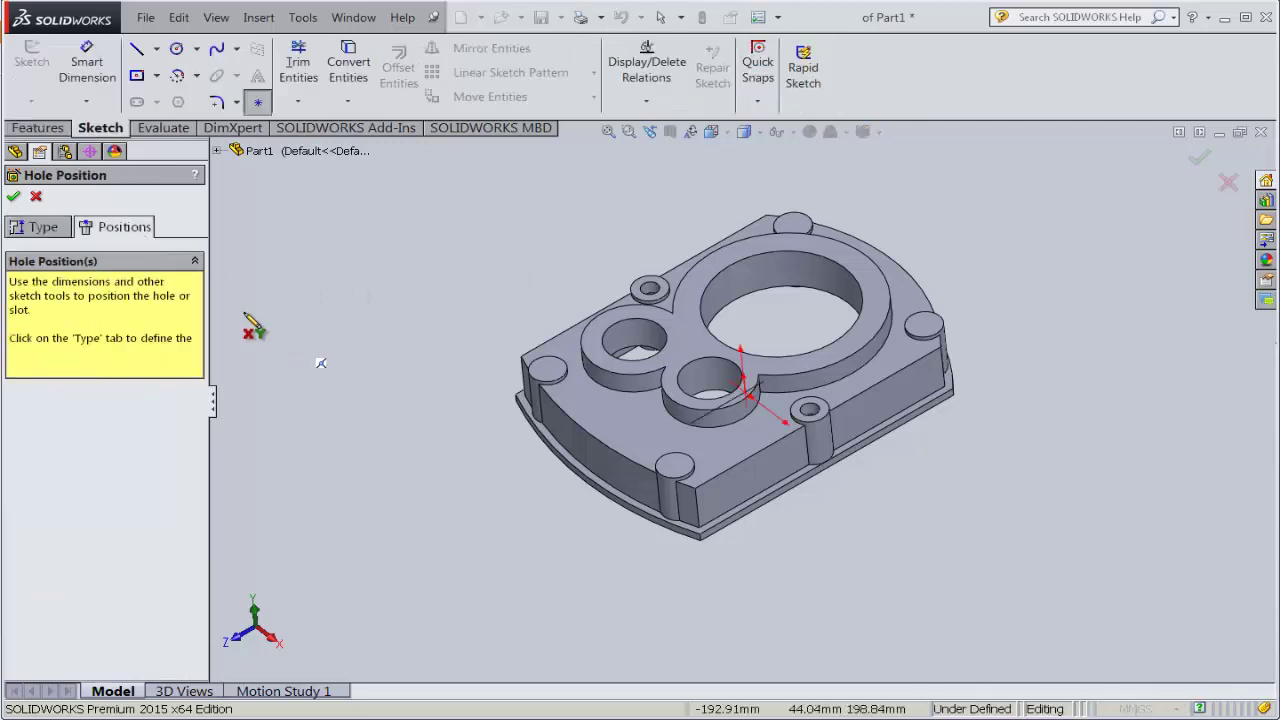
pyautogui.click(548, 370)
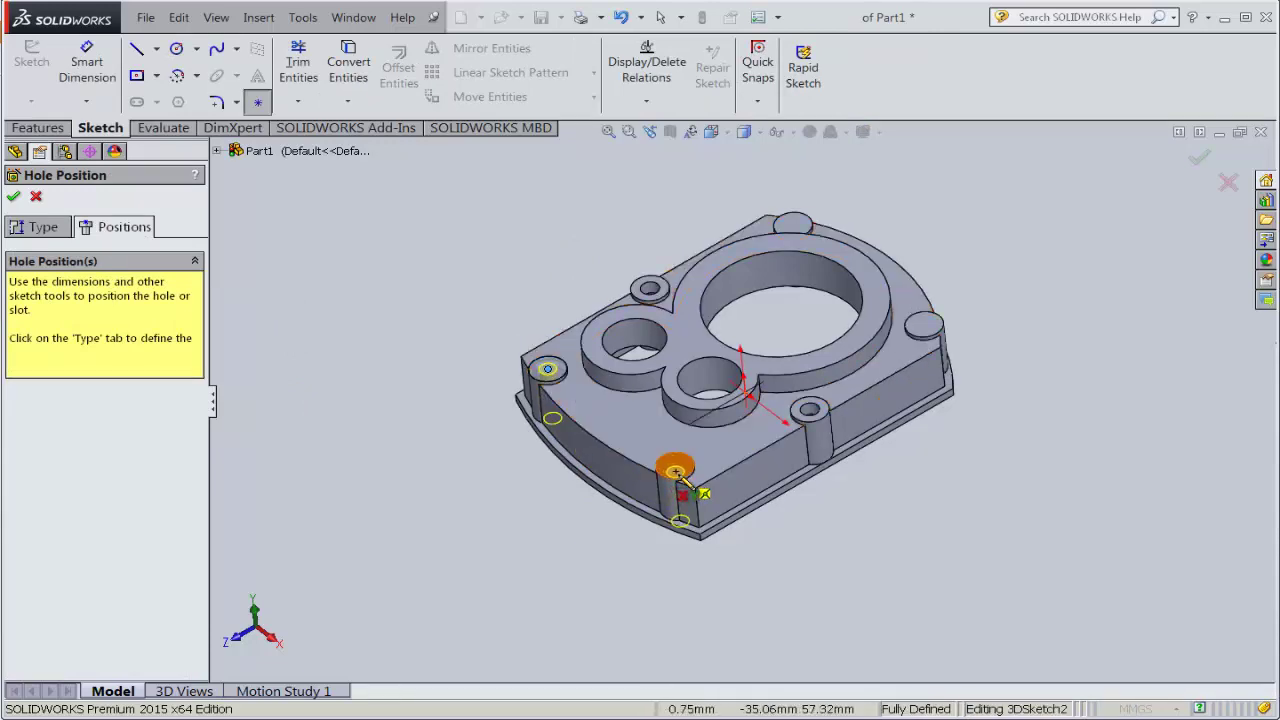
pyautogui.click(676, 466)
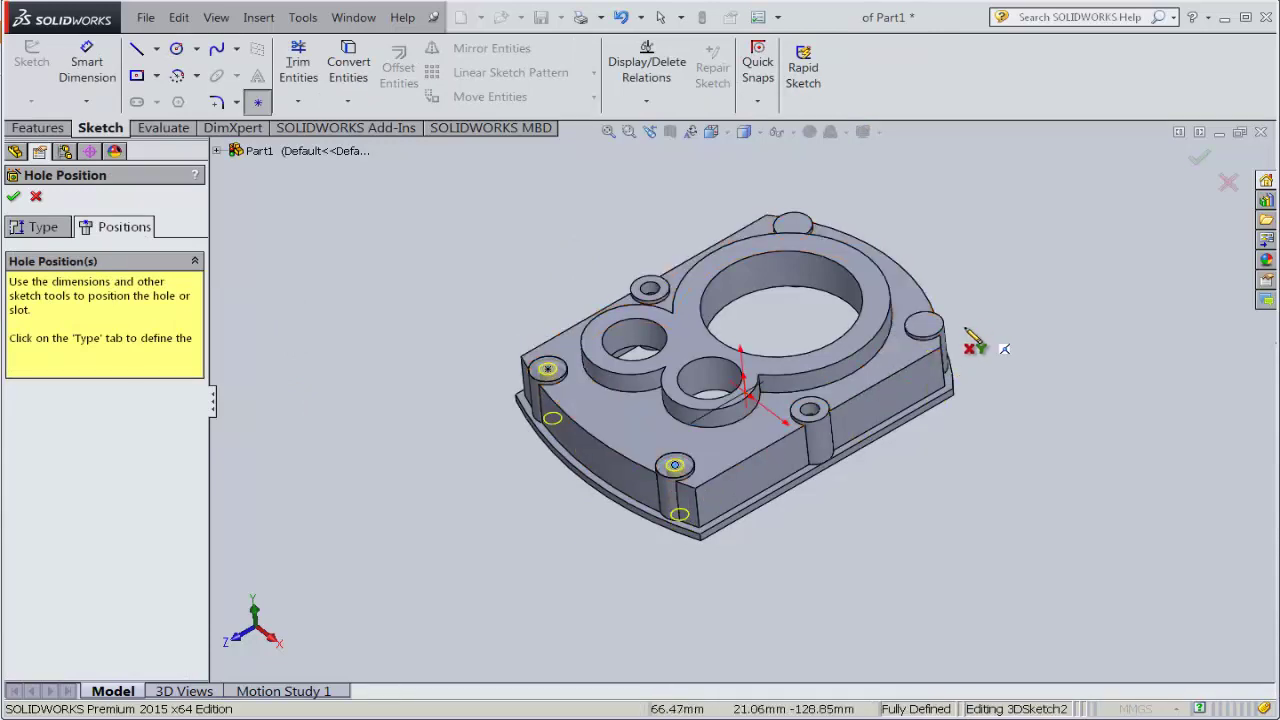
pyautogui.click(925, 325)
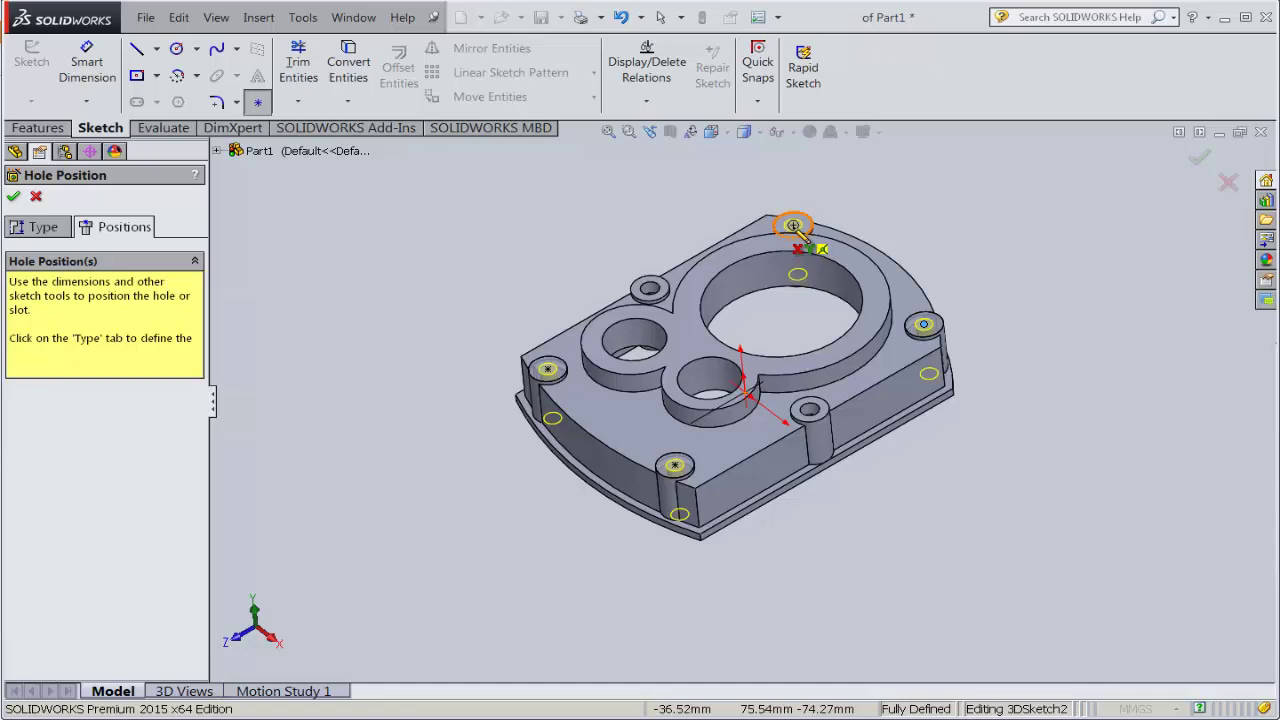
pyautogui.press('z')
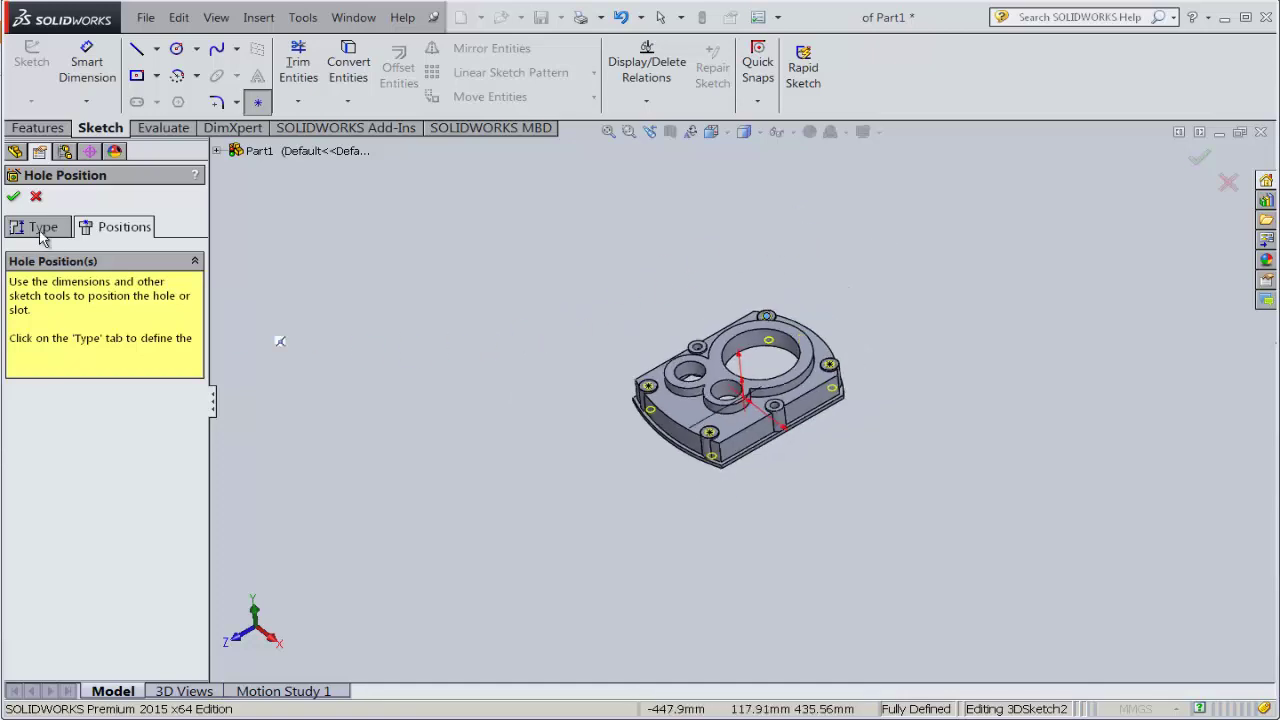
pyautogui.press('f')
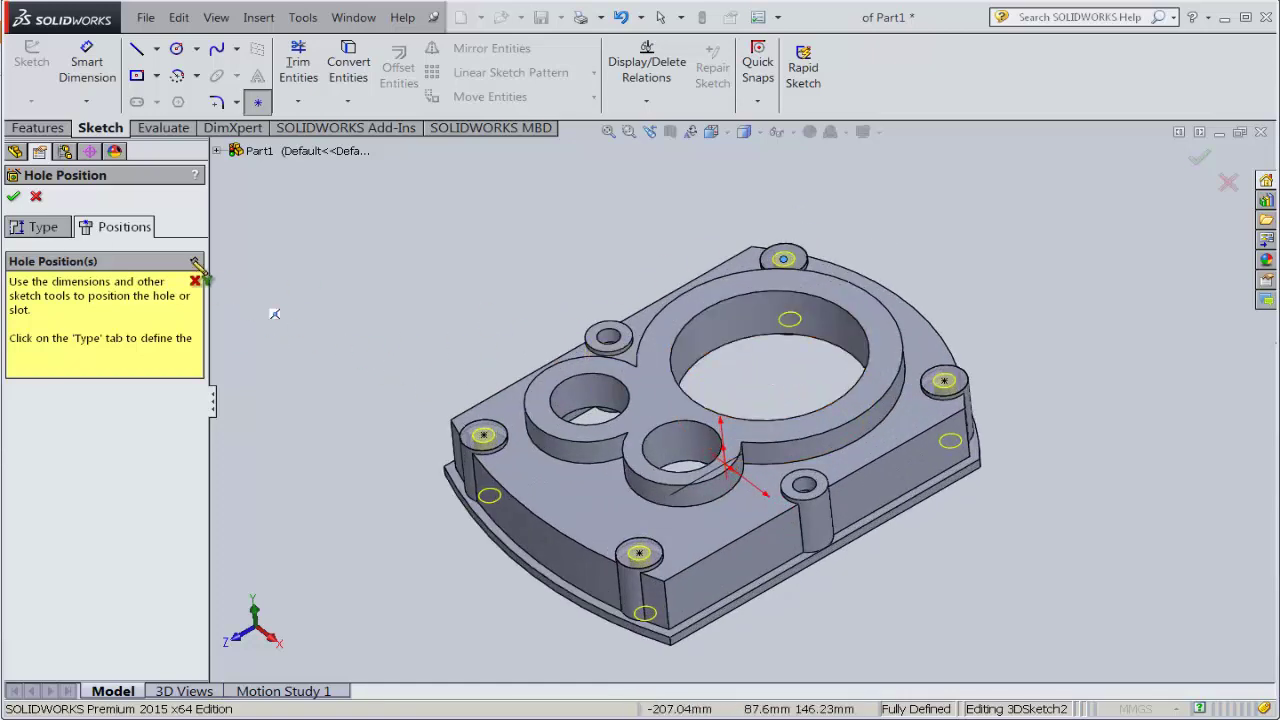
pyautogui.click(19, 196)
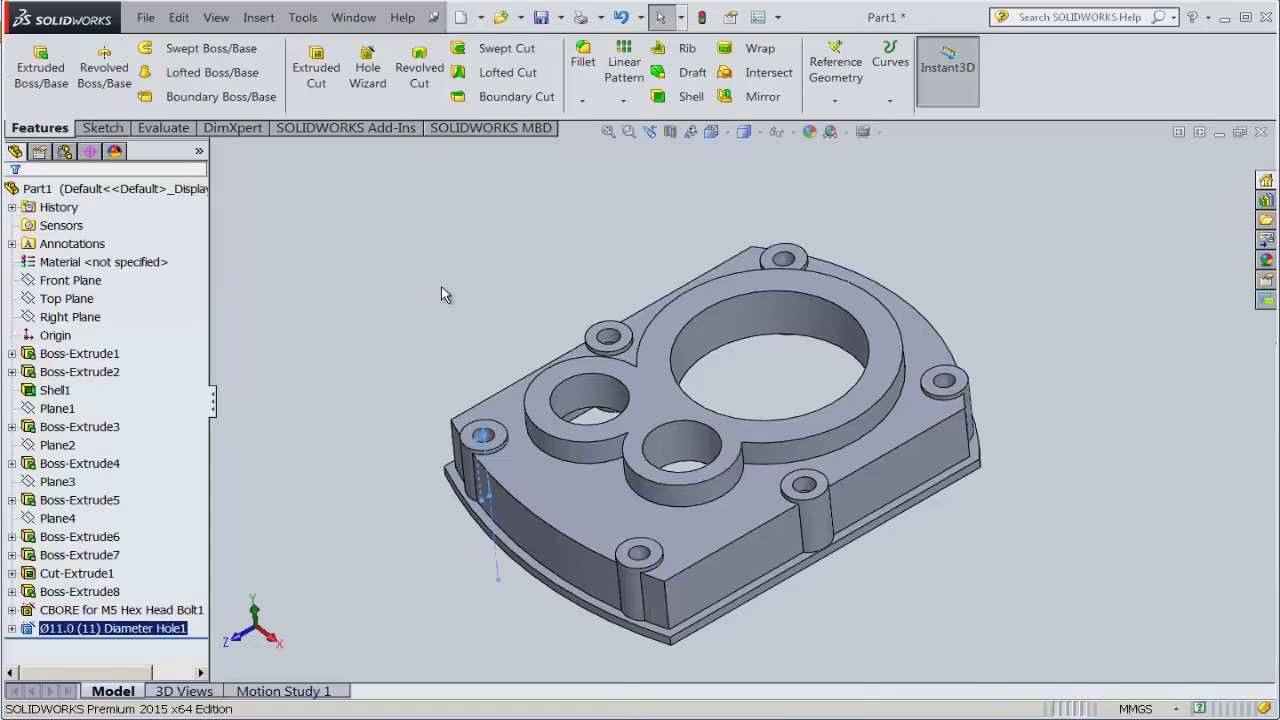
# - Orbit the holed cover, then inspect it in Top and Isometric views
pyautogui.moveTo(543, 251)
pyautogui.mouseDown(button='middle')
pyautogui.moveTo(528, 434)
pyautogui.moveTo(566, 380)
pyautogui.moveTo(543, 380)
pyautogui.moveTo(757, 412)
pyautogui.moveTo(843, 409)
pyautogui.moveTo(823, 429)
pyautogui.moveTo(837, 409)
pyautogui.moveTo(821, 410)
pyautogui.moveTo(557, 166)
pyautogui.moveTo(601, 400)
pyautogui.moveTo(572, 430)
pyautogui.mouseUp(button='middle')
pyautogui.scroll(2, 570, 401)
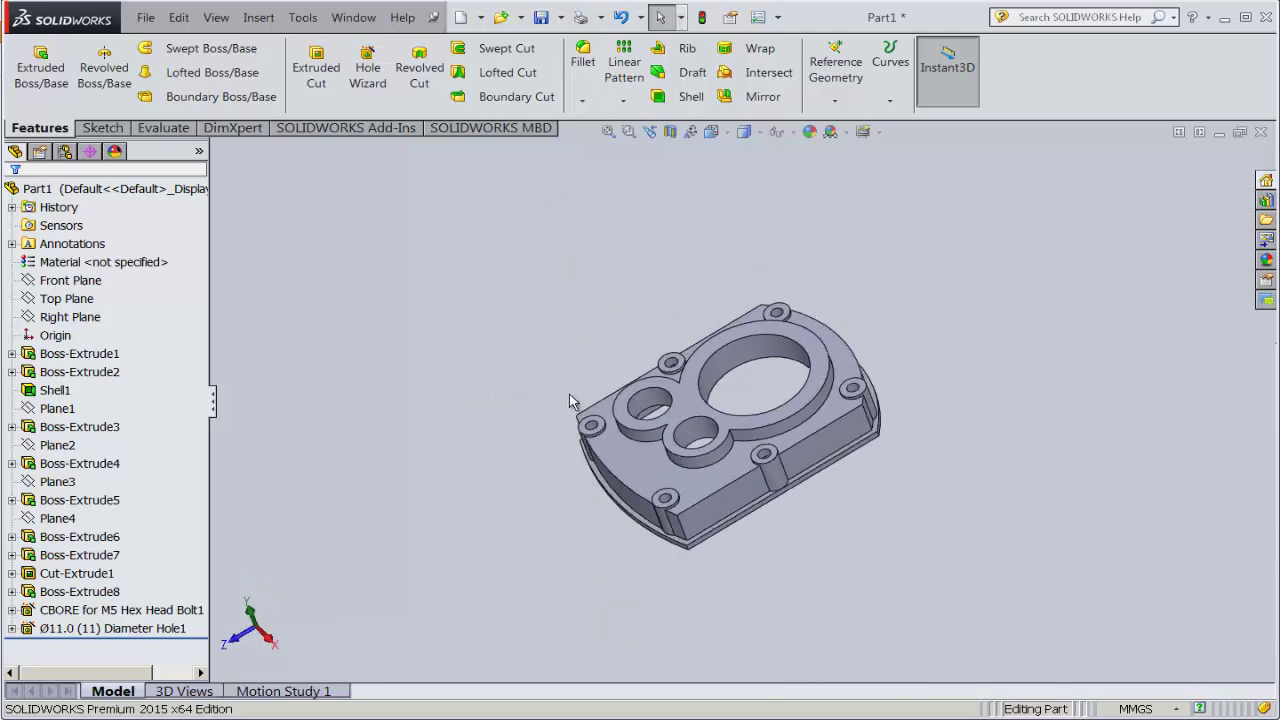
pyautogui.click(727, 134)
pyautogui.click(742, 238)
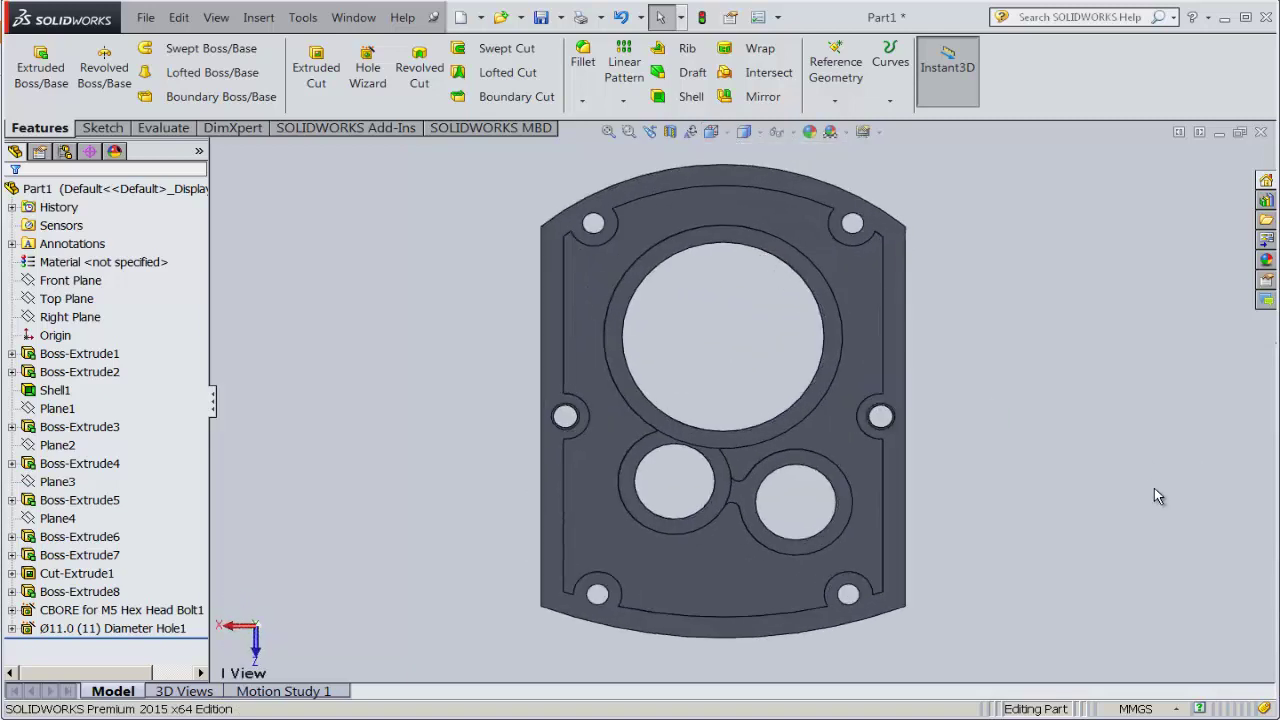
pyautogui.click(718, 132)
pyautogui.click(830, 184)
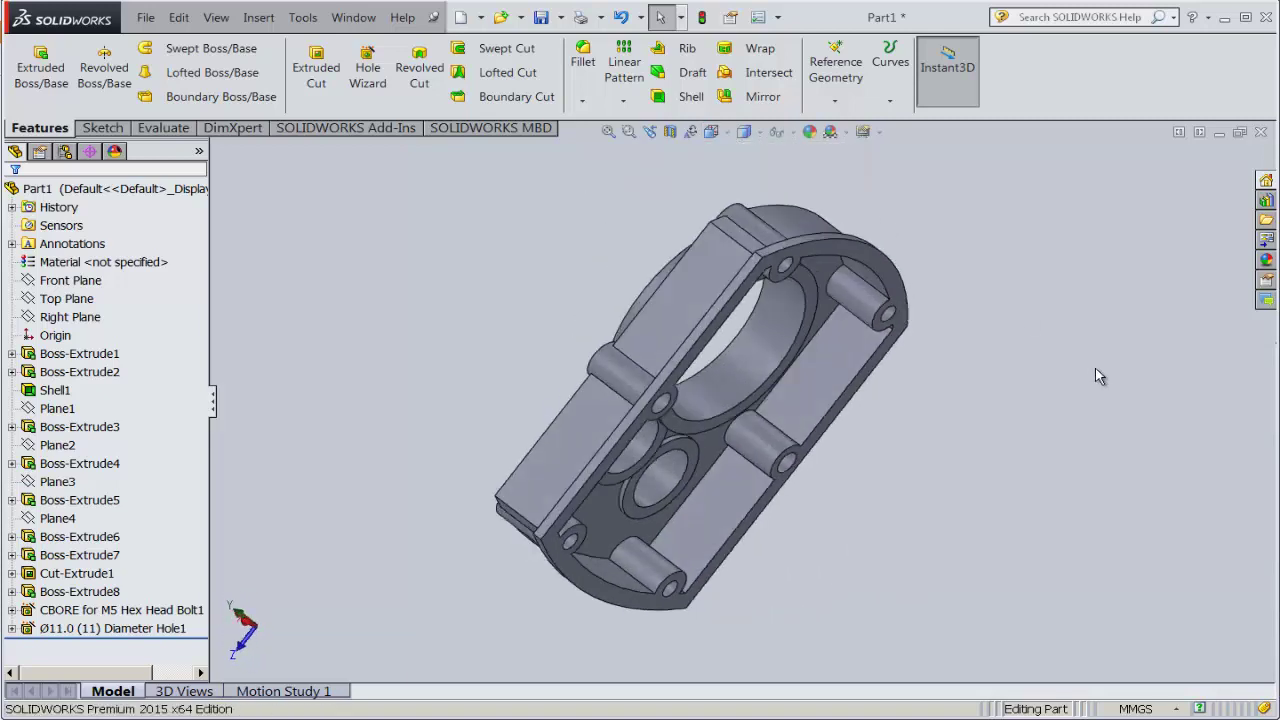
# - Zoom the PDF drawing to 125% and centre the Ø54/Ø66 bolt-circle flange view
pyautogui.hotkey('alt', 'Tab')
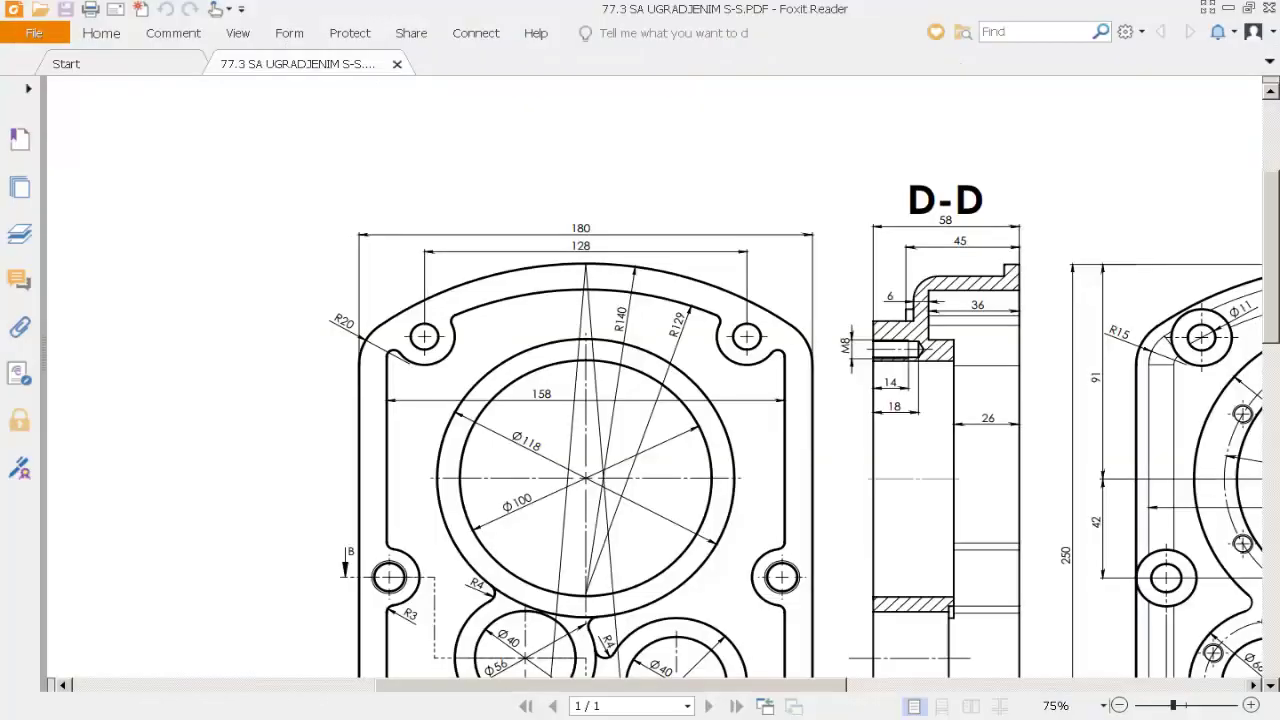
pyautogui.moveTo(864, 525); pyautogui.dragTo(557, 471)
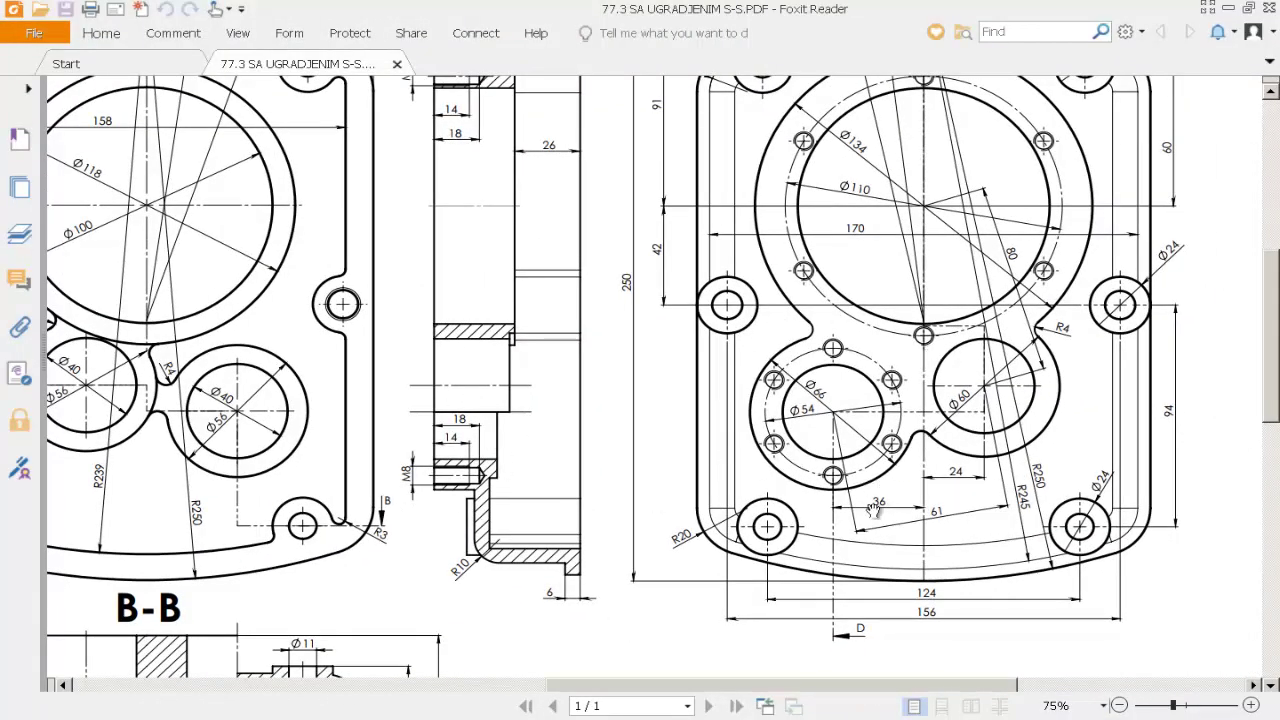
pyautogui.click(1103, 706)
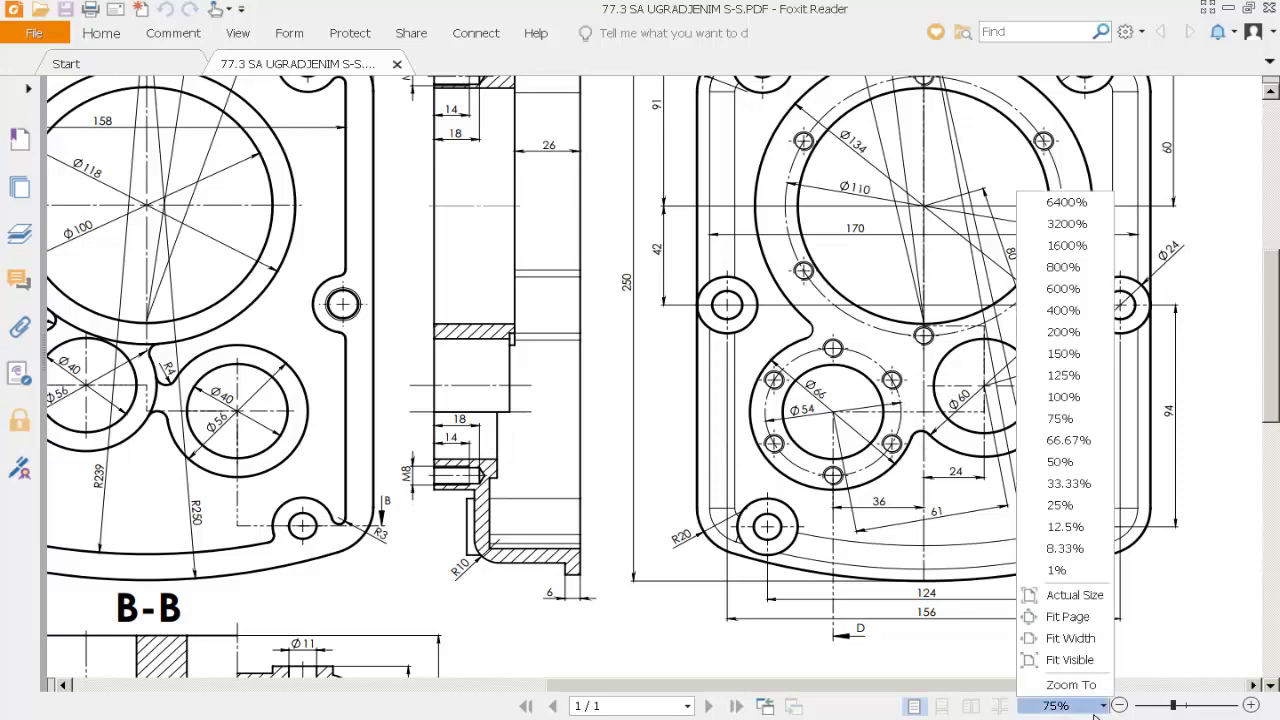
pyautogui.click(1090, 378)
pyautogui.moveTo(1149, 549); pyautogui.dragTo(902, 251)
pyautogui.moveTo(975, 333); pyautogui.dragTo(792, 369)
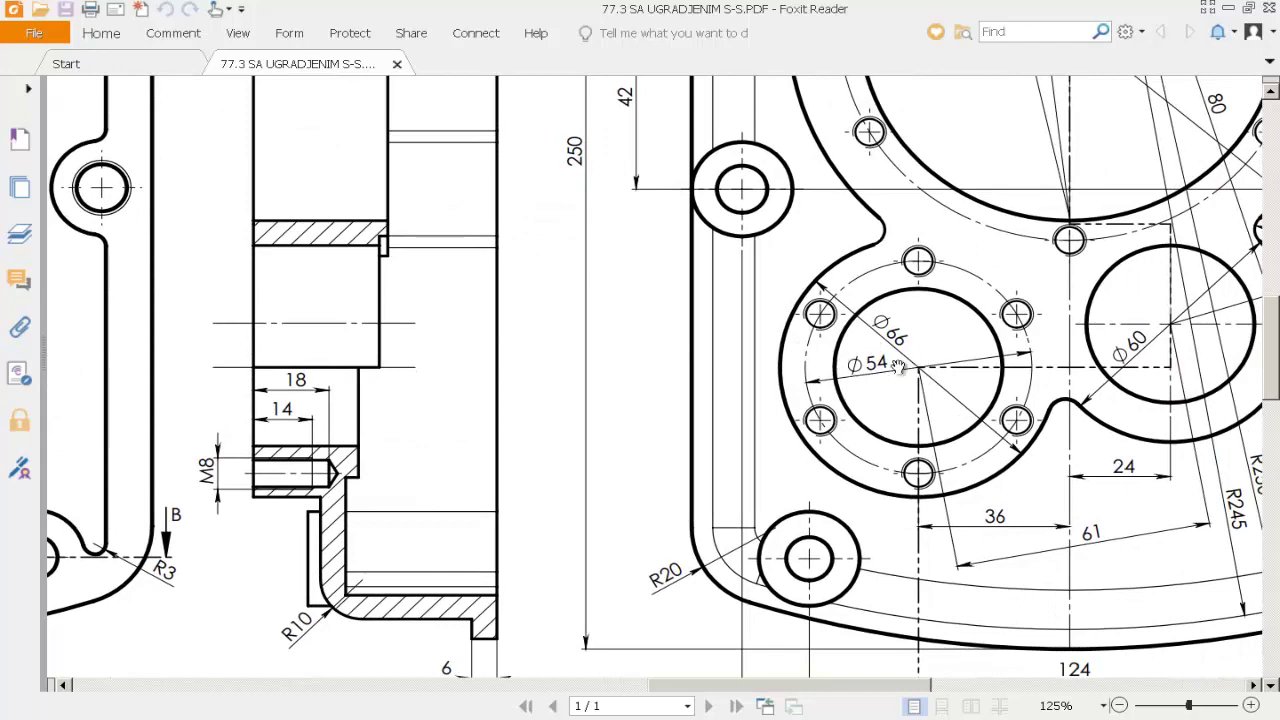
# - Start a sketch on the raised ring's top face, viewed straight on
pyautogui.hotkey('alt', 'Tab')
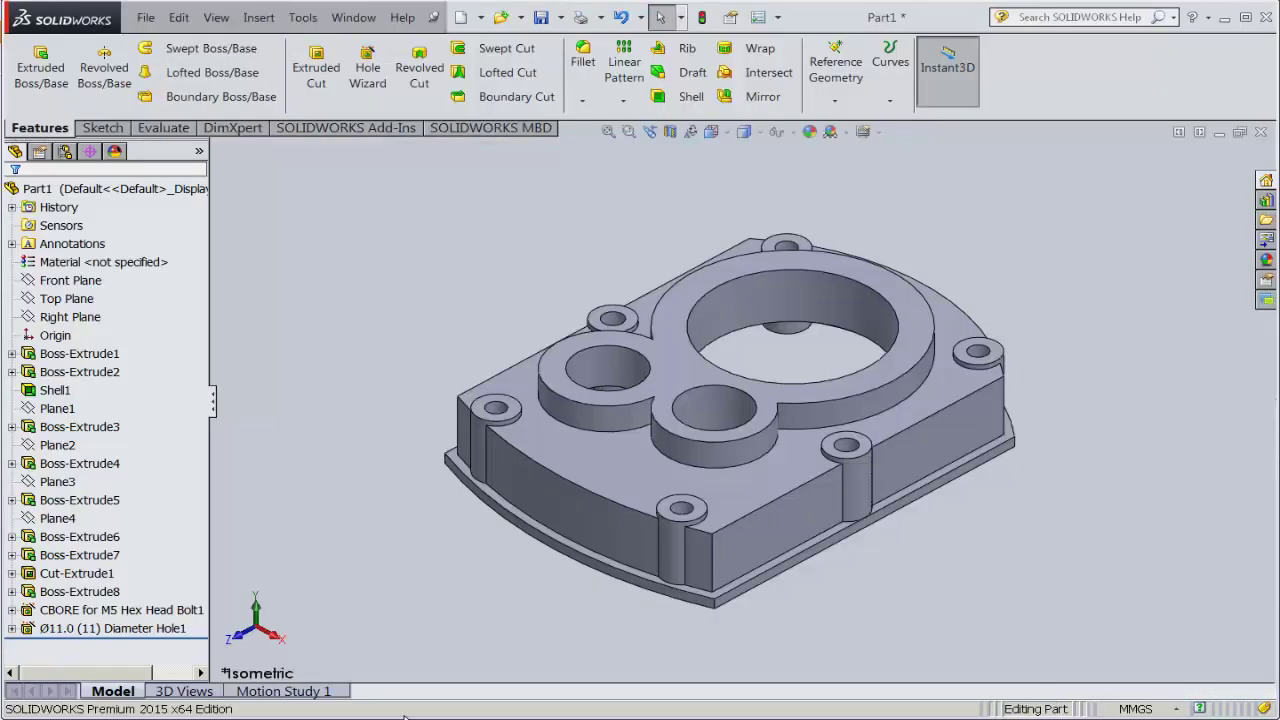
pyautogui.click(663, 356)
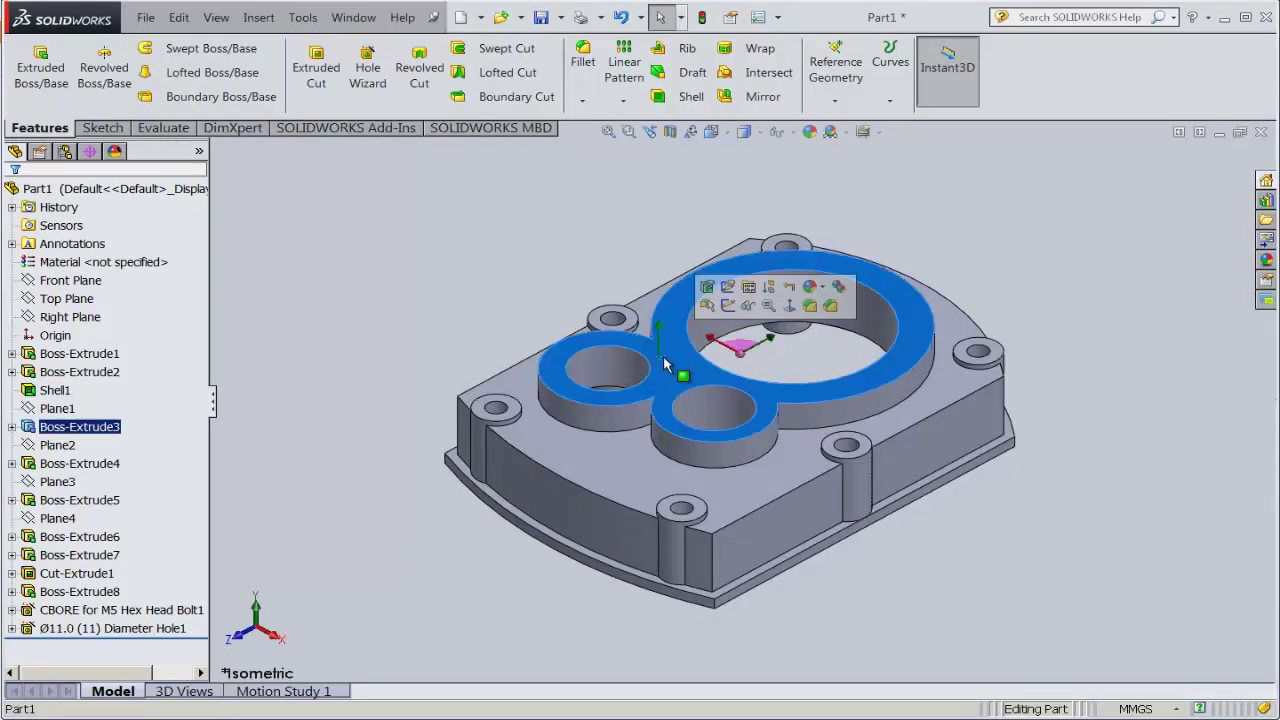
pyautogui.click(729, 305)
pyautogui.click(711, 131)
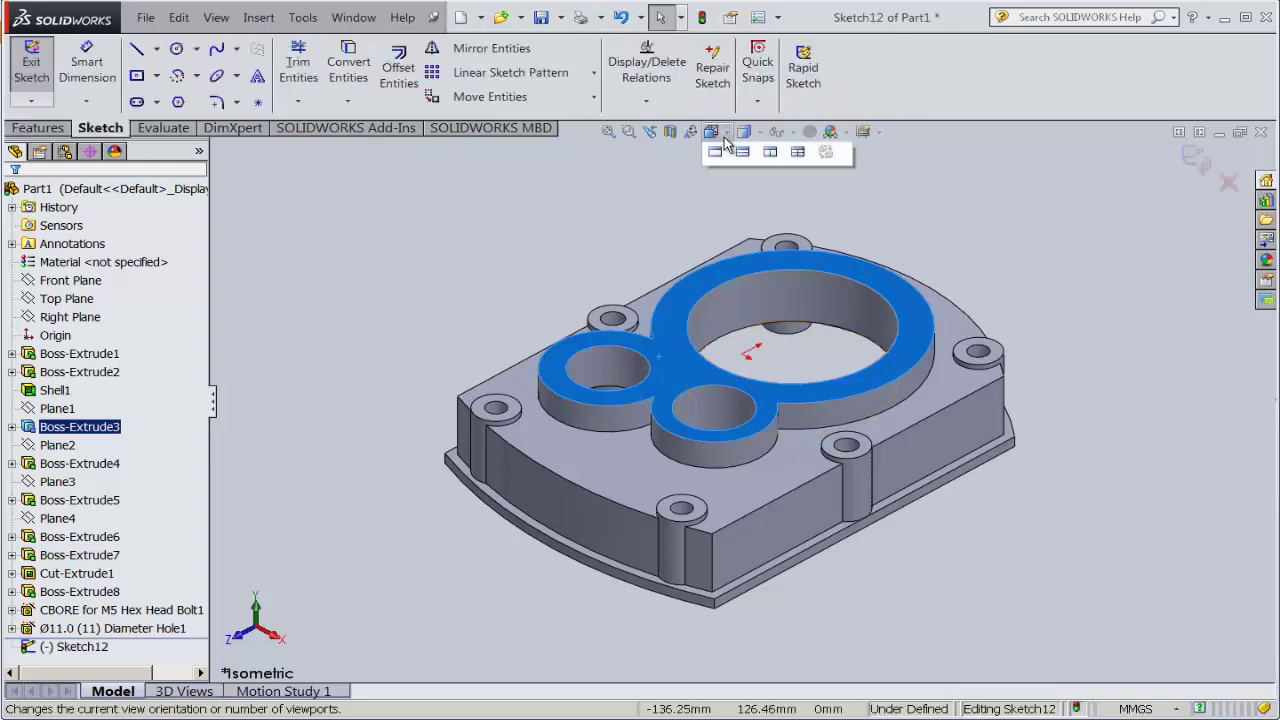
pyautogui.click(743, 180)
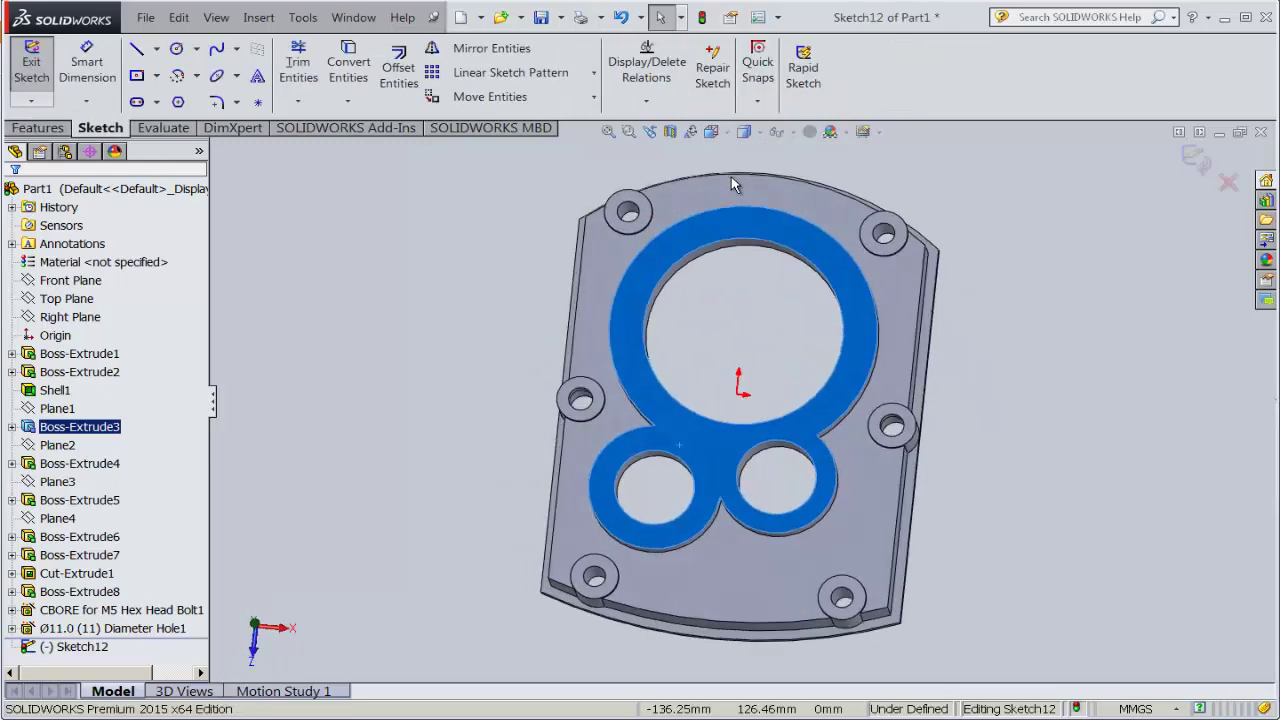
# - Draw a circle centred on the bore and dimension it Ø54
pyautogui.click(196, 48)
pyautogui.click(237, 78)
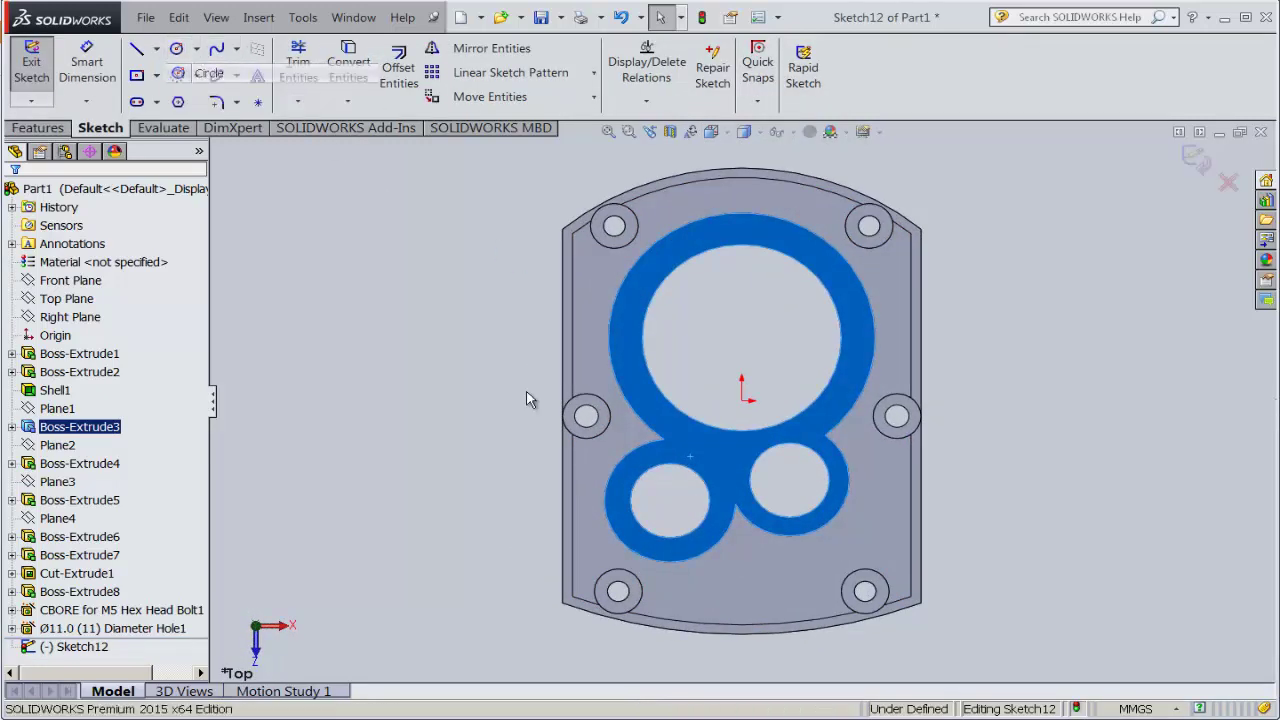
pyautogui.click(670, 501)
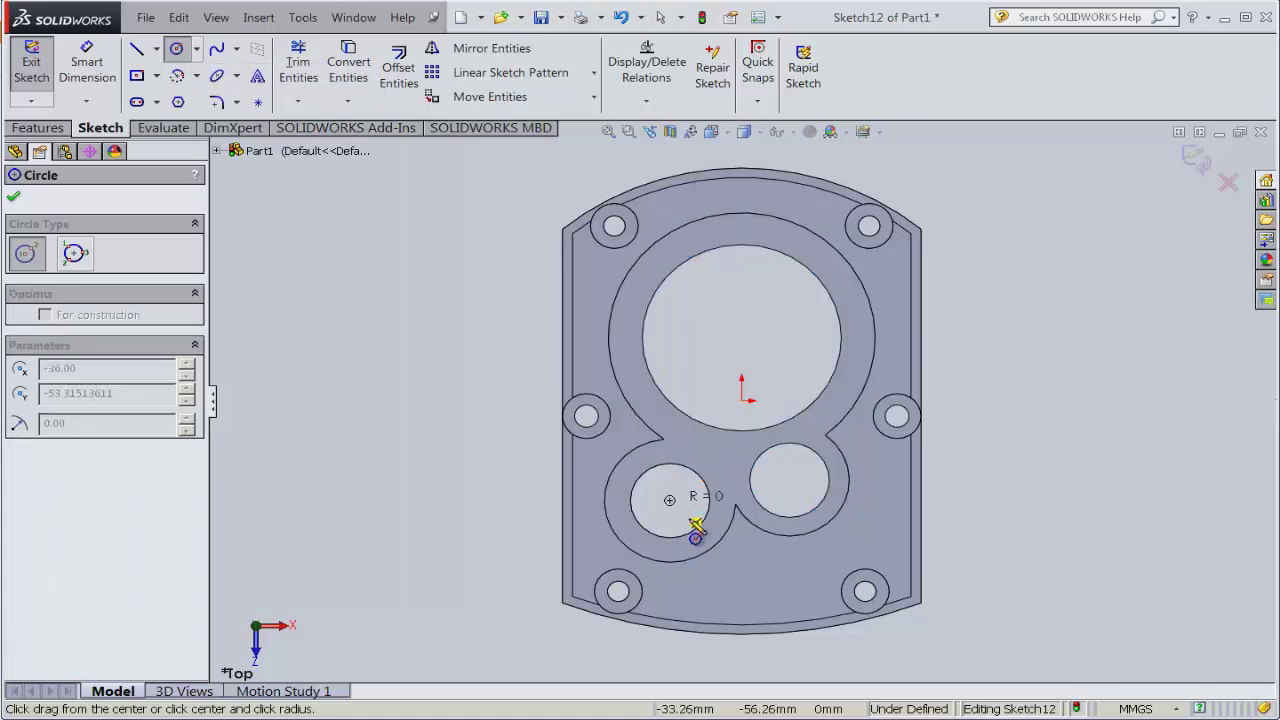
pyautogui.click(710, 541)
pyautogui.click(82, 86)
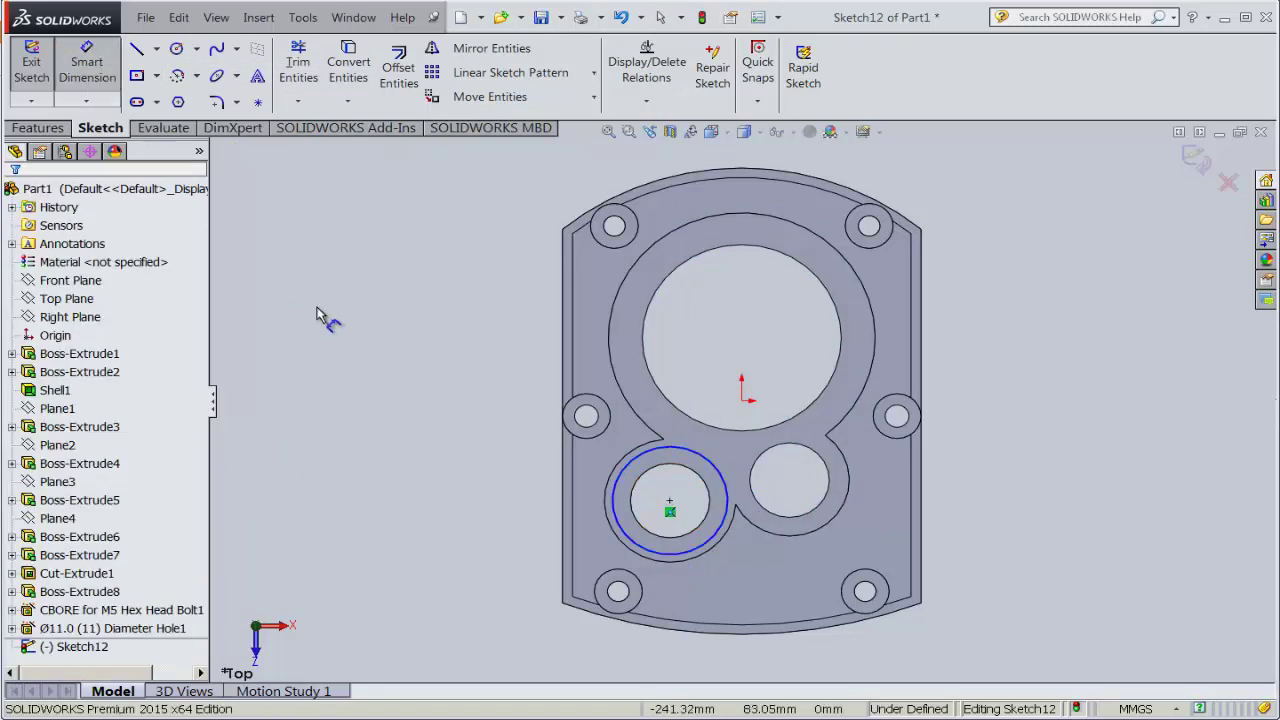
pyautogui.click(613, 502)
pyautogui.click(502, 412)
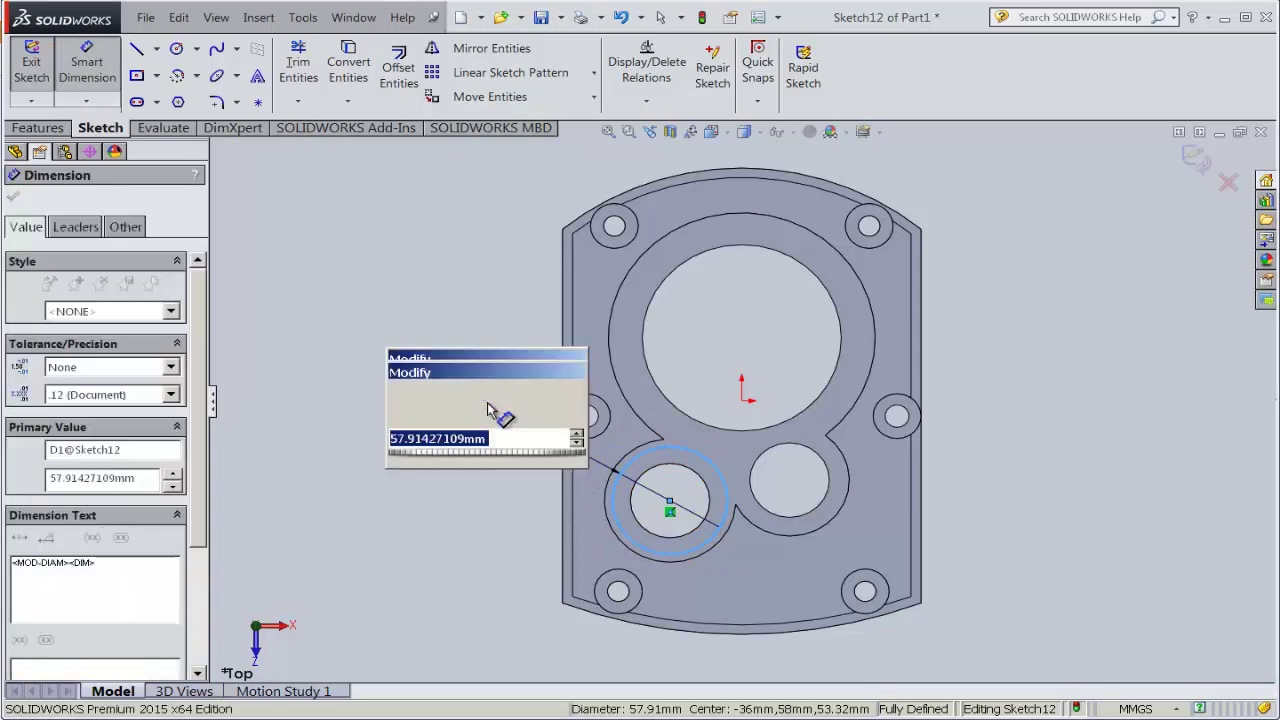
pyautogui.write('54')
pyautogui.press('Return')
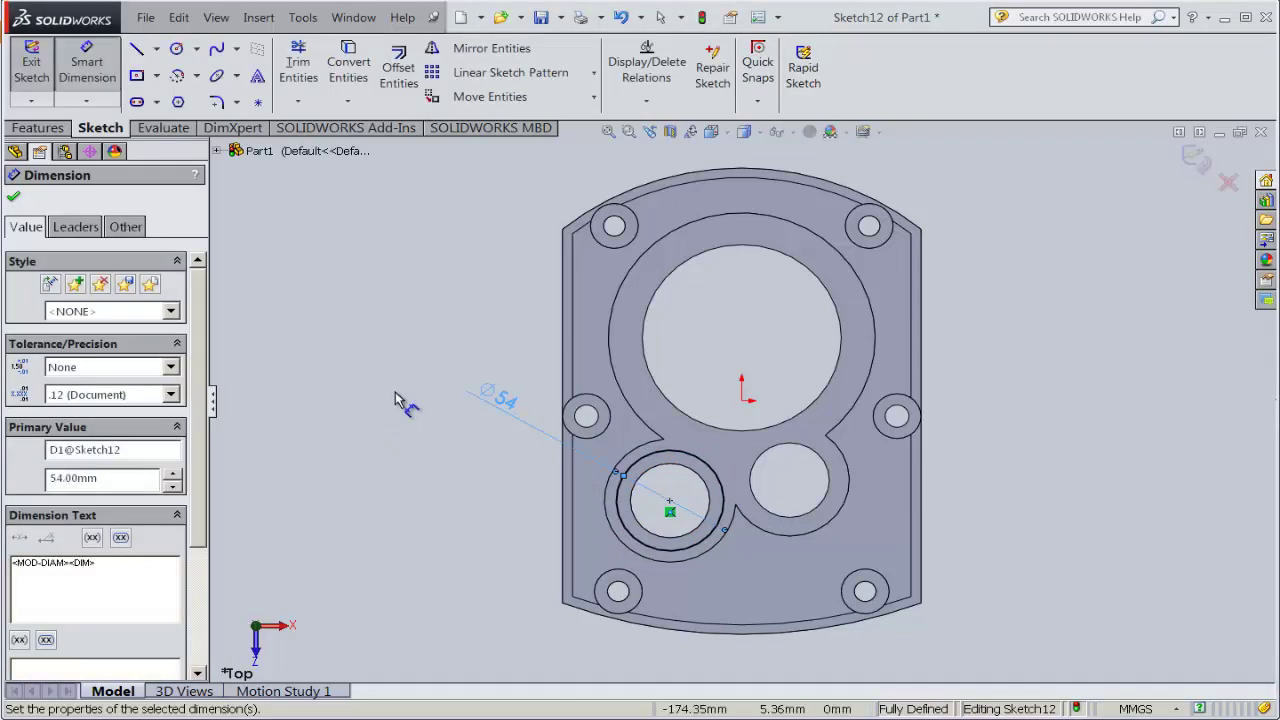
pyautogui.click(14, 198)
pyautogui.click(637, 472)
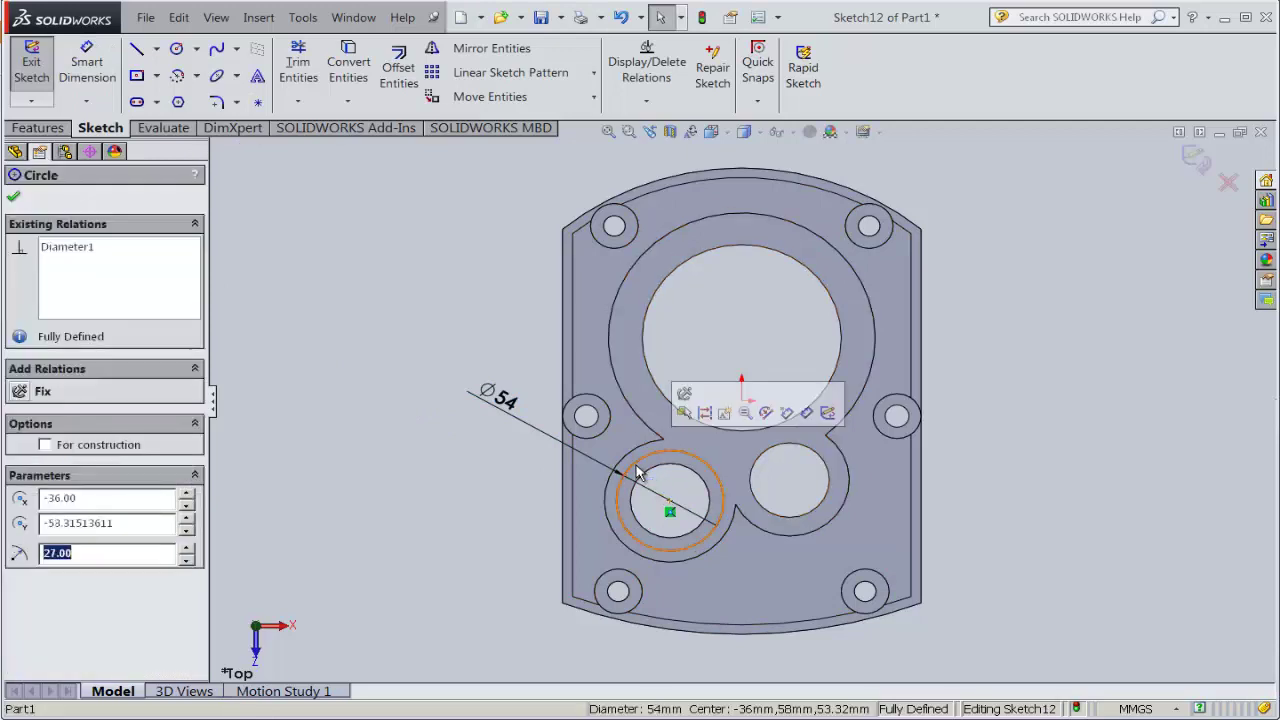
pyautogui.press('Escape')
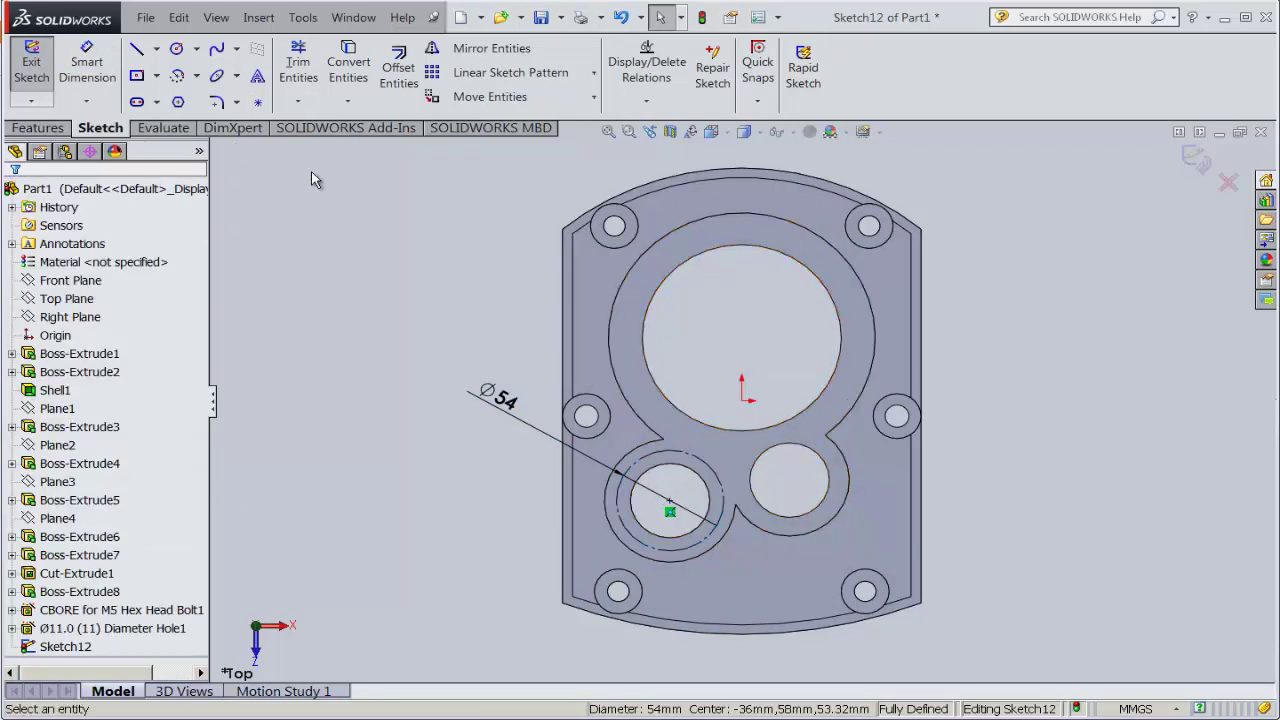
# - Draw a vertical centreline ending at the circle top, then undo it
pyautogui.click(157, 50)
pyautogui.click(185, 91)
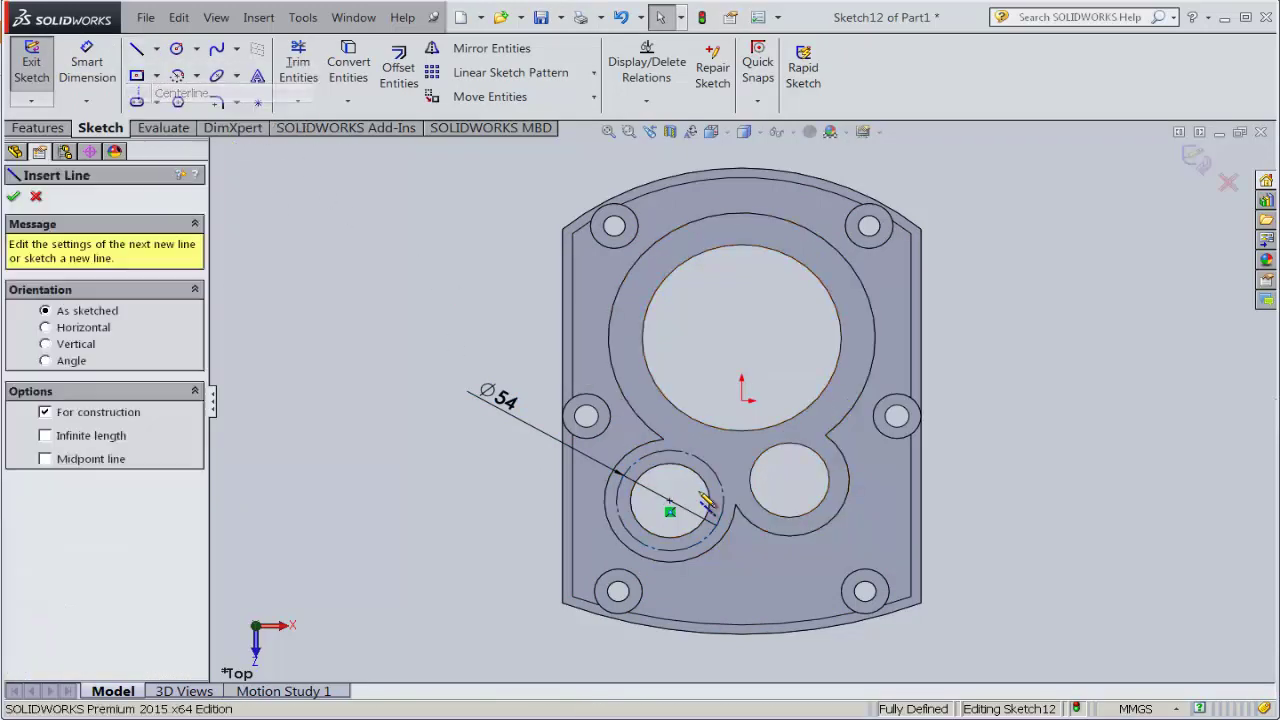
pyautogui.scroll(-3, 700, 505)
pyautogui.scroll(-2, 656, 475)
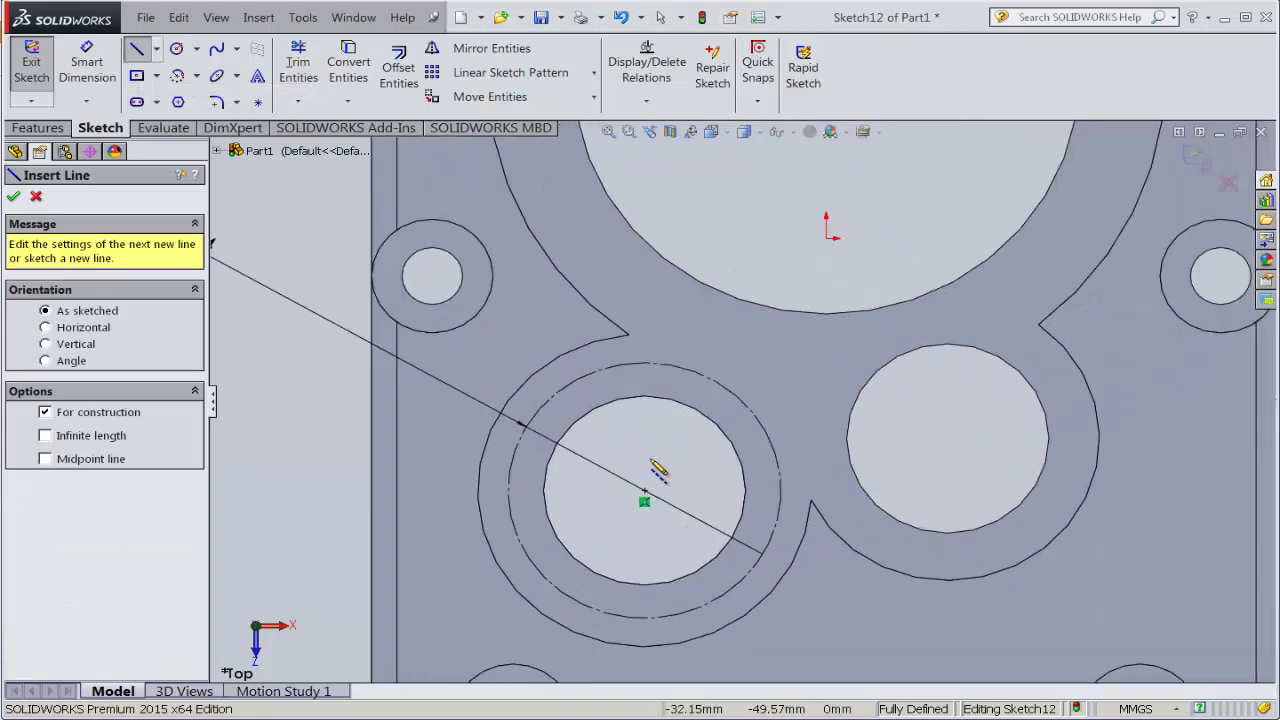
pyautogui.click(645, 366)
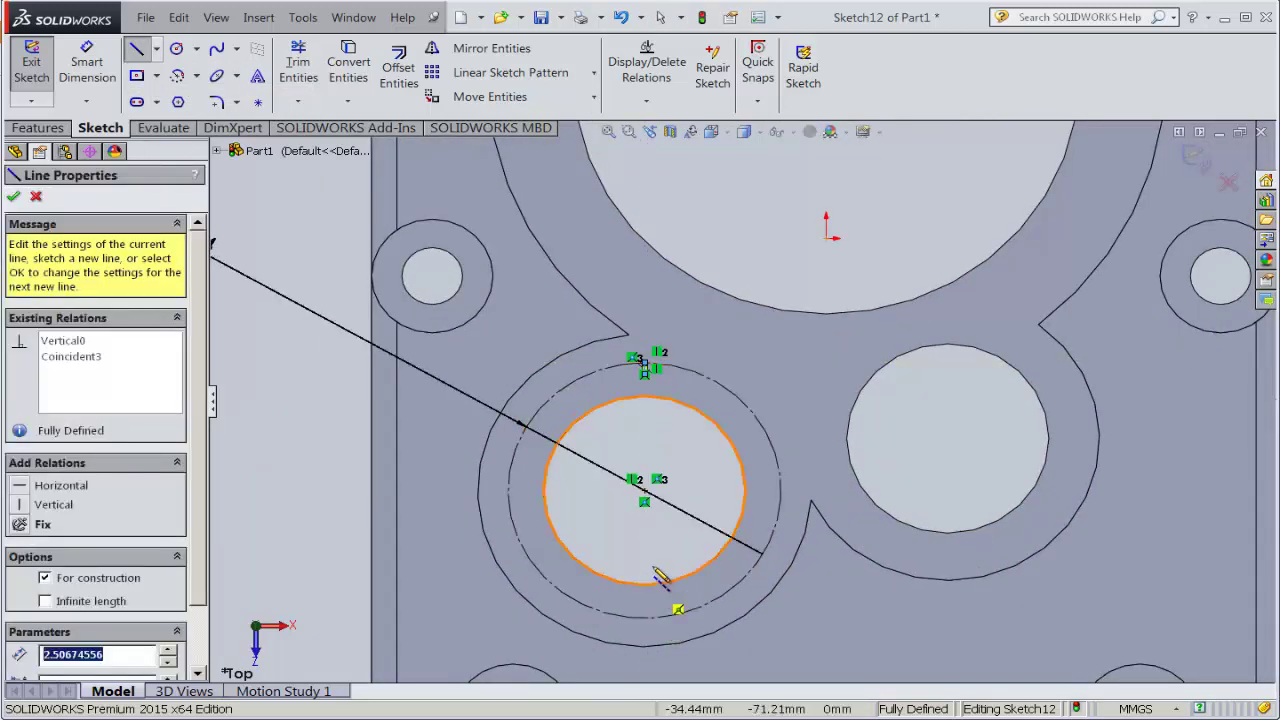
pyautogui.click(37, 197)
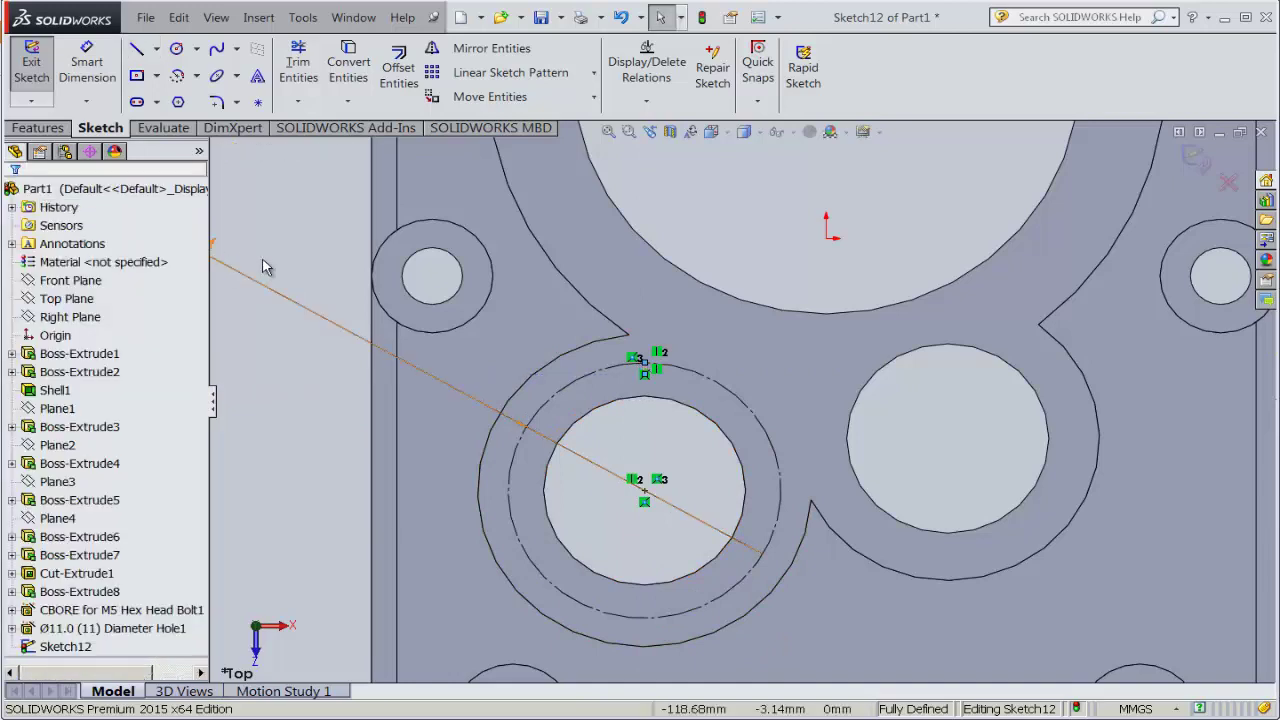
pyautogui.click(177, 20)
pyautogui.click(195, 46)
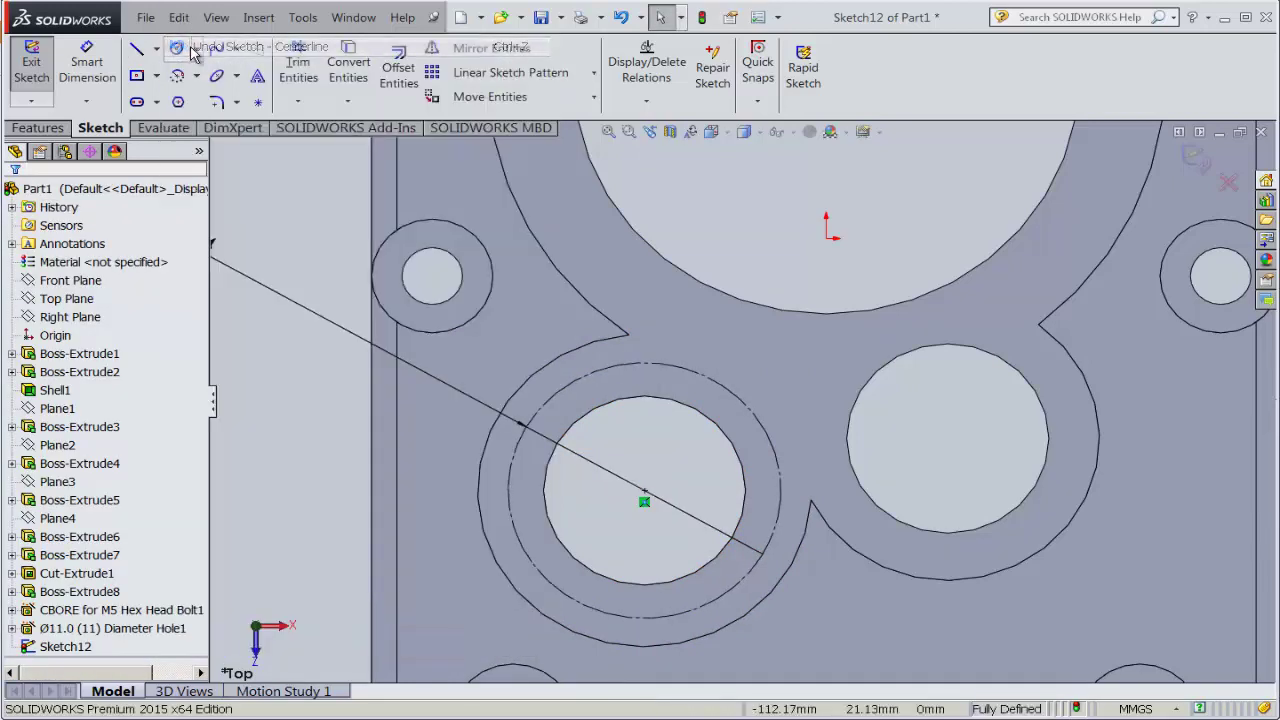
# - Draw a centreline from the Ø54 circle's top point to its bottom point and exit Sketch12
pyautogui.click(156, 48)
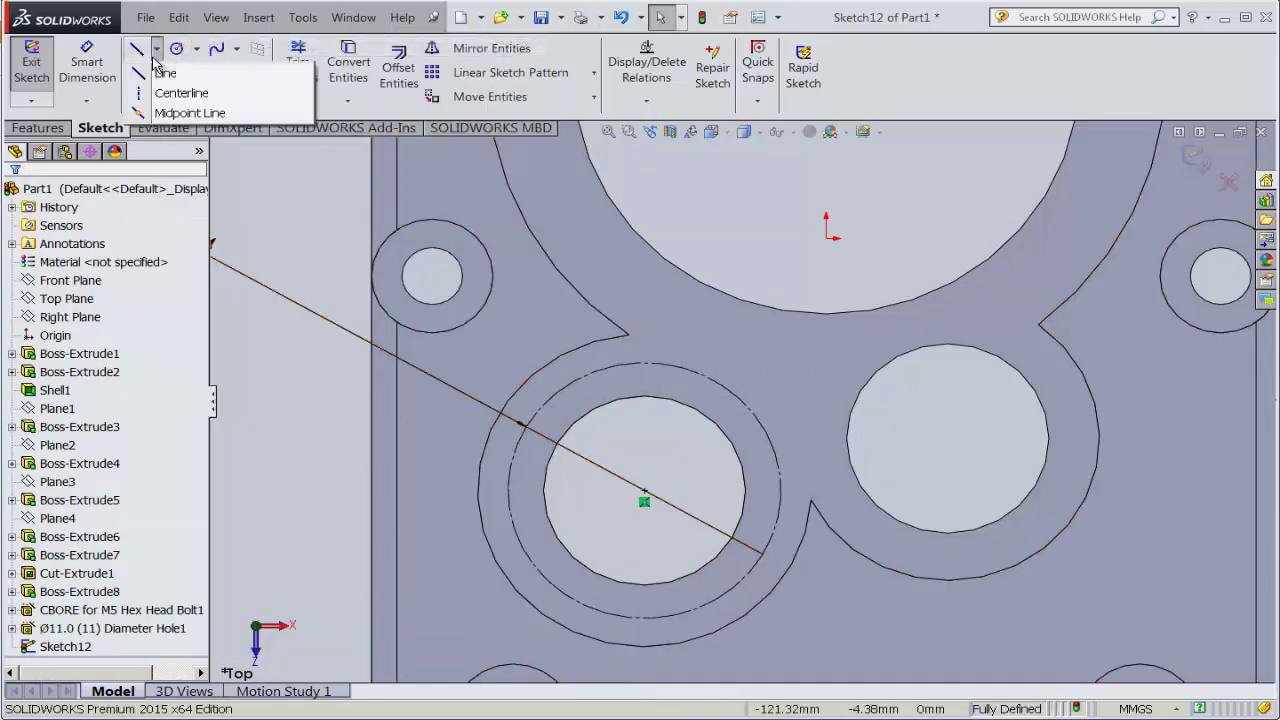
pyautogui.click(177, 91)
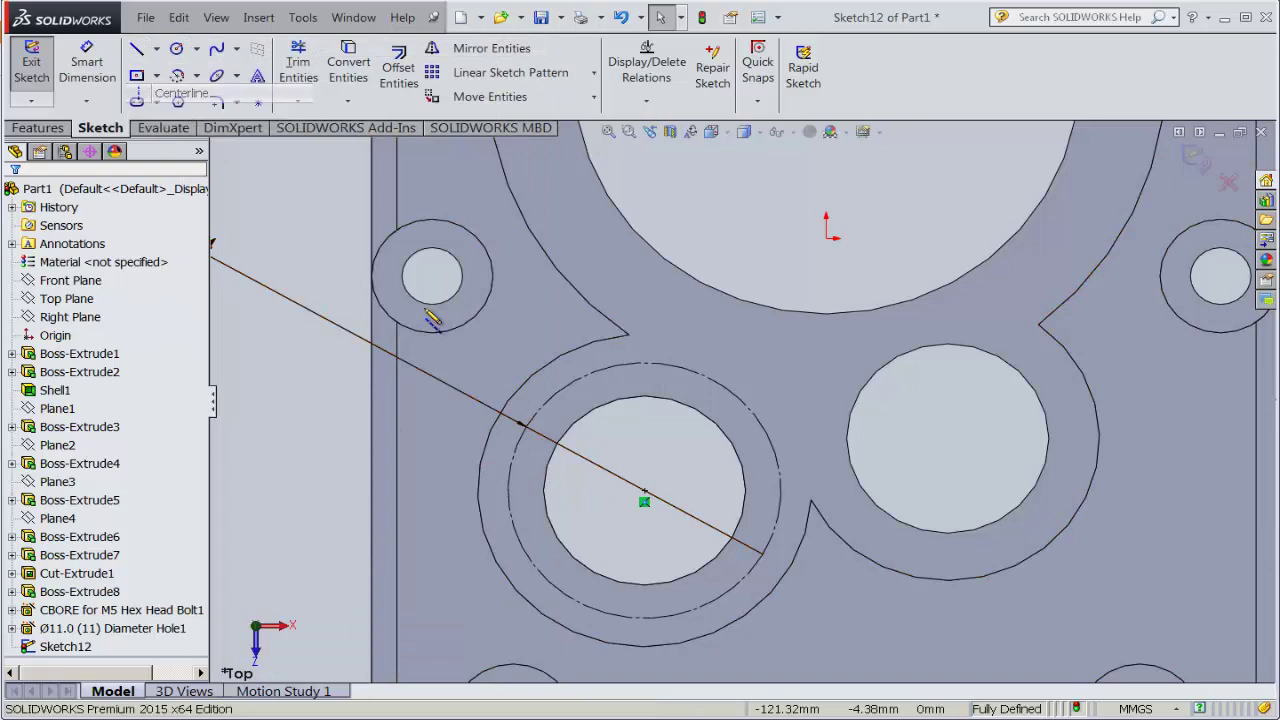
pyautogui.click(645, 363)
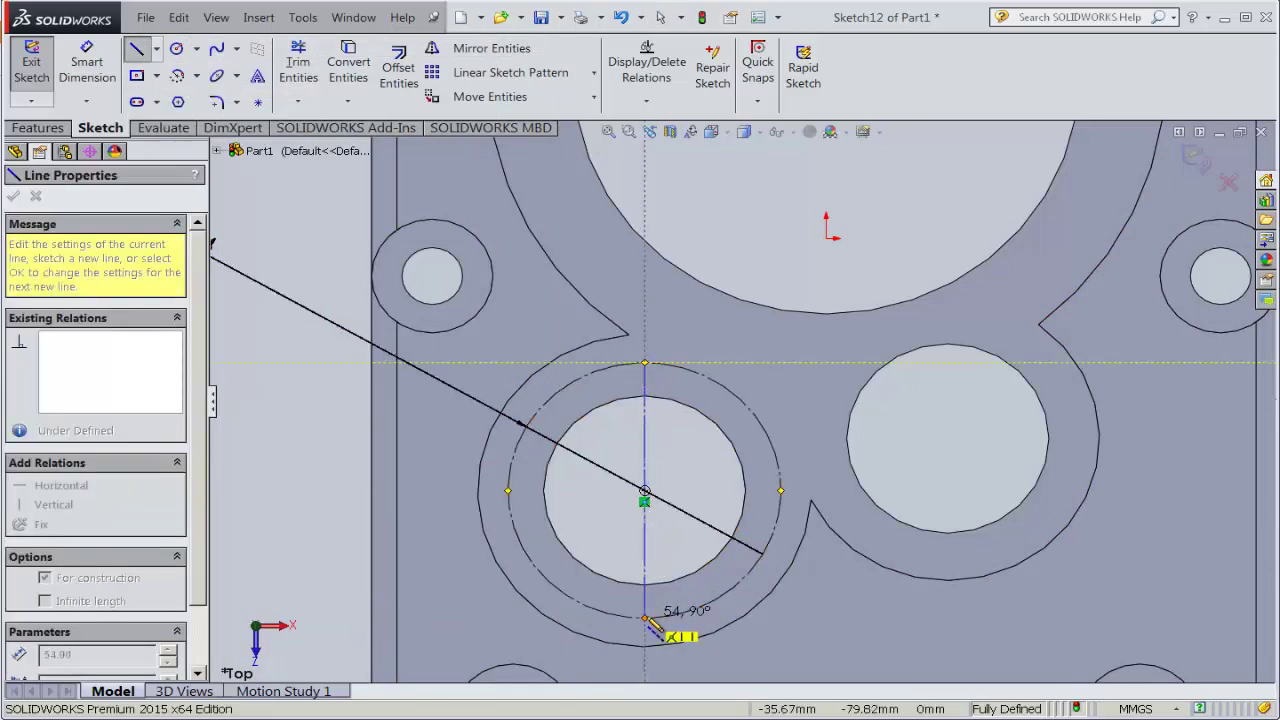
pyautogui.click(645, 617)
pyautogui.rightClick(648, 615)
pyautogui.click(694, 494)
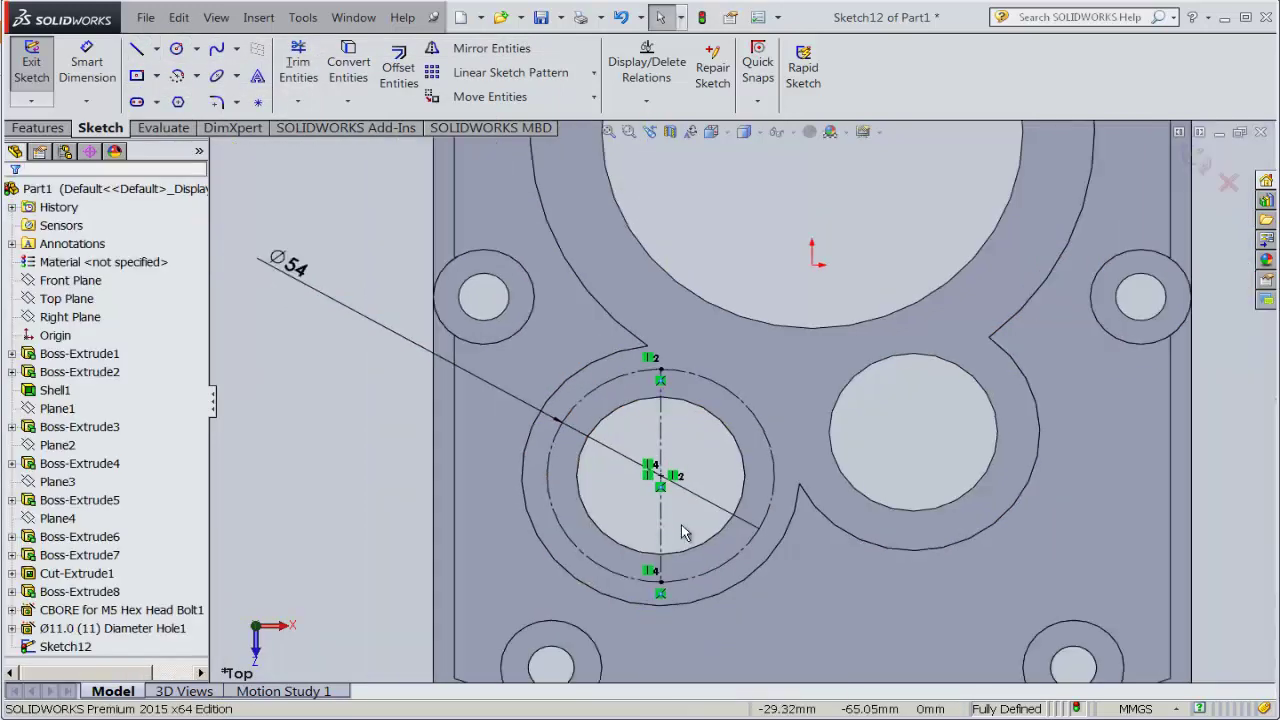
pyautogui.scroll(-2, 864, 547)
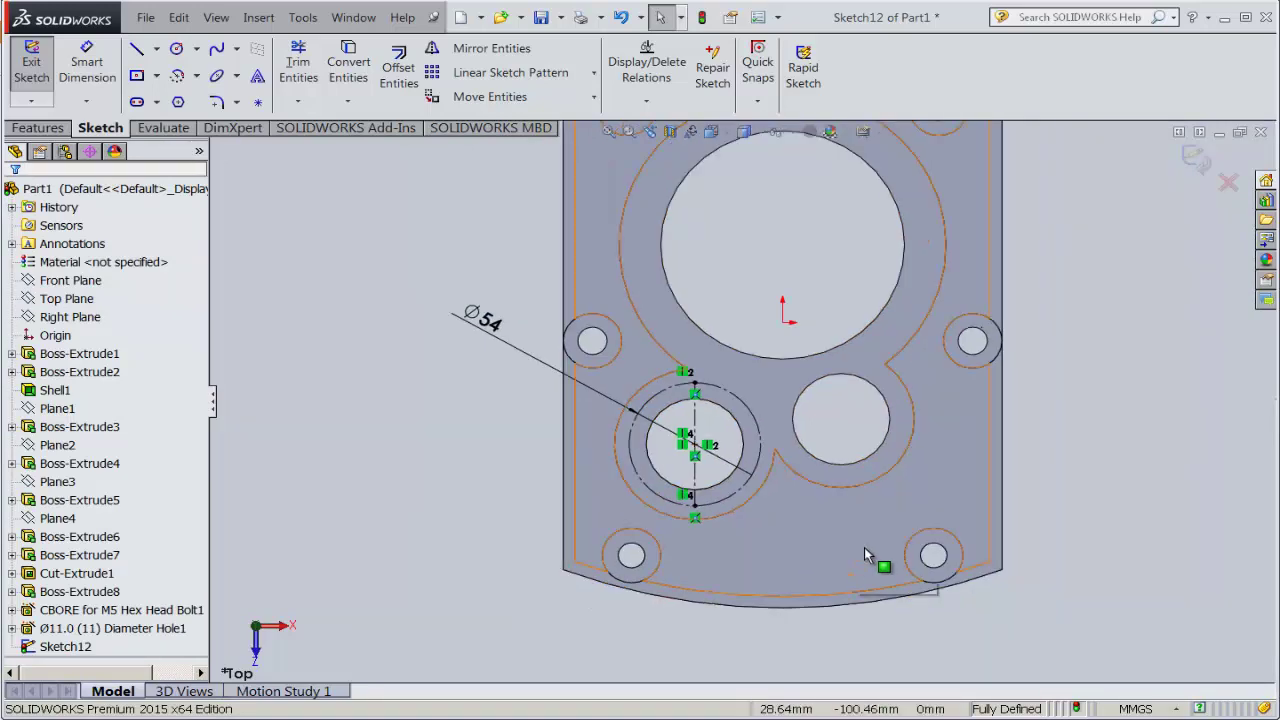
pyautogui.scroll(-3, 1034, 363)
pyautogui.click(1196, 156)
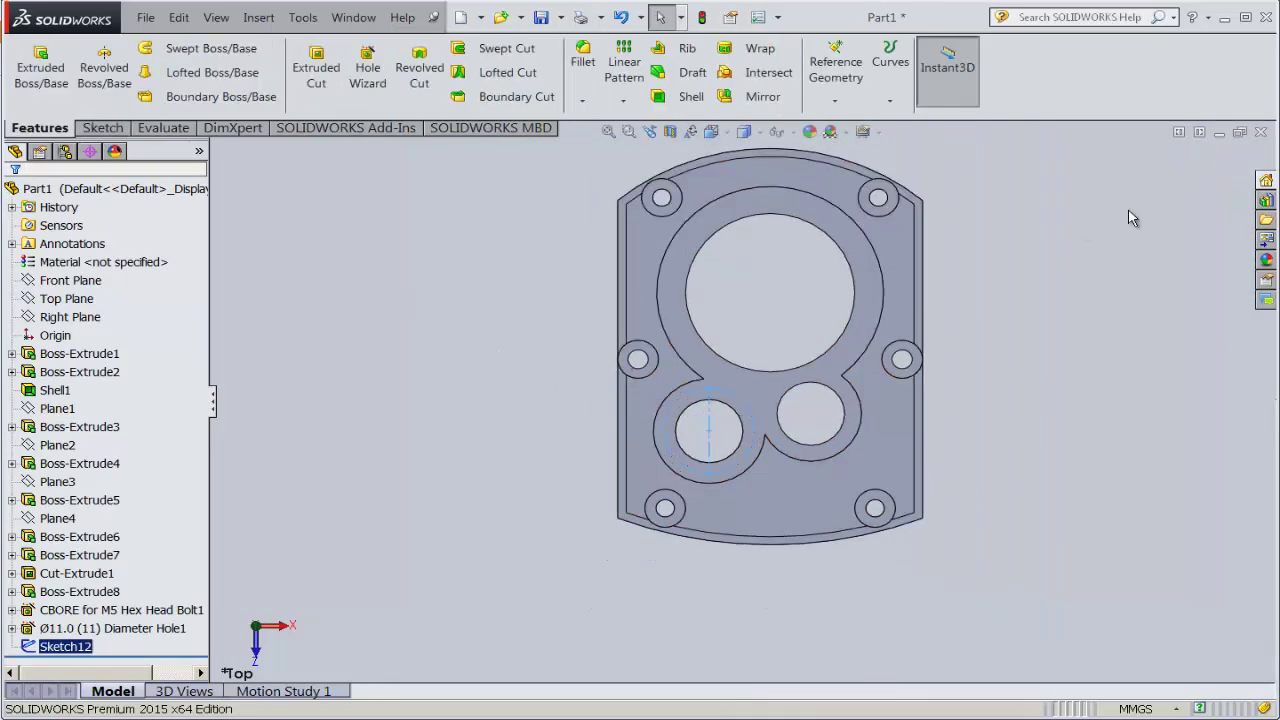
# - Set up an M8 tapped hole with custom sizing, Blind end condition, 18 mm deep
pyautogui.click(372, 70)
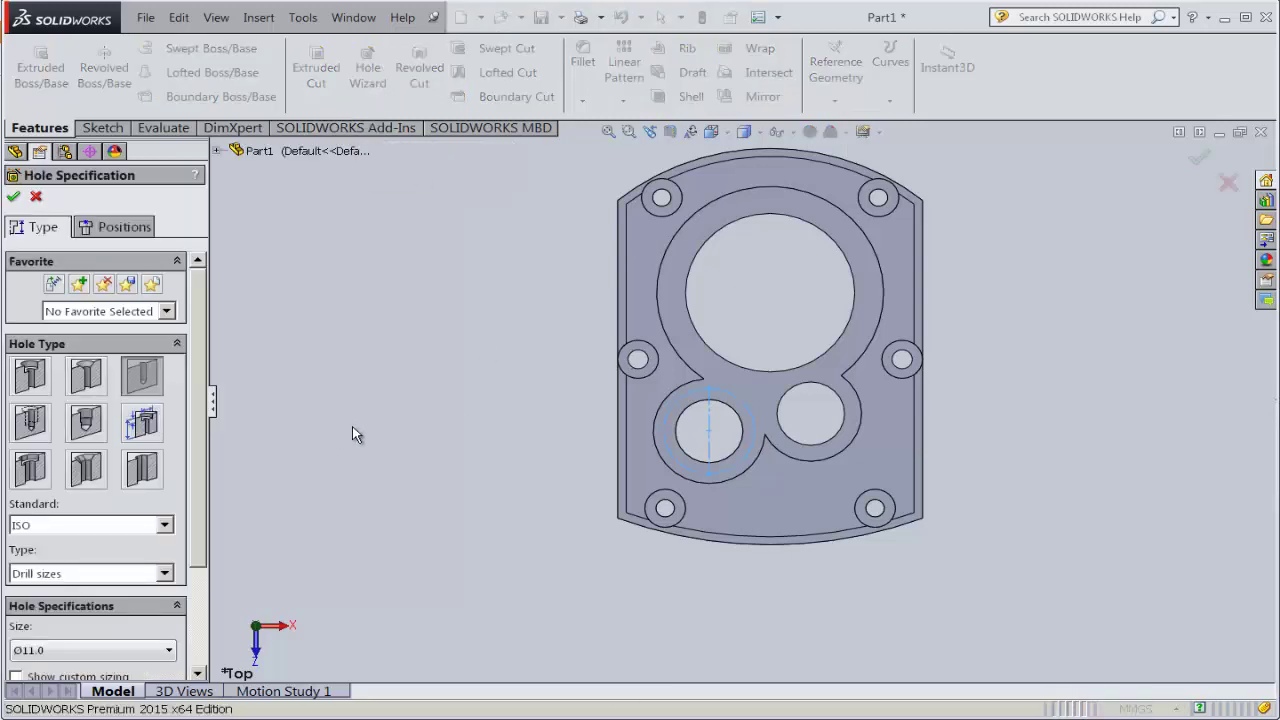
pyautogui.click(33, 424)
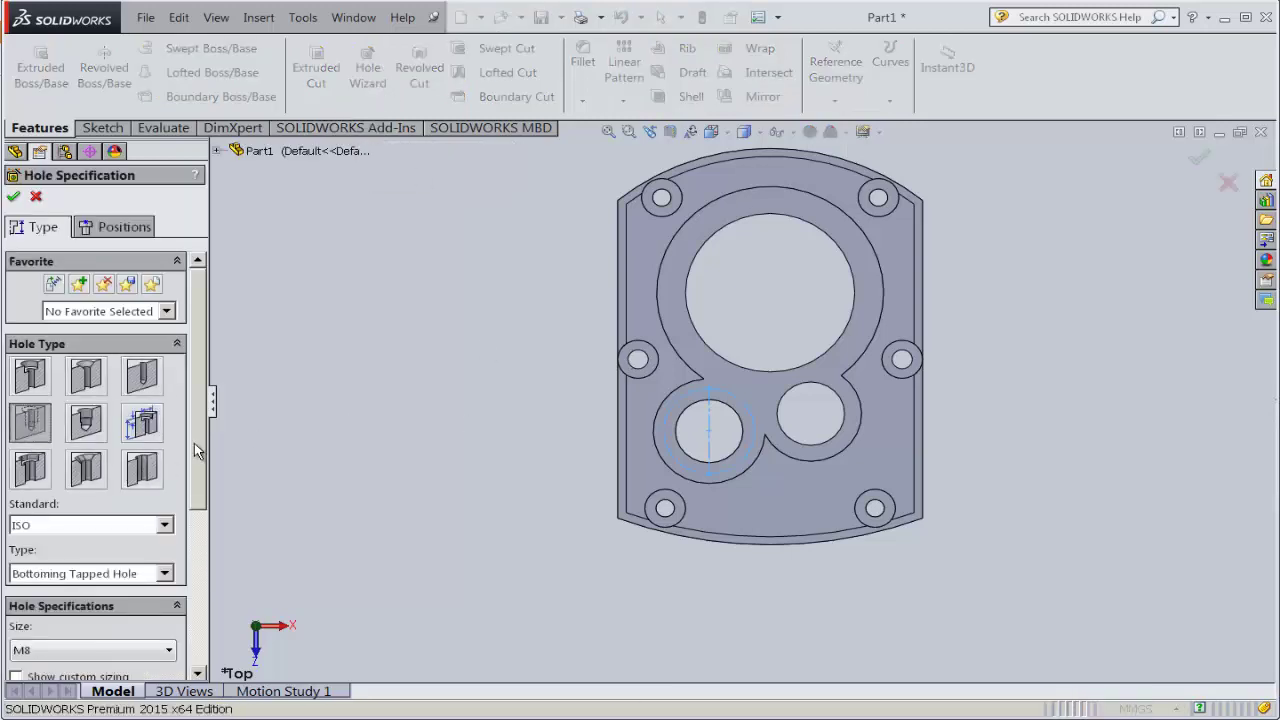
pyautogui.moveTo(196, 450); pyautogui.dragTo(189, 506)
pyautogui.moveTo(212, 404)
pyautogui.mouseDown()
pyautogui.moveTo(237, 412)
pyautogui.moveTo(207, 550)
pyautogui.mouseUp()
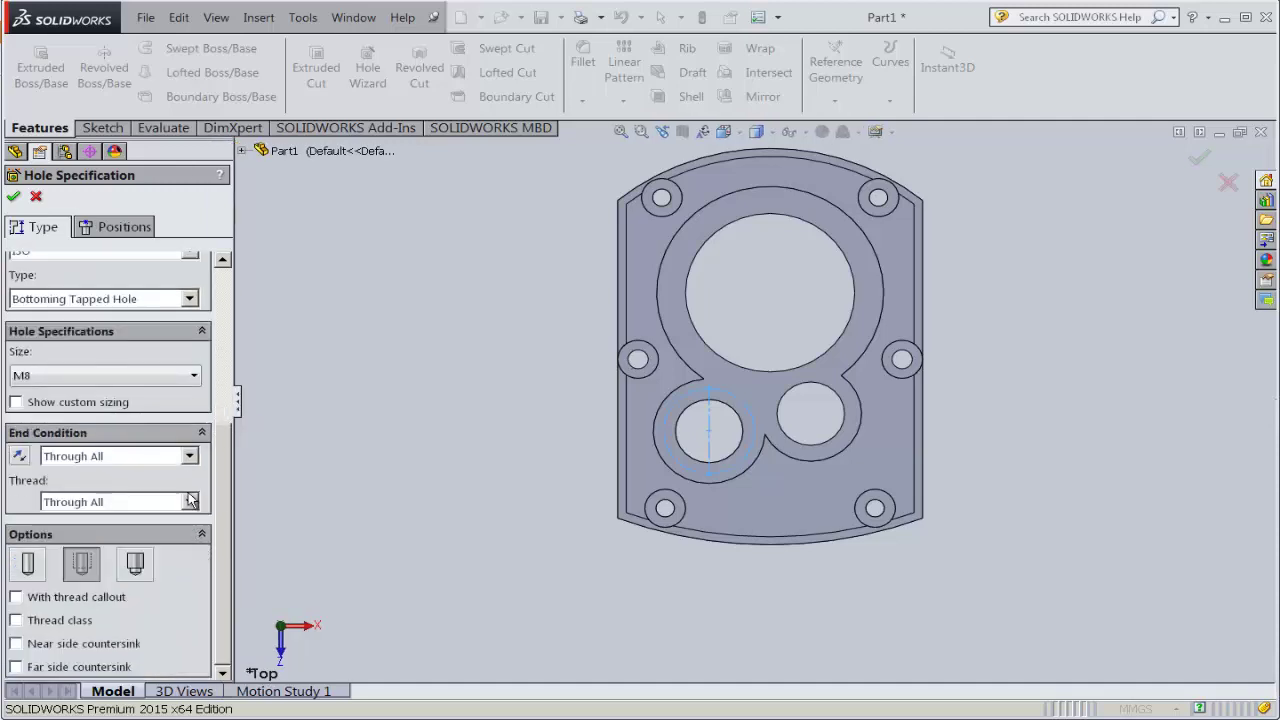
pyautogui.click(183, 389)
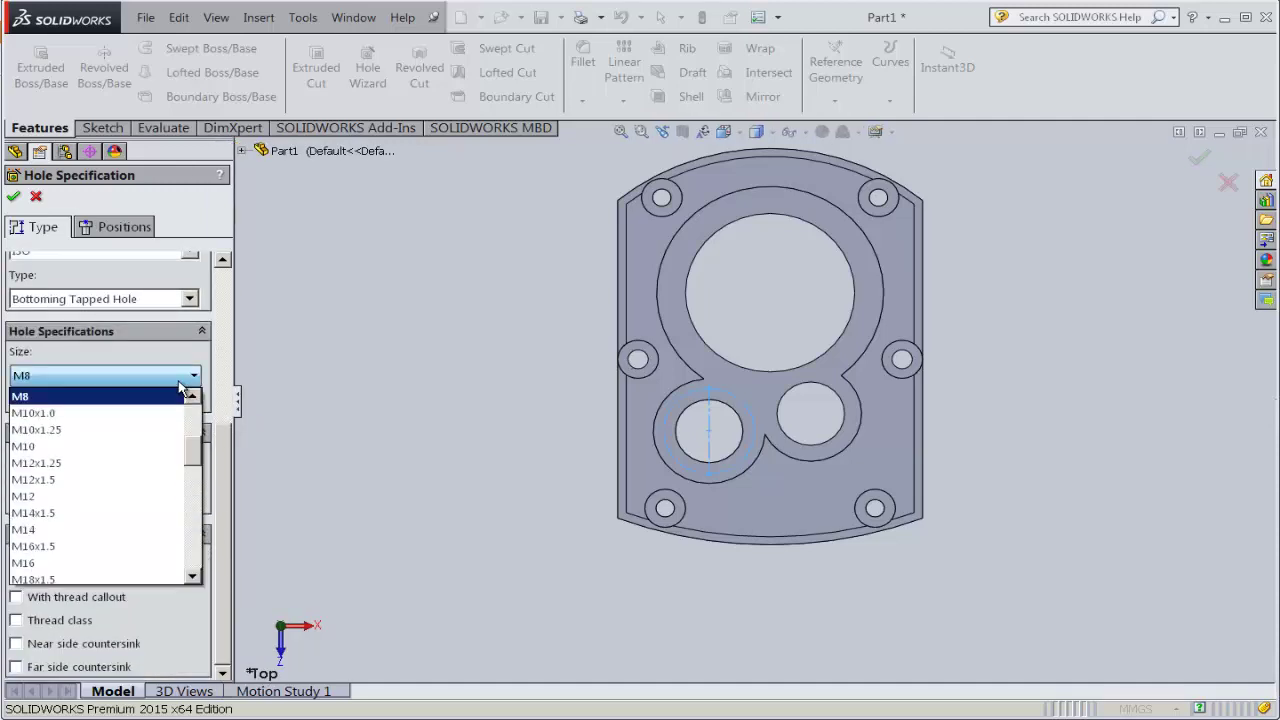
pyautogui.click(180, 382)
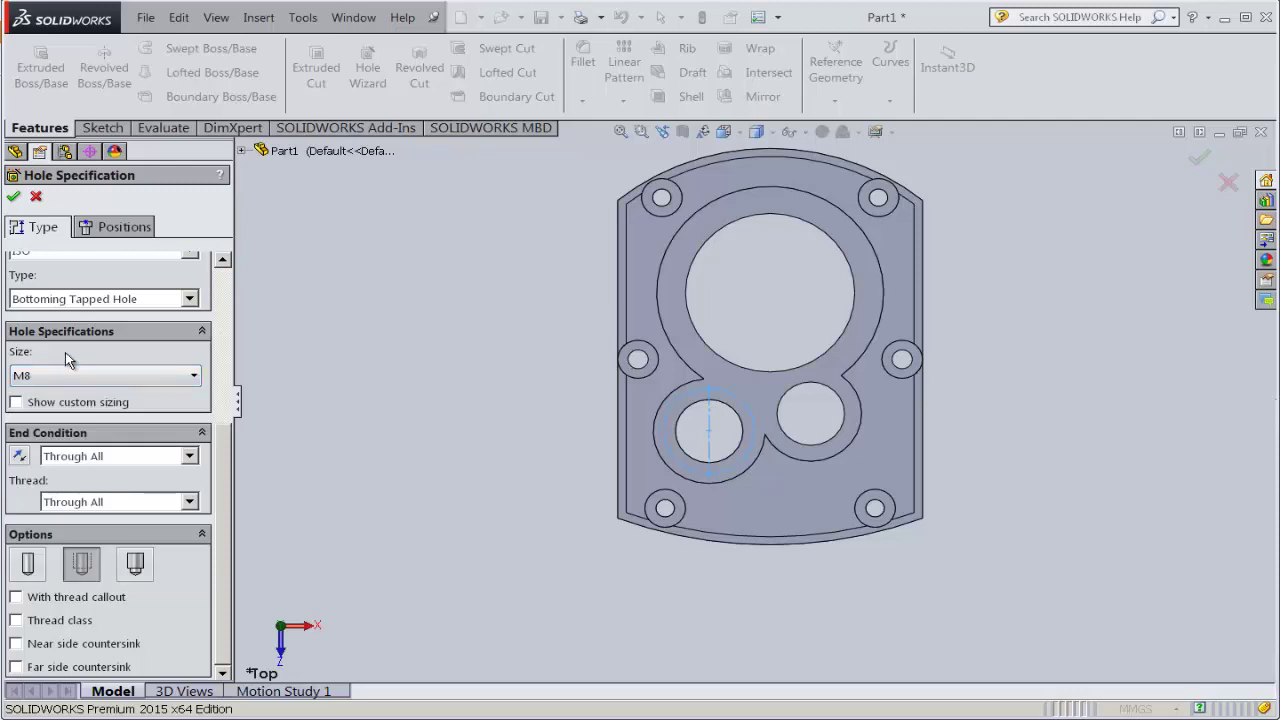
pyautogui.click(16, 403)
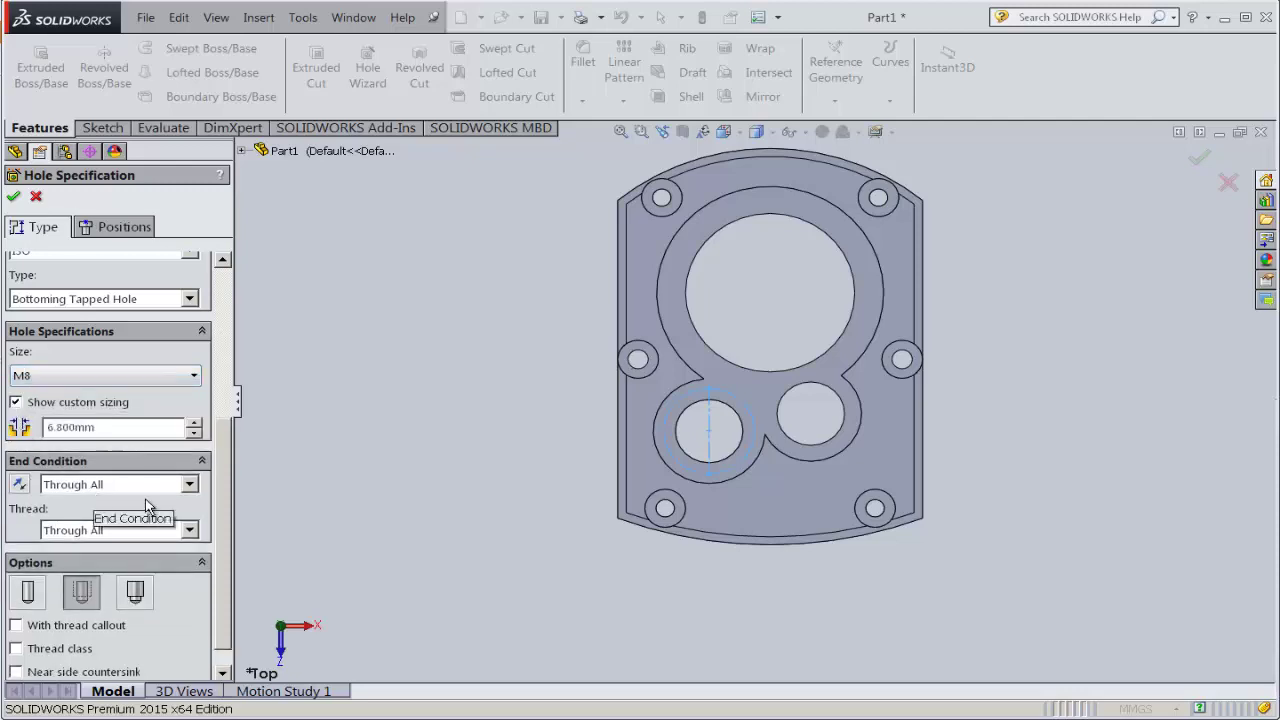
pyautogui.click(189, 484)
pyautogui.click(100, 501)
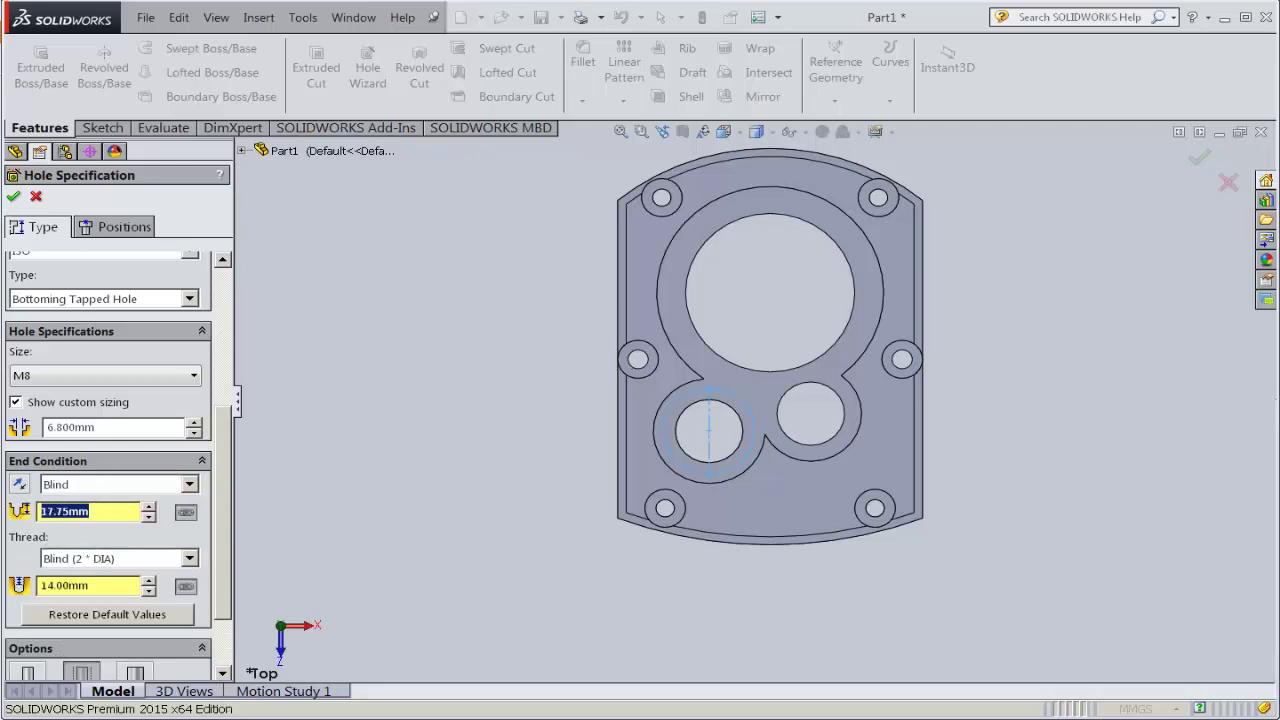
pyautogui.click(309, 707)
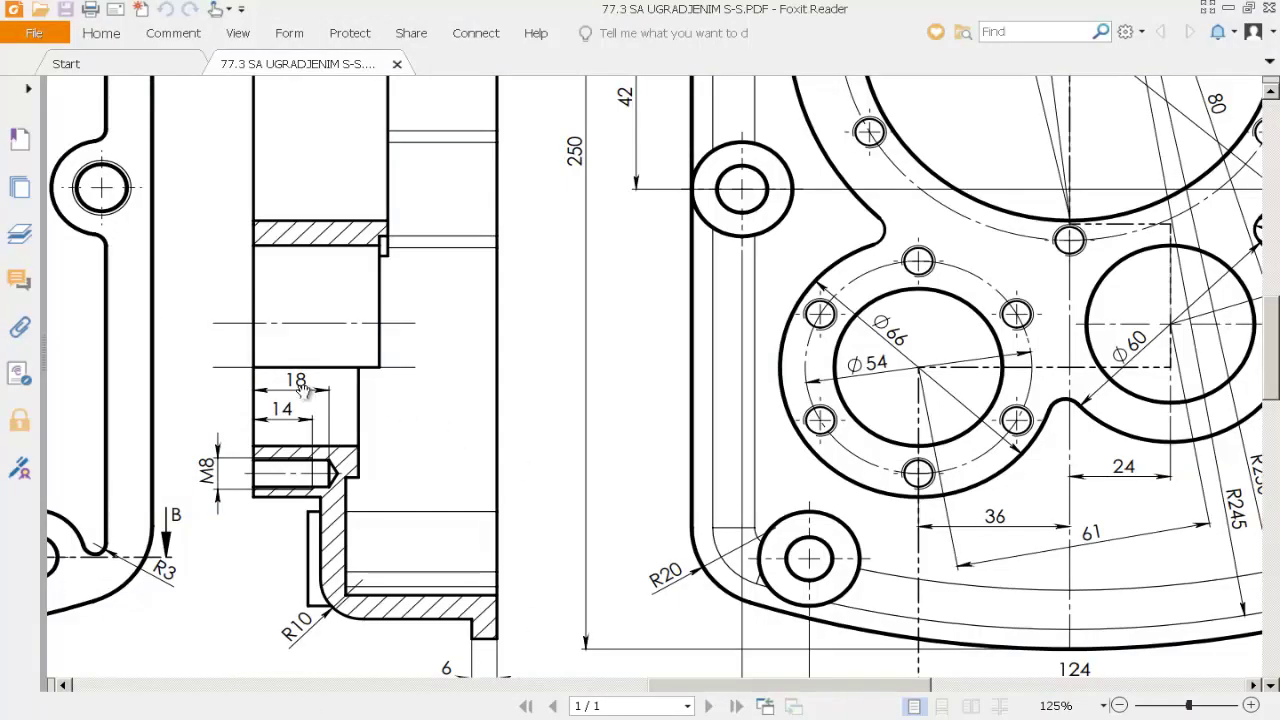
pyautogui.hotkey('alt', 'Tab')
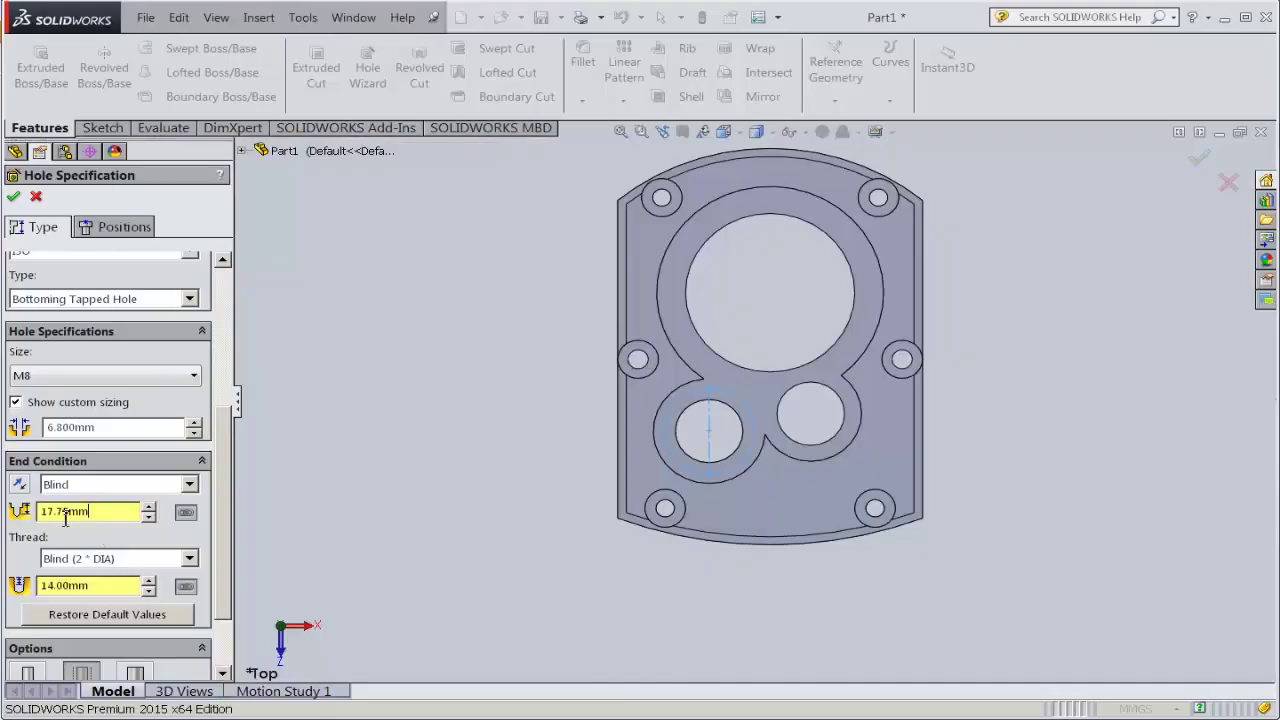
pyautogui.write('18')
pyautogui.press('Return')
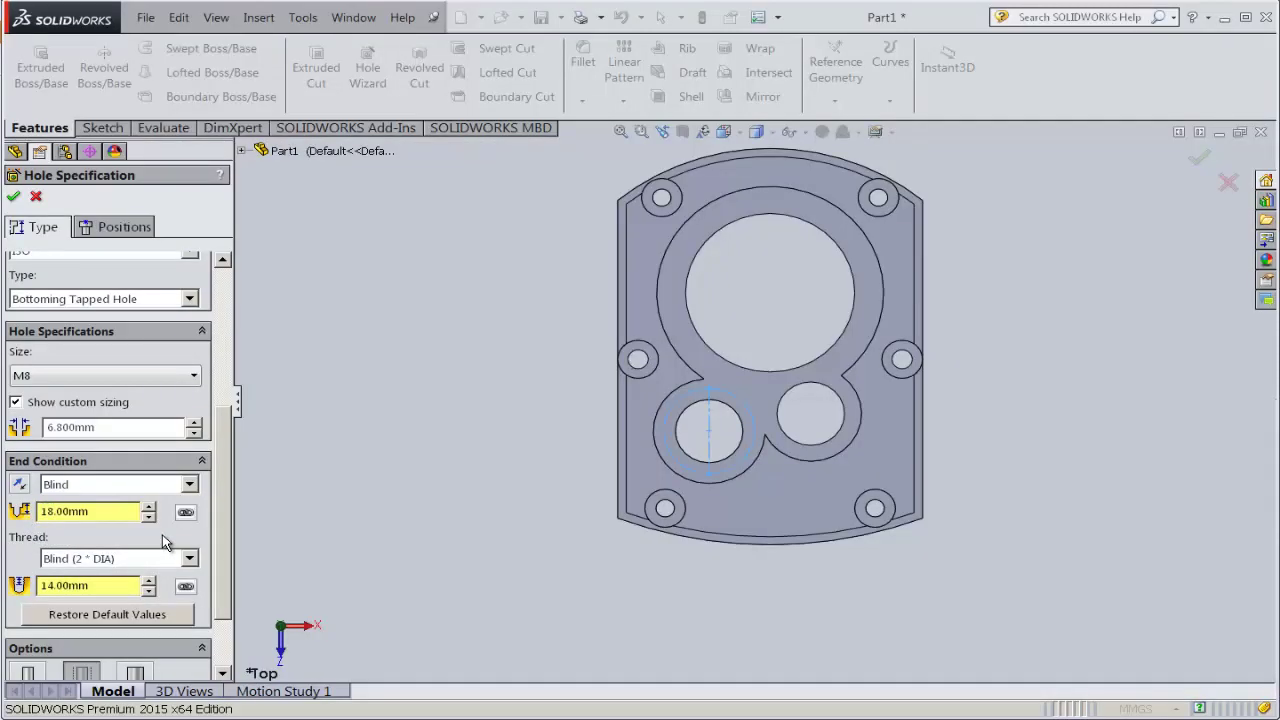
# - Place the tapped hole at the Ø54 circle's top point, creating M8 Tapped Hole1
pyautogui.click(123, 229)
pyautogui.click(775, 395)
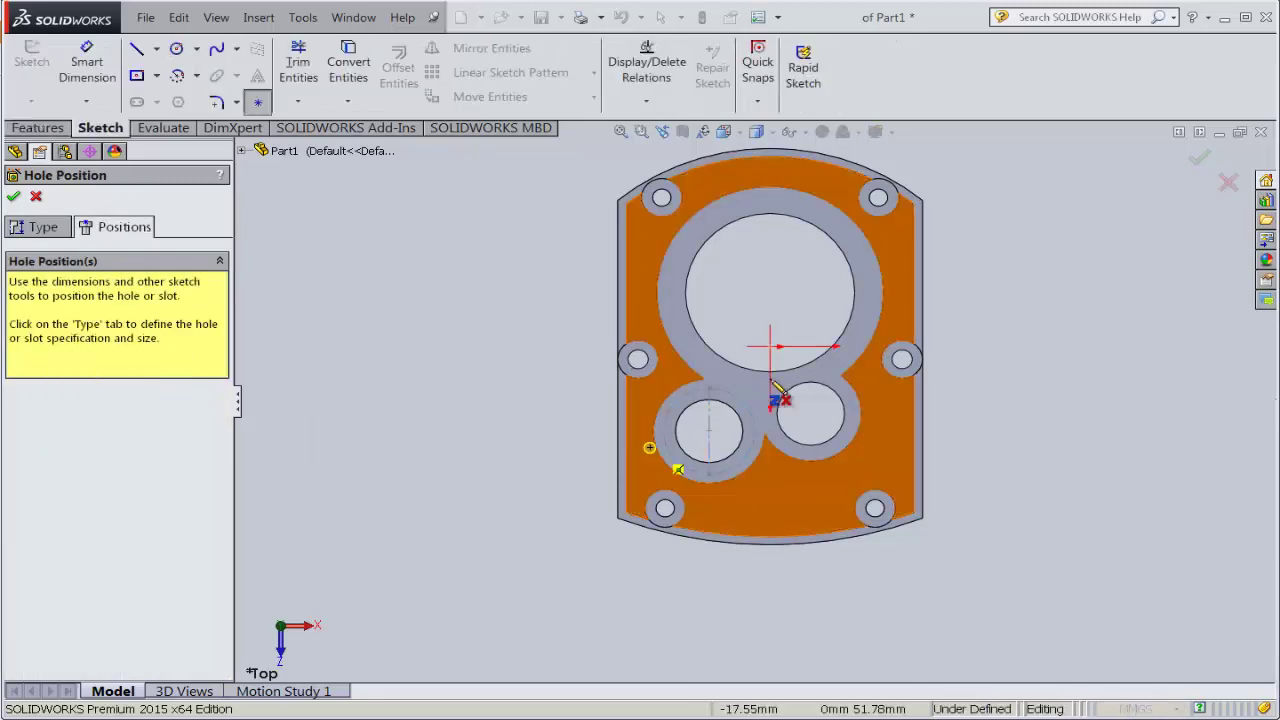
pyautogui.scroll(-3, 775, 385)
pyautogui.scroll(-2, 770, 380)
pyautogui.click(634, 433)
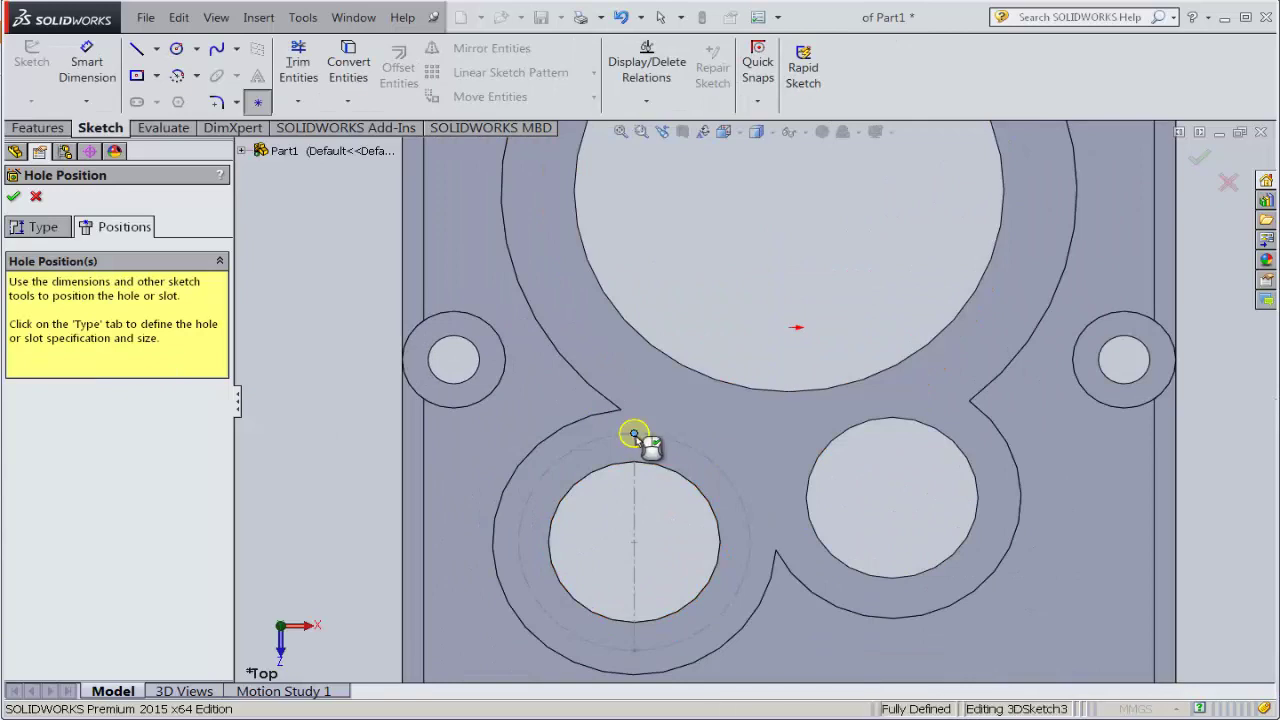
pyautogui.scroll(6, 634, 437)
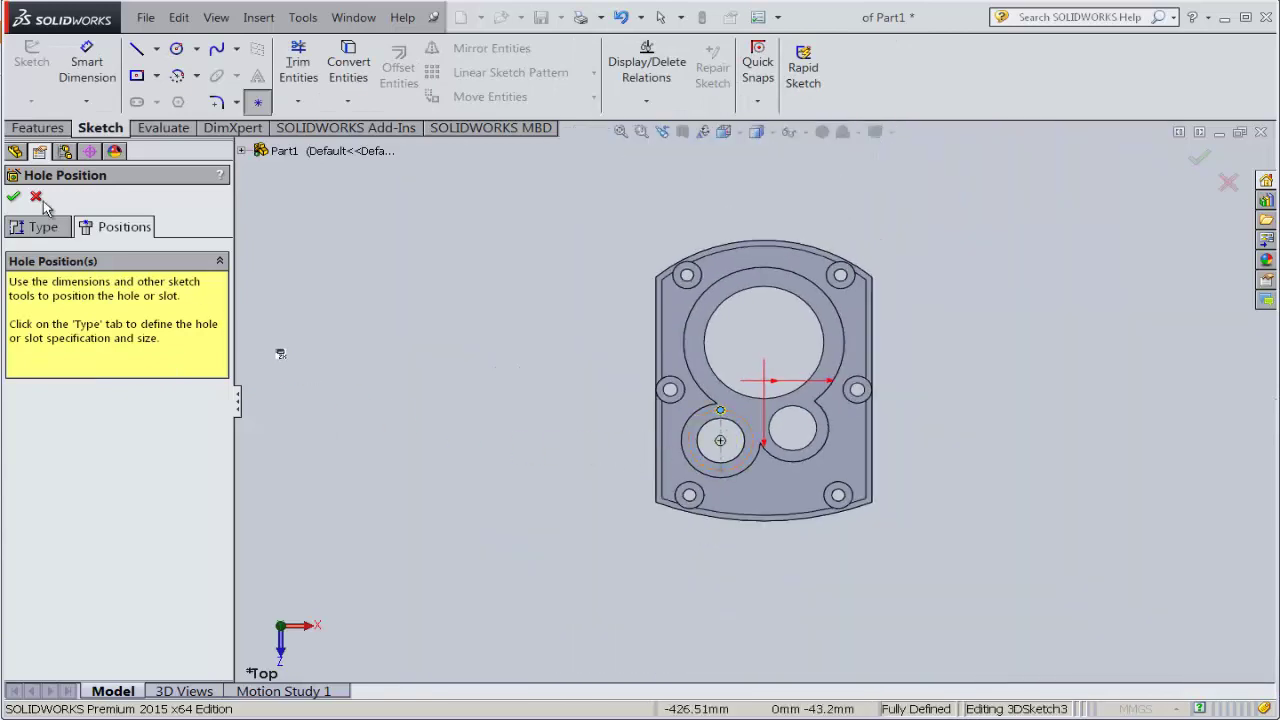
pyautogui.click(14, 198)
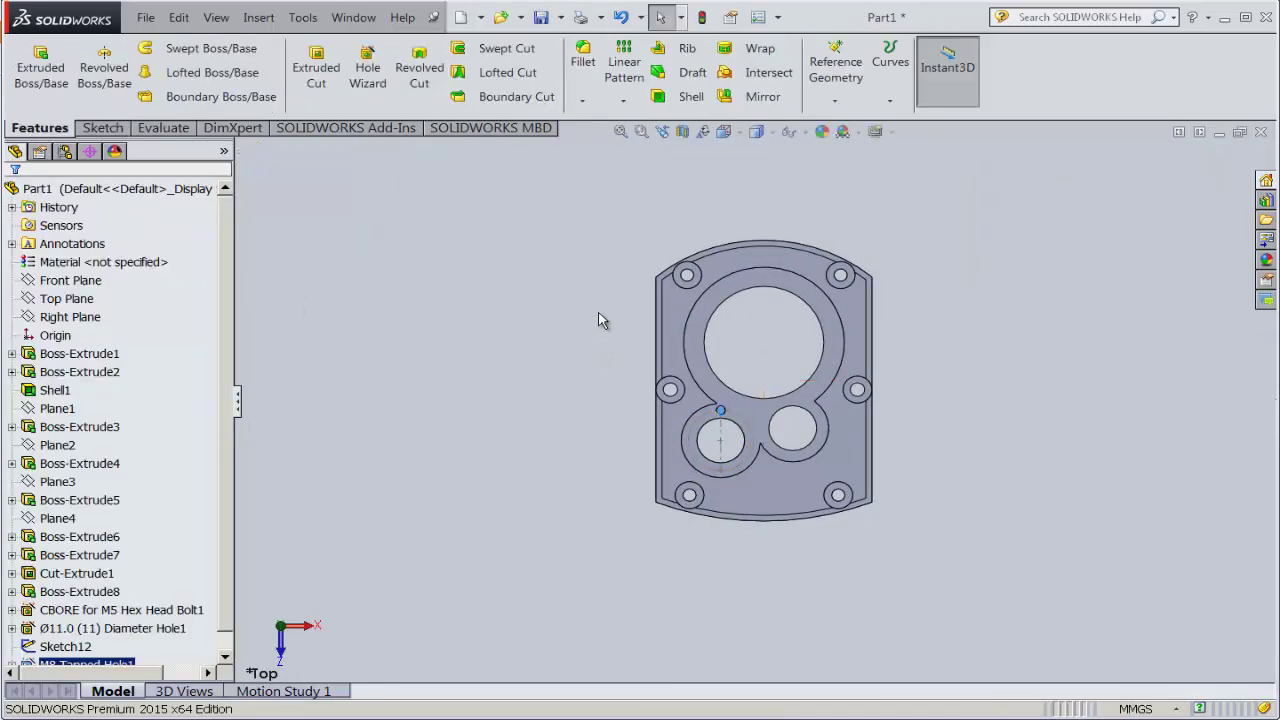
# - Circular-pattern the M8 tapped hole around the bore edge: 6 instances at 60°
pyautogui.click(623, 100)
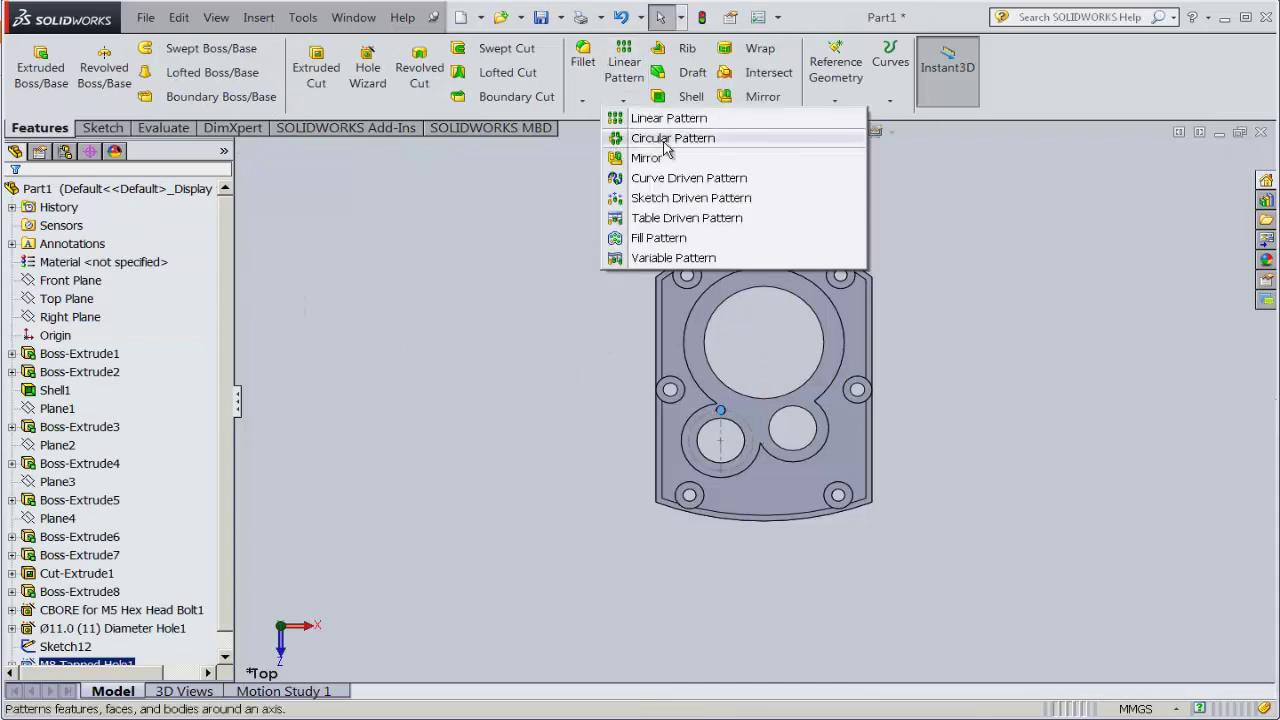
pyautogui.click(665, 140)
pyautogui.scroll(-4, 700, 434)
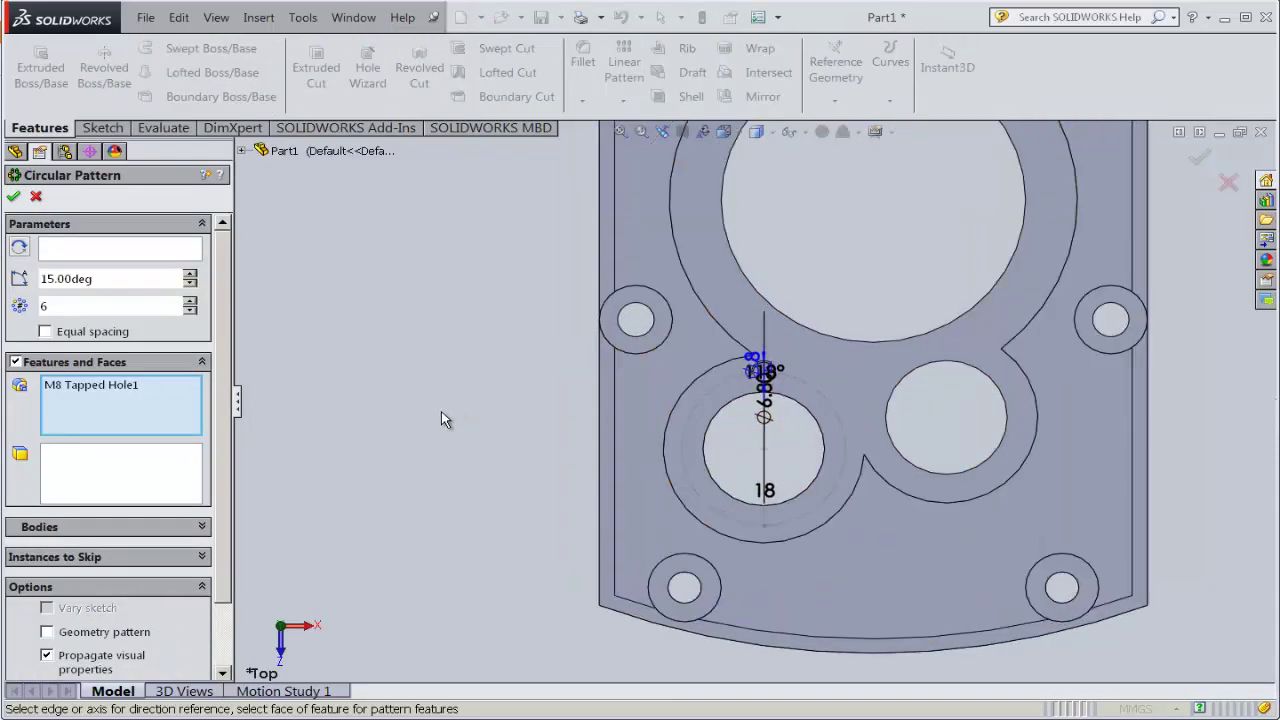
pyautogui.scroll(-2, 690, 410)
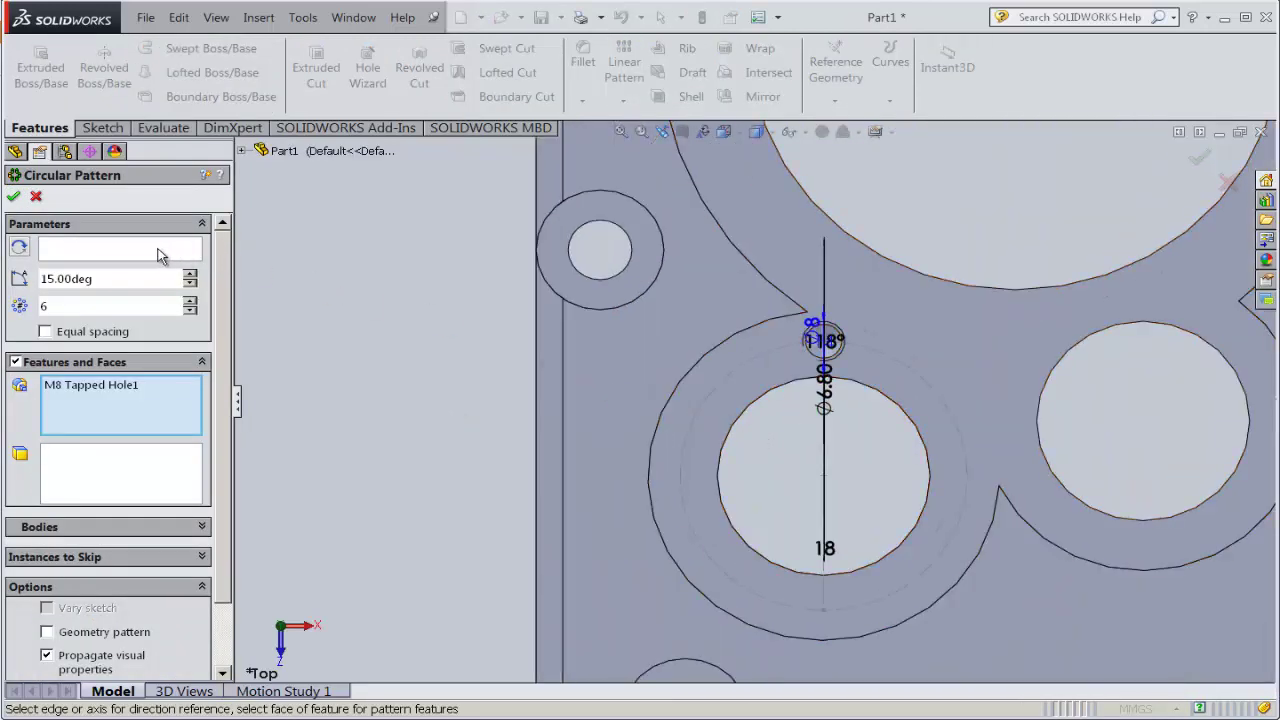
pyautogui.click(115, 250)
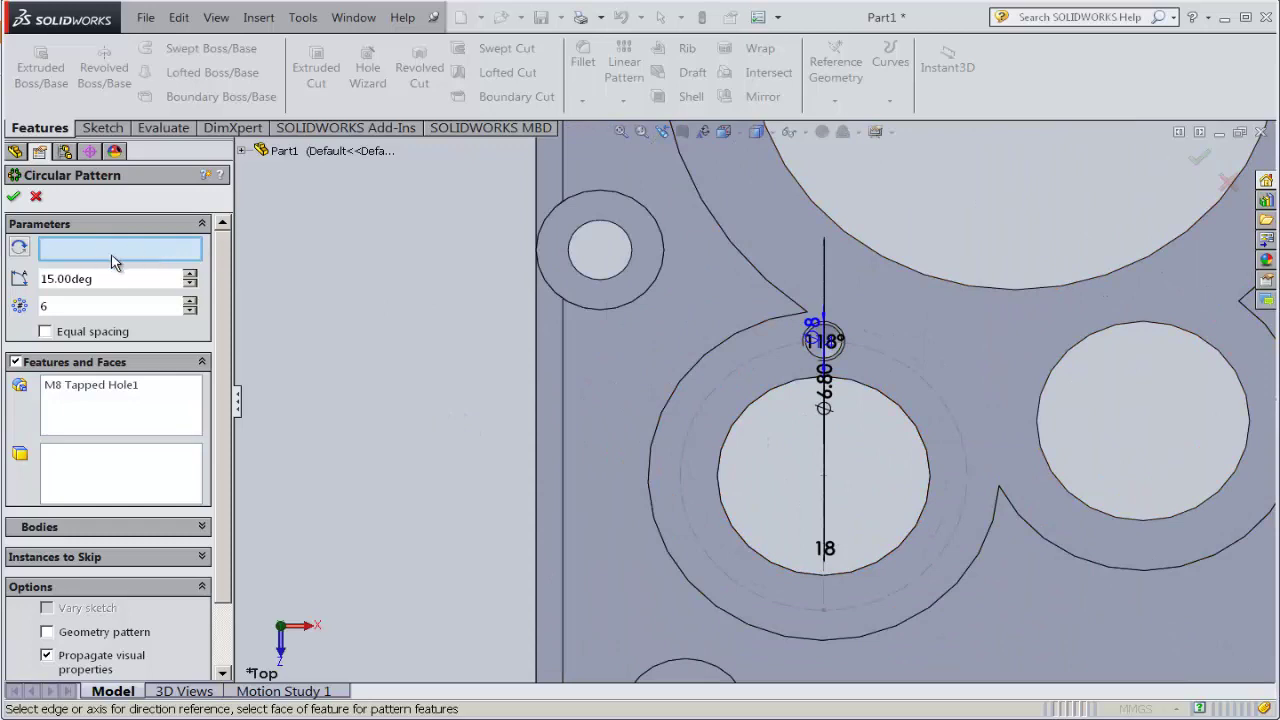
pyautogui.click(731, 437)
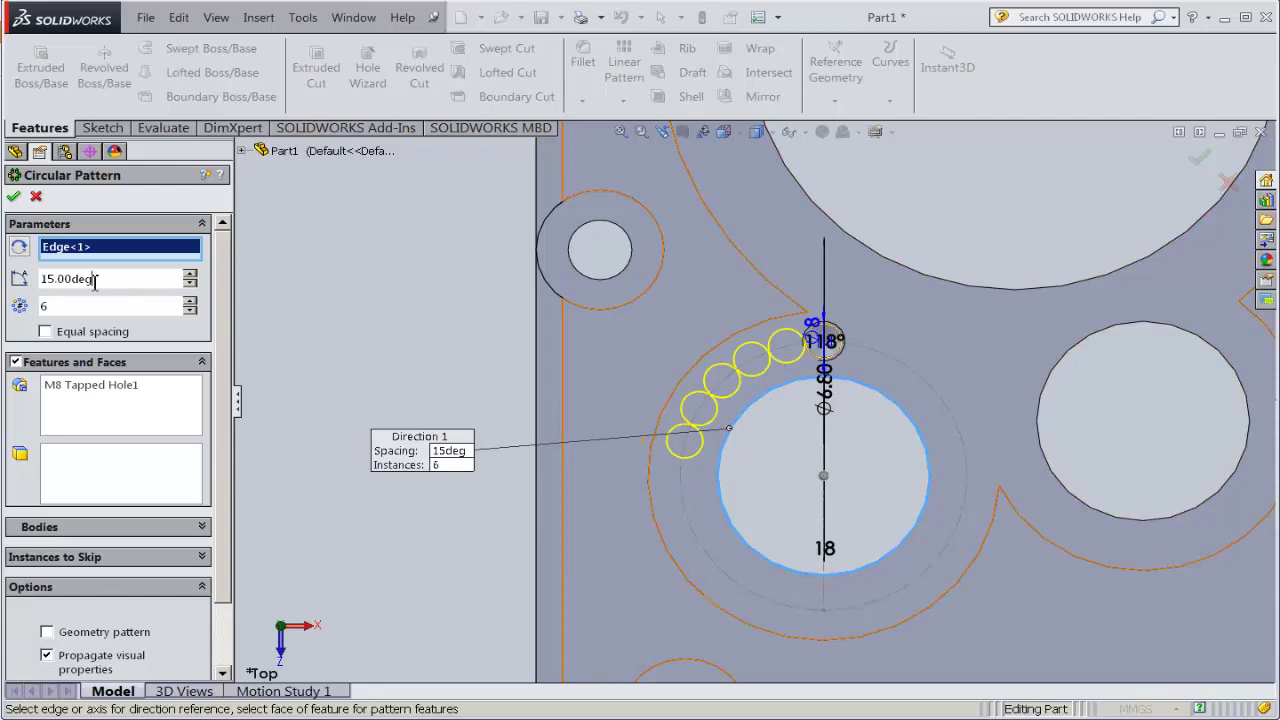
pyautogui.write('60deg')
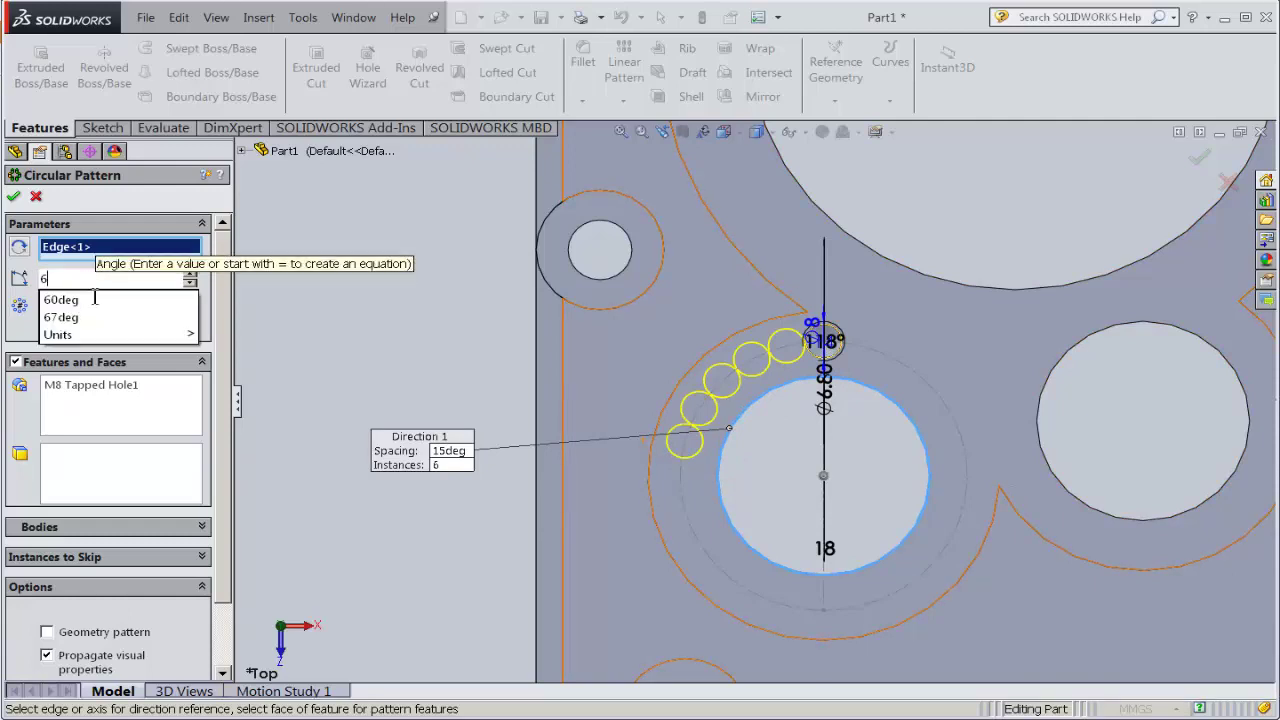
pyautogui.press('Return')
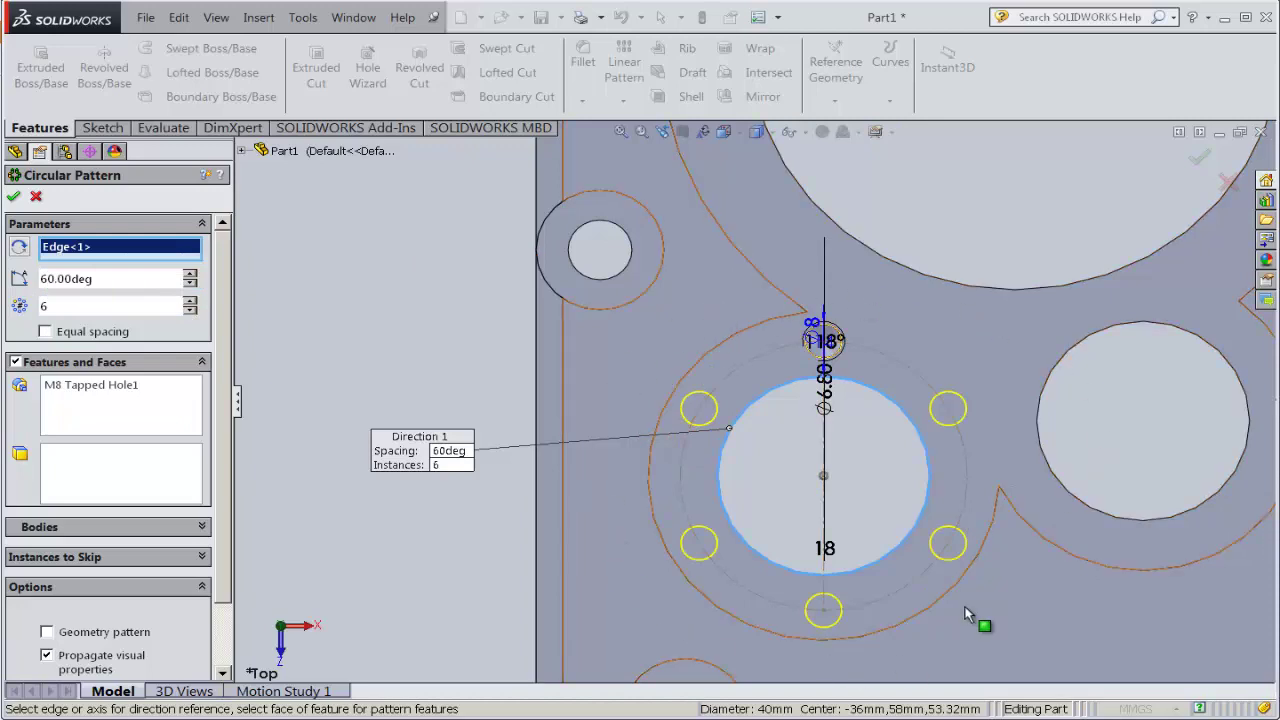
pyautogui.scroll(2, 935, 435)
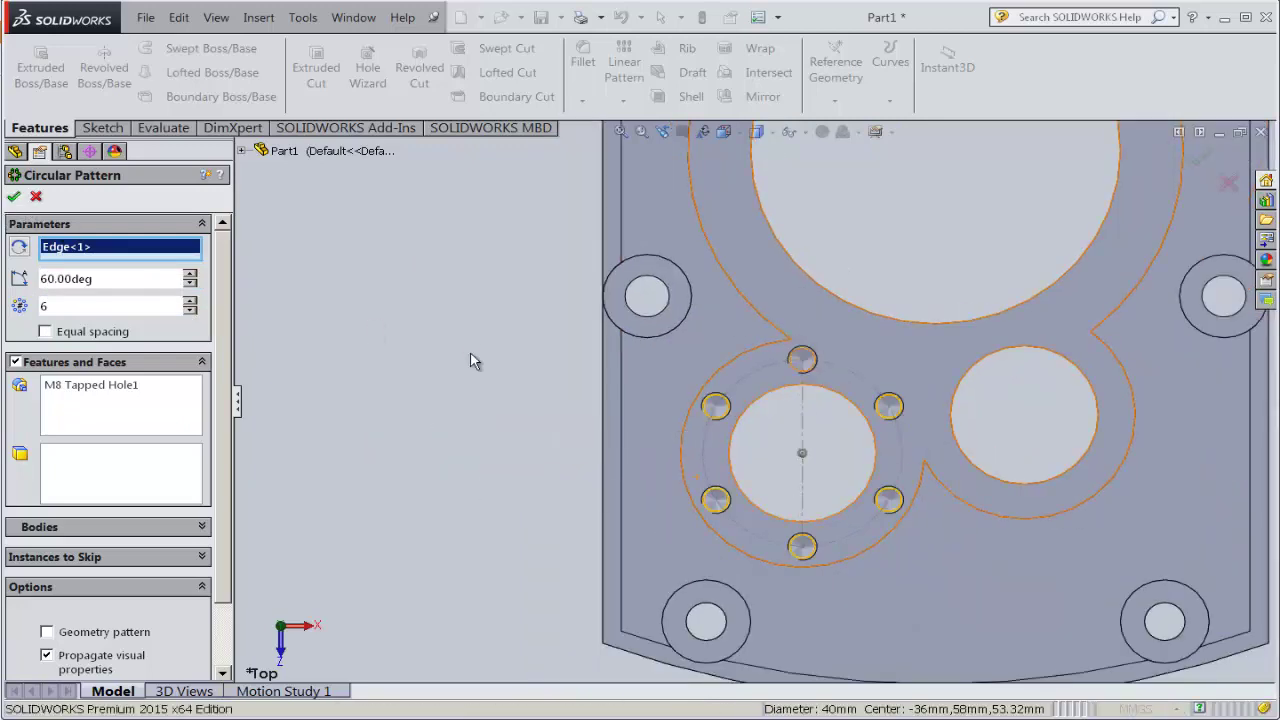
pyautogui.click(747, 376)
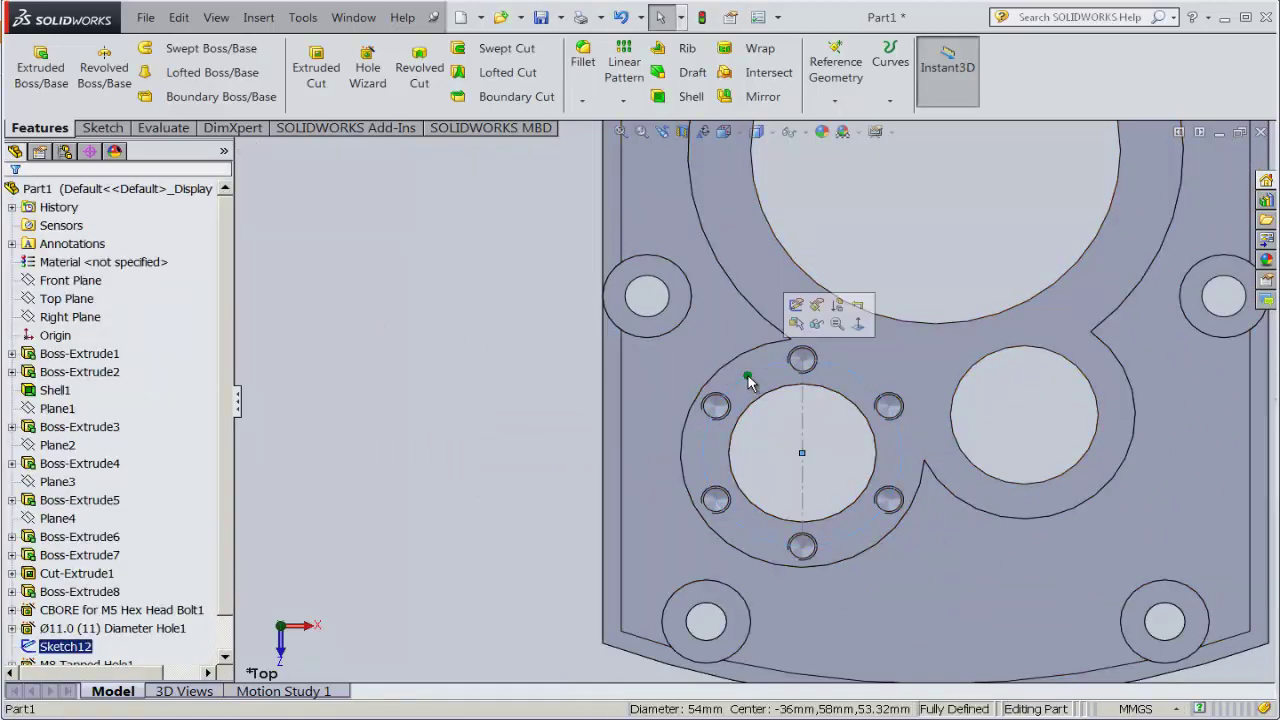
# - Hide Sketch12 and view the fitted part from the Right side
pyautogui.click(816, 323)
pyautogui.scroll(2, 740, 370)
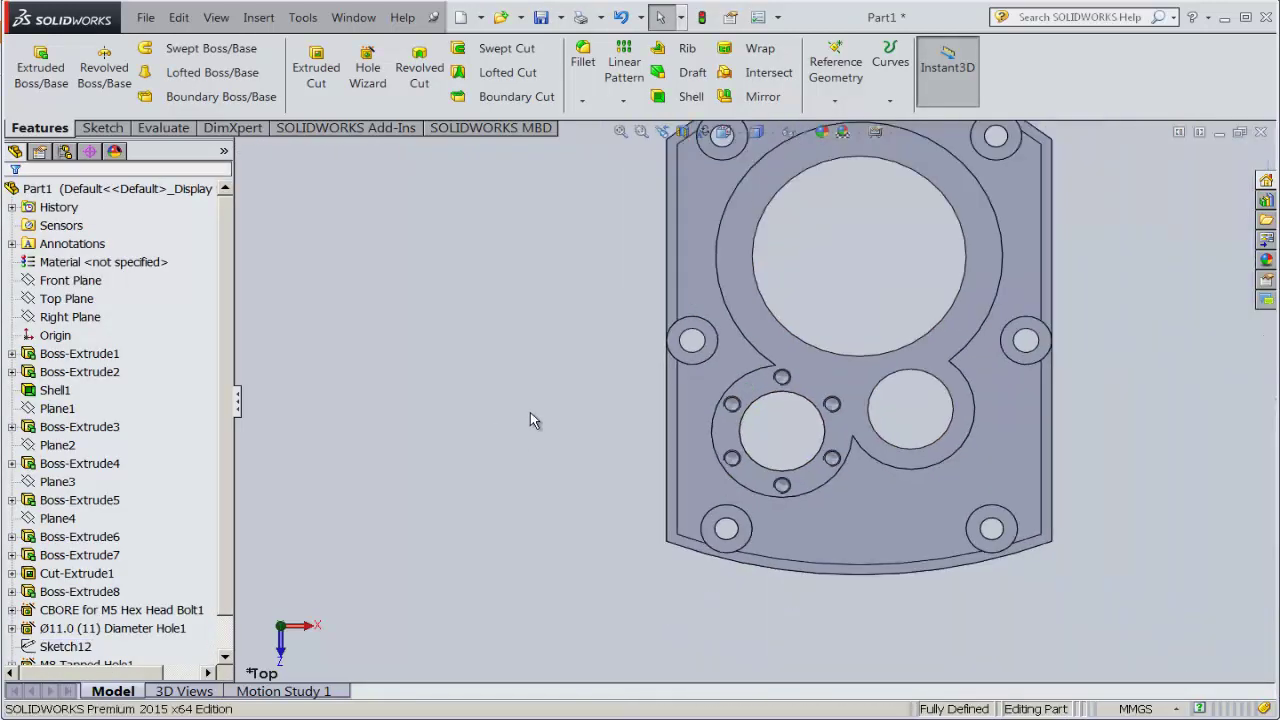
pyautogui.moveTo(530, 412)
pyautogui.mouseDown(button='middle')
pyautogui.moveTo(586, 323)
pyautogui.moveTo(443, 220)
pyautogui.moveTo(498, 340)
pyautogui.mouseUp(button='middle')
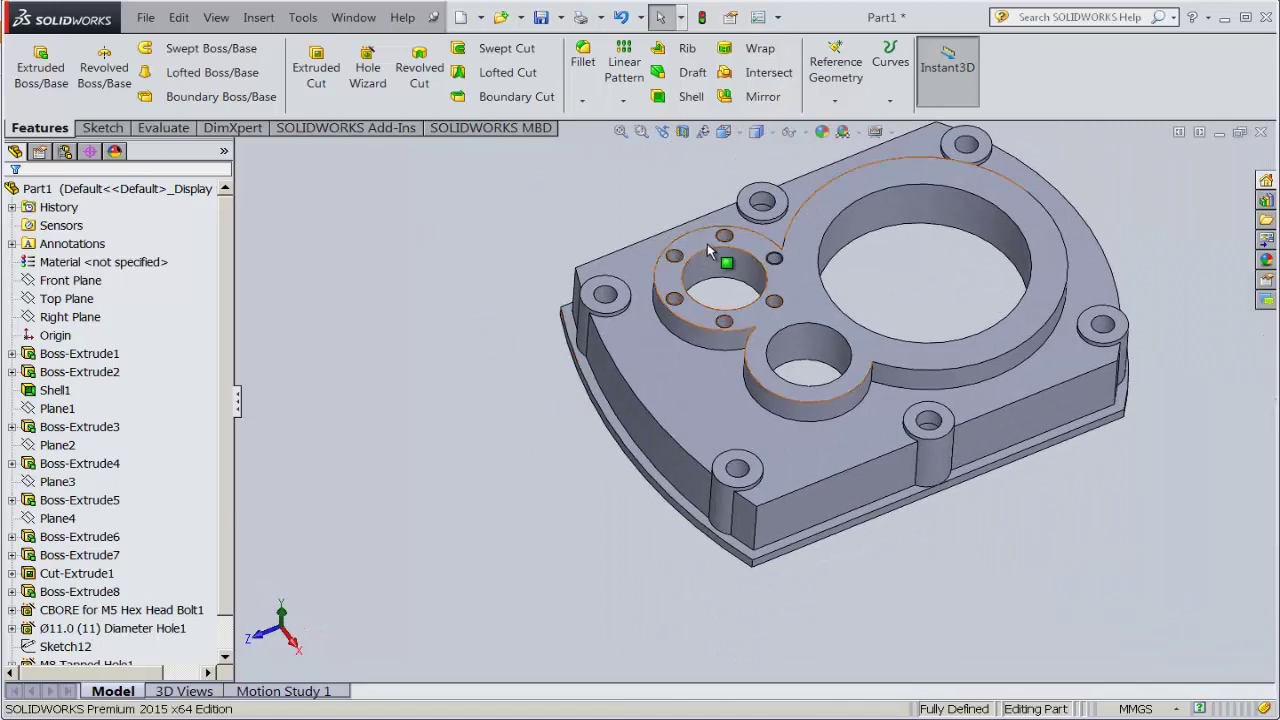
pyautogui.scroll(-2, 735, 252)
pyautogui.scroll(-2, 735, 252)
pyautogui.scroll(-2, 640, 290)
pyautogui.press('f')
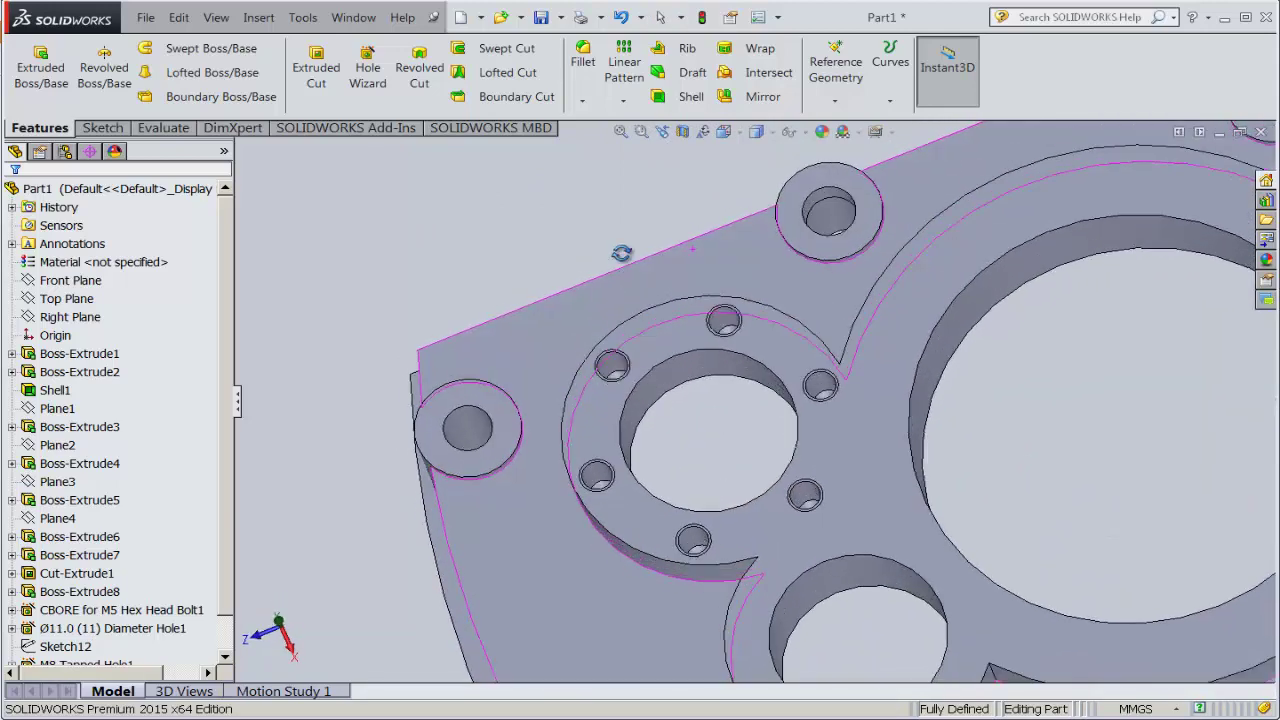
pyautogui.click(737, 137)
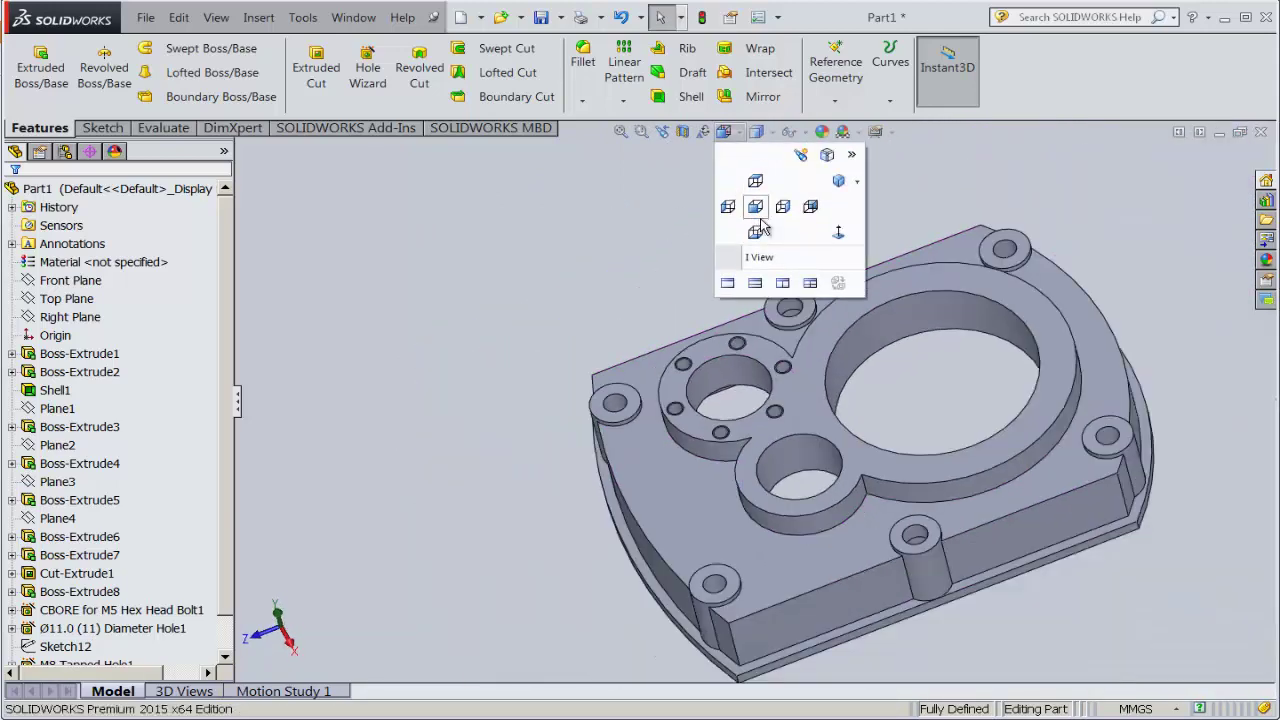
pyautogui.click(777, 211)
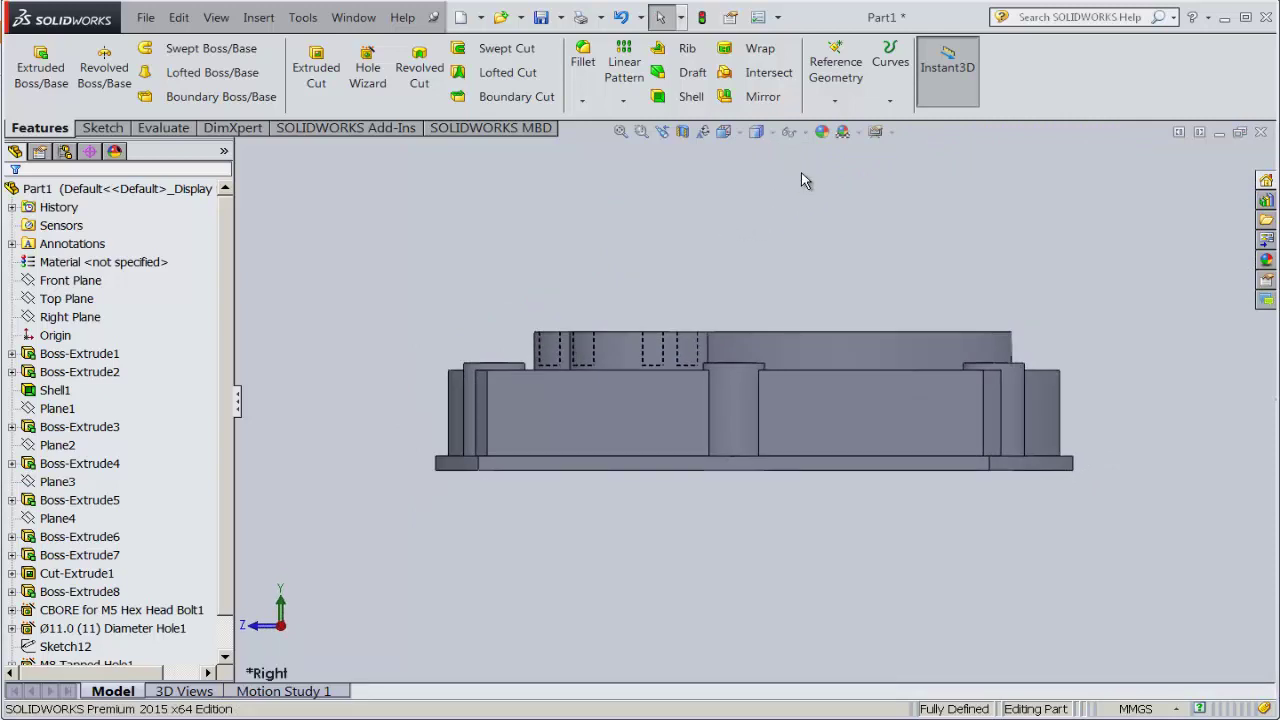
# - Inspect the holes with hidden lines visible, then return to Shaded With Edges
pyautogui.click(758, 132)
pyautogui.click(764, 247)
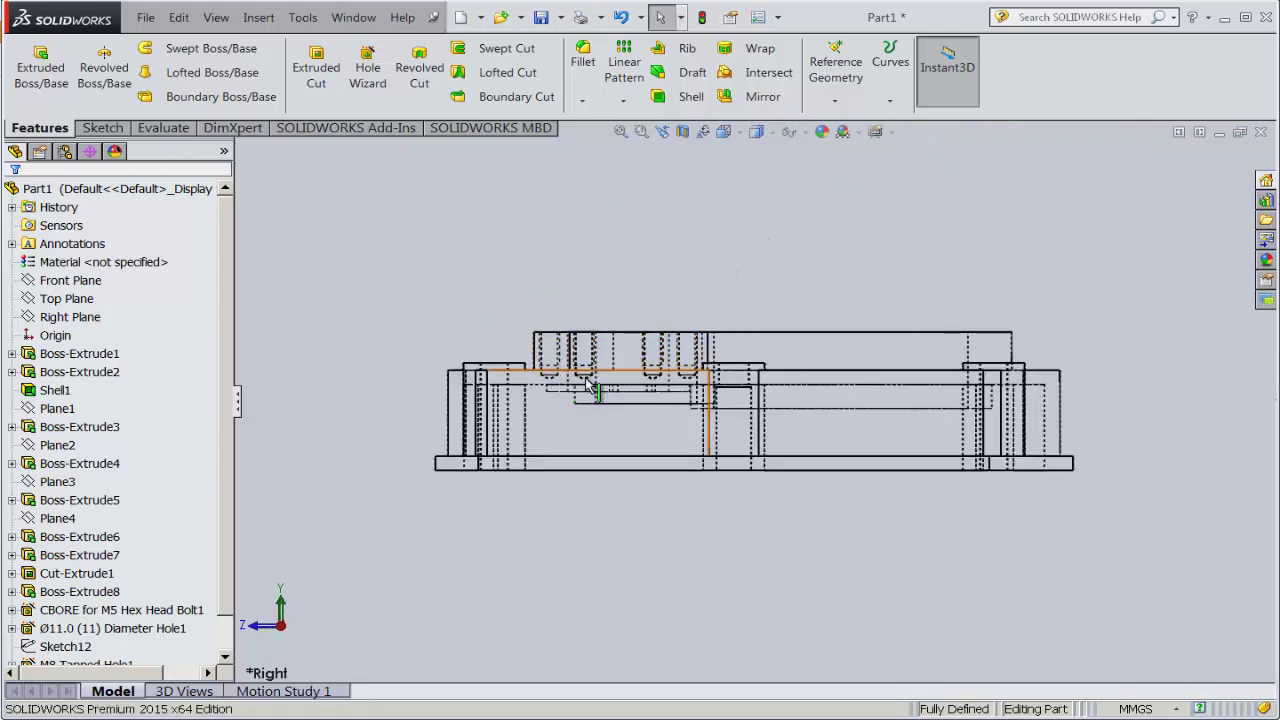
pyautogui.moveTo(650, 326)
pyautogui.mouseDown(button='middle')
pyautogui.moveTo(624, 533)
pyautogui.moveTo(614, 528)
pyautogui.mouseUp(button='middle')
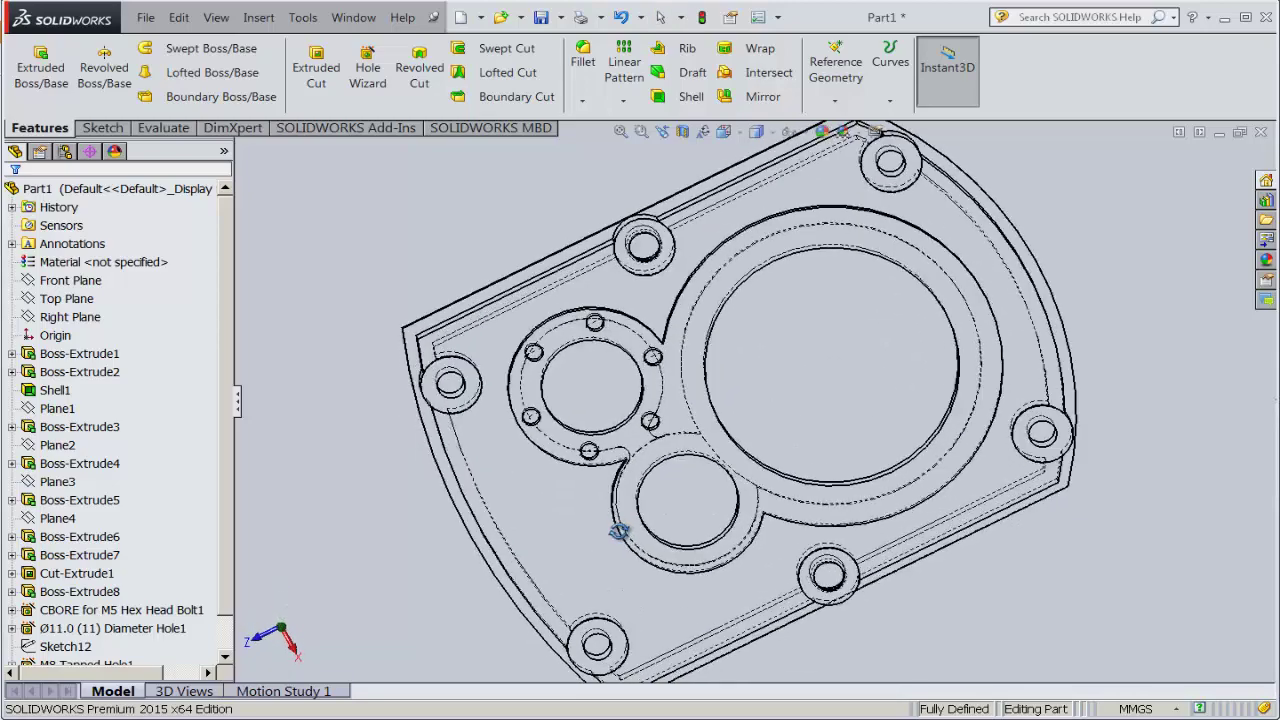
pyautogui.press('f')
pyautogui.click(774, 139)
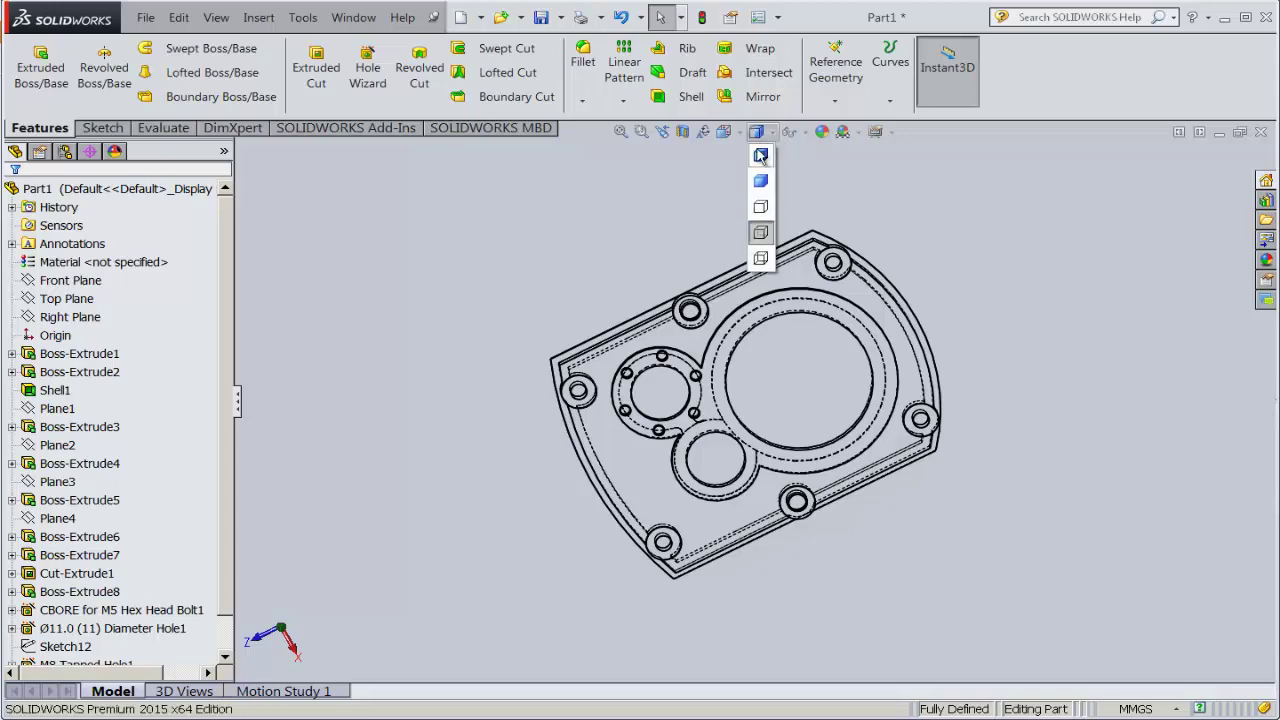
pyautogui.click(760, 167)
pyautogui.moveTo(556, 369); pyautogui.dragTo(659, 330, button='middle')
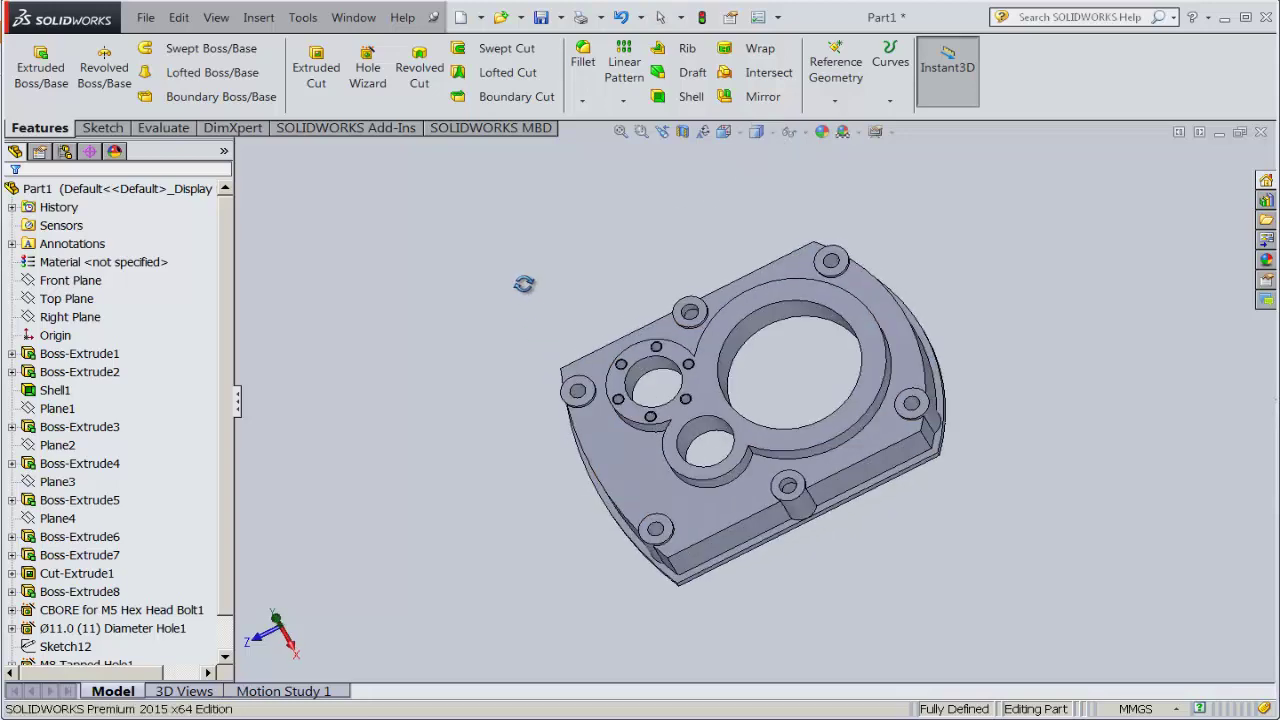
pyautogui.scroll(-2, 885, 269)
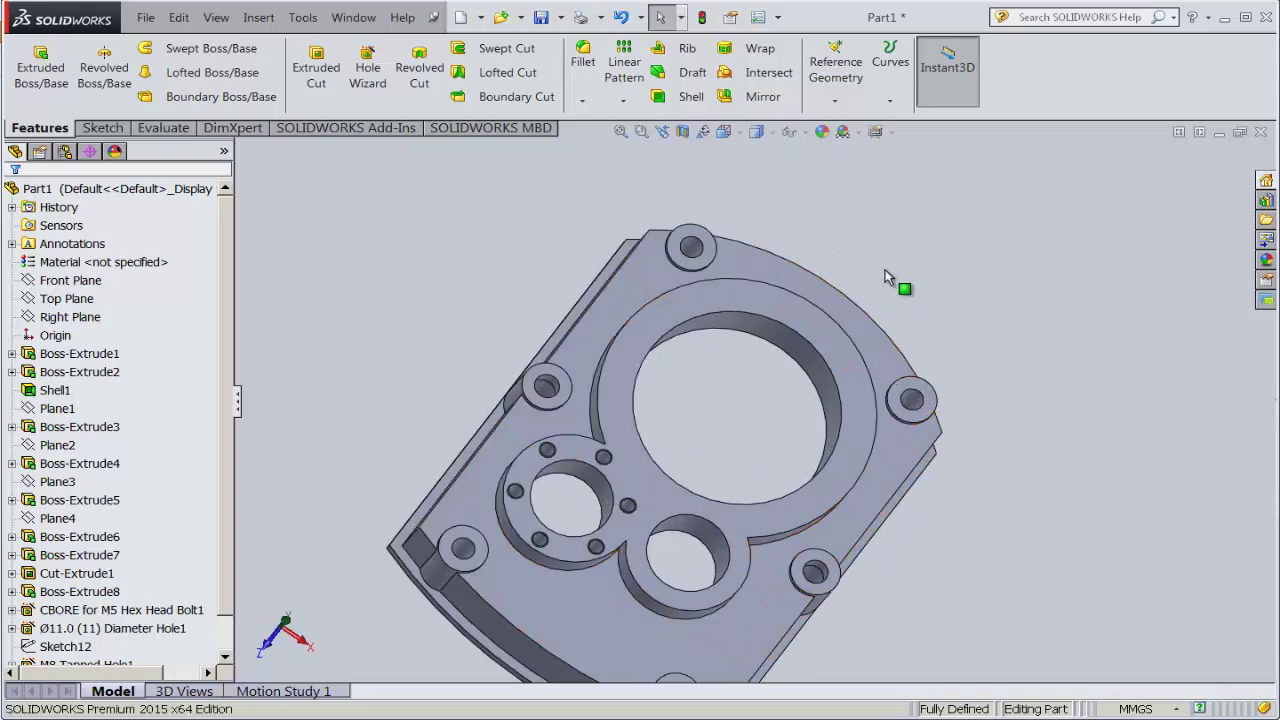
# - Start a sketch on the raised ring face in Top view and draw a circle around the bore
pyautogui.click(802, 314)
pyautogui.click(873, 266)
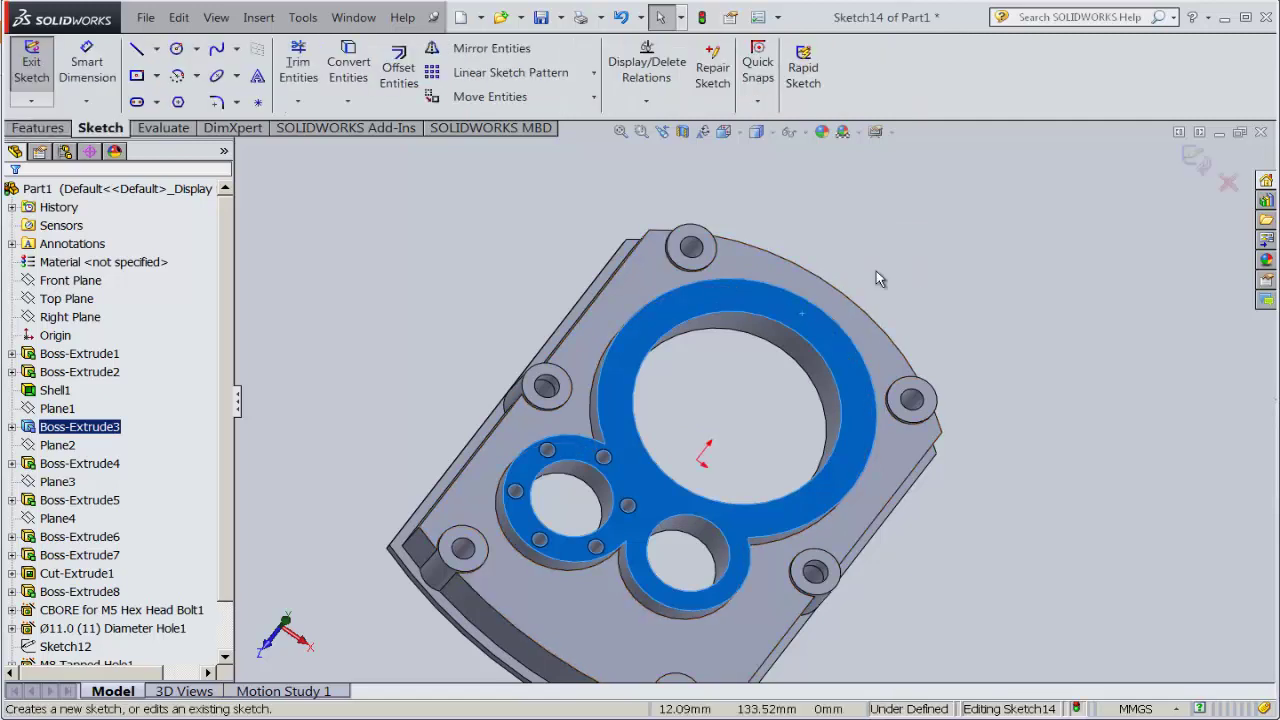
pyautogui.click(723, 131)
pyautogui.click(737, 208)
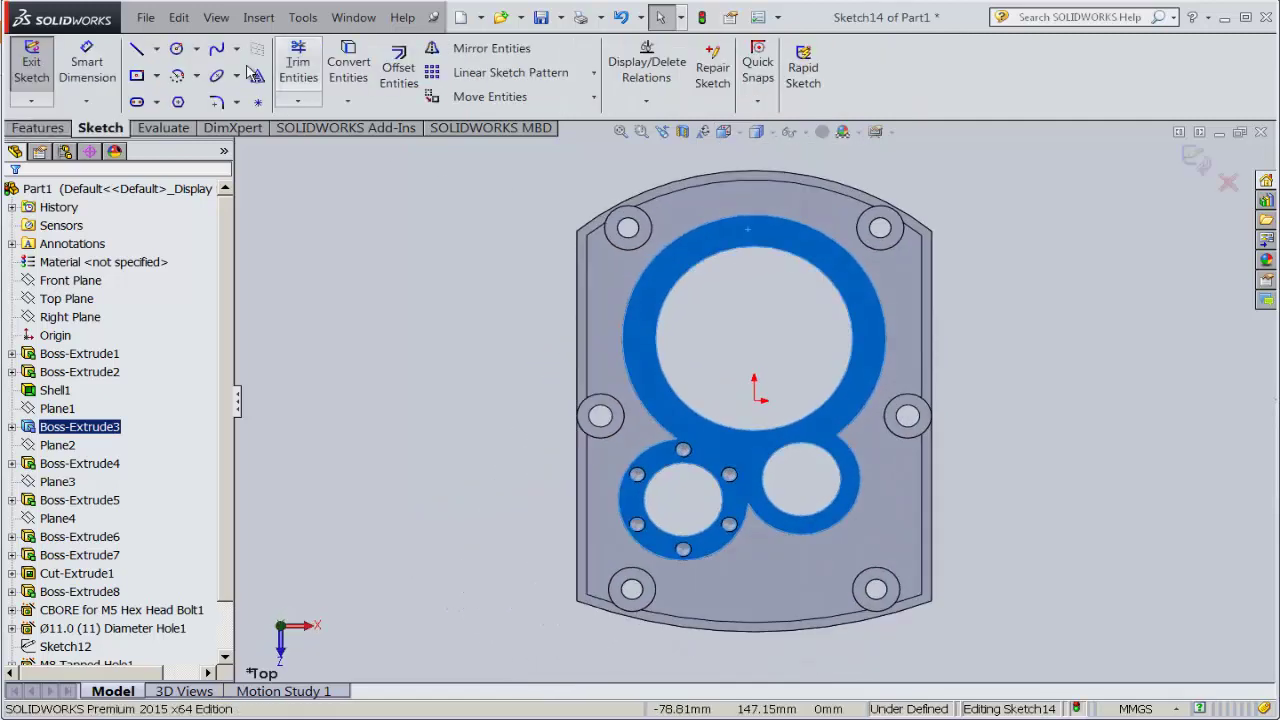
pyautogui.click(197, 50)
pyautogui.click(220, 67)
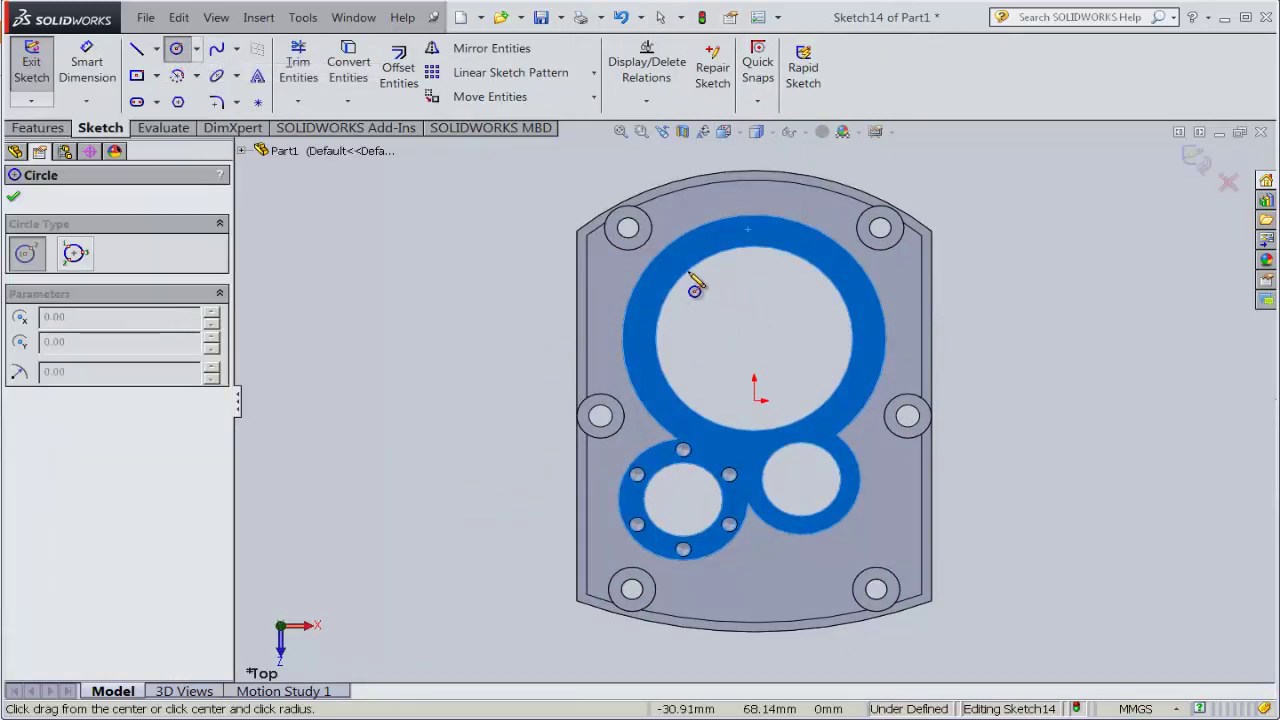
pyautogui.click(754, 338)
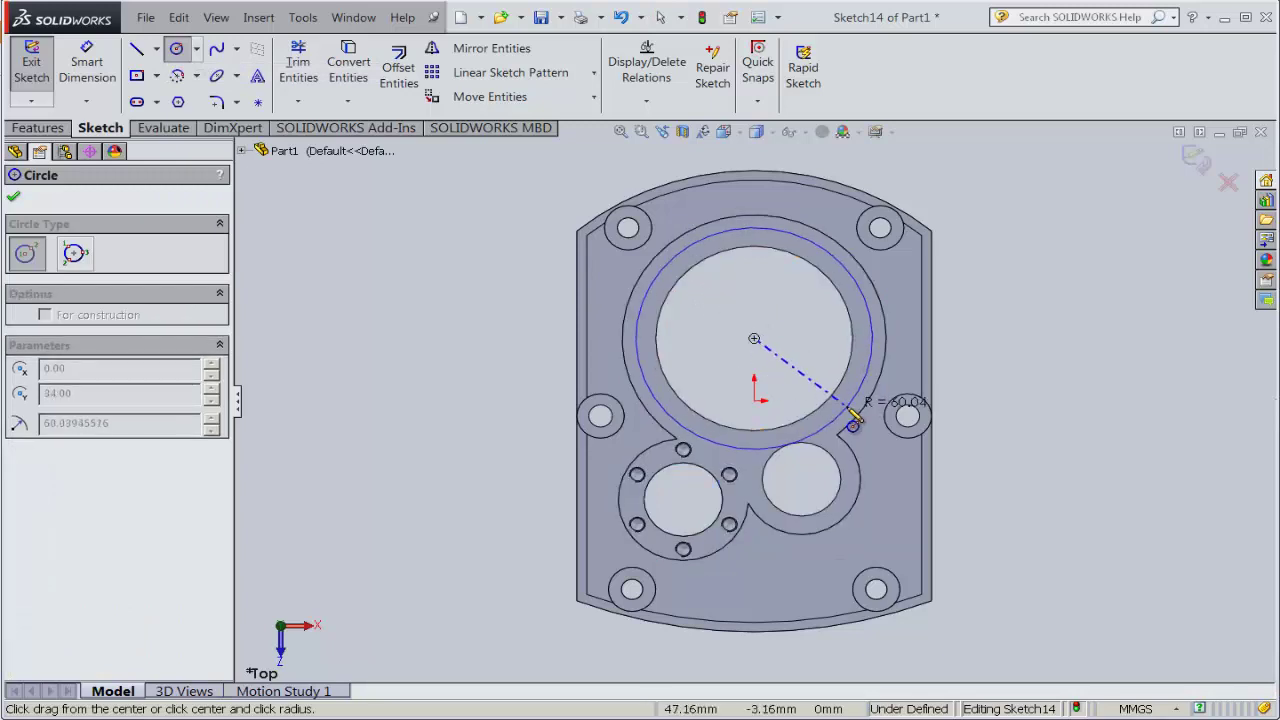
pyautogui.click(855, 396)
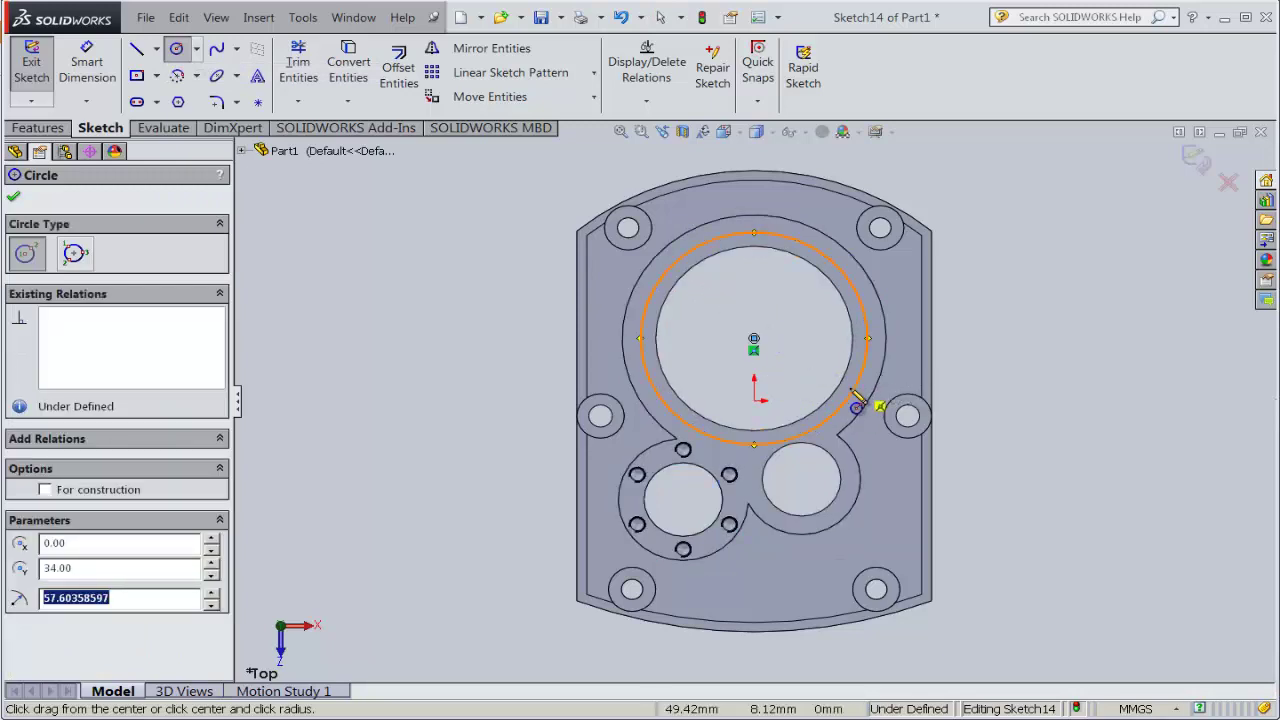
# - Dimension the circle to Ø110
pyautogui.click(87, 62)
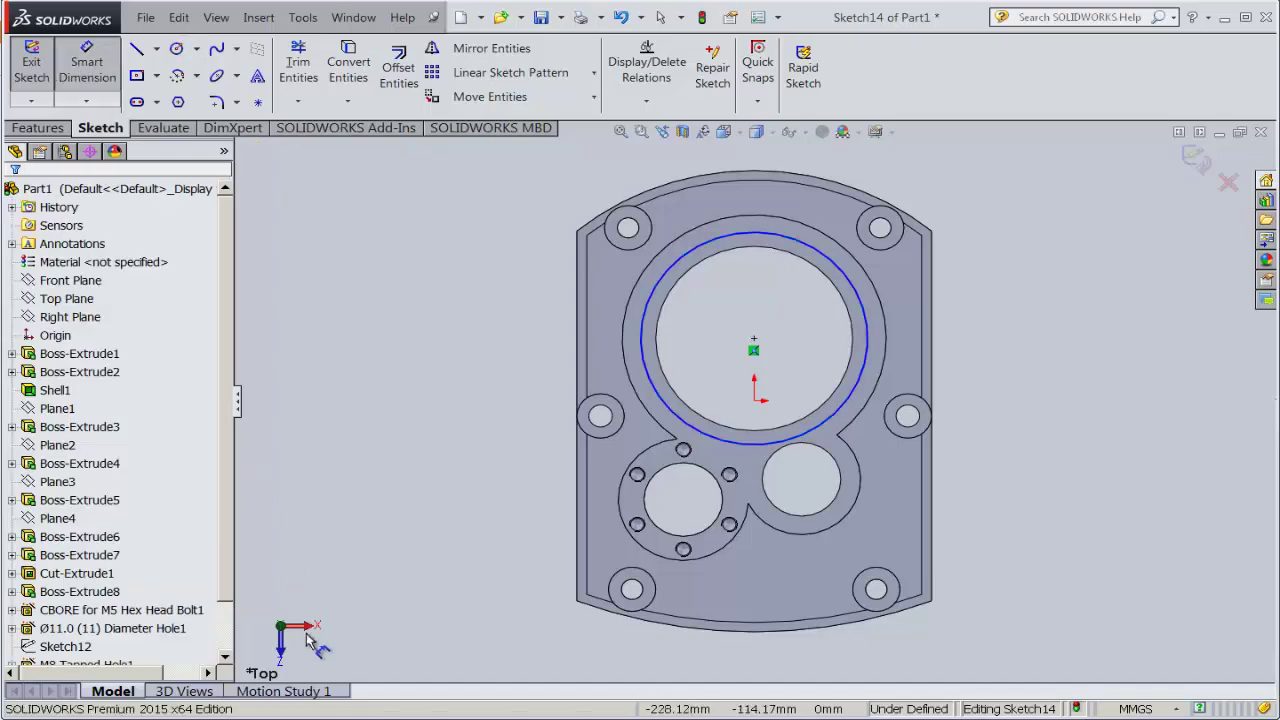
pyautogui.keyDown('ctrl'); pyautogui.scroll(3, 708, 472); pyautogui.keyUp('ctrl')
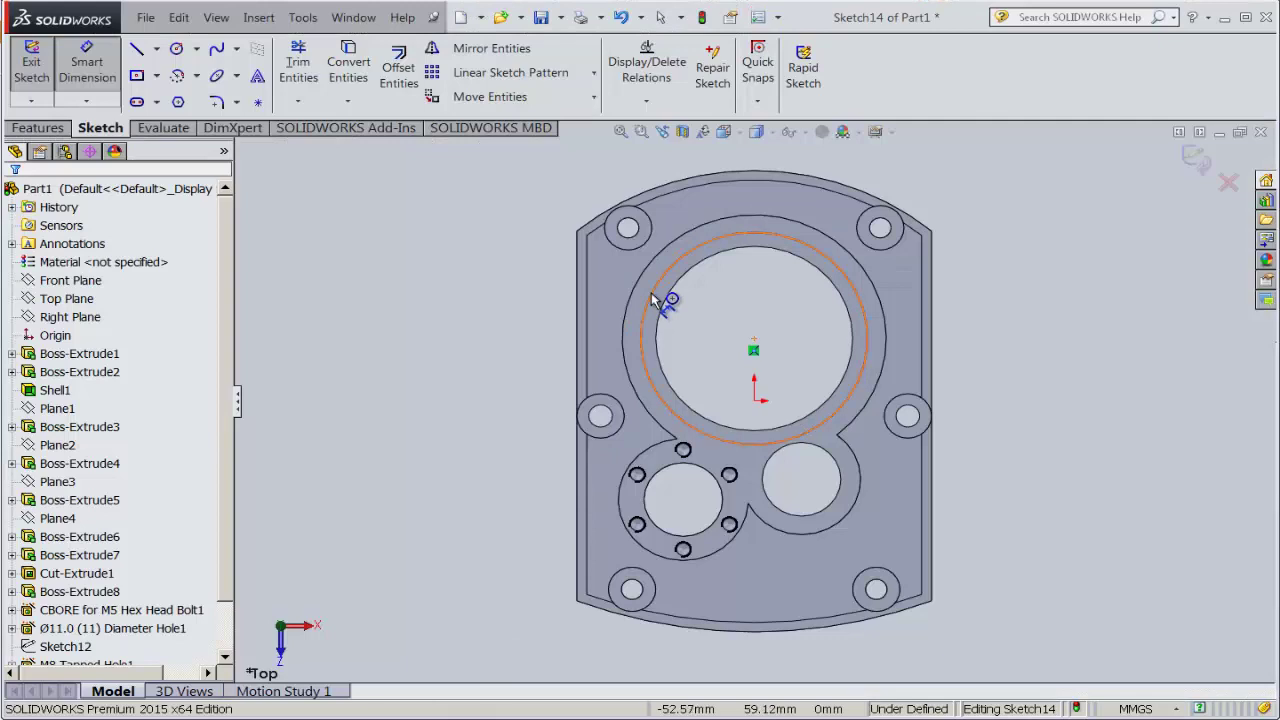
pyautogui.click(660, 290)
pyautogui.click(740, 328)
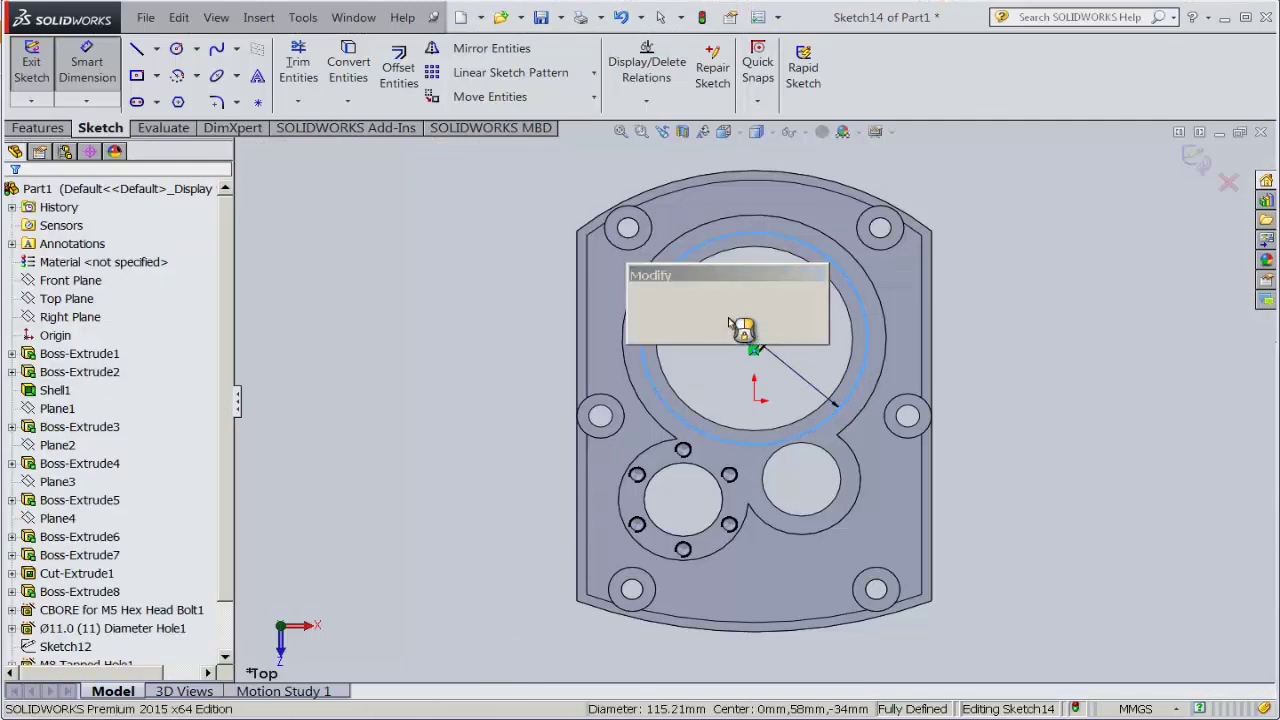
pyautogui.write('110')
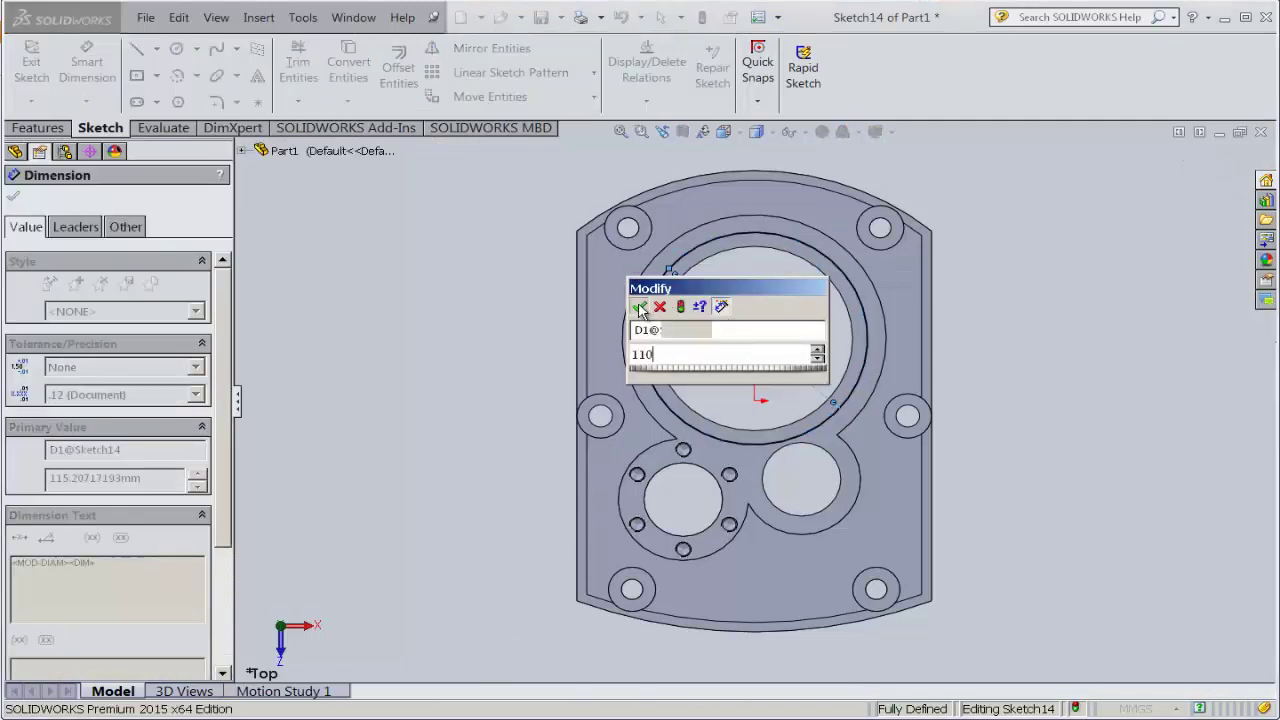
pyautogui.click(639, 307)
pyautogui.click(17, 199)
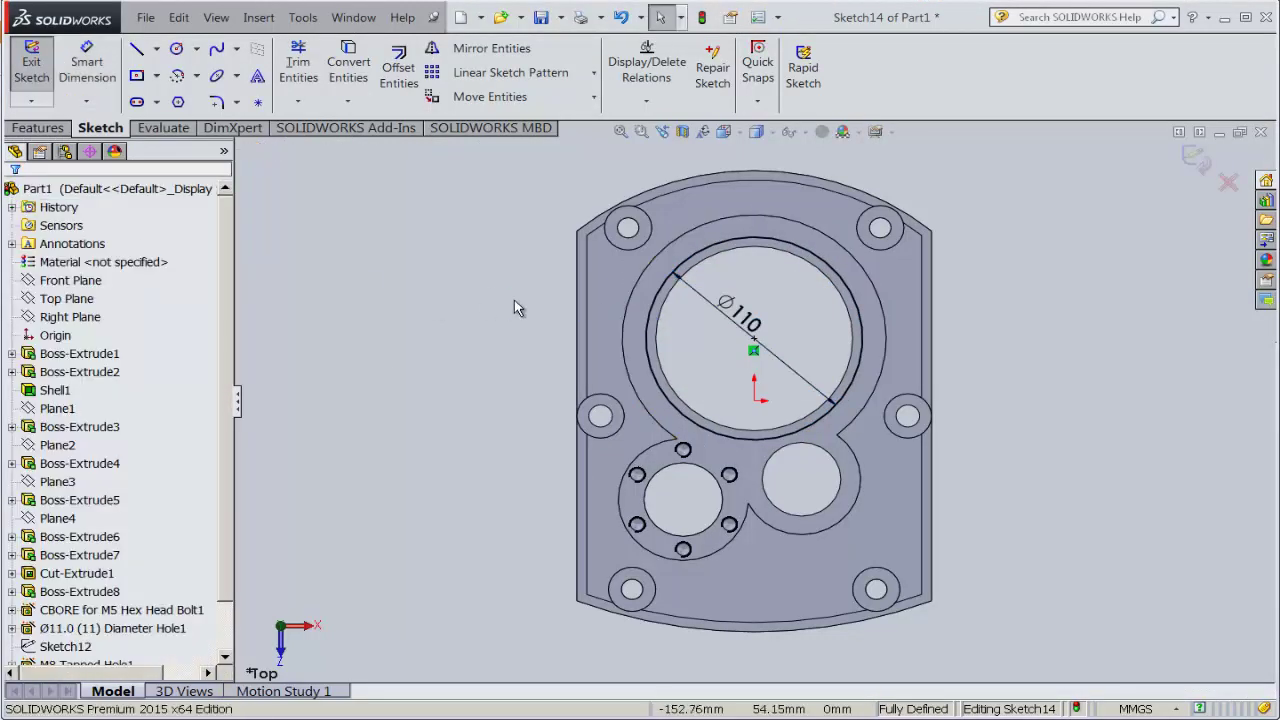
# - Make the Ø110 circle construction geometry and add a vertical centerline across it
pyautogui.click(720, 251)
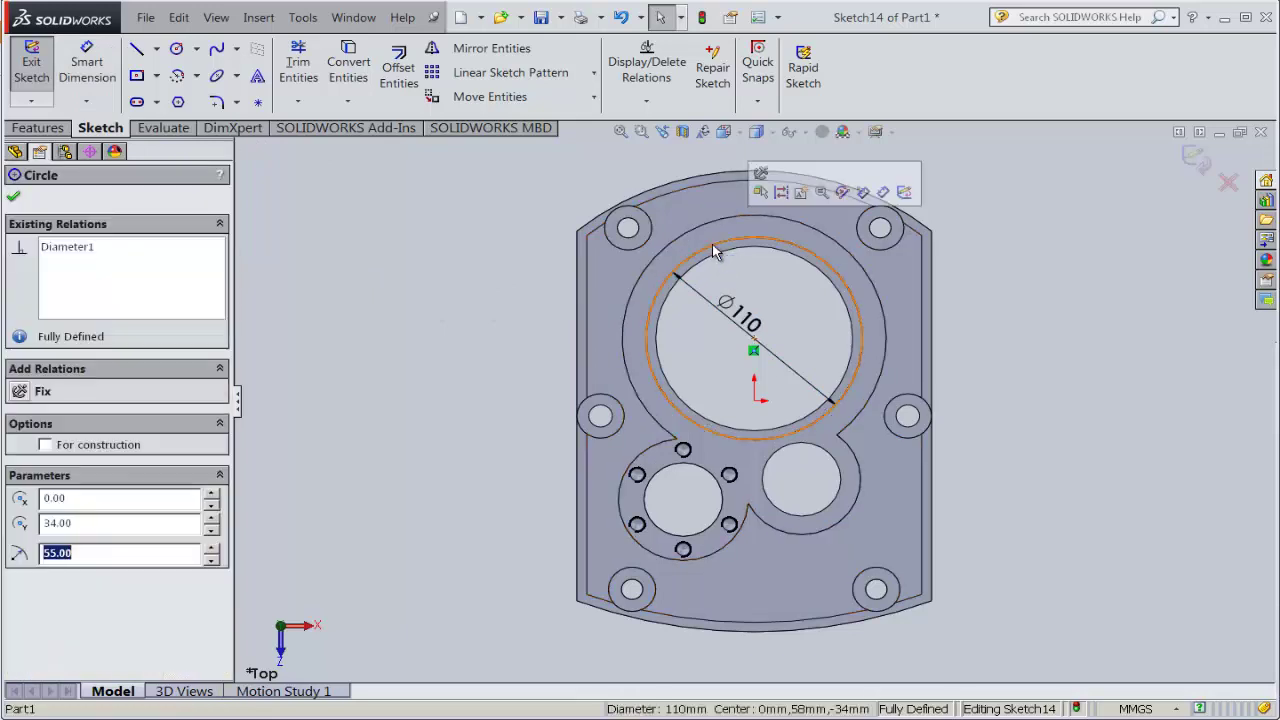
pyautogui.click(800, 193)
pyautogui.click(156, 48)
pyautogui.click(186, 94)
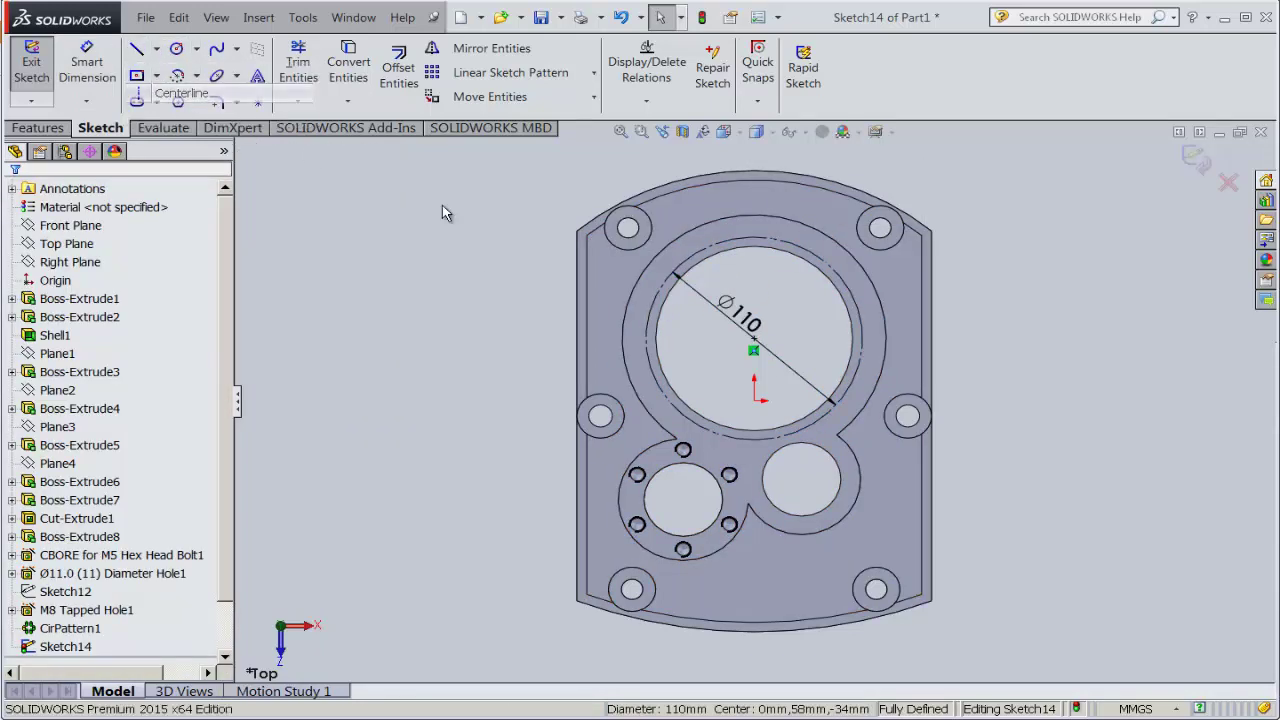
pyautogui.click(755, 241)
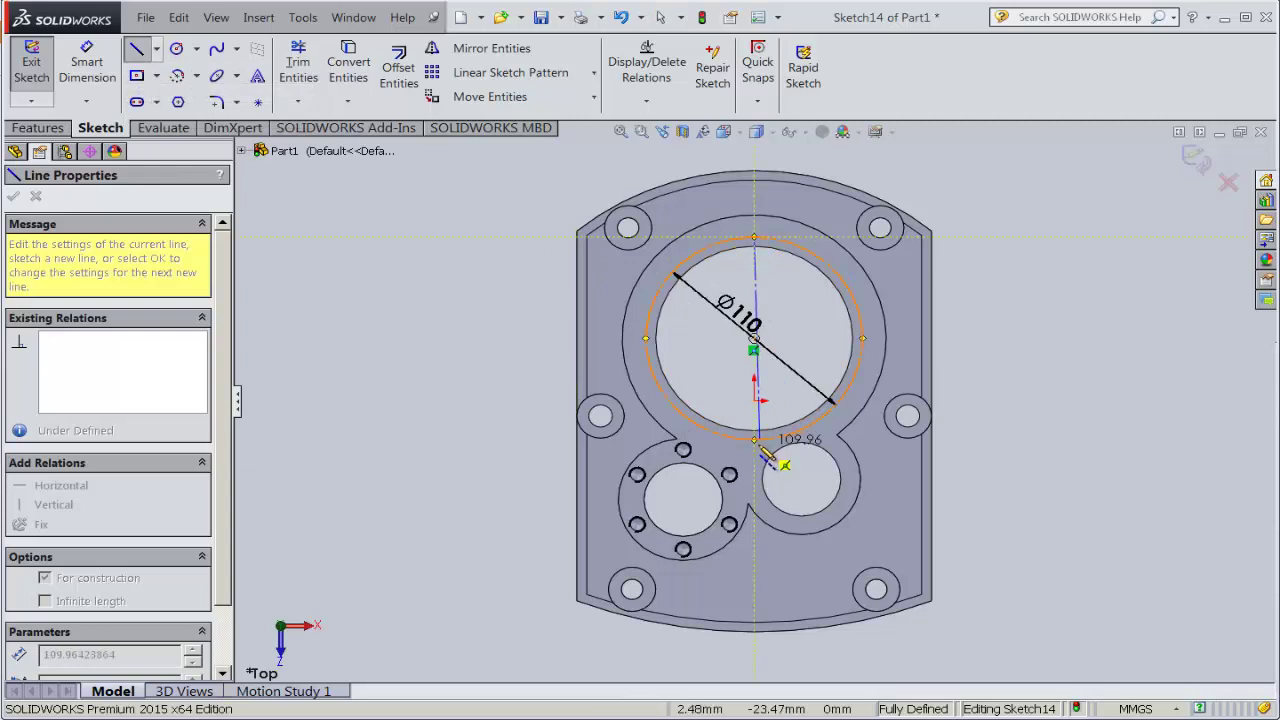
pyautogui.click(754, 440)
pyautogui.rightClick(753, 440)
pyautogui.click(801, 455)
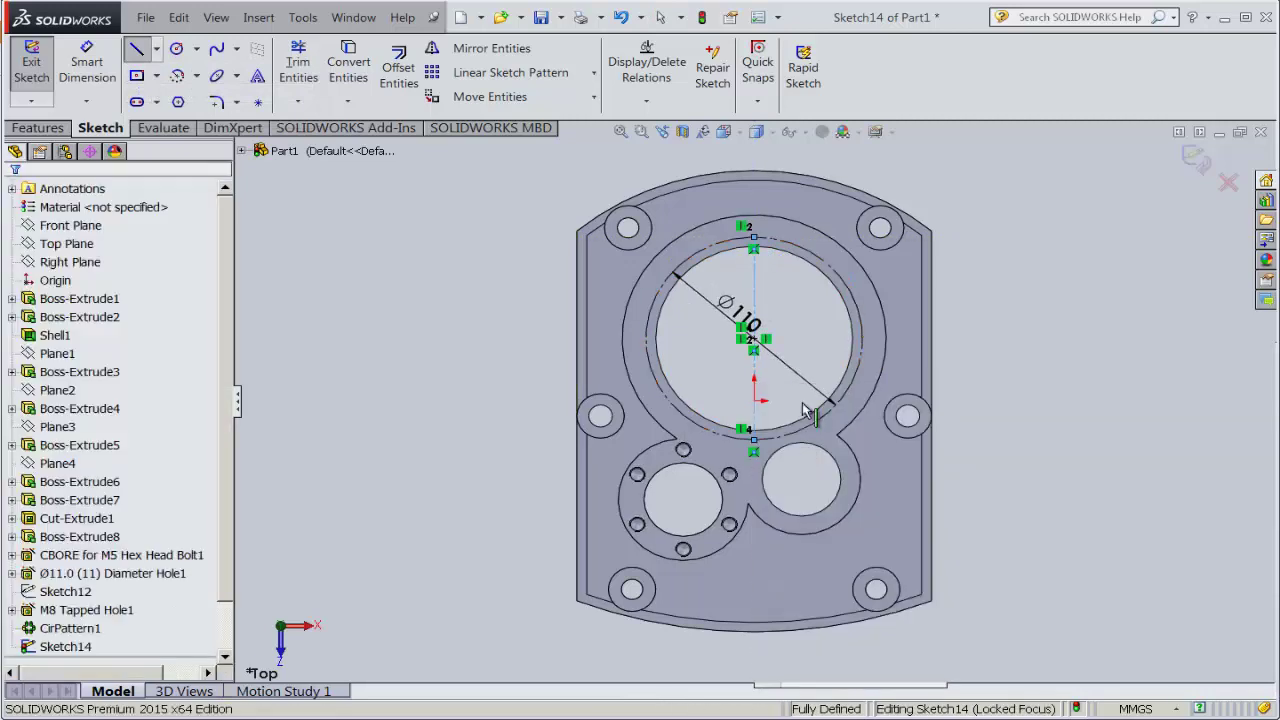
pyautogui.scroll(-3, 801, 330)
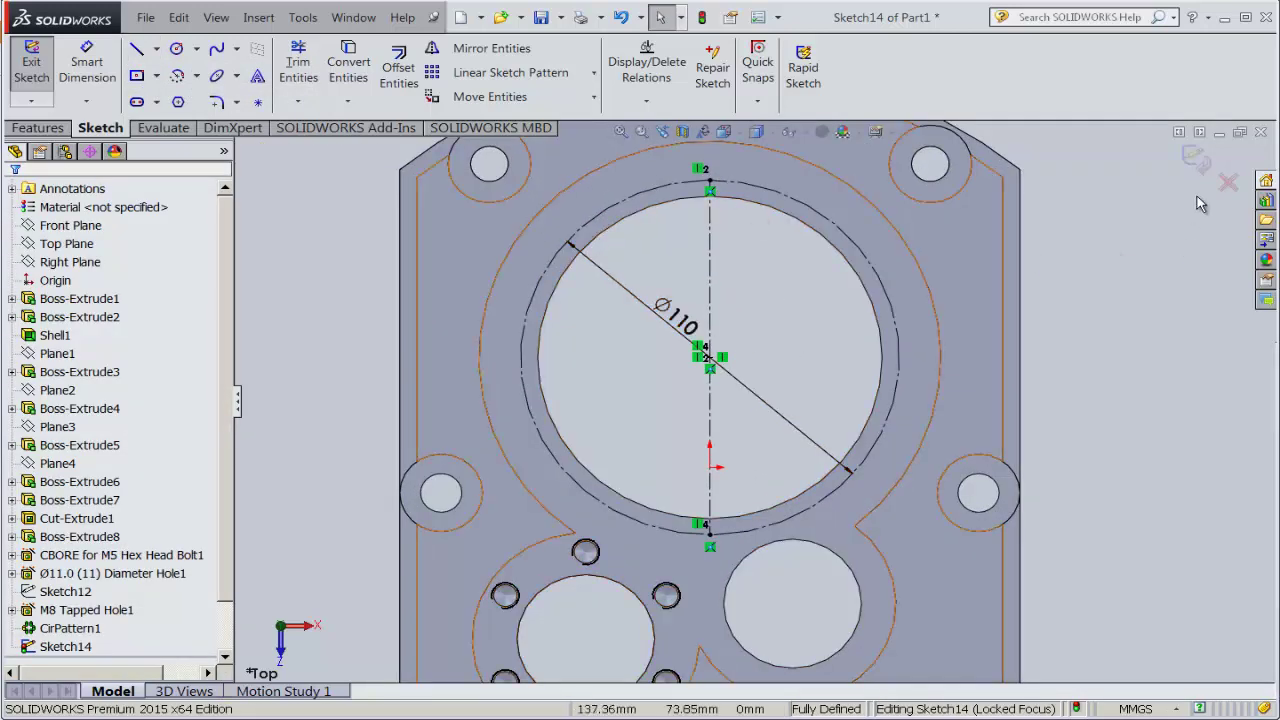
# - Exit the sketch and start an M8 bottoming tapped hole in Hole Wizard
pyautogui.click(1195, 157)
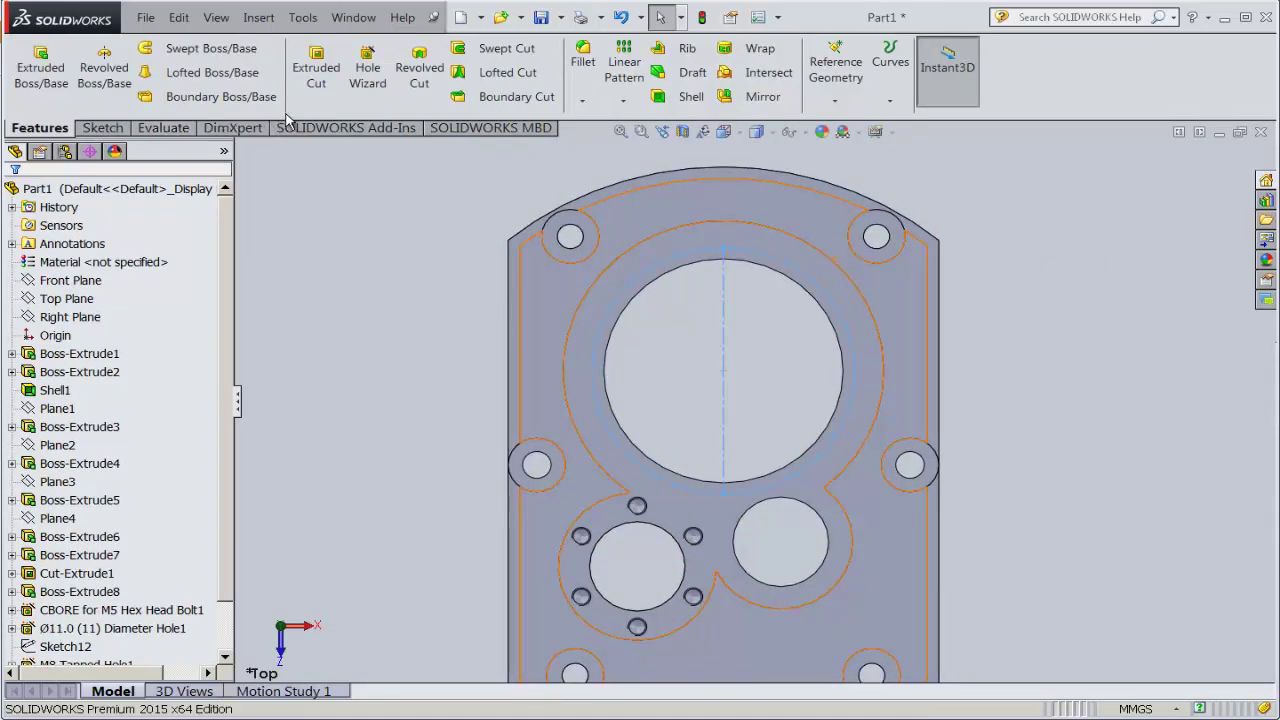
pyautogui.click(379, 75)
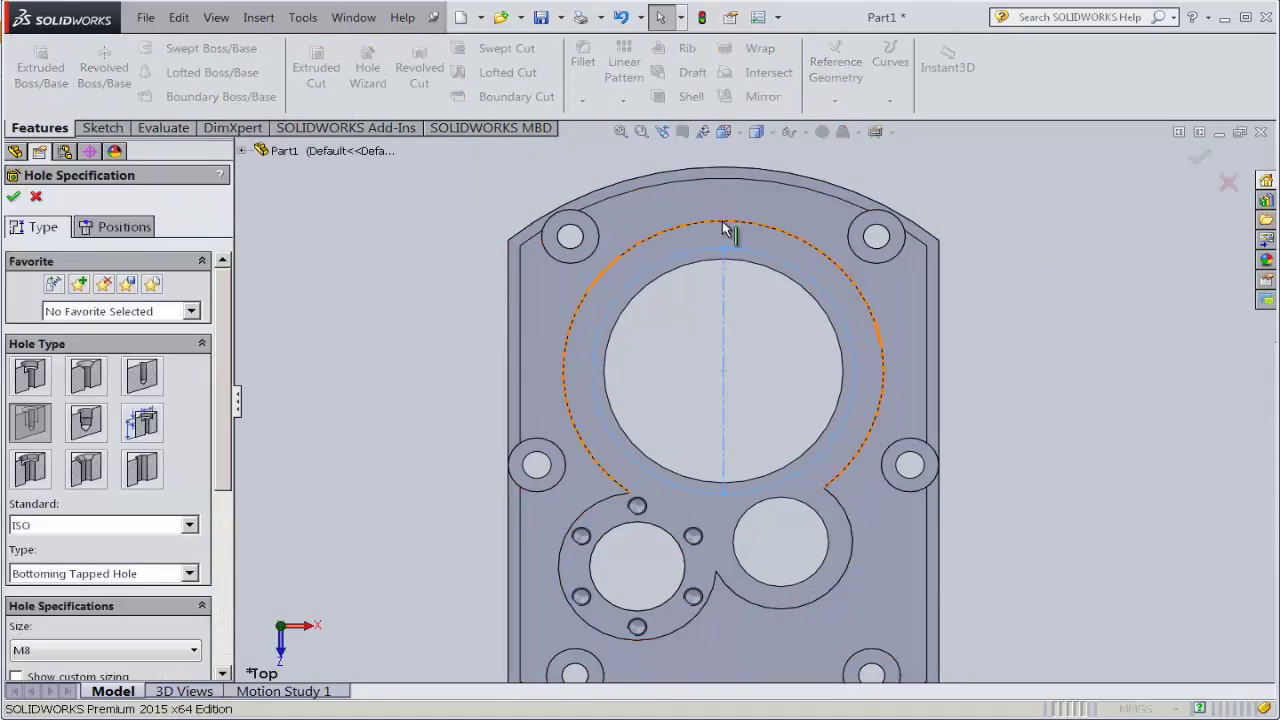
pyautogui.moveTo(222, 310); pyautogui.dragTo(220, 460)
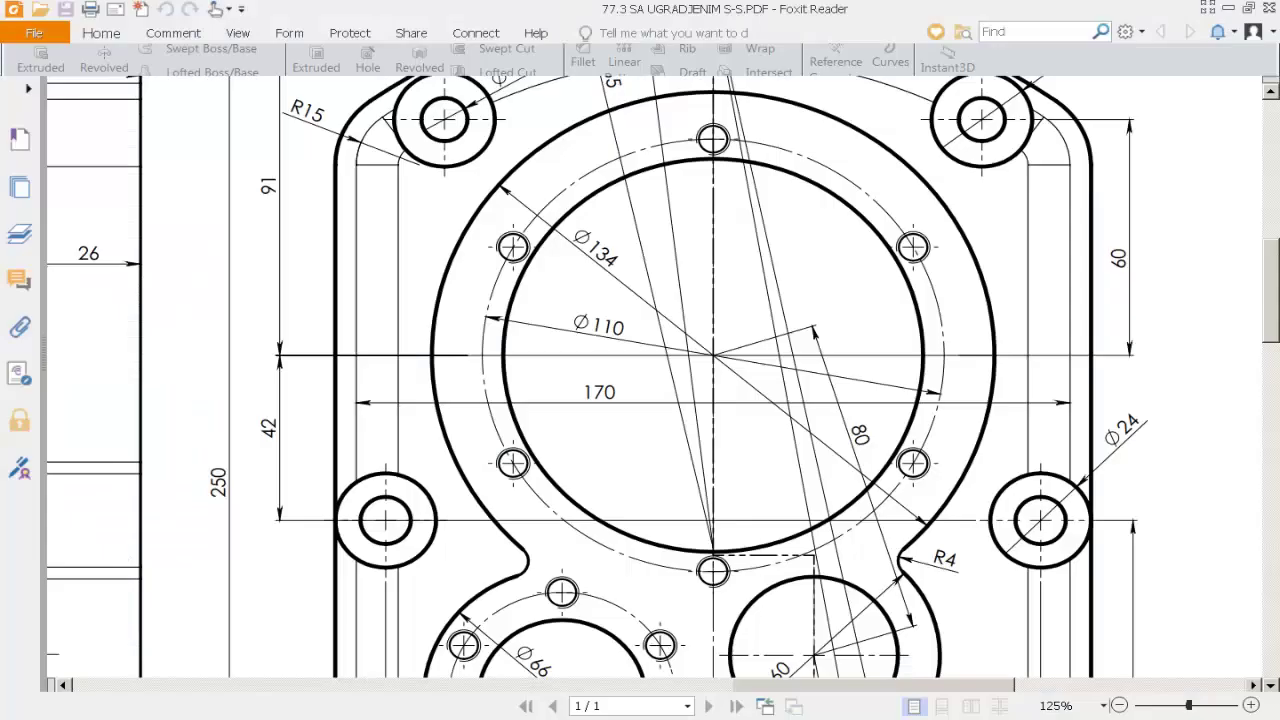
# - Zoom the PDF to 75% then 125%, panning to section D-D's 14 and 18 hole depths
pyautogui.moveTo(712, 228); pyautogui.dragTo(855, 302)
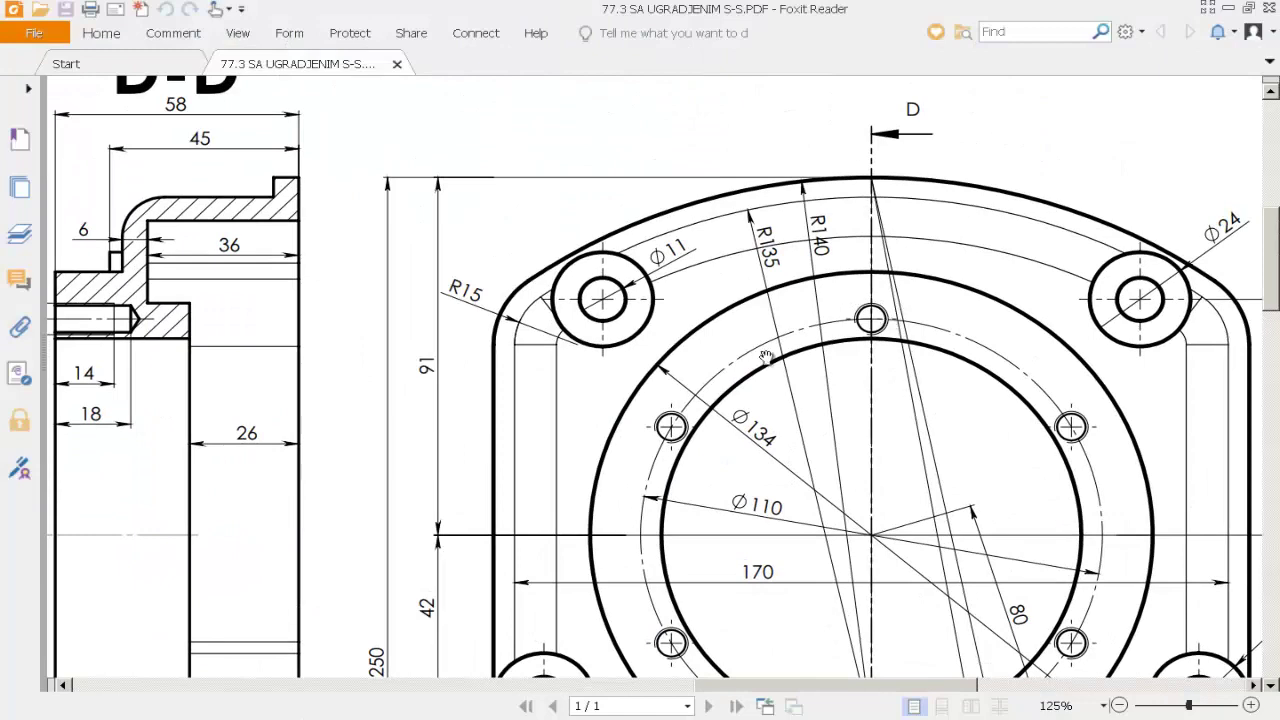
pyautogui.hscroll(-5, 542, 444)
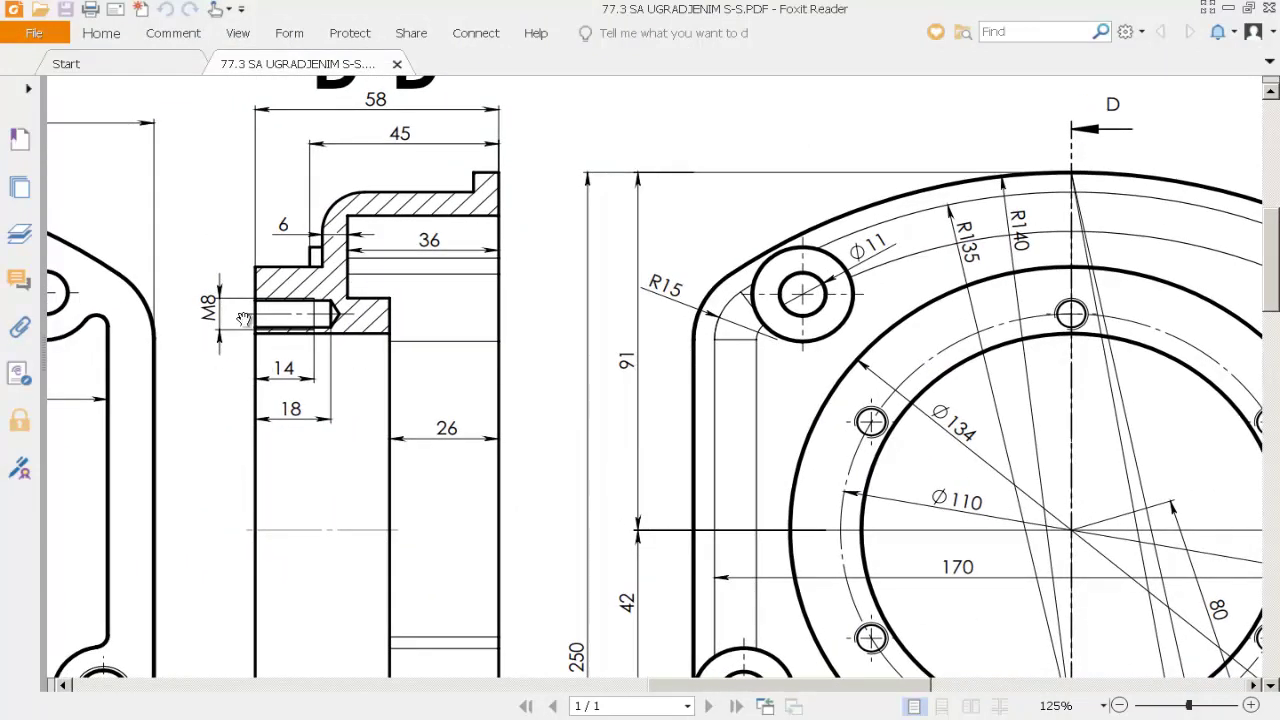
pyautogui.click(1105, 706)
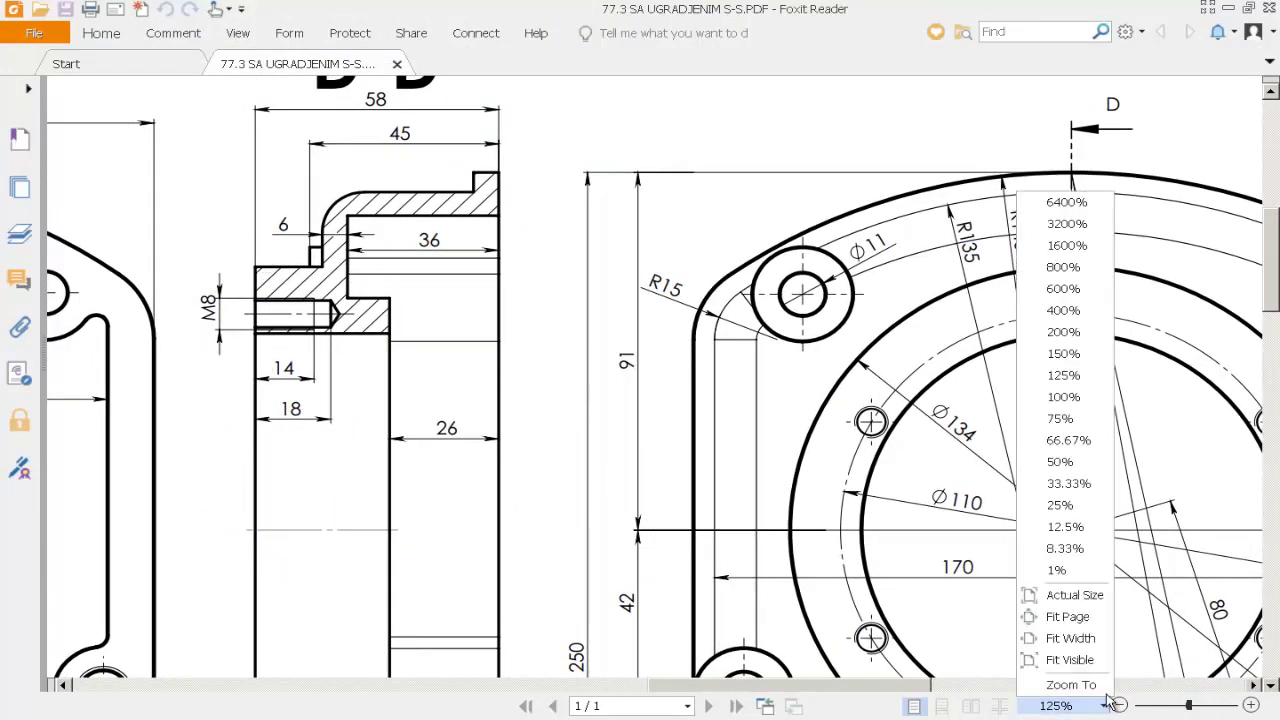
pyautogui.click(1076, 427)
pyautogui.moveTo(681, 340); pyautogui.dragTo(791, 470)
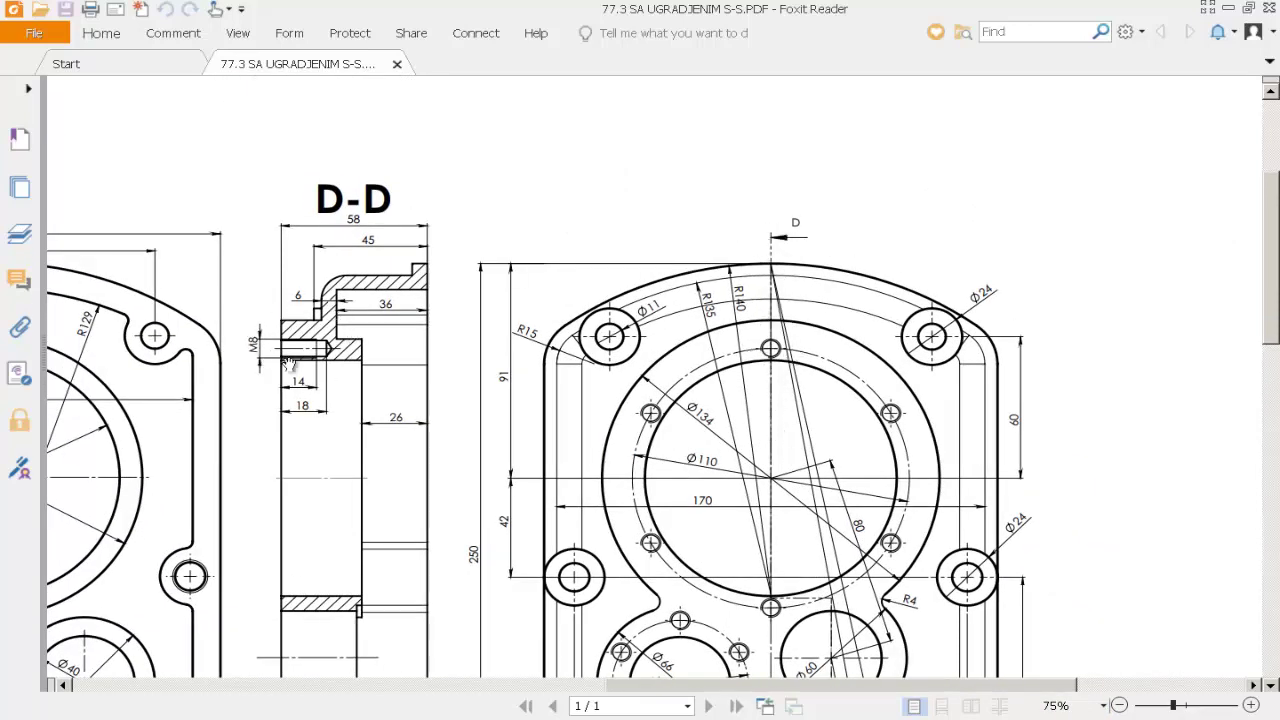
pyautogui.click(1104, 706)
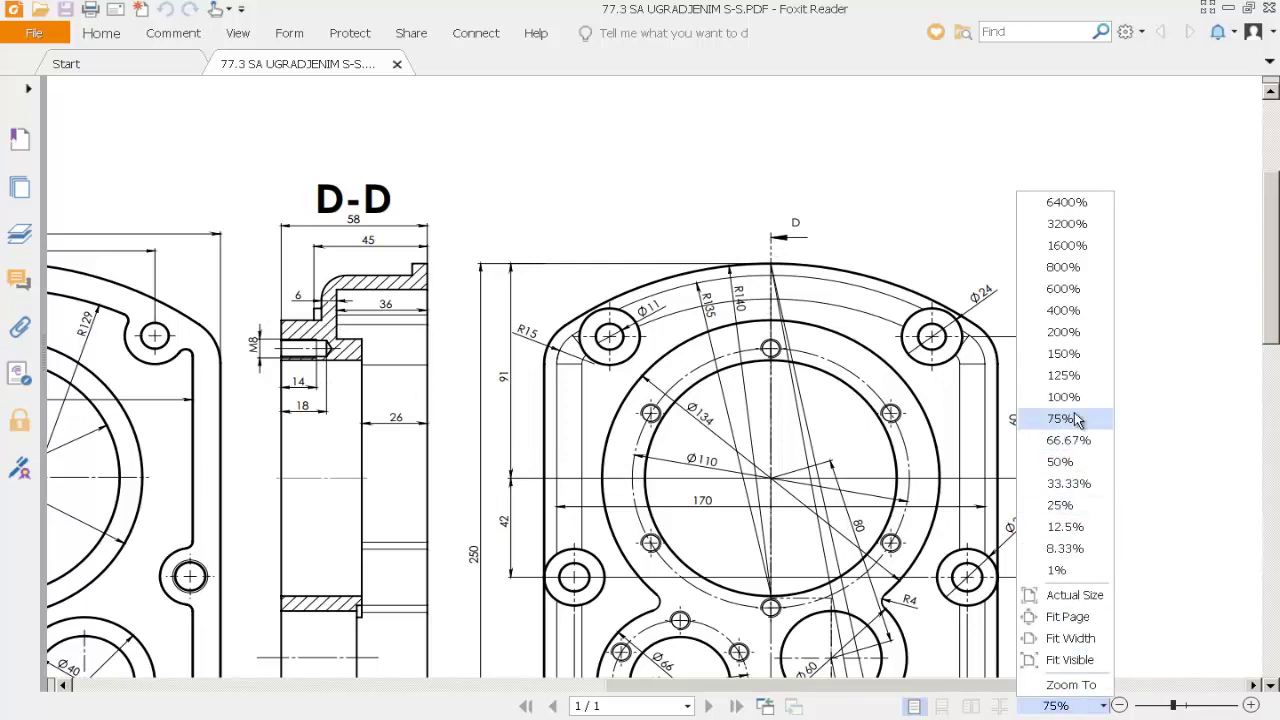
pyautogui.click(1066, 375)
pyautogui.moveTo(659, 478); pyautogui.dragTo(544, 346)
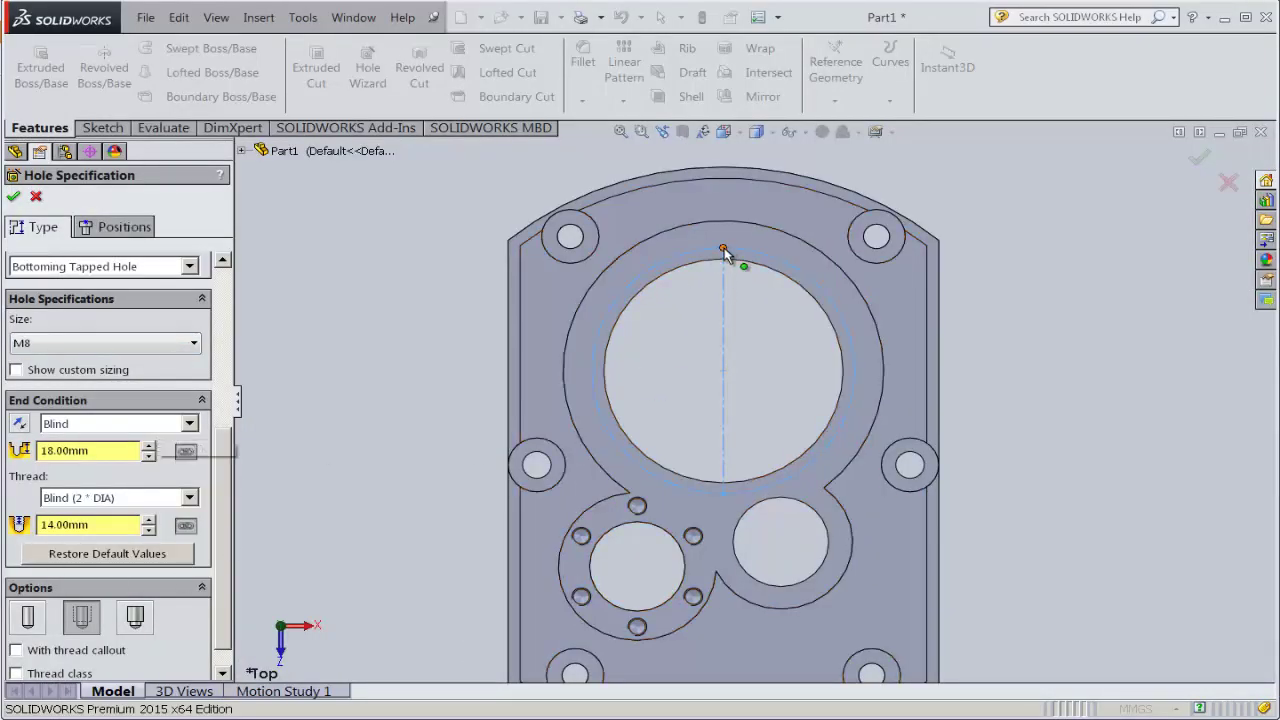
# - Place the M8 tapped hole on the top centreline point of the Ø110 circle using a 3D sketch
pyautogui.click(145, 228)
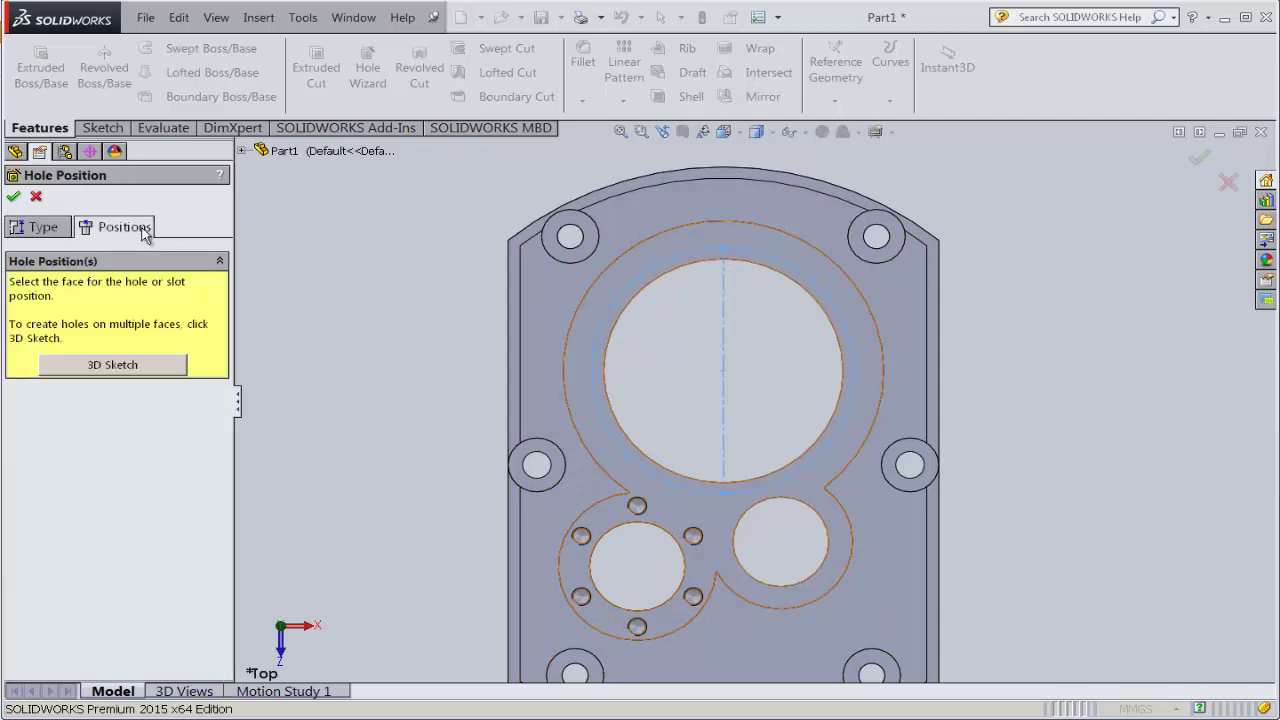
pyautogui.click(143, 372)
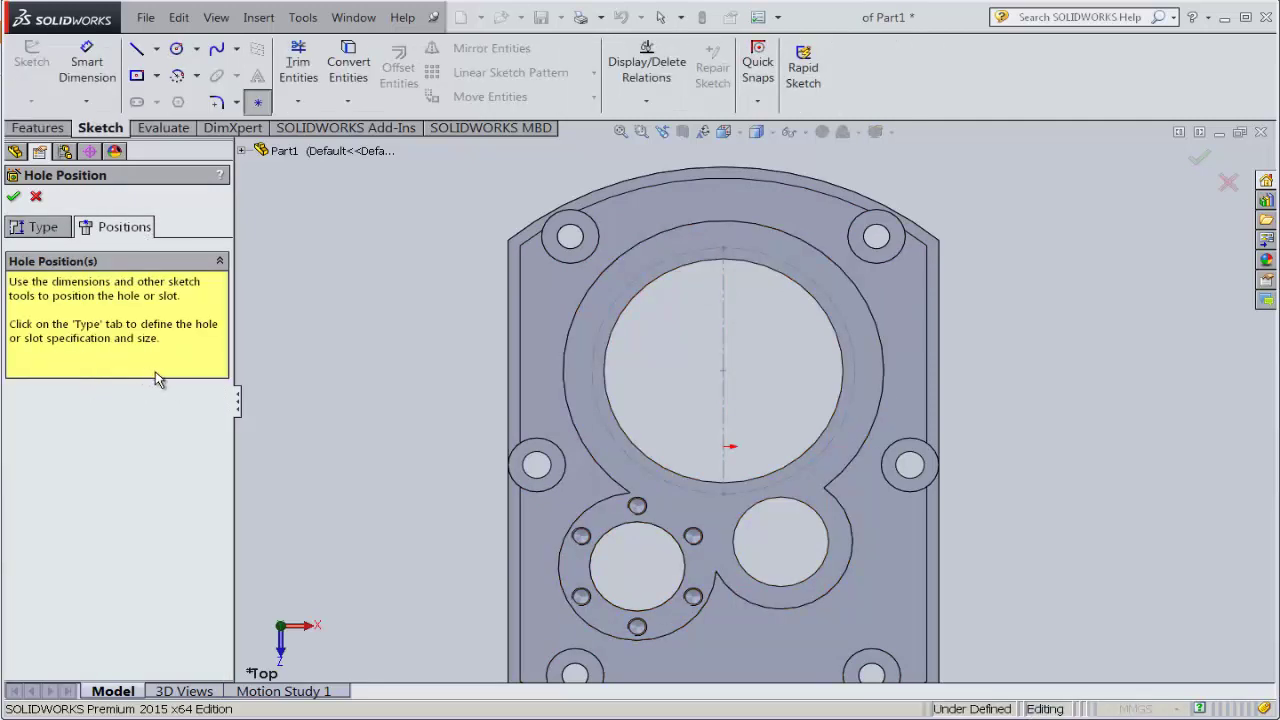
pyautogui.click(723, 248)
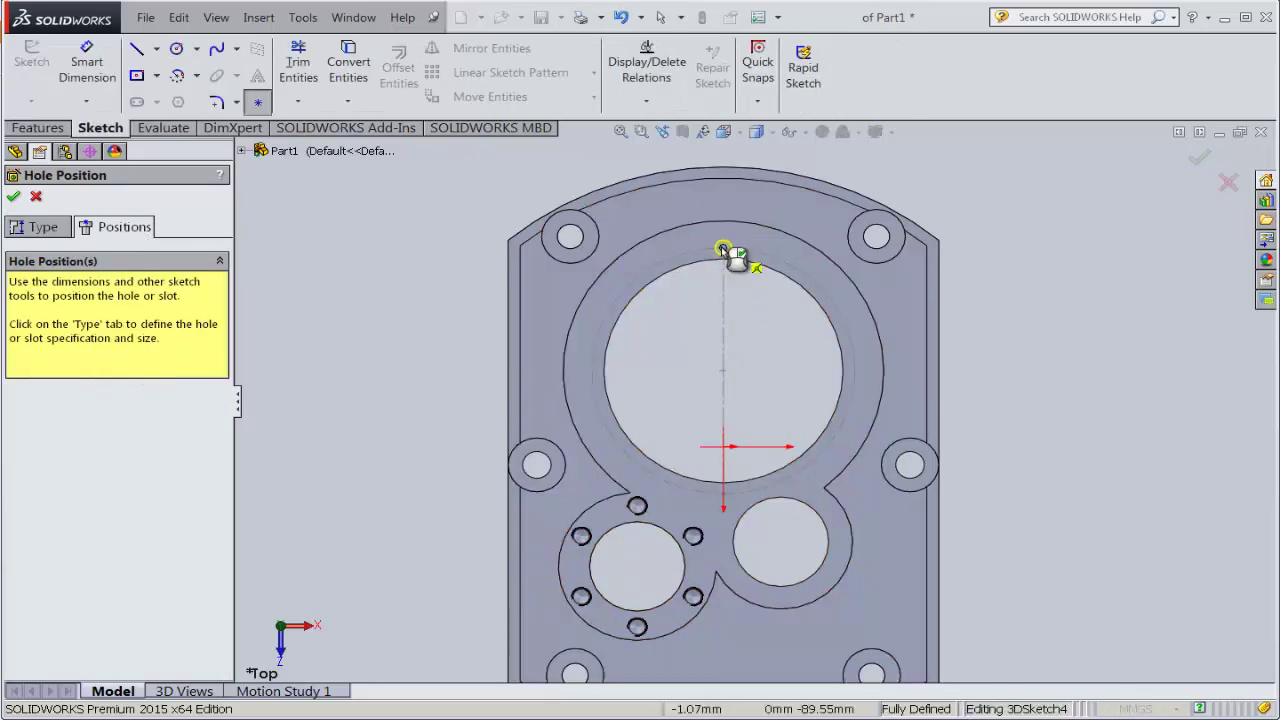
pyautogui.click(14, 198)
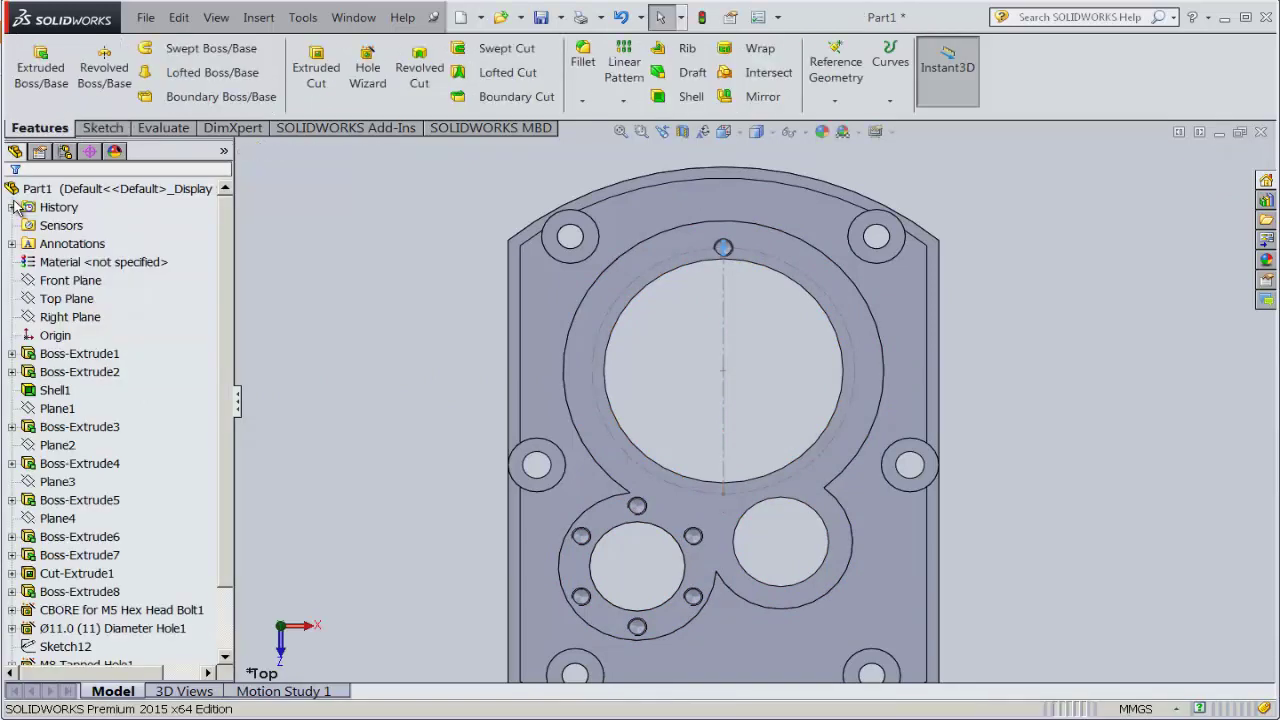
# - Start a circular pattern of the tapped hole using the large bore face as axis
pyautogui.click(623, 100)
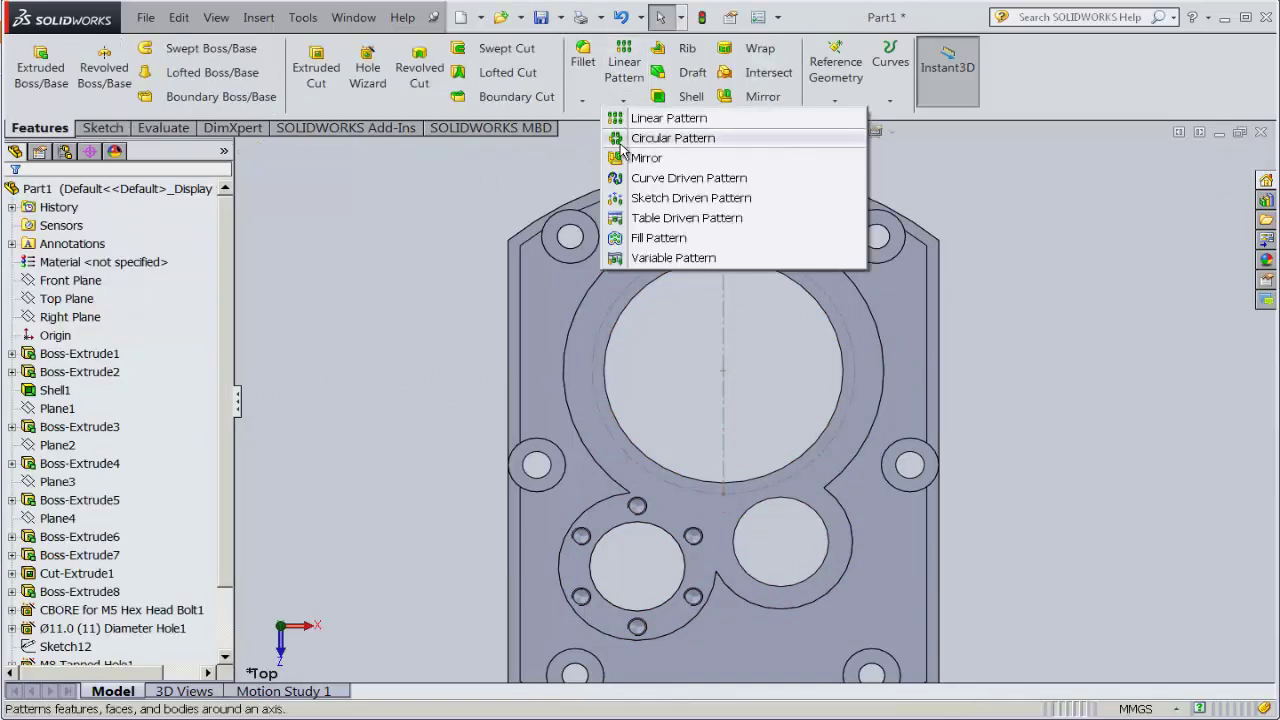
pyautogui.click(673, 139)
pyautogui.moveTo(445, 378)
pyautogui.mouseDown(button='middle')
pyautogui.moveTo(391, 212)
pyautogui.moveTo(471, 242)
pyautogui.mouseUp(button='middle')
pyautogui.scroll(-3, 563, 234)
pyautogui.scroll(-2, 1058, 495)
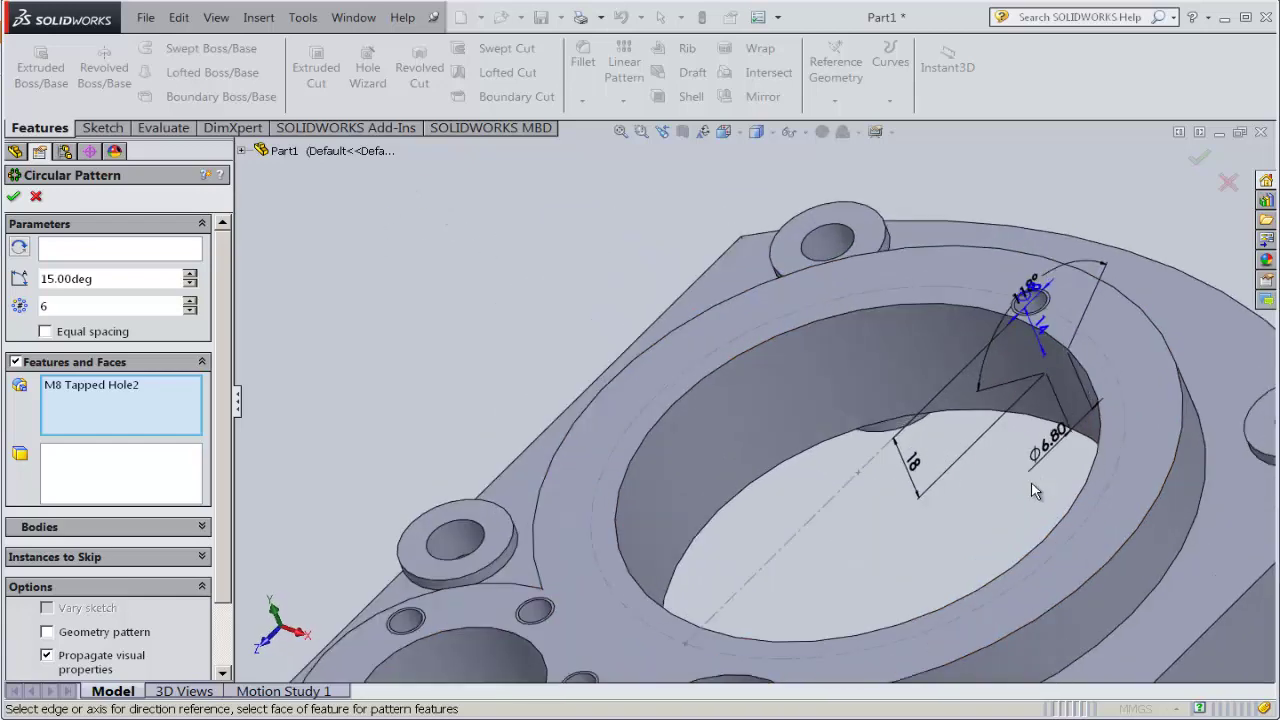
pyautogui.click(148, 254)
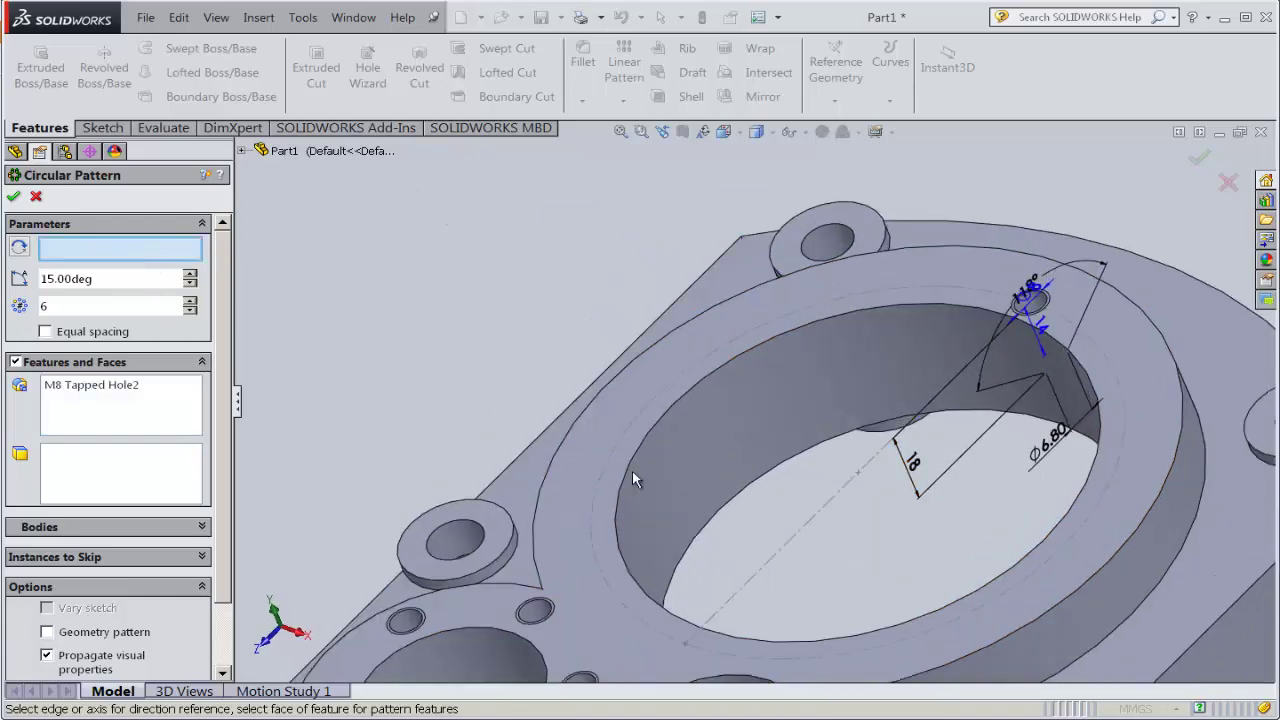
pyautogui.click(790, 400)
# - Set the pattern spacing to 60° for six instances and confirm it
pyautogui.moveTo(531, 266); pyautogui.dragTo(572, 352, button='middle')
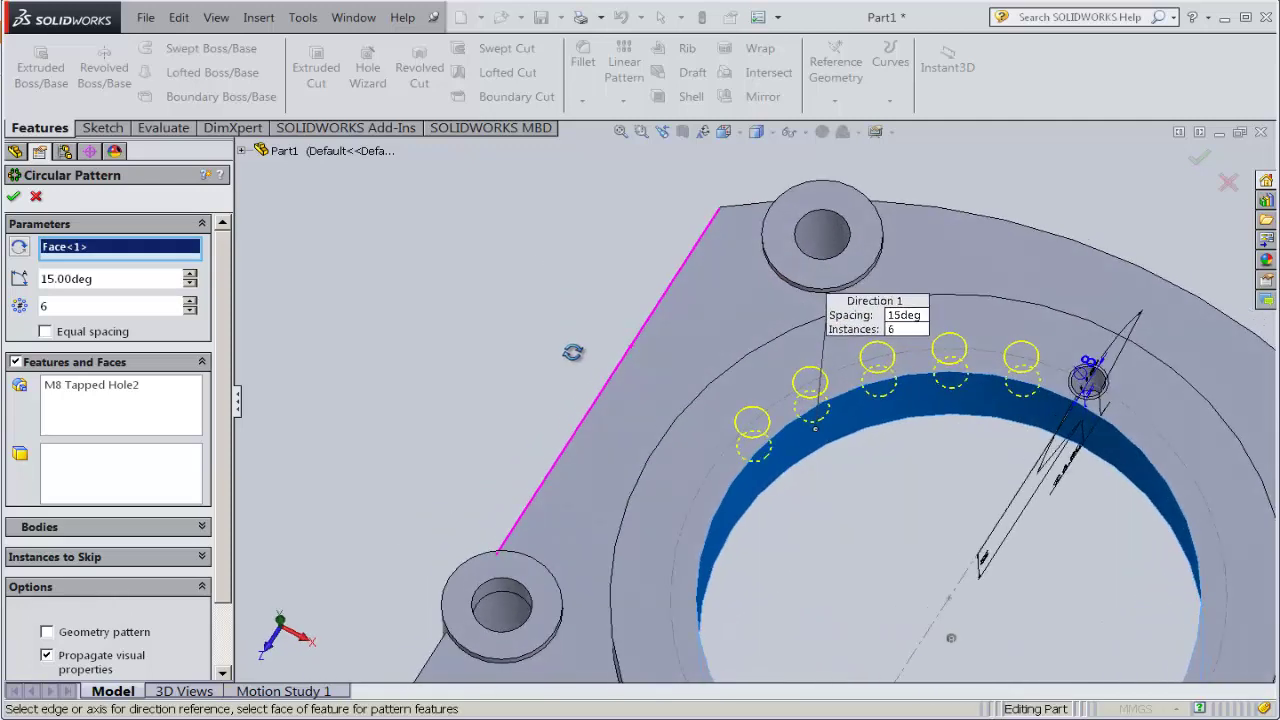
pyautogui.scroll(2, 569, 350)
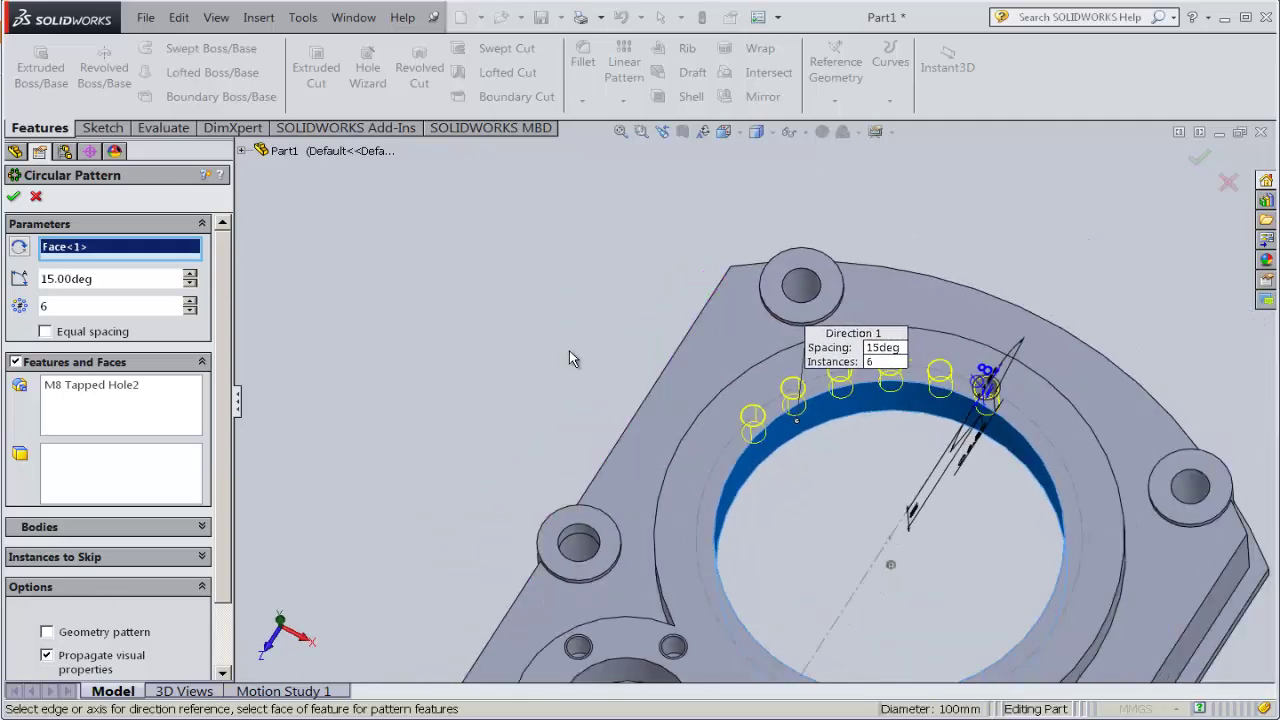
pyautogui.doubleClick(160, 279)
pyautogui.write('60')
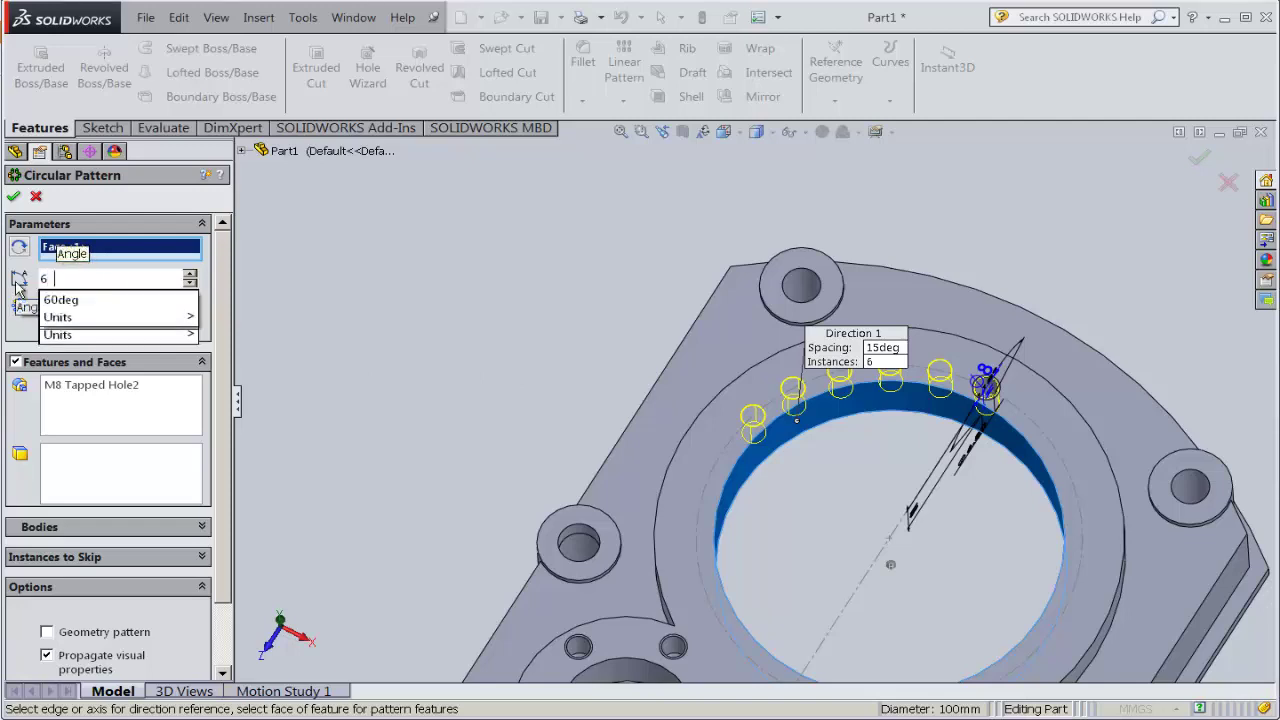
pyautogui.press('Return')
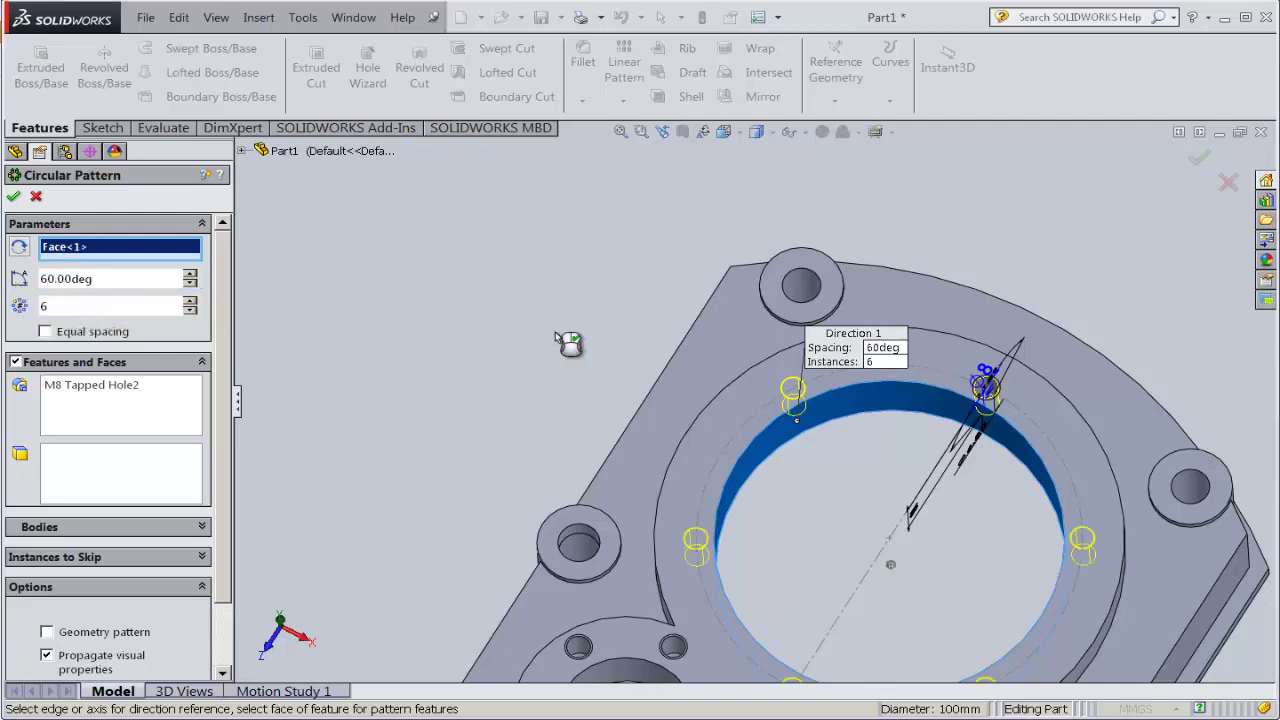
pyautogui.scroll(2, 555, 331)
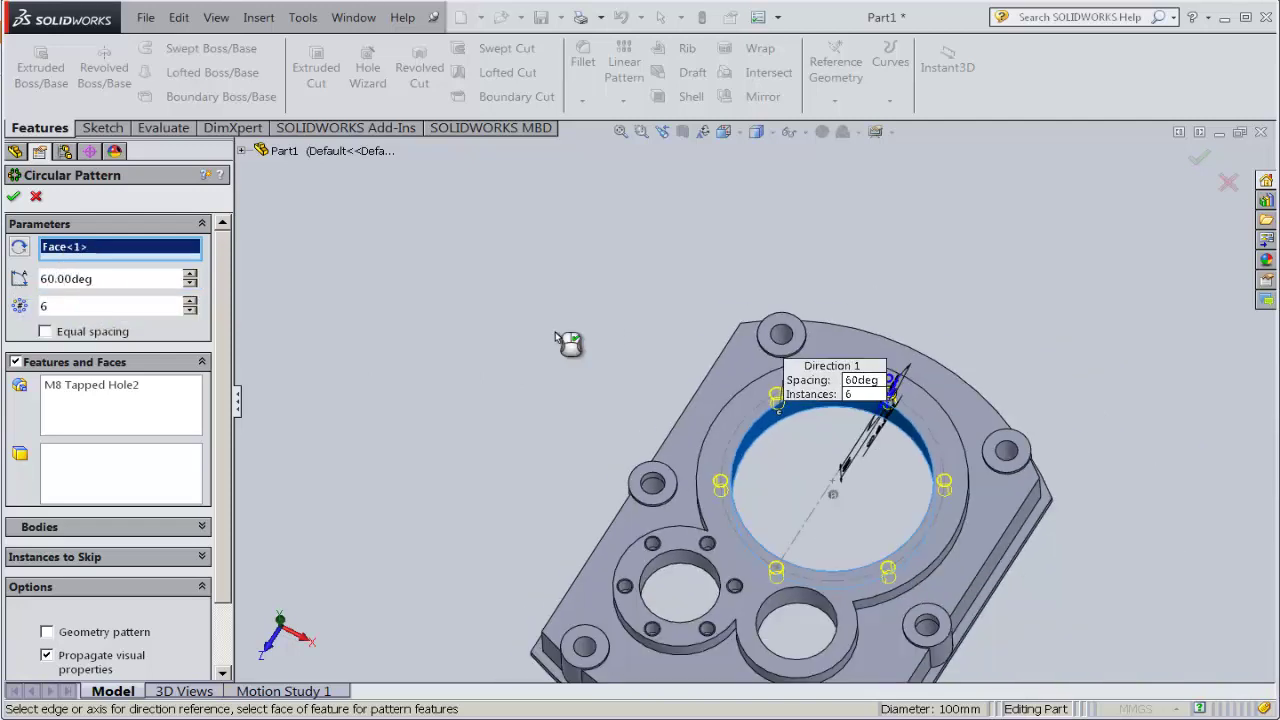
pyautogui.click(14, 198)
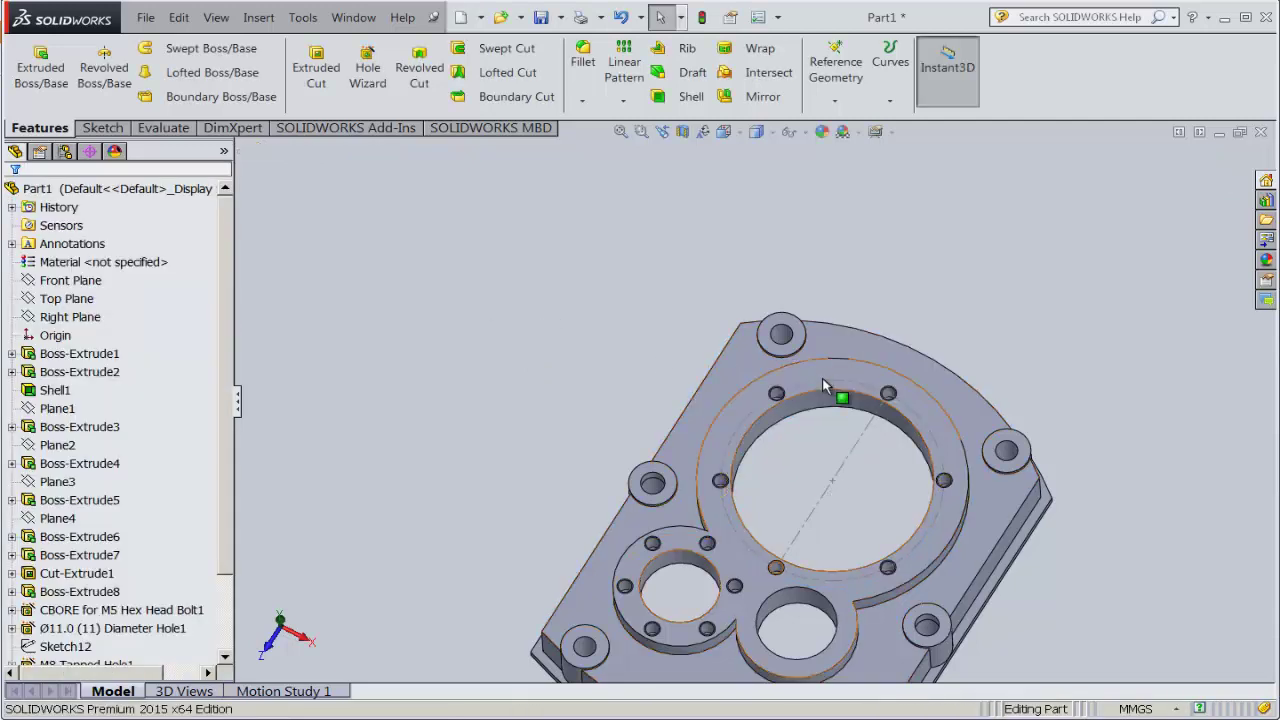
# - Hide Sketch14 and fit the part to inspect the new tapped holes
pyautogui.click(826, 388)
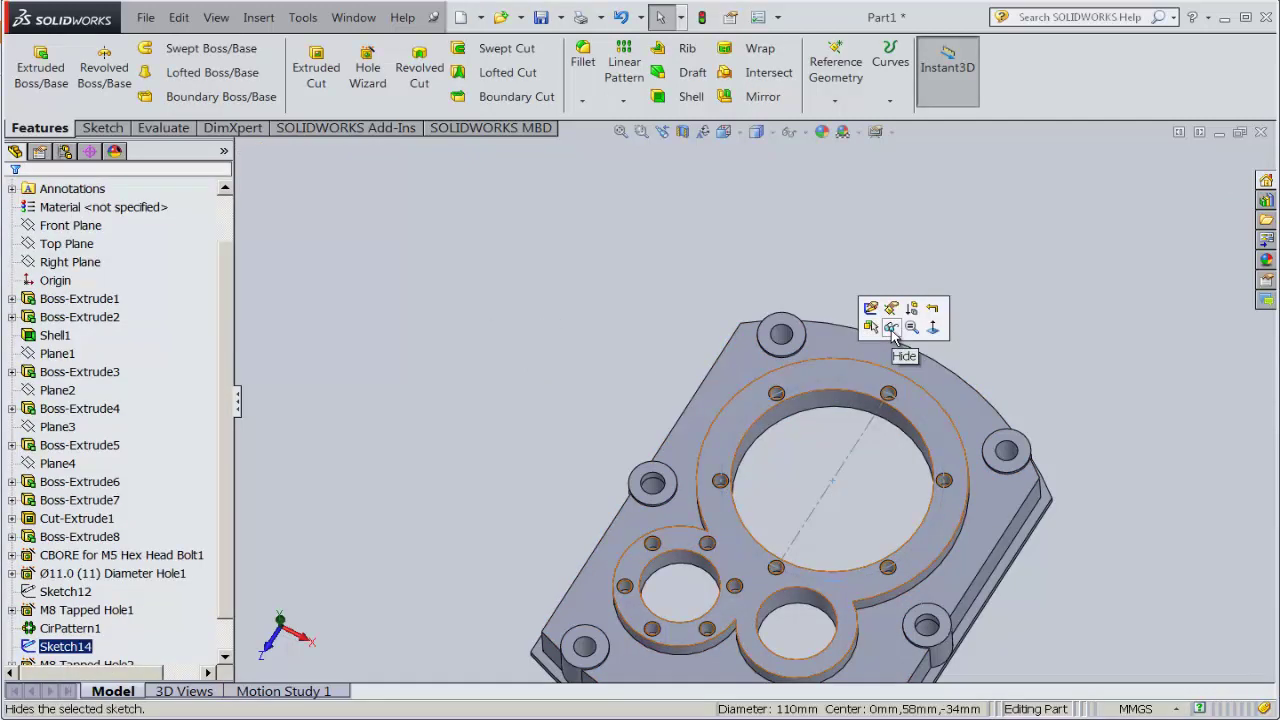
pyautogui.click(891, 330)
pyautogui.scroll(3, 663, 350)
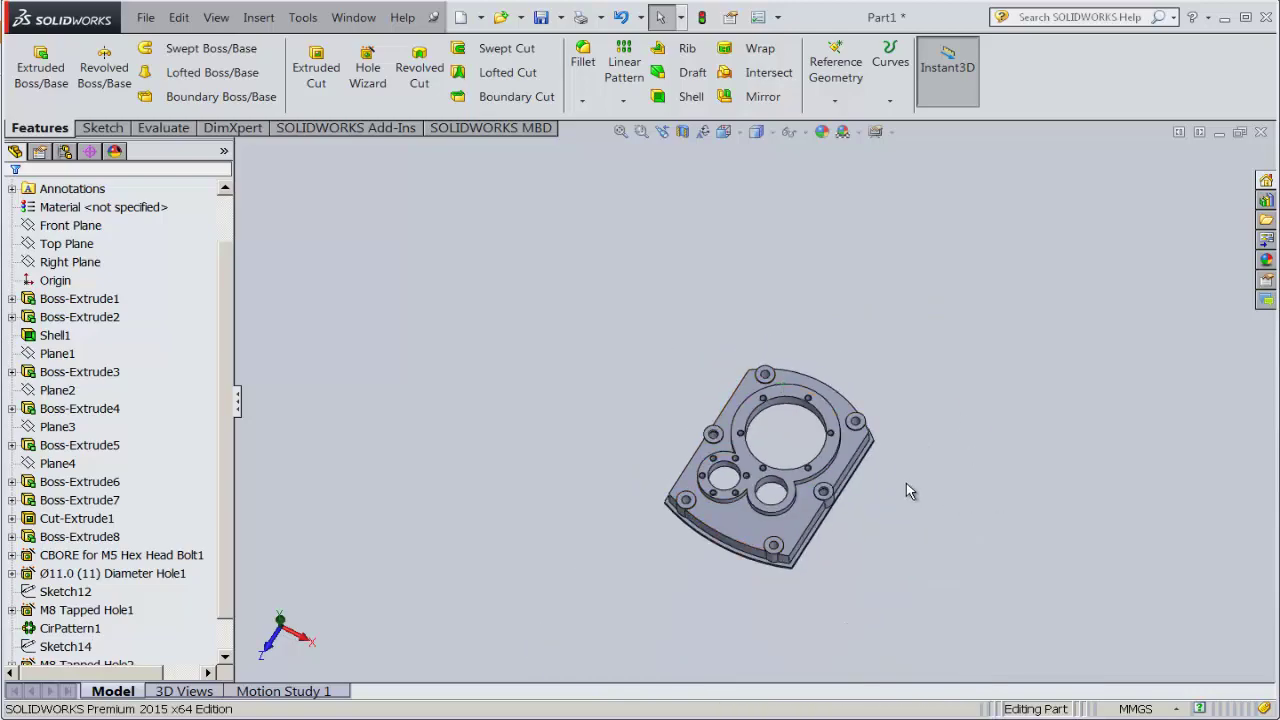
pyautogui.press('f')
pyautogui.moveTo(585, 280)
pyautogui.mouseDown(button='middle')
pyautogui.moveTo(545, 412)
pyautogui.moveTo(577, 260)
pyautogui.mouseUp(button='middle')
pyautogui.scroll(-5, 580, 330)
pyautogui.moveTo(656, 517)
pyautogui.mouseDown(button='middle')
pyautogui.moveTo(634, 517)
pyautogui.moveTo(643, 485)
pyautogui.mouseUp(button='middle')
pyautogui.scroll(5, 640, 465)
pyautogui.scroll(4, 638, 450)
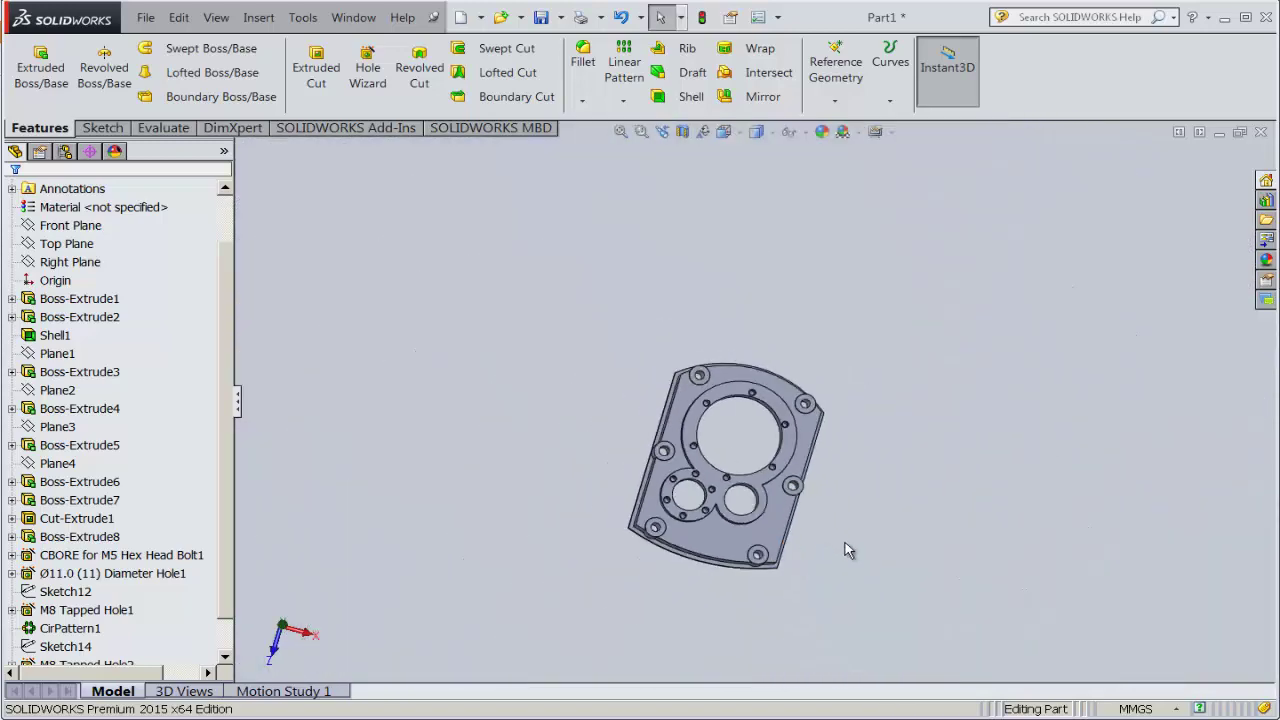
# - Show the part from the Top view and compare it with the PDF drawing
pyautogui.hotkey('ctrl', '7')
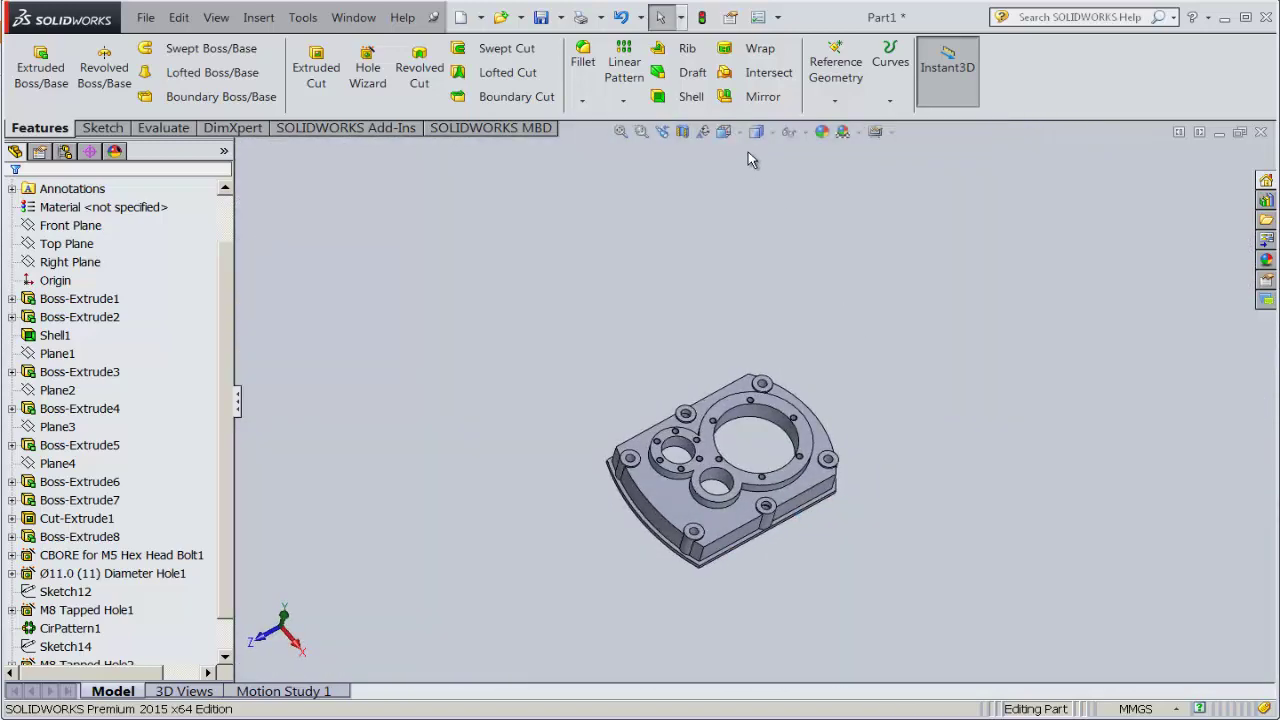
pyautogui.click(723, 132)
pyautogui.click(756, 181)
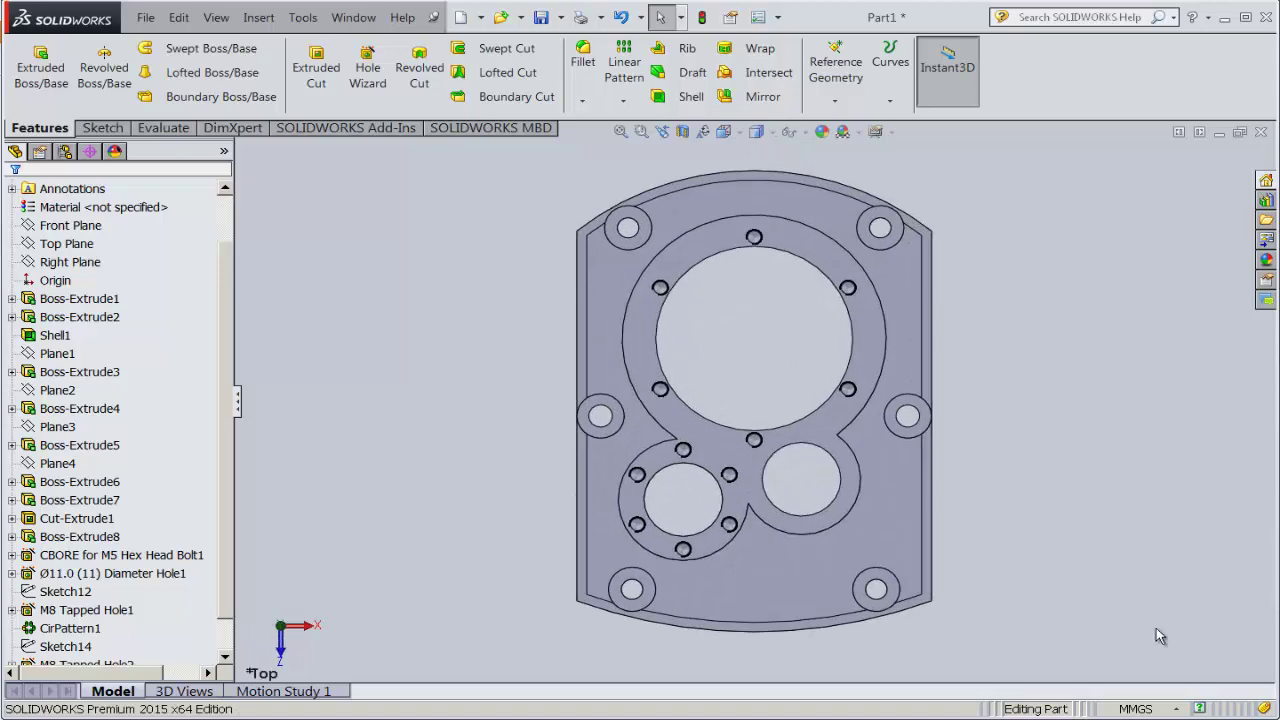
pyautogui.scroll(2, 684, 511)
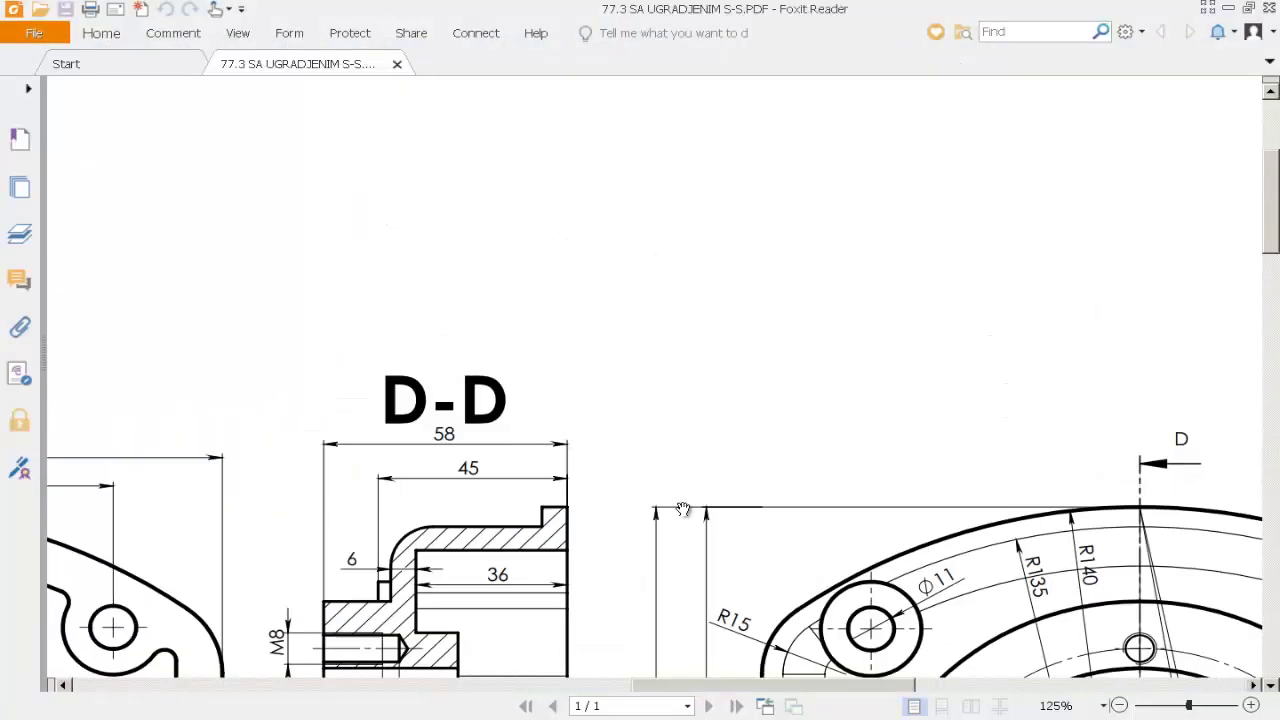
pyautogui.scroll(-3, 704, 494)
pyautogui.scroll(-3, 704, 494)
pyautogui.moveTo(704, 494); pyautogui.dragTo(512, 543)
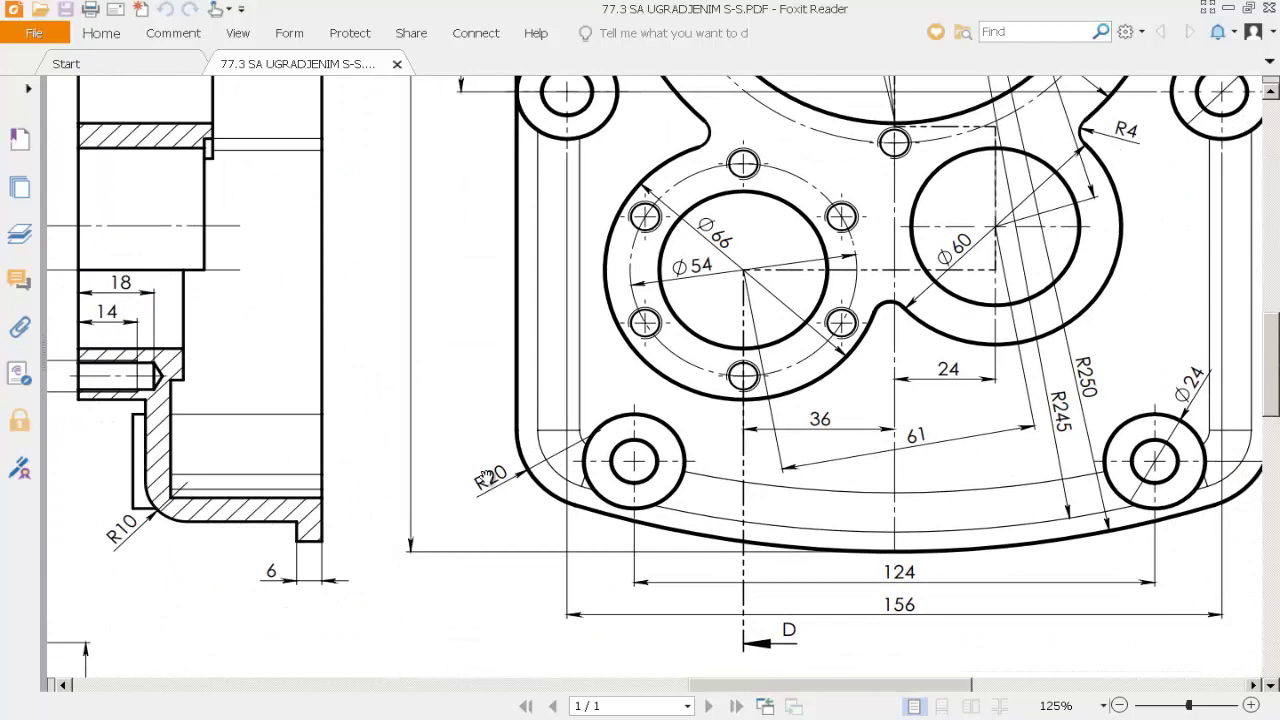
pyautogui.hotkey('alt', 'Tab')
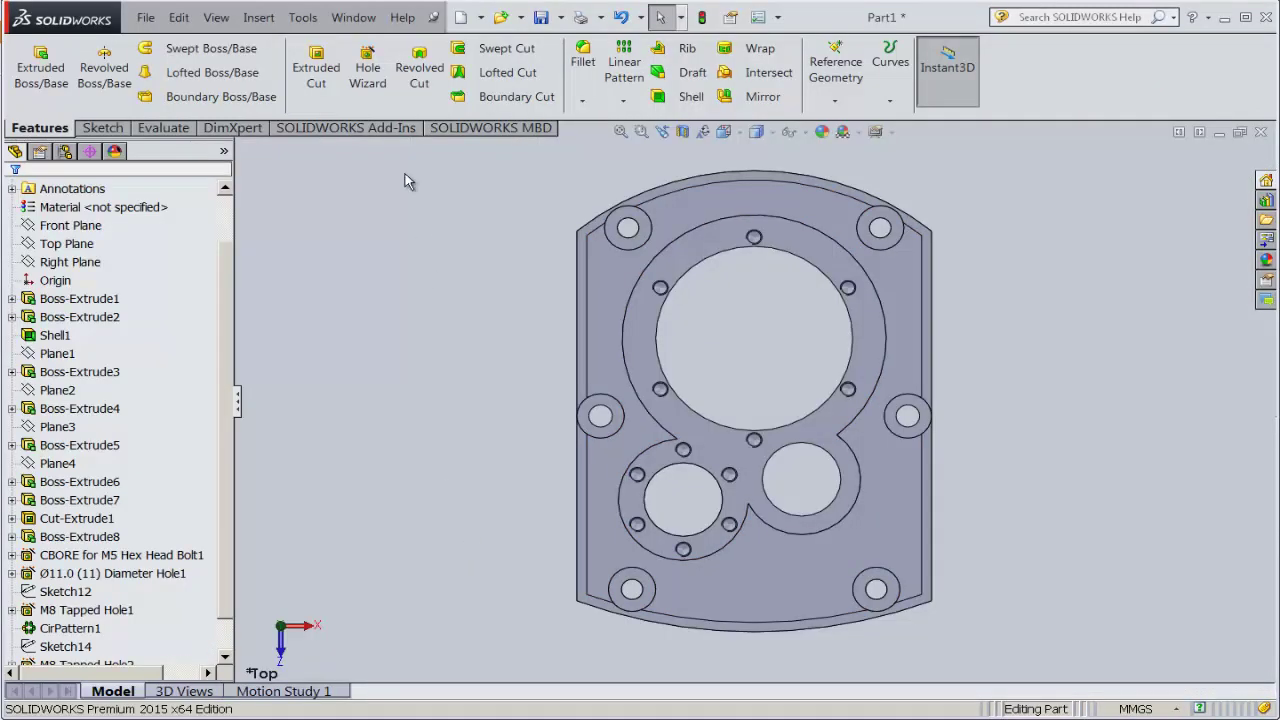
# - Start a 20 mm fillet and pick the first two outer base edges
pyautogui.click(582, 100)
pyautogui.click(607, 116)
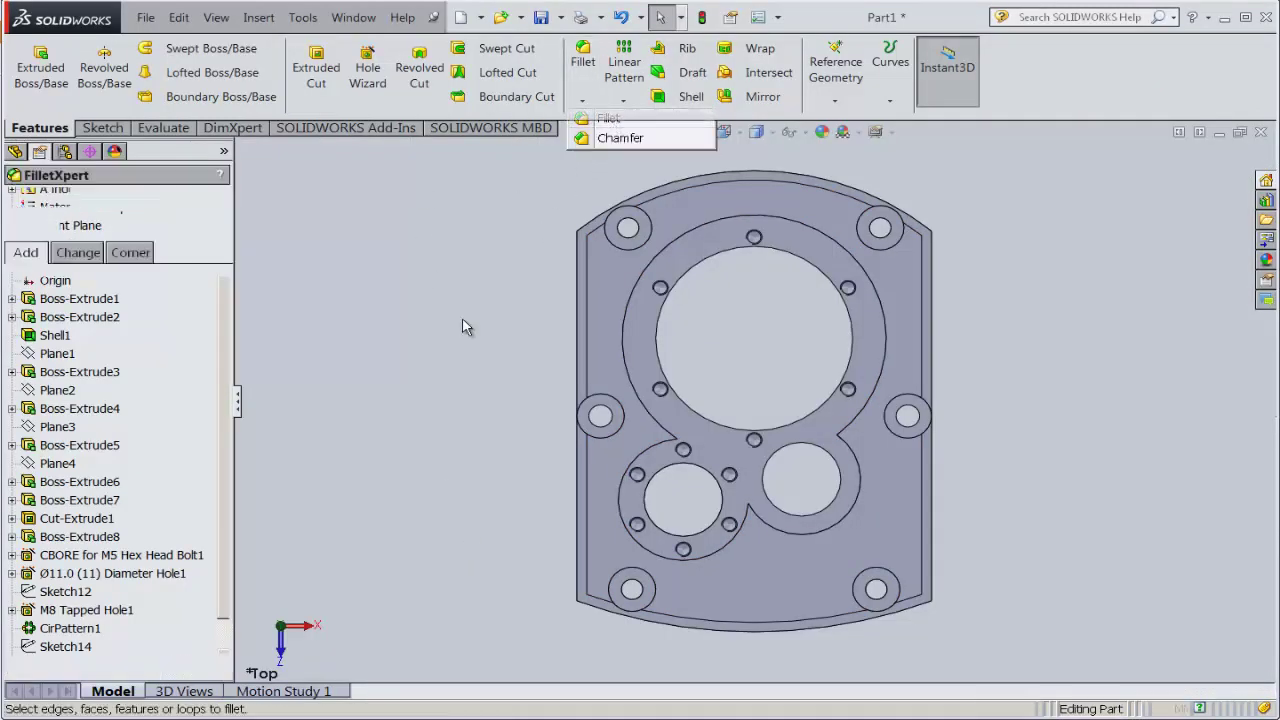
pyautogui.write('20')
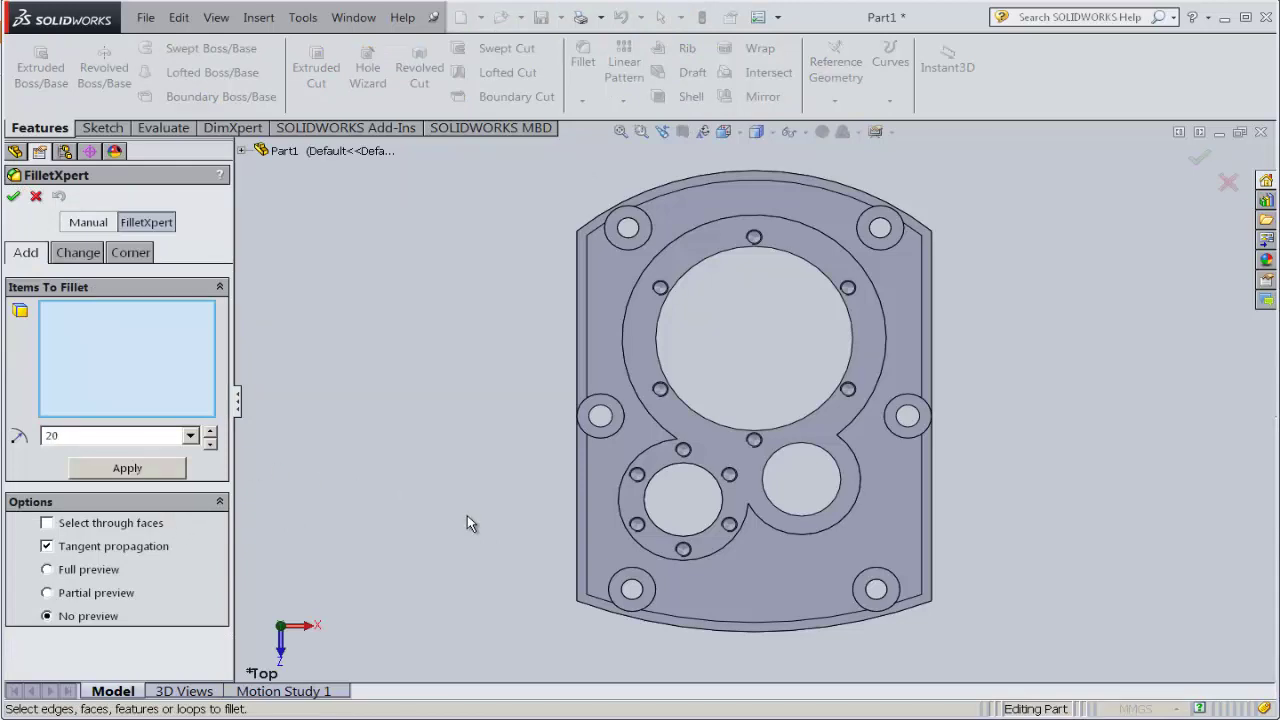
pyautogui.moveTo(467, 515)
pyautogui.mouseDown(button='middle')
pyautogui.moveTo(491, 289)
pyautogui.moveTo(520, 330)
pyautogui.mouseUp(button='middle')
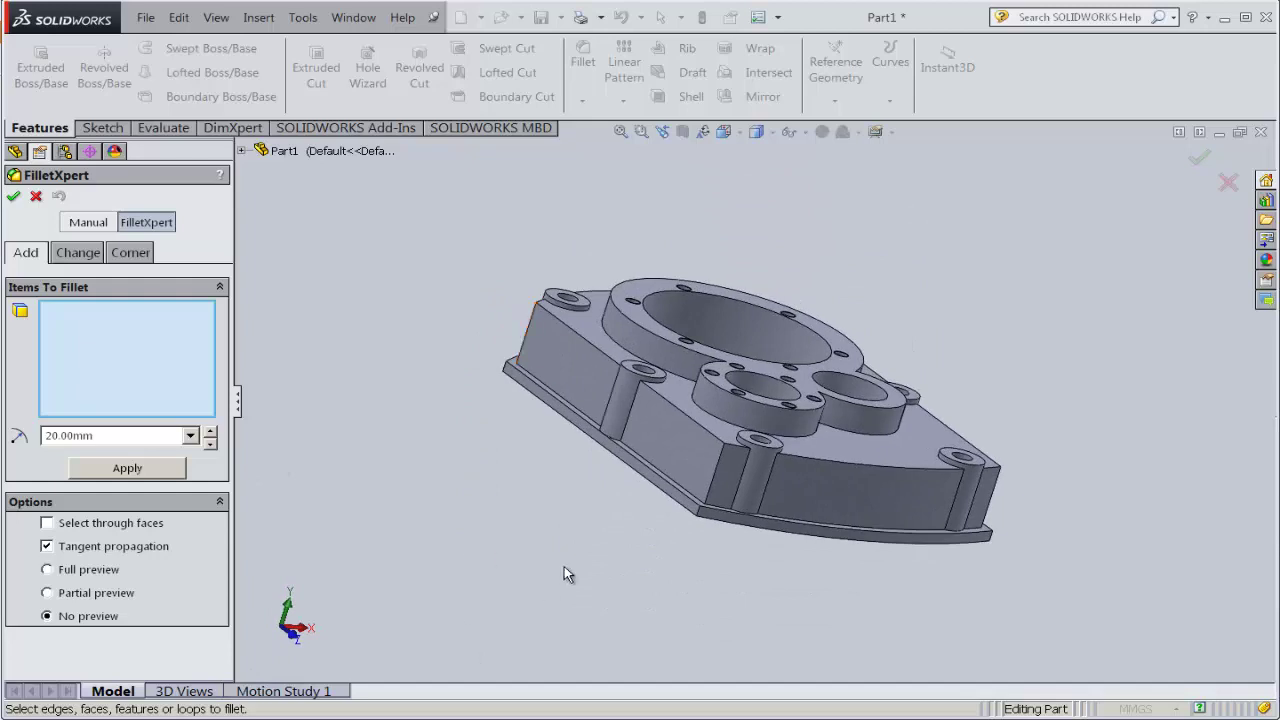
pyautogui.scroll(-5, 688, 498)
pyautogui.click(694, 526)
pyautogui.scroll(5, 627, 547)
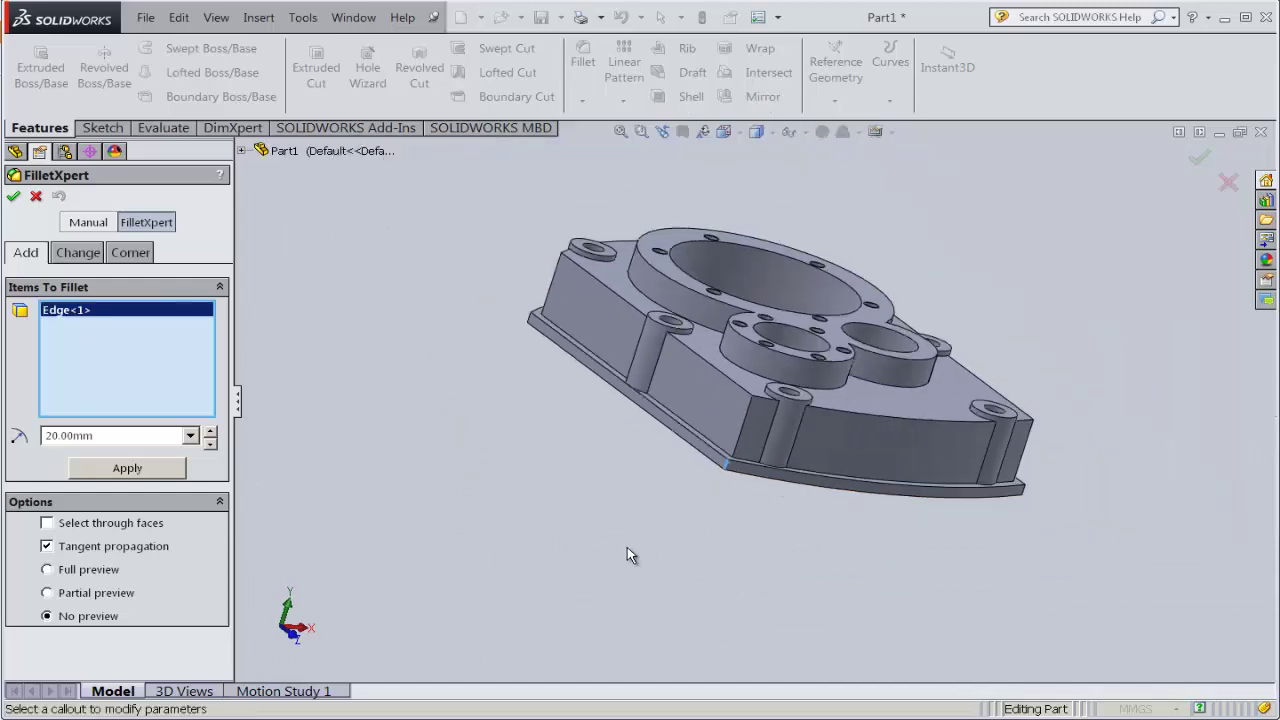
pyautogui.moveTo(555, 418)
pyautogui.mouseDown(button='middle')
pyautogui.moveTo(663, 514)
pyautogui.moveTo(657, 571)
pyautogui.moveTo(753, 472)
pyautogui.mouseUp(button='middle')
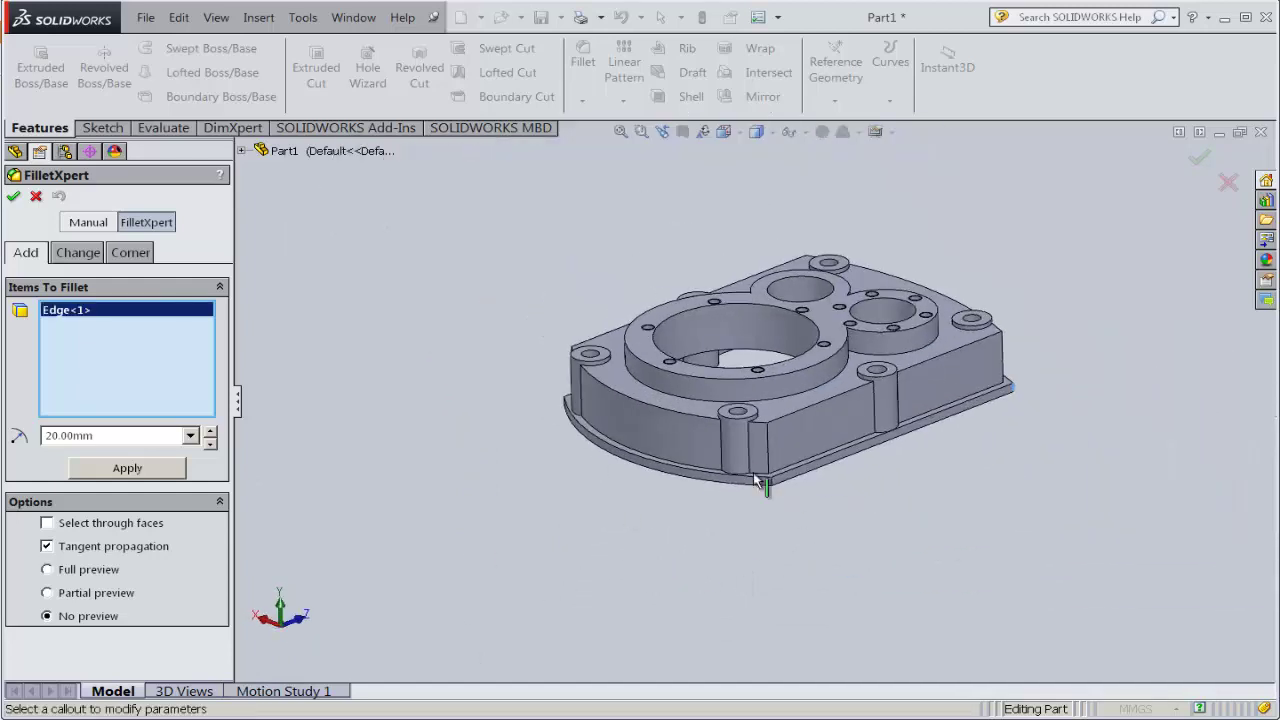
pyautogui.scroll(-5, 780, 500)
pyautogui.scroll(-2, 795, 490)
pyautogui.click(793, 483)
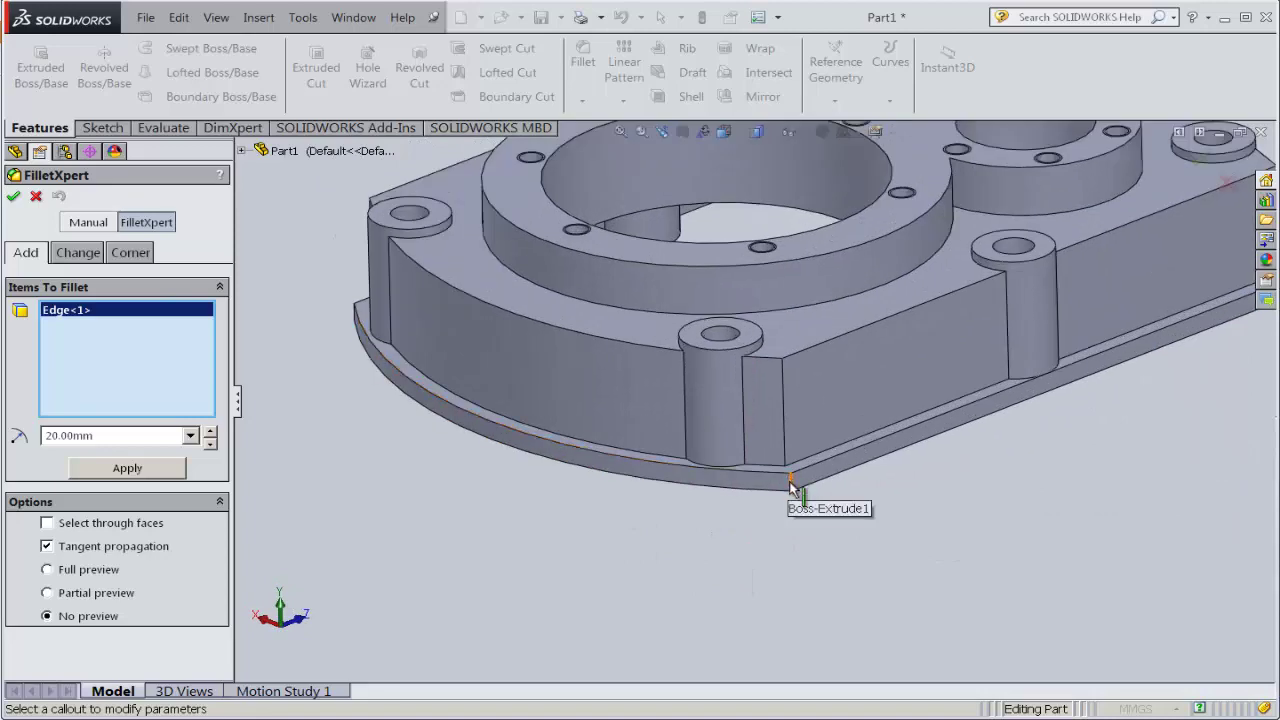
# - Add the third and fourth outer base edges to the 20 mm fillet
pyautogui.scroll(2, 790, 485)
pyautogui.scroll(2, 697, 558)
pyautogui.moveTo(482, 368)
pyautogui.mouseDown(button='middle')
pyautogui.moveTo(666, 549)
pyautogui.moveTo(663, 563)
pyautogui.mouseUp(button='middle')
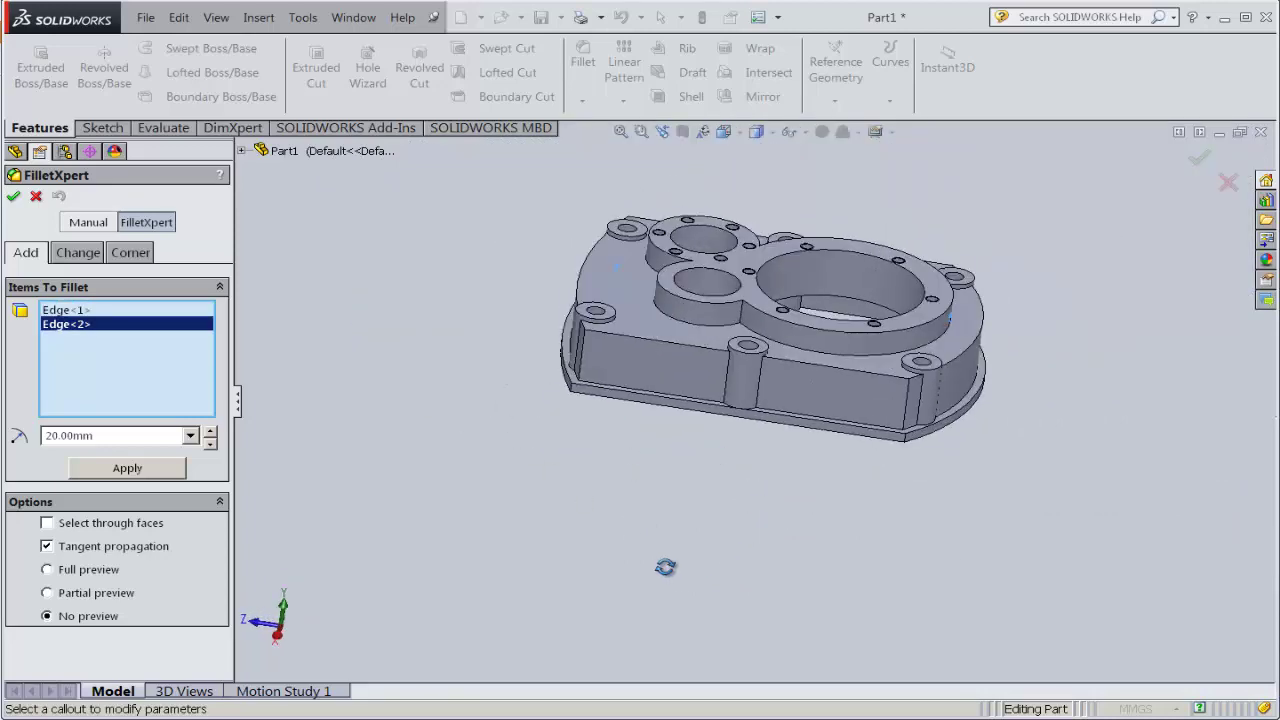
pyautogui.scroll(-3, 913, 455)
pyautogui.scroll(-3, 837, 409)
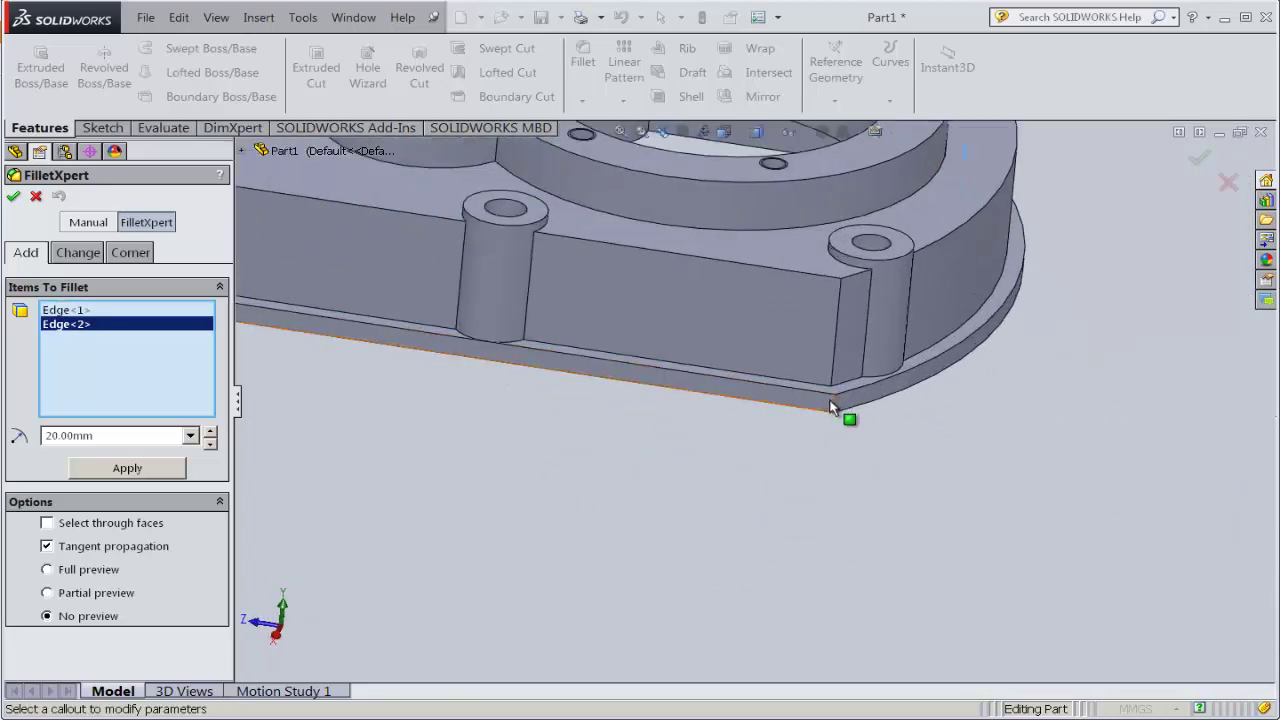
pyautogui.click(837, 409)
pyautogui.scroll(3, 657, 497)
pyautogui.moveTo(657, 497)
pyautogui.mouseDown(button='middle')
pyautogui.moveTo(543, 449)
pyautogui.moveTo(609, 402)
pyautogui.mouseUp(button='middle')
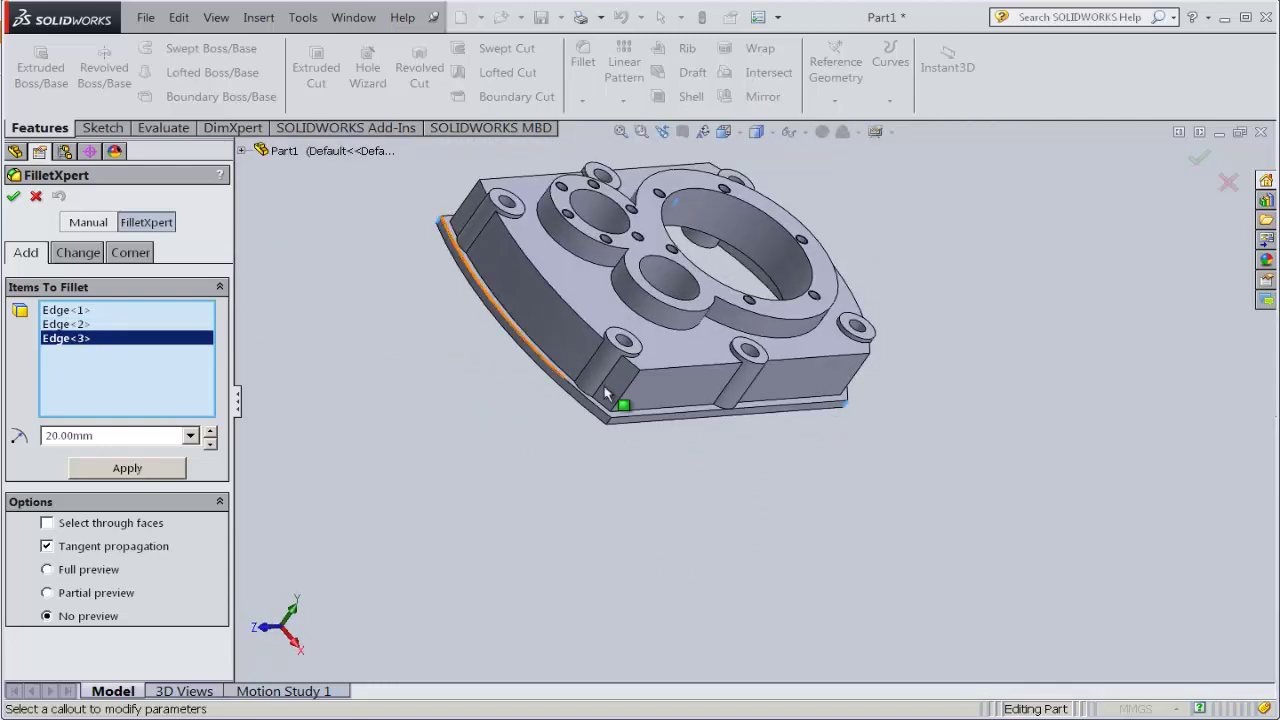
pyautogui.scroll(-3, 607, 428)
pyautogui.scroll(-2, 605, 428)
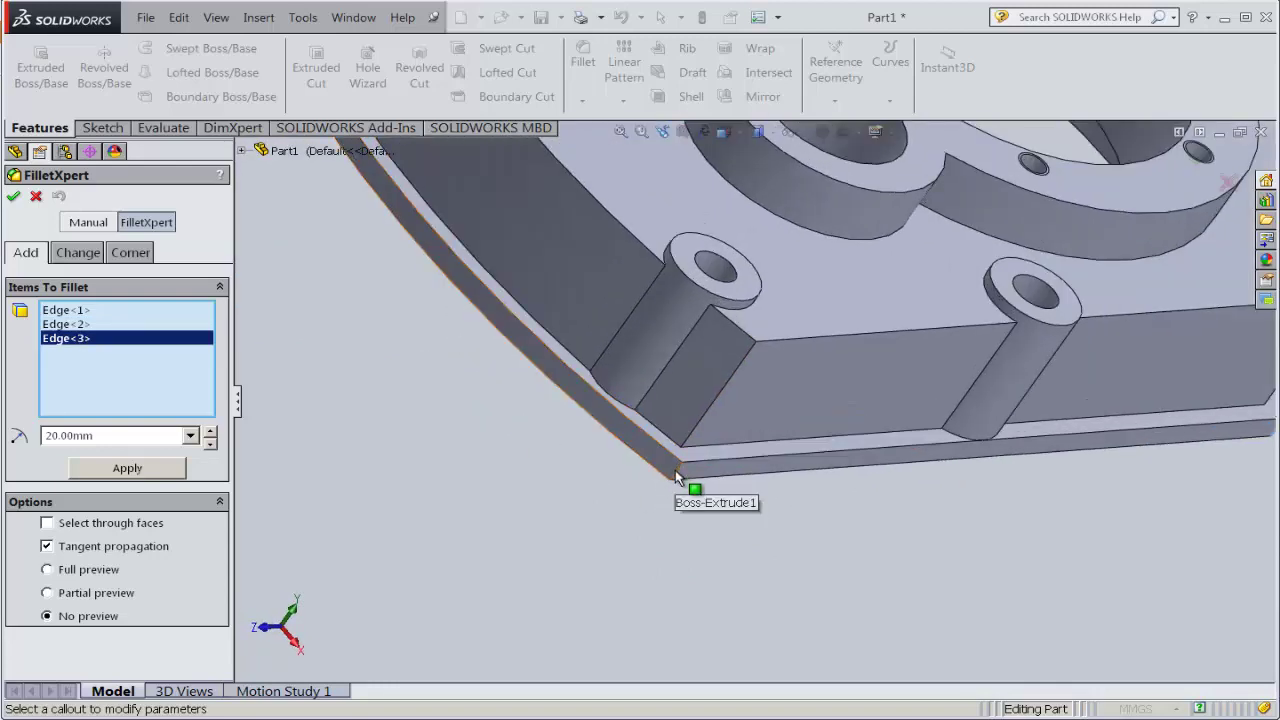
pyautogui.click(678, 476)
pyautogui.scroll(3, 631, 531)
pyautogui.scroll(3, 631, 531)
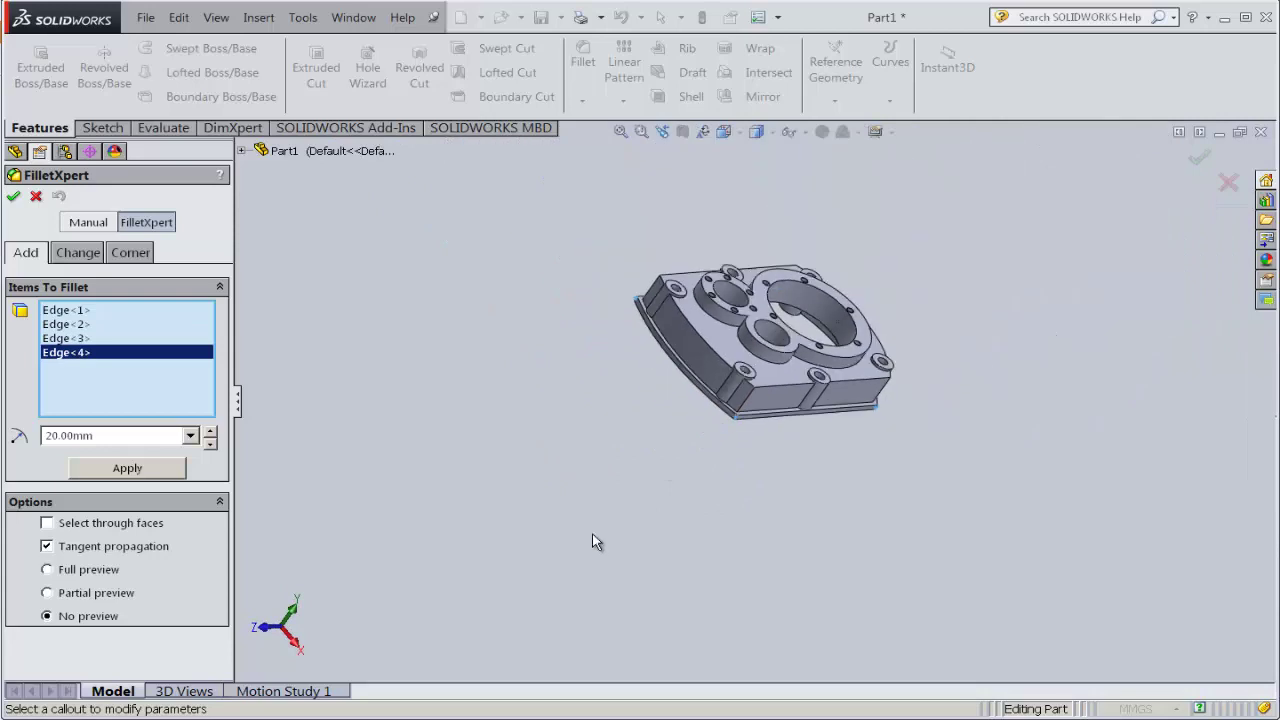
# - Apply the 20 mm fillet, then compare the Top view with the PDF drawing
pyautogui.click(115, 475)
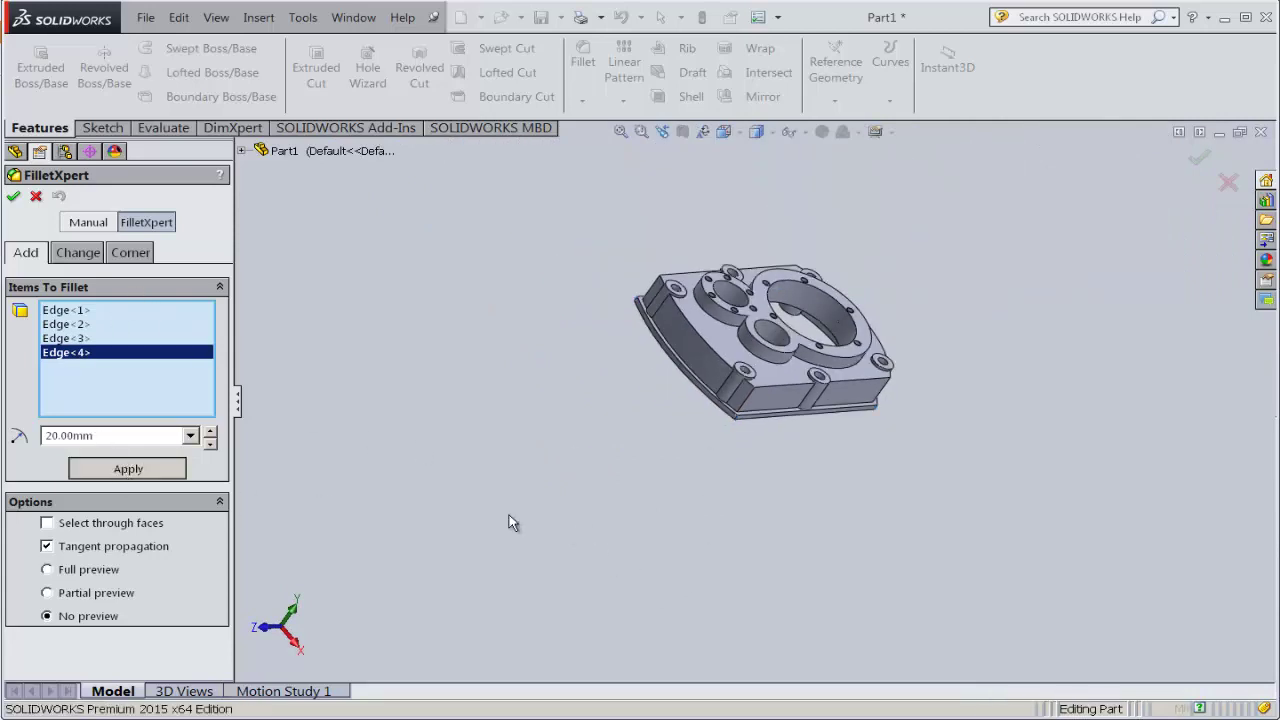
pyautogui.scroll(-3, 905, 385)
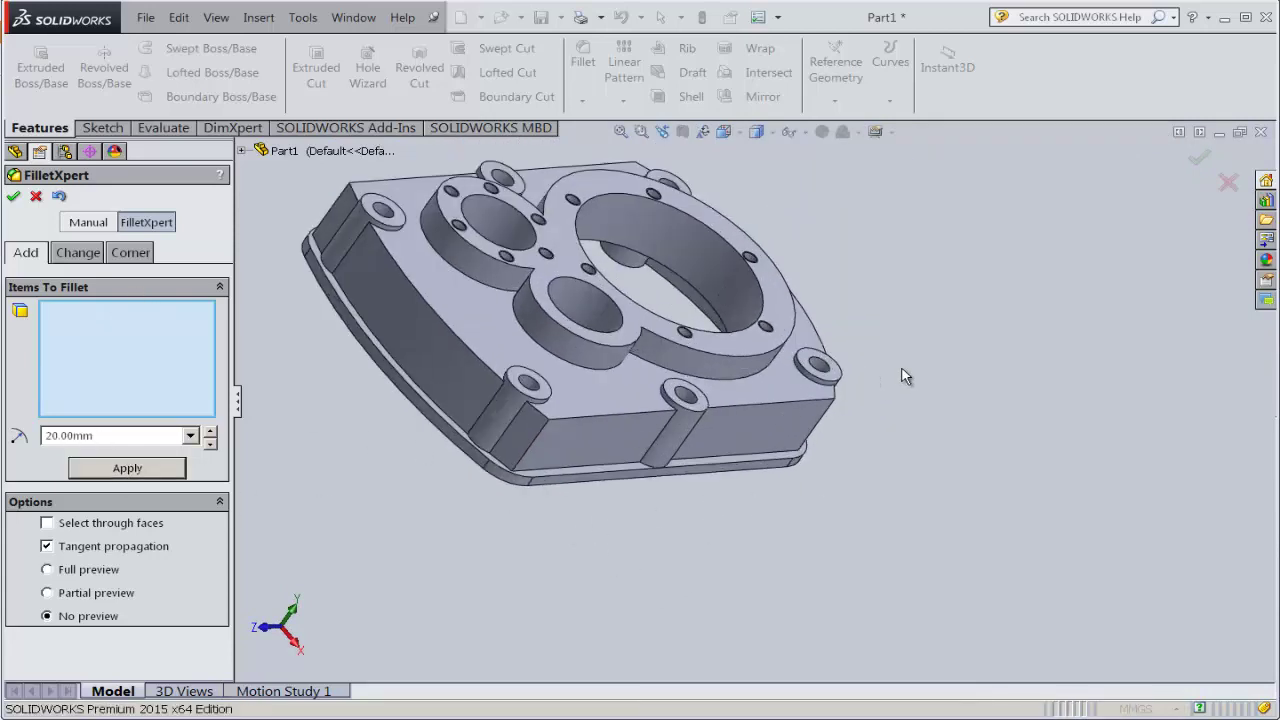
pyautogui.click(12, 197)
pyautogui.click(724, 132)
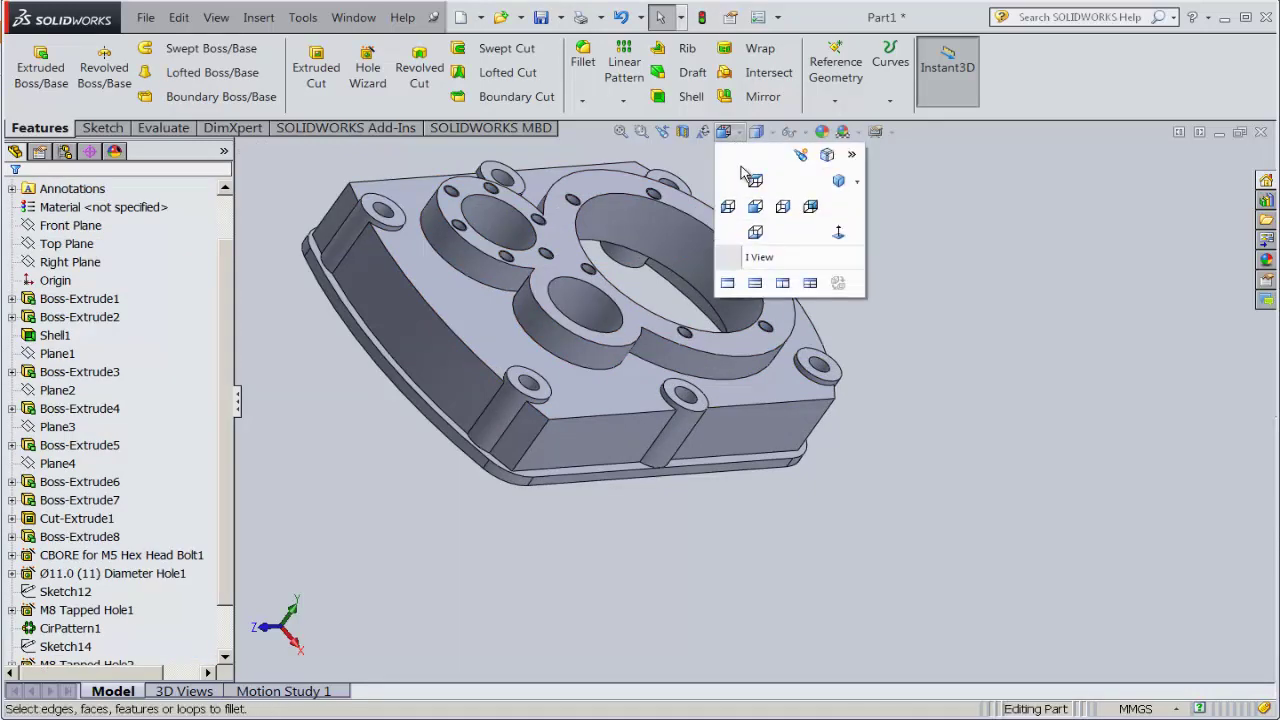
pyautogui.click(754, 180)
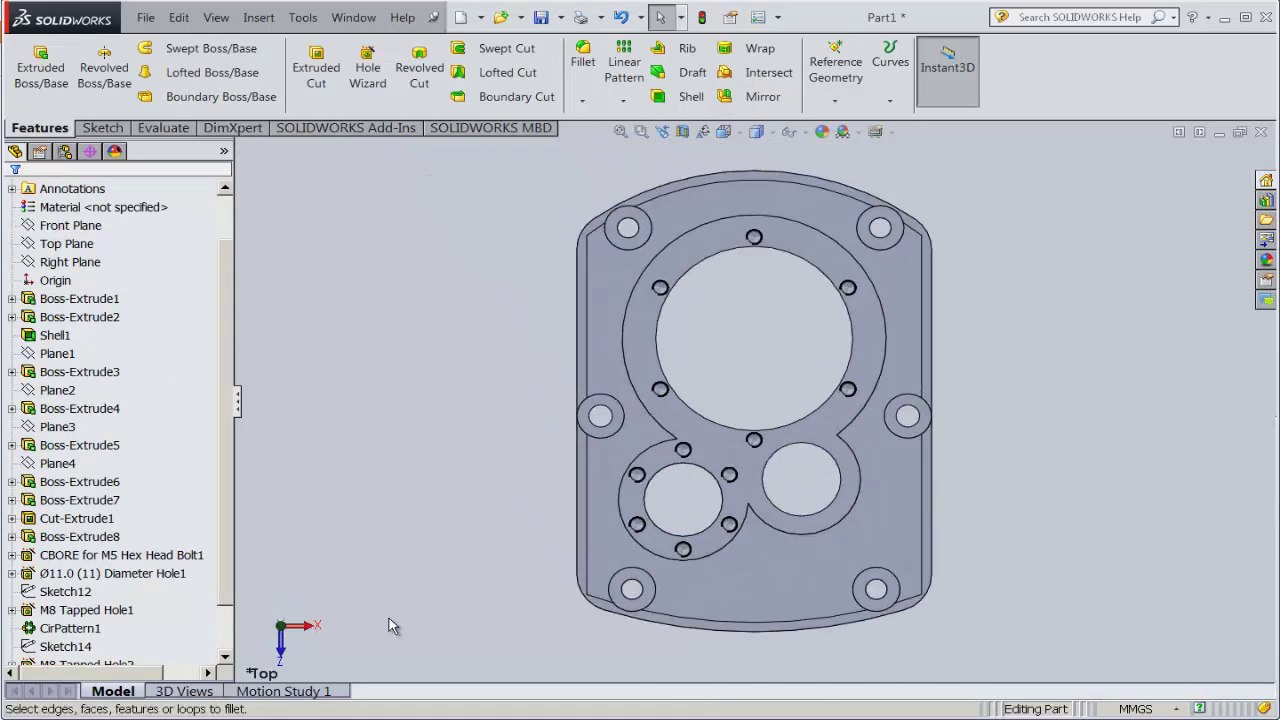
pyautogui.hotkey('alt', 'Tab')
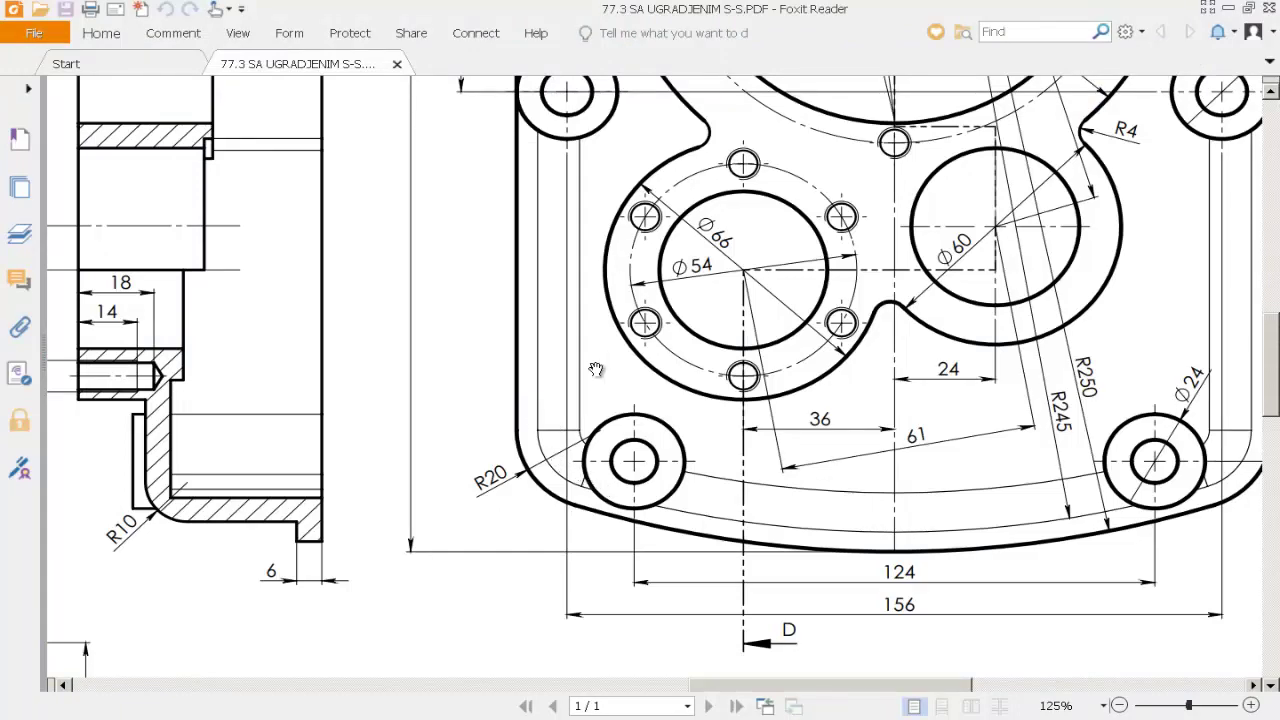
# - Scroll the PDF to the D-D view to check the Ø134 and R15 dimensions
pyautogui.scroll(1, 596, 370)
pyautogui.scroll(5, 585, 430)
pyautogui.scroll(4, 570, 500)
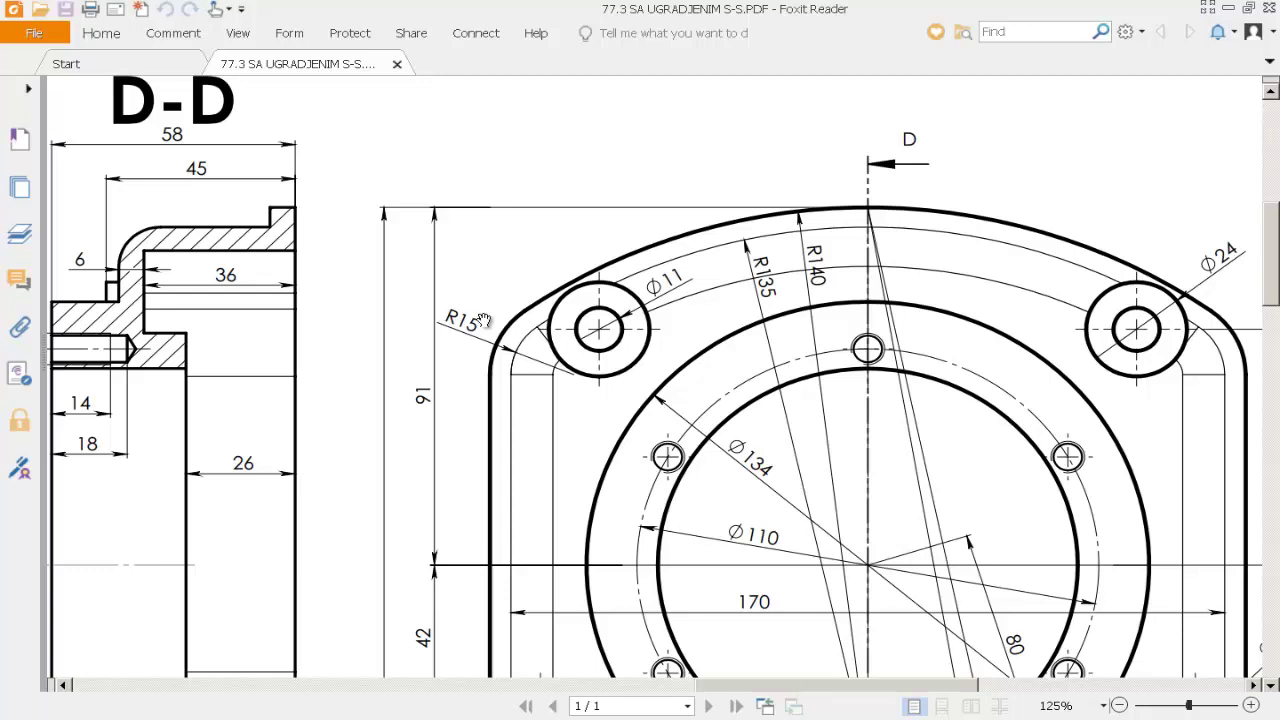
pyautogui.hotkey('alt', 'Tab')
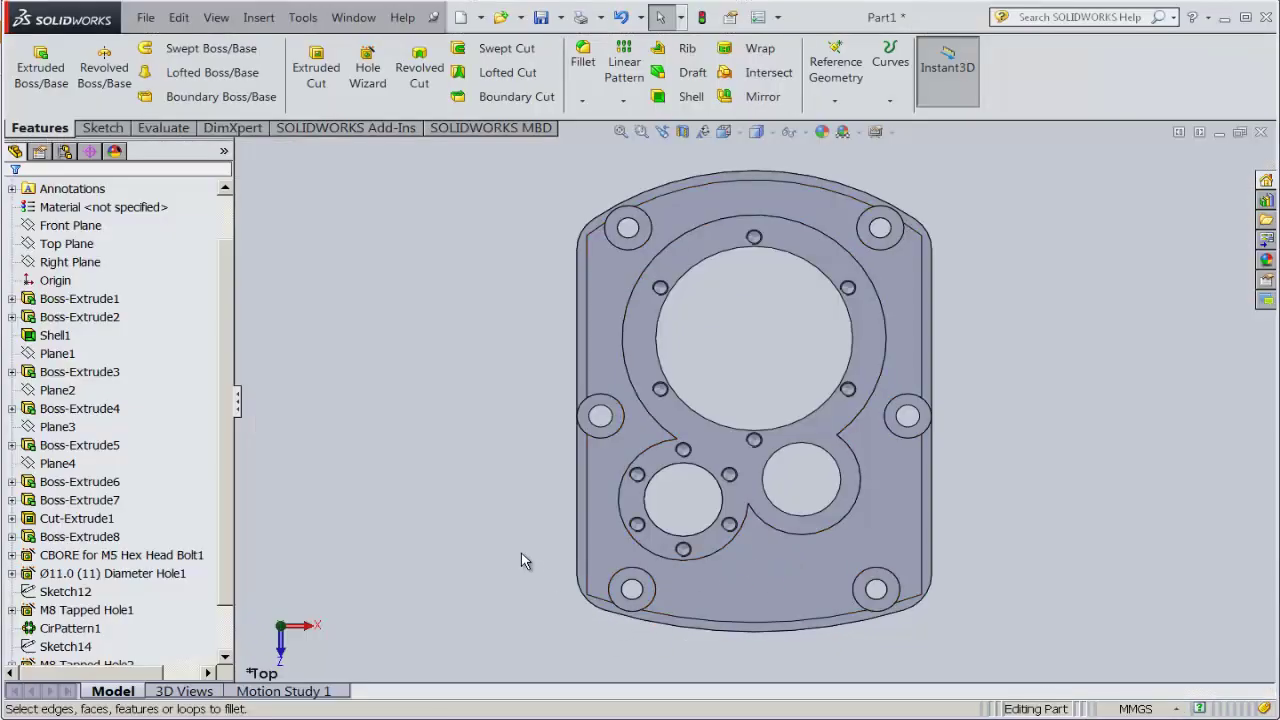
# - Start a 15 mm fillet and select the first two vertical corner edges
pyautogui.moveTo(523, 560)
pyautogui.mouseDown(button='middle')
pyautogui.moveTo(558, 452)
pyautogui.moveTo(610, 410)
pyautogui.mouseUp(button='middle')
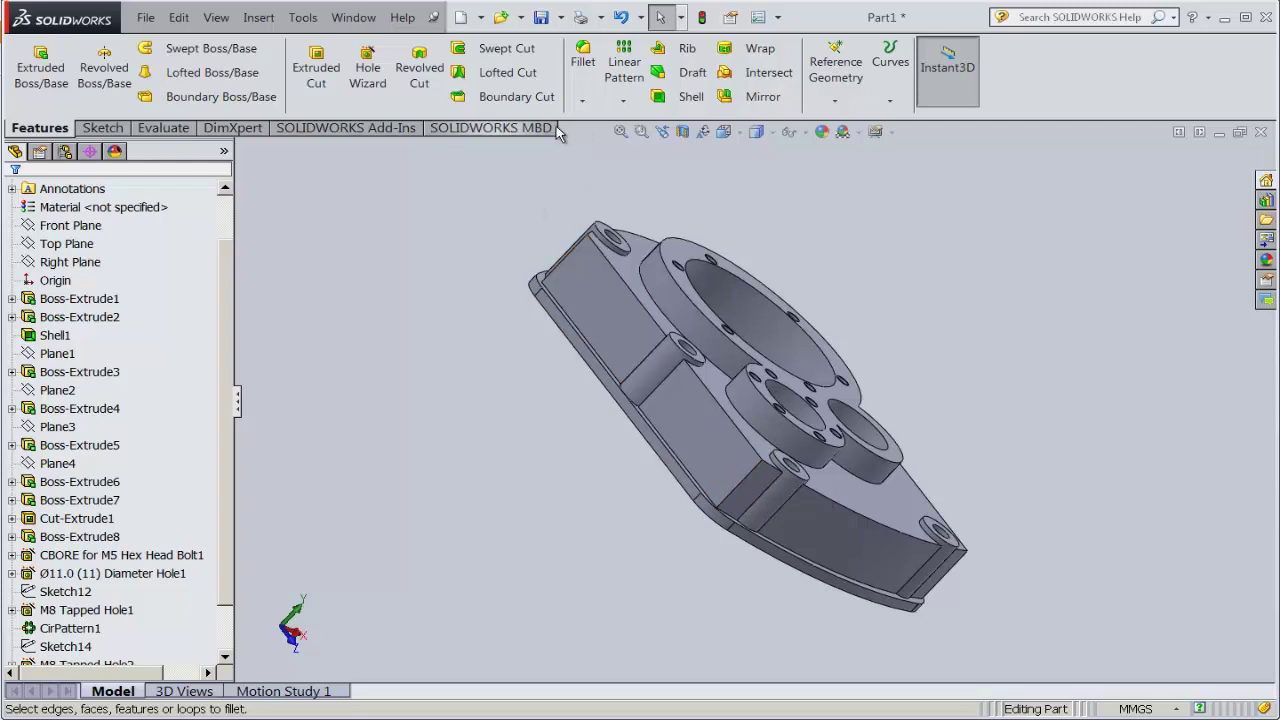
pyautogui.click(582, 100)
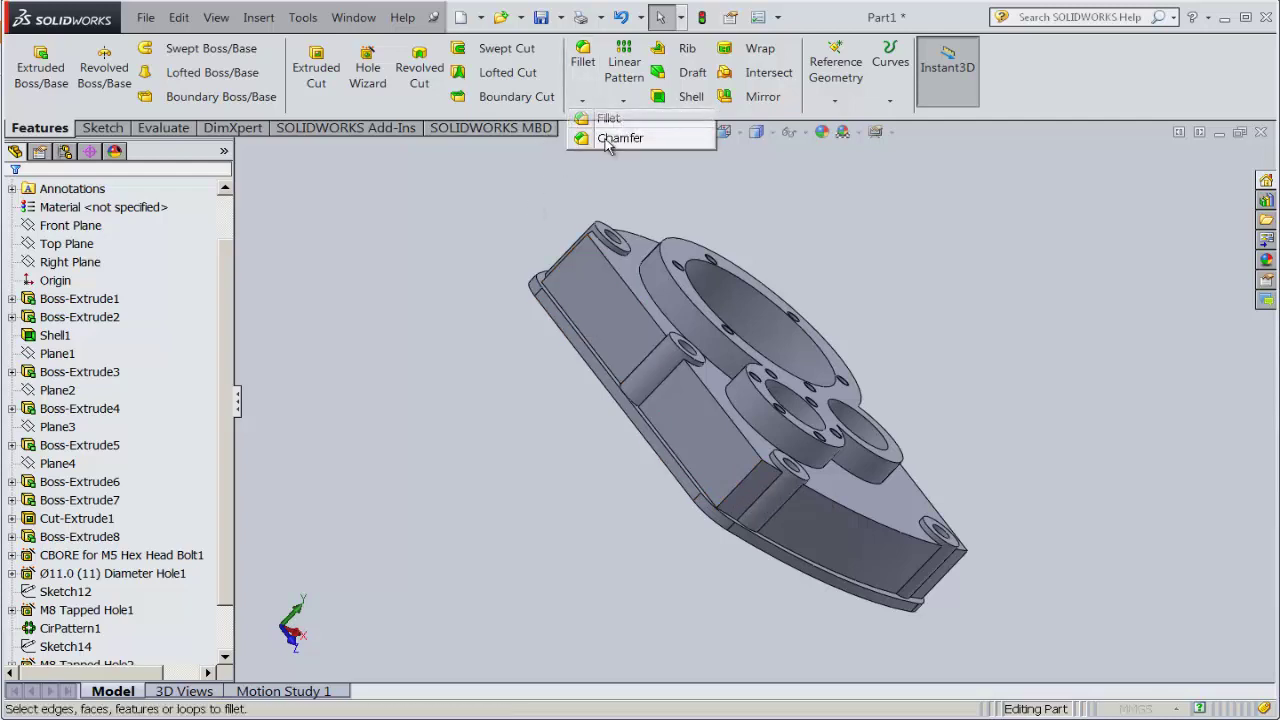
pyautogui.click(612, 114)
pyautogui.write('16')
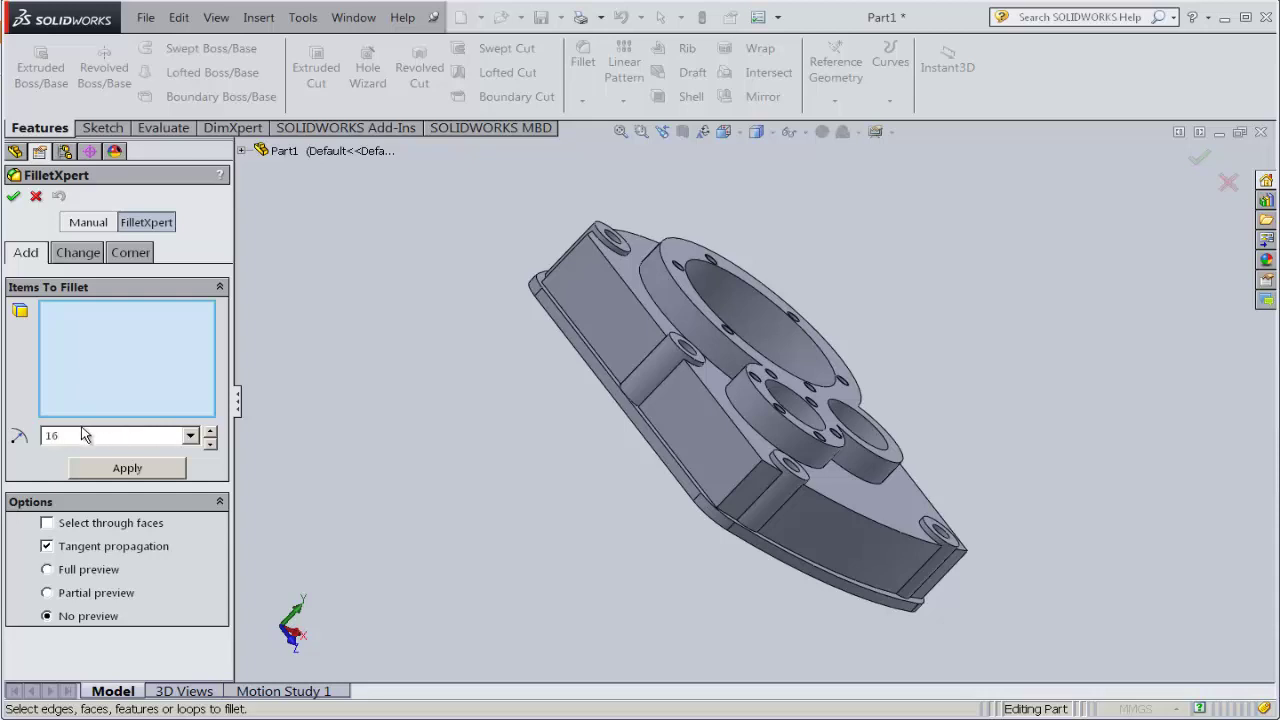
pyautogui.press('BackSpace')
pyautogui.click(748, 471)
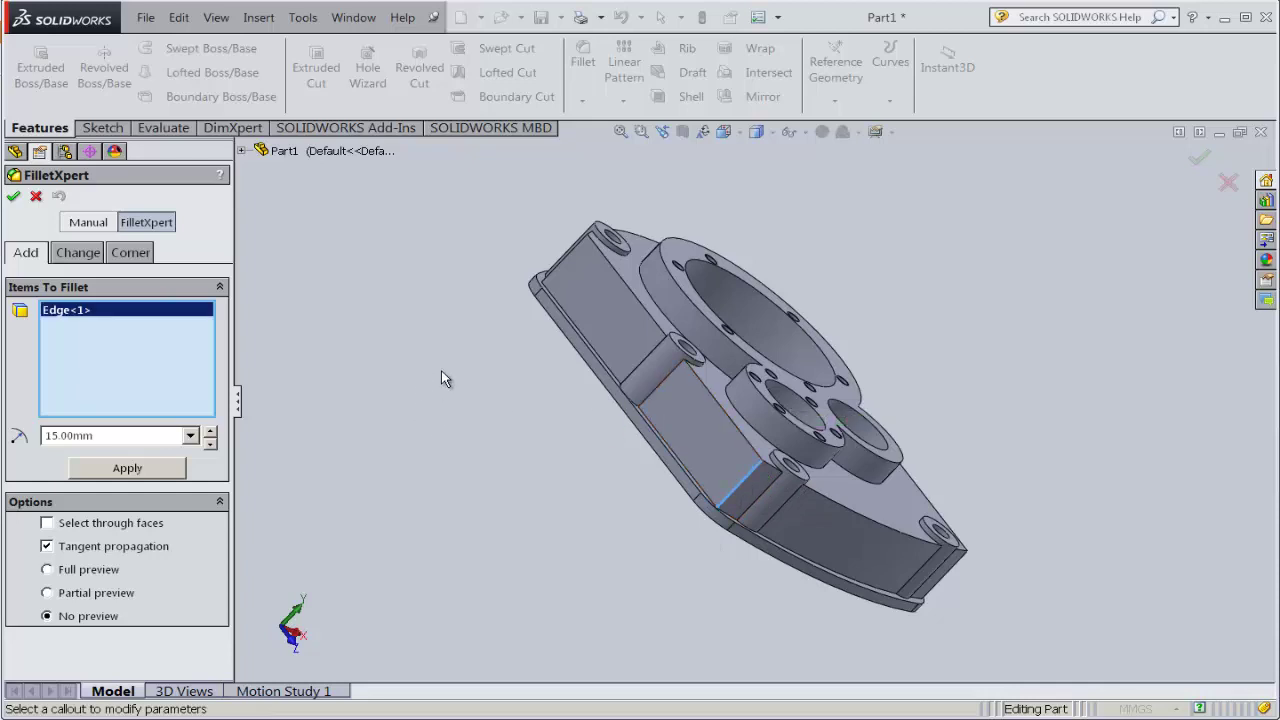
pyautogui.moveTo(441, 370)
pyautogui.mouseDown(button='middle')
pyautogui.moveTo(566, 523)
pyautogui.moveTo(683, 465)
pyautogui.mouseUp(button='middle')
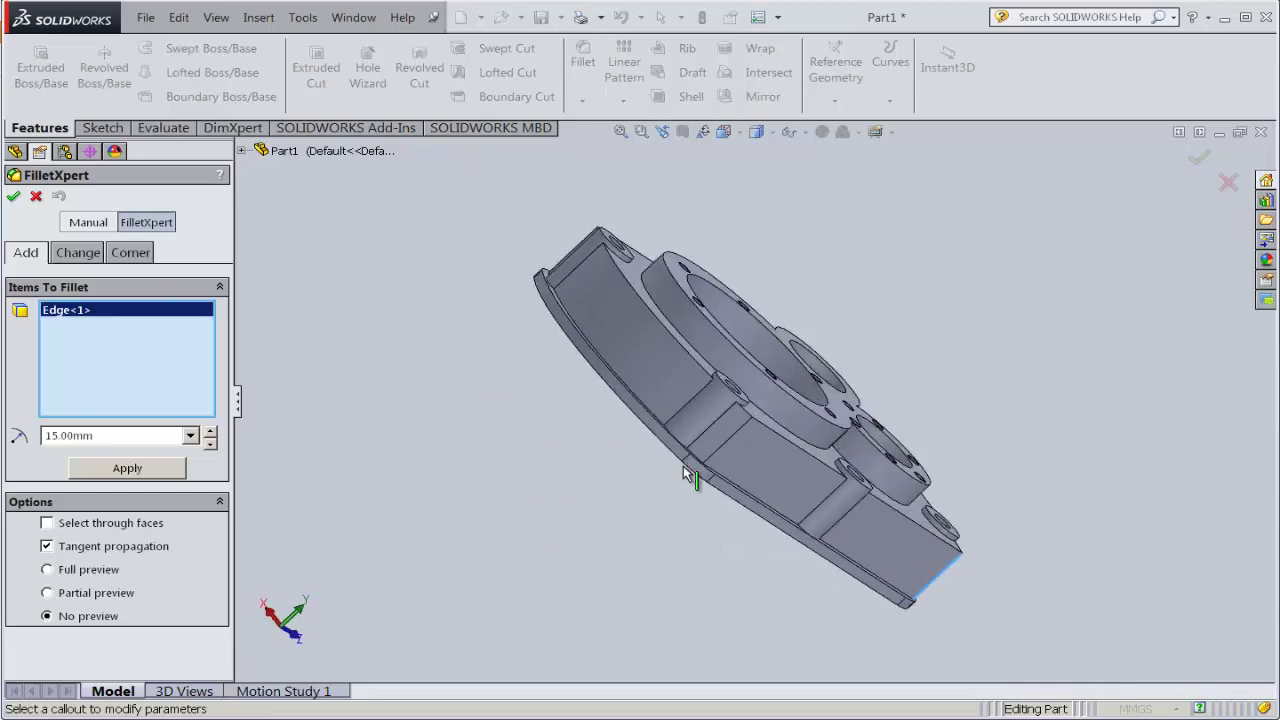
pyautogui.click(740, 437)
# - Add the other two corner edges, apply the 15 mm fillet, and view from the top
pyautogui.moveTo(400, 331)
pyautogui.mouseDown(button='middle')
pyautogui.moveTo(521, 580)
pyautogui.moveTo(570, 573)
pyautogui.mouseUp(button='middle')
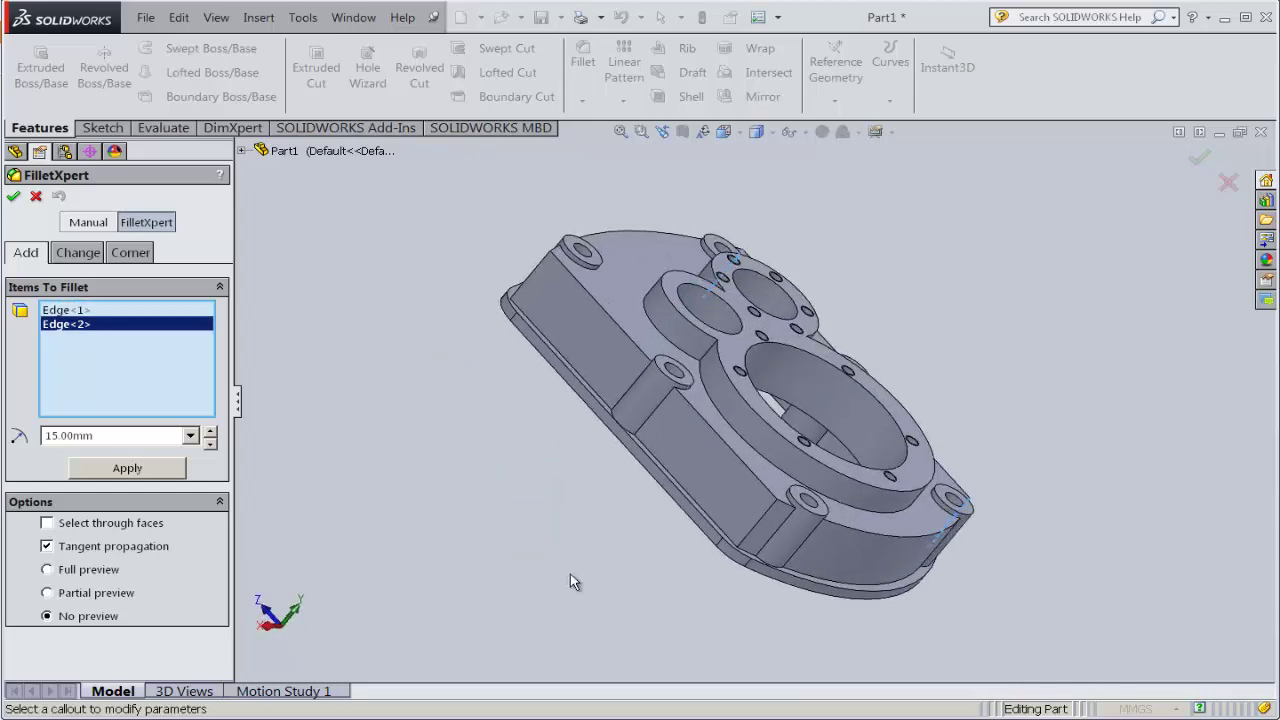
pyautogui.click(768, 522)
pyautogui.moveTo(539, 395)
pyautogui.mouseDown(button='middle')
pyautogui.moveTo(491, 394)
pyautogui.moveTo(522, 506)
pyautogui.mouseUp(button='middle')
pyautogui.click(645, 522)
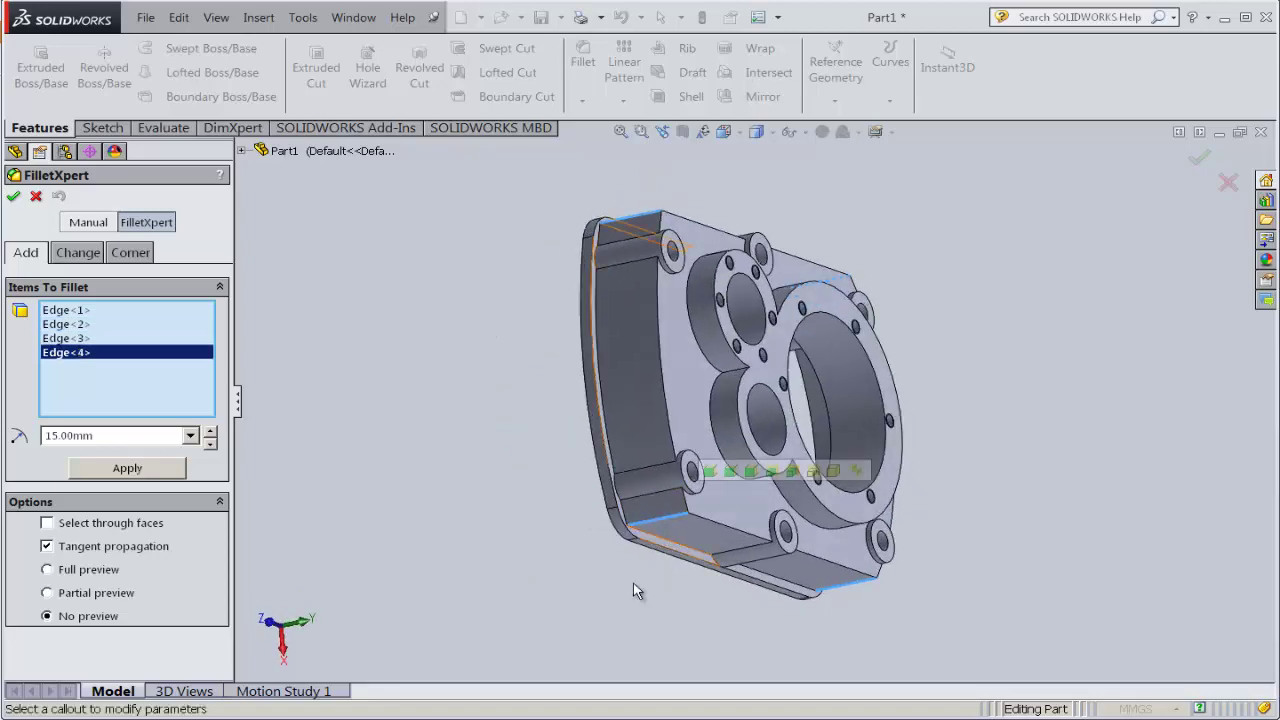
pyautogui.moveTo(634, 591)
pyautogui.mouseDown(button='middle')
pyautogui.moveTo(491, 291)
pyautogui.moveTo(378, 293)
pyautogui.moveTo(380, 321)
pyautogui.mouseUp(button='middle')
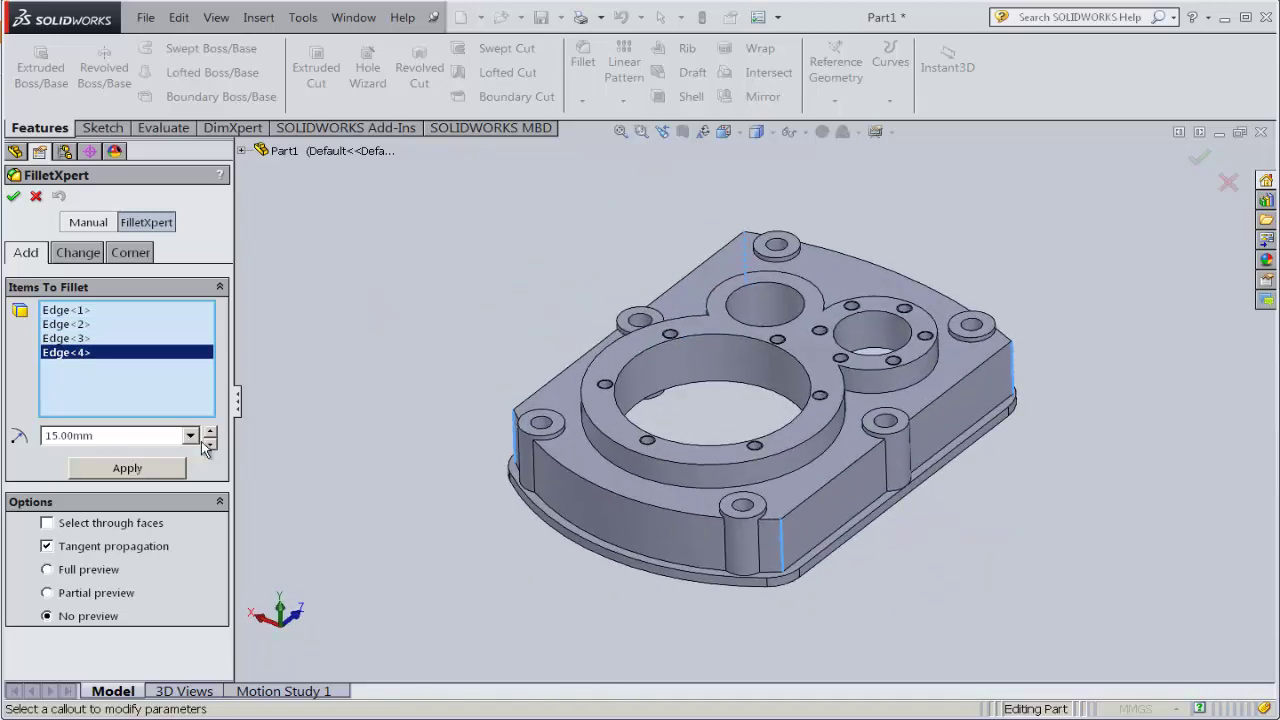
pyautogui.click(125, 469)
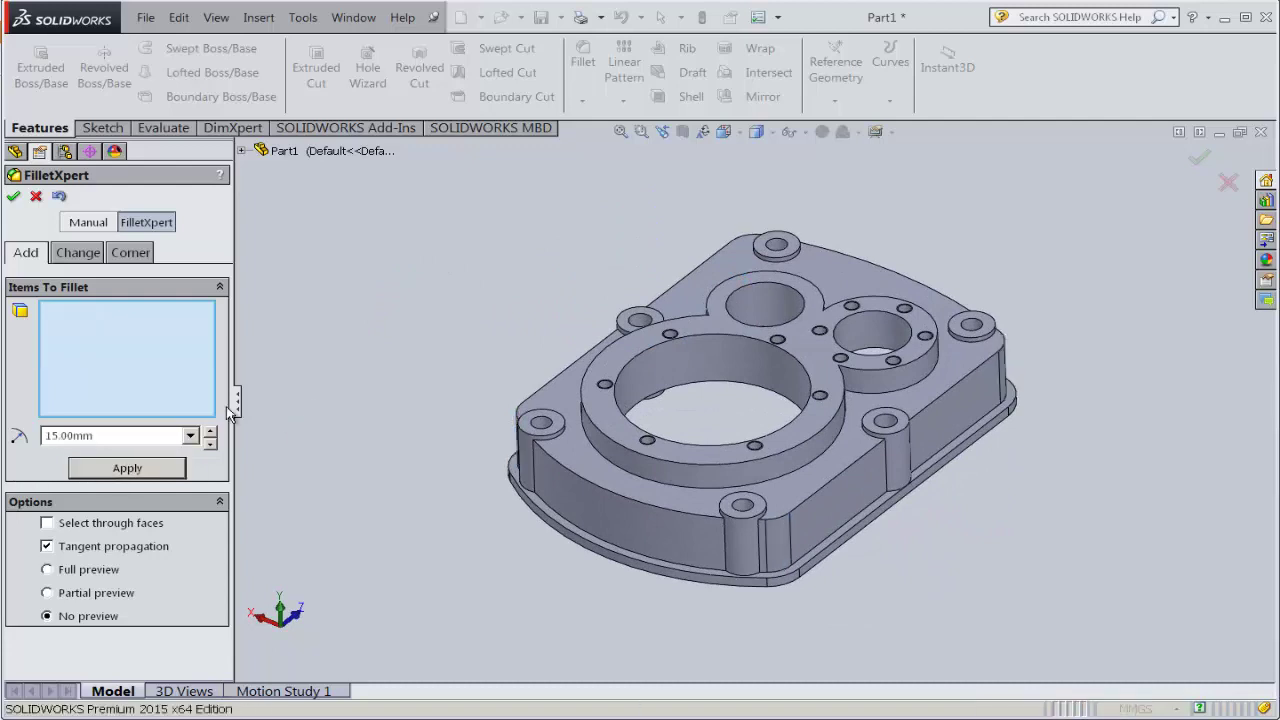
pyautogui.click(13, 196)
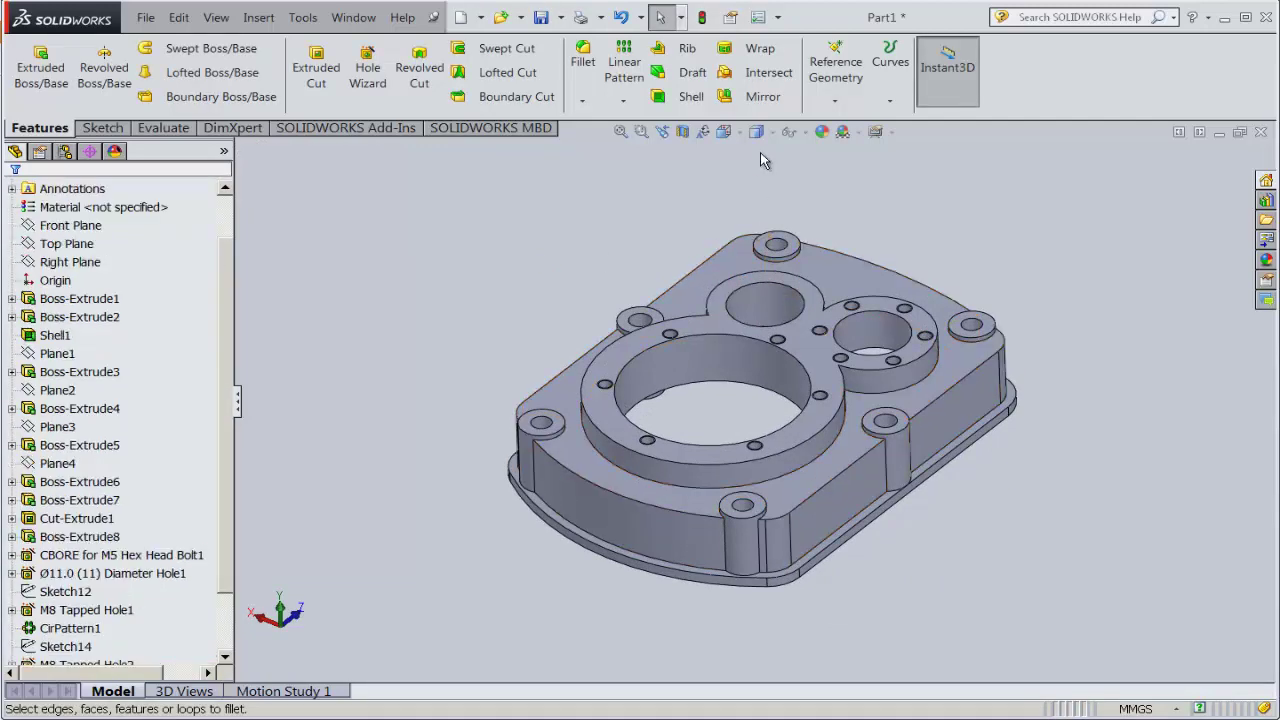
pyautogui.click(724, 132)
pyautogui.click(754, 178)
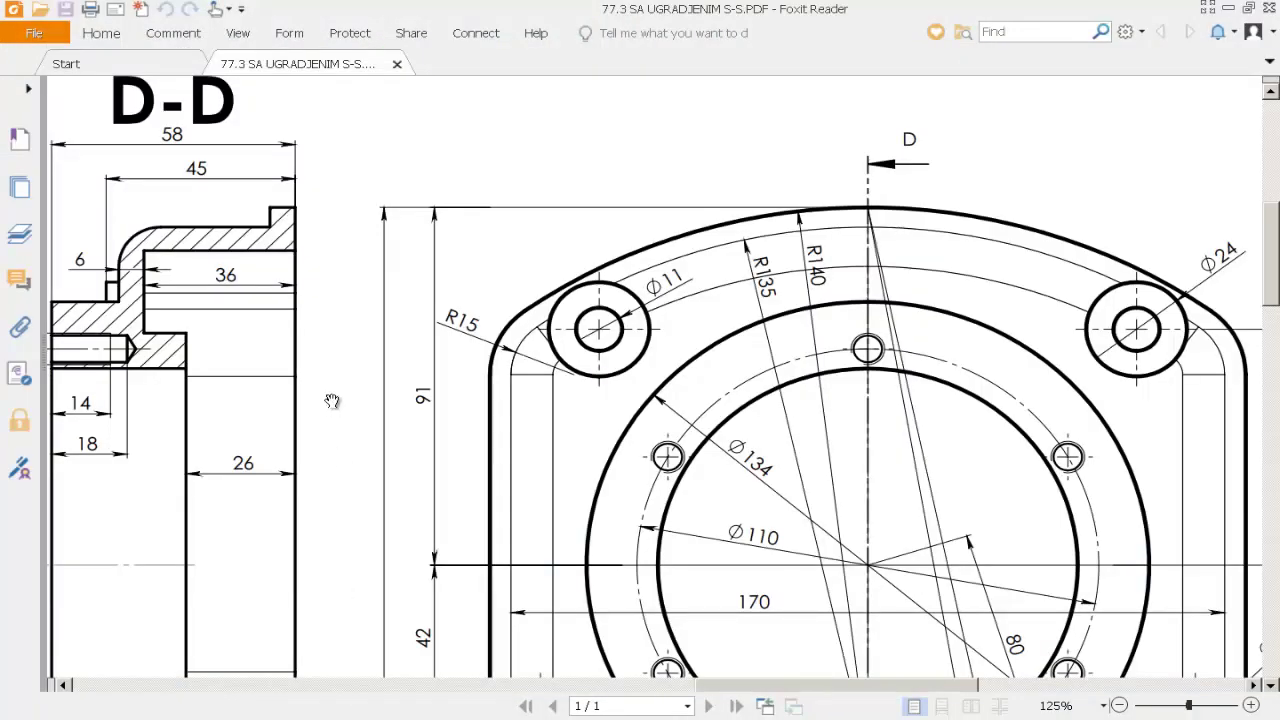
# - Zoom the PDF to 75% and pan over the full plan view and section B-B
pyautogui.scroll(2, 332, 401)
pyautogui.scroll(-4, 579, 452)
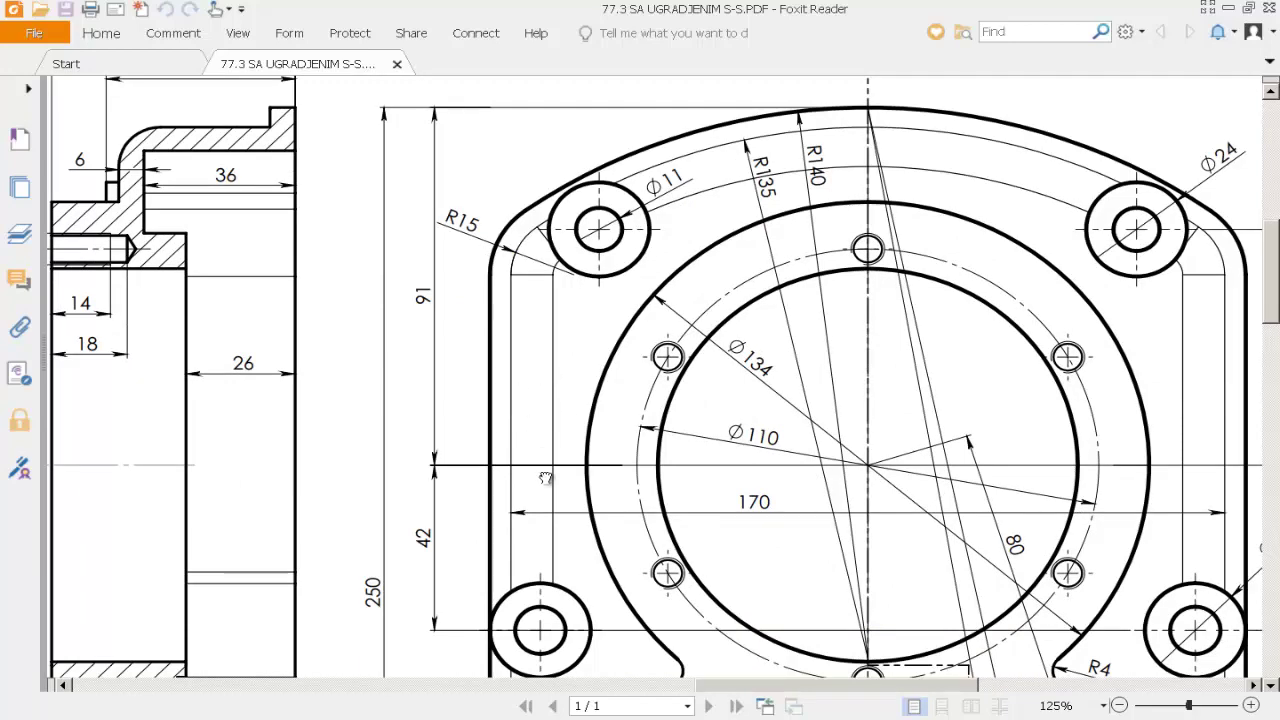
pyautogui.scroll(-5, 545, 478)
pyautogui.hscroll(-3, 545, 478)
pyautogui.scroll(-6, 450, 470)
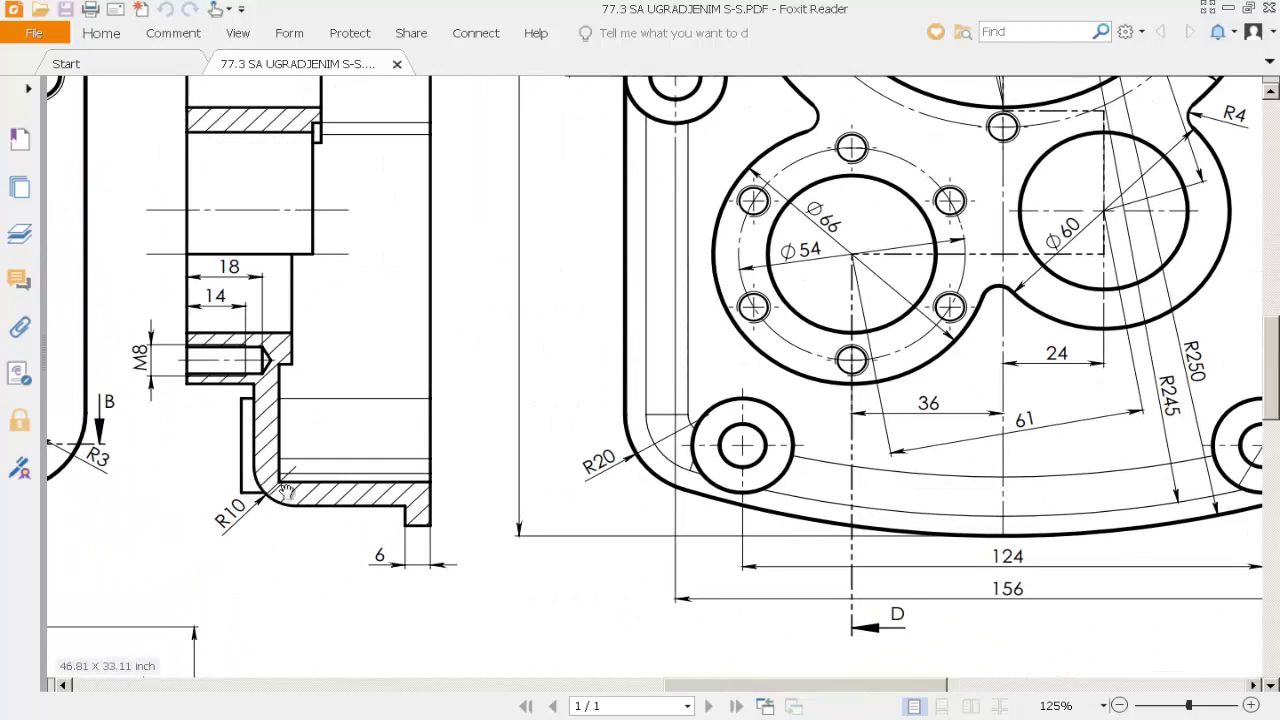
pyautogui.click(1103, 705)
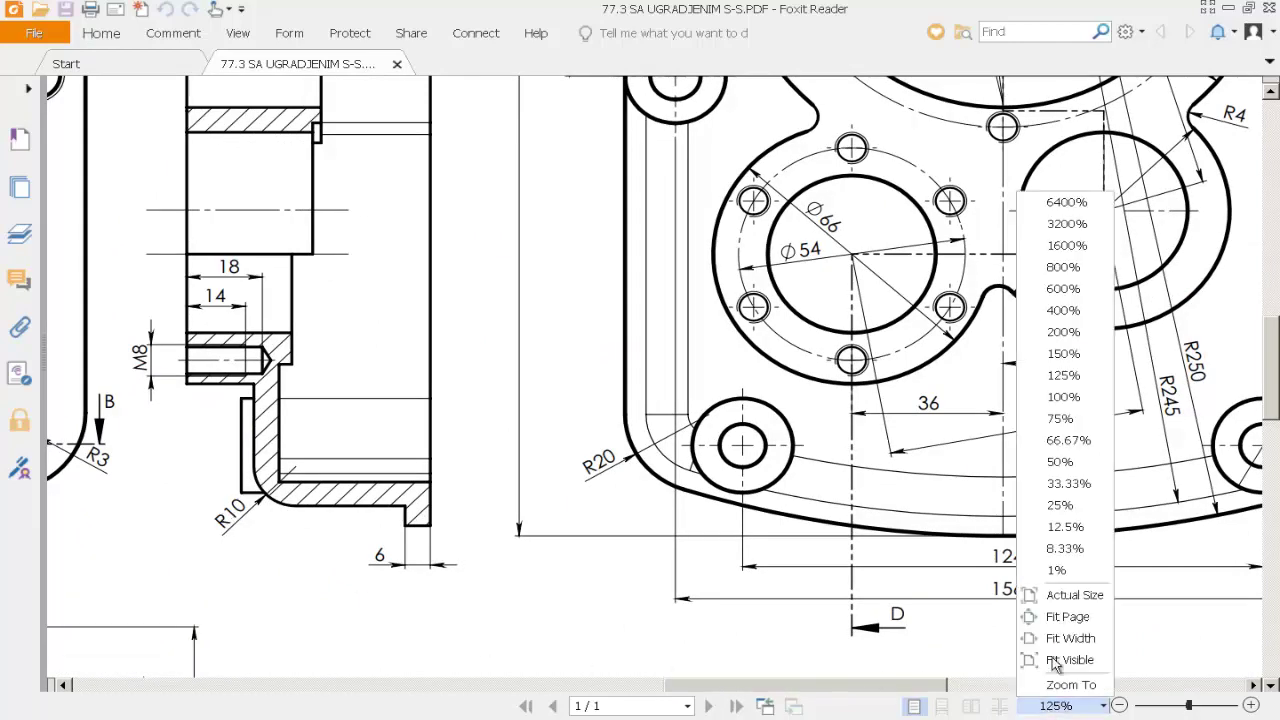
pyautogui.click(1071, 424)
pyautogui.scroll(5, 463, 196)
pyautogui.hscroll(-4, 600, 197)
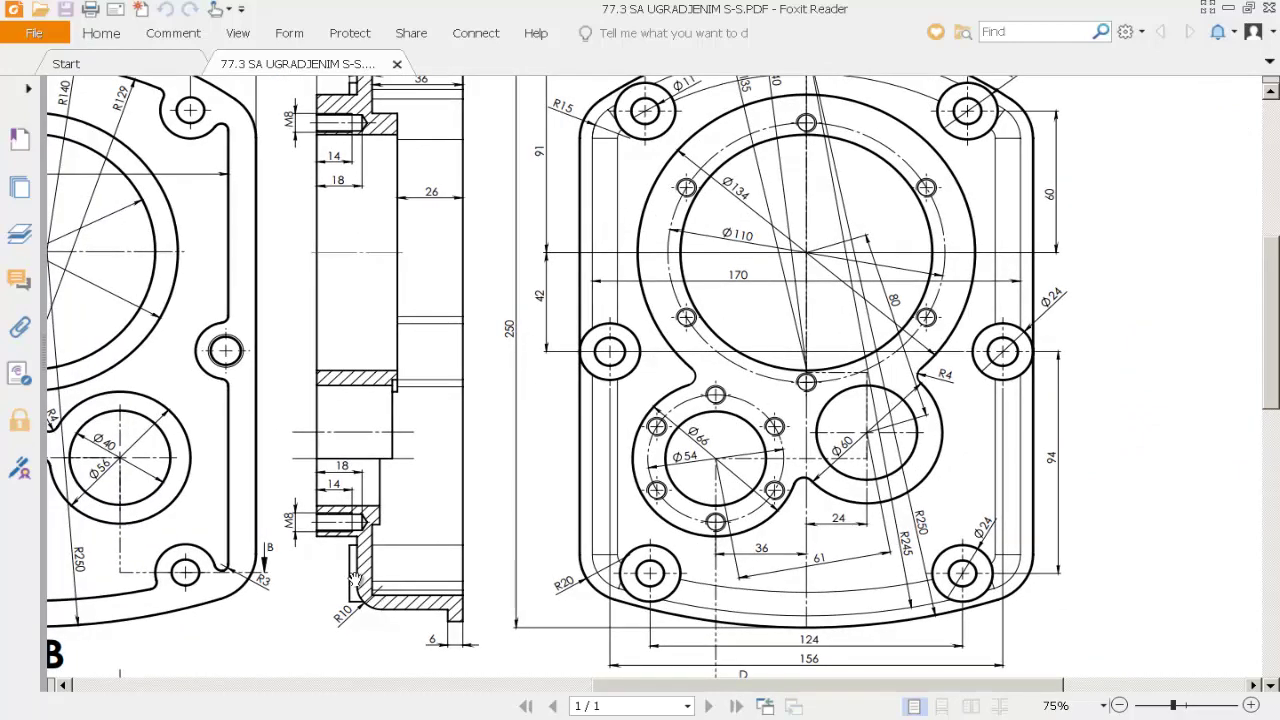
pyautogui.scroll(-5, 356, 606)
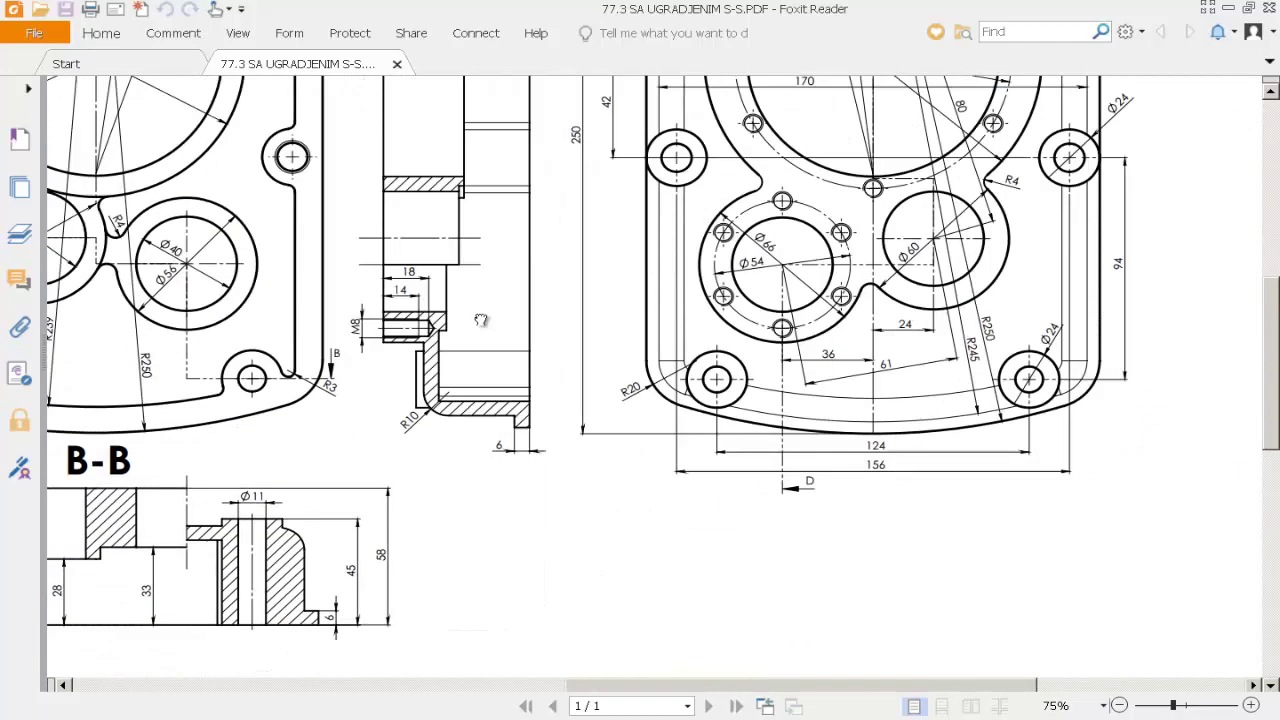
pyautogui.hscroll(-2, 322, 487)
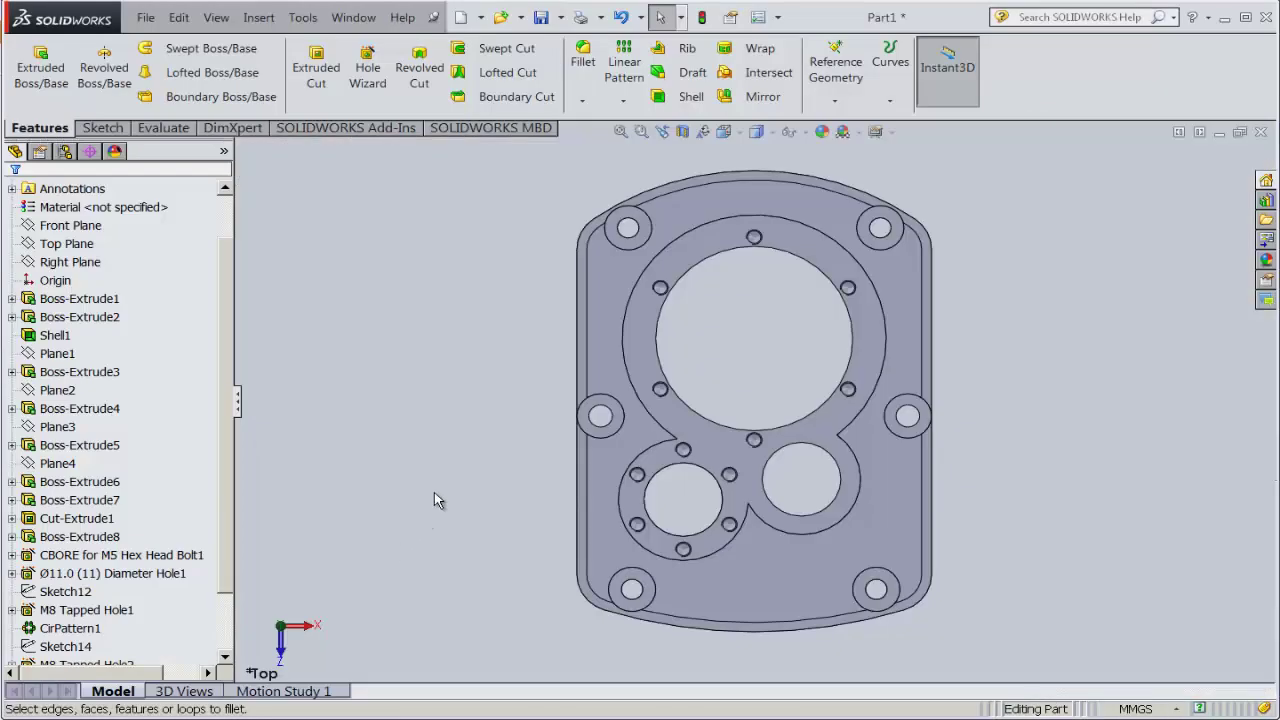
# - Start a 10 mm FilletXpert round and select the cover's top outer edge loop
pyautogui.moveTo(449, 392)
pyautogui.mouseDown(button='middle')
pyautogui.moveTo(494, 343)
pyautogui.moveTo(349, 177)
pyautogui.moveTo(420, 237)
pyautogui.mouseUp(button='middle')
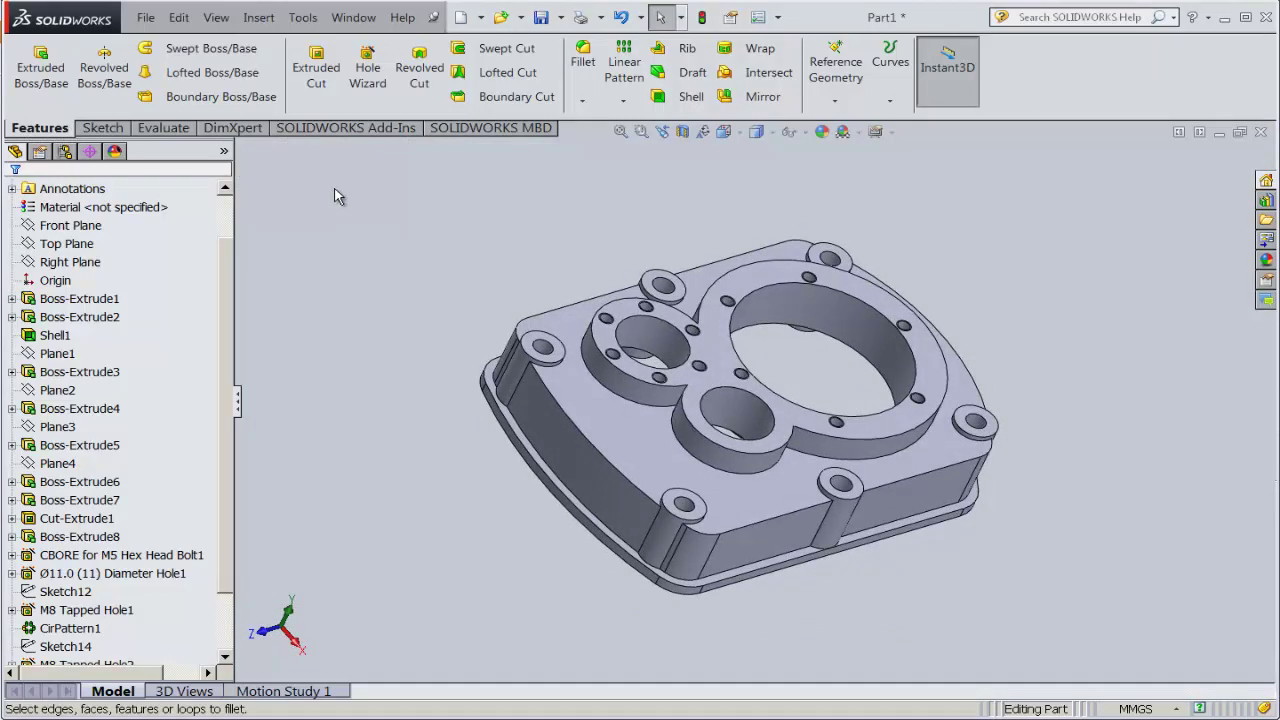
pyautogui.click(582, 101)
pyautogui.click(606, 115)
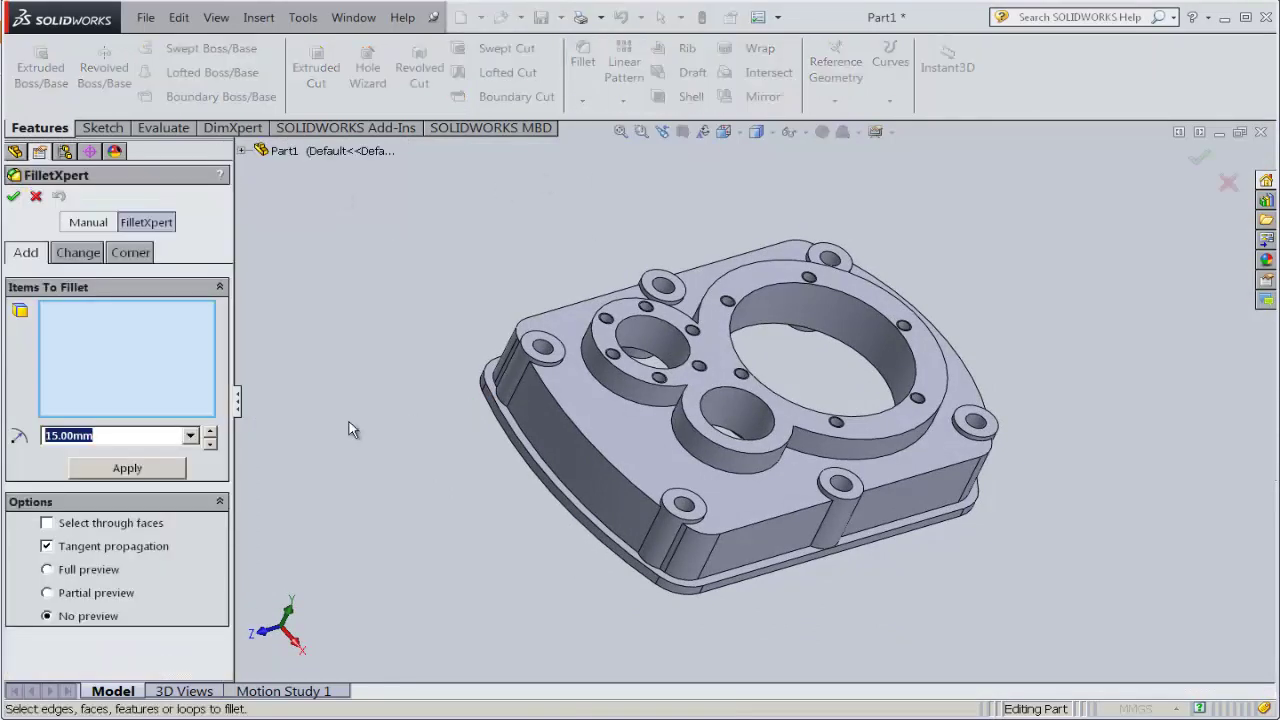
pyautogui.write('1')
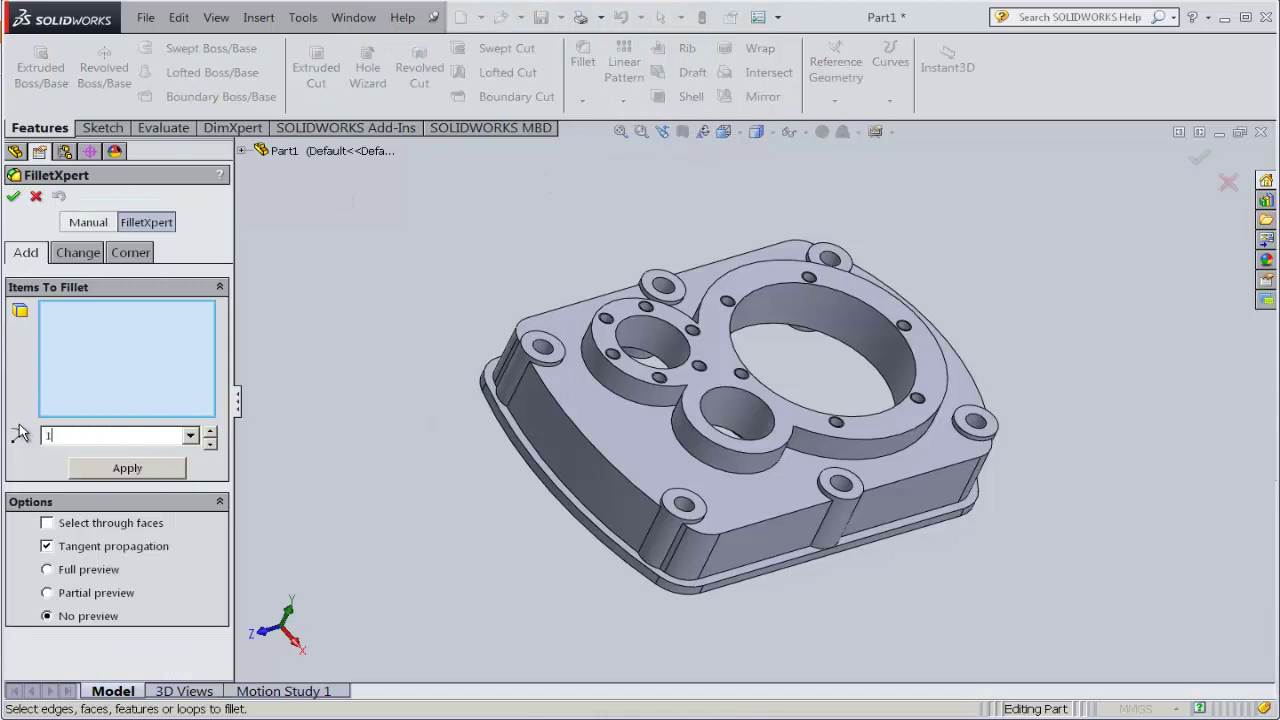
pyautogui.click(771, 522)
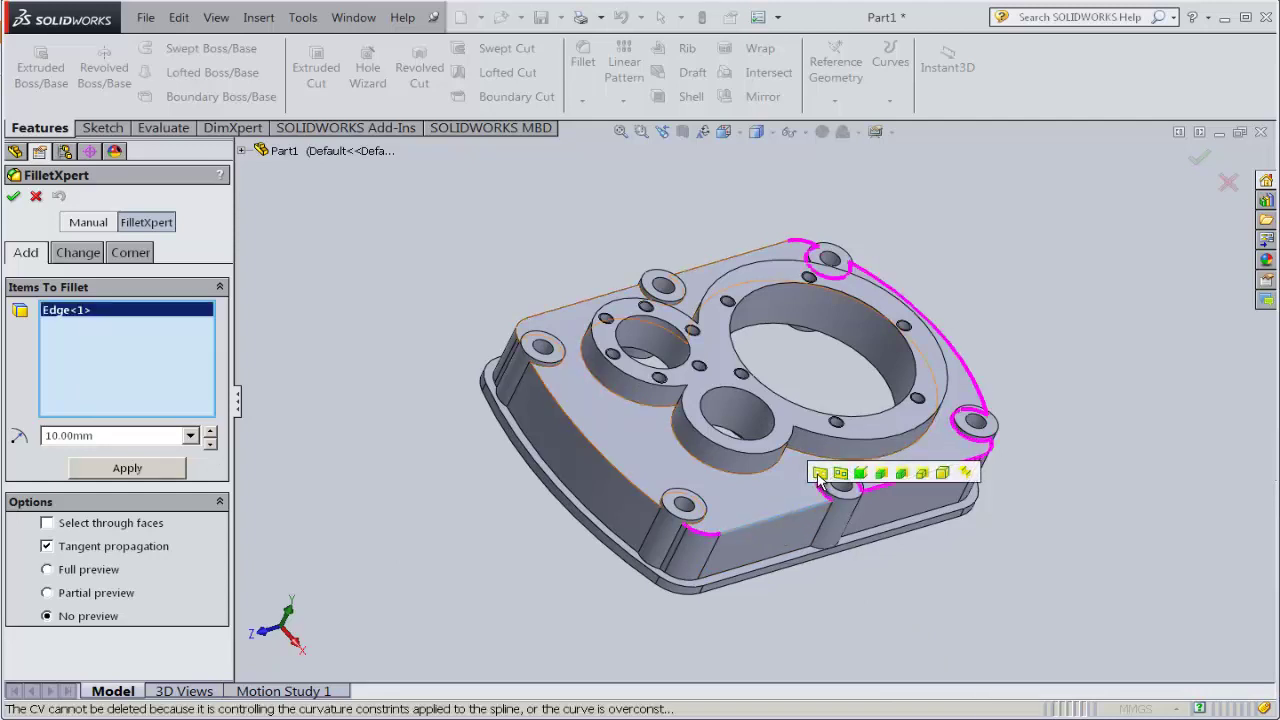
pyautogui.click(819, 474)
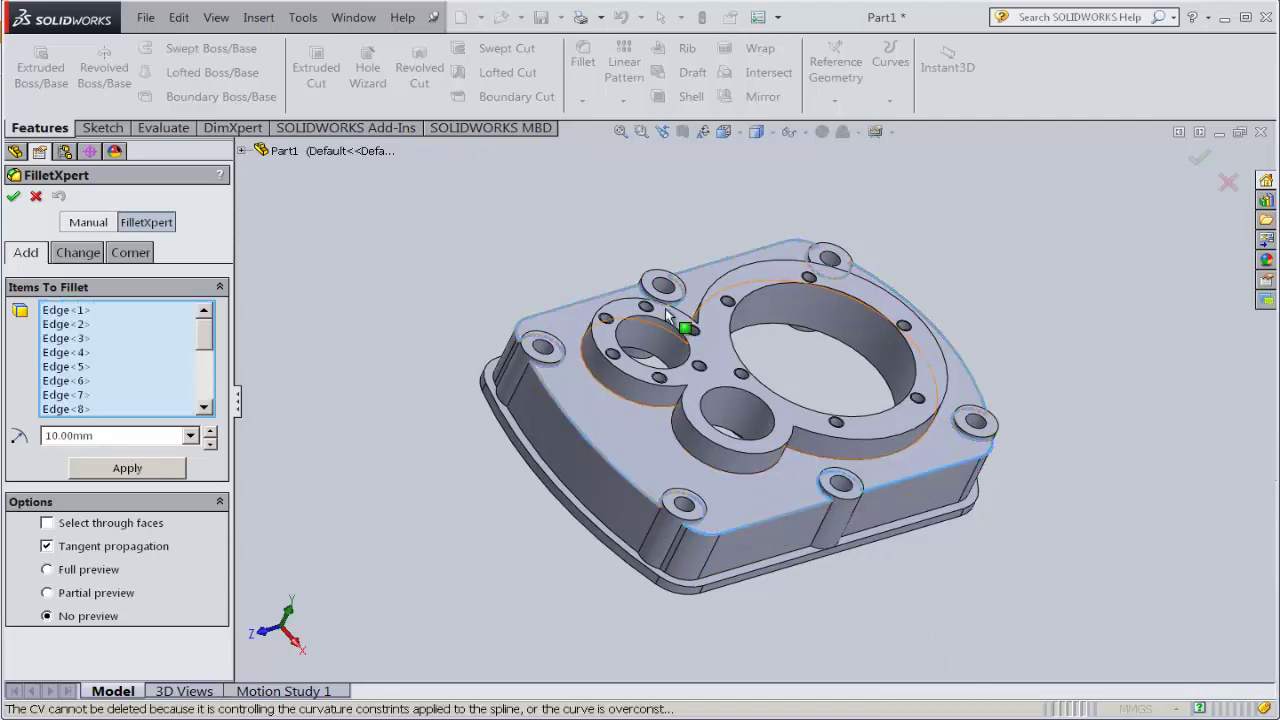
pyautogui.scroll(-3, 750, 380)
pyautogui.scroll(-2, 750, 380)
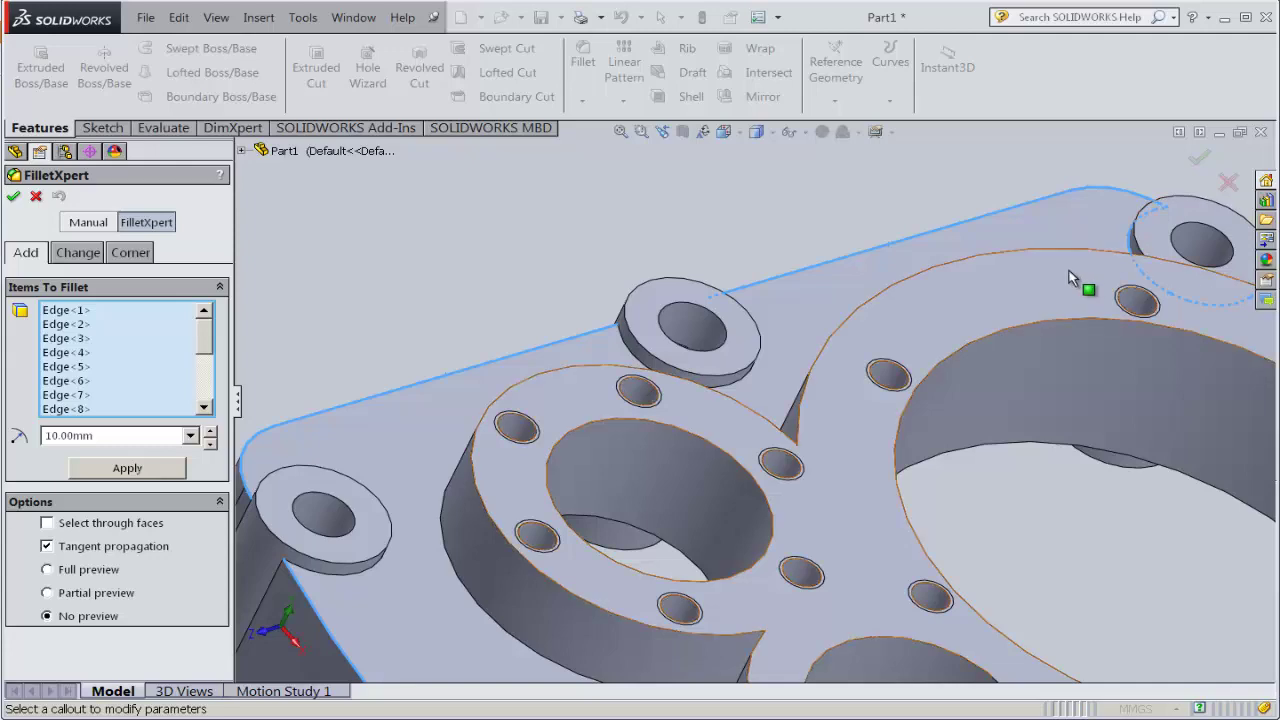
pyautogui.scroll(5, 1053, 279)
pyautogui.scroll(-5, 875, 538)
pyautogui.scroll(5, 875, 538)
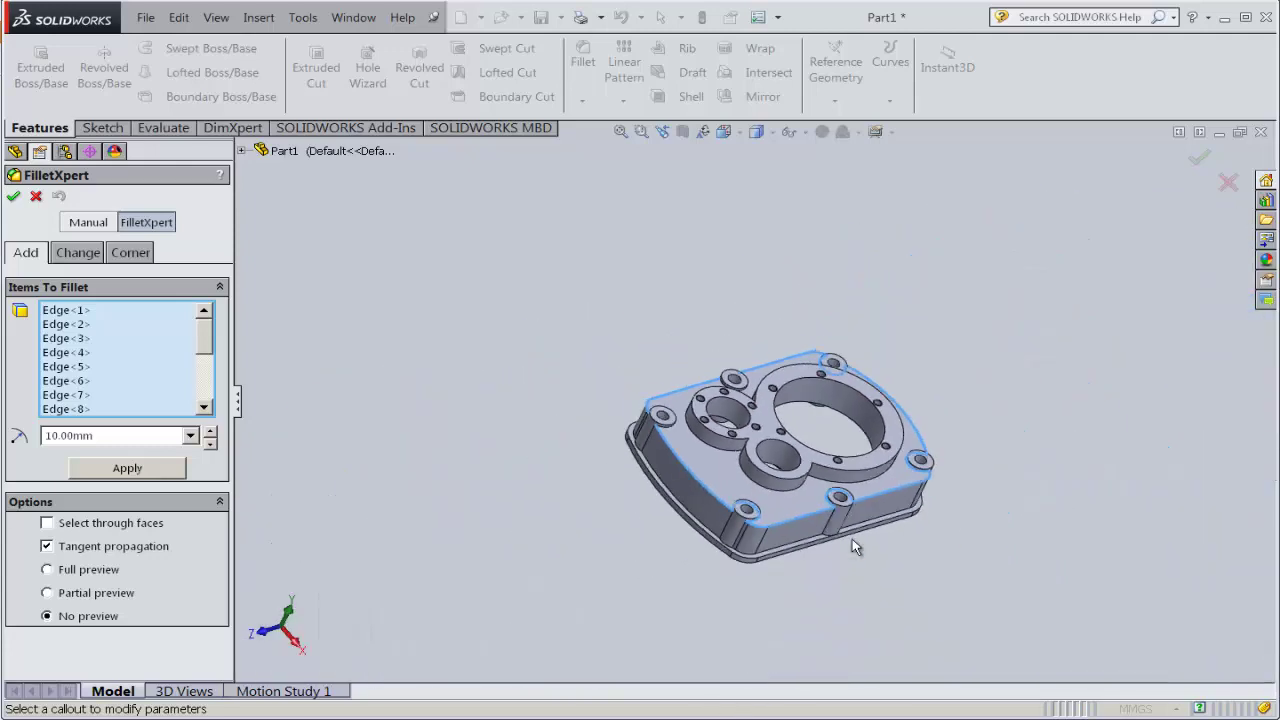
pyautogui.scroll(-2, 832, 481)
pyautogui.scroll(-4, 525, 488)
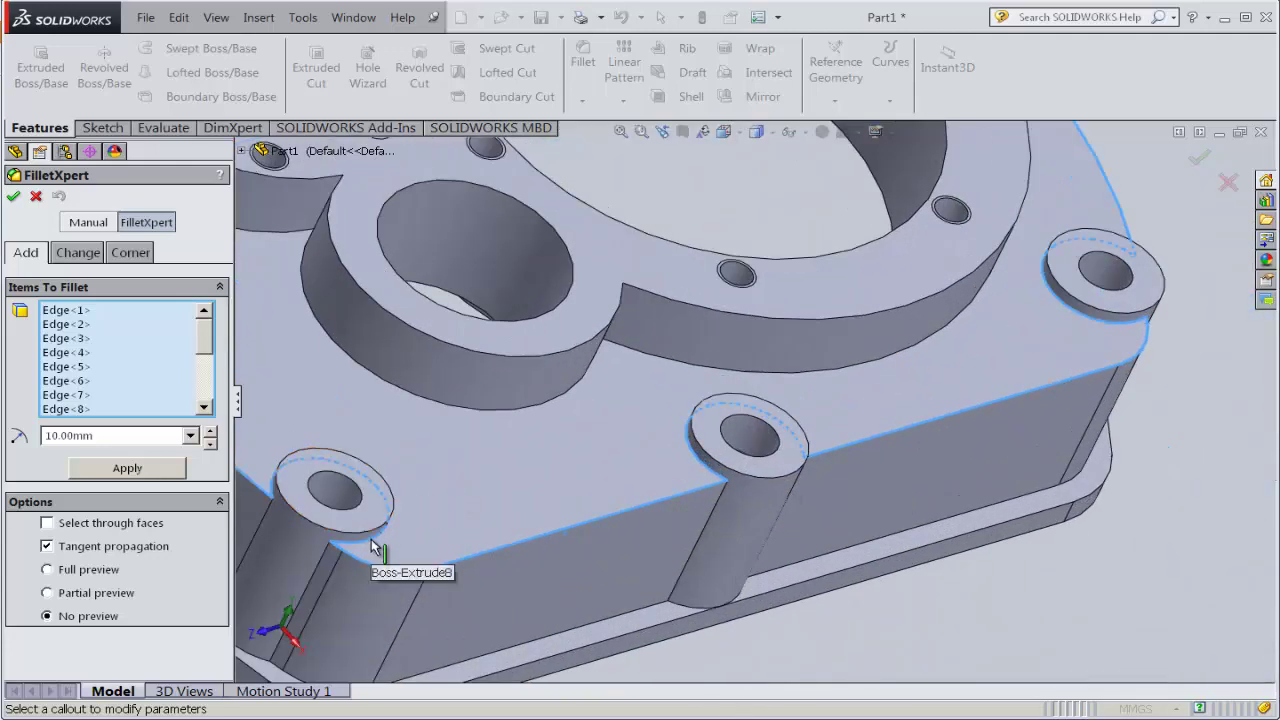
# - Drop the middle boss and hole edges, add the right boss base, and apply the 10 mm fillet
pyautogui.click(703, 467)
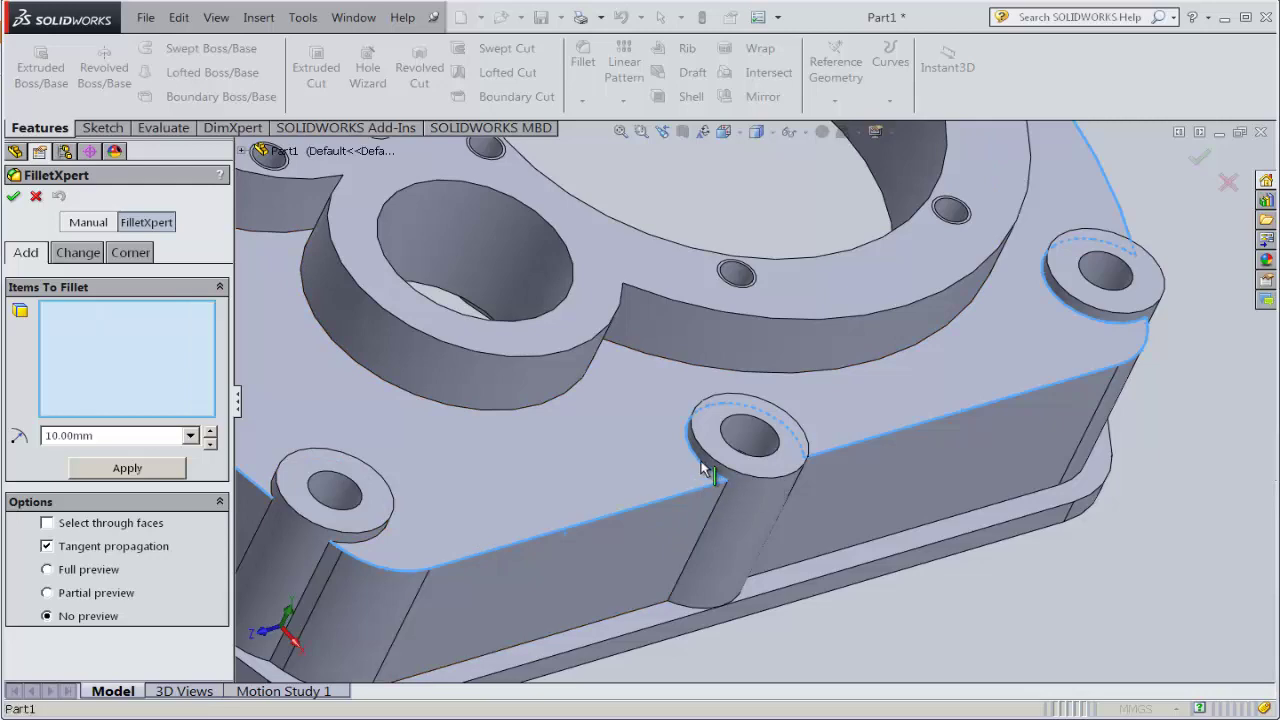
pyautogui.click(1122, 327)
pyautogui.scroll(2, 1106, 329)
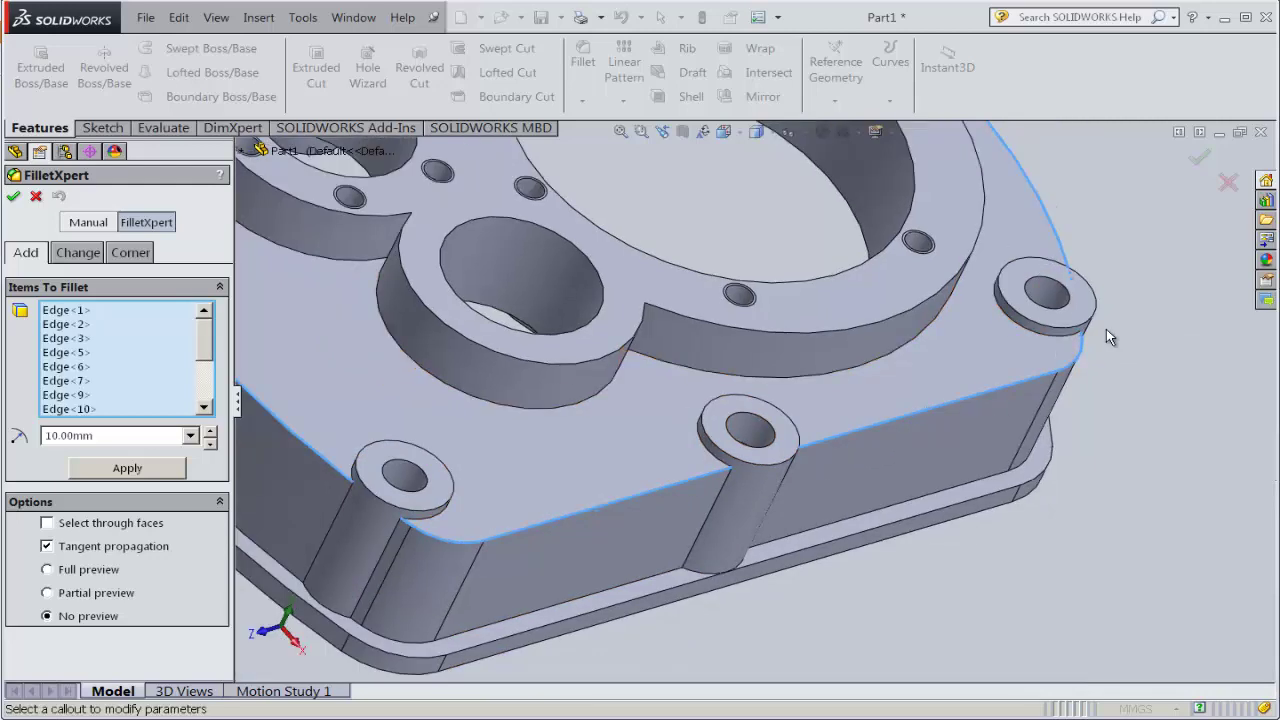
pyautogui.scroll(2, 1106, 329)
pyautogui.moveTo(1043, 308); pyautogui.dragTo(905, 432, button='middle')
pyautogui.scroll(-3, 905, 432)
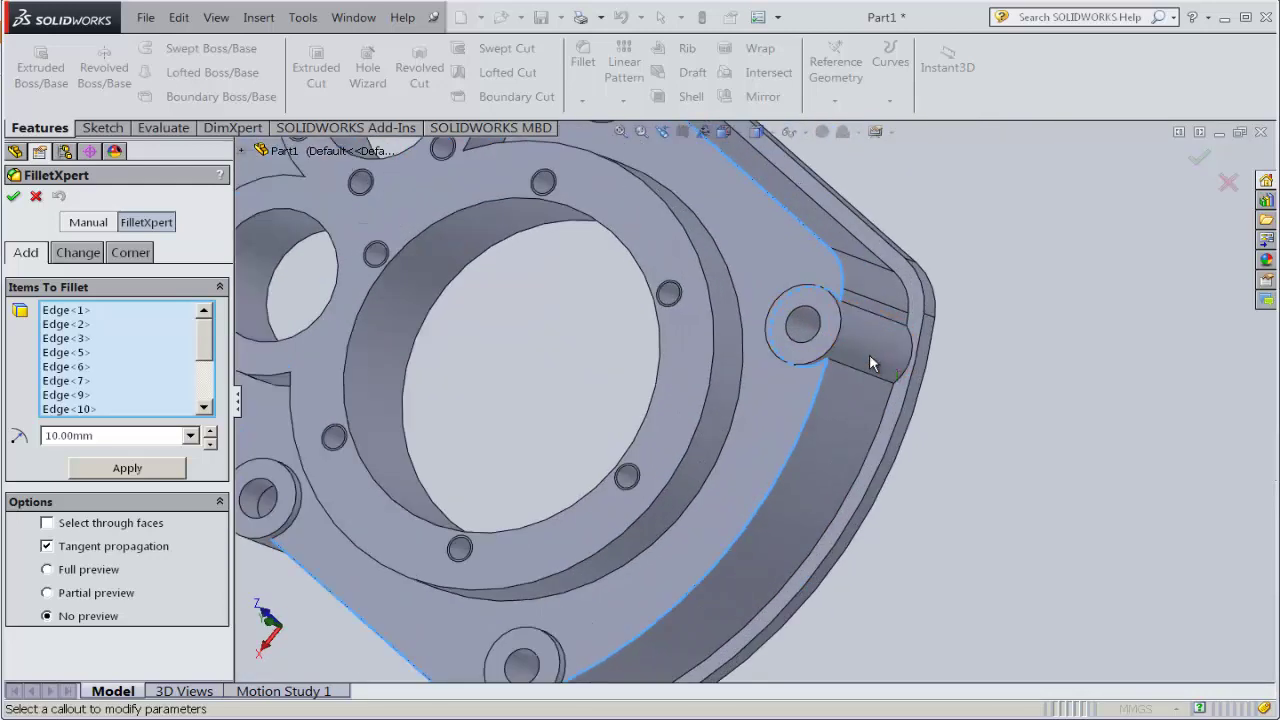
pyautogui.scroll(-2, 760, 390)
pyautogui.click(771, 377)
pyautogui.scroll(2, 771, 376)
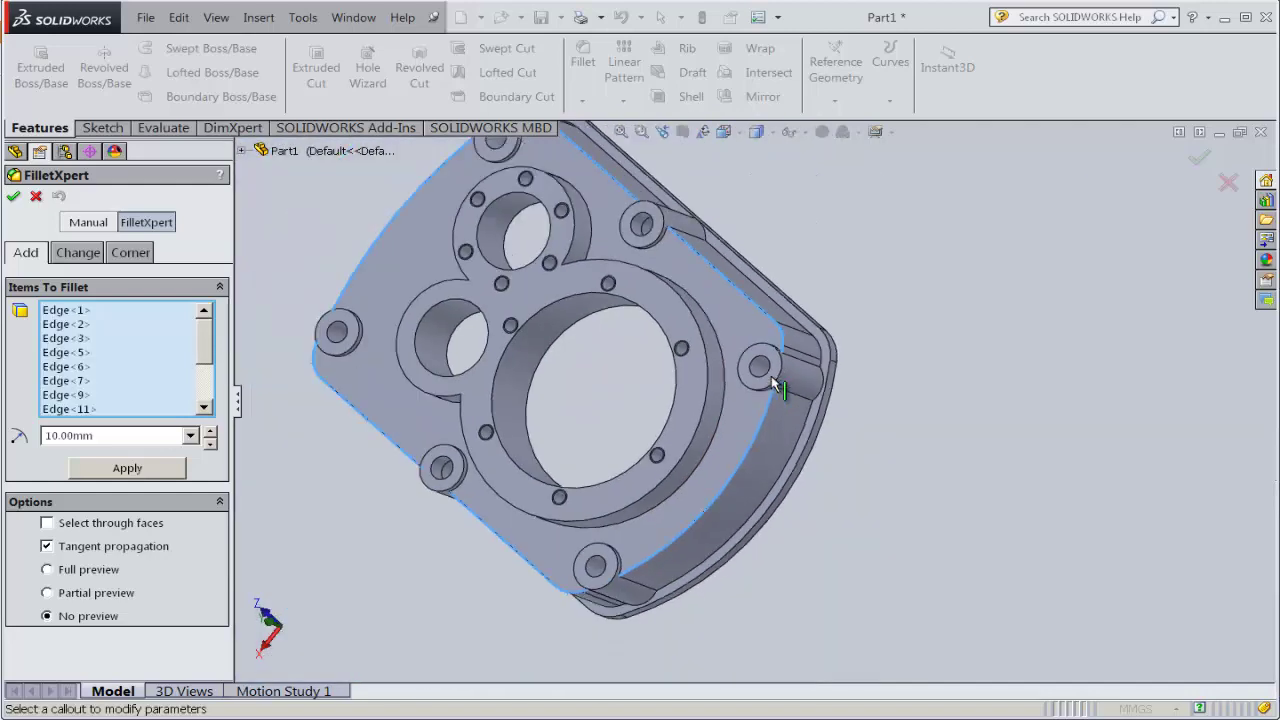
pyautogui.scroll(3, 772, 380)
pyautogui.moveTo(645, 535); pyautogui.dragTo(663, 219, button='middle')
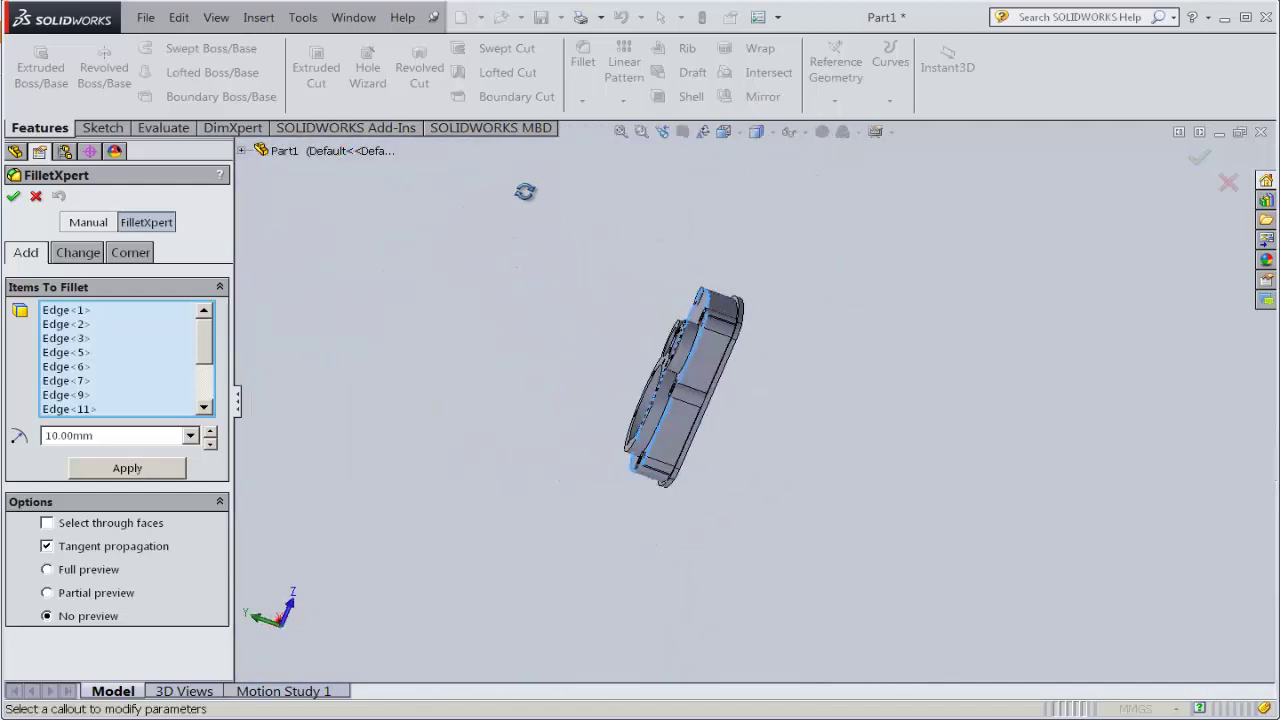
pyautogui.scroll(-3, 677, 302)
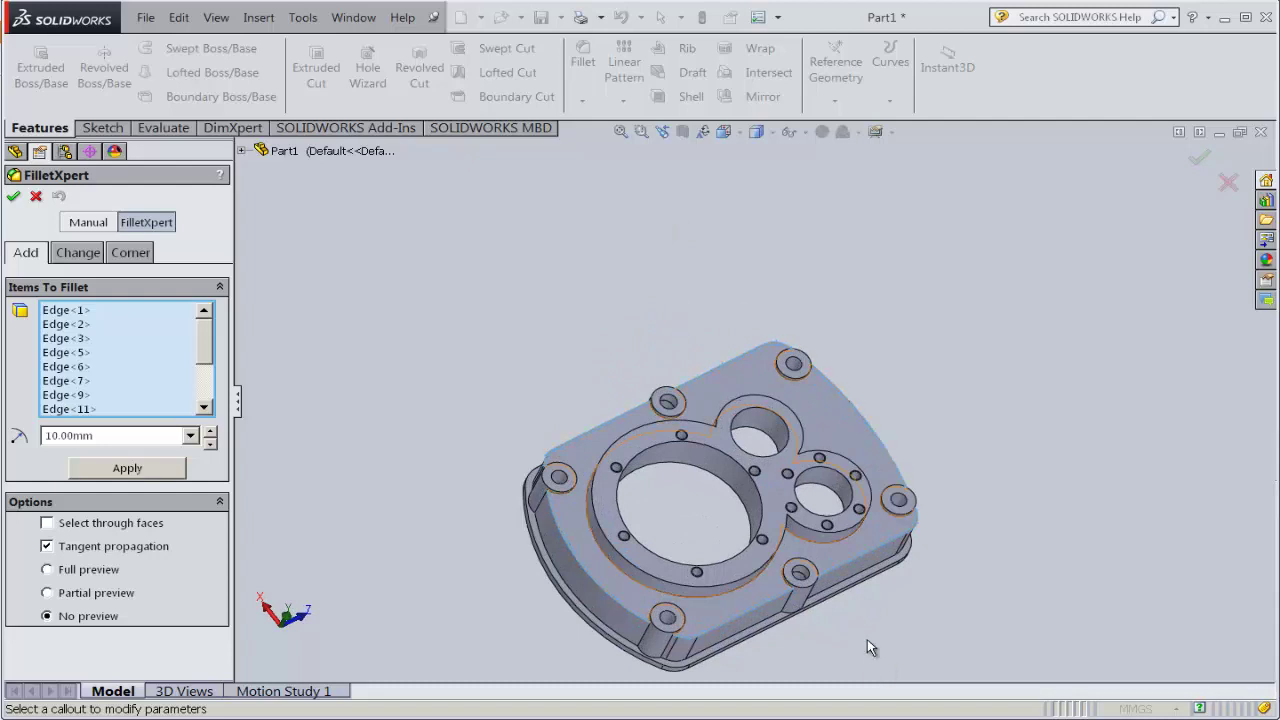
pyautogui.scroll(-2, 866, 634)
pyautogui.click(138, 465)
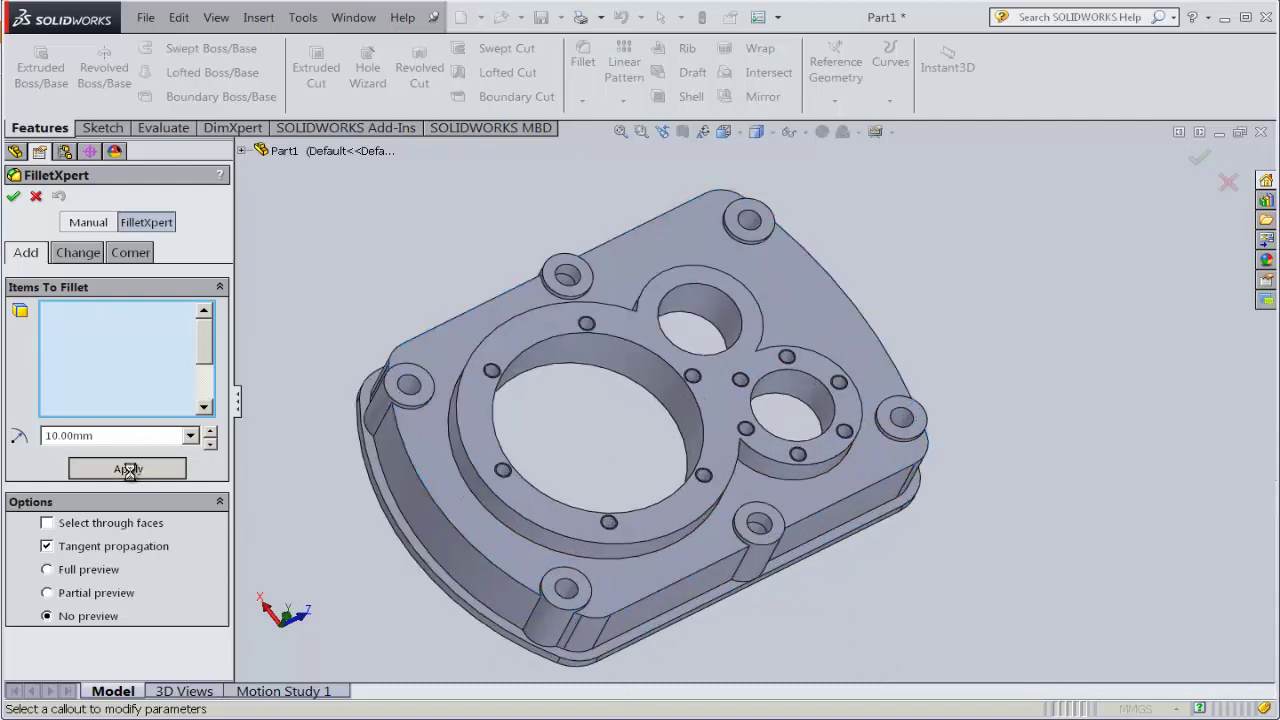
pyautogui.scroll(2, 350, 288)
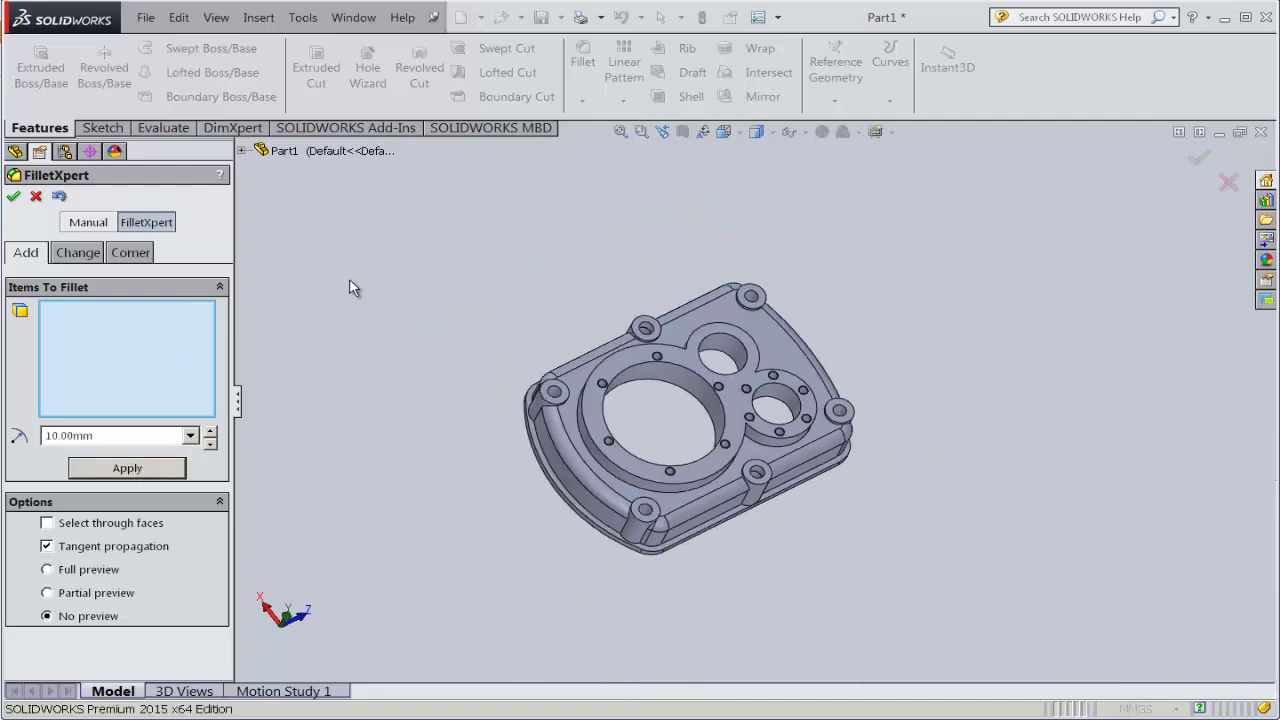
pyautogui.click(14, 197)
# - Show the filleted part in Top view and switch to the PDF drawing
pyautogui.click(757, 131)
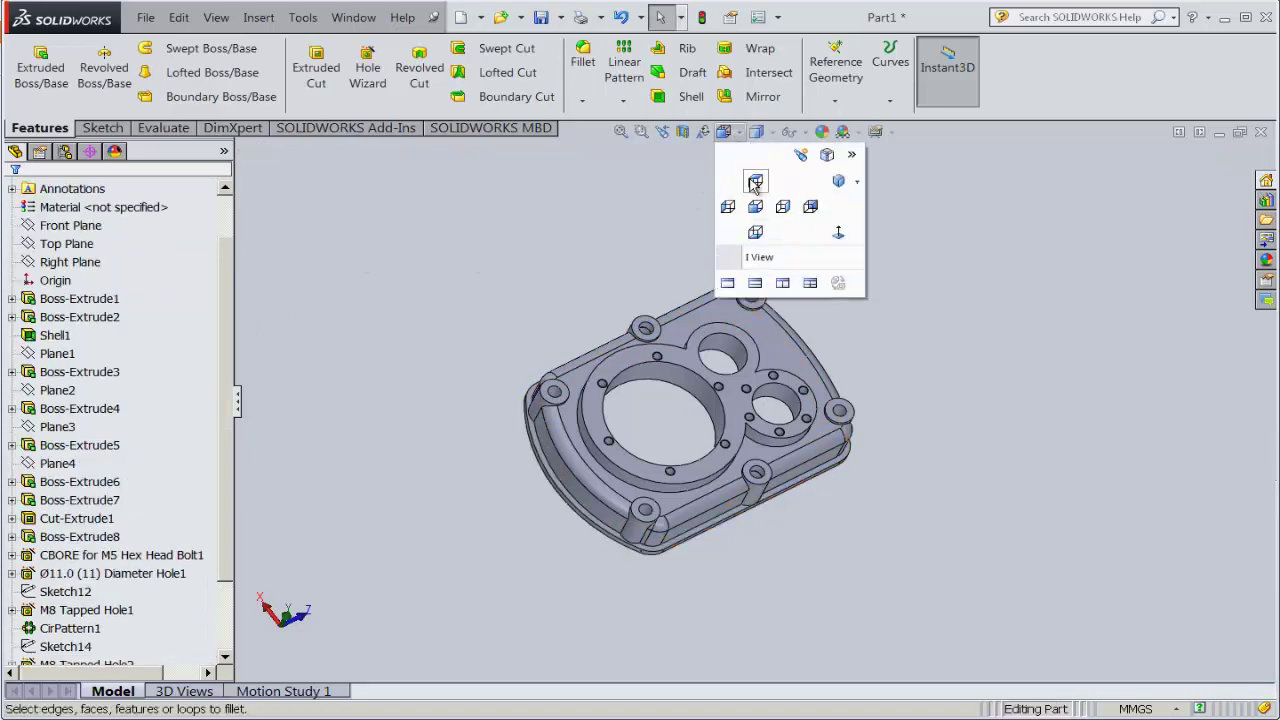
pyautogui.click(751, 178)
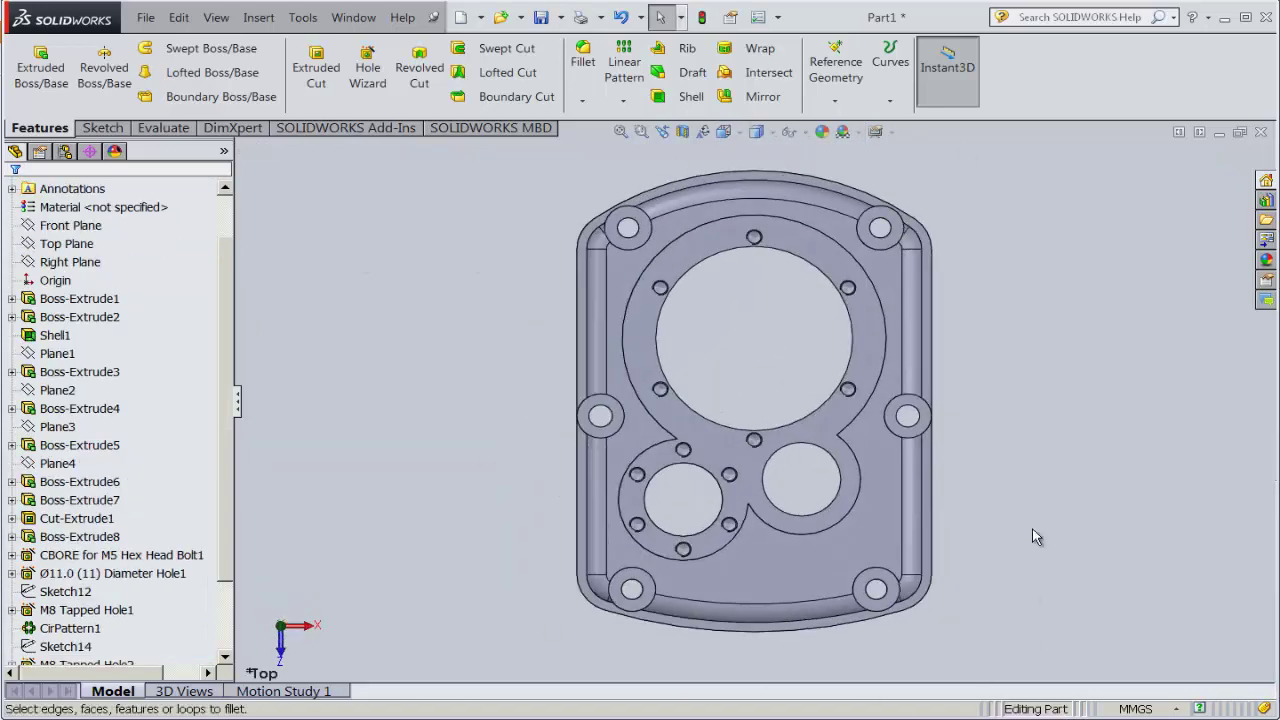
pyautogui.hotkey('alt', 'Tab')
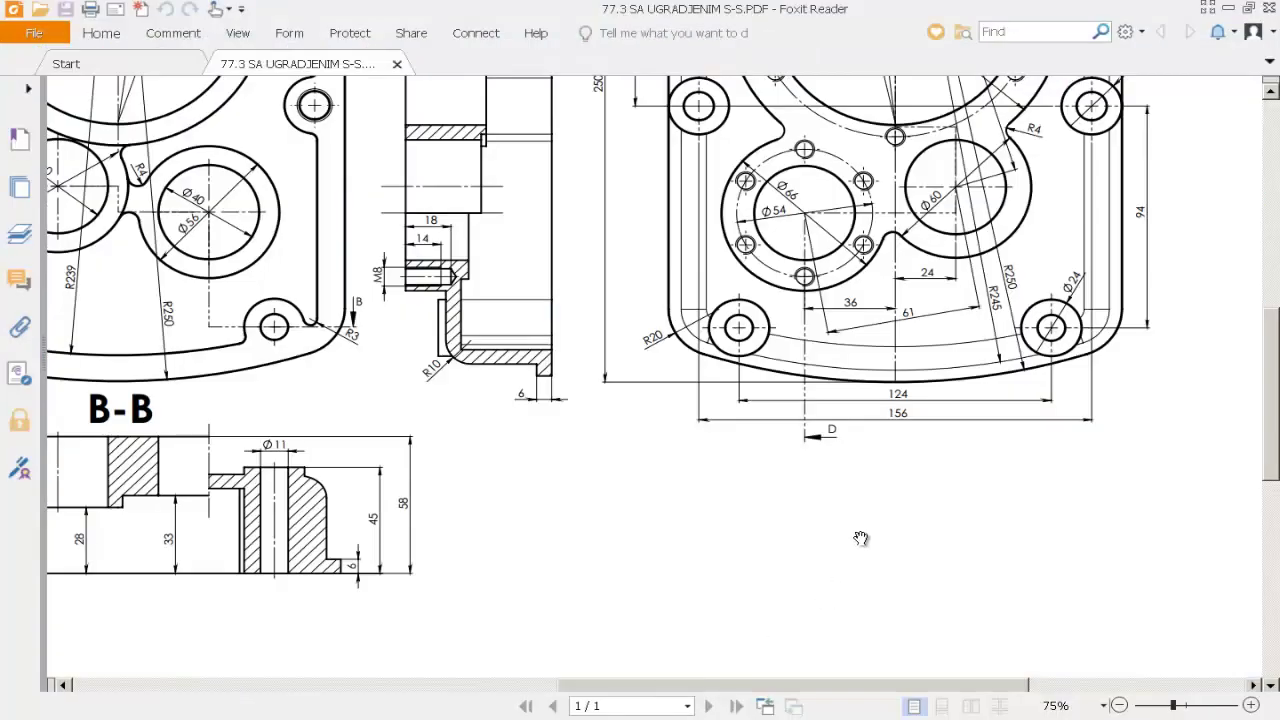
# - Scroll to the drawing's top view in Foxit, then tilt the SOLIDWORKS cover into 3D
pyautogui.scroll(5, 723, 543)
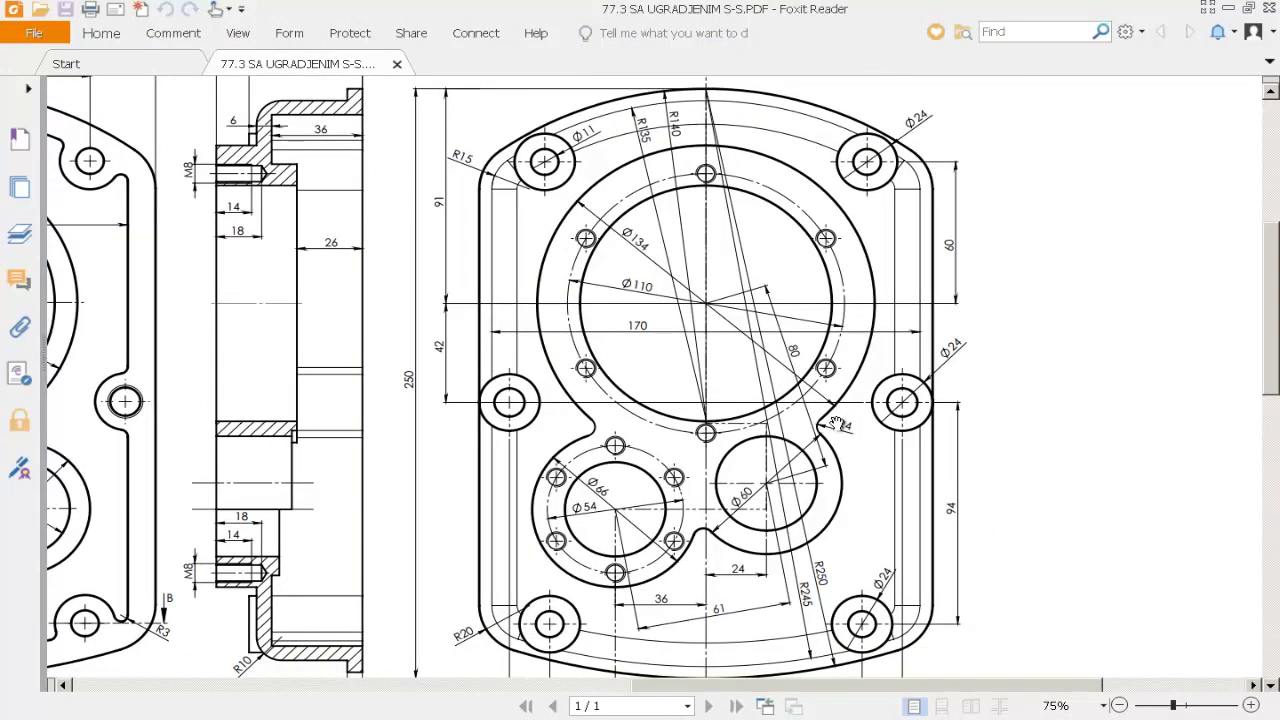
pyautogui.hotkey('alt', 'Tab')
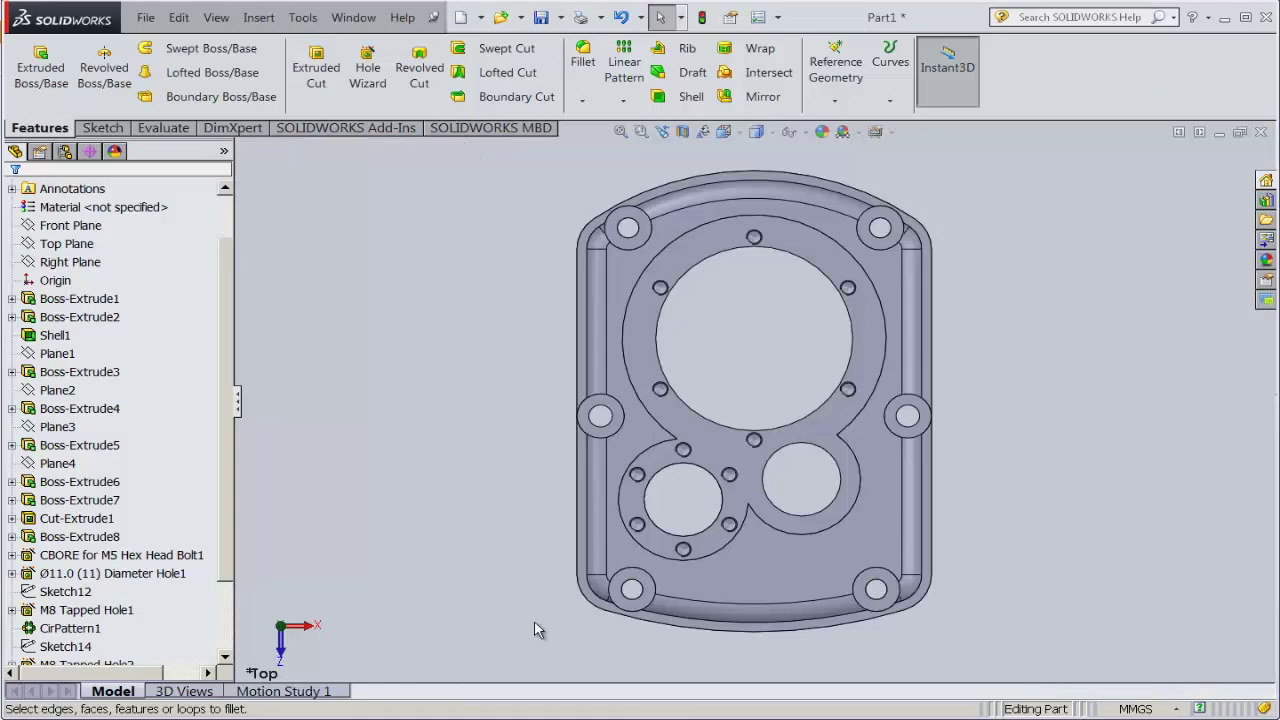
pyautogui.moveTo(557, 440); pyautogui.dragTo(429, 320, button='middle')
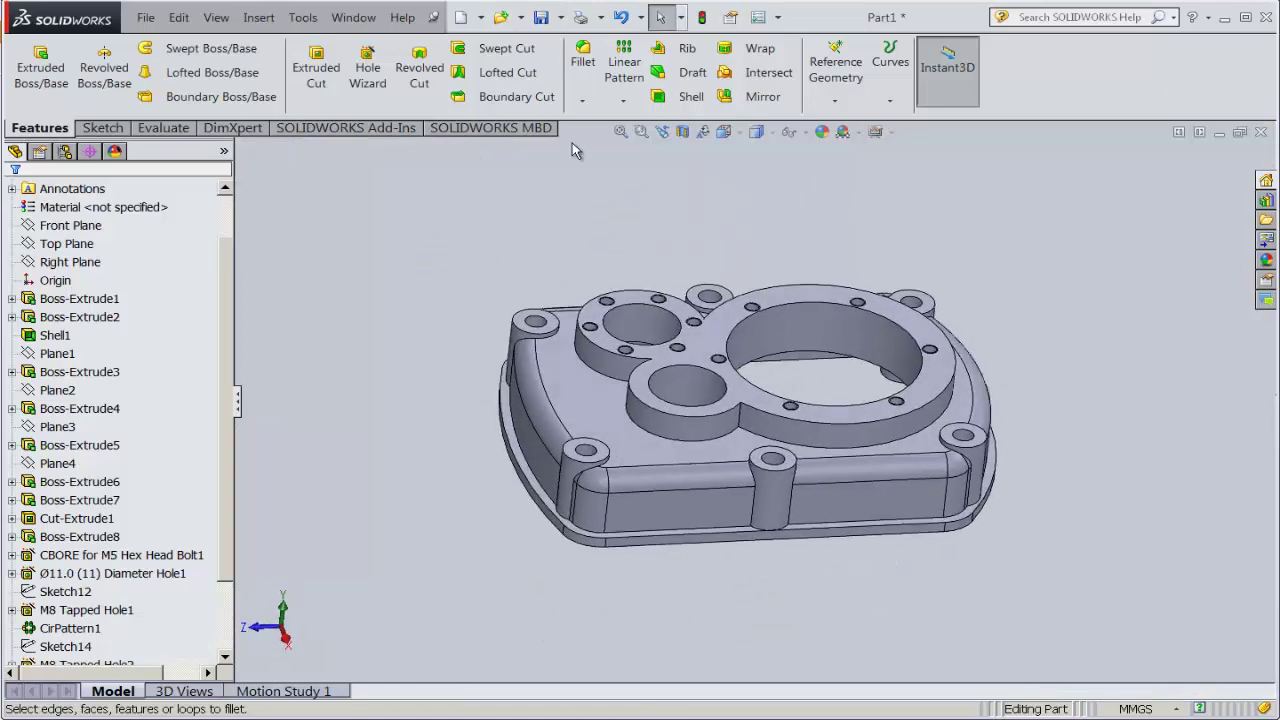
# - Start a 4 mm FilletXpert round on the first two ring-boss junction edges
pyautogui.click(582, 100)
pyautogui.click(605, 134)
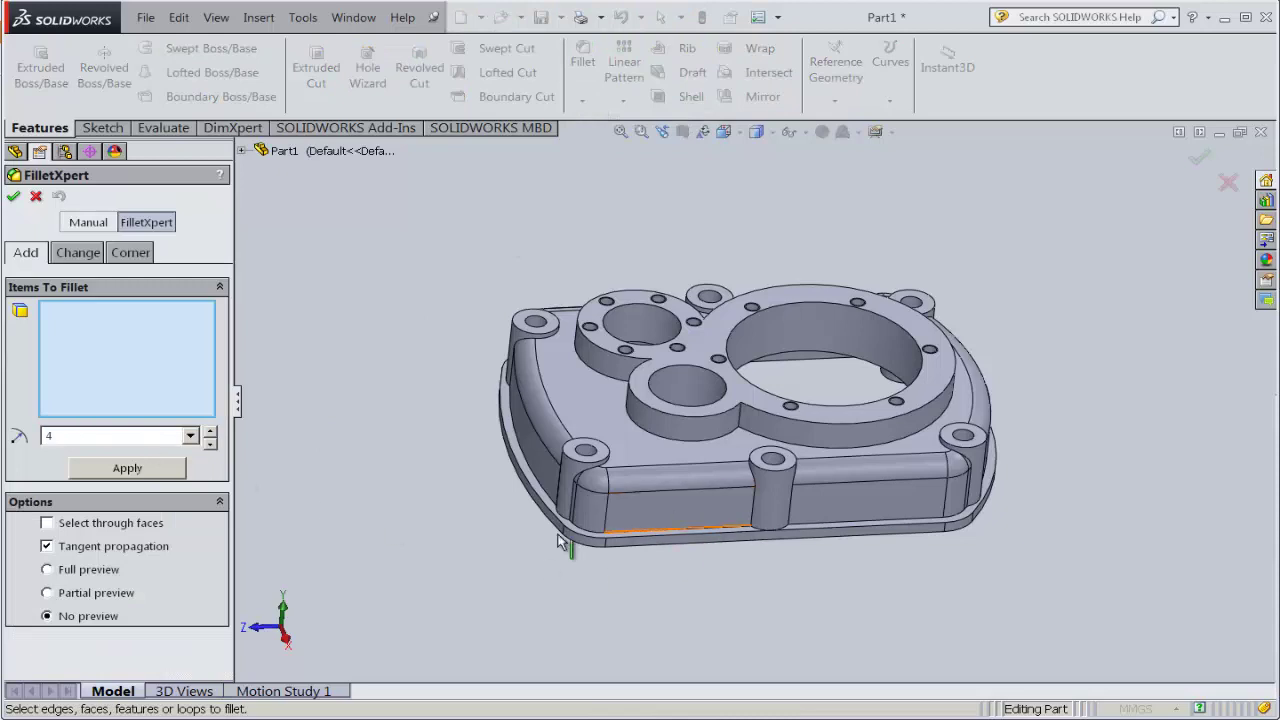
pyautogui.scroll(-5, 757, 465)
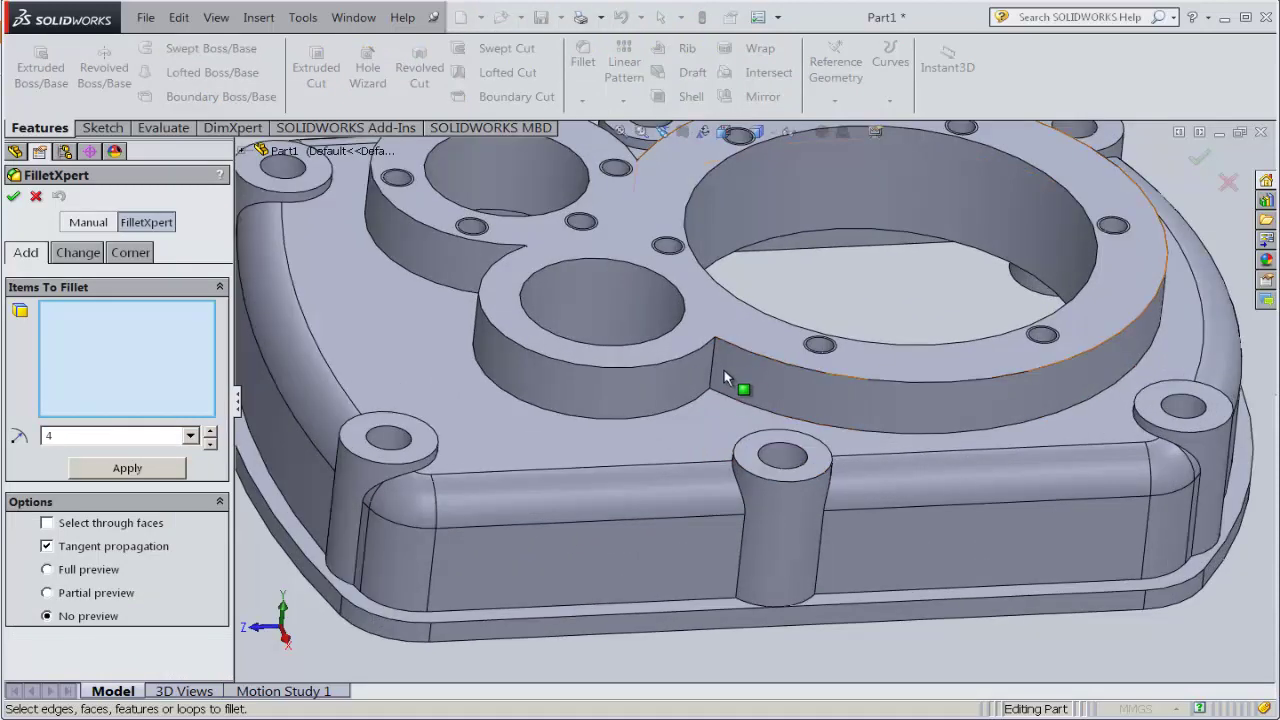
pyautogui.click(712, 372)
pyautogui.scroll(8, 705, 380)
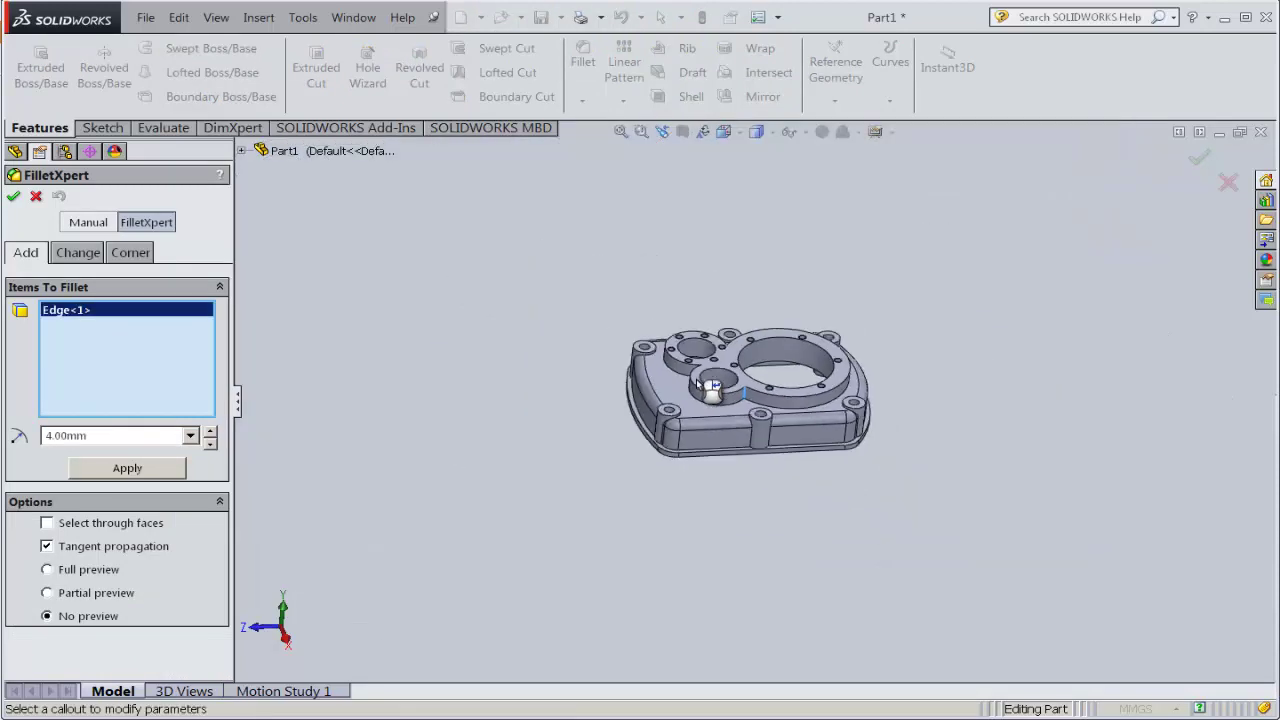
pyautogui.moveTo(627, 261)
pyautogui.mouseDown(button='middle')
pyautogui.moveTo(820, 526)
pyautogui.moveTo(800, 566)
pyautogui.moveTo(888, 461)
pyautogui.moveTo(757, 449)
pyautogui.mouseUp(button='middle')
pyautogui.scroll(-3, 742, 407)
pyautogui.scroll(-3, 742, 407)
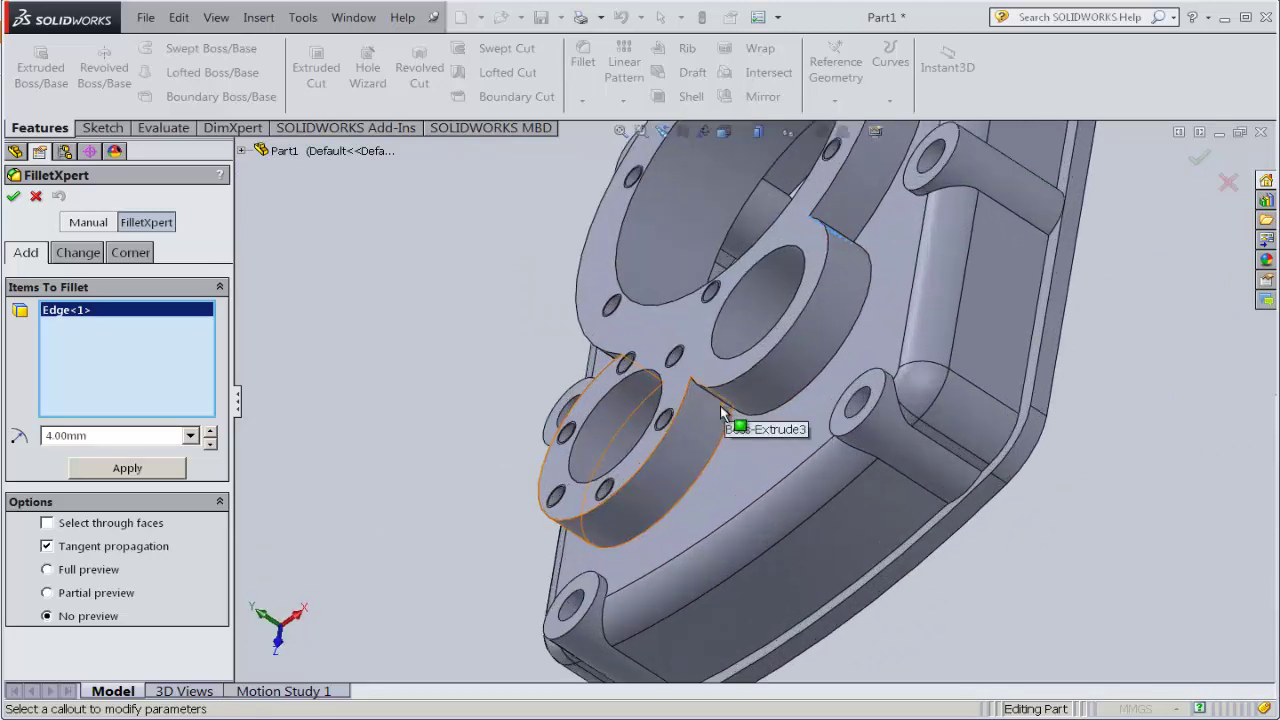
pyautogui.scroll(-2, 720, 415)
pyautogui.moveTo(443, 297); pyautogui.dragTo(674, 277, button='middle')
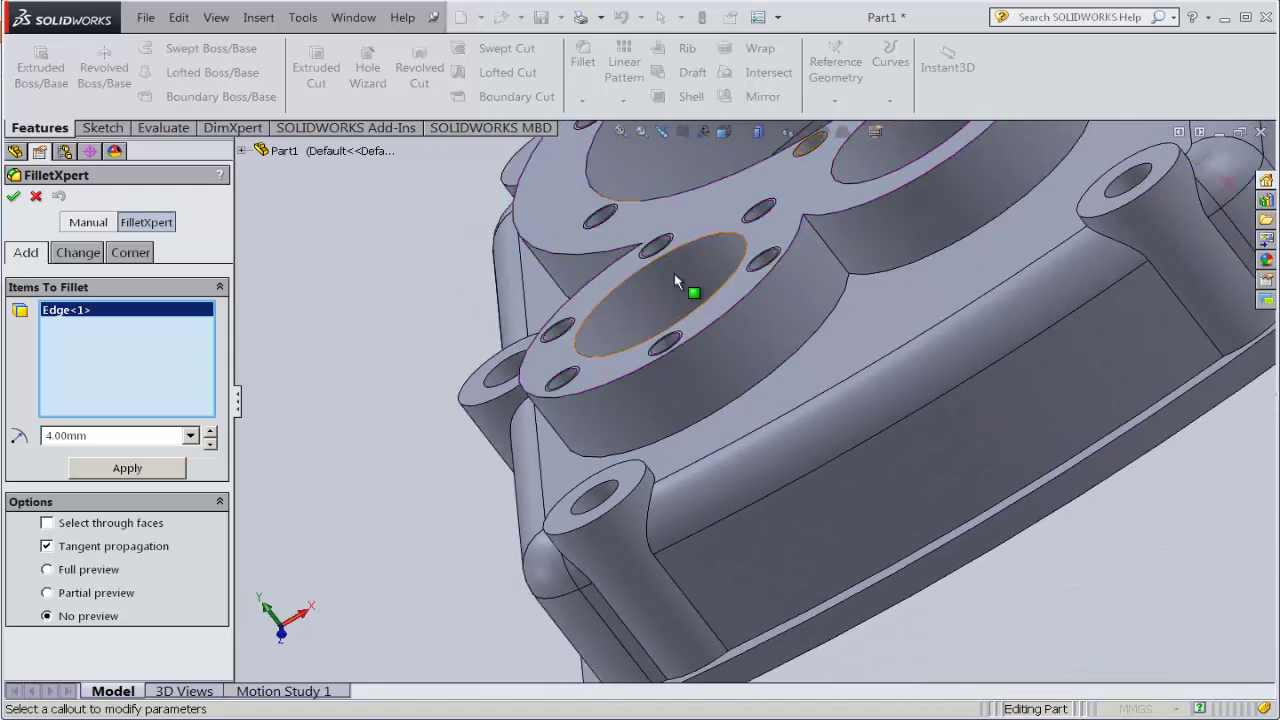
pyautogui.click(824, 243)
# - Add the vertical junction edge as the third, then apply the 4 mm fillet in Top view
pyautogui.moveTo(710, 256); pyautogui.dragTo(528, 294, button='middle')
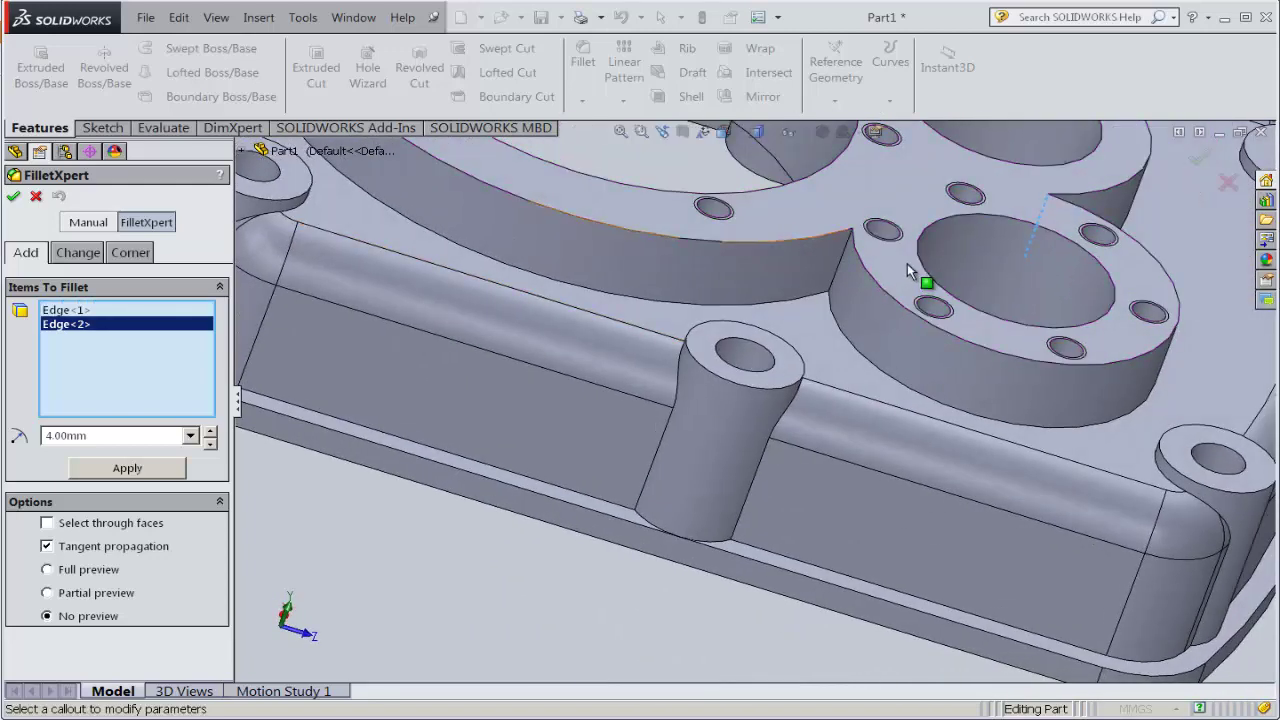
pyautogui.scroll(-2, 907, 263)
pyautogui.scroll(-2, 855, 244)
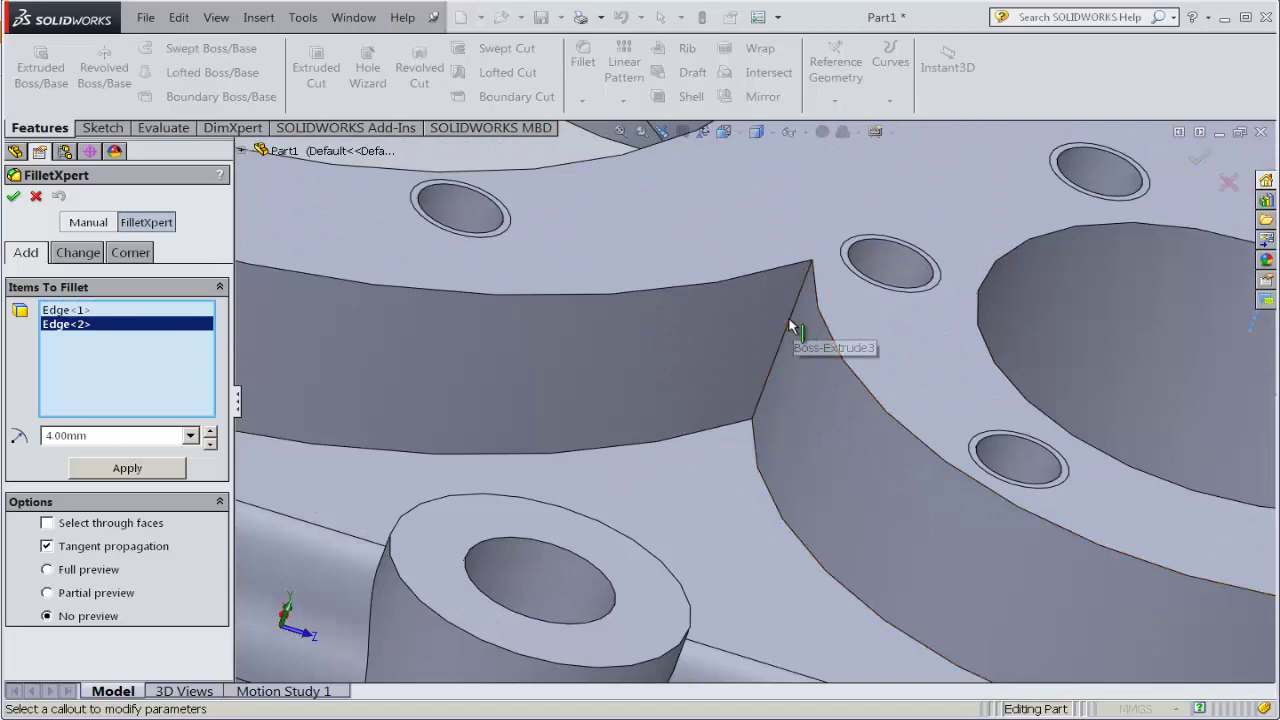
pyautogui.click(790, 325)
pyautogui.scroll(5, 788, 328)
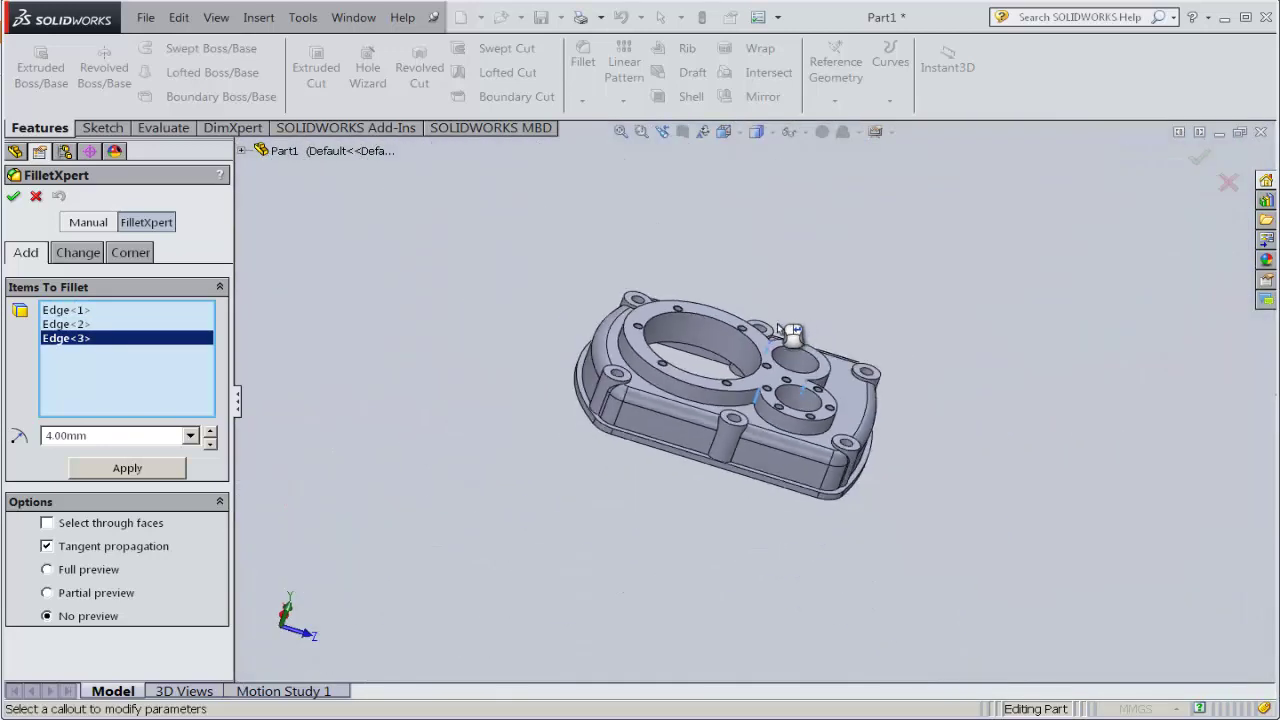
pyautogui.click(757, 132)
pyautogui.click(748, 206)
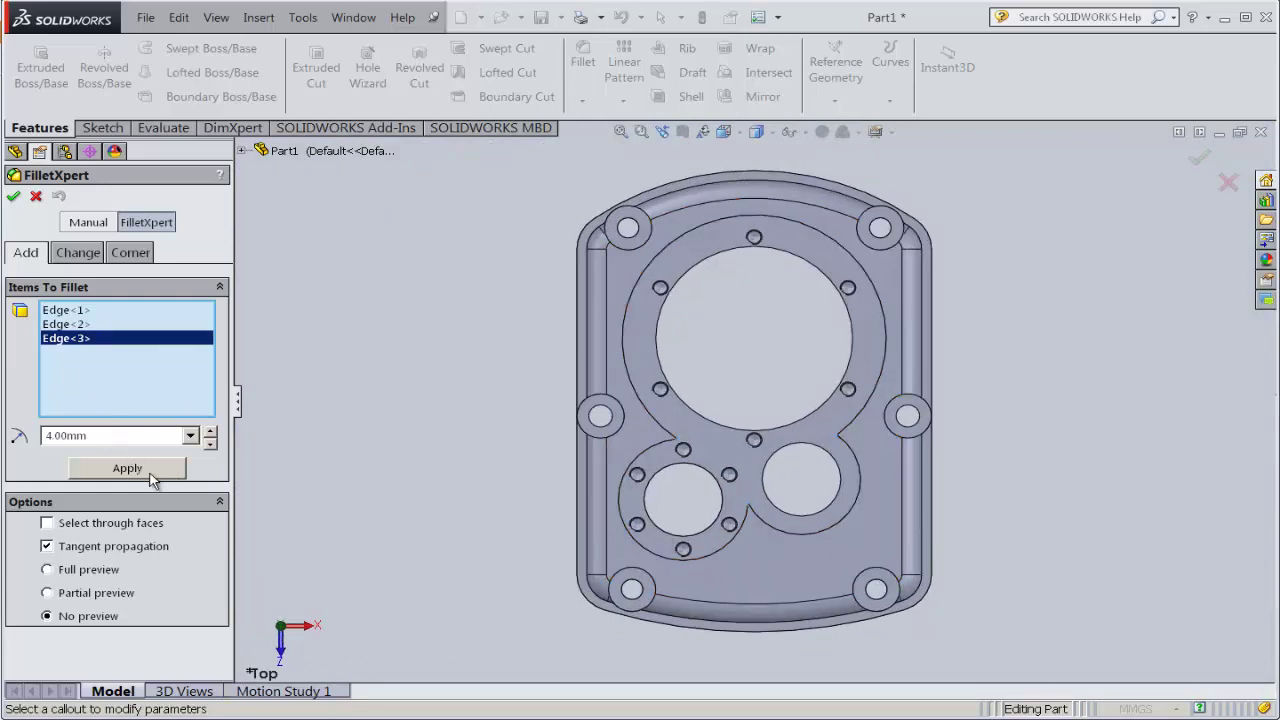
pyautogui.click(128, 469)
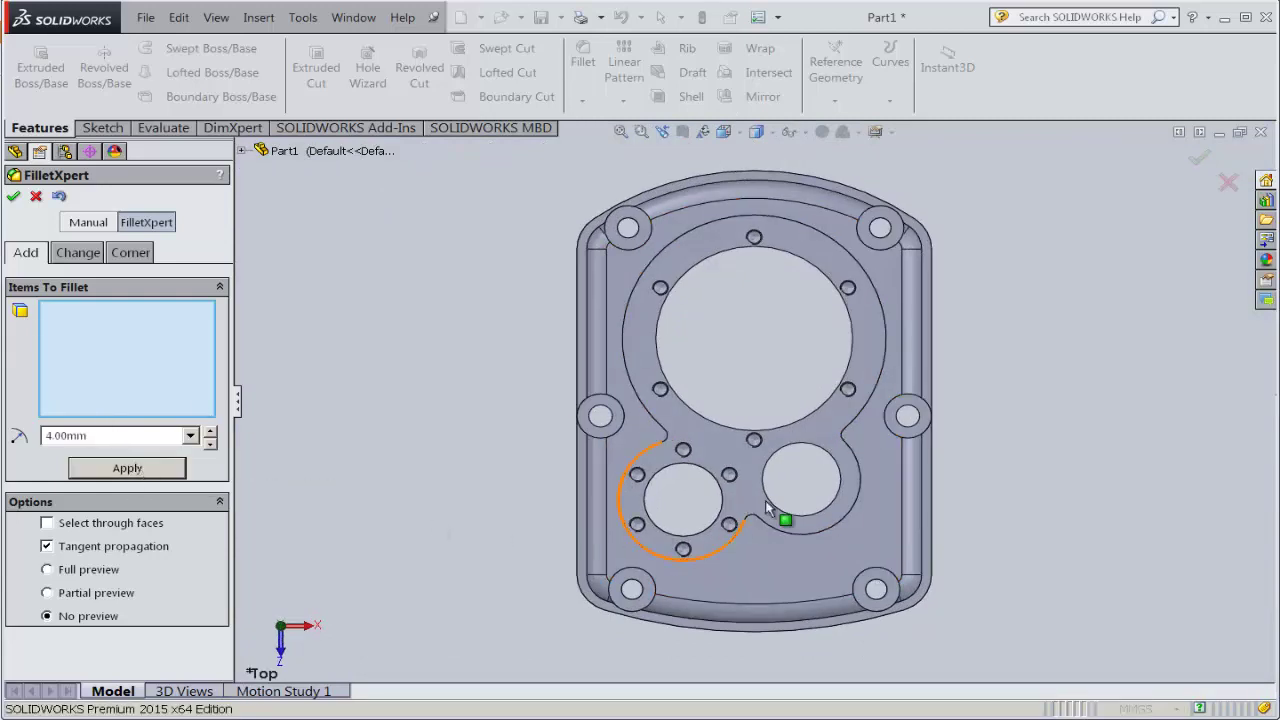
pyautogui.click(14, 198)
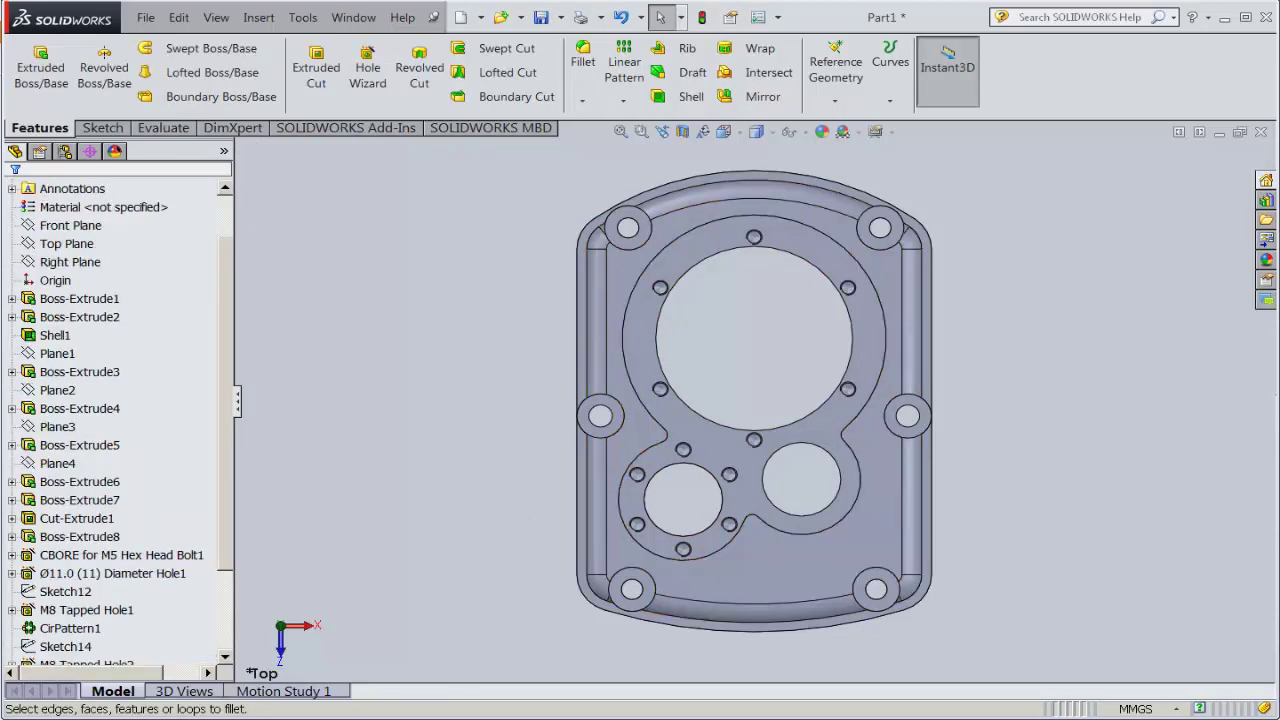
# - Glance at the PDF, then turn the cover face-on and orbit to its inner side
pyautogui.hotkey('alt', 'Tab')
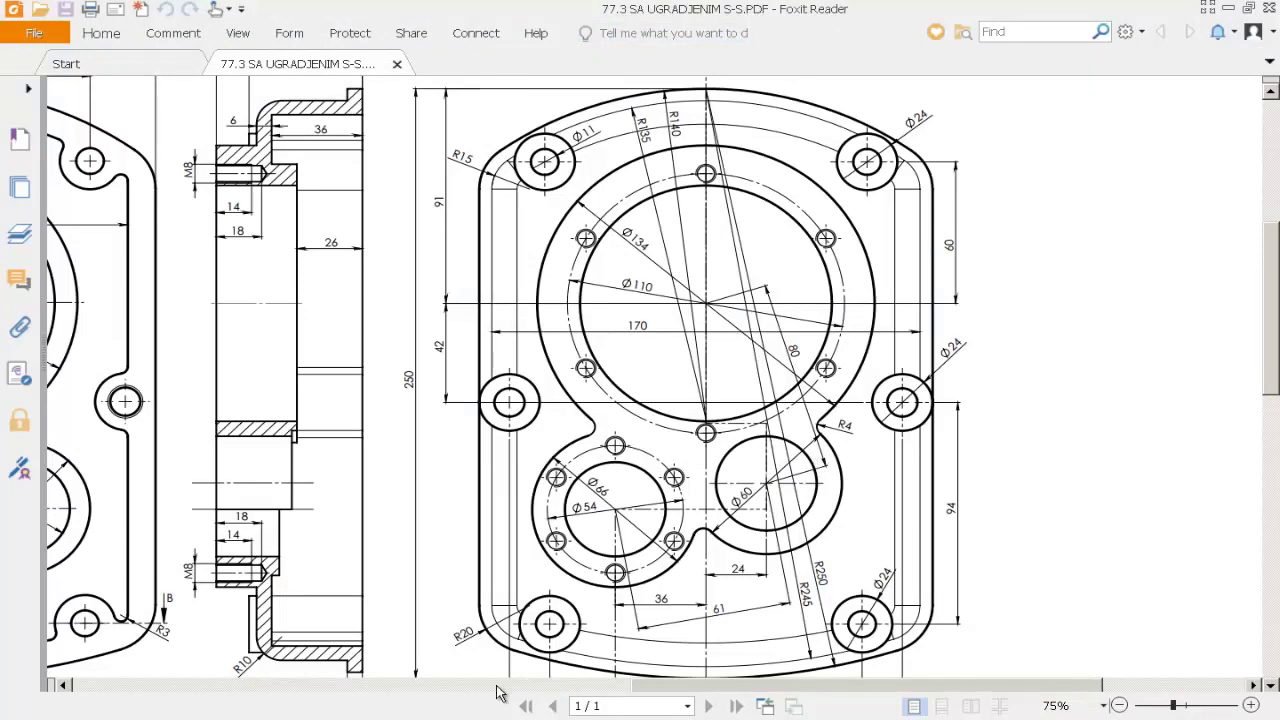
pyautogui.hotkey('alt', 'Tab')
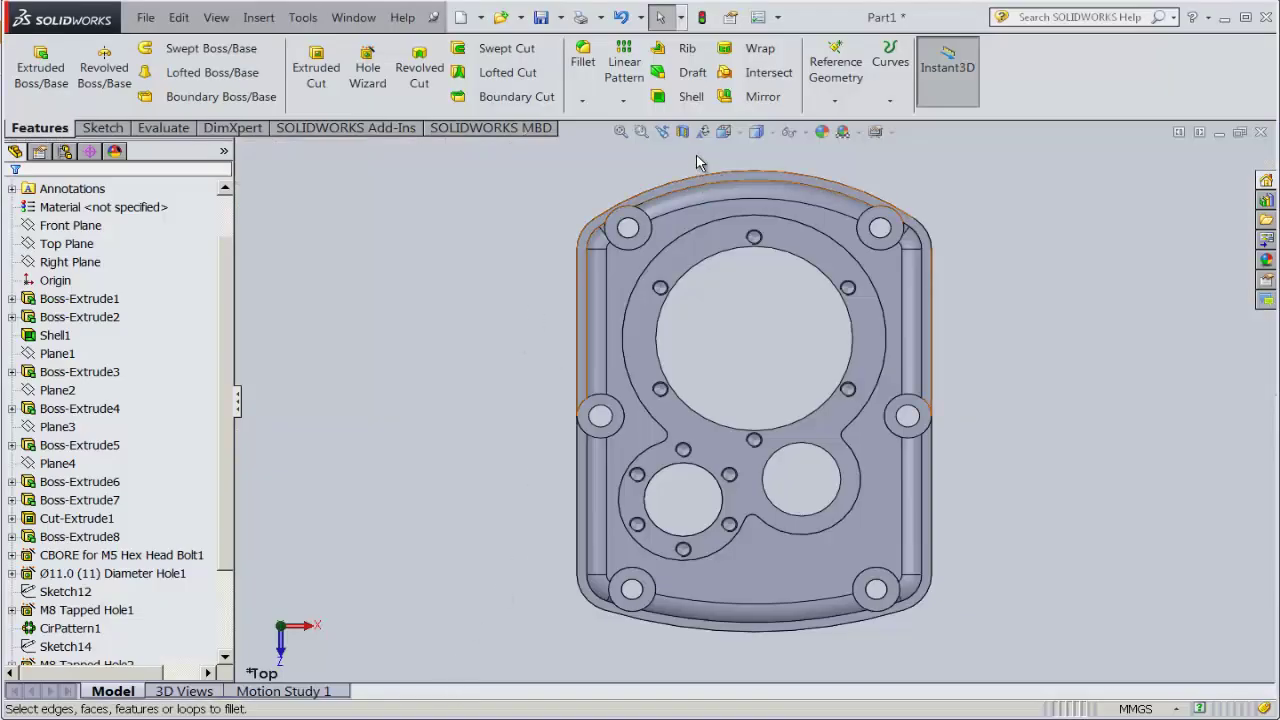
pyautogui.click(724, 131)
pyautogui.click(733, 259)
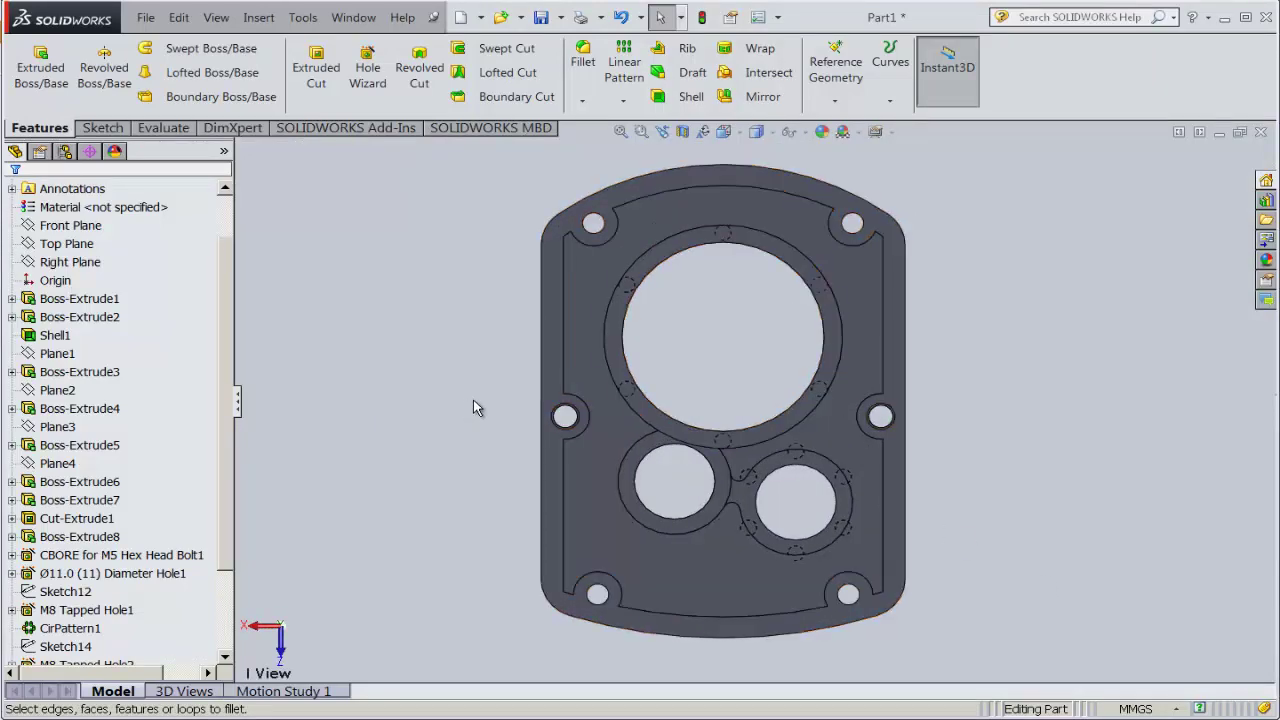
pyautogui.moveTo(474, 406); pyautogui.dragTo(574, 203, button='middle')
pyautogui.scroll(-3, 700, 170)
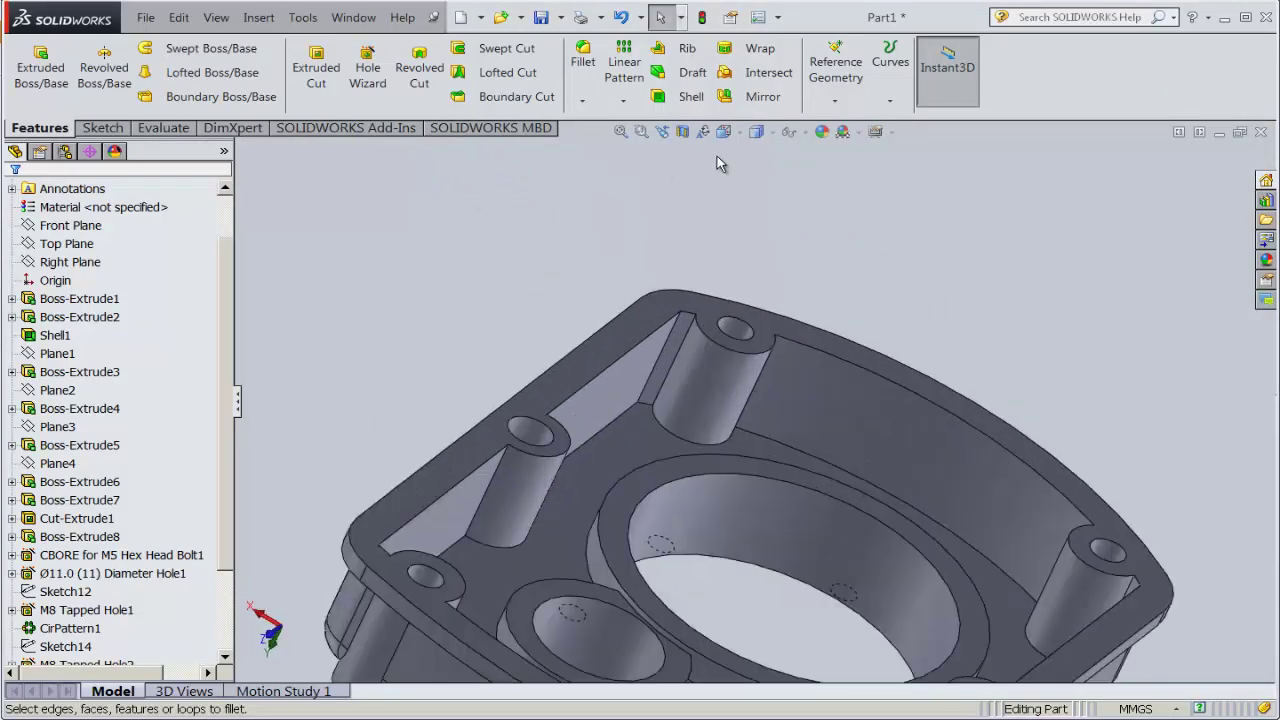
# - Check the drawing's B-B plan view with R3 and R4 rounds, then return to SOLIDWORKS
pyautogui.hotkey('alt', 'Tab')
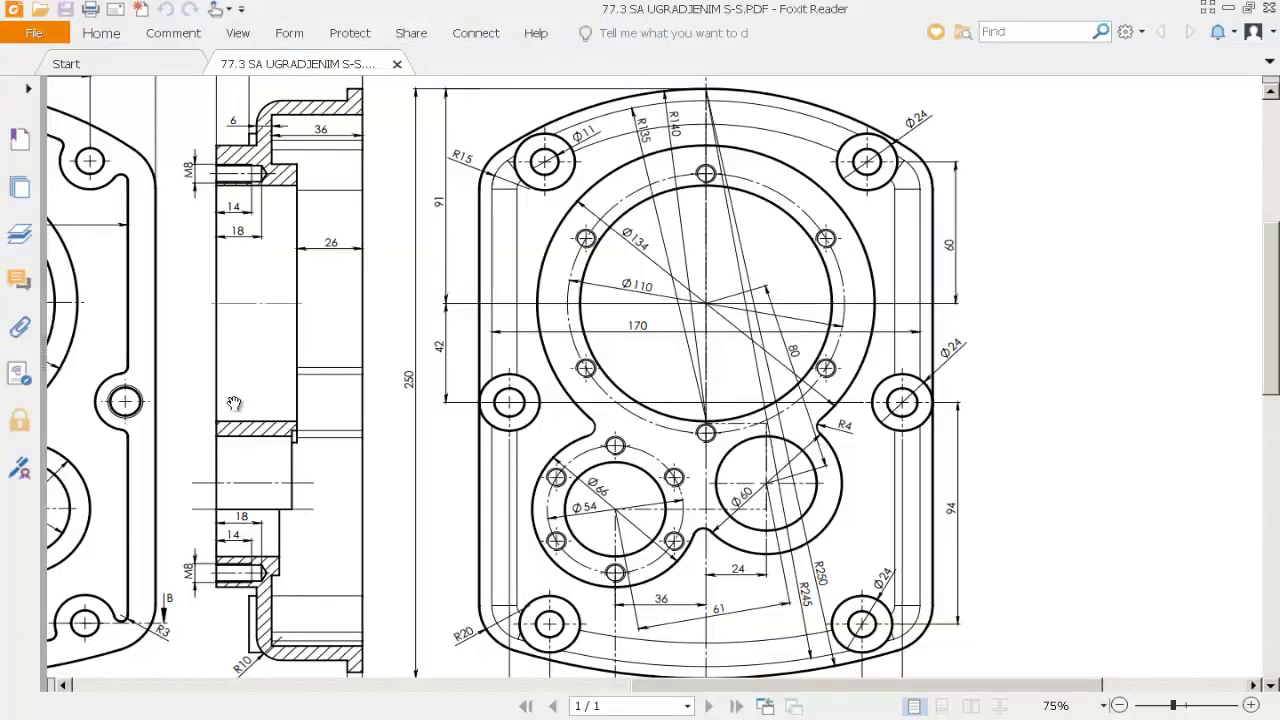
pyautogui.keyDown('shift'); pyautogui.hscroll(-5, 732, 315); pyautogui.keyUp('shift')
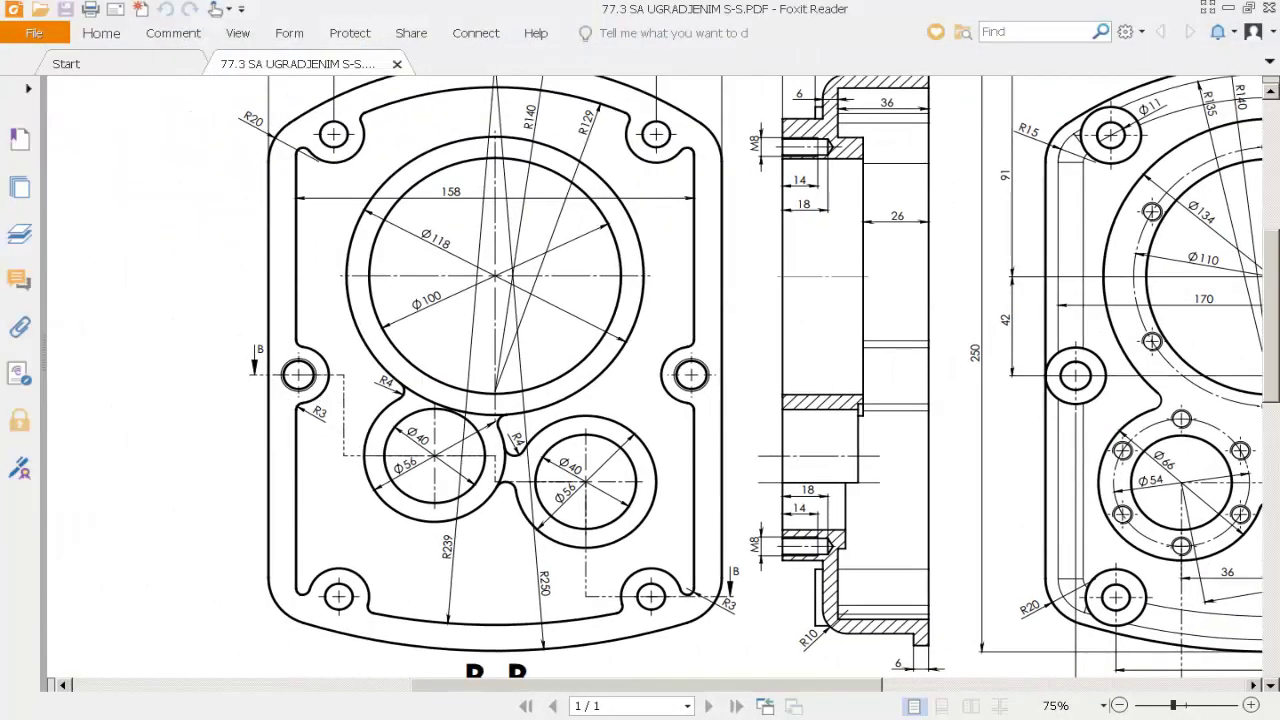
pyautogui.hotkey('alt', 'Tab')
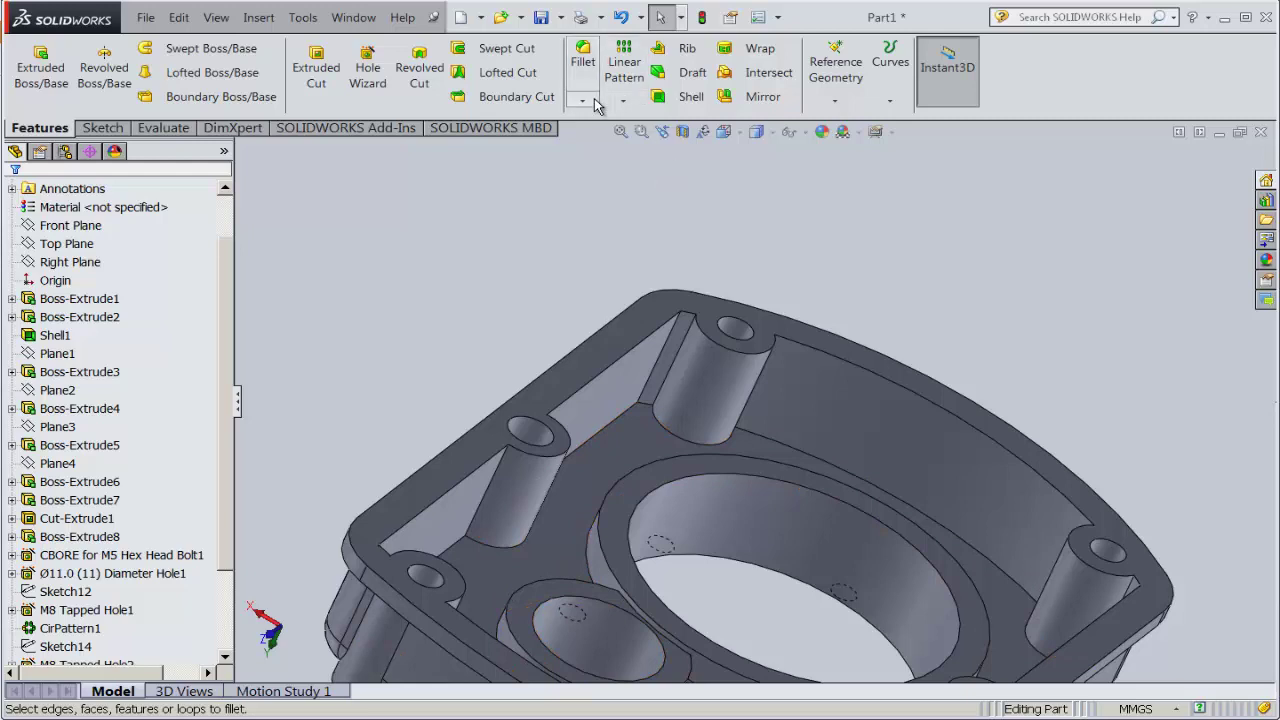
# - Apply a 3 mm fillet to an inner boss-to-wall edge and all its connected edges
pyautogui.click(592, 100)
pyautogui.click(607, 119)
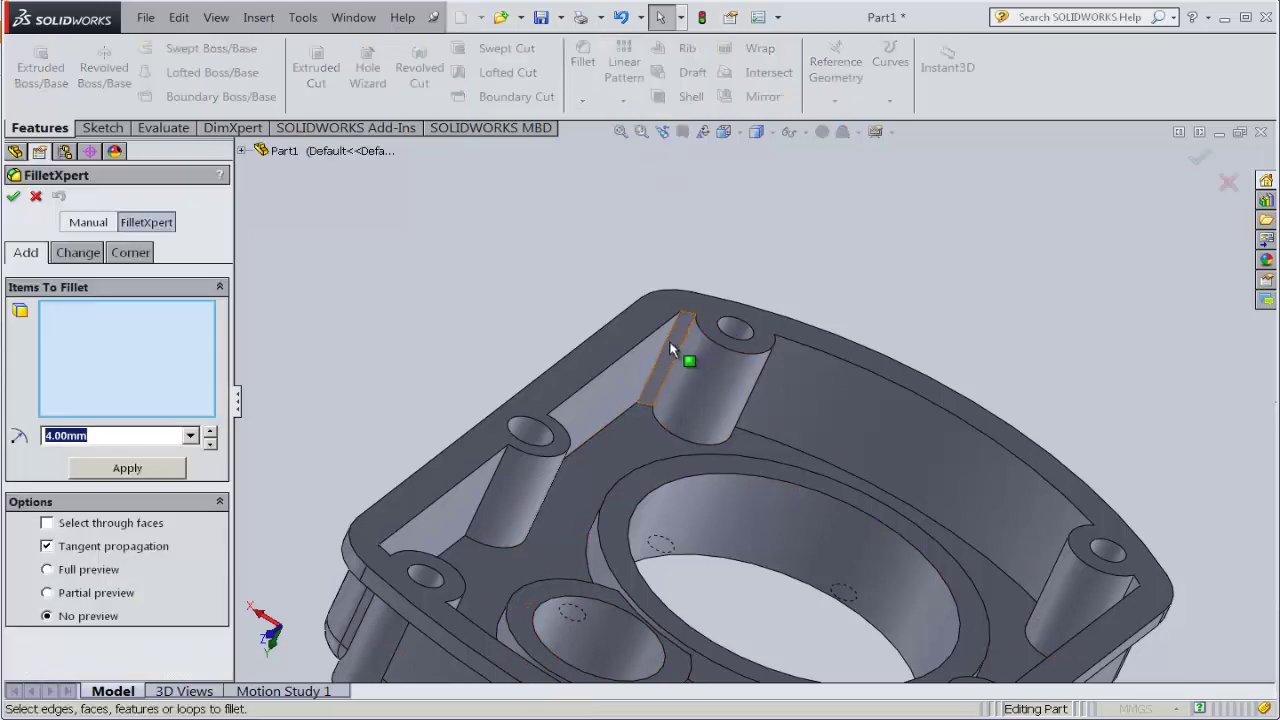
pyautogui.click(669, 349)
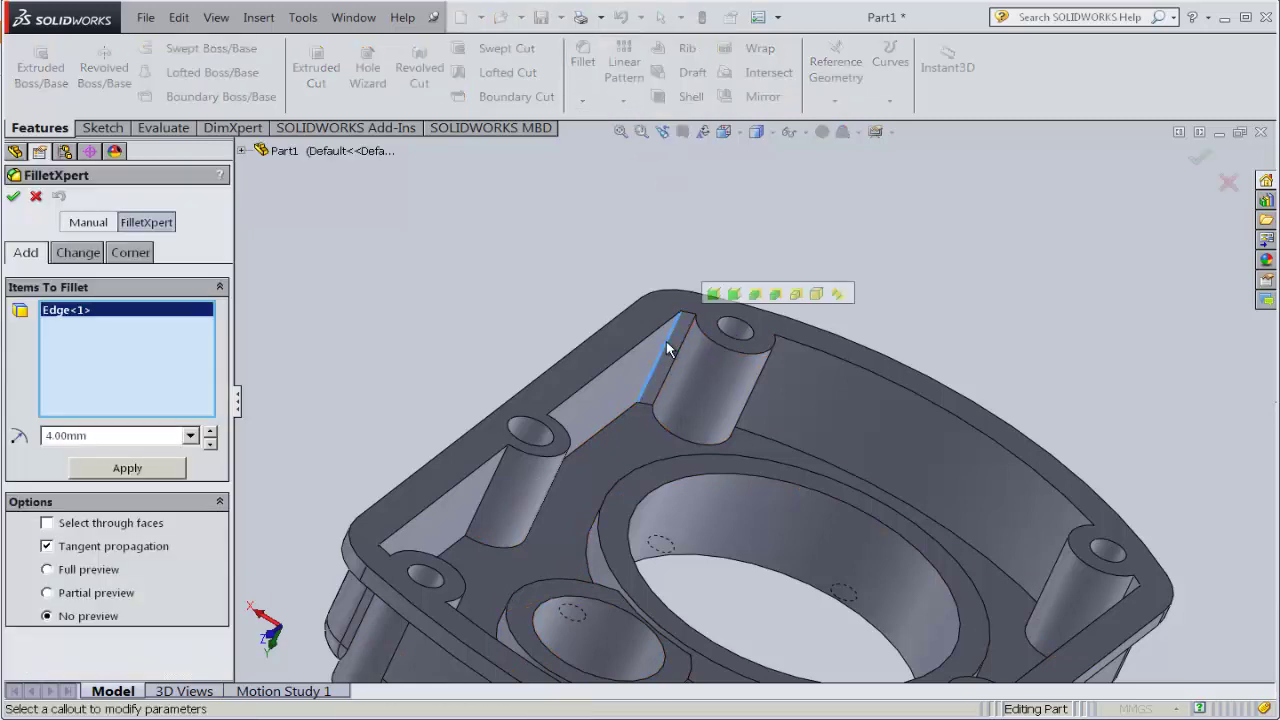
pyautogui.click(713, 294)
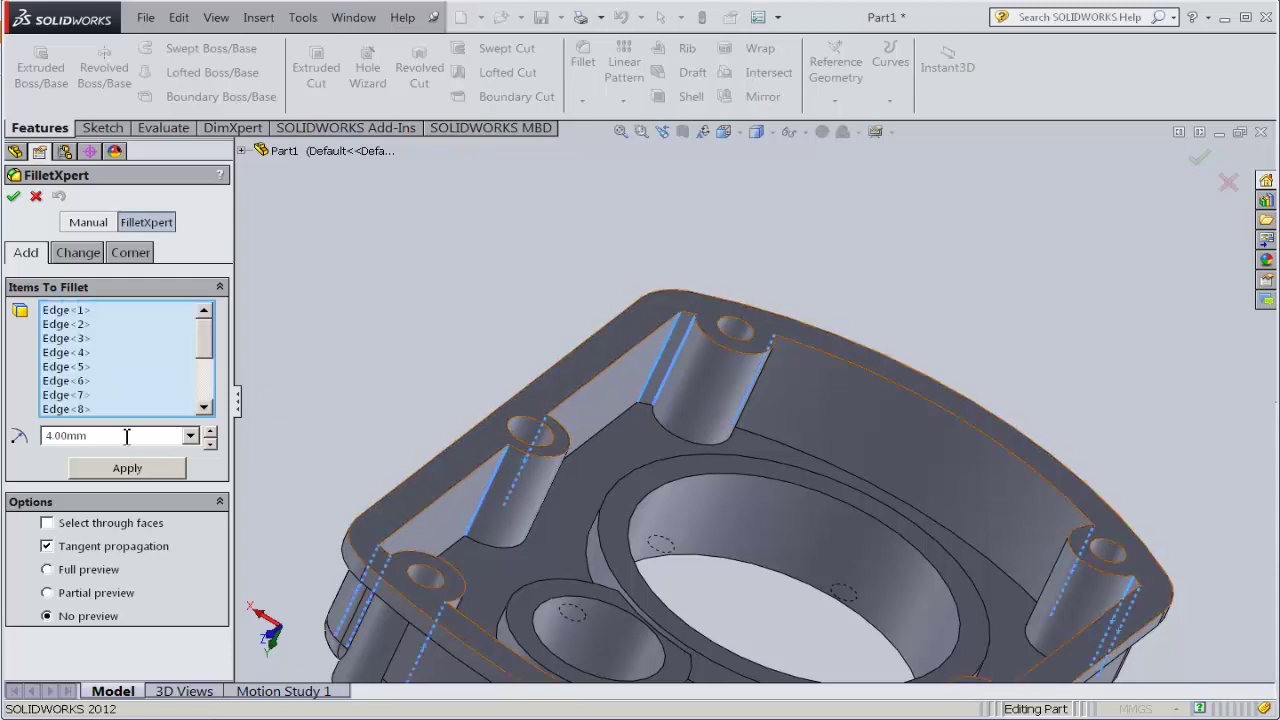
pyautogui.write('3')
pyautogui.click(176, 470)
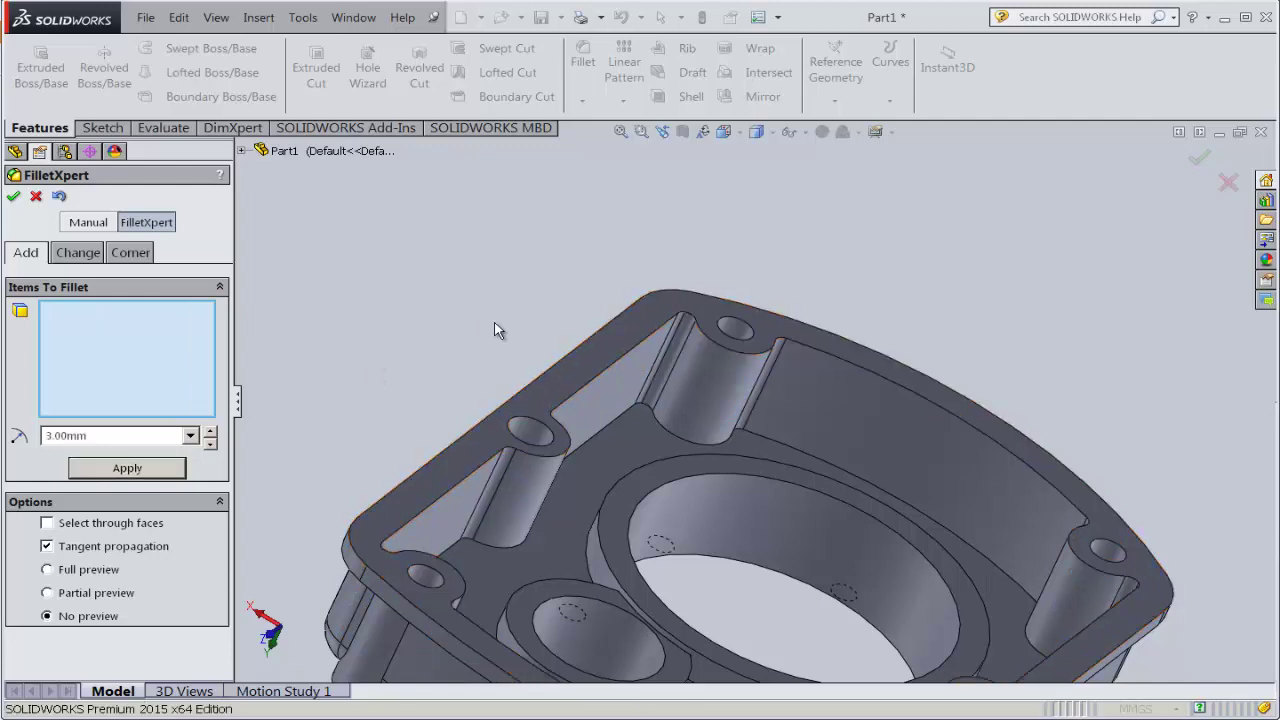
# - Confirm the 3 mm fillet and turn the cover to a flat bottom view
pyautogui.press('f')
pyautogui.click(14, 197)
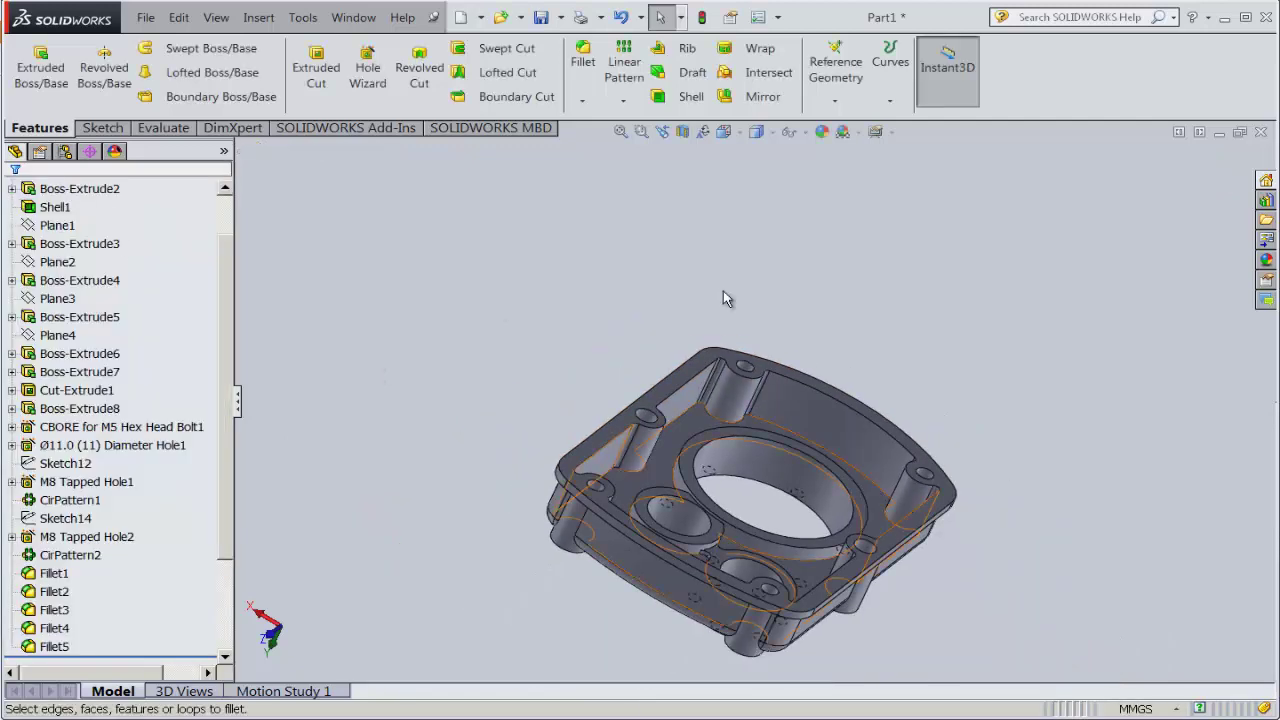
pyautogui.click(724, 132)
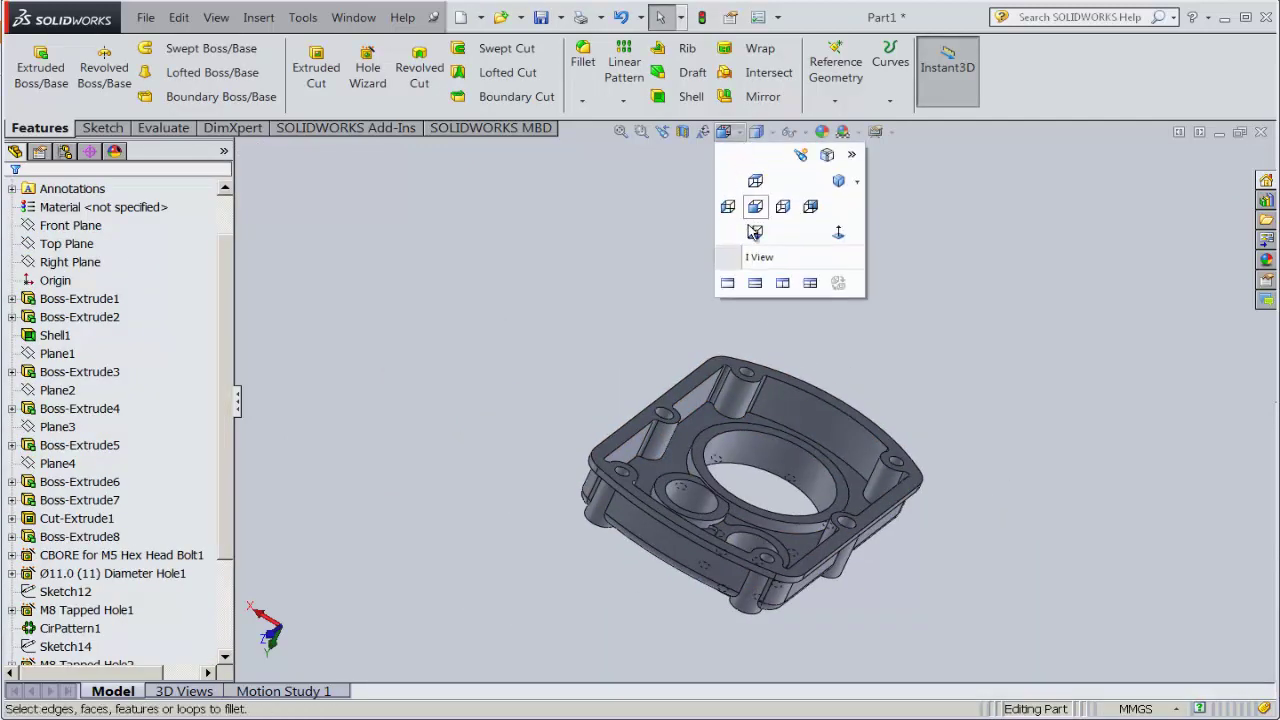
pyautogui.click(756, 206)
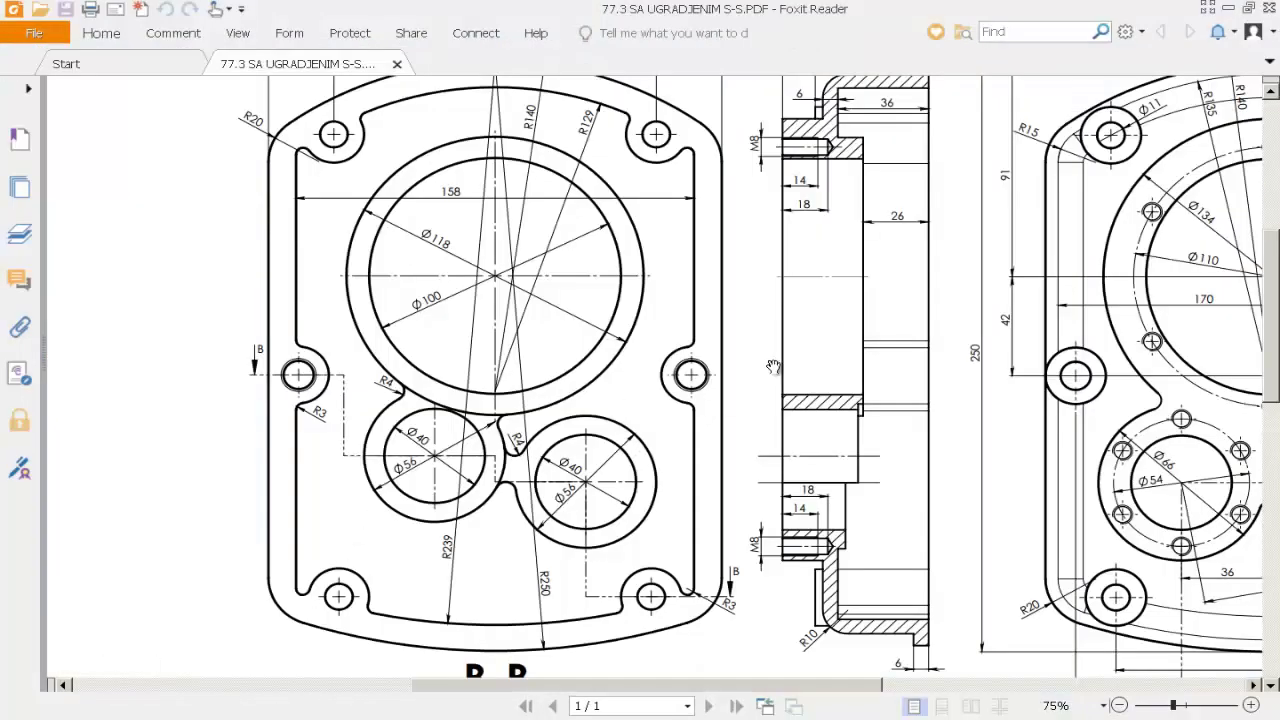
# - Show the cover in Top view and pan Foxit to the drawing's matching plan view
pyautogui.moveTo(773, 366); pyautogui.dragTo(791, 403)
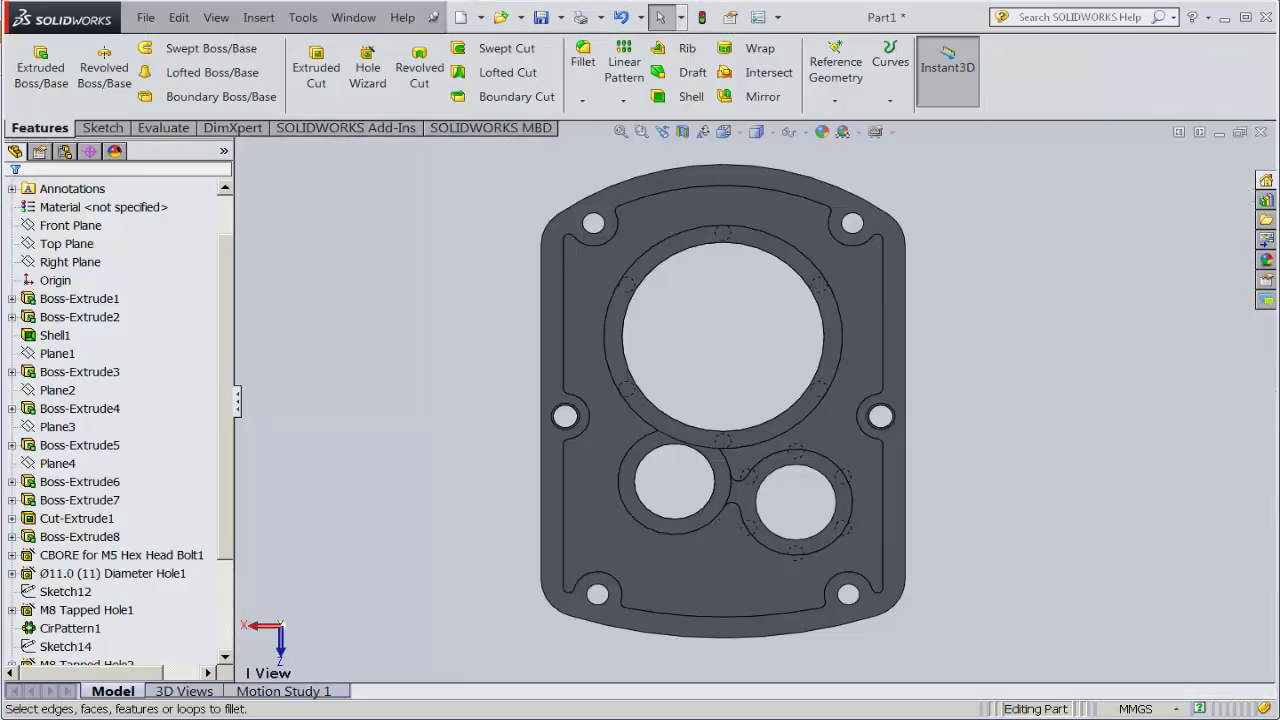
pyautogui.click(738, 132)
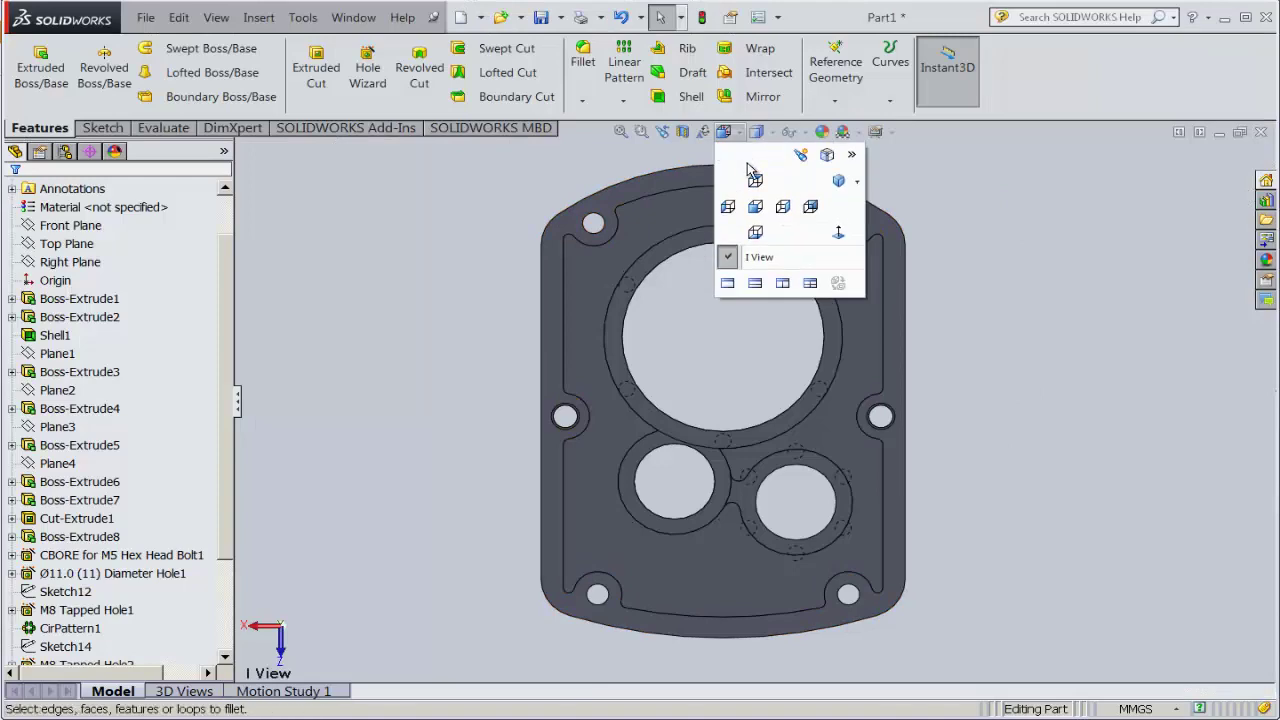
pyautogui.click(756, 180)
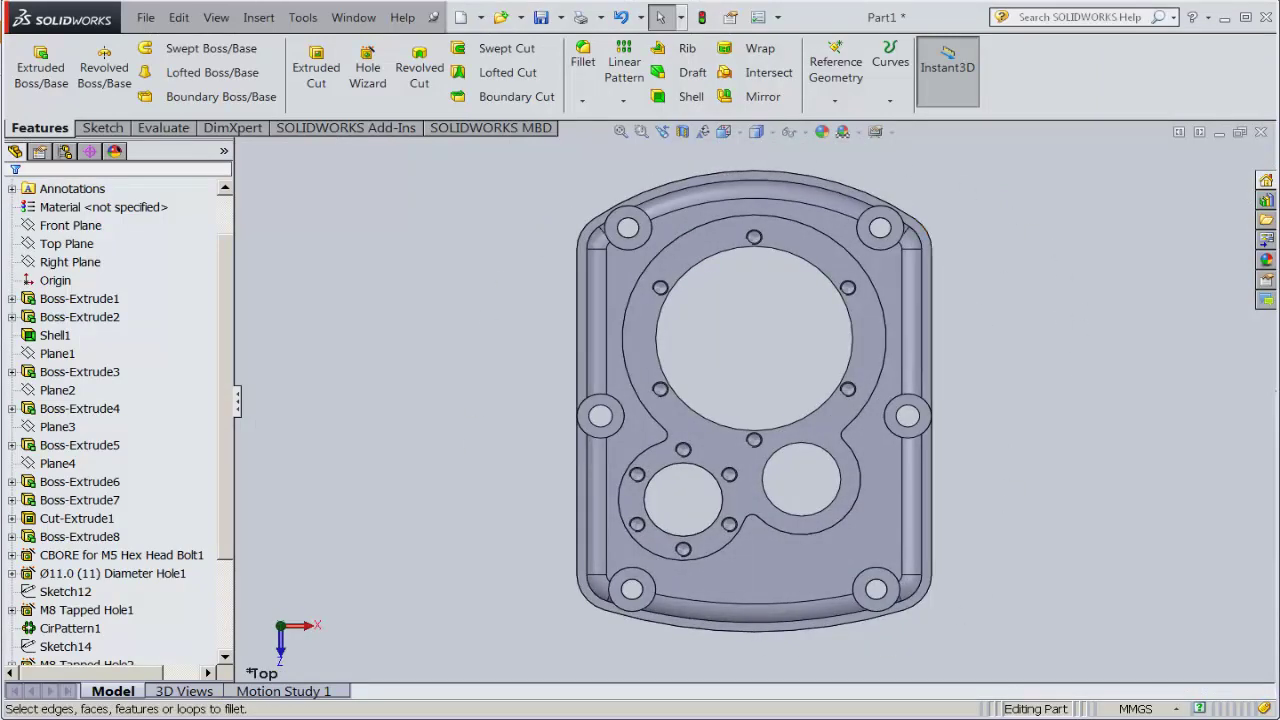
pyautogui.hotkey('alt', 'Tab')
pyautogui.moveTo(1187, 442)
pyautogui.mouseDown()
pyautogui.moveTo(587, 410)
pyautogui.moveTo(538, 428)
pyautogui.mouseUp()
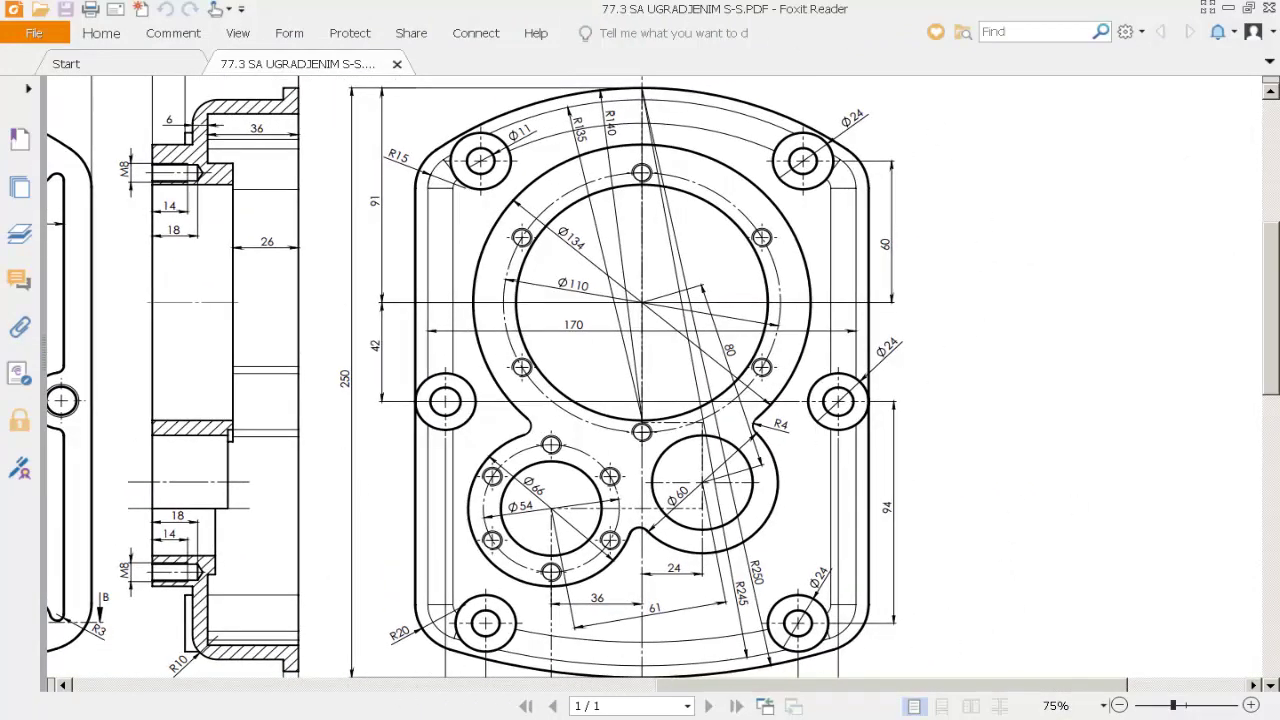
# - View the cover isometrically, orbit to its underside and a low side angle, then return to isometric
pyautogui.hotkey('alt', 'Tab')
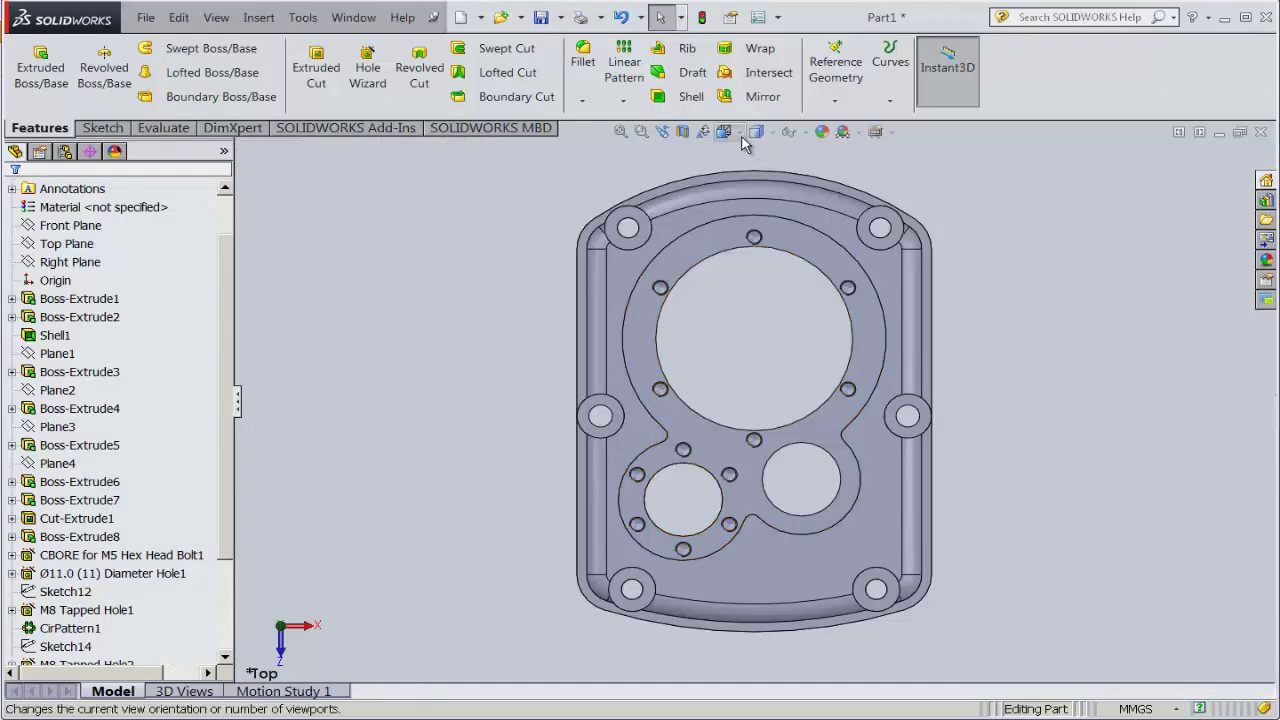
pyautogui.click(740, 134)
pyautogui.click(838, 182)
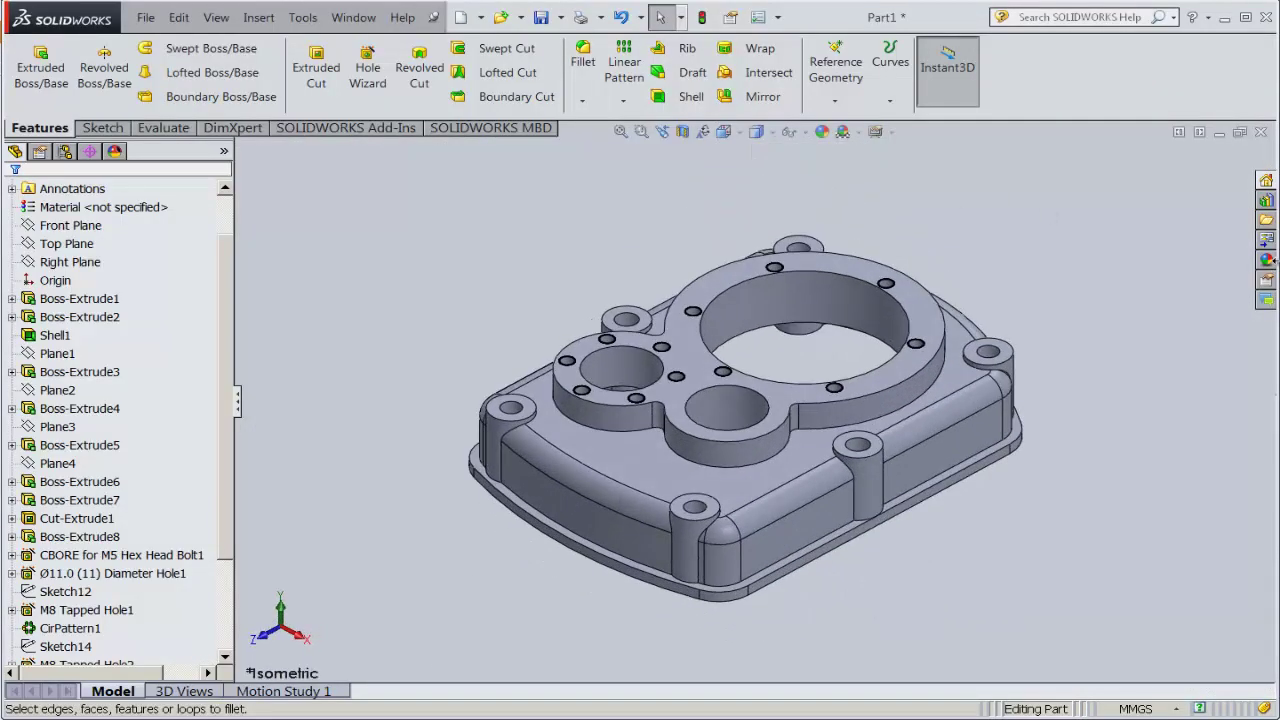
pyautogui.moveTo(1099, 232)
pyautogui.mouseDown(button='middle')
pyautogui.moveTo(1106, 354)
pyautogui.moveTo(901, 260)
pyautogui.moveTo(527, 134)
pyautogui.moveTo(533, 170)
pyautogui.mouseUp(button='middle')
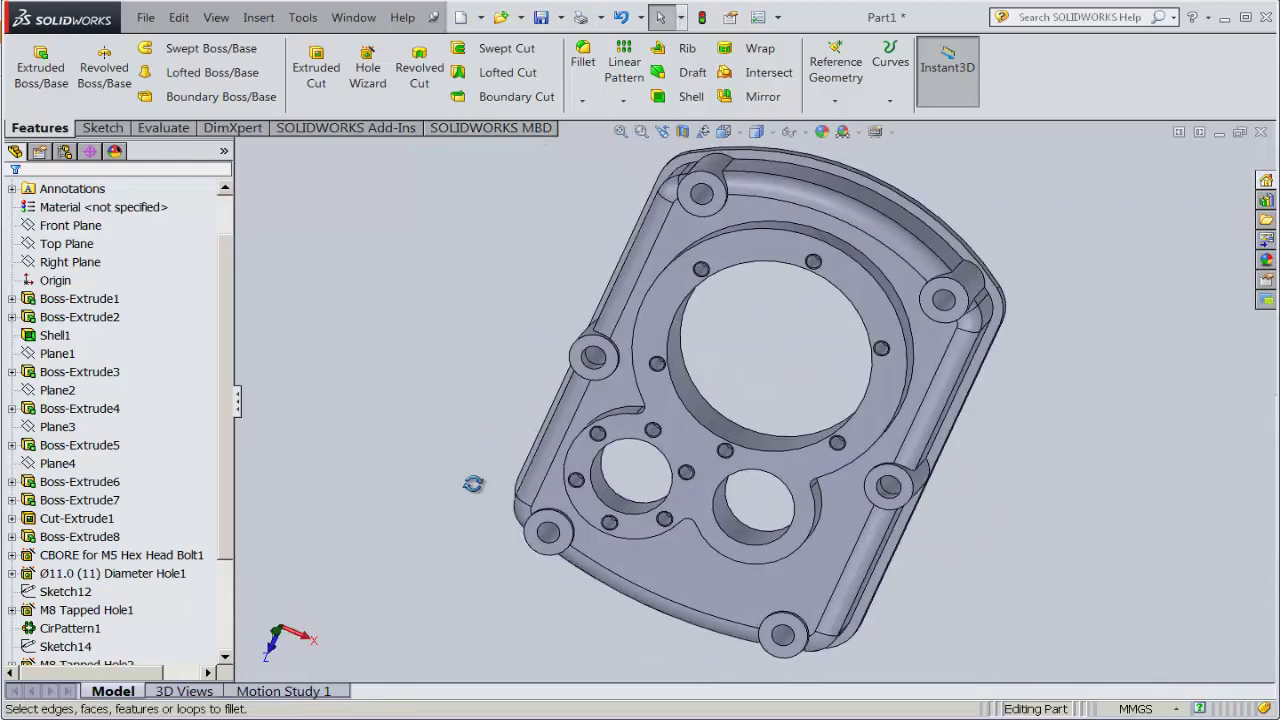
pyautogui.moveTo(473, 484)
pyautogui.mouseDown(button='middle')
pyautogui.moveTo(457, 229)
pyautogui.moveTo(497, 160)
pyautogui.moveTo(1017, 214)
pyautogui.moveTo(1057, 480)
pyautogui.moveTo(1040, 451)
pyautogui.mouseUp(button='middle')
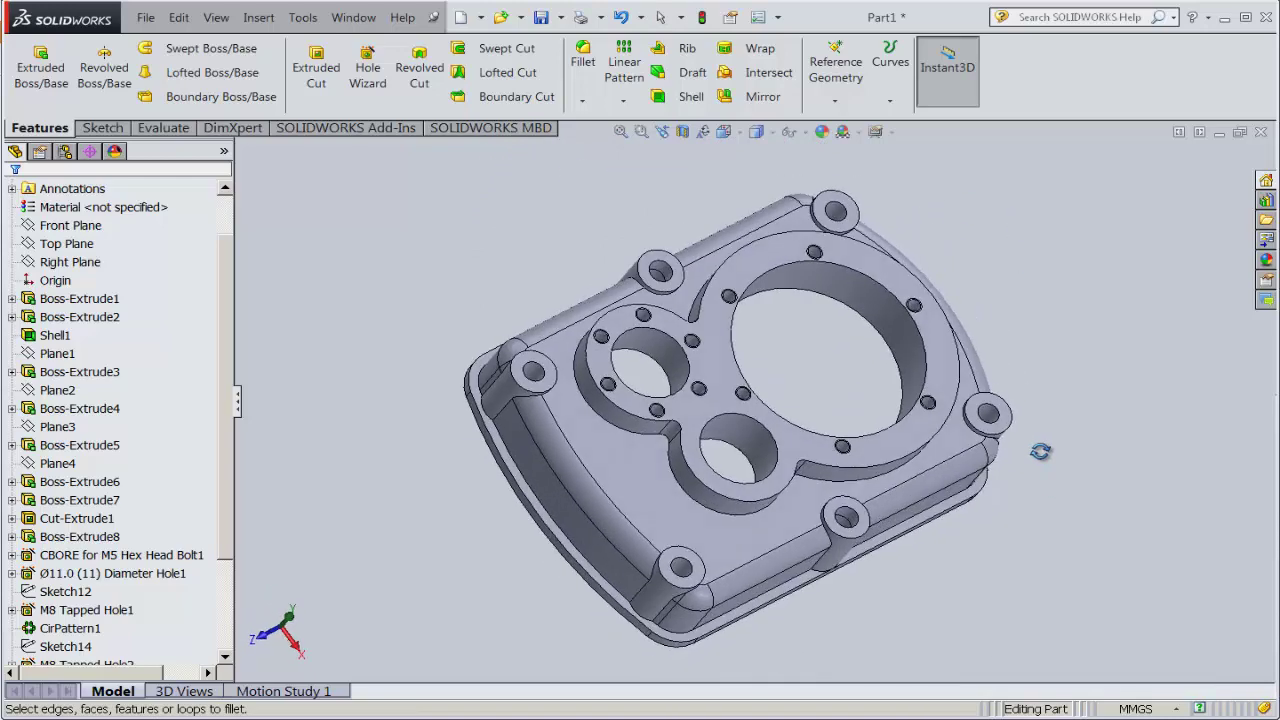
pyautogui.press('z')
pyautogui.click(725, 134)
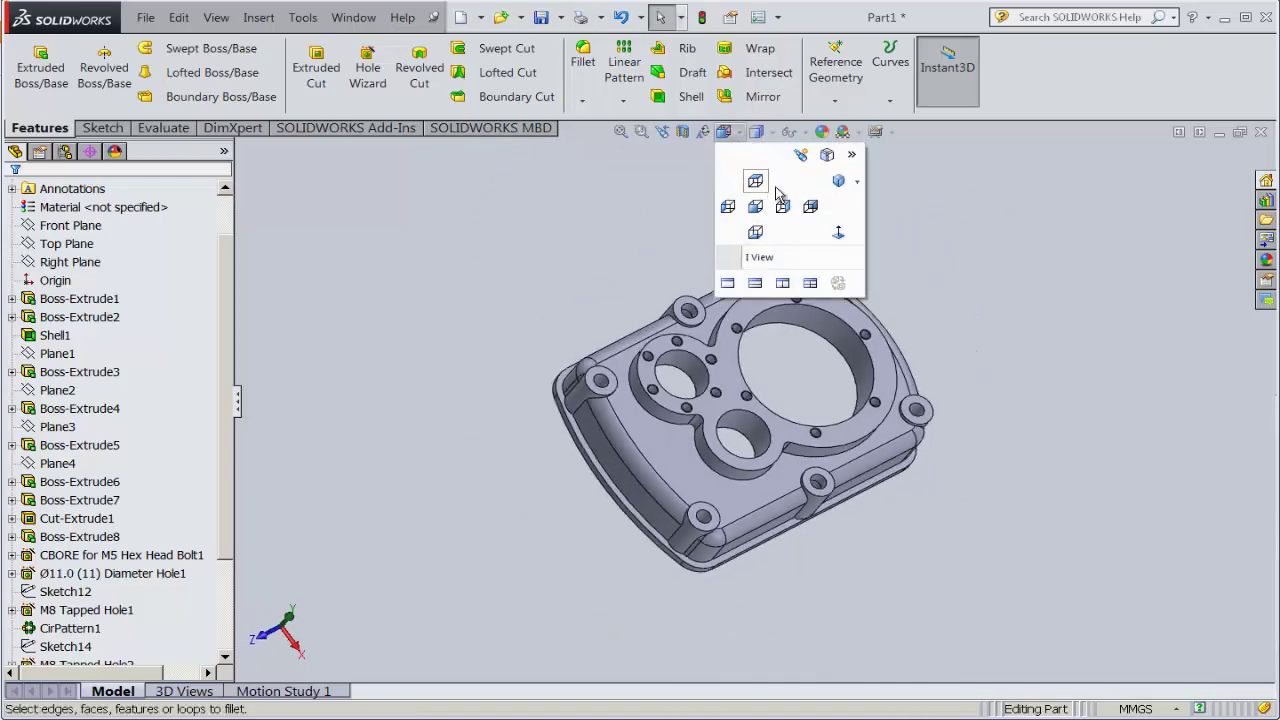
pyautogui.click(838, 183)
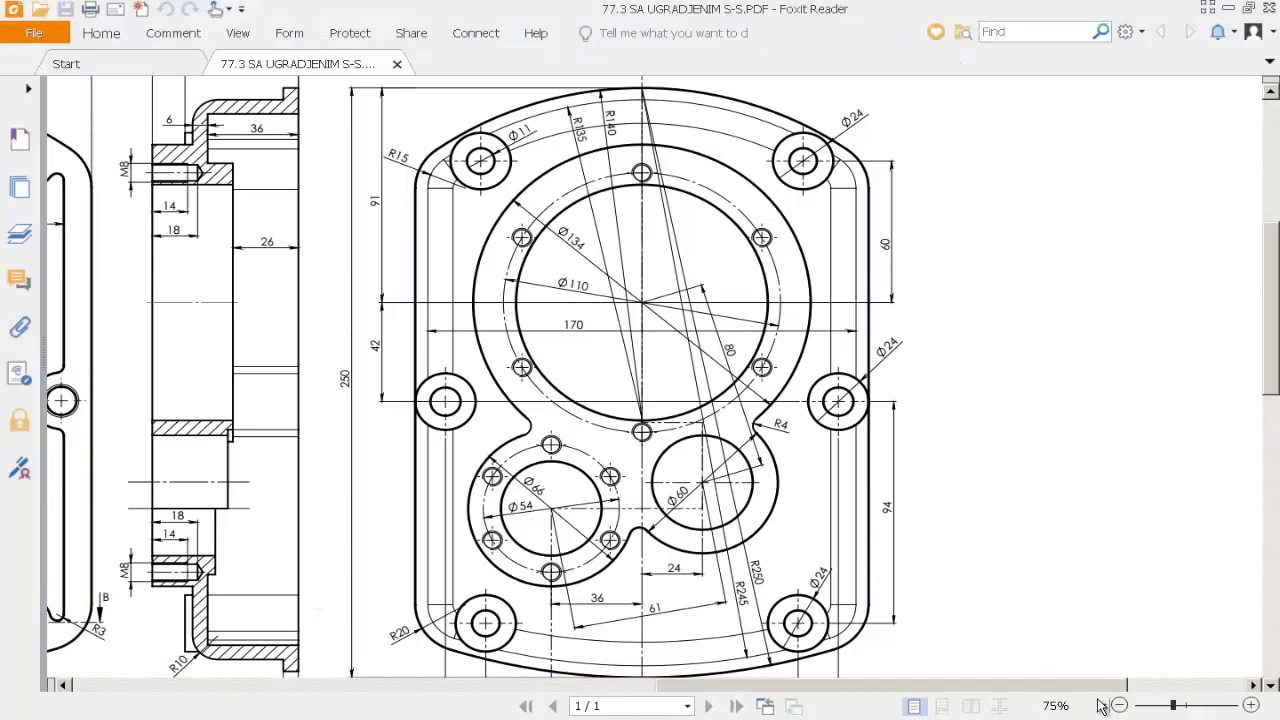
# - Zoom the Foxit drawing to 50% and centre the whole sheet
pyautogui.click(1100, 706)
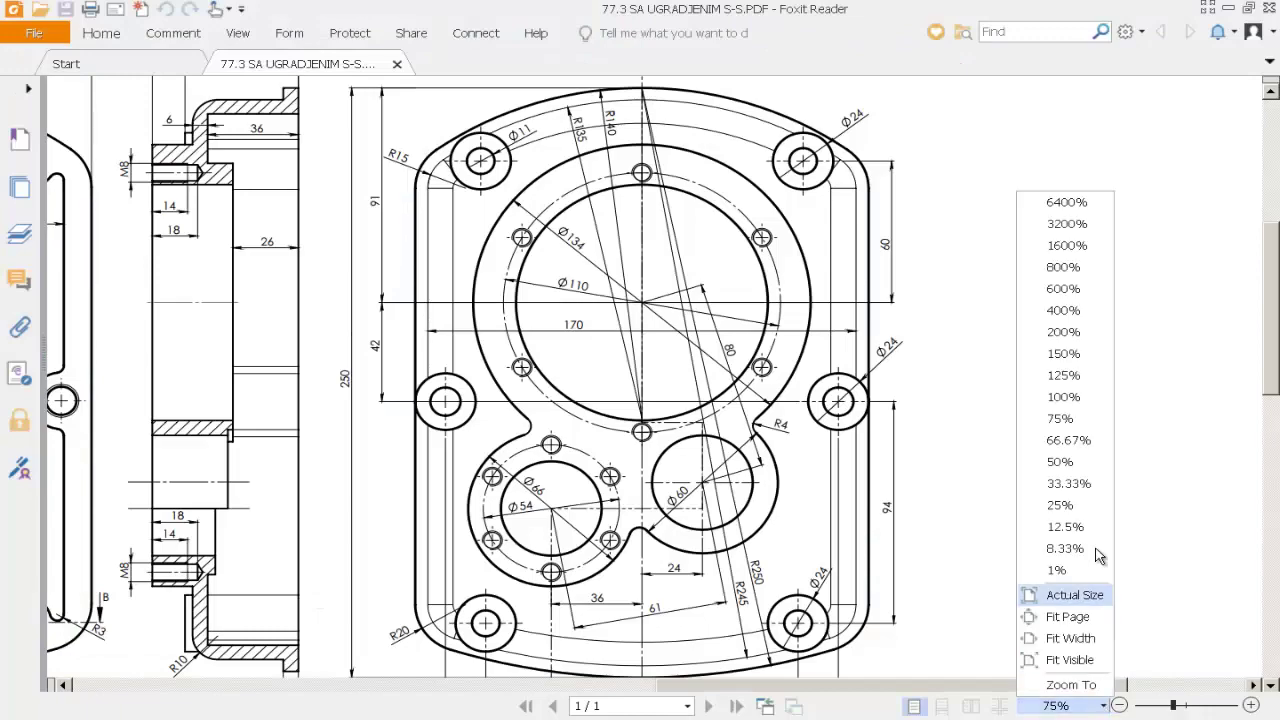
pyautogui.click(1060, 458)
pyautogui.moveTo(323, 420)
pyautogui.mouseDown()
pyautogui.moveTo(553, 470)
pyautogui.moveTo(764, 585)
pyautogui.mouseUp()
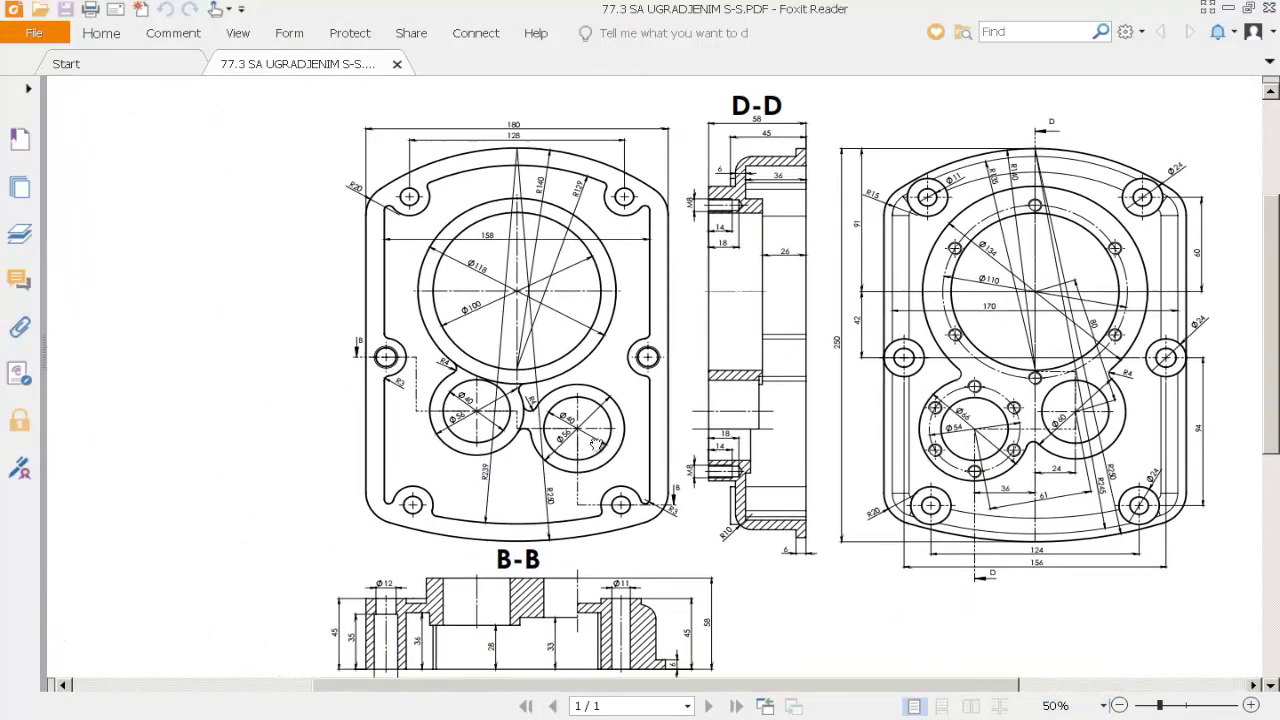